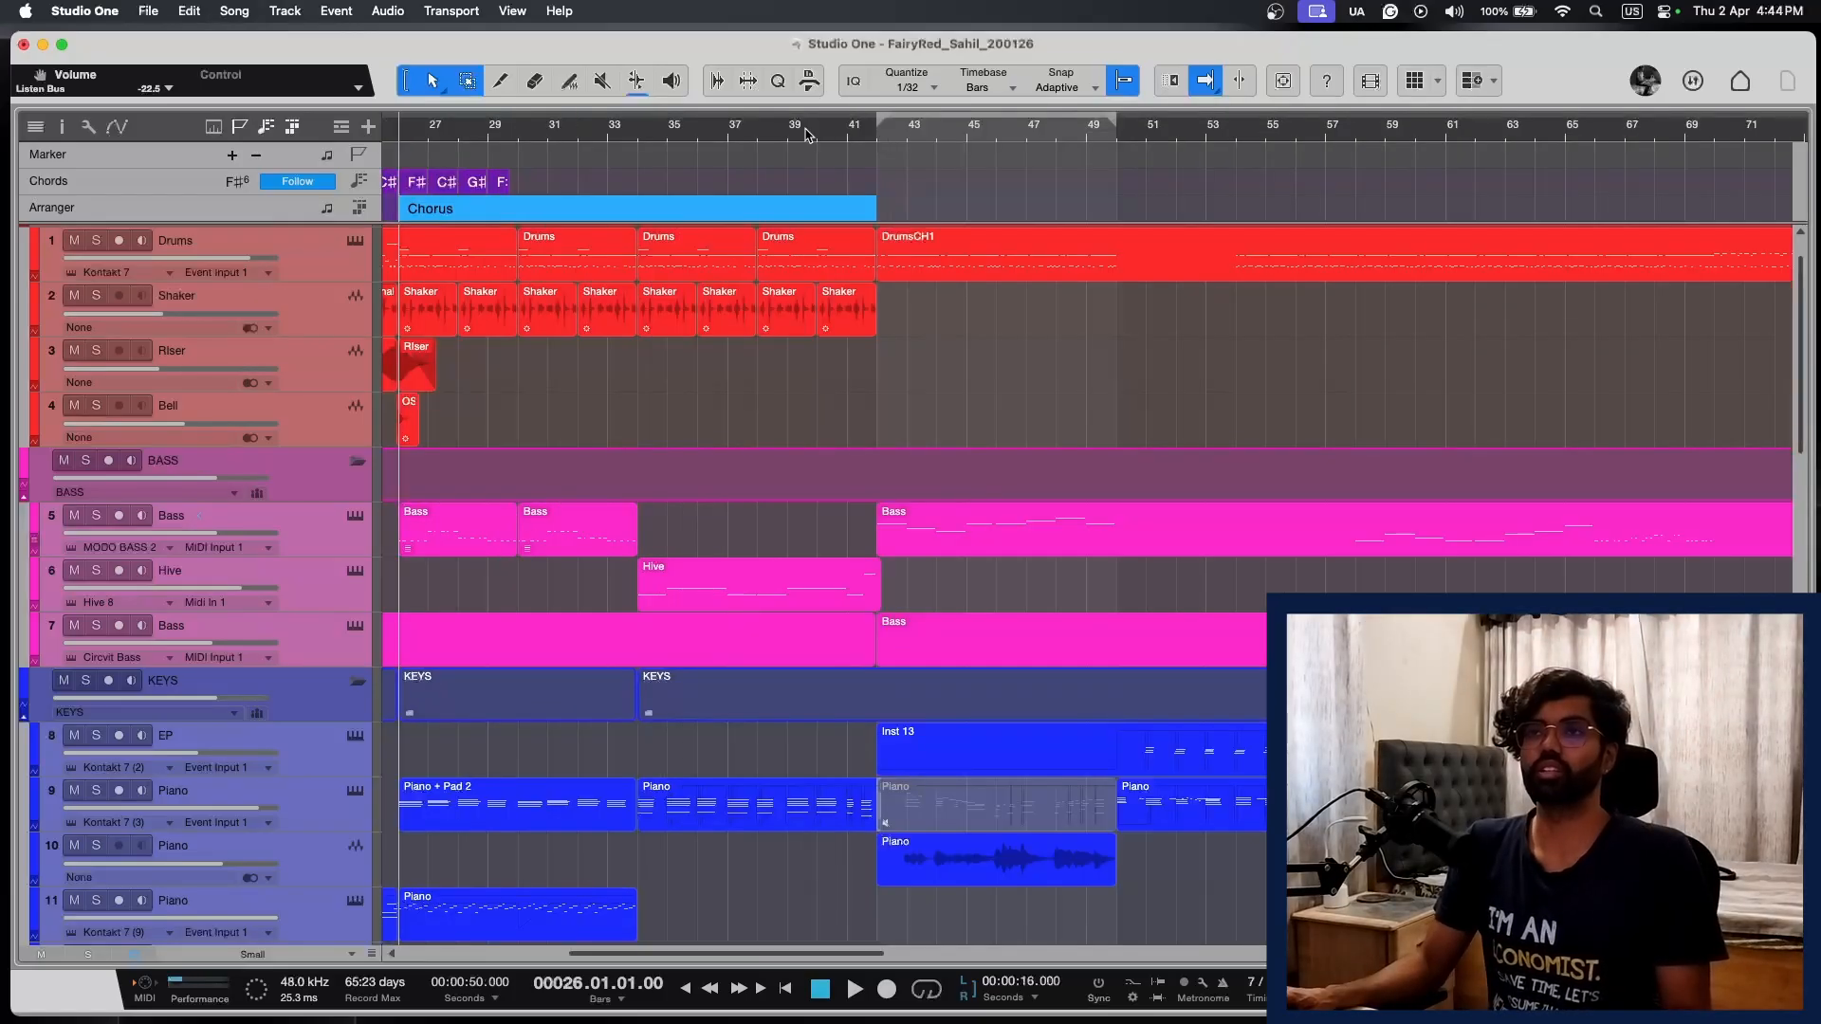
Step: Play the song from just before bar 40 and review the drum, bass, keys and guitar tracks leading into the post-chorus section
click(812, 137)
key(space)
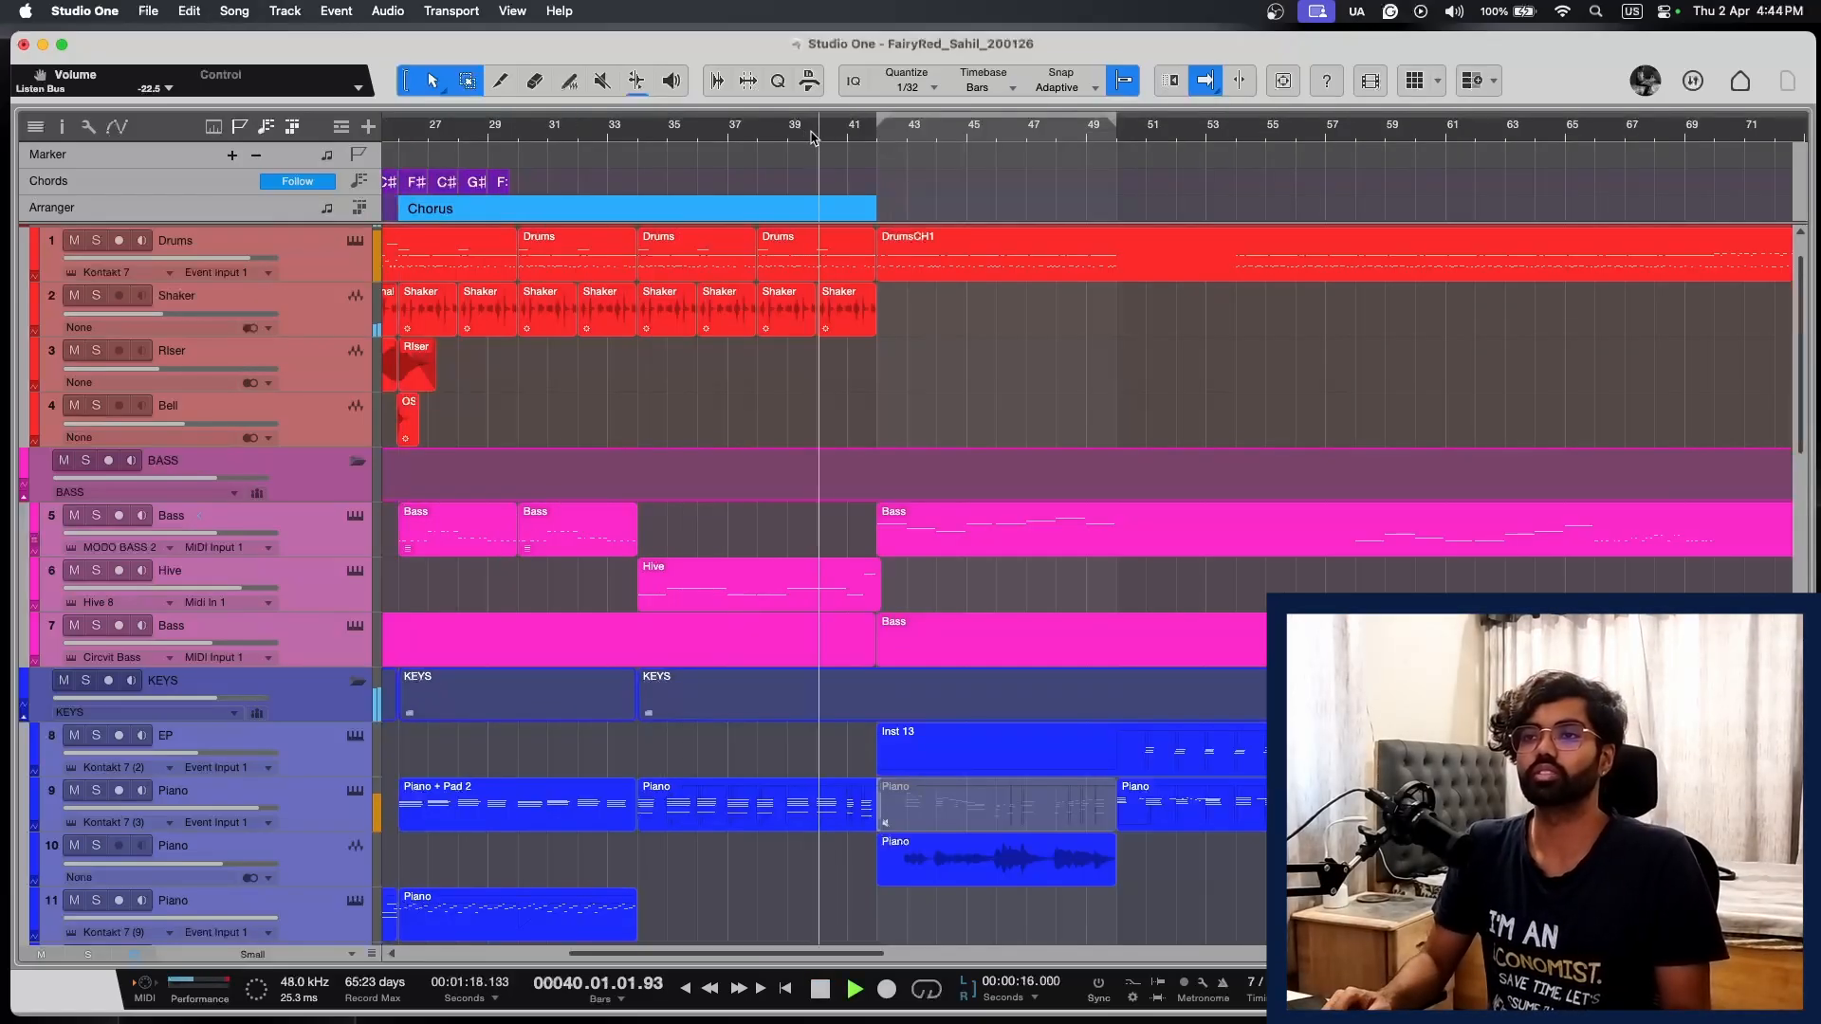
key(shift+e)
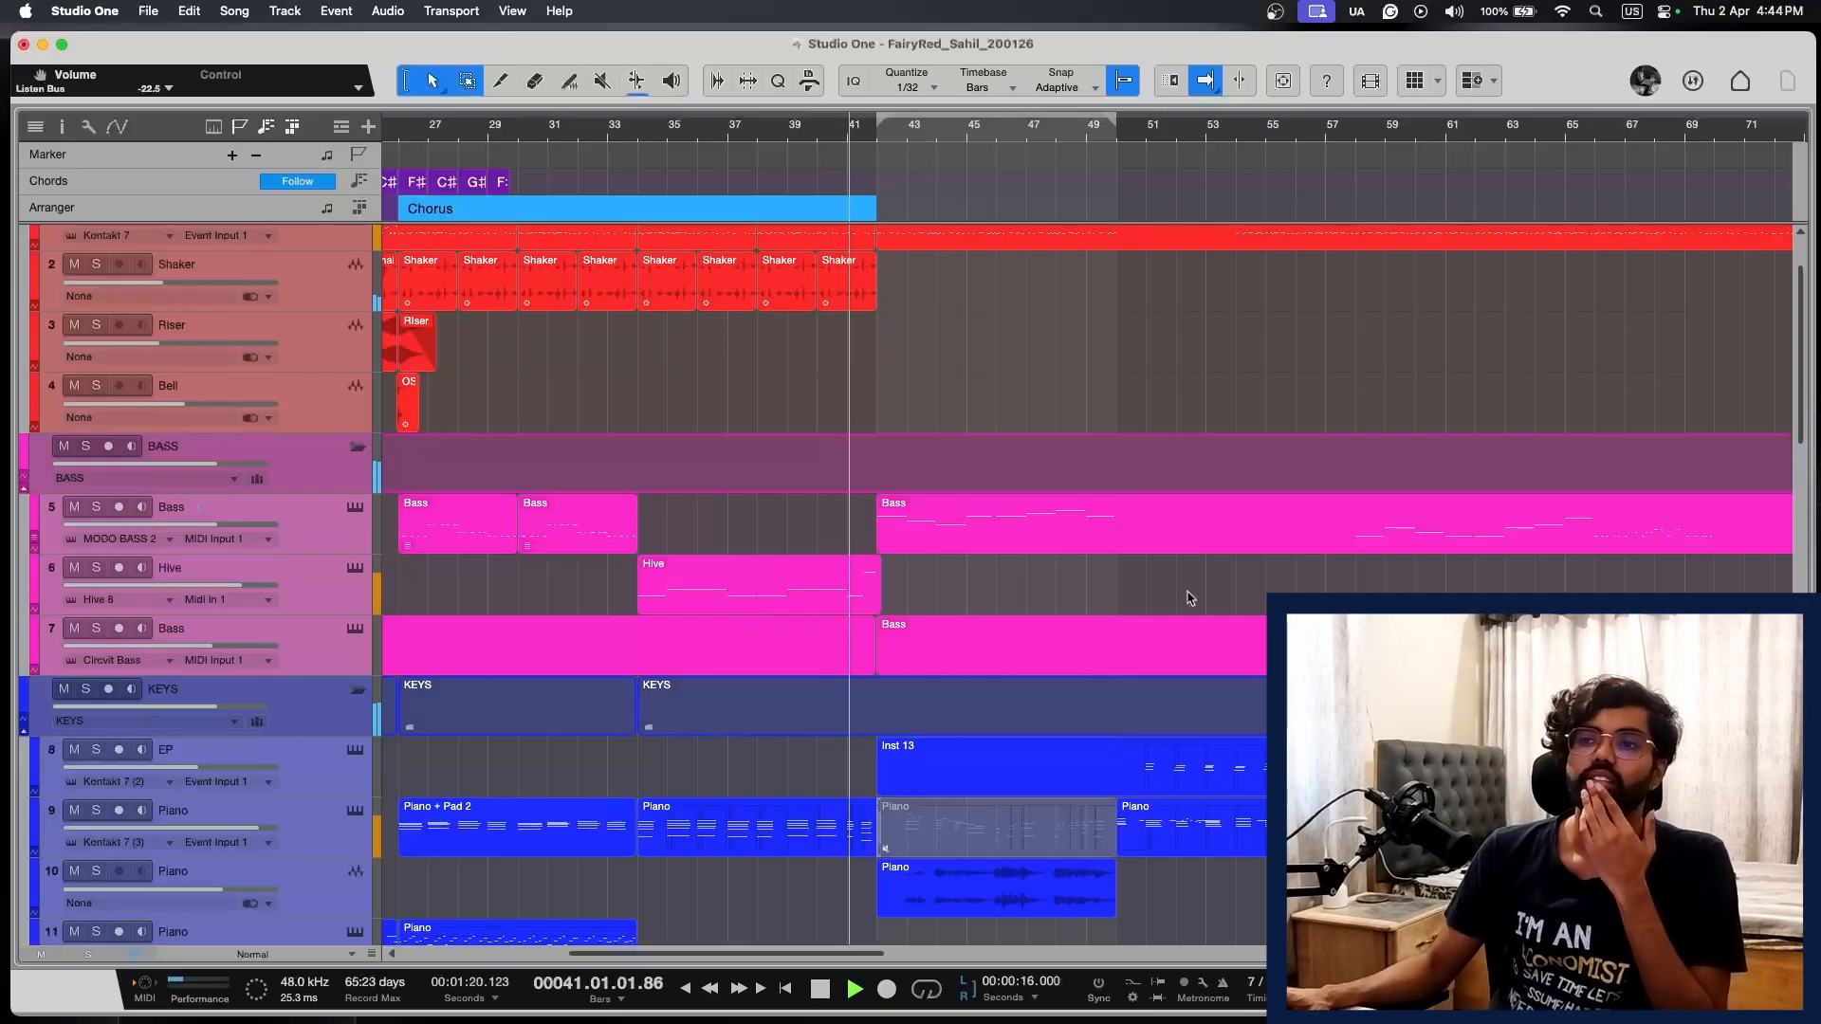
scroll(1189, 597, down, 10)
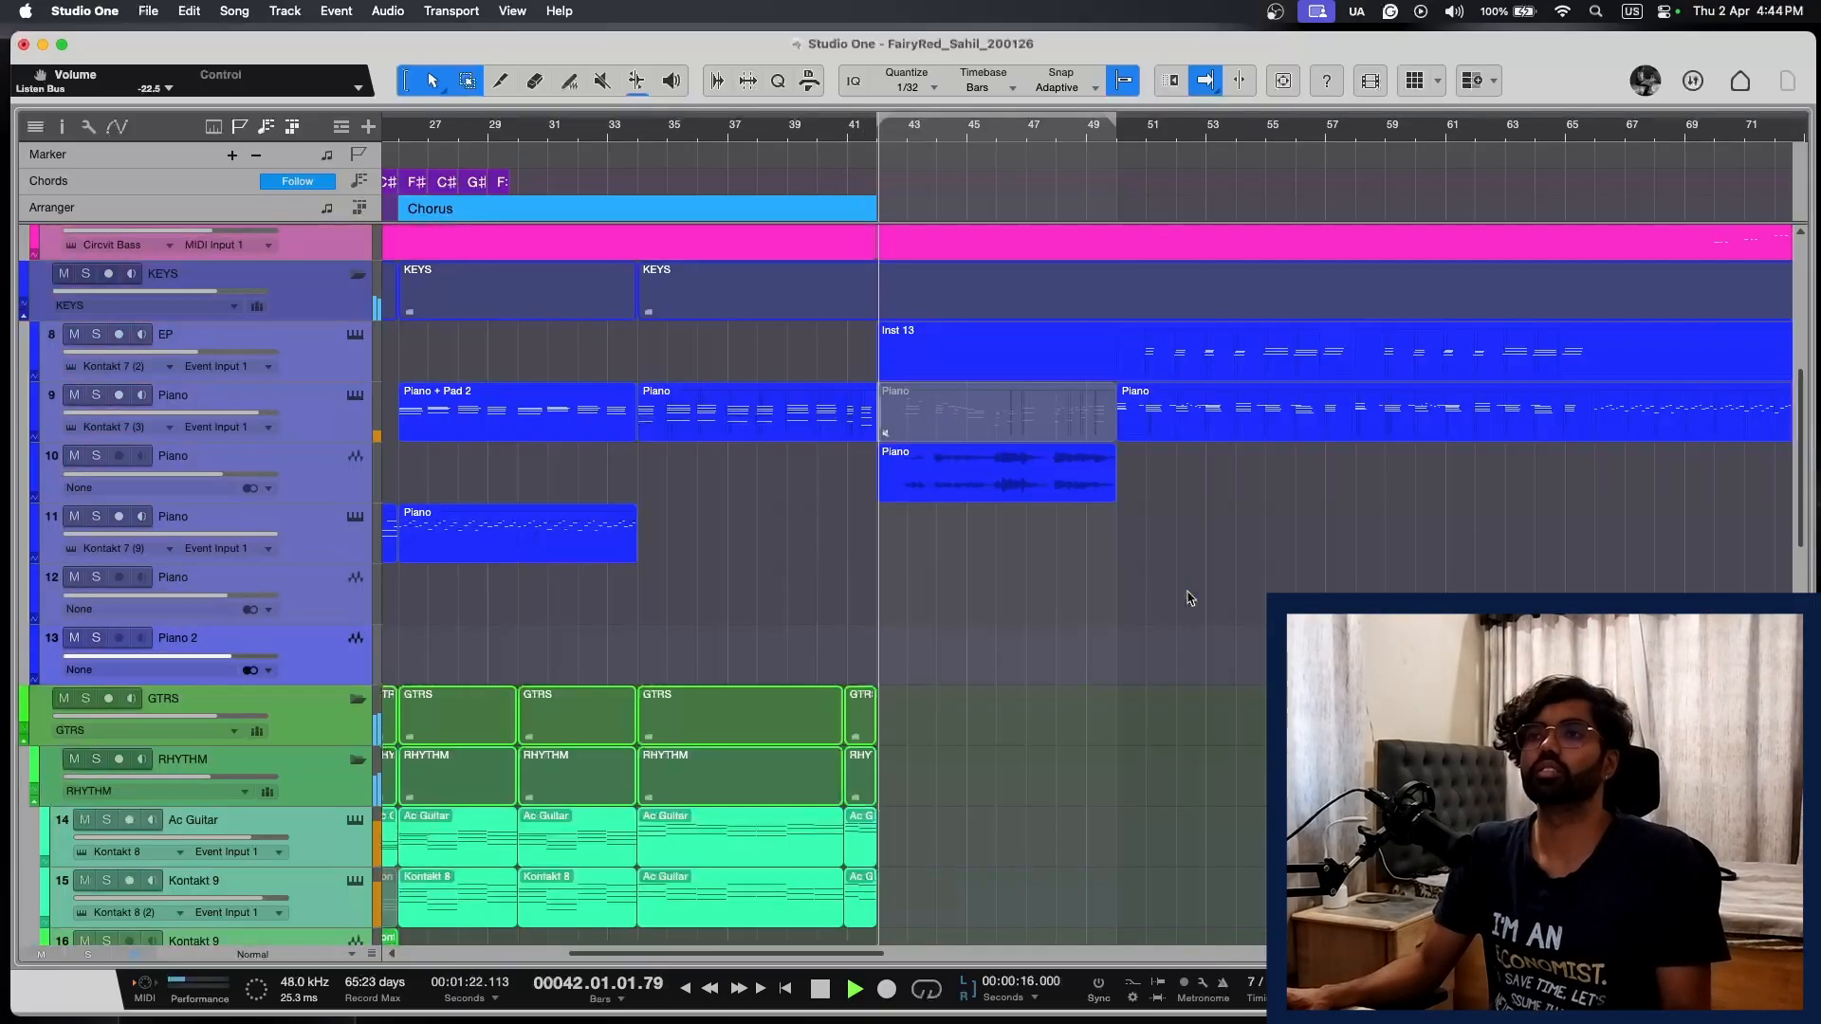
scroll(1189, 598, down, 4)
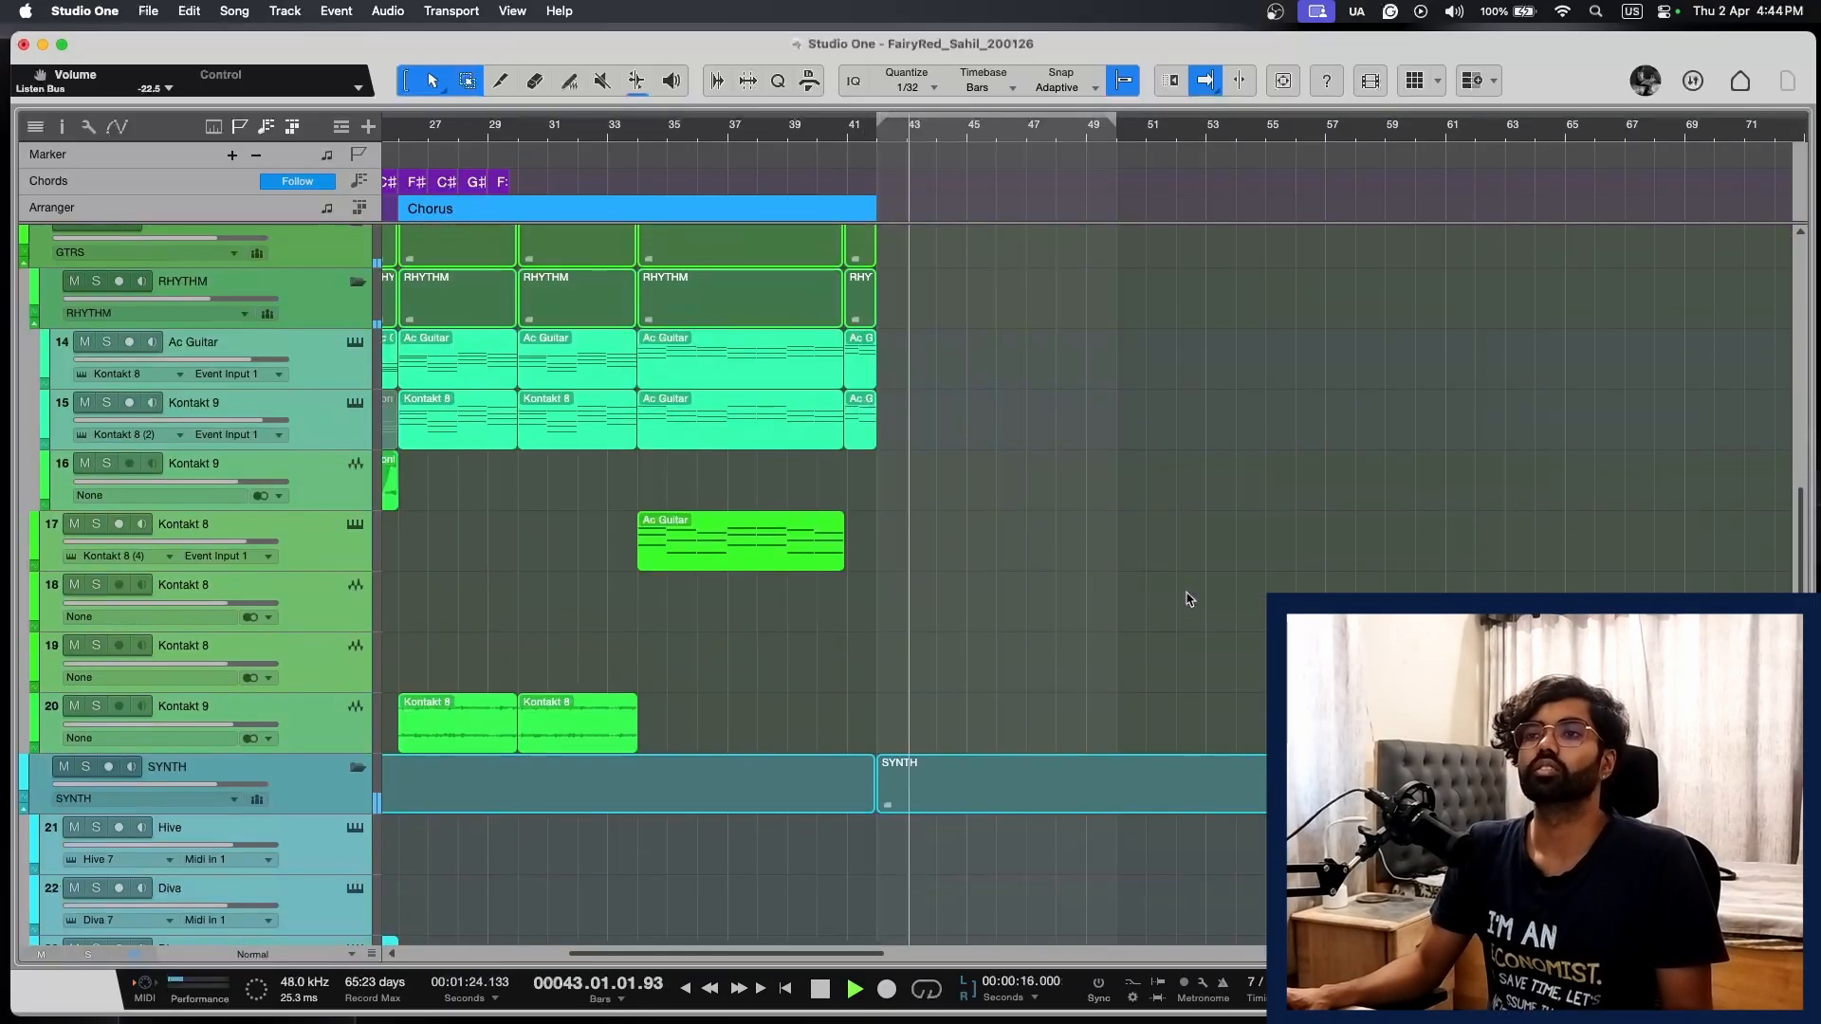
scroll(1187, 598, up, 14)
key(e)
key(e)
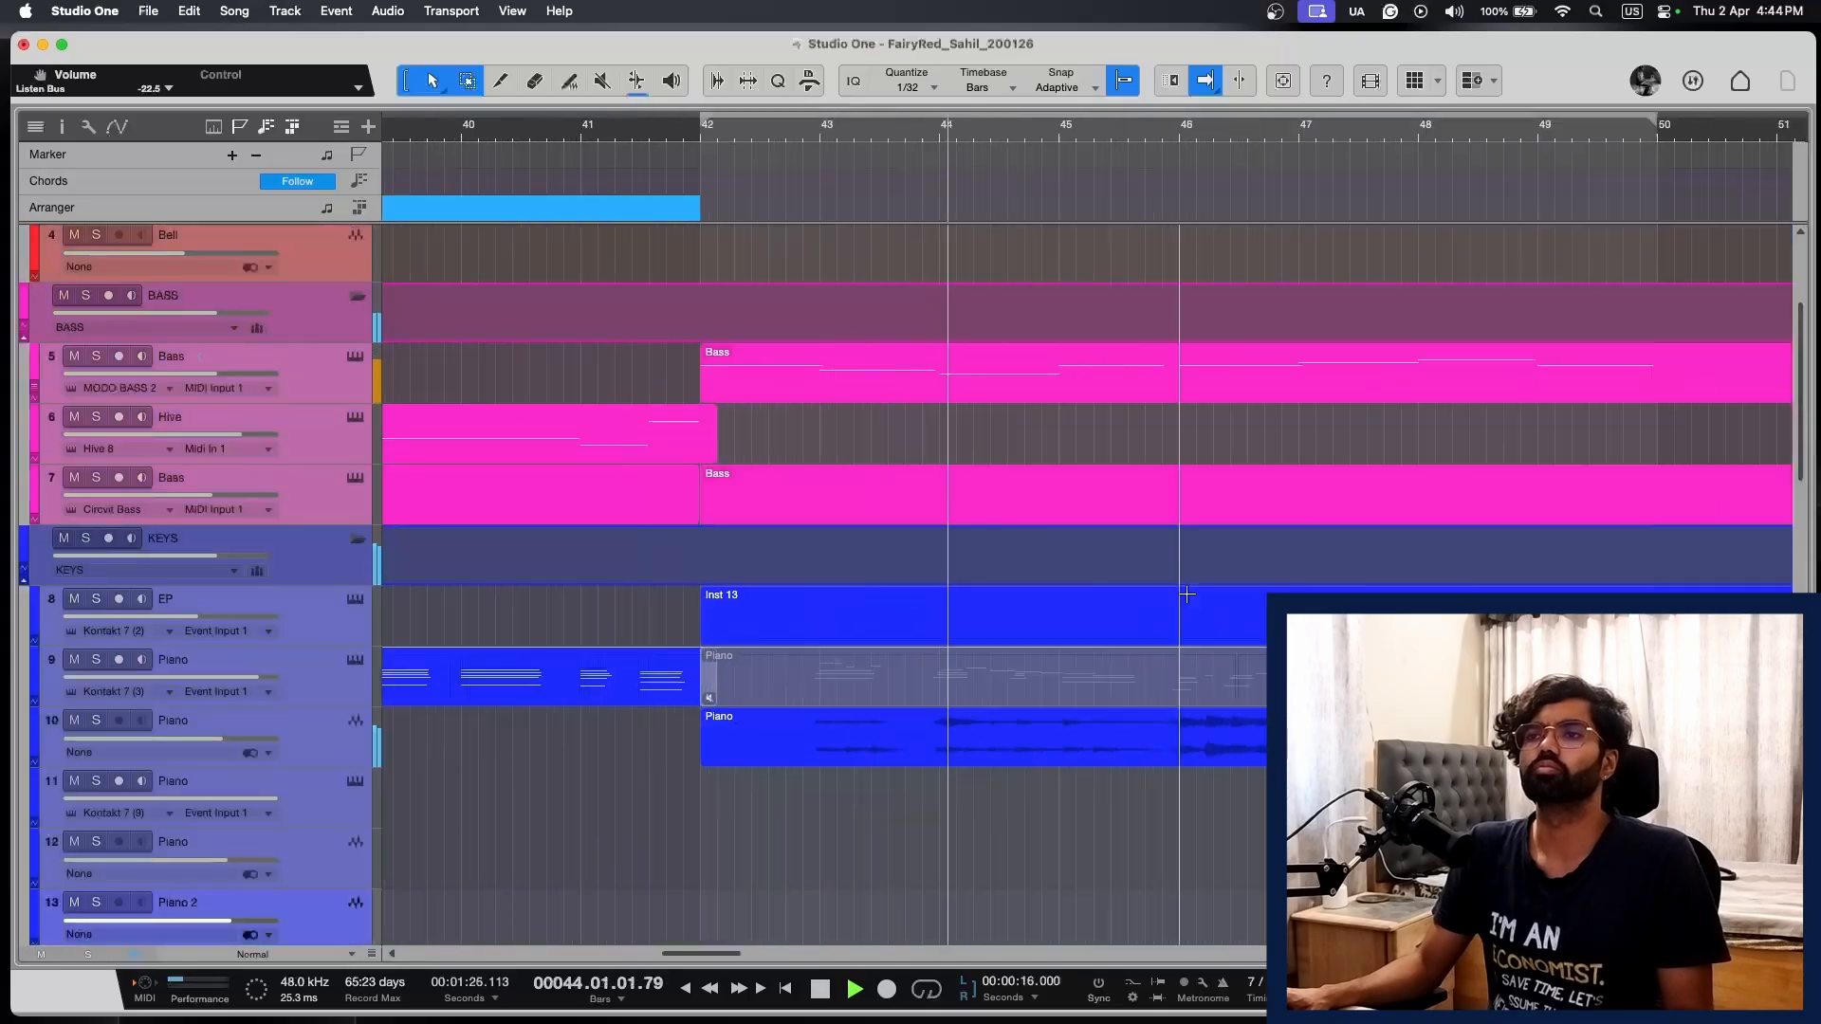
Step: Compare the chorus parts with the sparser bass, piano and guitar parts after bar 42 during playback
key(w)
scroll(1187, 595, down, 5)
scroll(1186, 595, down, 2)
key(w)
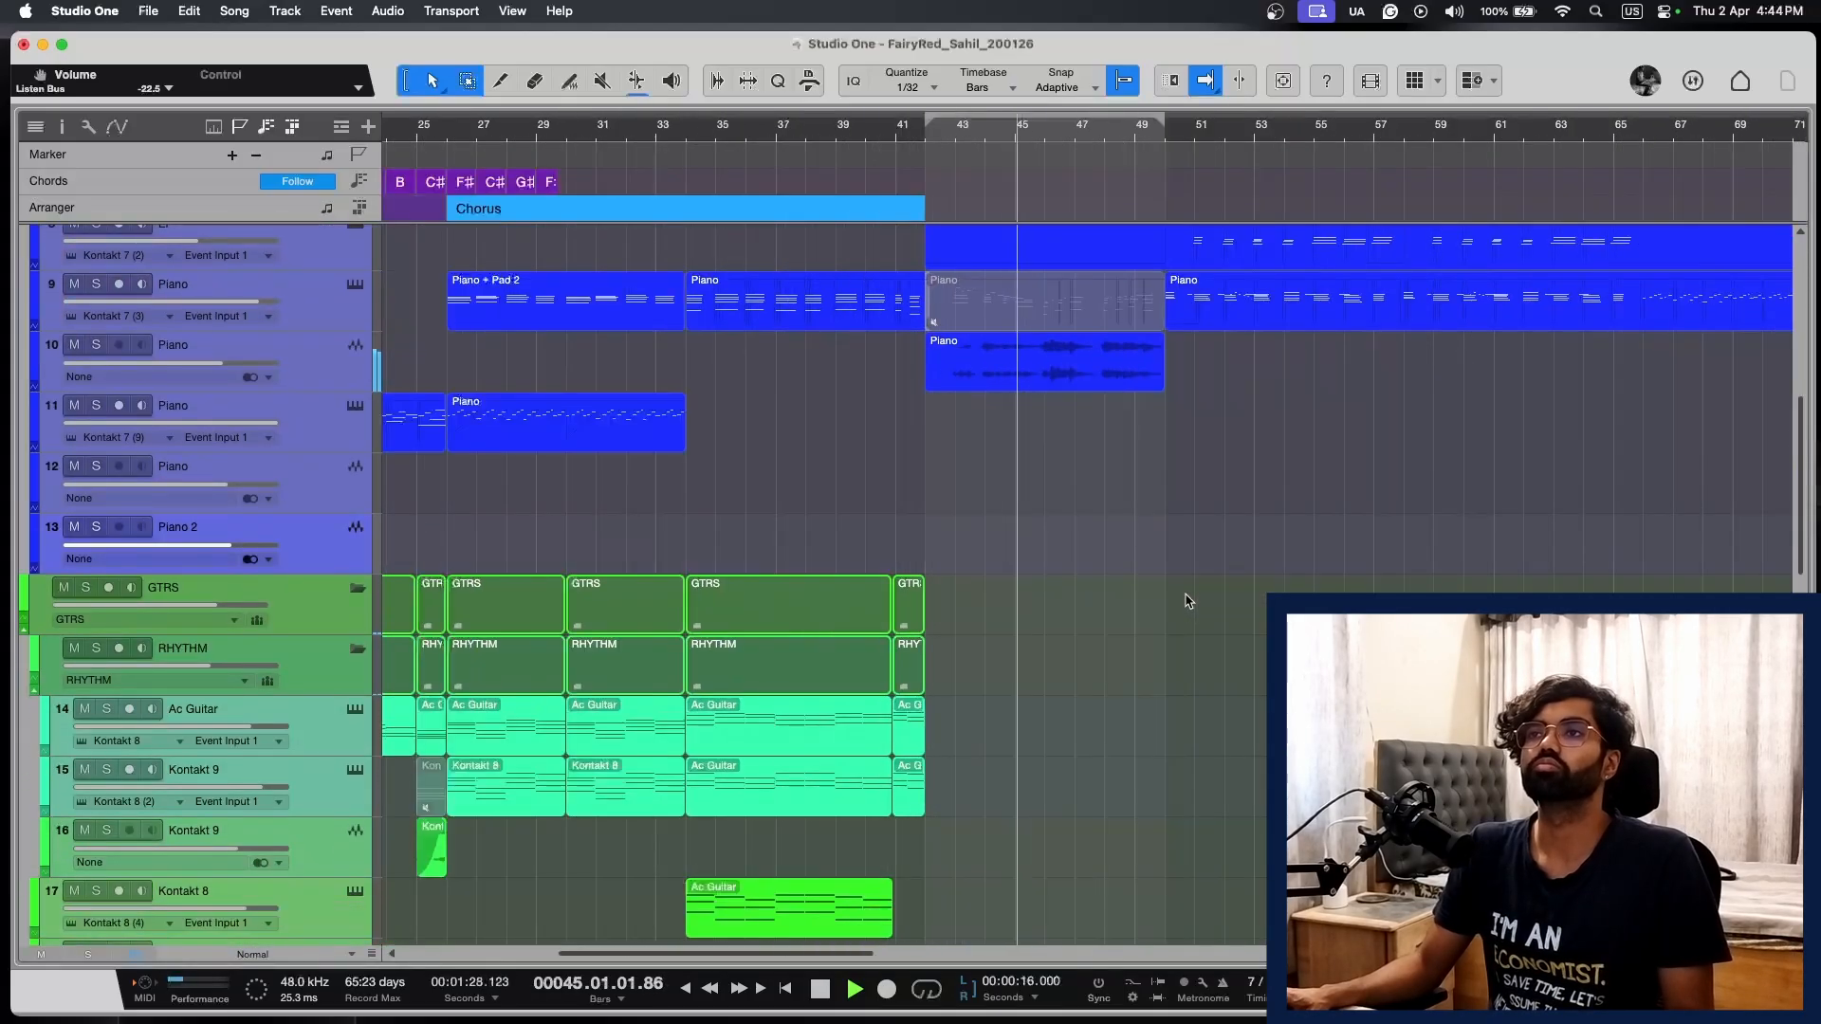
scroll(1188, 602, up, 5)
scroll(1189, 601, up, 6)
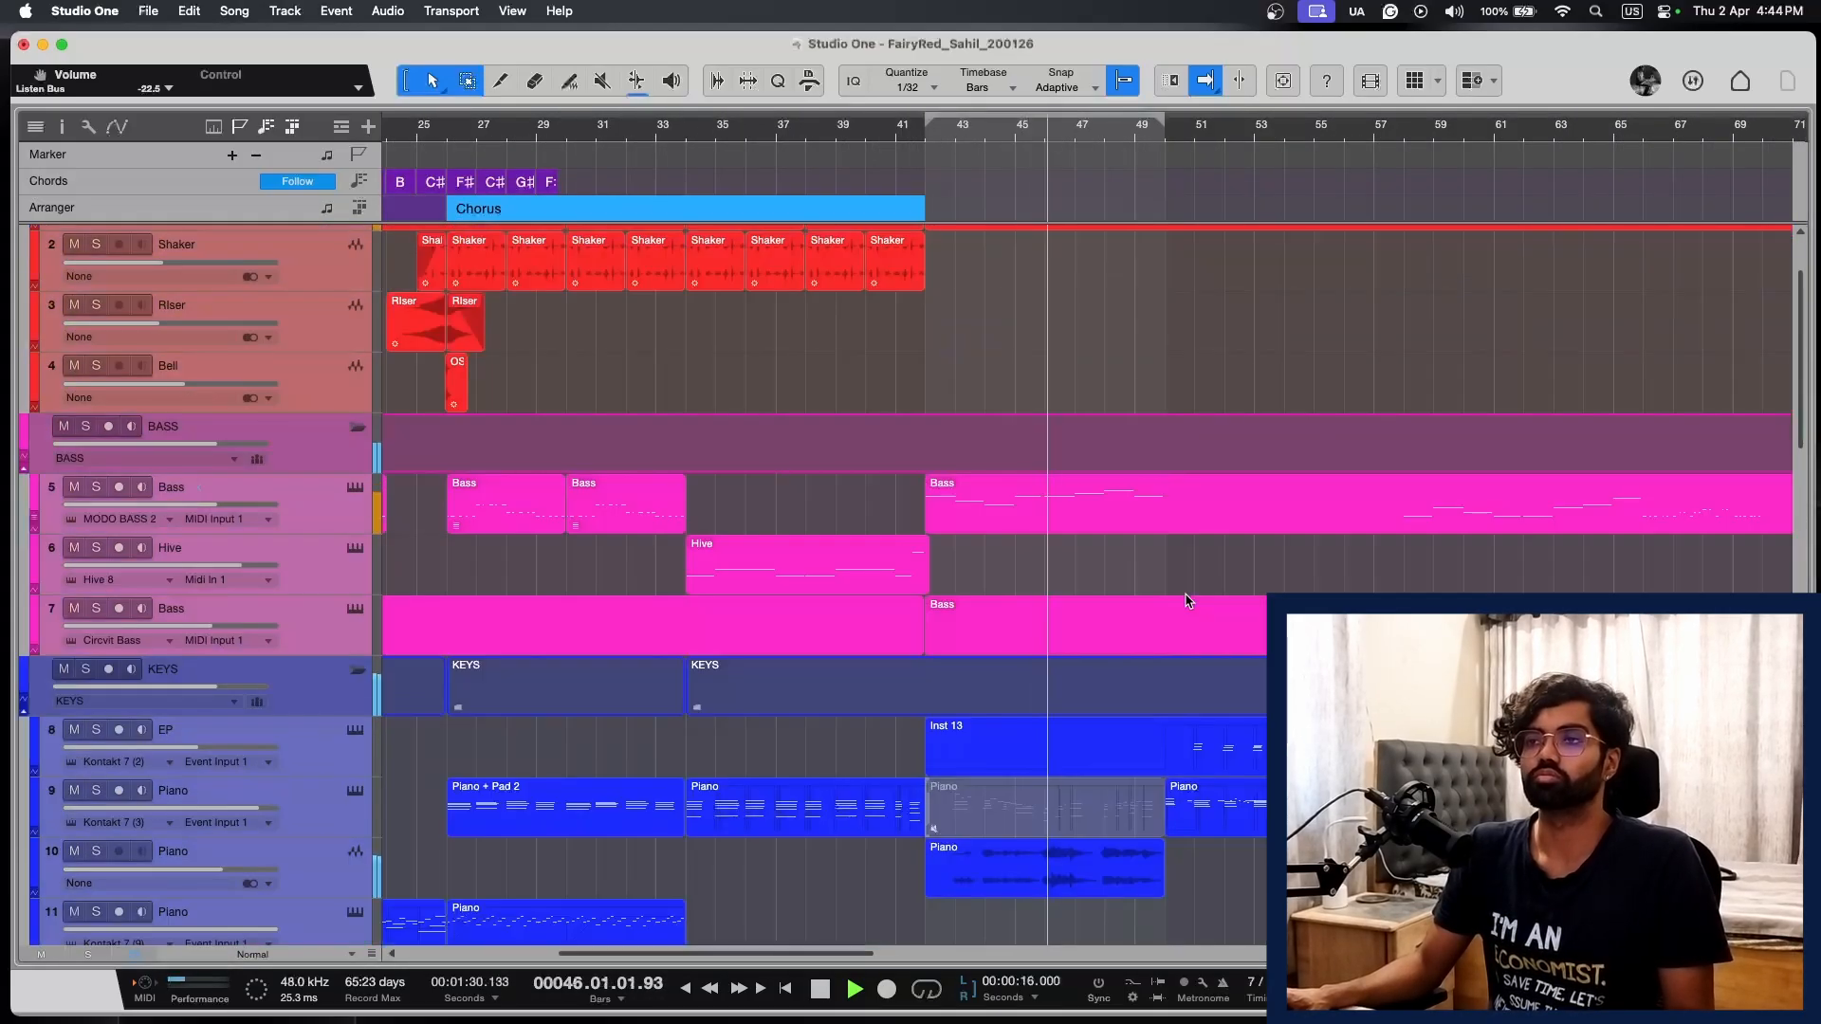
scroll(1186, 601, down, 6)
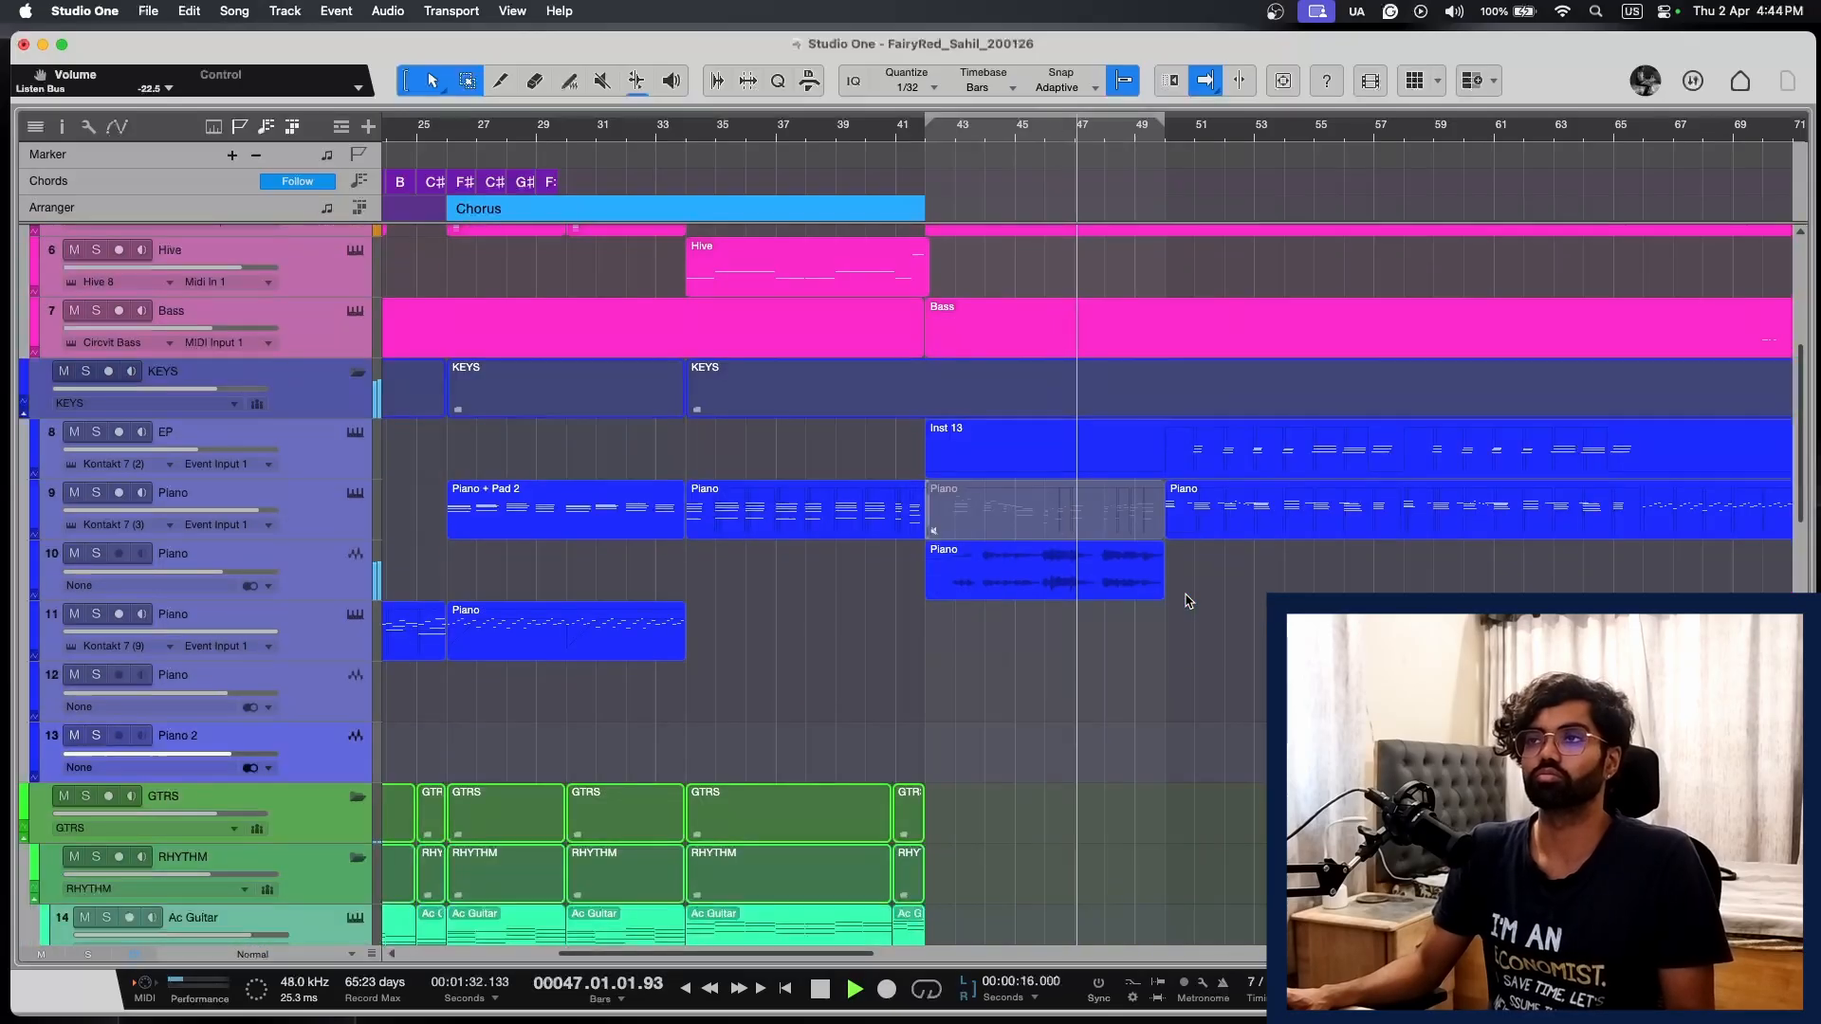
key(w)
scroll(1186, 601, up, 1)
Step: Examine the synth, synth lead and strings tracks around bars 42 to 50 during playback
scroll(1186, 600, down, 10)
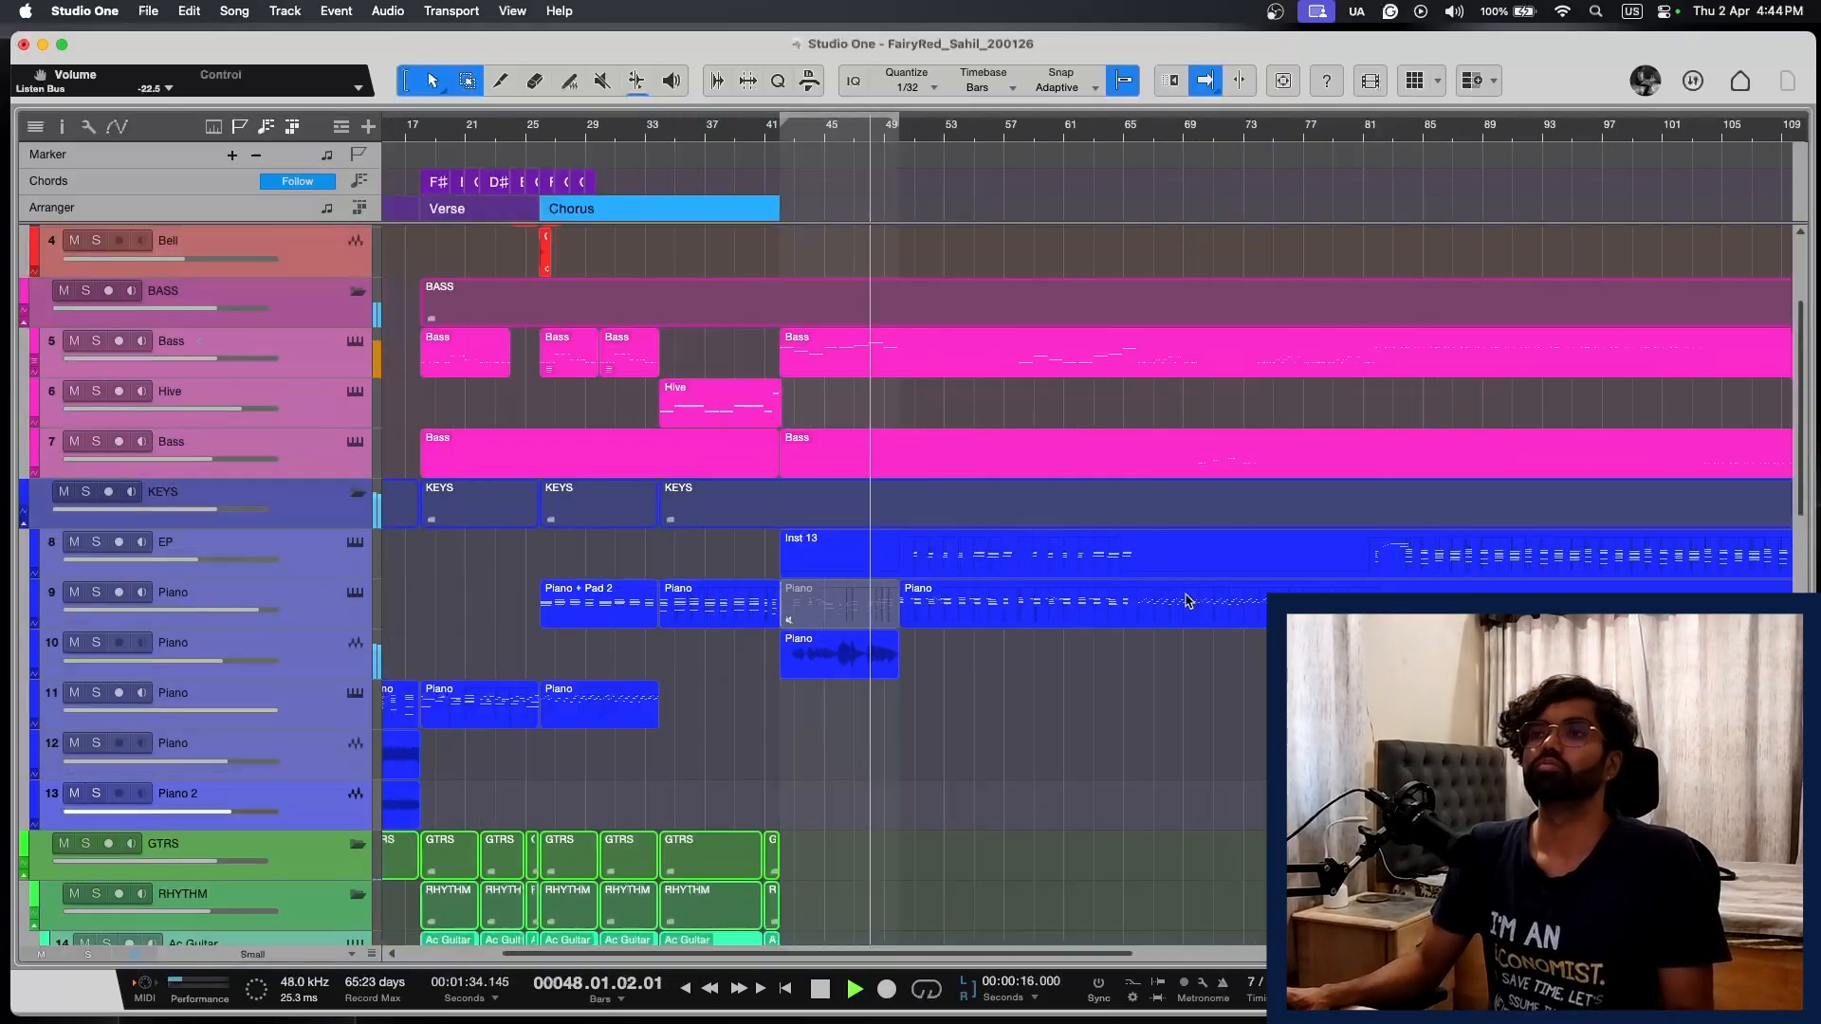
scroll(1186, 600, down, 6)
key(shift+e)
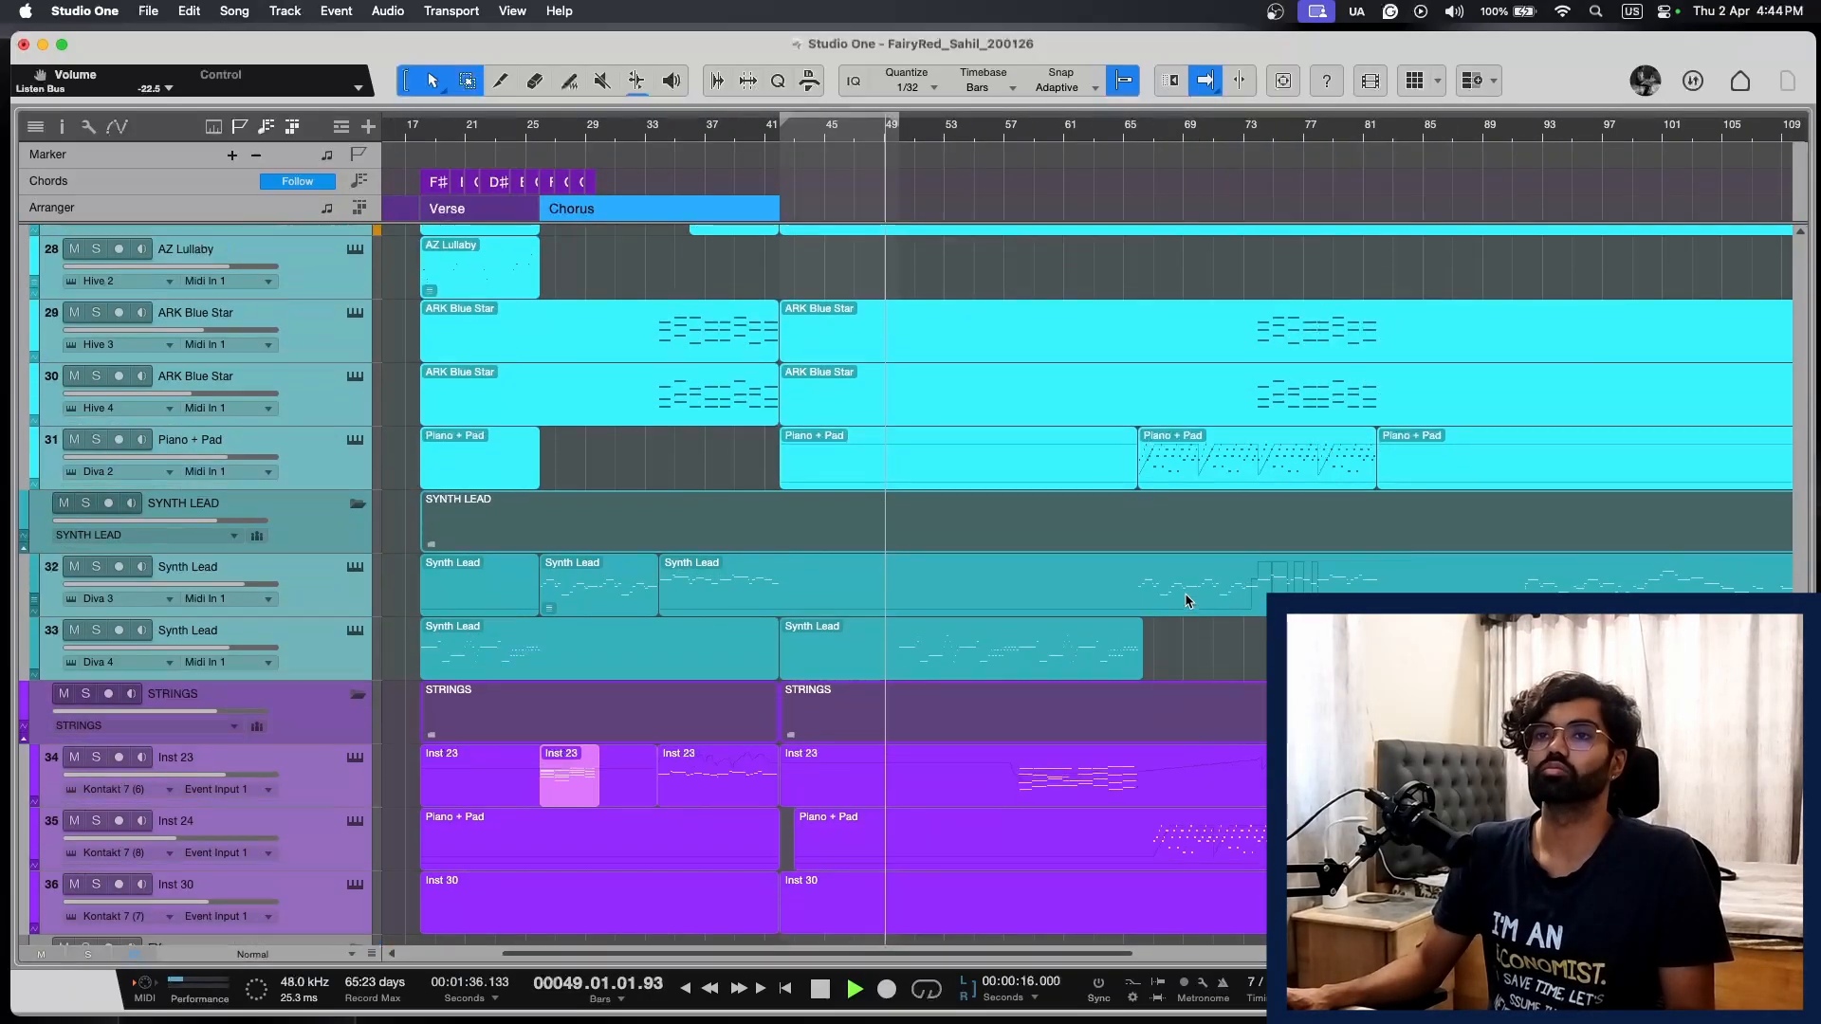
key(e)
key(e)
scroll(1186, 600, up, 15)
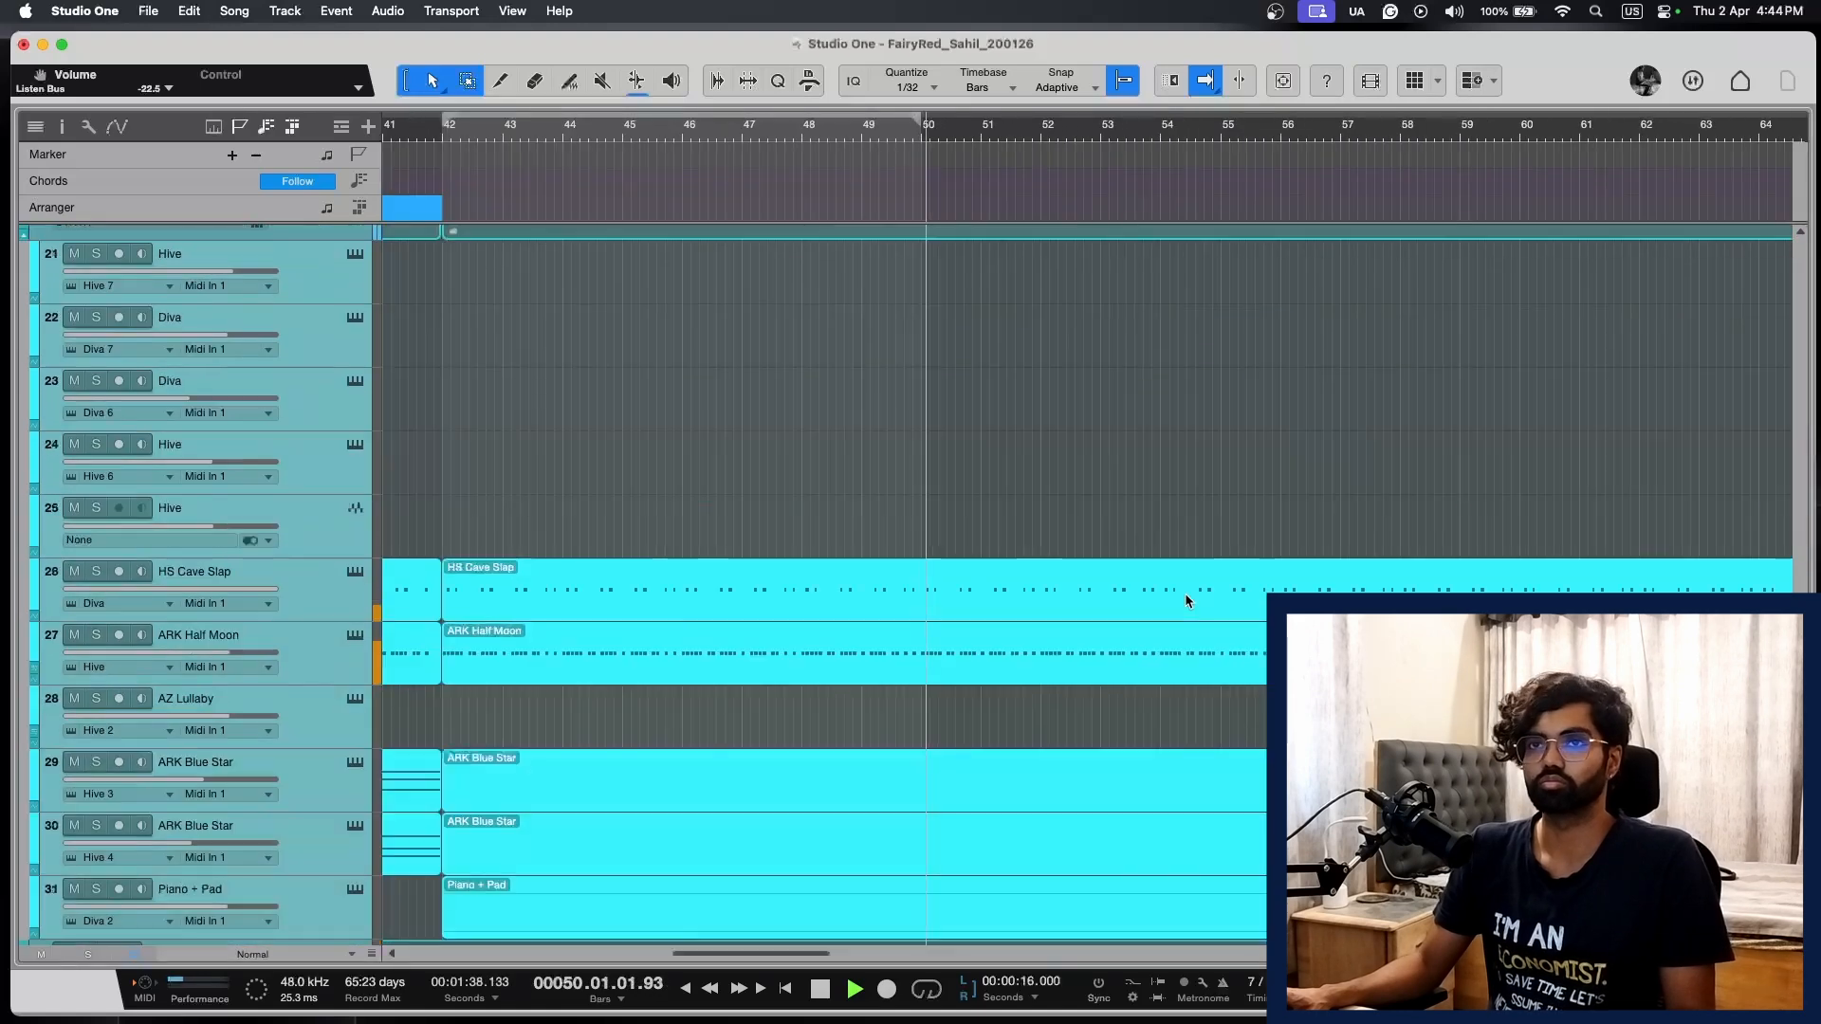
Step: Examine the rhythm, bass and keys tracks from the chorus through bars 50 to 57 while the song plays
key(w)
scroll(1185, 601, up, 5)
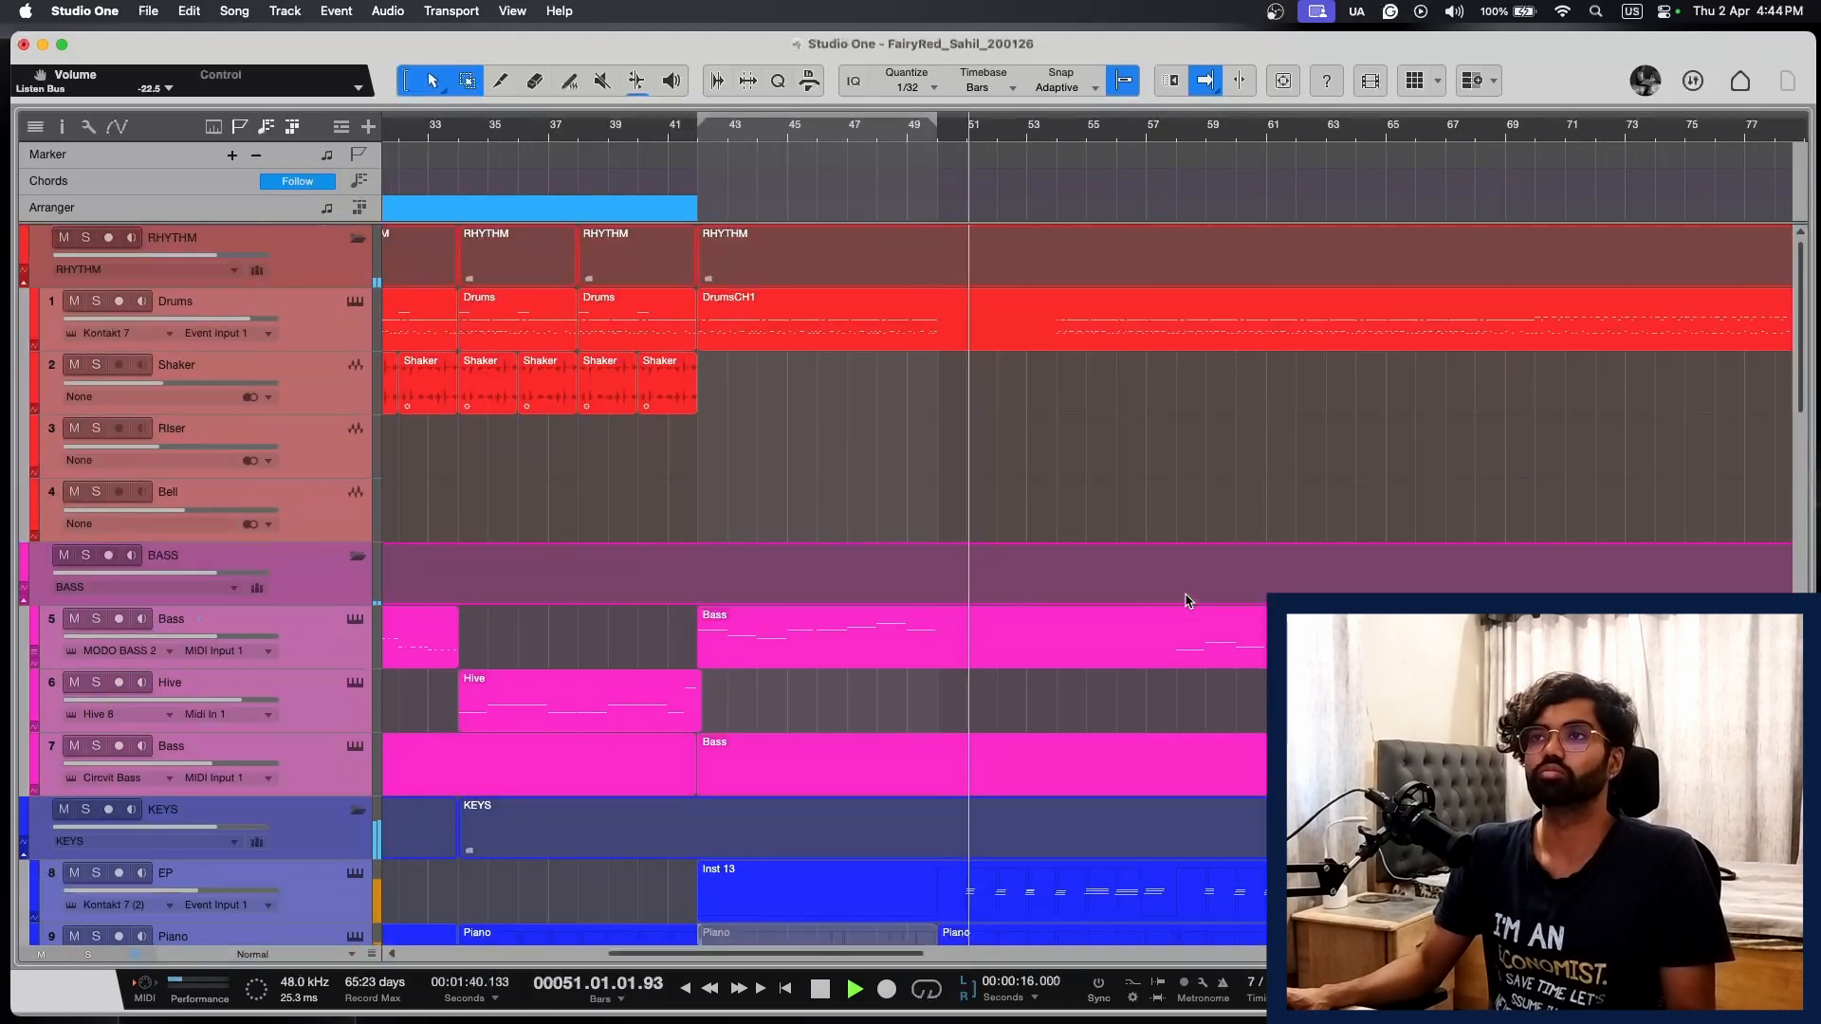
key(w)
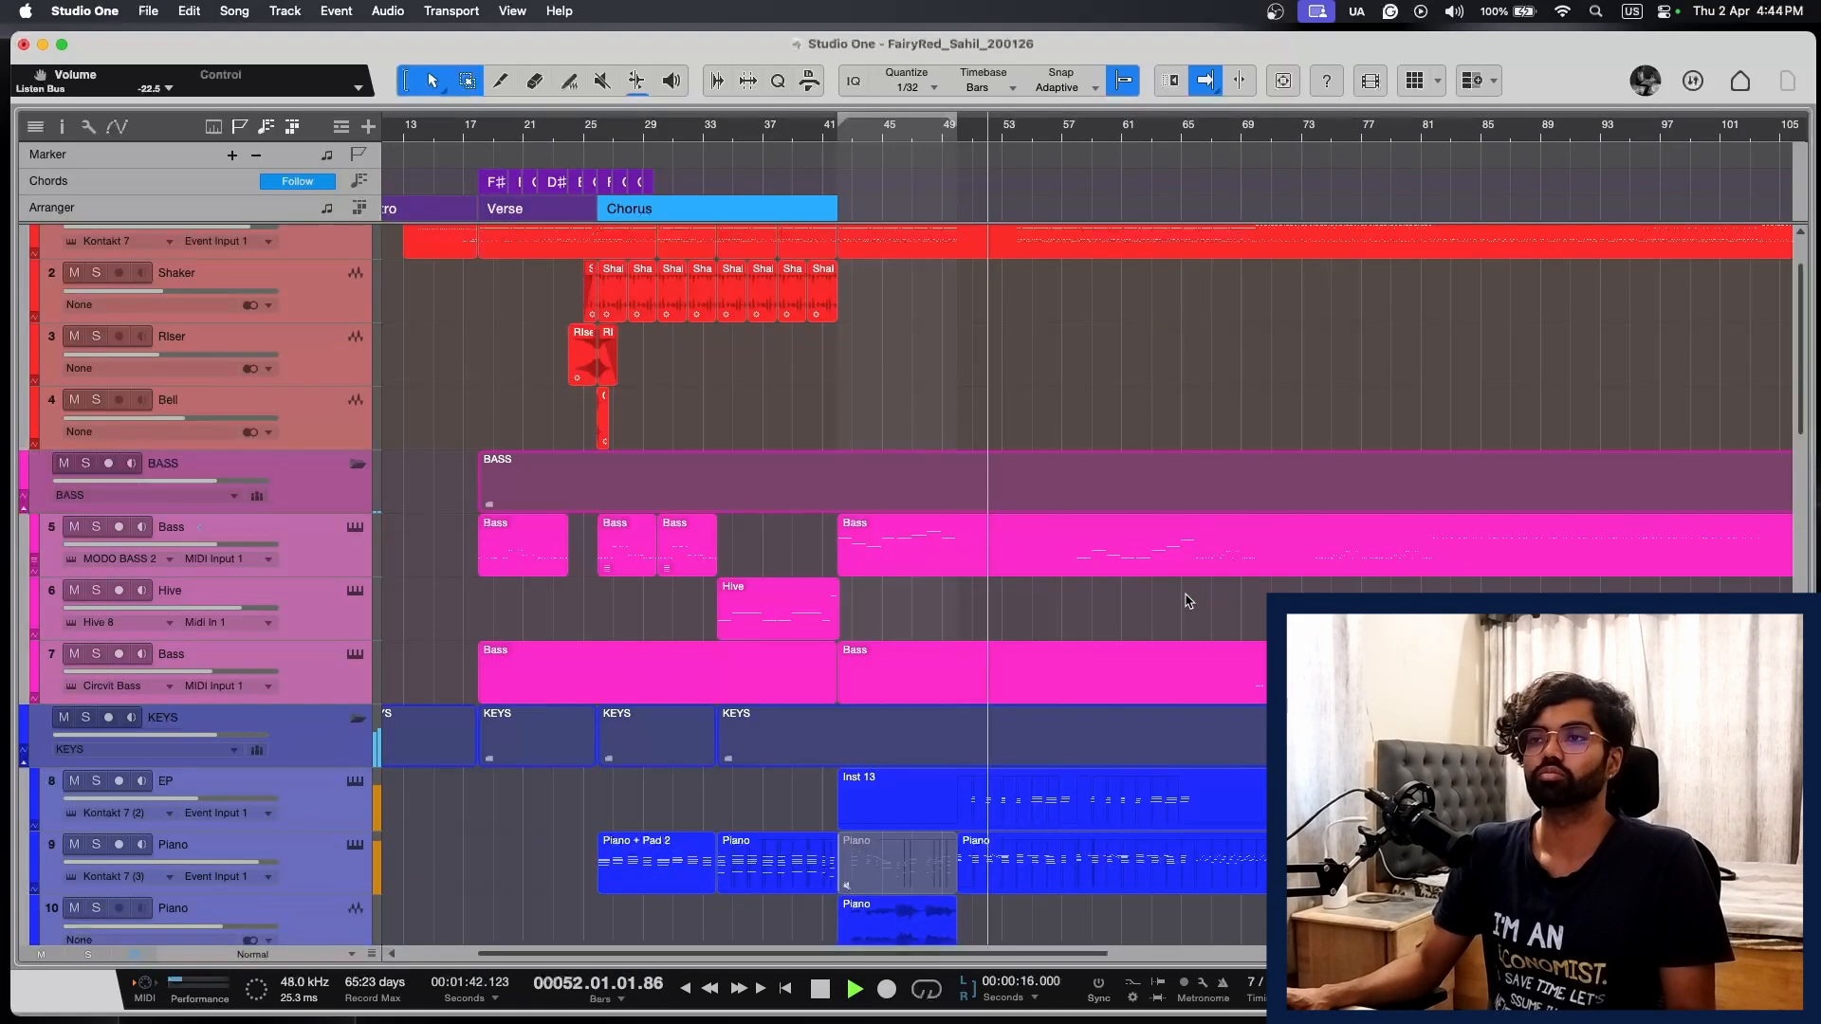
scroll(1186, 600, down, 2)
scroll(1186, 601, down, 1)
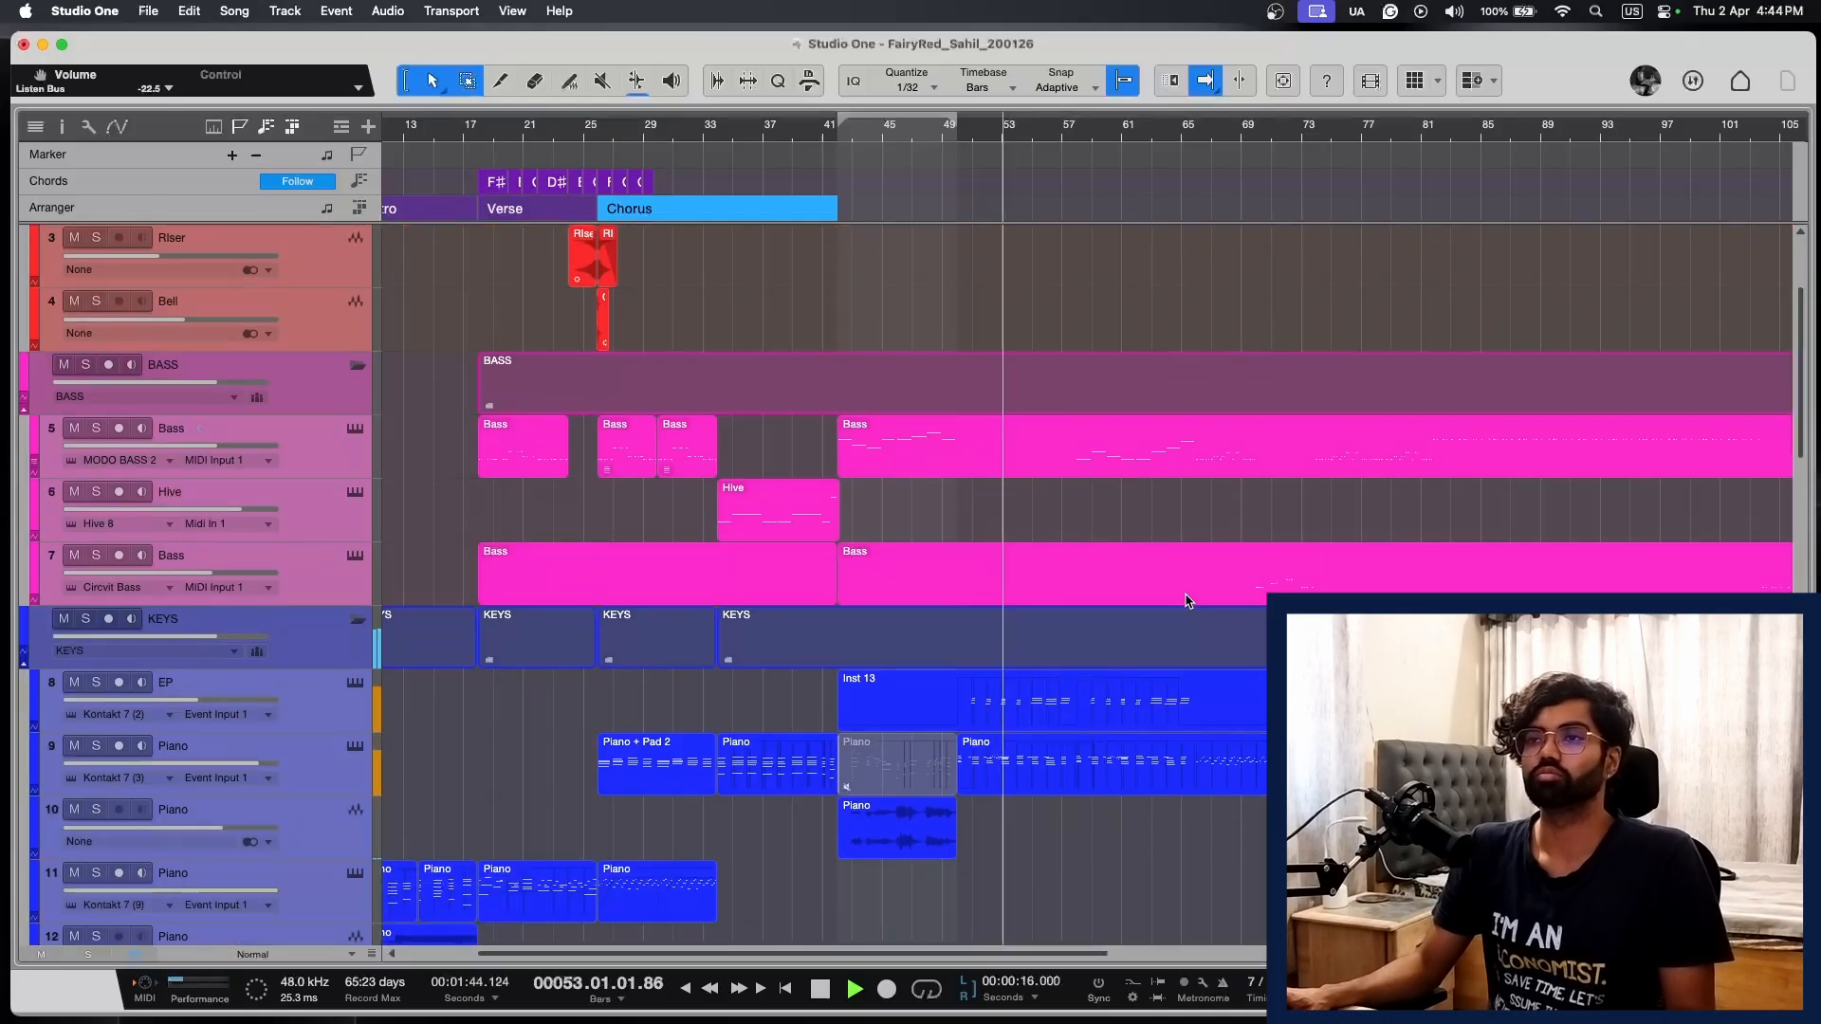
scroll(1186, 600, up, 3)
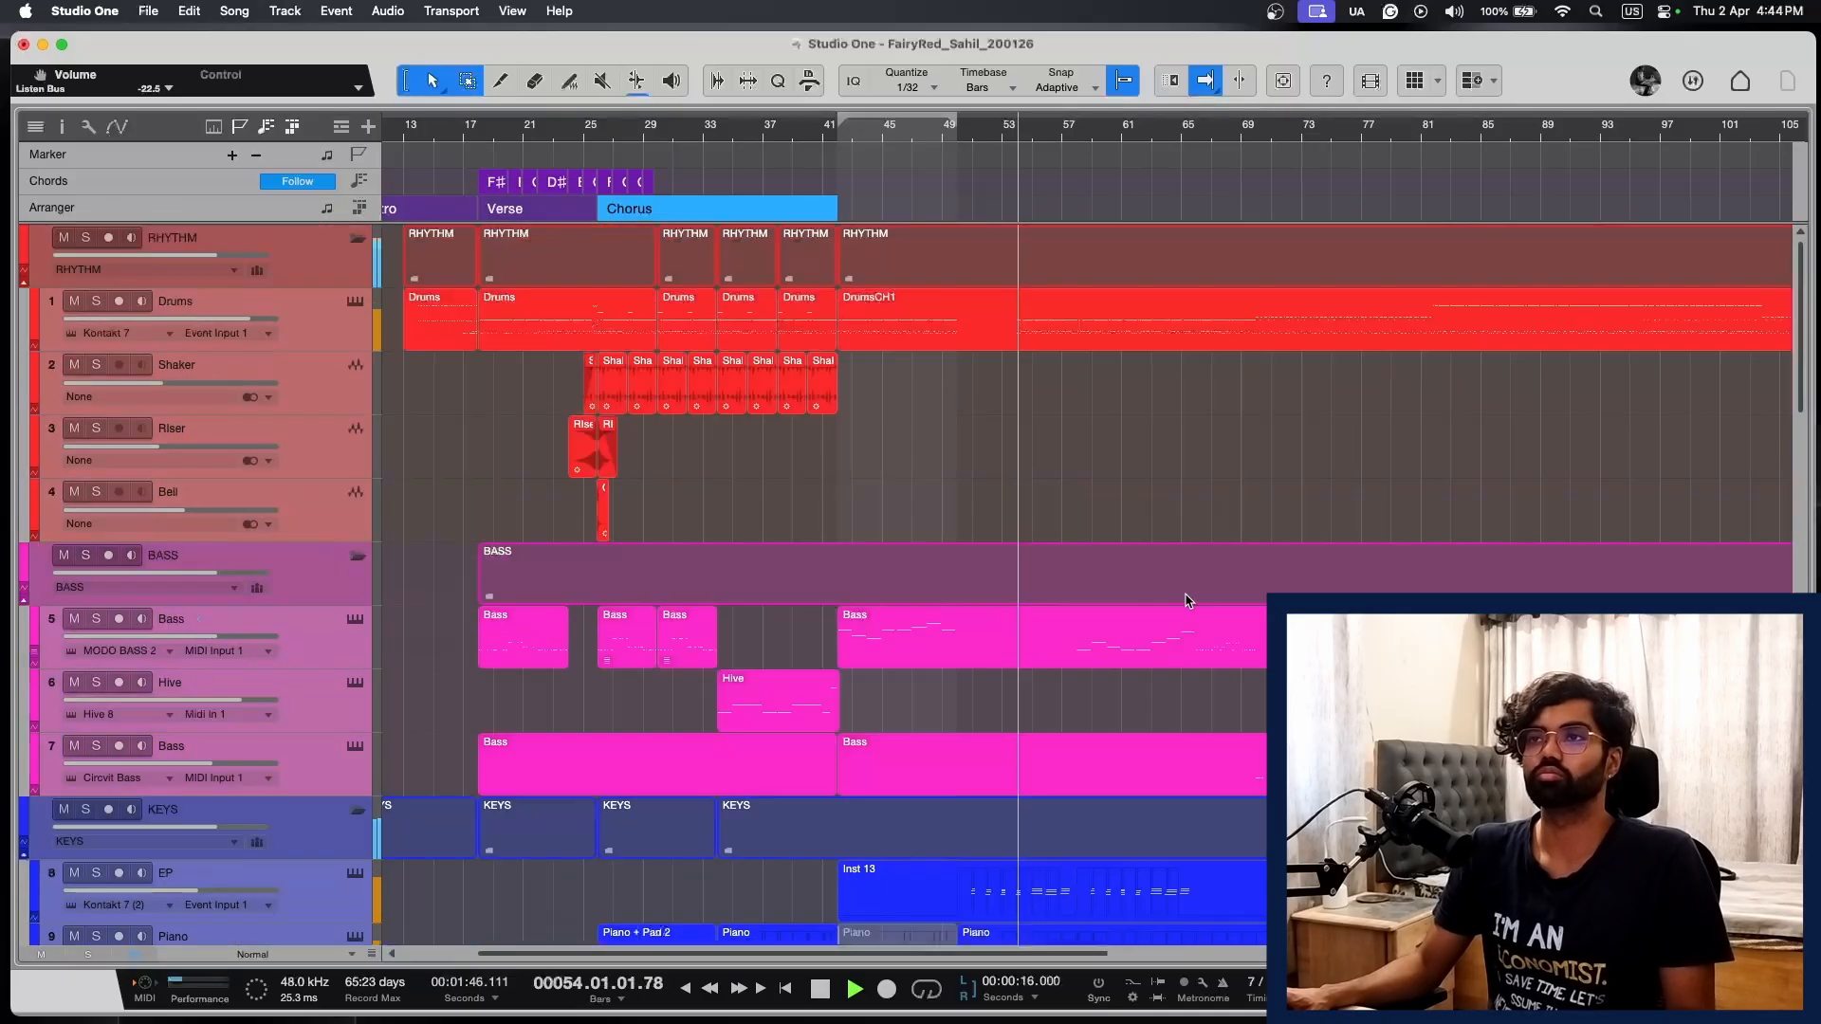
scroll(1185, 600, left, 5)
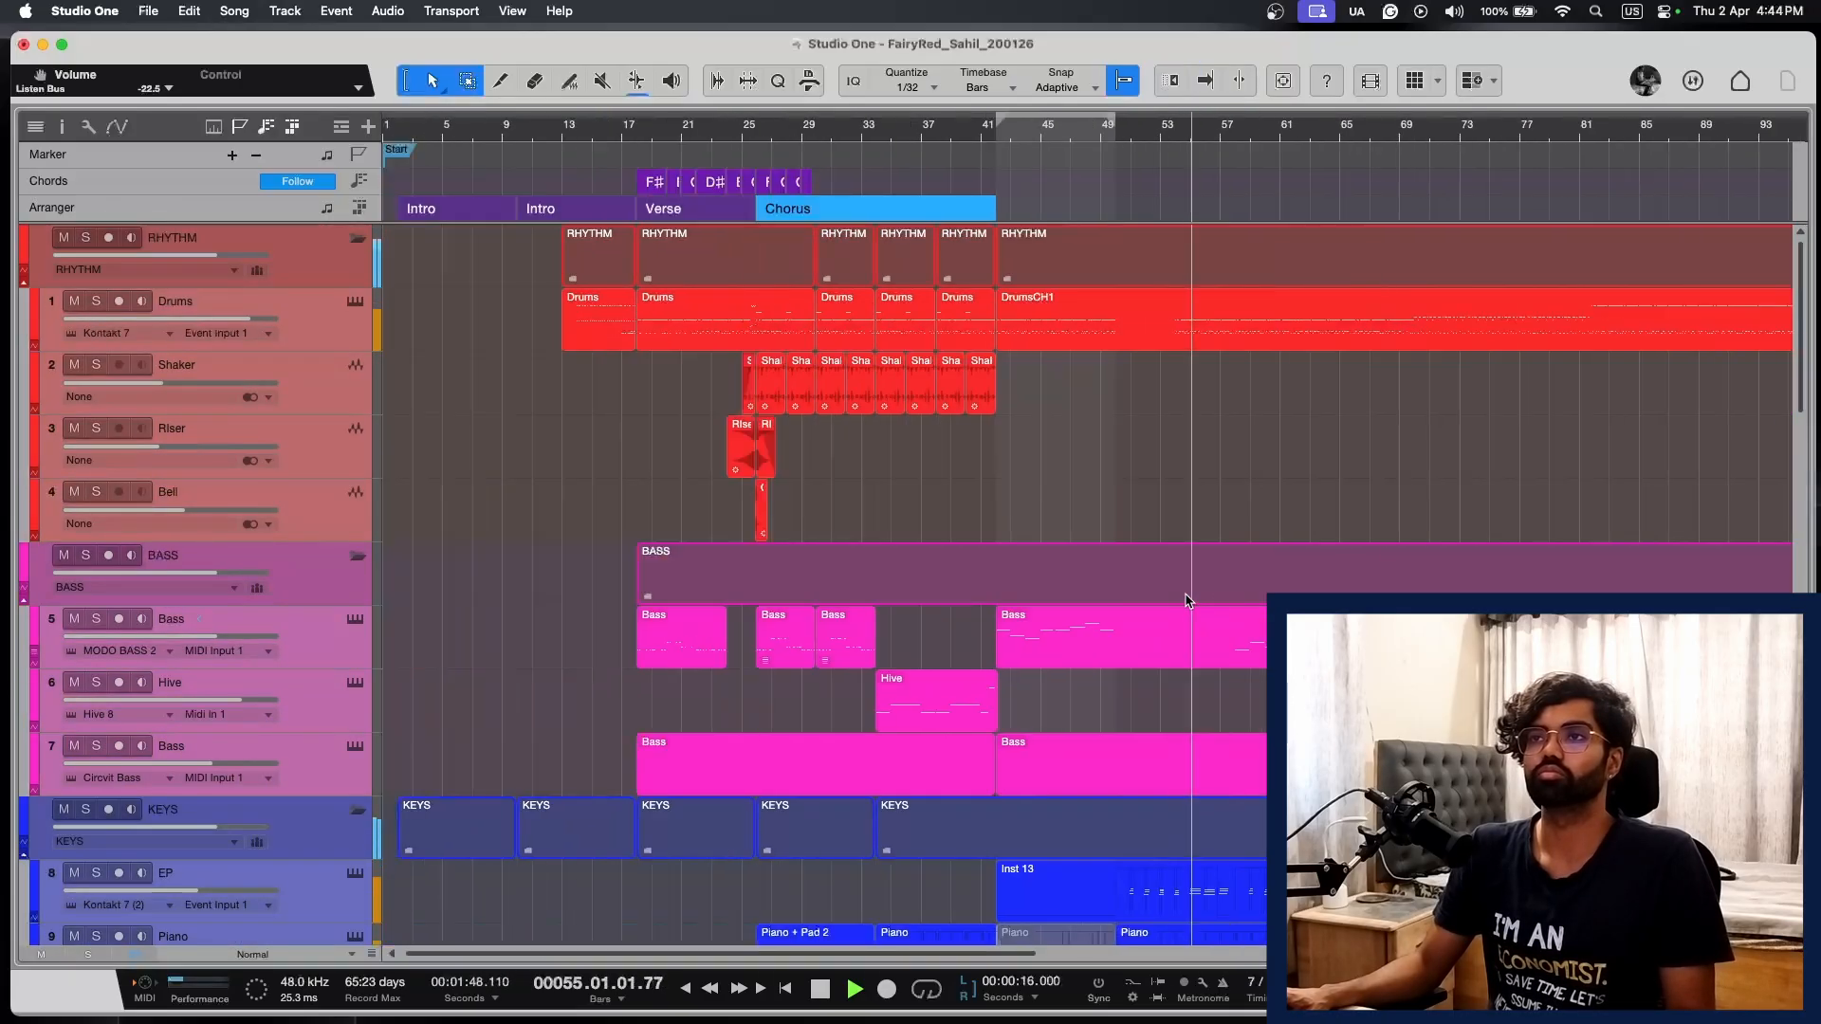
key(e)
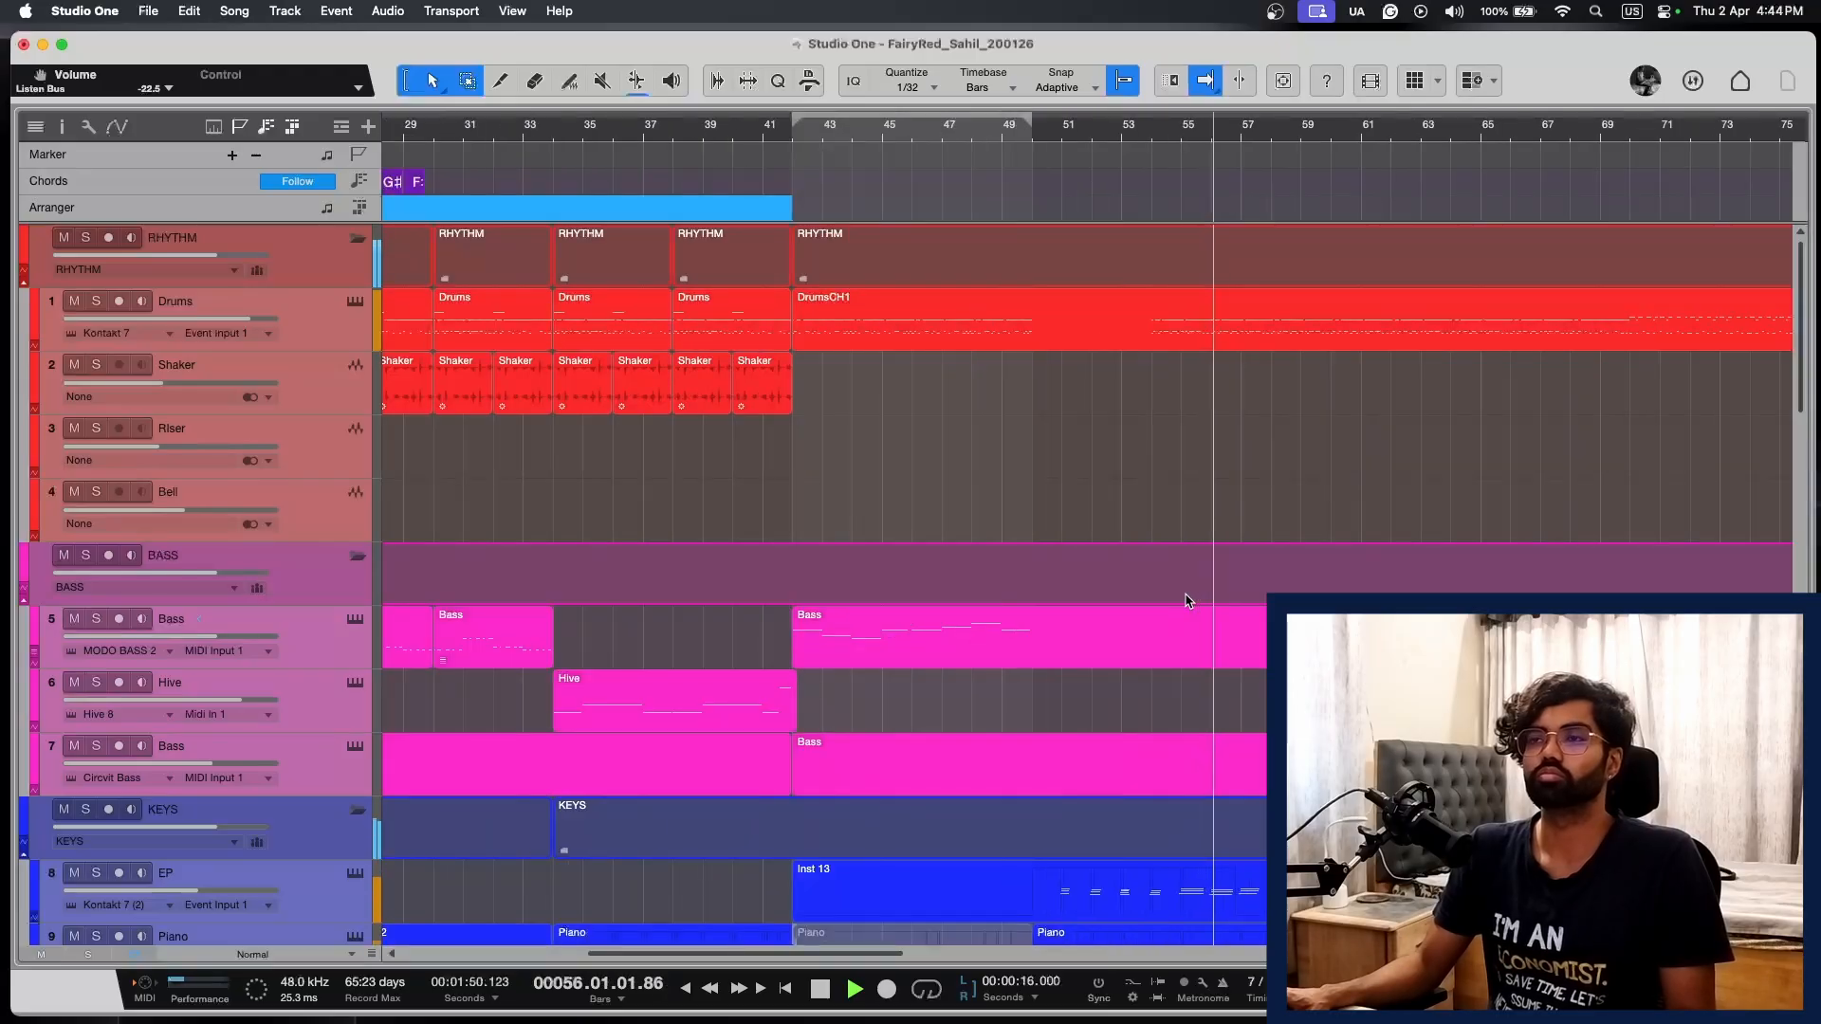
key(w)
key(e)
scroll(1186, 600, right, 5)
scroll(1248, 601, down, 4)
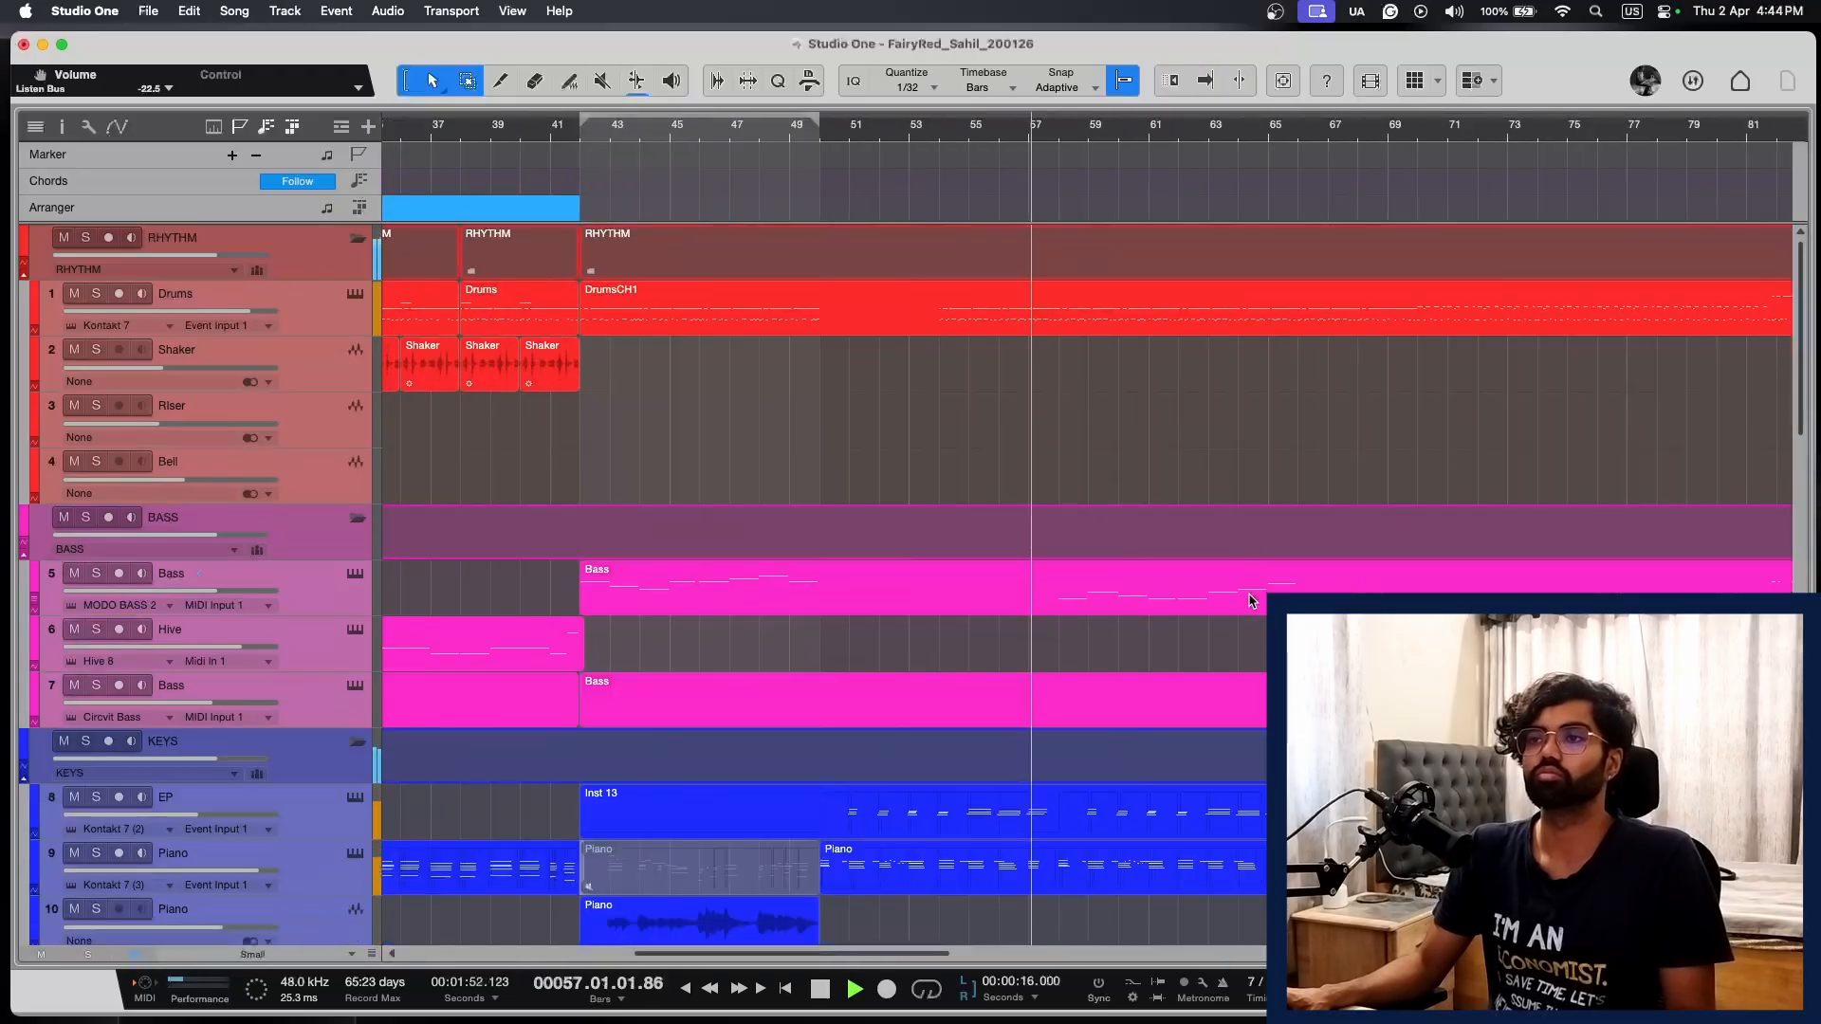
Step: Examine the synth lead and strings parts between bars 50 and 66 while the song plays
scroll(1247, 602, down, 10)
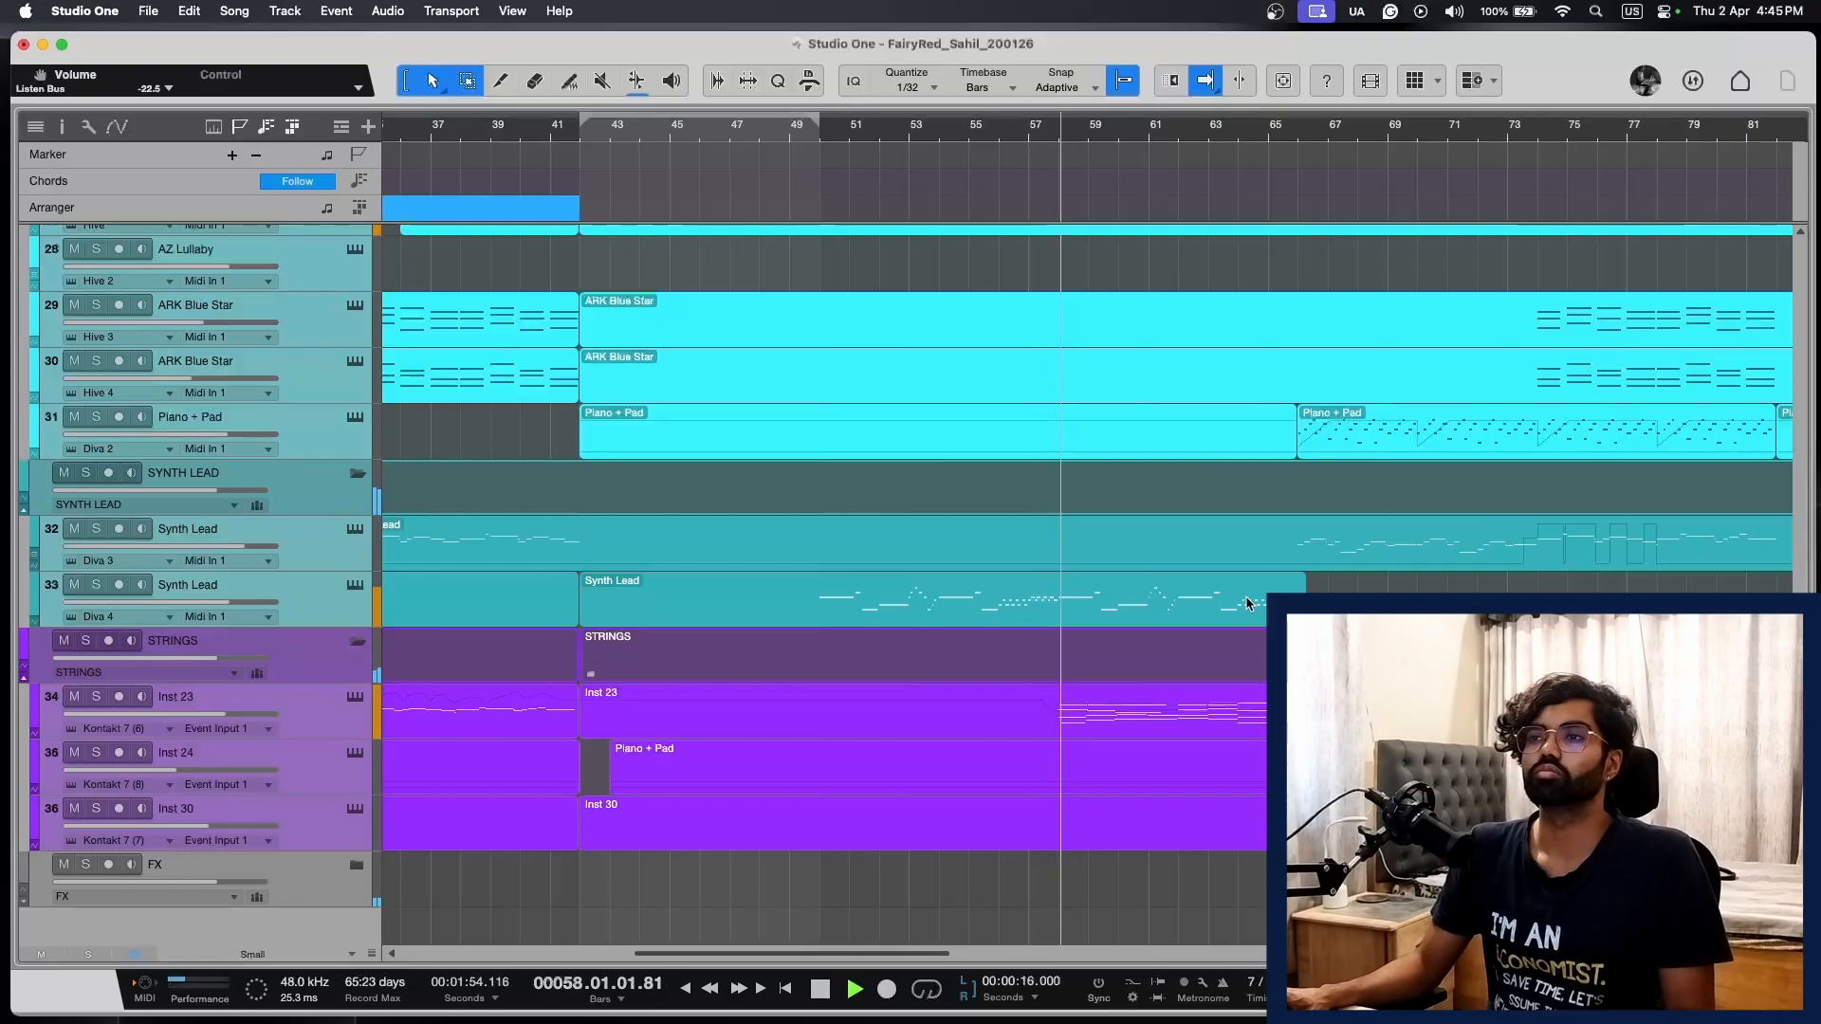
key(w)
key(shift+e)
key(shift+e)
key(shift+e)
key(e)
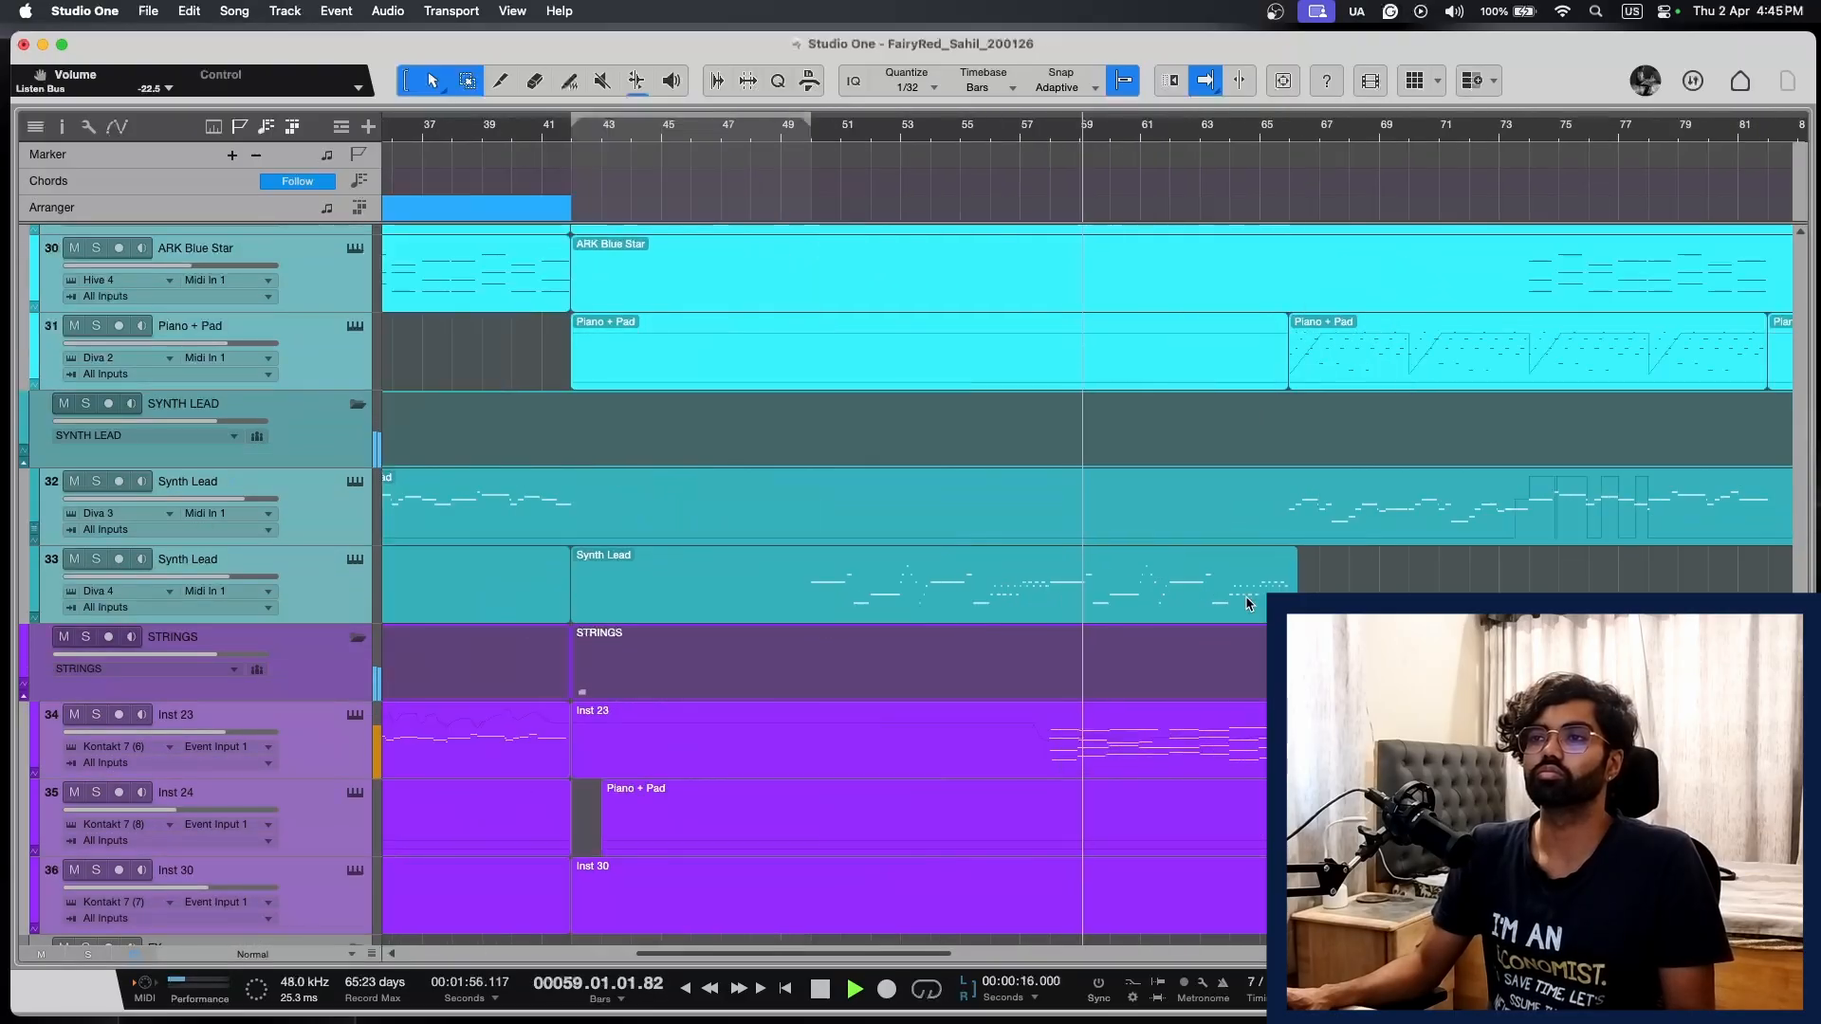
key(w)
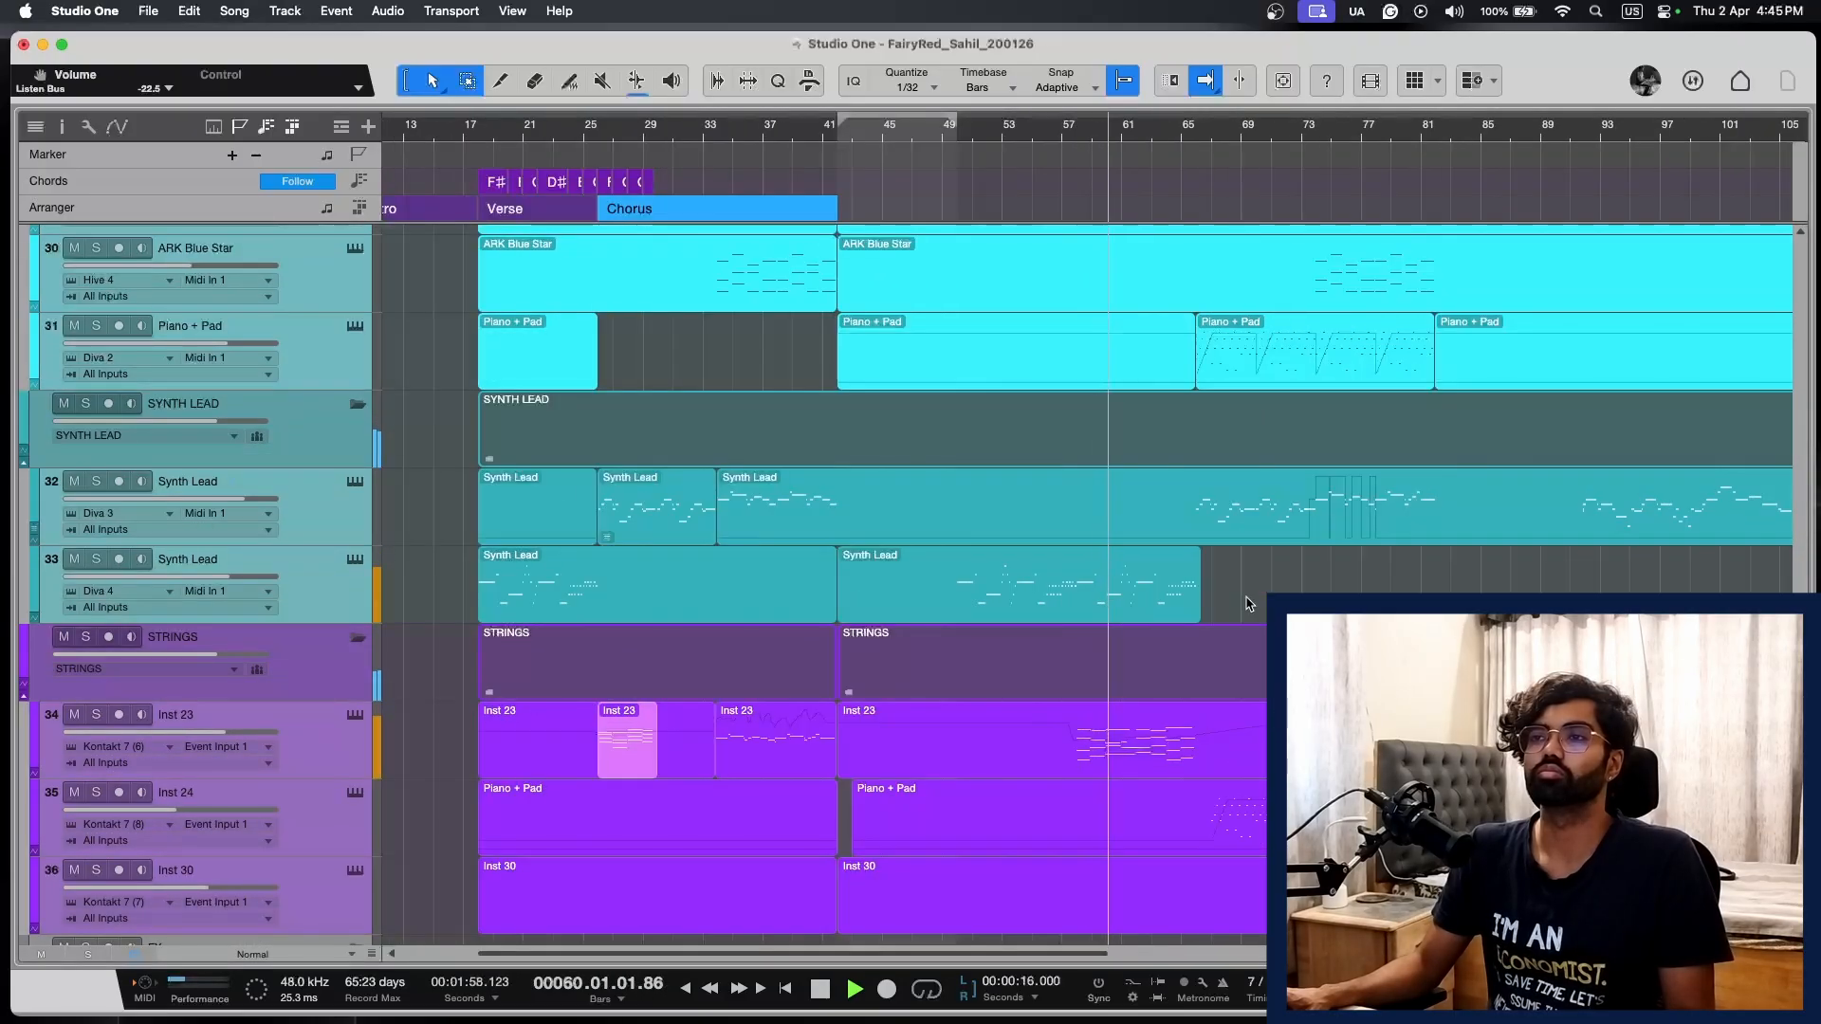
key(e)
scroll(1247, 604, right, 4)
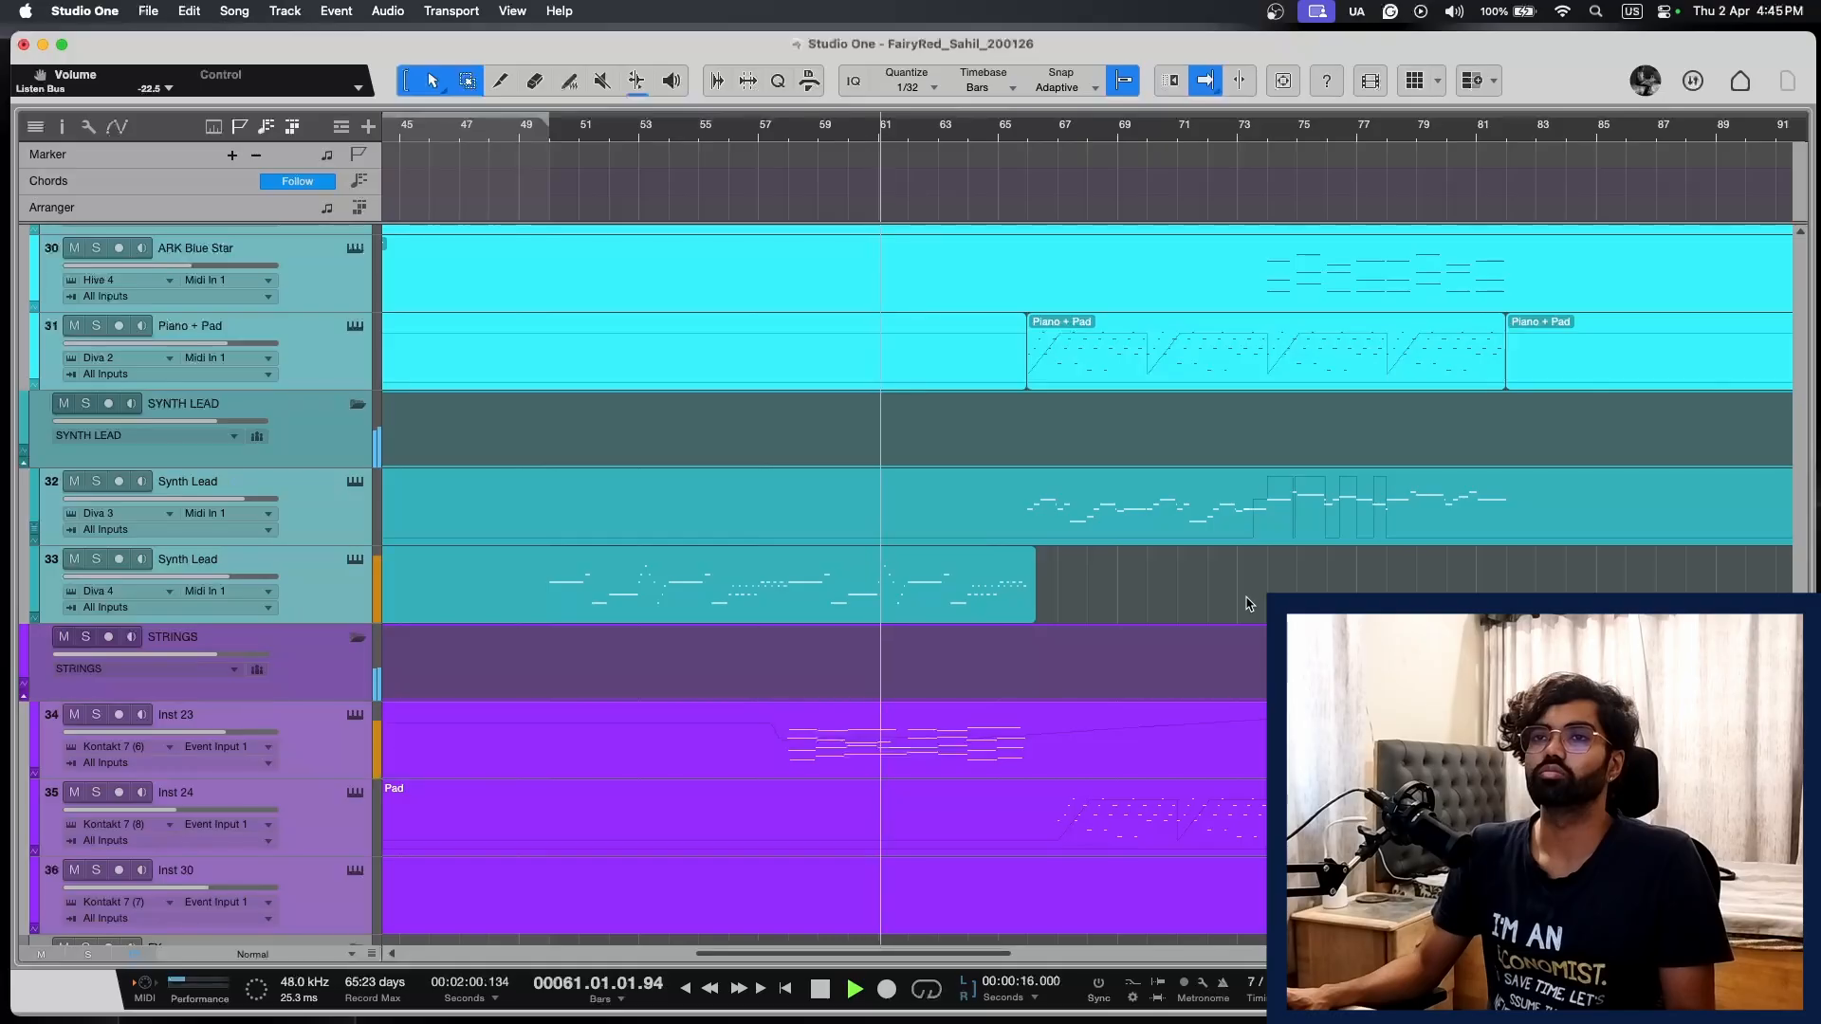
key(shift+e)
key(shift+e)
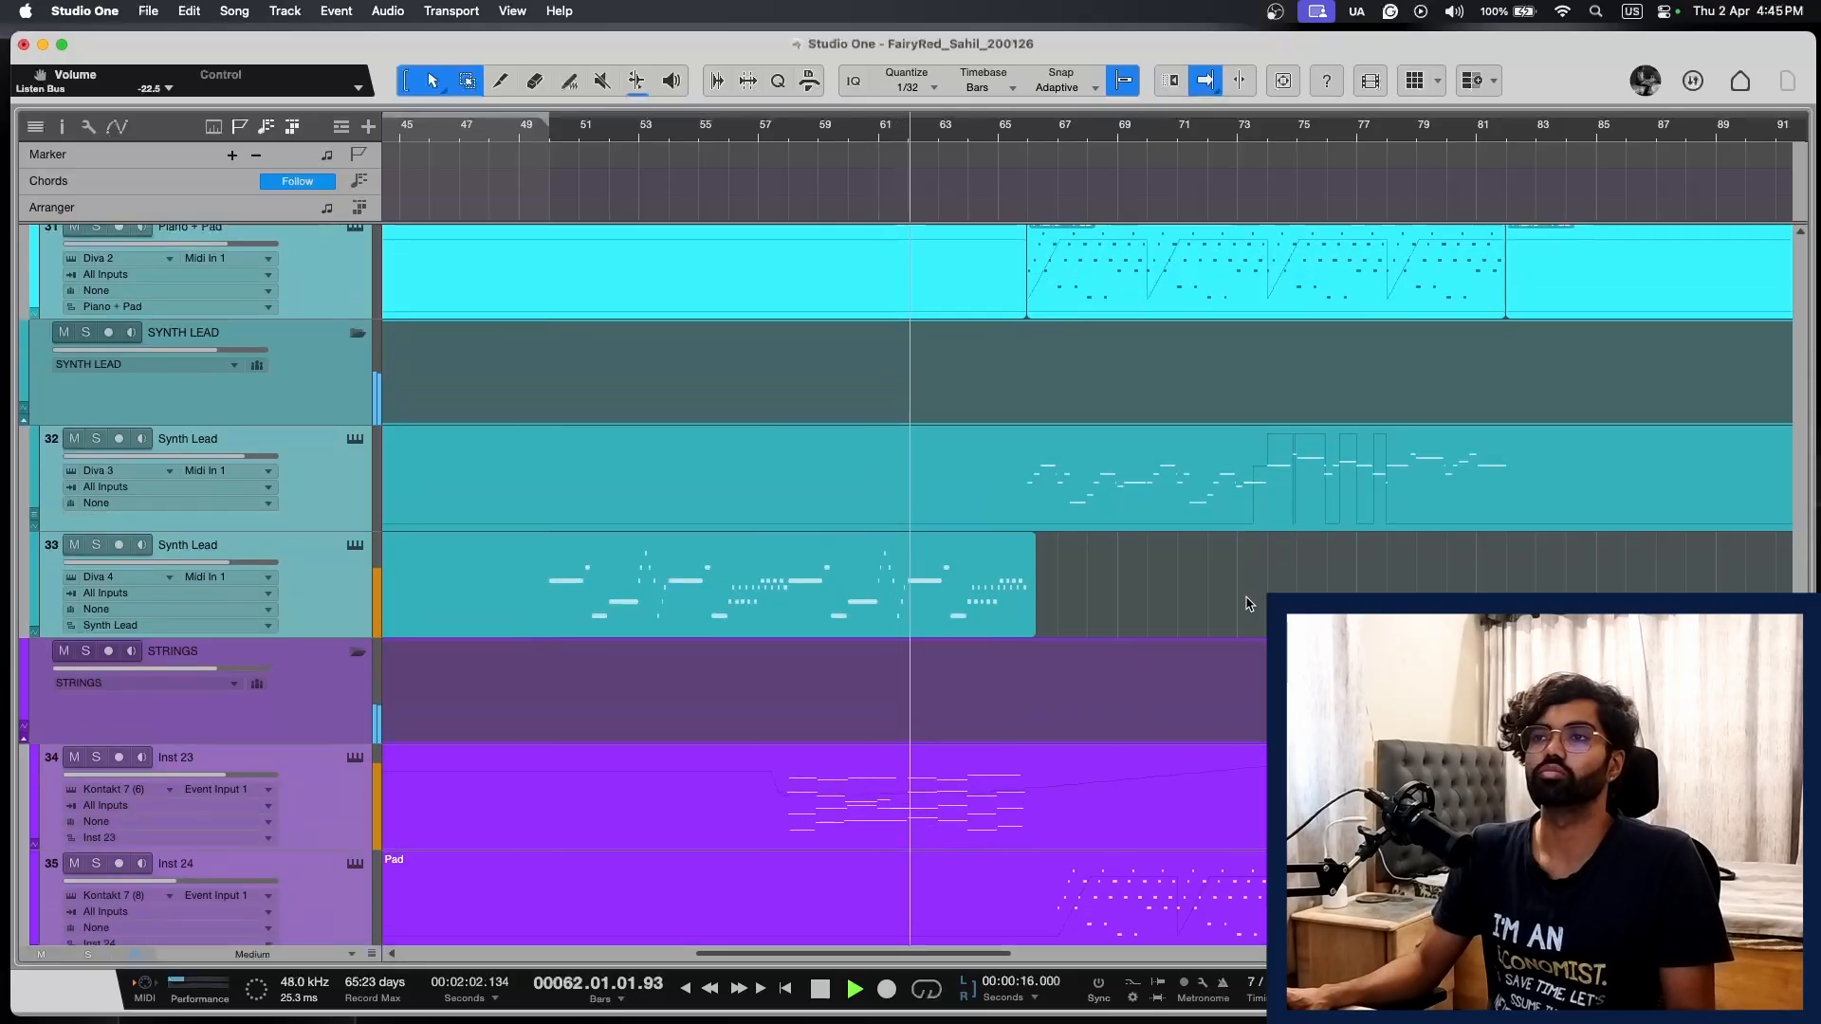
key(w)
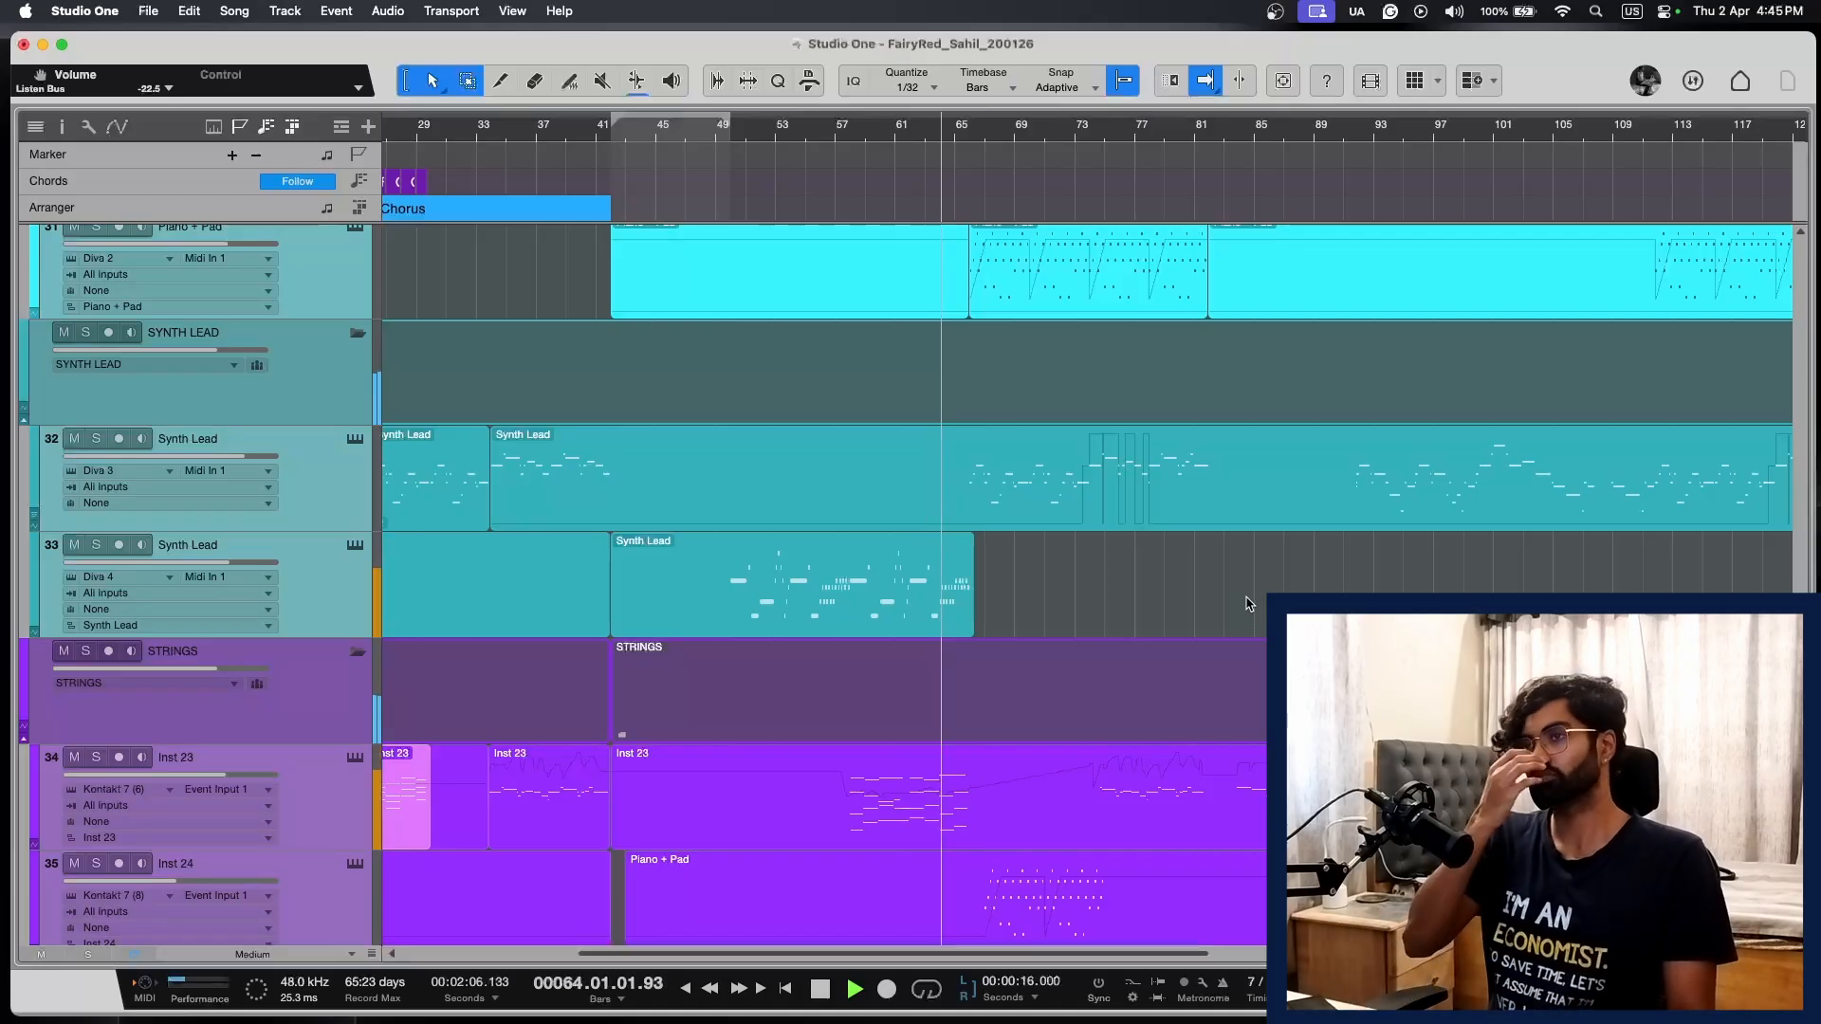
key(shift+w)
key(shift+w)
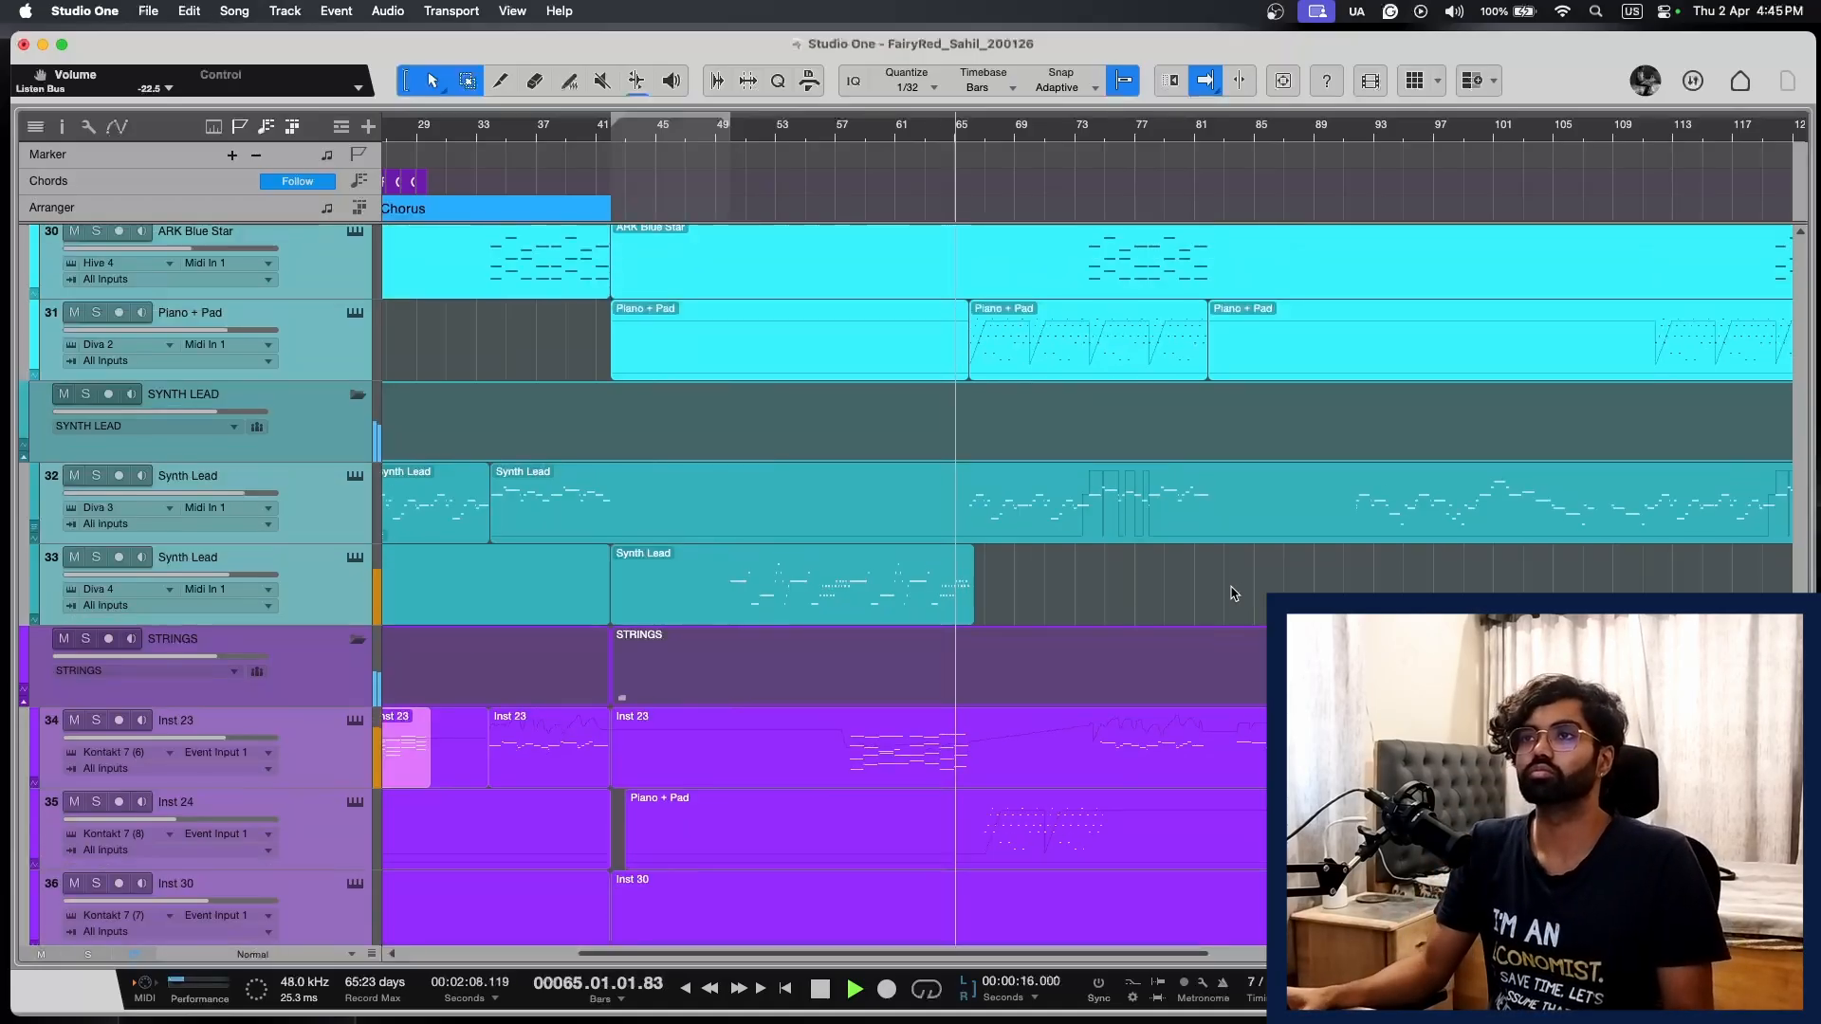
Step: Examine the Piano + Pad, ARK Blue Star and synth lead parts entering from bar 66 onward
key(w)
key(e)
key(e)
key(e)
key(e)
scroll(1219, 567, up, 4)
key(shift+w)
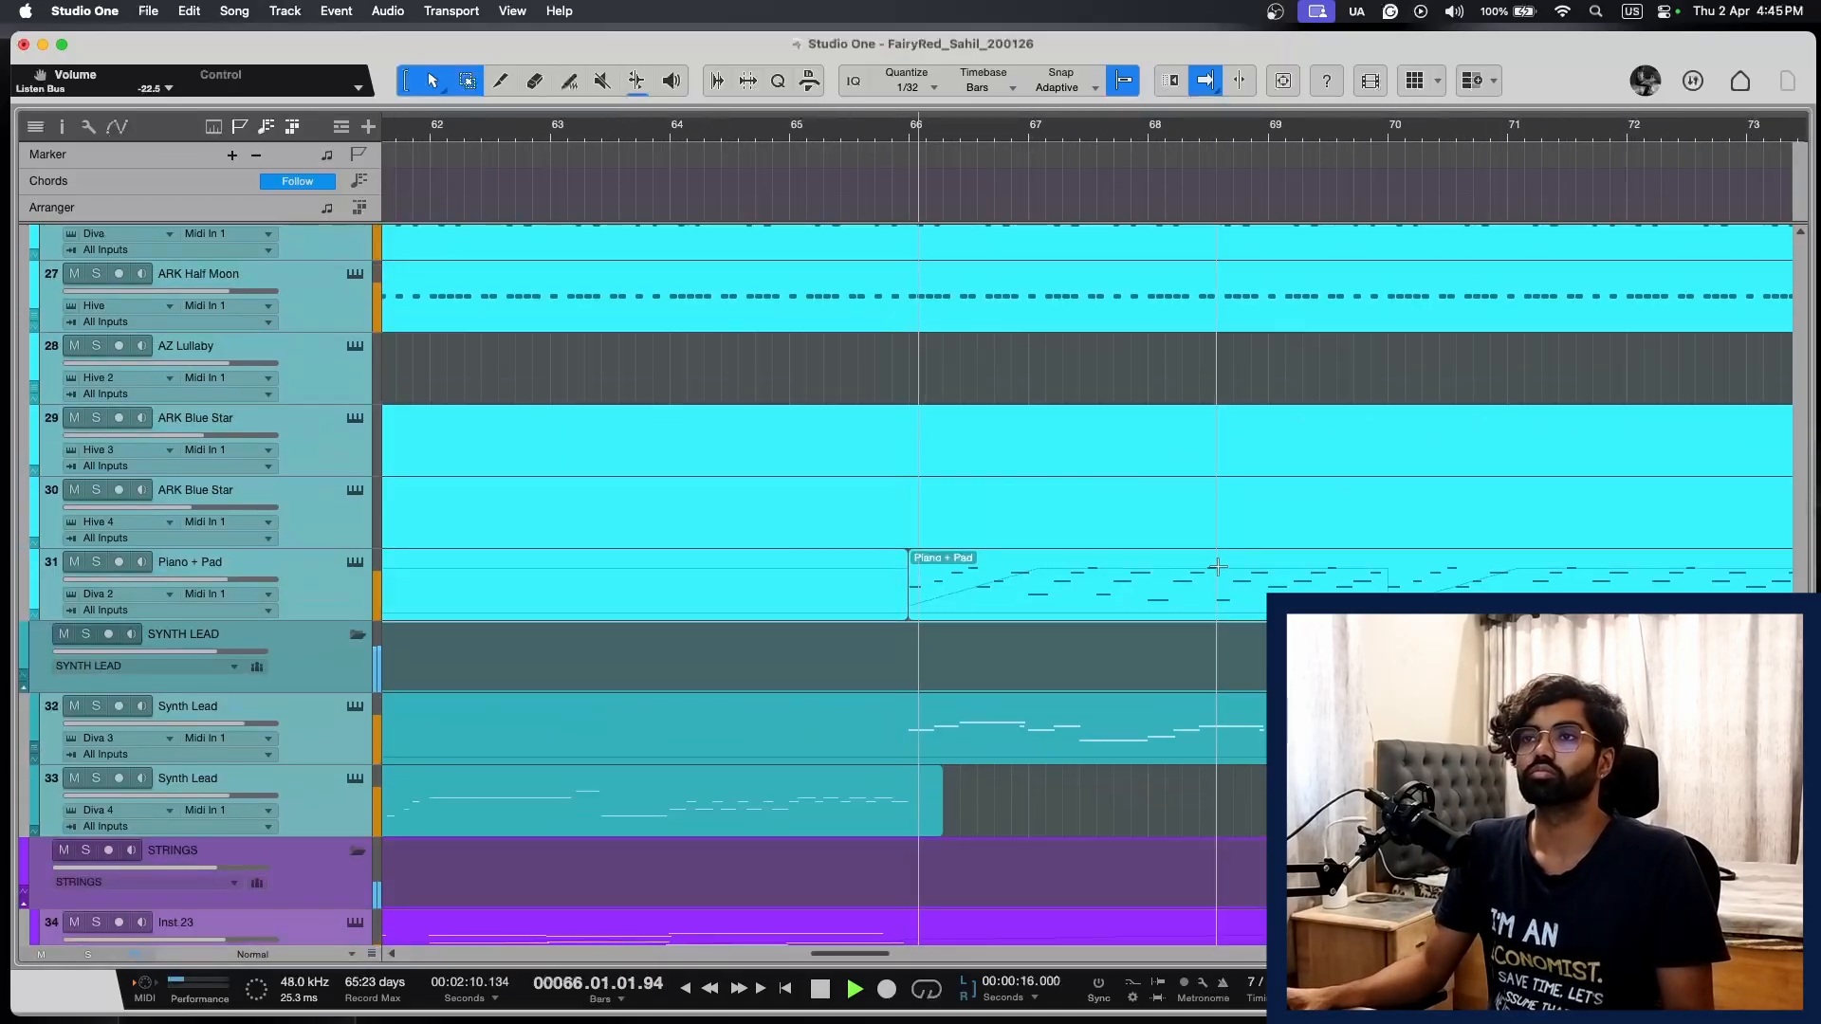
key(w)
key(w)
key(shift+w)
key(shift+w)
key(shift+w)
scroll(1214, 573, left, 3)
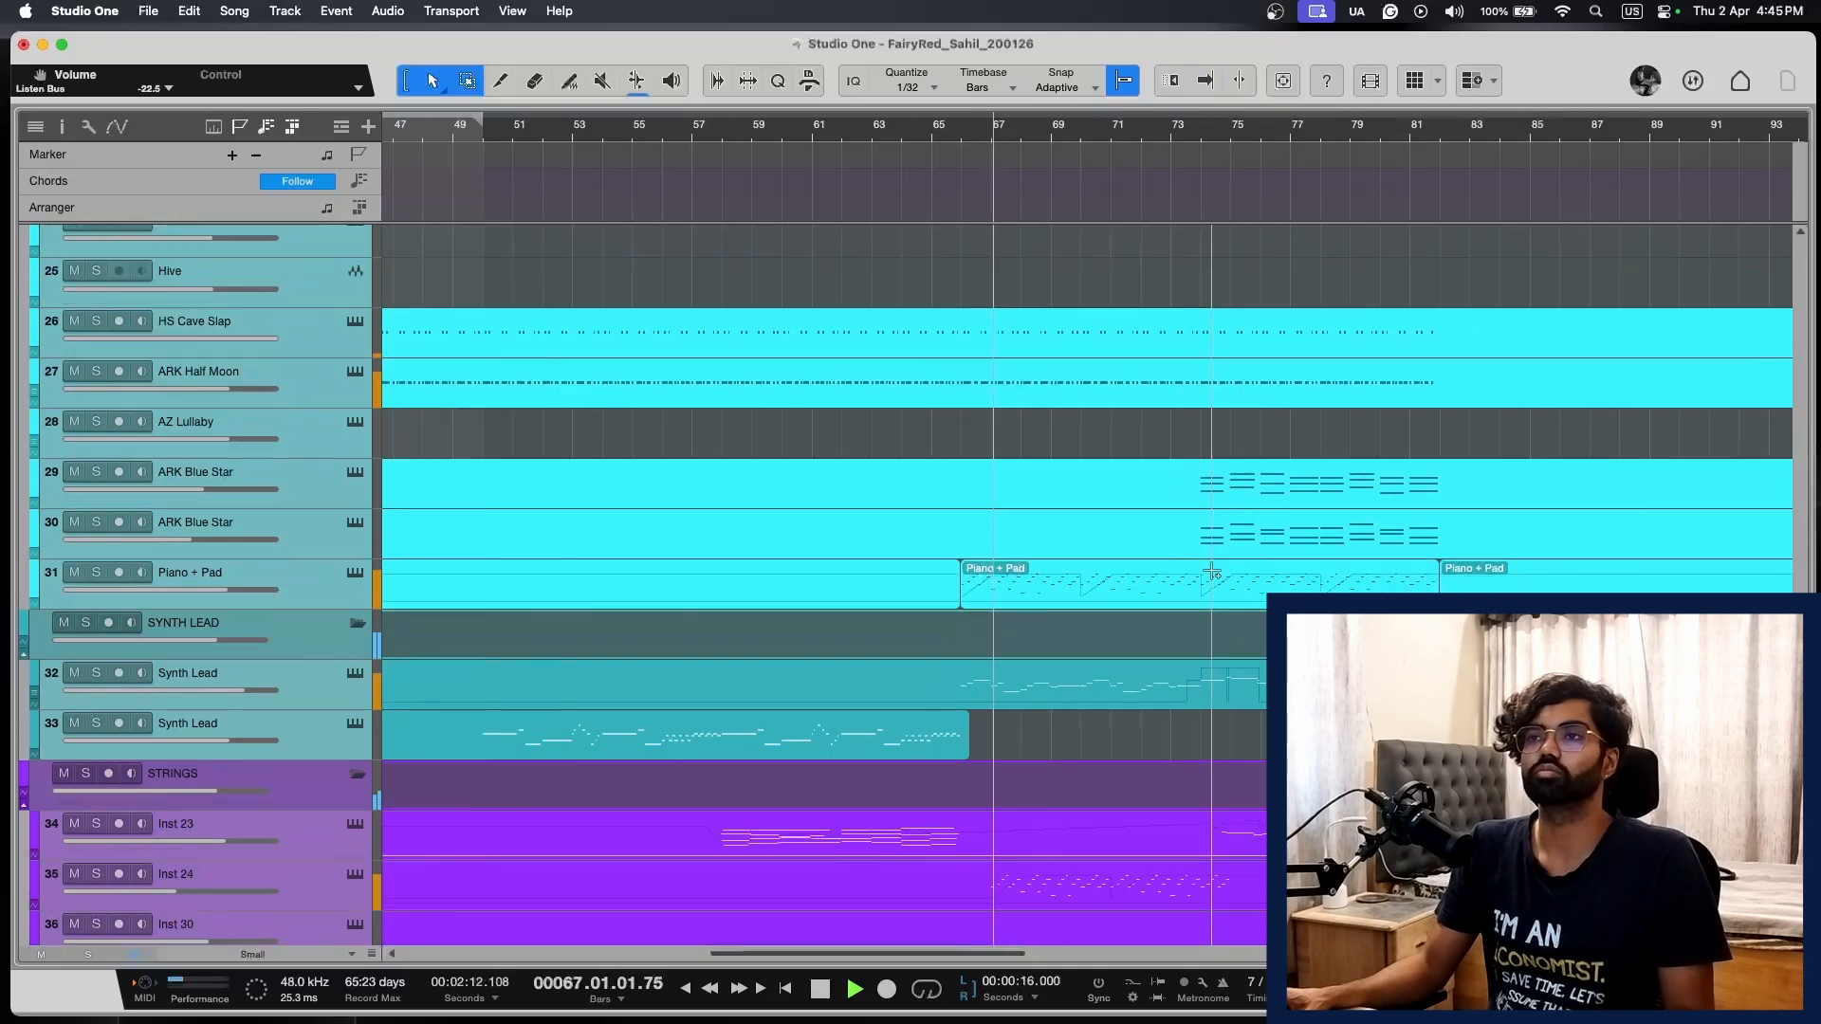
key(w)
scroll(1212, 575, right, 4)
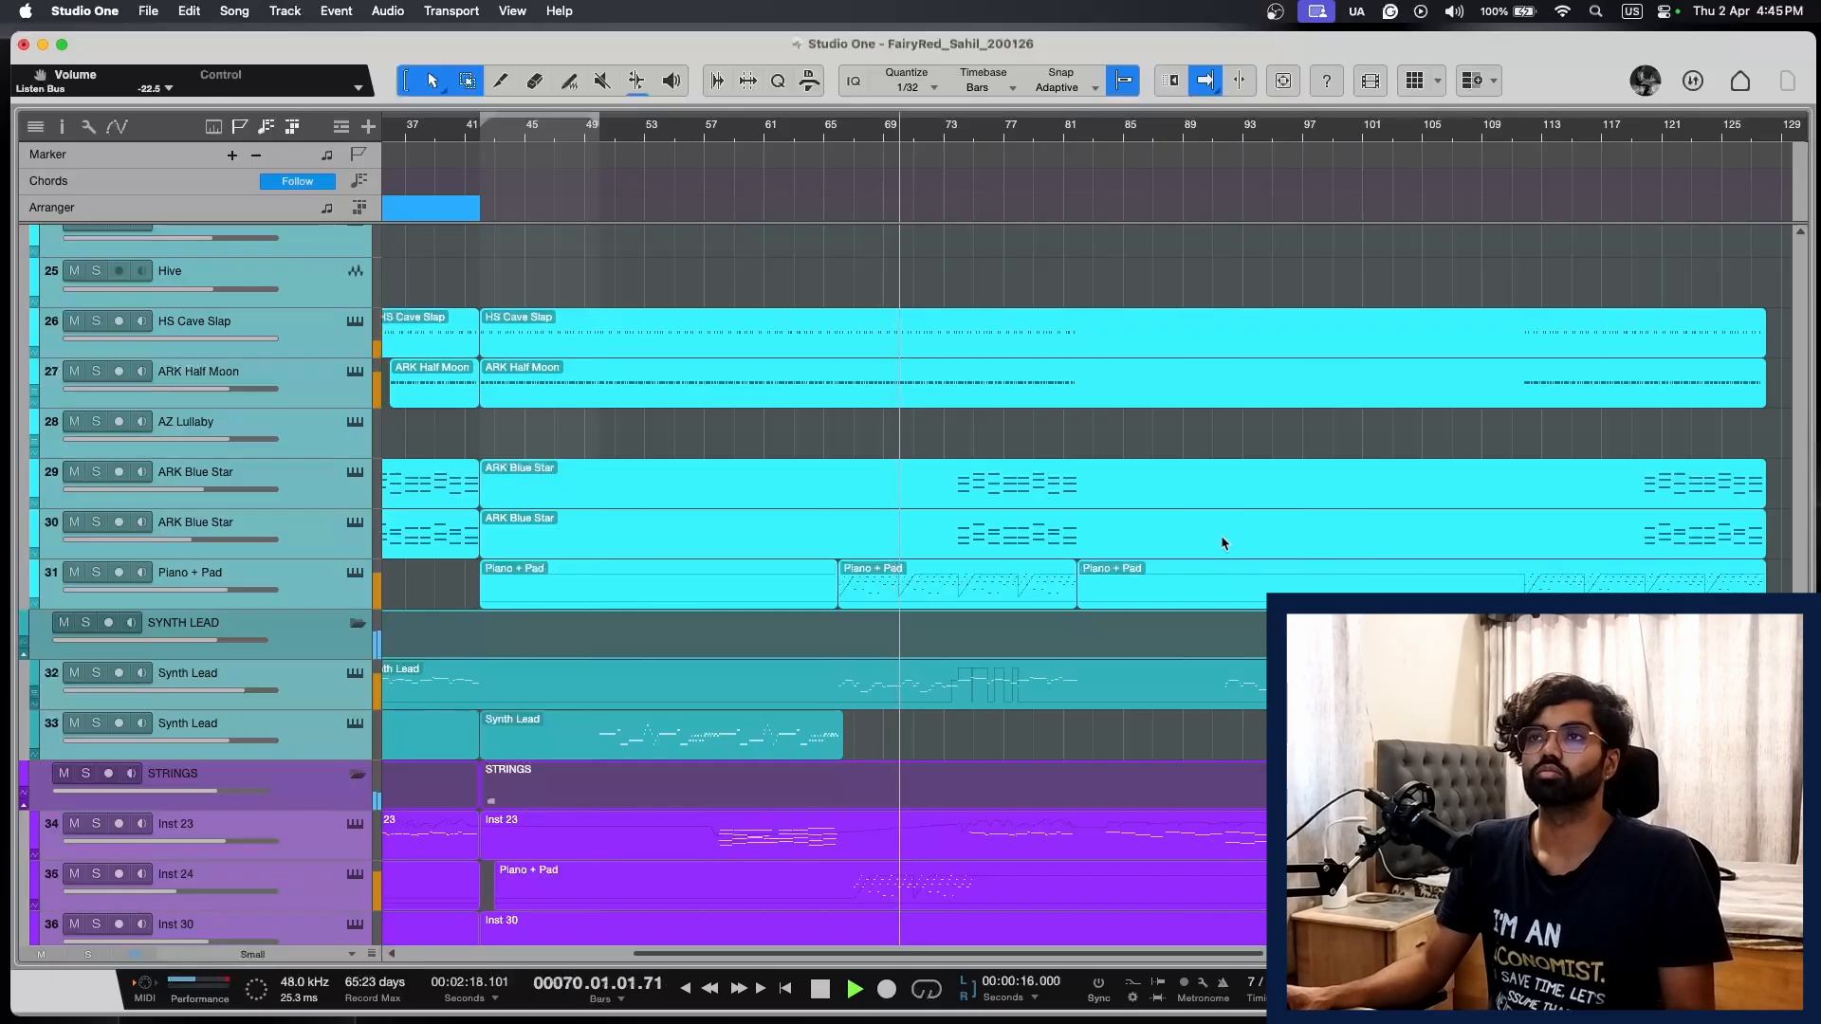
Step: Review the bass, EP and piano parts around bars 66 to 74, and stop playback
scroll(858, 276, up, 10)
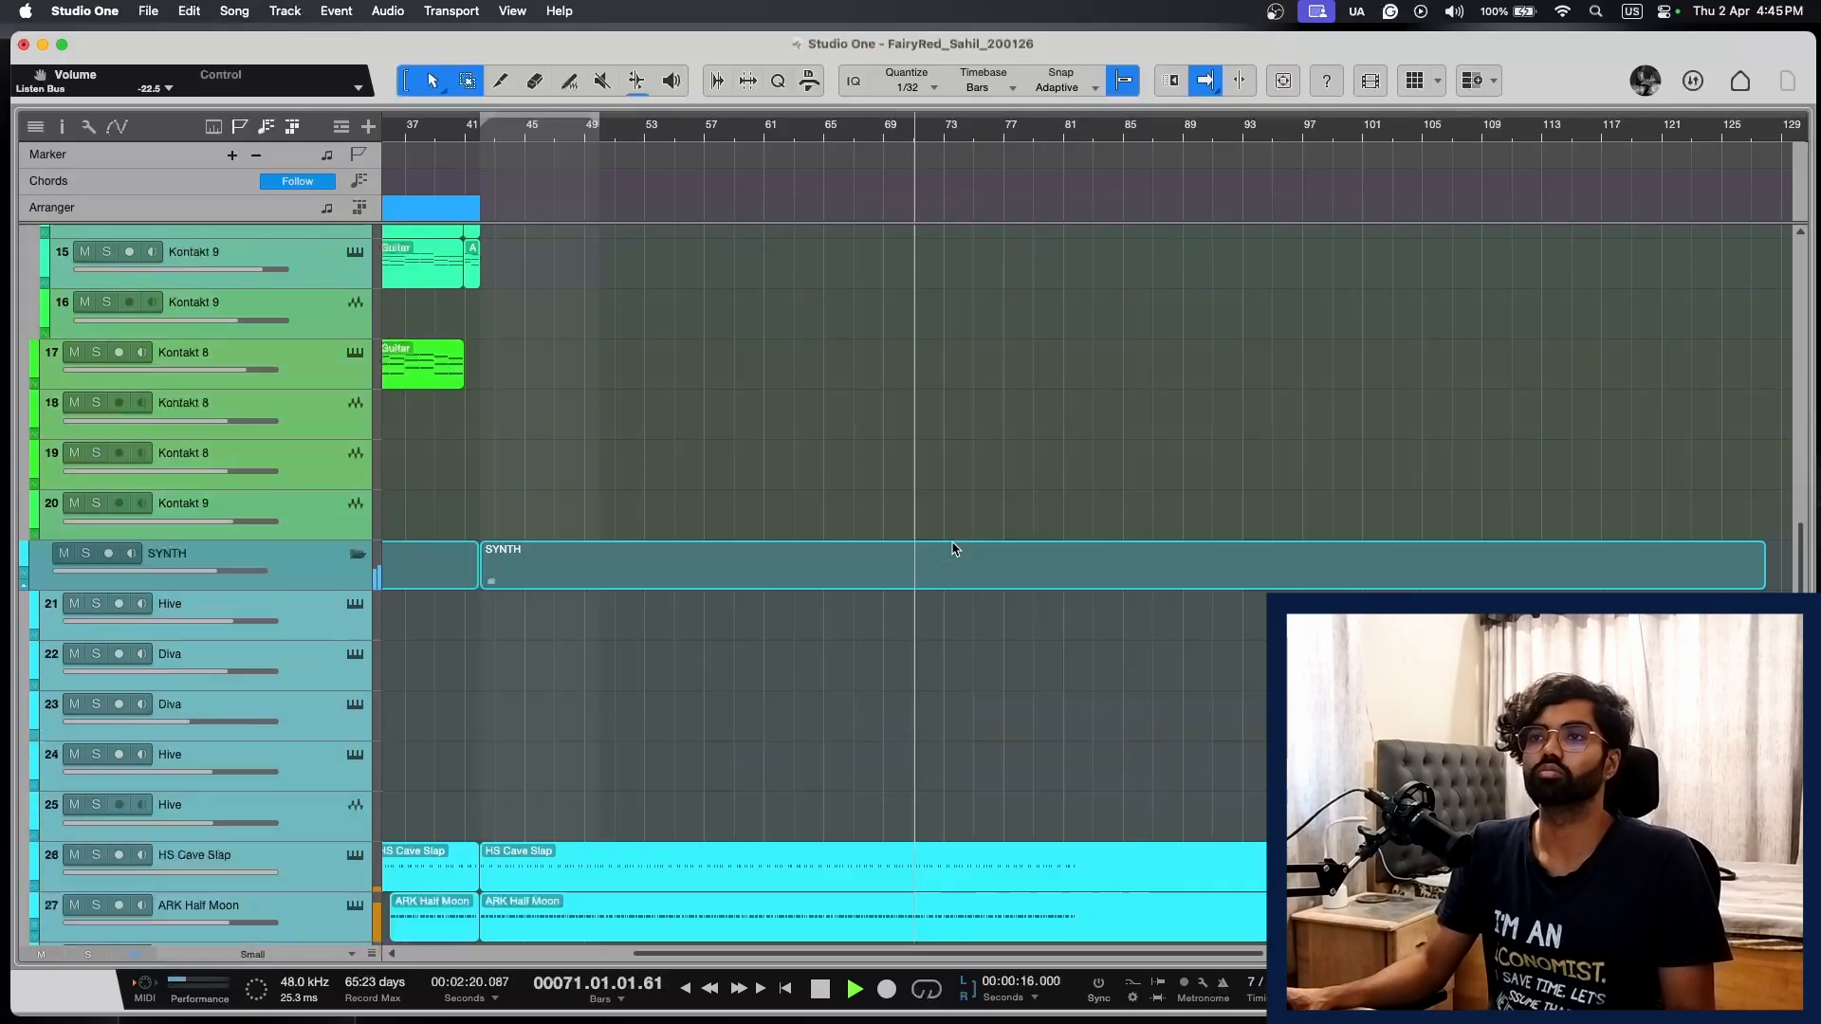
key(e)
key(e)
key(shift+e)
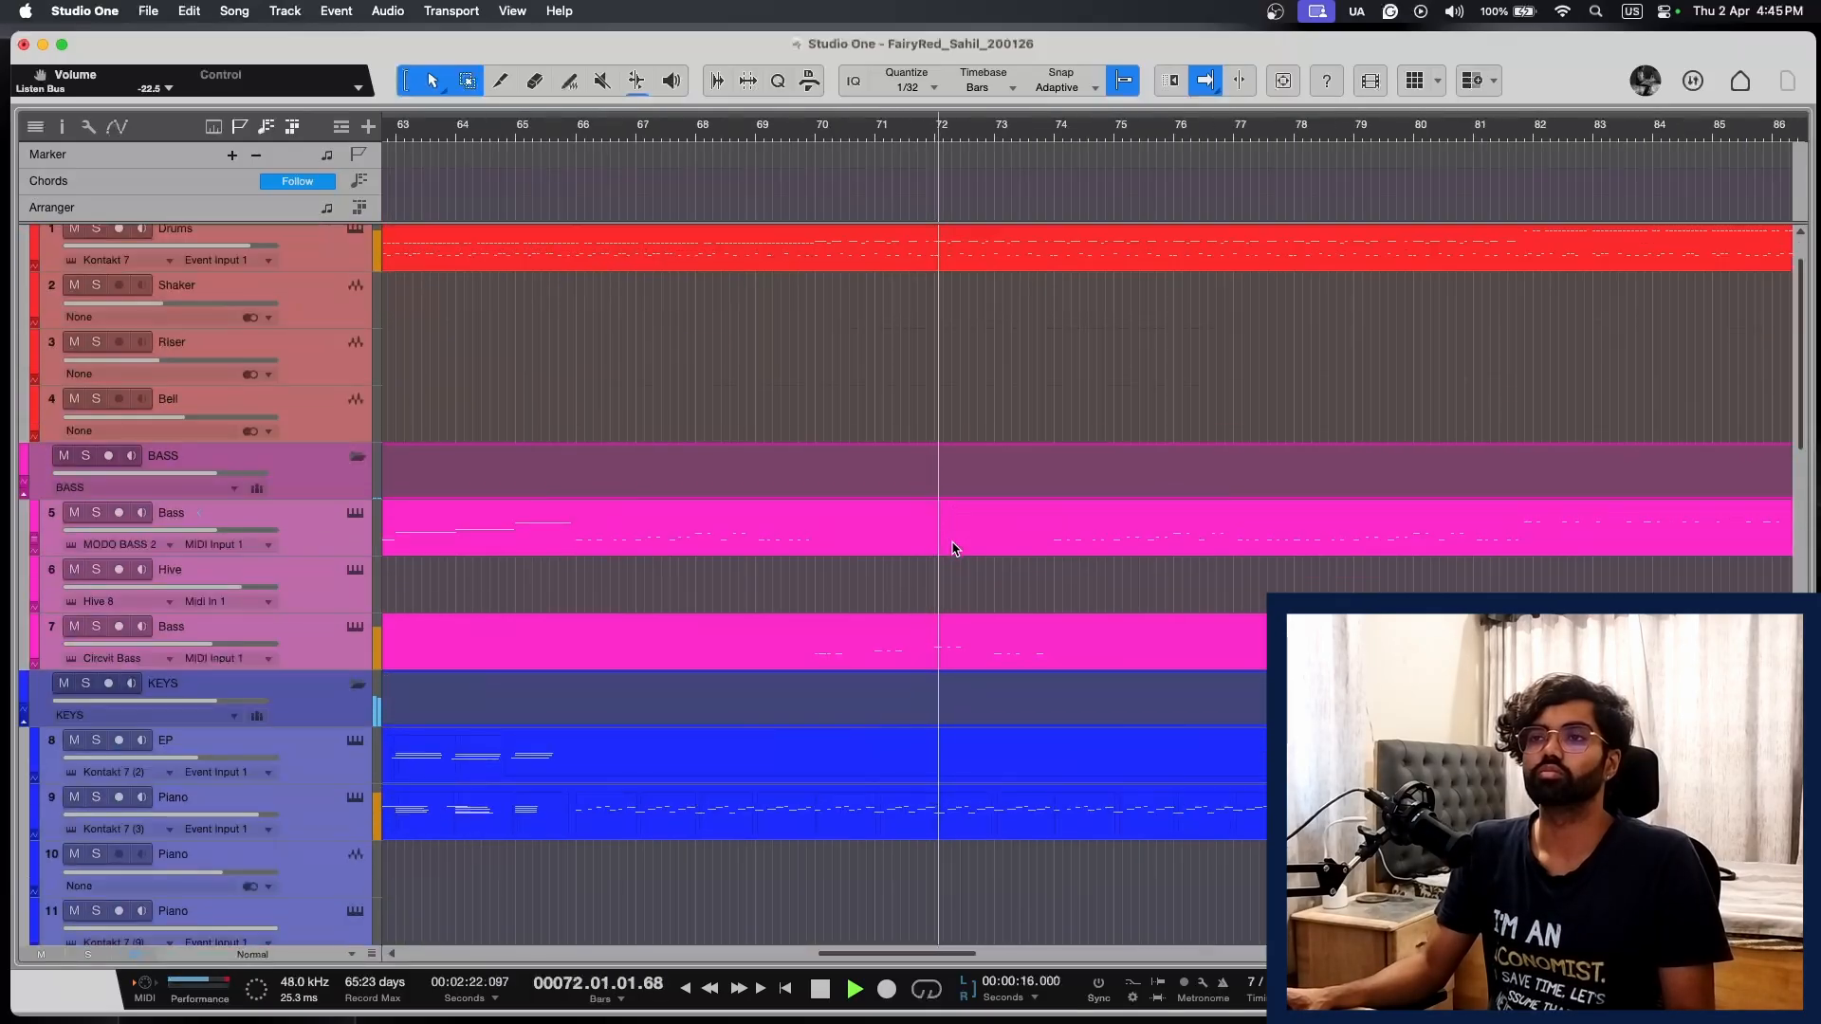
scroll(955, 549, down, 2)
scroll(955, 549, down, 2)
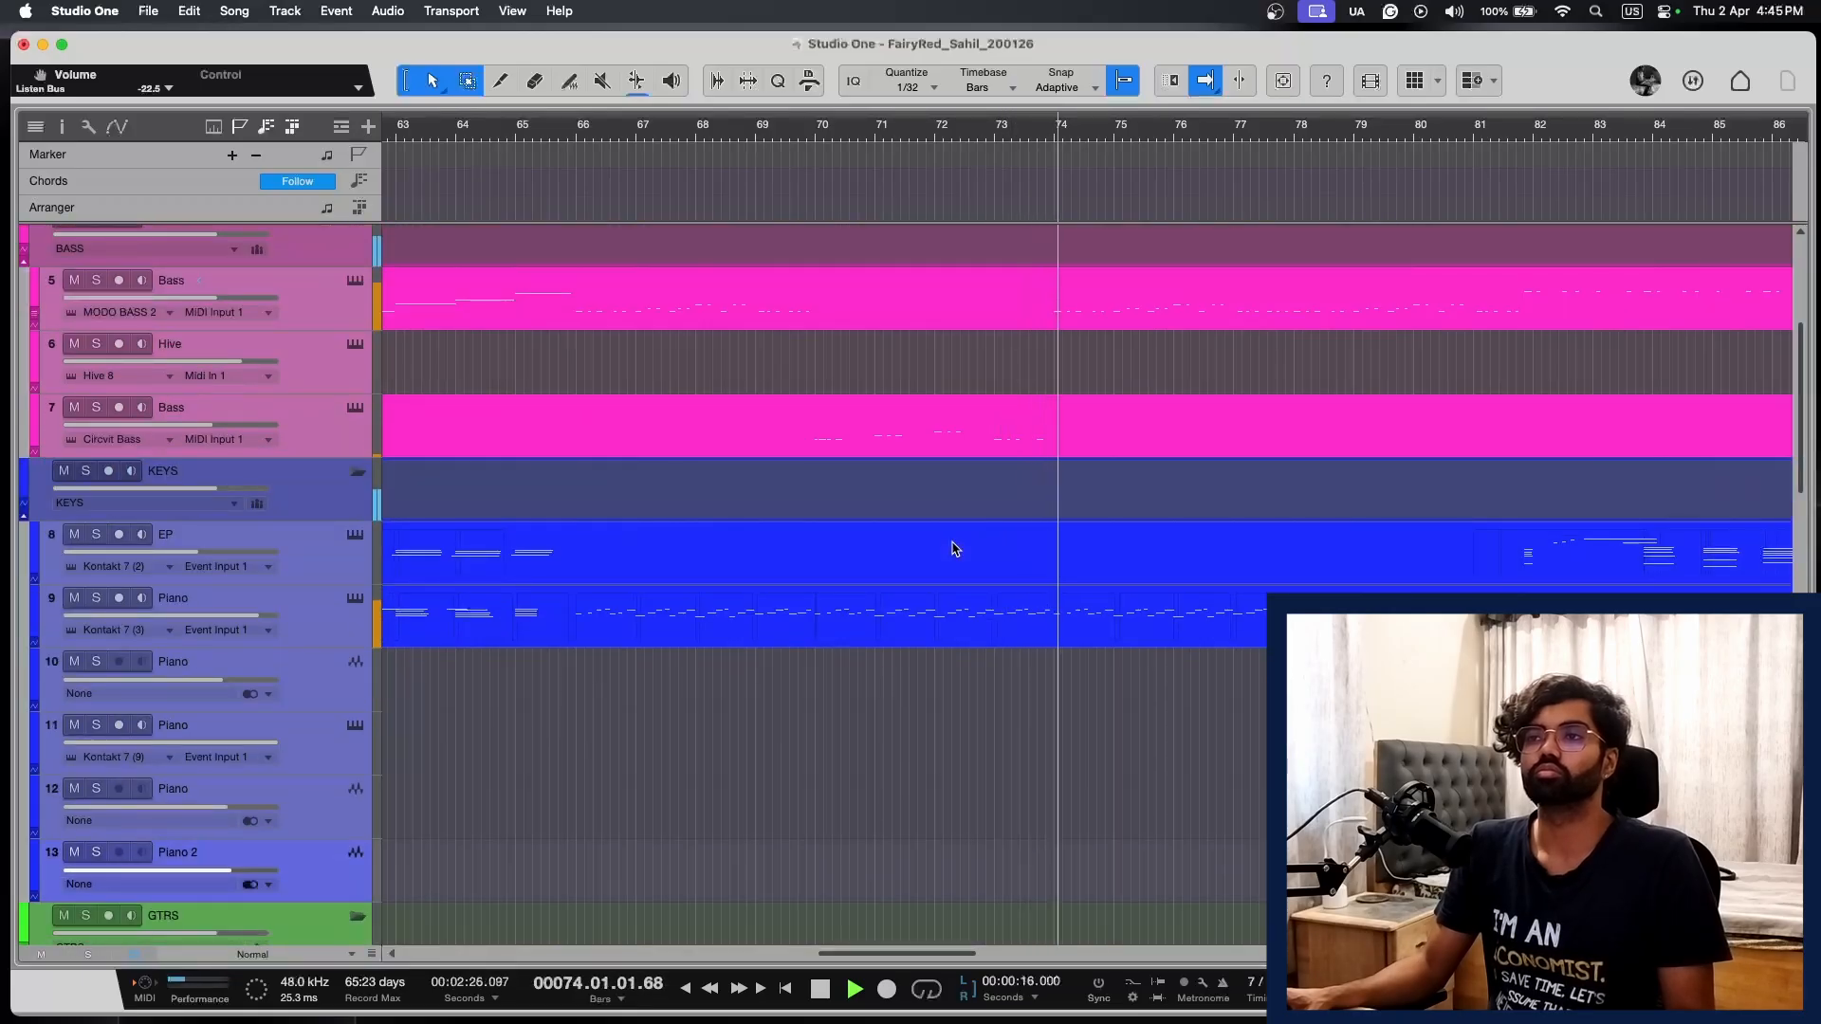
key(space)
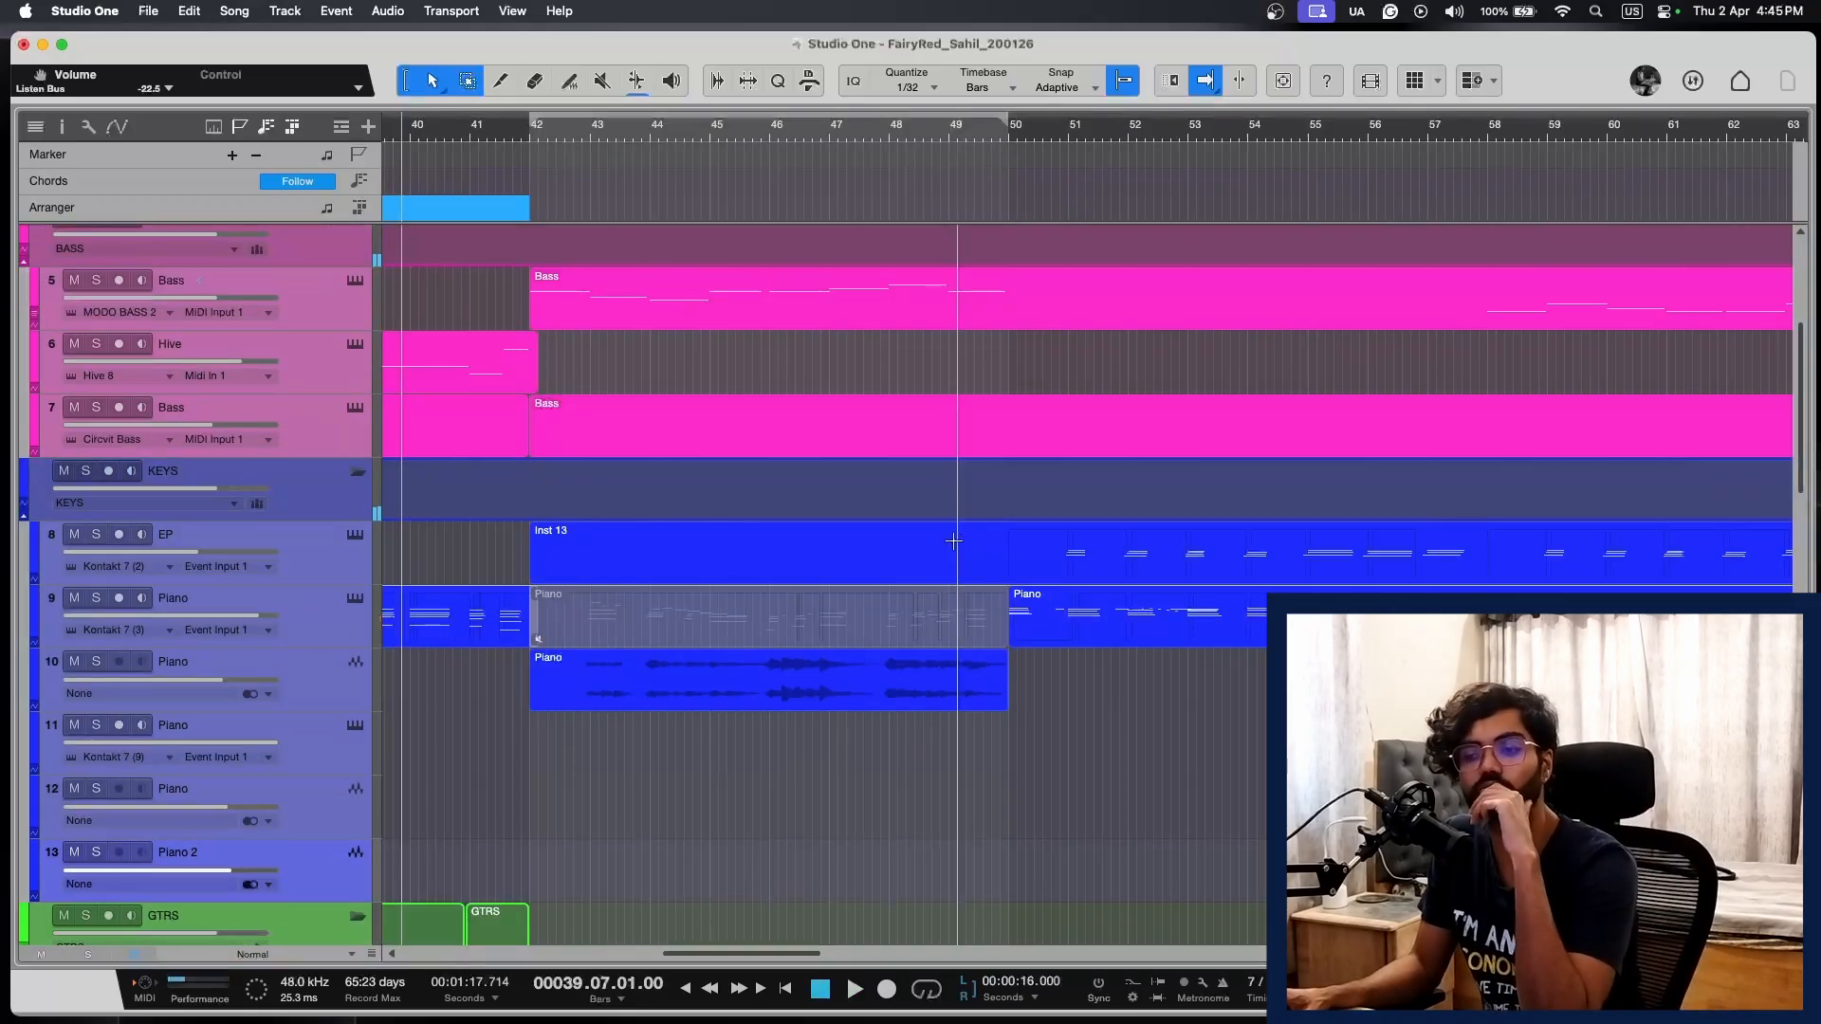
Step: Show the whole song in the arrangement and examine the section following the chorus across the rhythm, bass and keys tracks
key(shift+f)
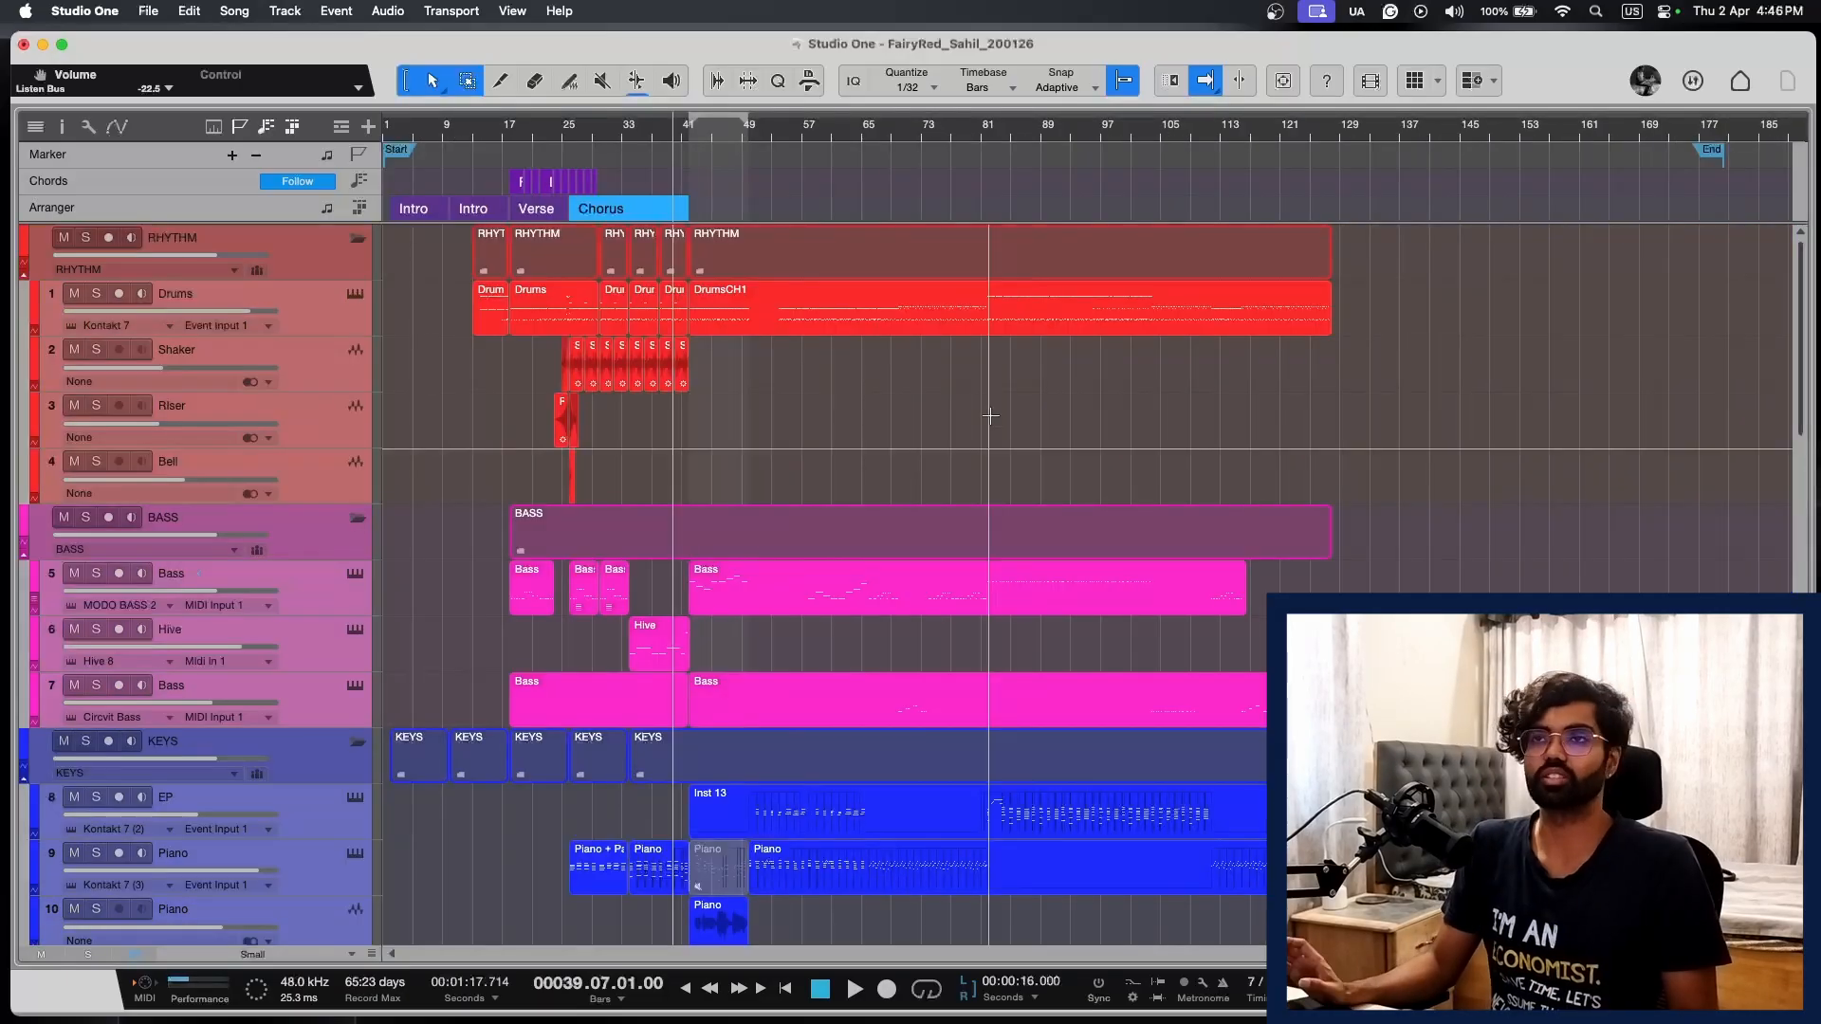
key(shift+e)
key(shift+e)
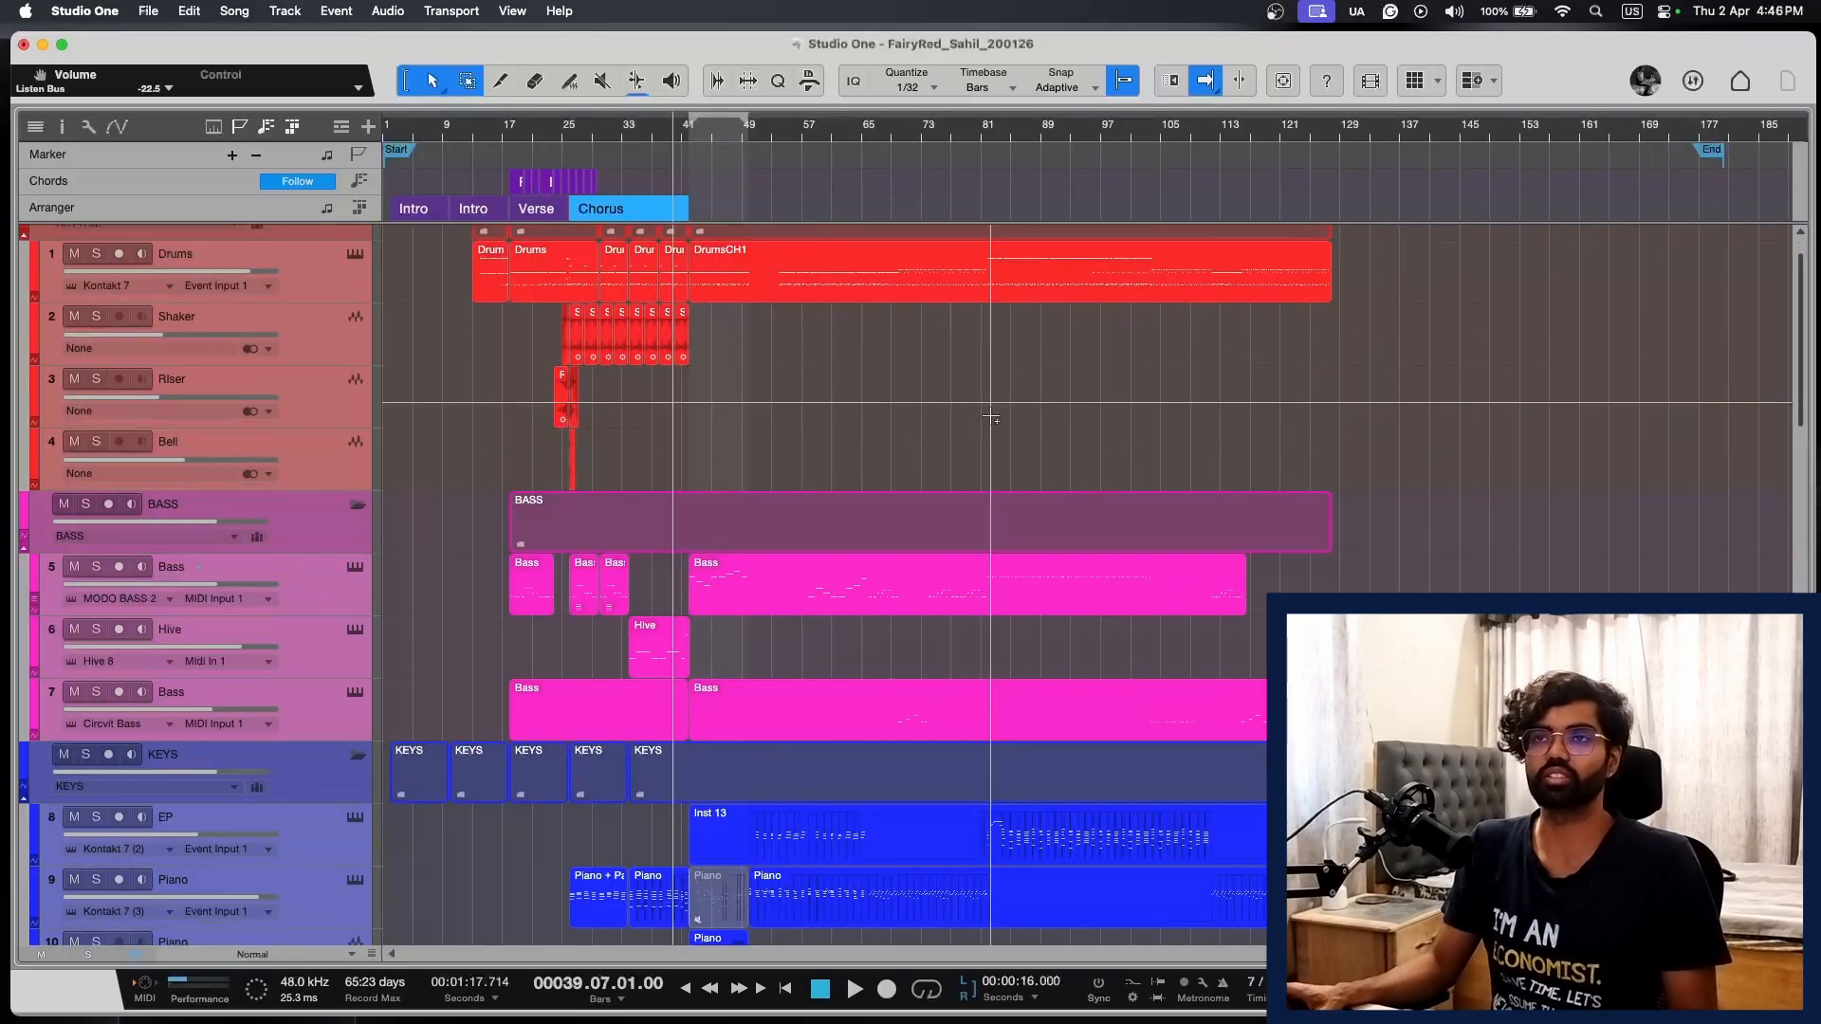
key(e)
key(e)
scroll(991, 416, left, 7)
key(w)
key(w)
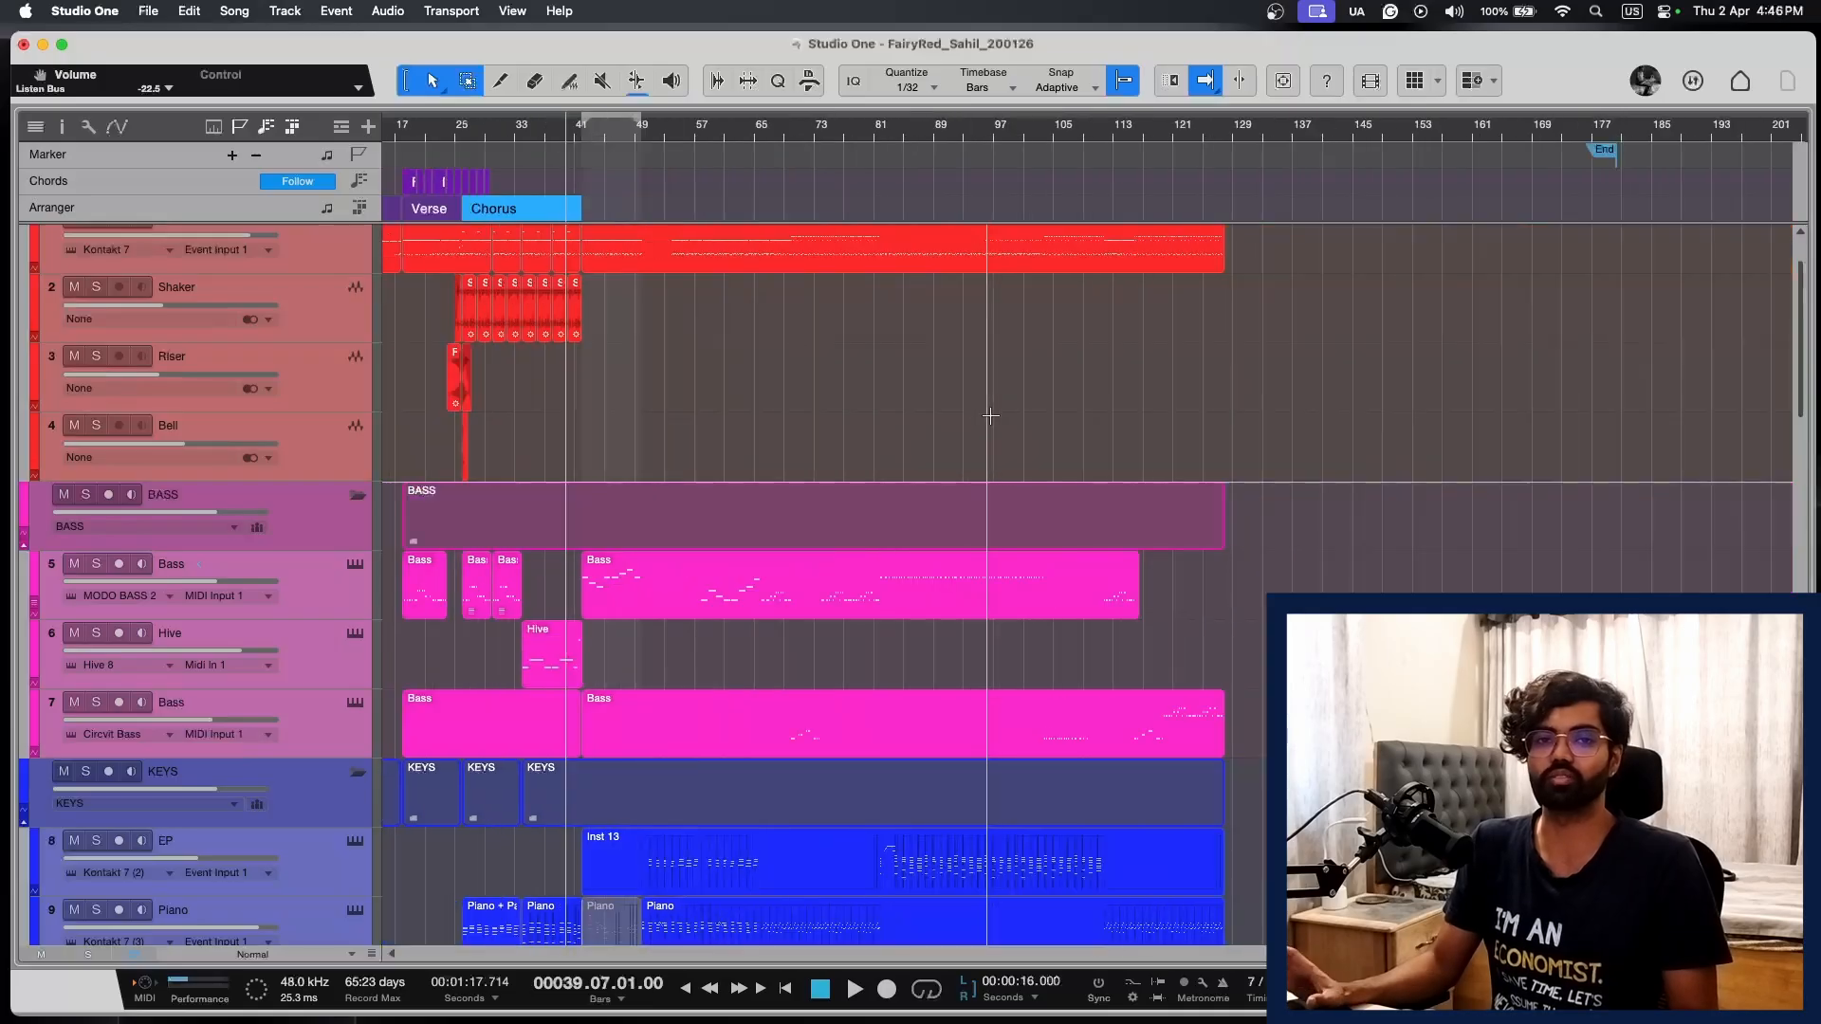
Step: Play on from the end of the chorus and select the Verse section in the arranger
key(space)
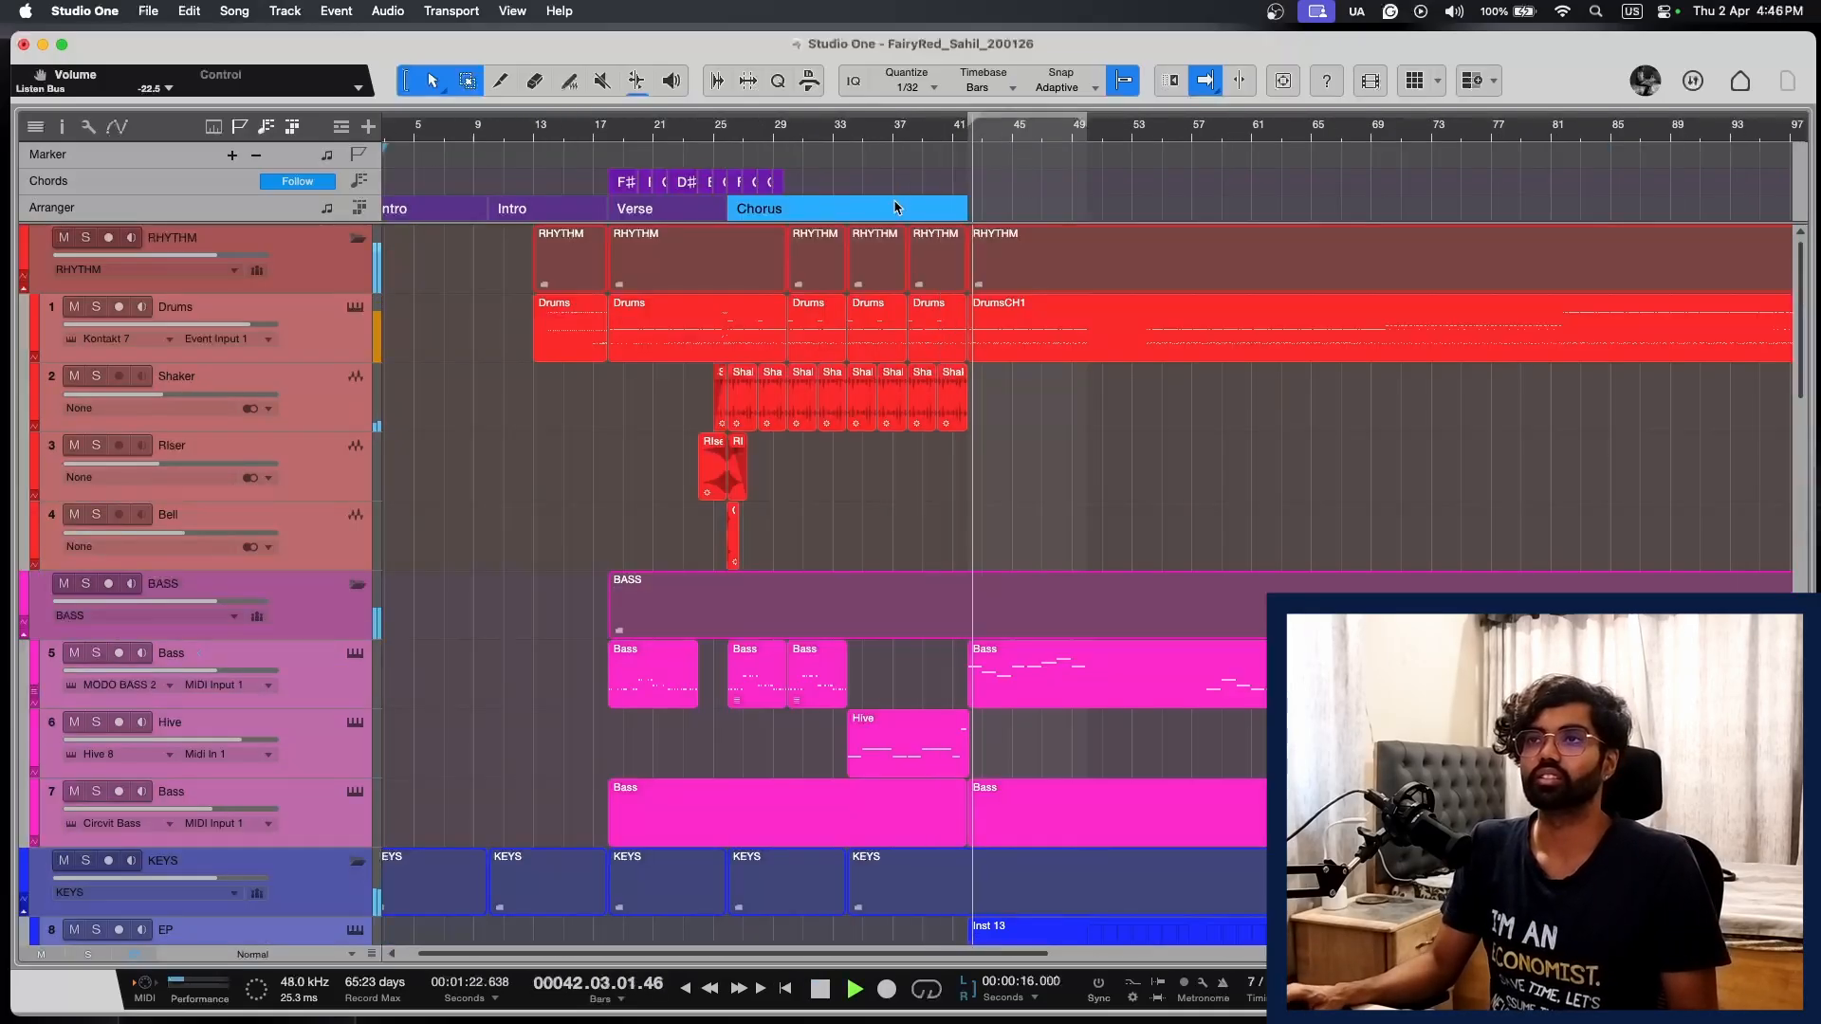
click(895, 207)
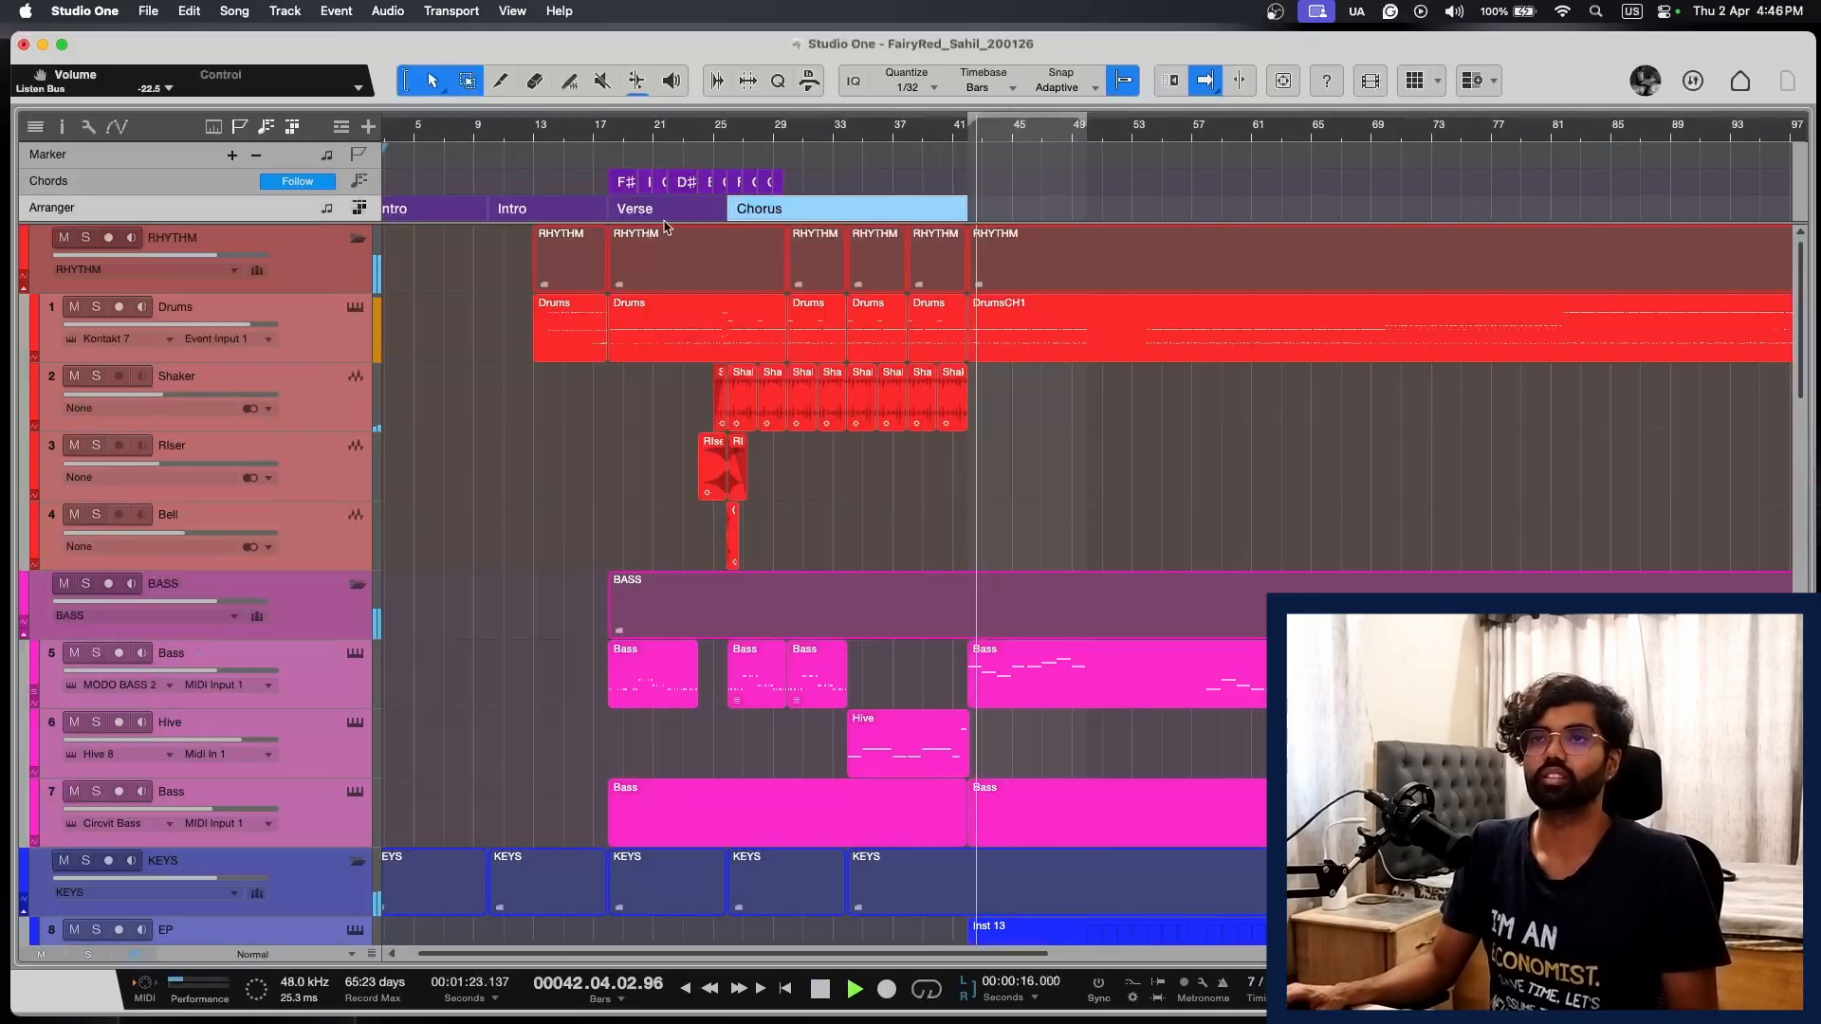
click(669, 212)
key(e)
scroll(1084, 227, right, 2)
key(f)
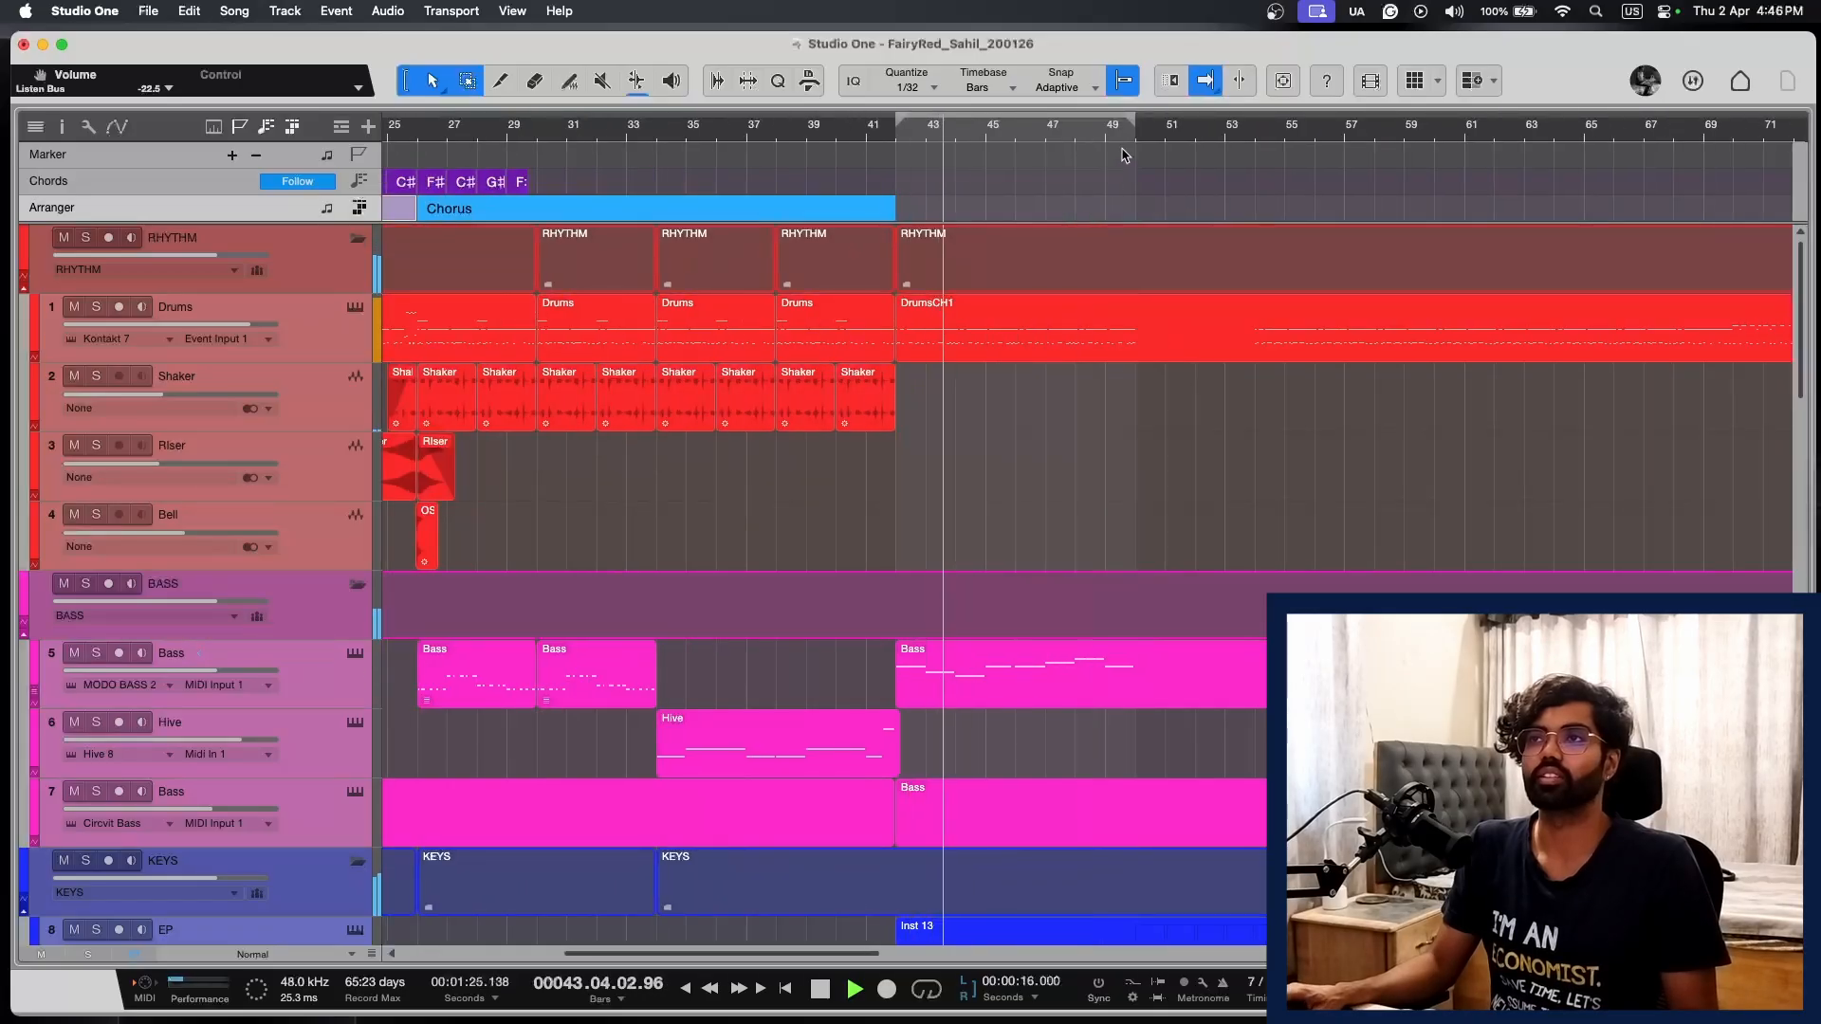
Step: Skip playback forward from bar 43 to bar 50 and stop it there
key(KP_Add)
key(KP_Add)
key(KP_Add)
key(KP_Add)
key(KP_Add)
key(KP_Add)
key(KP_Add)
key(KP_Add)
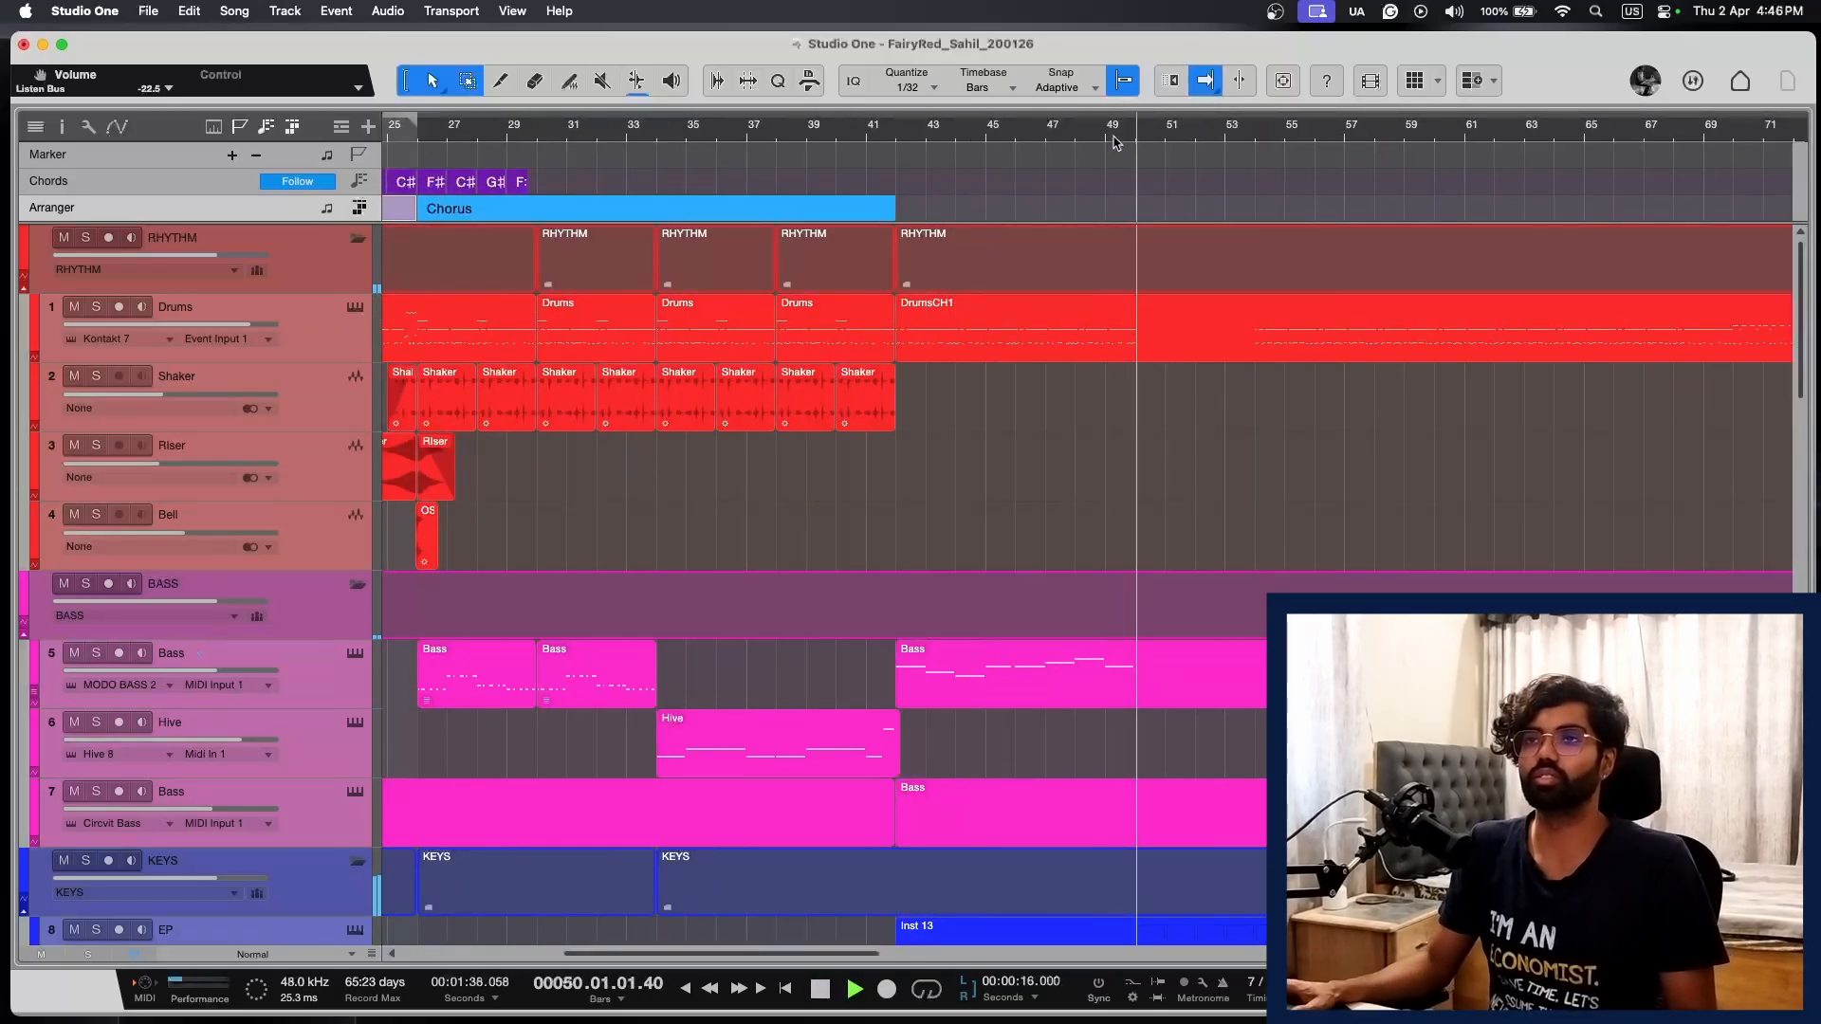
key(w)
scroll(1305, 361, right, 1)
key(space)
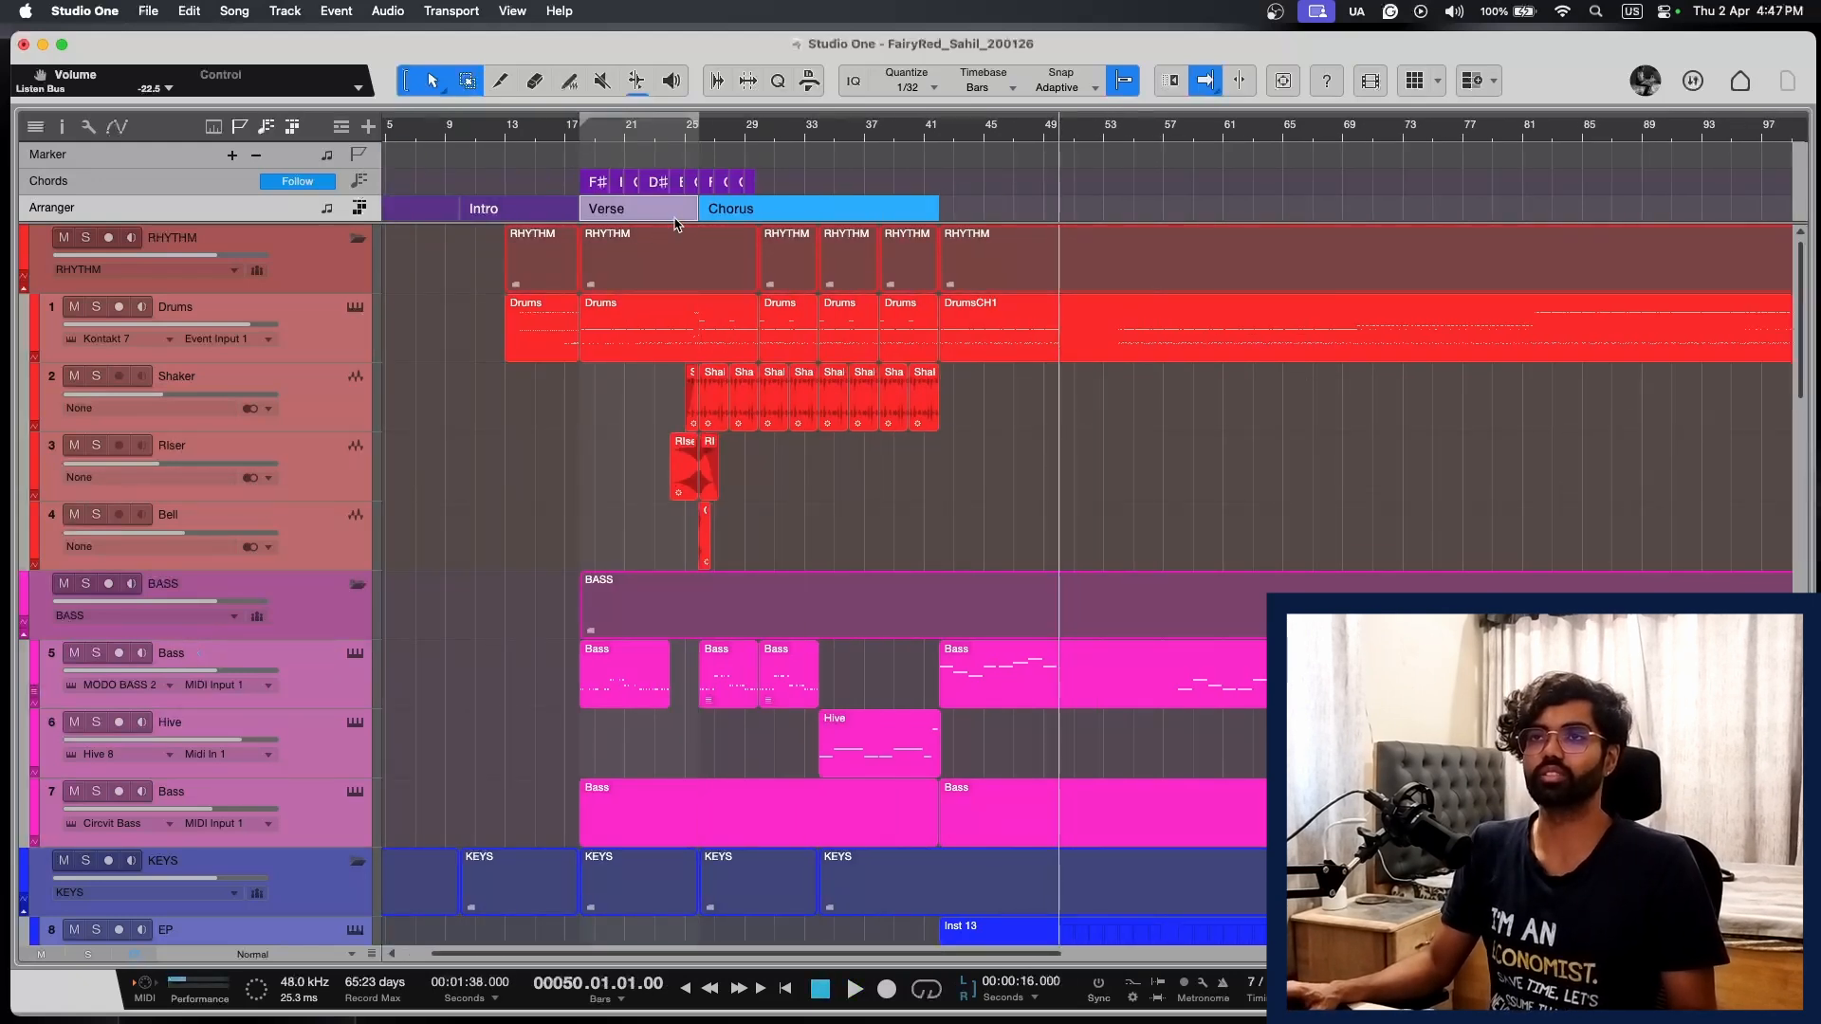
Step: Mark bars 42 to 50 as a Solo section and clear the existing events between bars 50 and 66 across the tracks
drag(1216, 291, 1179, 216)
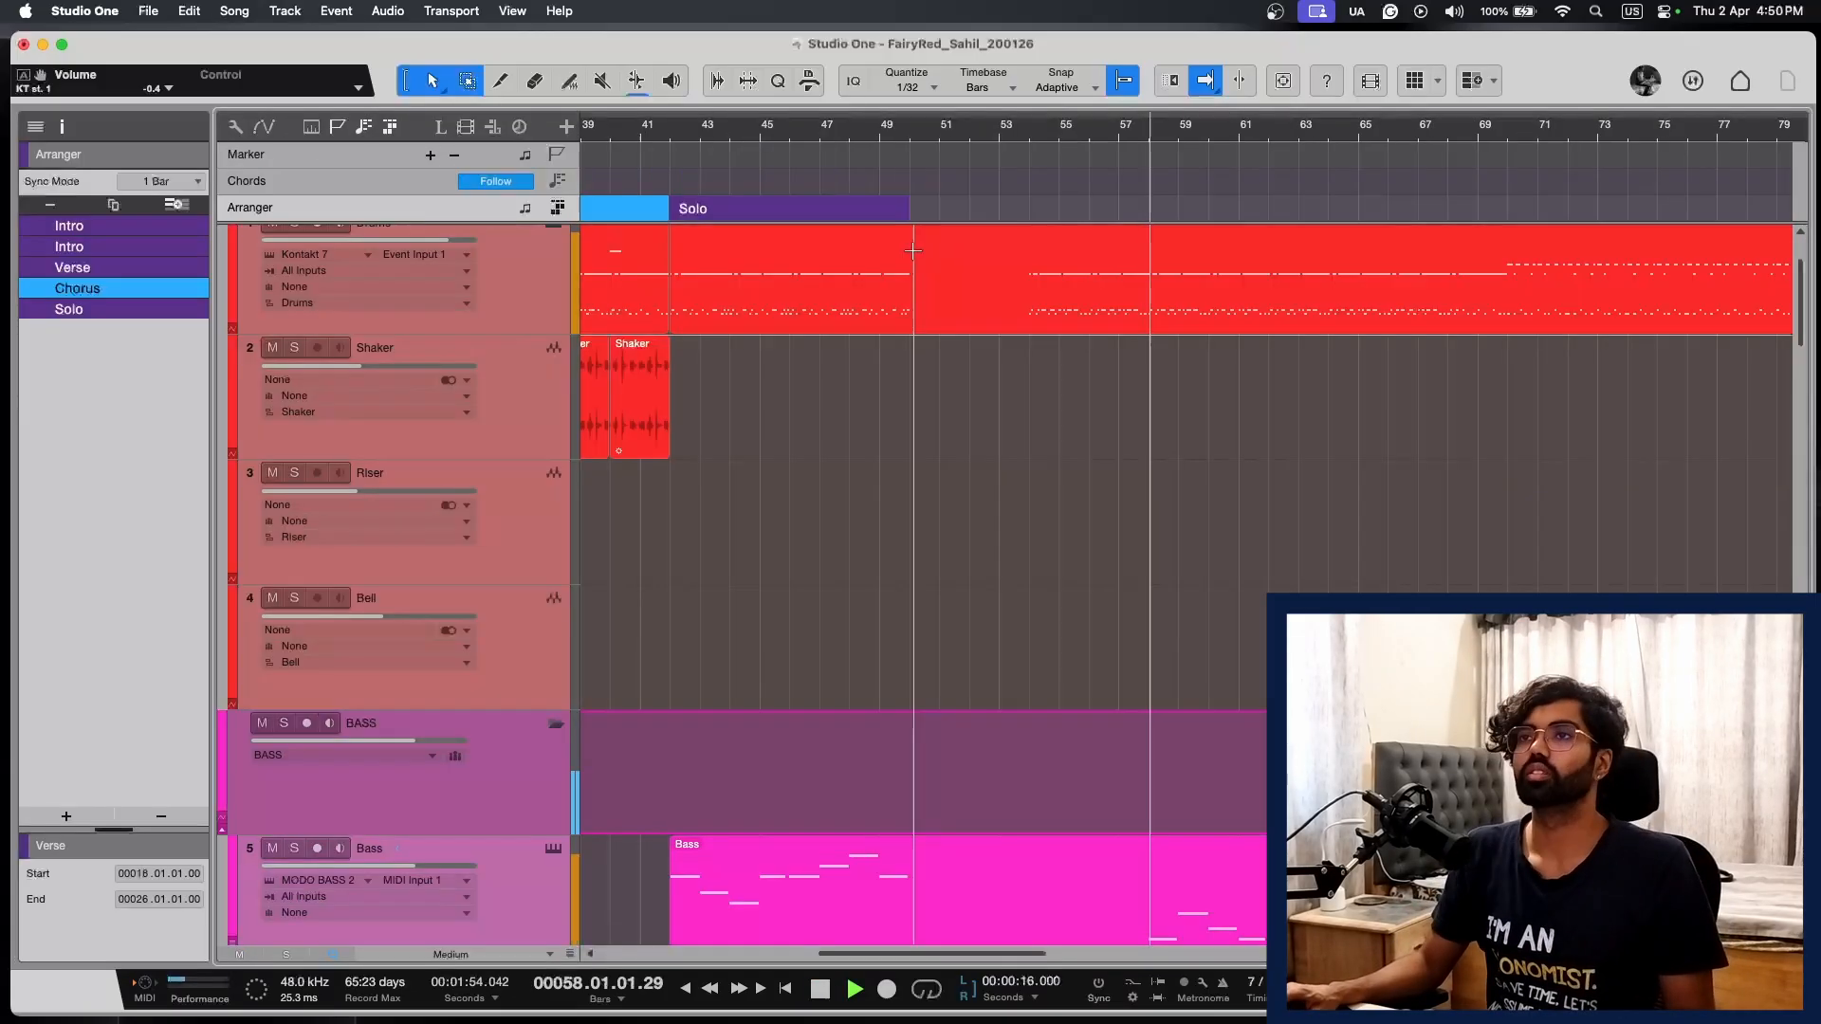
drag(913, 228, 1109, 584)
key(F4)
click(1136, 366)
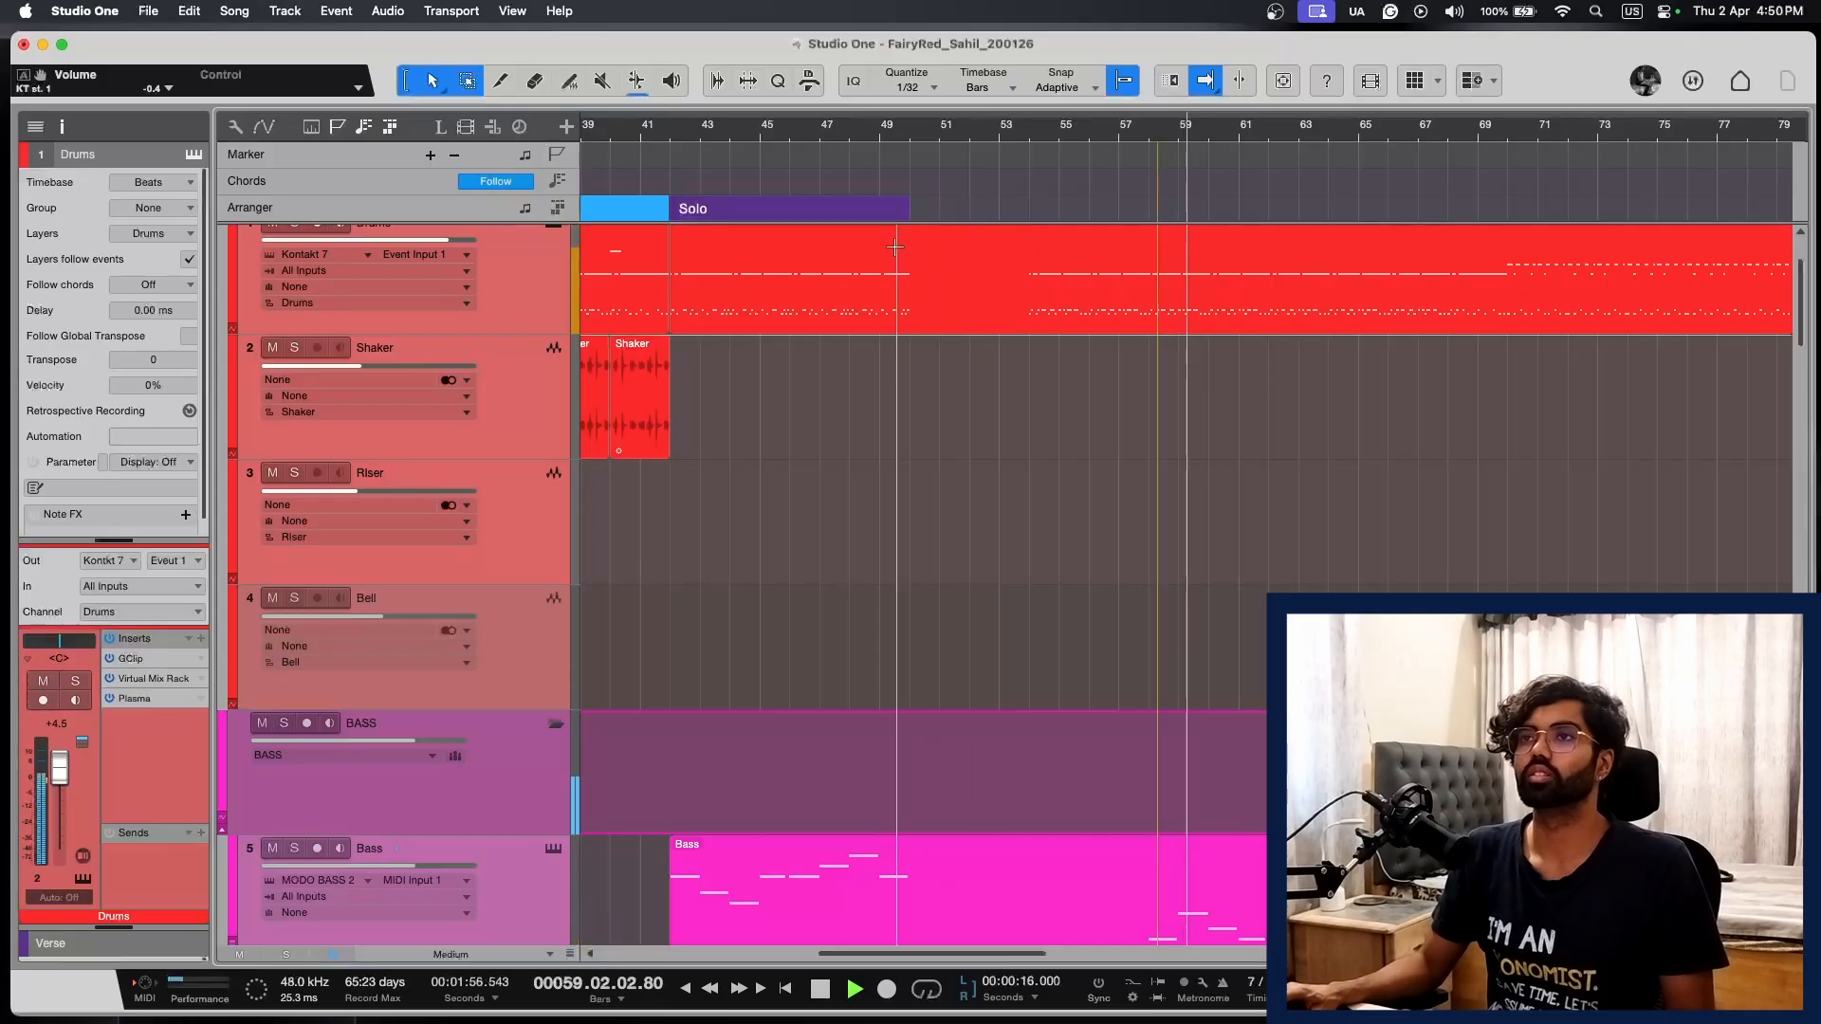
drag(910, 251, 1476, 943)
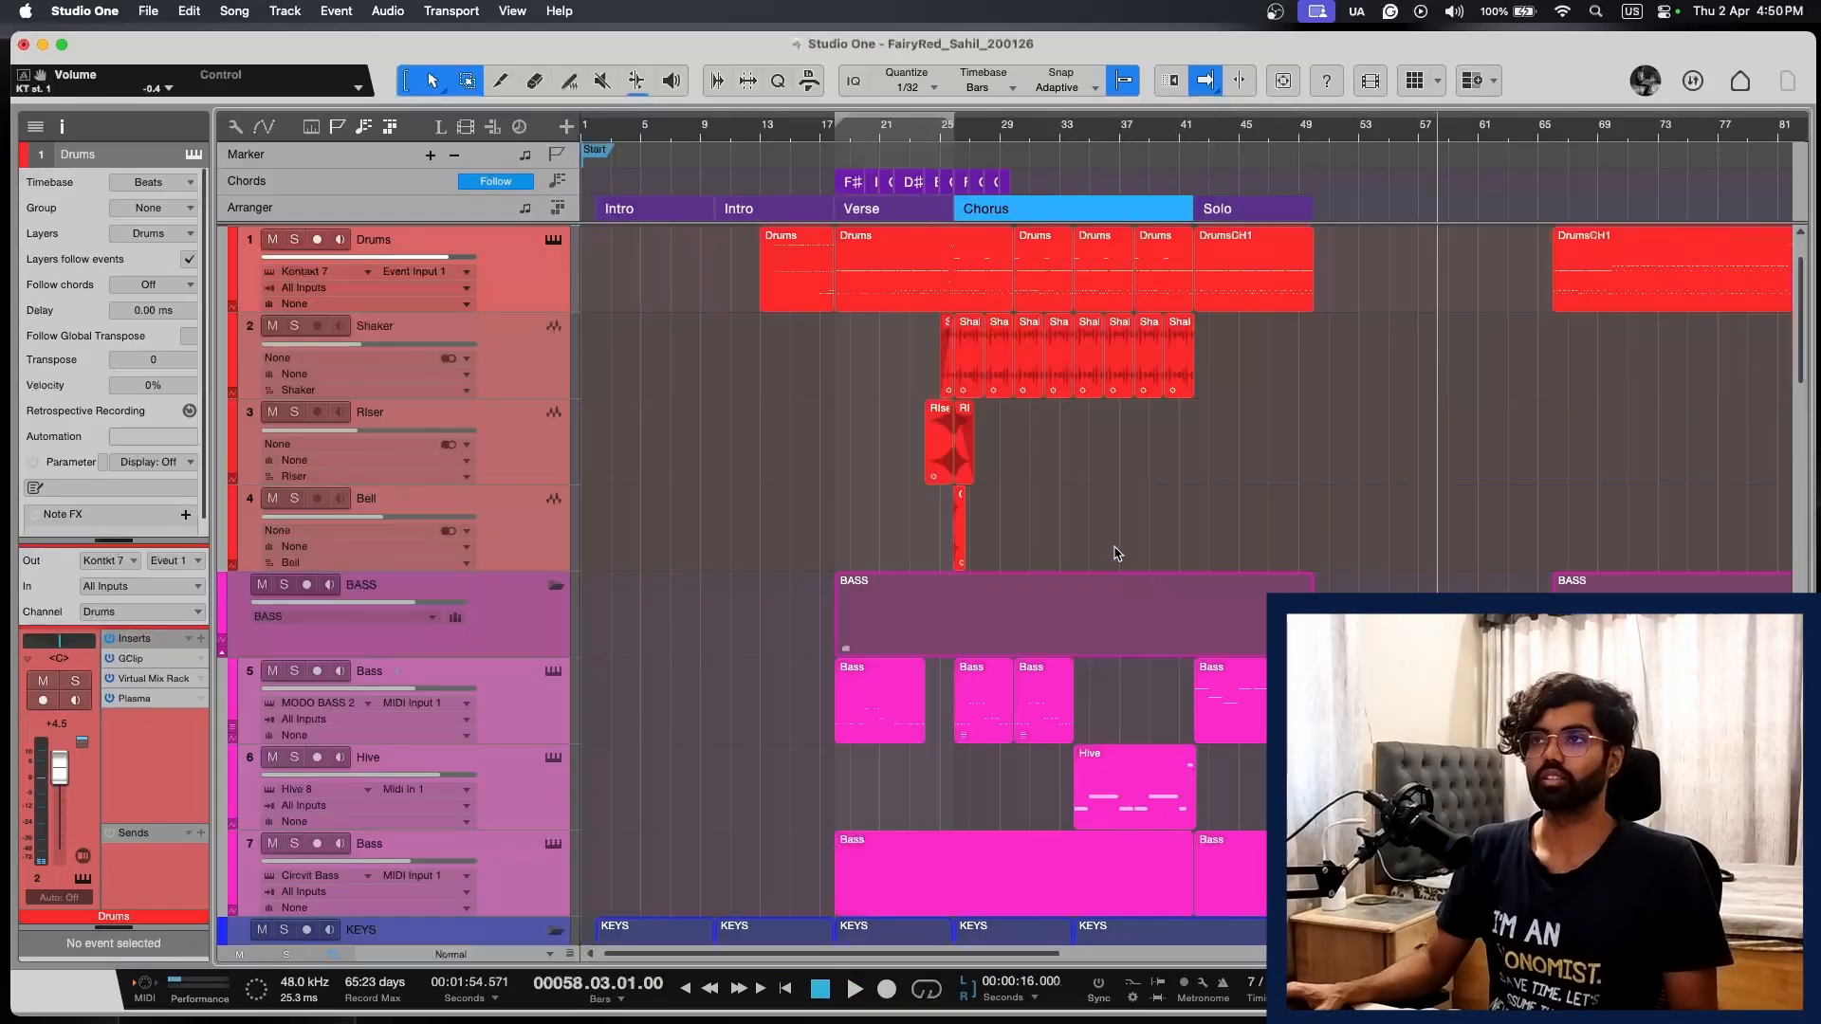
Step: Copy the Verse section to bar 50, directly after the Solo, and play the transition into it
scroll(1097, 309, right, 3)
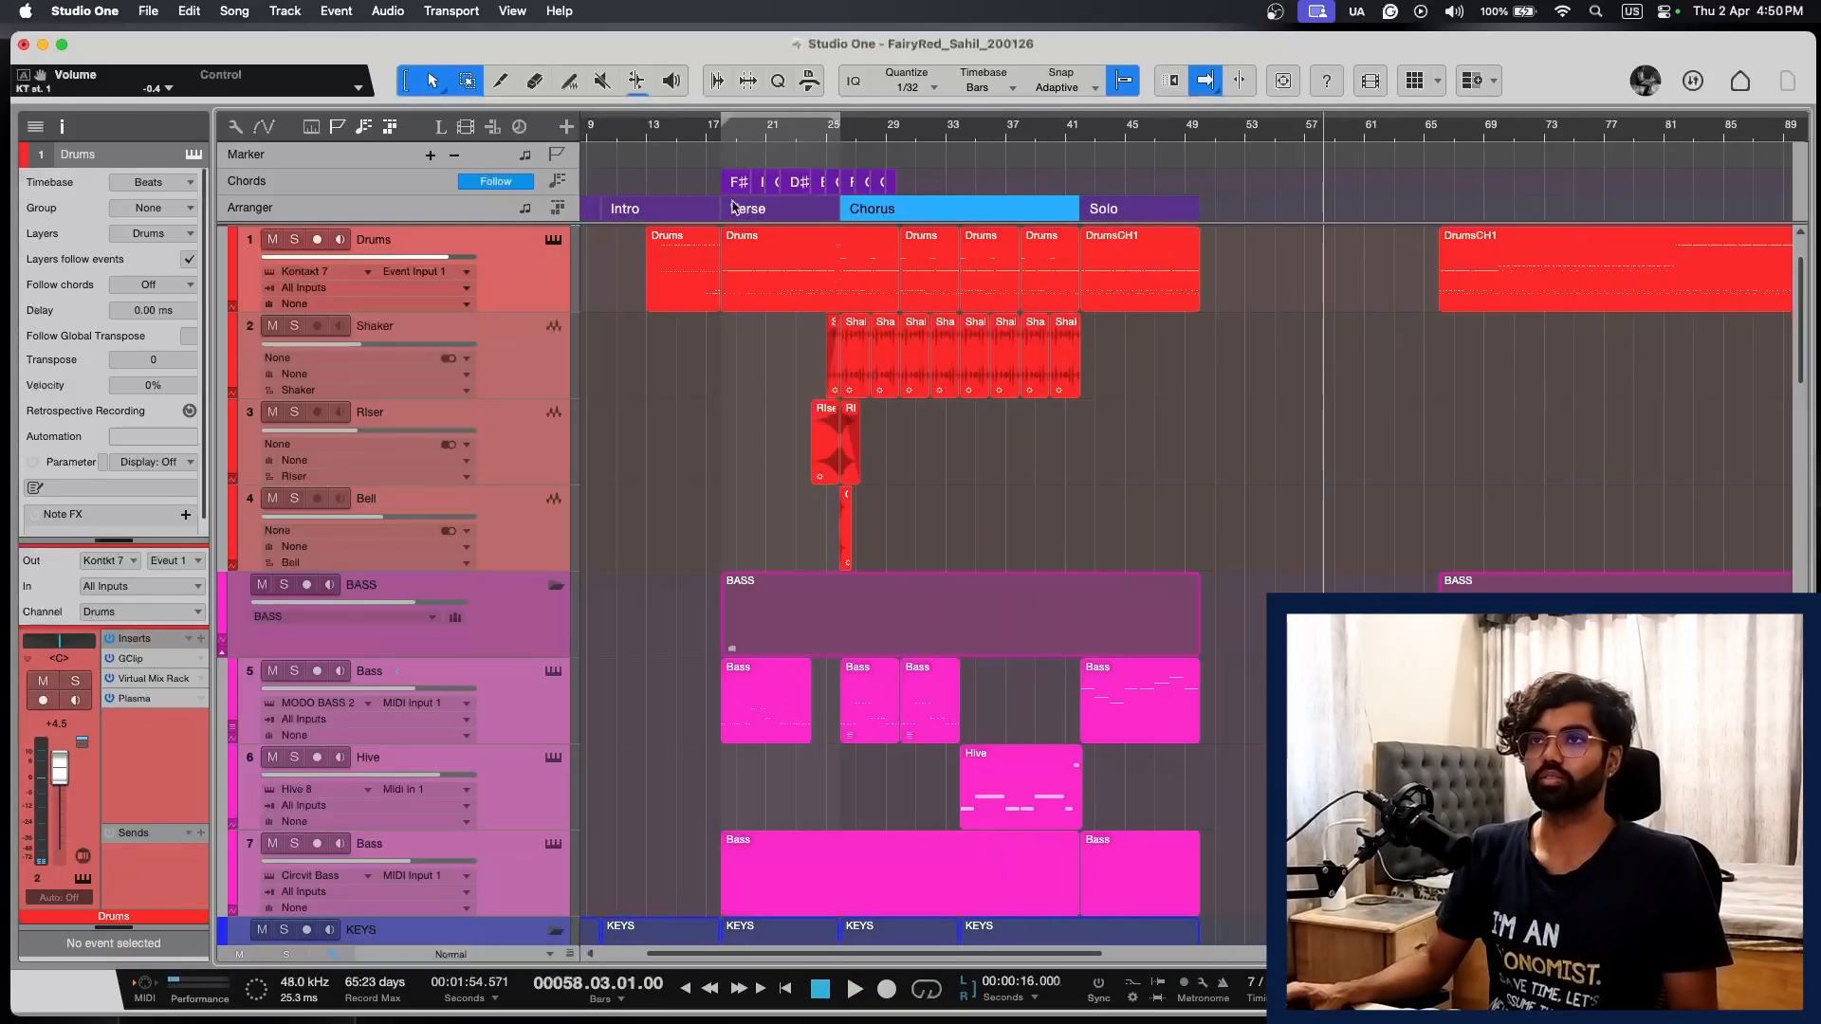
drag(745, 206, 1240, 208)
click(1186, 124)
key(e)
key(space)
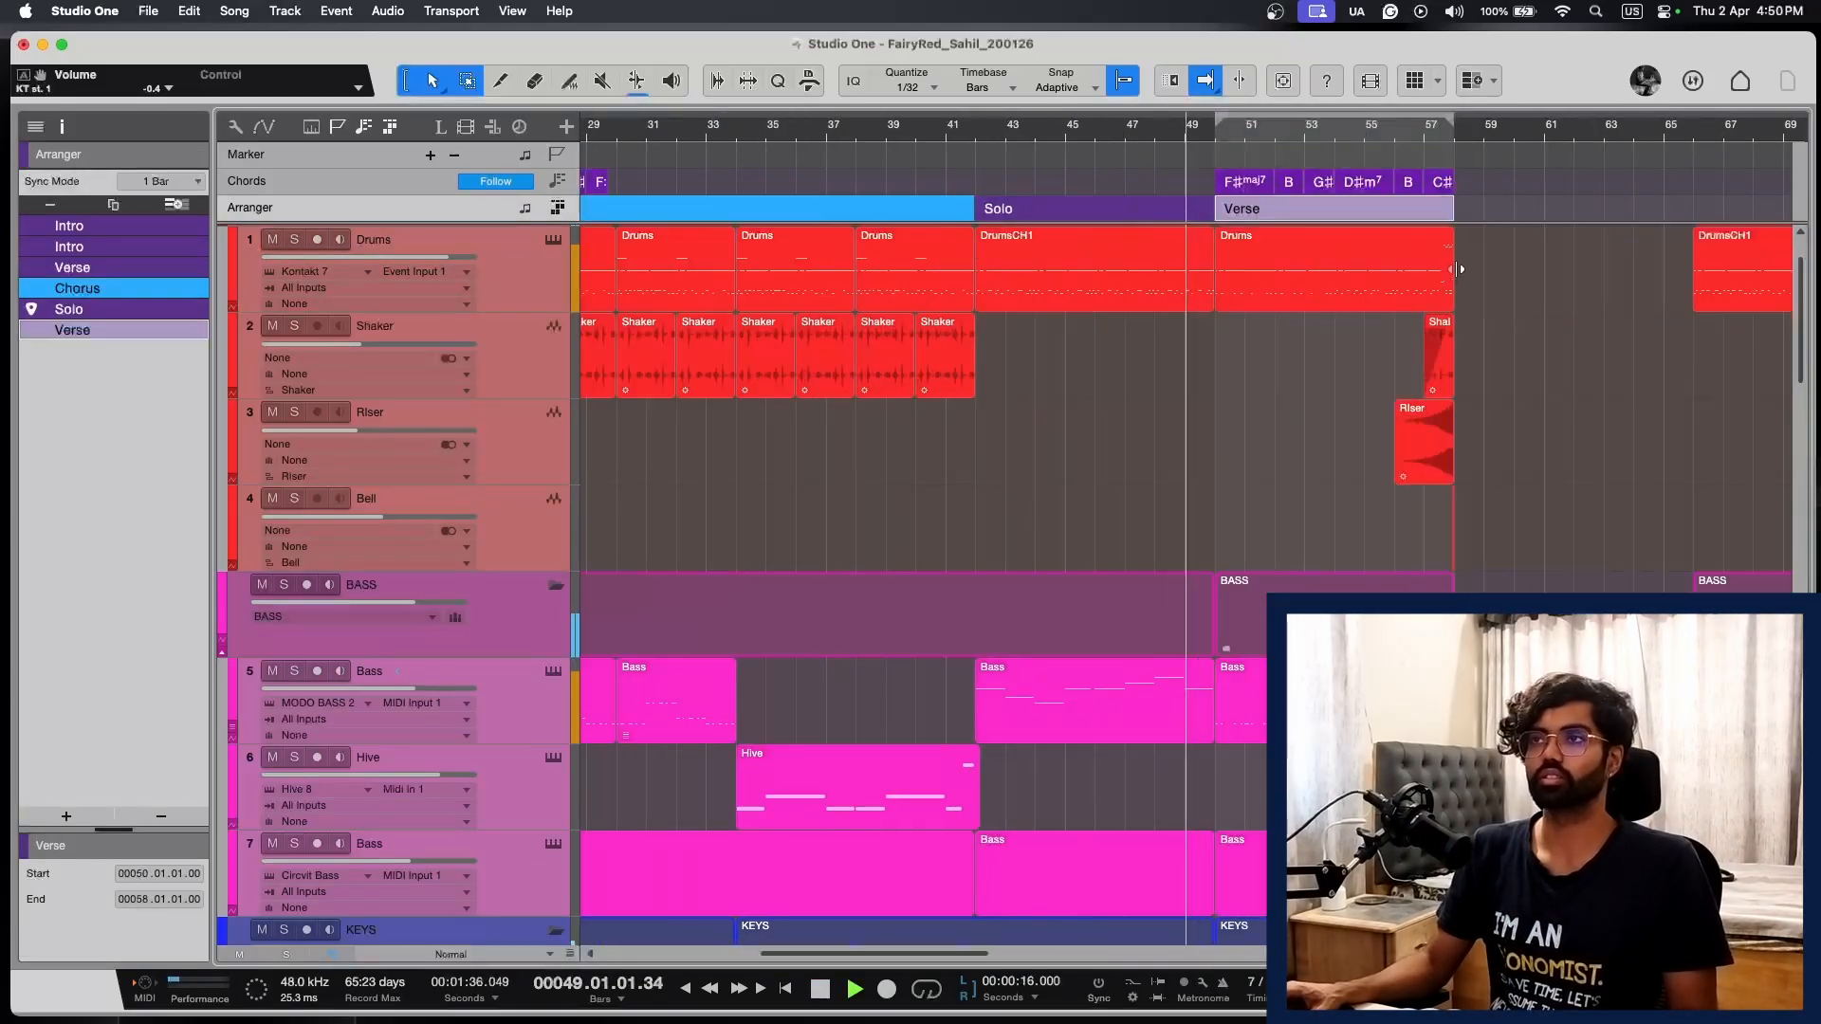
Step: Place a second copy of the Verse section from bar 58 to 66 and stop playback
key(e)
key(e)
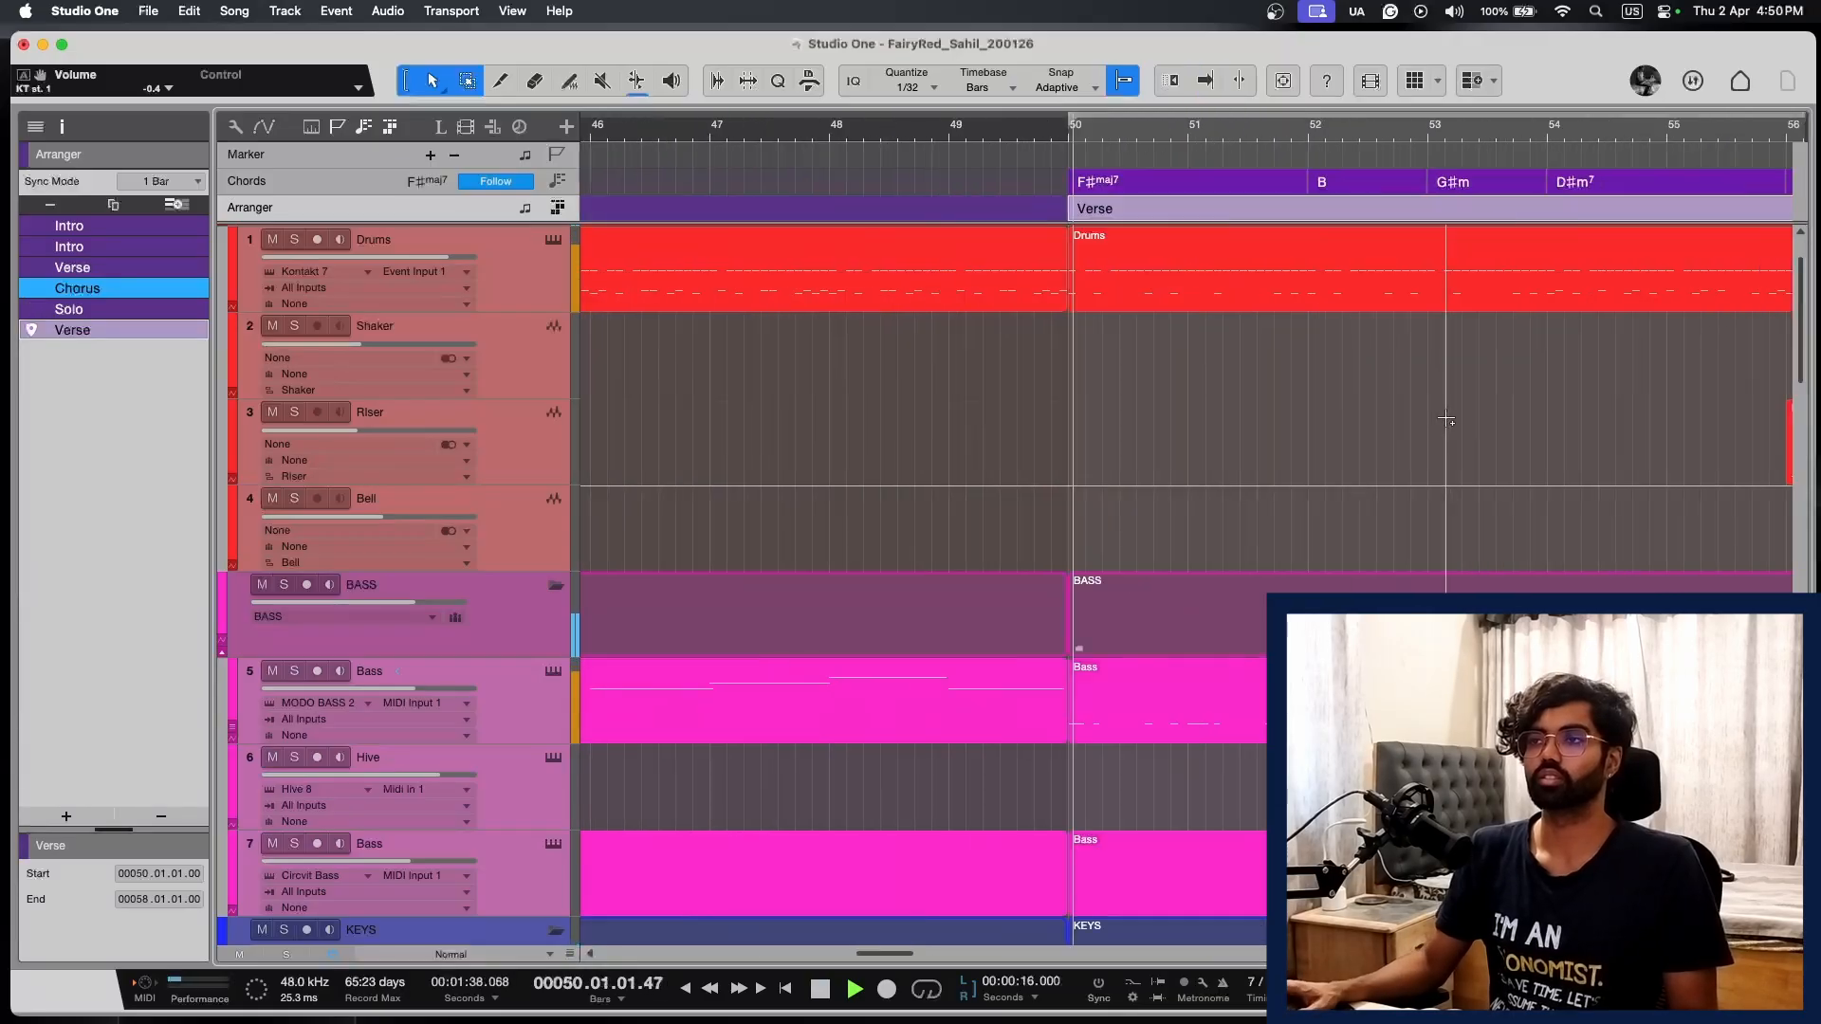
key(w)
key(w)
key(F4)
key(f)
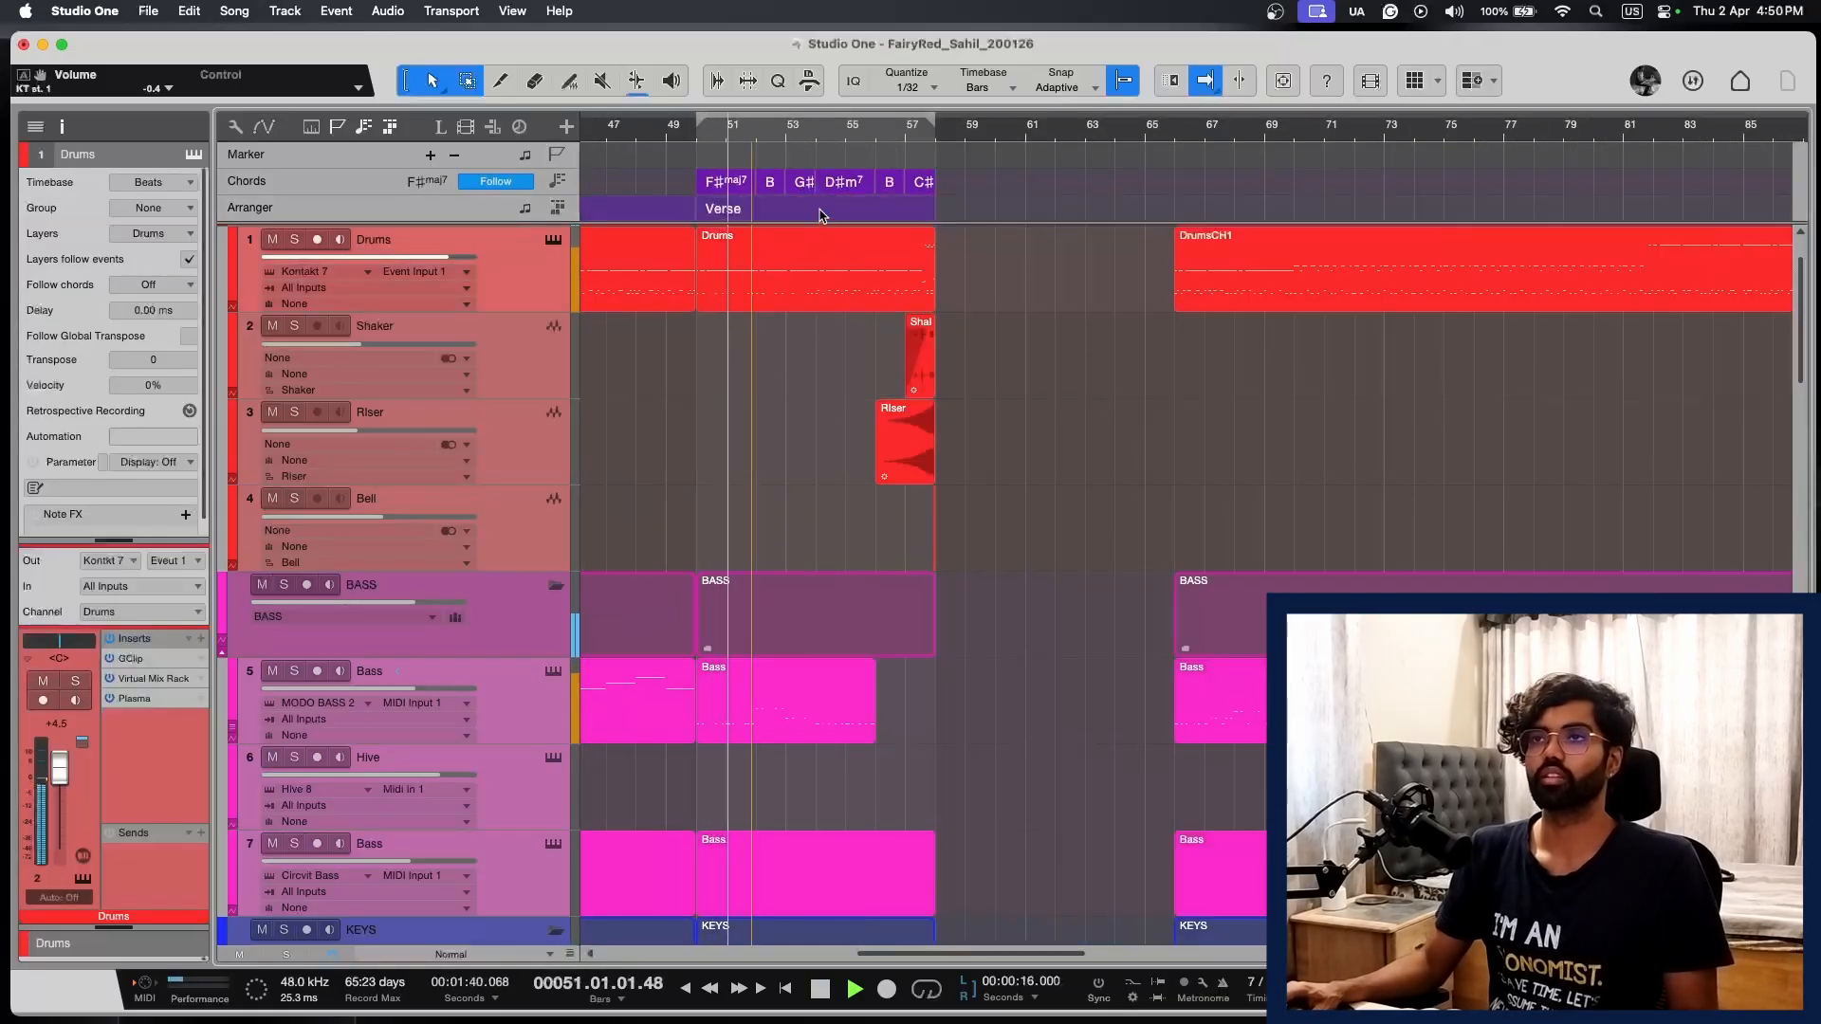
drag(821, 214, 1011, 211)
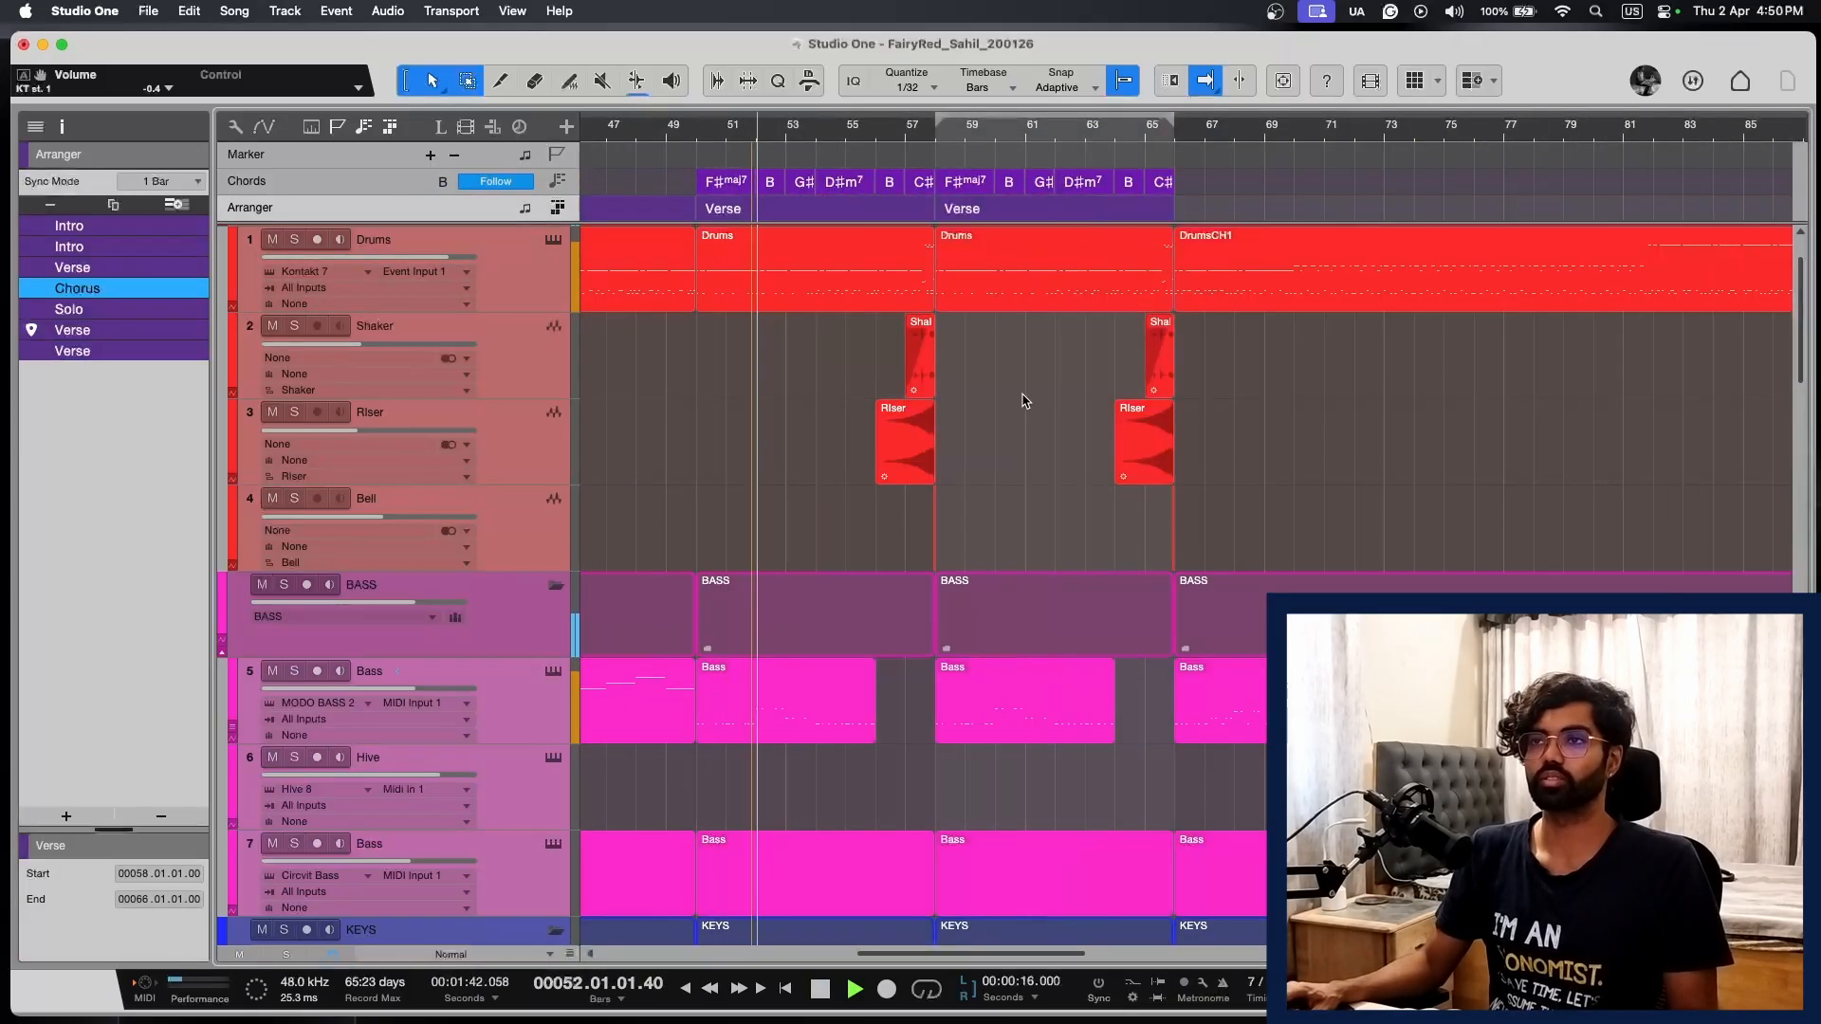
key(space)
Step: Delete the Shaker and Riser events at the end of the verse that starts at bar 50
key(e)
drag(1228, 375, 990, 428)
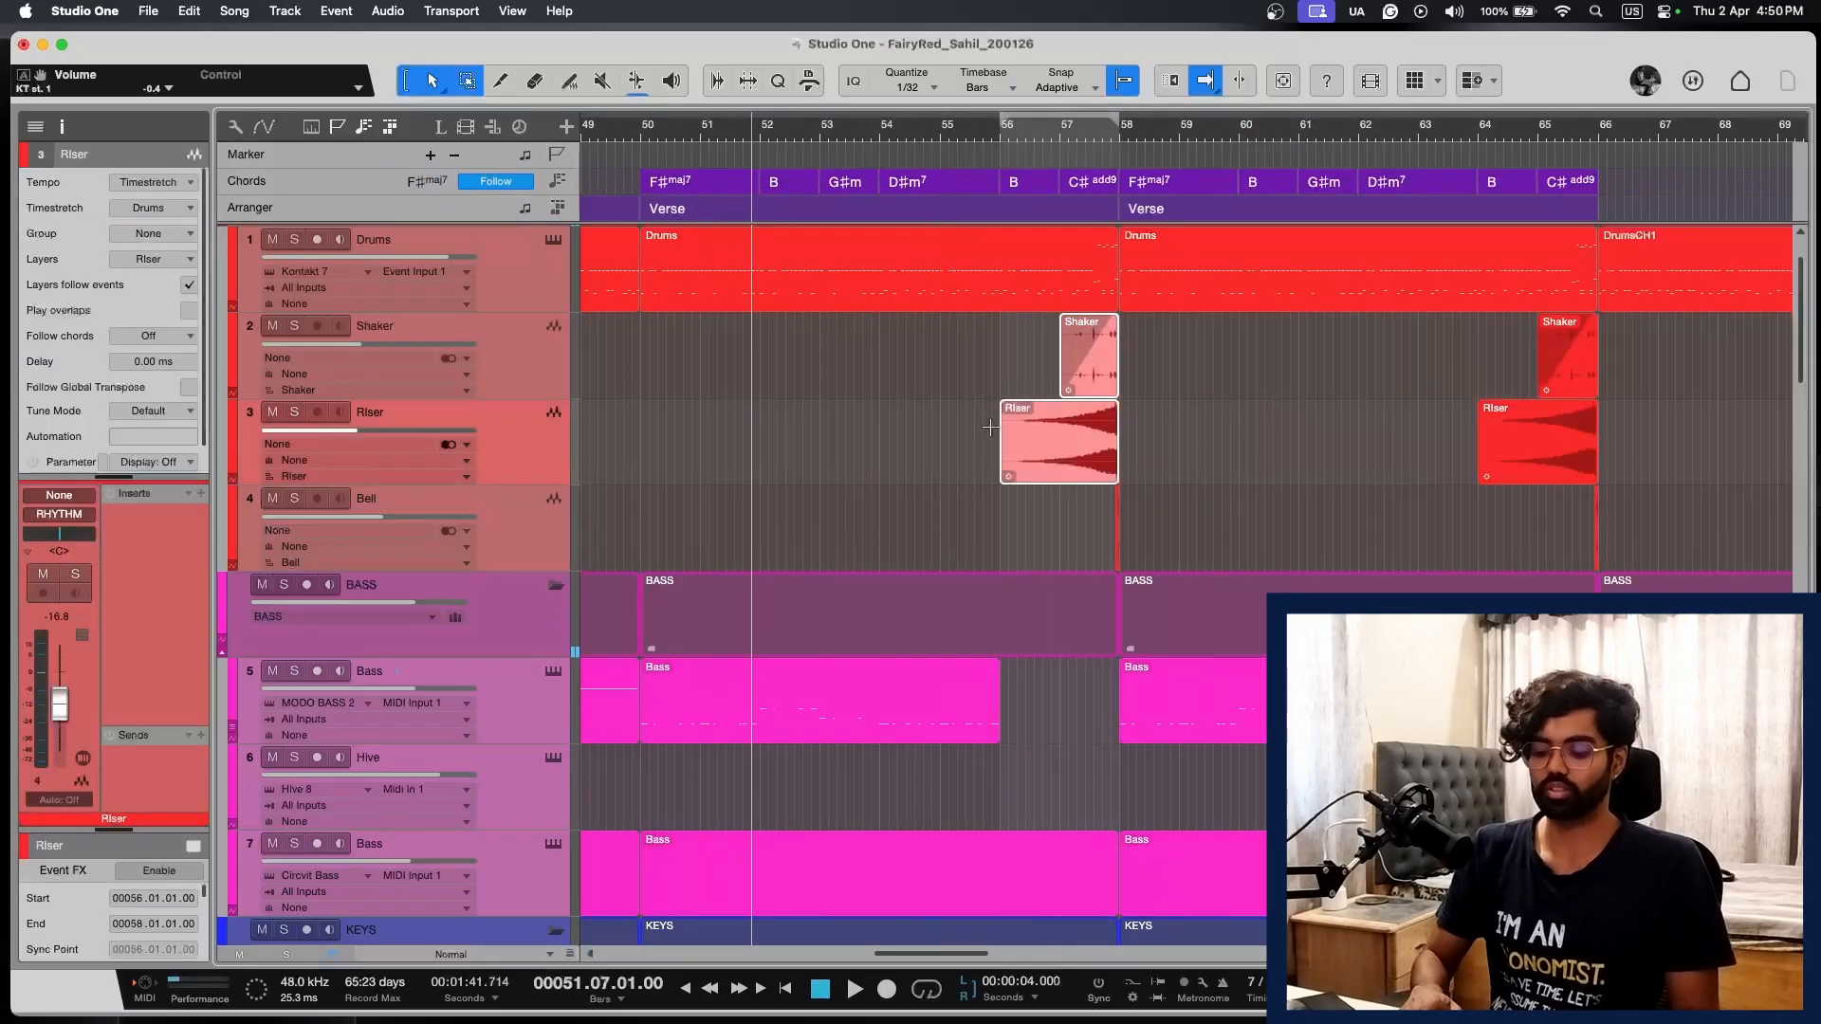
key(Delete)
Step: Remove the track 23 Diva event from the verse at bars 50 to 58, keeping the one in the following verse
key(shift+w)
key(shift+w)
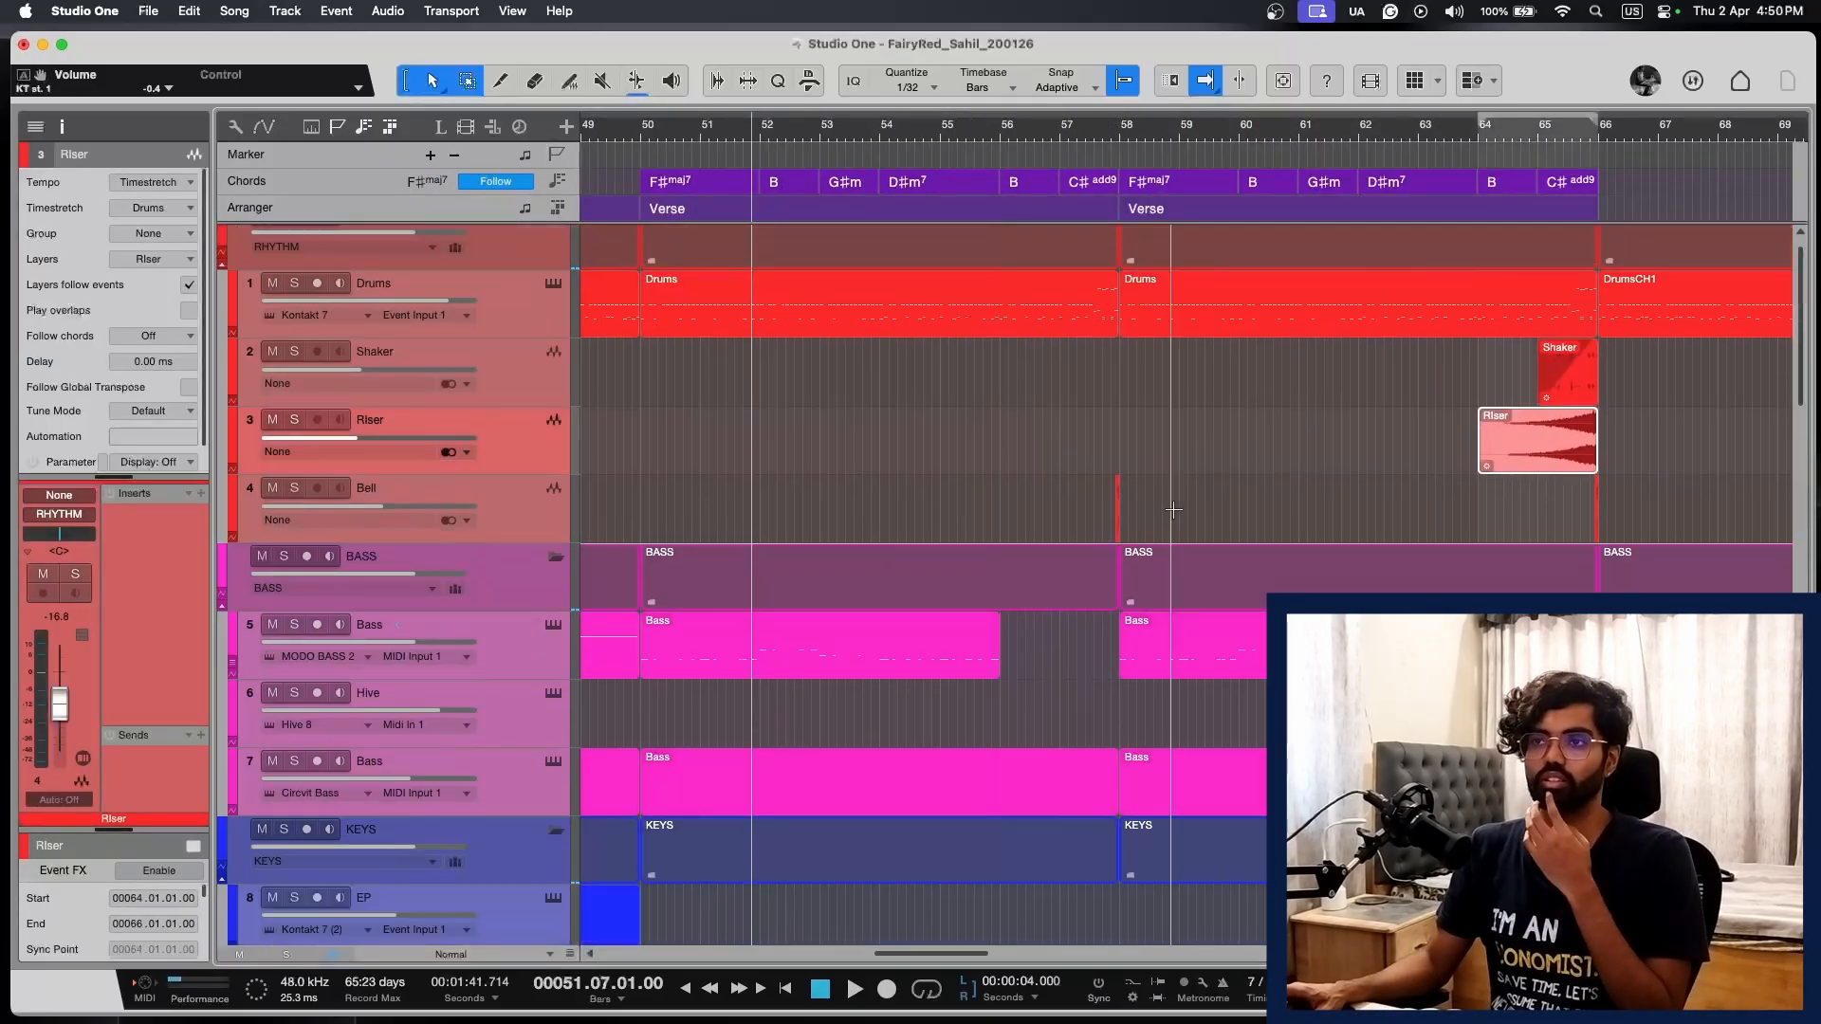
scroll(1172, 510, down, 5)
key(w)
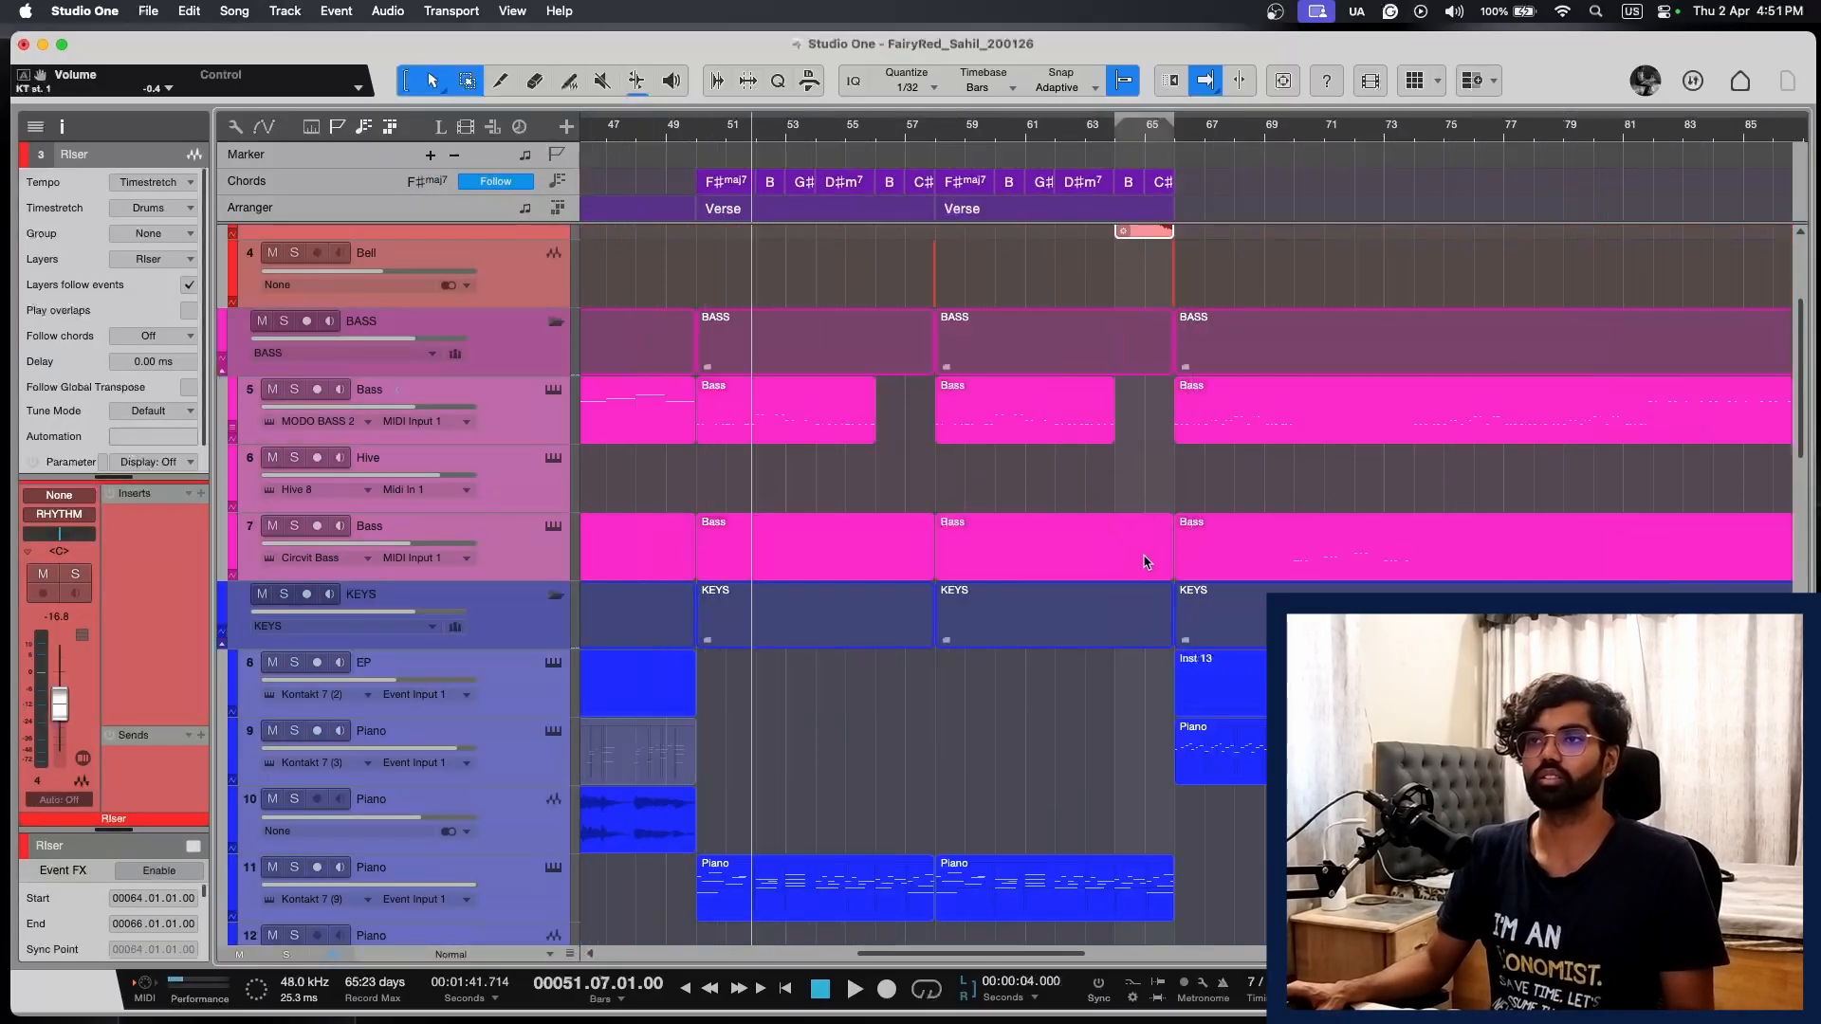
scroll(1085, 736, down, 10)
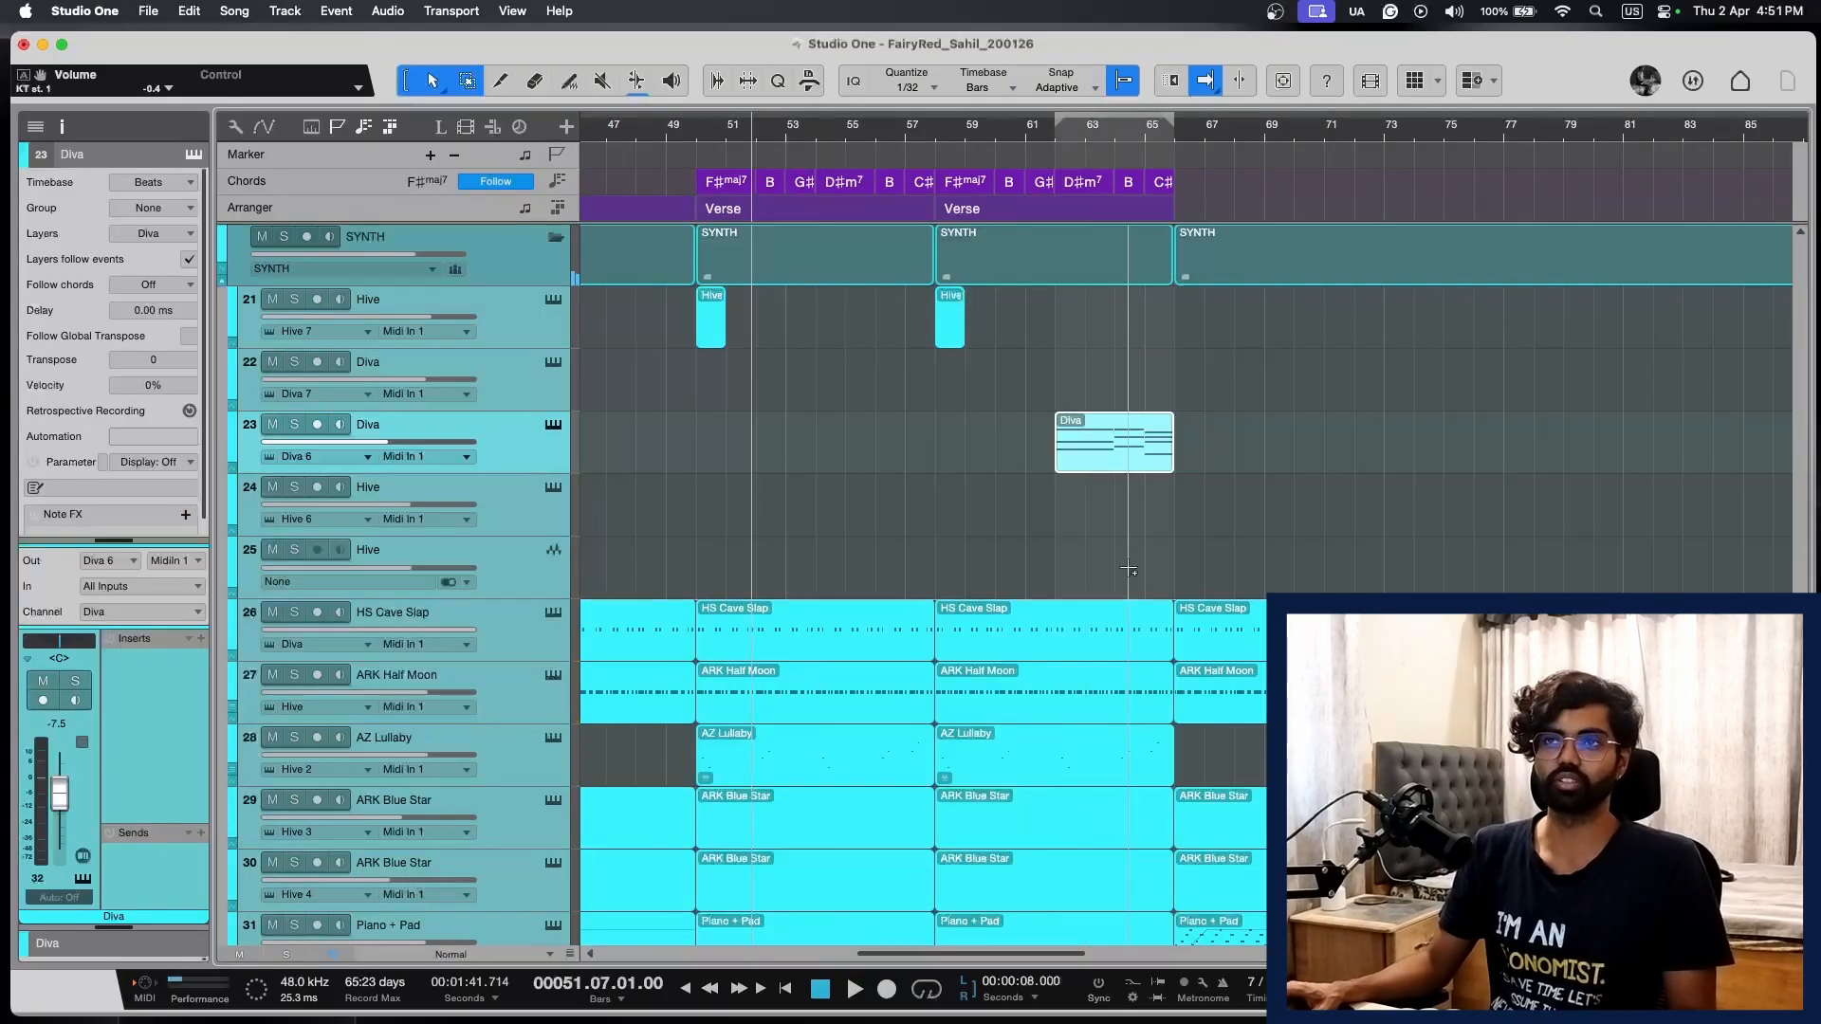
Step: Delete all strings events in bars 50 to 58 and the Inst 24 and Inst 30 events in bars 58 to 66
key(shift+e)
key(shift+e)
scroll(1214, 562, left, 5)
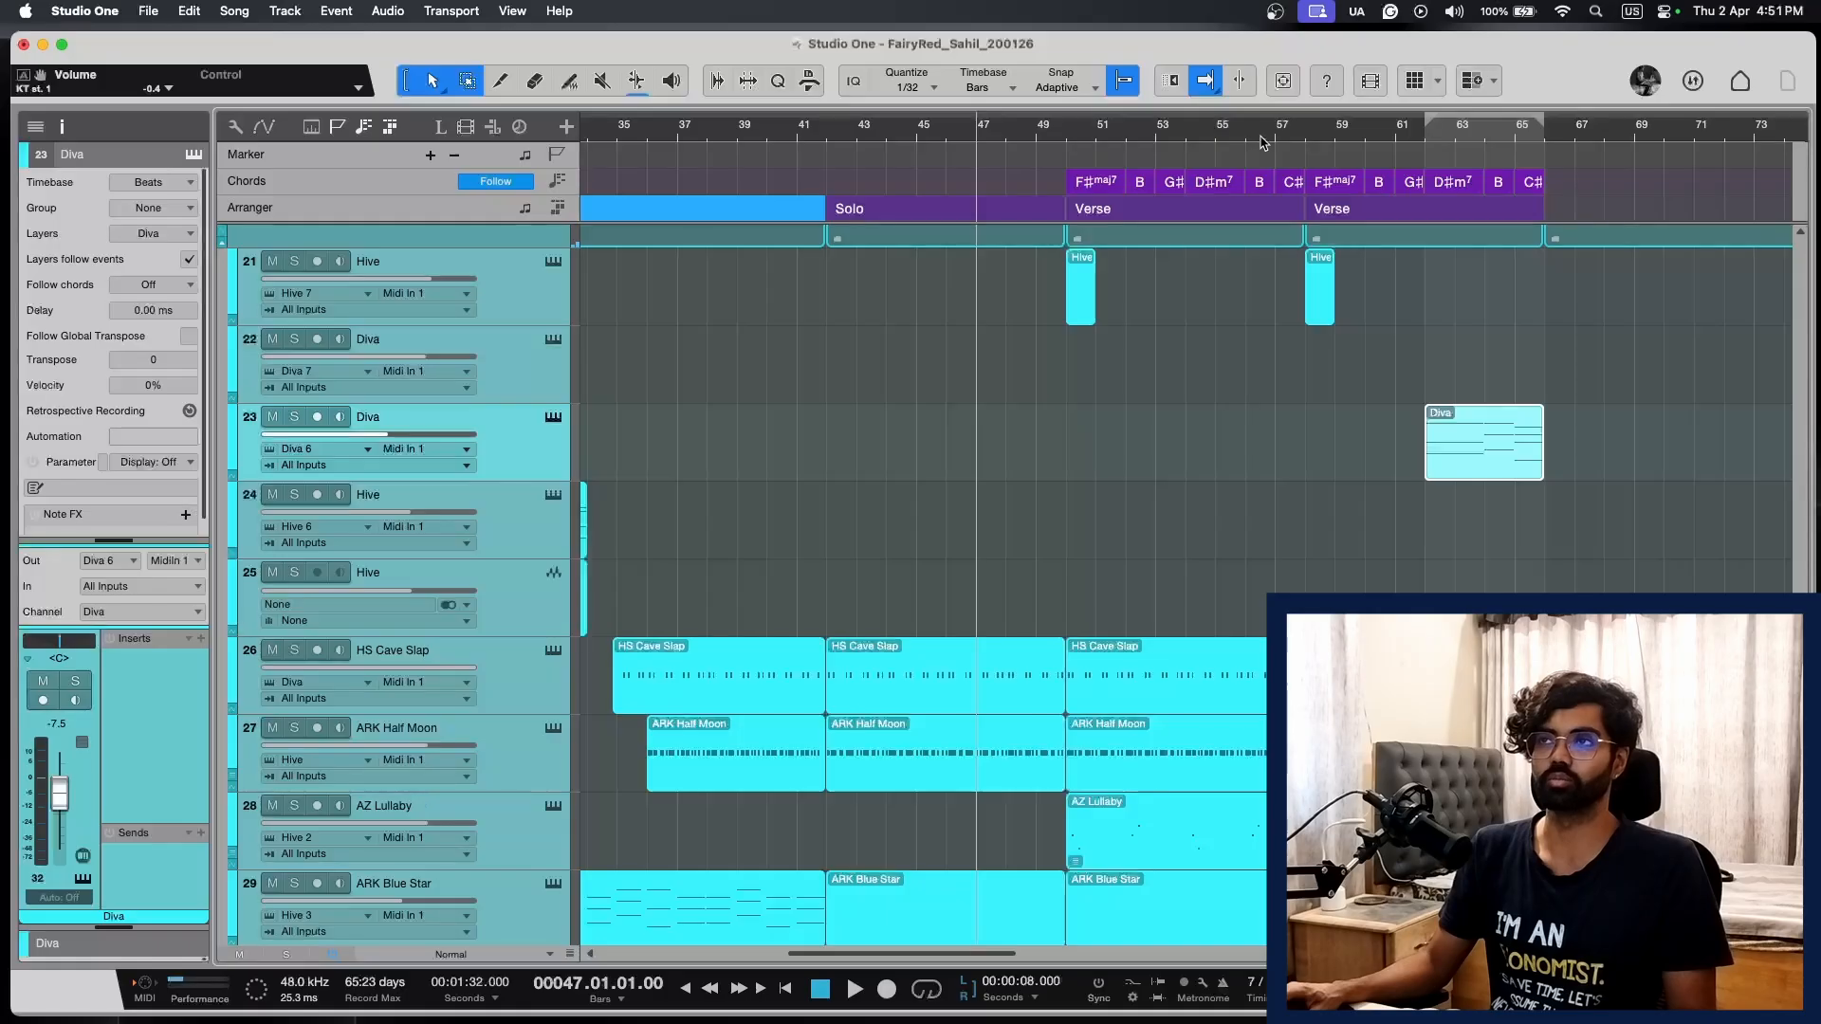
scroll(1229, 776, down, 10)
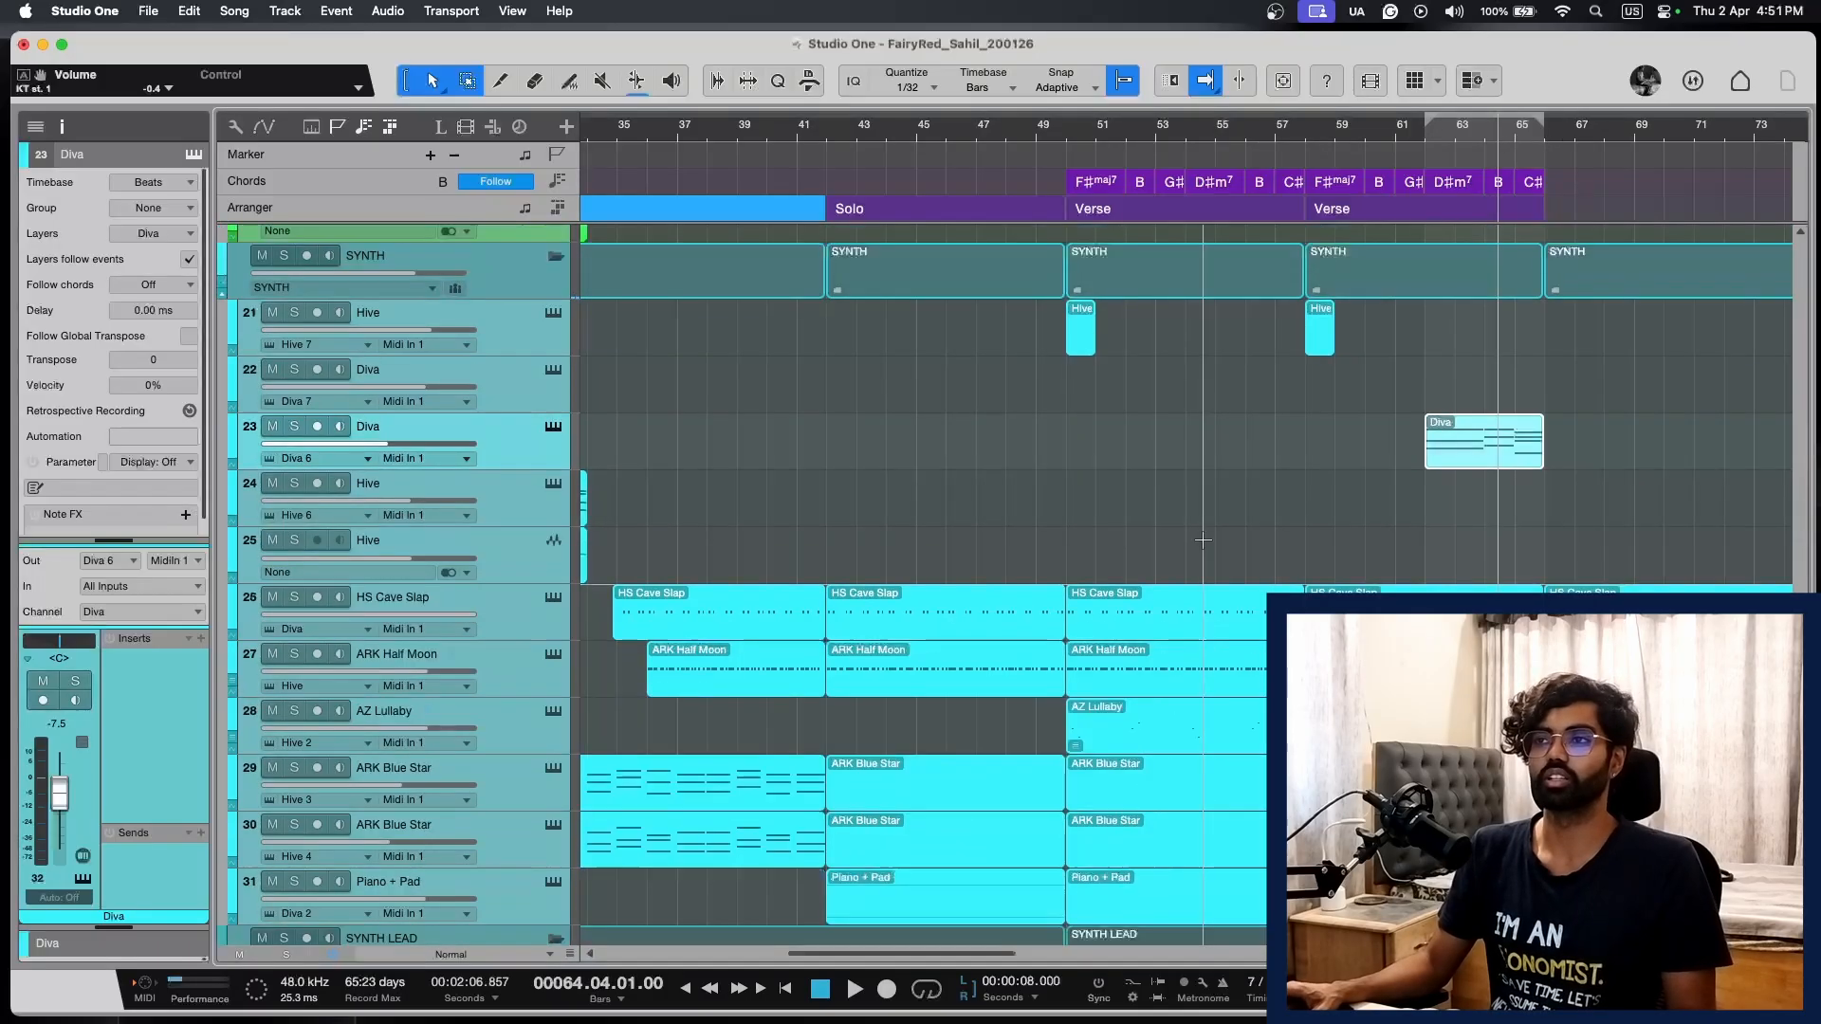
scroll(1229, 775, right, 4)
scroll(1228, 776, down, 2)
click(893, 676)
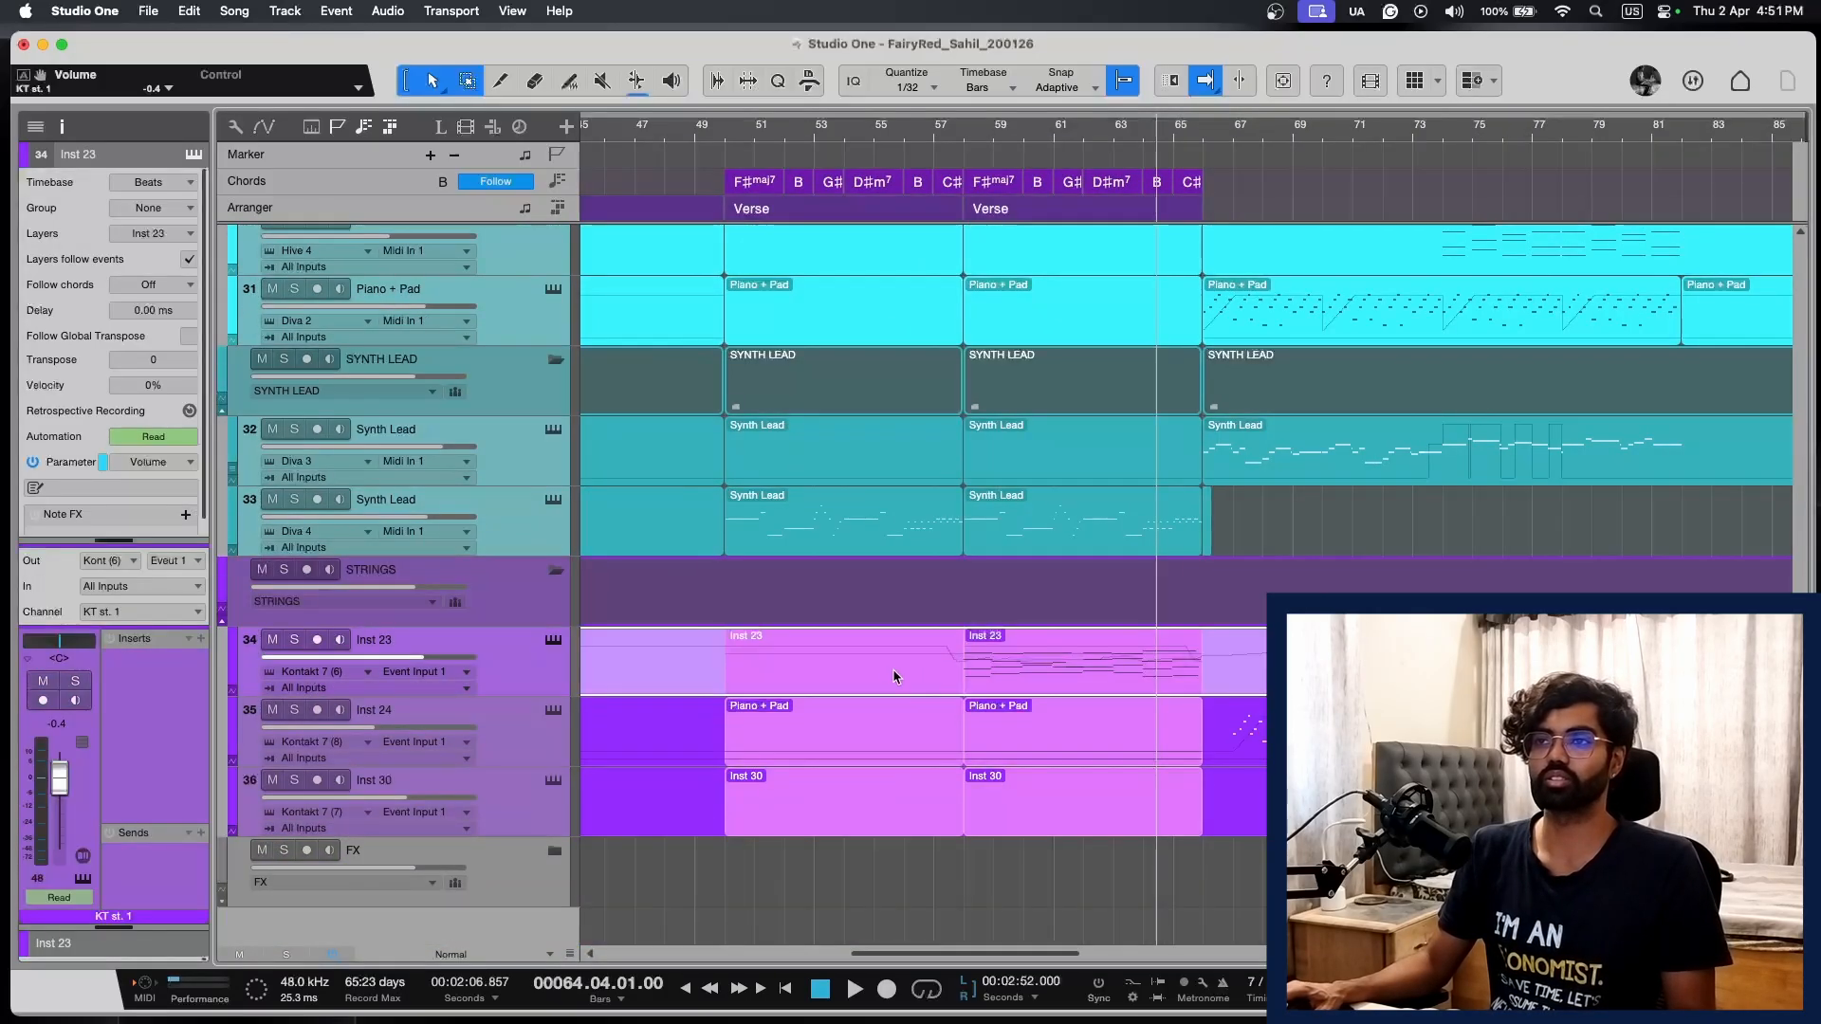
click(721, 648)
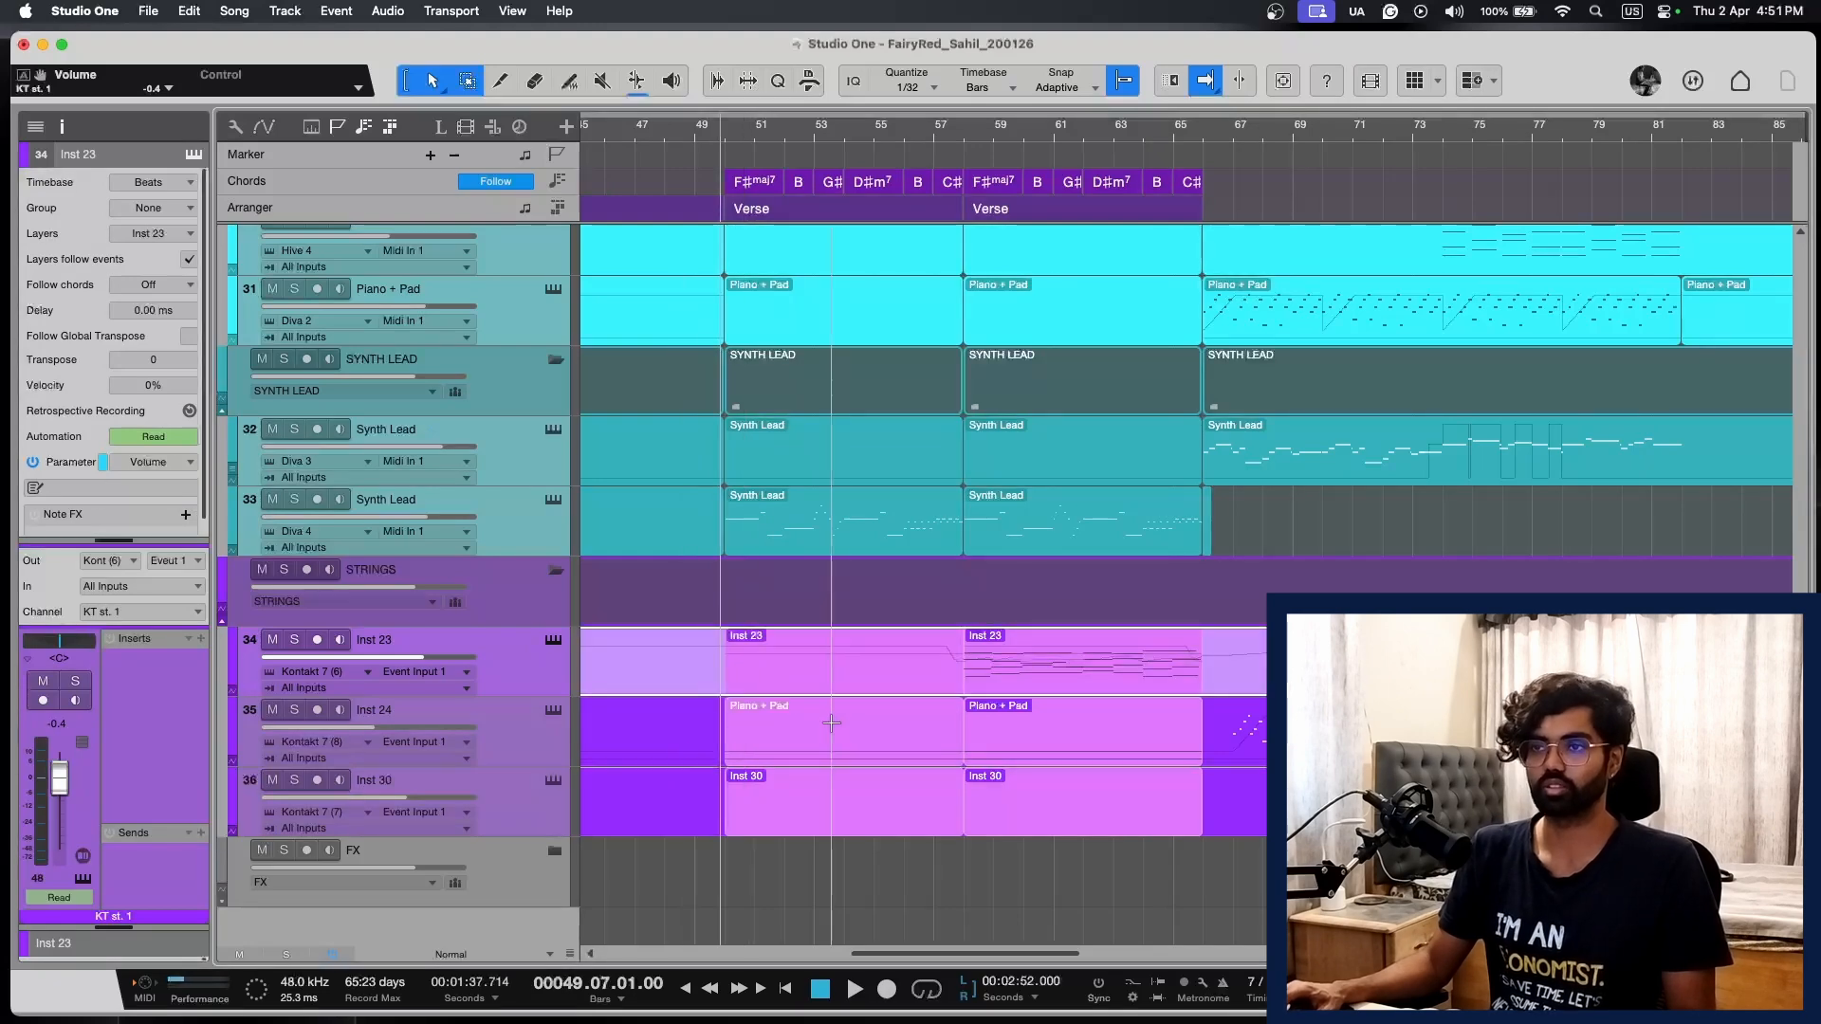
Step: Play the transition from the Solo into the verse at bar 50, review the rhythm and bass tracks, and stop
key(space)
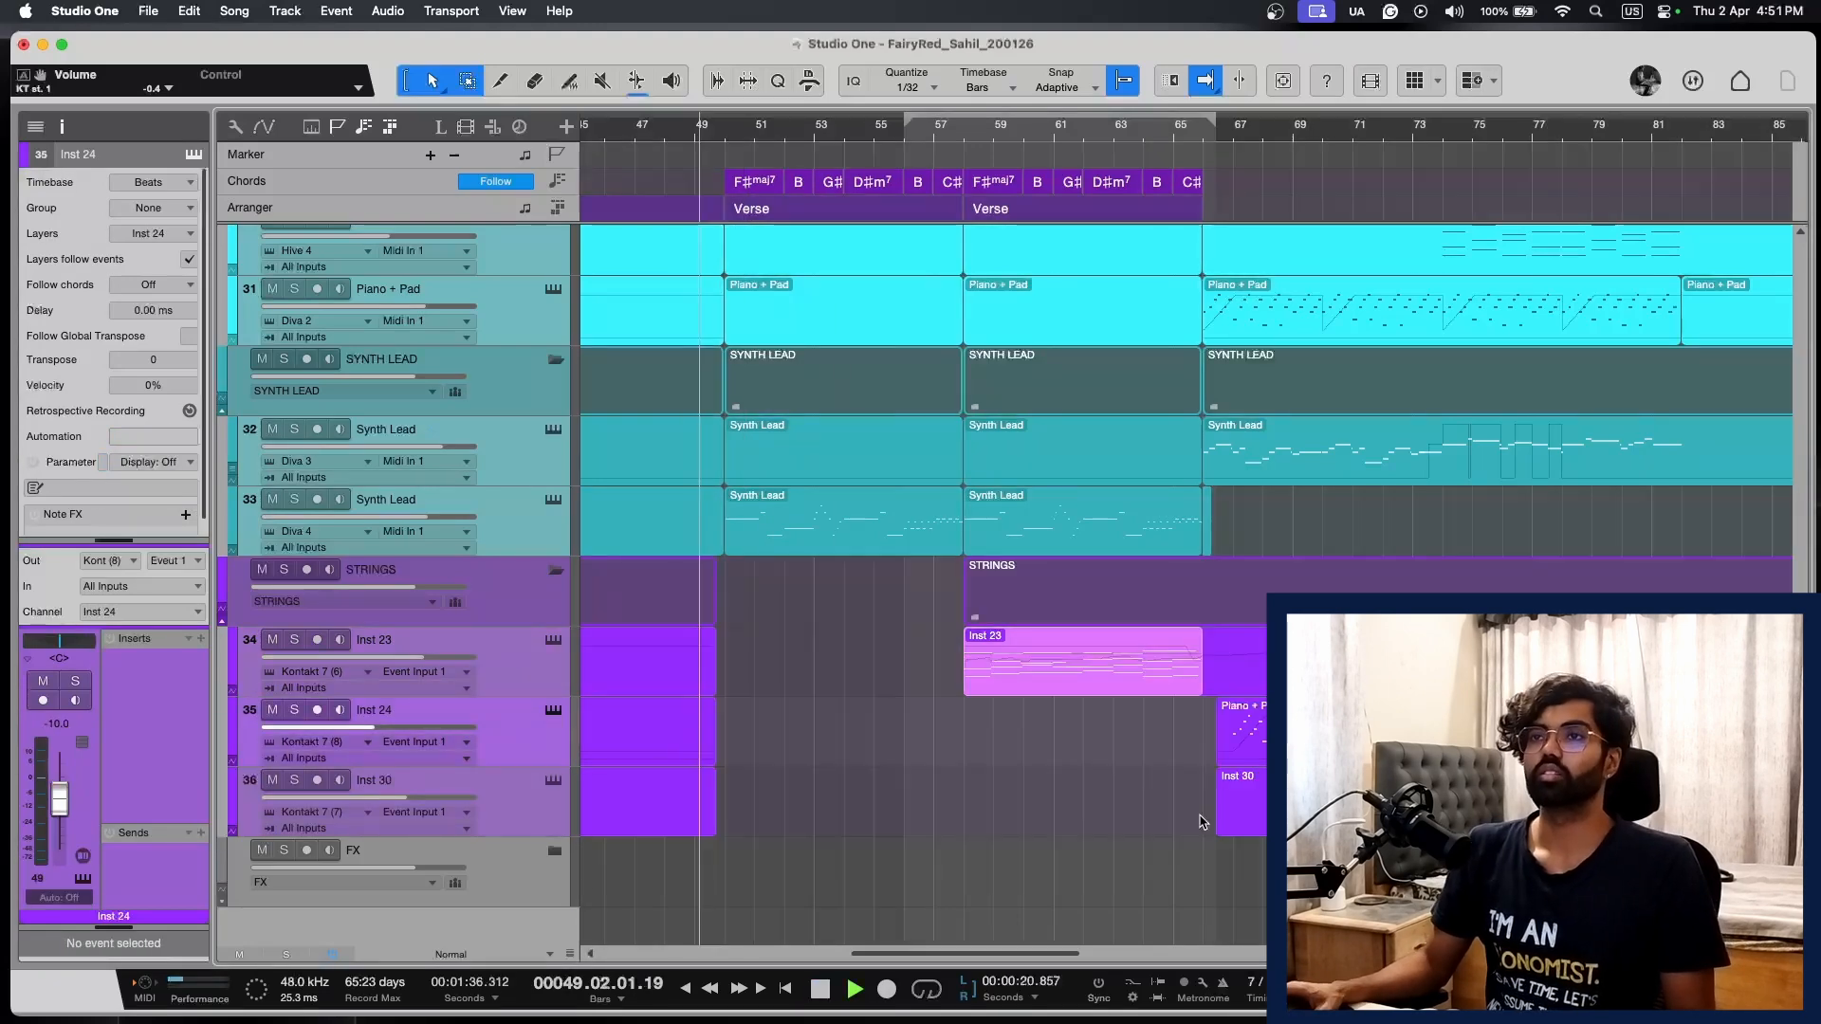
scroll(1043, 744, down, 2)
scroll(1043, 744, left, 1)
key(e)
scroll(1048, 735, up, 20)
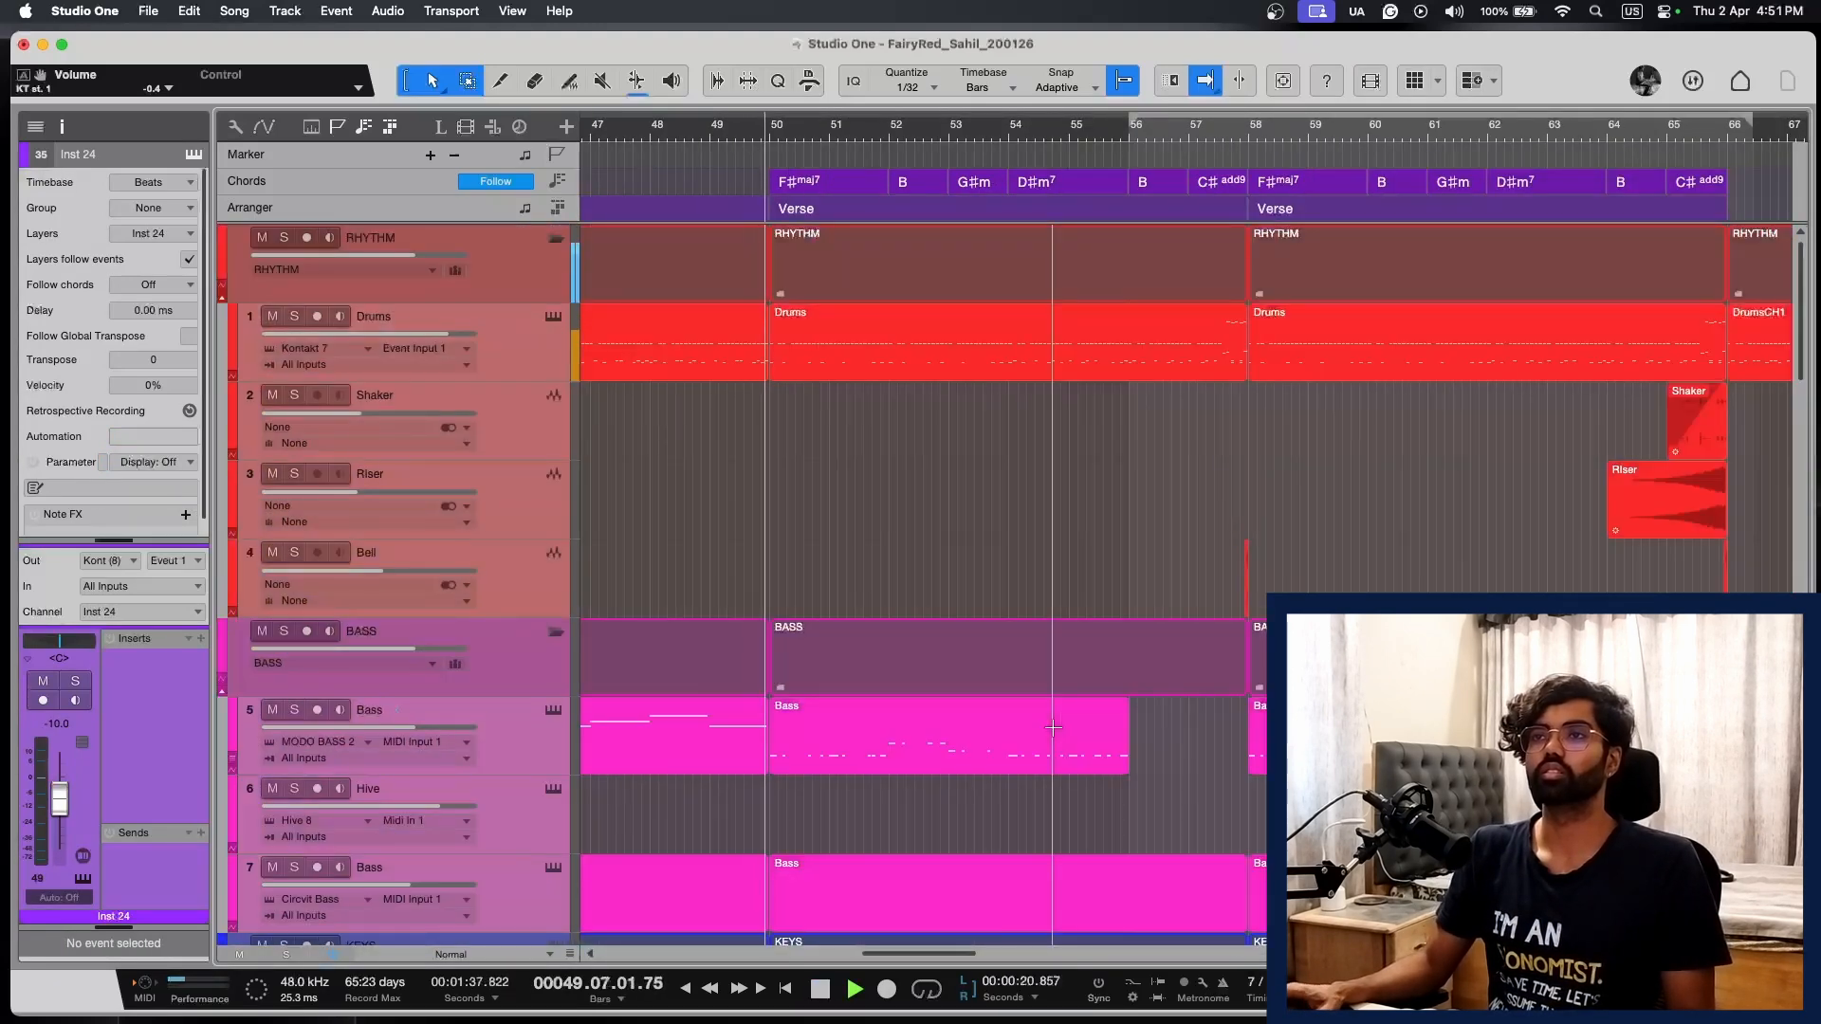
scroll(1052, 726, left, 1)
key(f)
key(w)
key(shift+w)
key(shift+w)
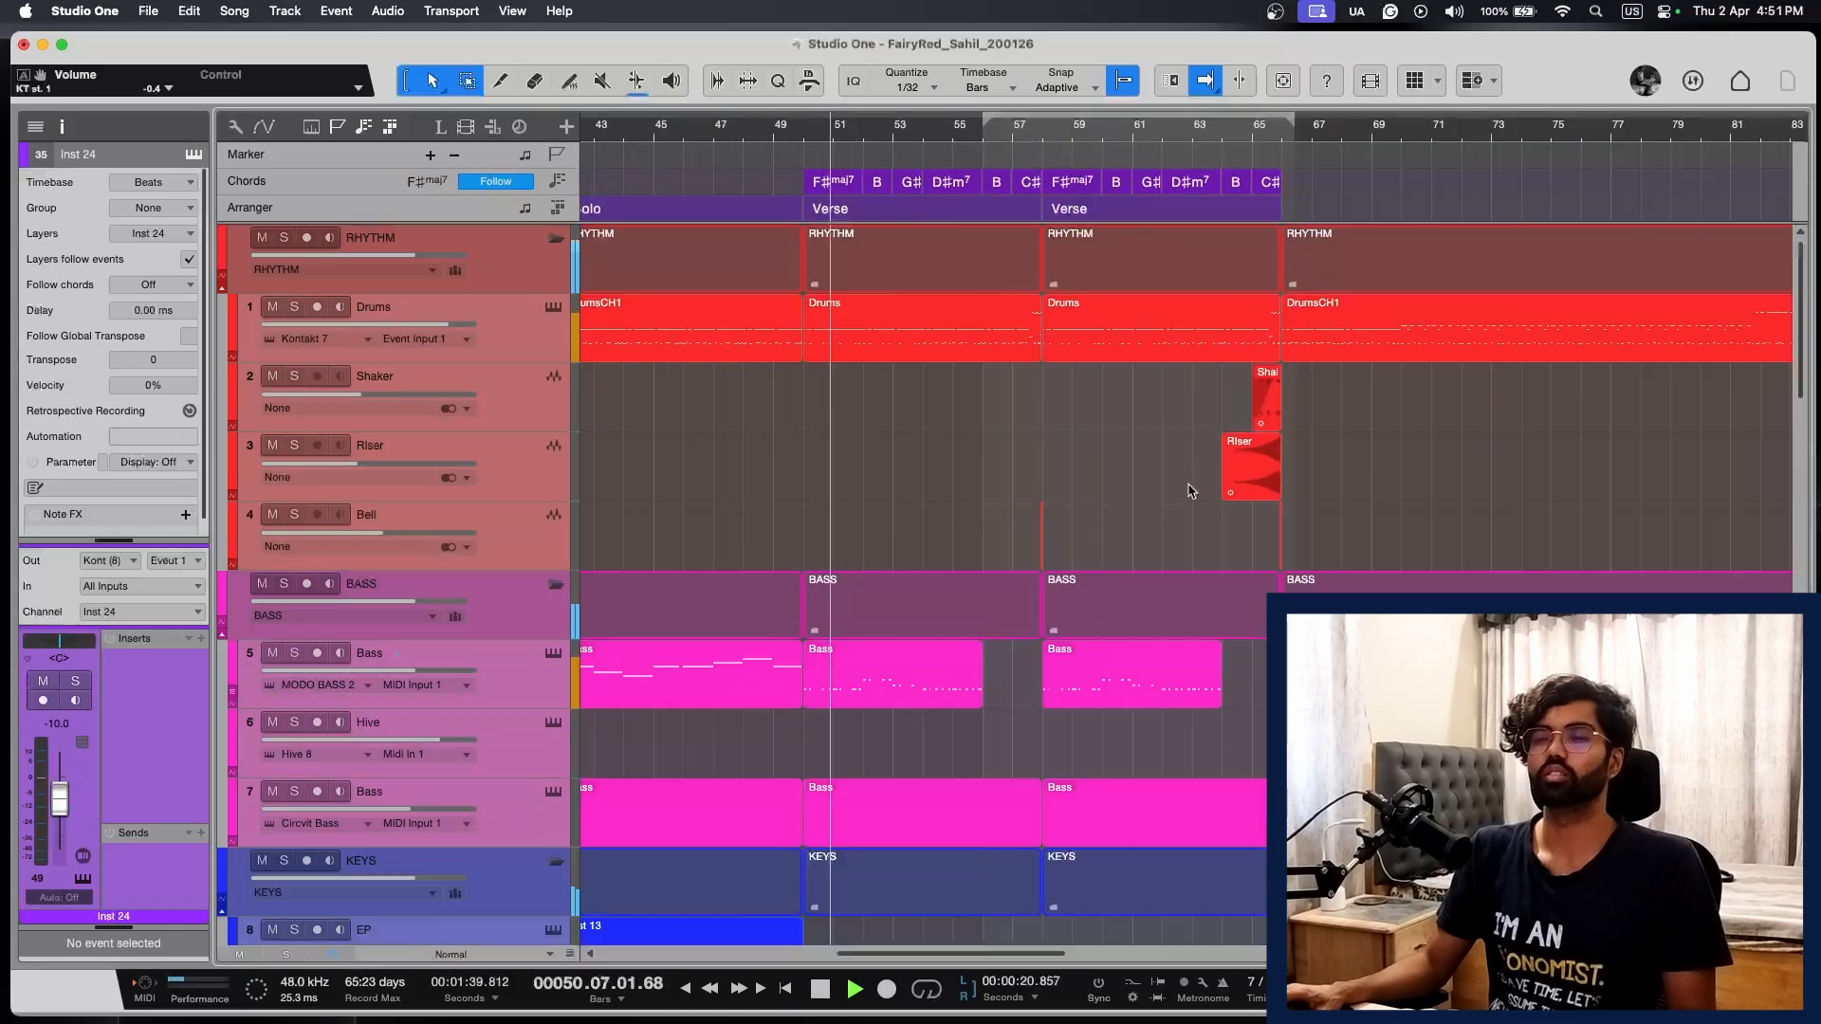
scroll(1191, 487, left, 2)
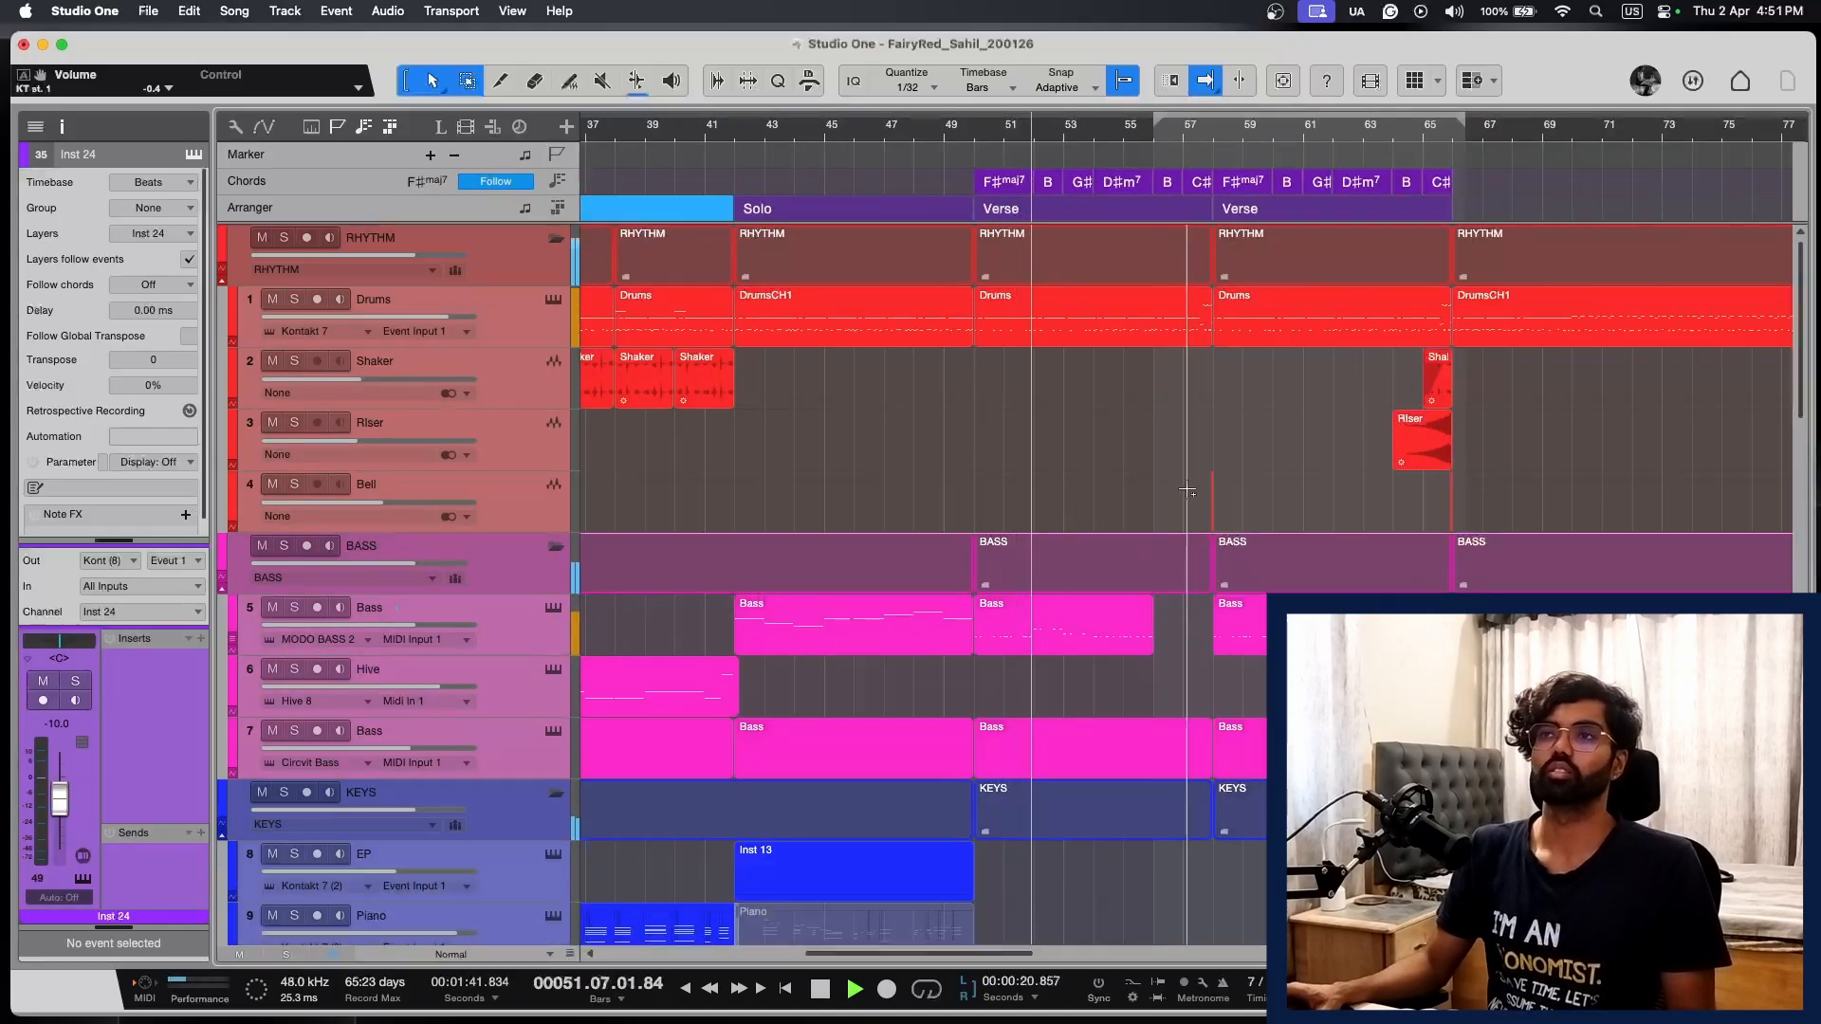
key(shift+e)
key(e)
key(w)
scroll(1185, 488, up, 1)
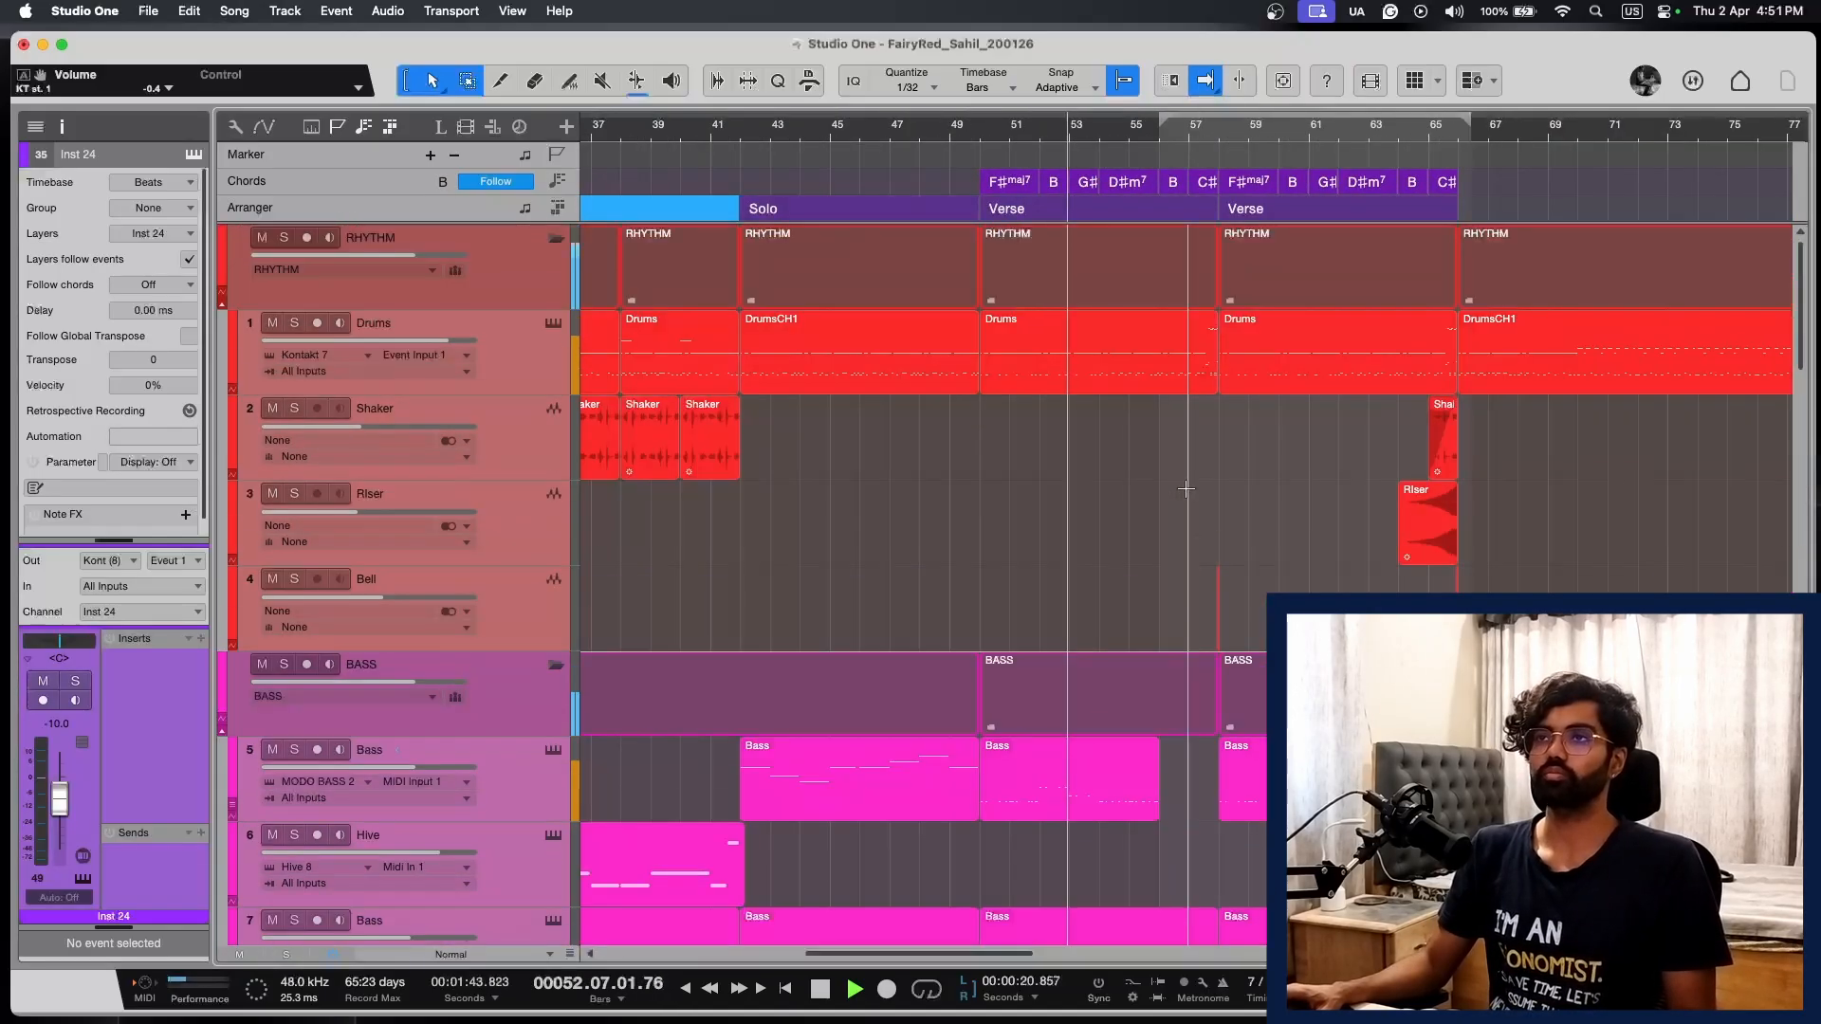
key(space)
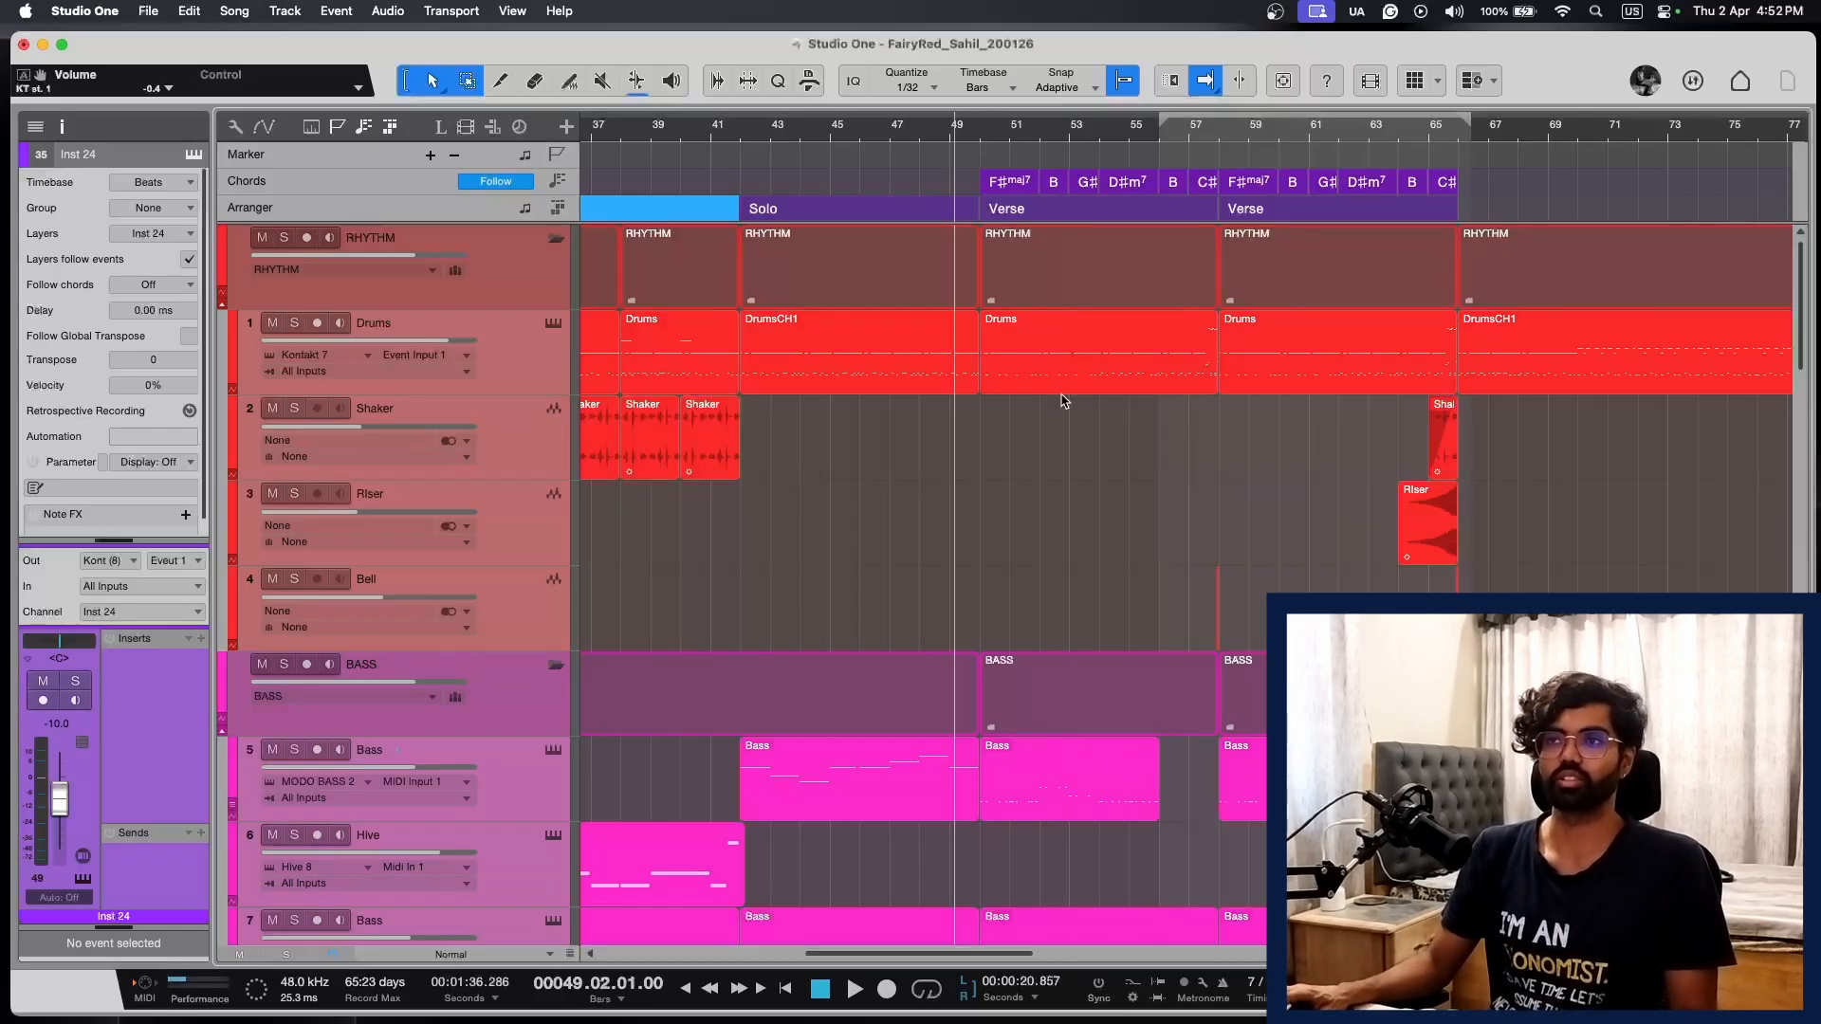
Step: Delete the two lowest rows of drum notes around C0 in bars 50 to 54 of the verse's Drums part
key(KP_Subtract)
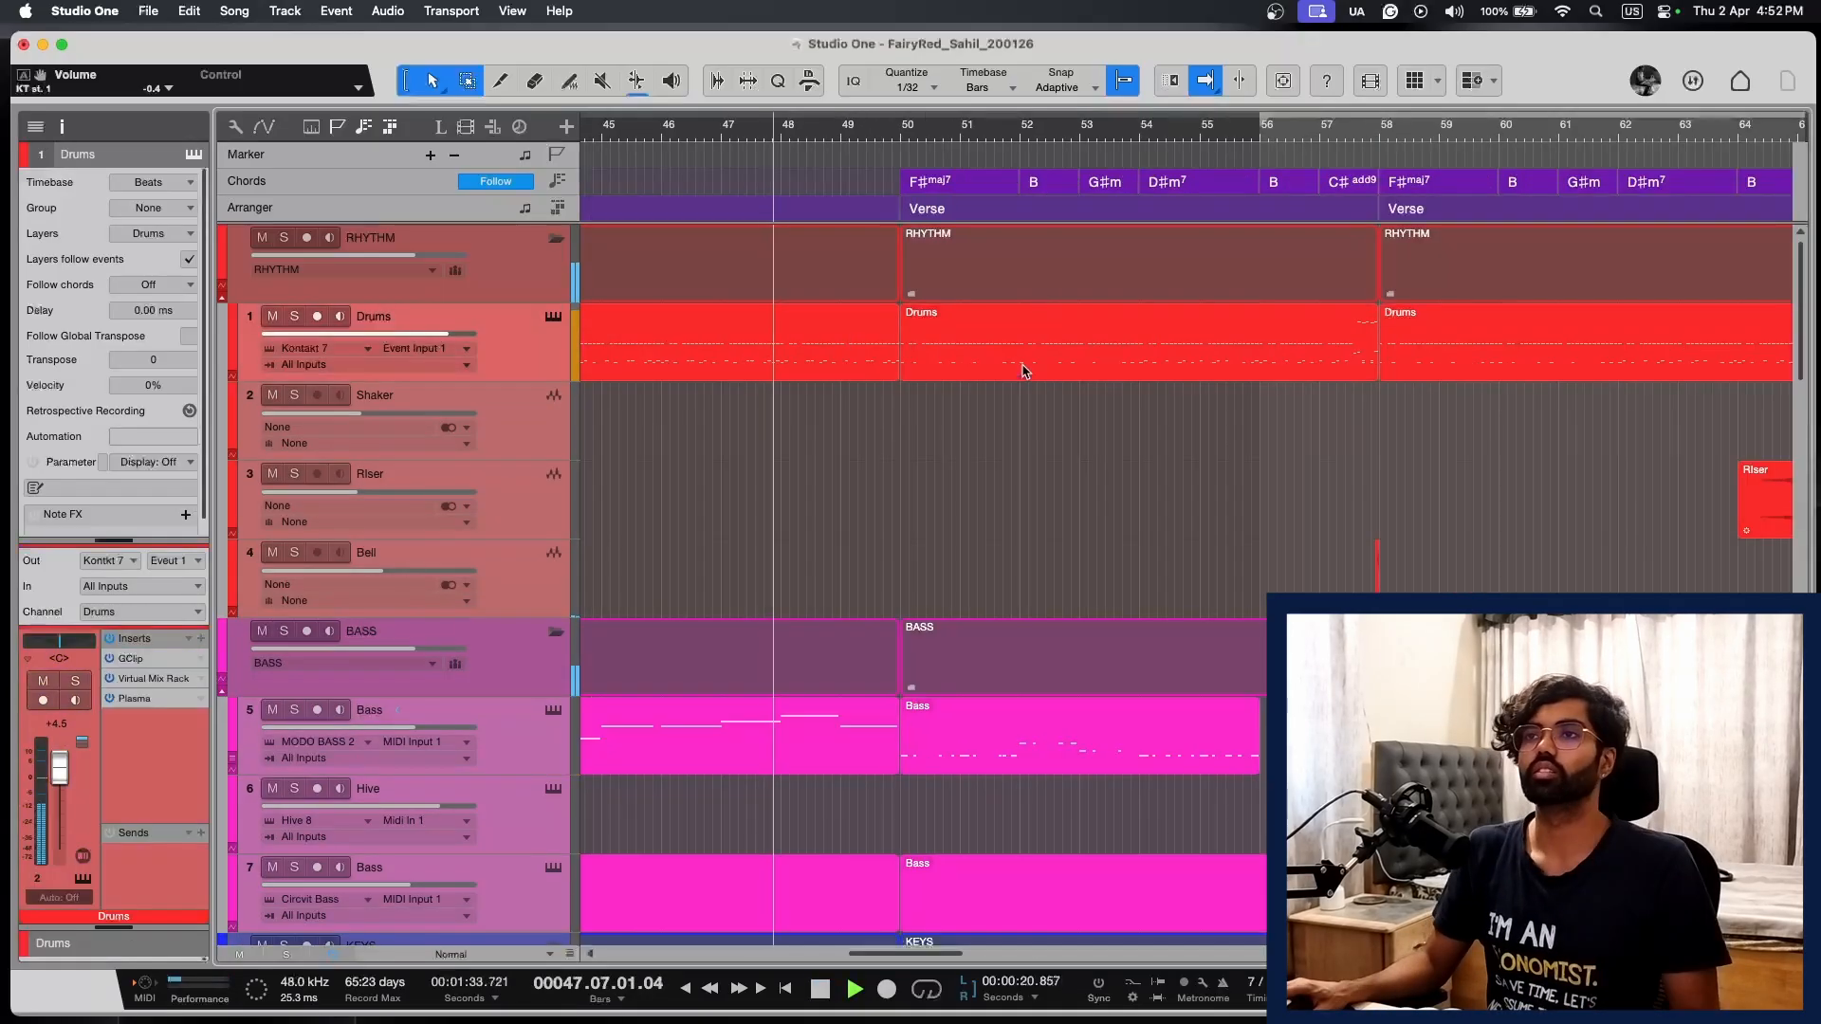
double_click(991, 365)
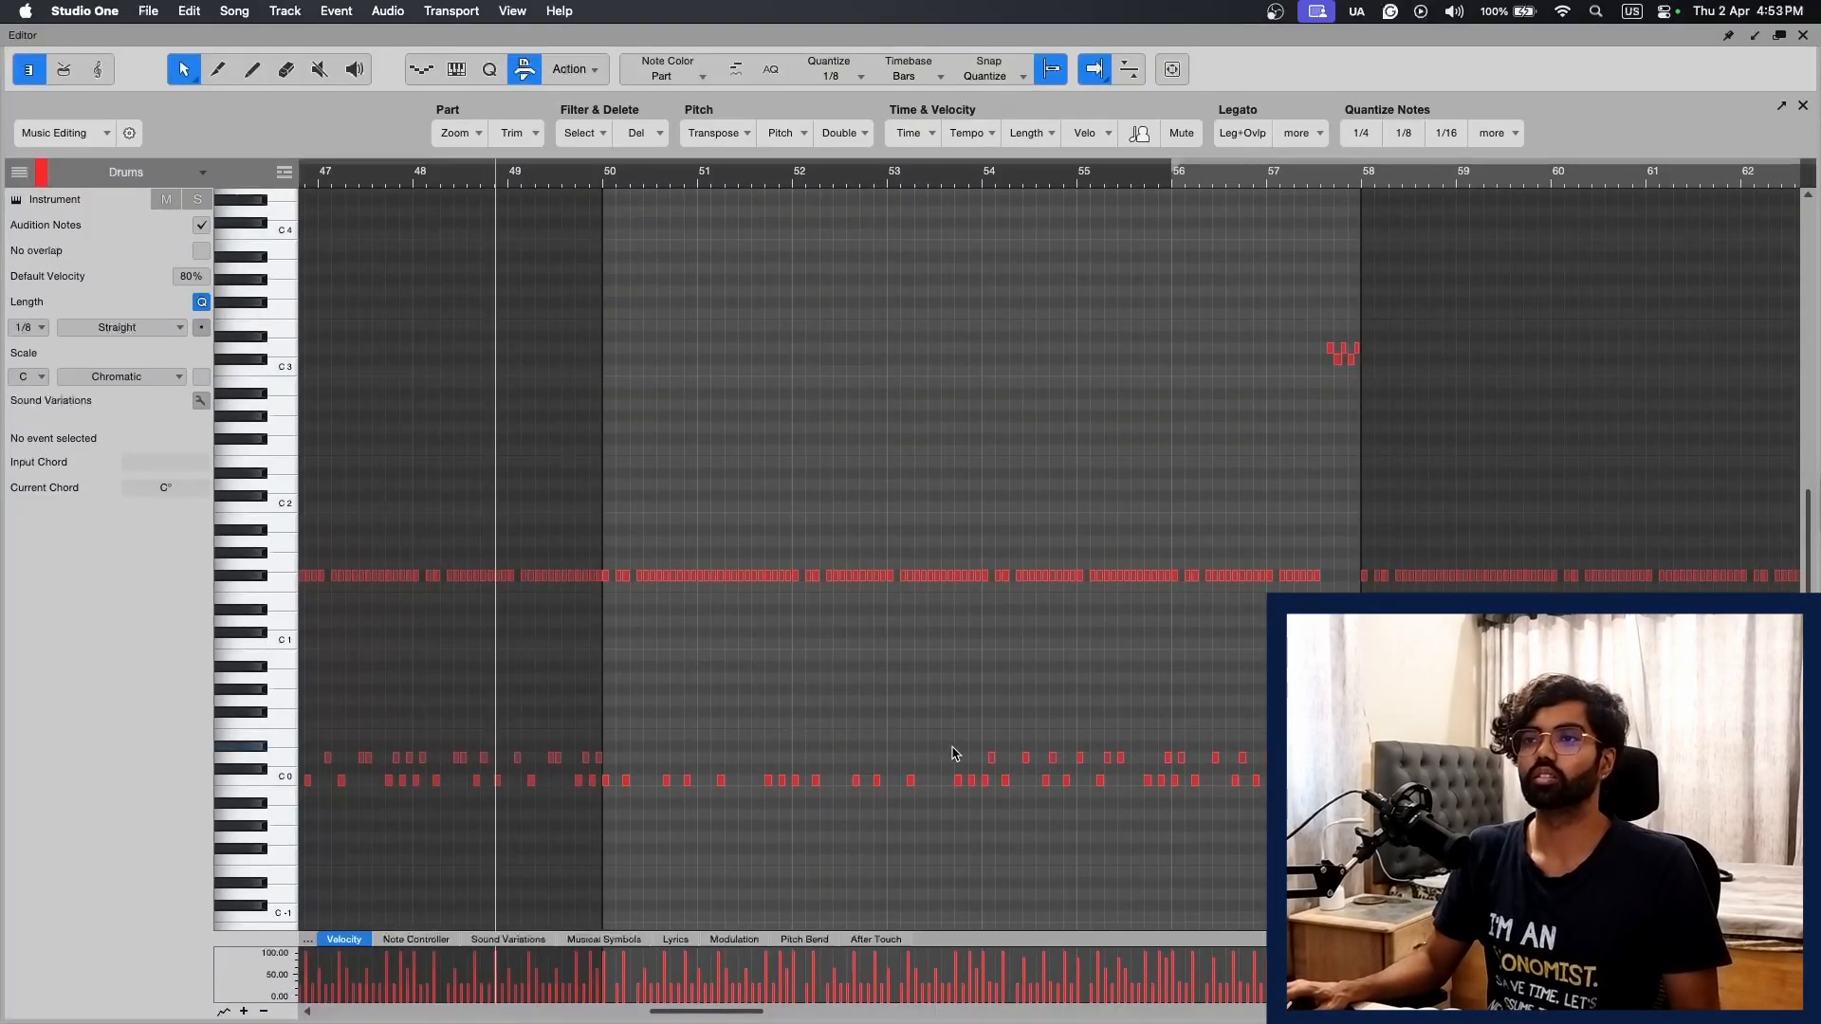
drag(975, 741, 607, 846)
key(Delete)
click(690, 722)
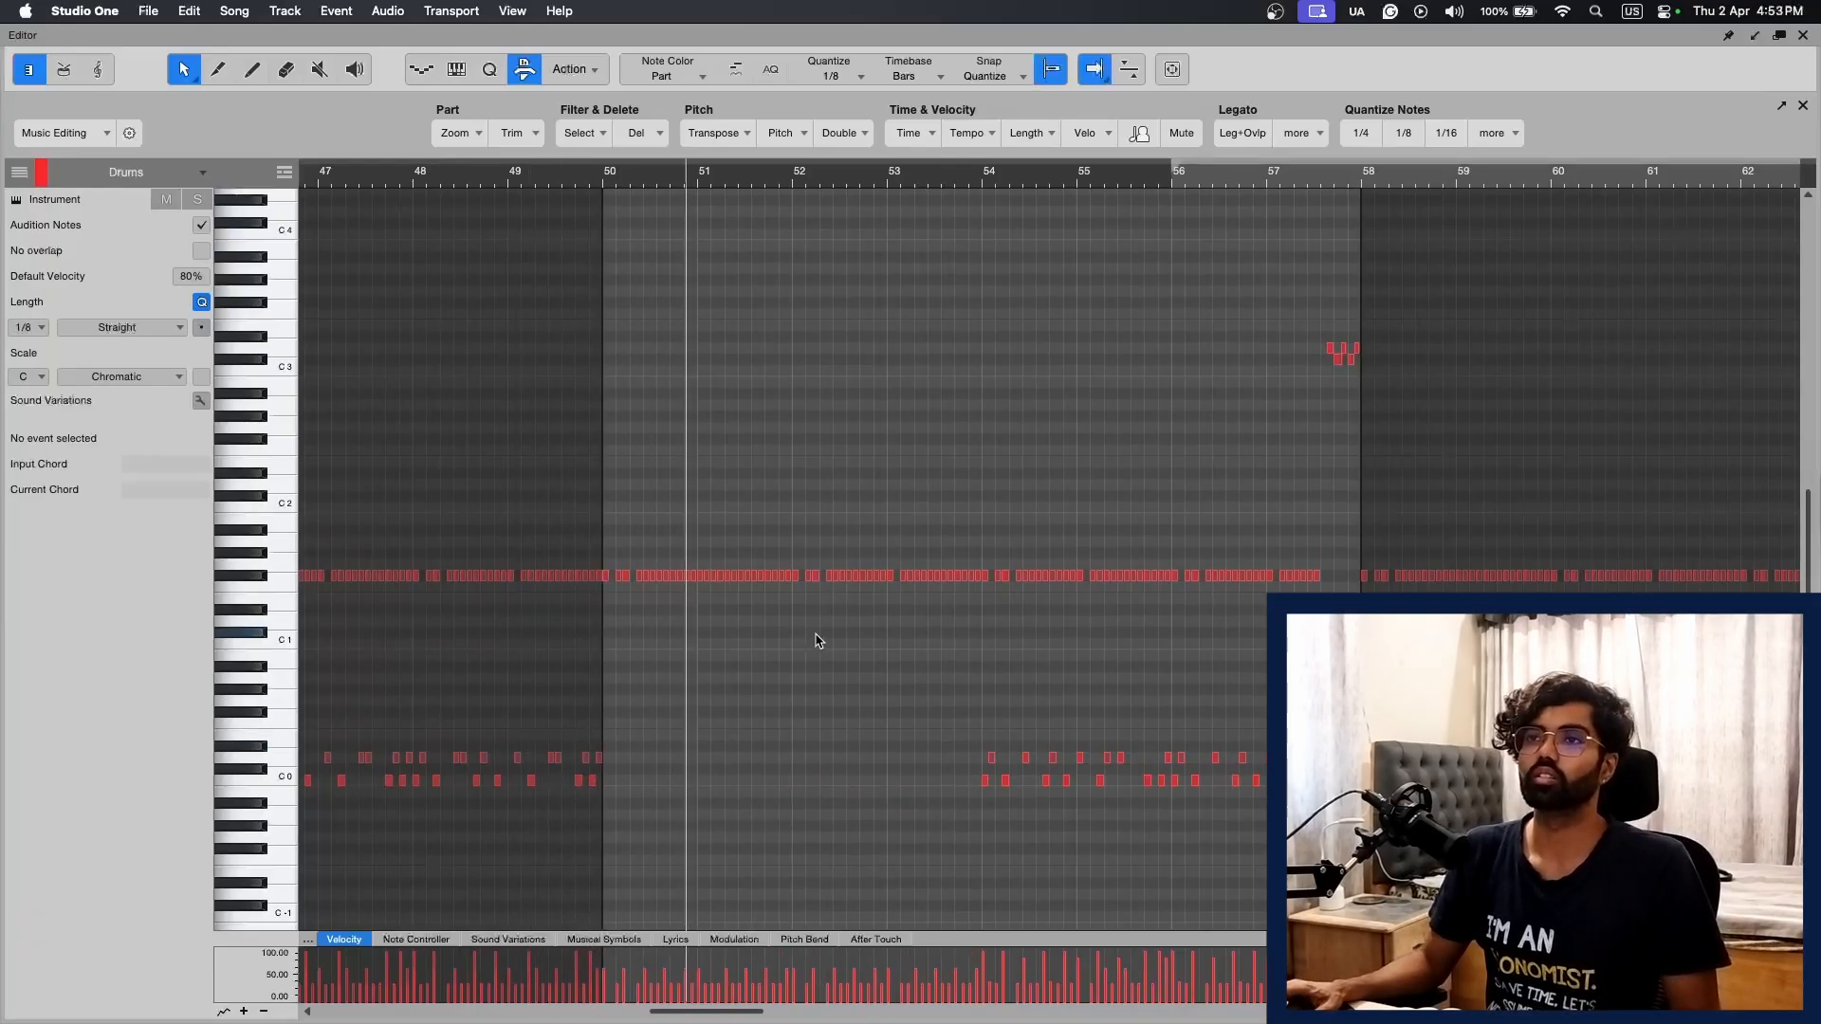
click(1804, 38)
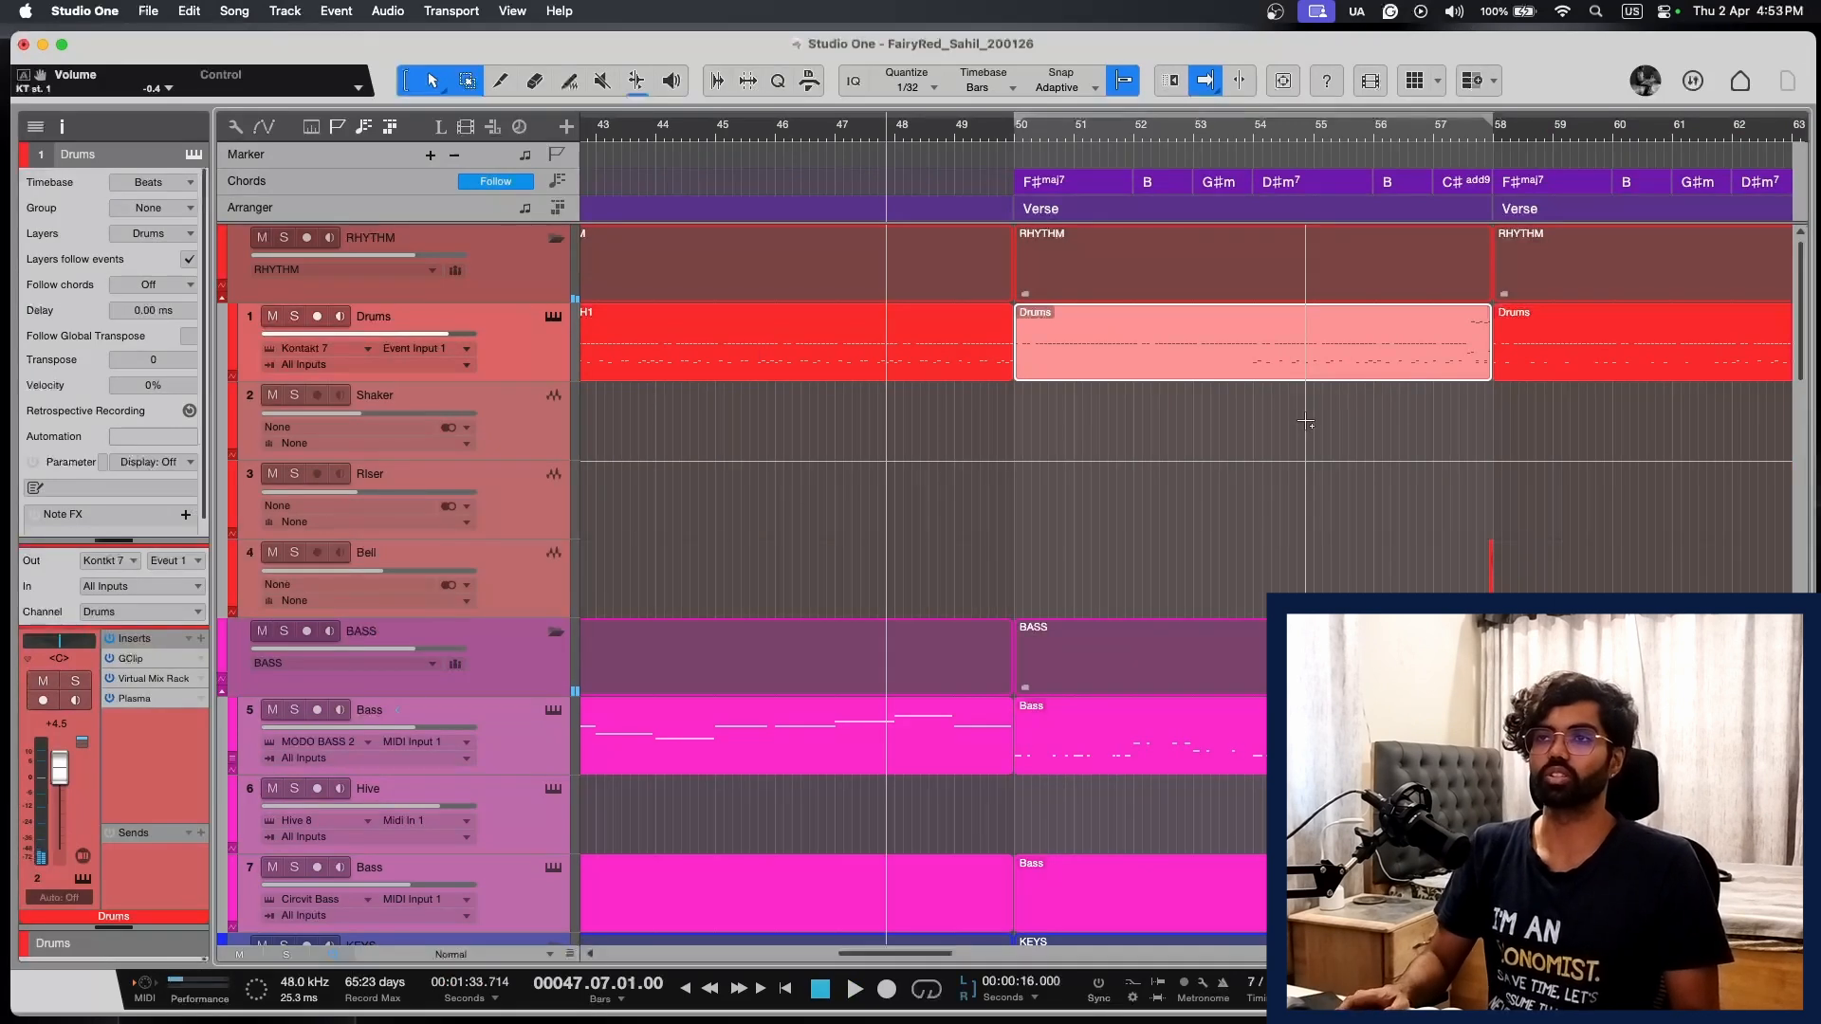
Step: Replay the end of the Solo into the verse at bar 50 to check the thinned-out drums
key(KP_Subtract)
key(KP_Subtract)
key(KP_Subtract)
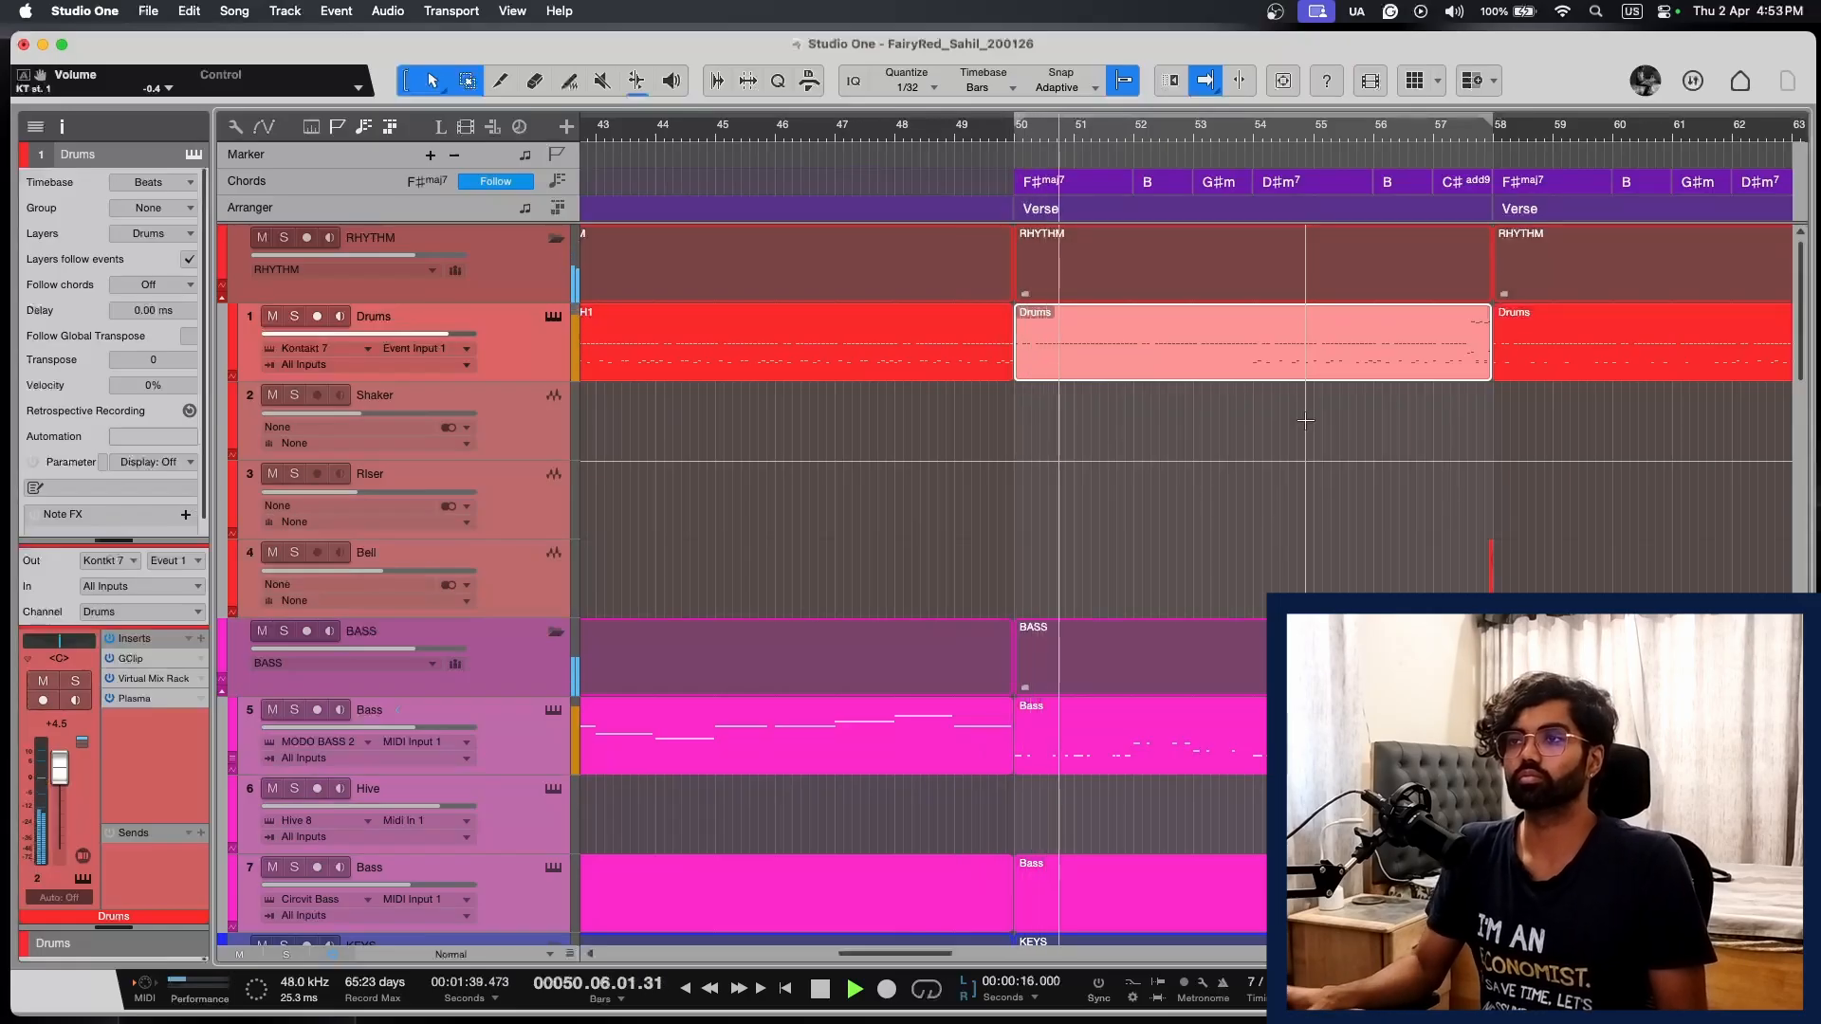
key(w)
scroll(1296, 459, right, 1)
key(e)
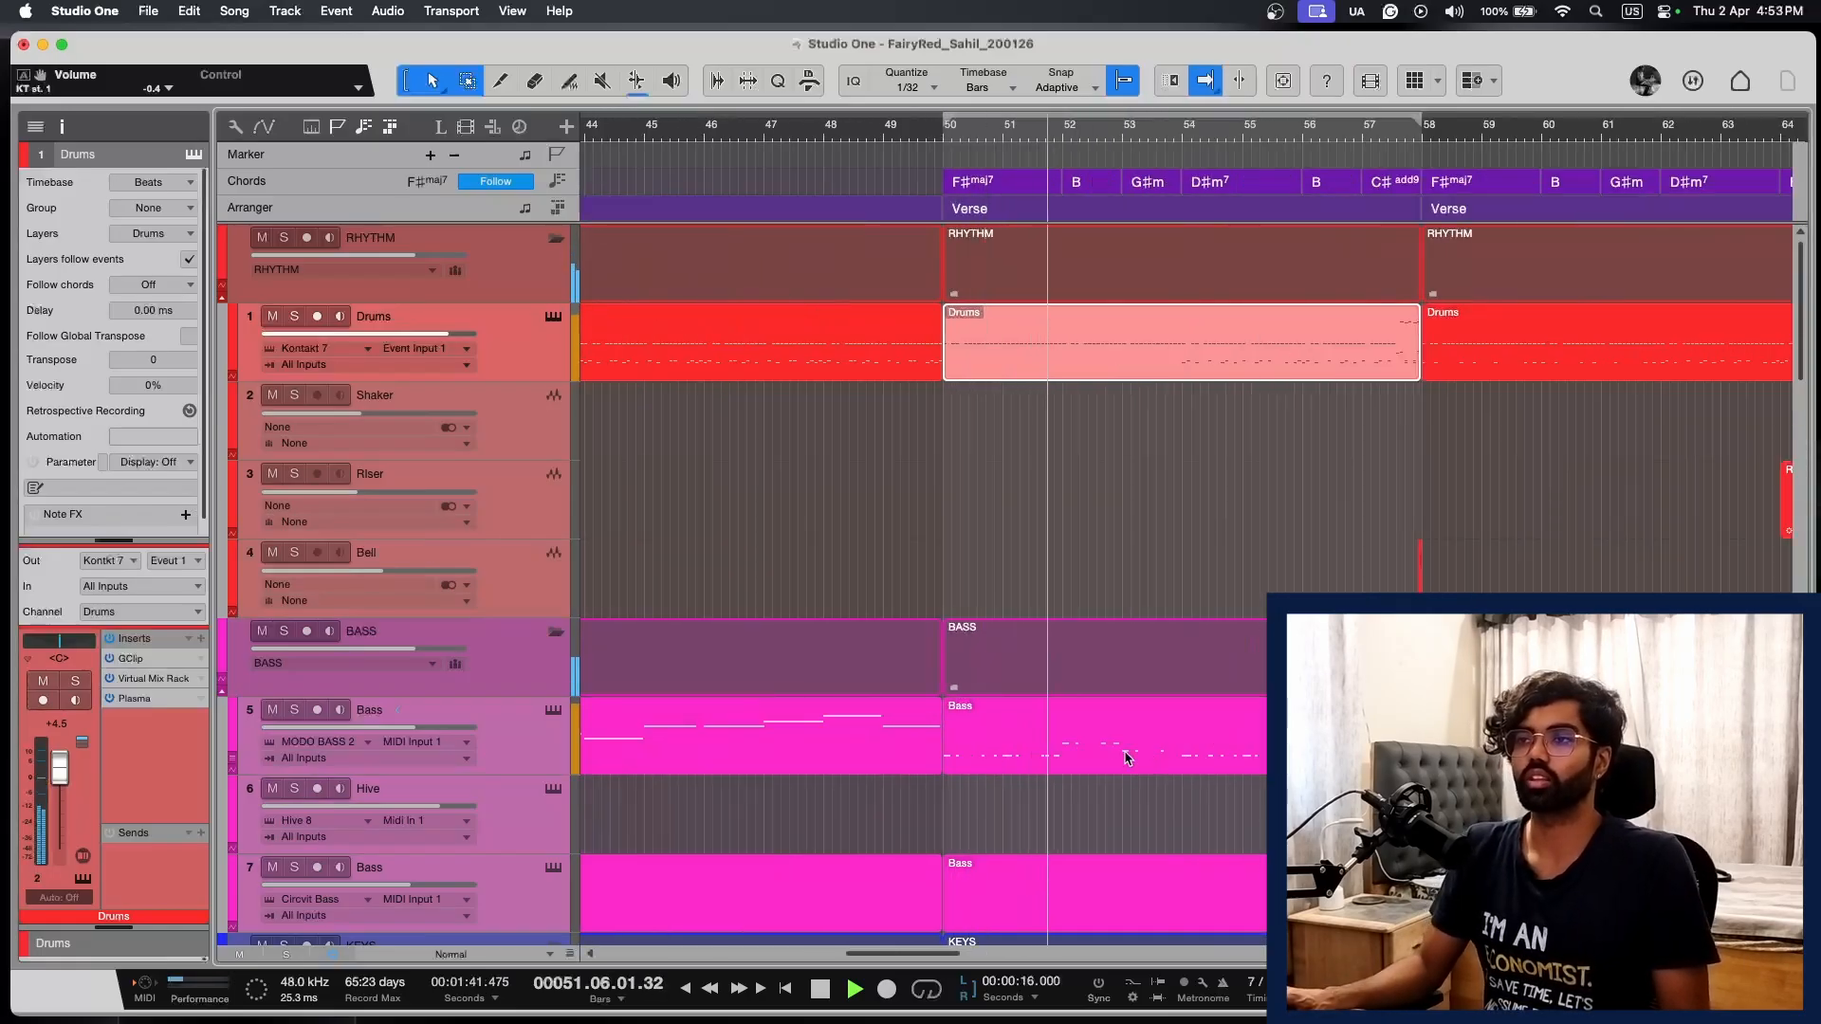
Step: Delete the MODO BASS 2 event starting at bar 50 in the verse and stop playback
scroll(1125, 755, down, 3)
click(1167, 468)
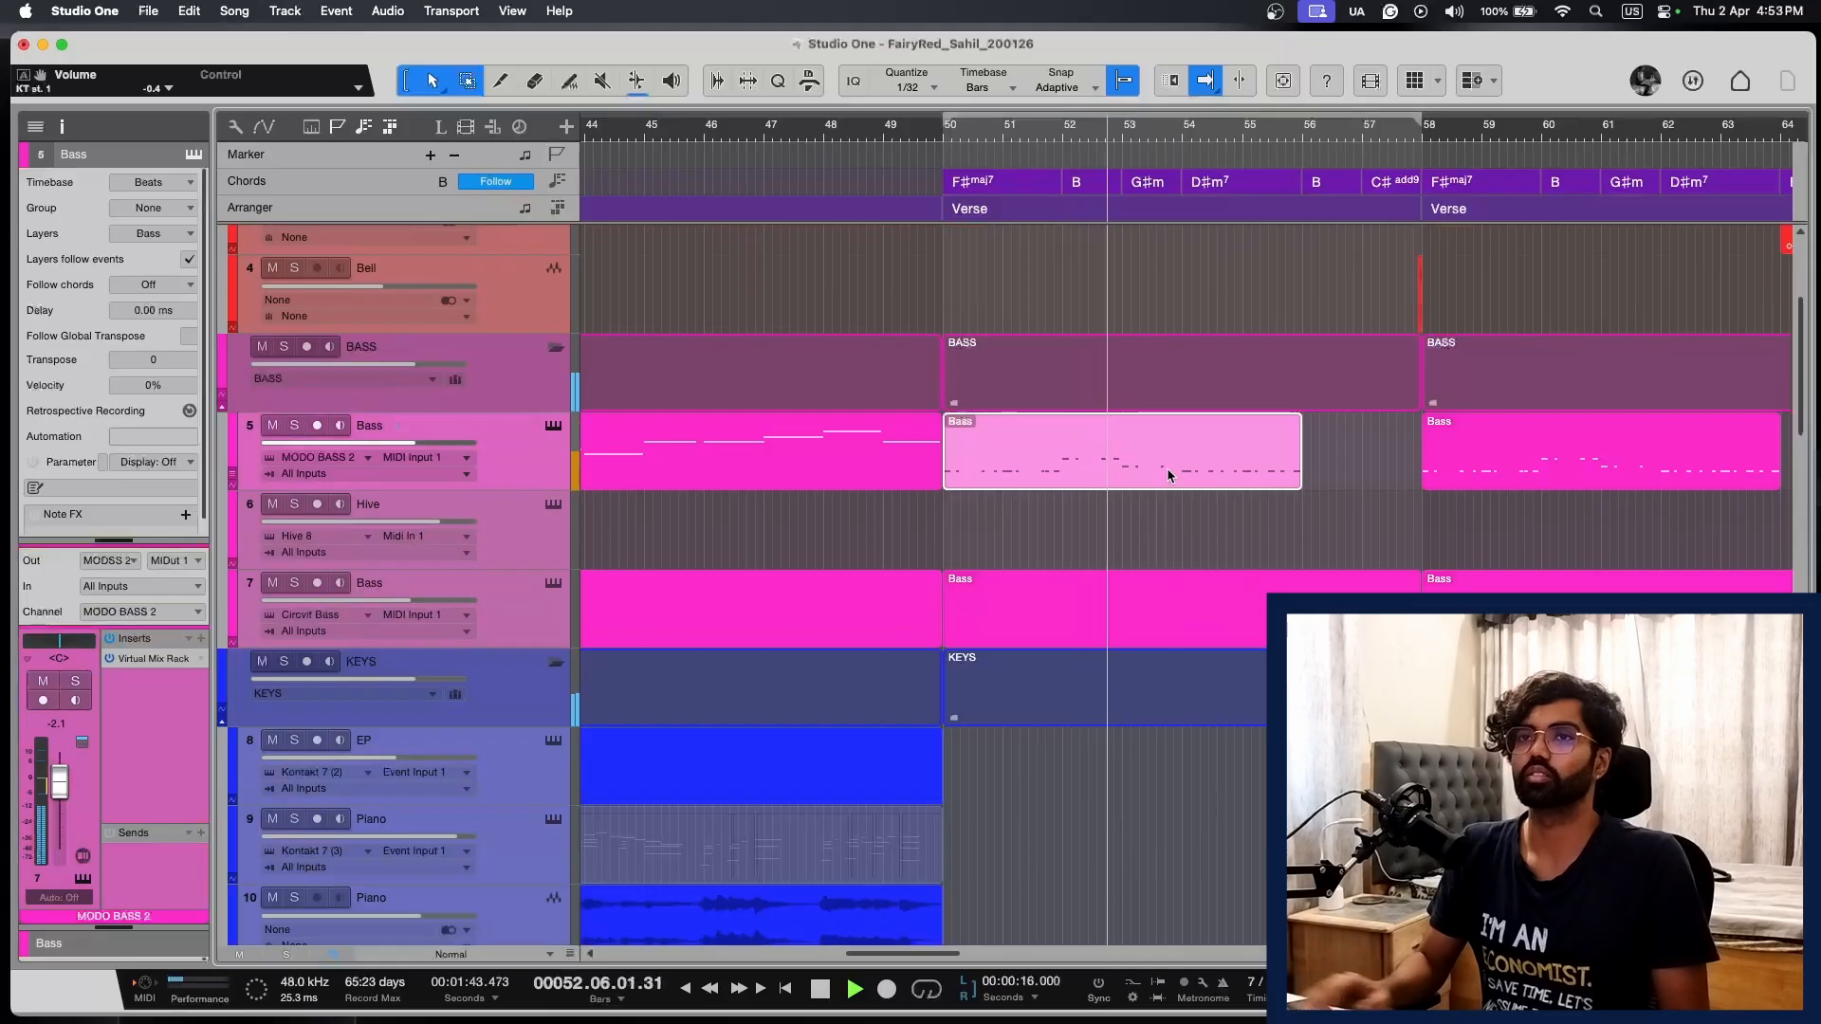
key(Delete)
key(space)
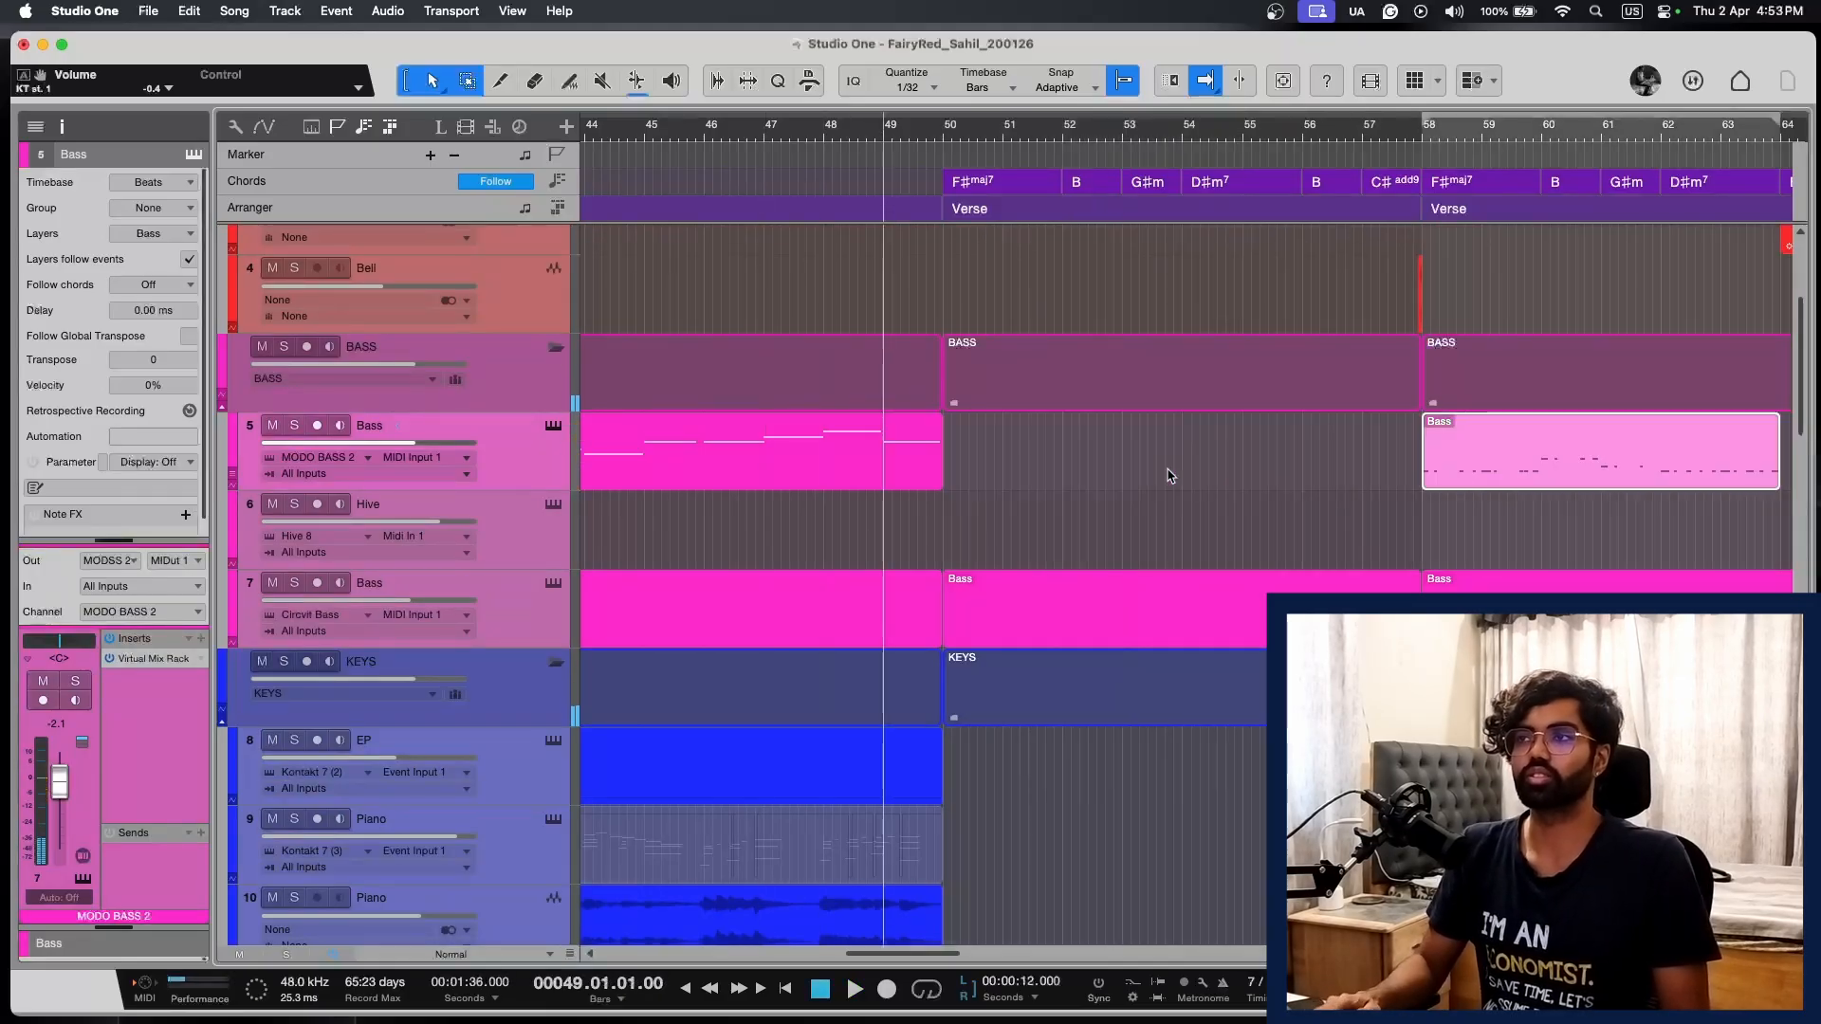
Step: Restore the deleted MODO BASS 2 event at bar 50 in the verse
key(e)
key(w)
key(w)
key(w)
scroll(1170, 476, left, 5)
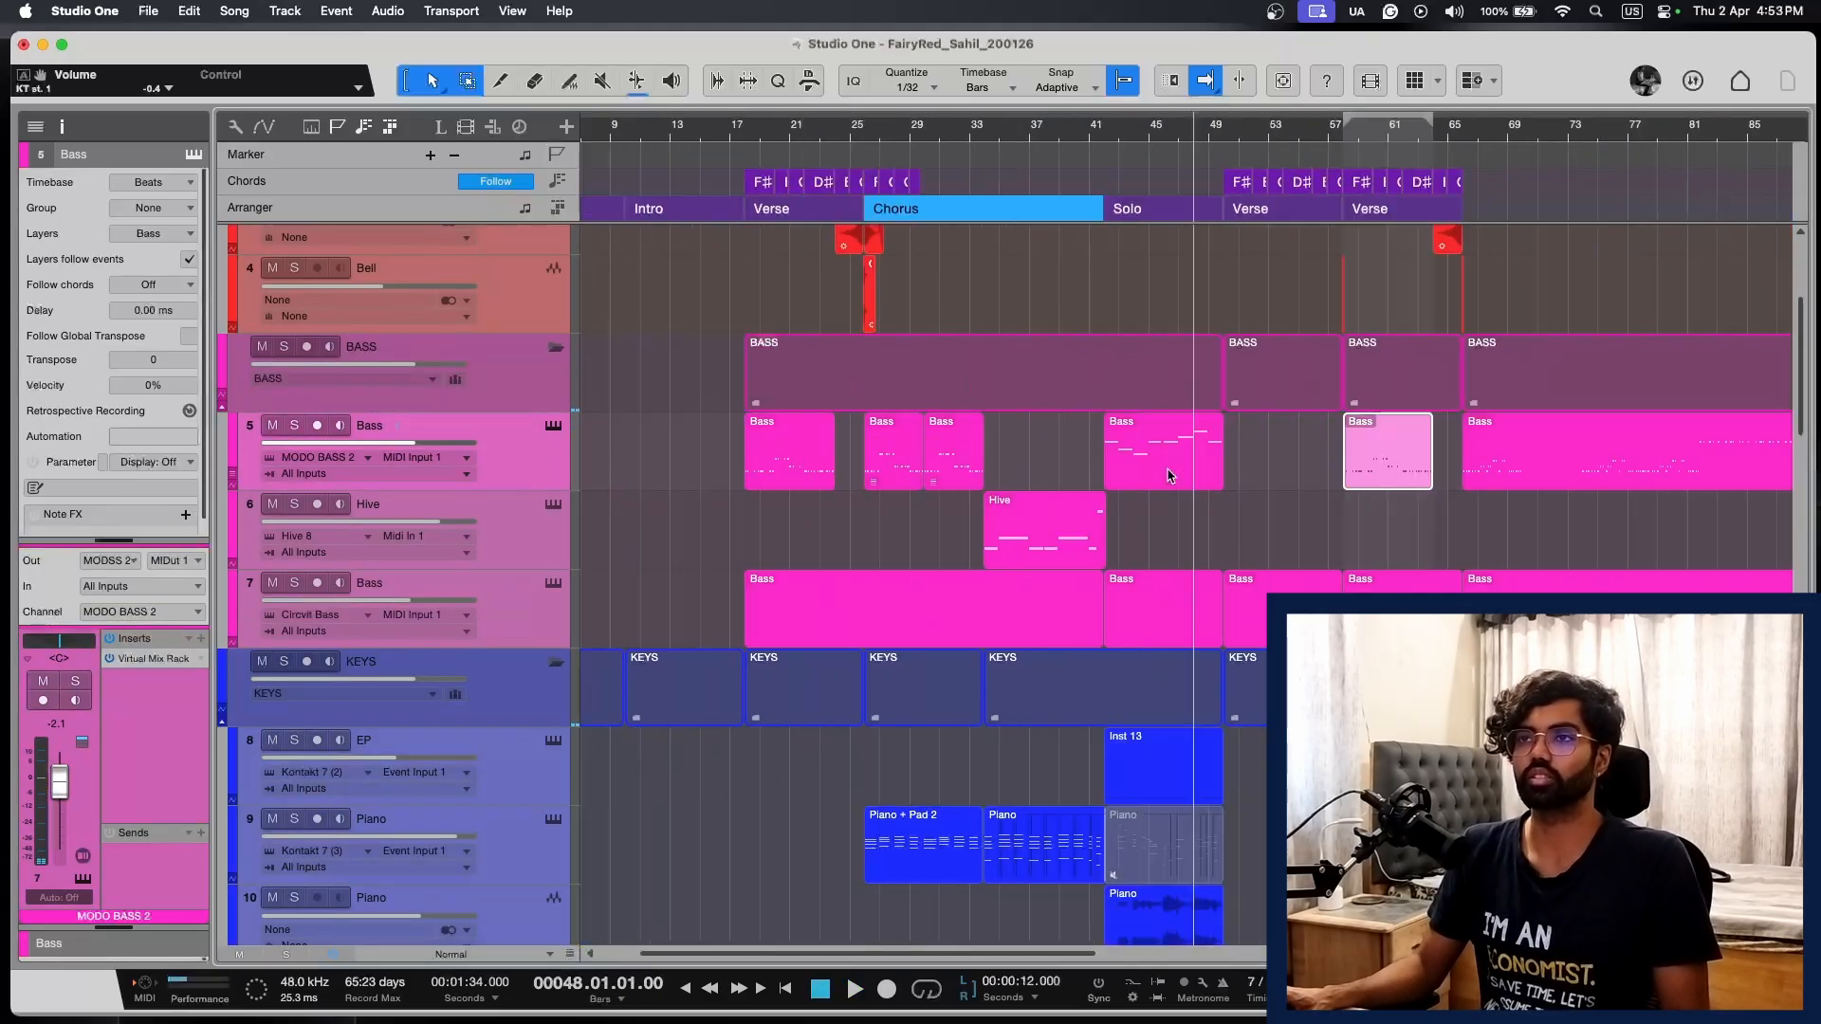
key(e)
key(e)
key(e)
key(w)
key(w)
key(w)
key(super+z)
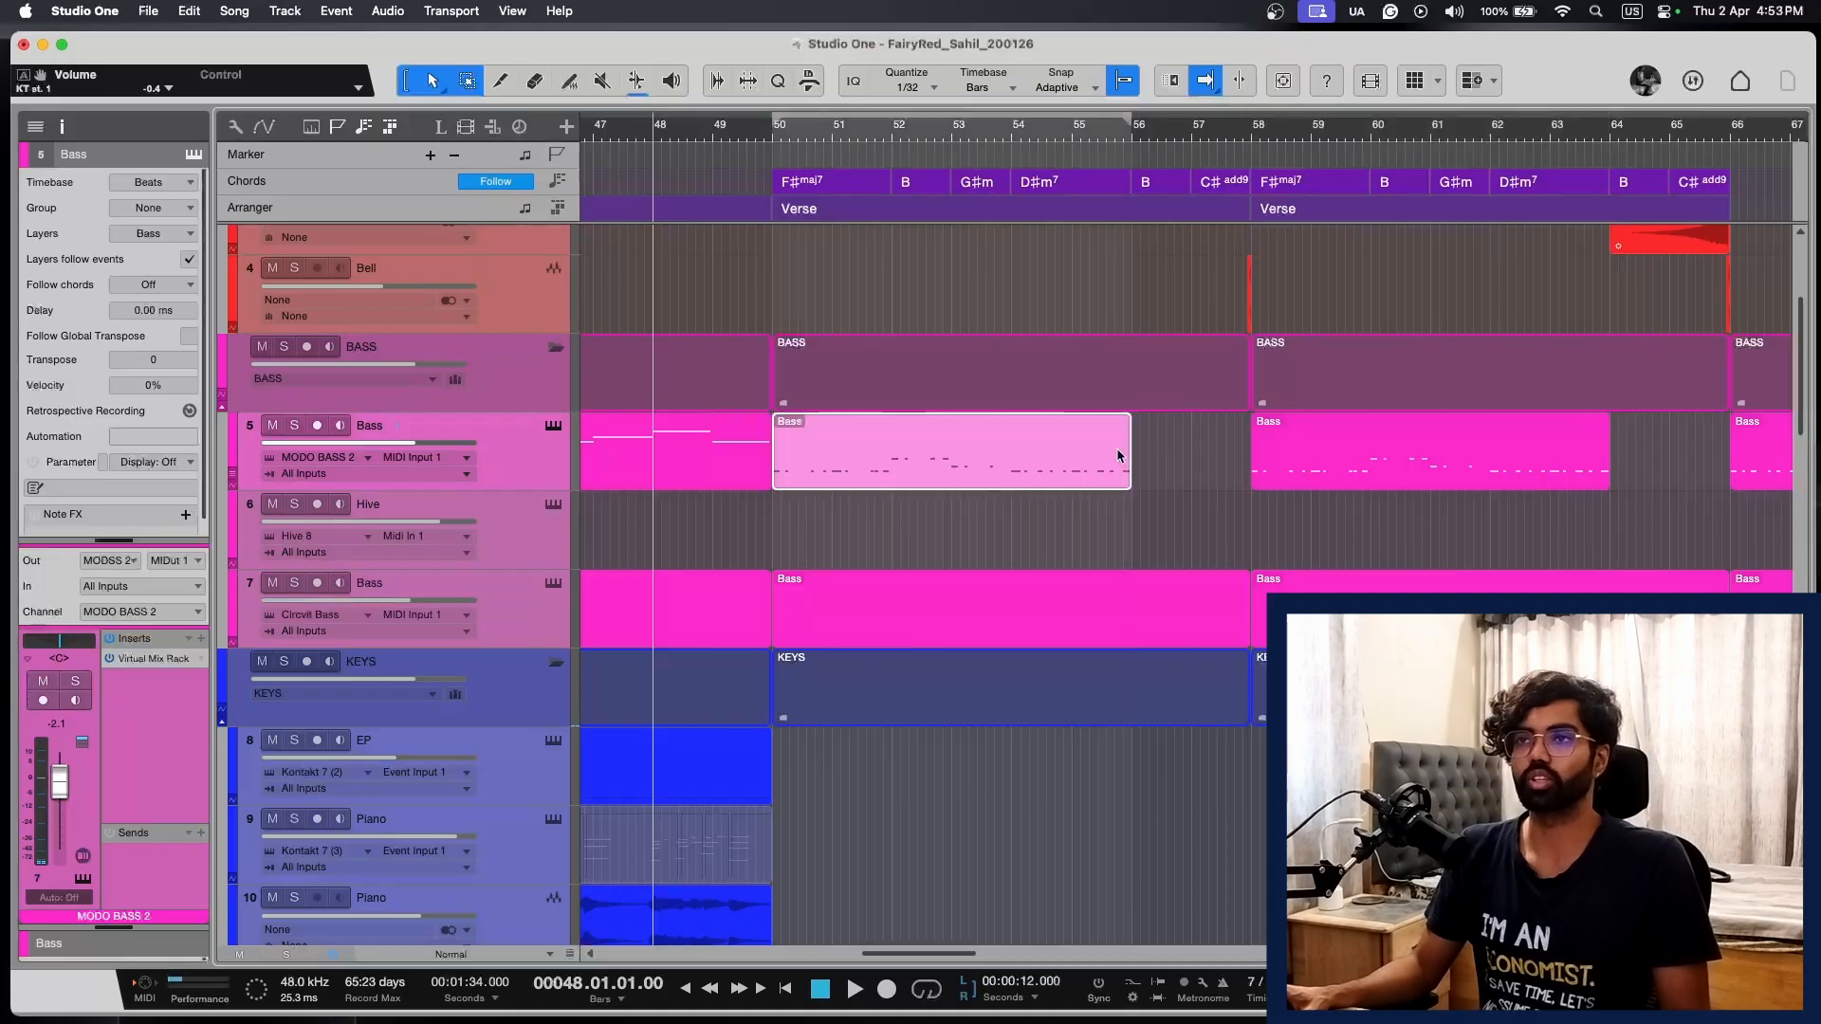
Step: Try to lengthen the short notes of the MODO BASS 2 event at bar 50 into continuous sustained notes
double_click(1030, 471)
drag(862, 764, 615, 827)
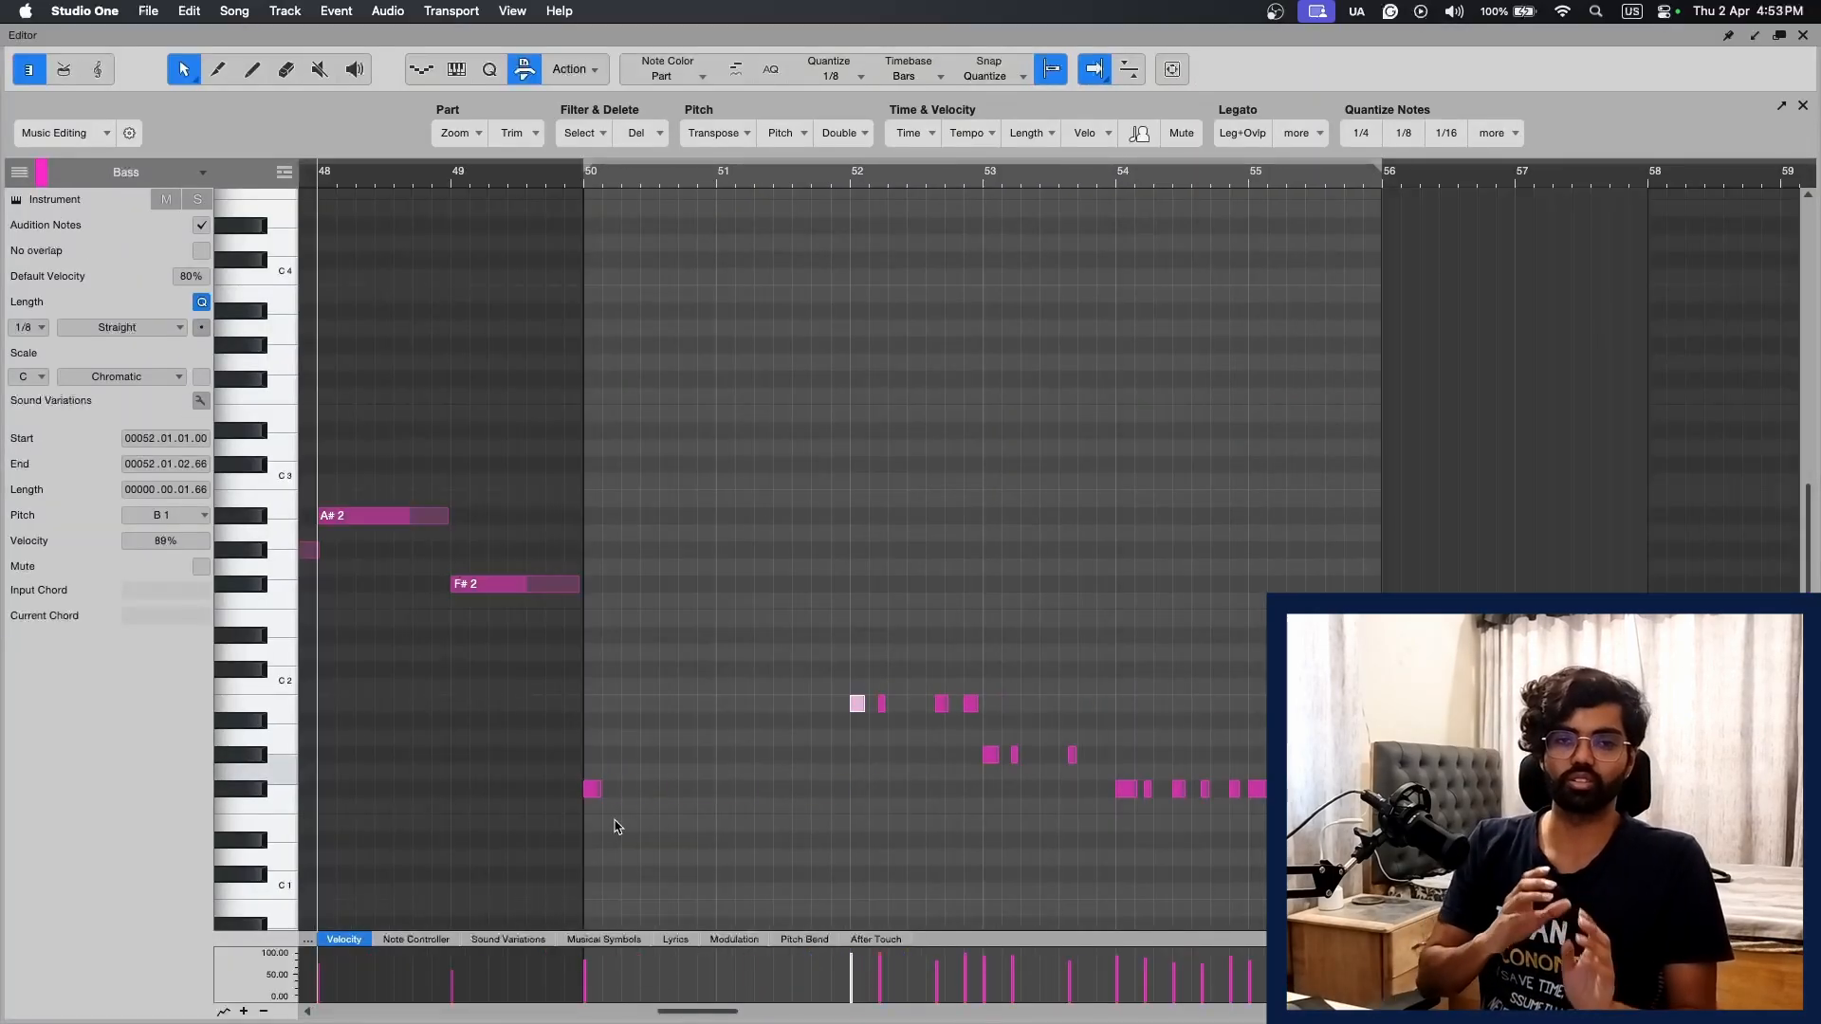
key(F2)
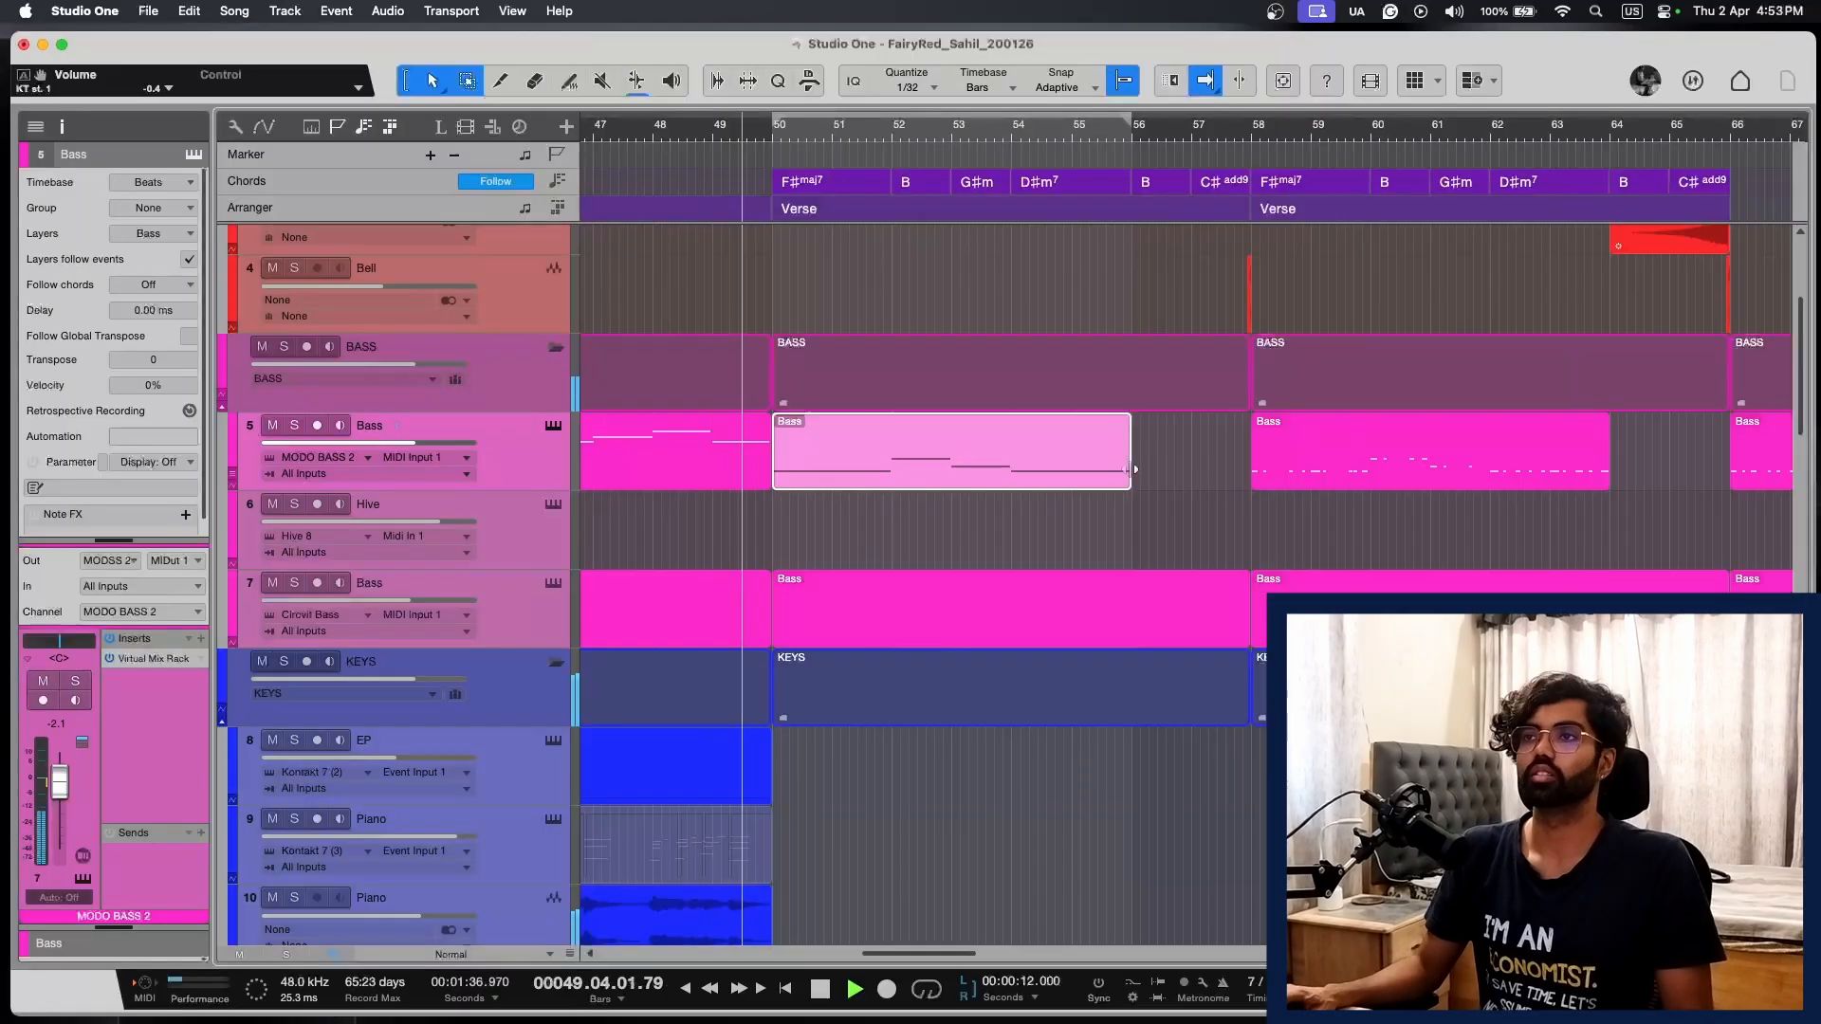
Step: Try extending the MODO BASS 2 event from bar 56 to bar 58, and delete the event after listening
drag(1131, 455, 1251, 467)
key(space)
key(Delete)
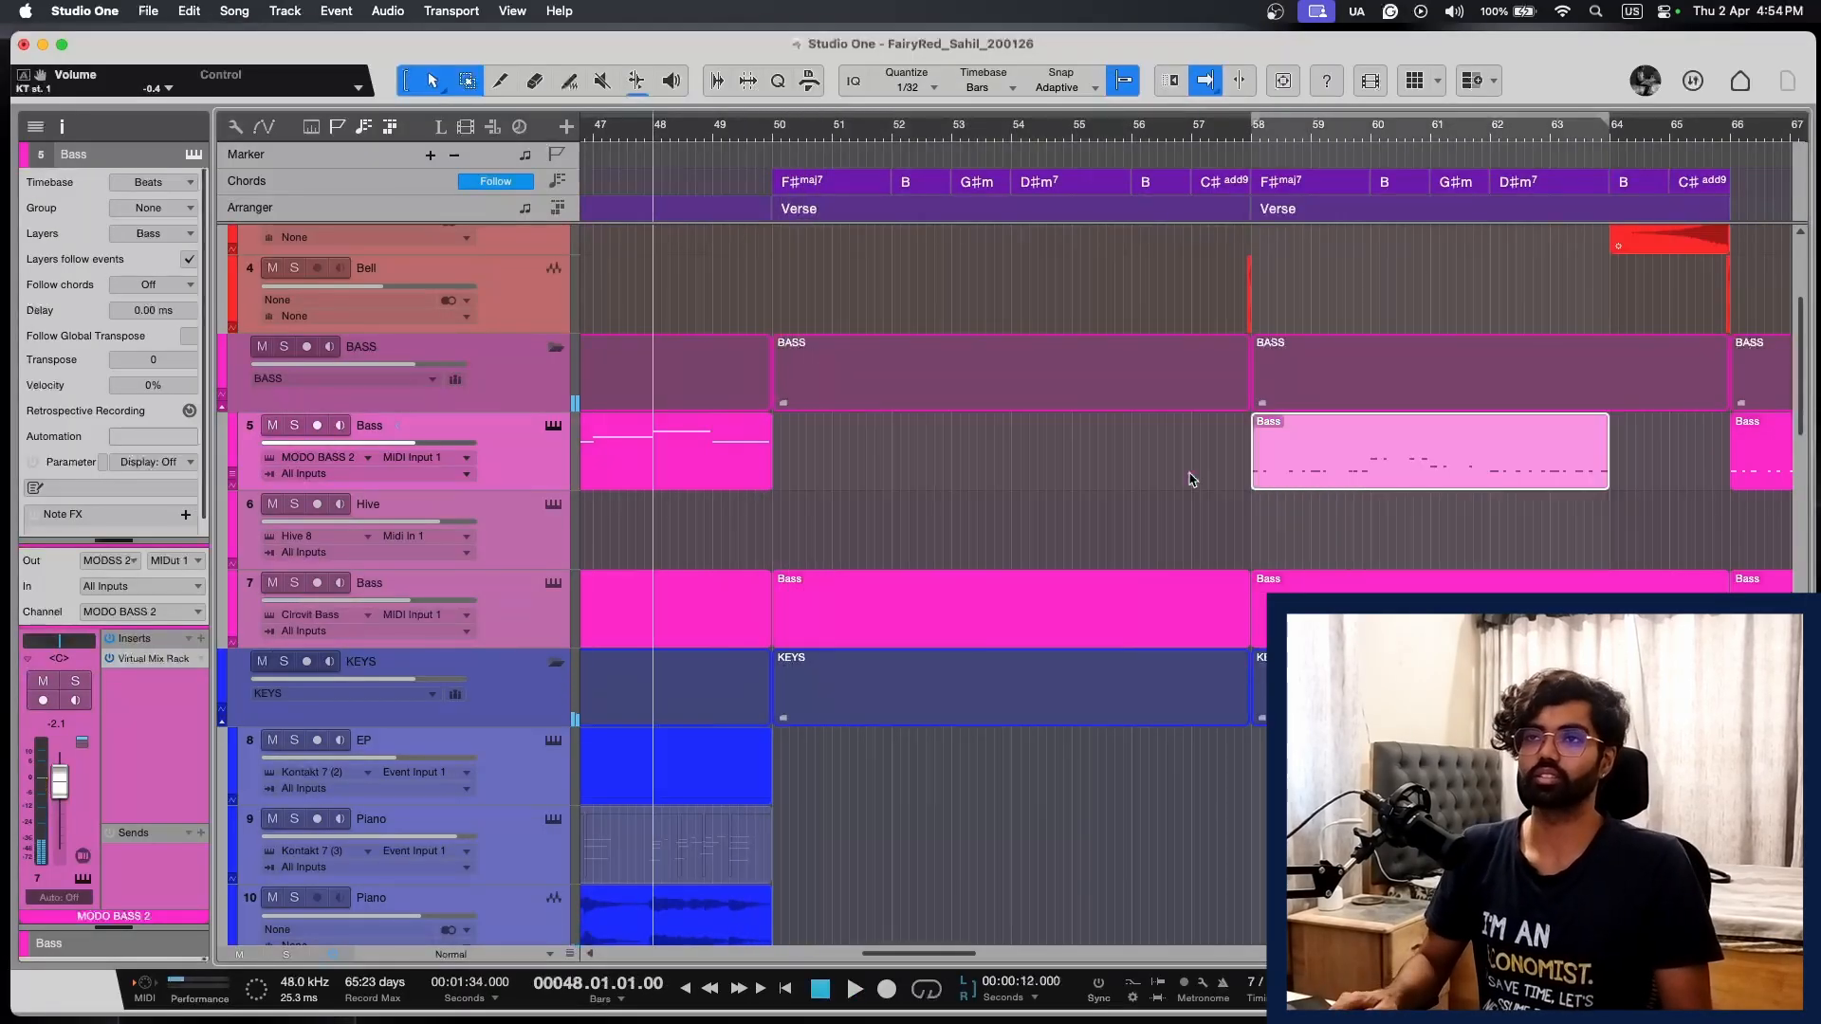
Step: Play from bar 48 into the verse at bar 50 and examine the bass, keys and guitar tracks
key(space)
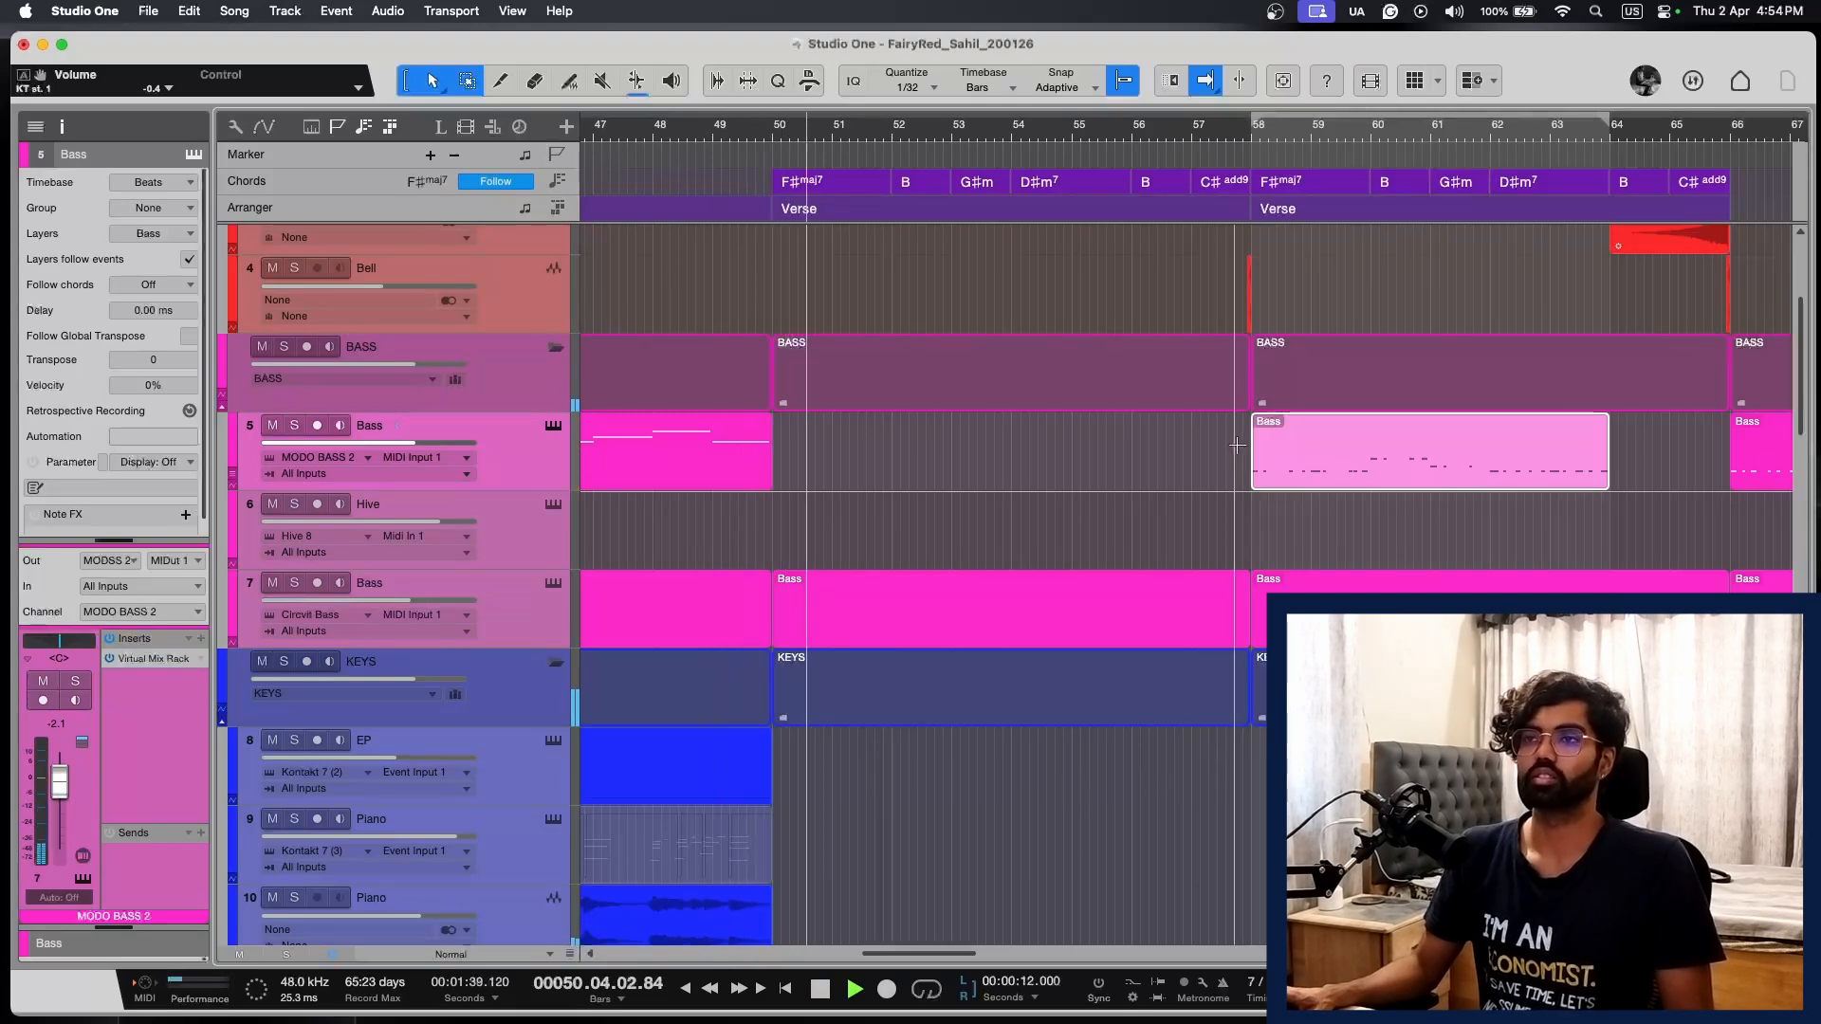
key(shift+w)
key(shift+w)
key(shift+w)
scroll(1231, 457, left, 3)
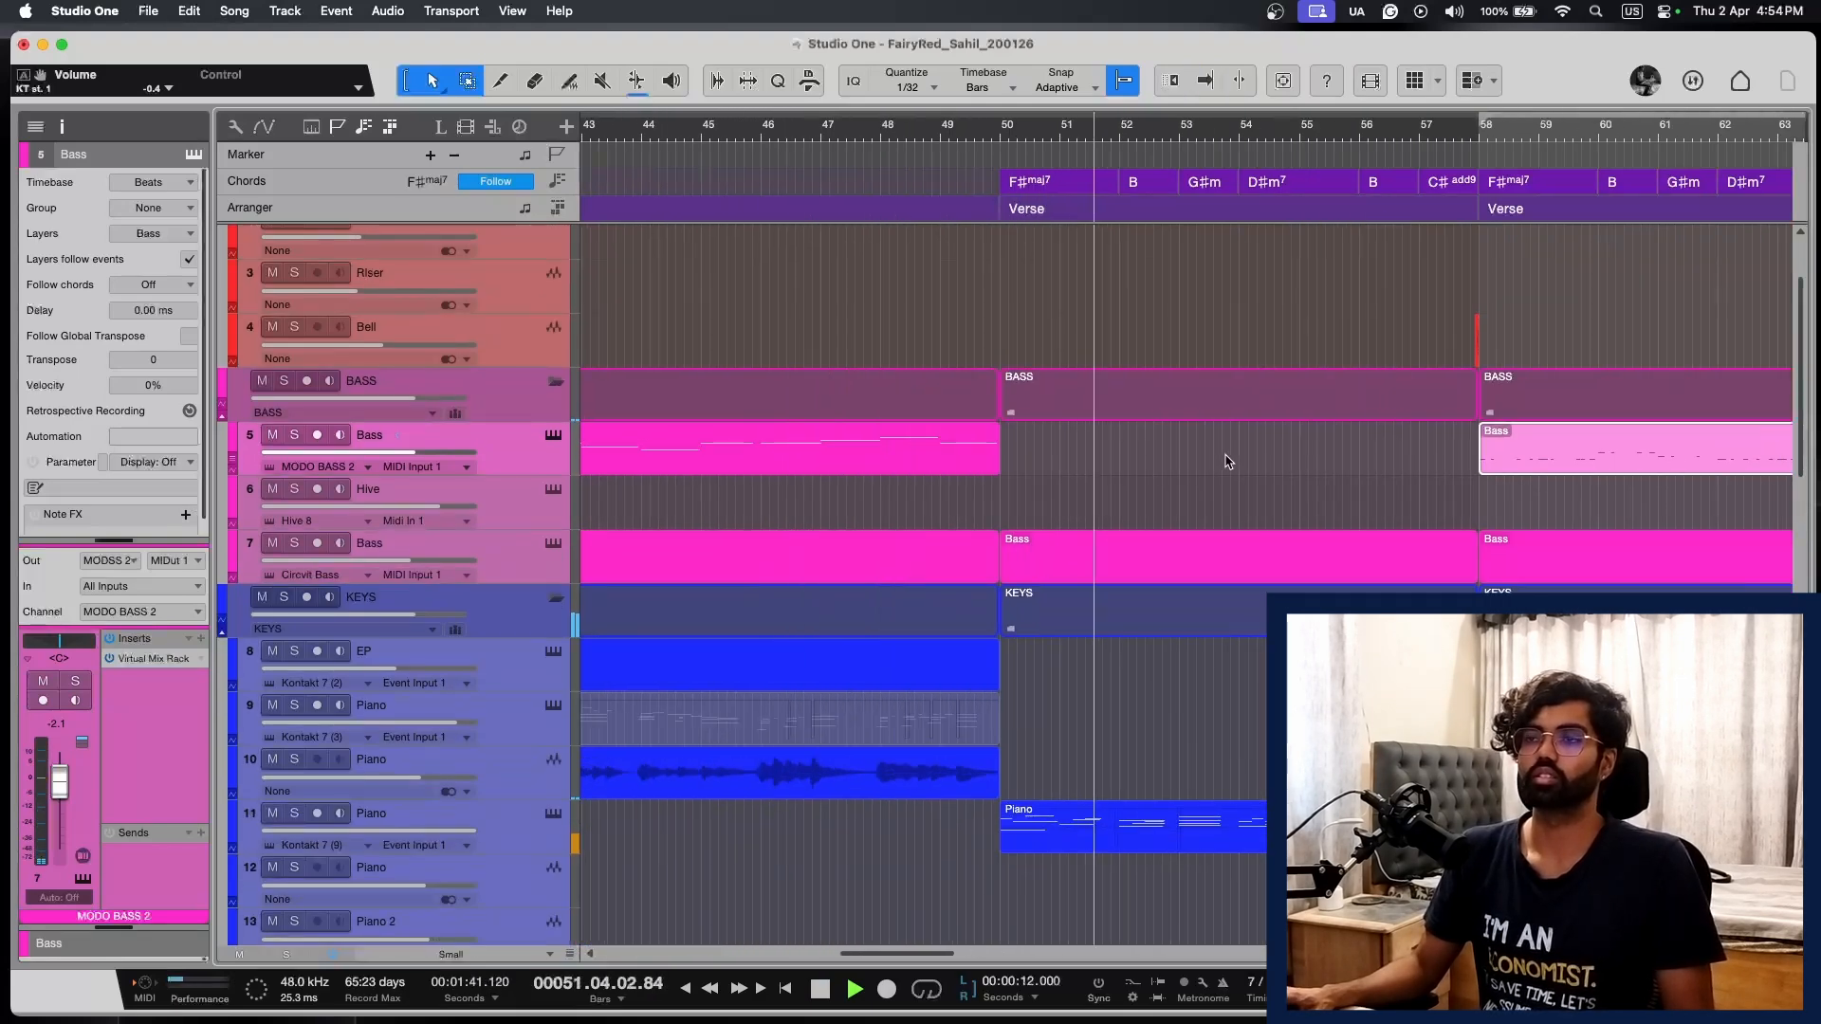
key(w)
right_click(1265, 528)
click(1217, 496)
scroll(1364, 512, right, 1)
key(shift+e)
scroll(1360, 514, down, 8)
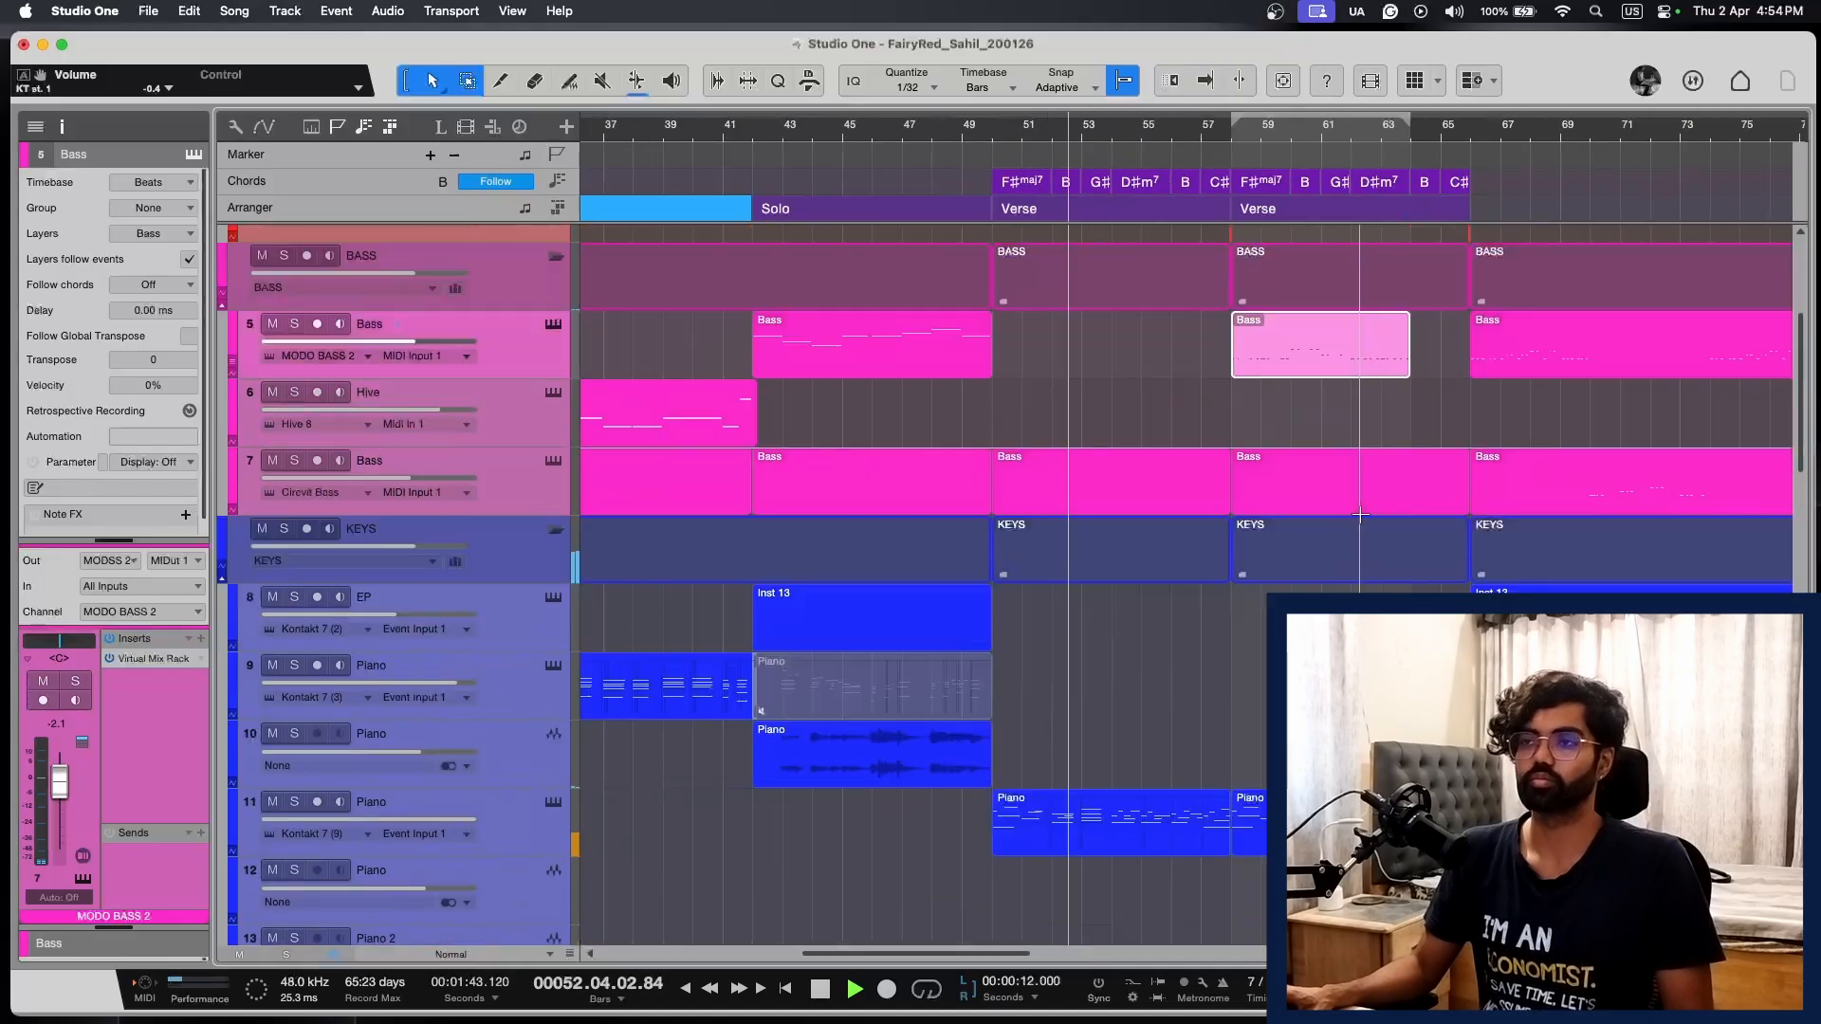
scroll(1359, 514, down, 3)
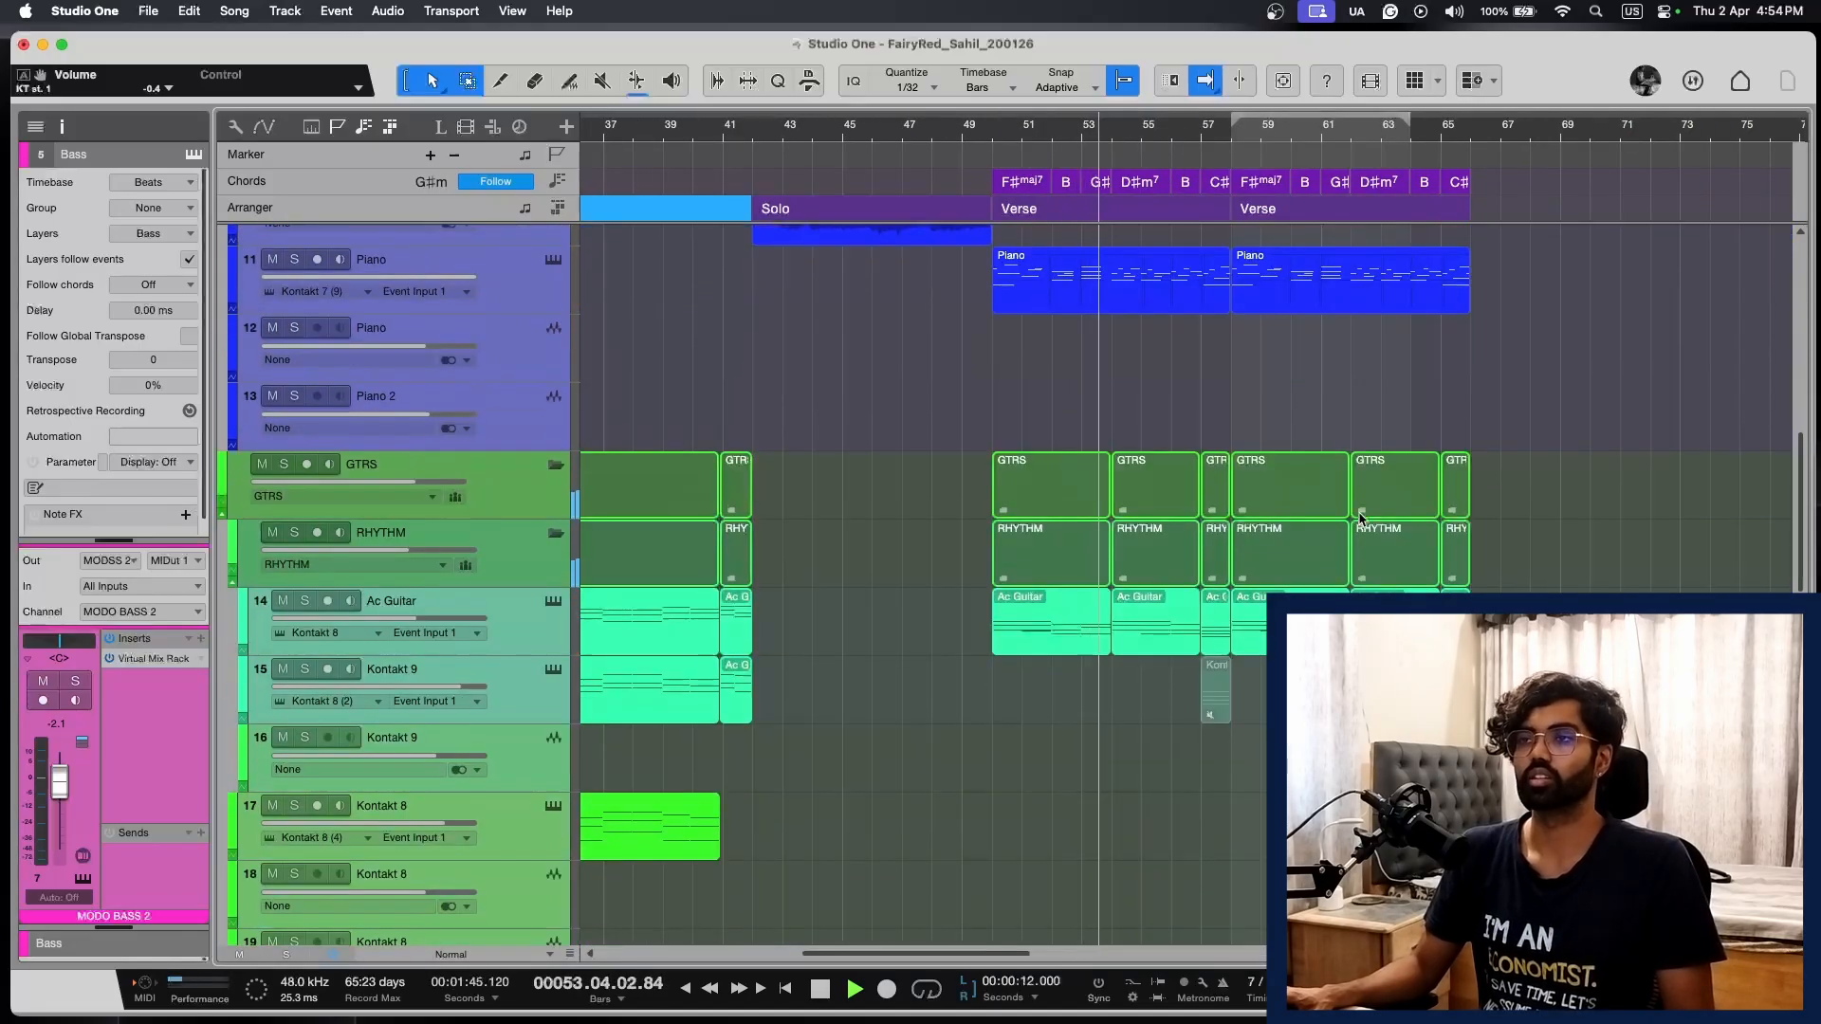
key(e)
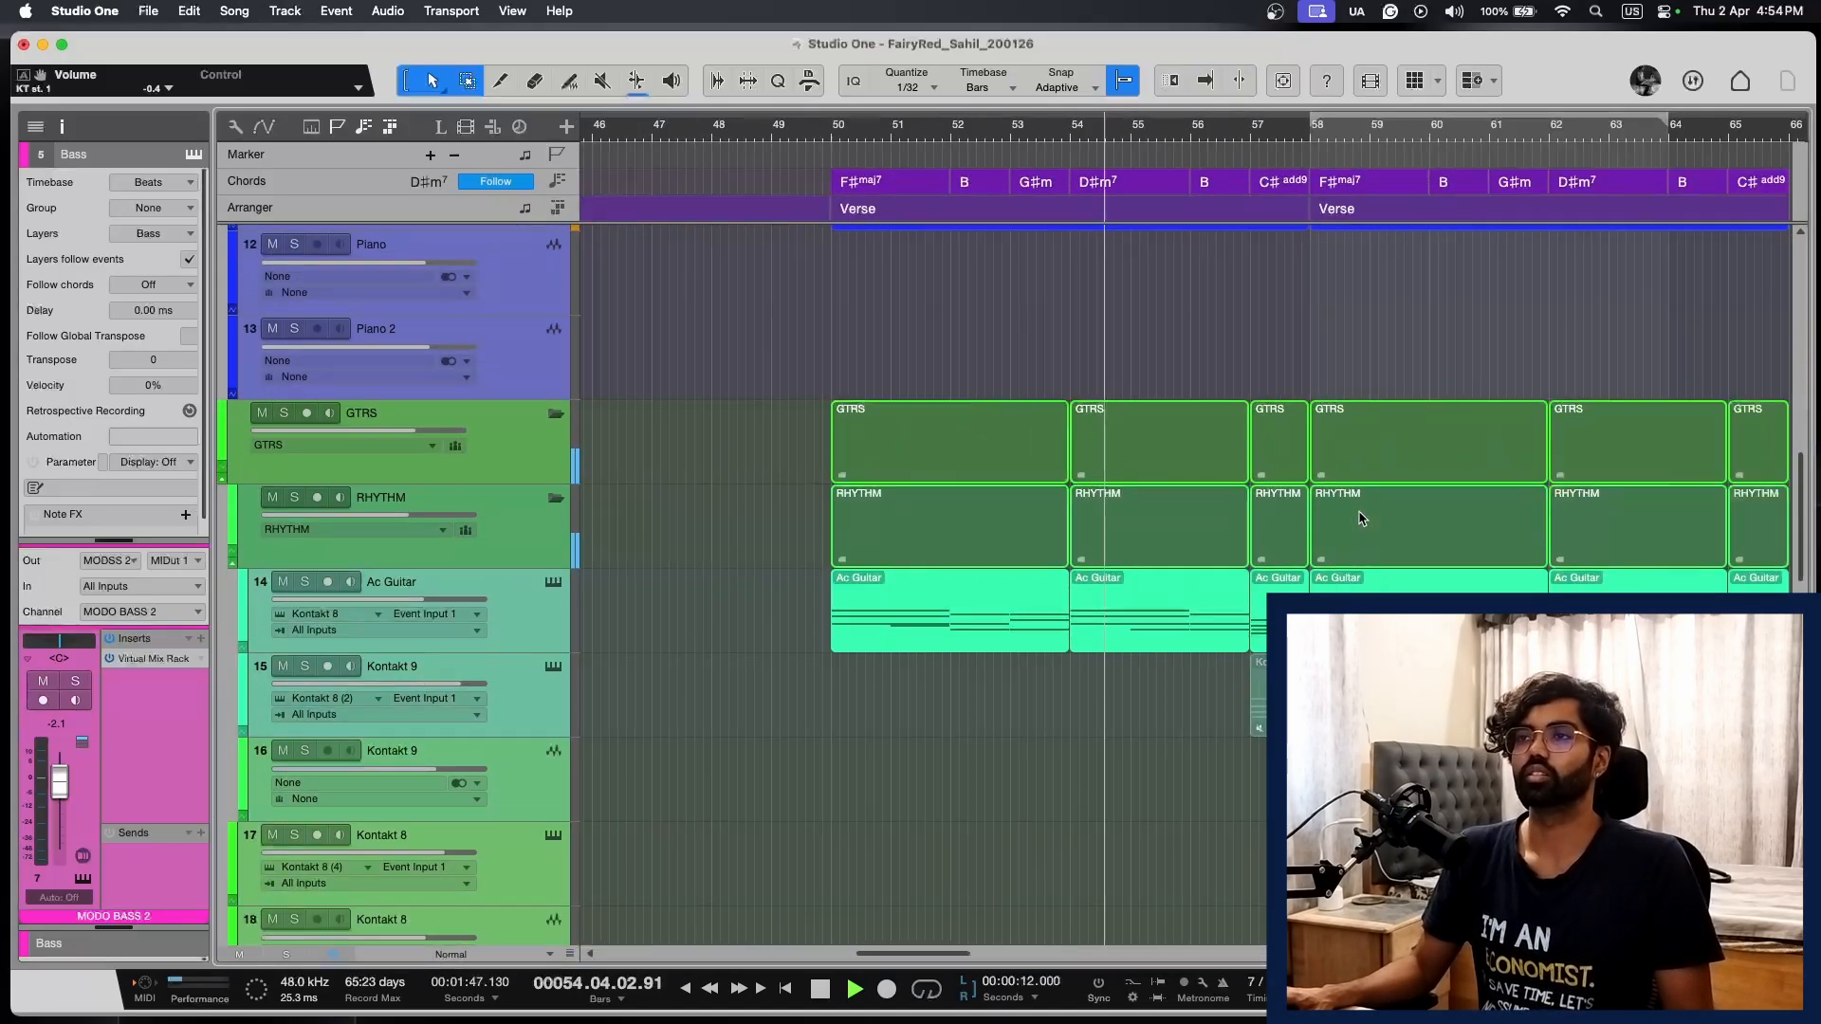
Step: Examine the rhythm, bass and synth tracks across both Verse sections after the Solo during playback
scroll(1360, 517, up, 10)
scroll(1360, 514, right, 2)
key(w)
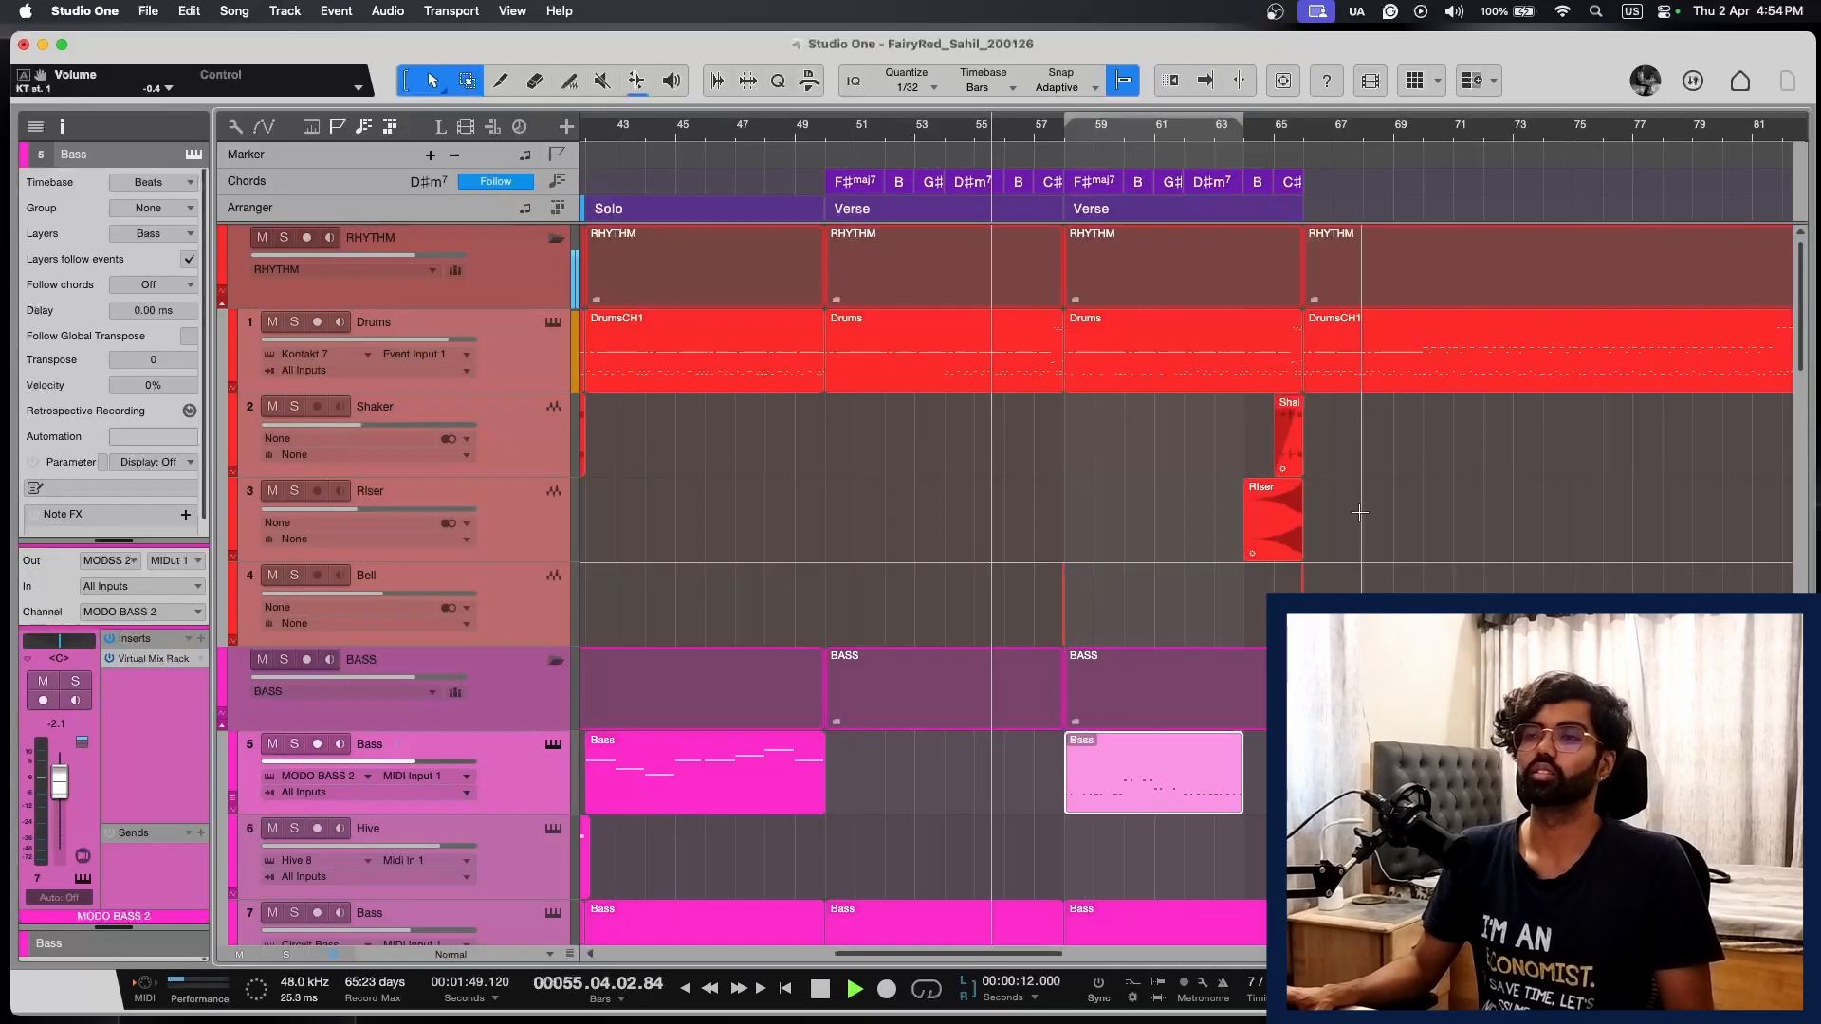
key(w)
key(e)
key(e)
key(shift+w)
key(w)
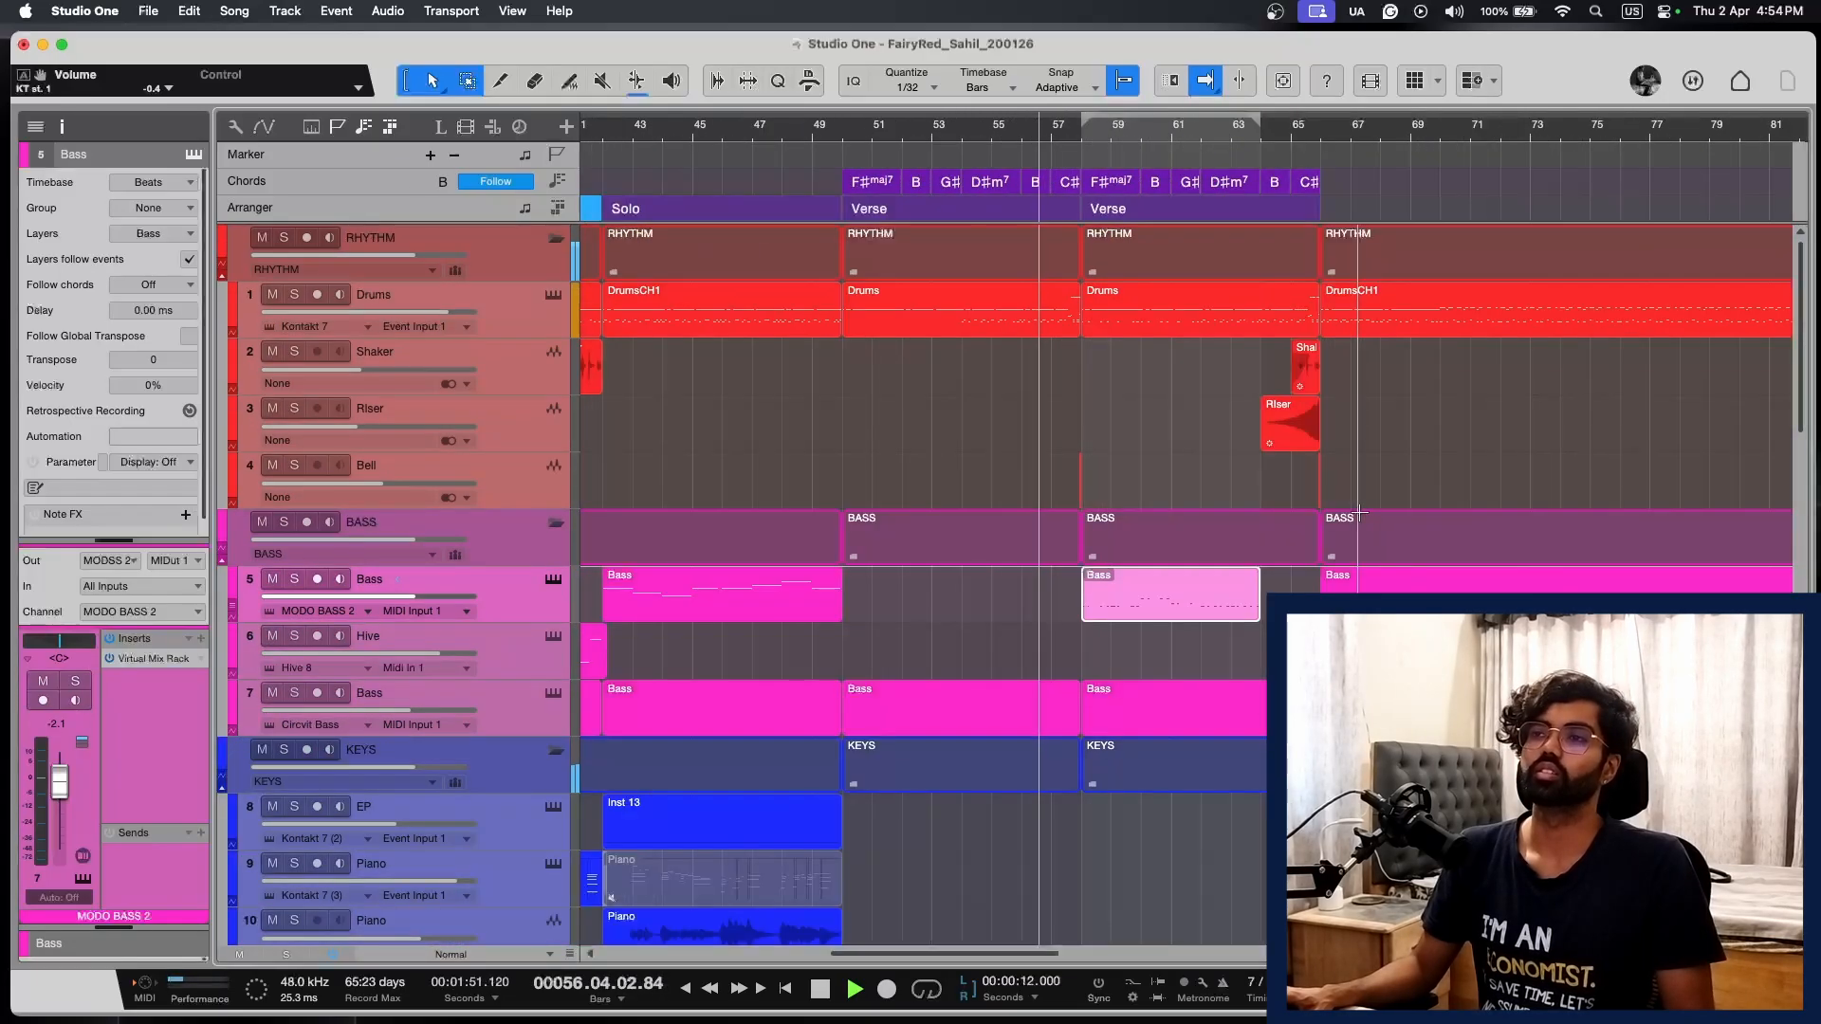
key(e)
scroll(1359, 513, down, 15)
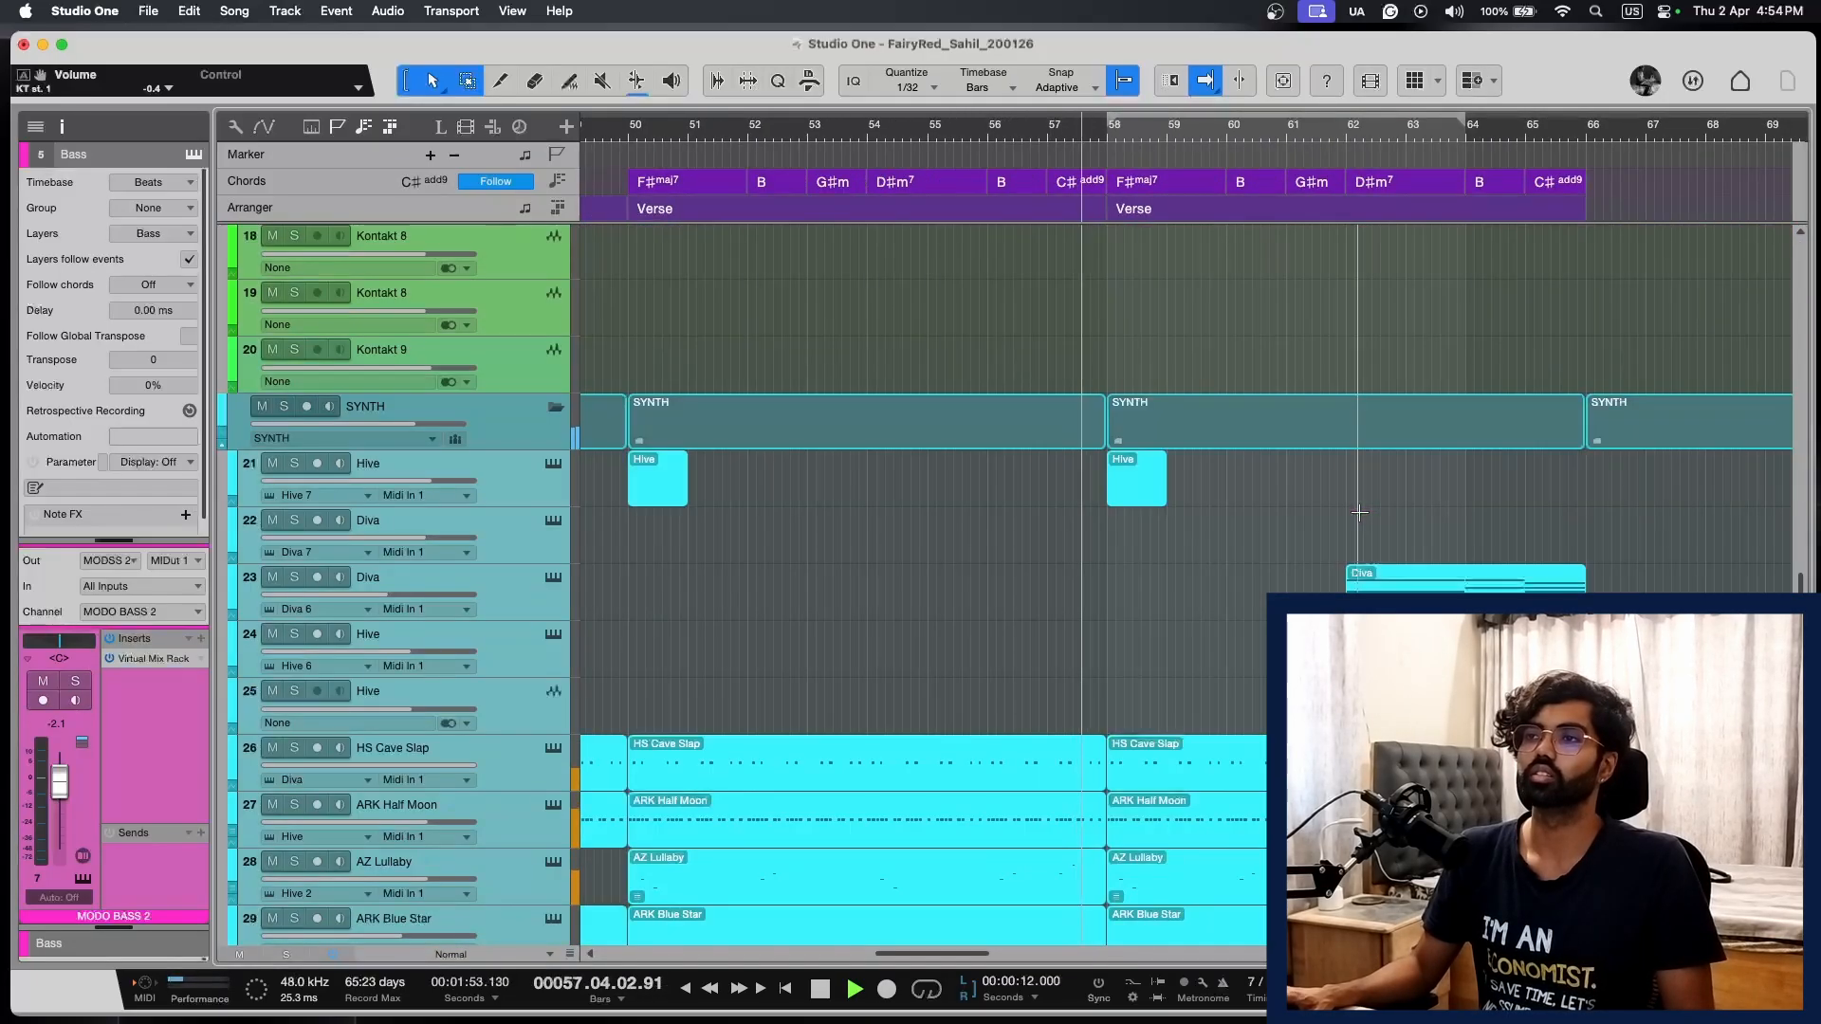
scroll(1360, 513, up, 15)
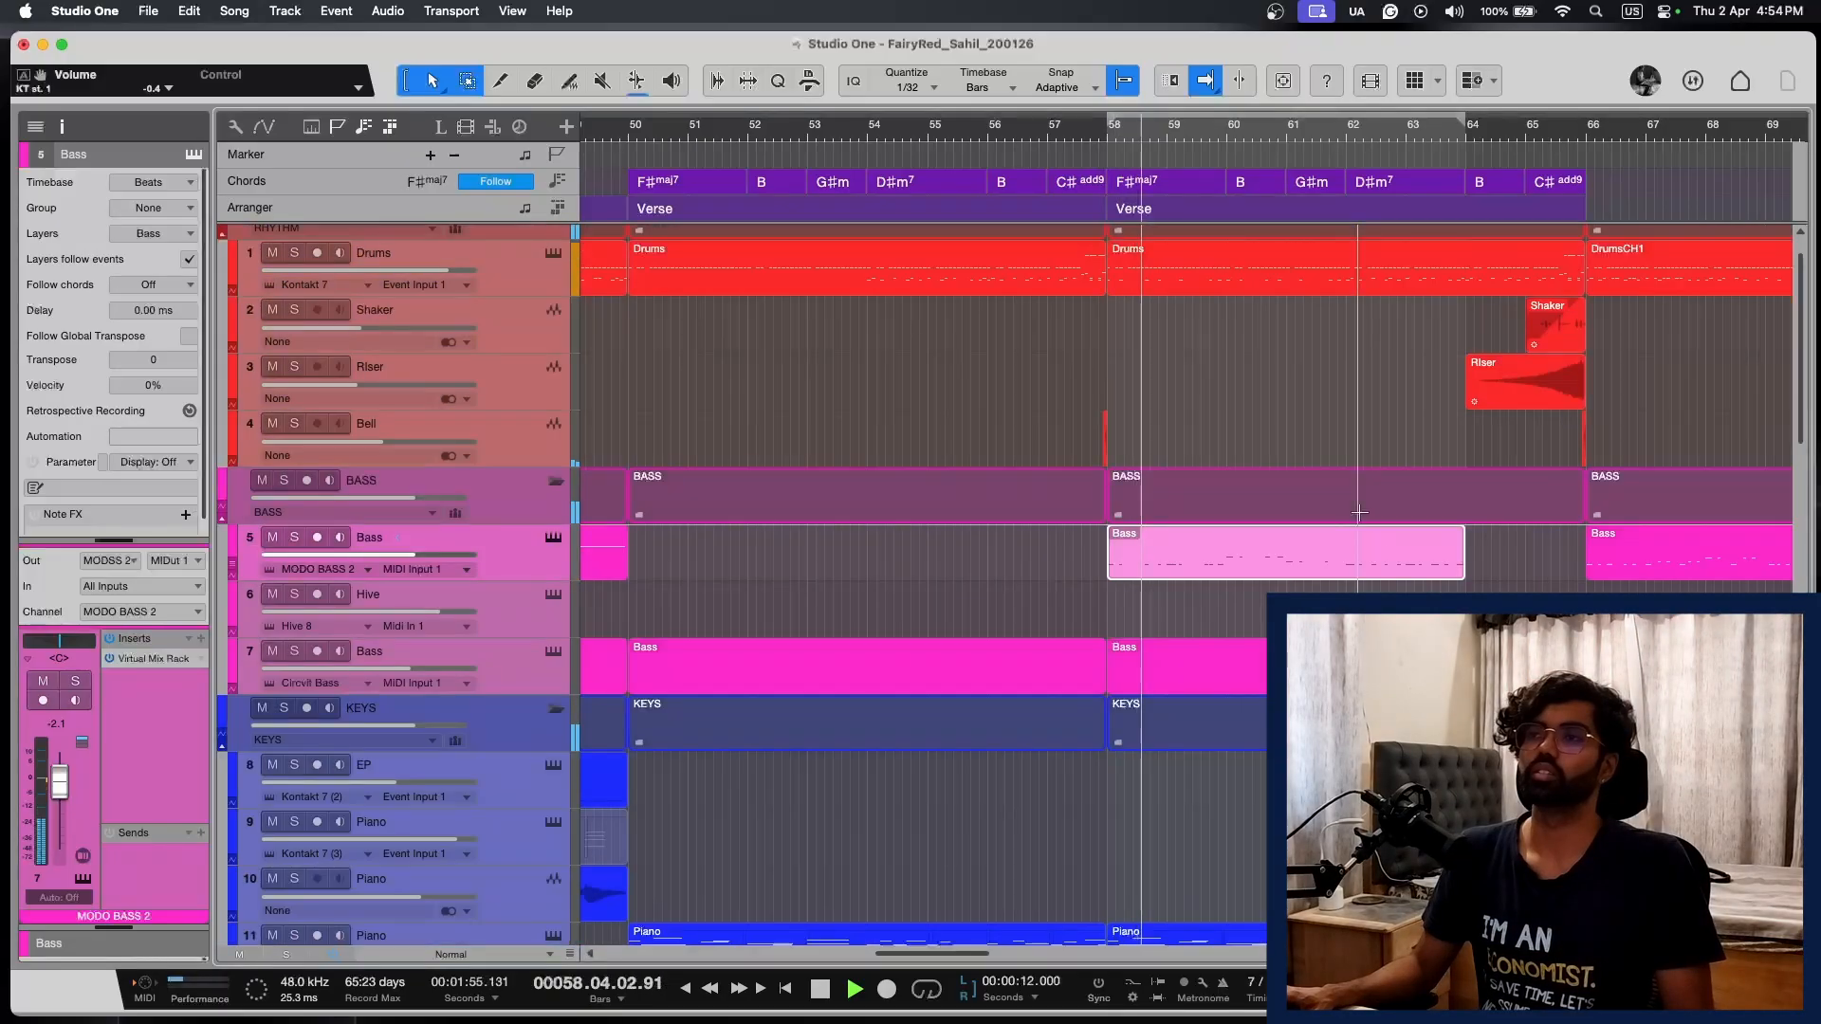
Step: Listen to the second verse at bar 58 and examine its tracks from Drums down to the strings
key(e)
key(w)
key(e)
key(e)
key(shift+e)
key(w)
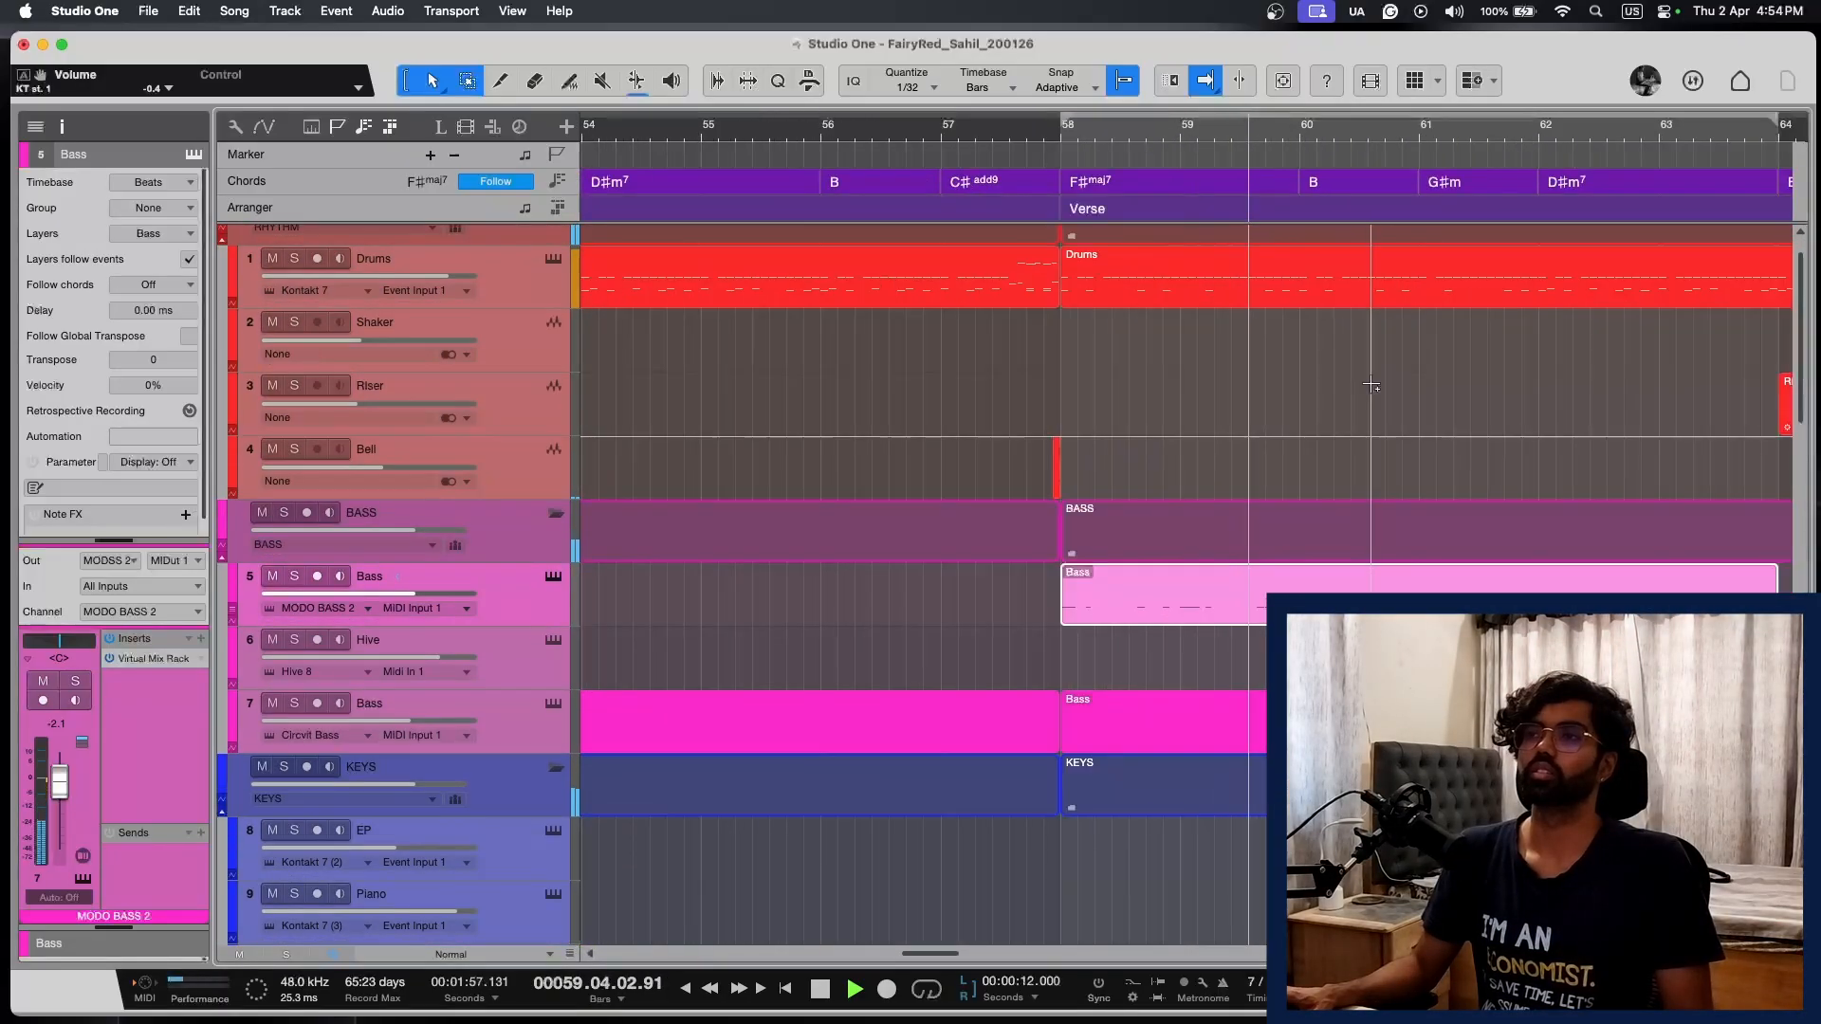
key(w)
scroll(1368, 495, down, 20)
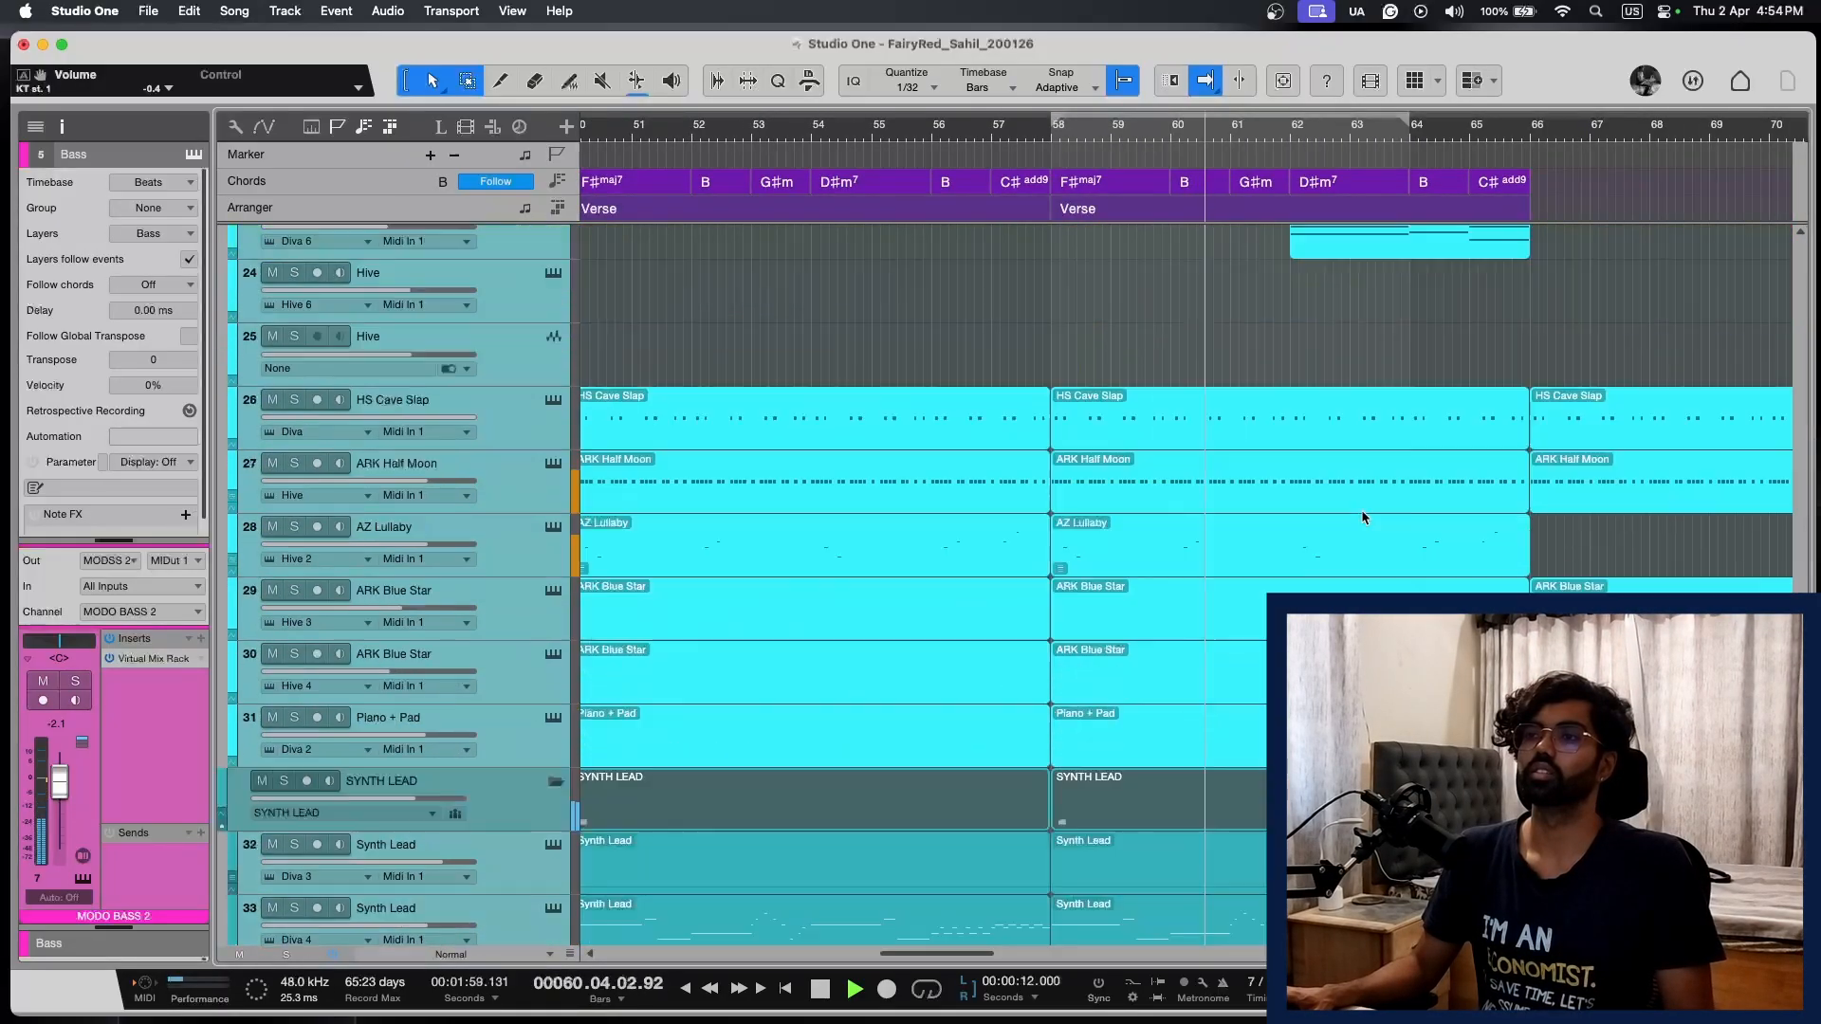
scroll(1362, 517, down, 2)
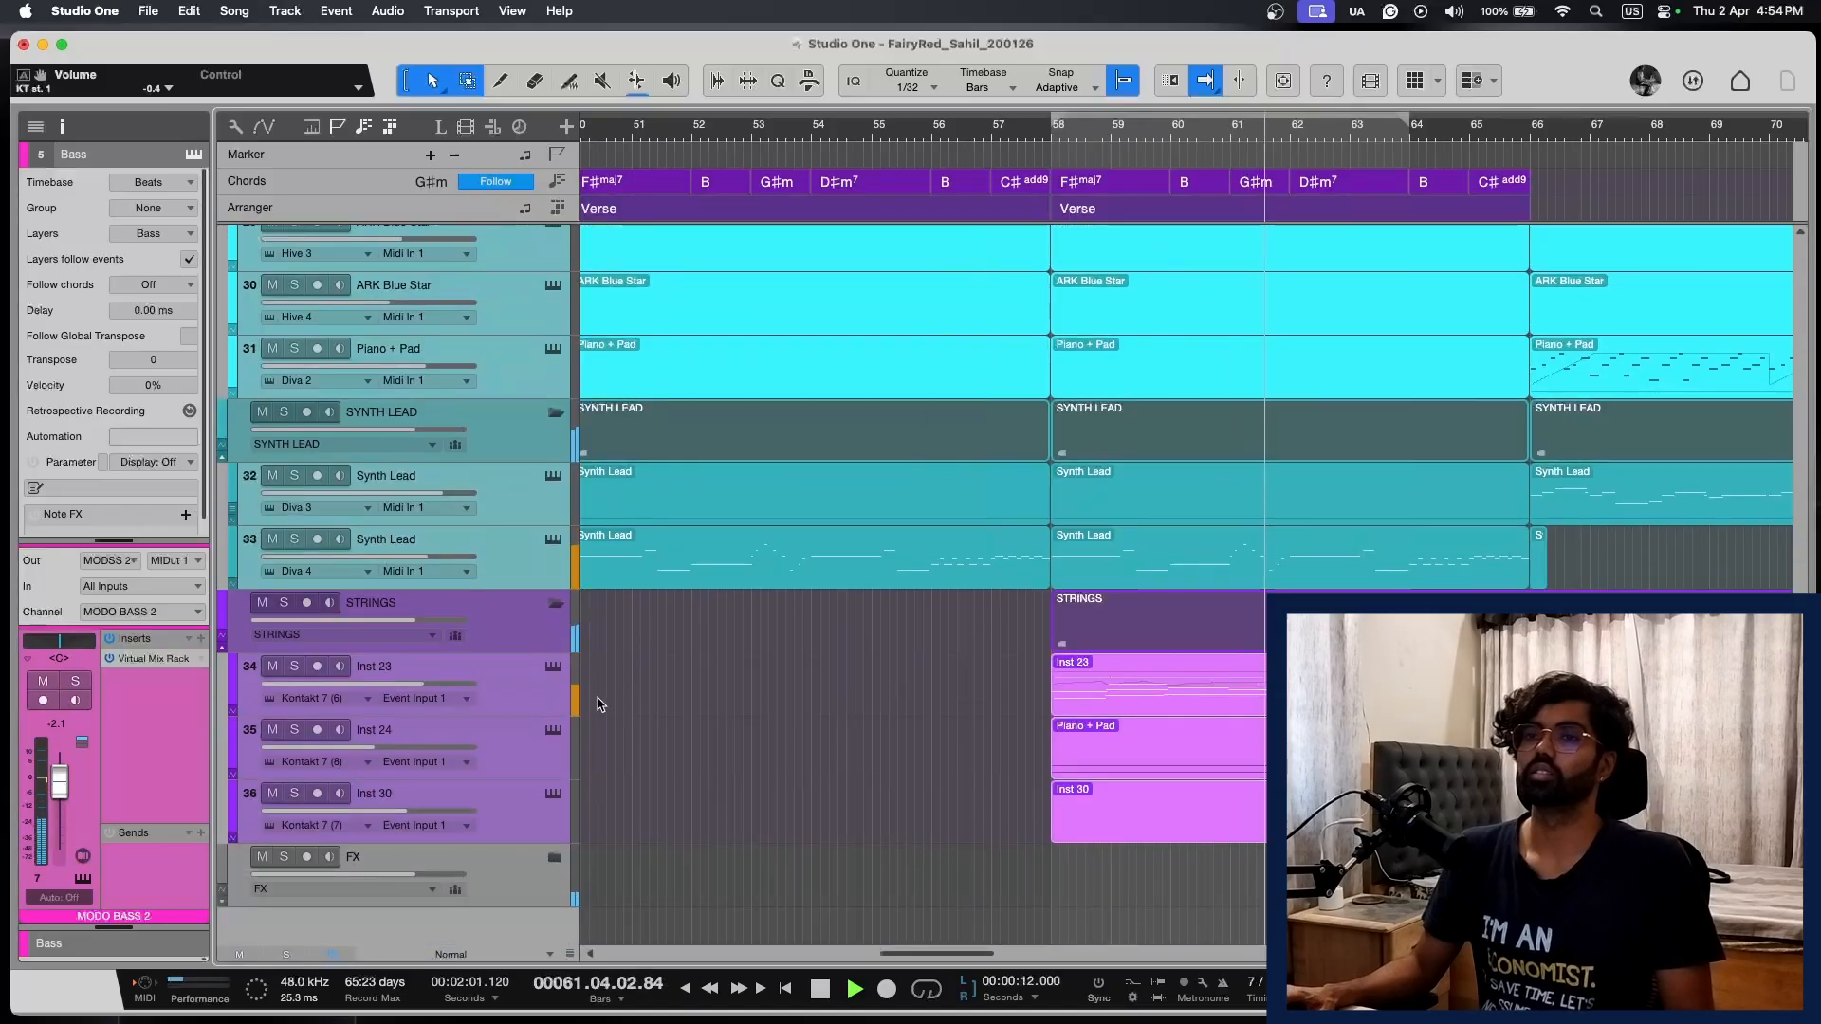
Step: Replay from just before bar 58 and examine the strings and Synth Lead tracks entering the second verse
click(459, 695)
key(space)
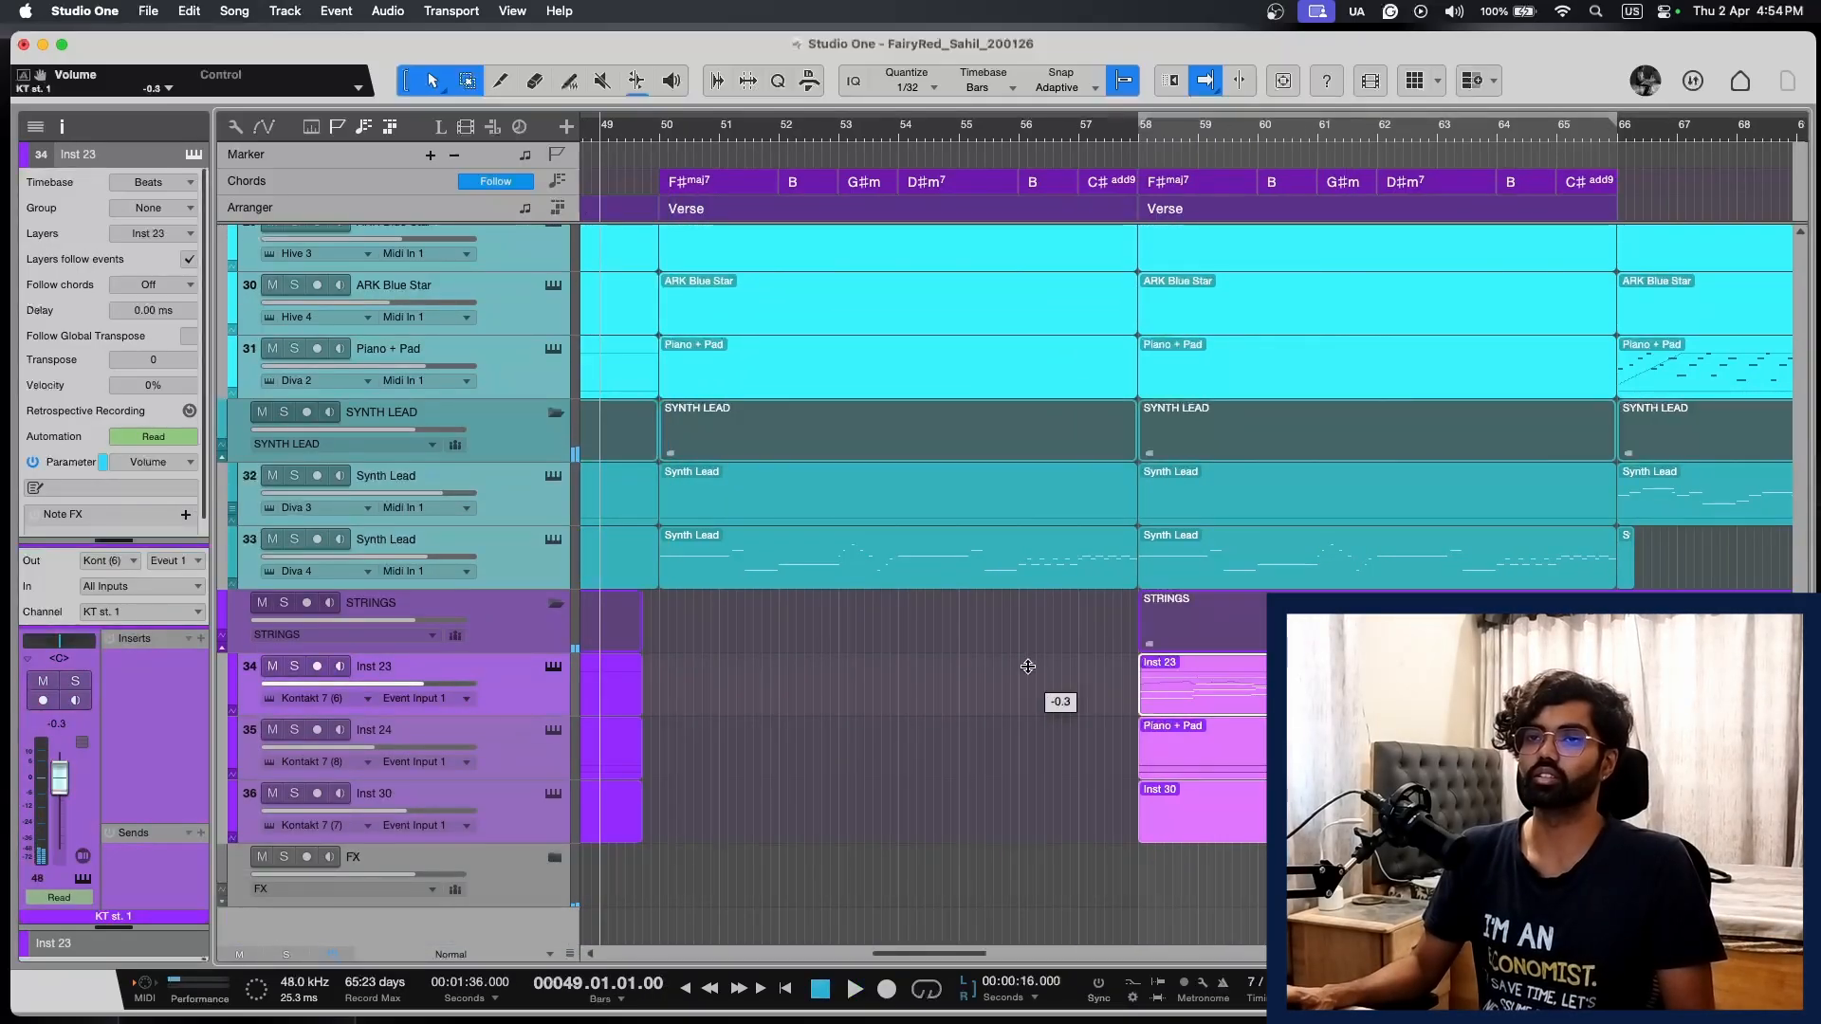
click(1129, 132)
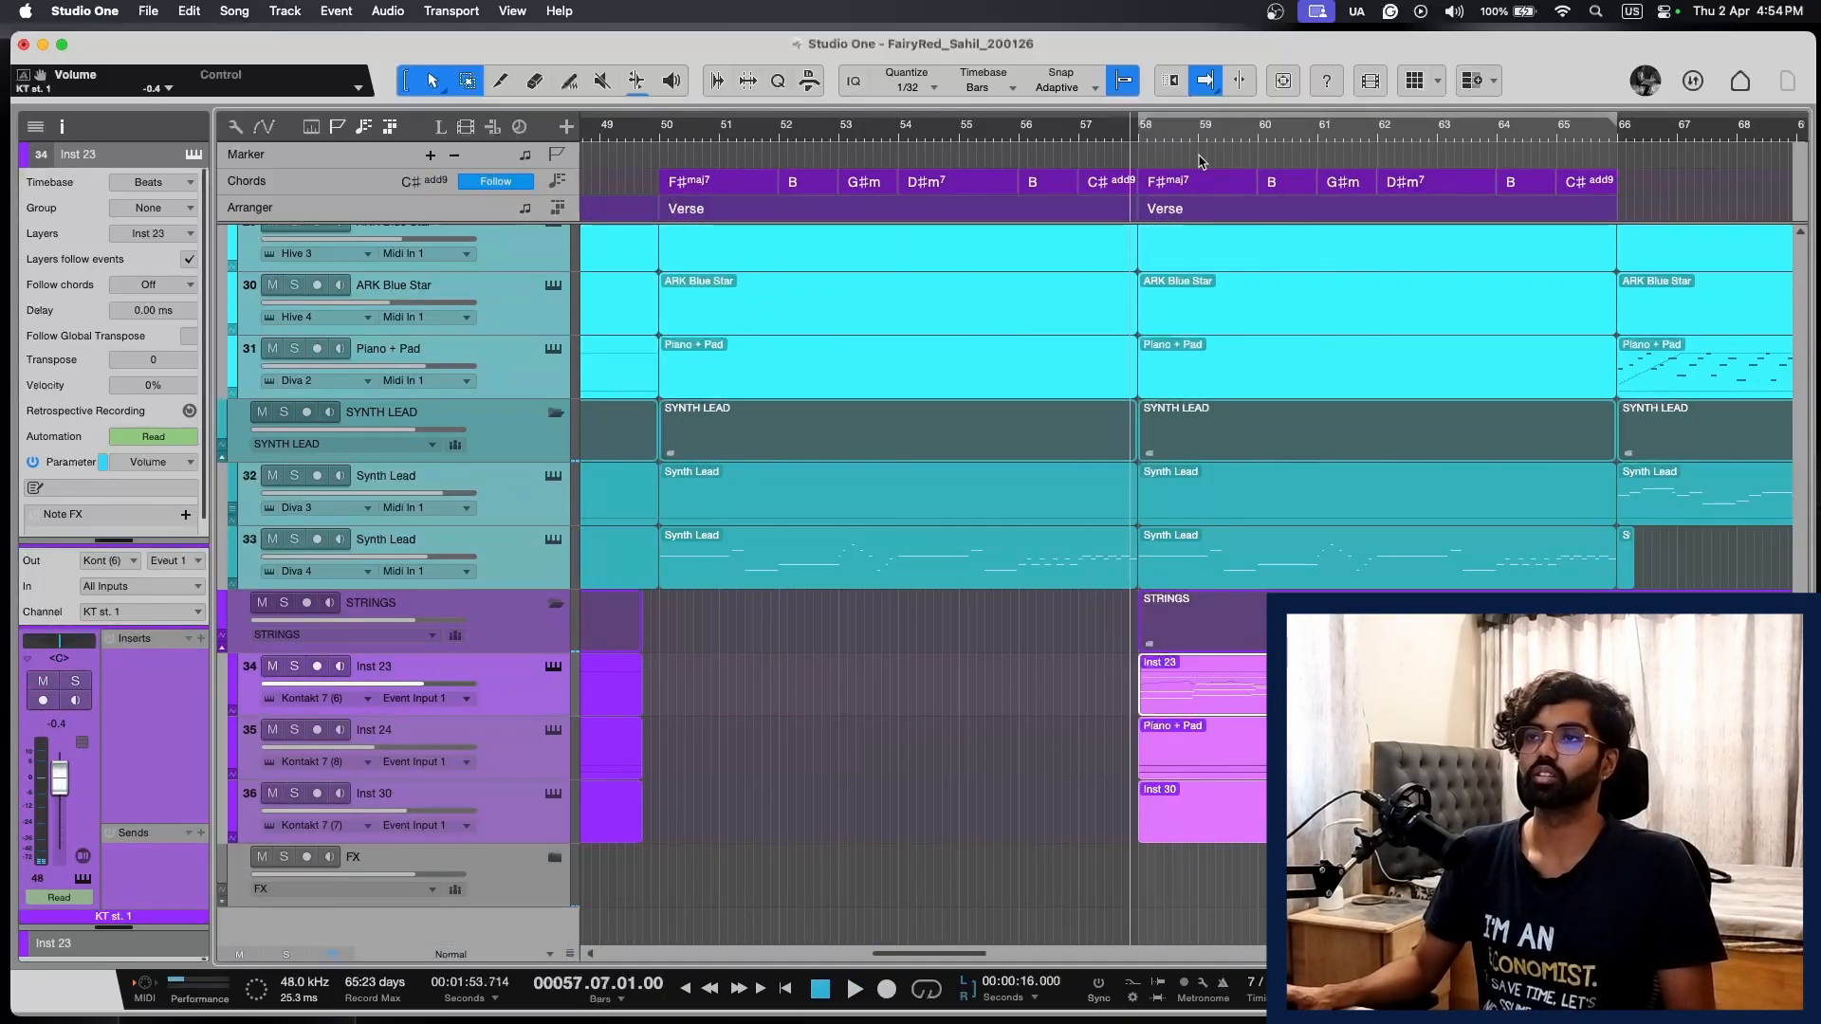
key(space)
key(shift+e)
key(Down)
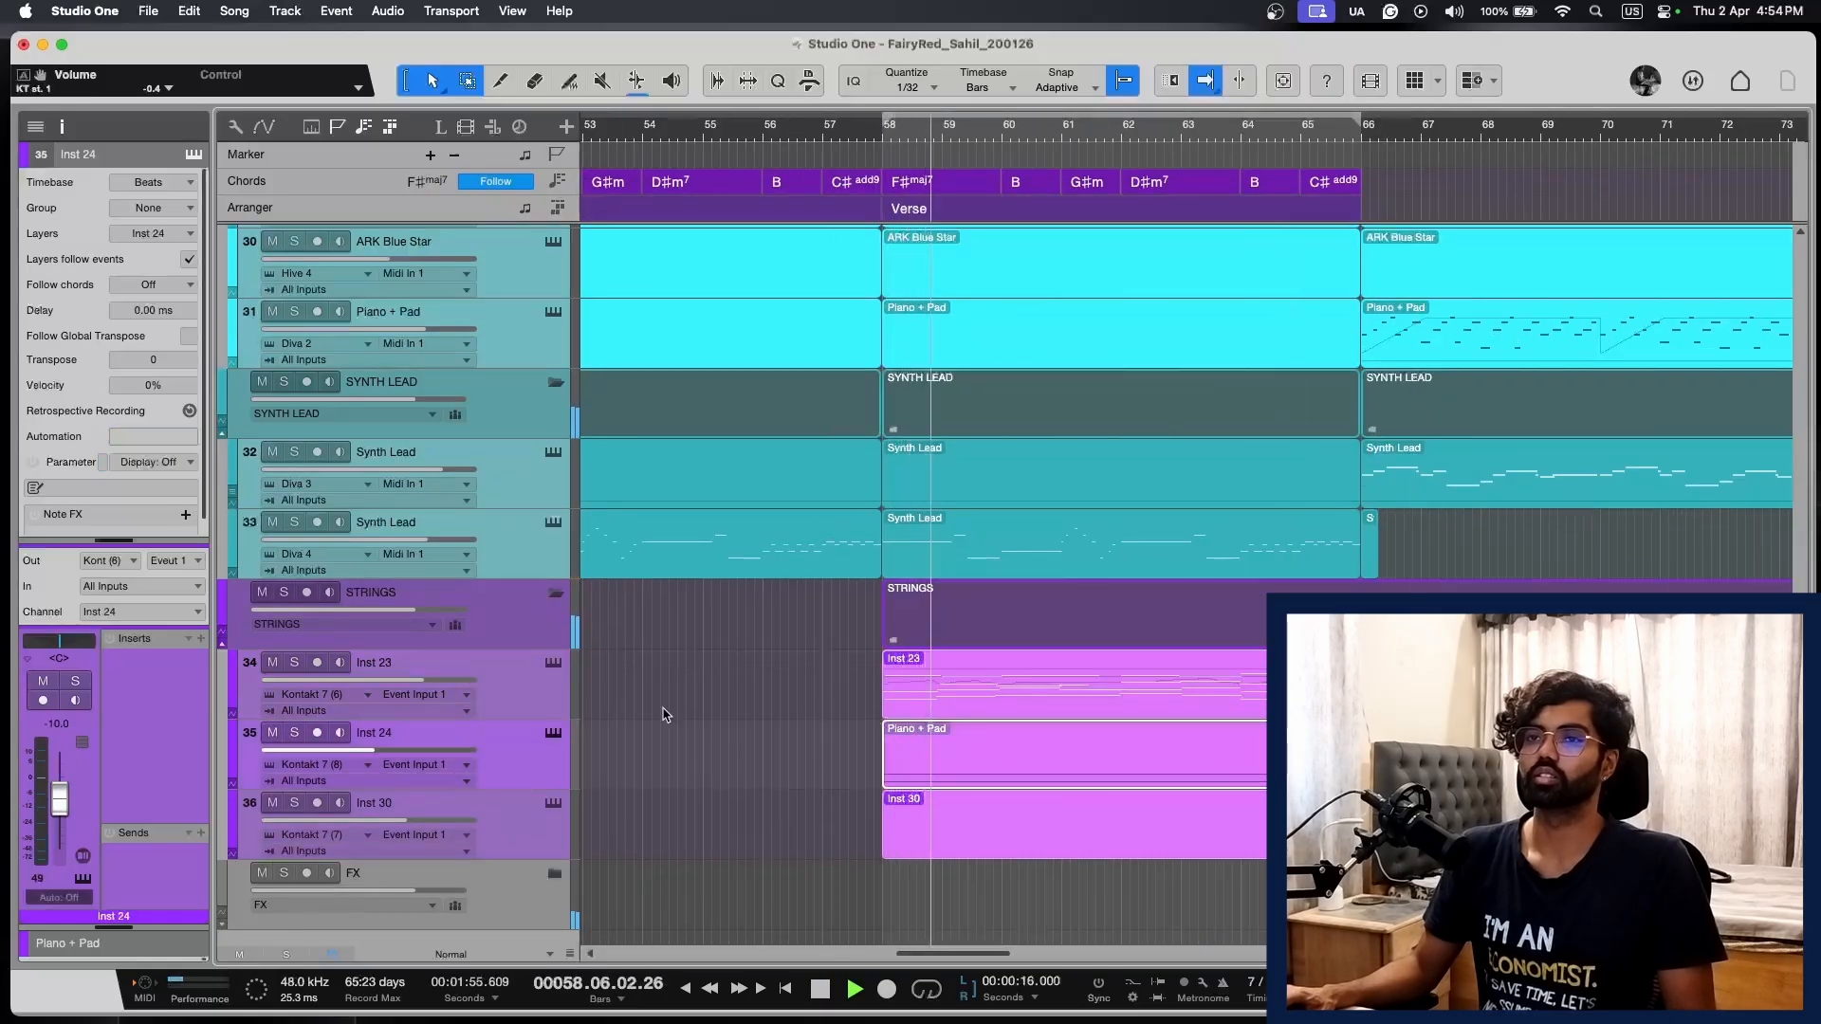
scroll(1209, 626, up, 1)
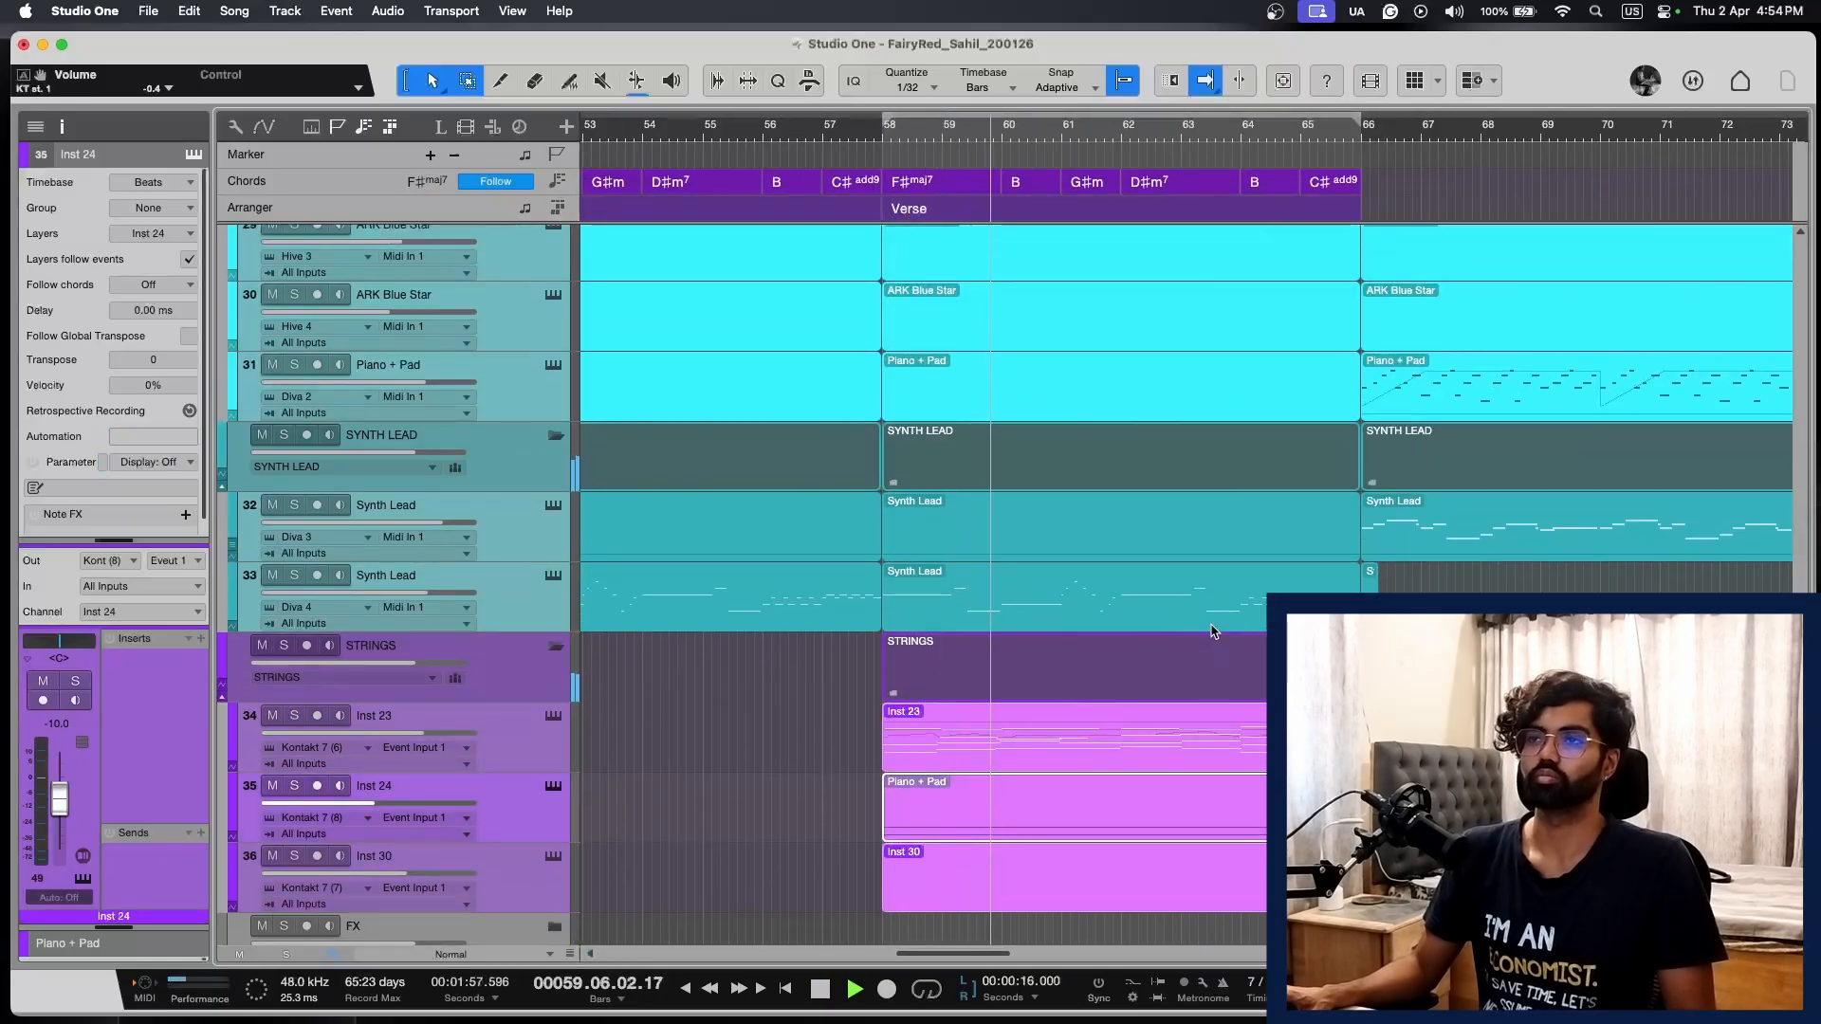
Step: Delete the Synth Lead event in bars 58 to 66 on the Diva 4 track and stop playback
click(1210, 607)
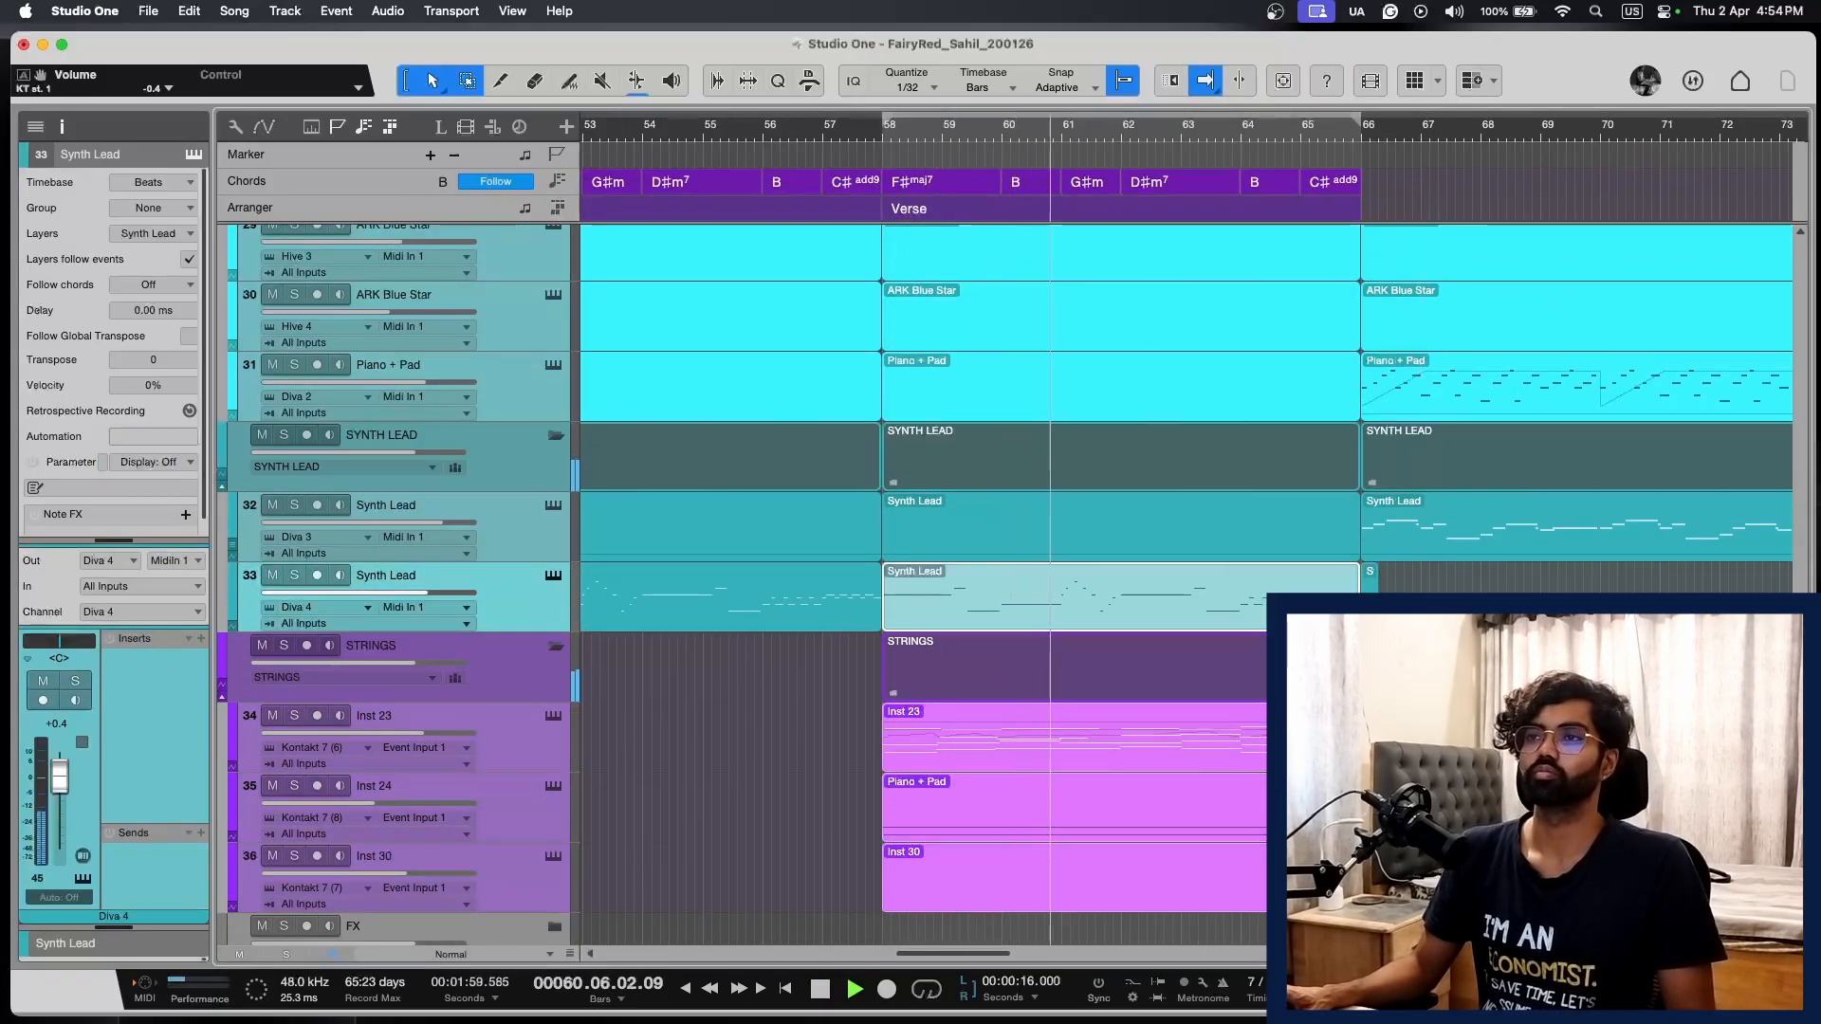
key(Delete)
key(space)
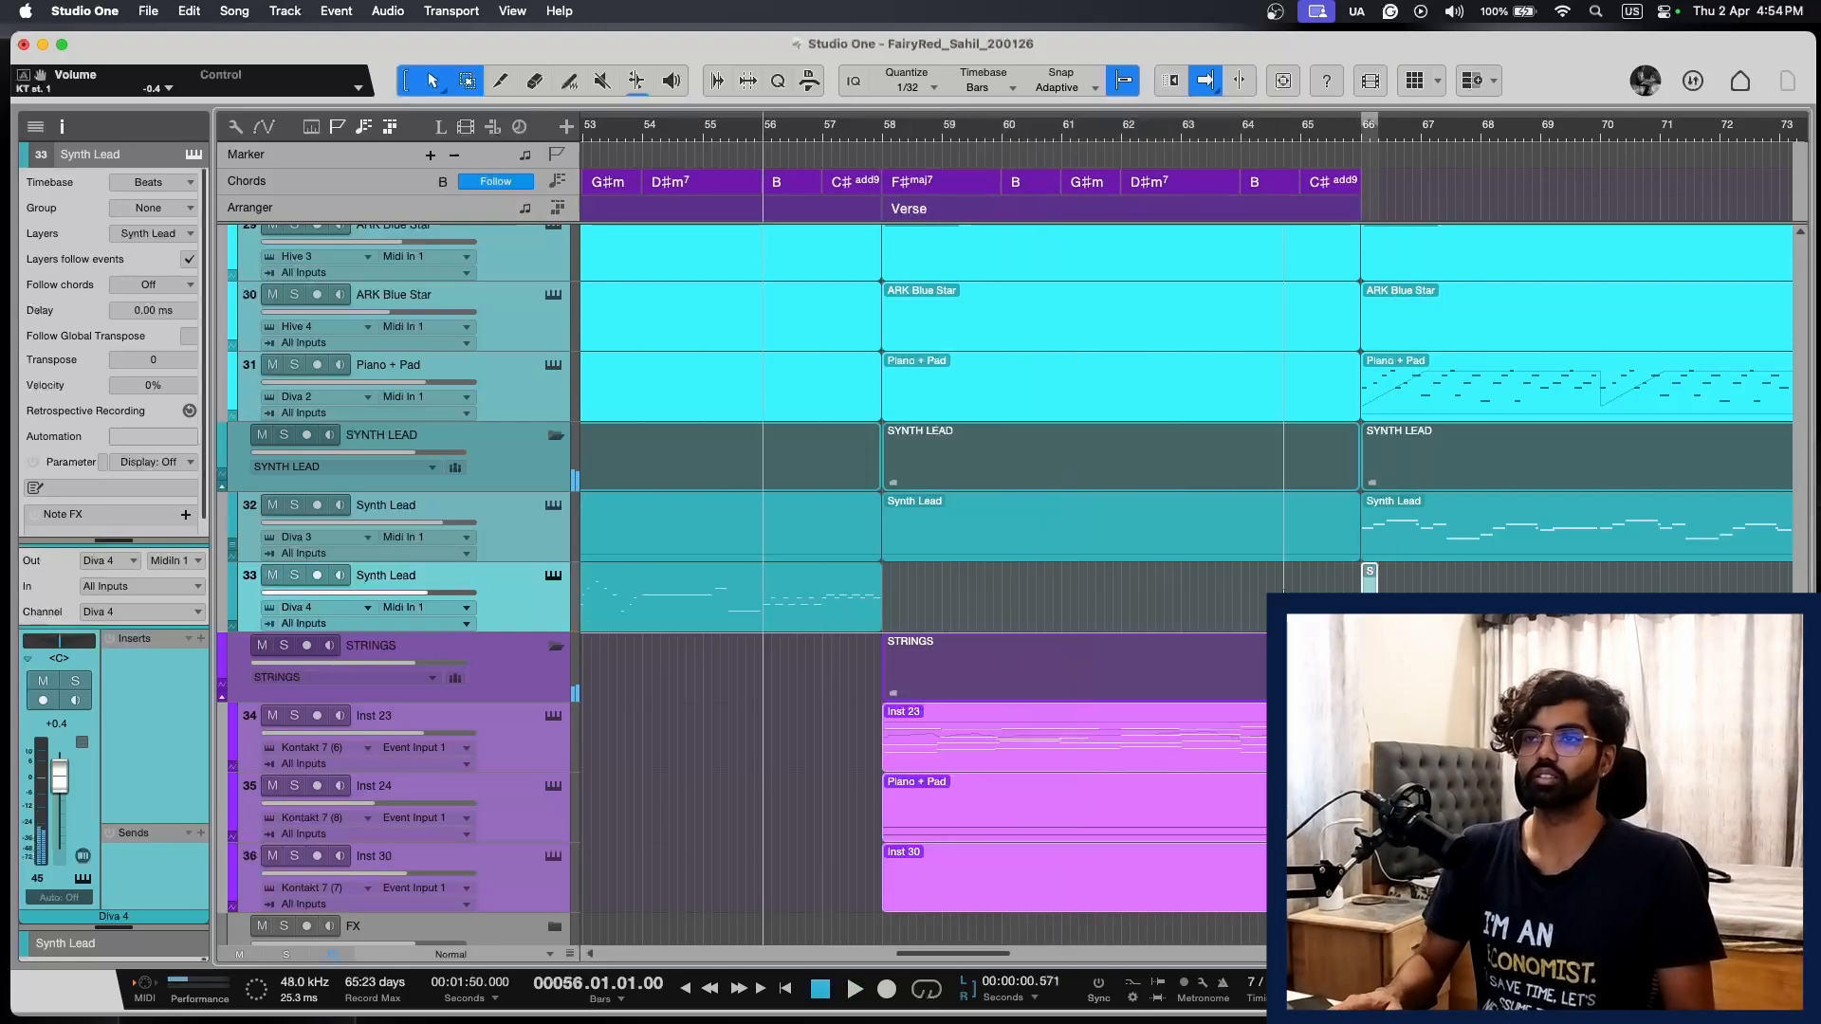
Step: Replay from bar 56 and delete the short leftover Synth Lead event at bar 66 on the Diva 4 track
key(space)
key(e)
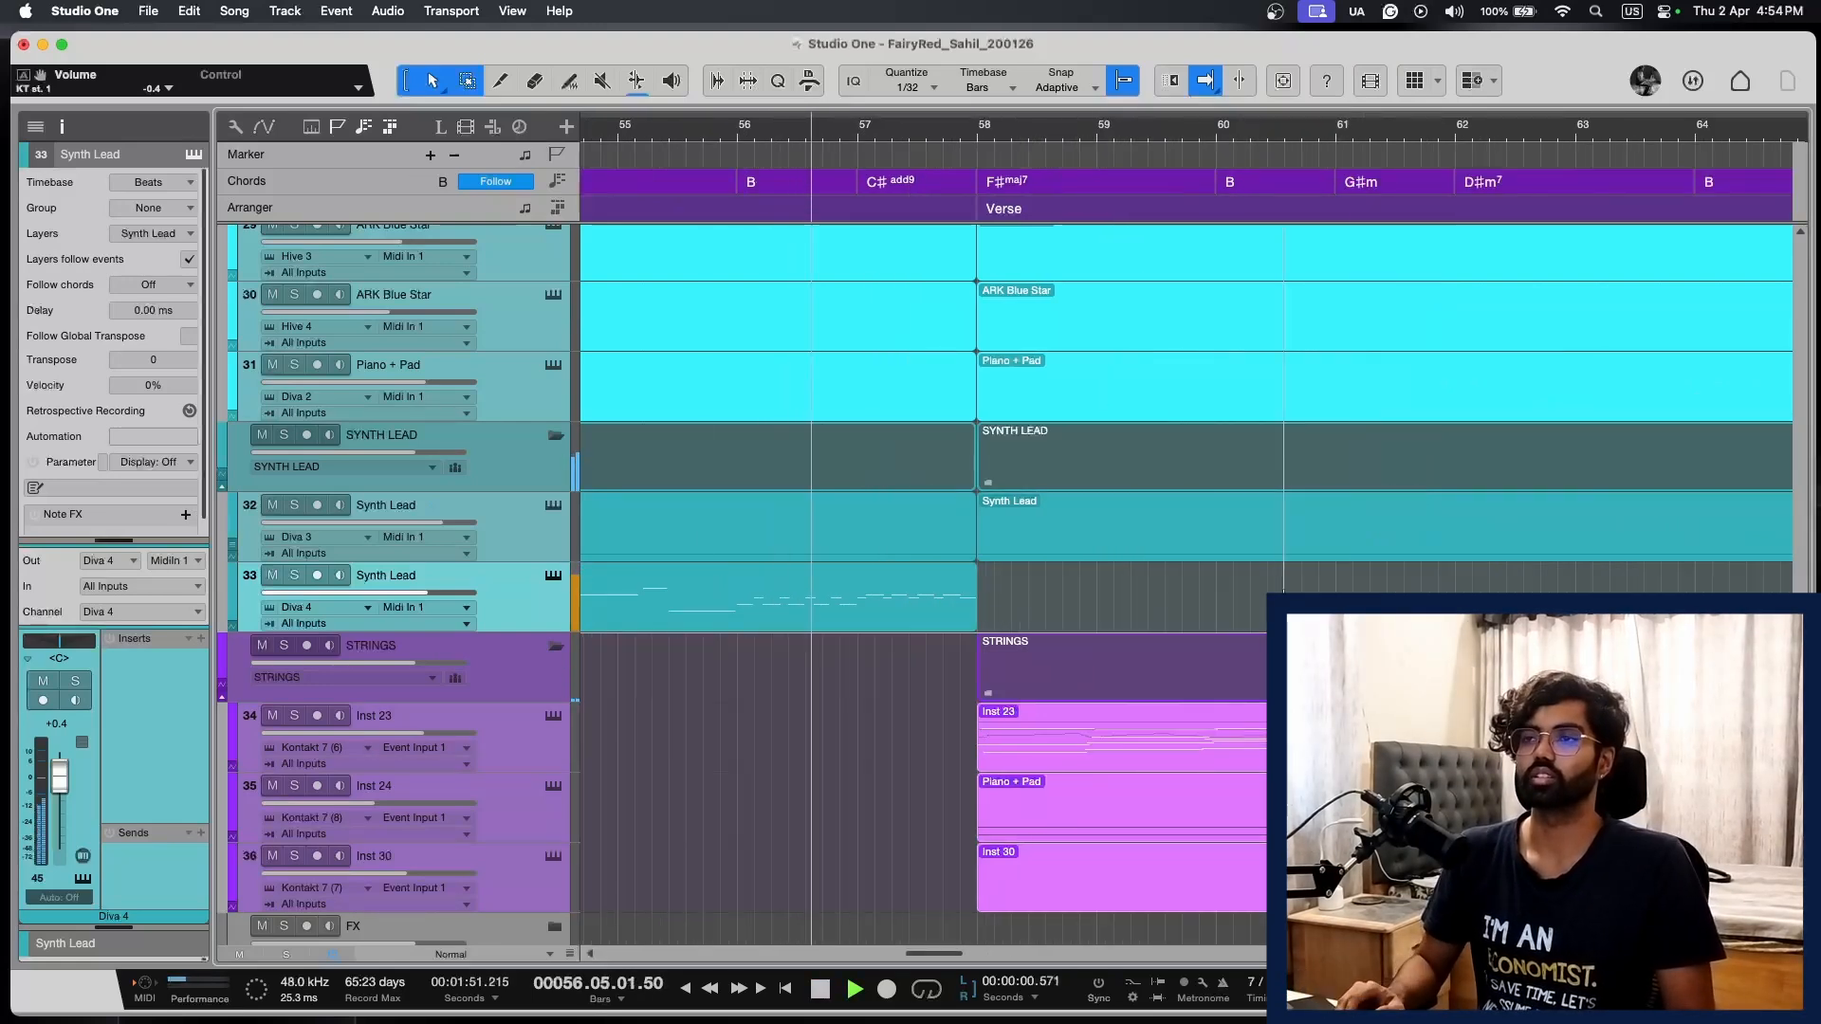
key(w)
key(w)
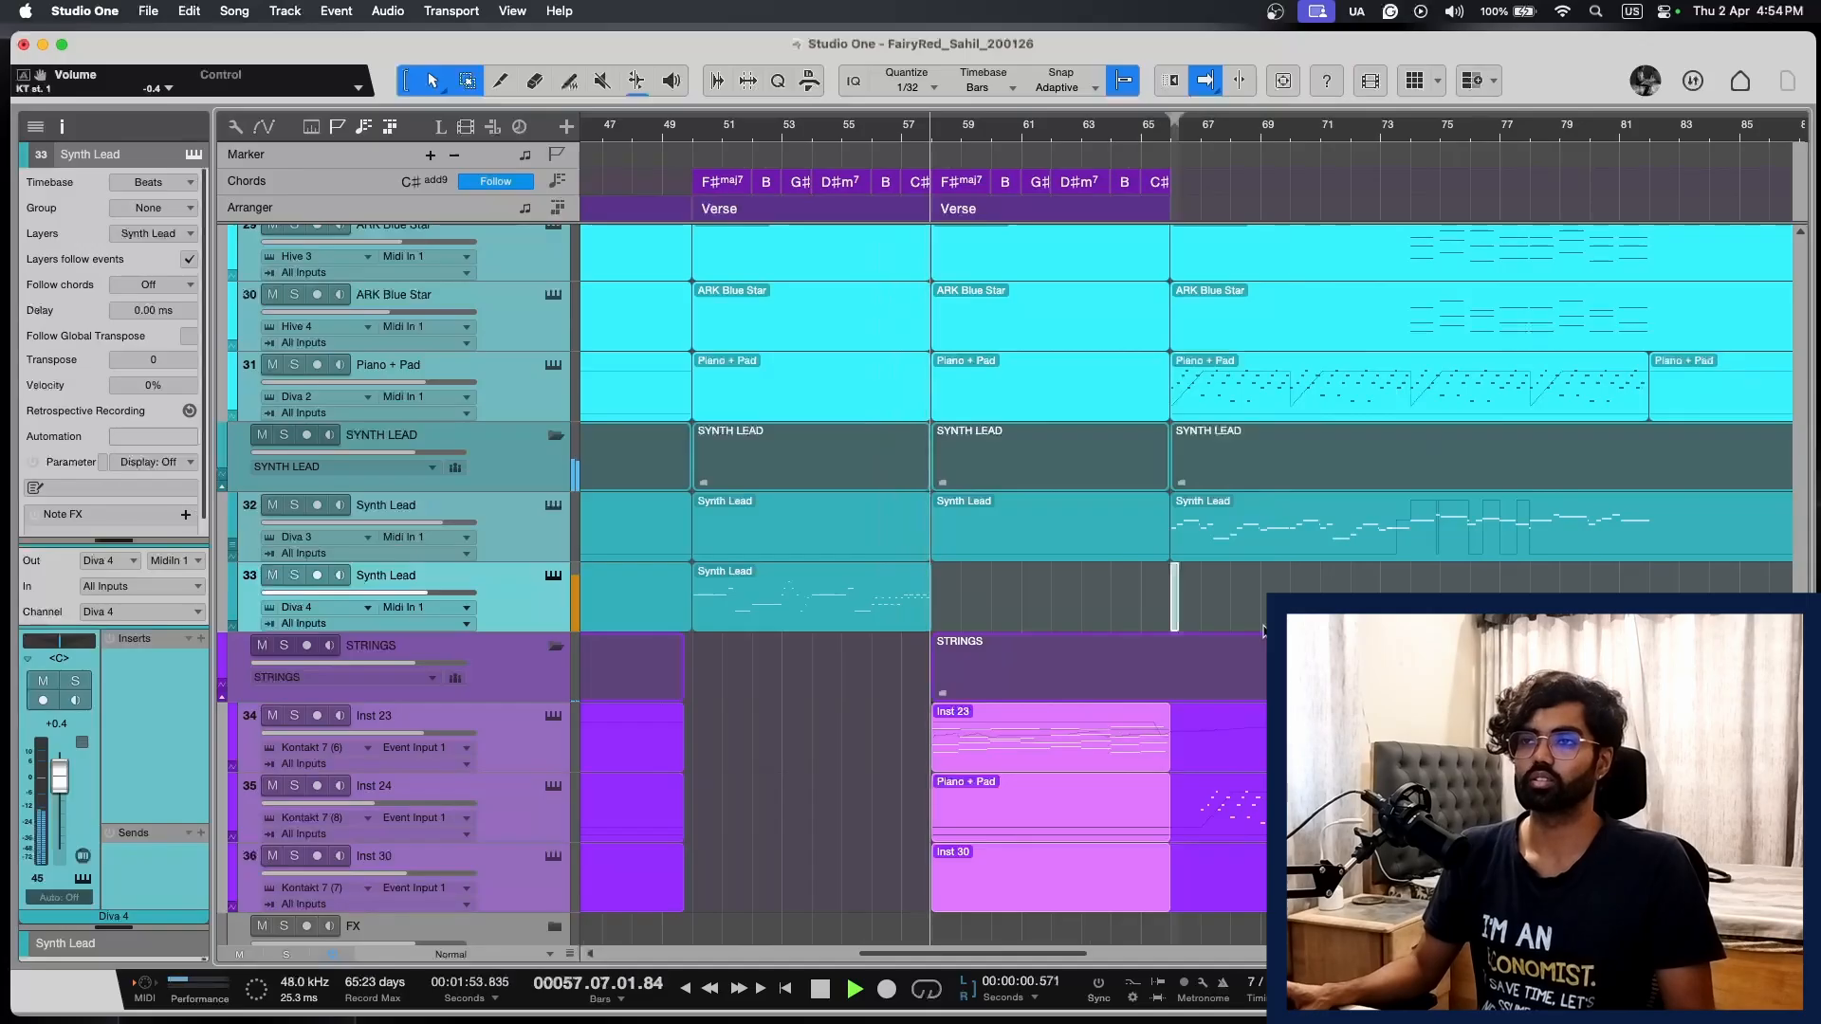
drag(1217, 617, 1106, 602)
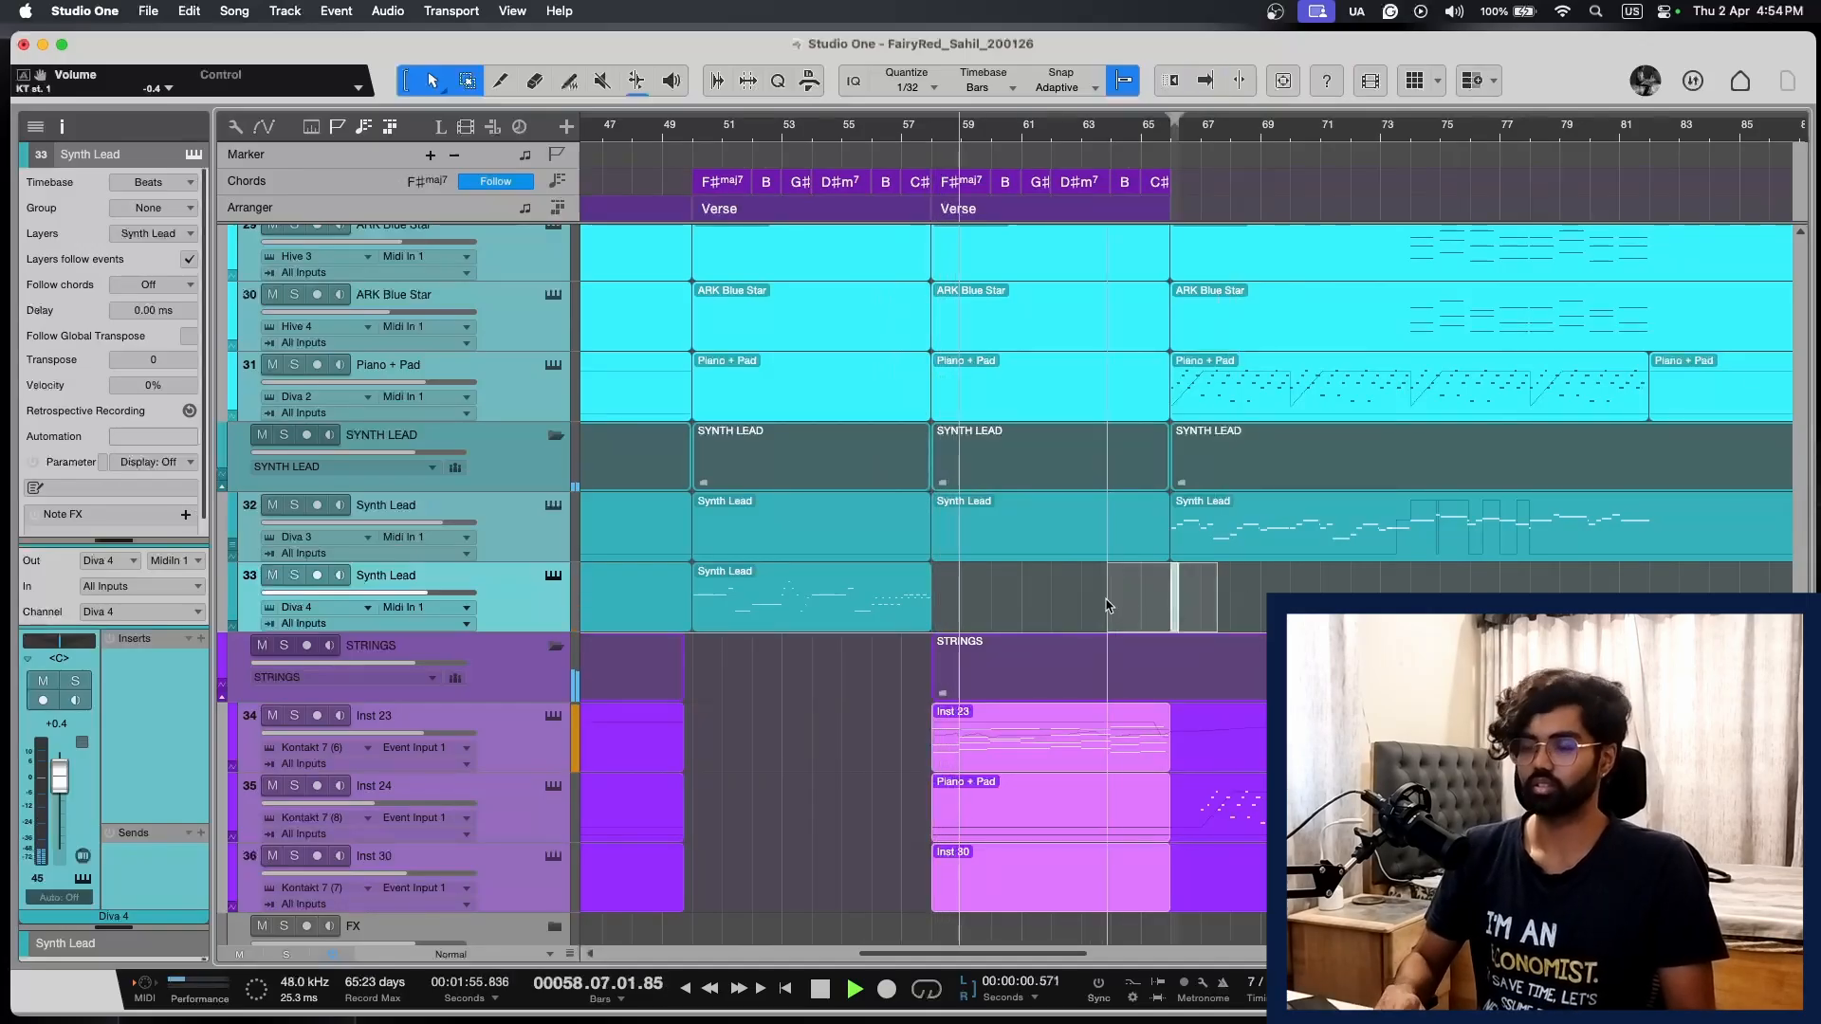
key(Delete)
Step: Examine the synth, guitar and rhythm tracks of the second verse at bar 58 during playback
key(e)
scroll(1108, 607, up, 10)
key(w)
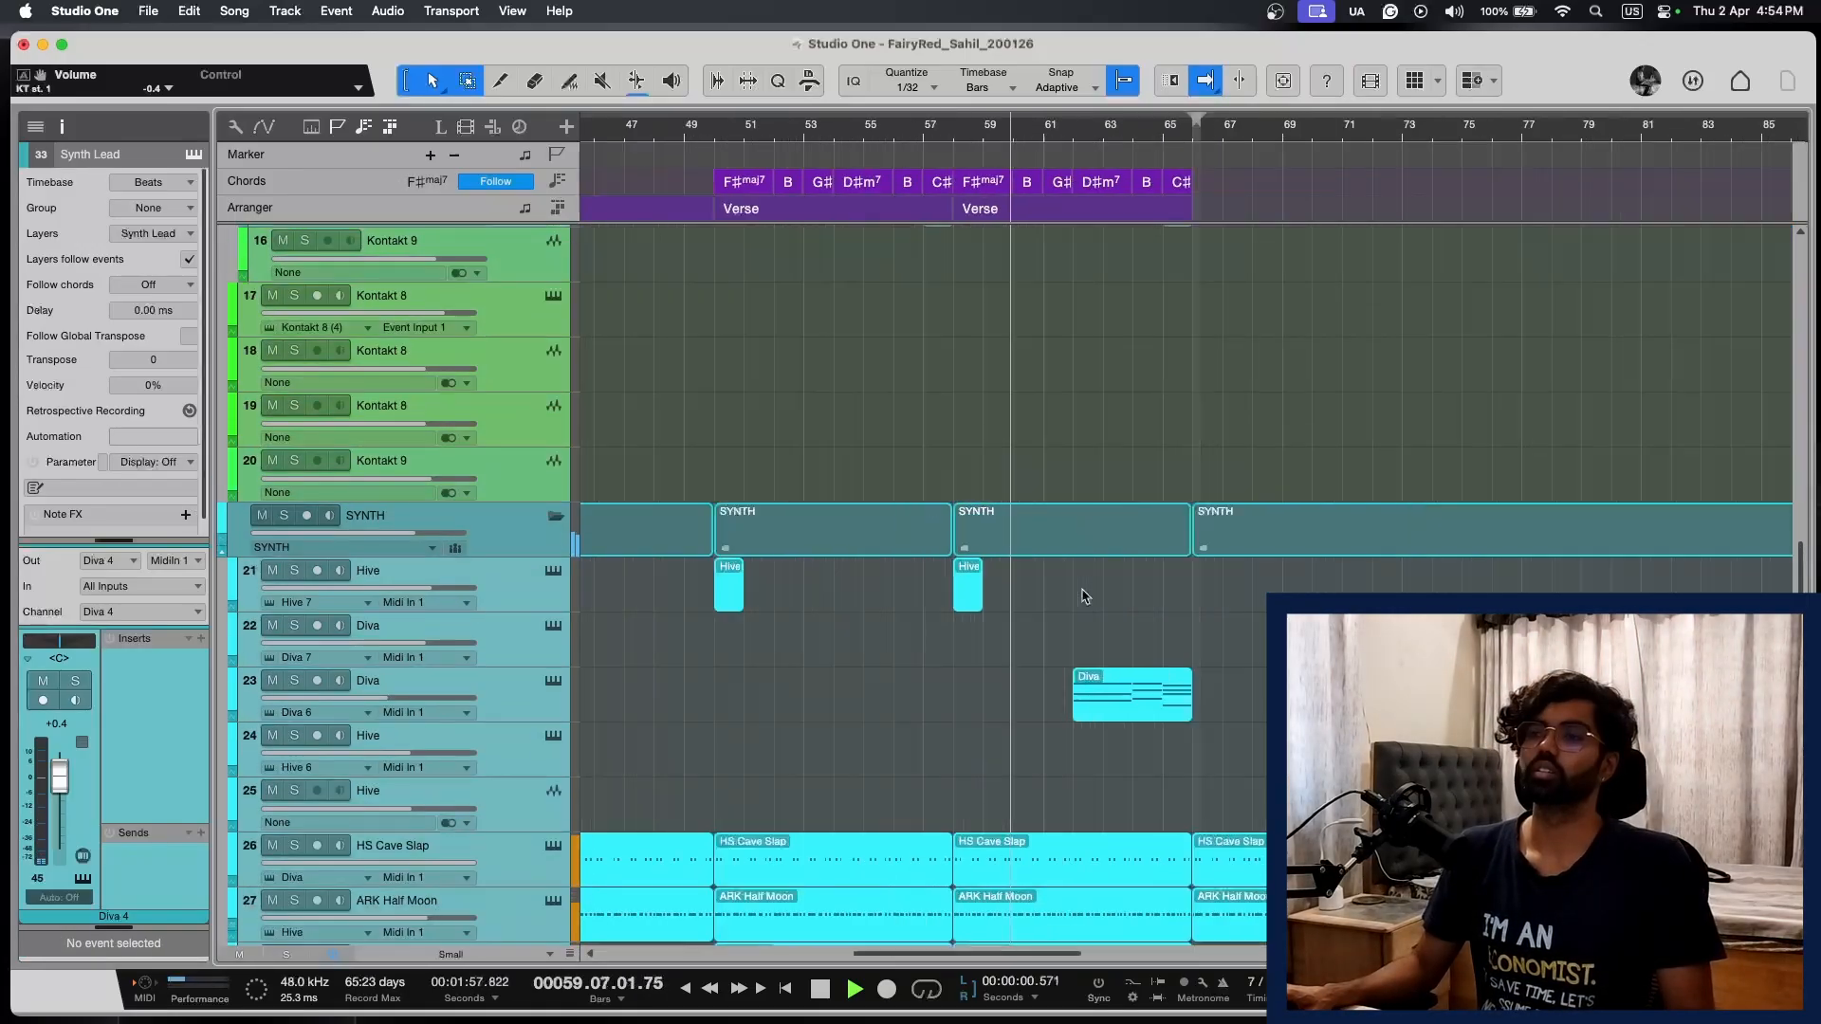
scroll(1091, 599, up, 5)
scroll(1085, 597, up, 6)
key(w)
scroll(1085, 596, down, 4)
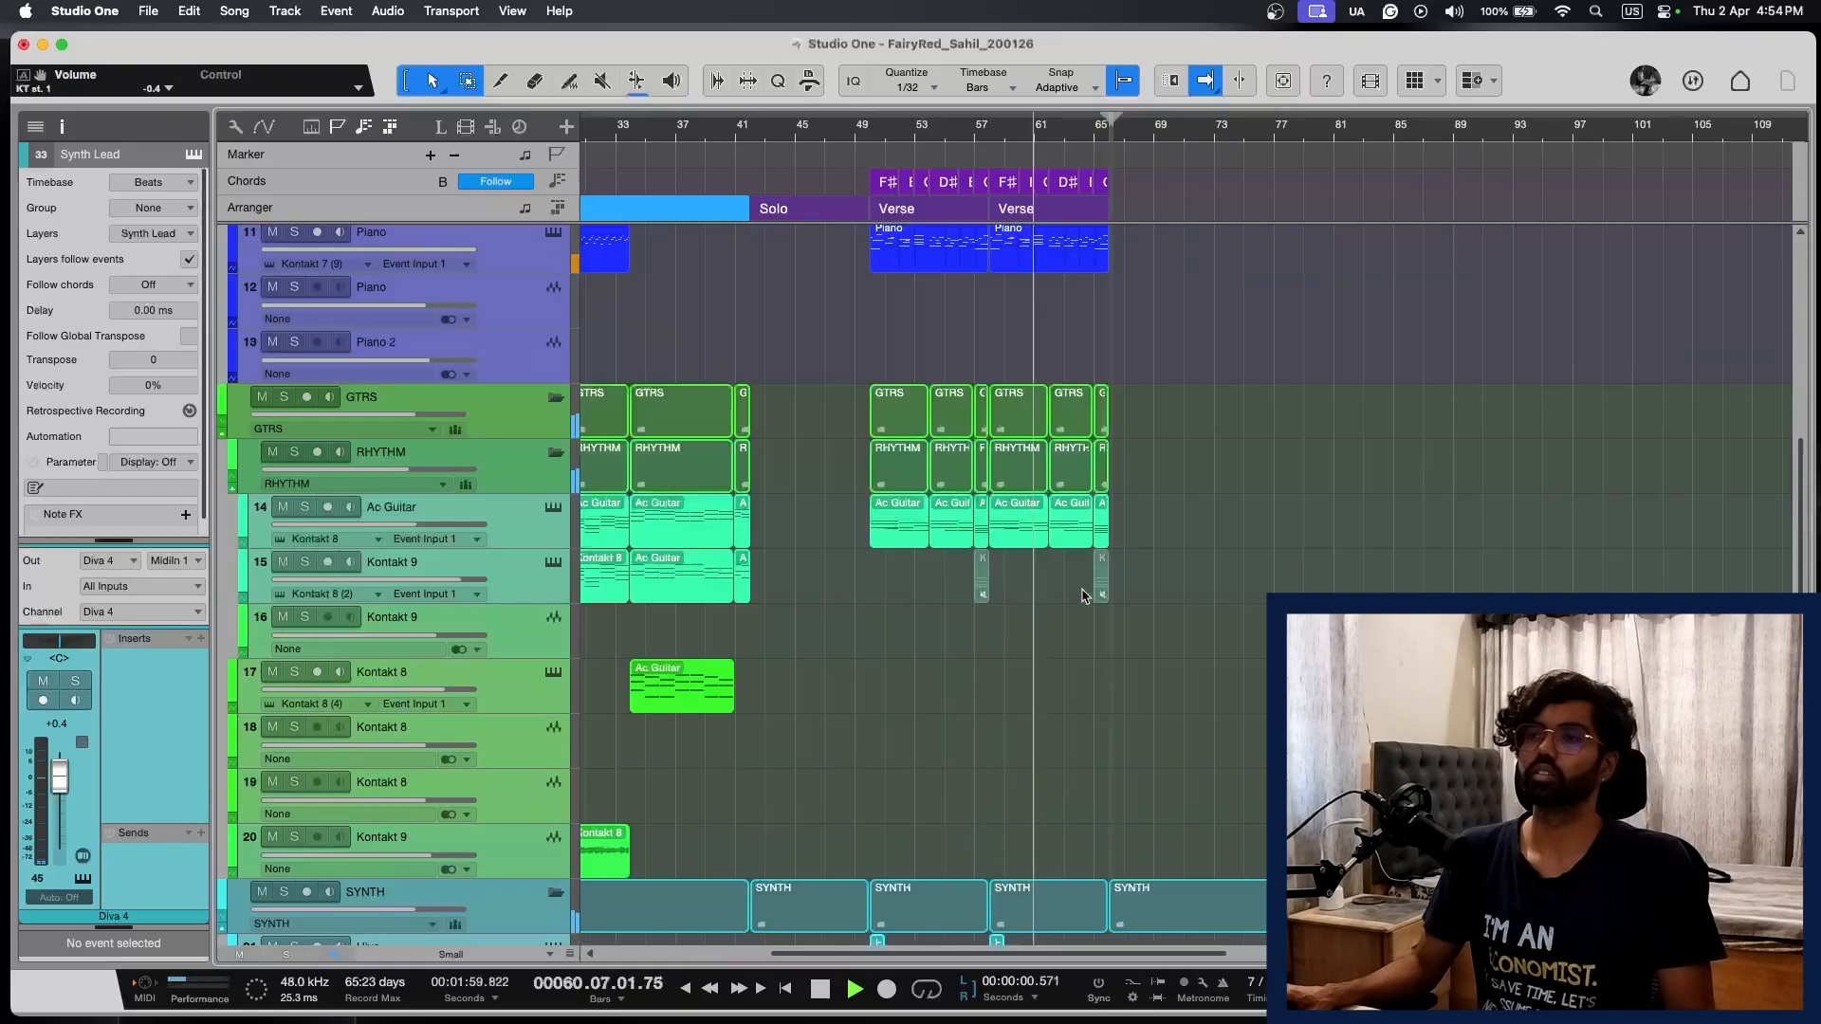
scroll(1084, 596, left, 6)
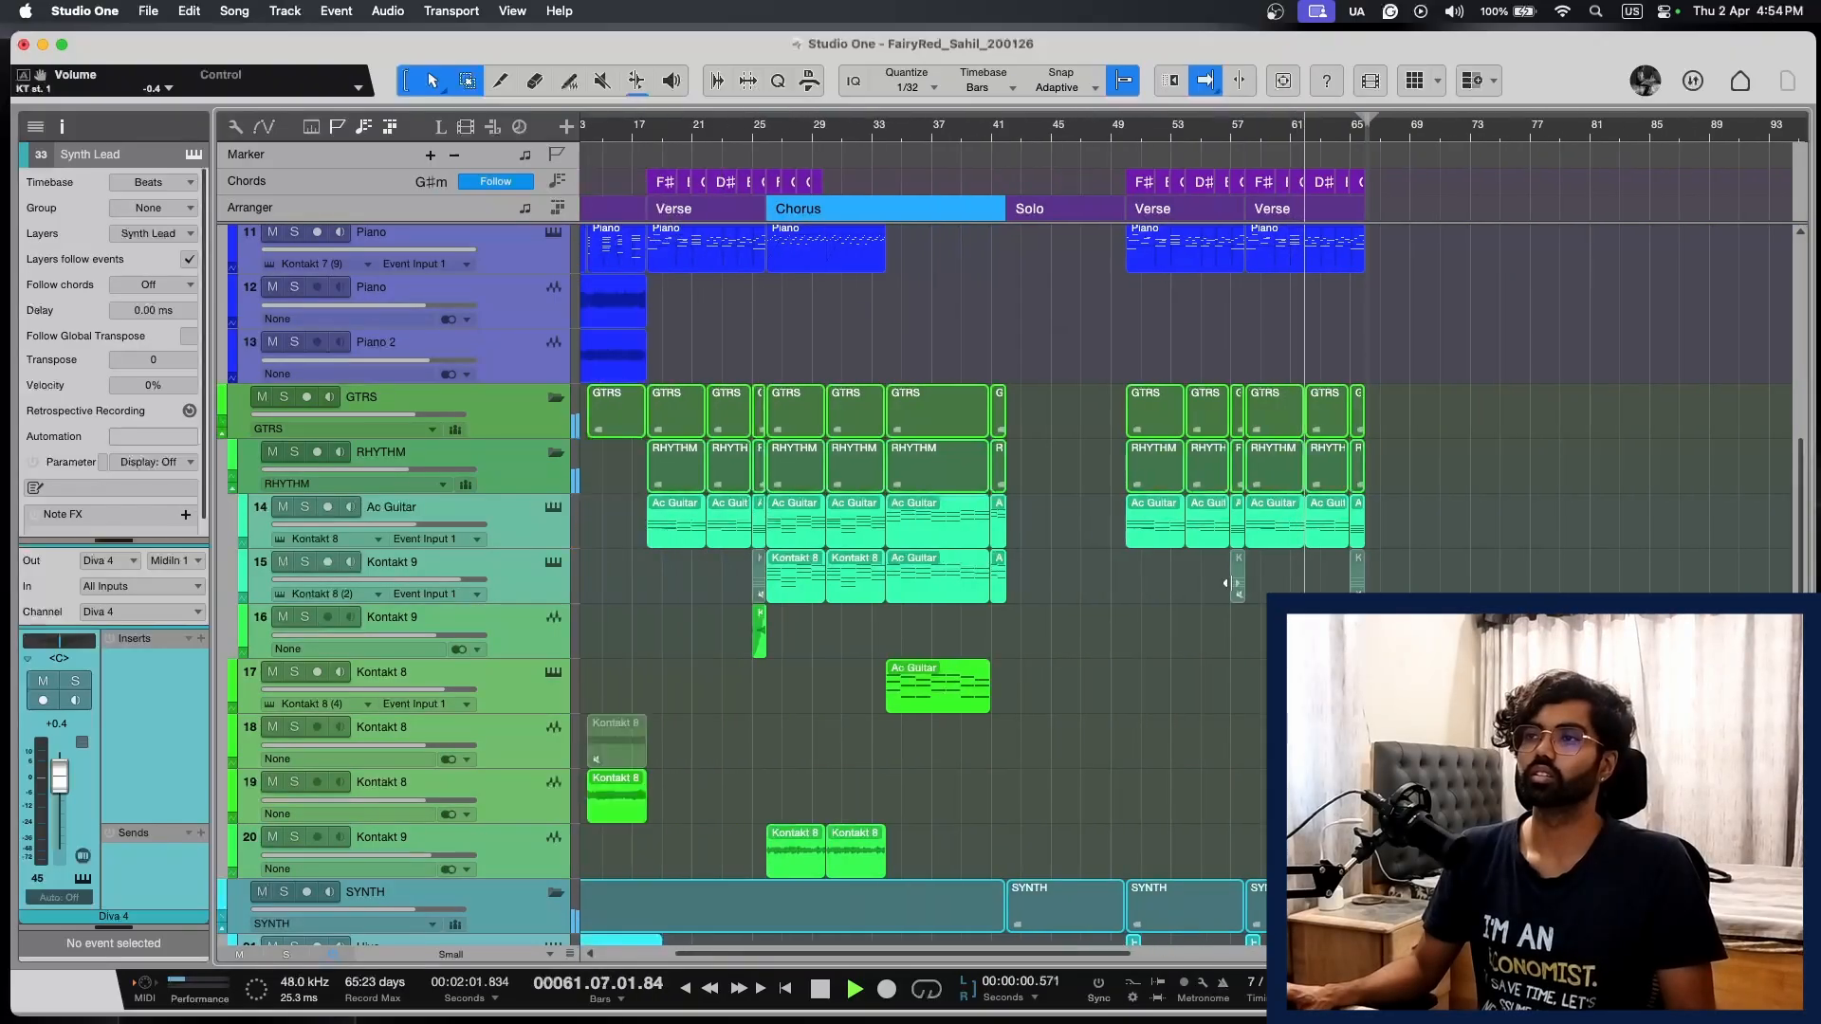
key(e)
key(e)
click(1252, 533)
key(w)
scroll(1328, 546, up, 1)
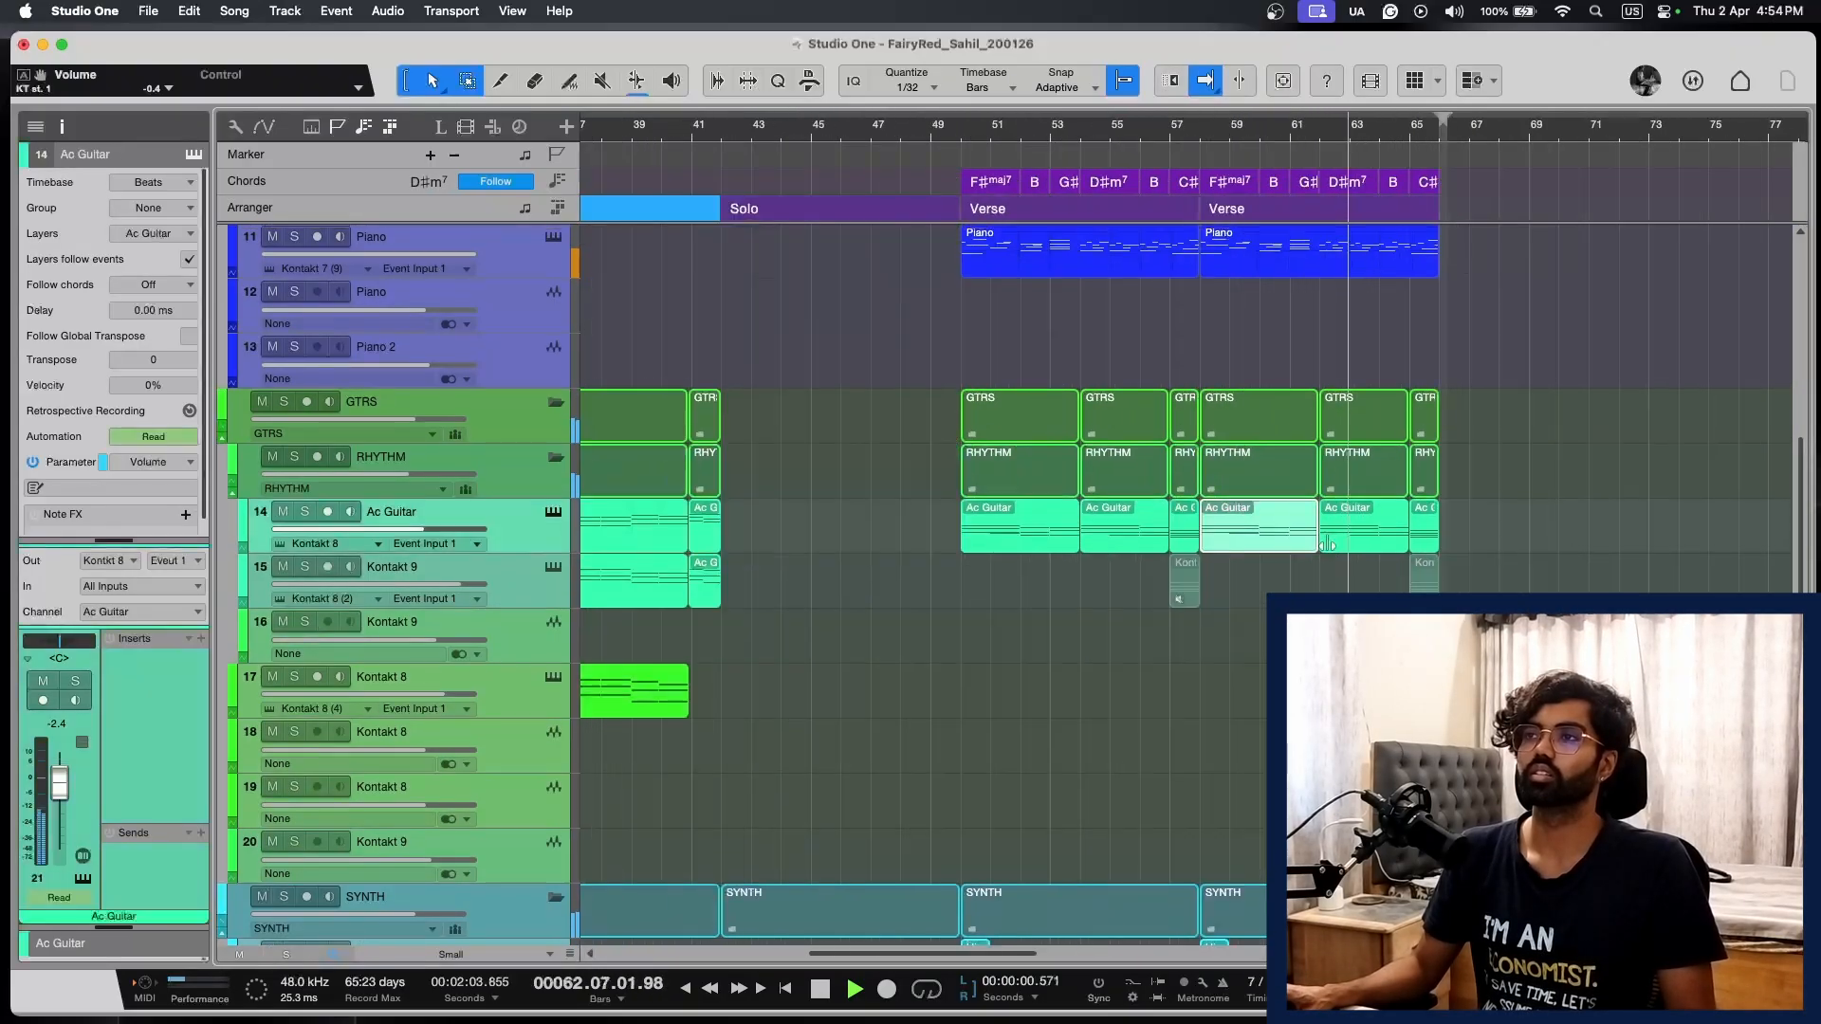
scroll(1326, 546, up, 8)
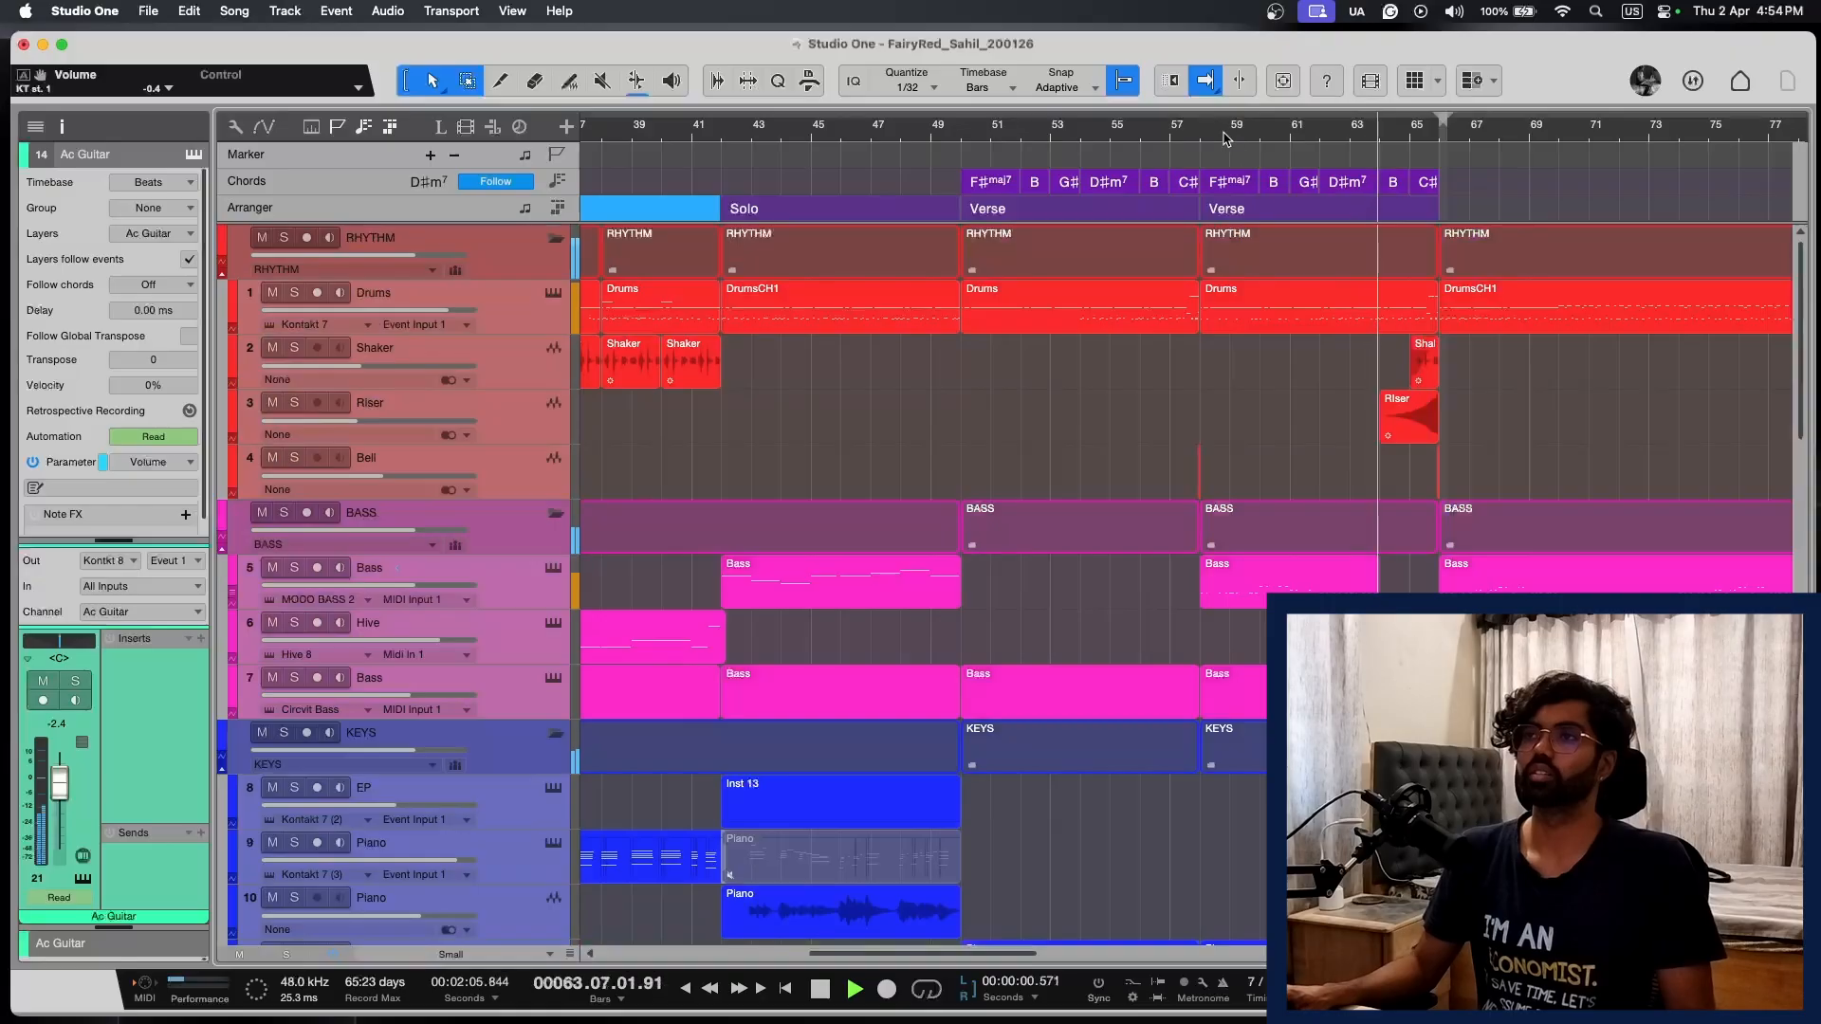
Step: Split the second verse's Drums event at bar 62 and delete the portion in bars 58 to 62
click(1205, 135)
click(1346, 325)
key(shift+e)
key(e)
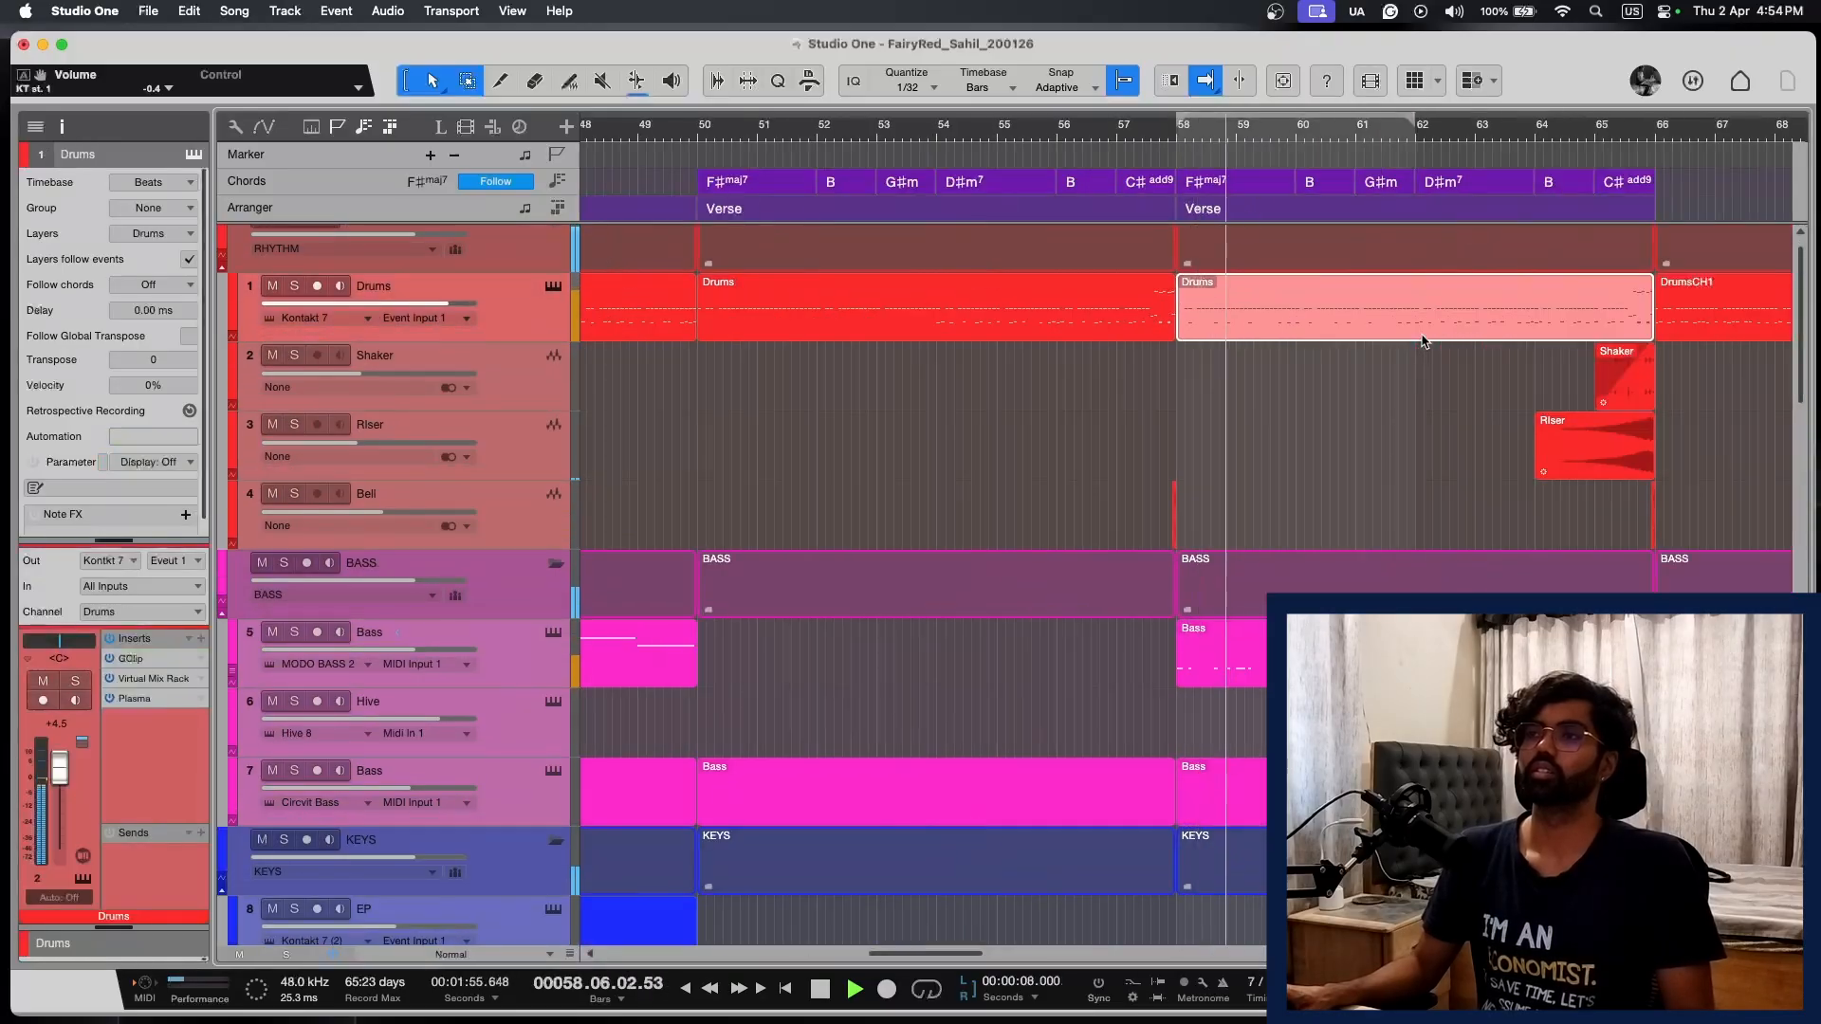
key(p)
key(space)
key(KP_Add)
key(e)
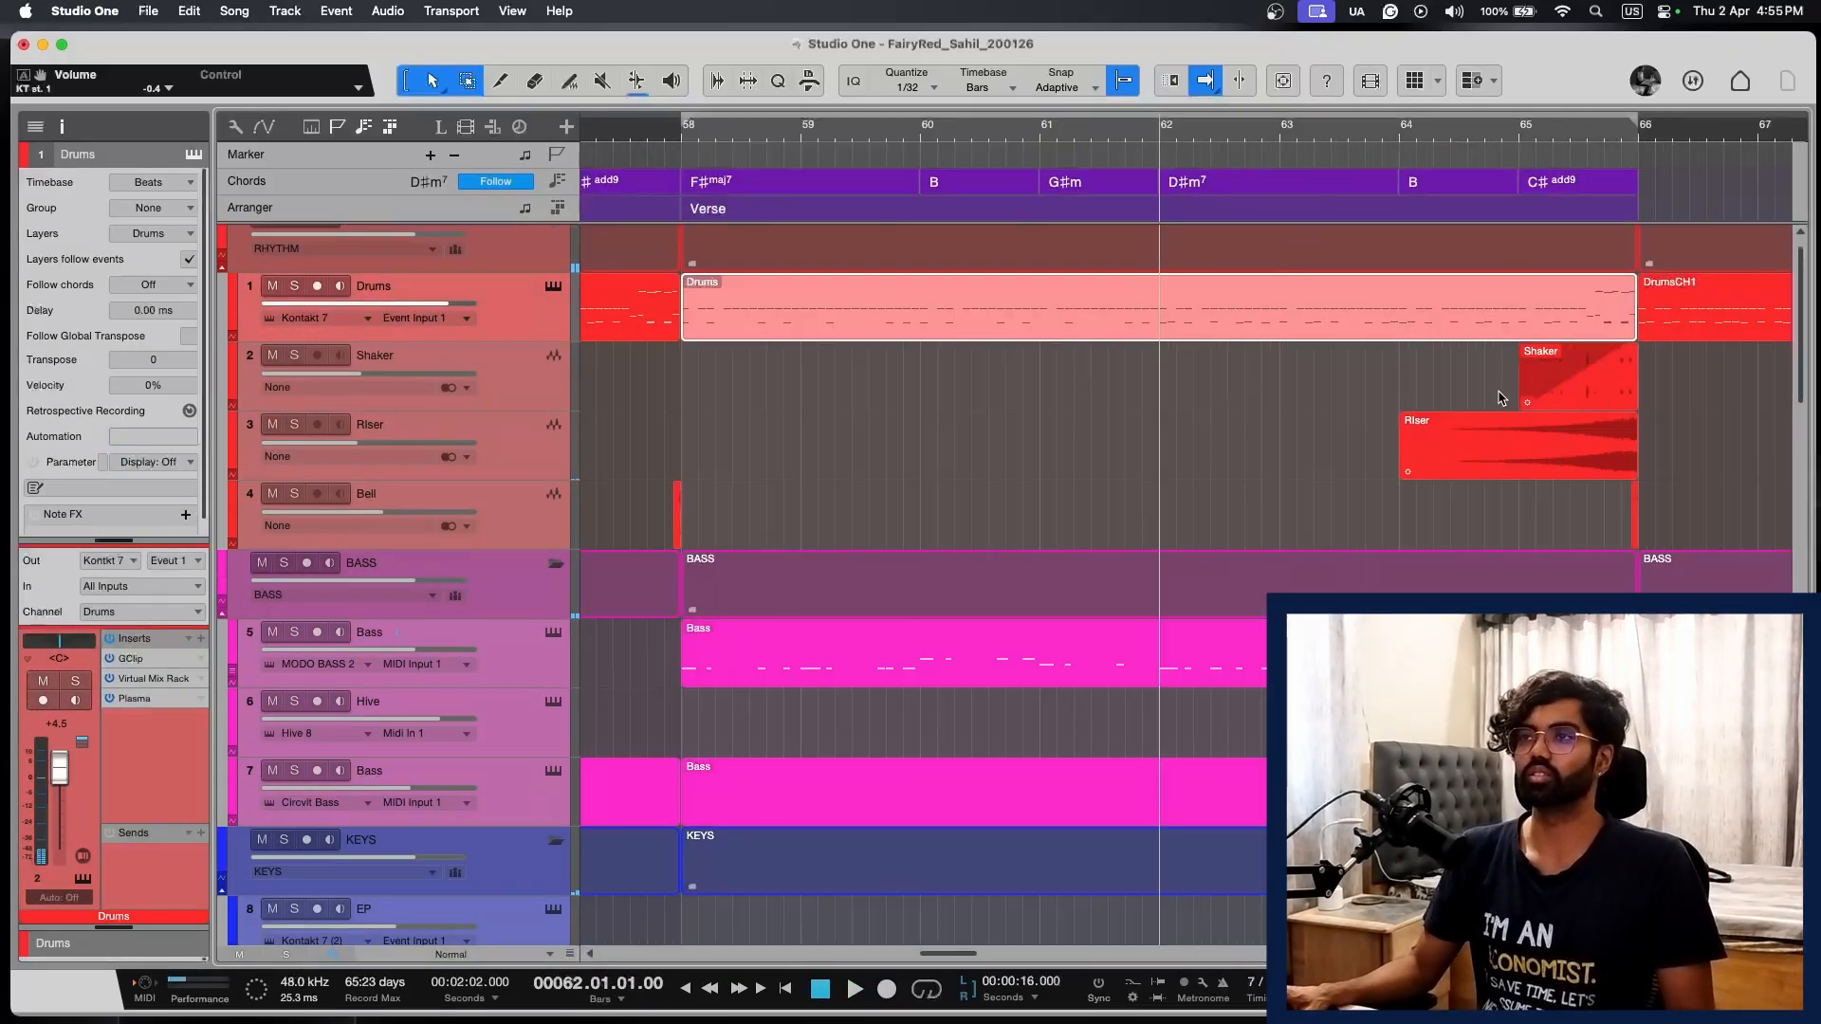
key(shift+e)
key(shift+e)
key(space)
key(space)
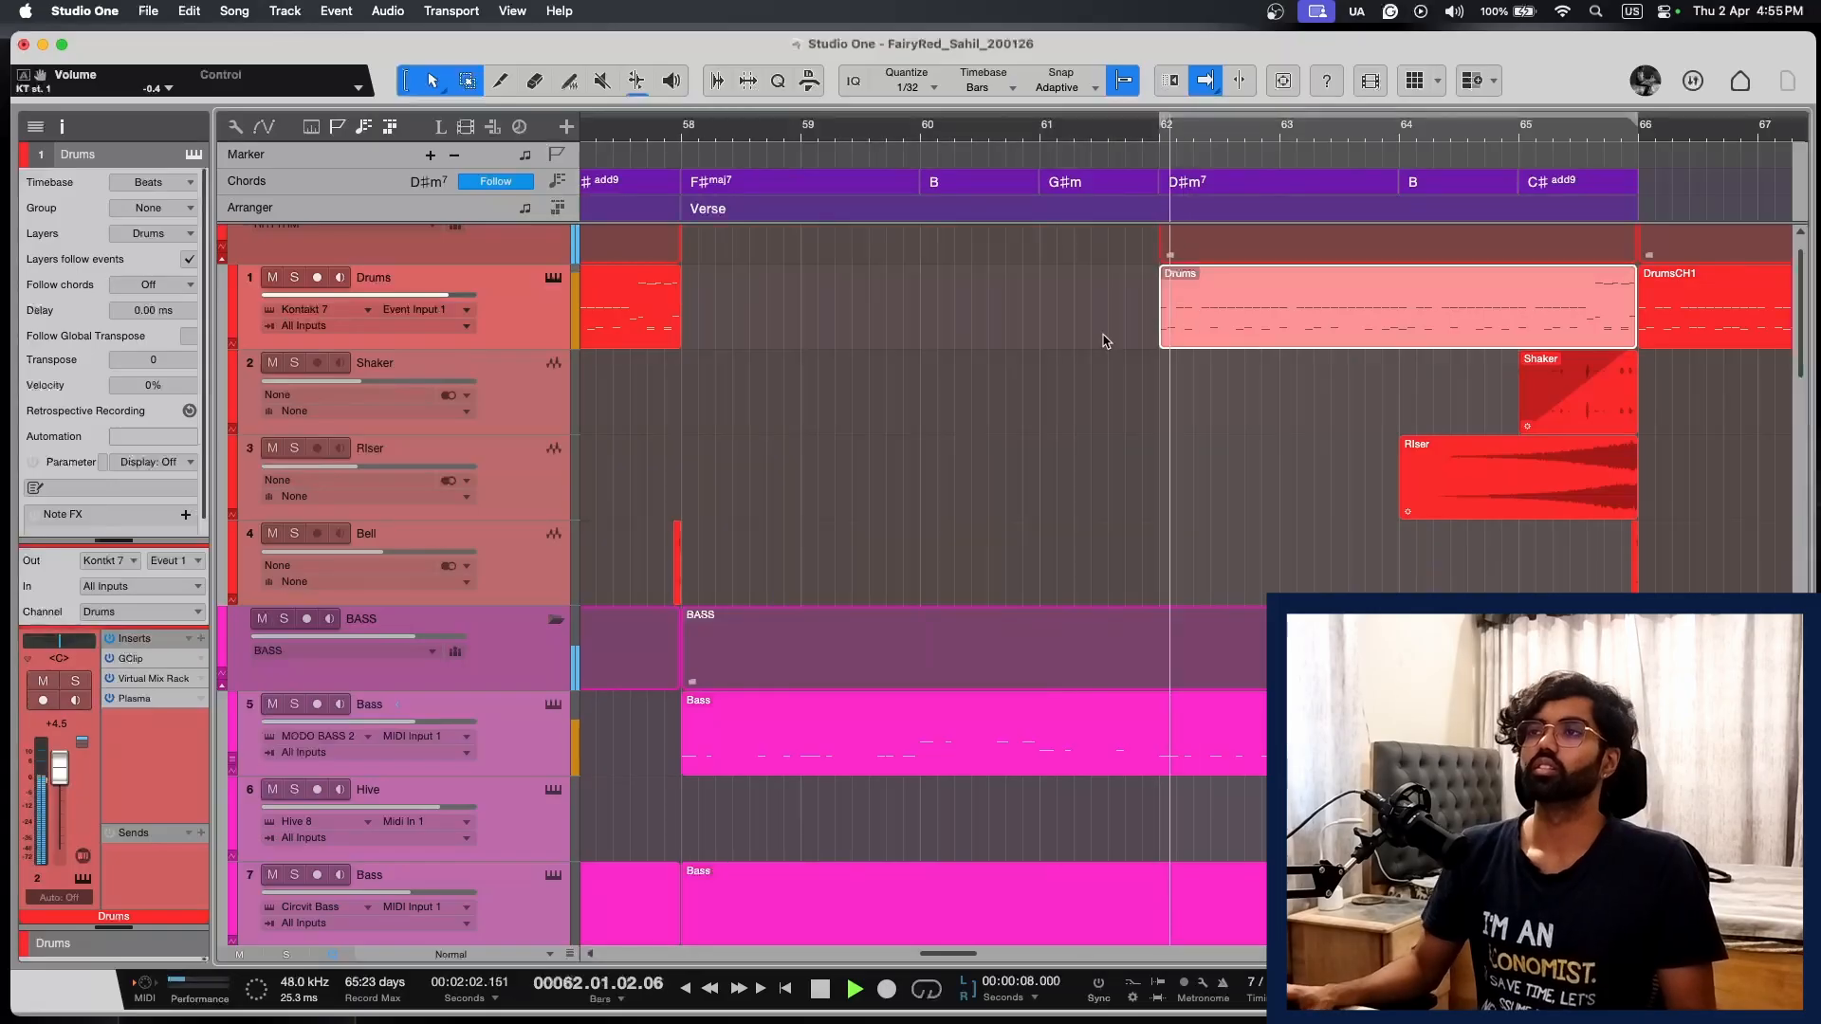
Step: Copy the Drums event in bars 62 to 66 to bar 58, filling the first half of the second verse
key(w)
drag(1191, 331, 952, 322)
click(1228, 334)
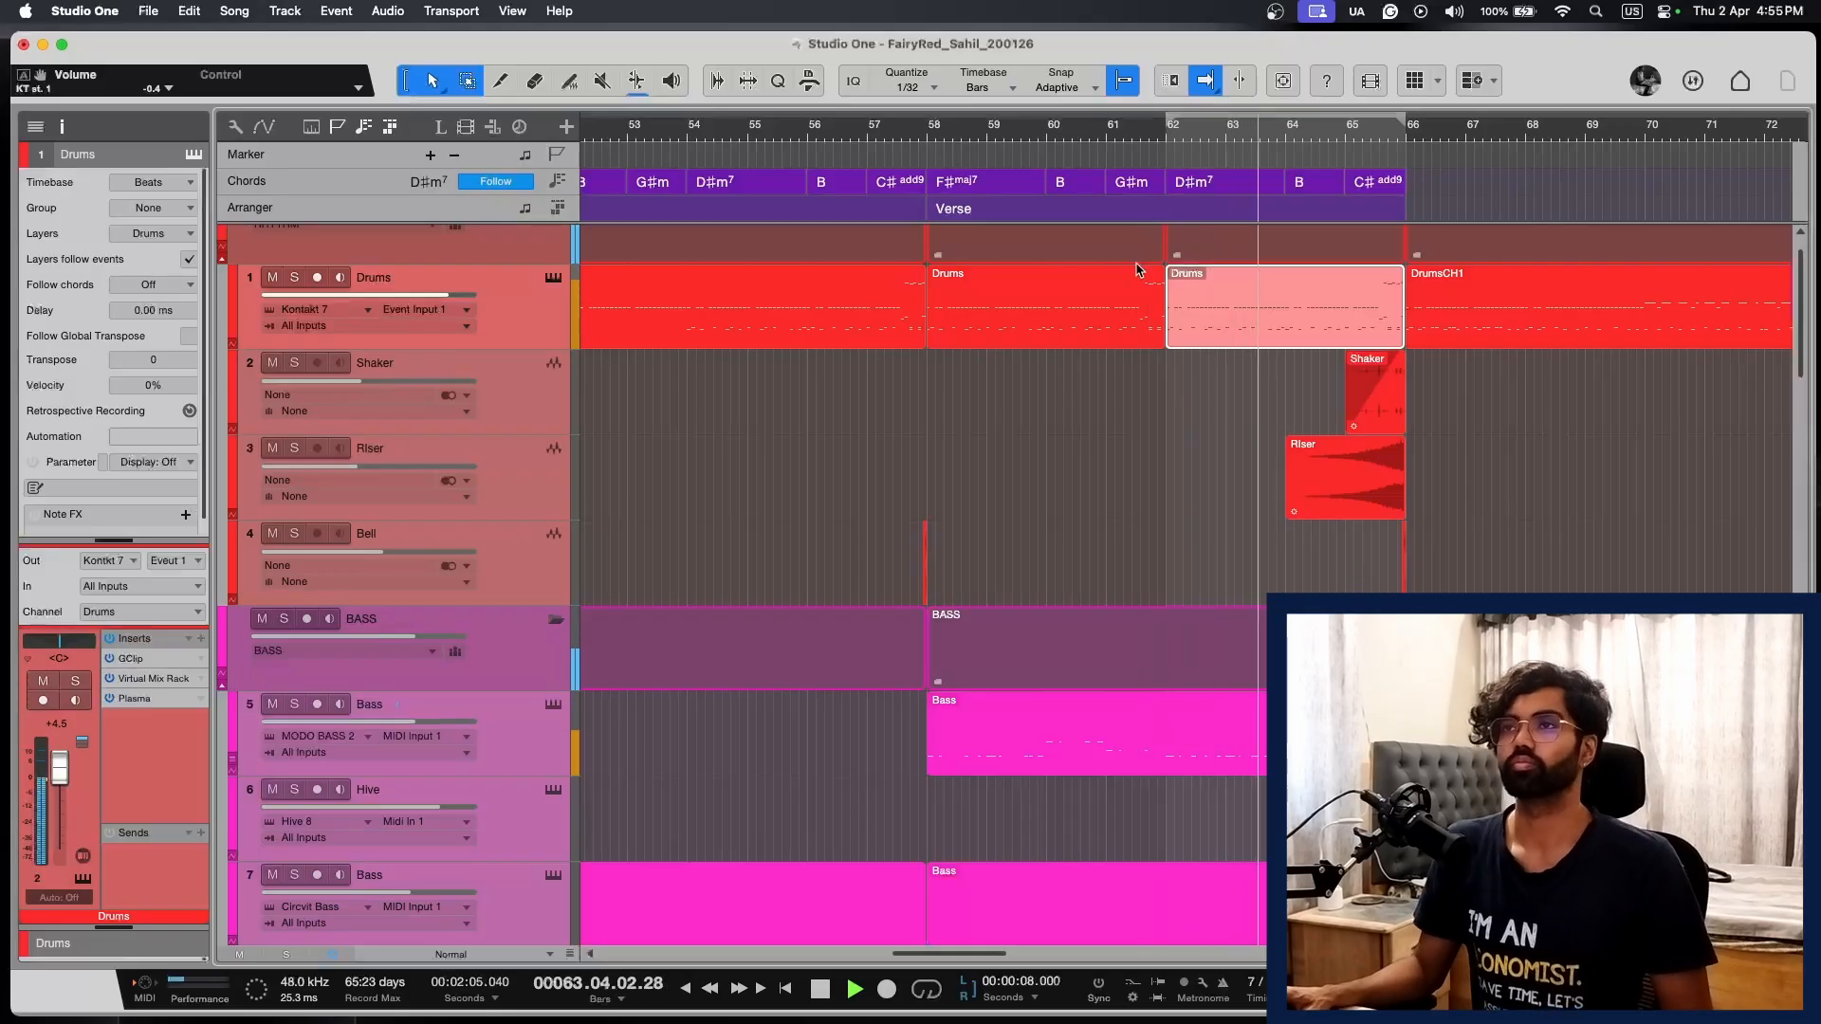
Step: Replay from bar 56 and delete the short leftover Bell event just before bar 58
click(814, 137)
key(space)
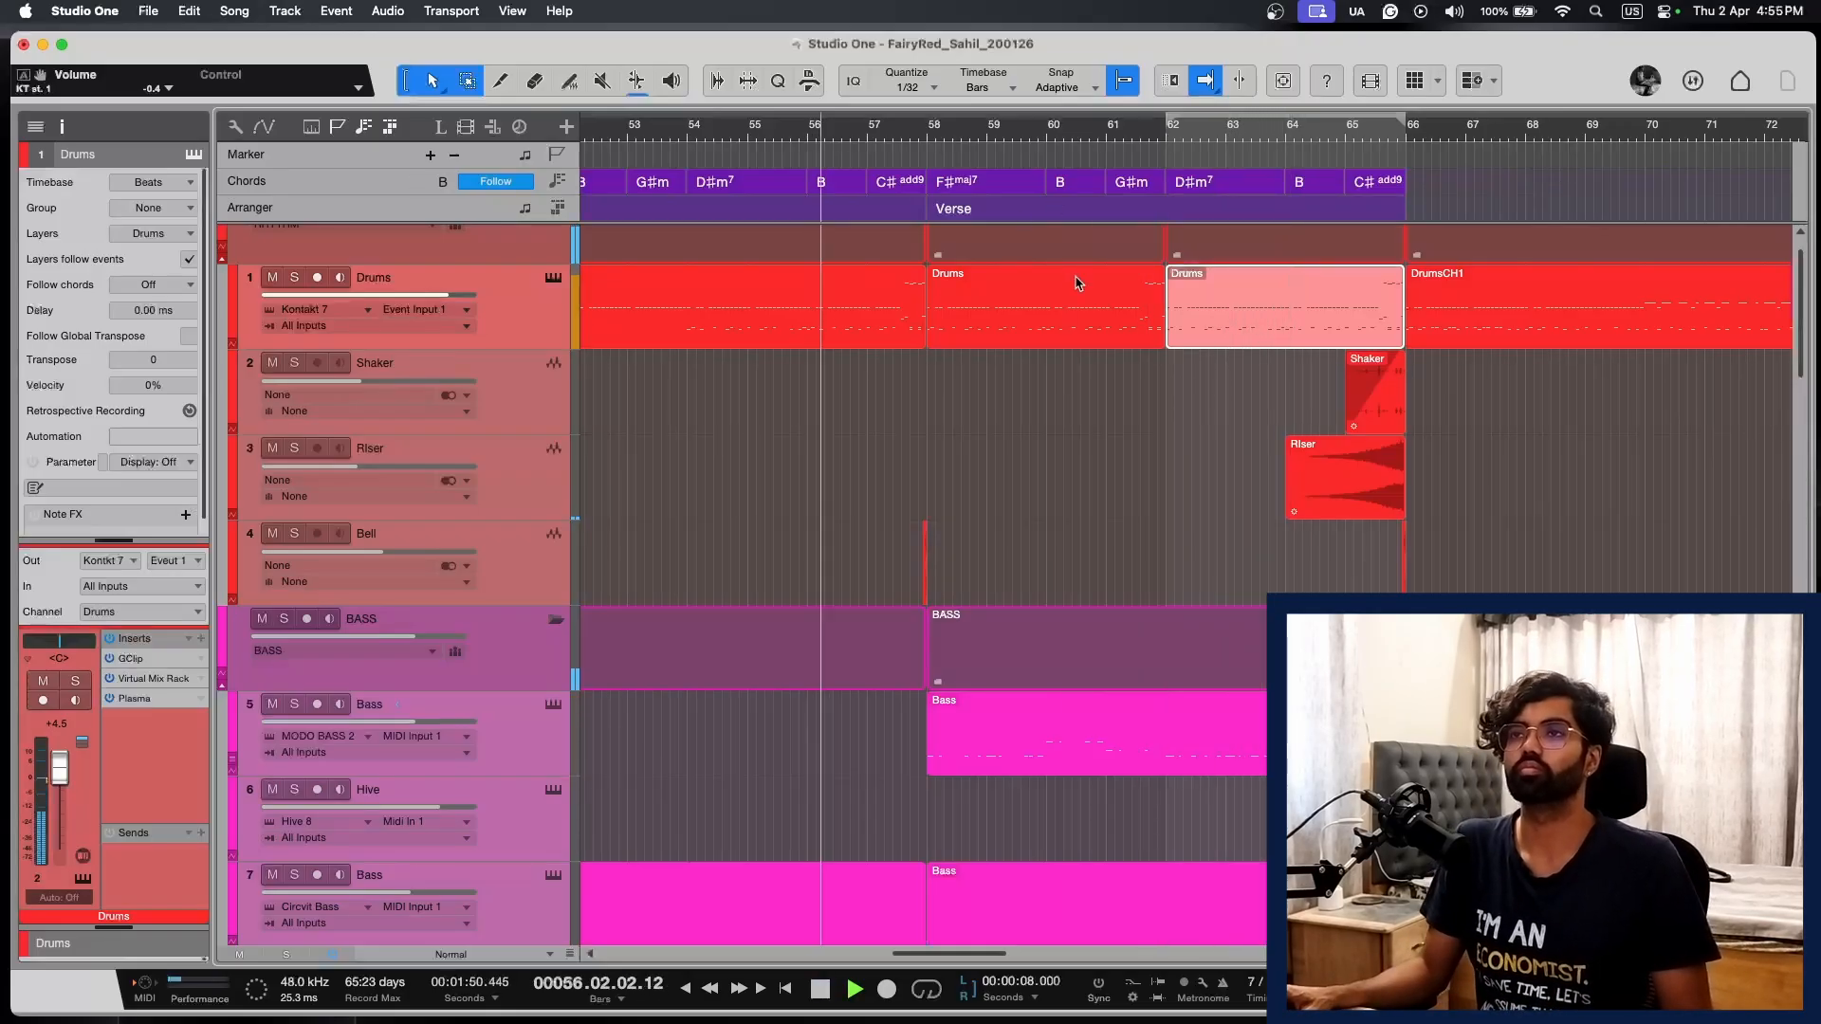
key(e)
key(e)
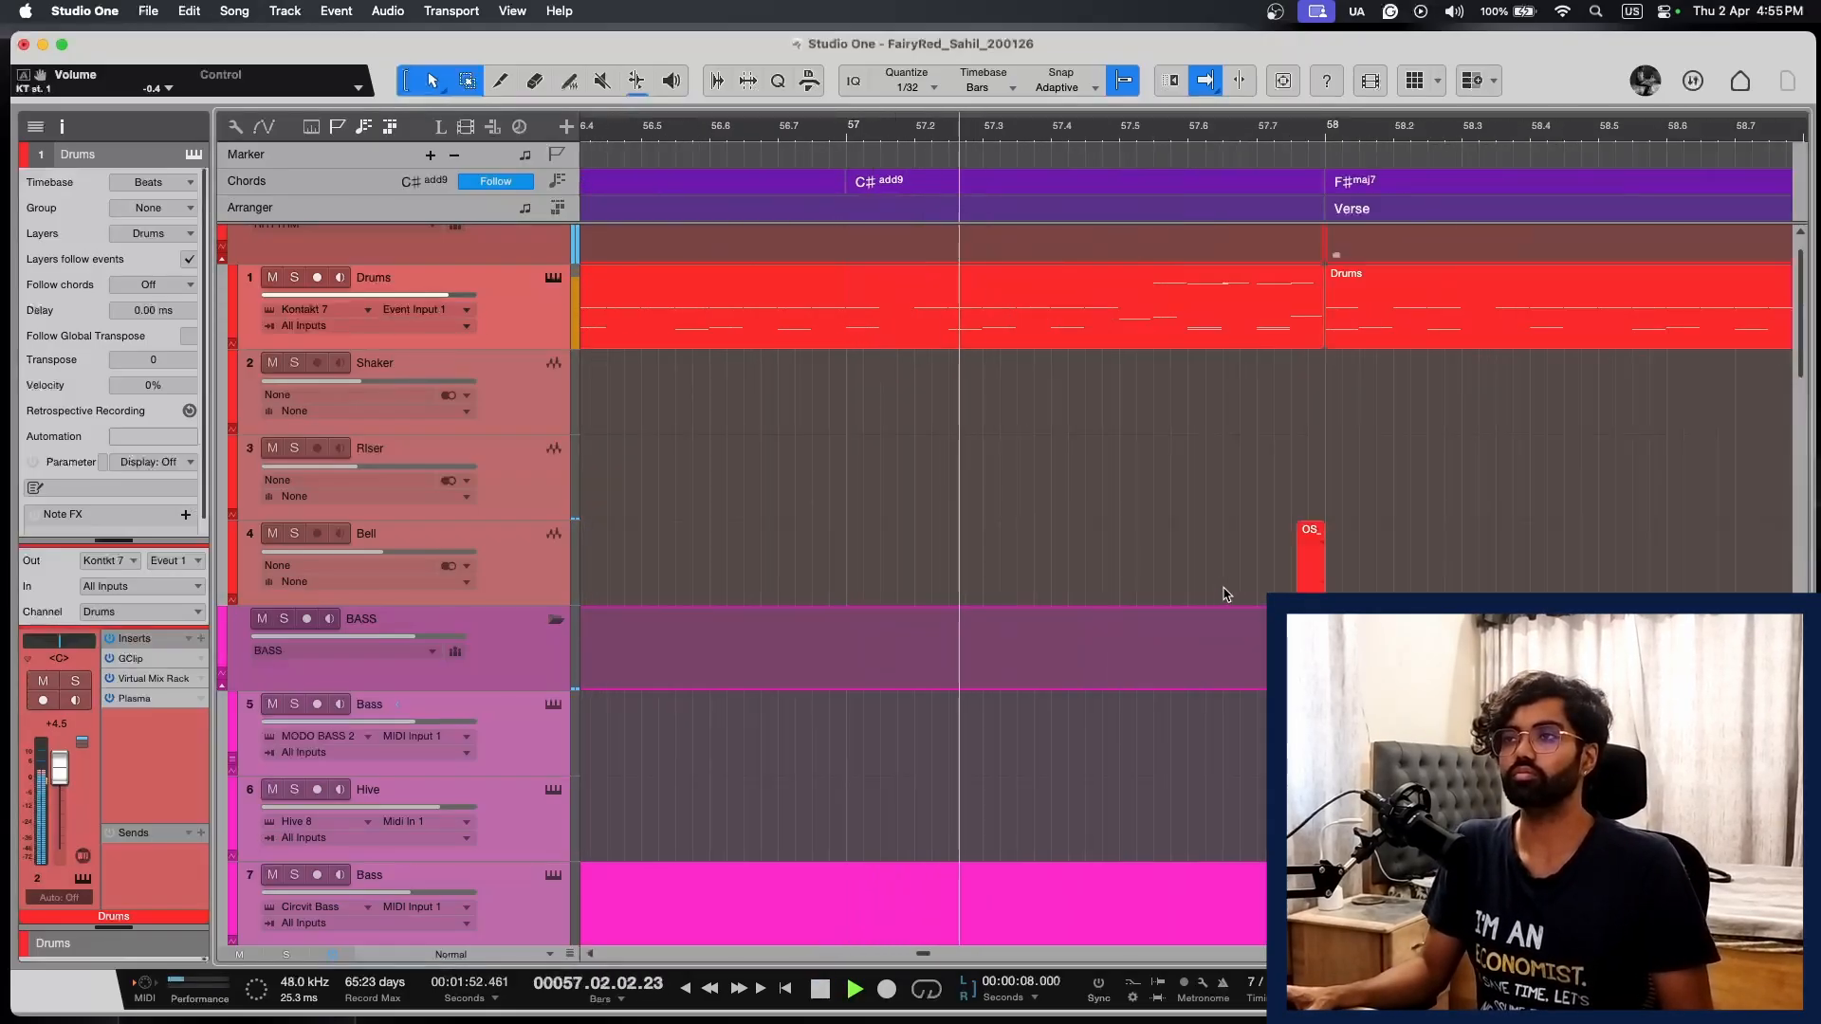
key(w)
drag(1226, 547, 1038, 564)
key(Delete)
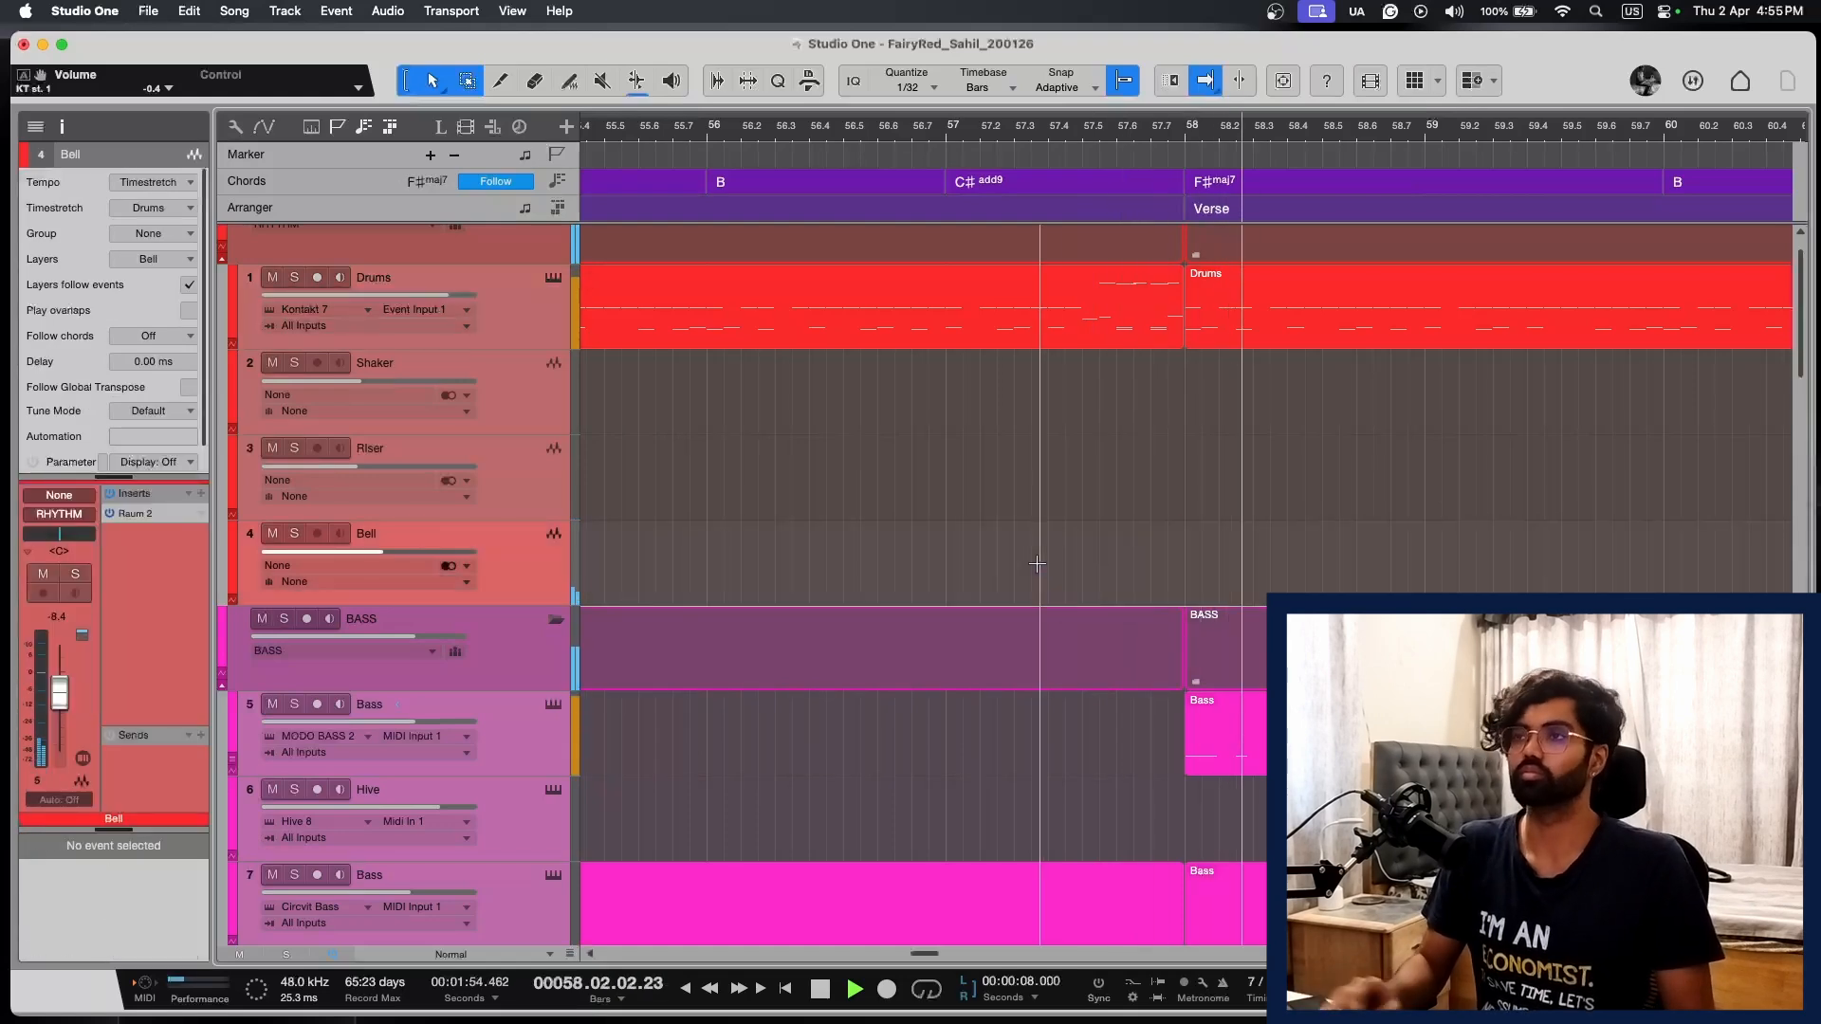
Step: Replace the fill at the end of bar 57 in the first verse's Drums event with the continuing beat pattern
key(w)
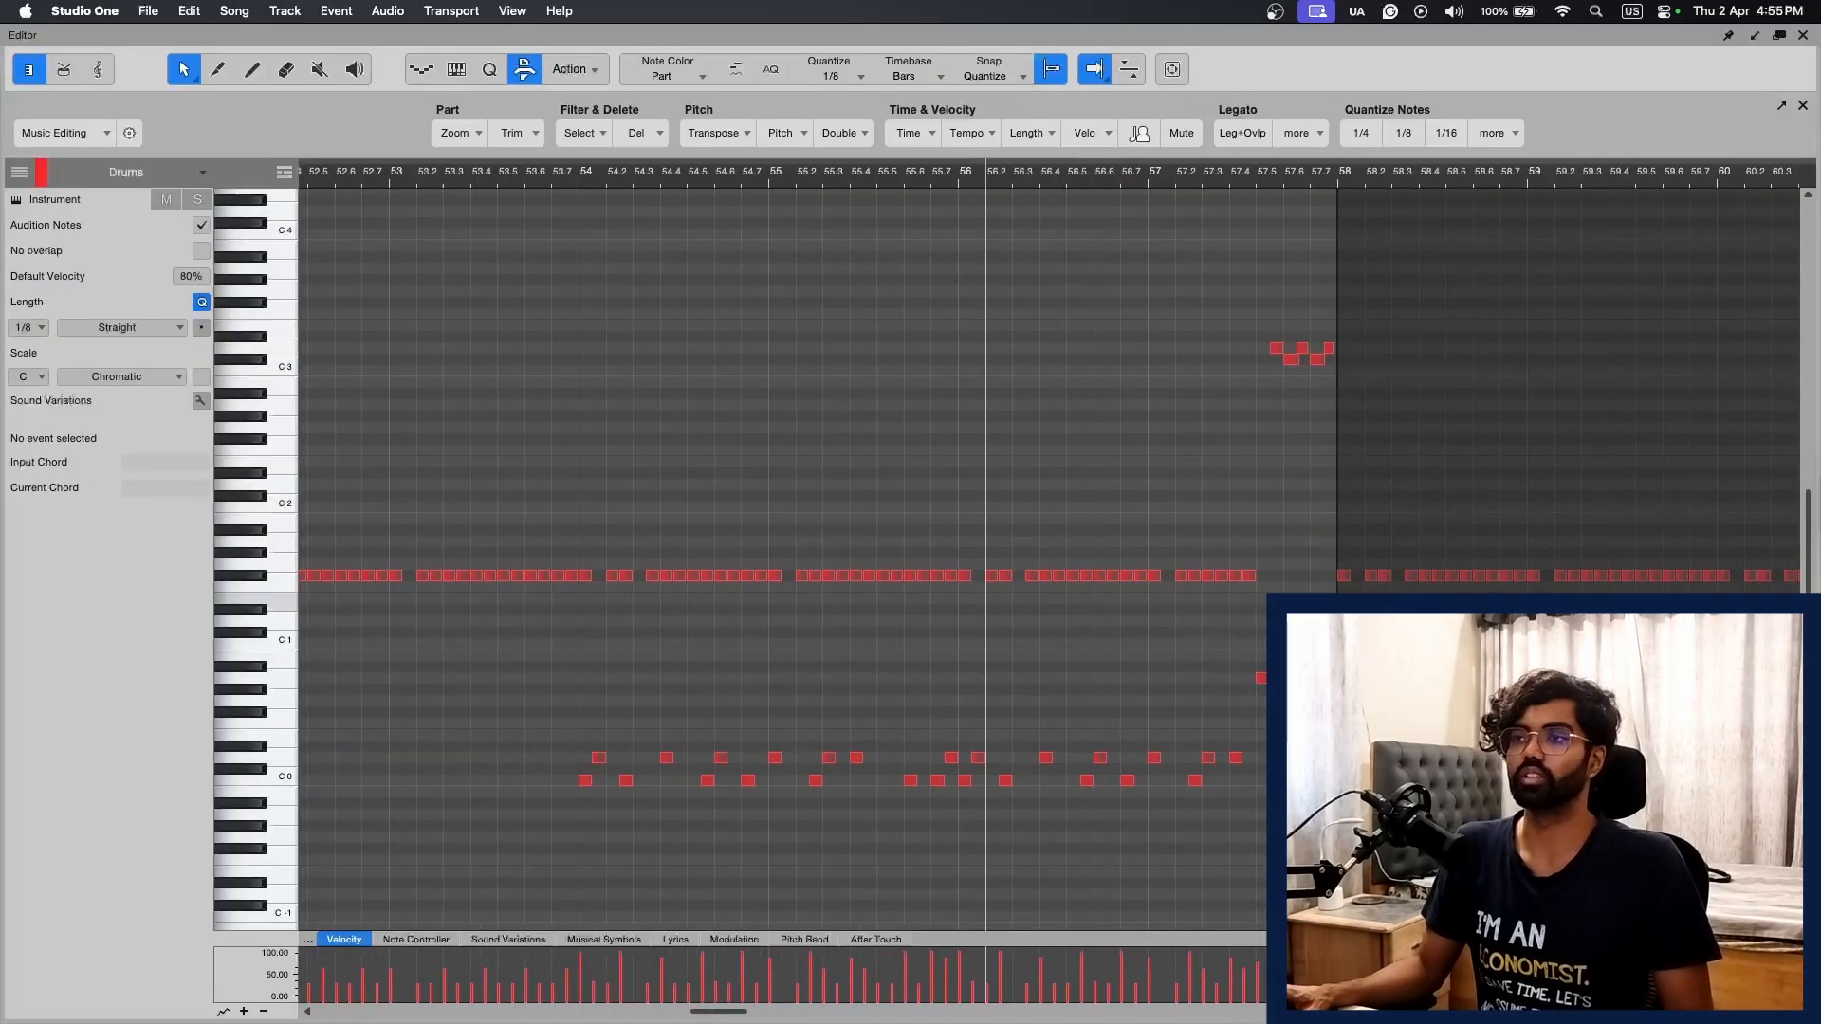
click(1260, 678)
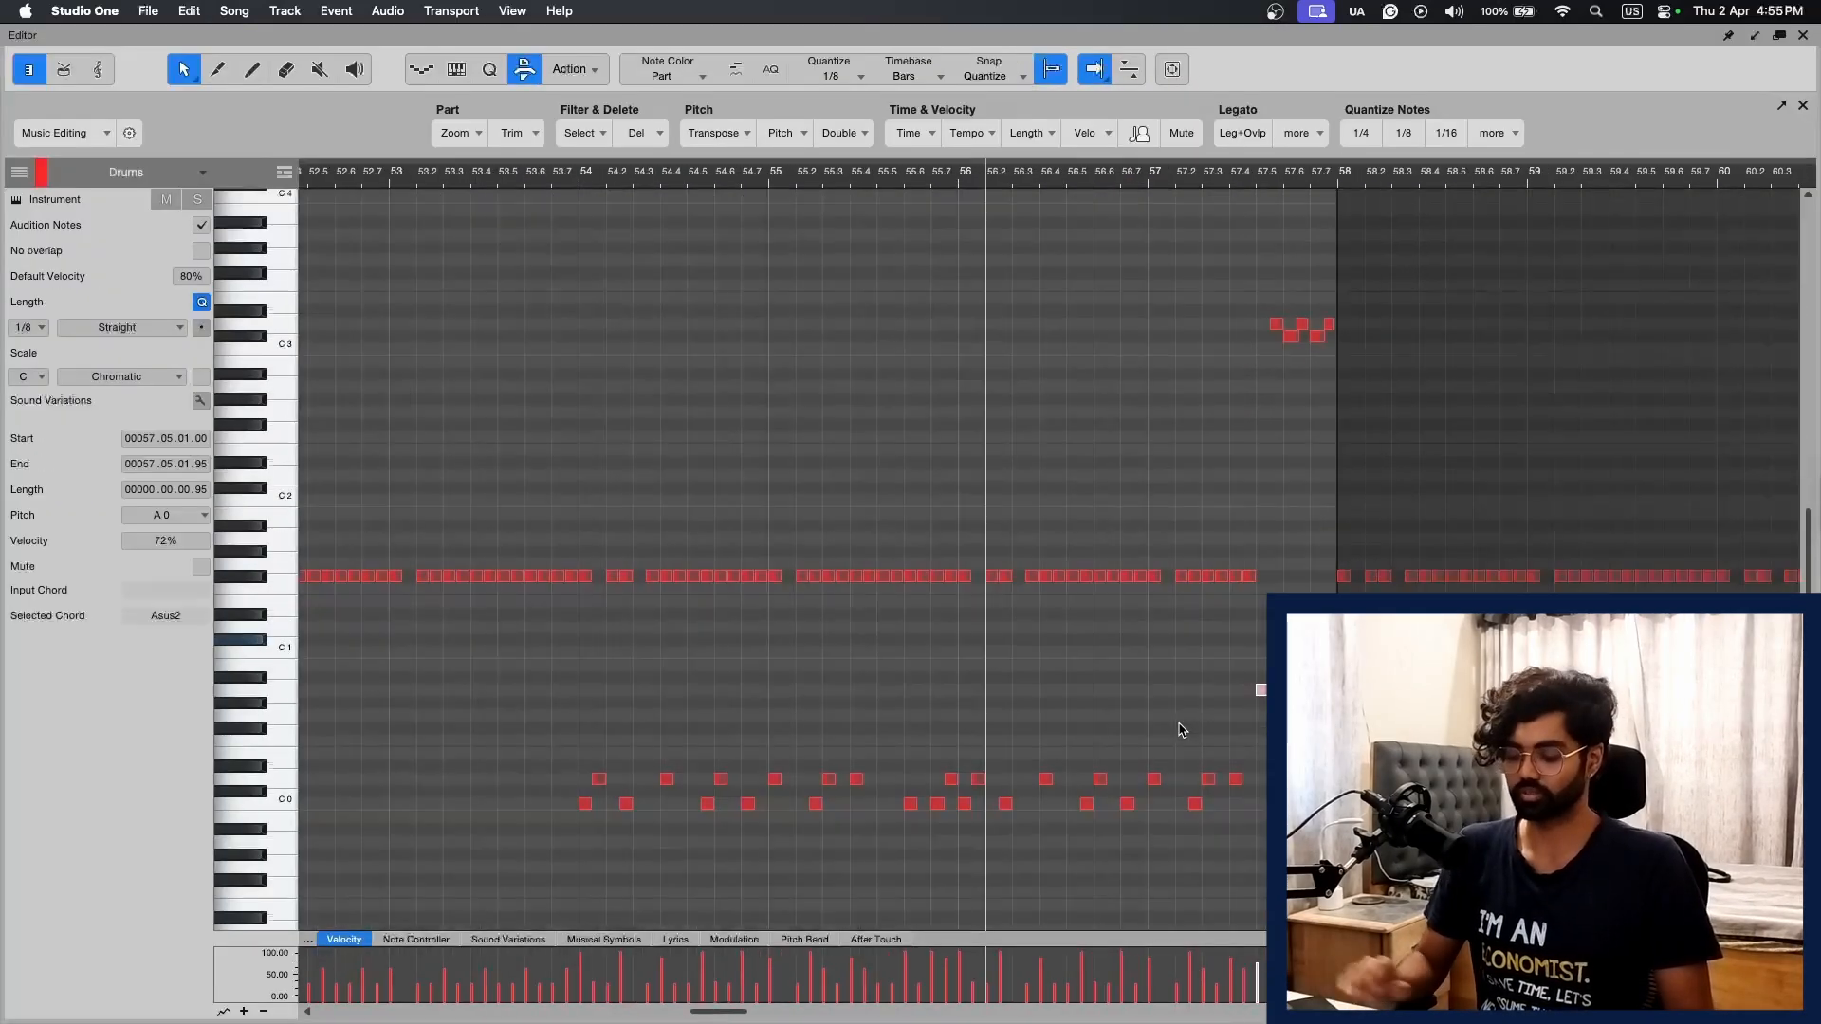
key(Delete)
key(e)
scroll(919, 674, right, 4)
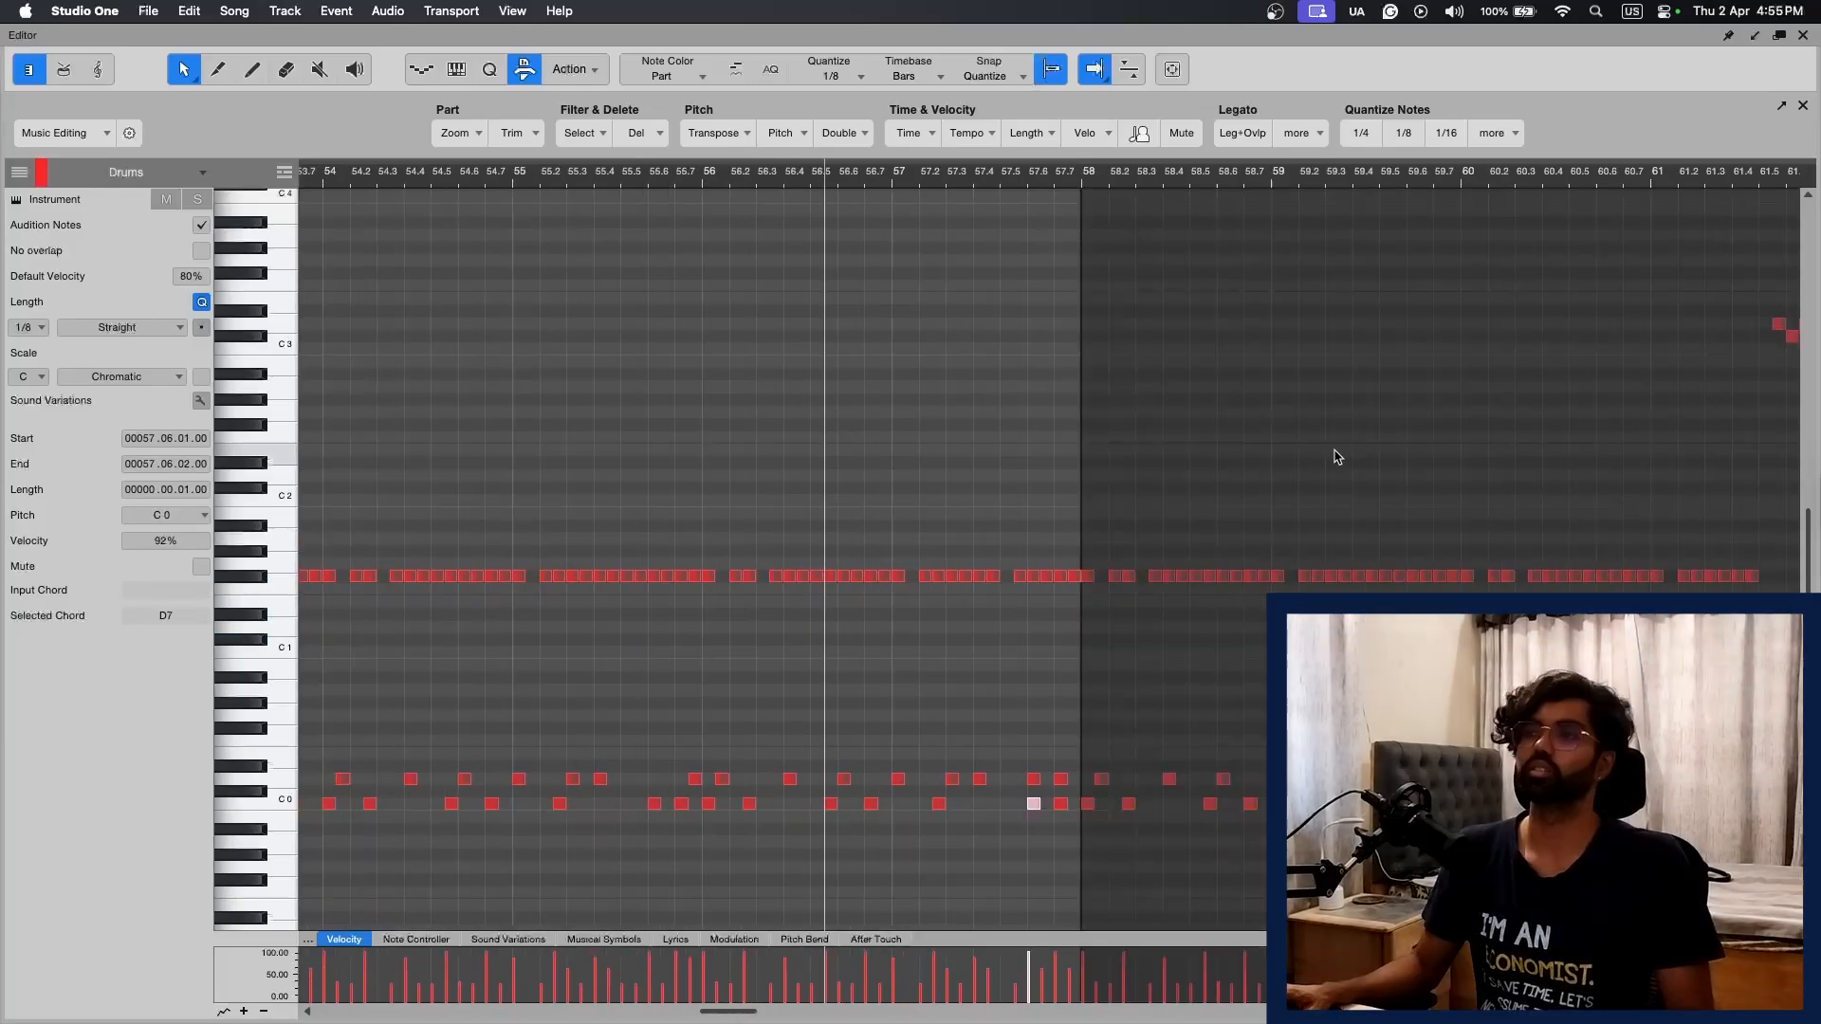
scroll(1337, 460, right, 3)
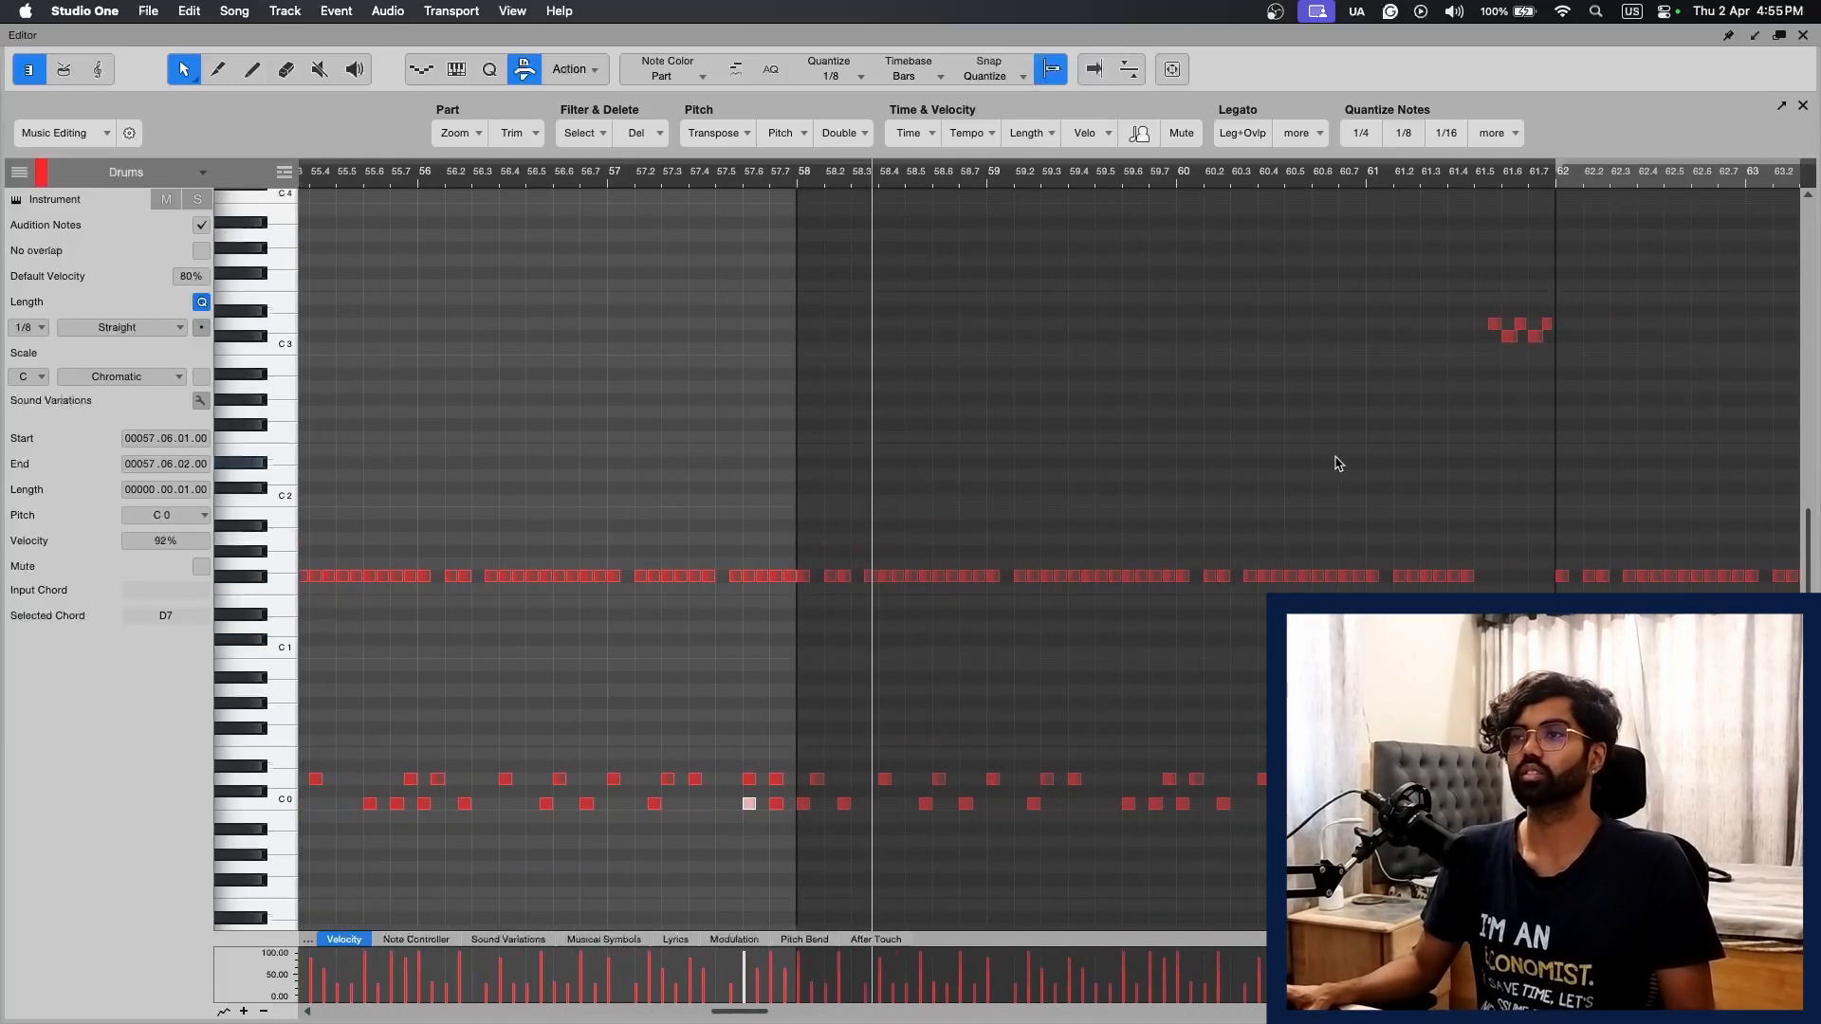
key(w)
click(1801, 37)
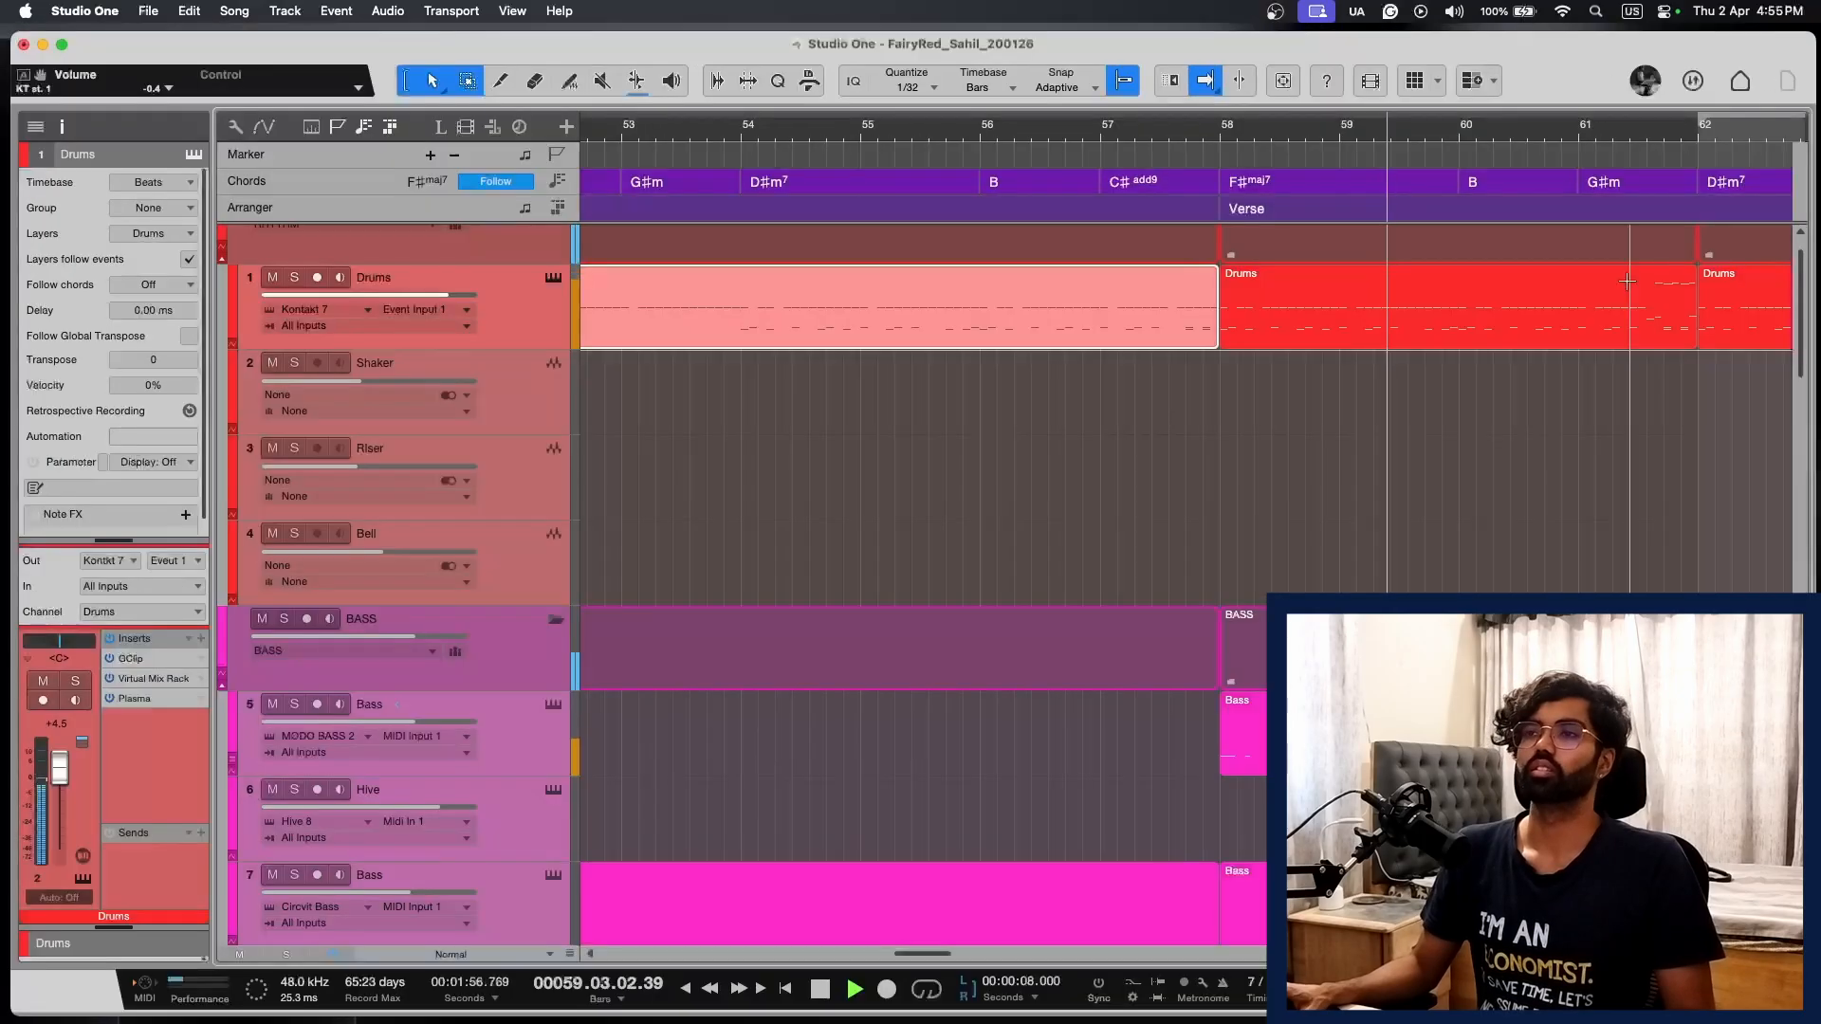
Step: Open the Drums event in bars 58 to 62 and review the second verse's tracks during playback
scroll(1043, 568, down, 5)
scroll(1043, 569, down, 8)
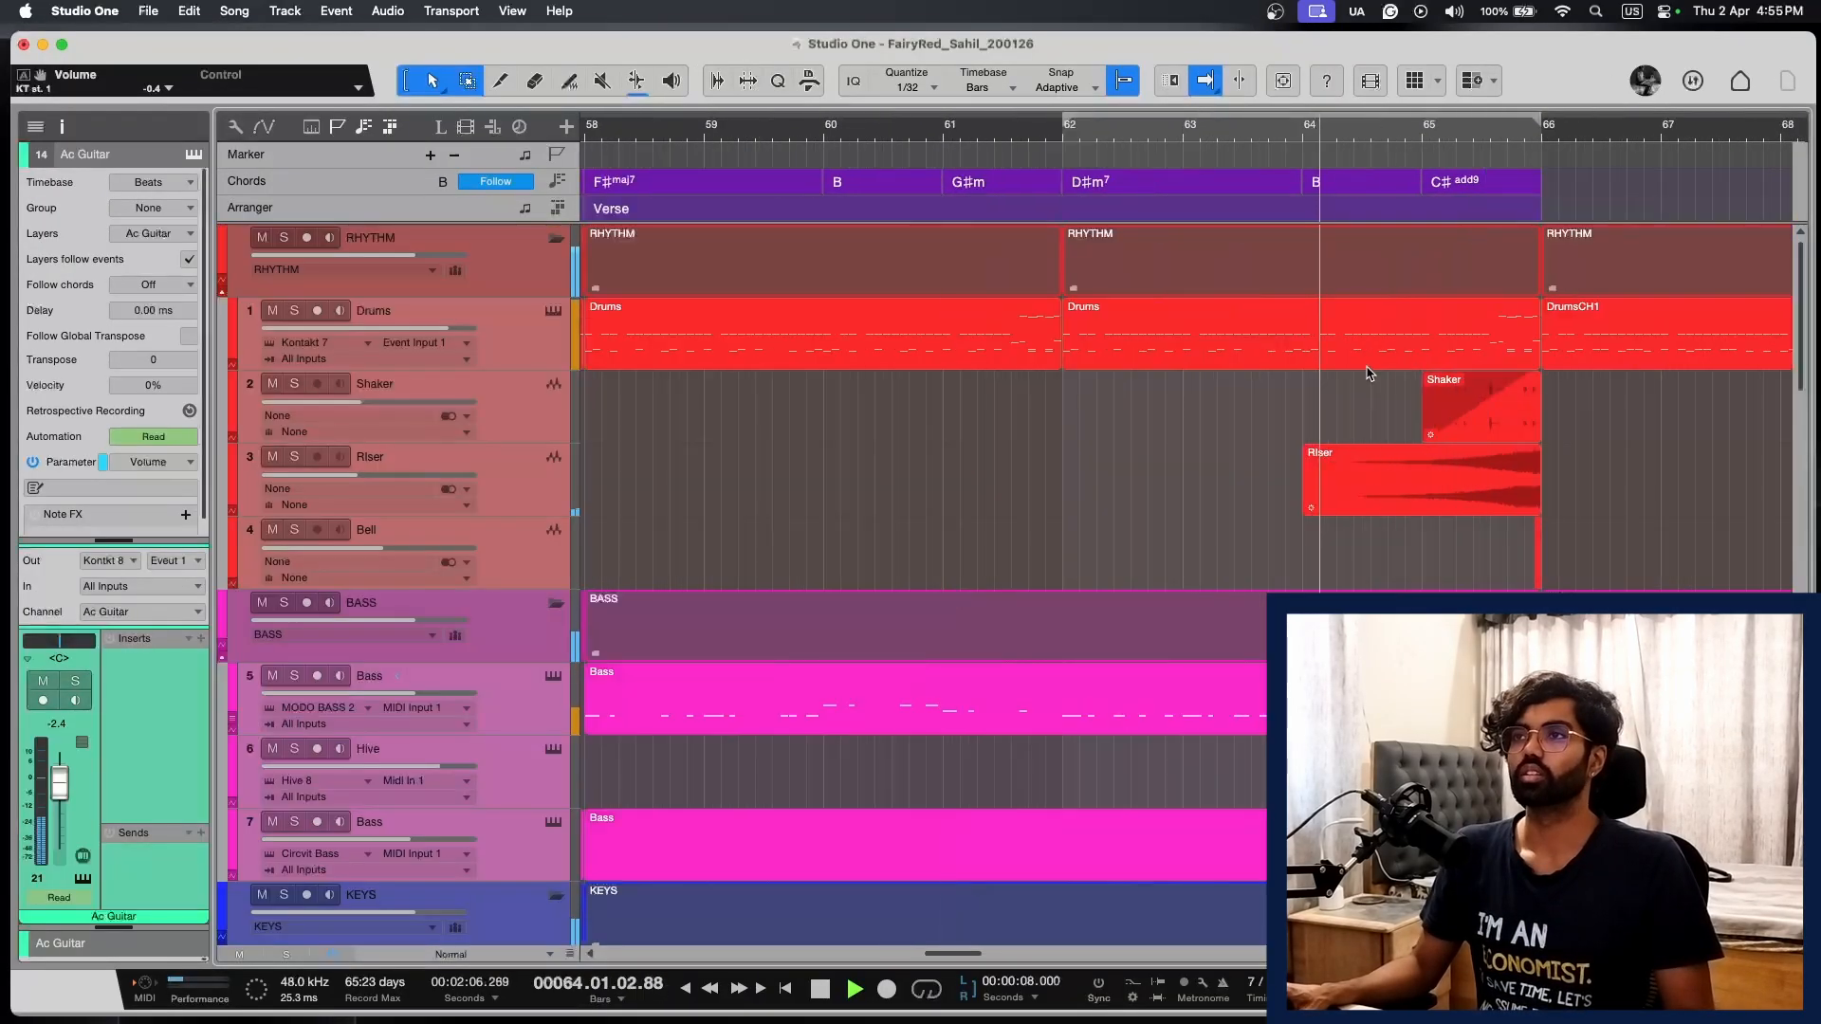
key(space)
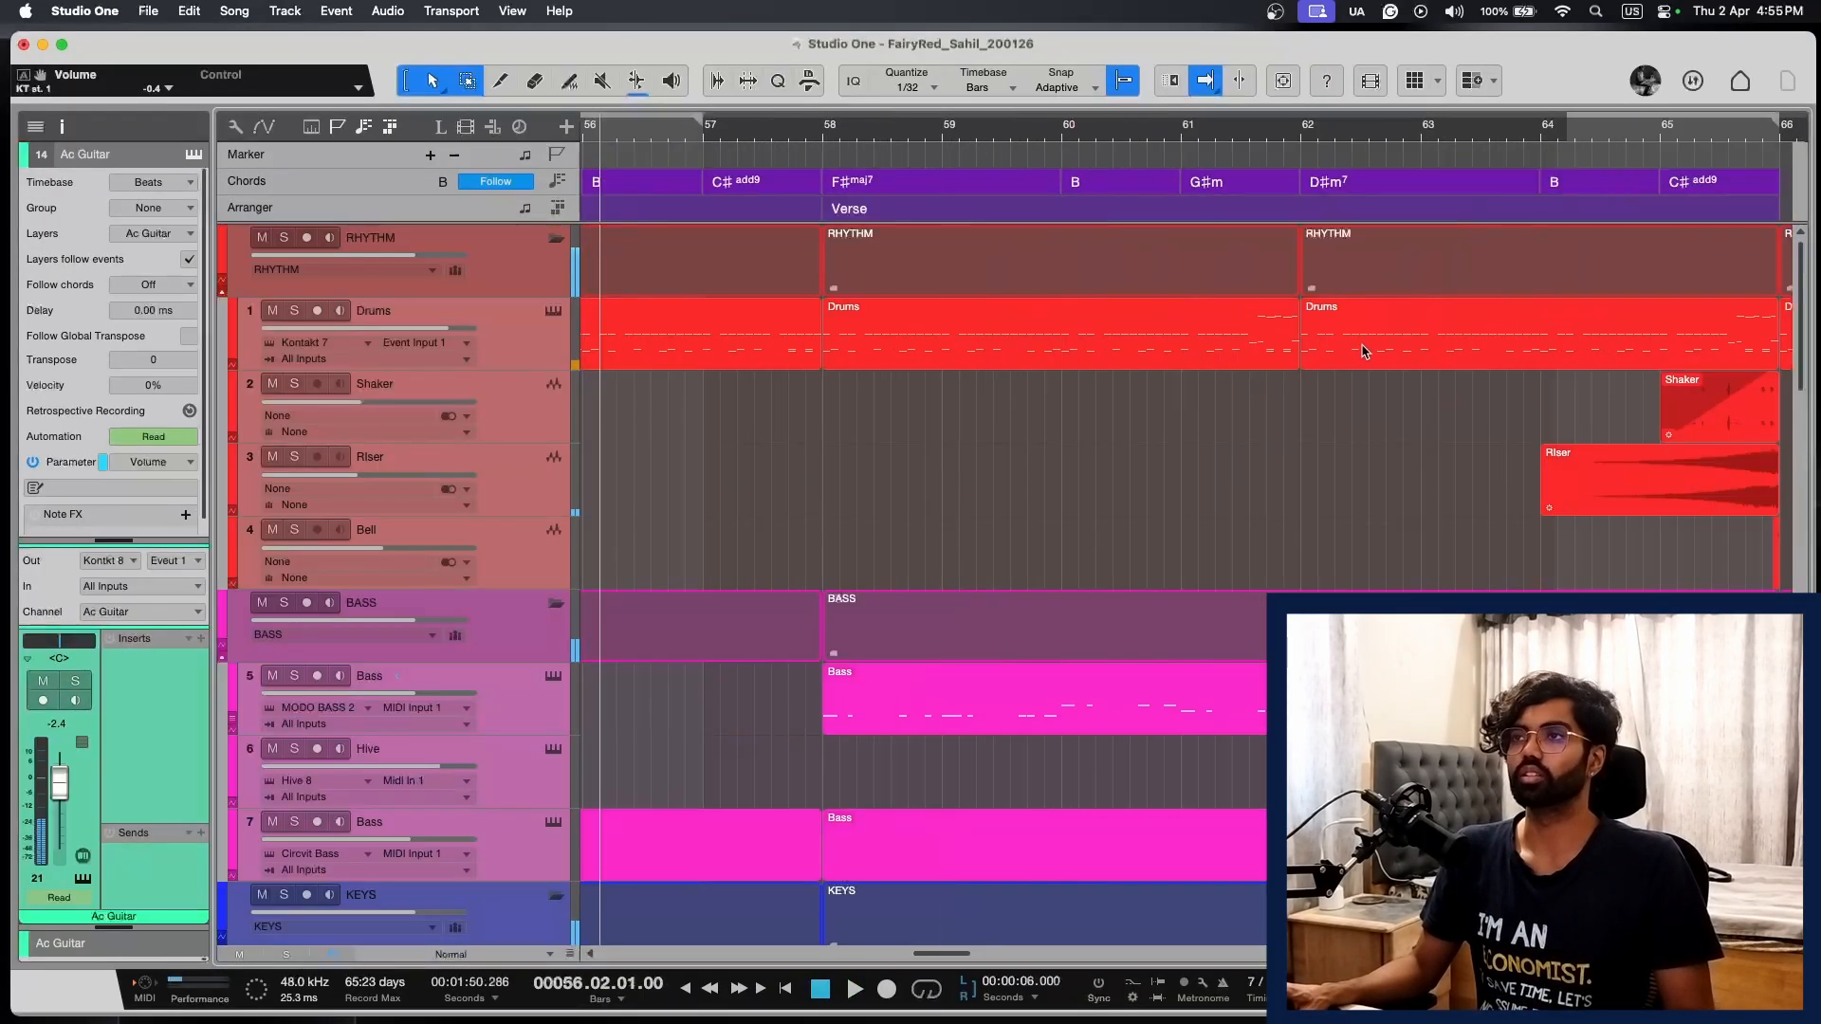
double_click(1242, 361)
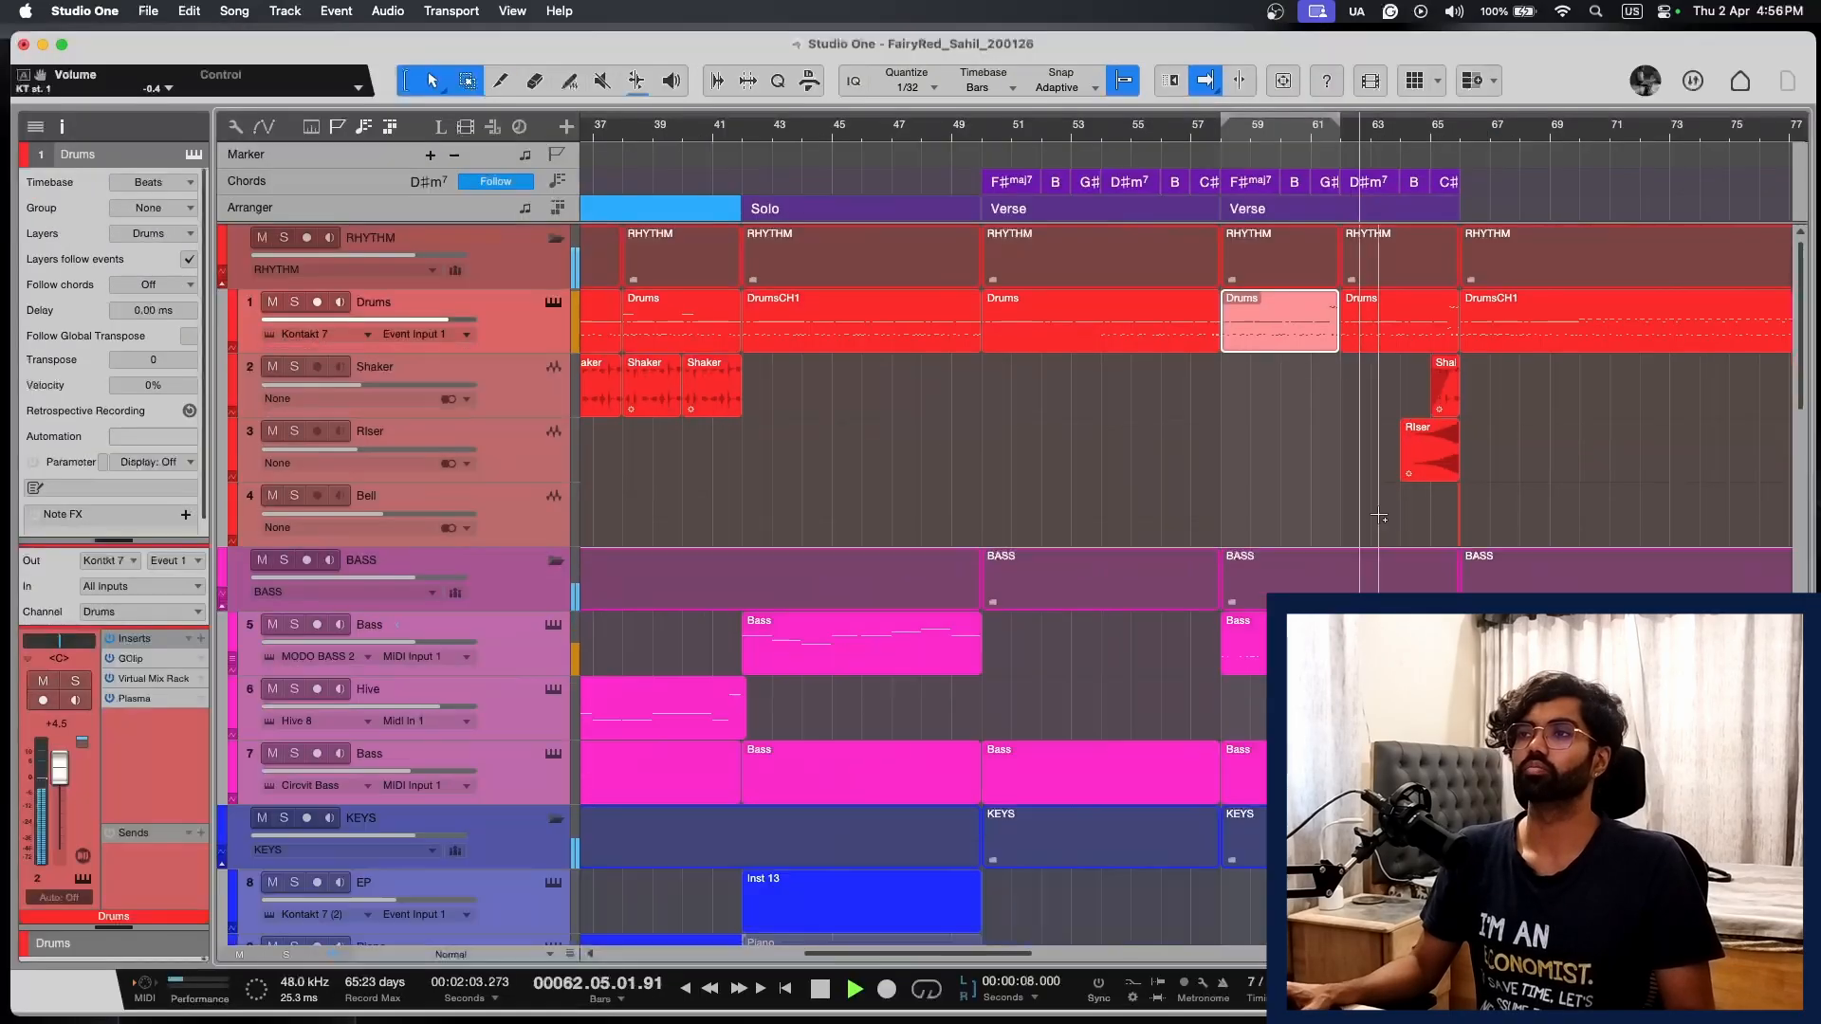
scroll(1379, 518, down, 15)
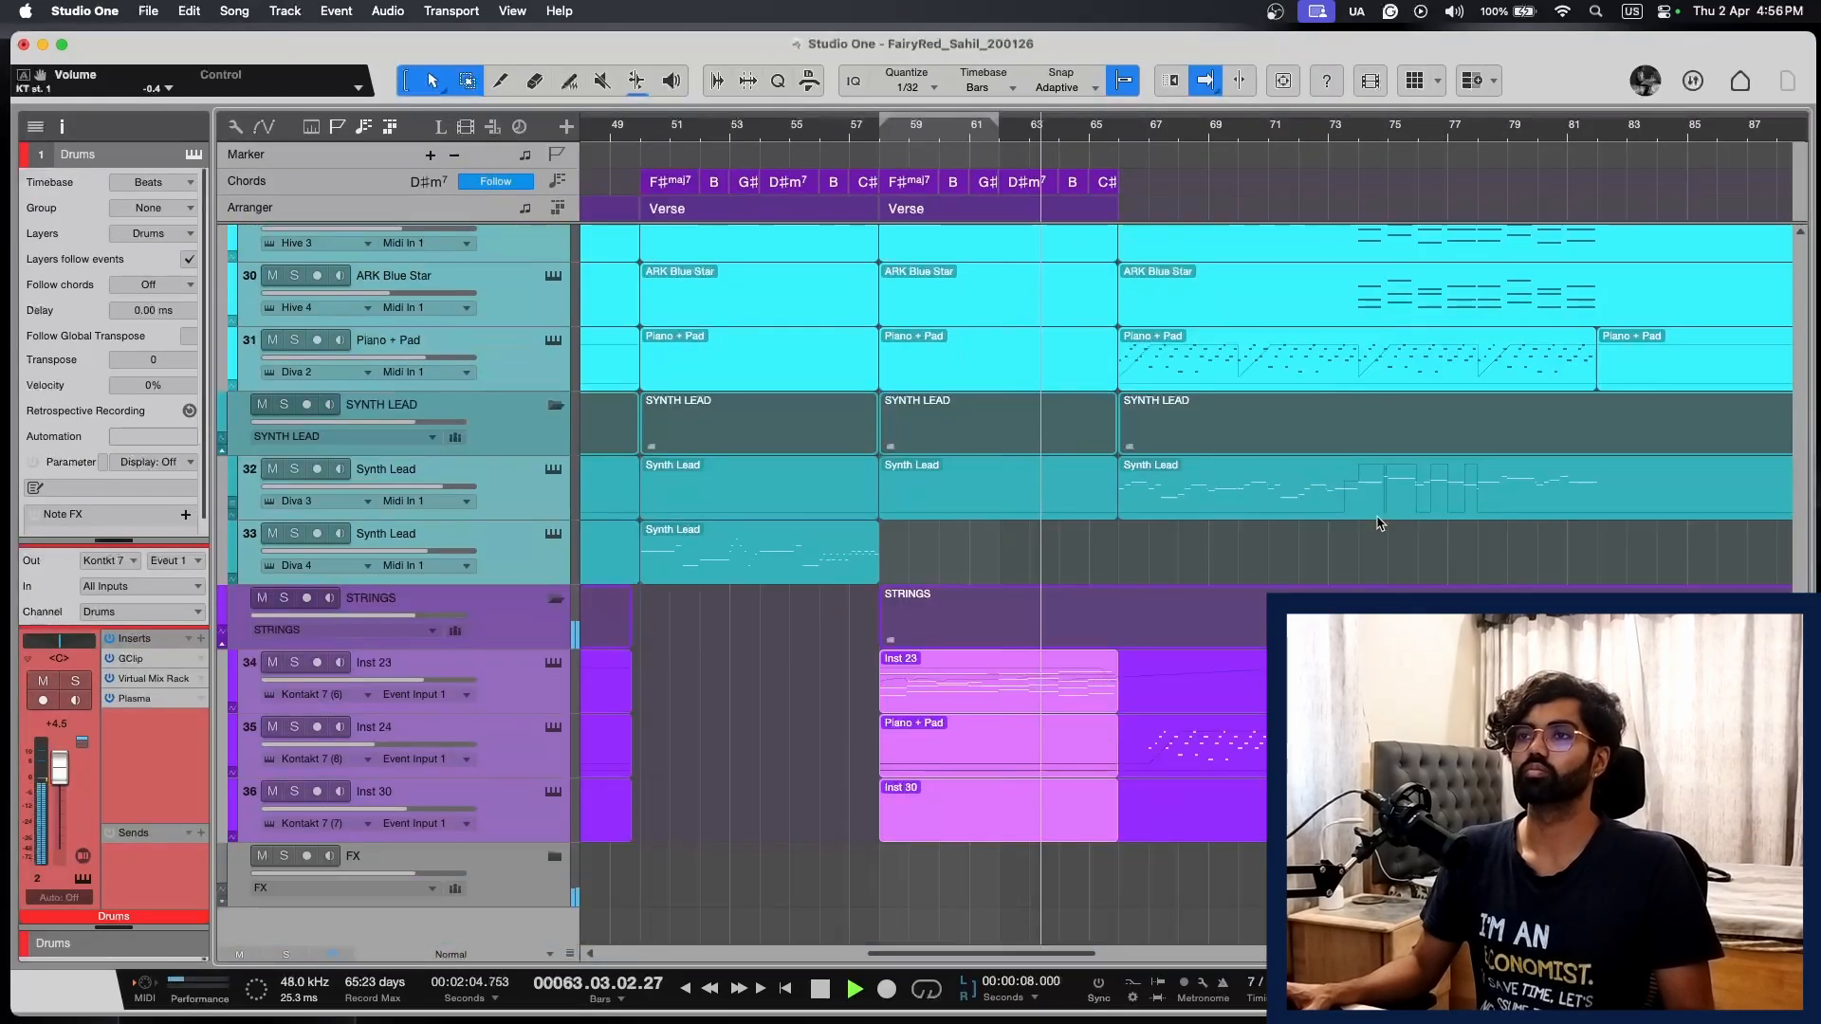
scroll(1379, 523, up, 5)
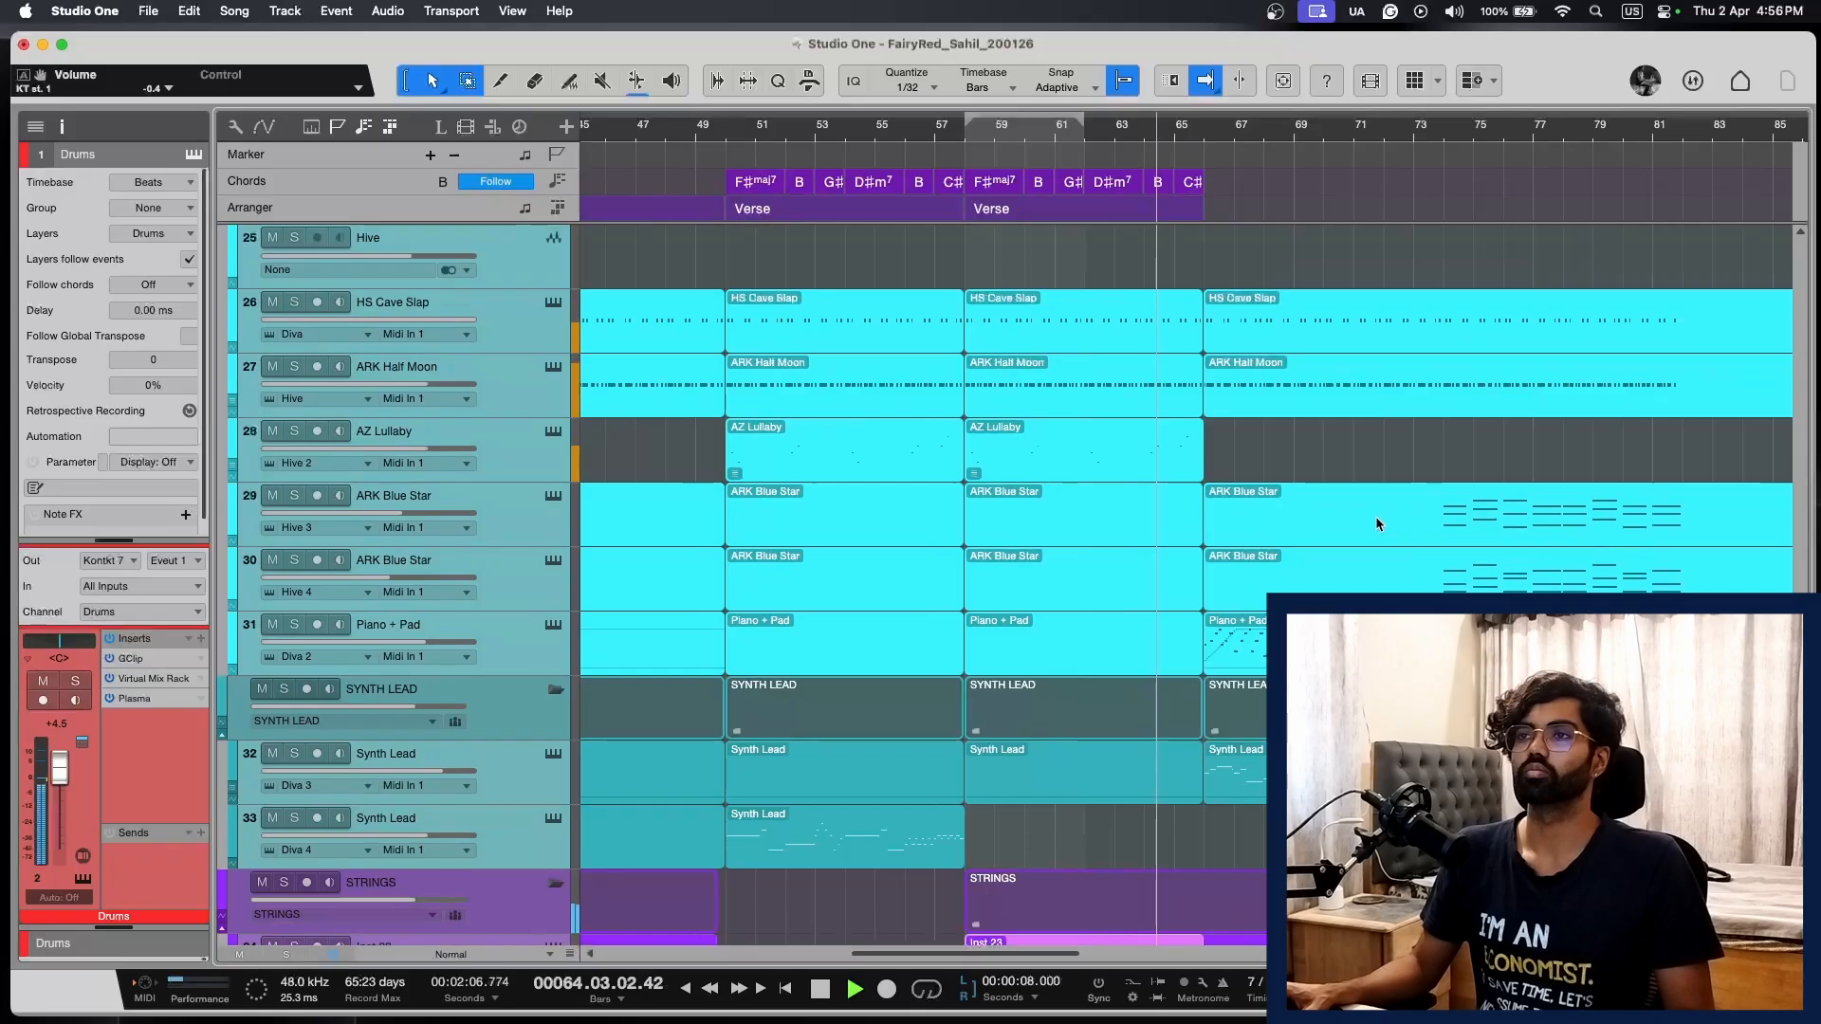
scroll(1379, 523, up, 1)
scroll(1377, 524, up, 10)
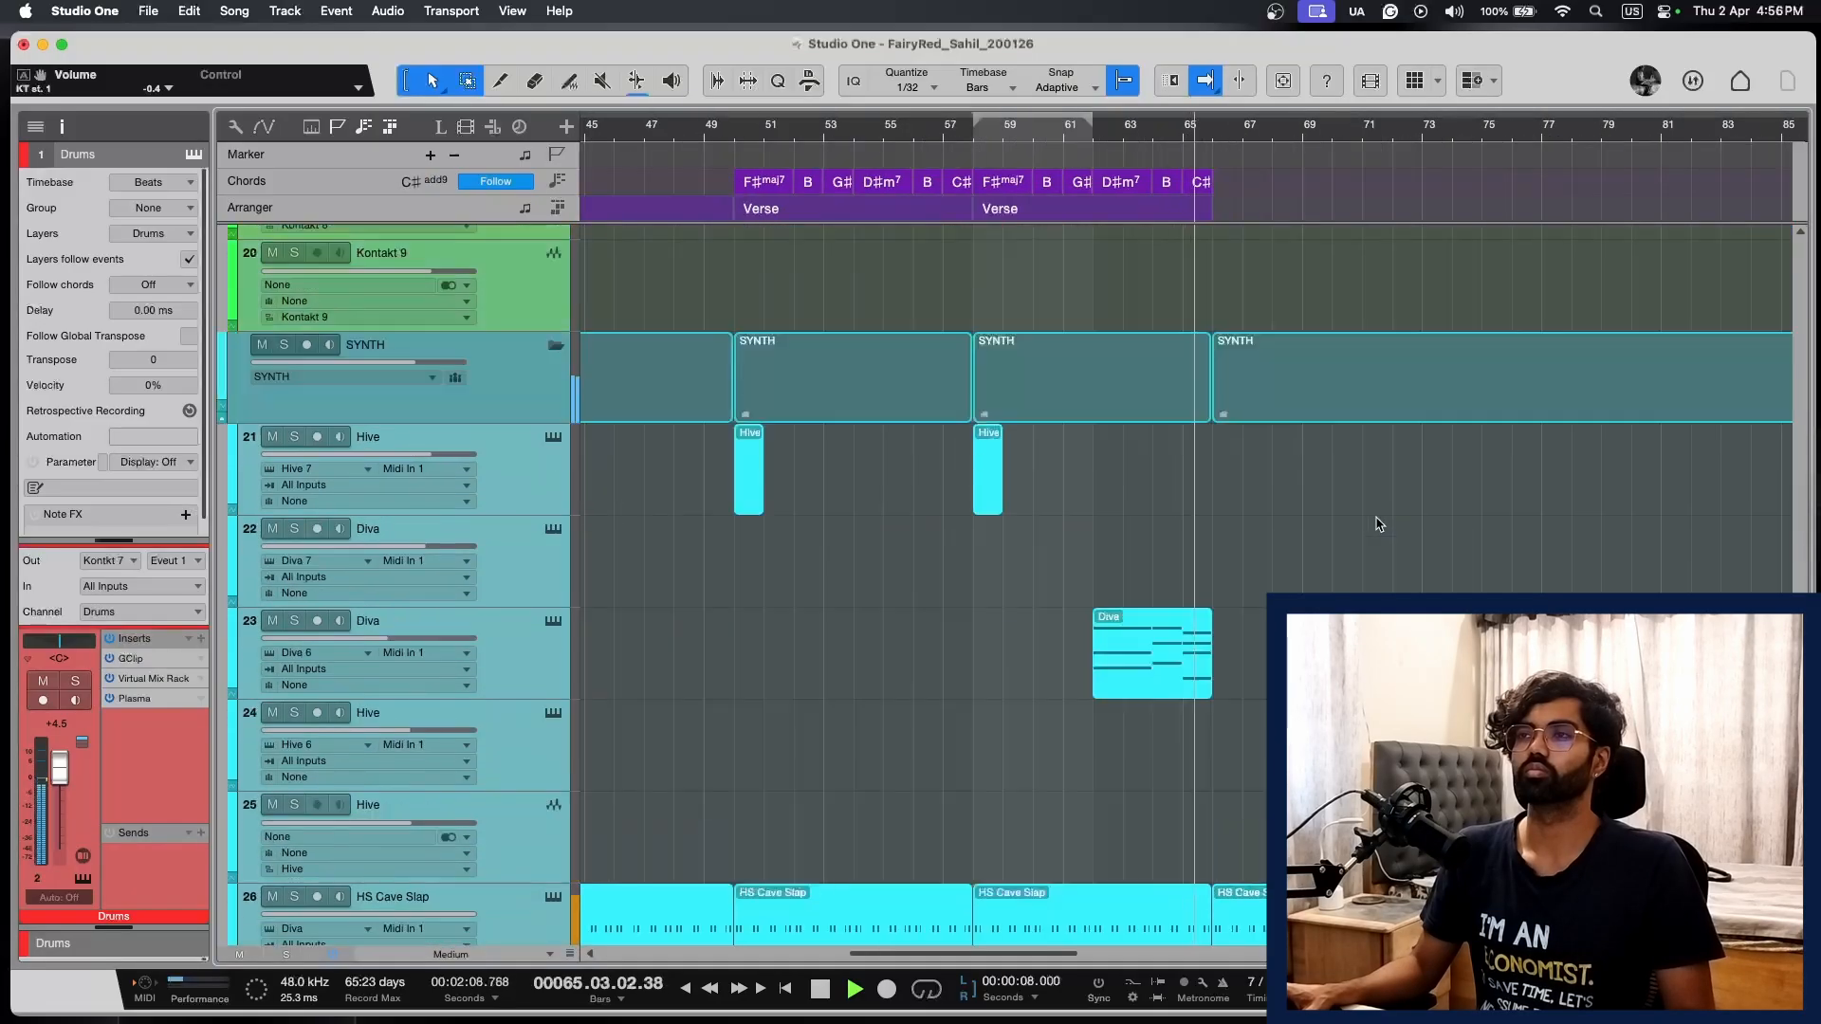
scroll(1378, 525, up, 15)
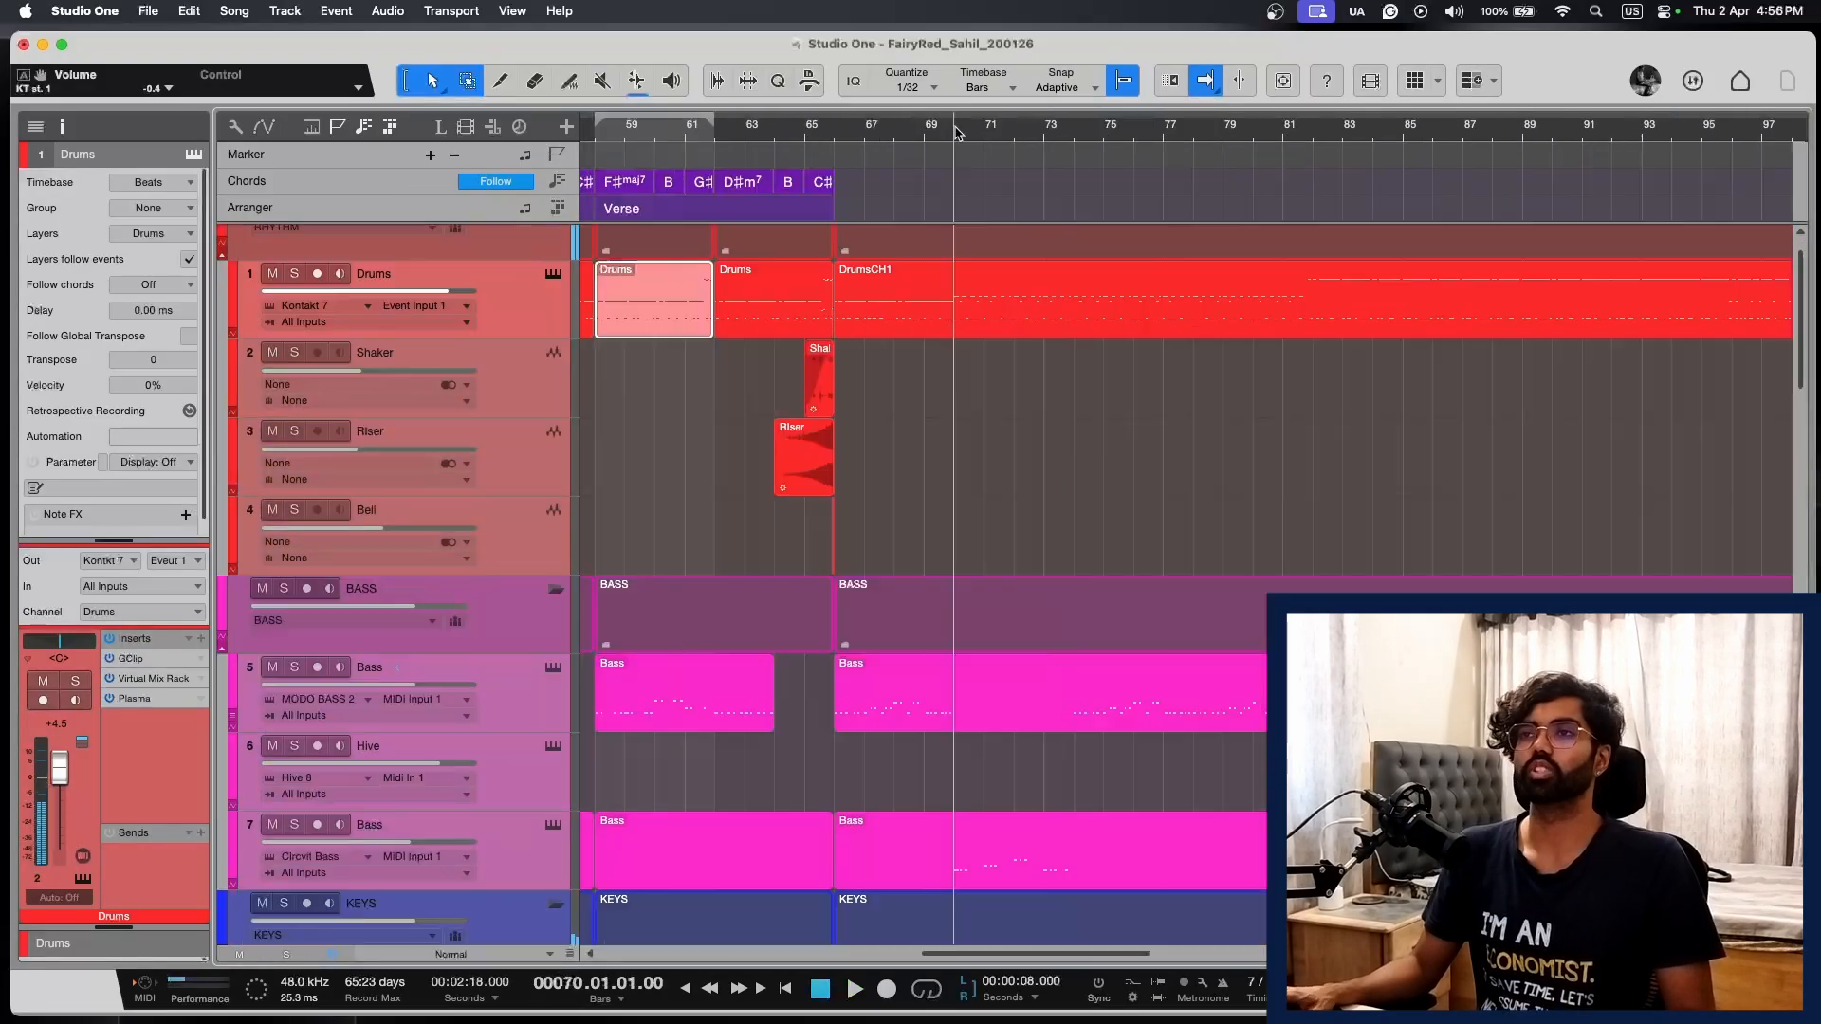
Step: Copy the existing Chorus arranger section to bar 66, directly after the second verse
key(e)
key(e)
key(shift+e)
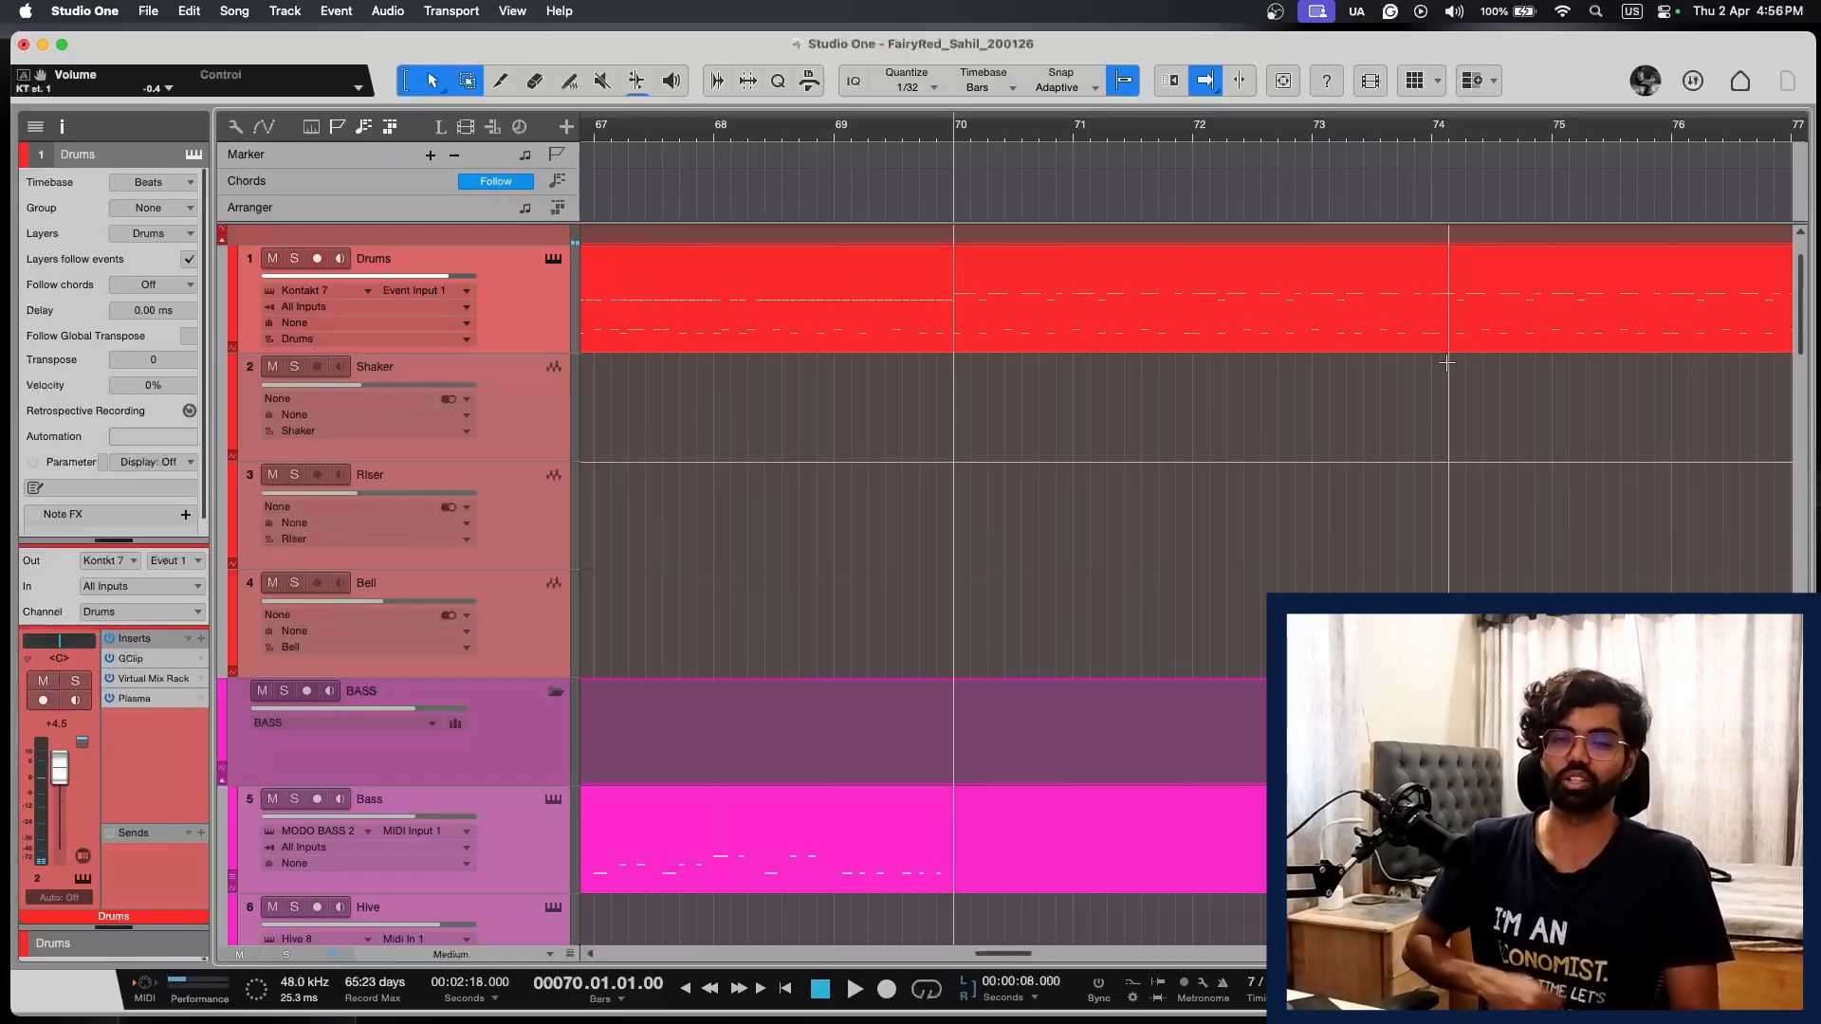
key(w)
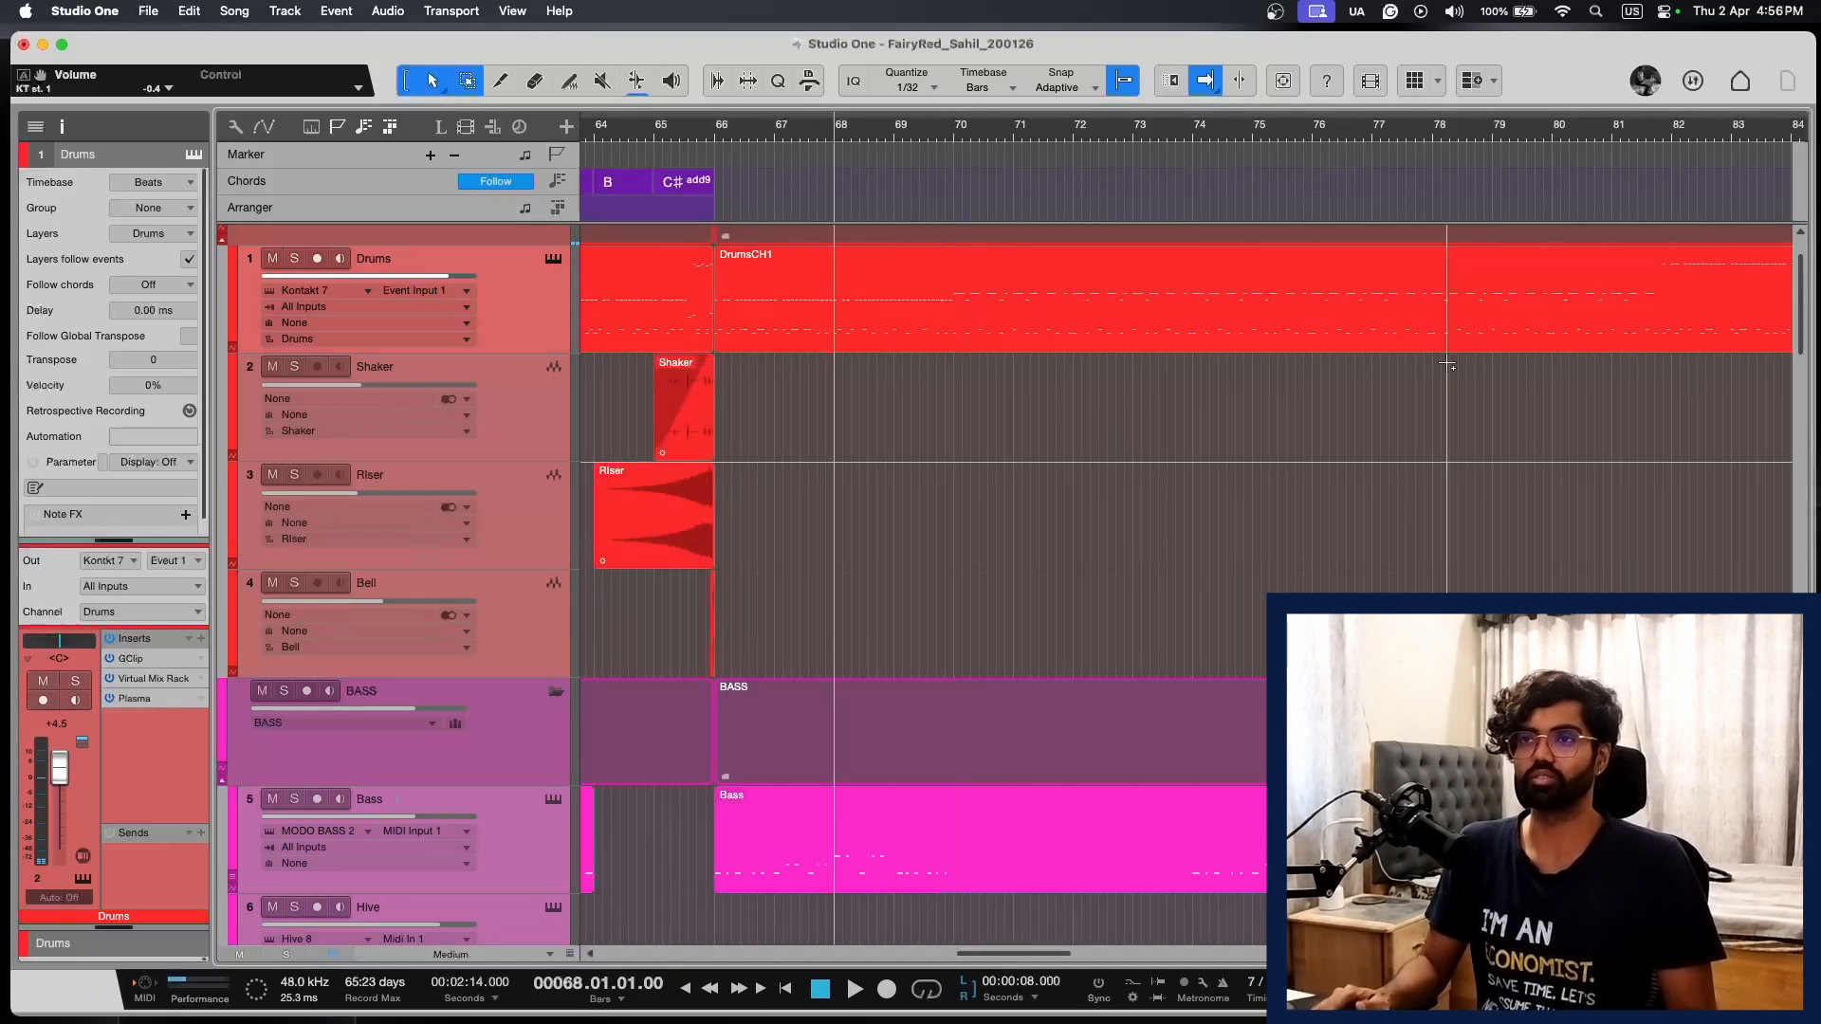
key(w)
key(w)
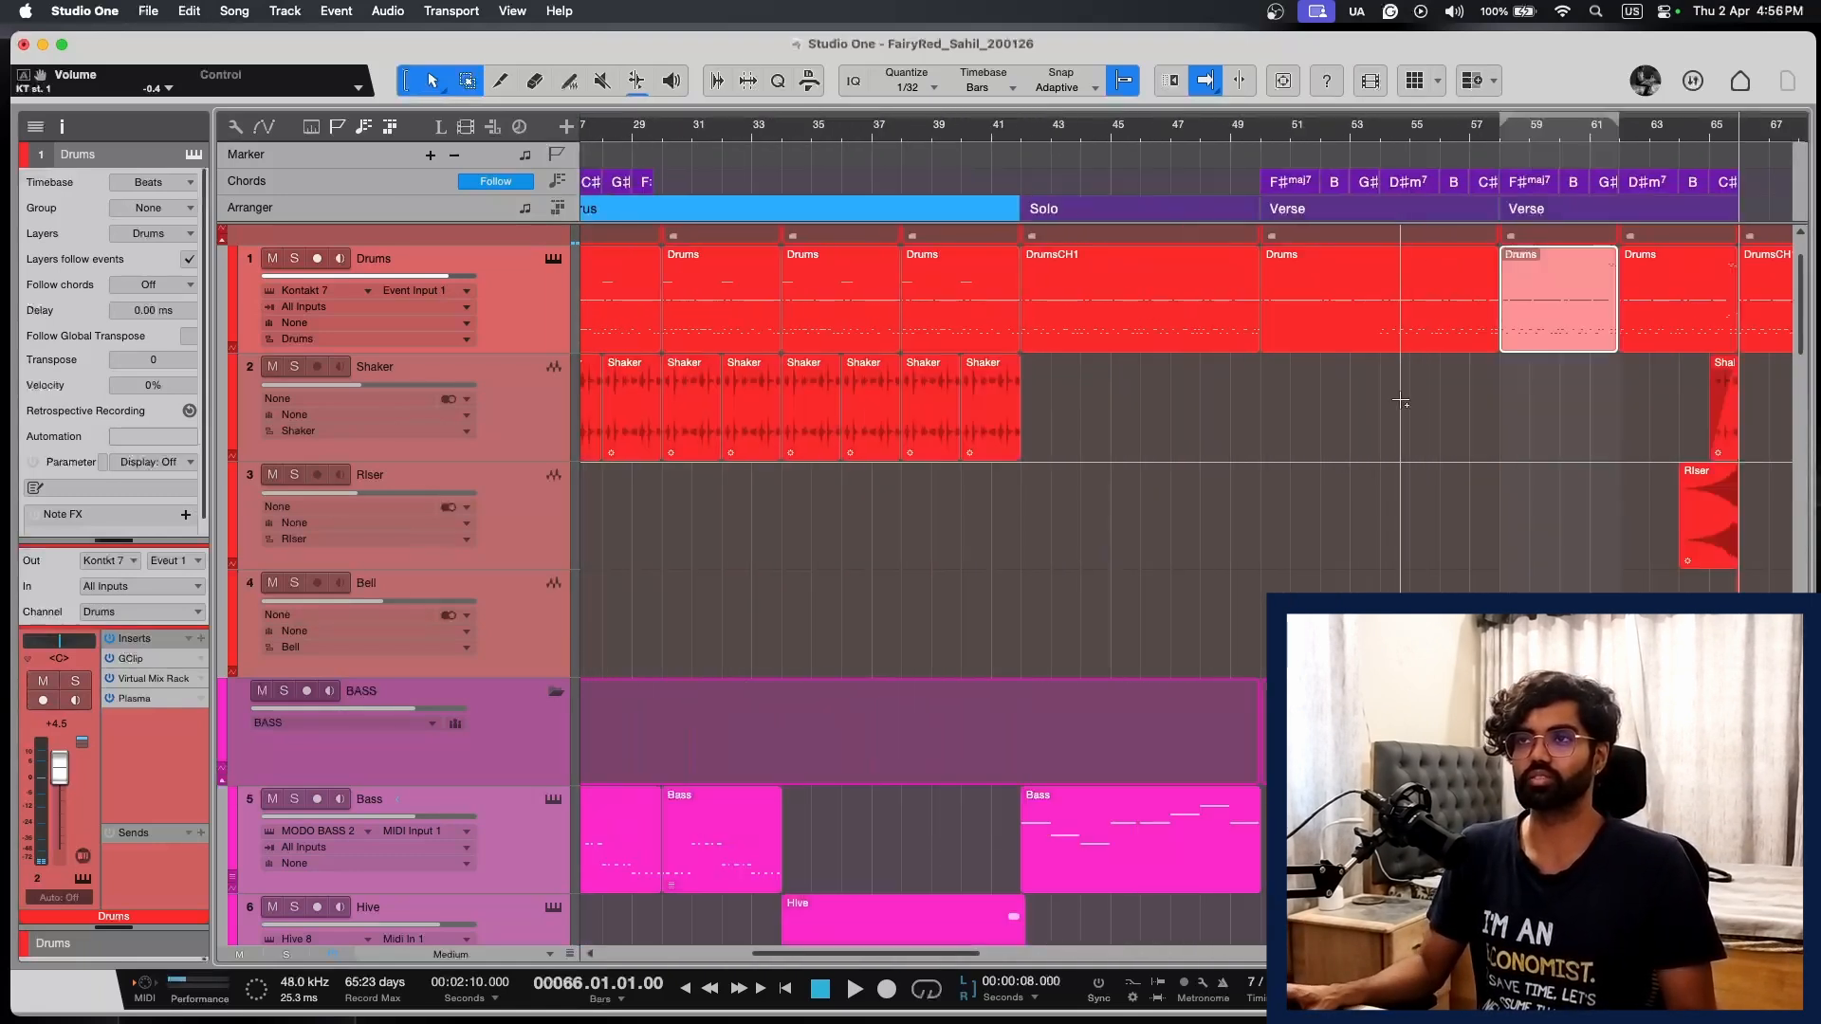
scroll(1394, 413, right, 7)
key(space)
scroll(1068, 350, left, 3)
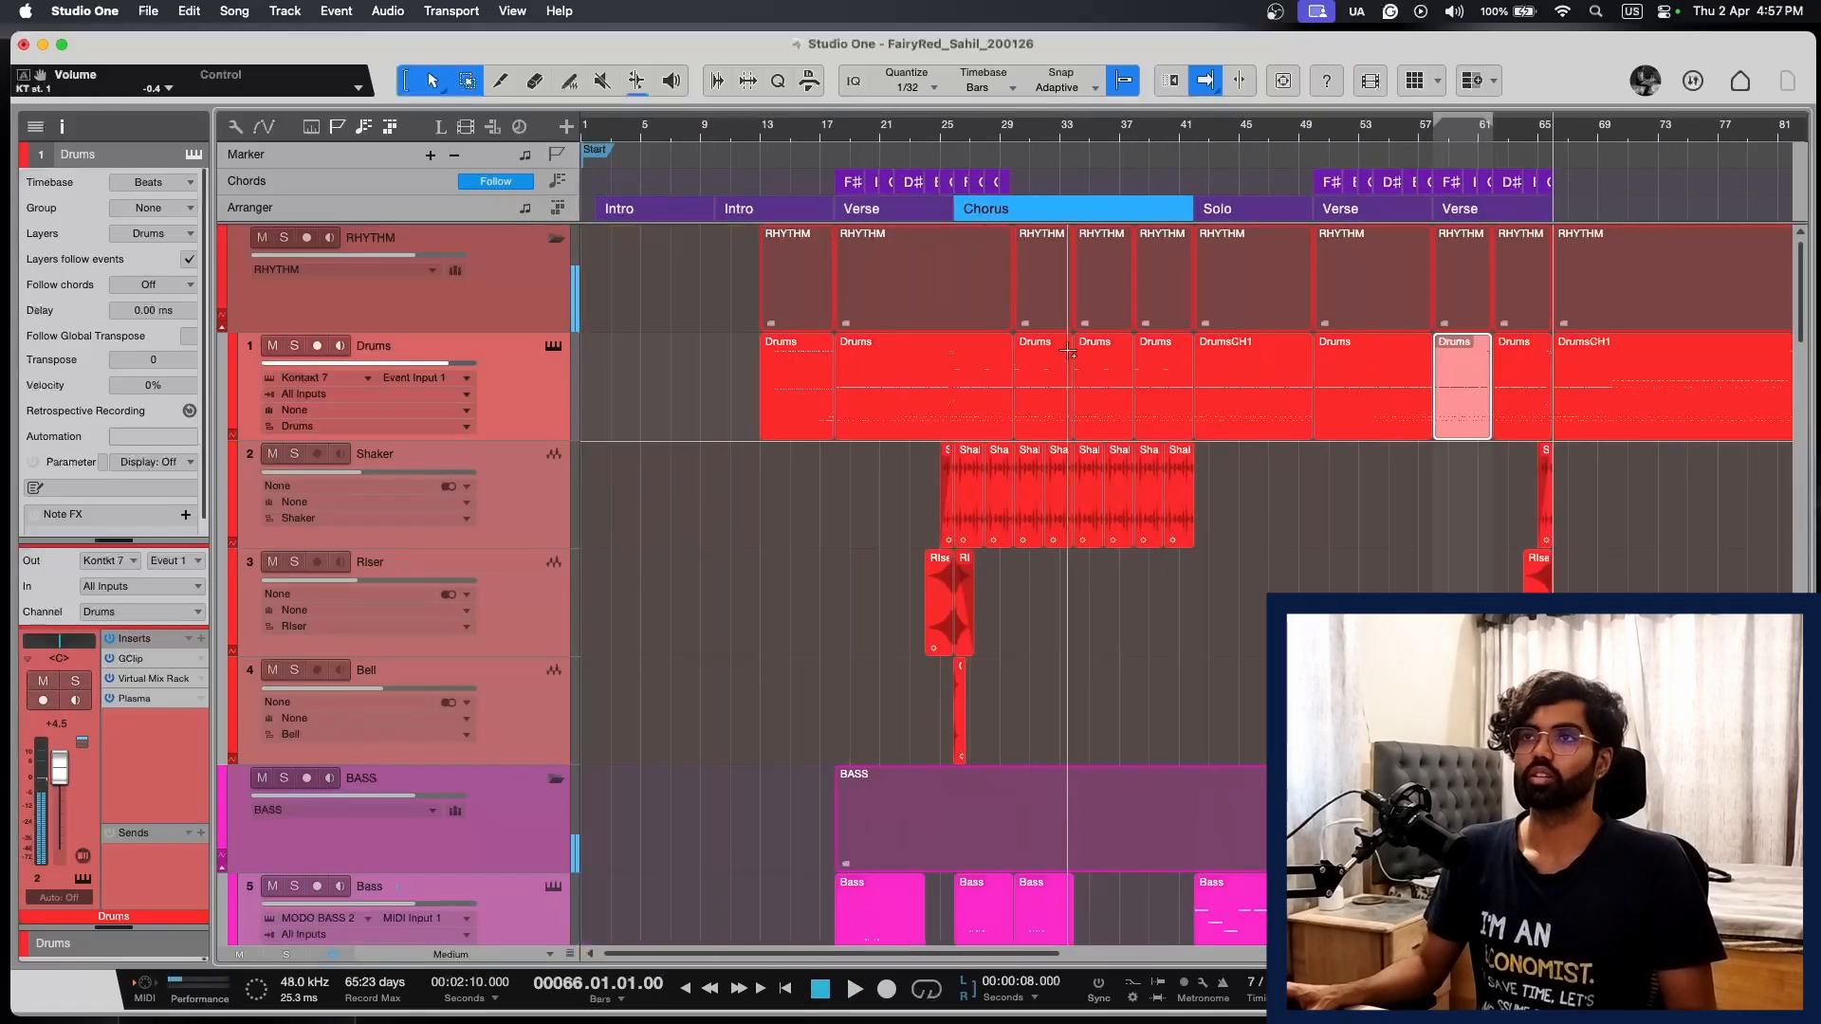
key(w)
drag(850, 221, 1138, 244)
key(KP_Subtract)
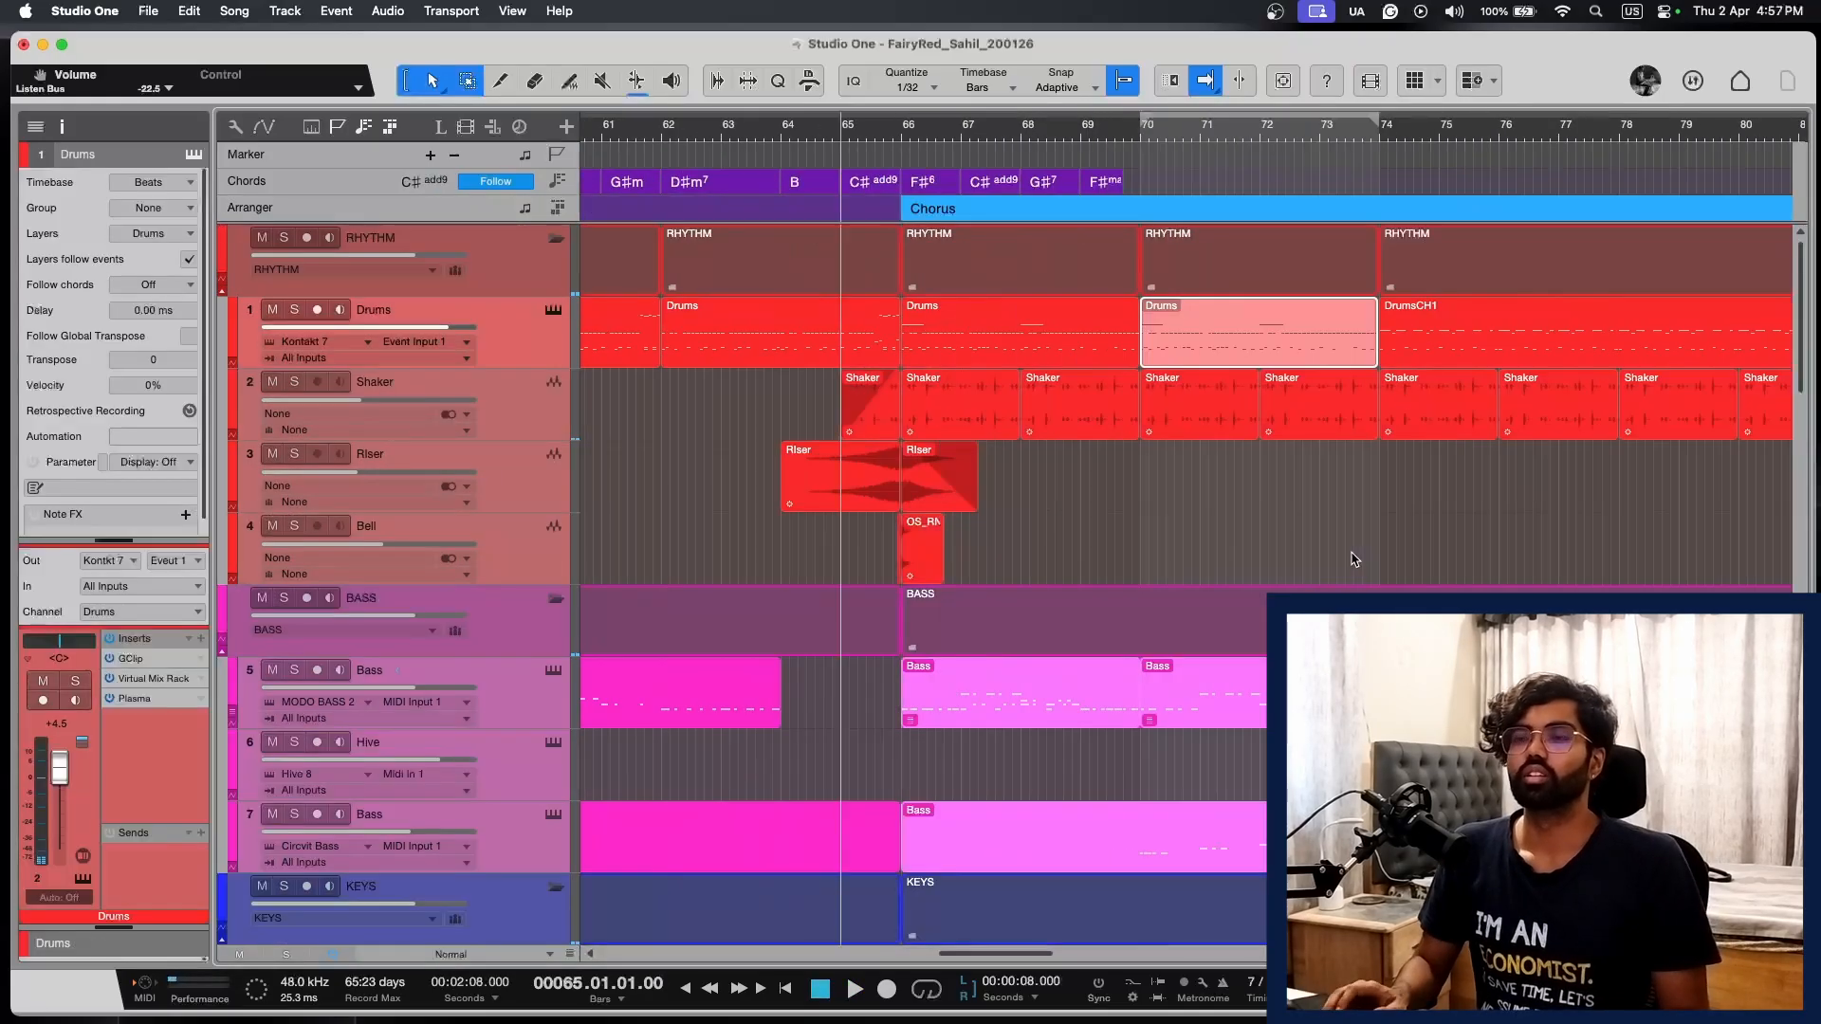
Step: Play the transition from the second verse into the copied chorus, starting at bar 65
key(space)
key(e)
key(e)
key(shift+e)
key(shift+e)
key(w)
key(w)
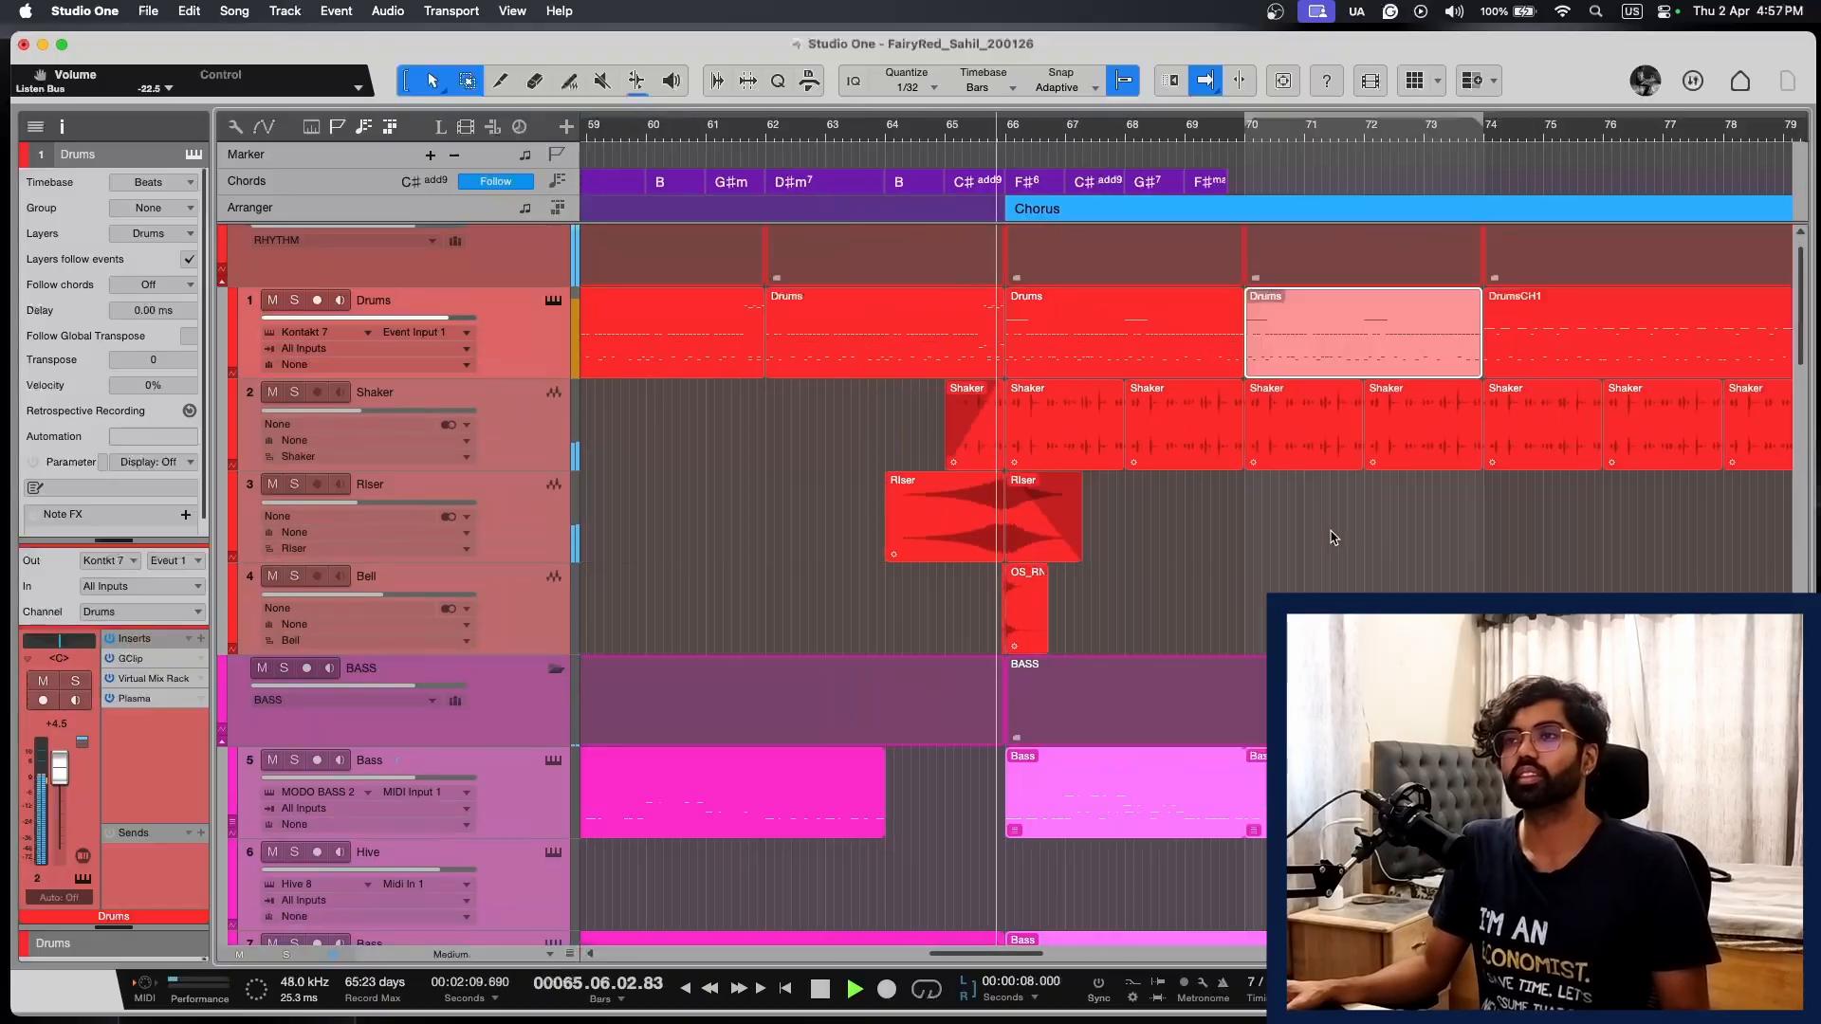
key(shift+w)
key(shift+w)
key(shift+w)
key(shift+w)
key(w)
key(space)
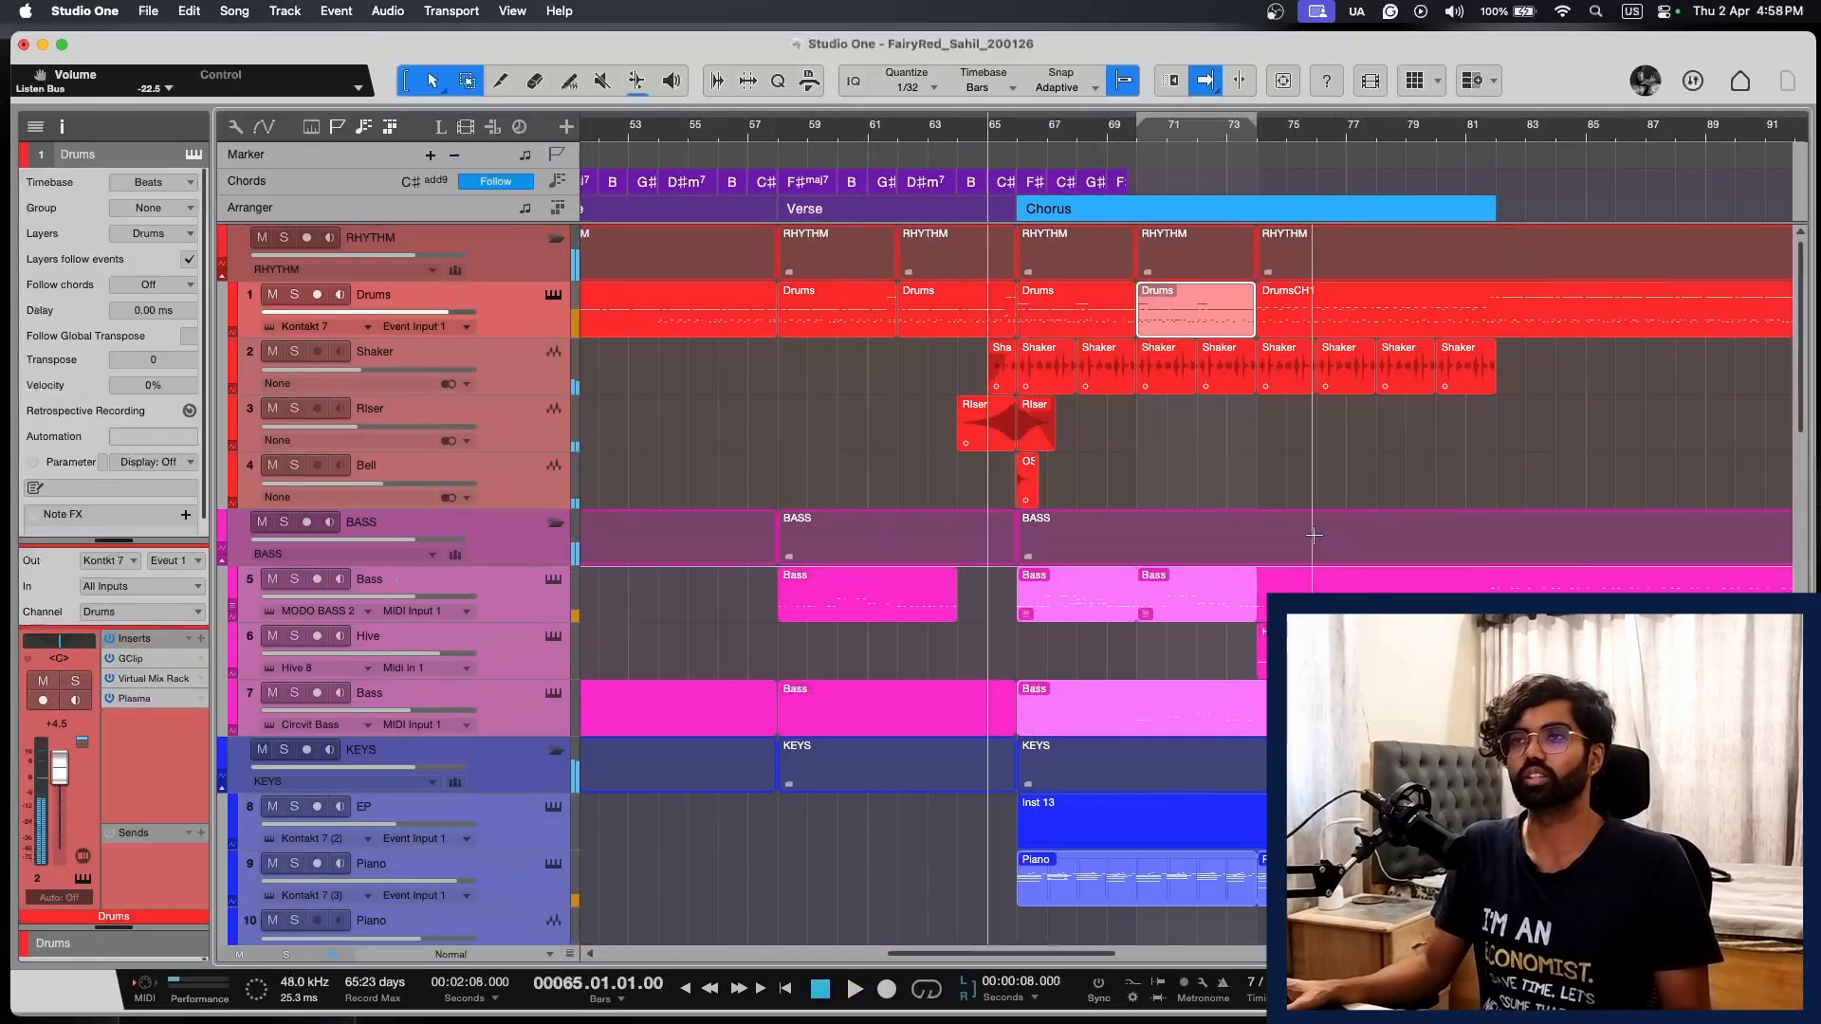
Step: Survey the section layout of the whole arrangement, from the intro to the chorus at bar 66
key(w)
key(w)
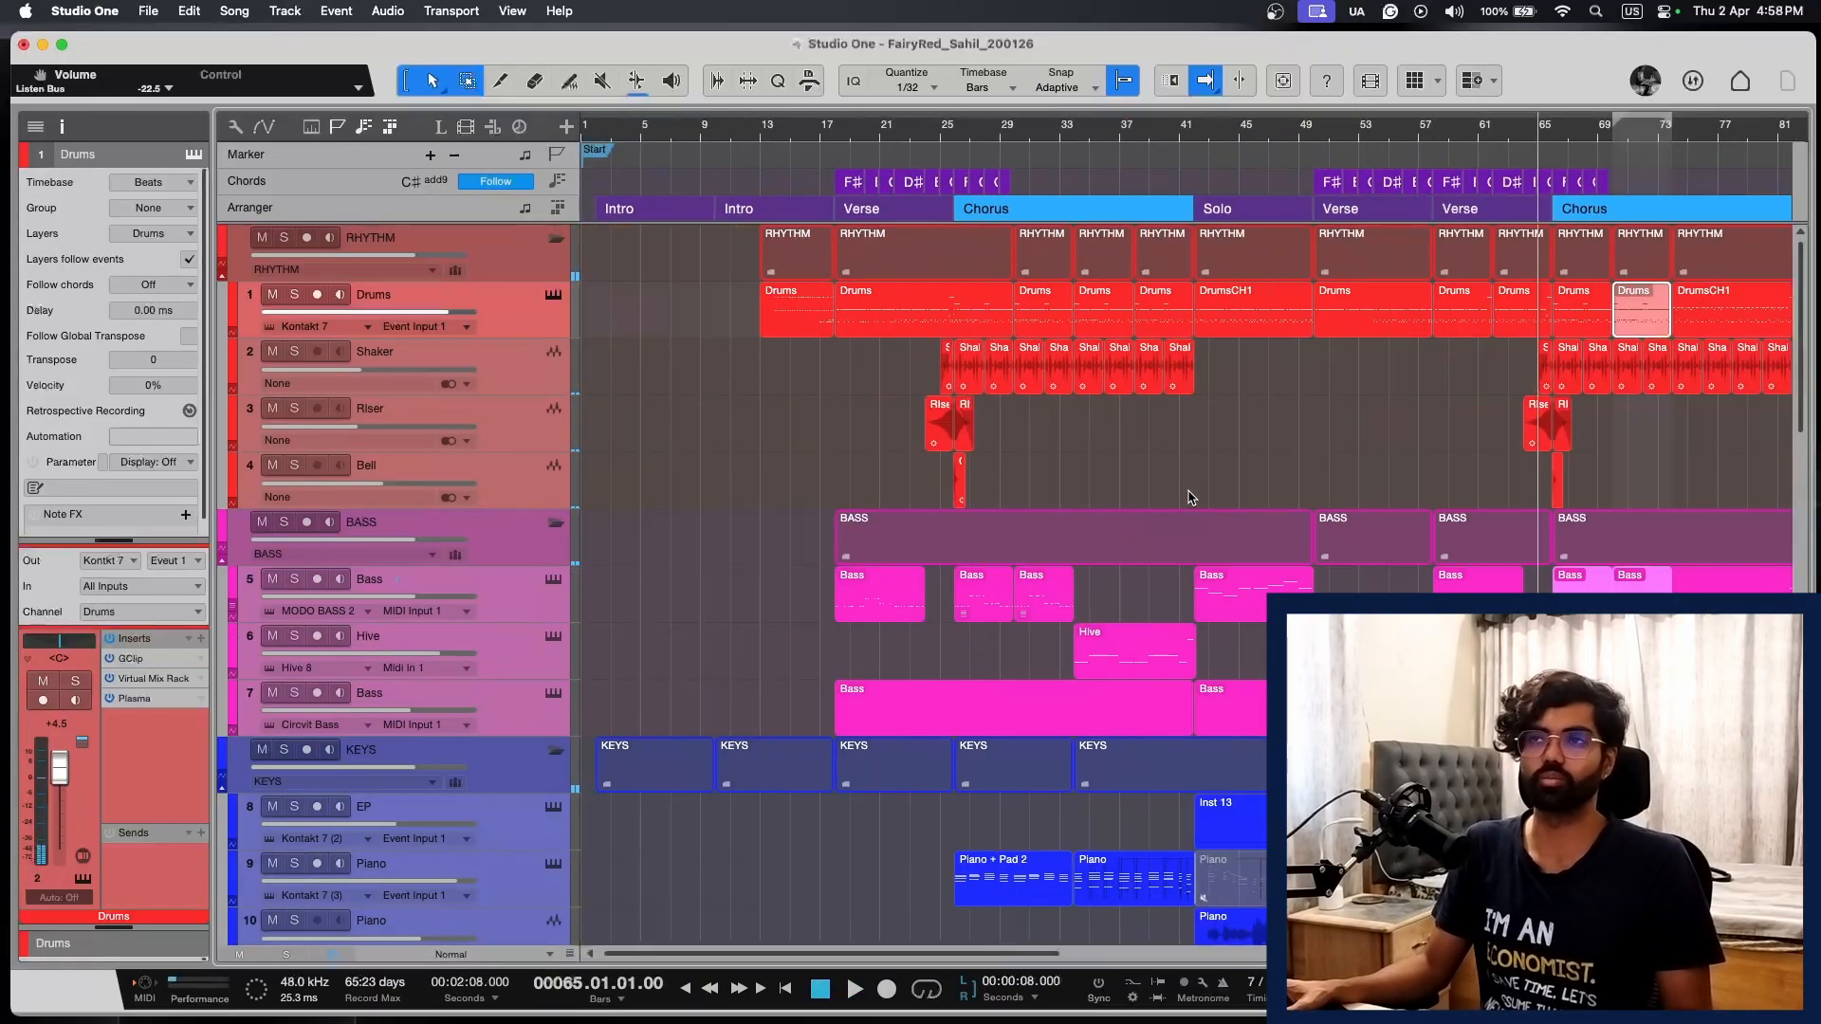
key(w)
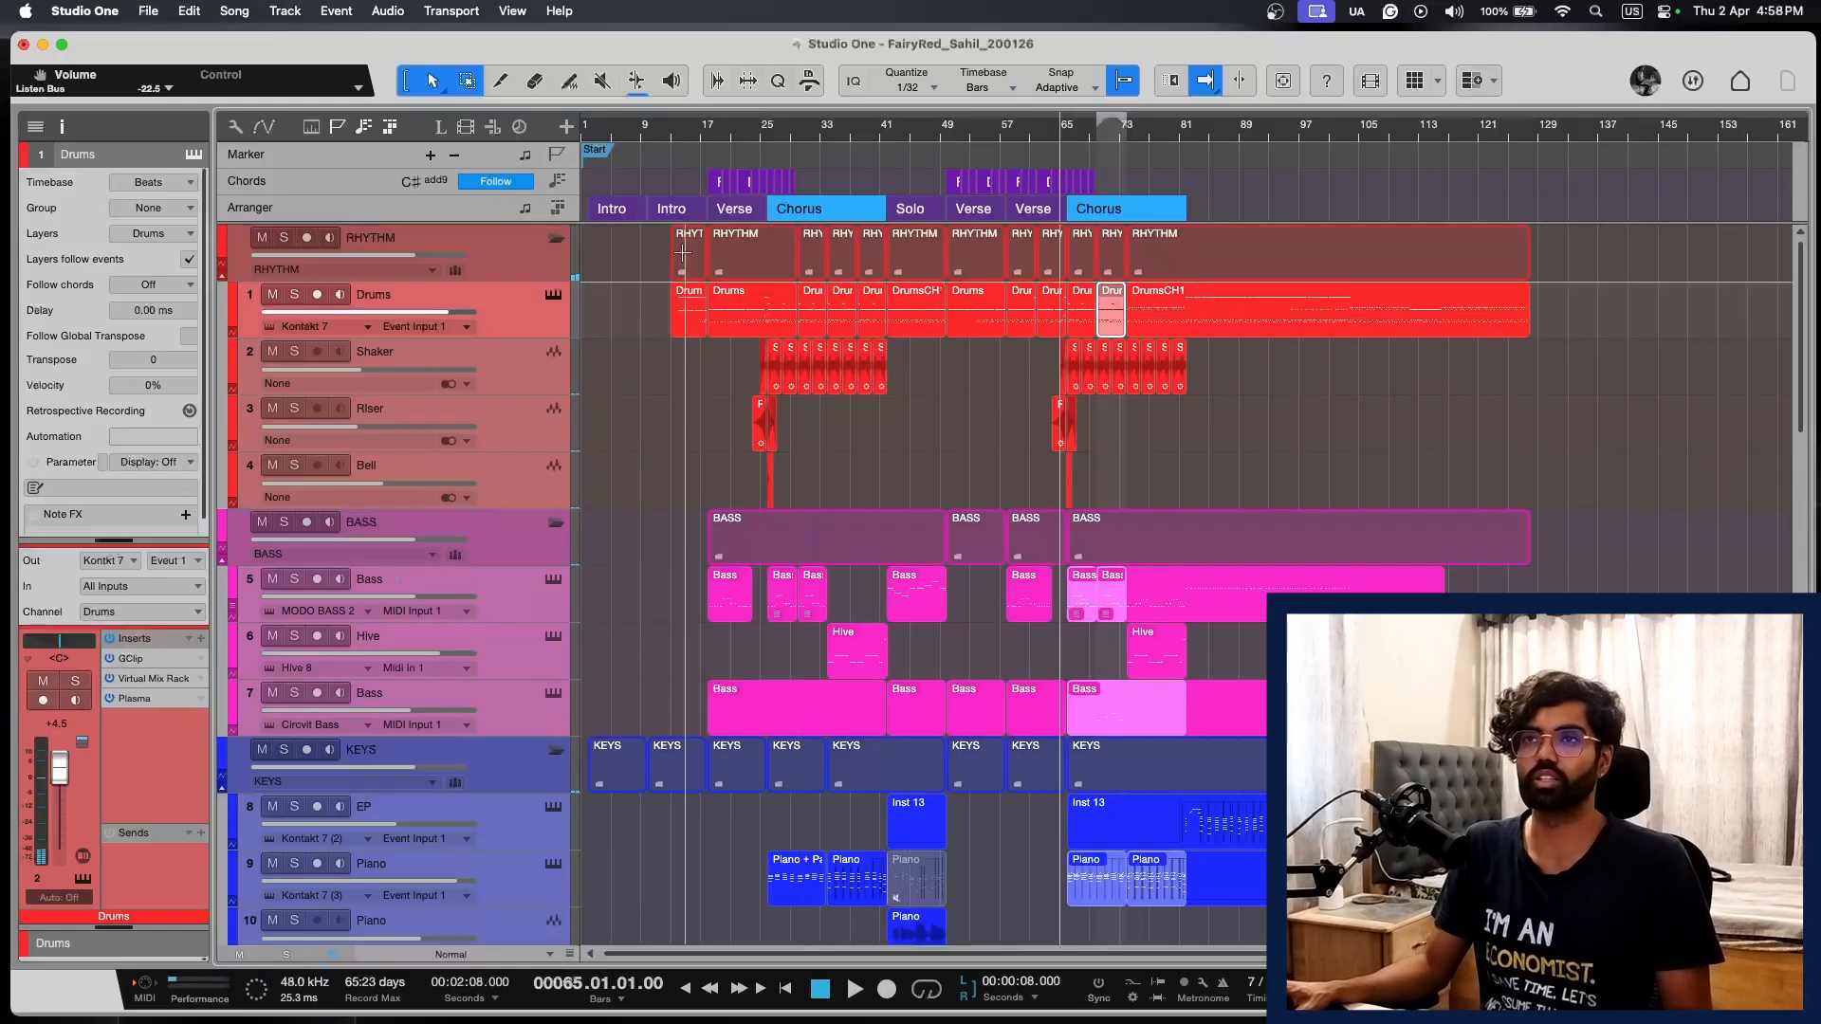
key(e)
key(e)
key(shift+e)
key(shift+e)
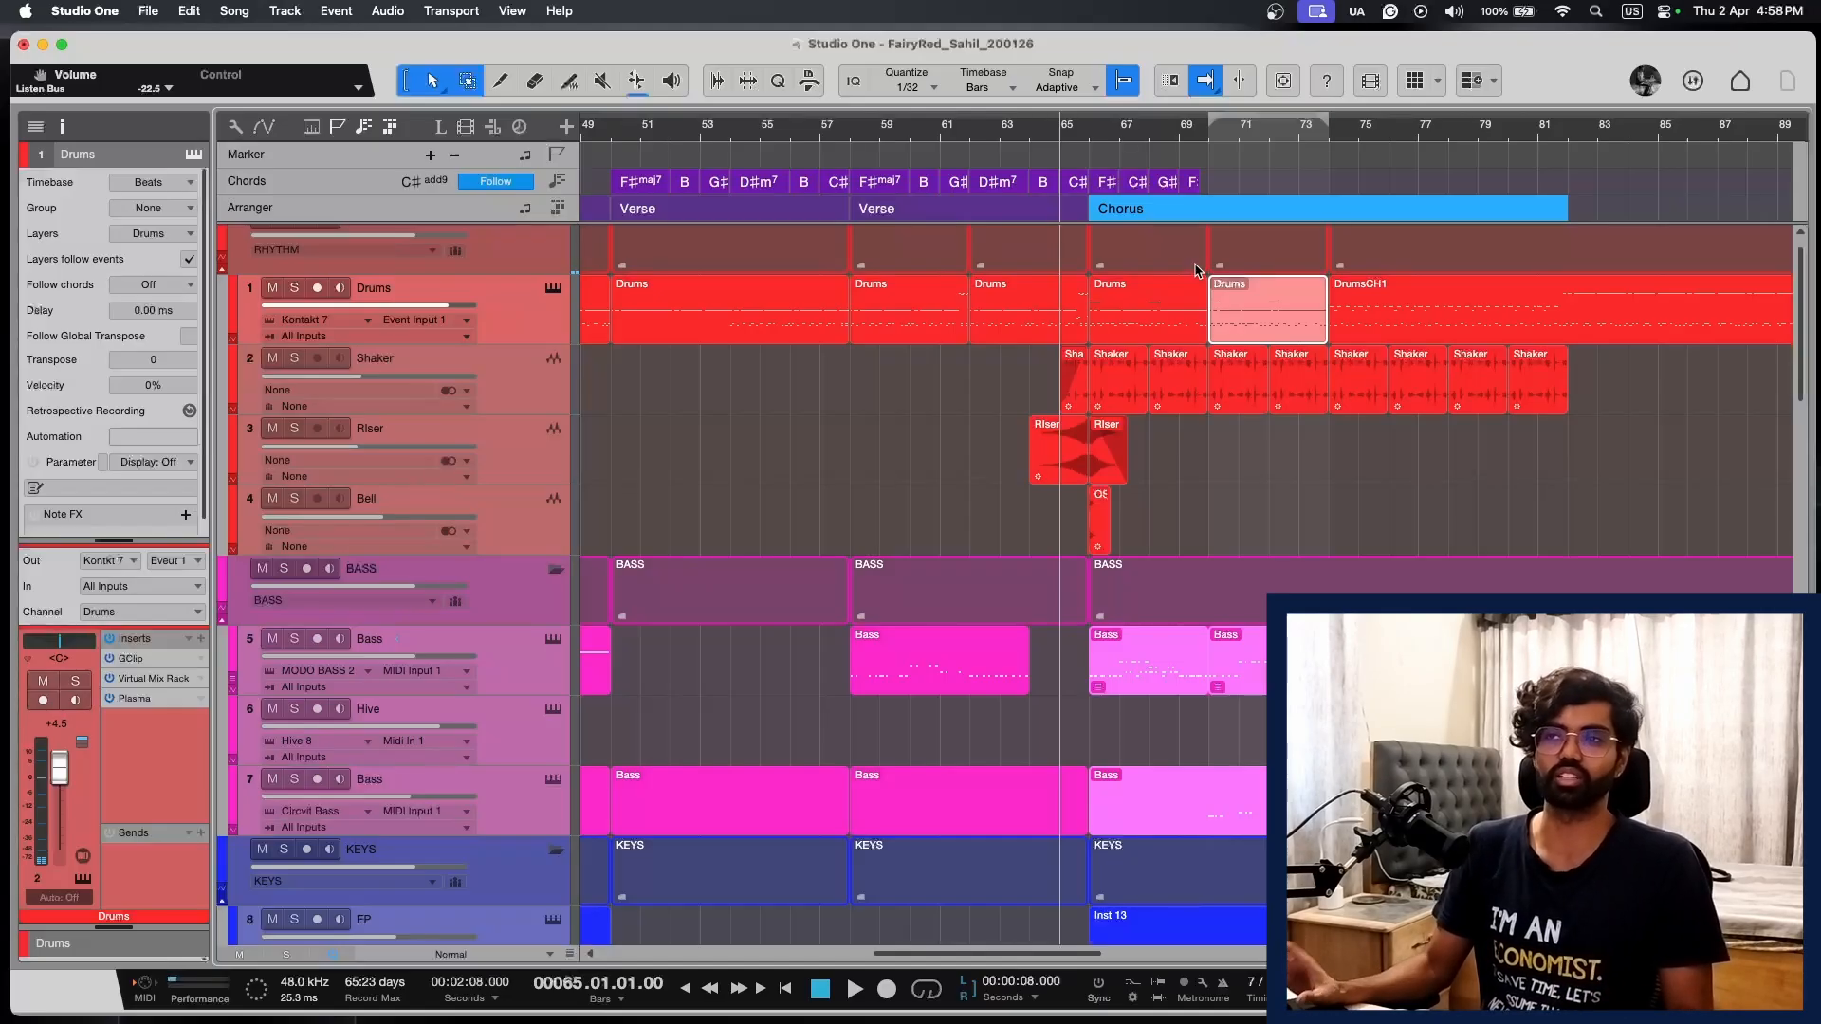
Step: Replay from bar 65 and check the drum, shaker, riser and bass events in the copied chorus's first half
key(e)
key(e)
key(space)
key(shift+e)
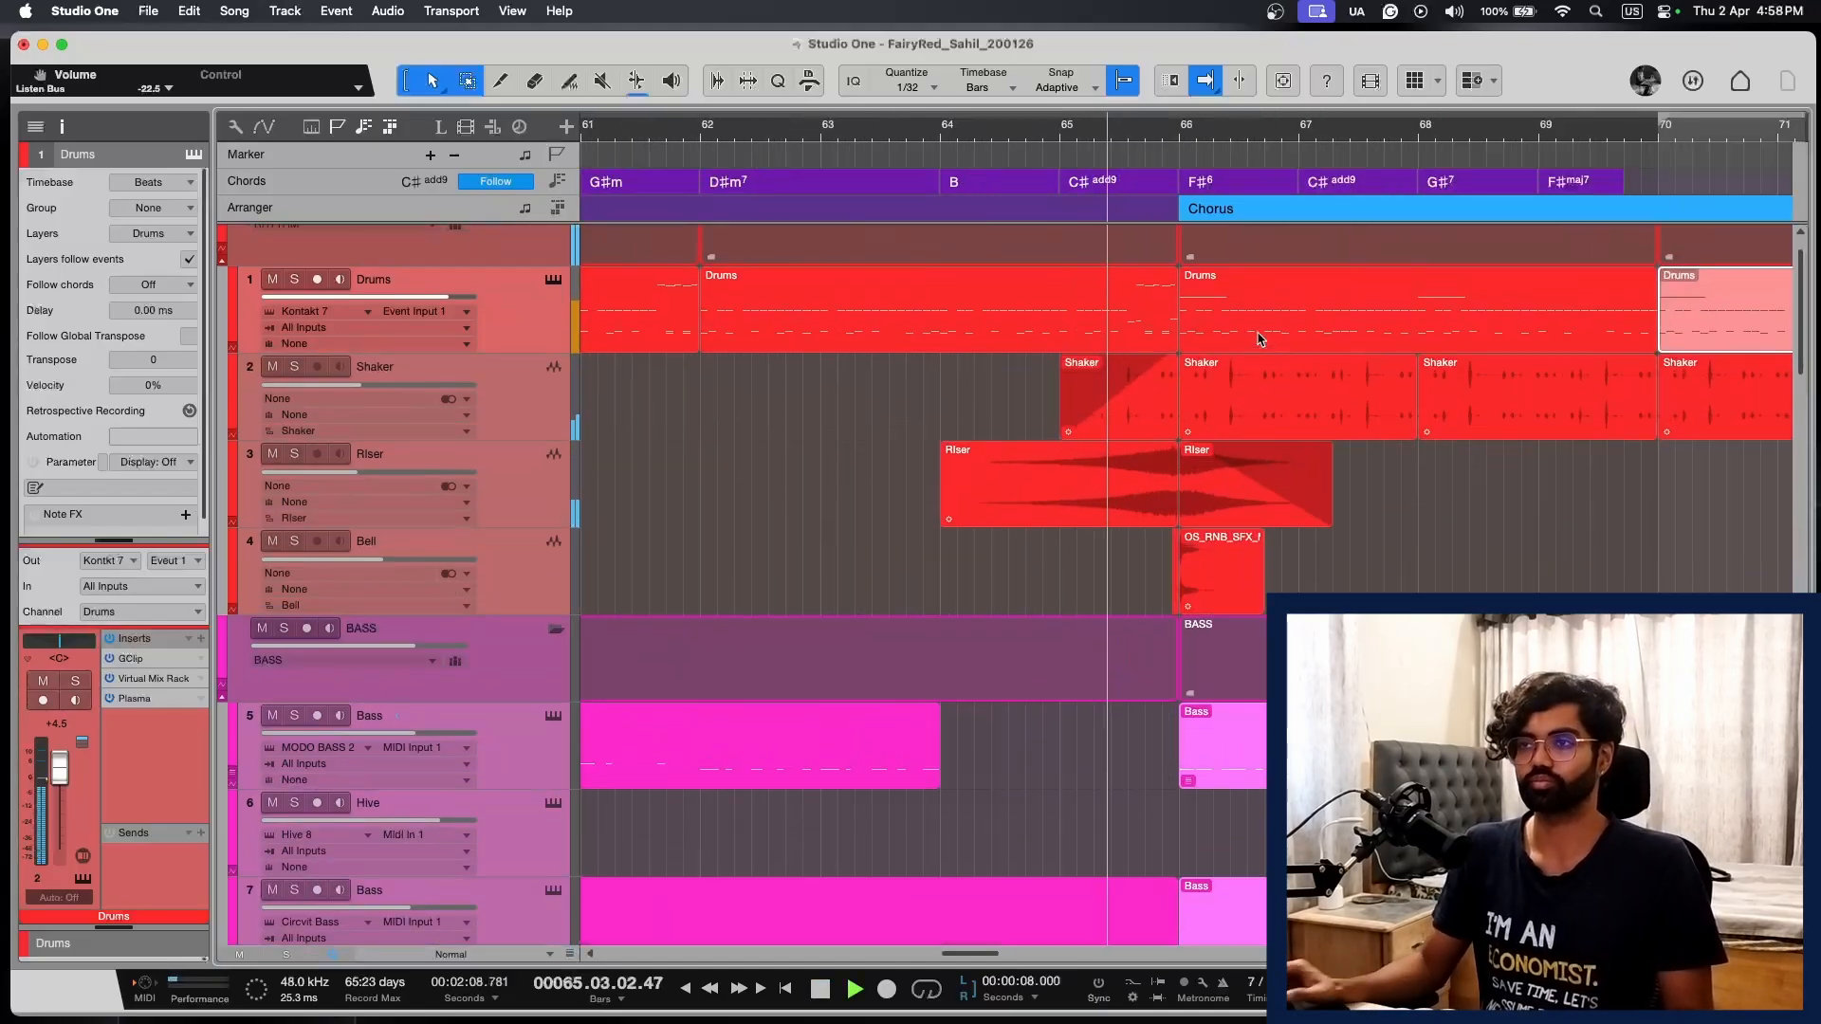
key(shift+e)
key(e)
key(w)
key(w)
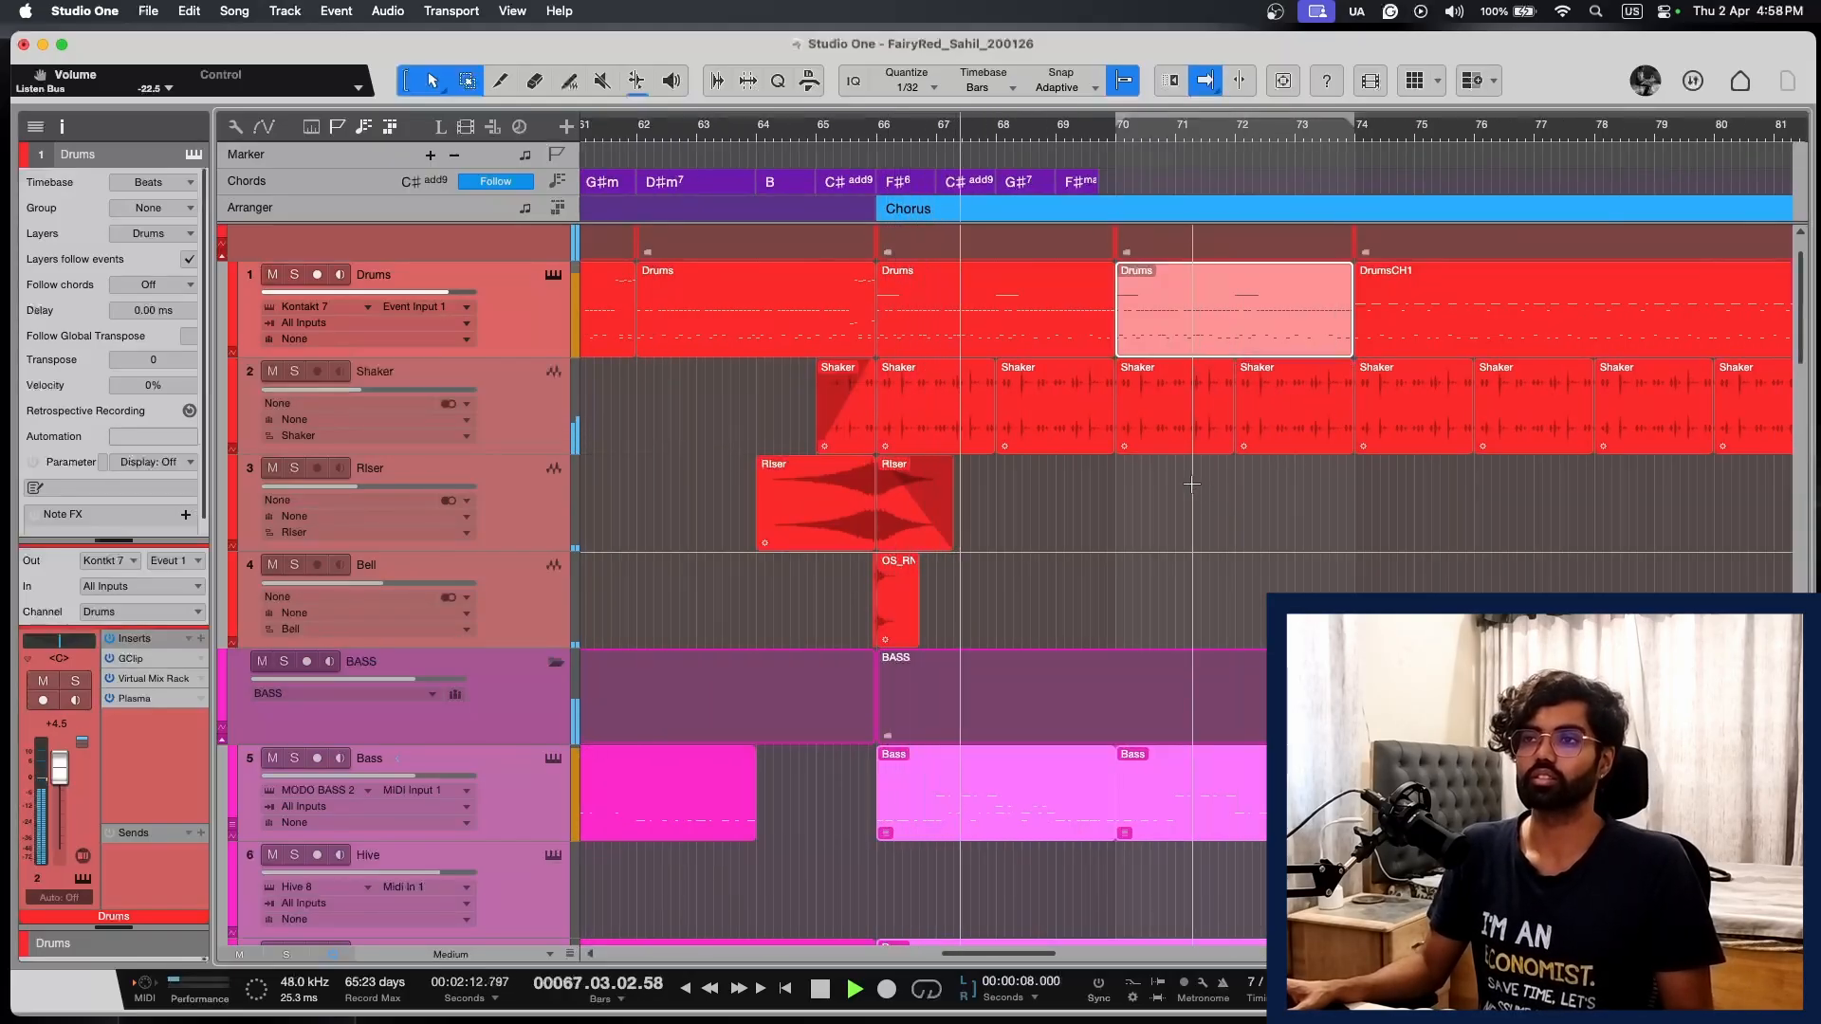
key(w)
key(e)
key(e)
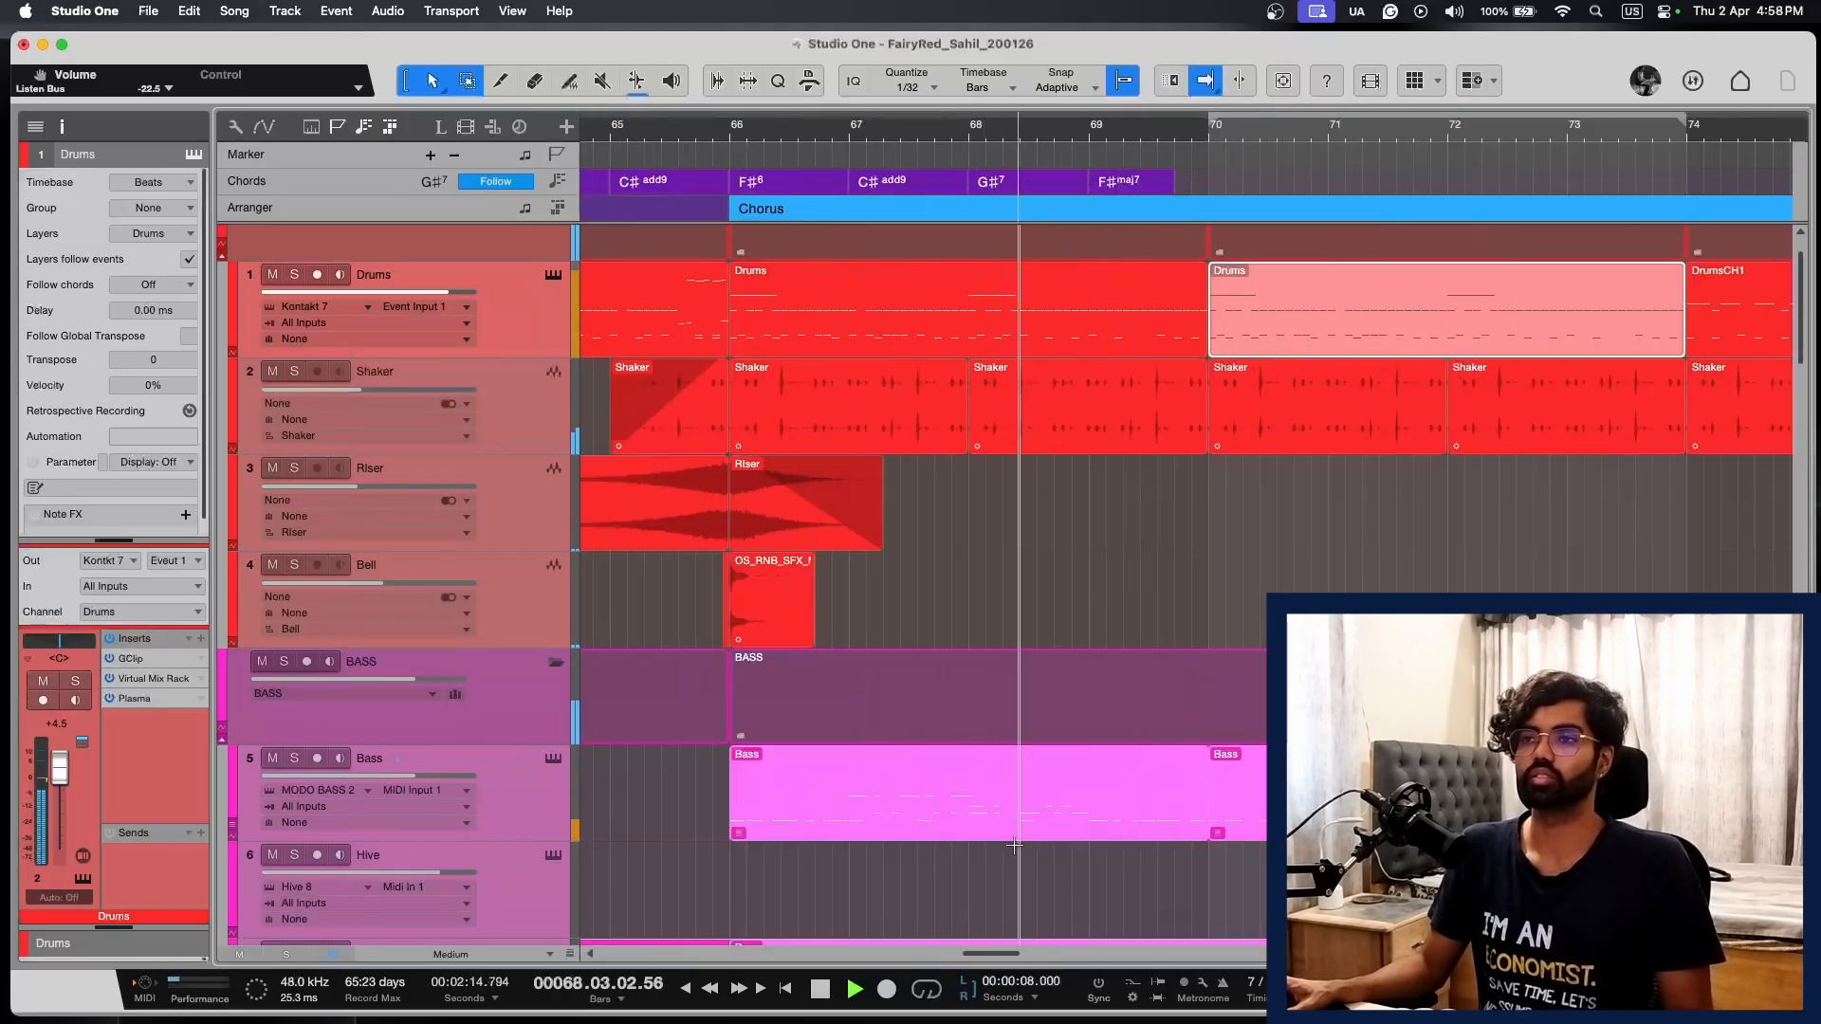
Step: Trim the start of the long Piano event overlapping the copied chorus on track 9 to bar 82
click(1044, 823)
key(w)
scroll(1043, 827, down, 20)
drag(1469, 448, 1136, 456)
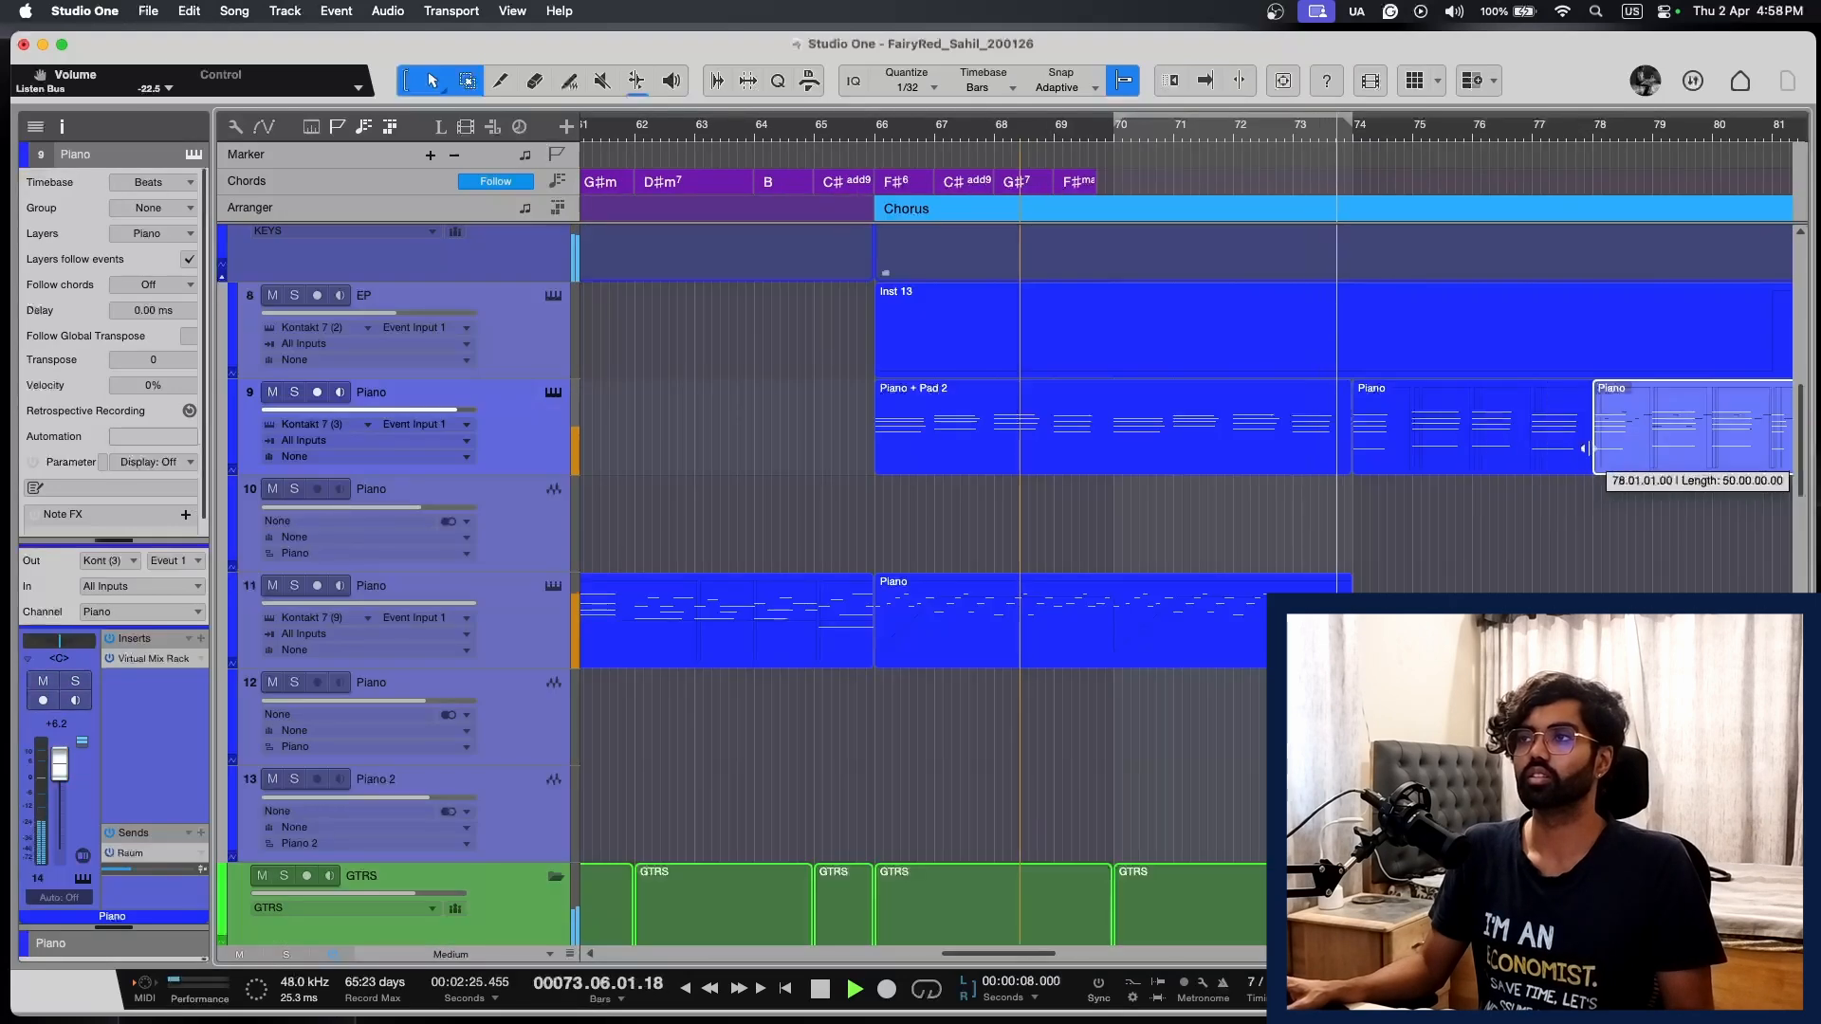
key(w)
scroll(1162, 454, up, 20)
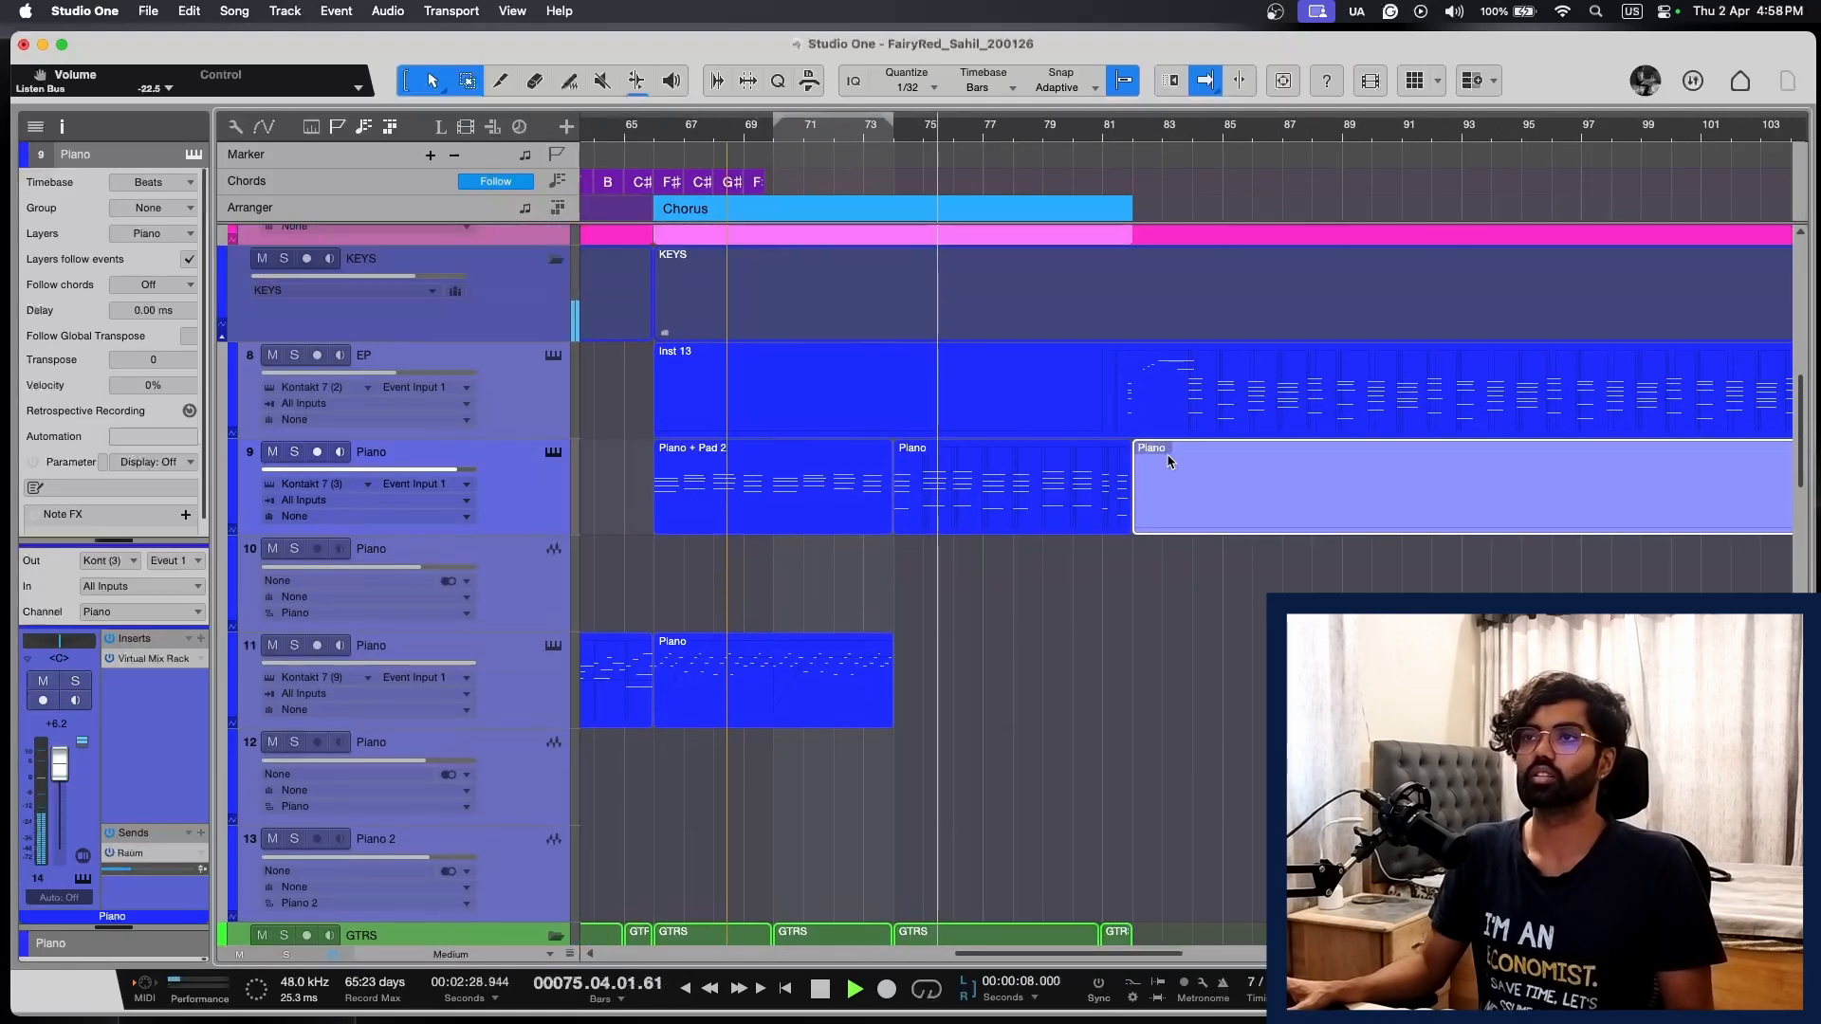
Step: Play the copied chorus from bar 74 and check its rhythm and bass tracks
key(e)
key(w)
scroll(1190, 447, left, 1)
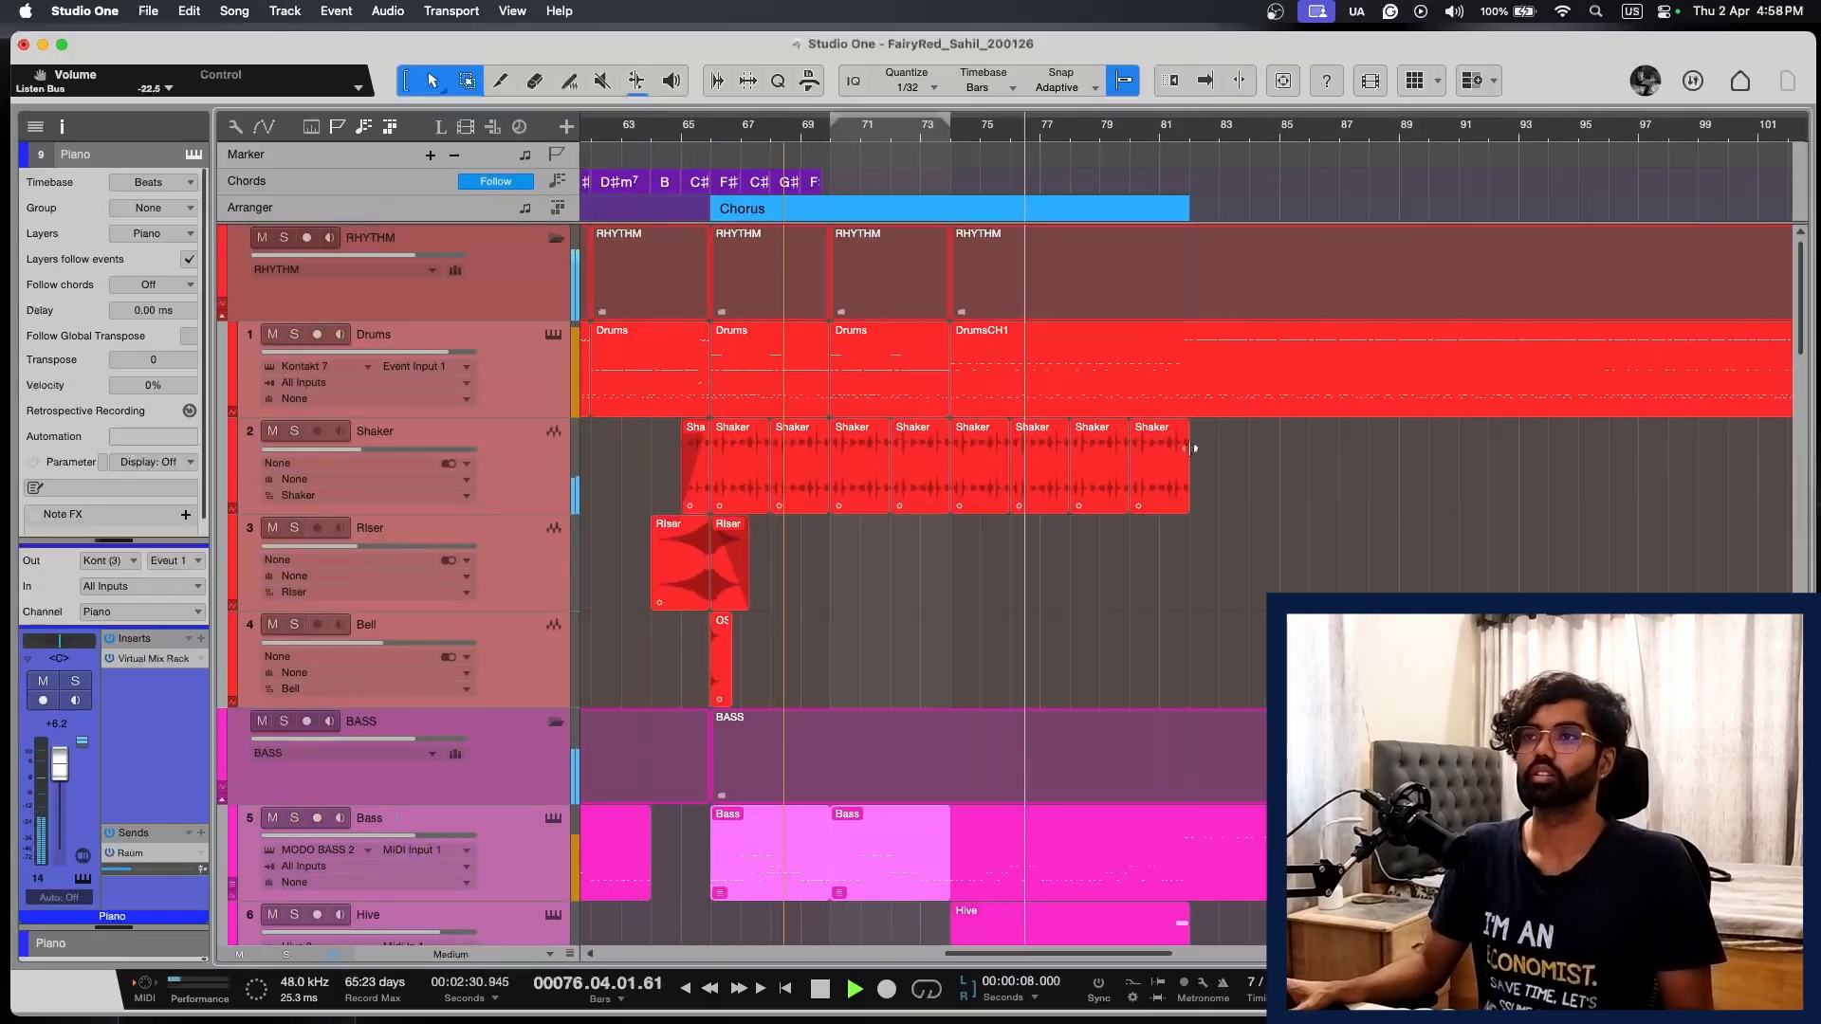
key(e)
scroll(1181, 423, right, 3)
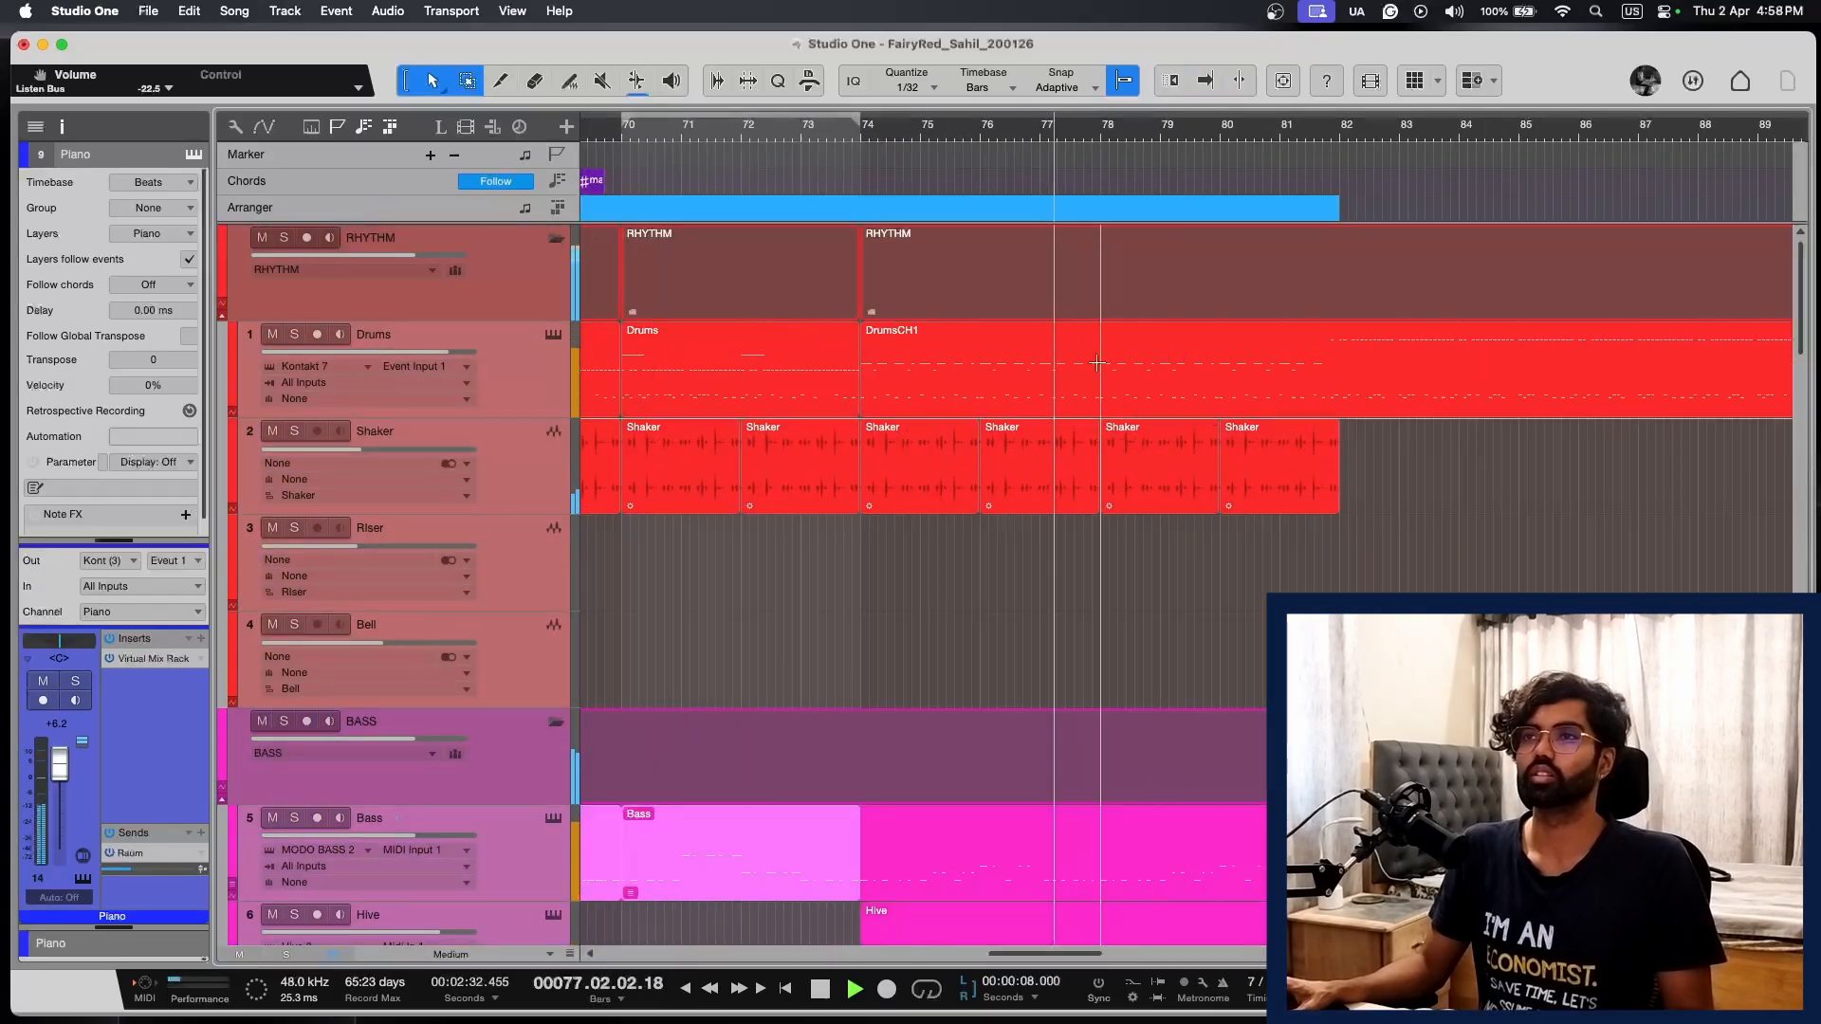
click(863, 136)
scroll(854, 635, down, 5)
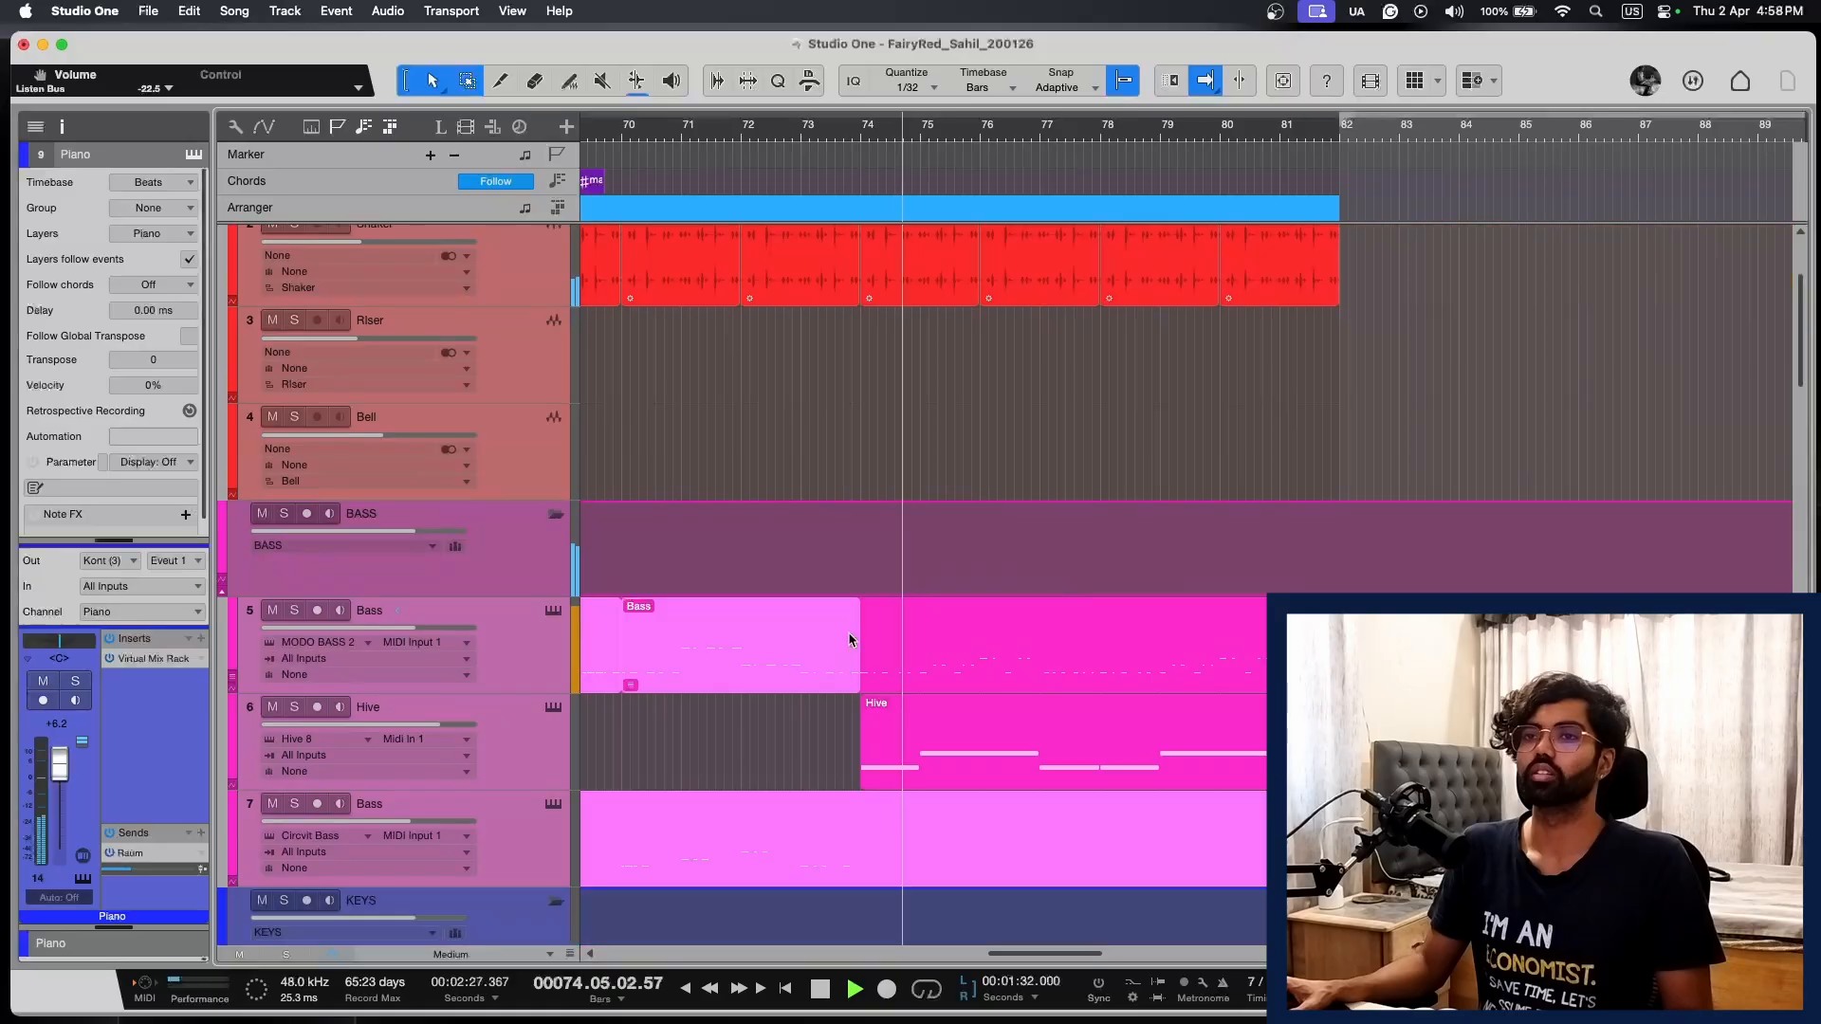
Step: Solo the Hive bass track to audition its event at bar 74, and delete that event
key(space)
click(1081, 769)
key(space)
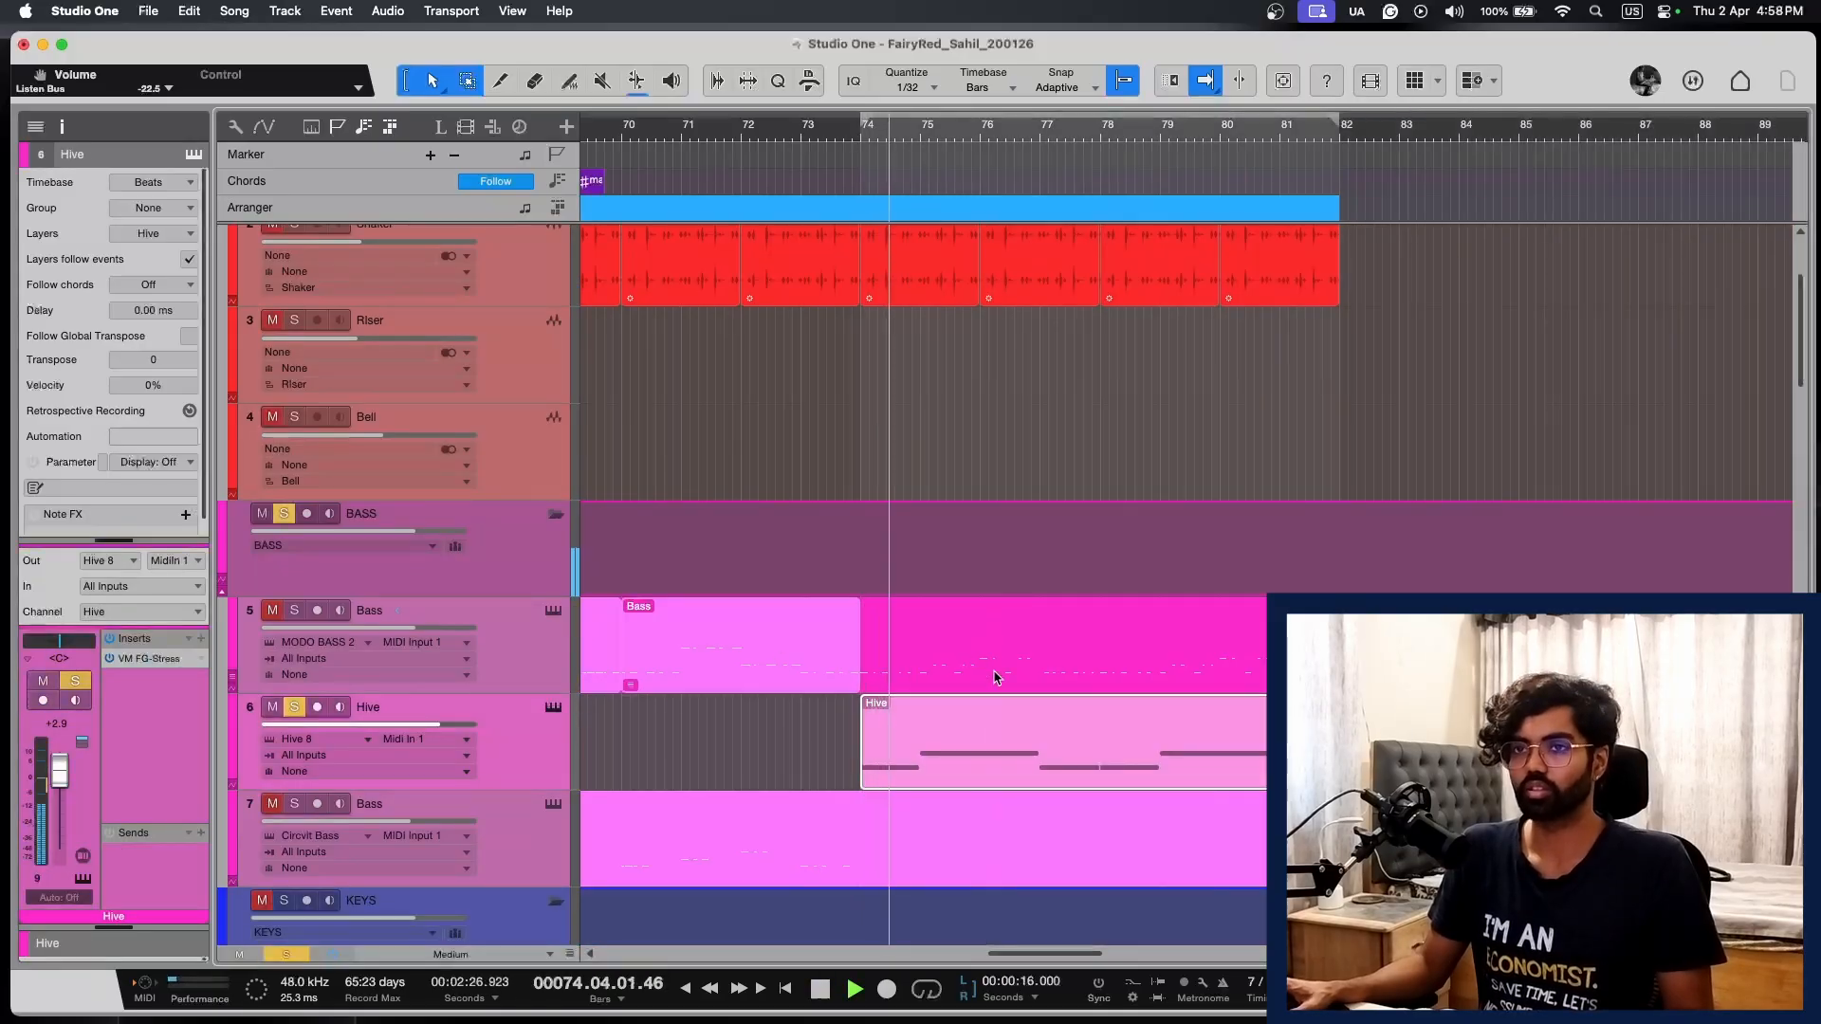
key(Delete)
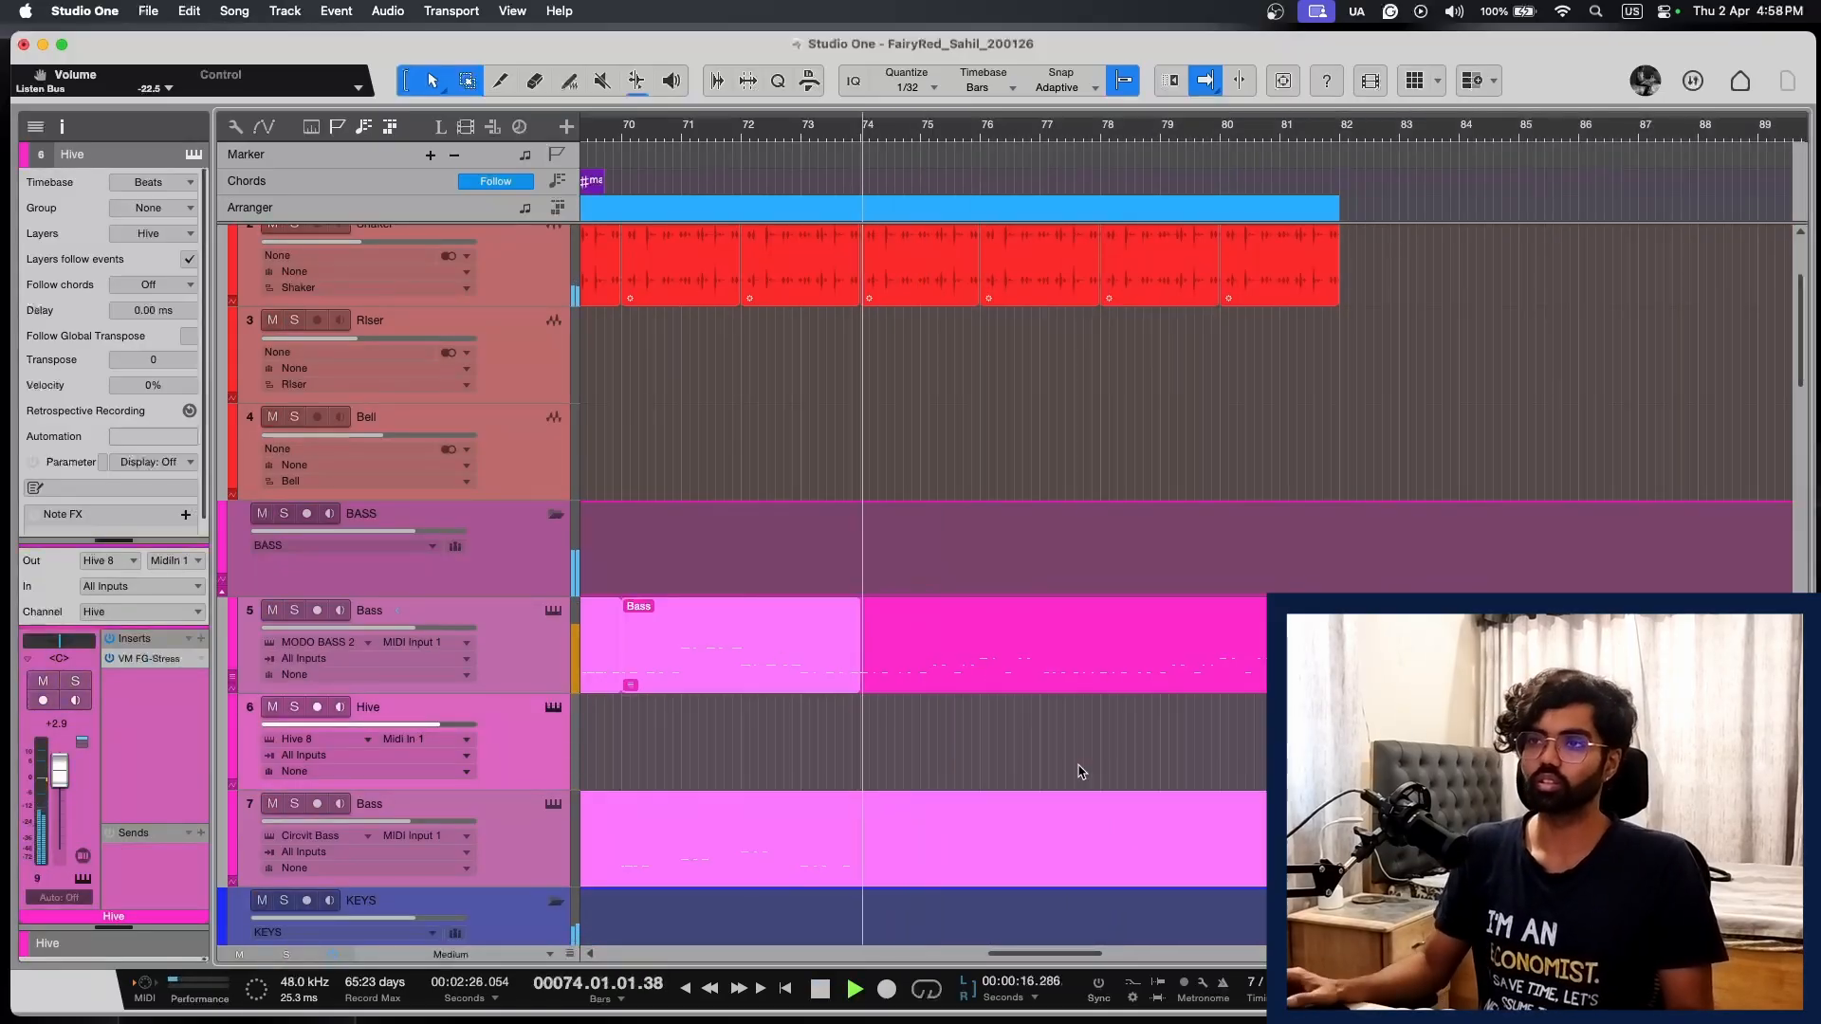
Step: Undo the deletion of the Hive bass event at bar 74 and the recent edits before it
key(super+z)
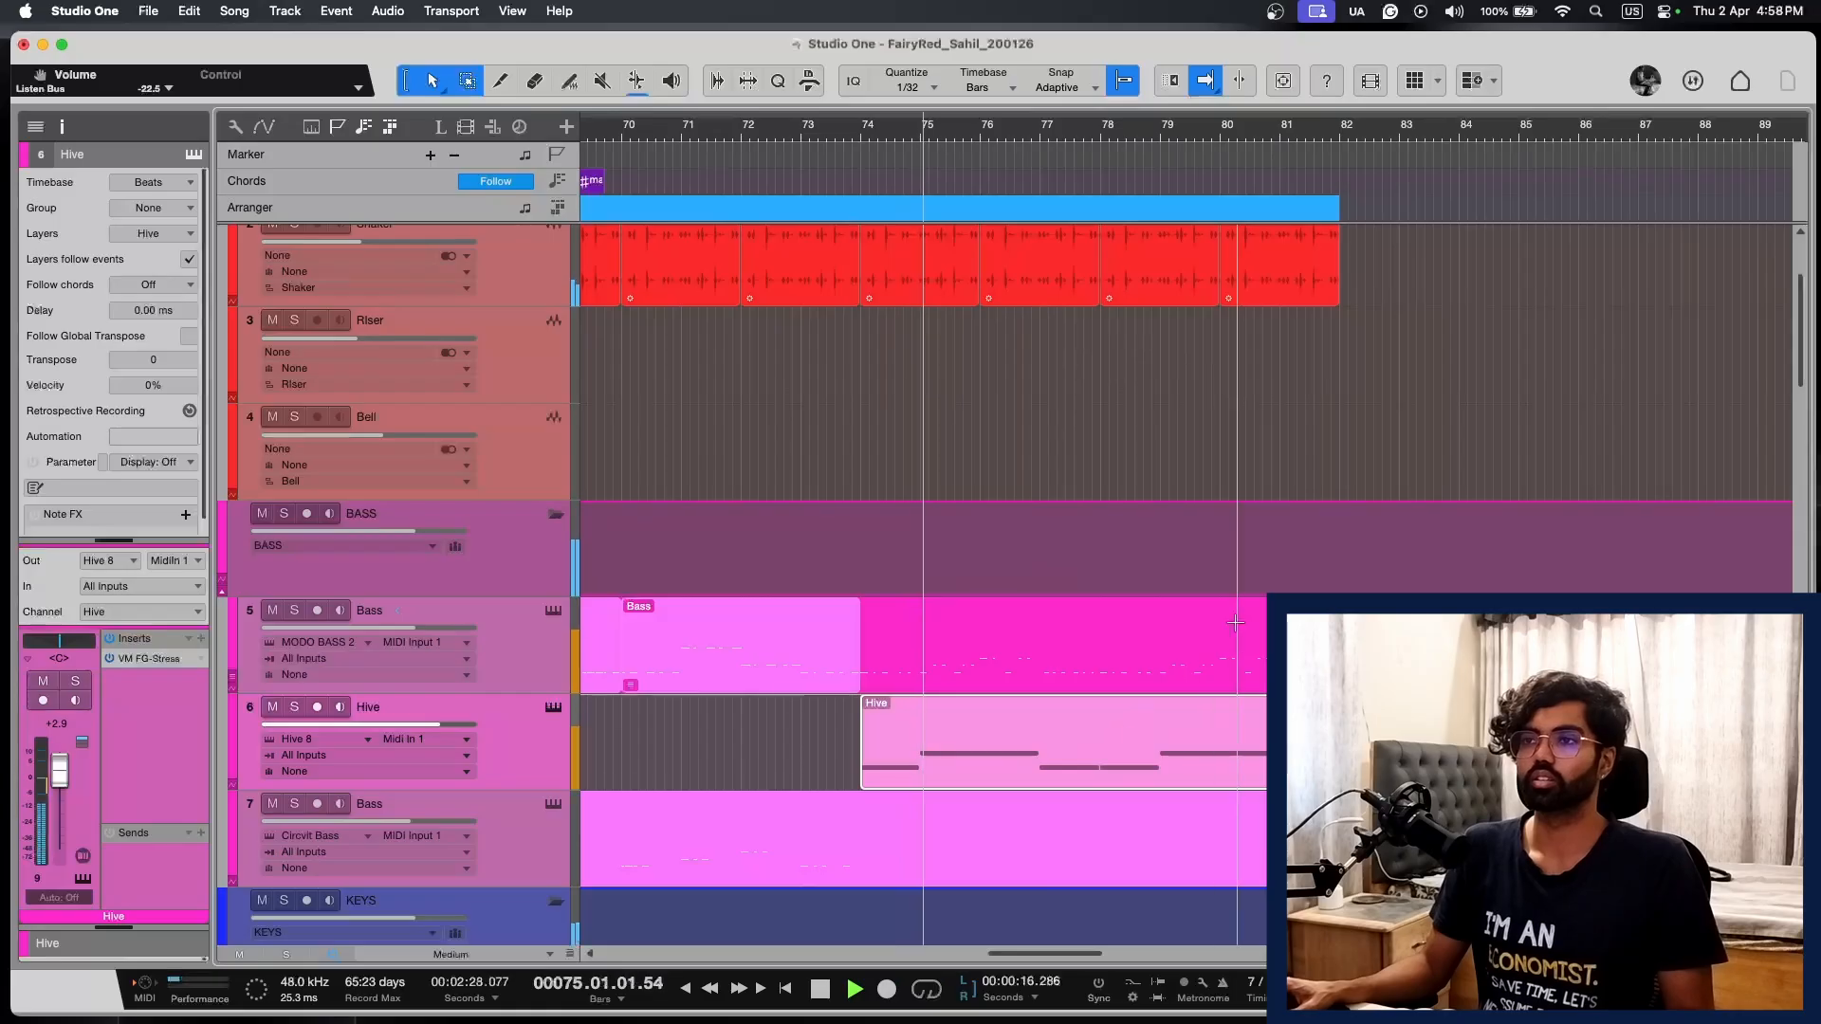
key(super+z)
key(super+z)
key(super+z)
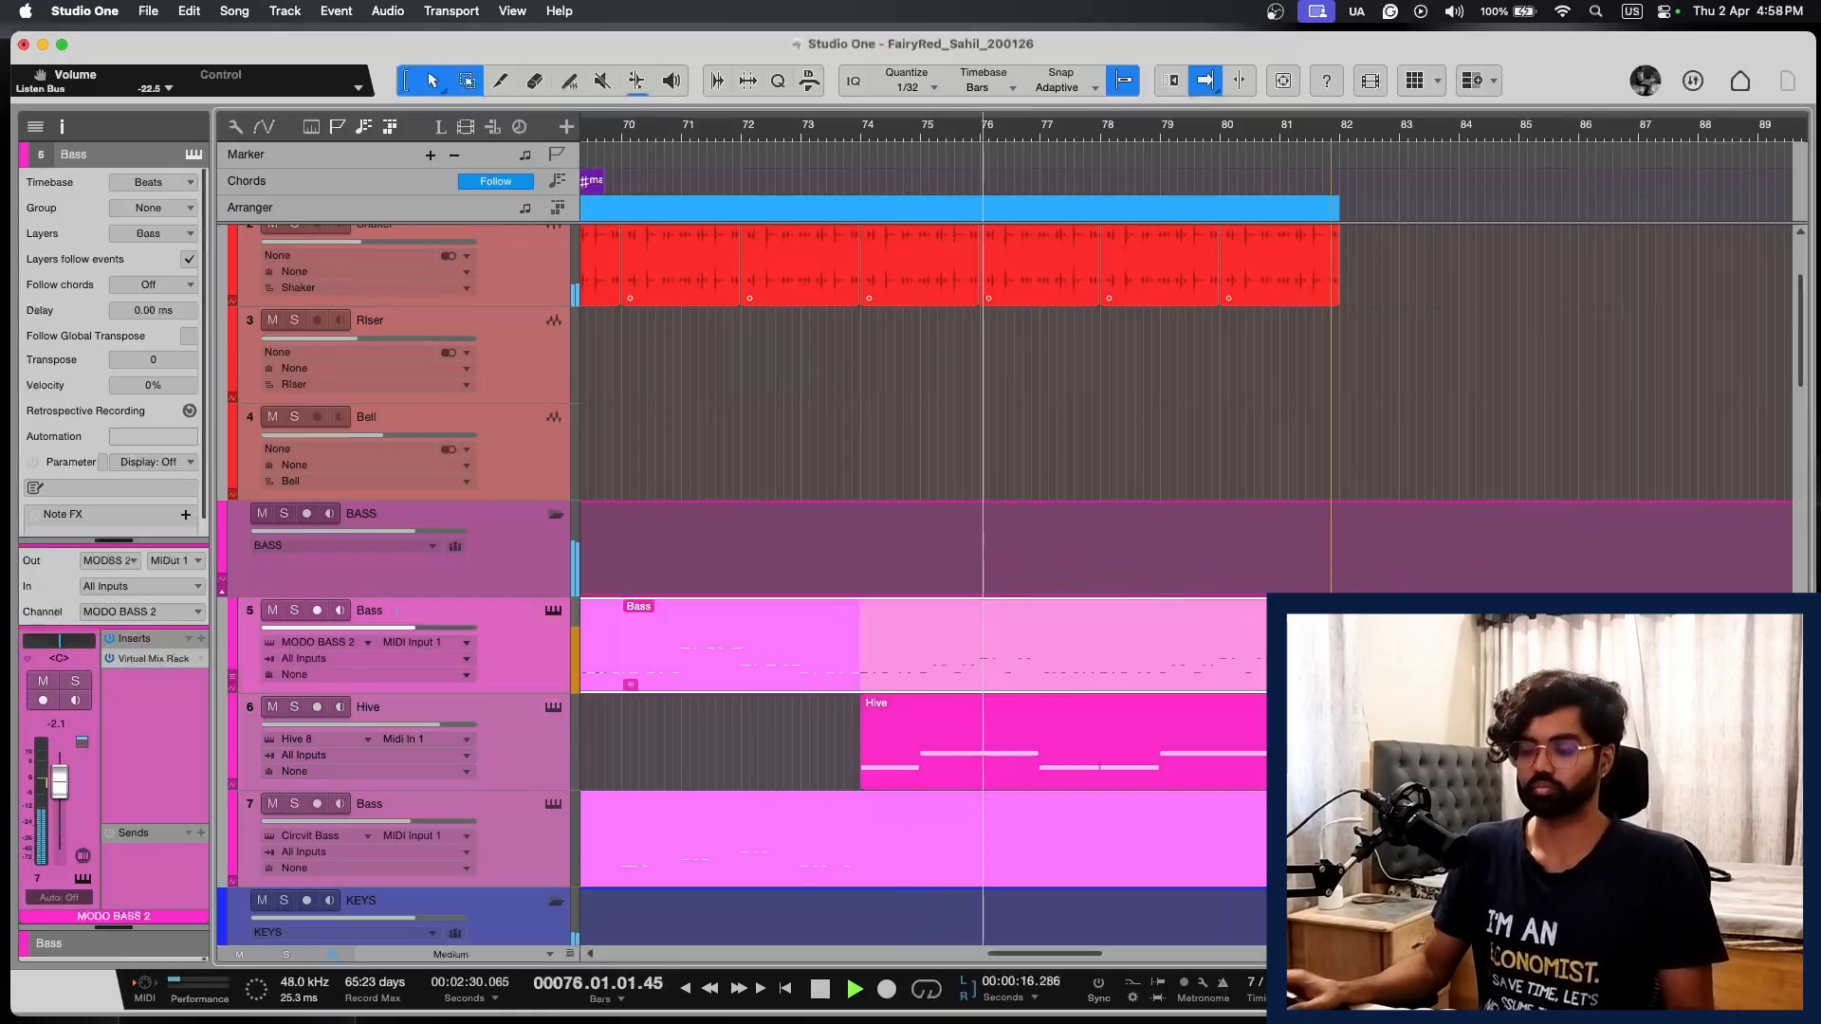
Step: Play the second half of the copied chorus and check its bass, keys, guitar and synth tracks up to bar 82
scroll(1194, 693, left, 5)
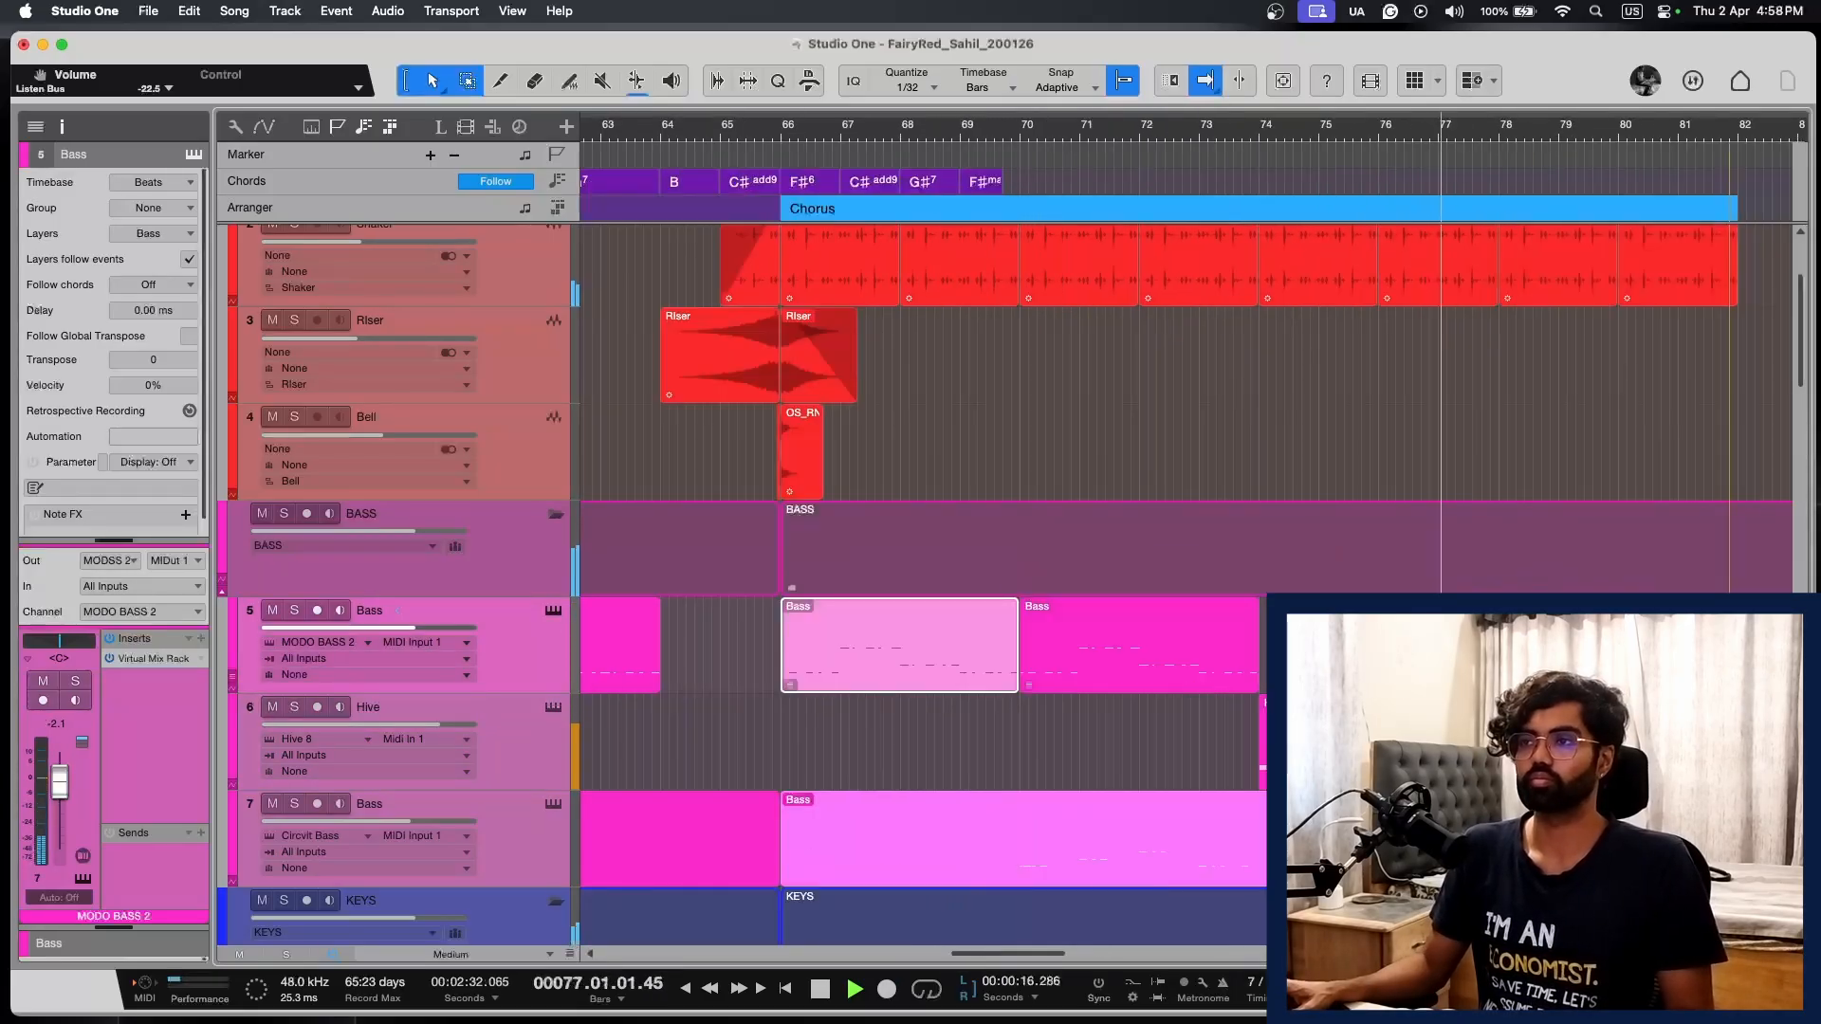
scroll(924, 586, right, 5)
scroll(925, 586, down, 5)
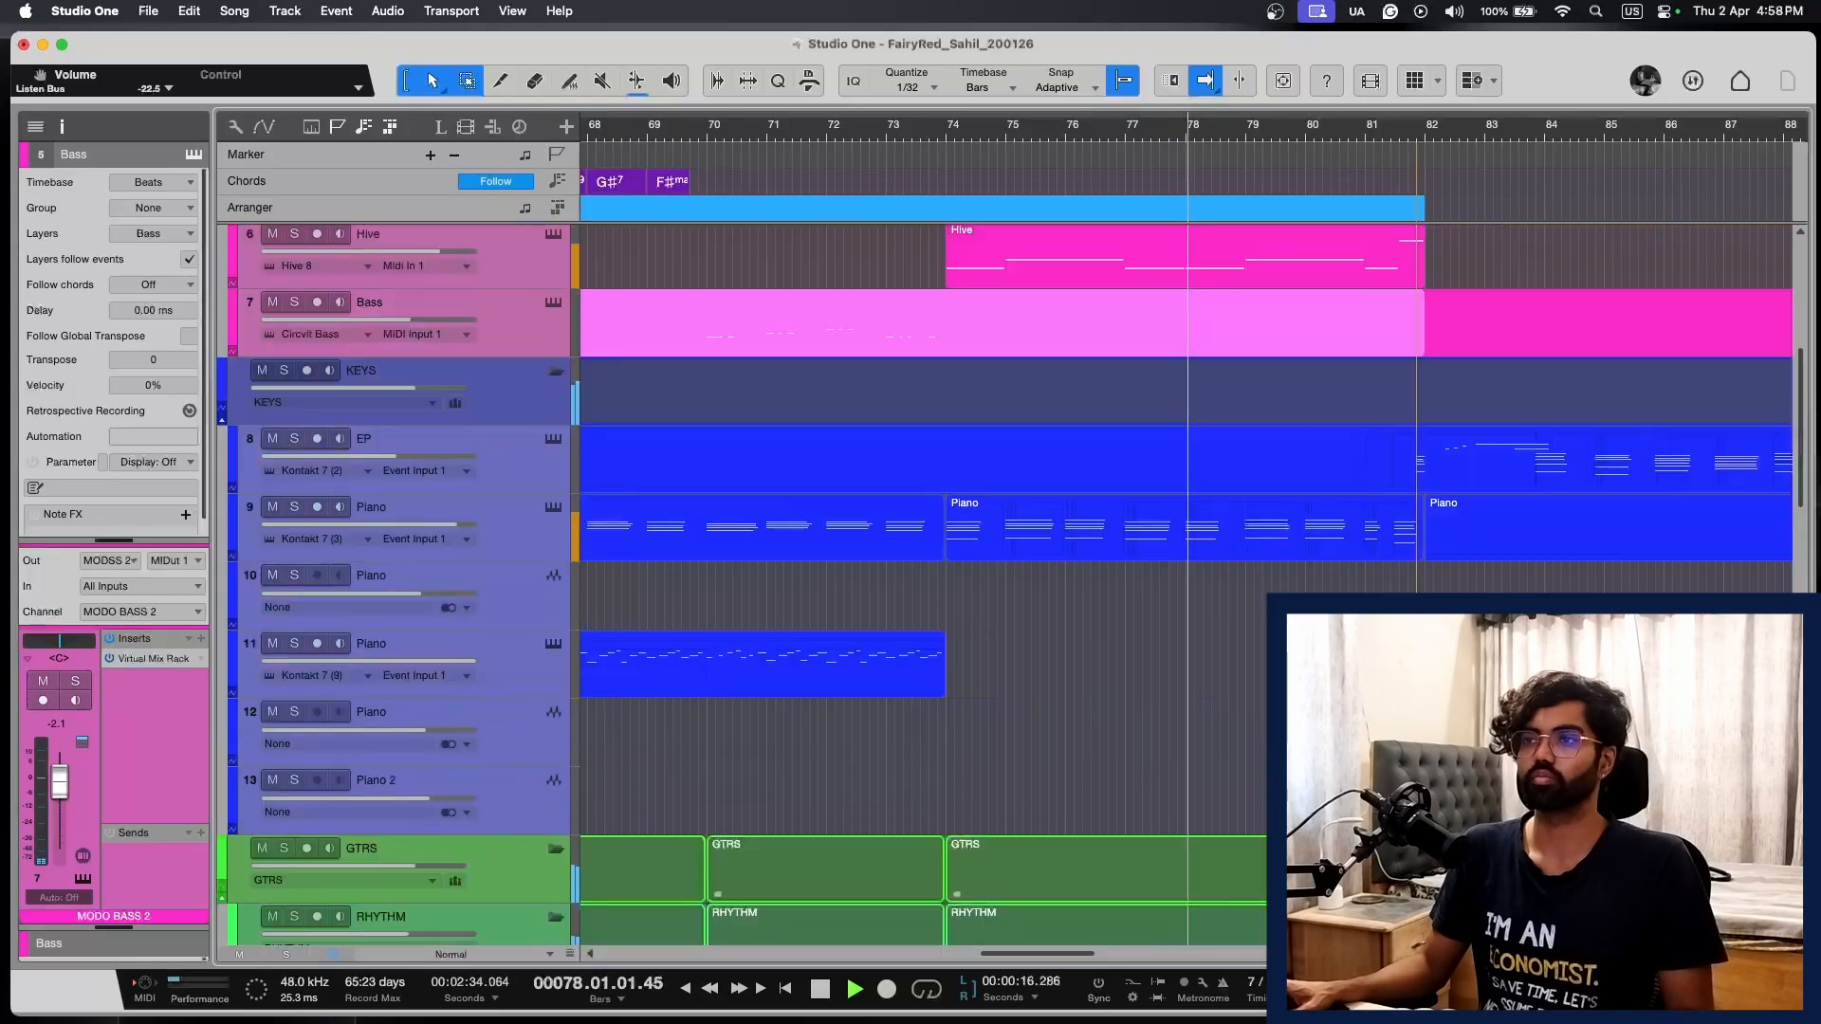
scroll(924, 586, down, 3)
click(541, 702)
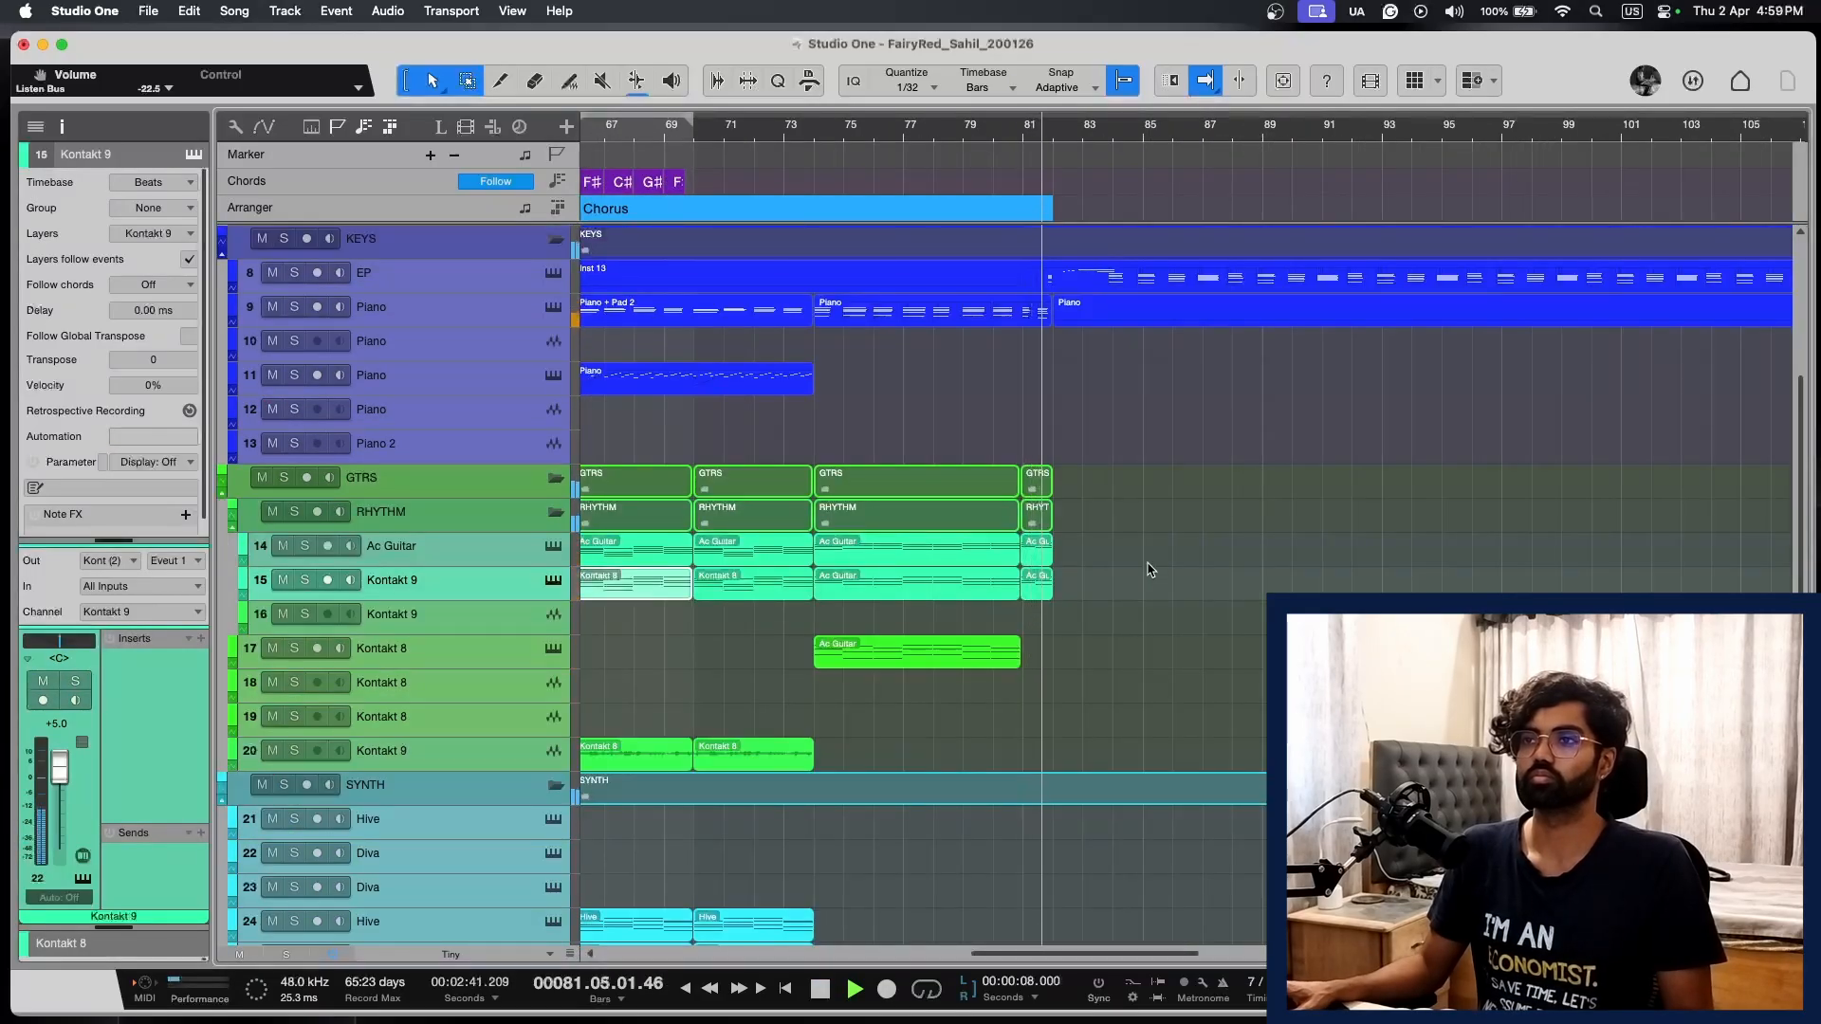
scroll(1147, 570, up, 4)
scroll(1143, 570, up, 10)
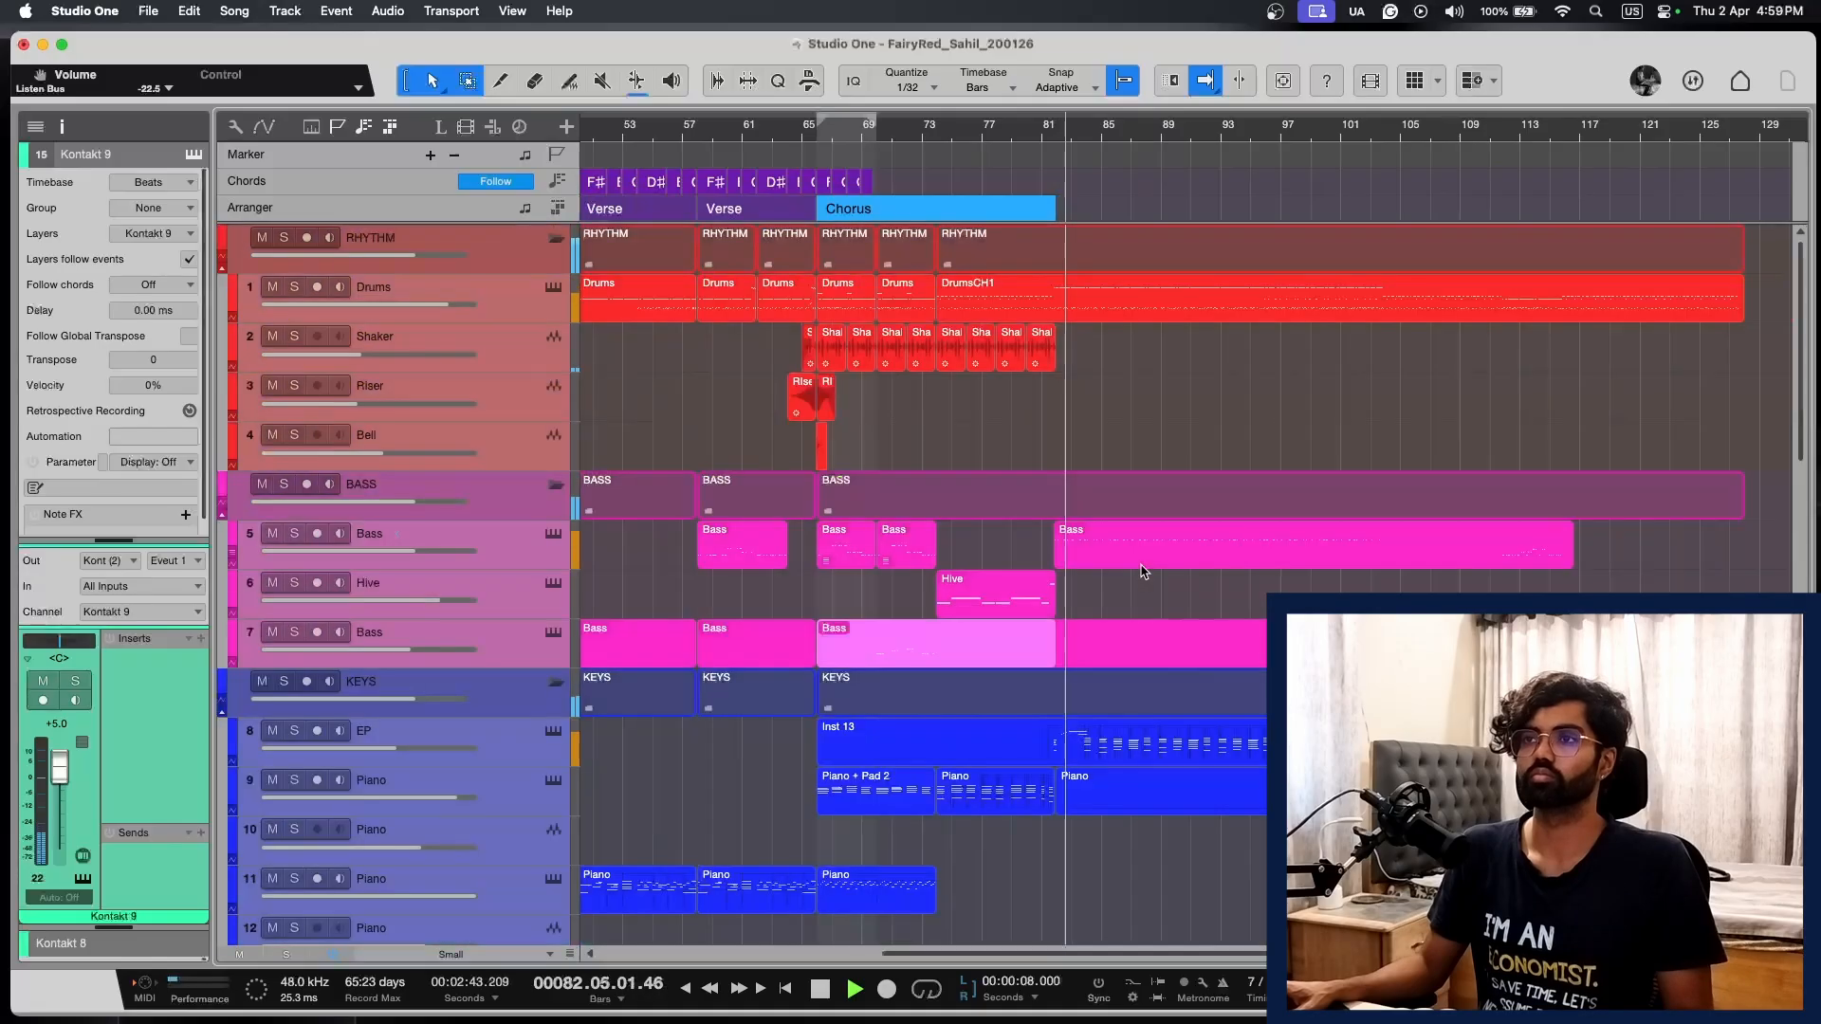
Step: Check how the events continue past the copied chorus's end at bar 82, down to the synth tracks, and stop playback
key(e)
key(e)
key(e)
key(w)
key(w)
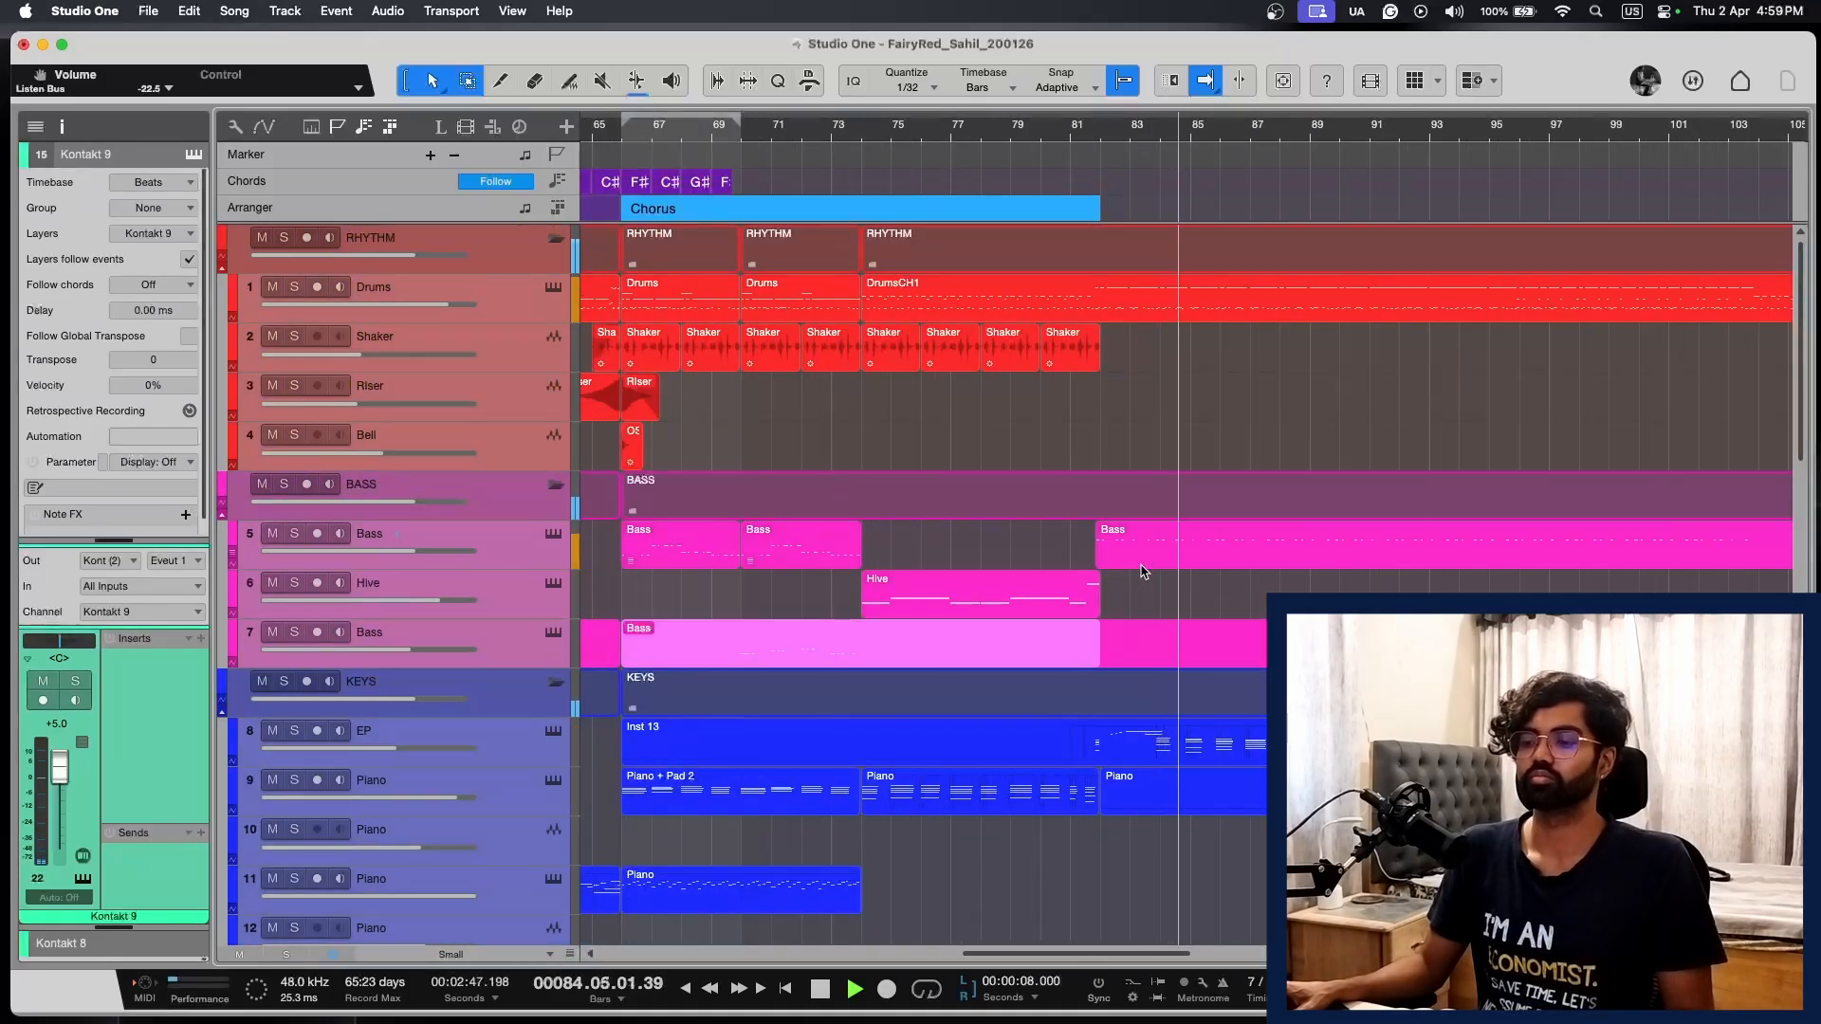
key(w)
scroll(1142, 570, down, 15)
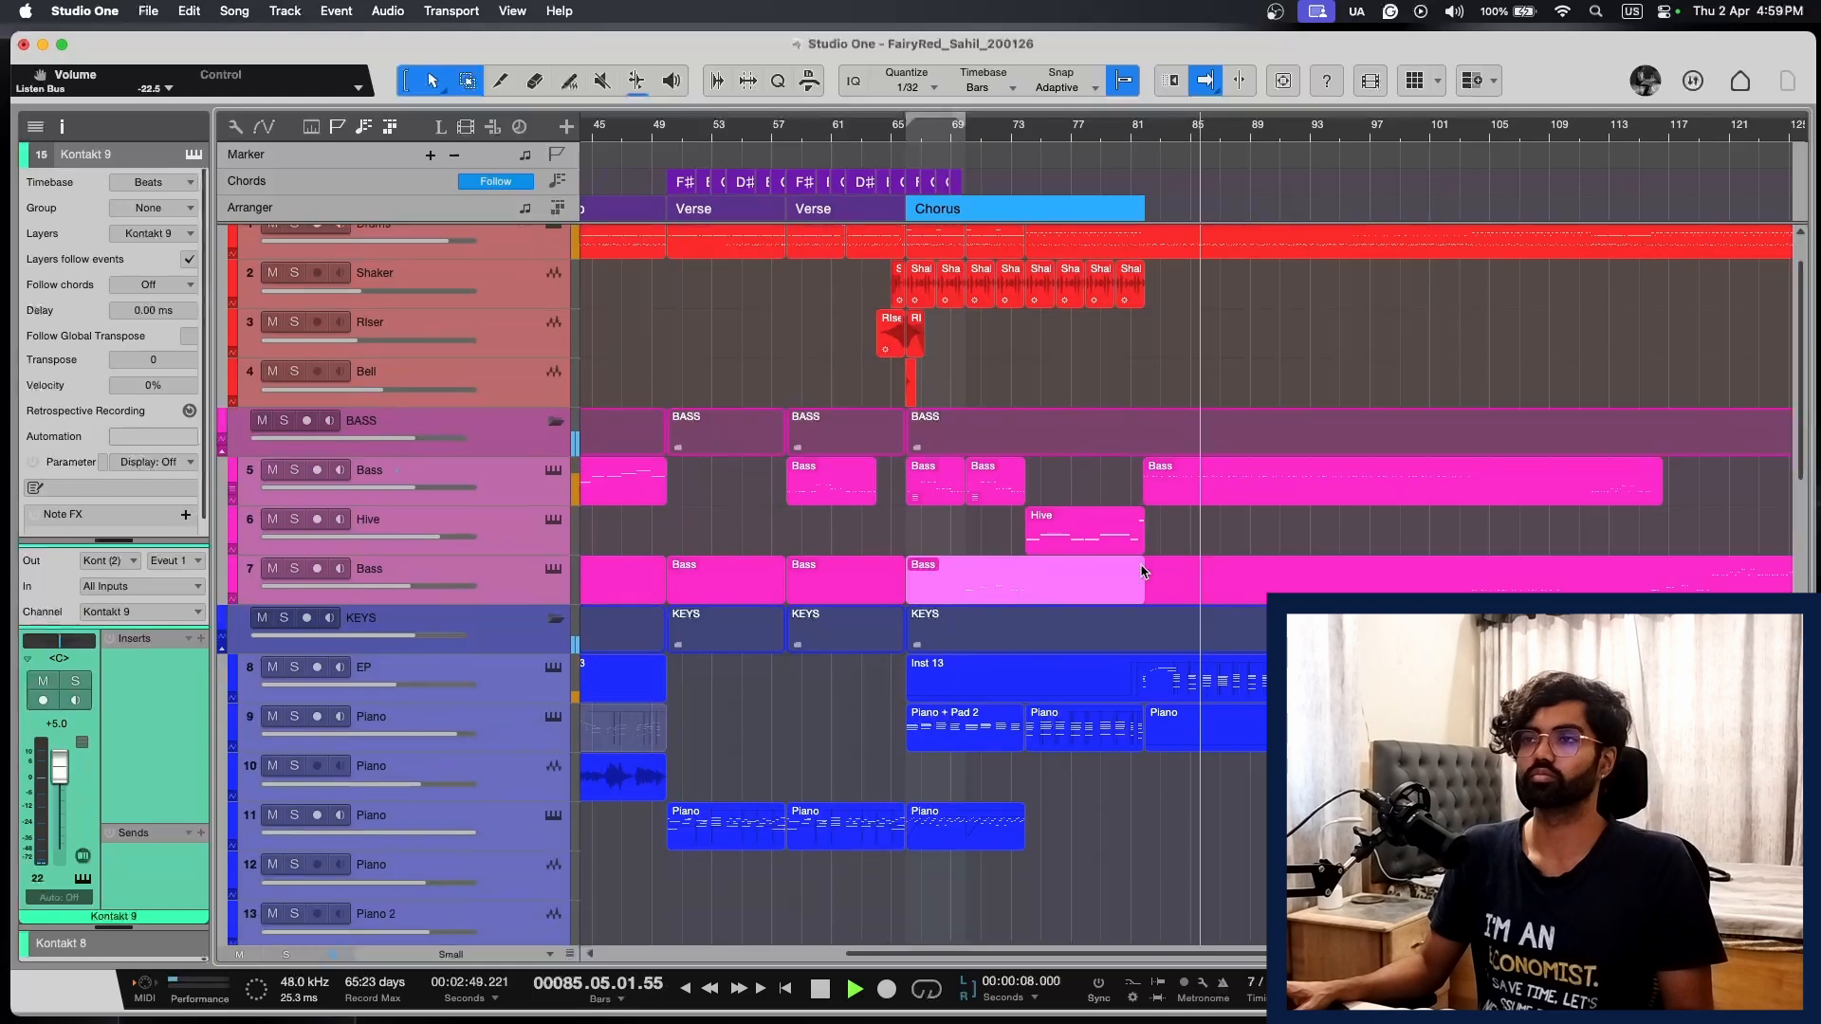
key(e)
scroll(1142, 571, down, 1)
key(space)
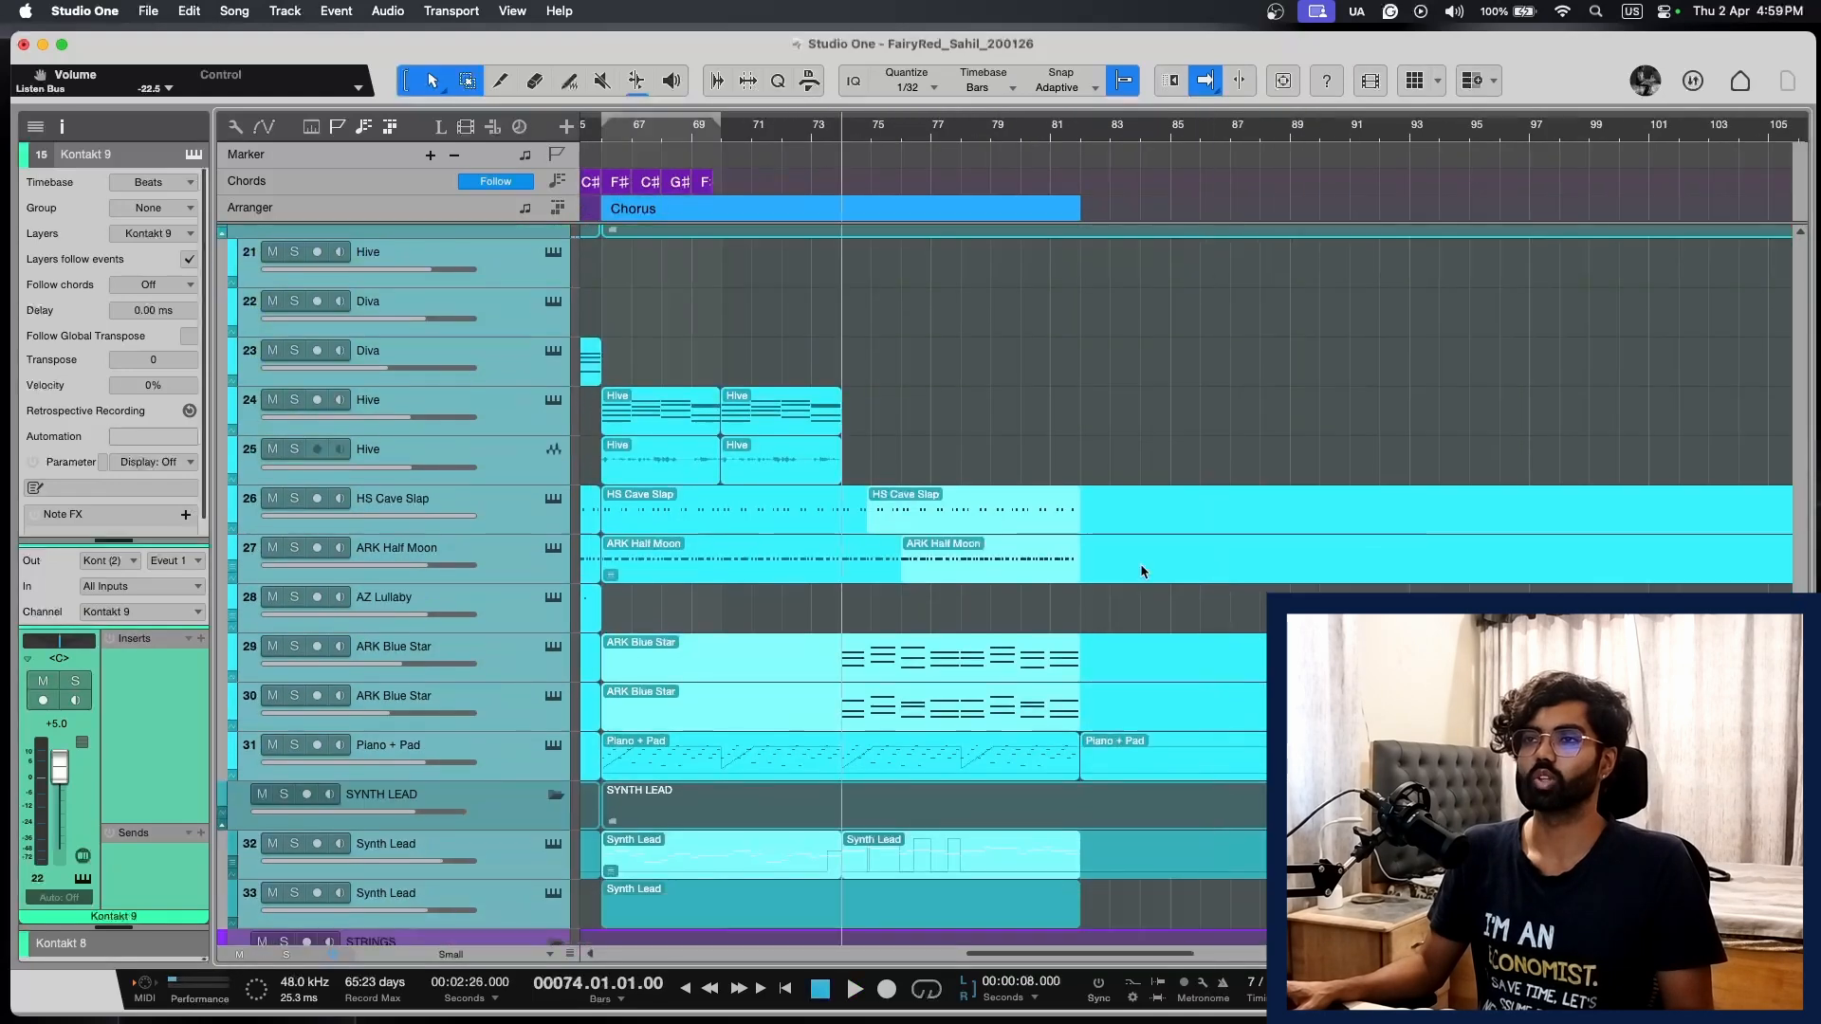
Step: Move the playback position back to bar 49, just before the first verse after the solo
key(shift+w)
scroll(1142, 578, left, 8)
scroll(1140, 586, right, 4)
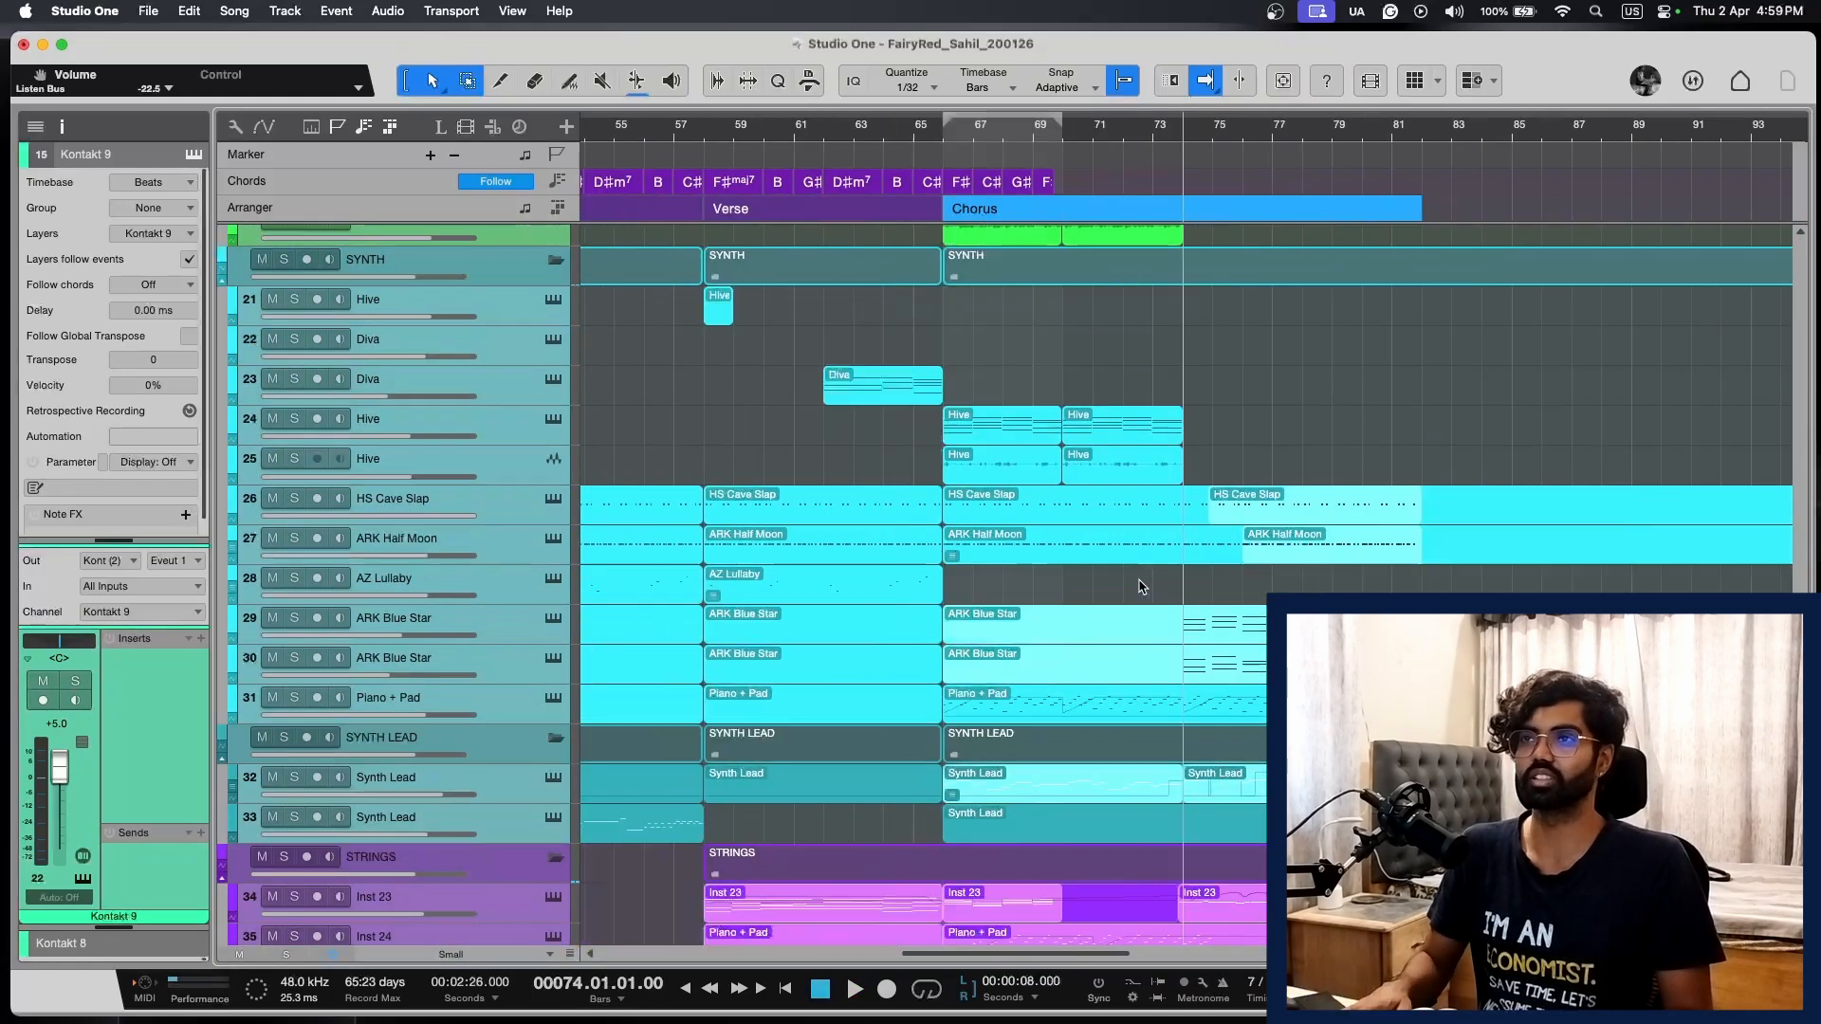
key(KP_Subtract)
key(KP_Subtract)
key(KP_Subtract)
key(KP_Subtract)
key(KP_Subtract)
key(KP_Subtract)
key(KP_Subtract)
key(KP_Subtract)
key(KP_Subtract)
key(KP_Subtract)
key(w)
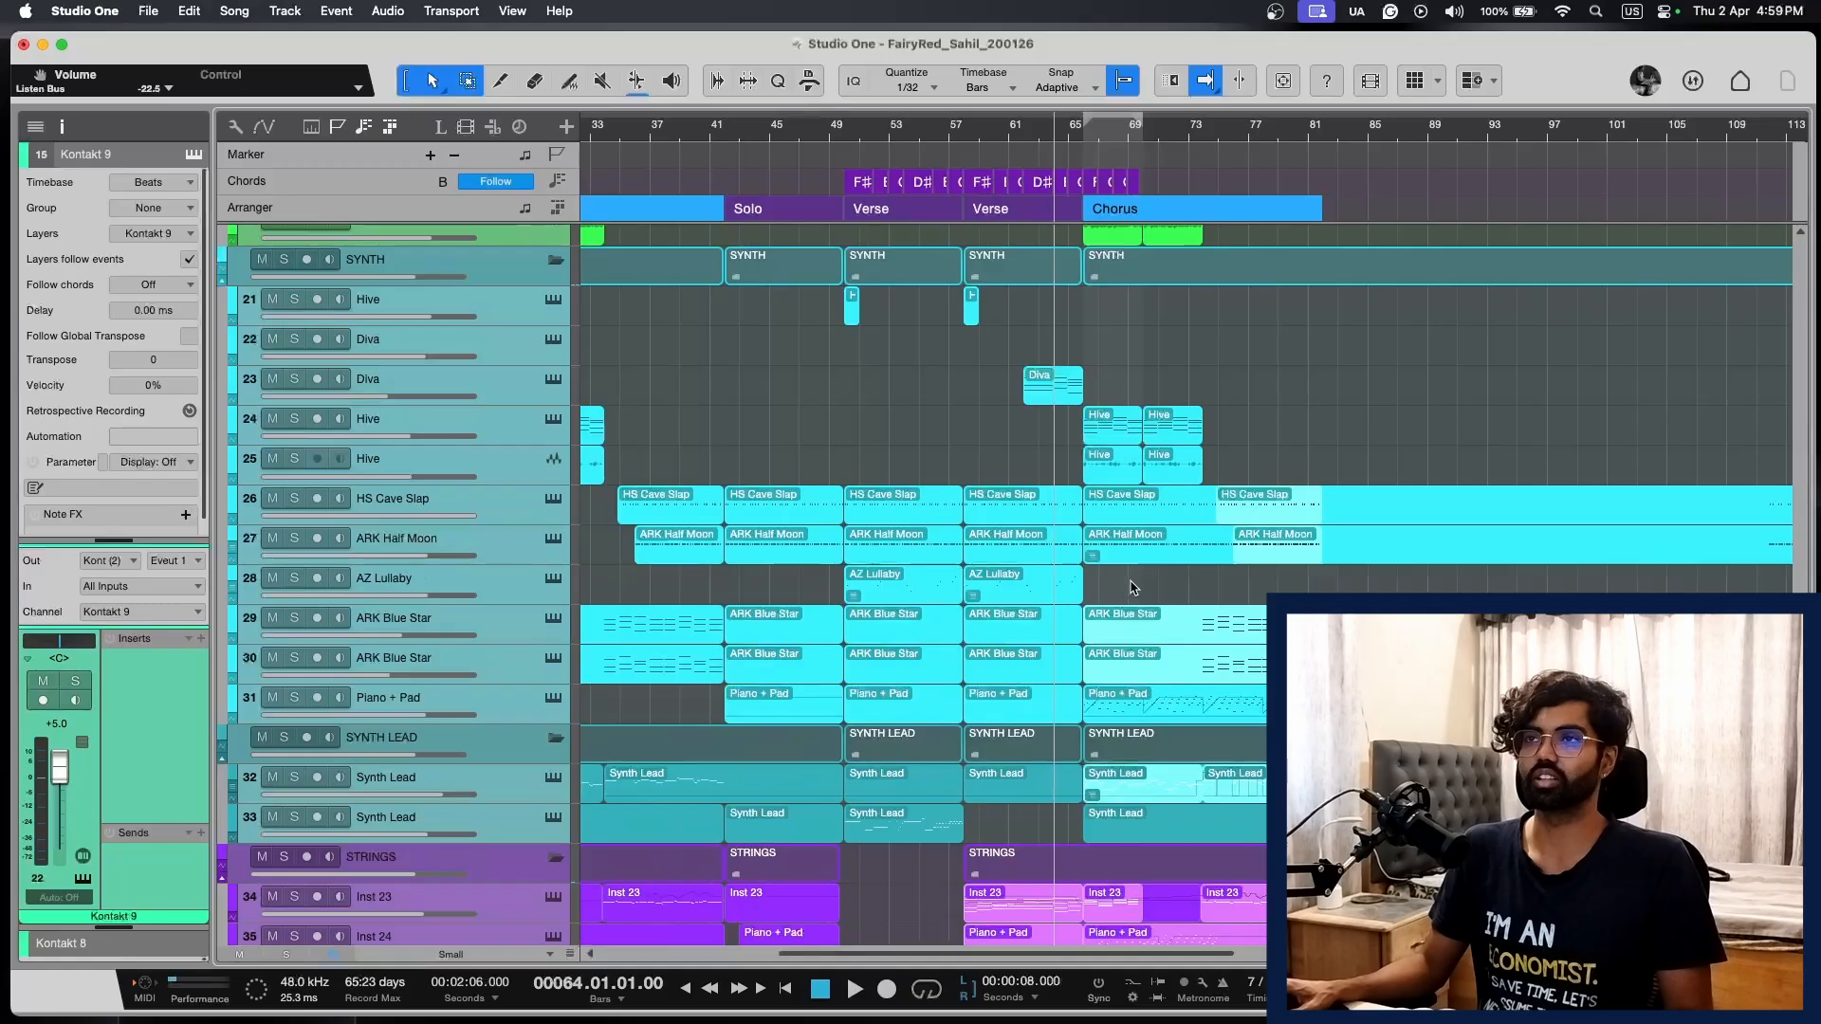
click(832, 136)
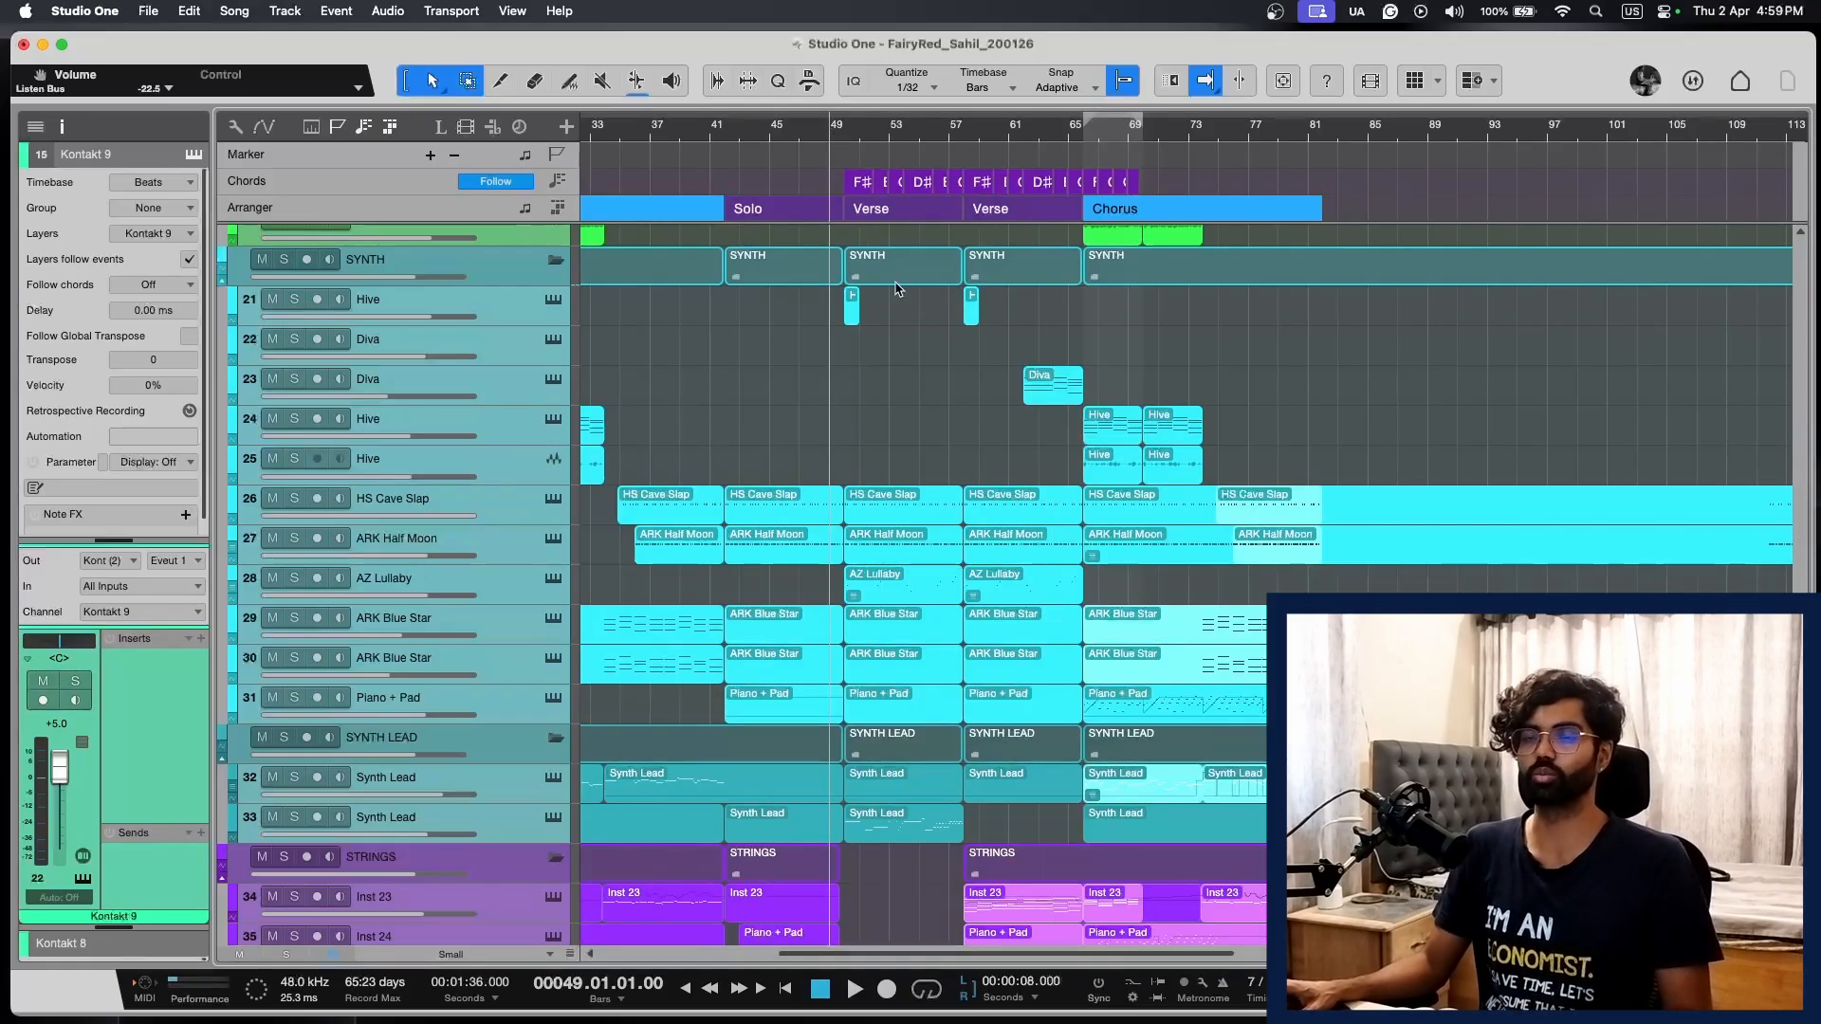
Step: Play the first verse after the solo from bar 49, checking its synth, rhythm and bass tracks, and stop playback
key(space)
key(e)
key(e)
key(shift+e)
key(shift+e)
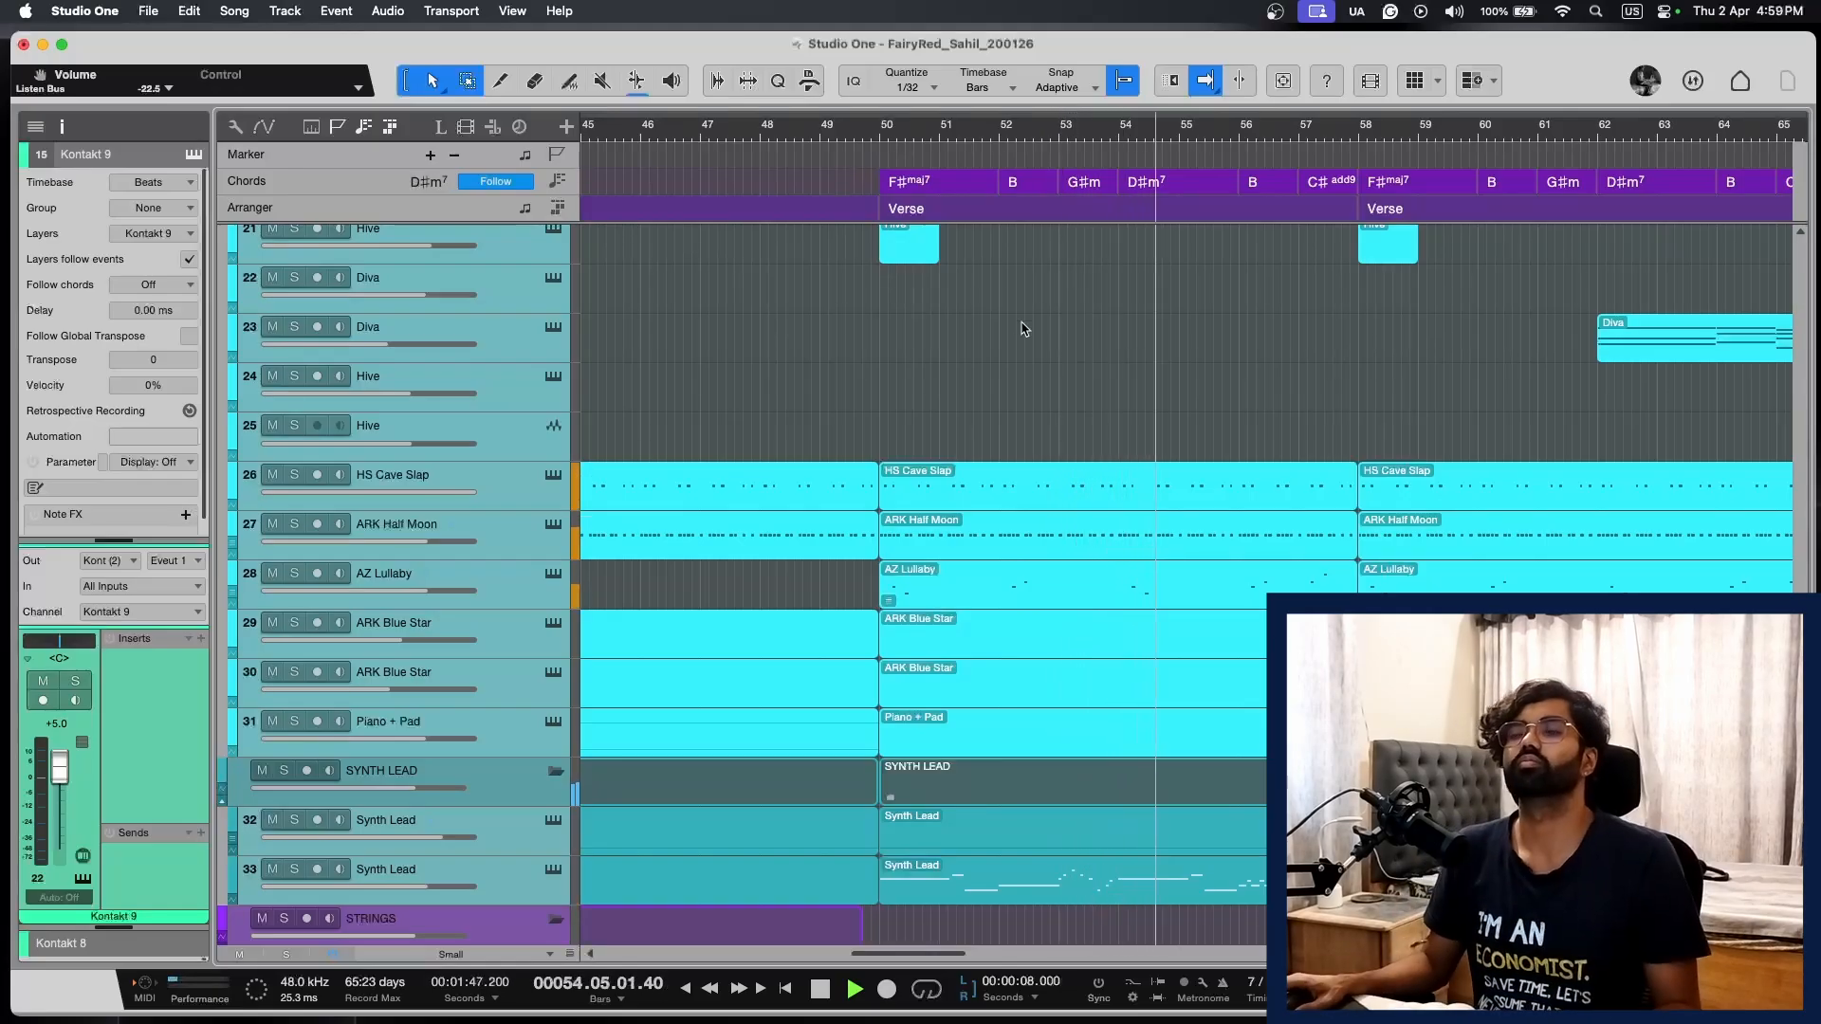
scroll(1180, 569, down, 5)
scroll(1180, 569, up, 20)
key(w)
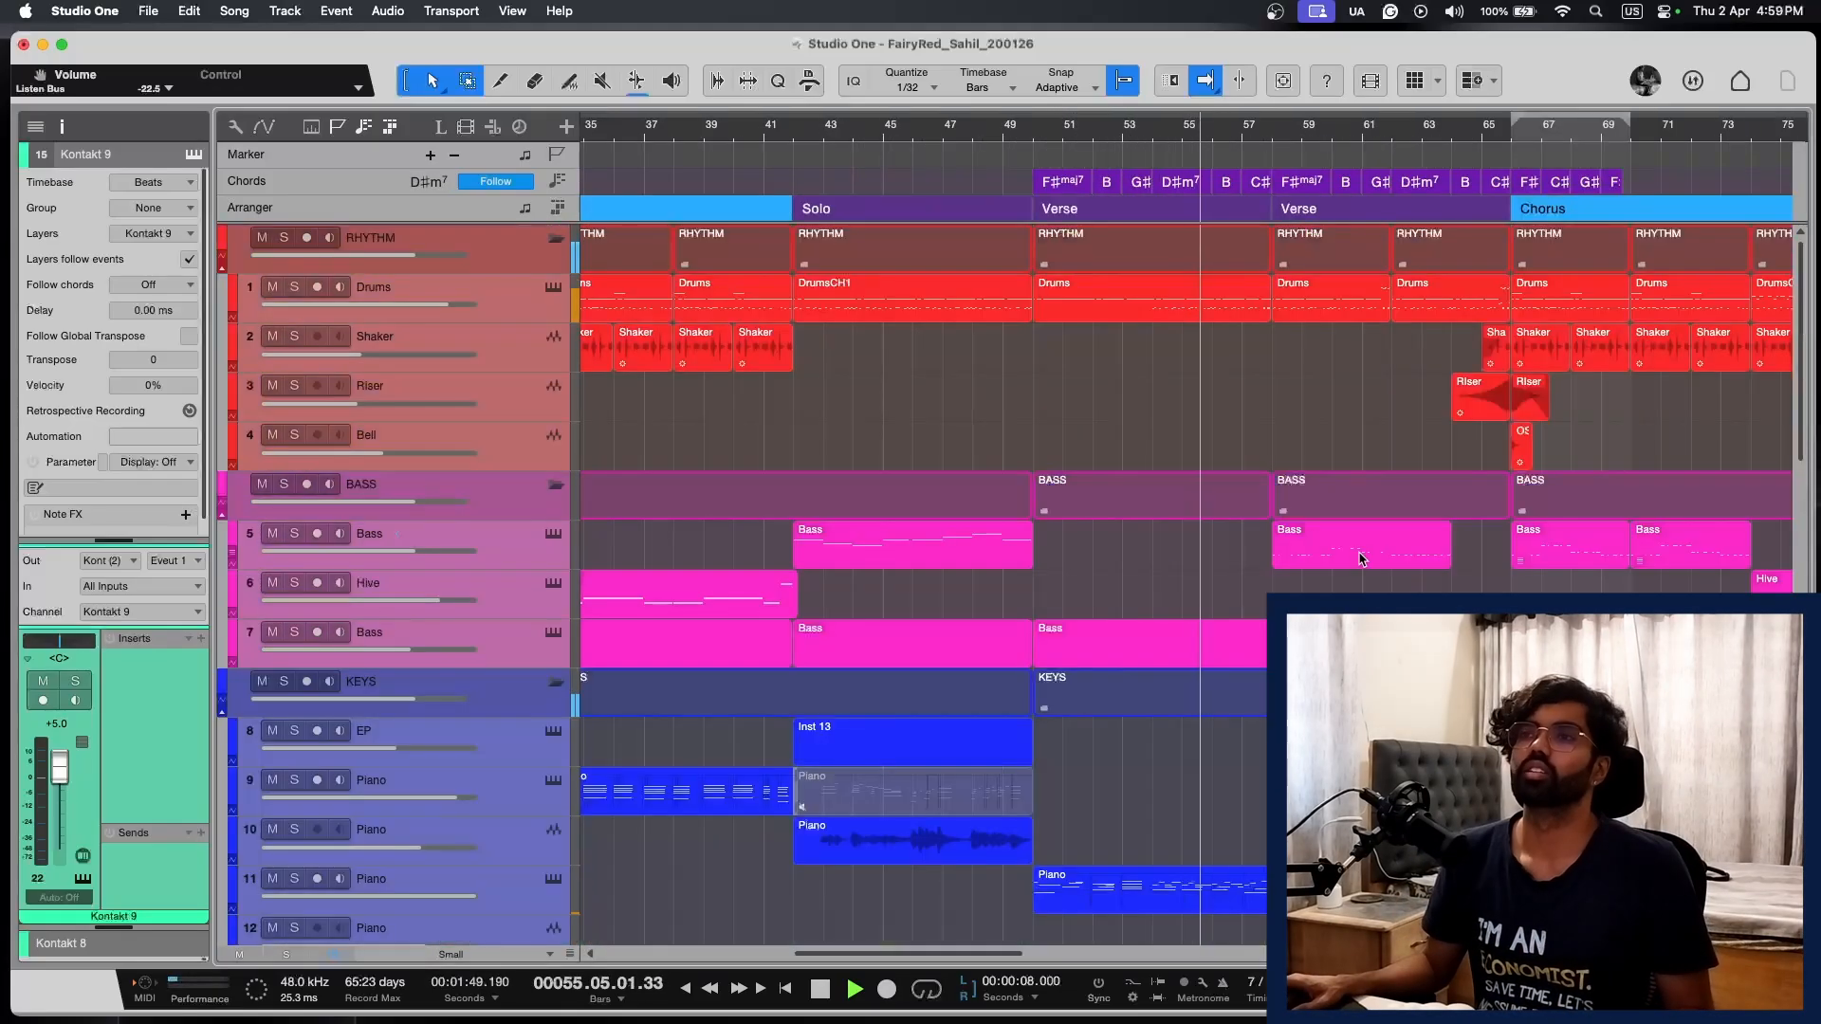
key(space)
Step: Compare the original verse at bar 18 with the copied verse at bar 50 by playing the start of each
key(shift+e)
key(e)
key(w)
scroll(1360, 559, left, 10)
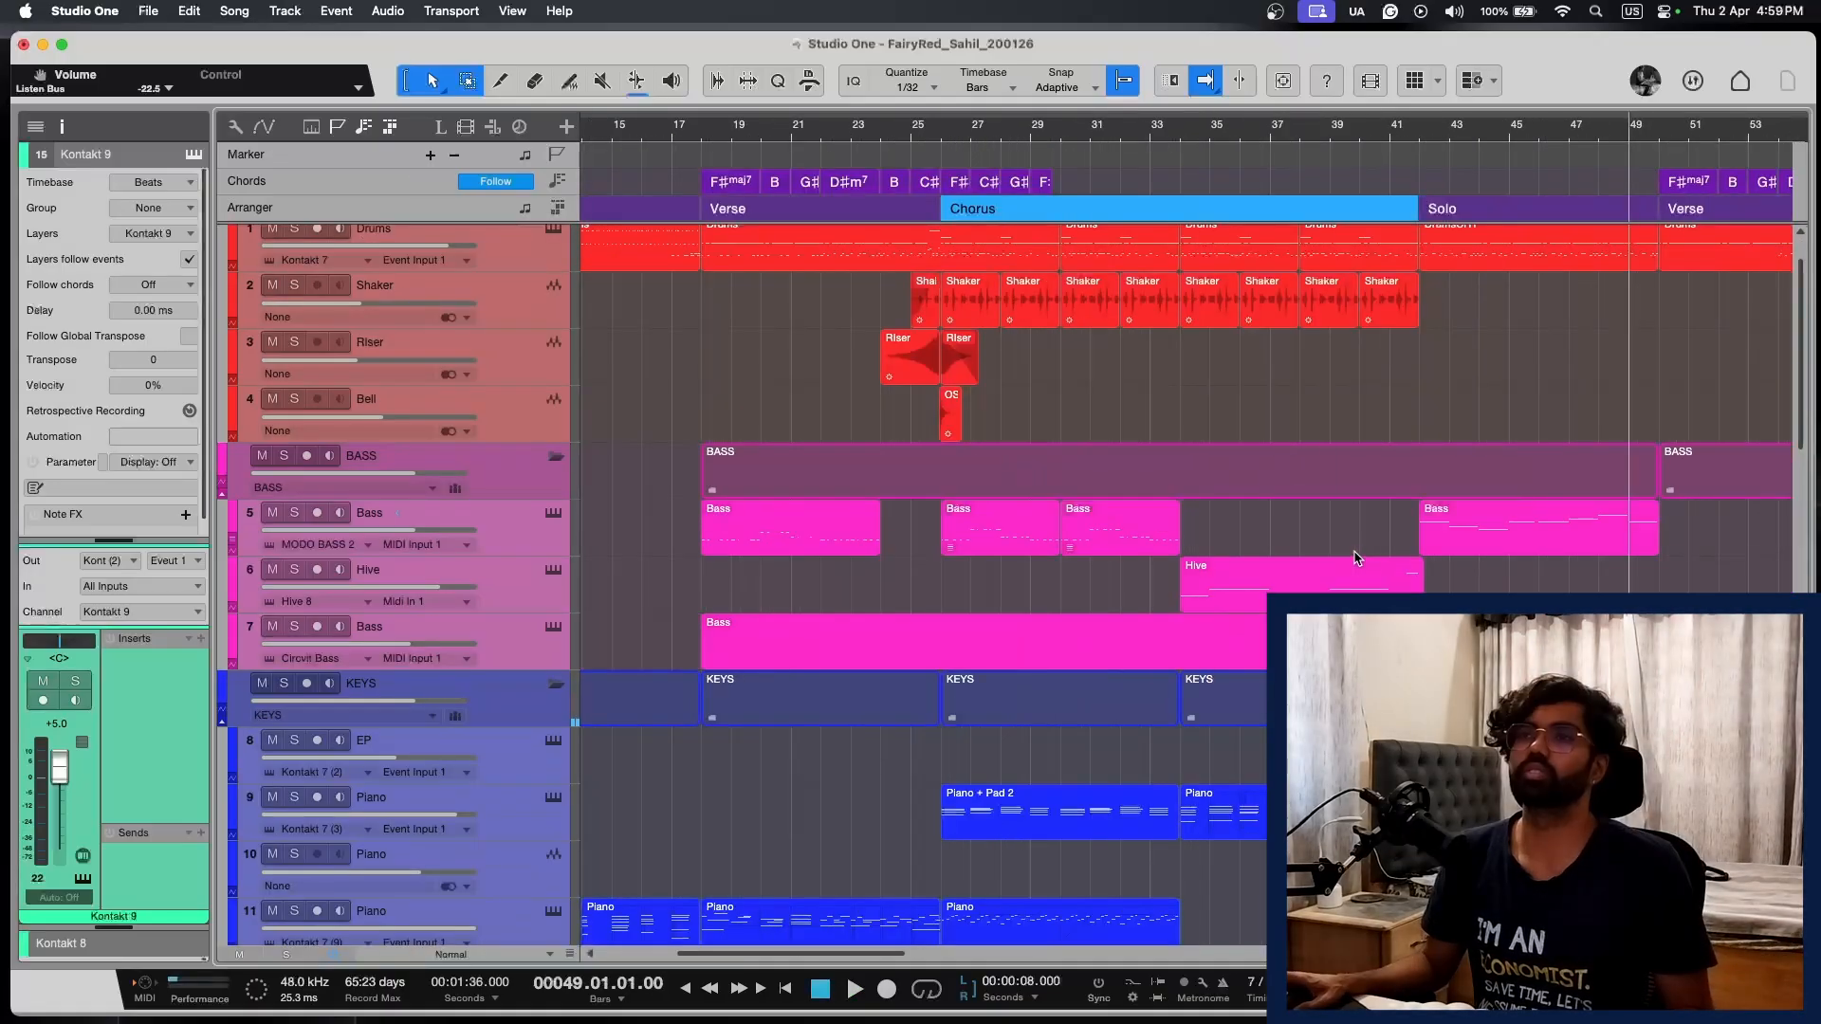
click(704, 136)
key(space)
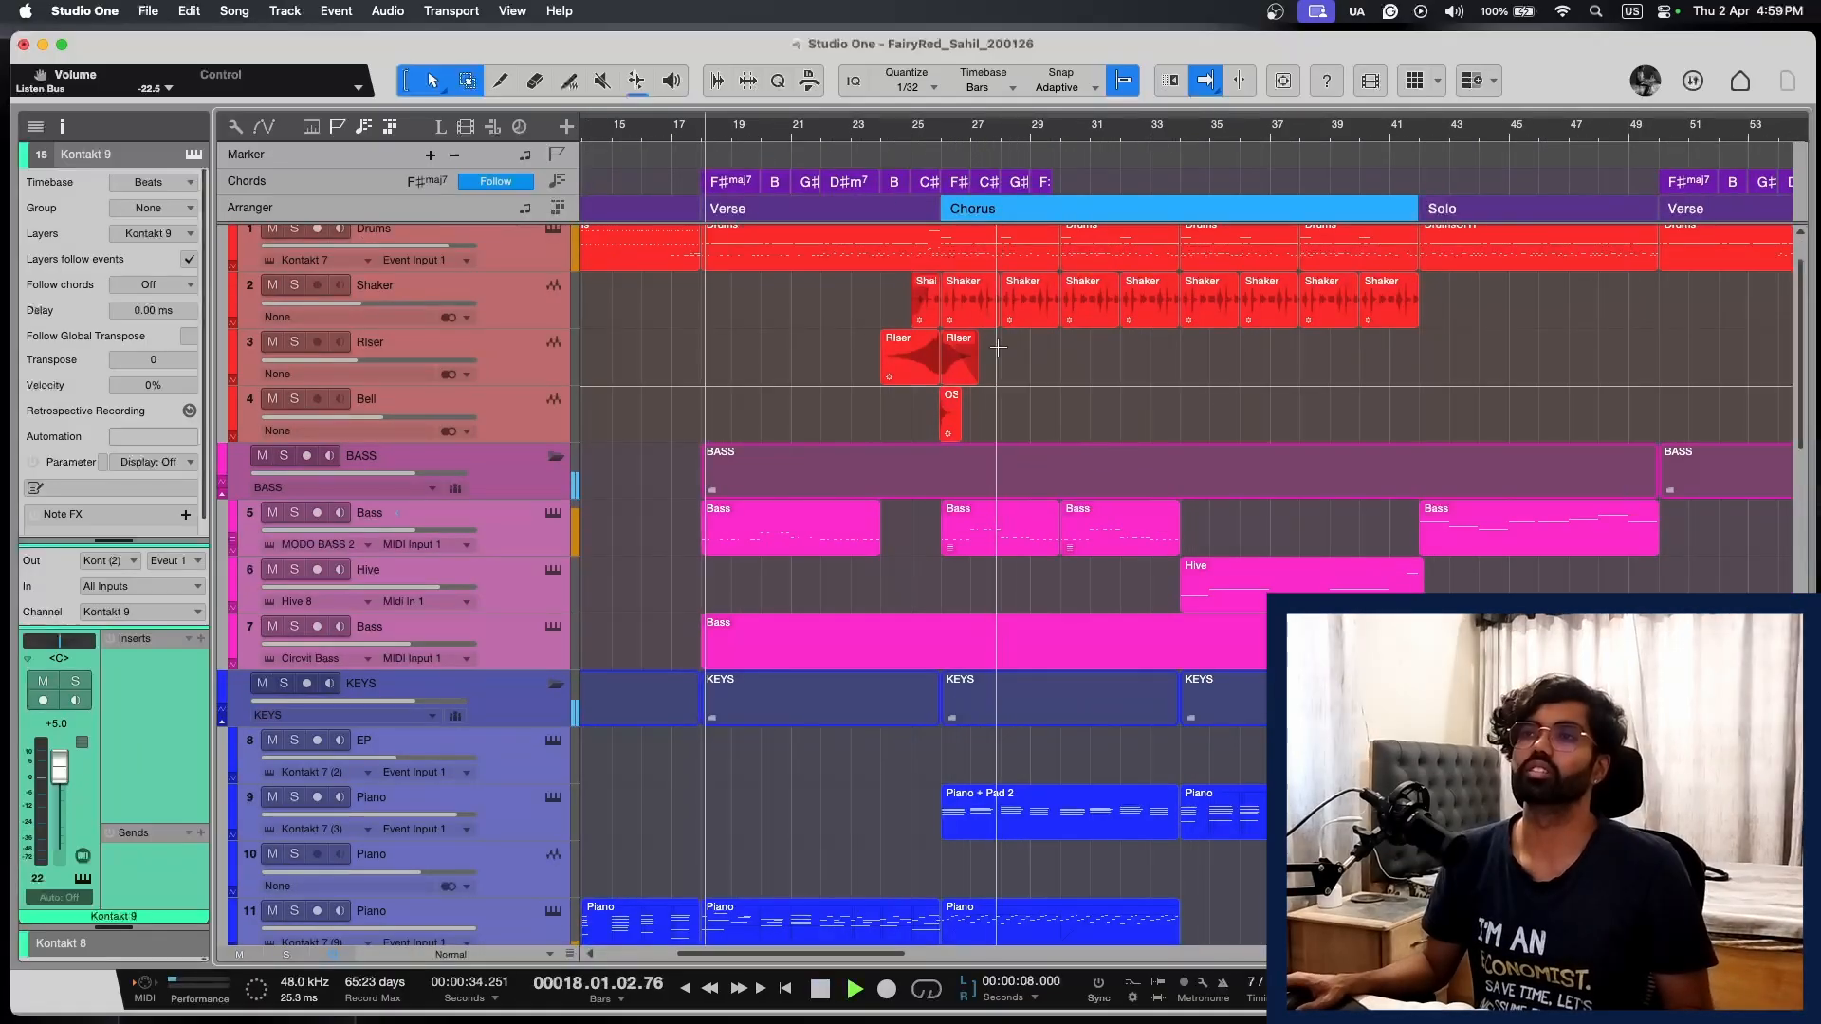
scroll(1061, 428, right, 3)
key(shift+e)
scroll(1064, 427, right, 10)
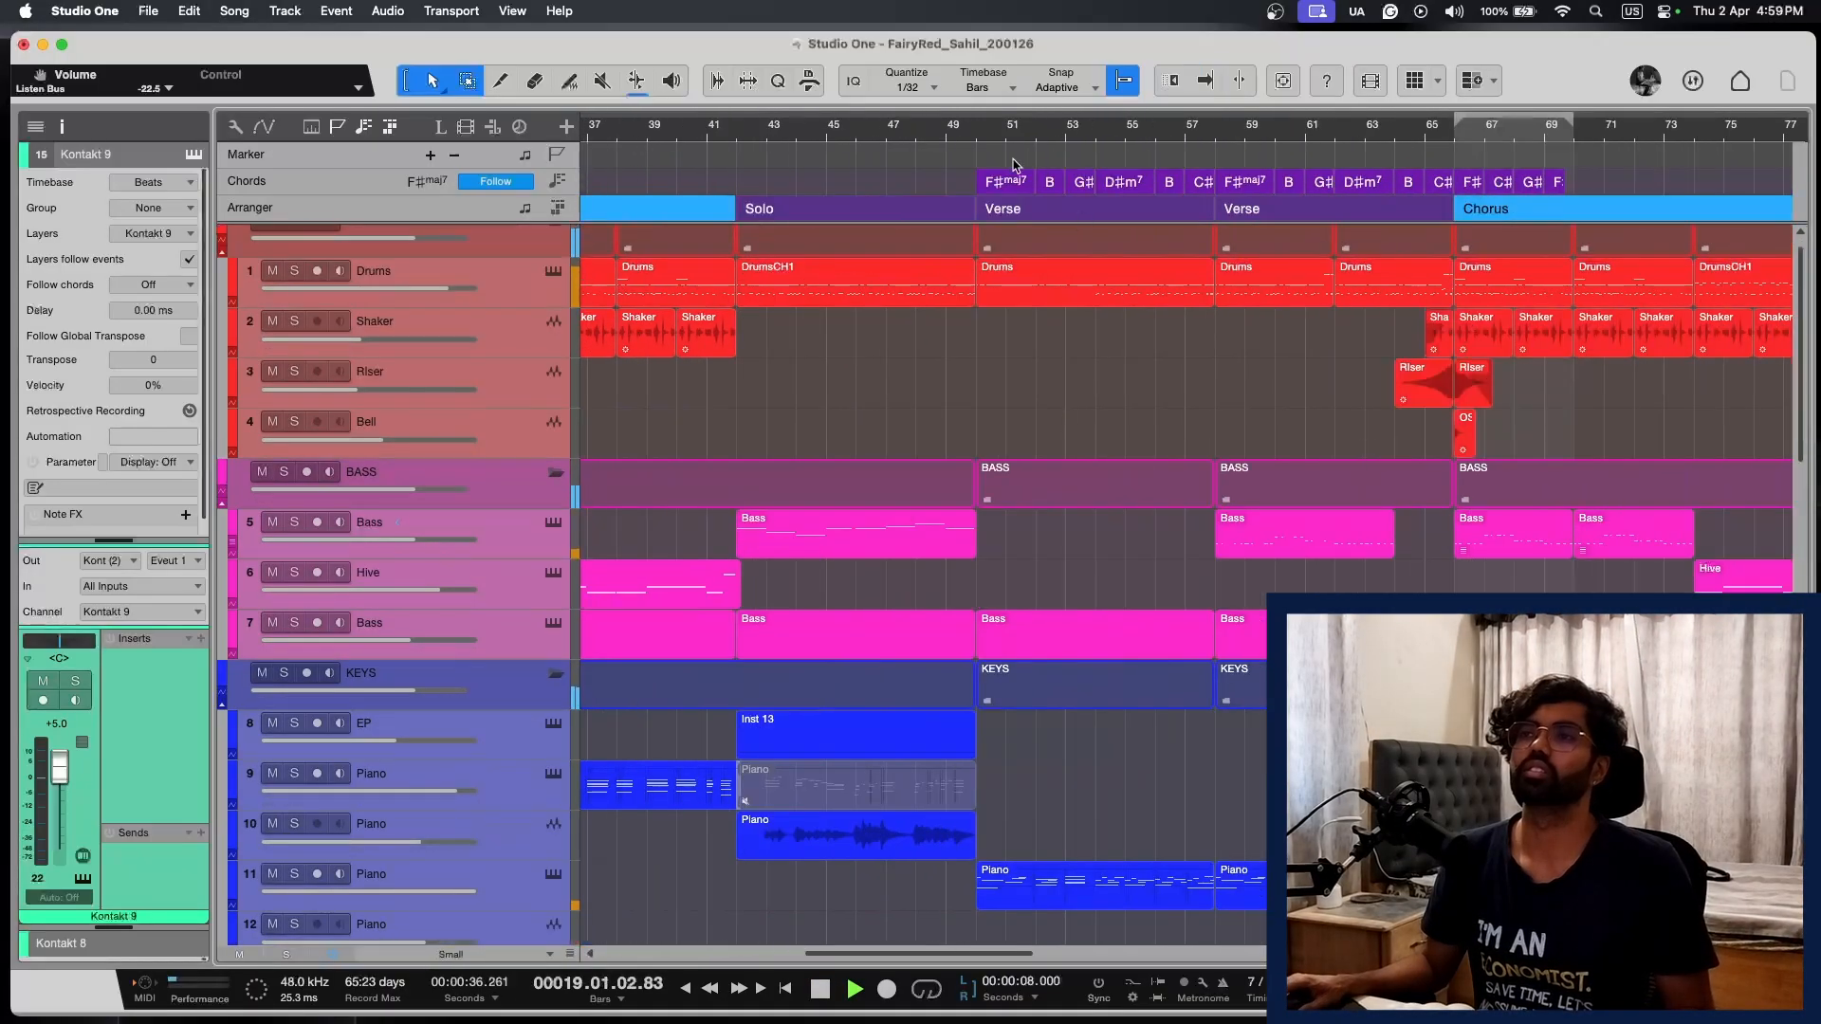
click(985, 135)
click(978, 140)
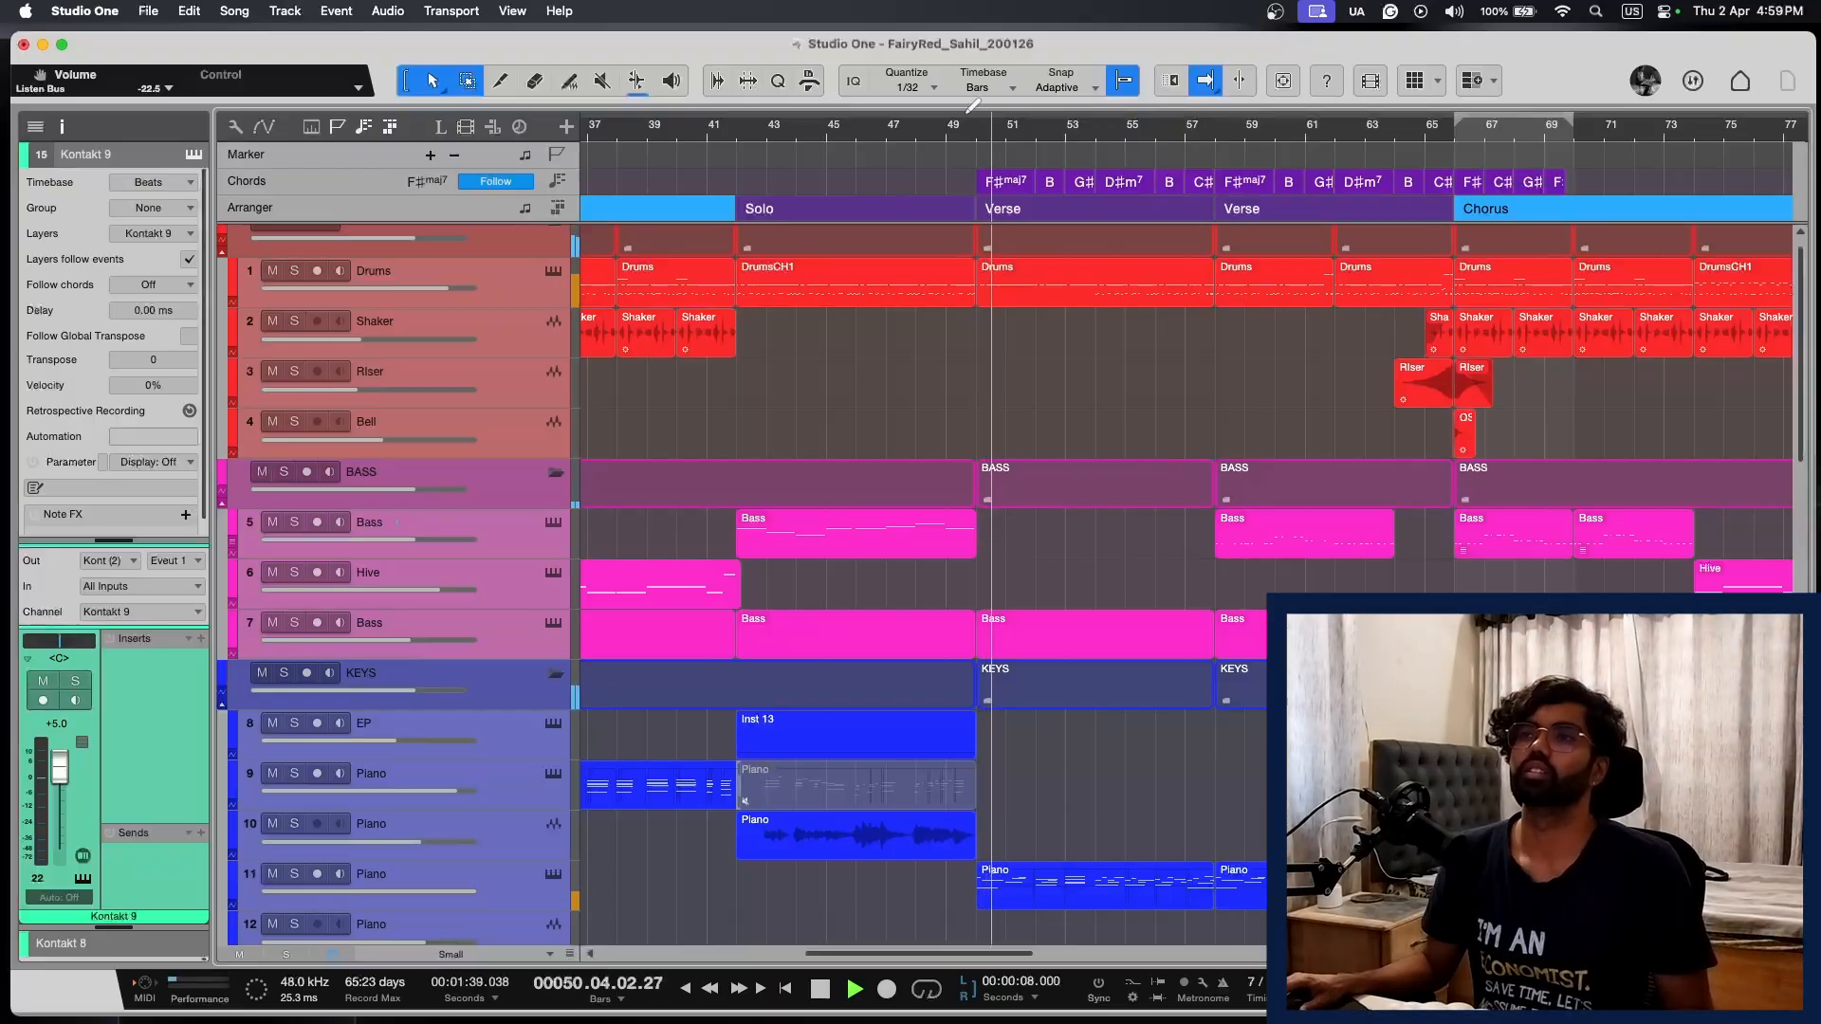
key(space)
Step: Search the Splice sample library for "perc loop"
key(F5)
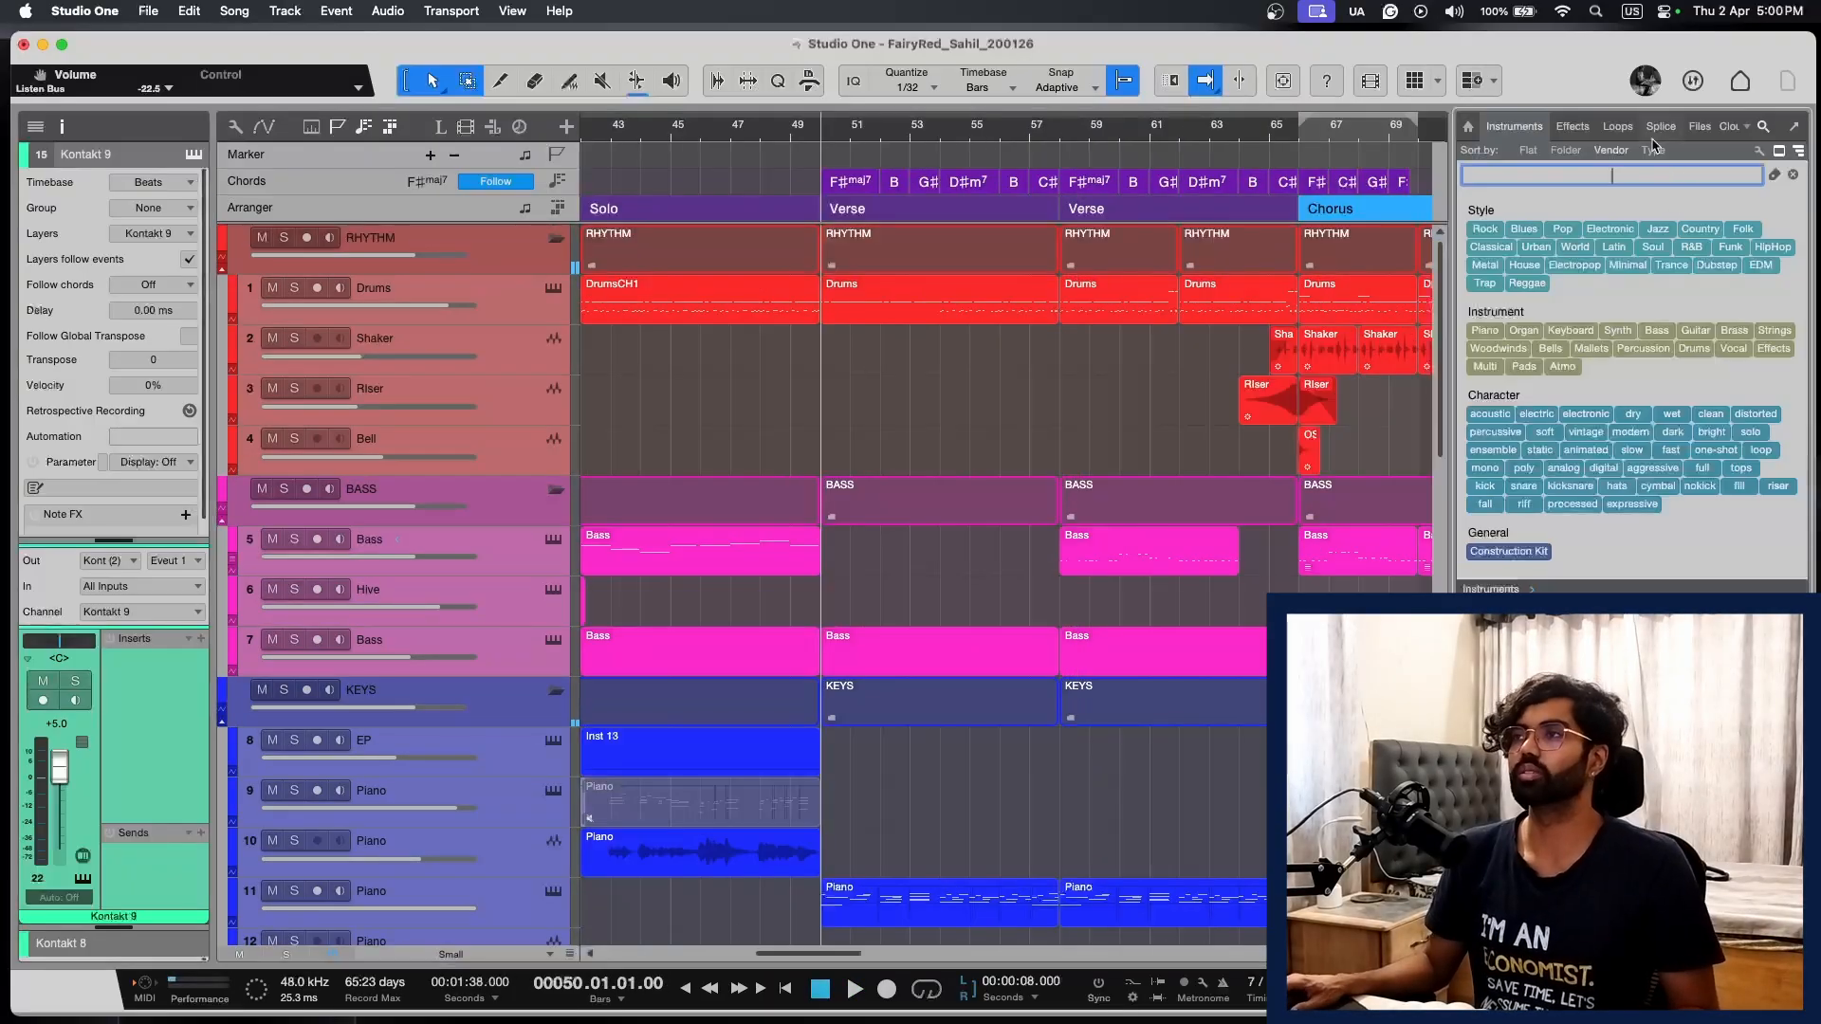
click(1661, 127)
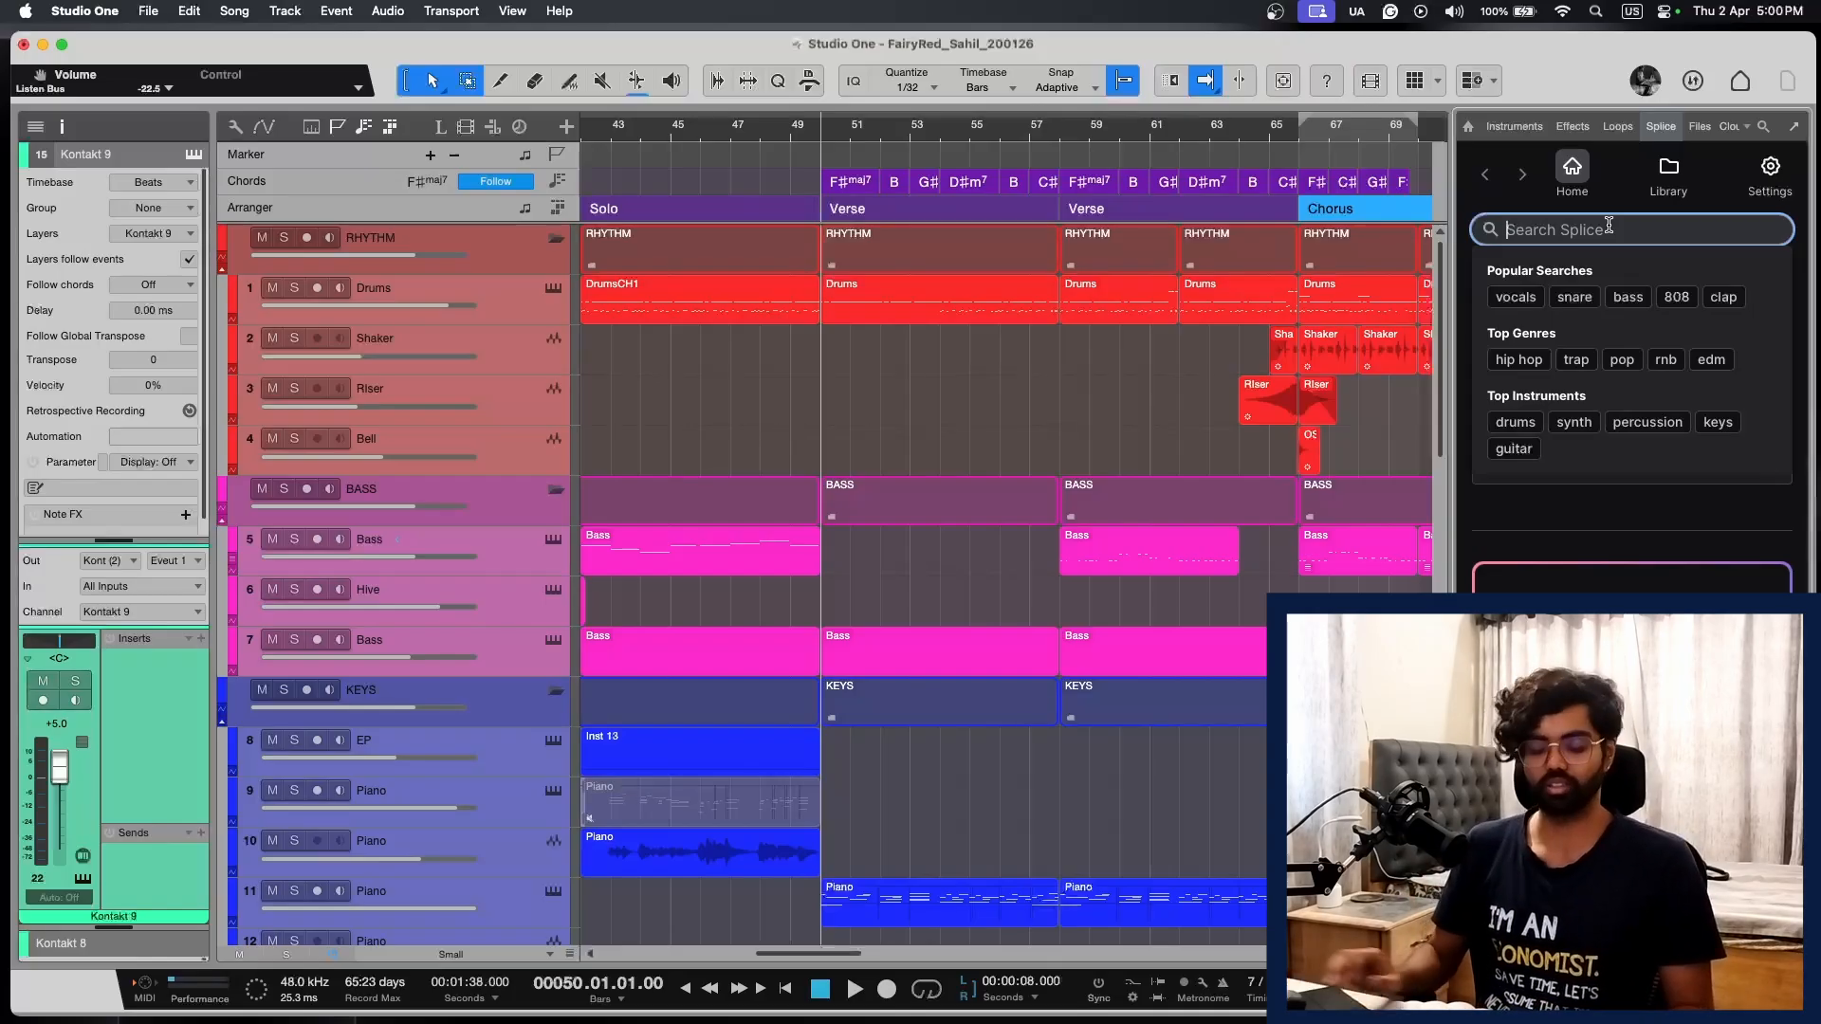
text(perc loop)
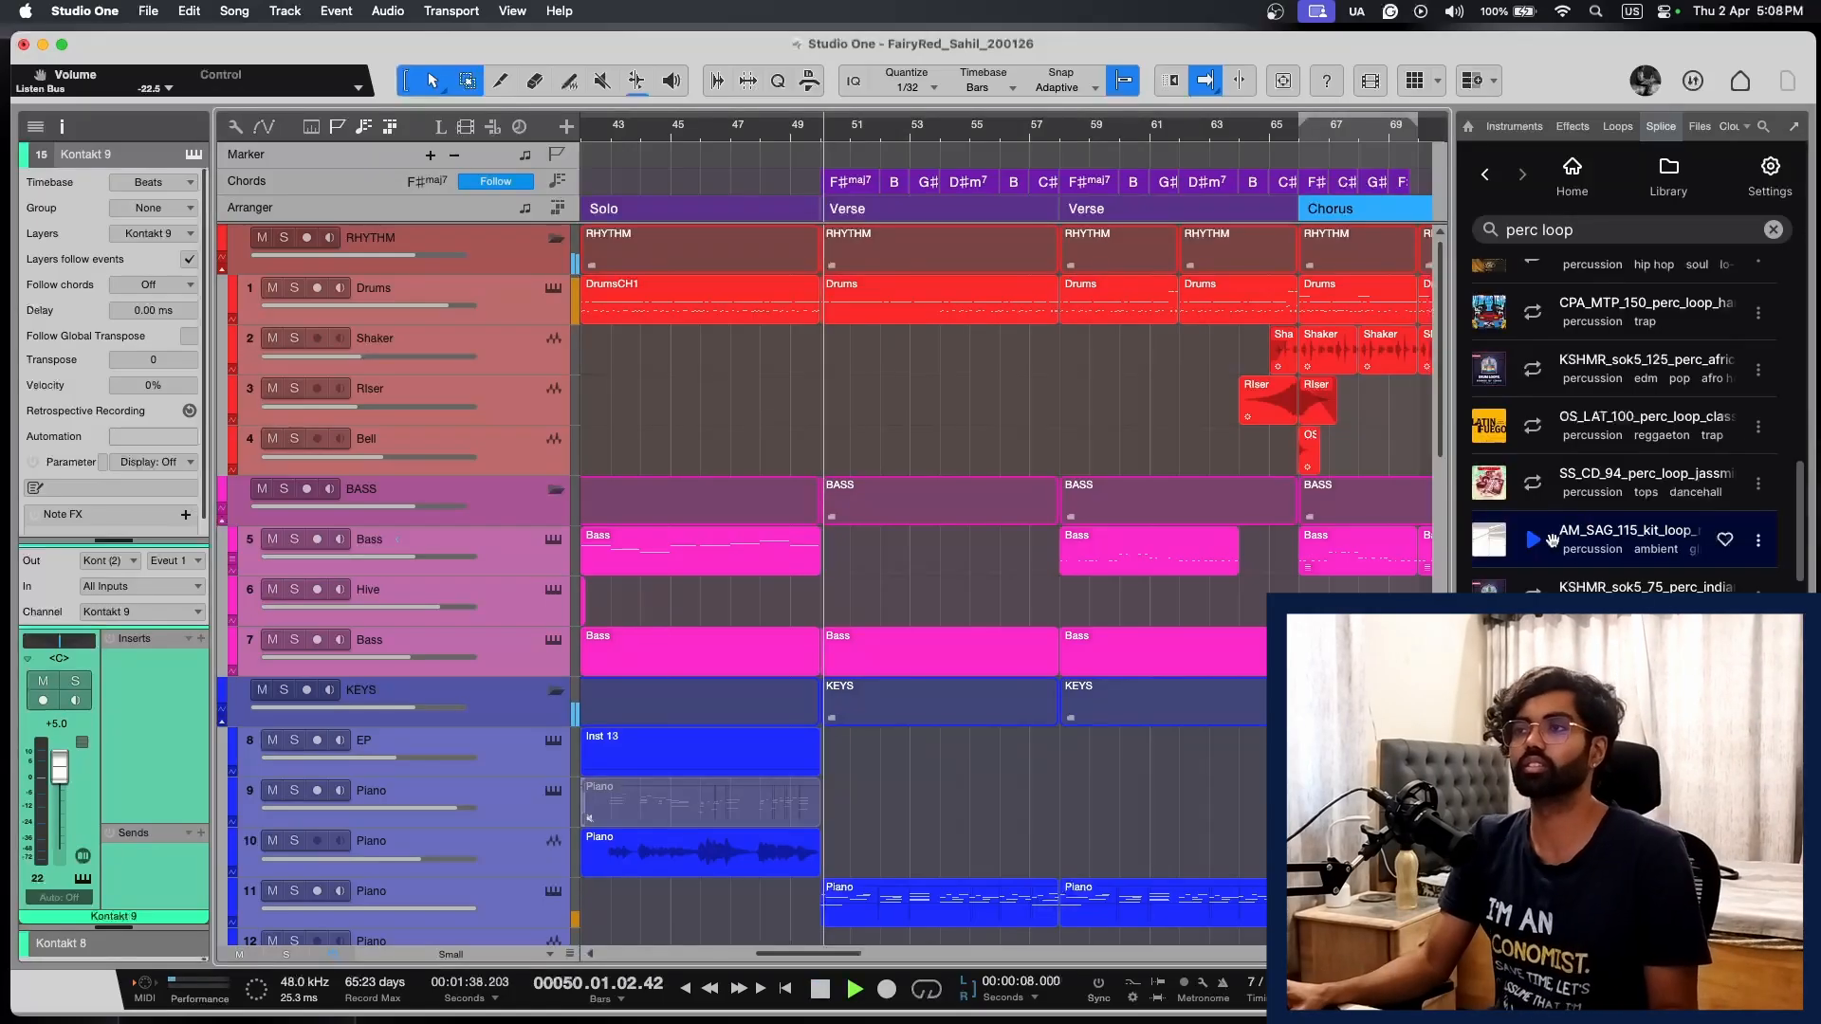
Step: Audition the AM_SAG_115_kit_loop percussion sample with the verse and on its own, browsing the neighbouring loops
click(1533, 540)
scroll(1612, 427, up, 1)
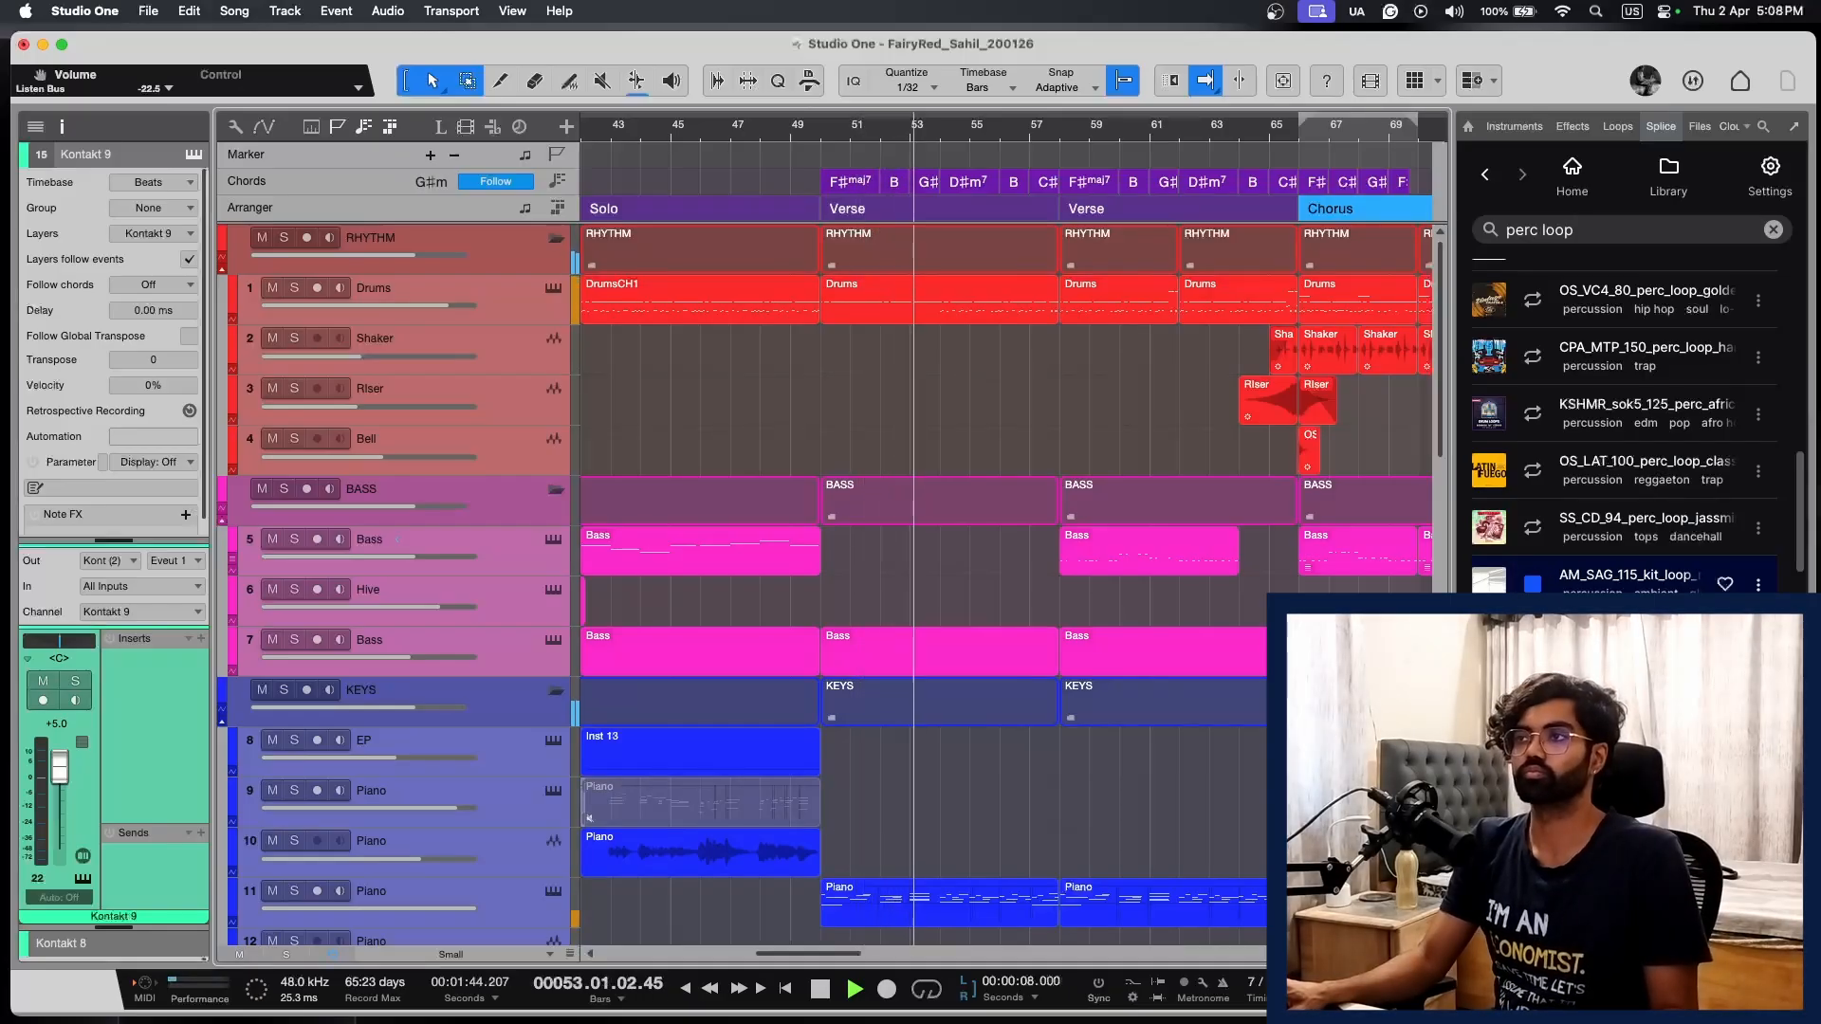
scroll(1615, 541, up, 1)
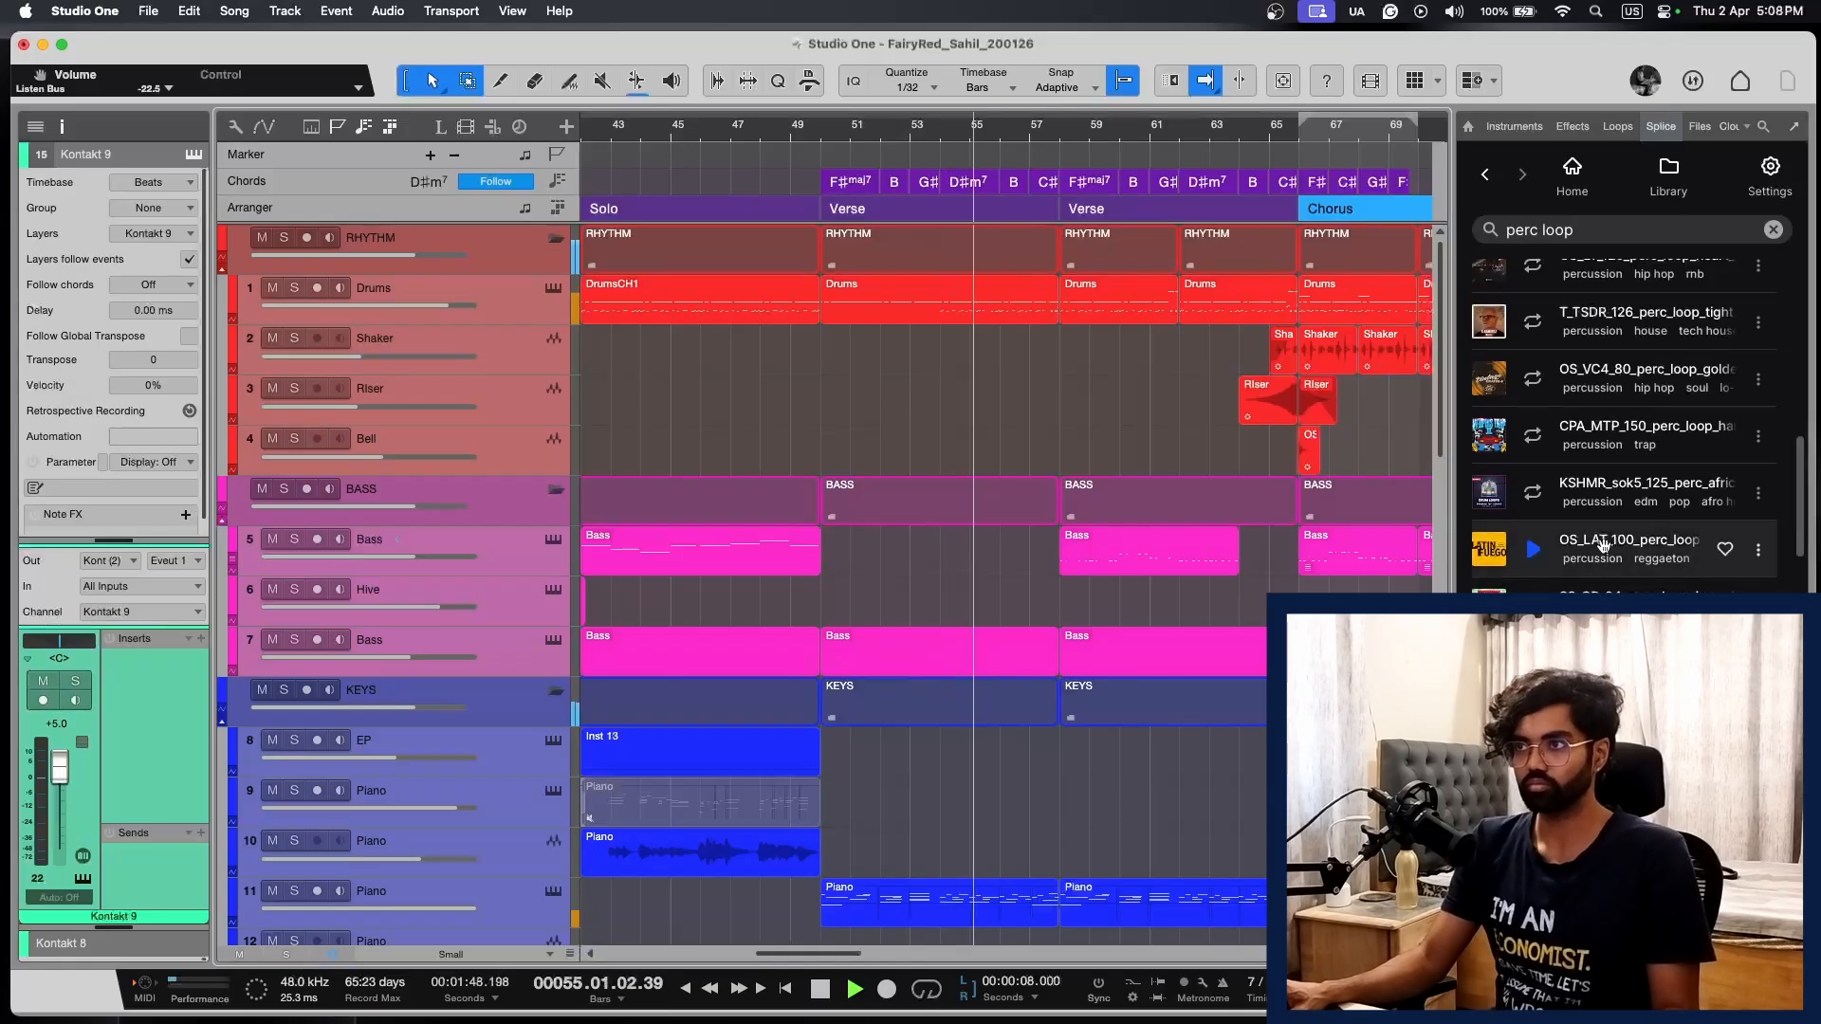
scroll(1602, 547, up, 1)
scroll(1602, 544, up, 3)
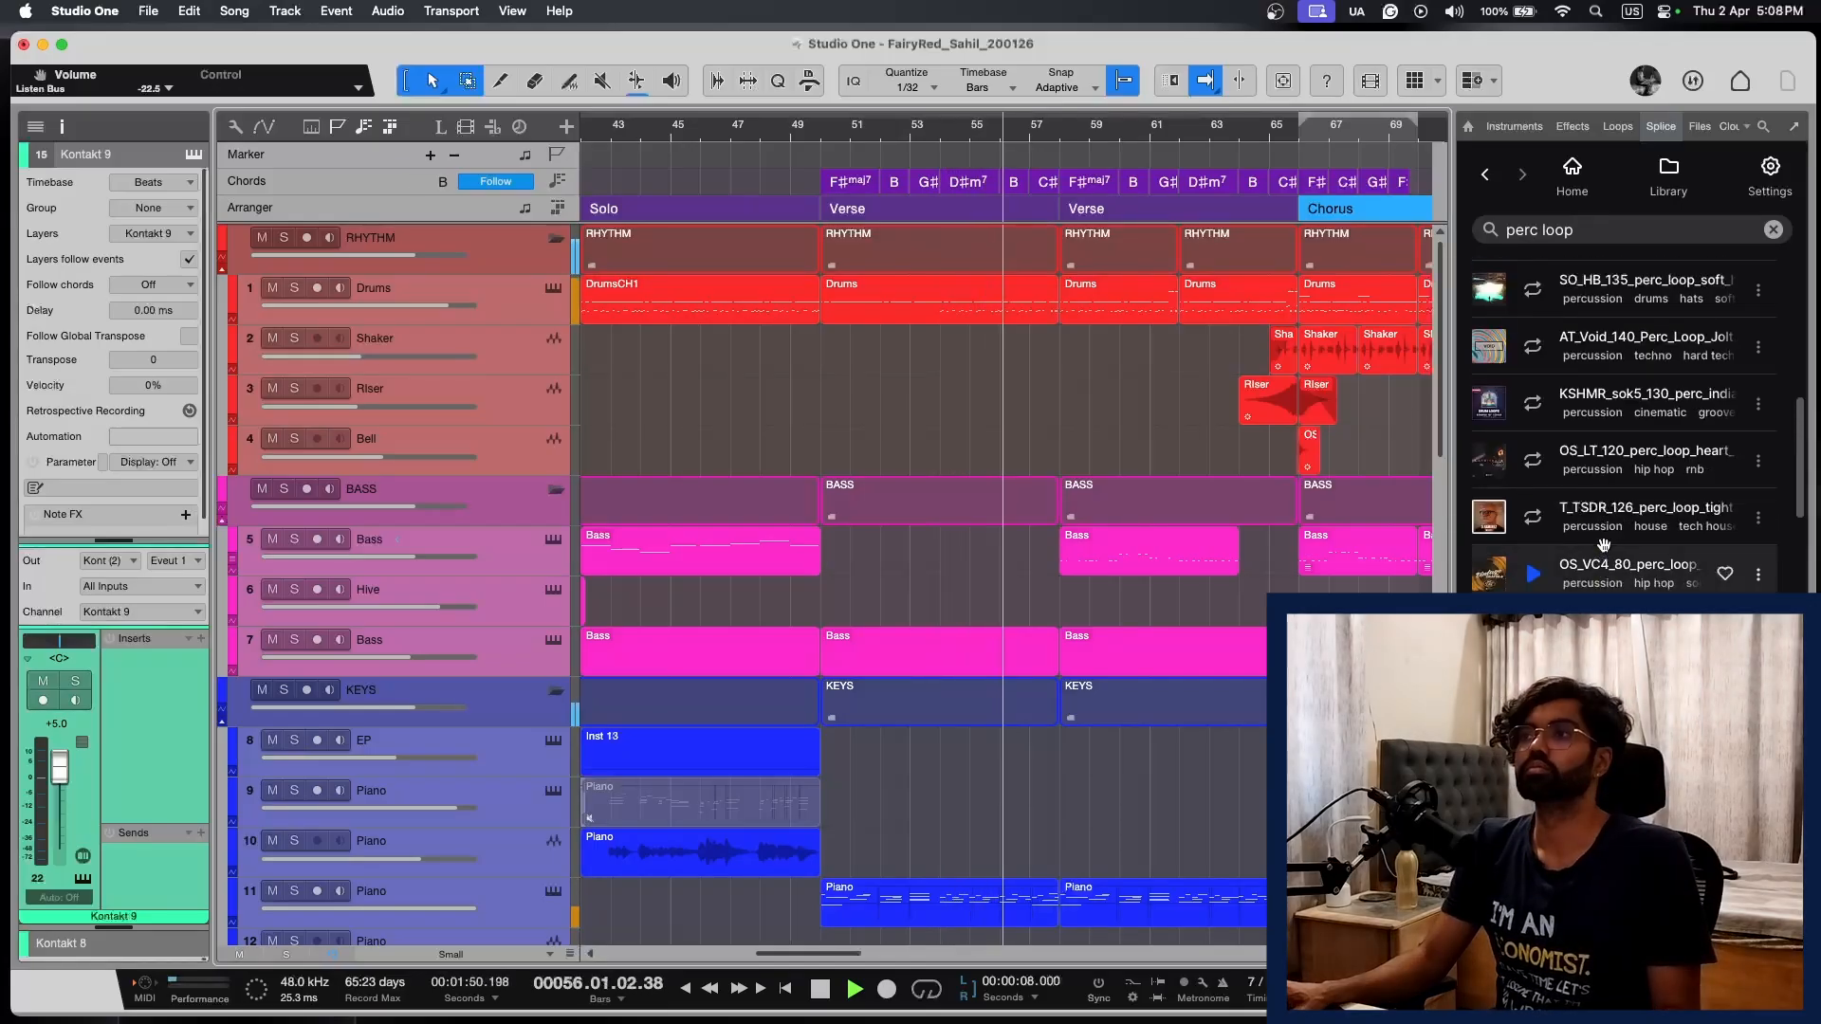
scroll(1603, 544, down, 8)
key(space)
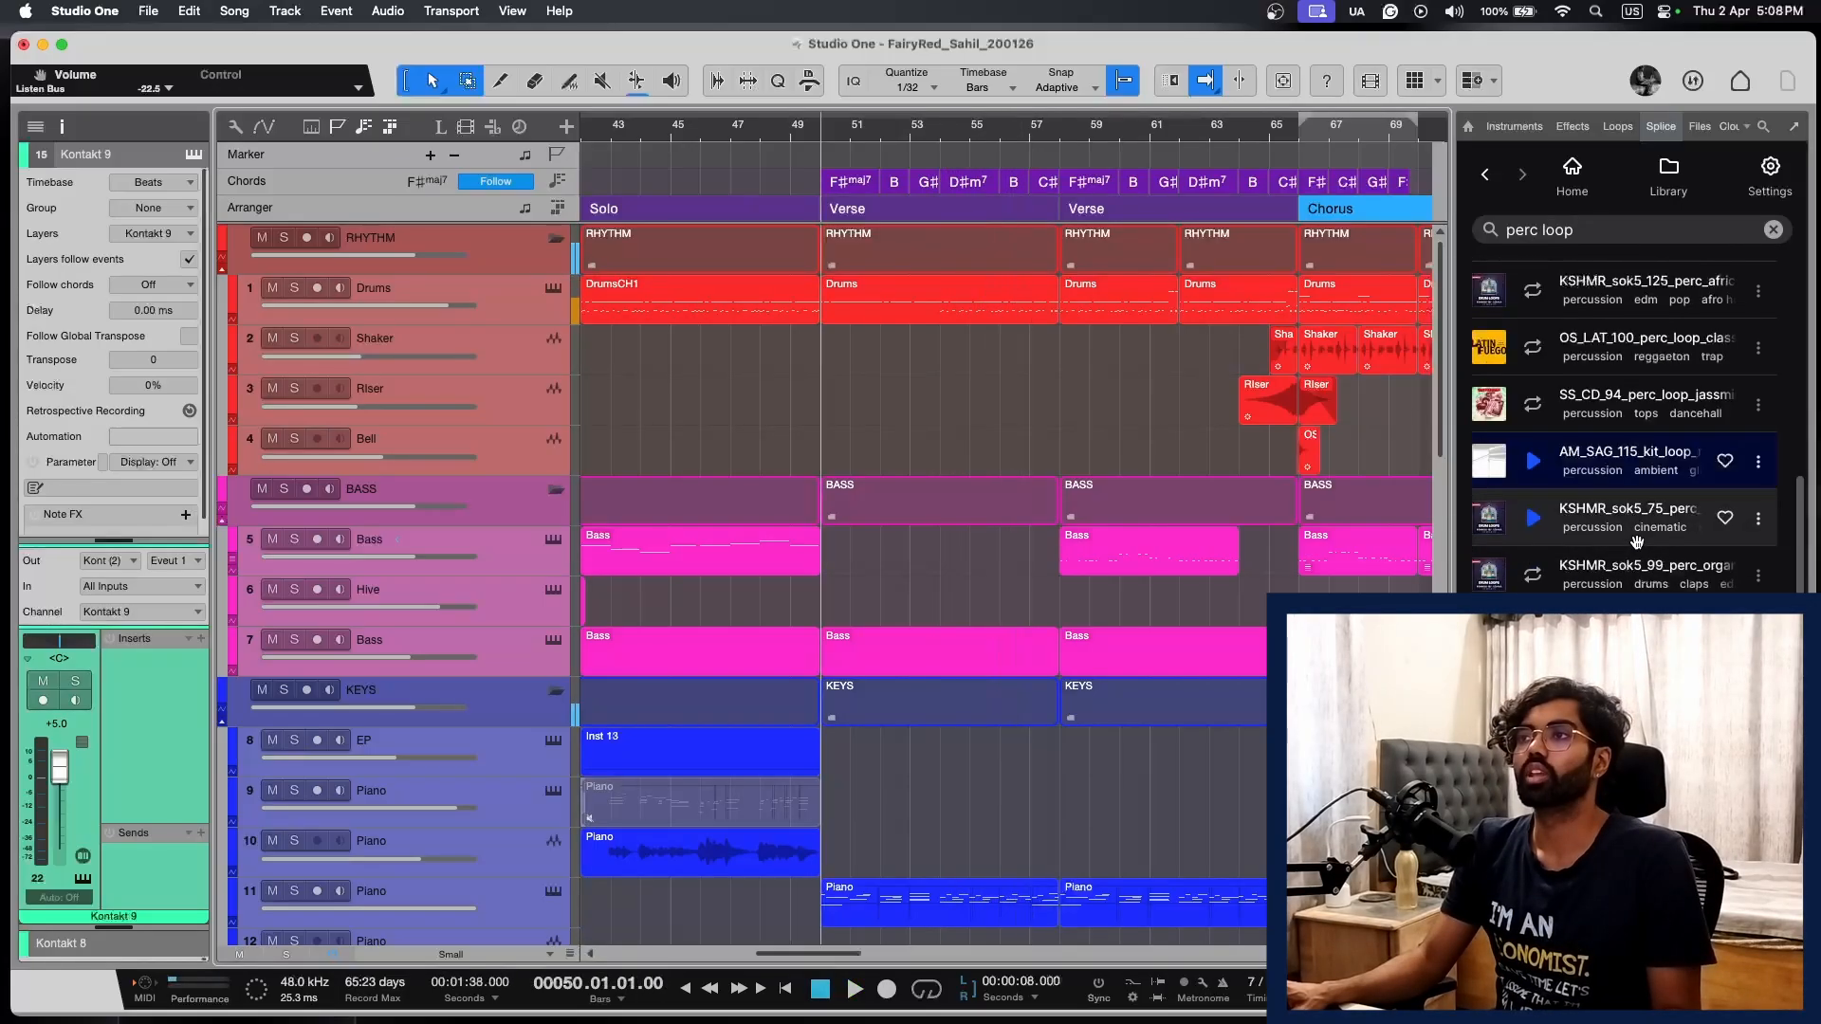
click(1532, 465)
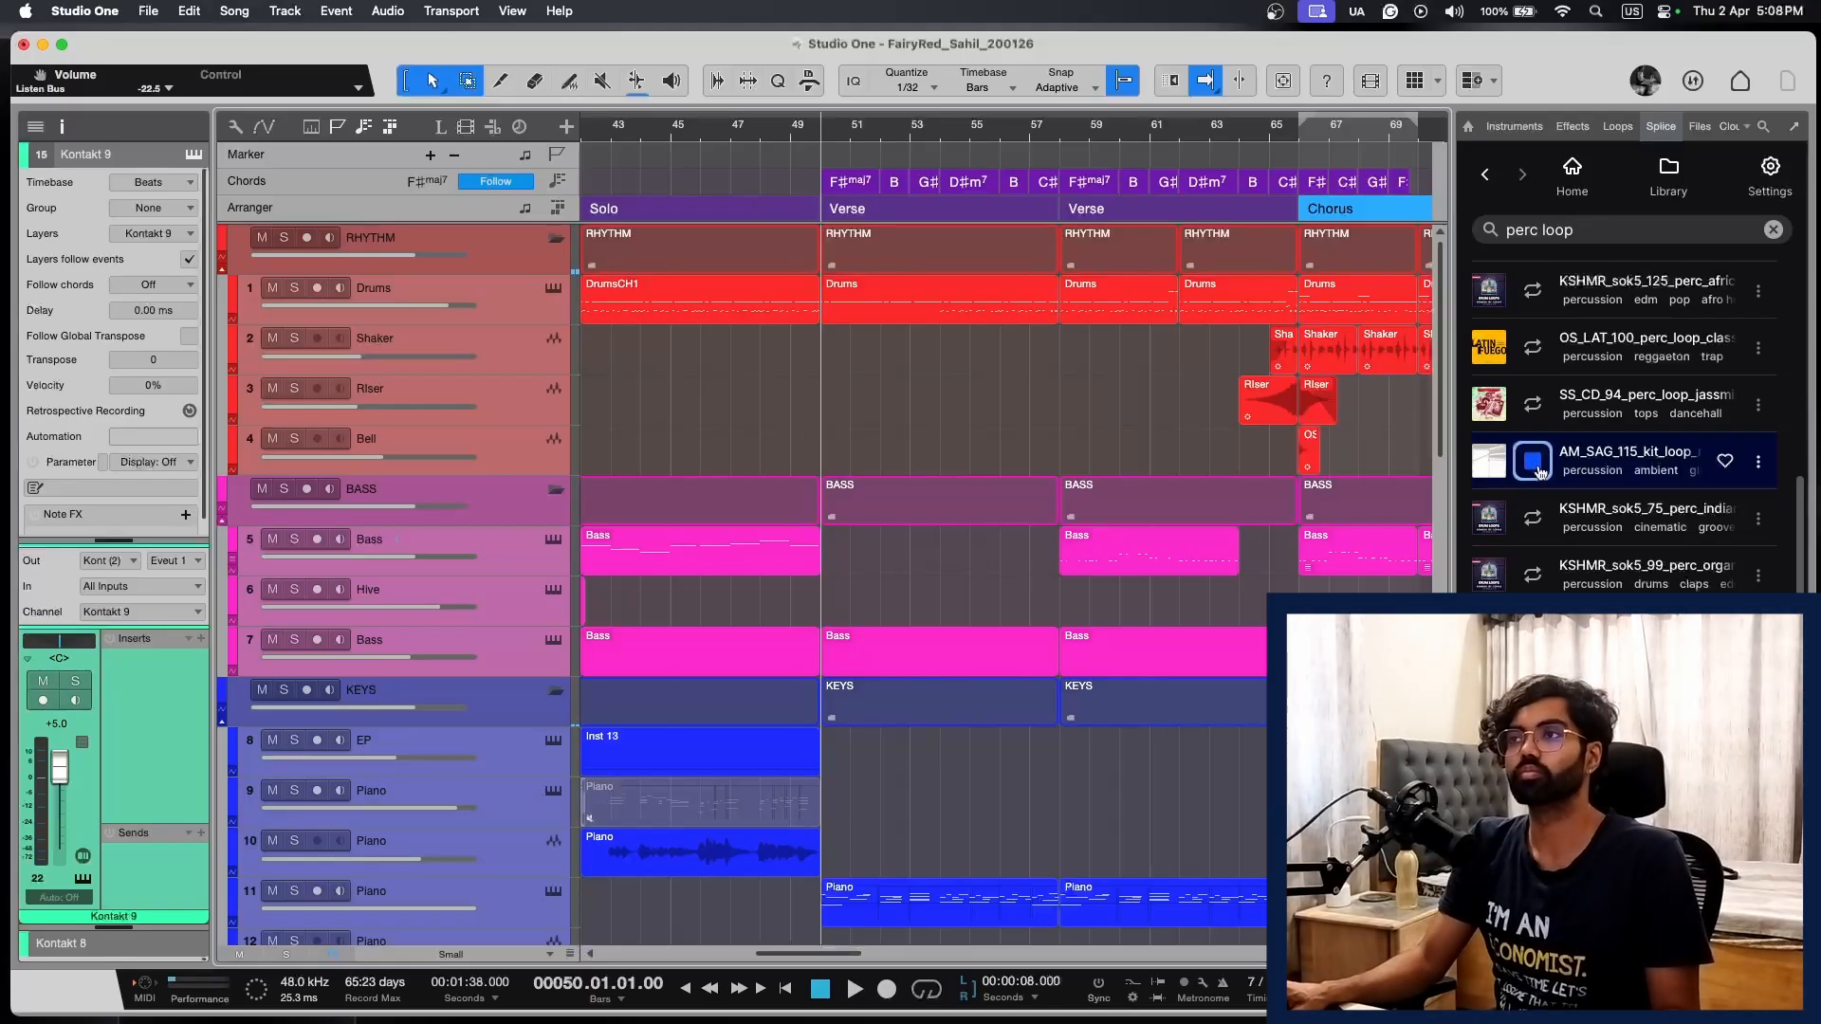
Step: Add the AM_SAG_115_kit_loop_mashing_Perc sample on a new track below Drums at bar 50 and listen to it in the verse
drag(1602, 457, 901, 330)
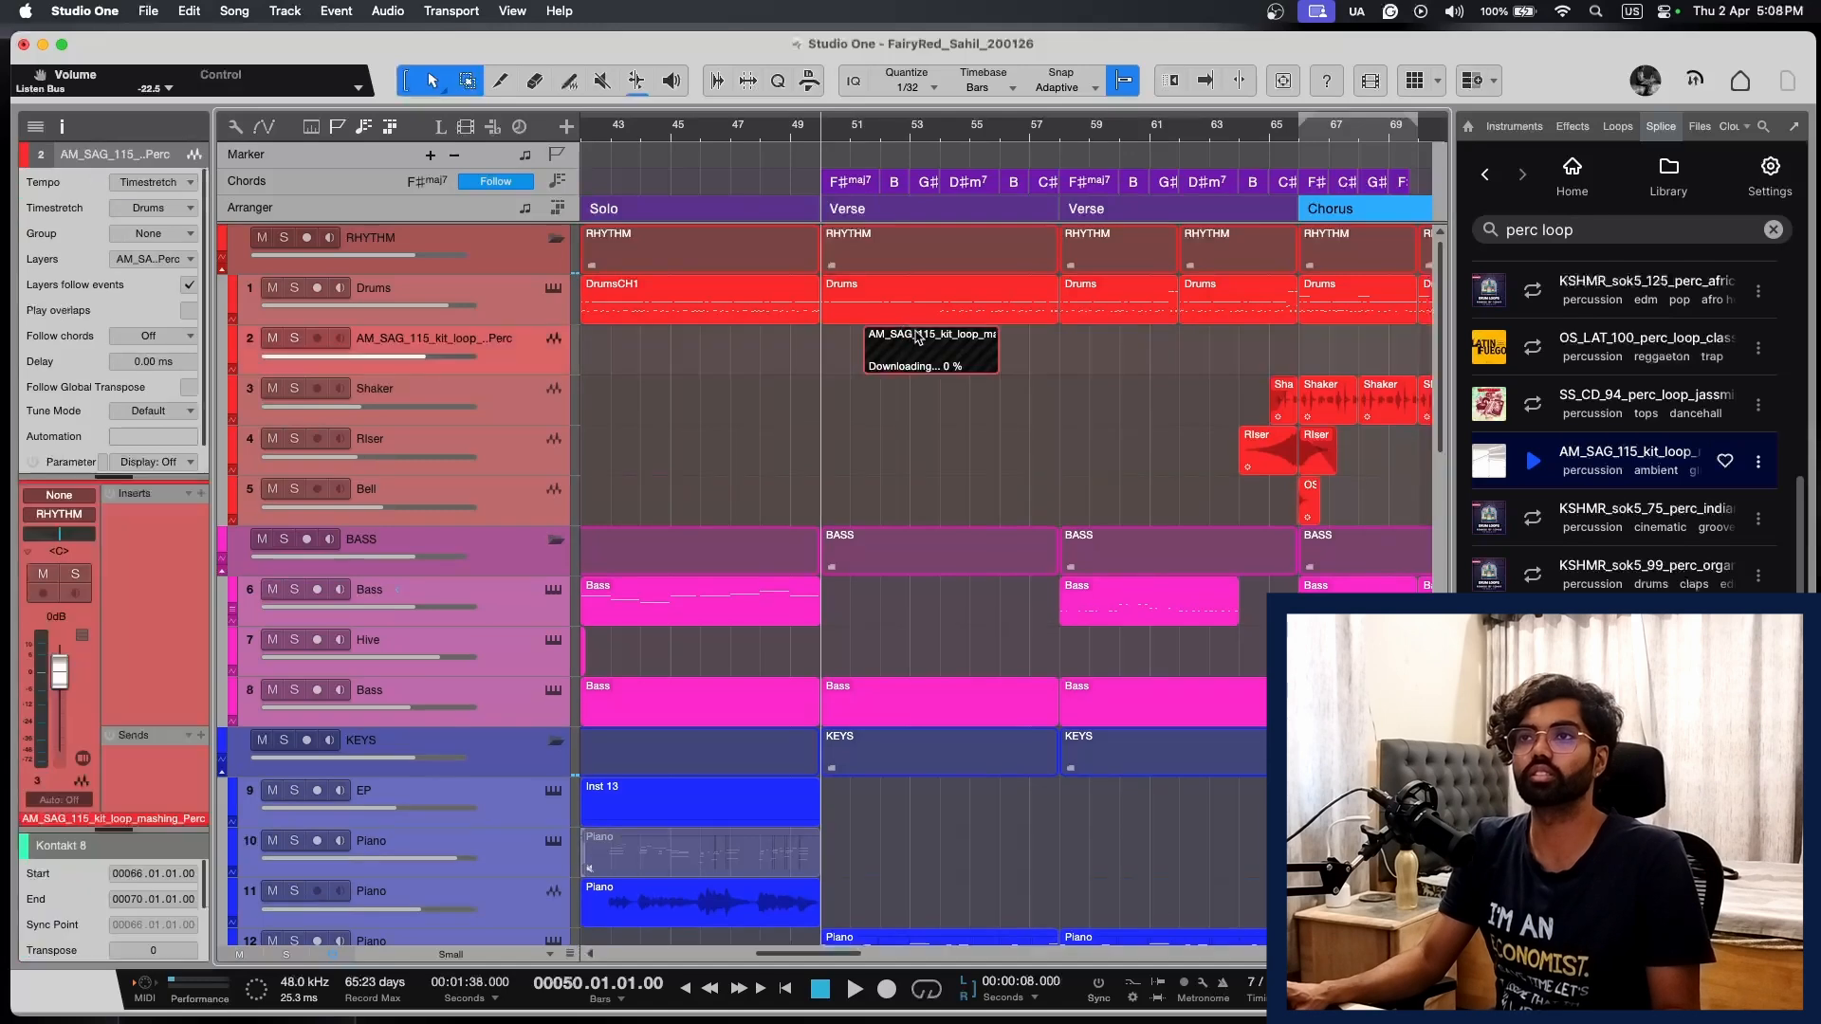
key(space)
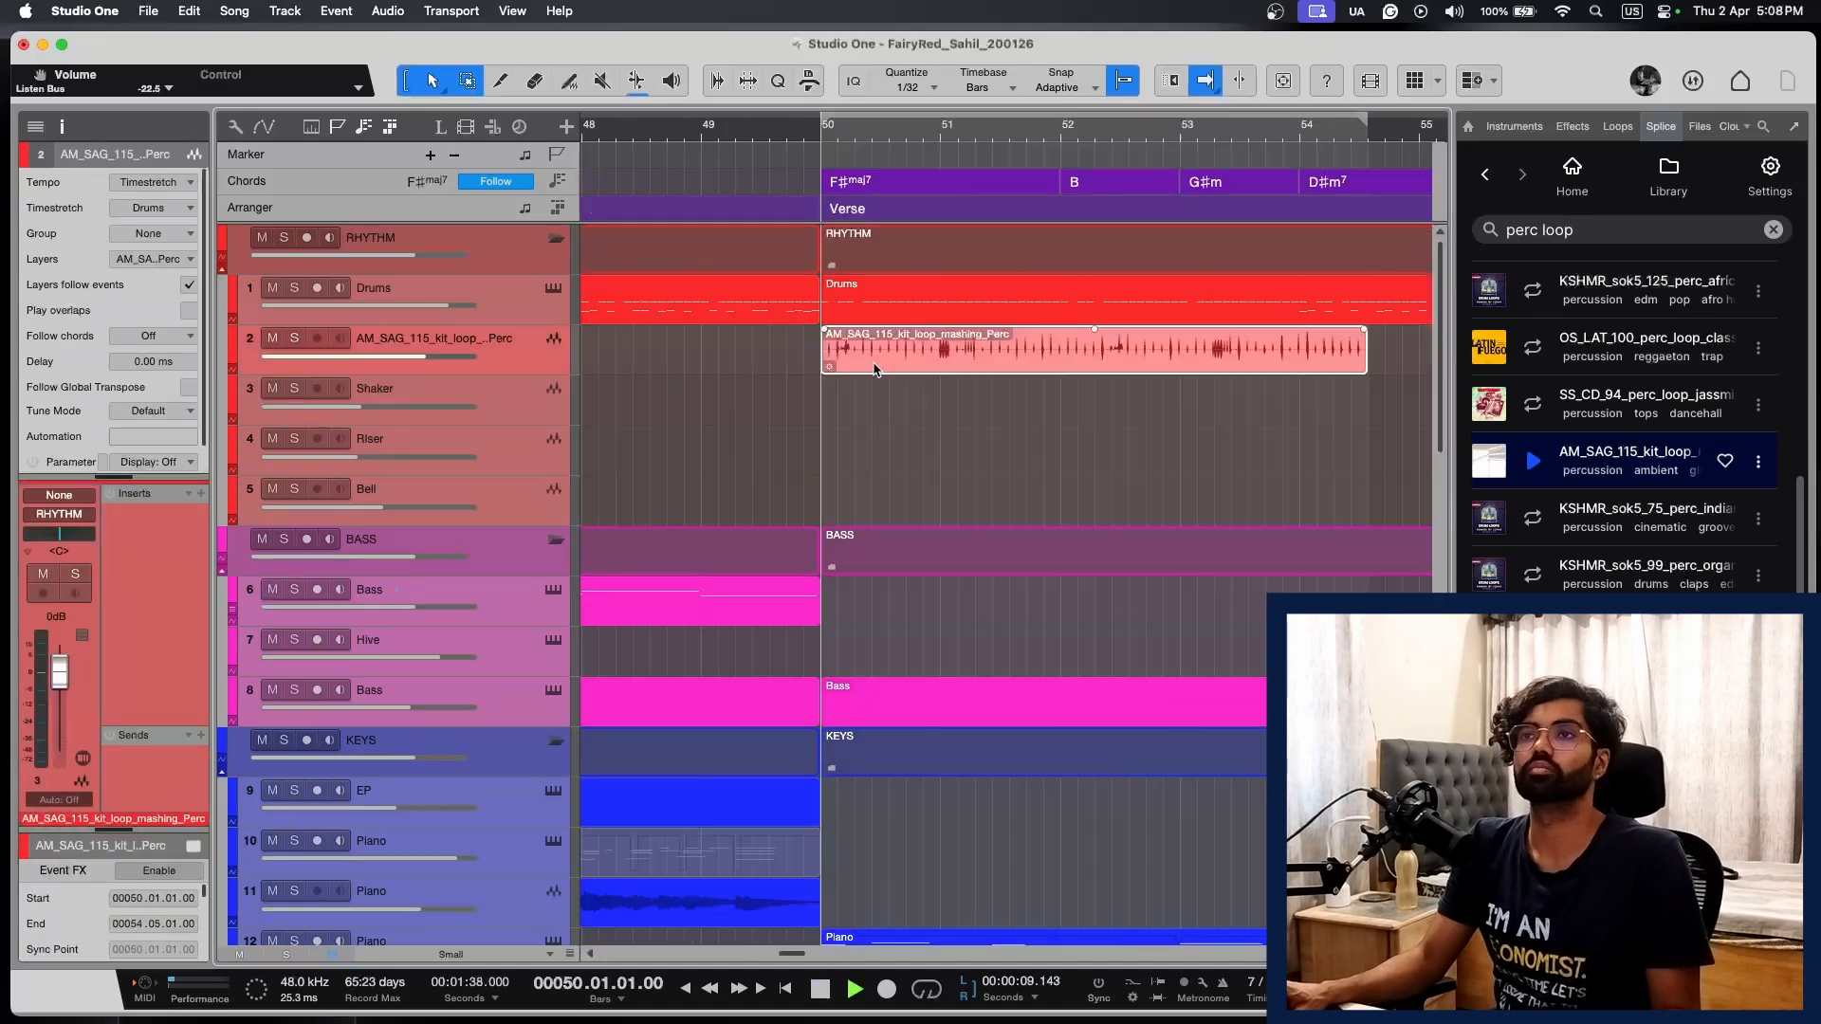
key(w)
key(w)
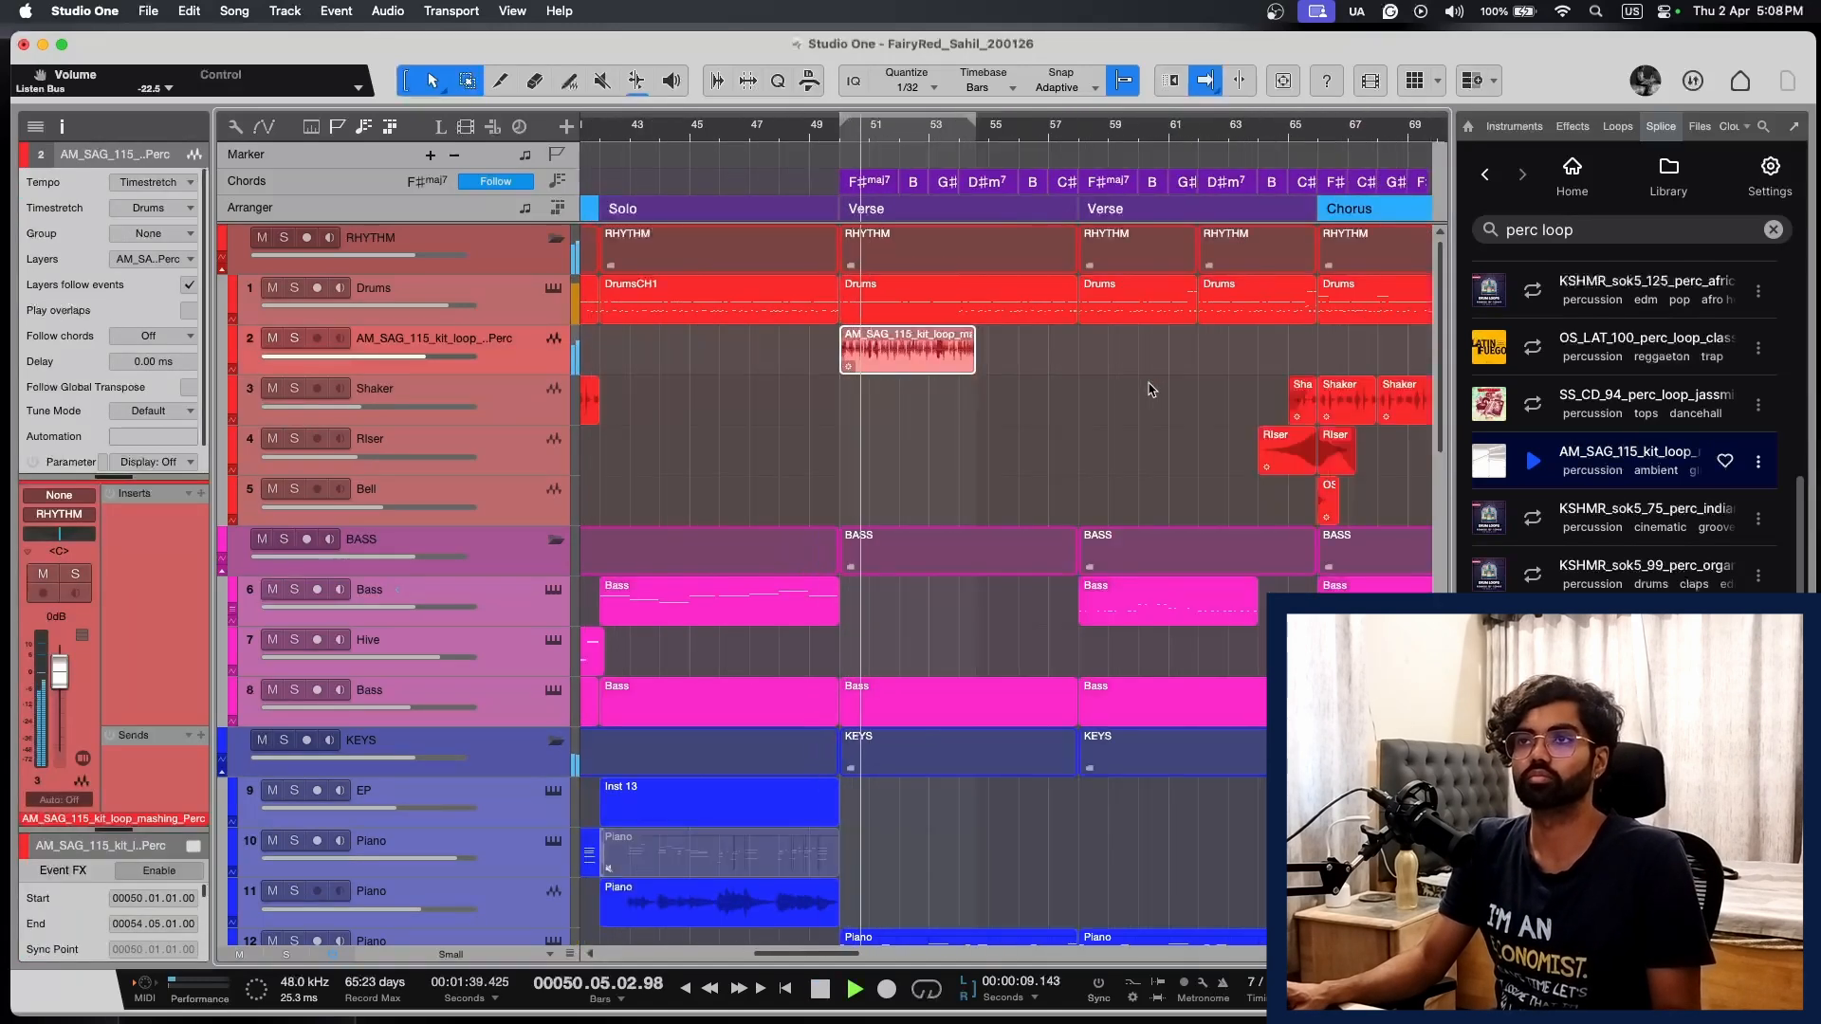
key(e)
key(e)
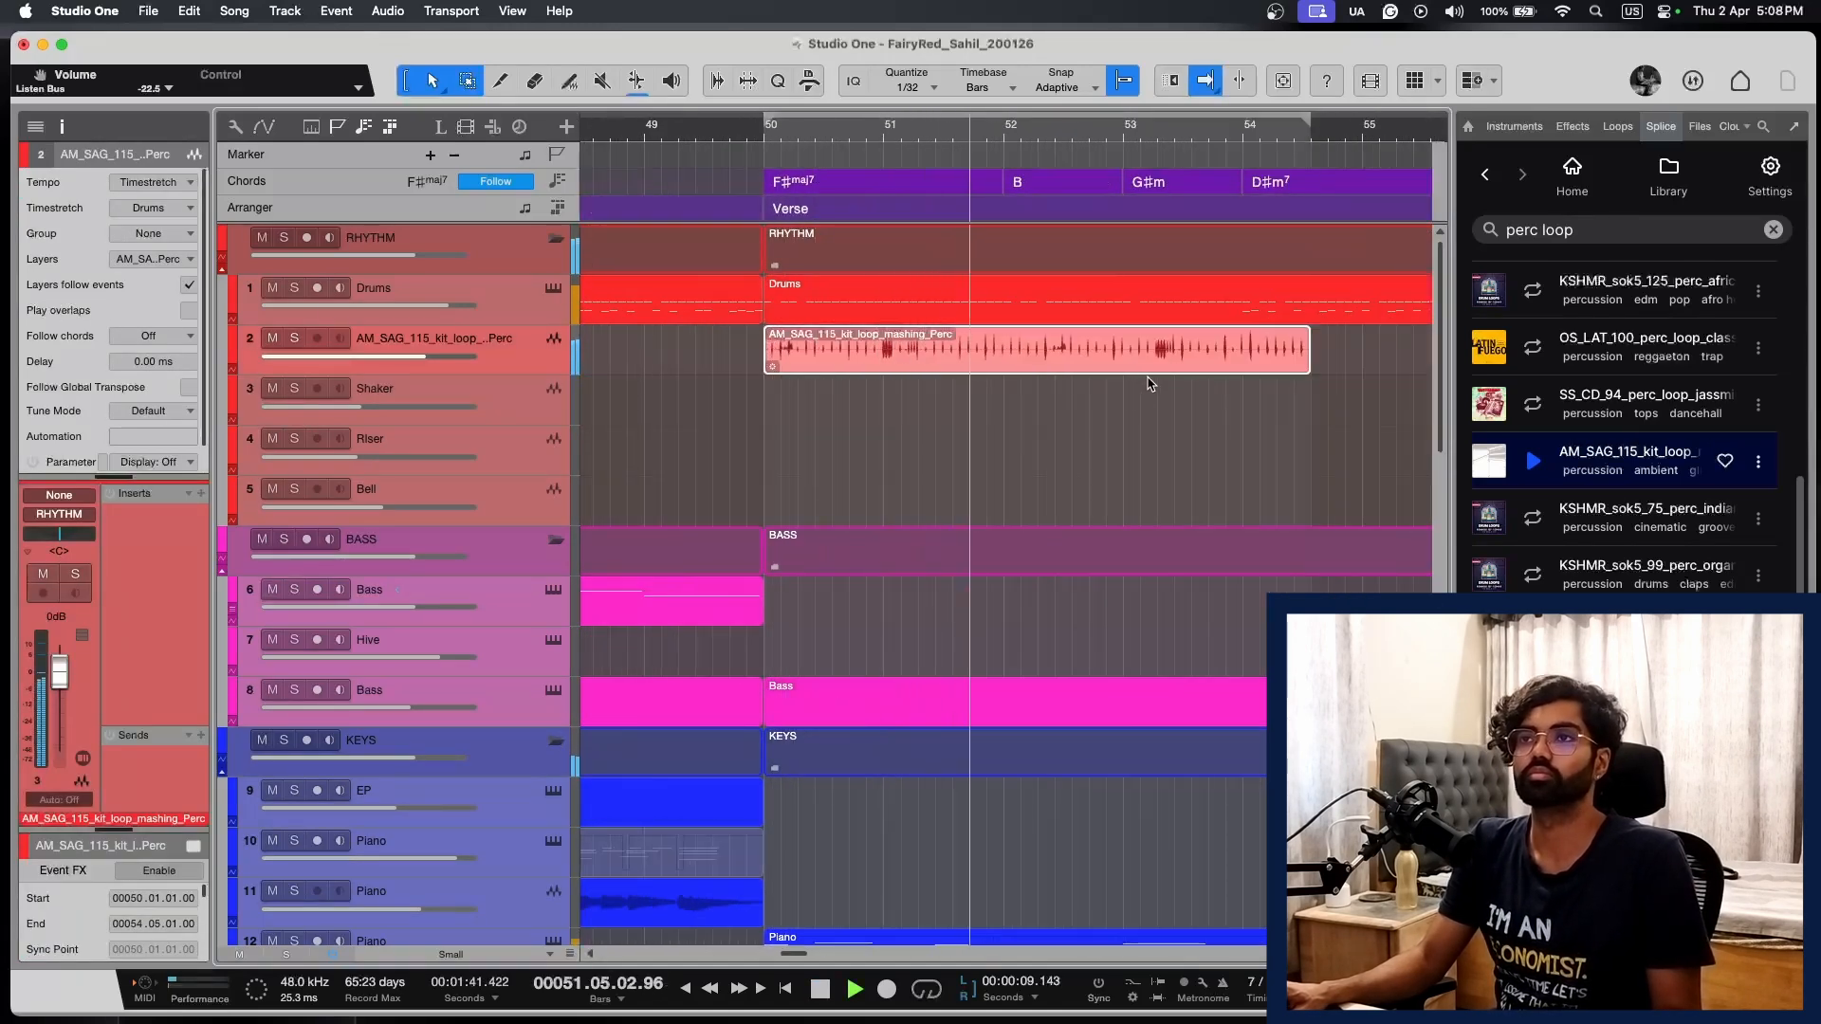
key(space)
Step: Trim the percussion loop's end to bar 52 and duplicate it three times to fill the verse up to bar 58
drag(1278, 361, 1009, 368)
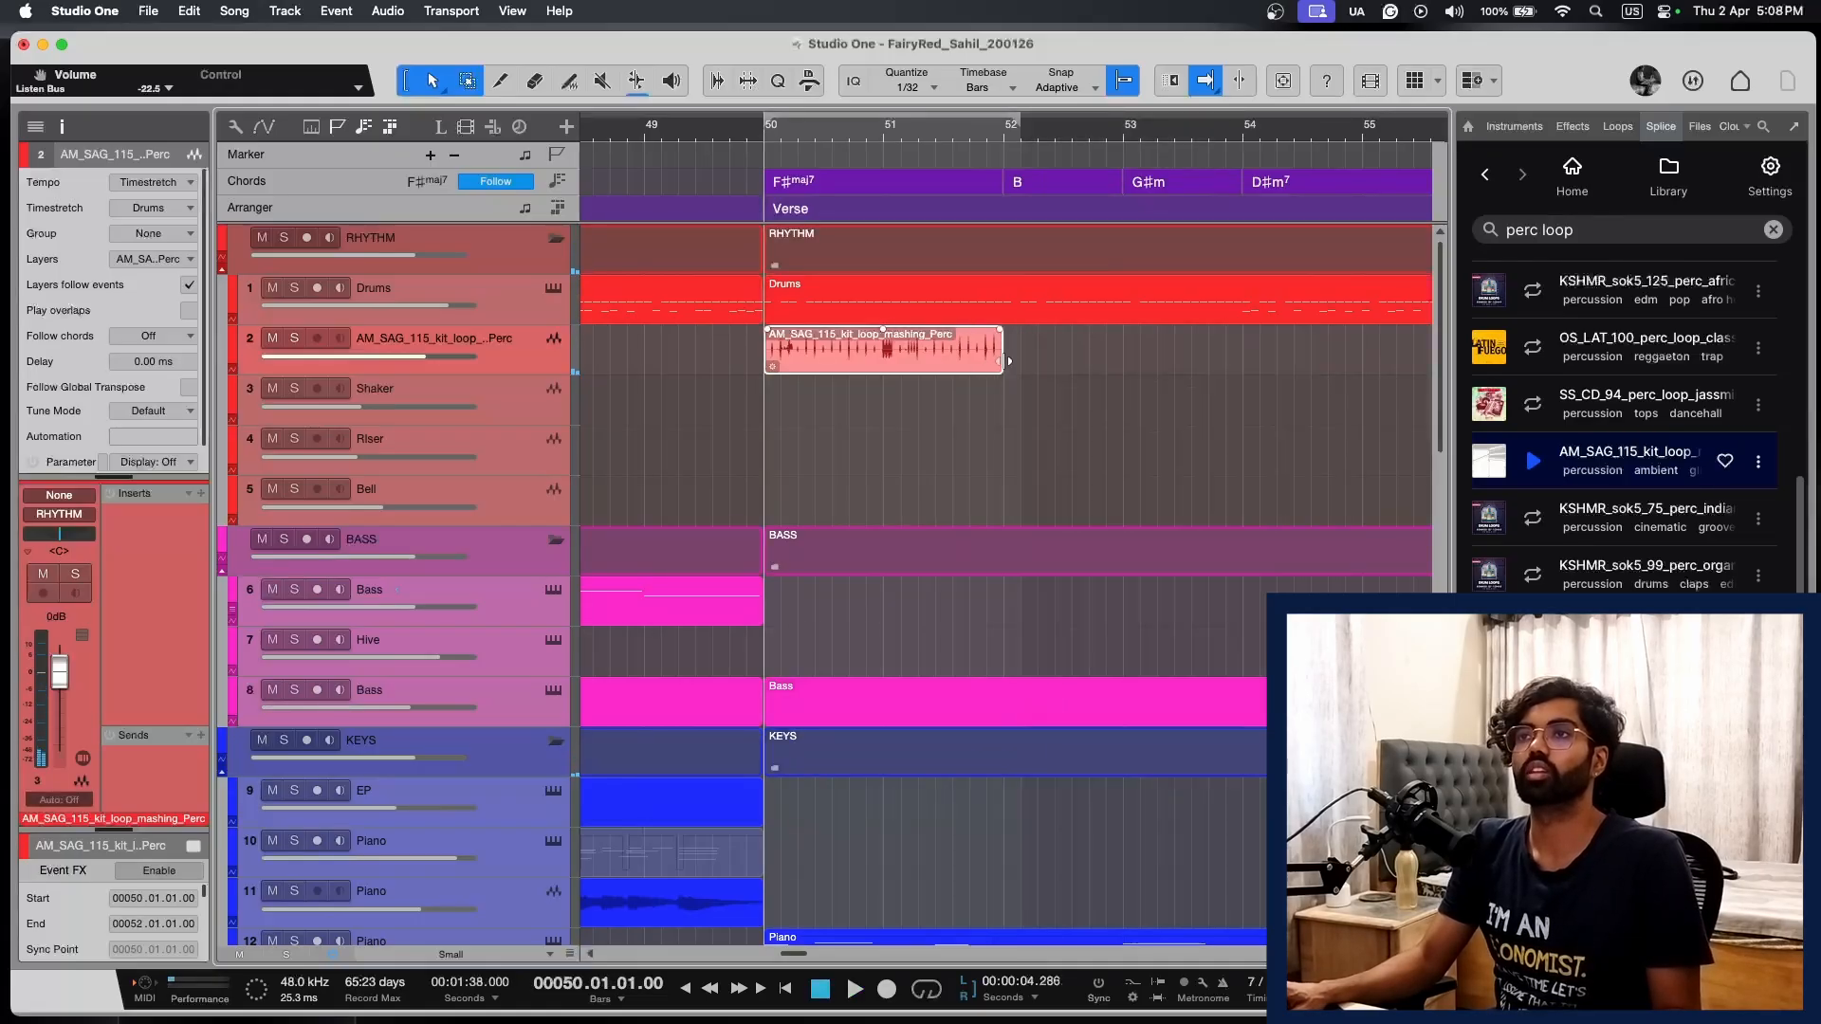
key(d)
key(space)
key(w)
key(d)
key(d)
key(shift+e)
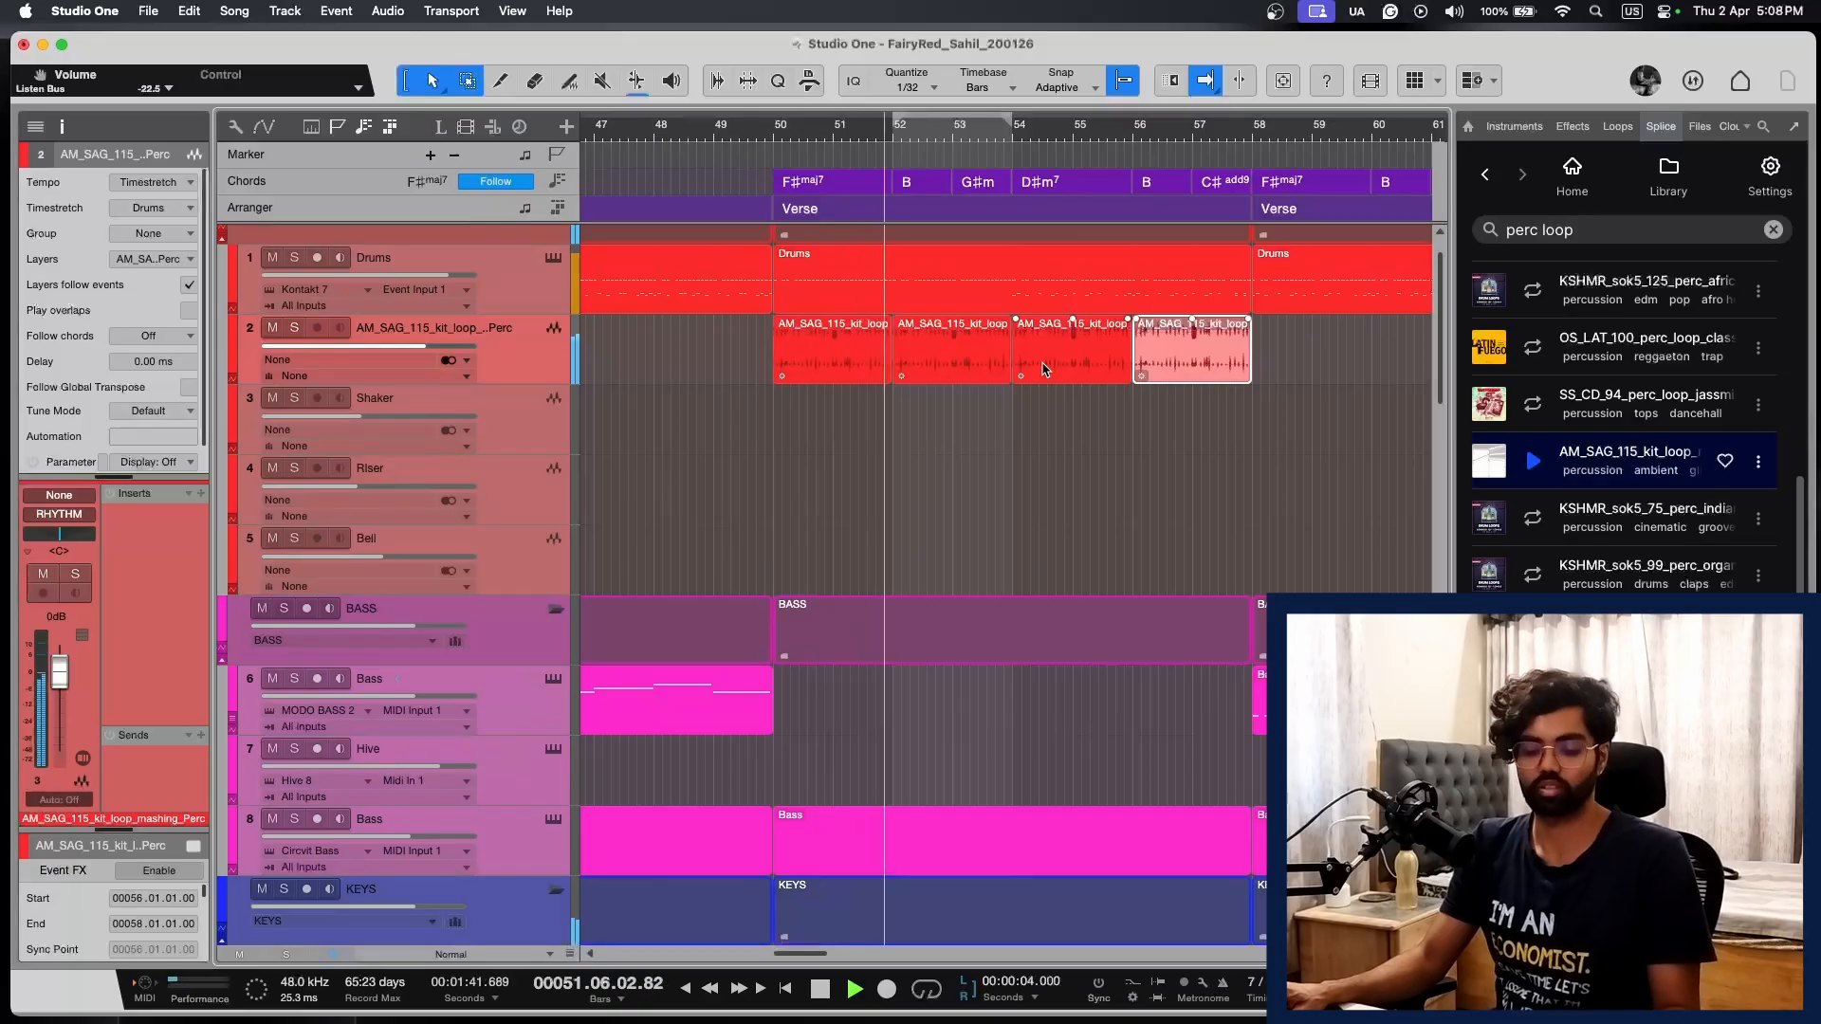
Step: Close the sample browser and lower the percussion loop track's volume to about -2.1 dB
key(F5)
key(w)
key(shift+w)
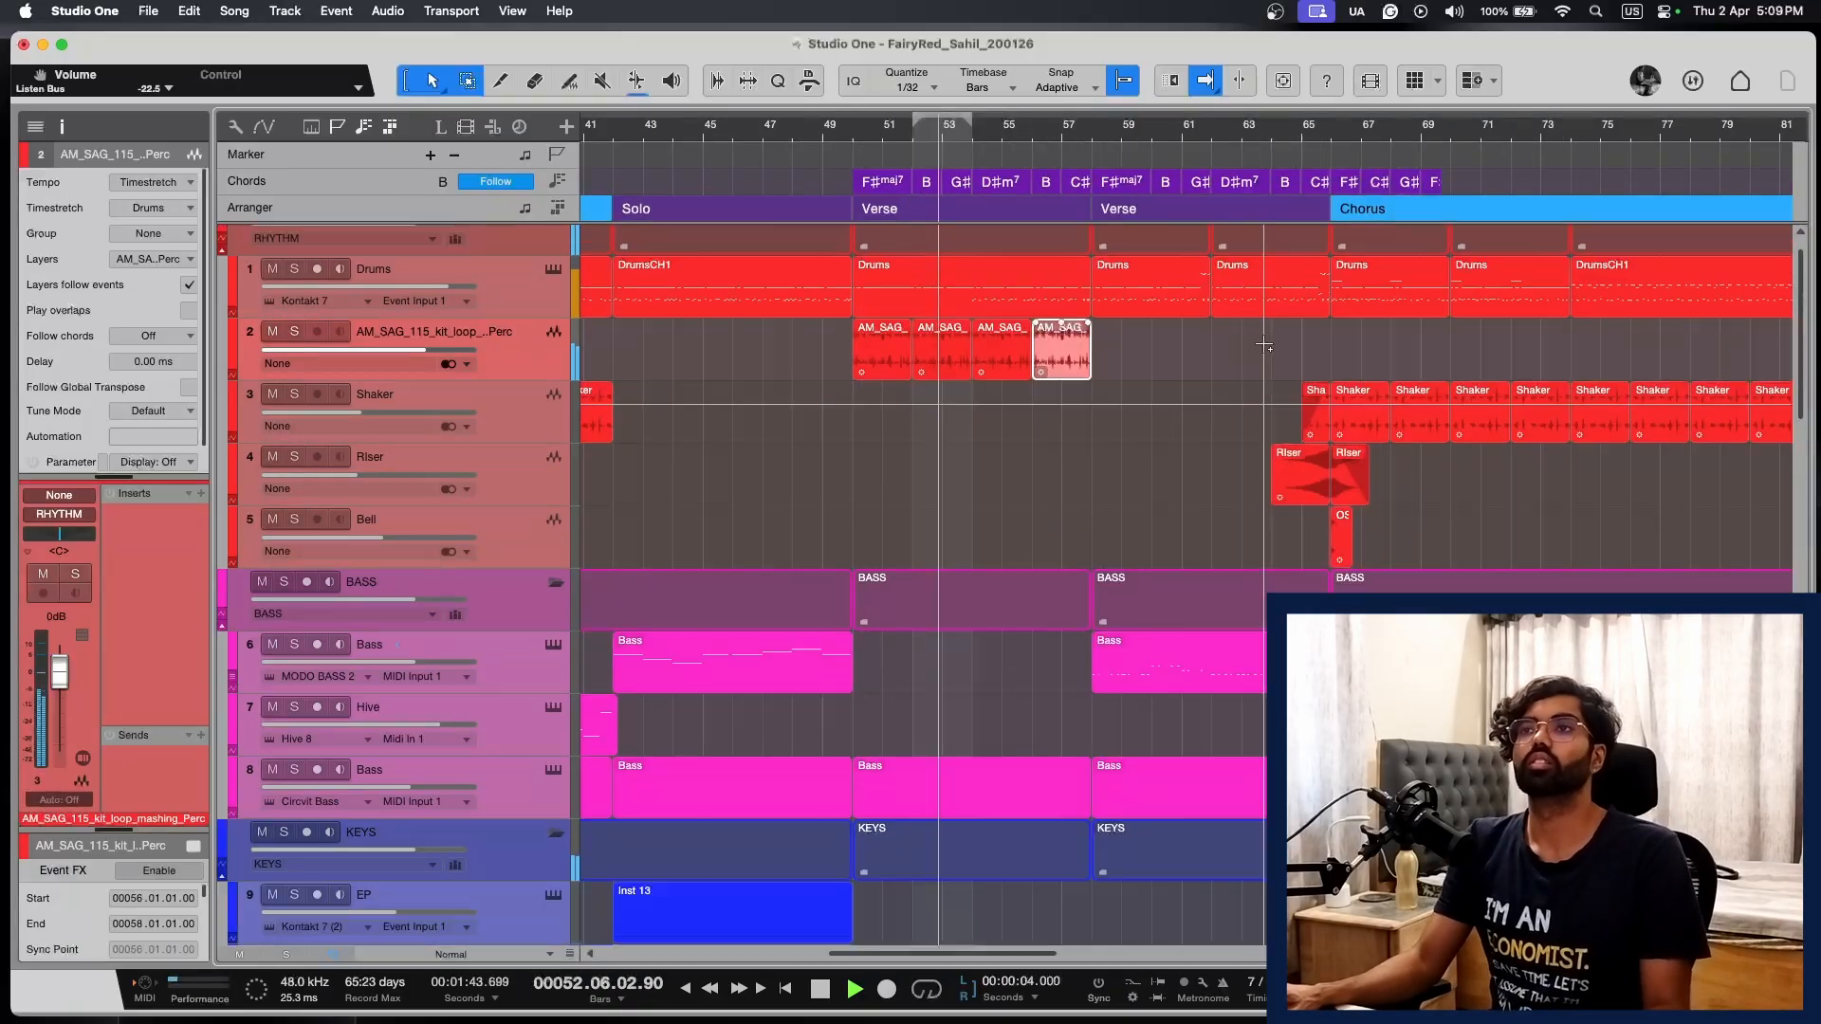
key(shift+w)
key(shift+e)
drag(447, 349, 438, 357)
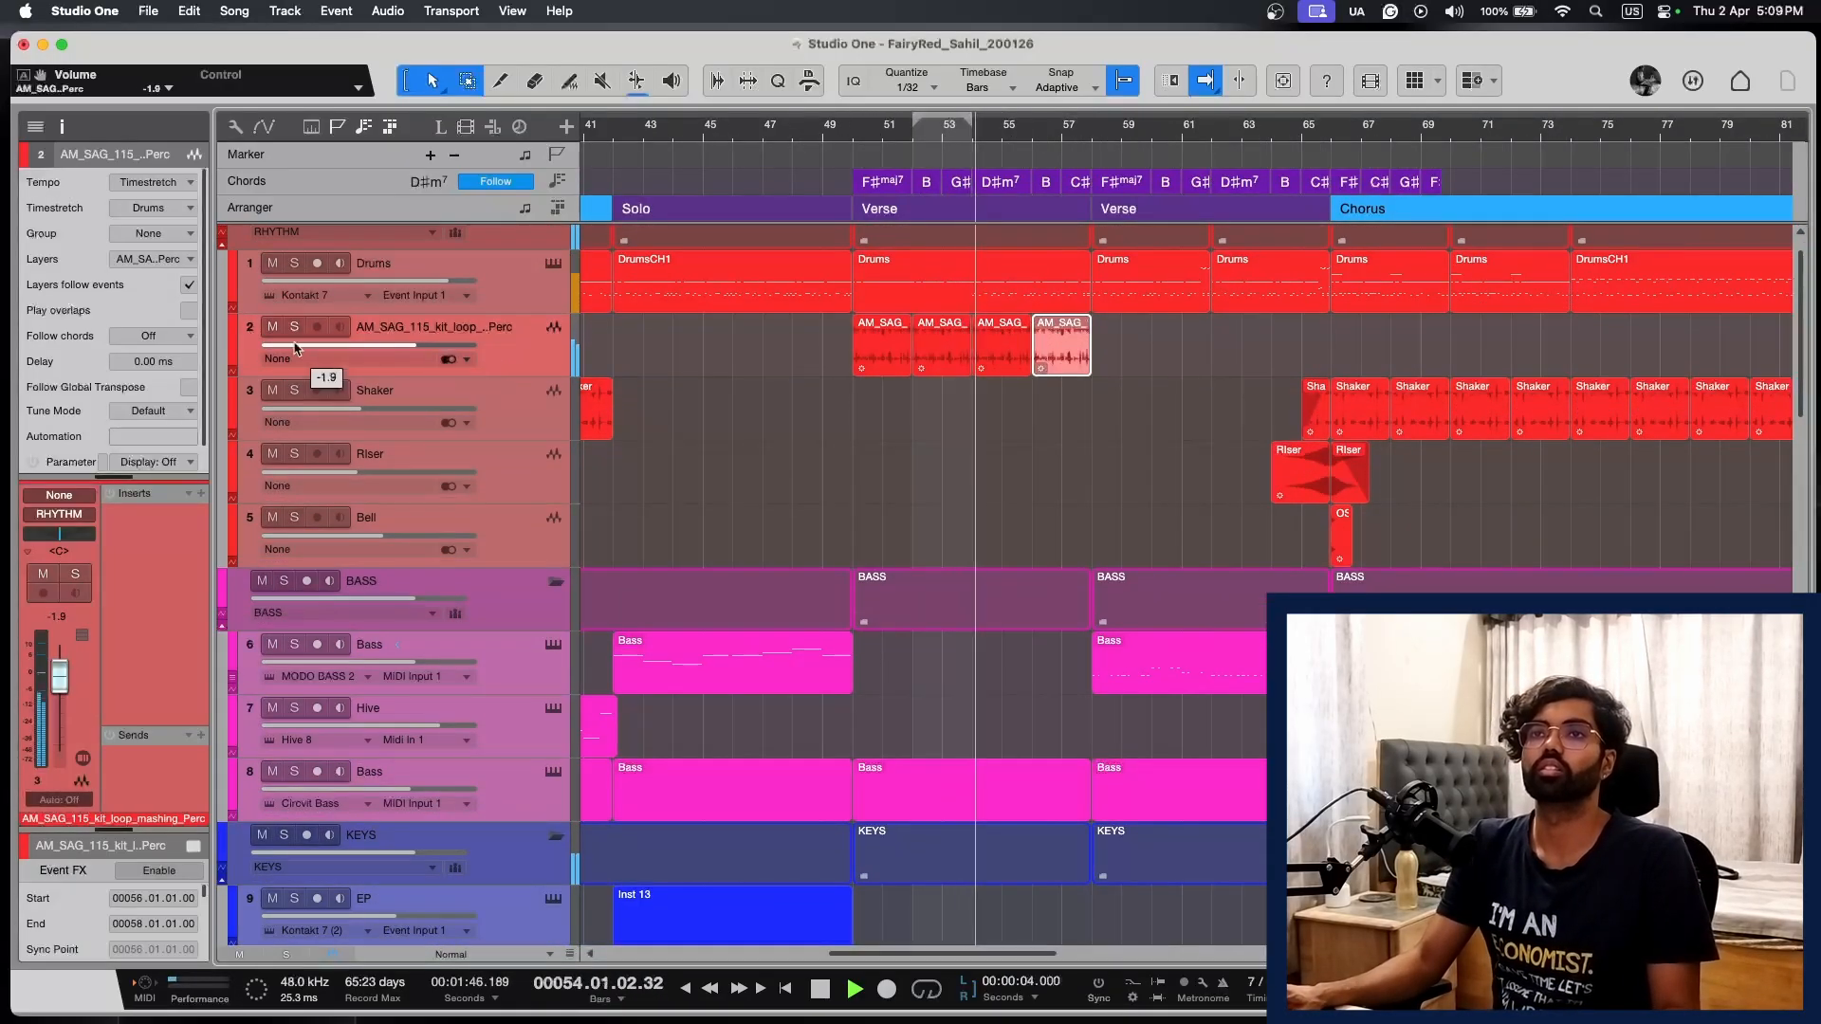
Step: Insert the UADx LA-2A Tube Compressor on the percussion loop track and set its Peak Reduction to 44
click(201, 493)
text(la-2)
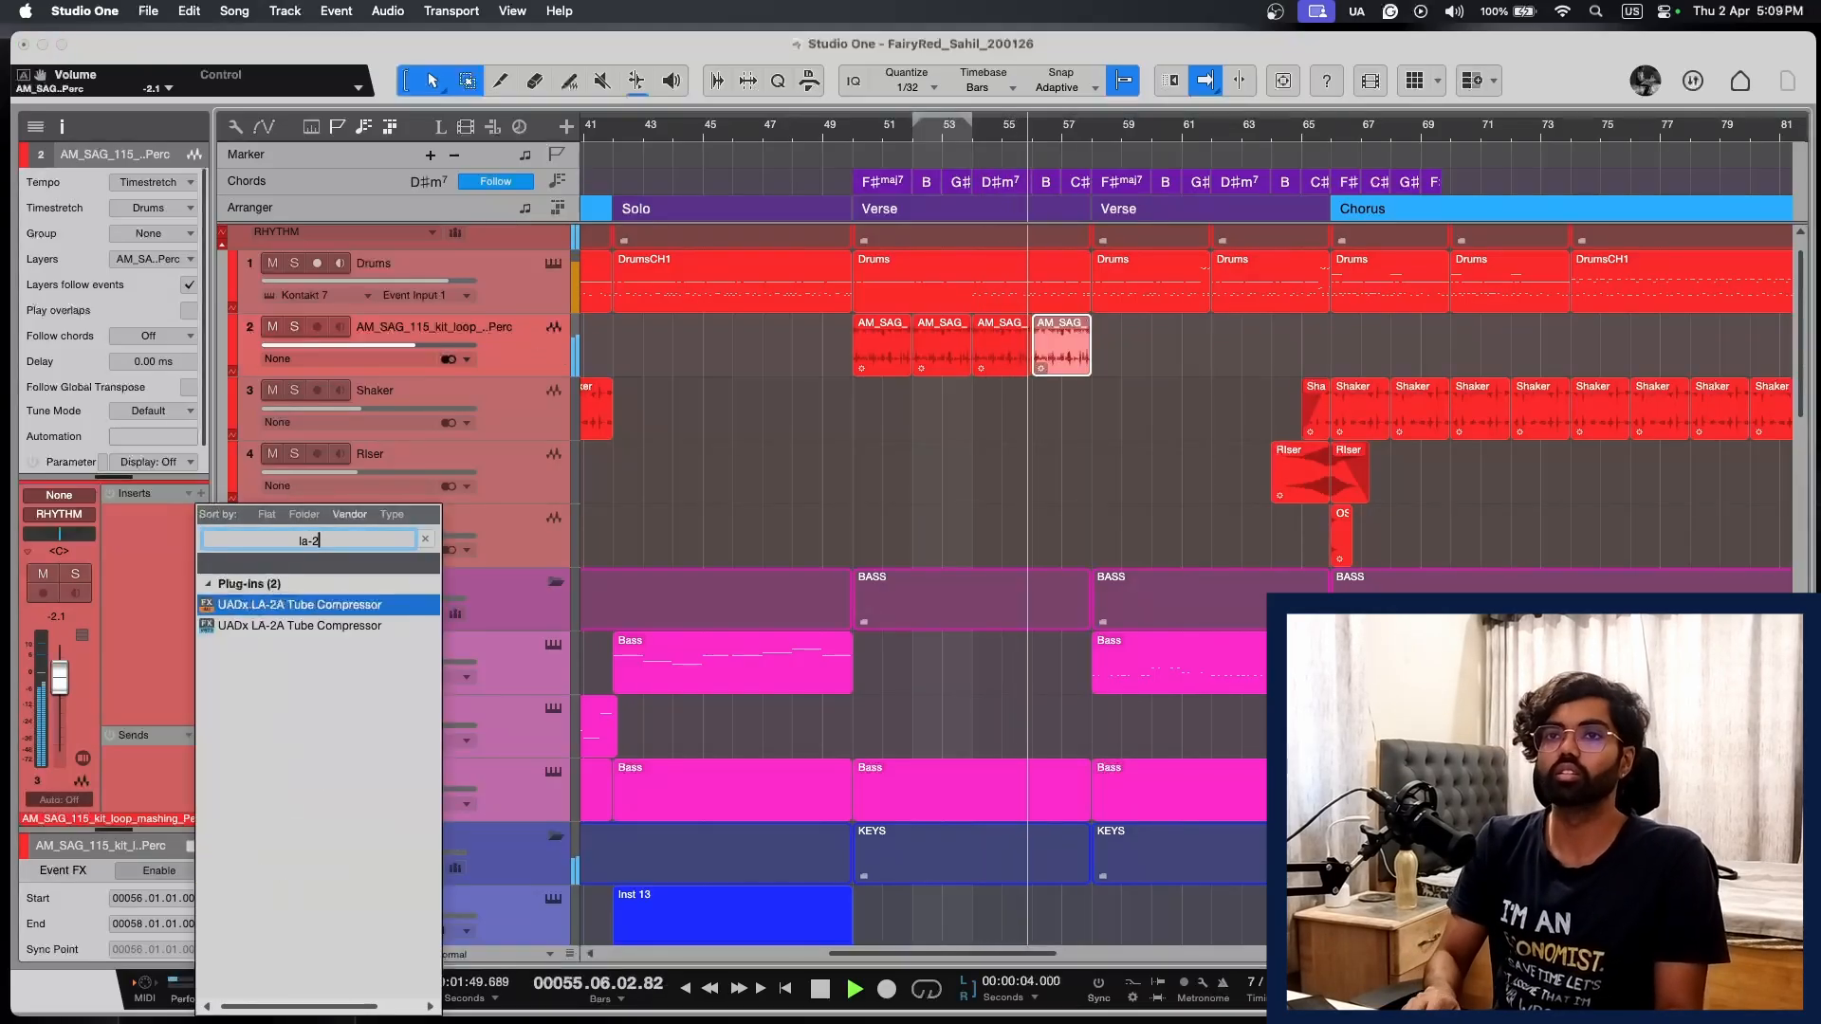
key(Return)
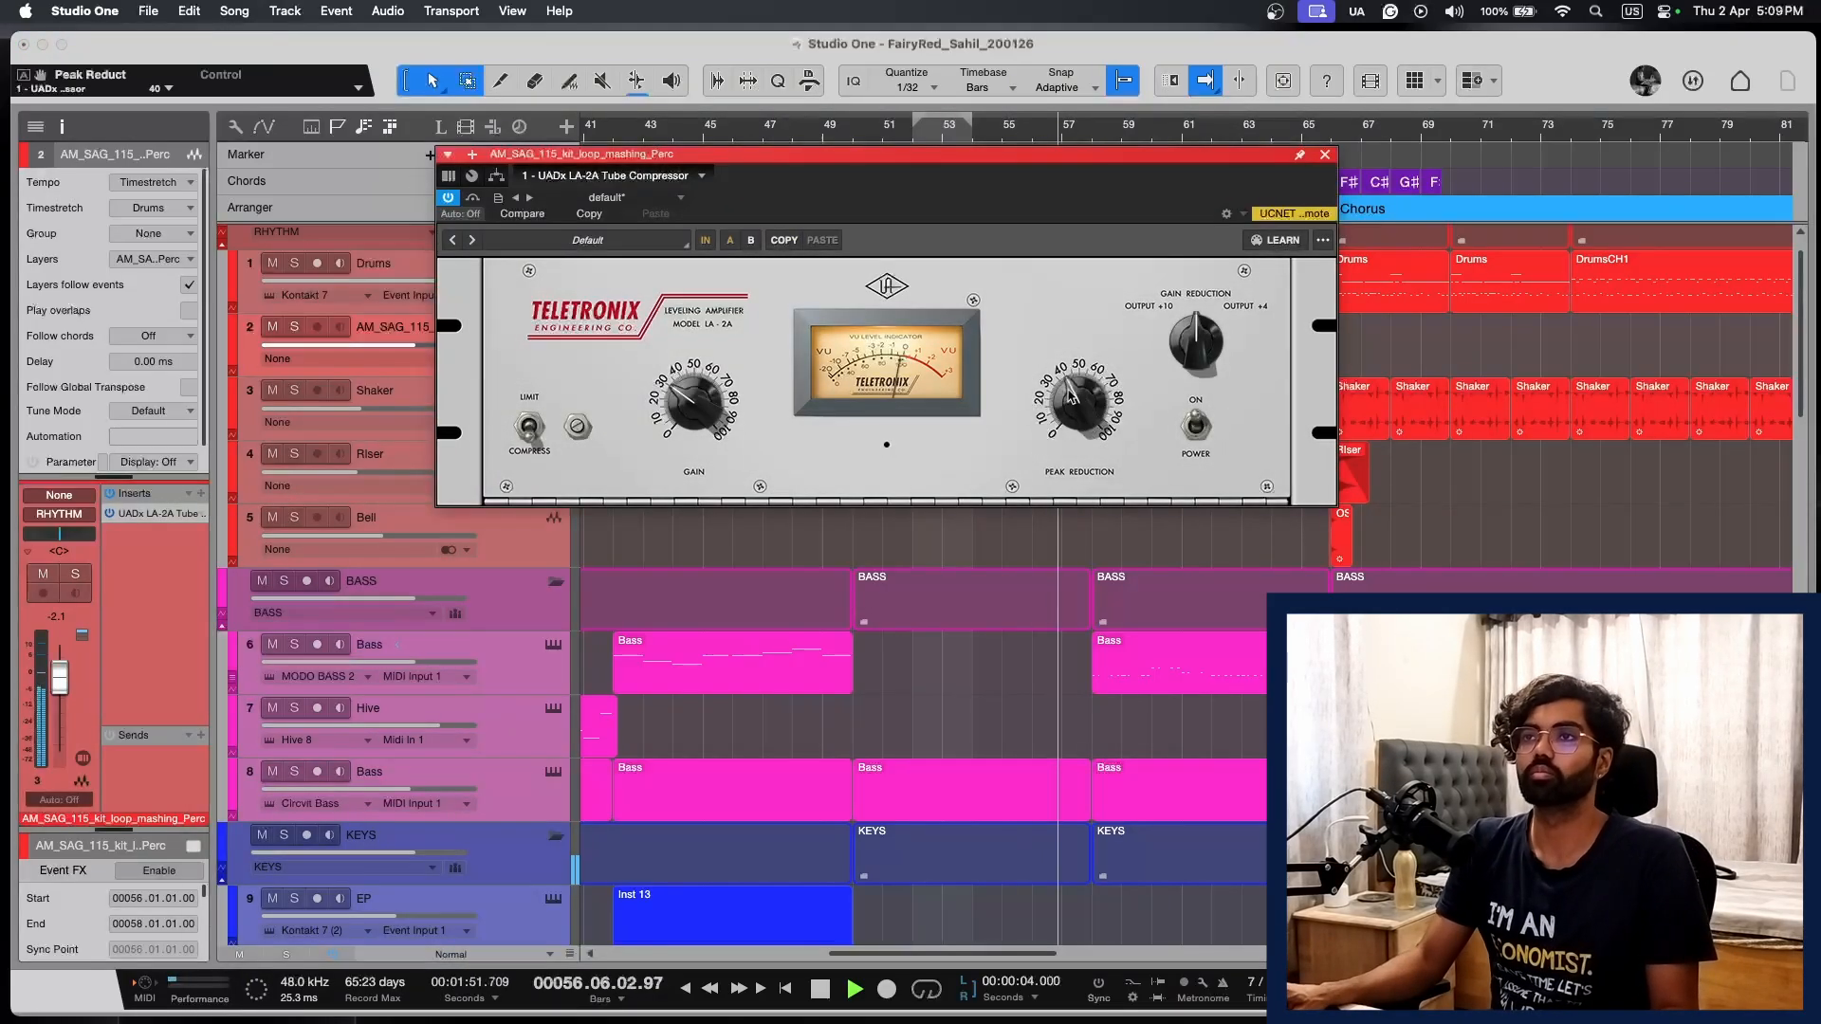
drag(1071, 396, 1073, 389)
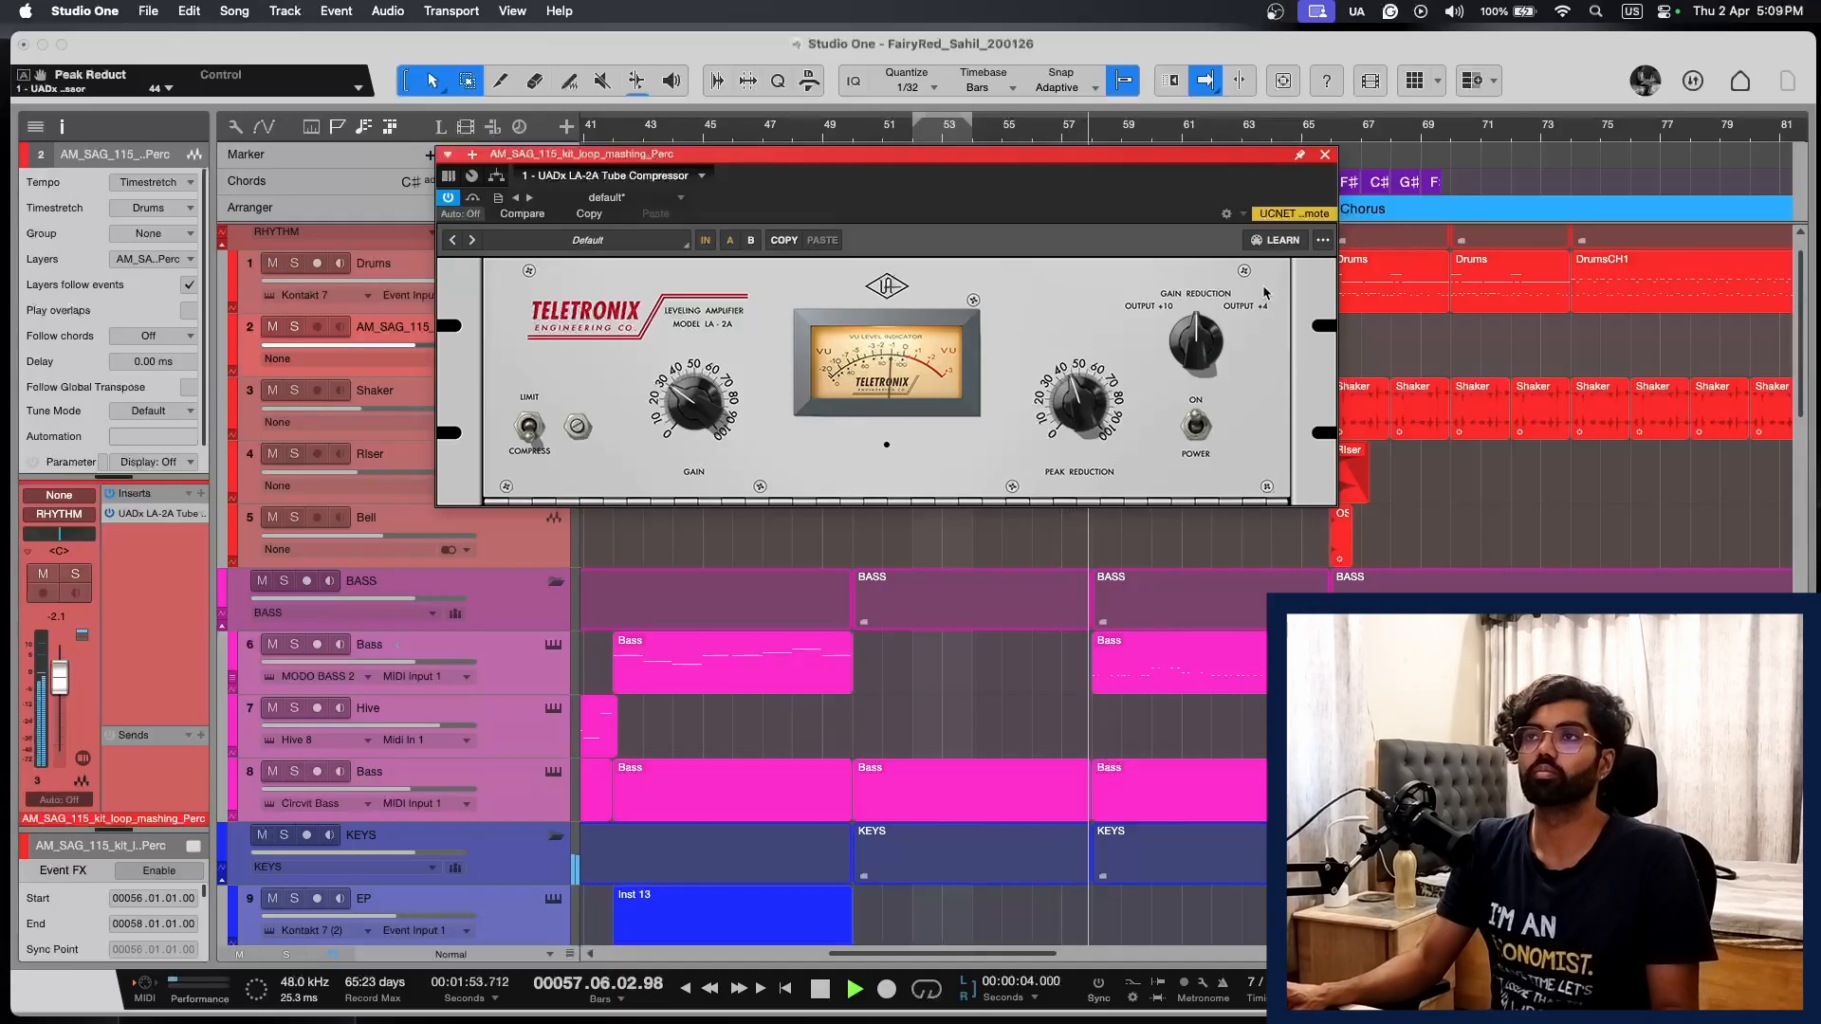
click(1325, 154)
Step: Duplicate the four percussion loop clips to fill the second verse up to bar 66 and lower the track's volume to -3.6 dB
drag(1136, 317, 726, 366)
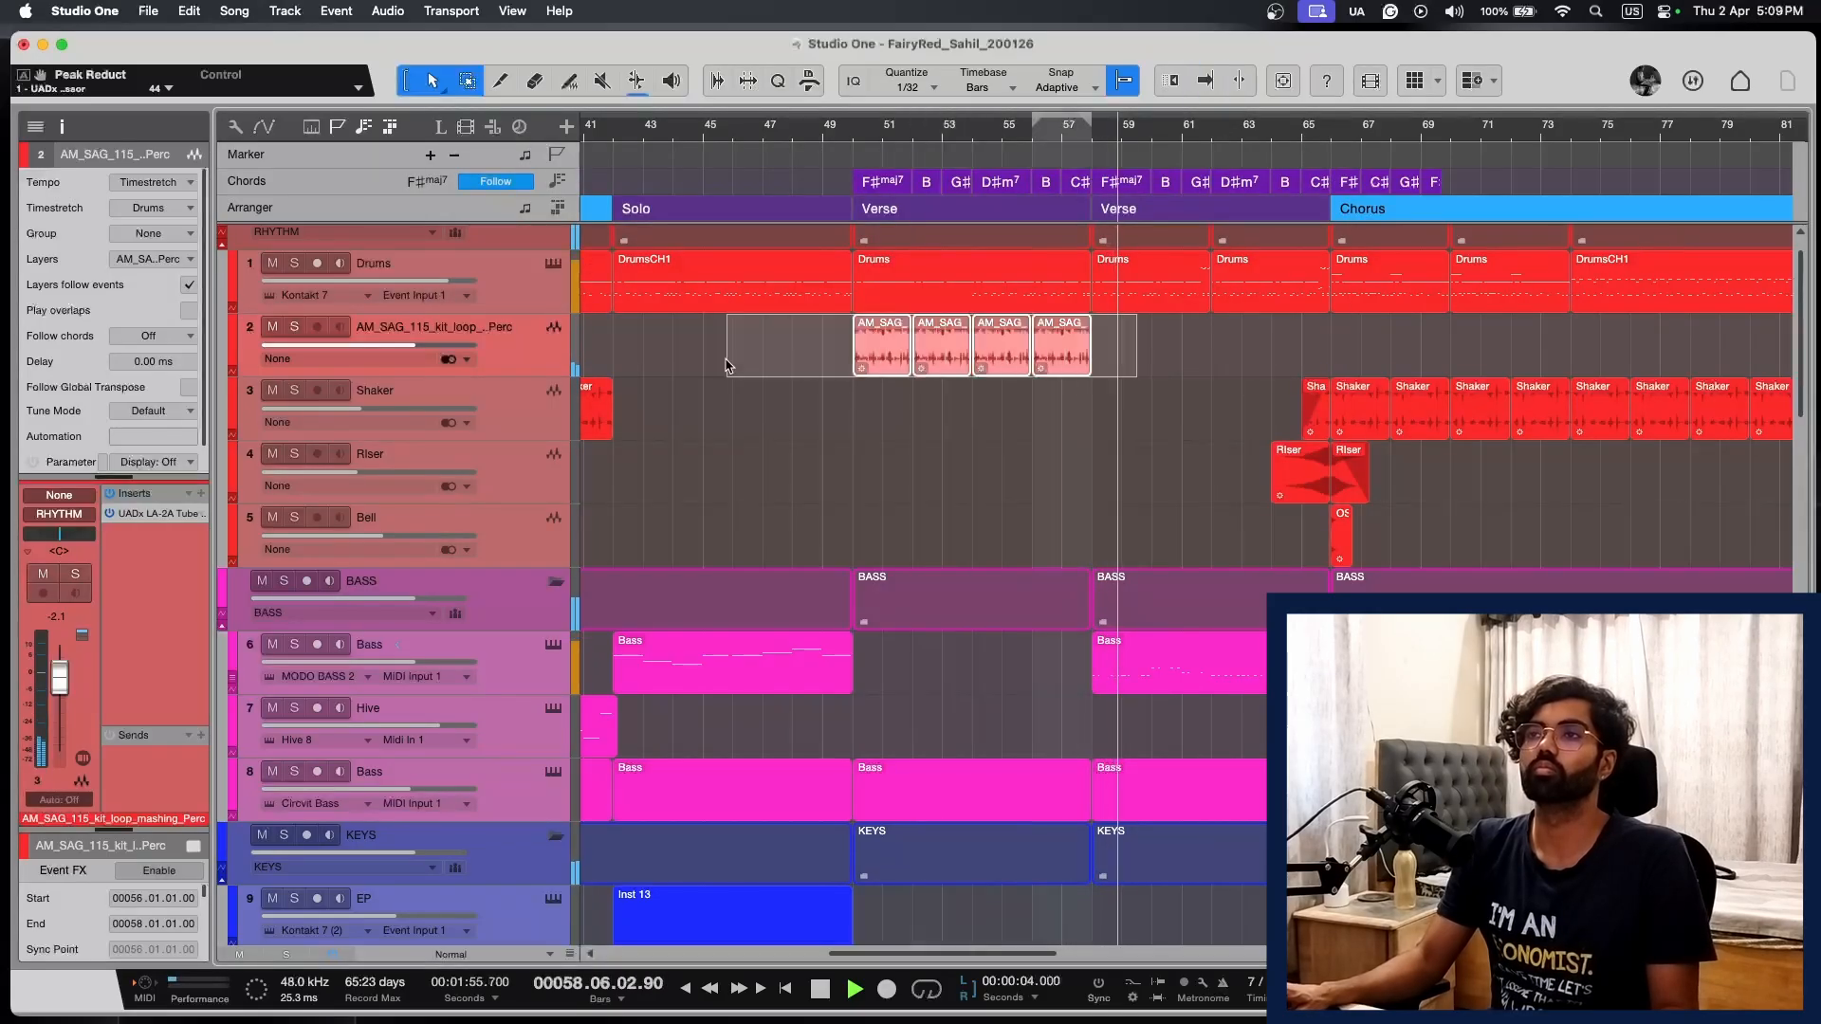
key(d)
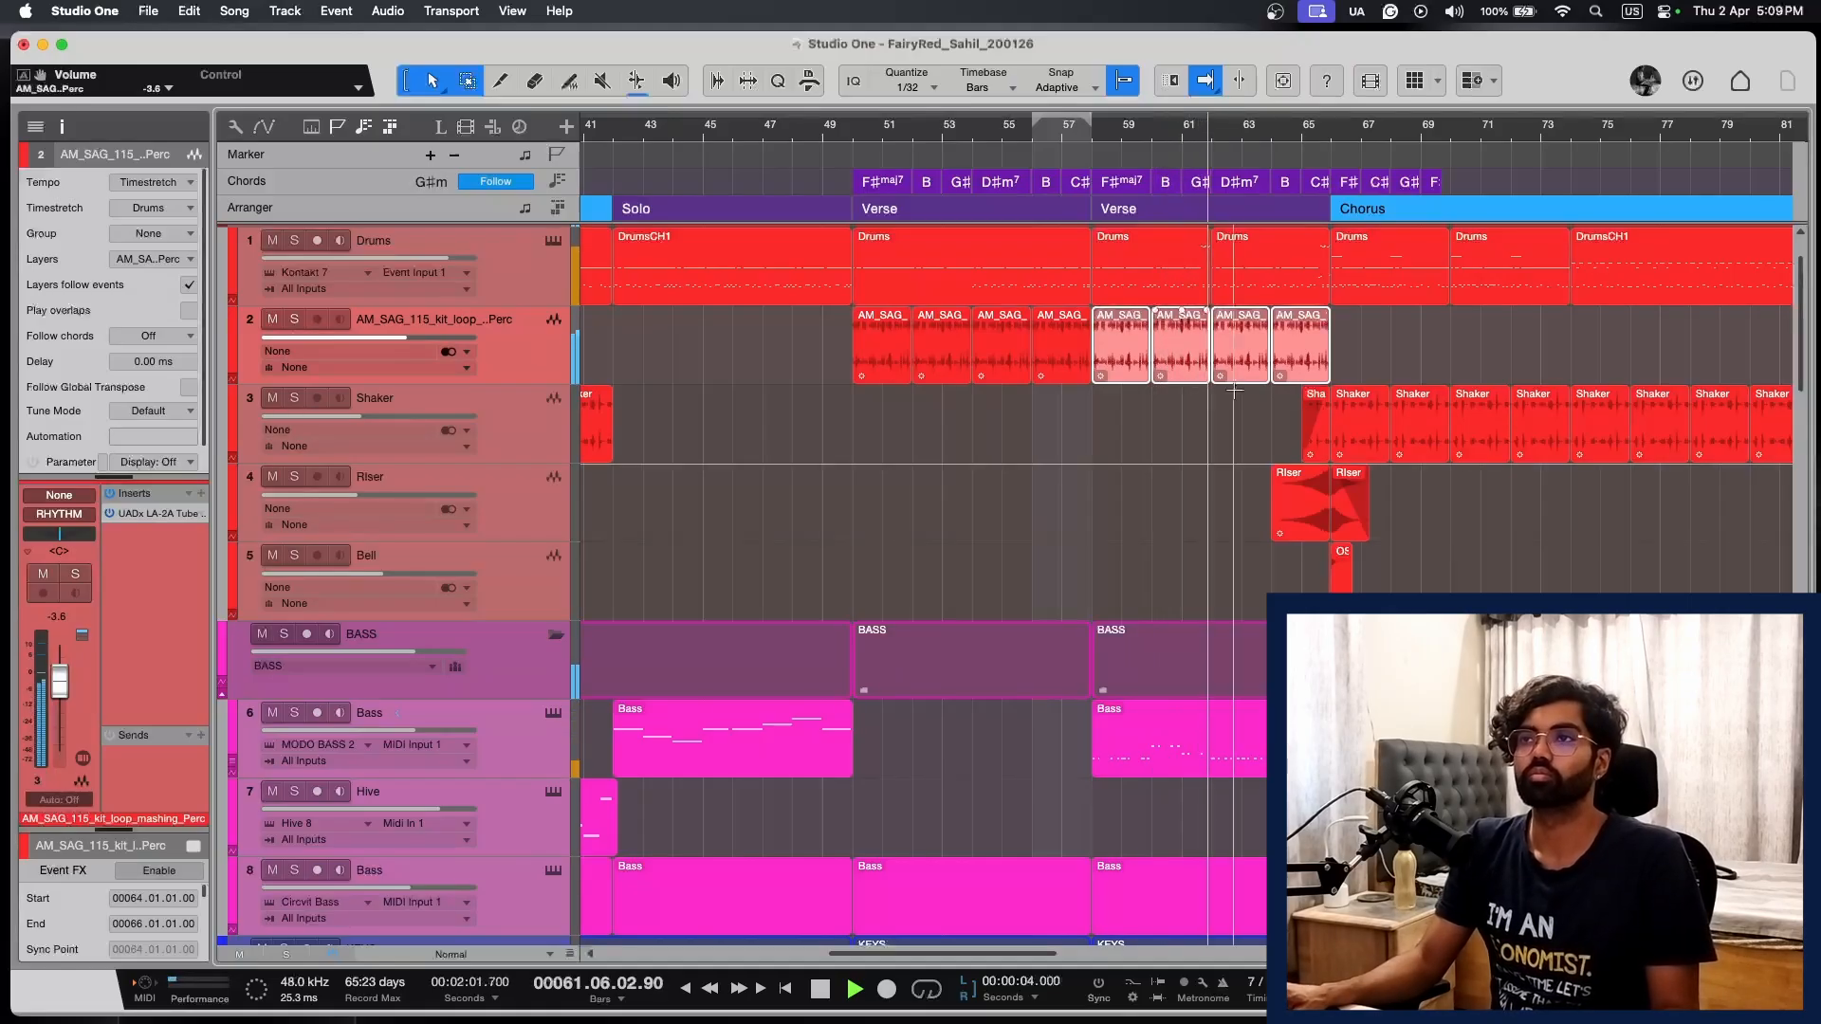
key(space)
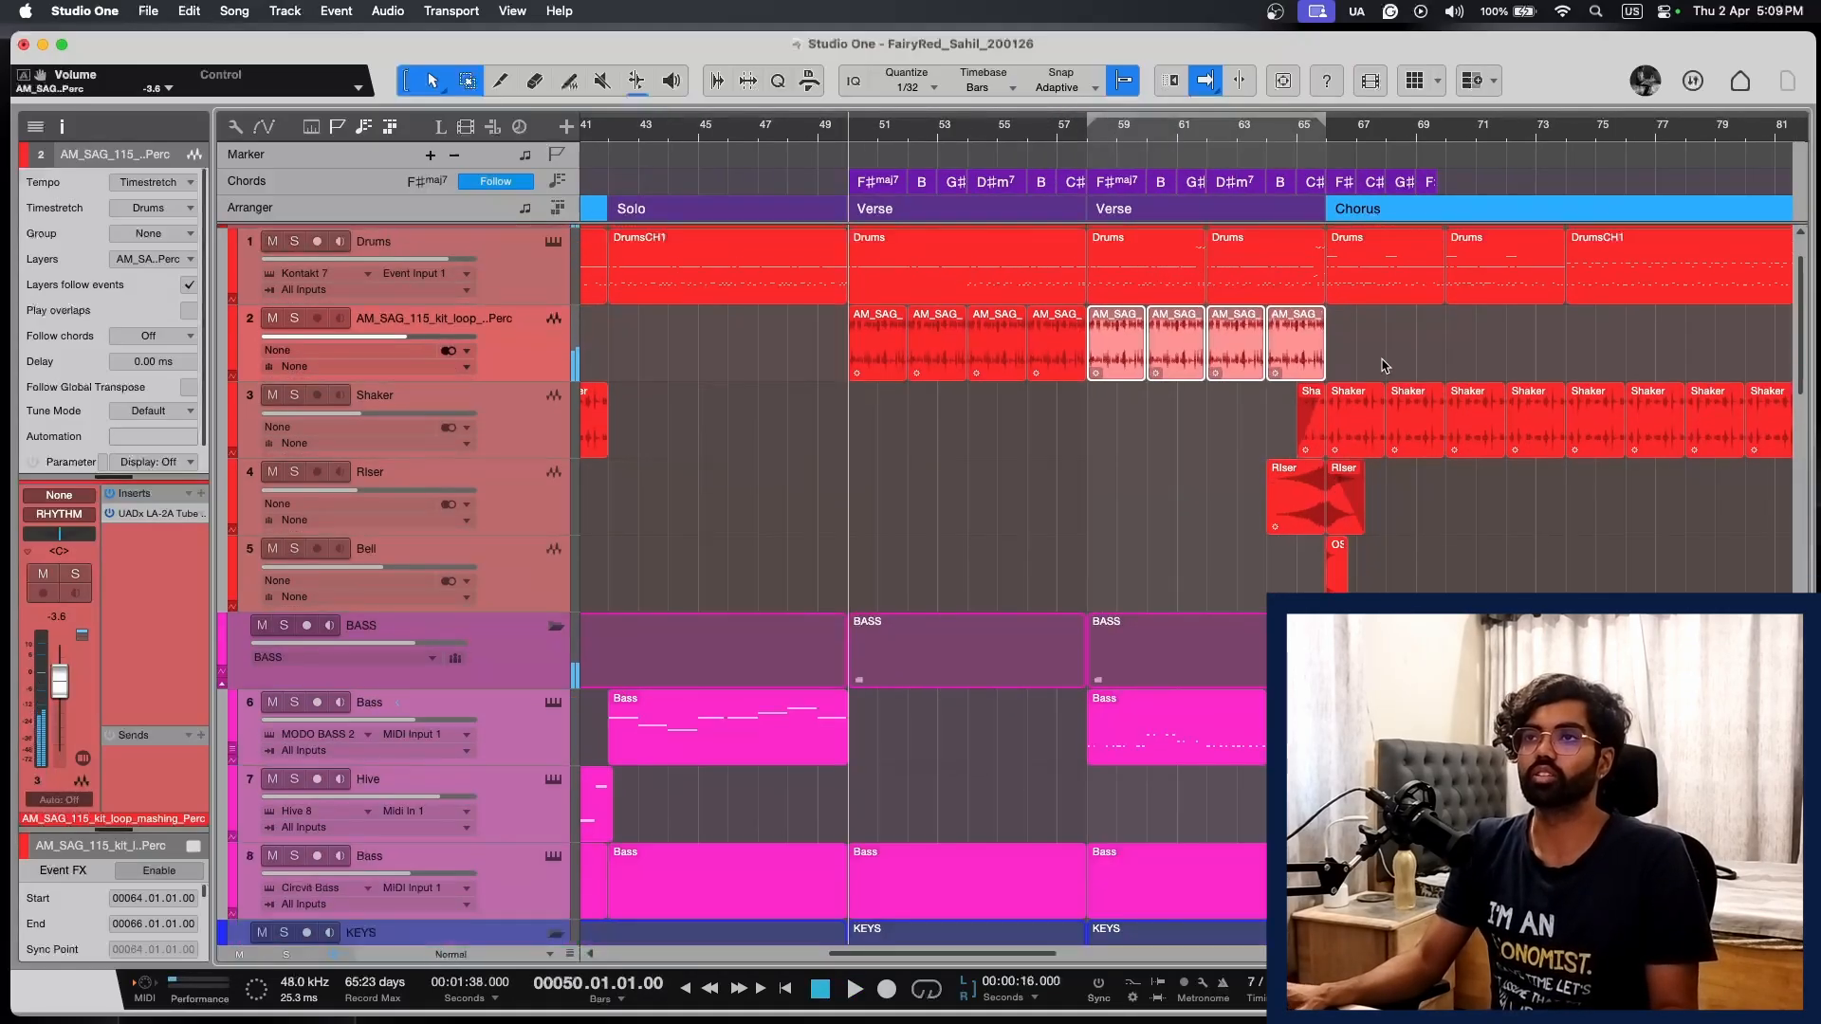
Step: Add the Vinyl_Crackle sample on a new track below the percussion loop, starting at bar 50, with the volume at -8.7 dB
key(e)
key(KP_Subtract)
key(KP_Add)
key(KP_Subtract)
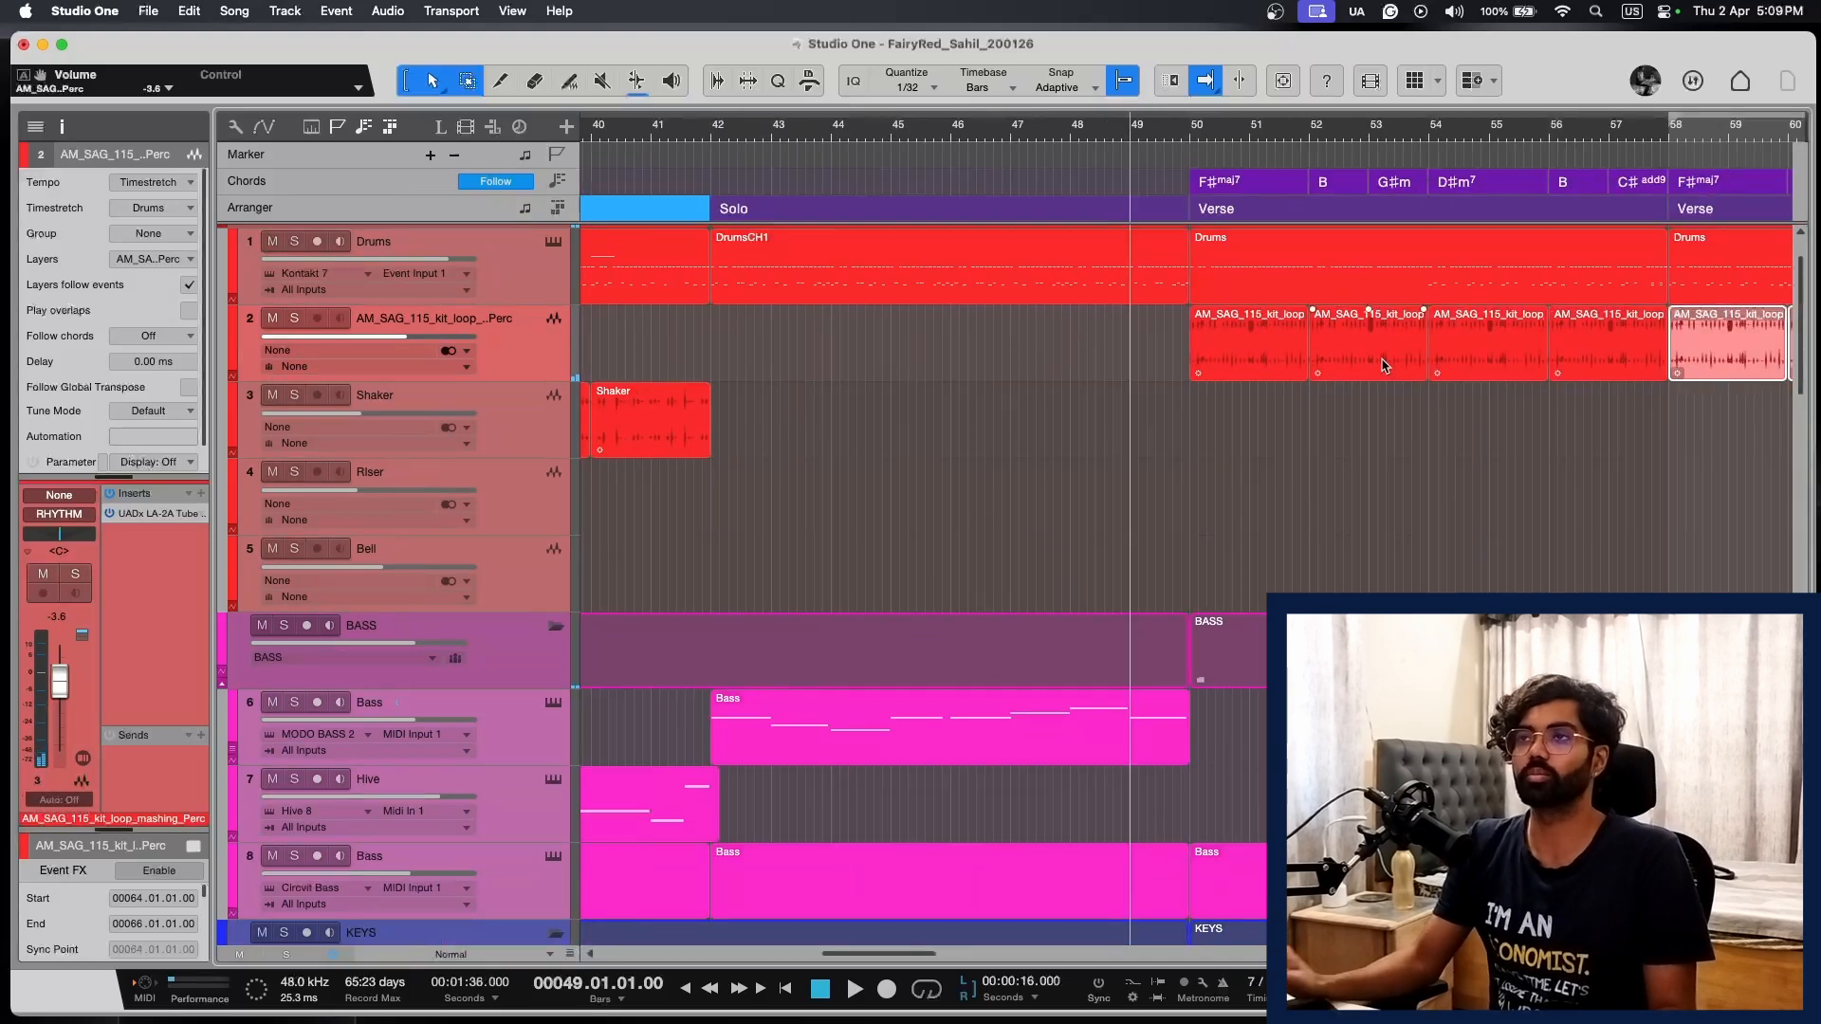
scroll(1327, 379, right, 5)
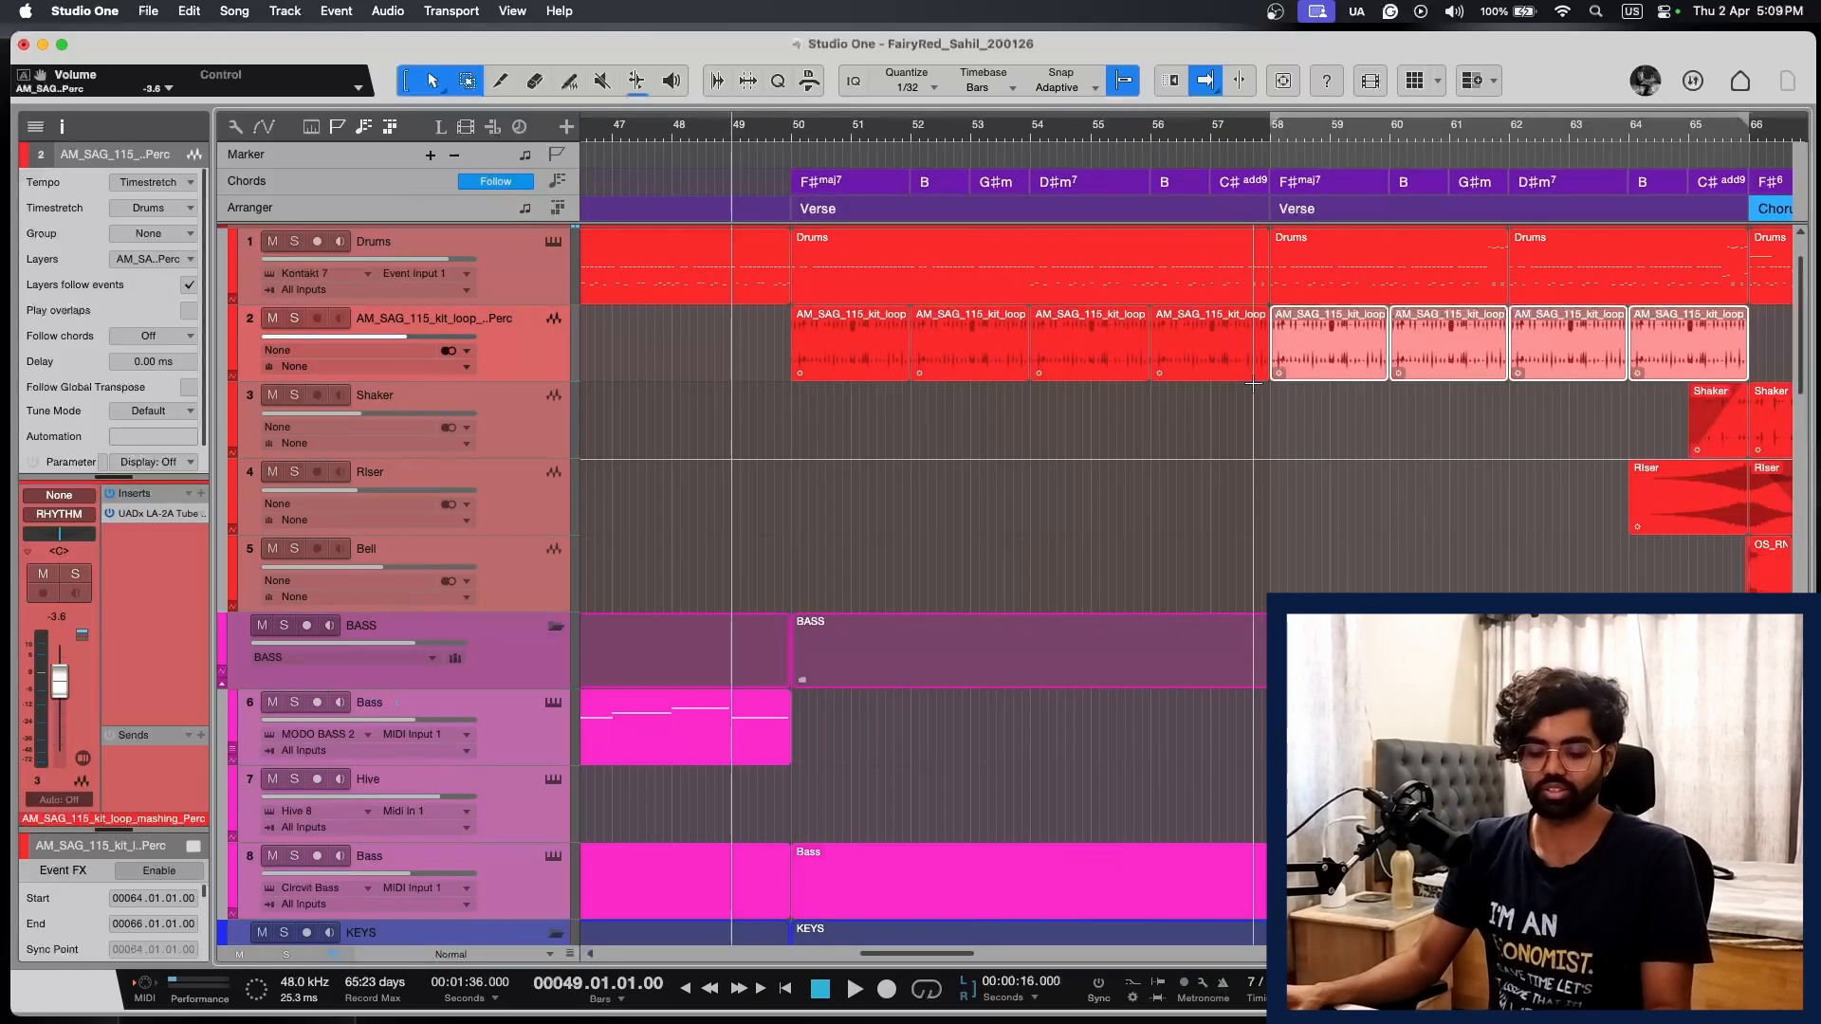
key(F5)
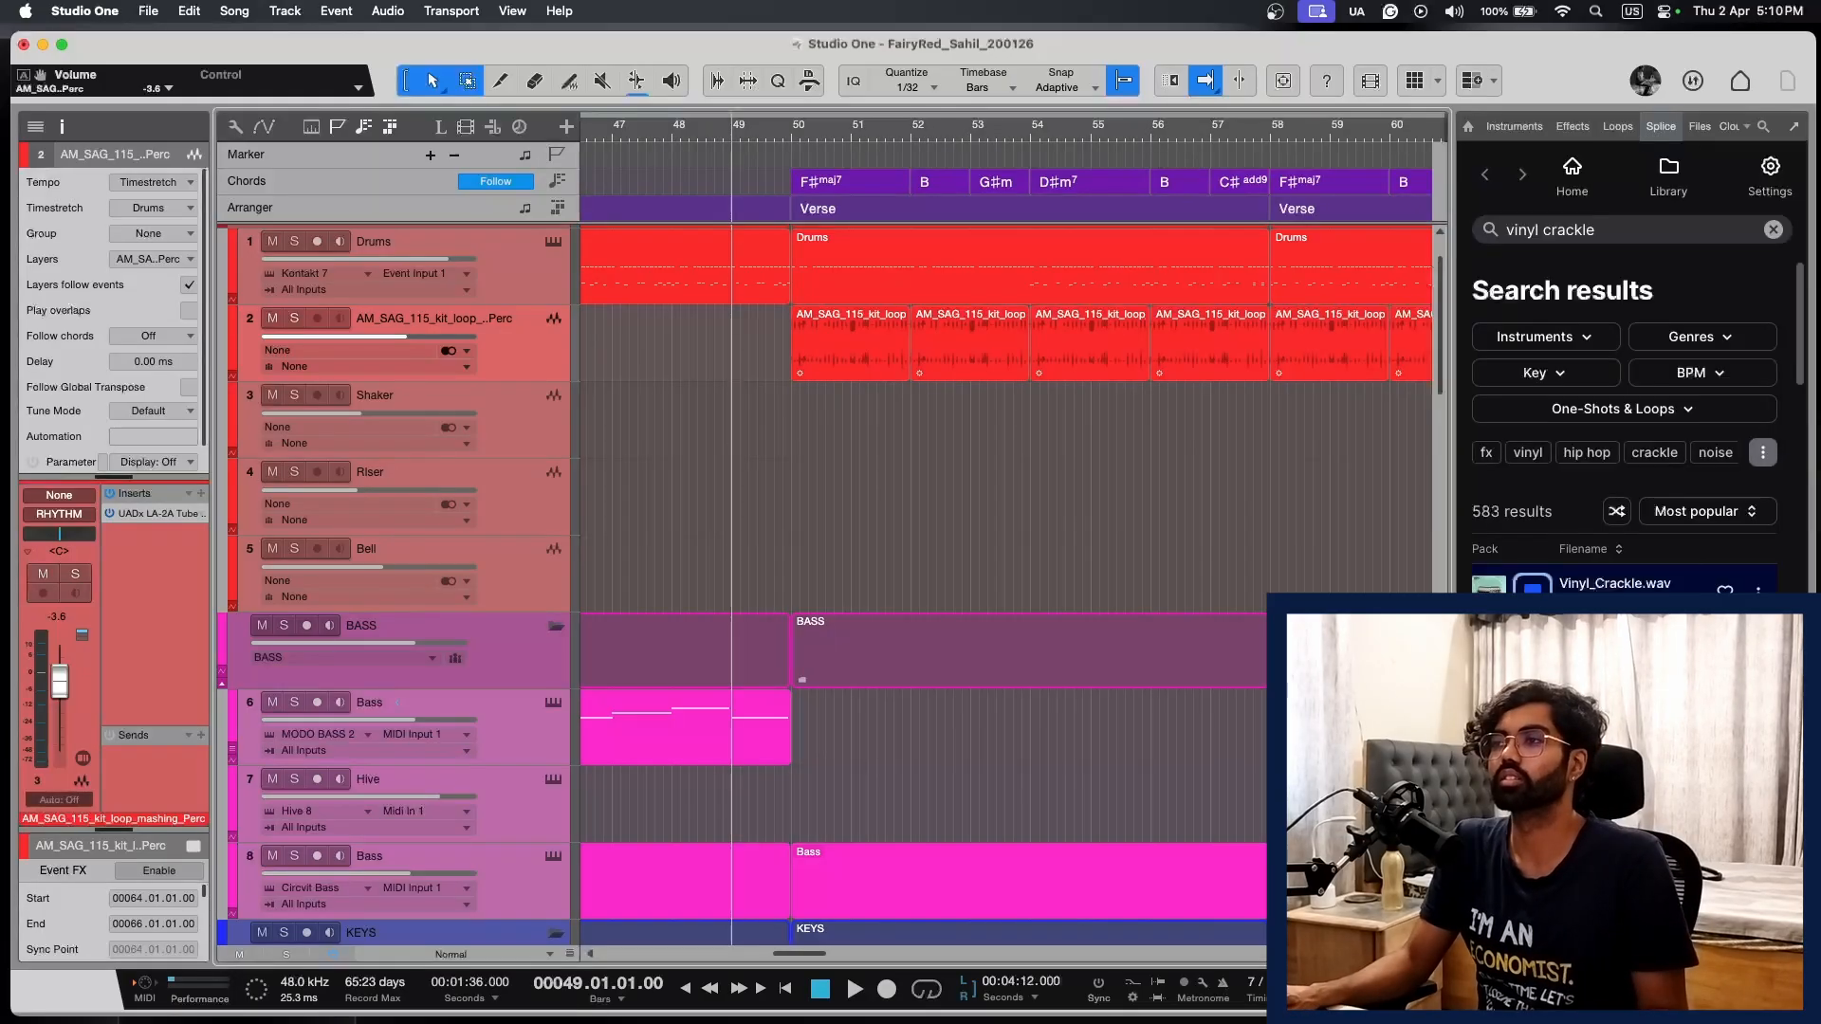
drag(1604, 584, 869, 396)
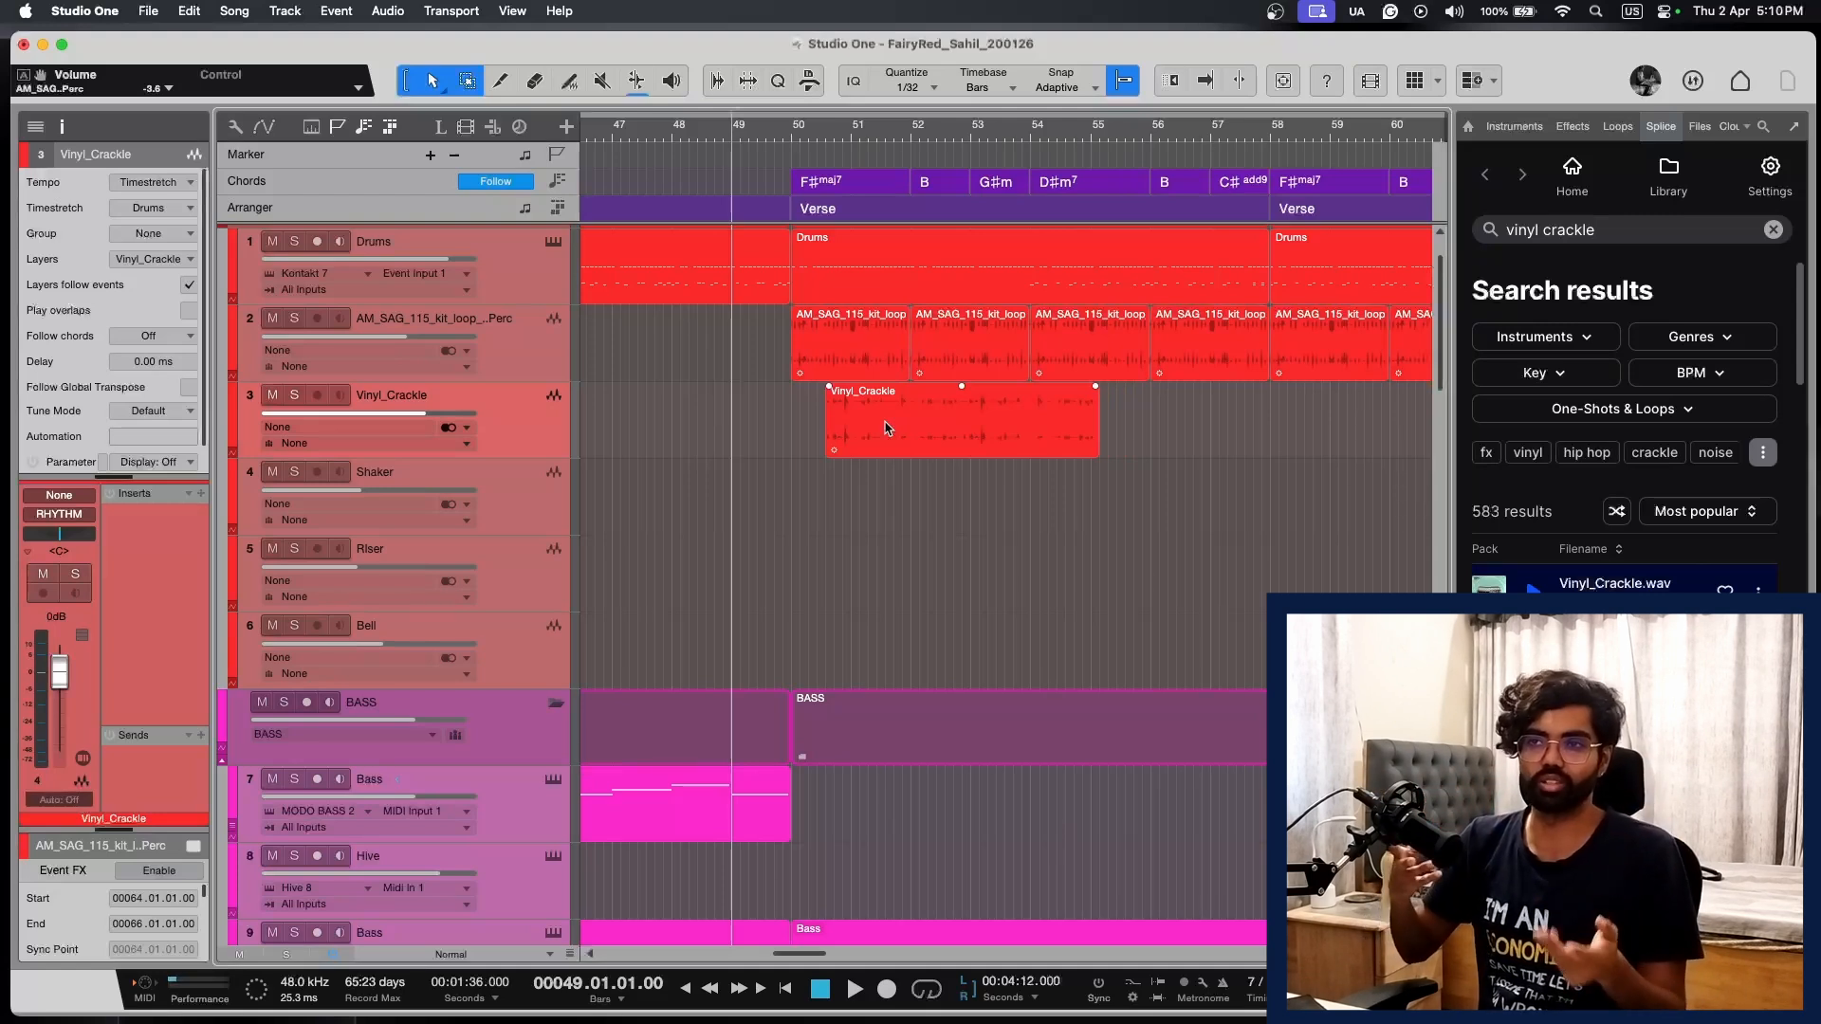
key(space)
drag(886, 427, 853, 428)
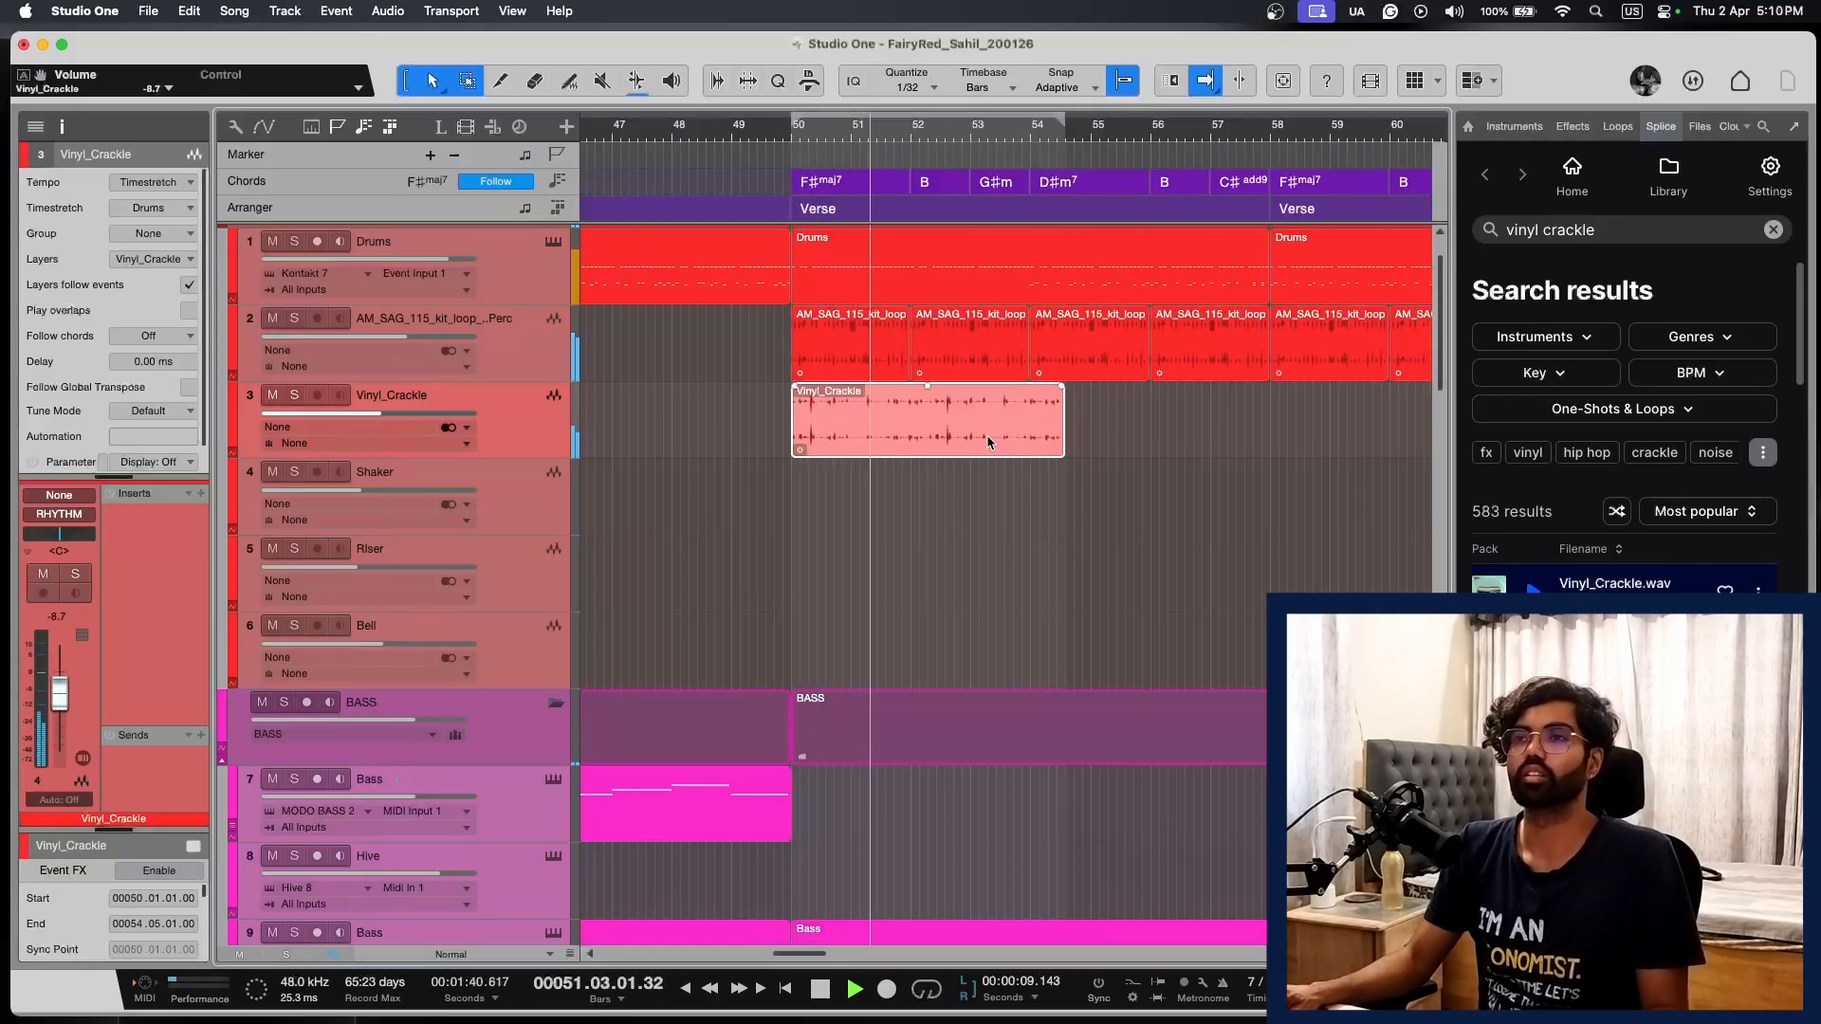
Step: Duplicate the vinyl crackle clip, trim the first clip's end to bar 54 and move the copy to start there
key(d)
key(w)
key(e)
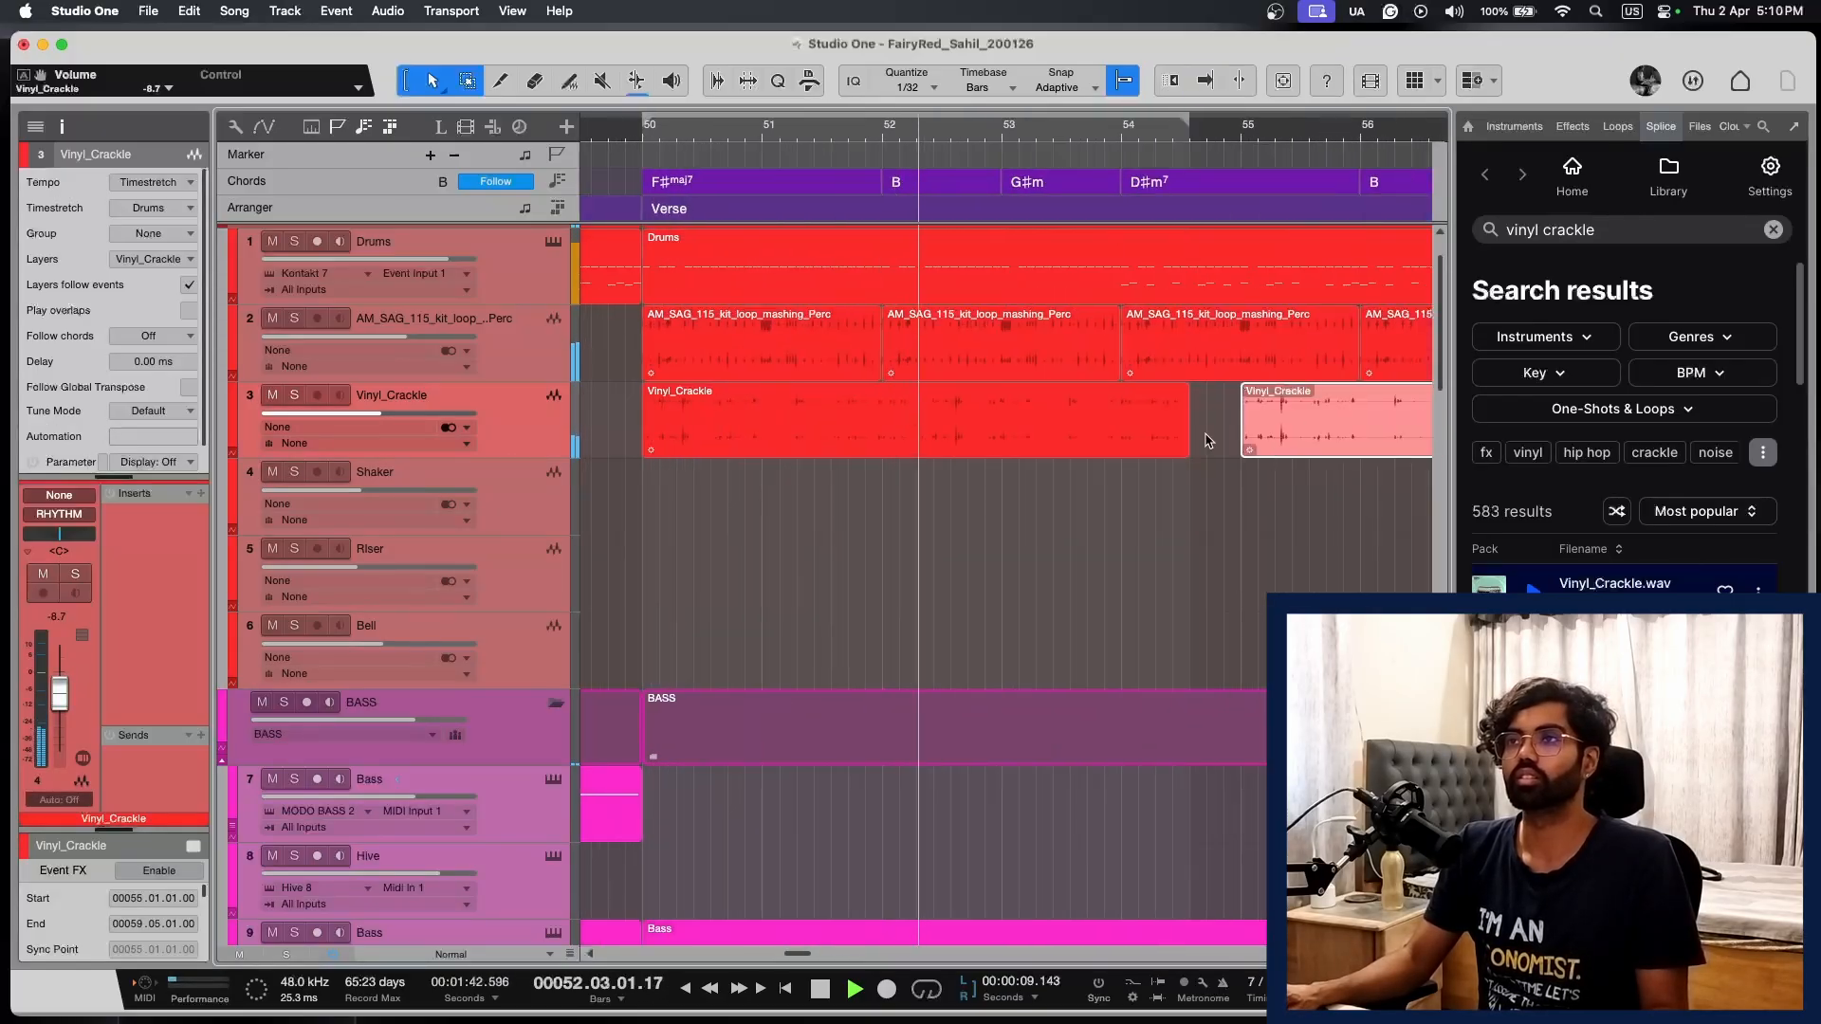
drag(1185, 427, 1120, 428)
drag(1323, 434, 1206, 433)
Step: Duplicate the second crackle clip, trim its end to bar 58 and place the new copy at bar 58
key(w)
key(d)
key(w)
key(e)
key(f)
key(e)
scroll(1271, 444, right, 10)
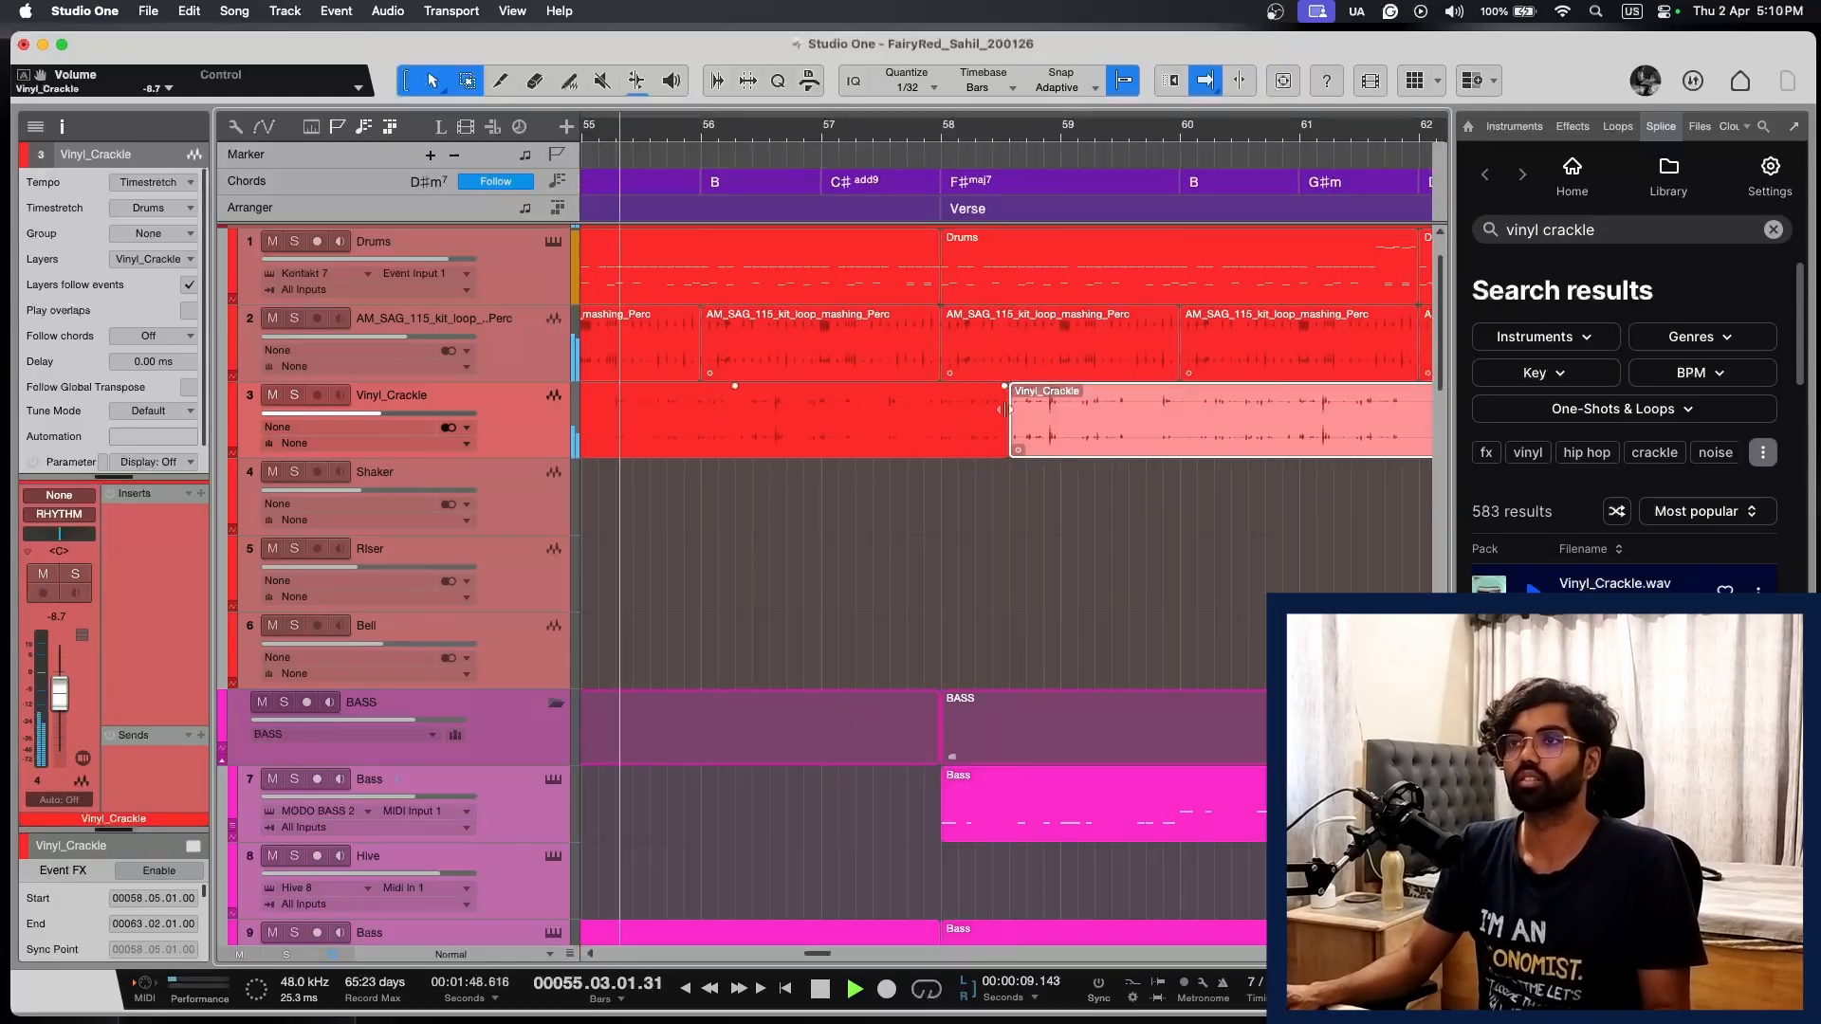
drag(1007, 417, 940, 422)
drag(1121, 436, 1057, 440)
Step: Trim the third crackle clip's end to bar 62 and duplicate it to fill the verse up to bar 66
key(w)
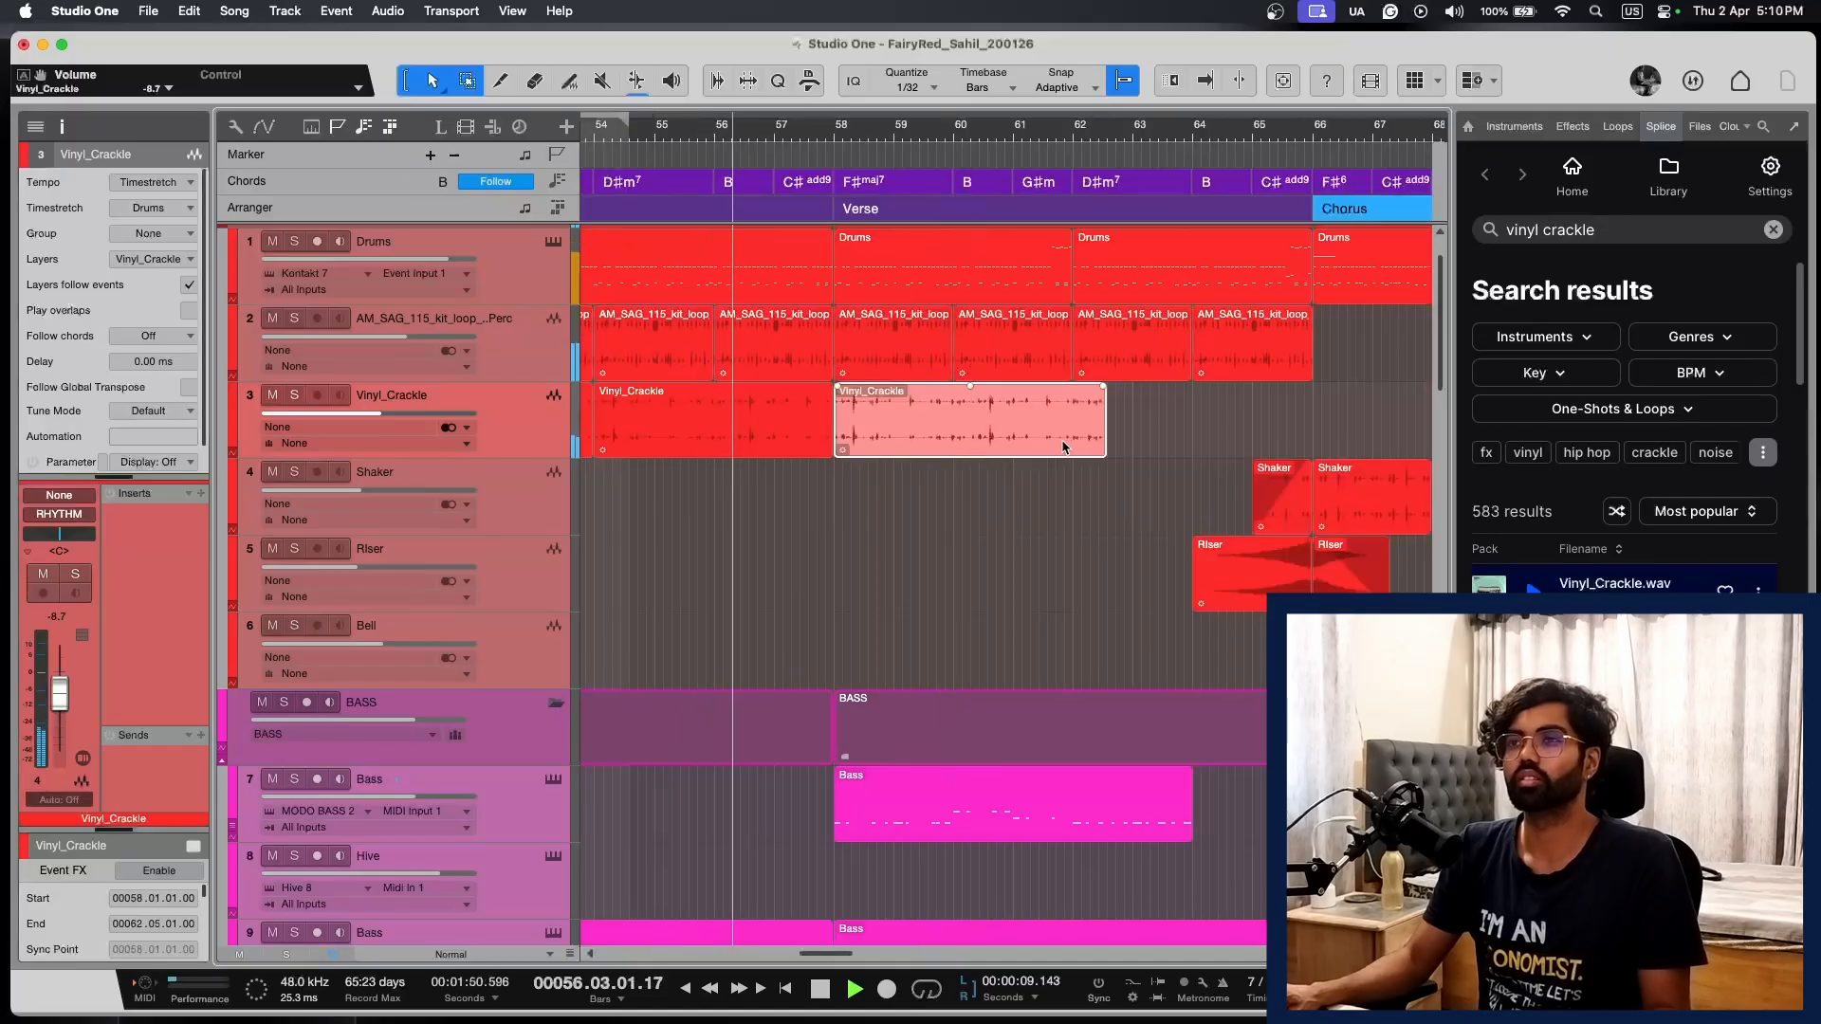
key(f)
drag(1146, 429, 1123, 433)
key(d)
key(f)
key(e)
key(e)
key(w)
key(w)
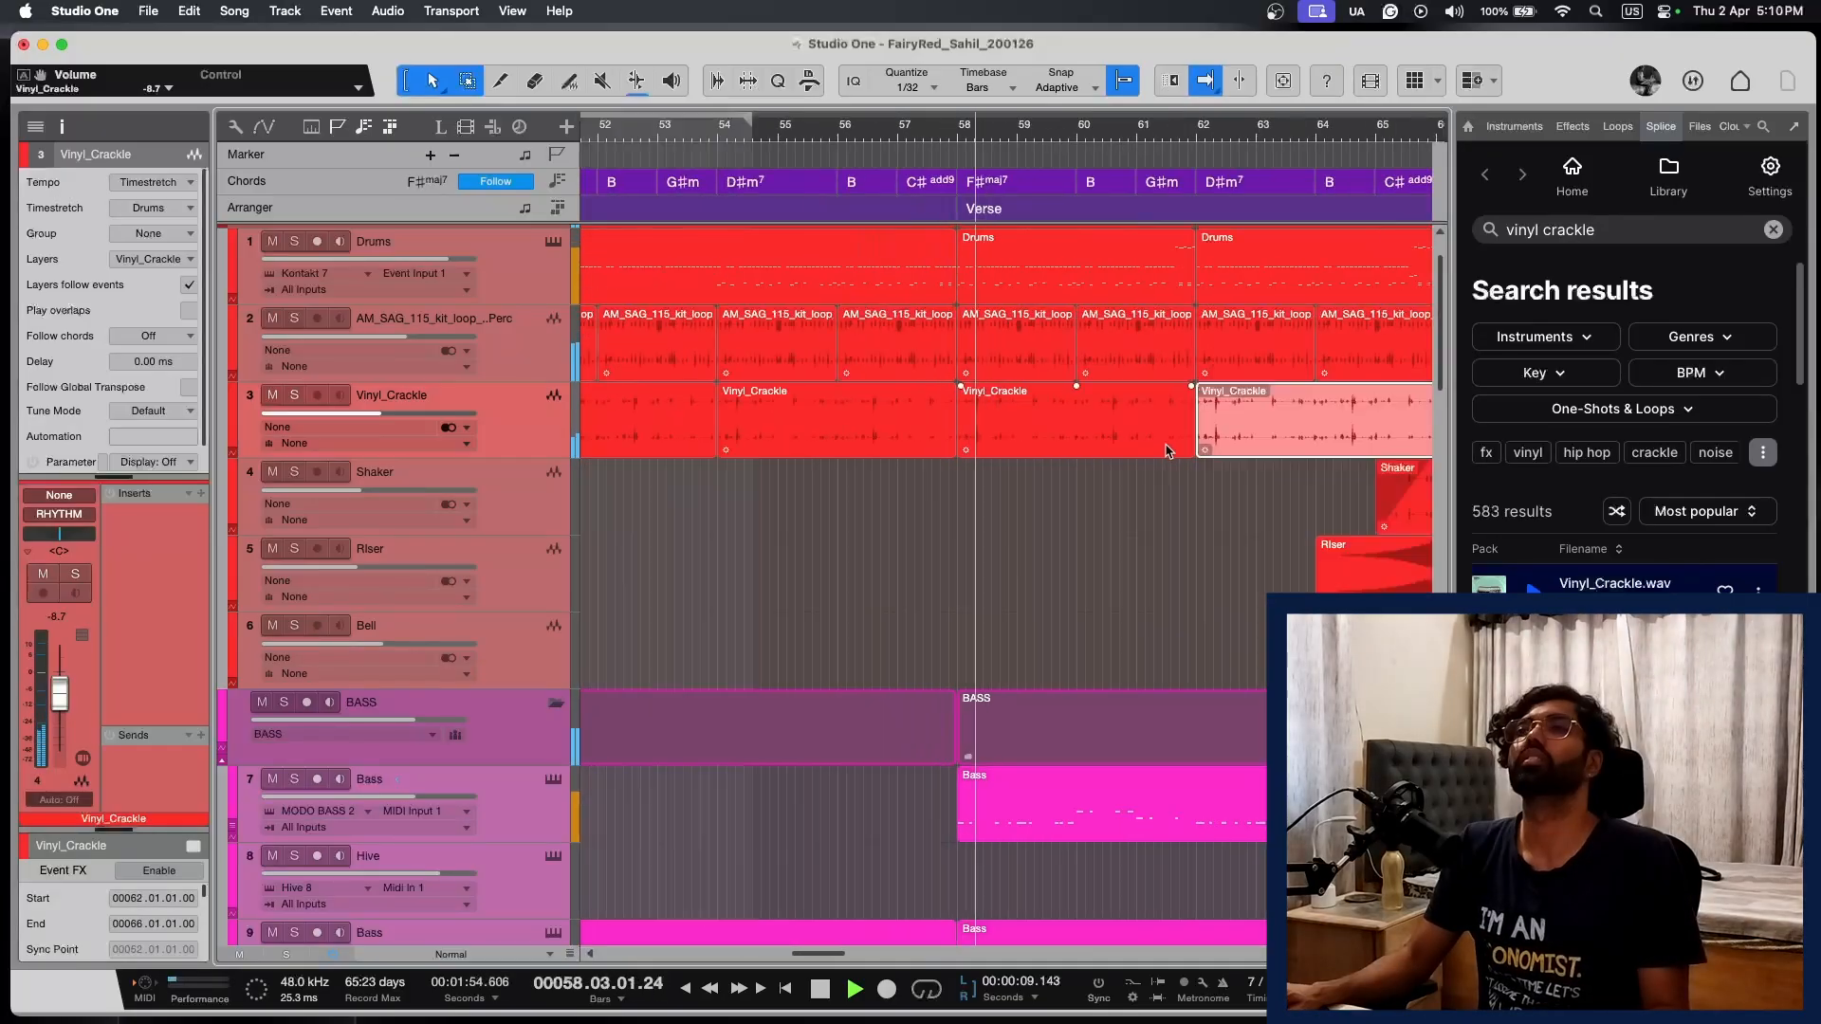
Step: Close the sample browser while checking the bass and keys tracks below the finished crackle layer
key(w)
key(shift+e)
key(e)
key(e)
key(w)
scroll(1175, 442, down, 5)
key(shift+w)
key(shift+w)
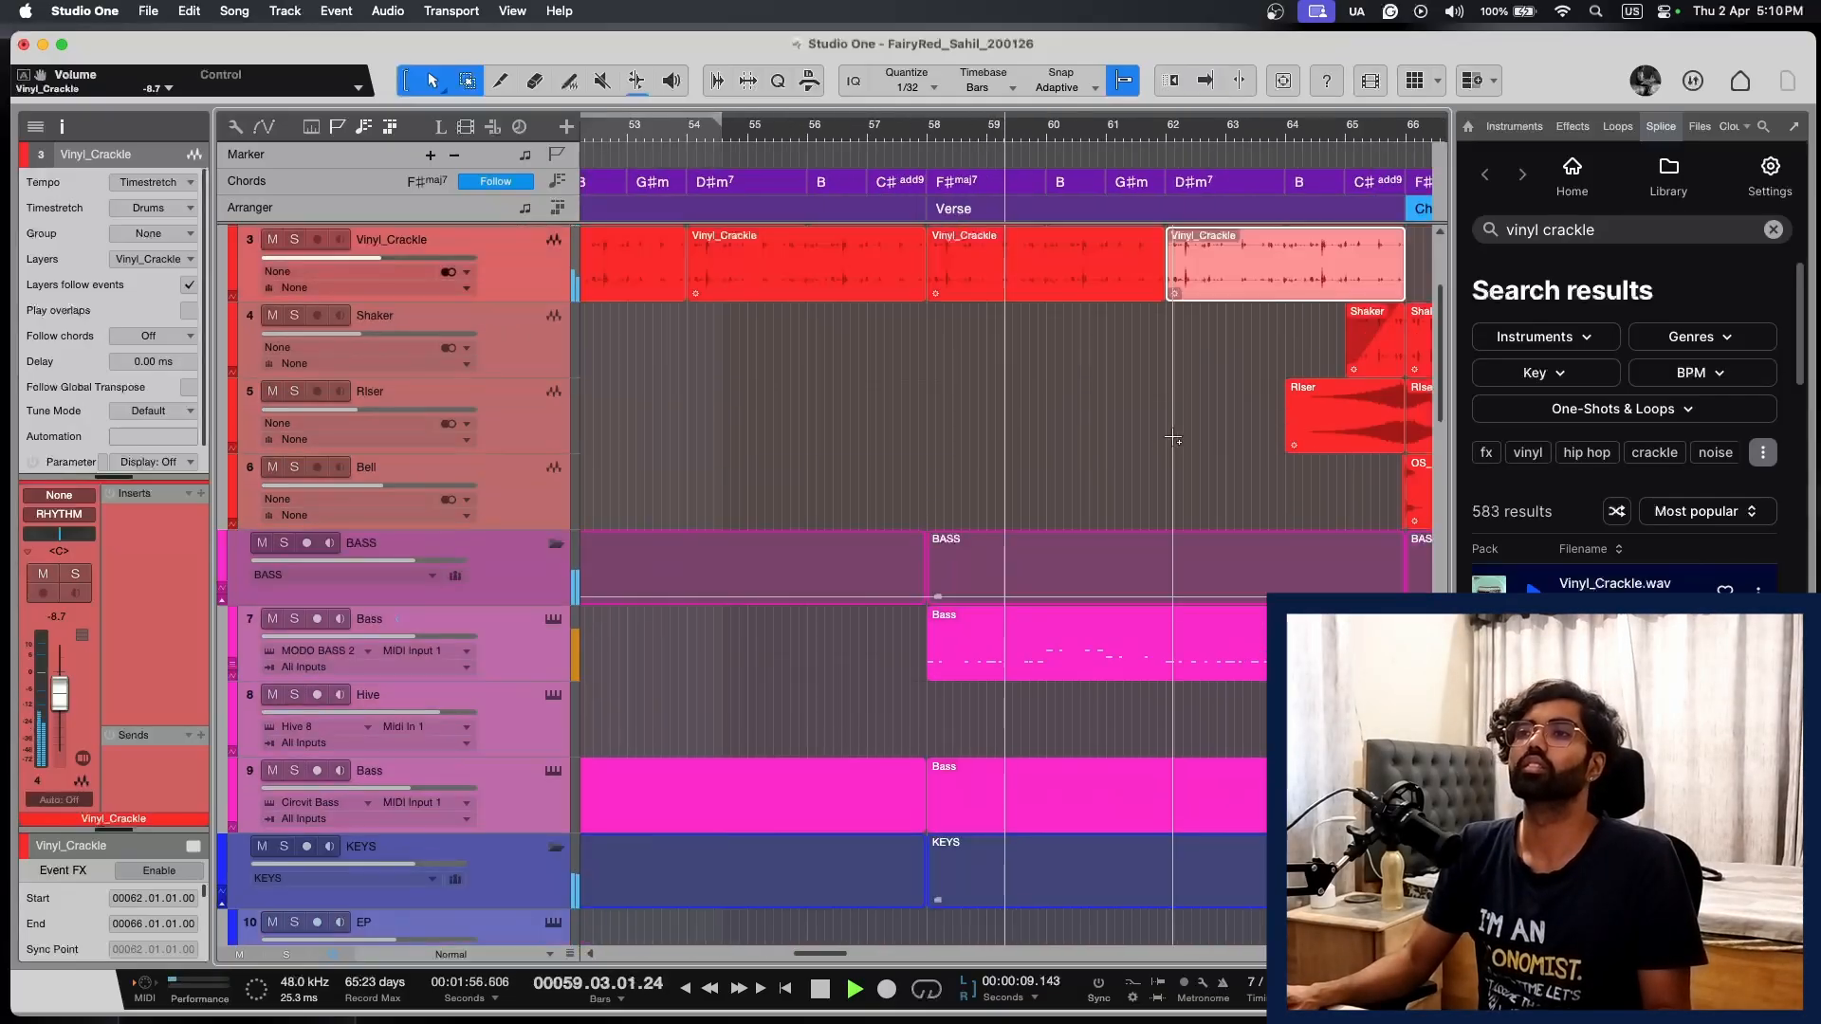
key(w)
scroll(1174, 443, down, 3)
key(F5)
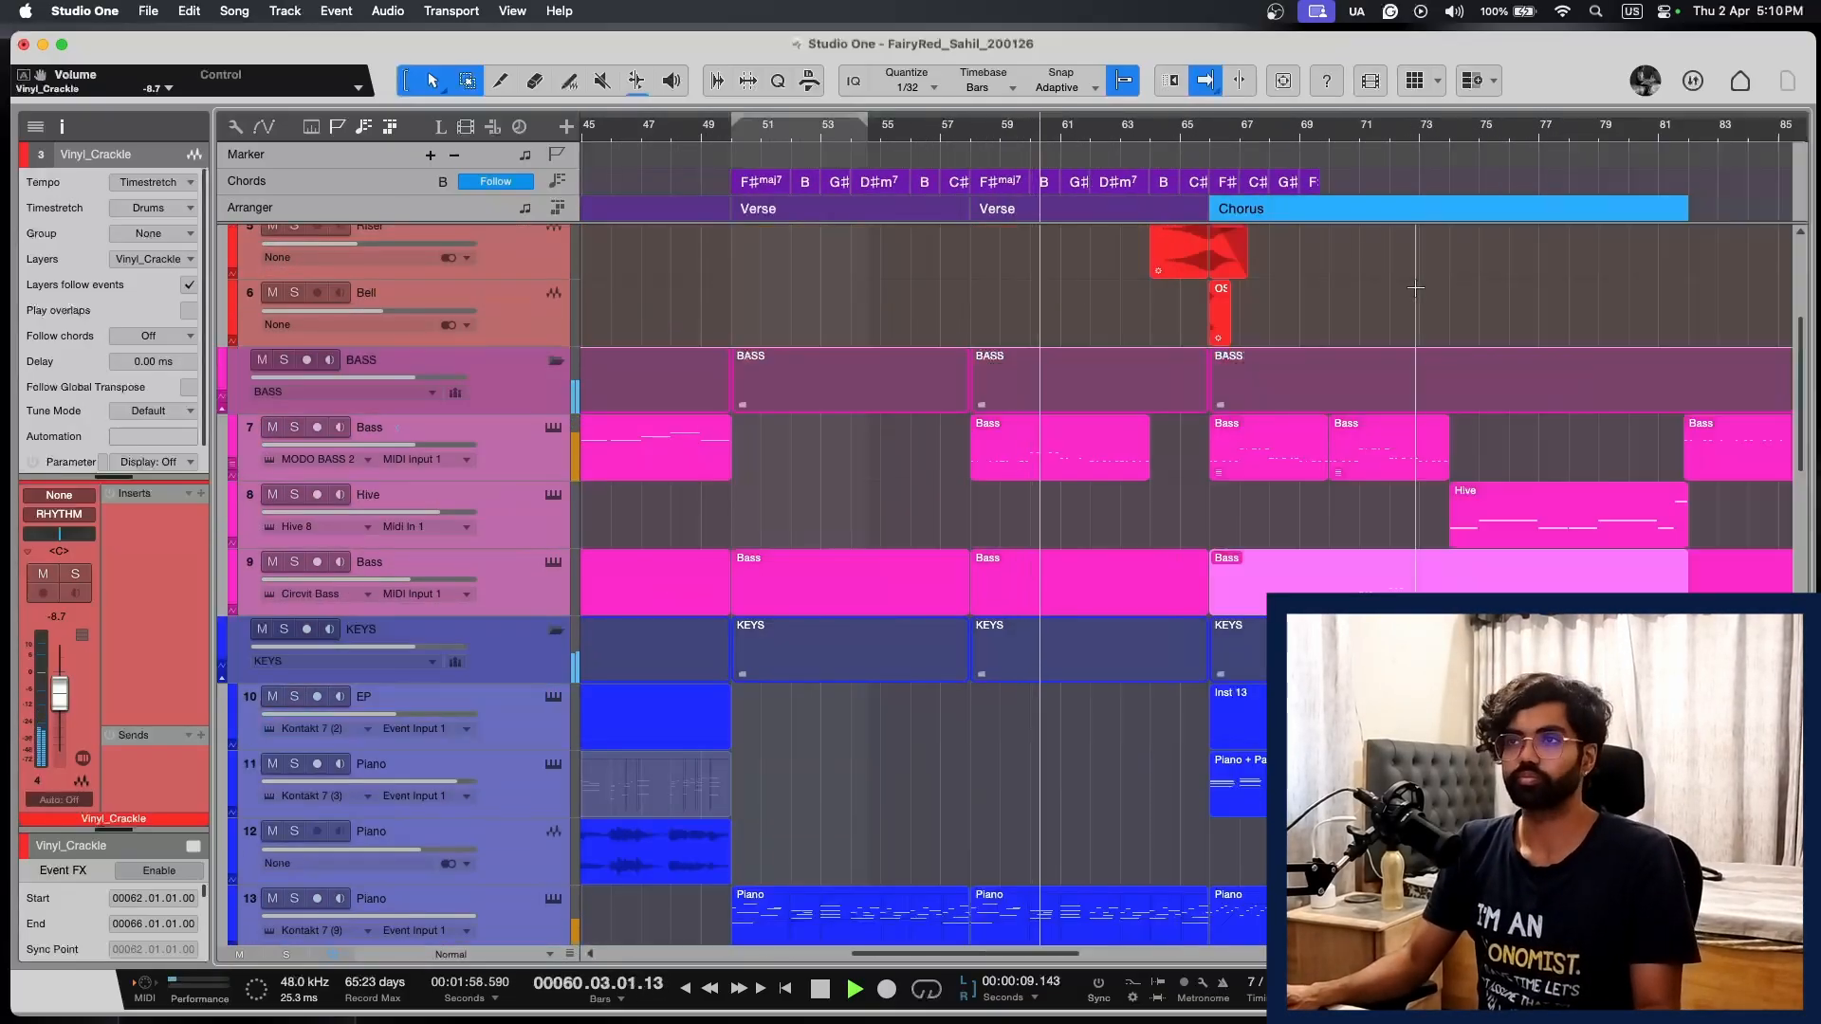
Step: Listen through the second verse towards the chorus while examining the bass, keys, guitar and rhythm tracks
key(shift+w)
scroll(1340, 387, down, 3)
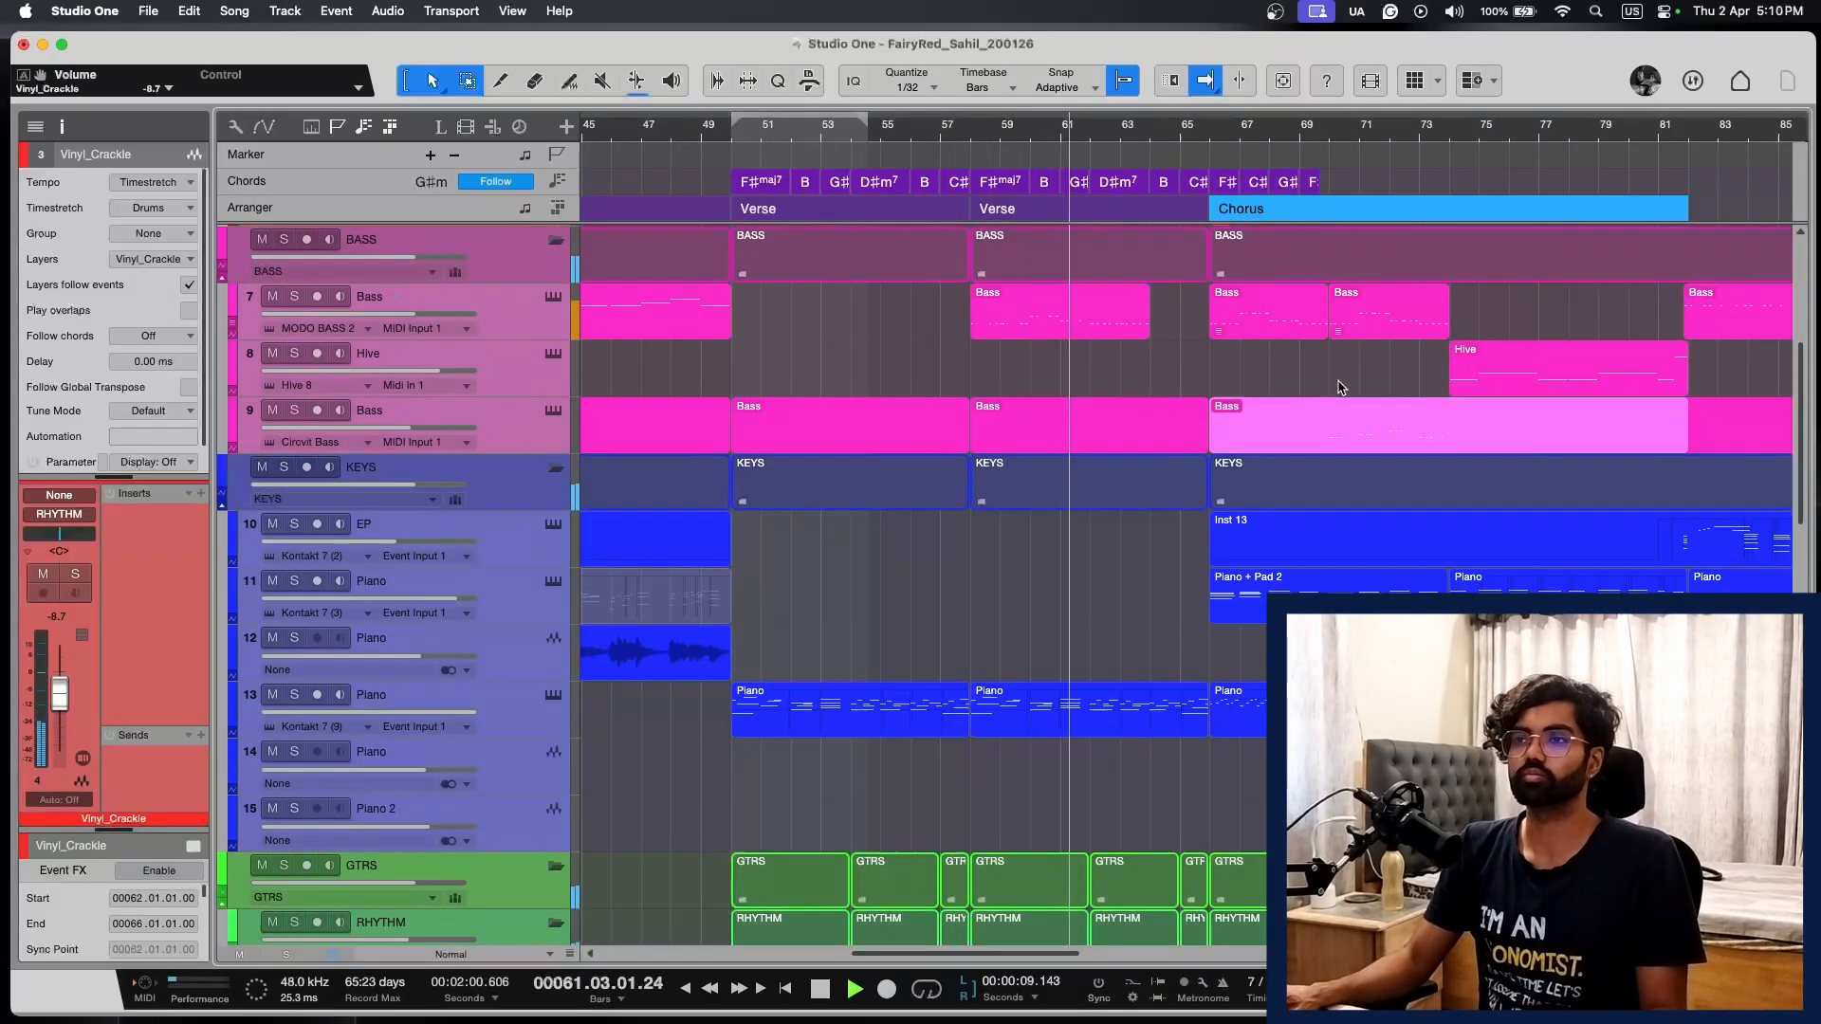
scroll(1341, 387, down, 3)
scroll(1341, 387, up, 8)
scroll(1340, 387, left, 3)
key(shift+e)
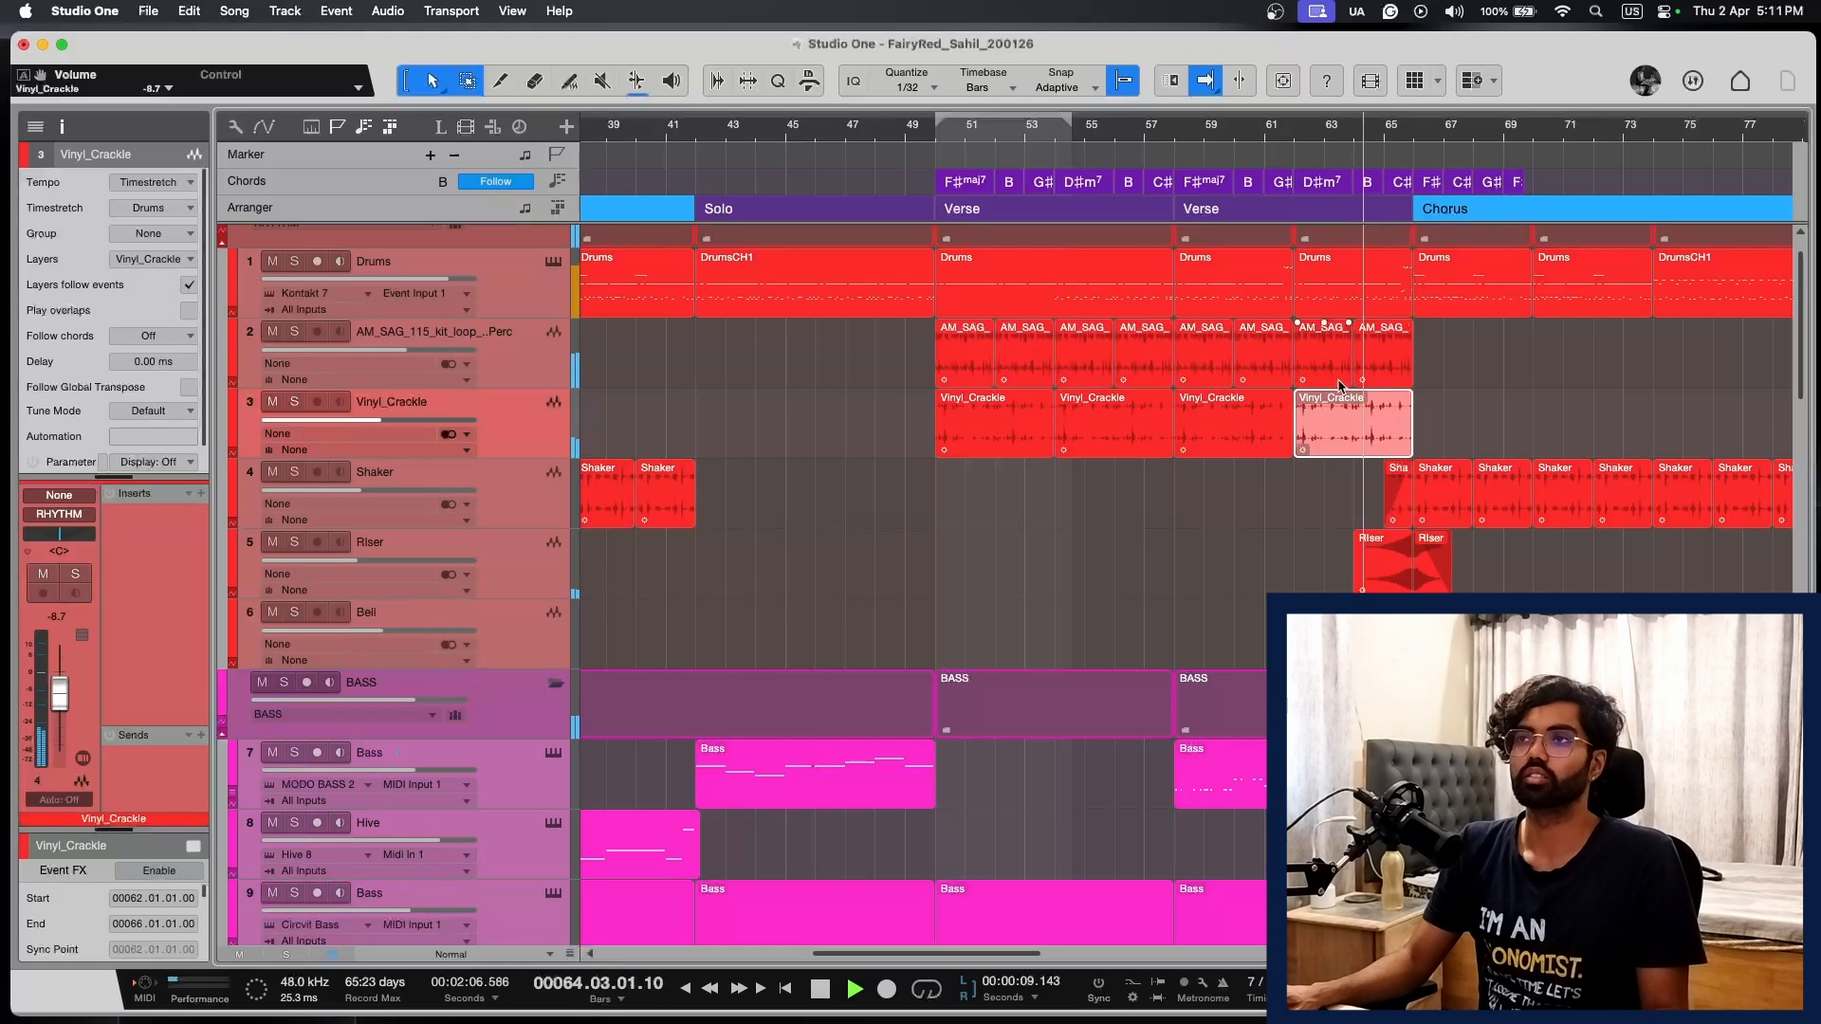
key(w)
key(e)
key(e)
key(w)
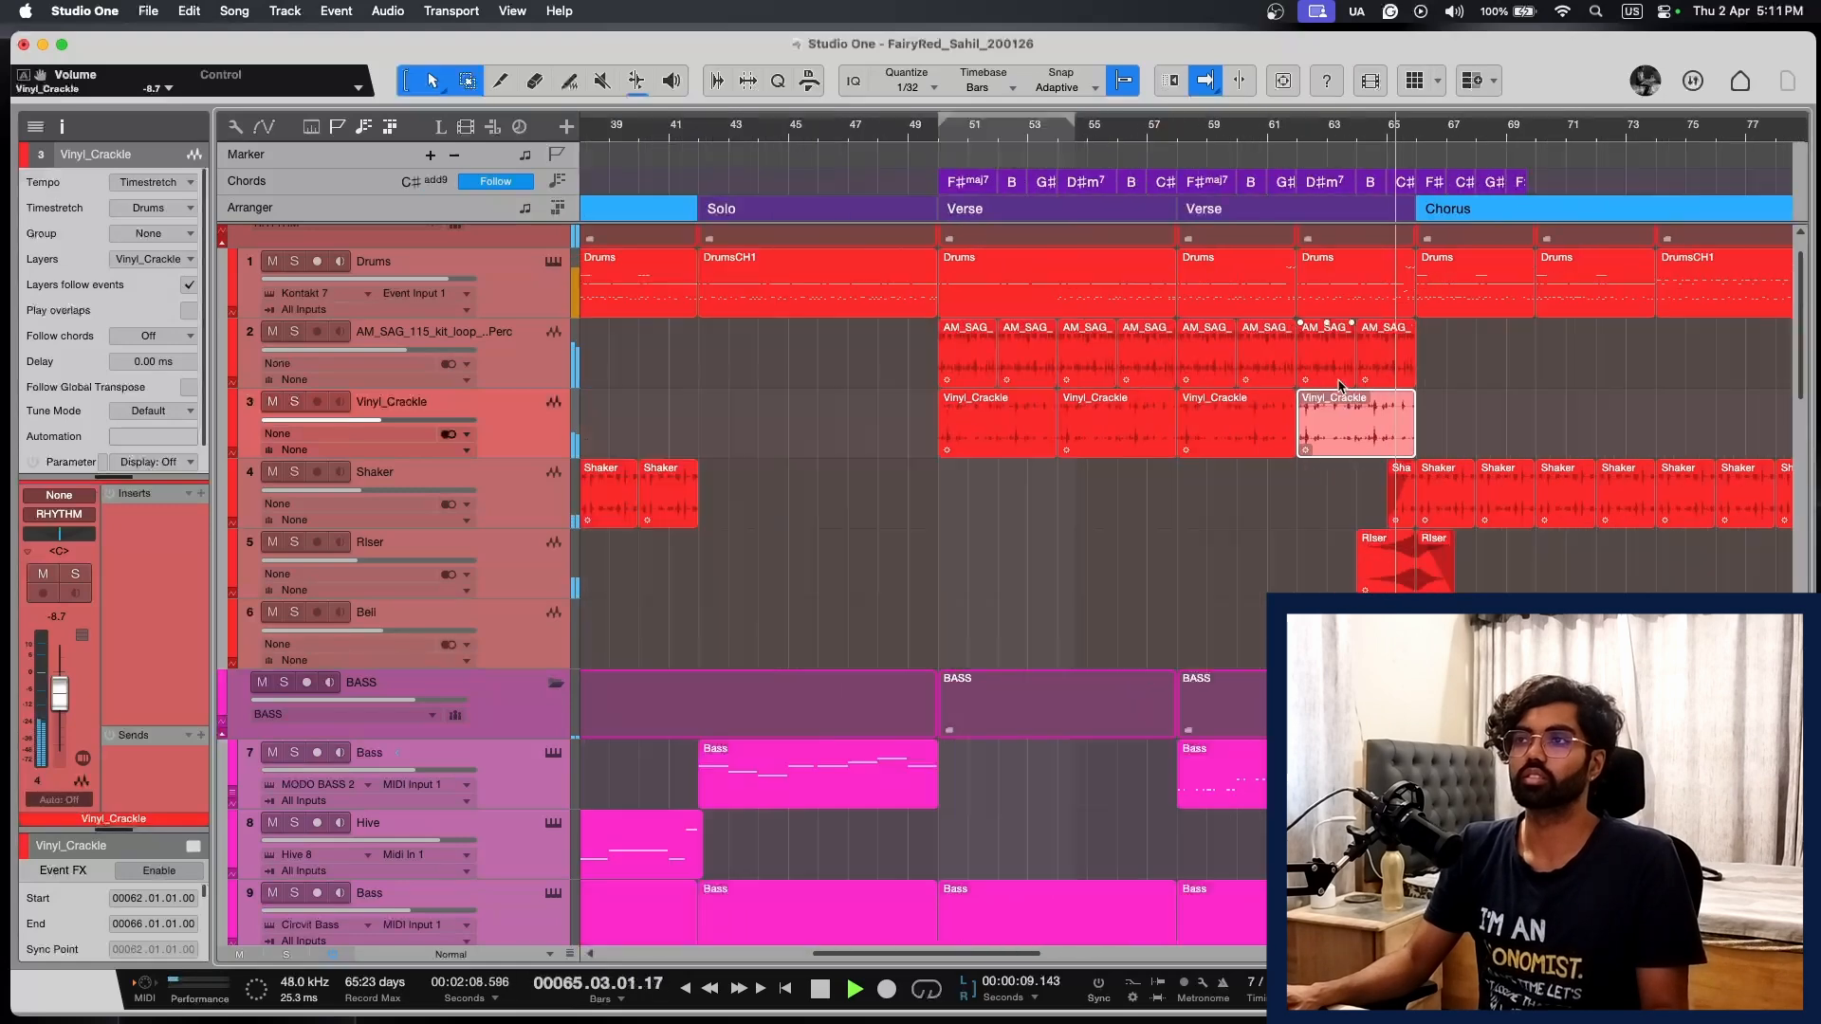
Step: Trim the ends of the last percussion loop and vinyl crackle clips to bar 65, one bar before the chorus
key(shift+e)
key(shift+w)
key(shift+w)
key(e)
key(shift+e)
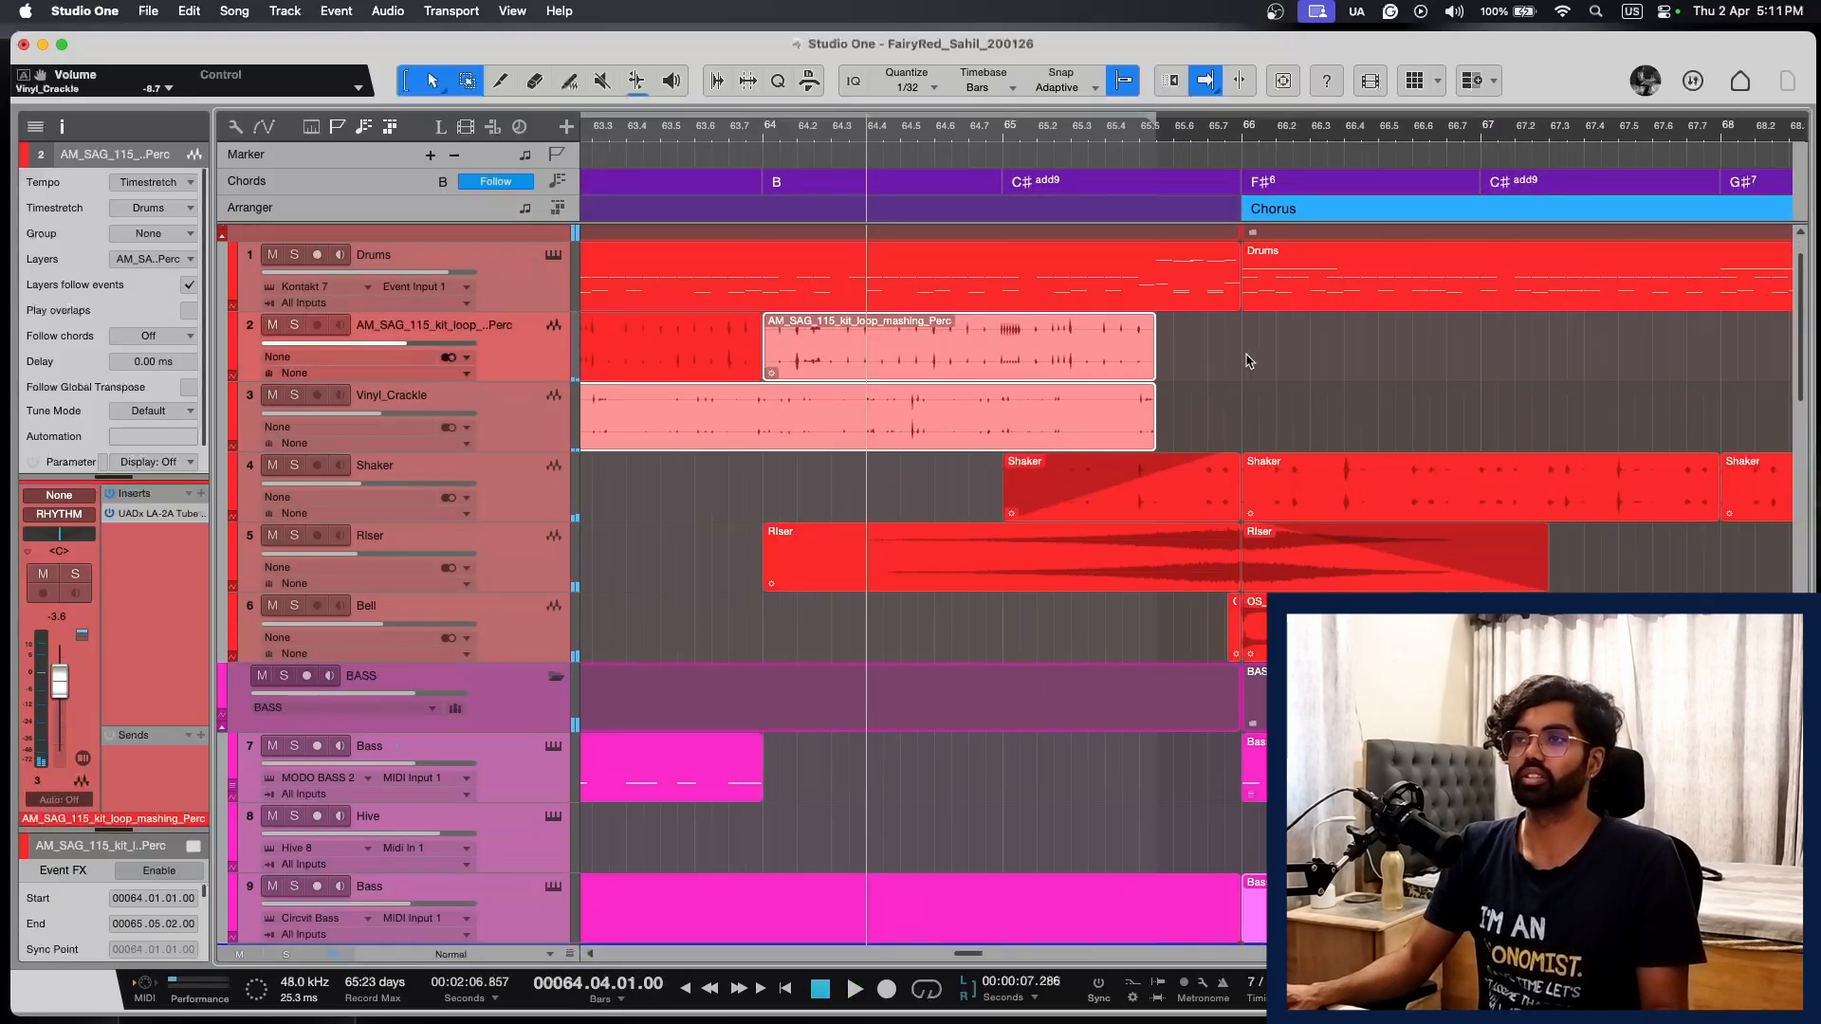
key(w)
scroll(1464, 406, left, 2)
key(shift+w)
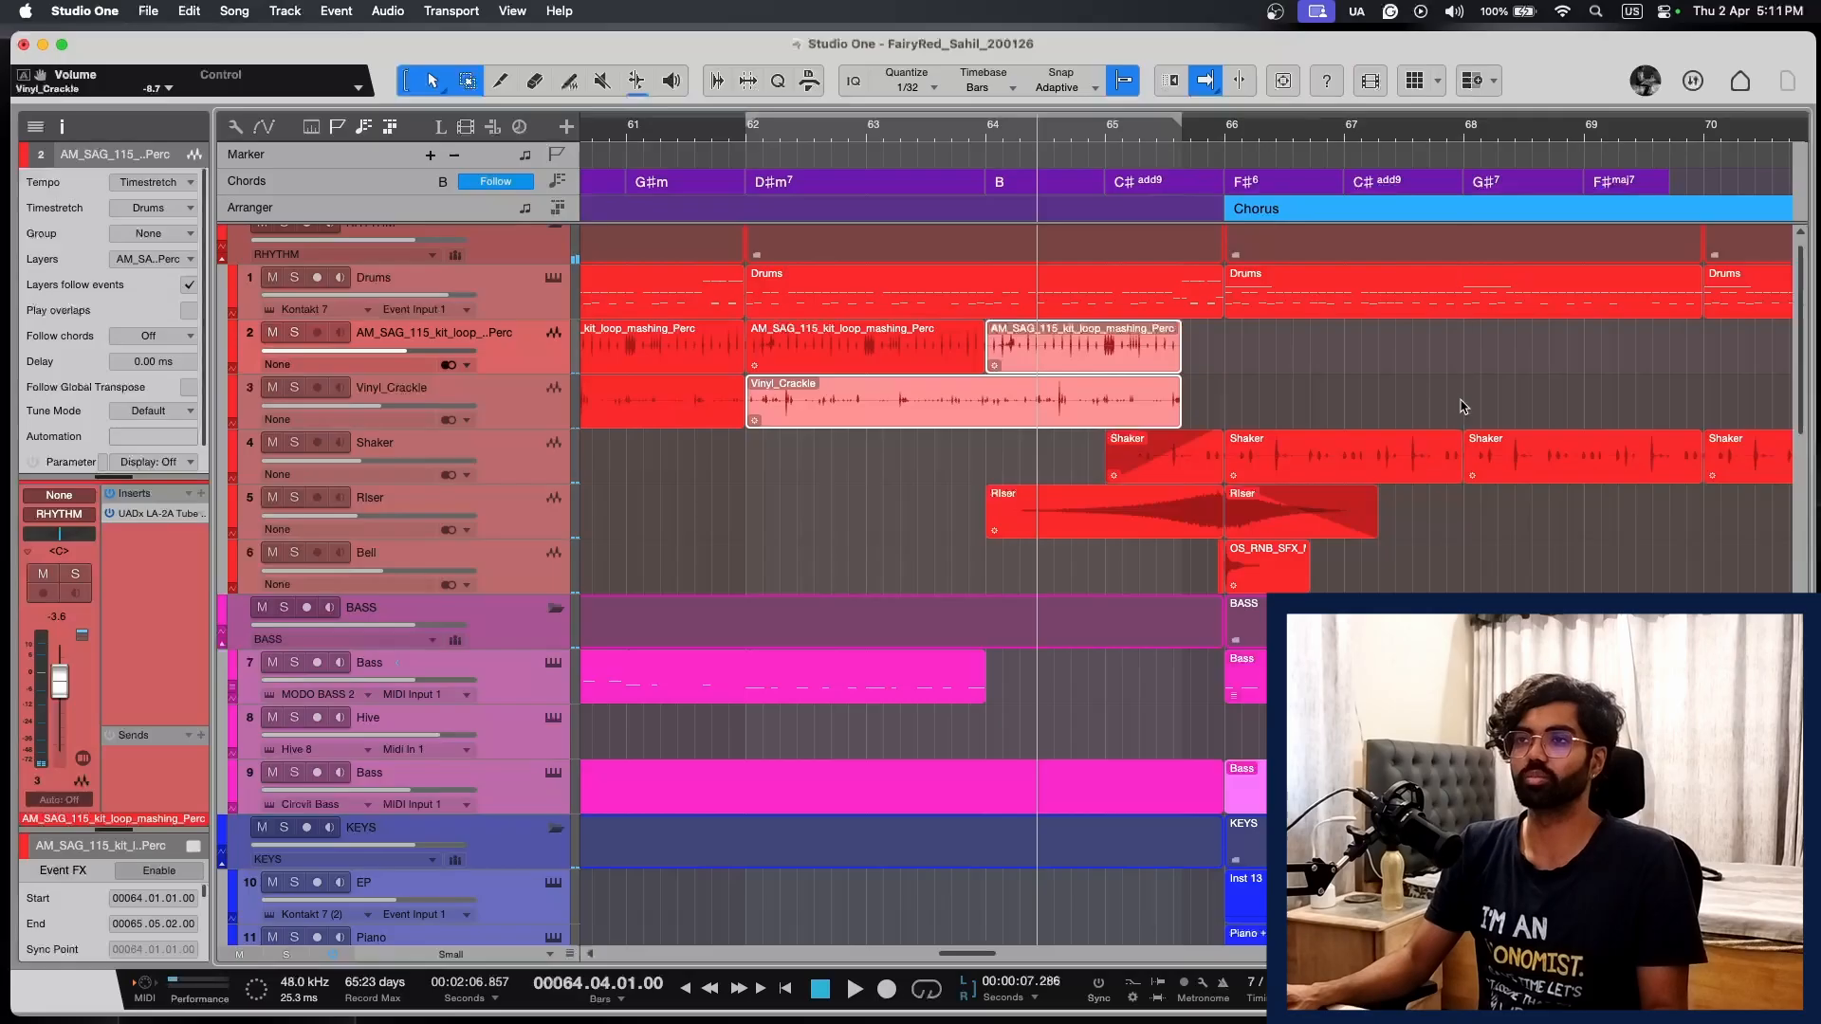
key(e)
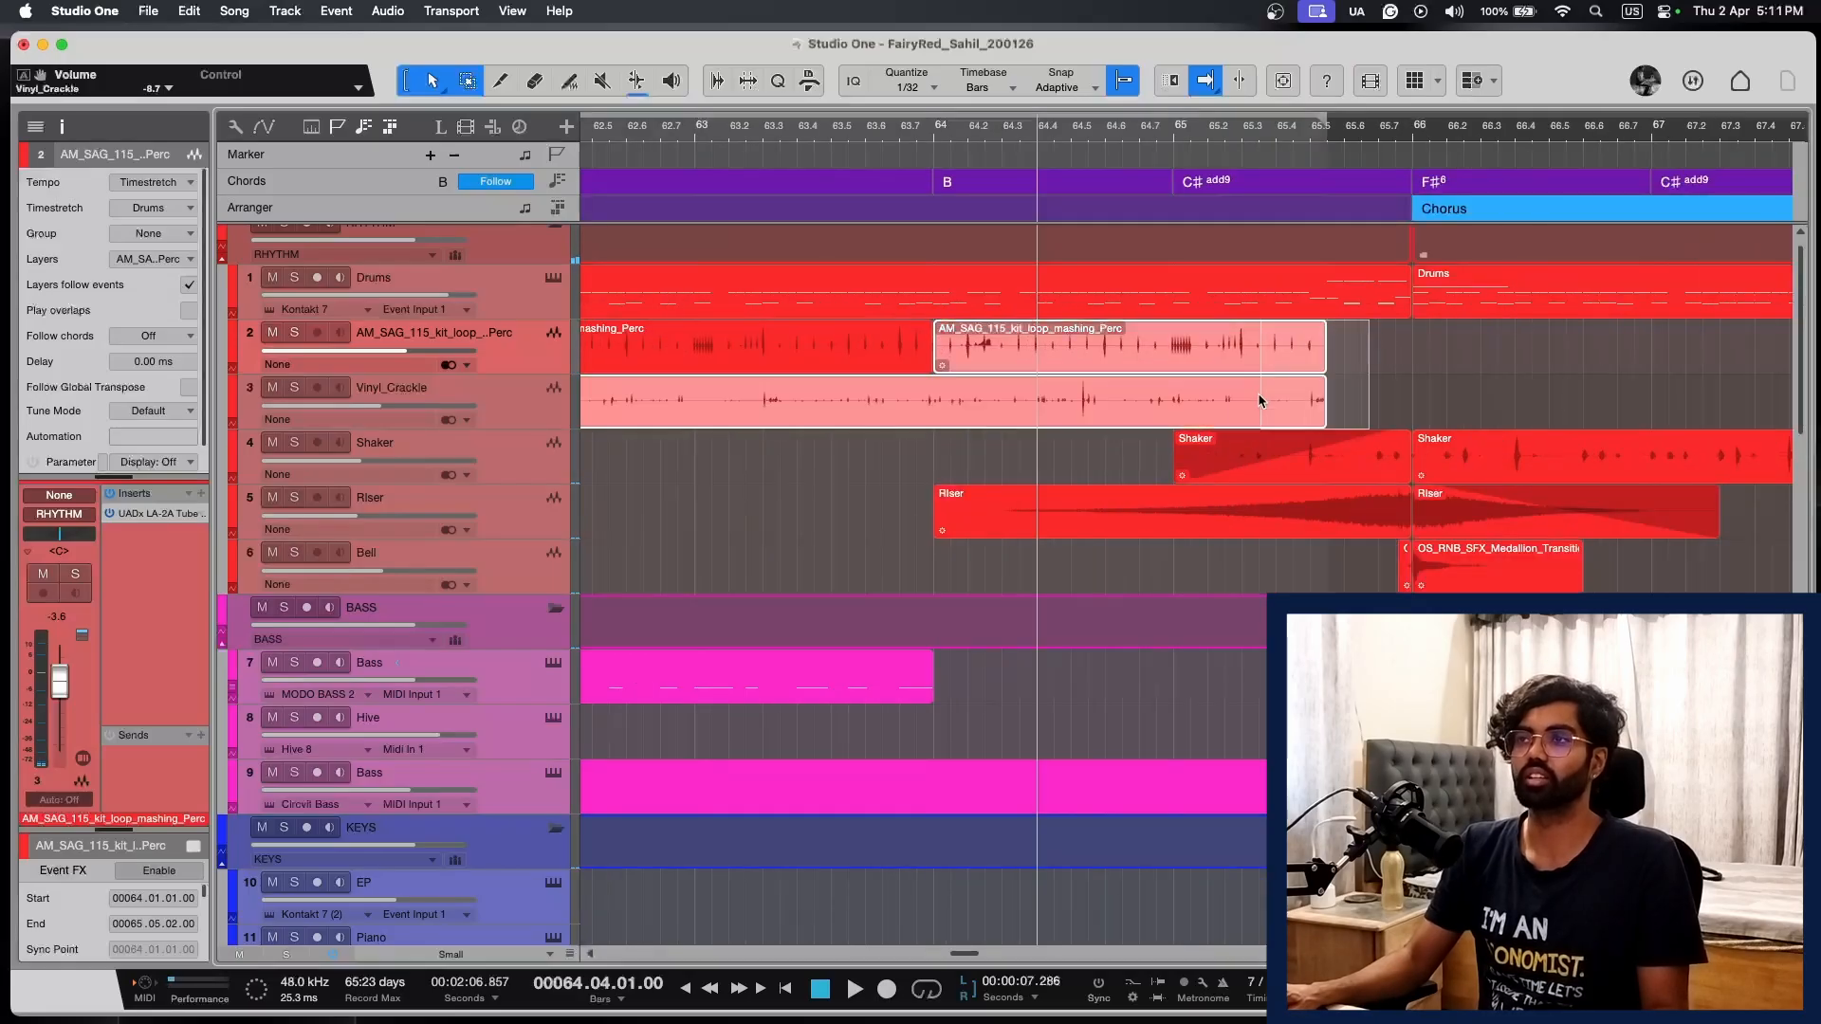
click(1261, 399)
drag(1316, 355, 1174, 366)
click(1352, 374)
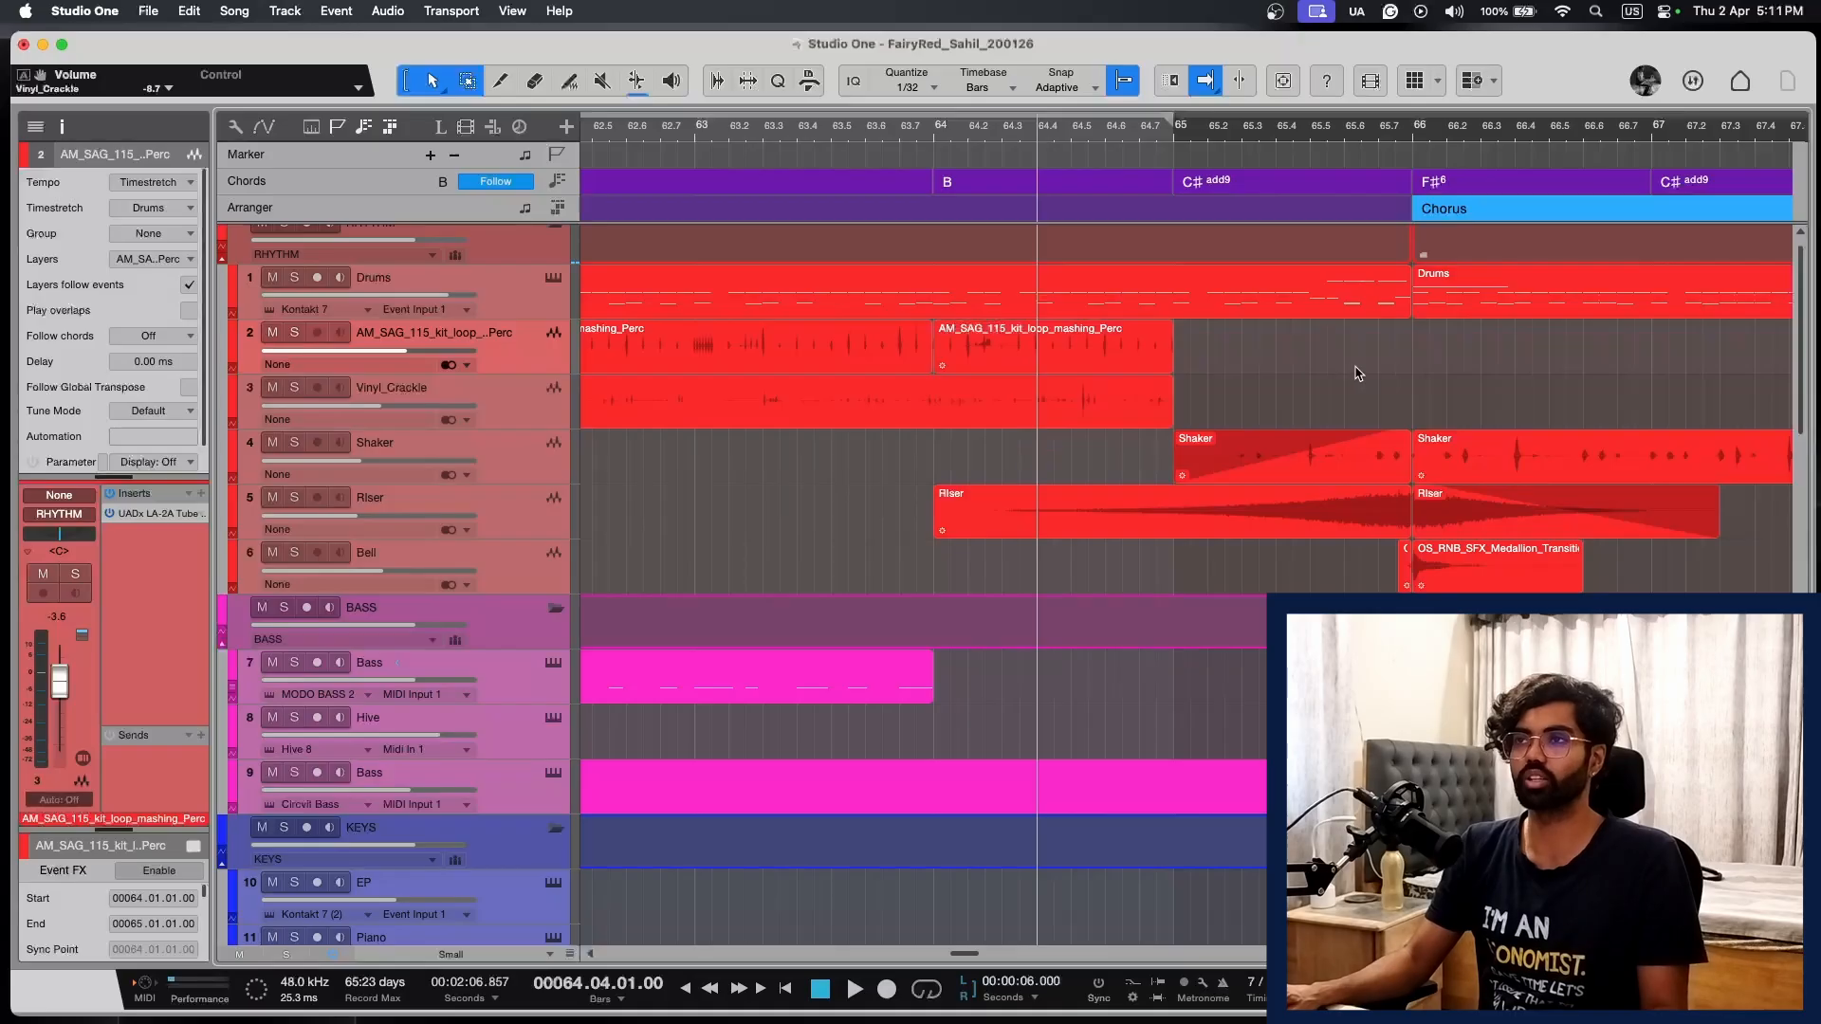
Step: Play the transition from the second verse into the chorus and examine the tracks around bar 66
key(space)
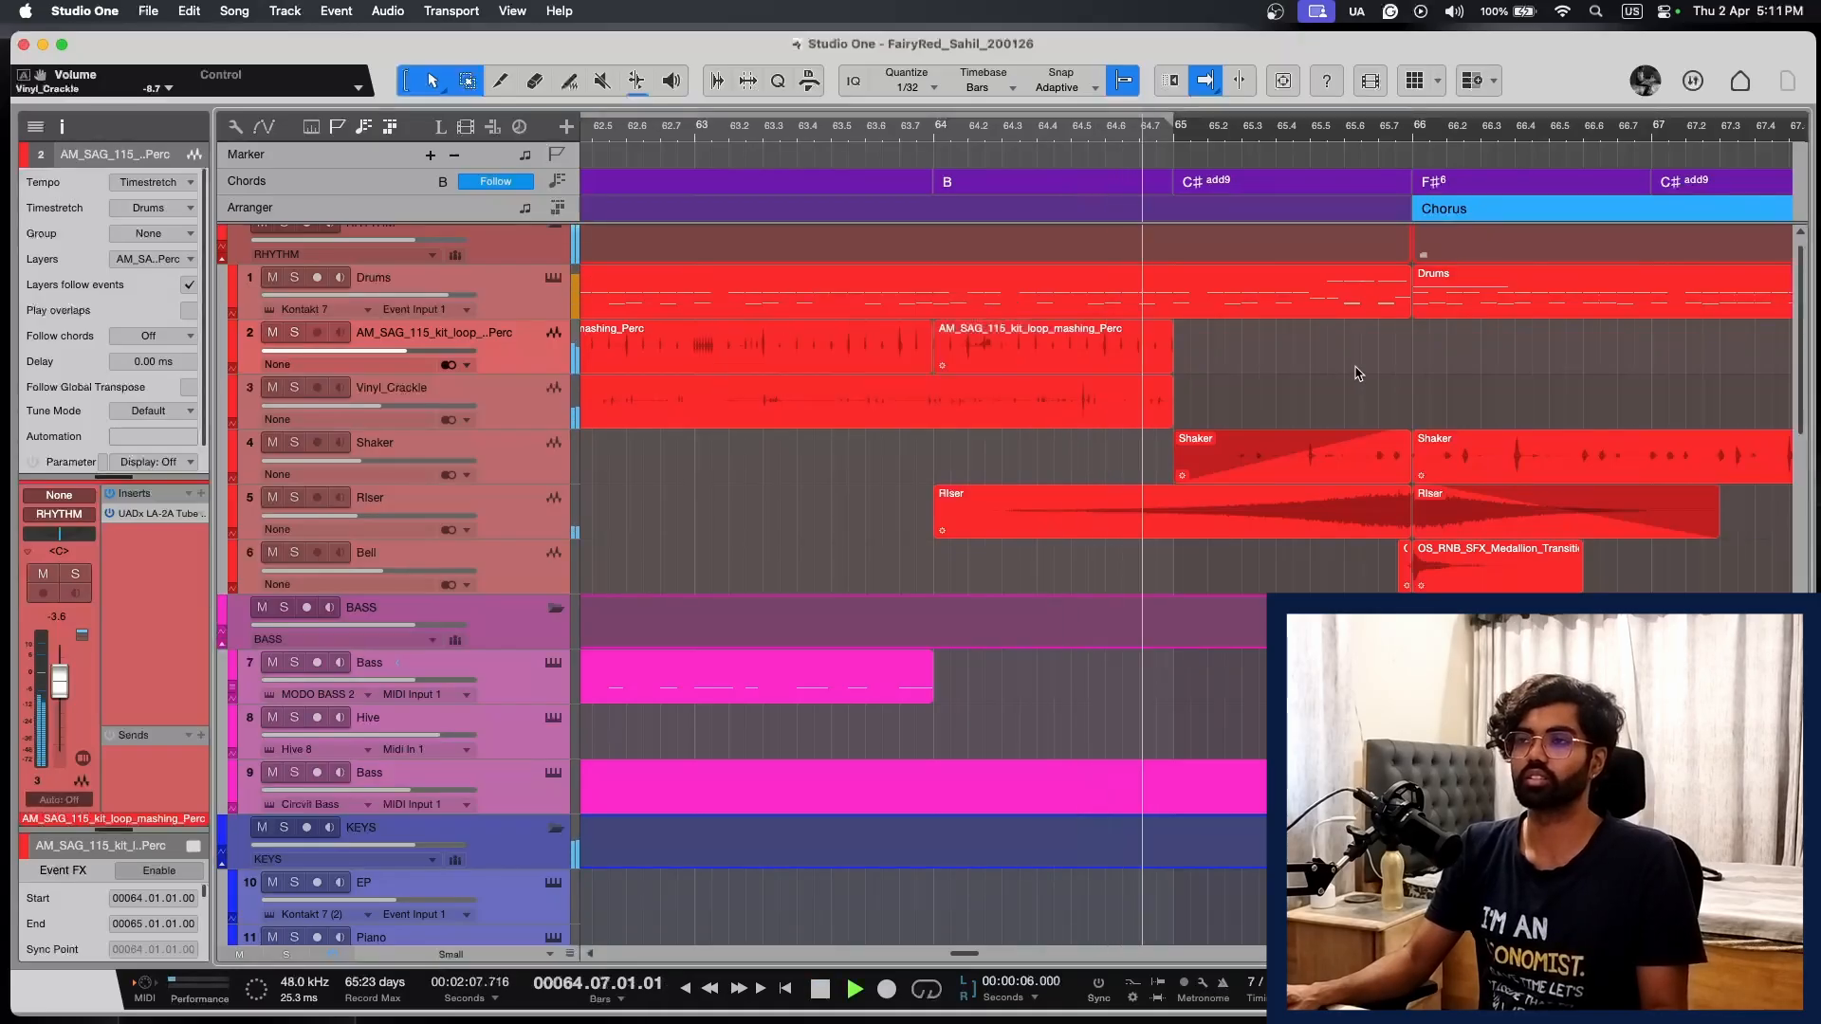
key(alt+e)
key(w)
key(w)
key(w)
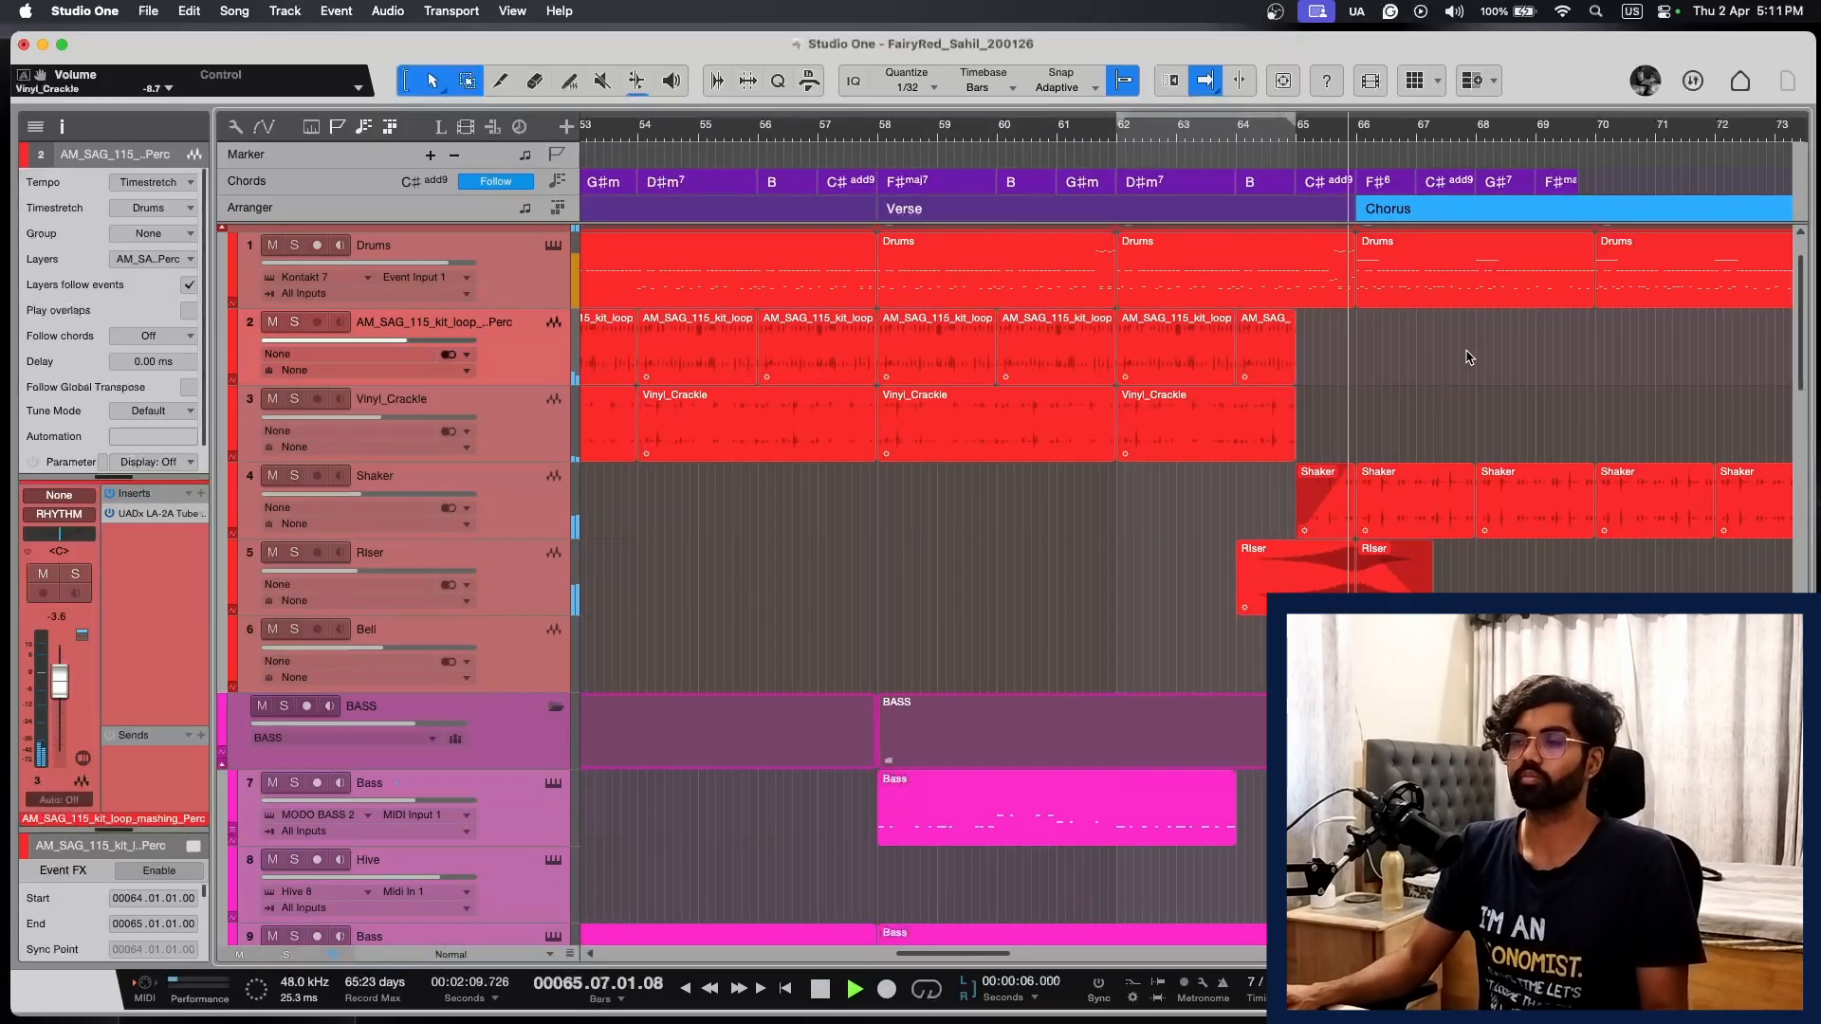
scroll(1466, 354, down, 5)
key(shift+w)
scroll(1466, 354, right, 1)
key(shift+w)
scroll(1466, 354, right, 3)
scroll(1424, 373, down, 10)
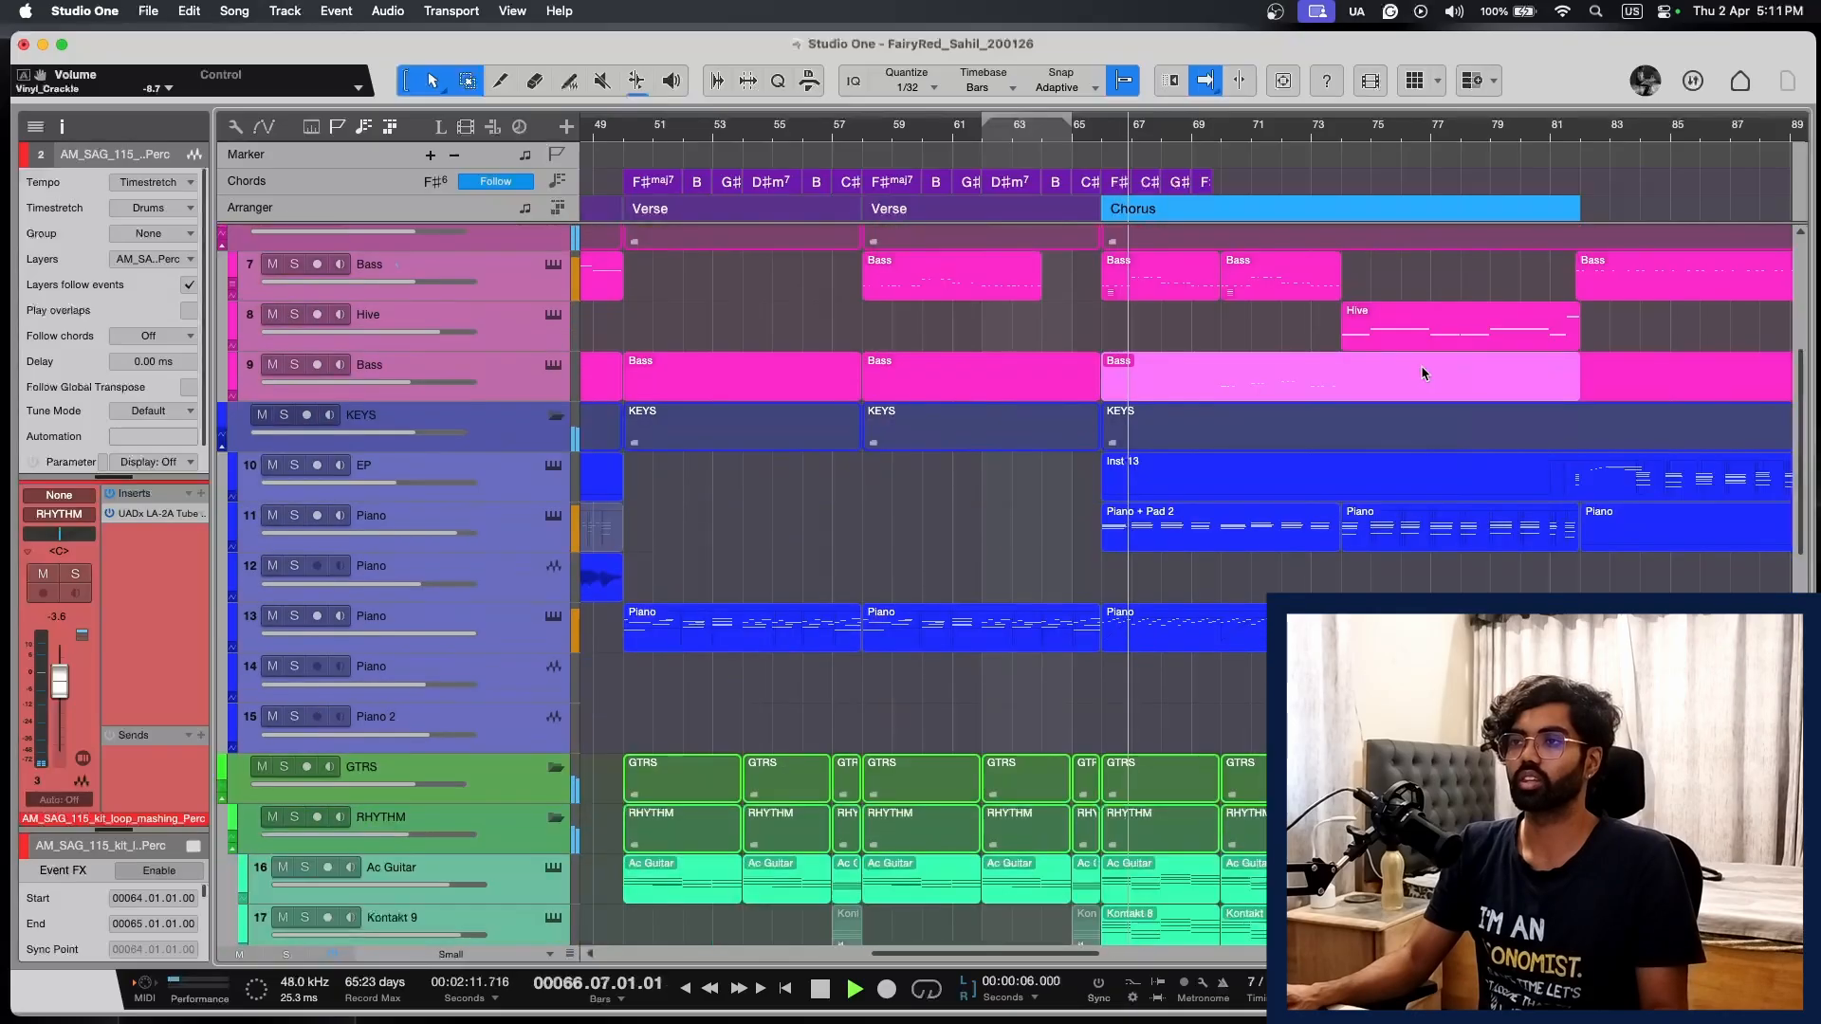
scroll(1425, 373, up, 8)
key(space)
Step: Move the playhead back to the start of the second verse at bar 58 and start playback
key(e)
key(minus)
key(minus)
key(minus)
key(minus)
key(minus)
key(minus)
key(minus)
key(minus)
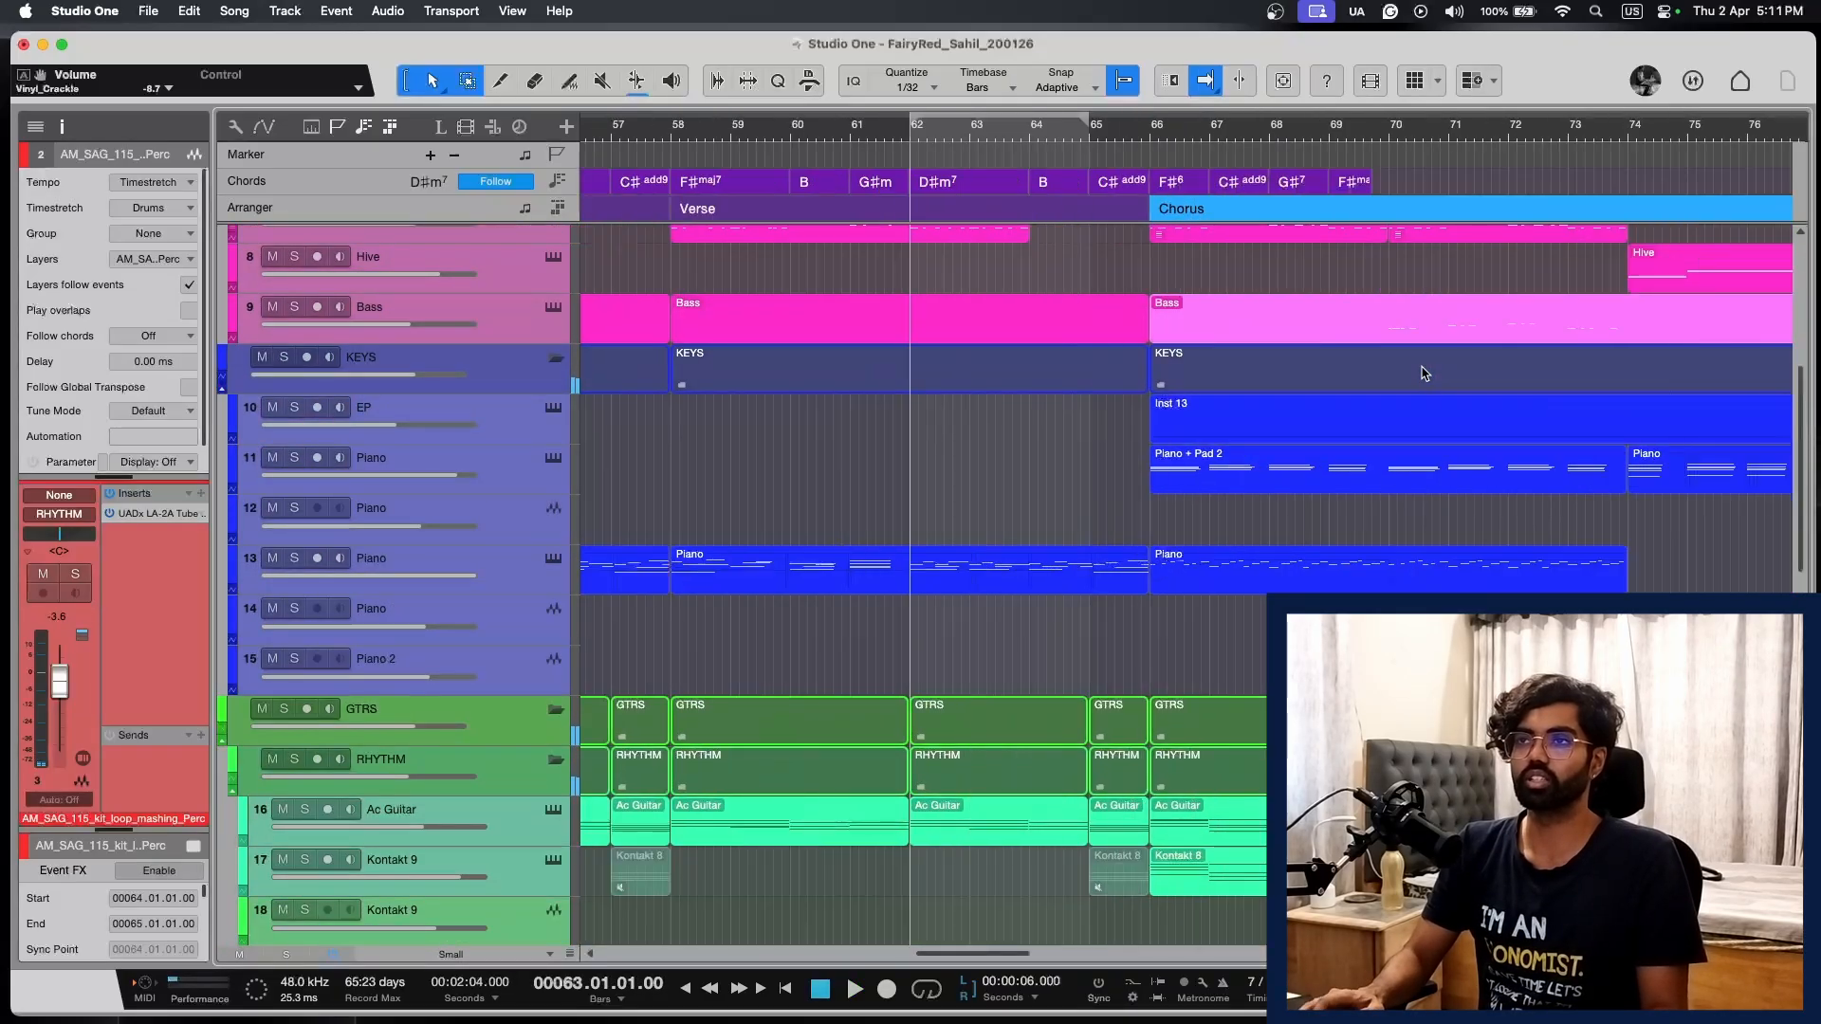
key(plus)
key(e)
key(shift+e)
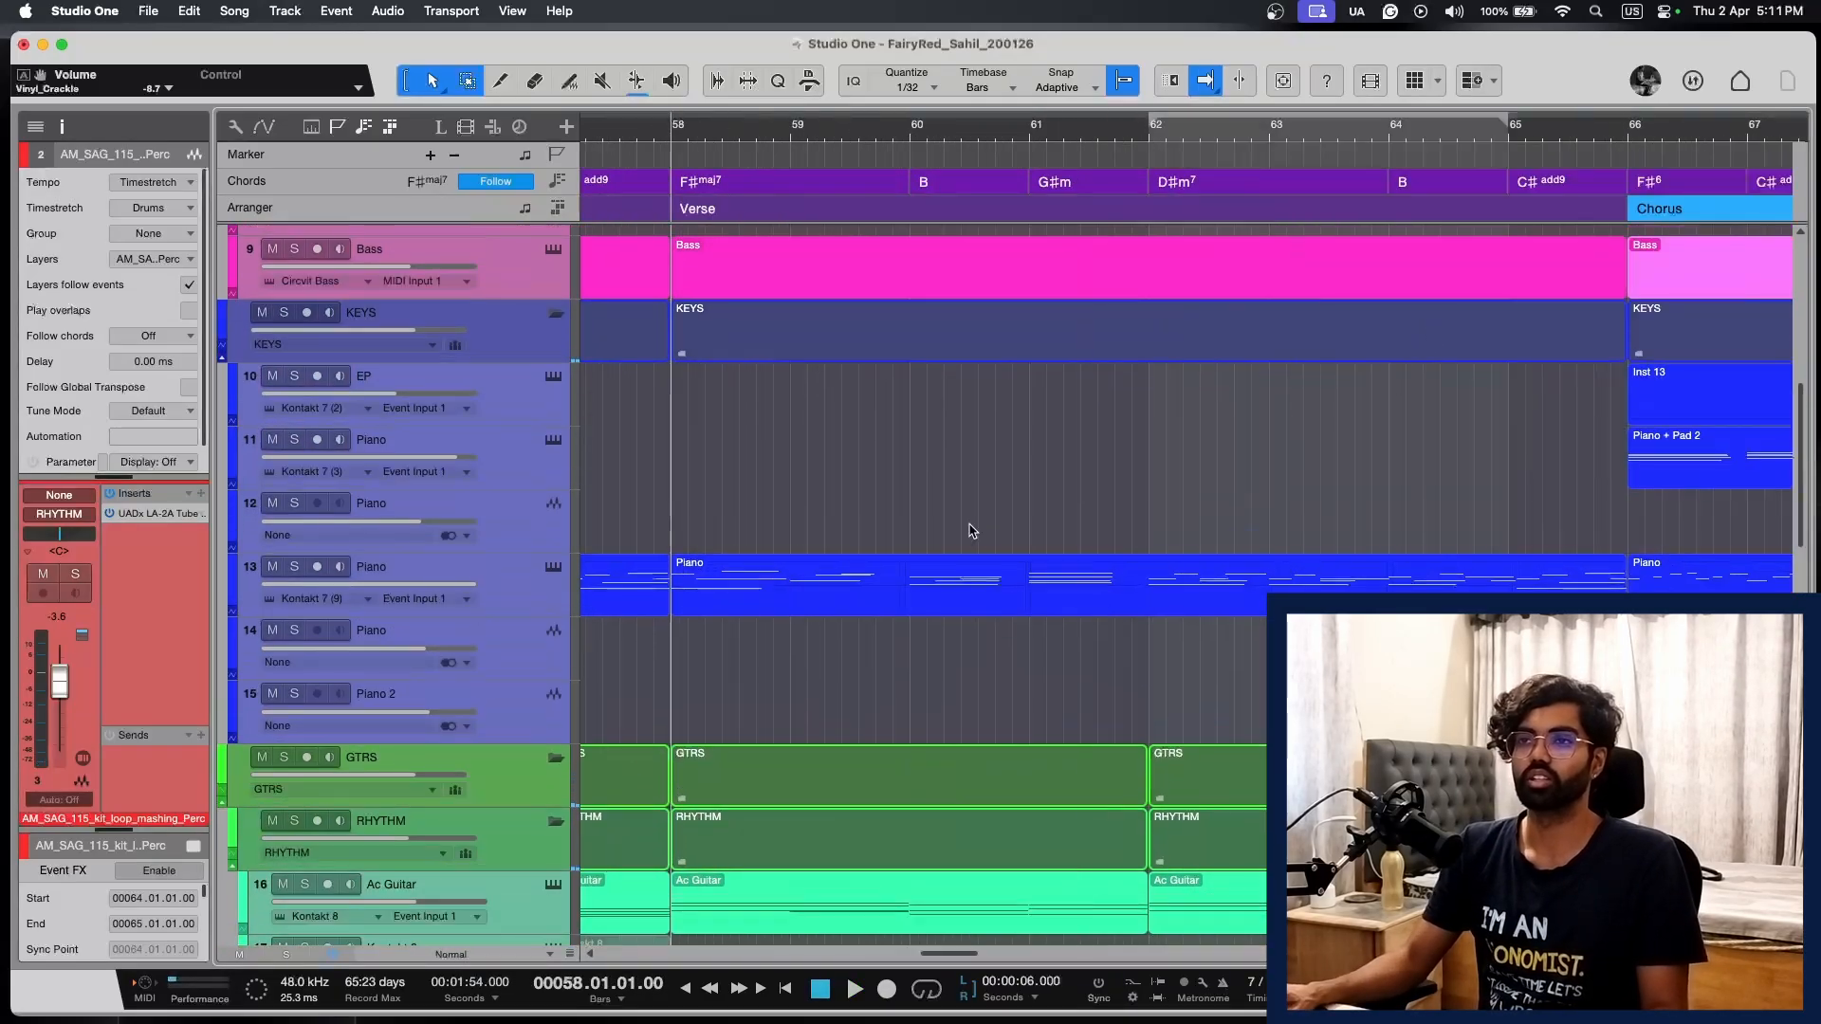
scroll(971, 528, down, 10)
key(space)
Step: Listen to the second verse while examining its guitar, synth and string tracks
key(e)
scroll(1154, 735, down, 6)
key(w)
scroll(1154, 735, down, 5)
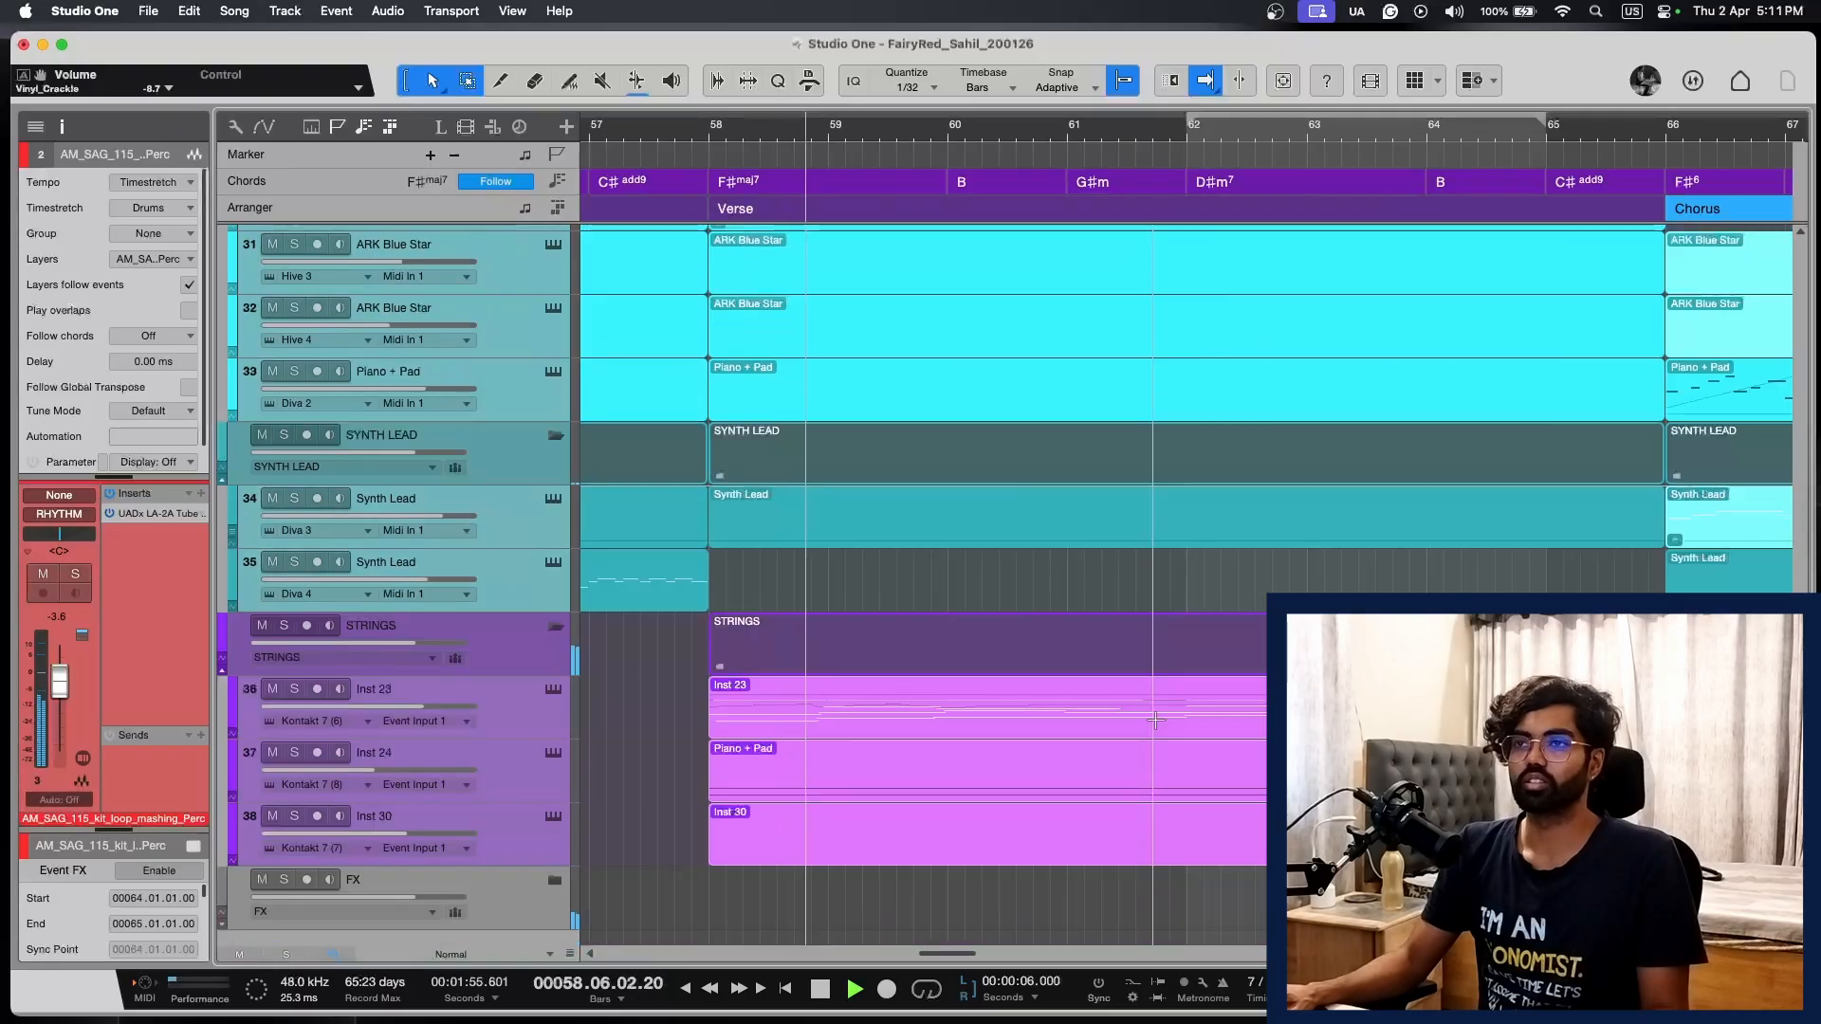
scroll(1155, 726, up, 15)
scroll(1155, 720, up, 5)
scroll(1155, 721, down, 12)
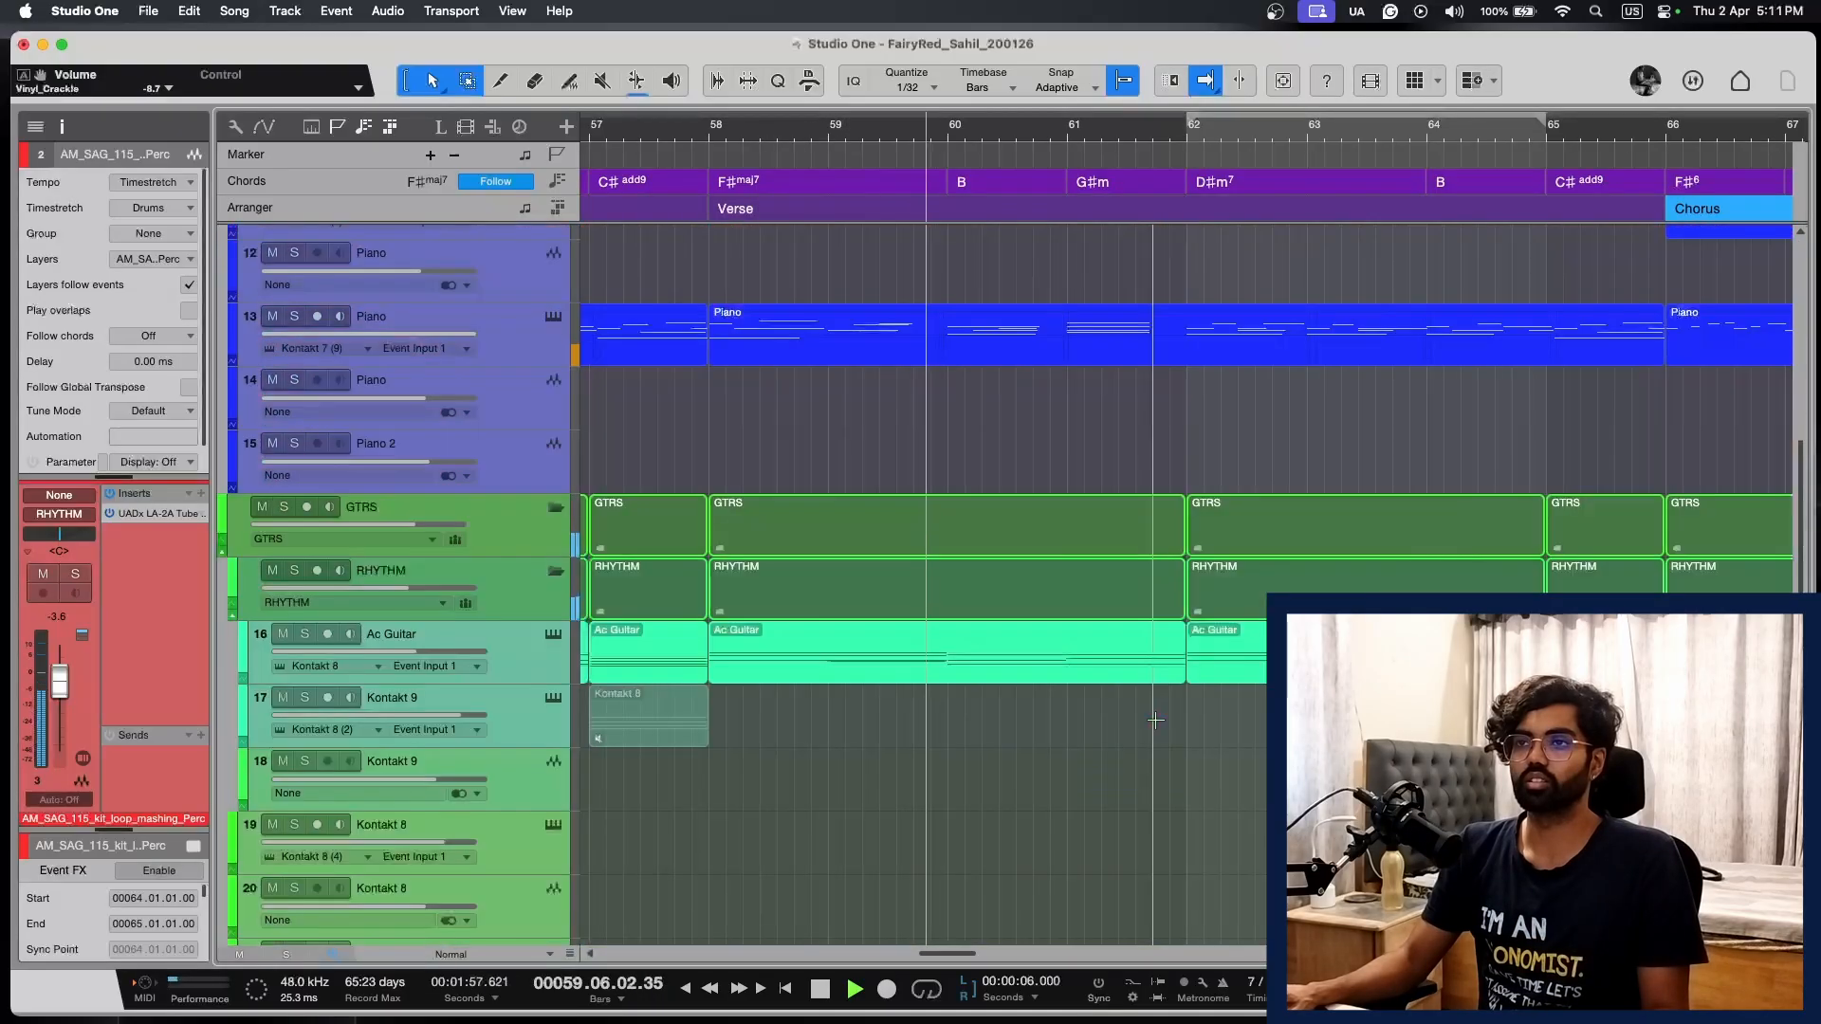
scroll(1155, 721, up, 3)
scroll(1154, 720, up, 5)
scroll(1155, 723, down, 12)
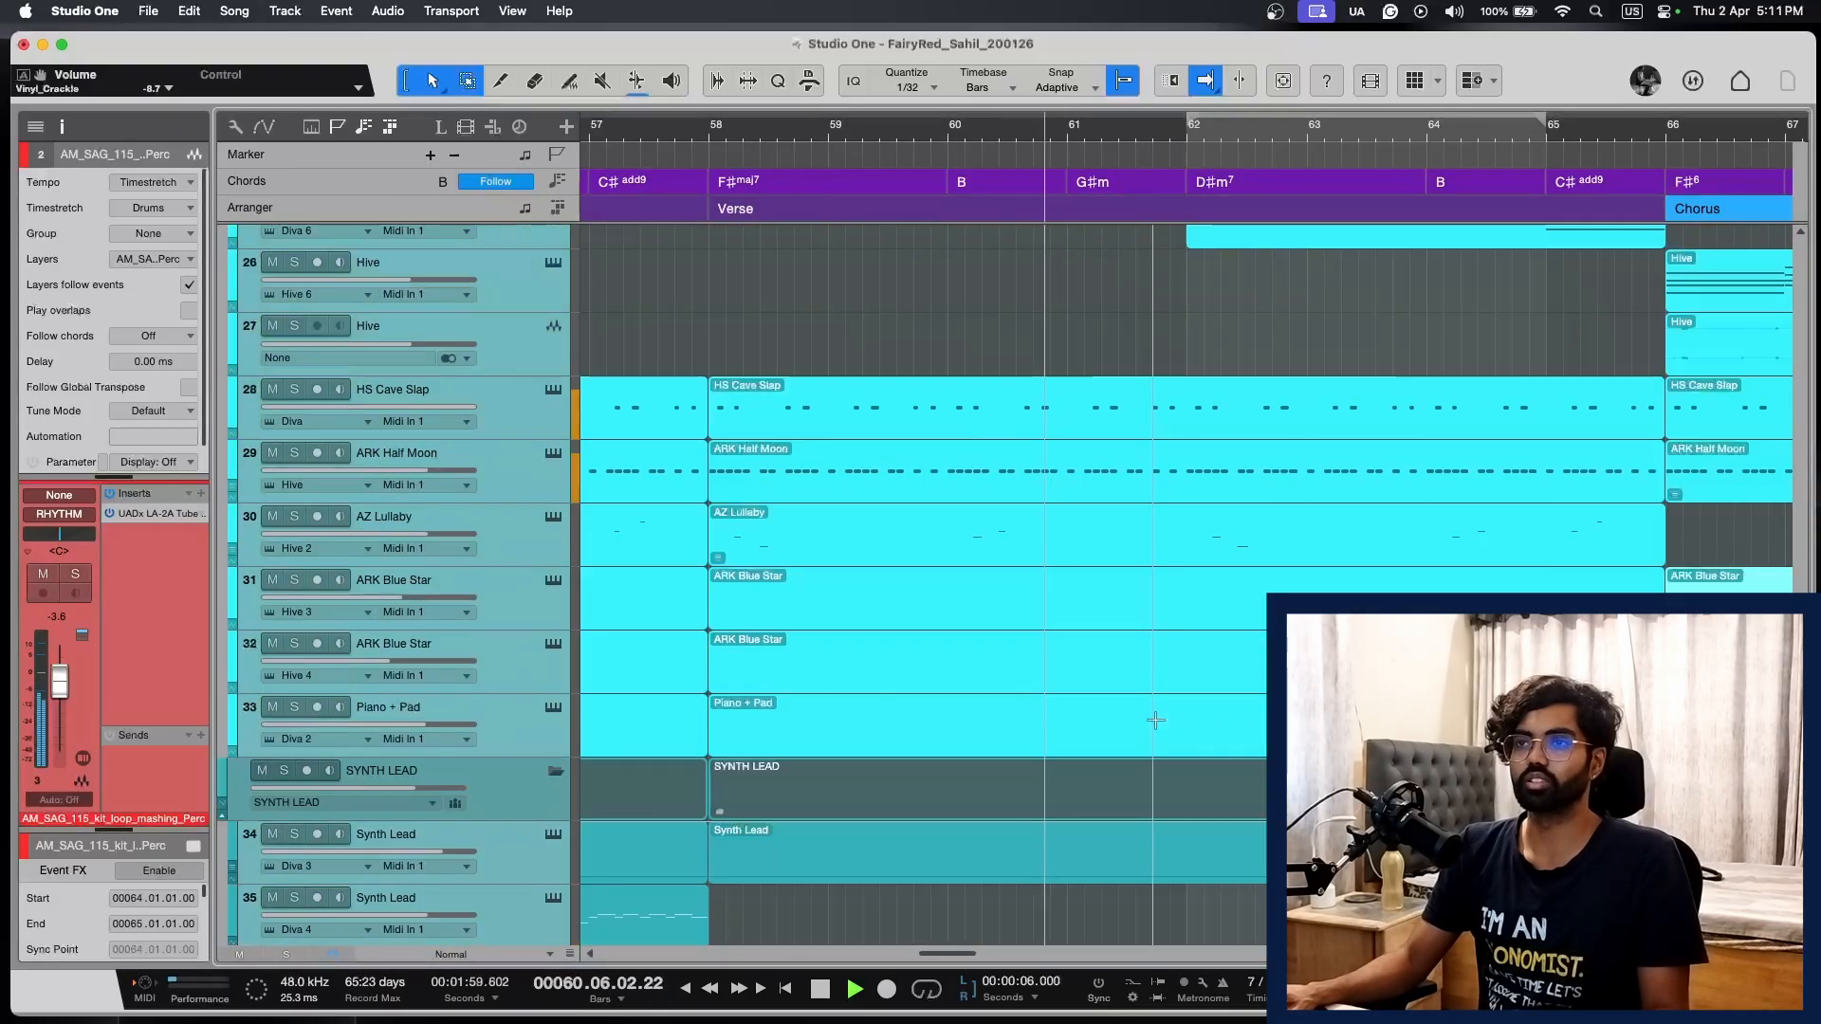
Step: Stop playback and add a Raum send at -15 dB to the Inst 23 strings track
key(w)
click(1159, 727)
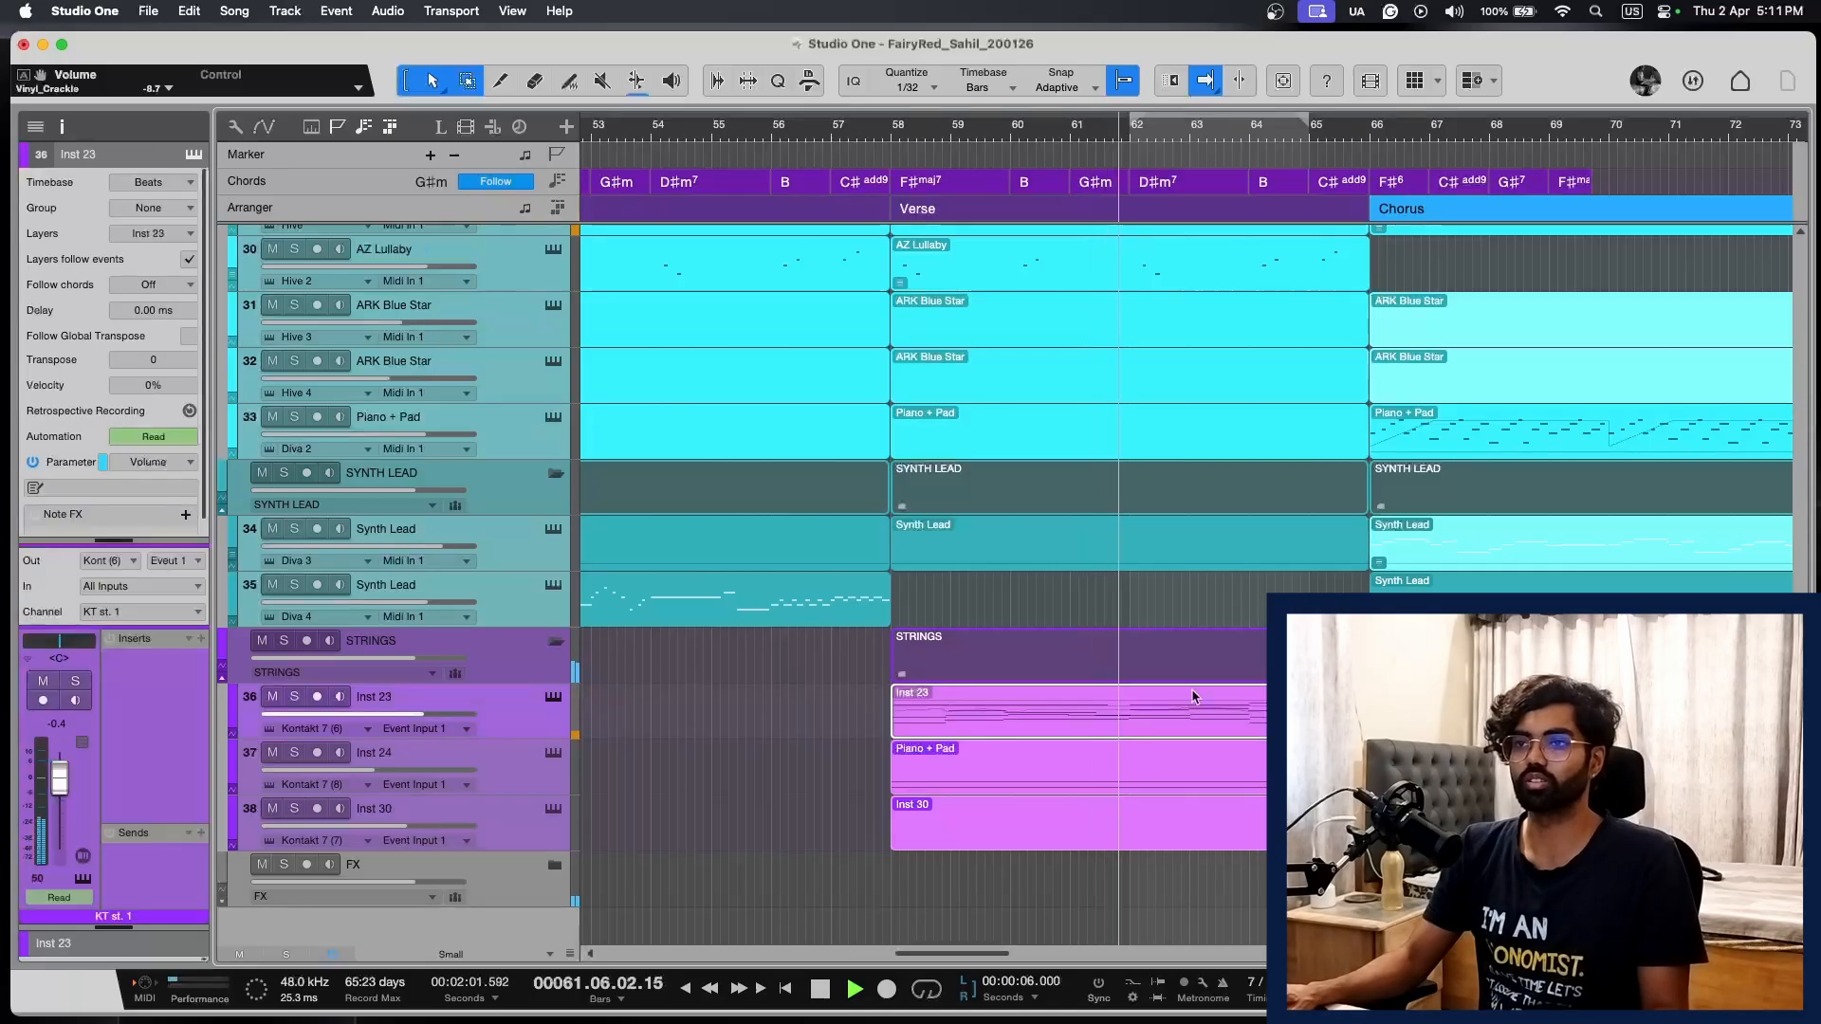
key(shift+e)
key(space)
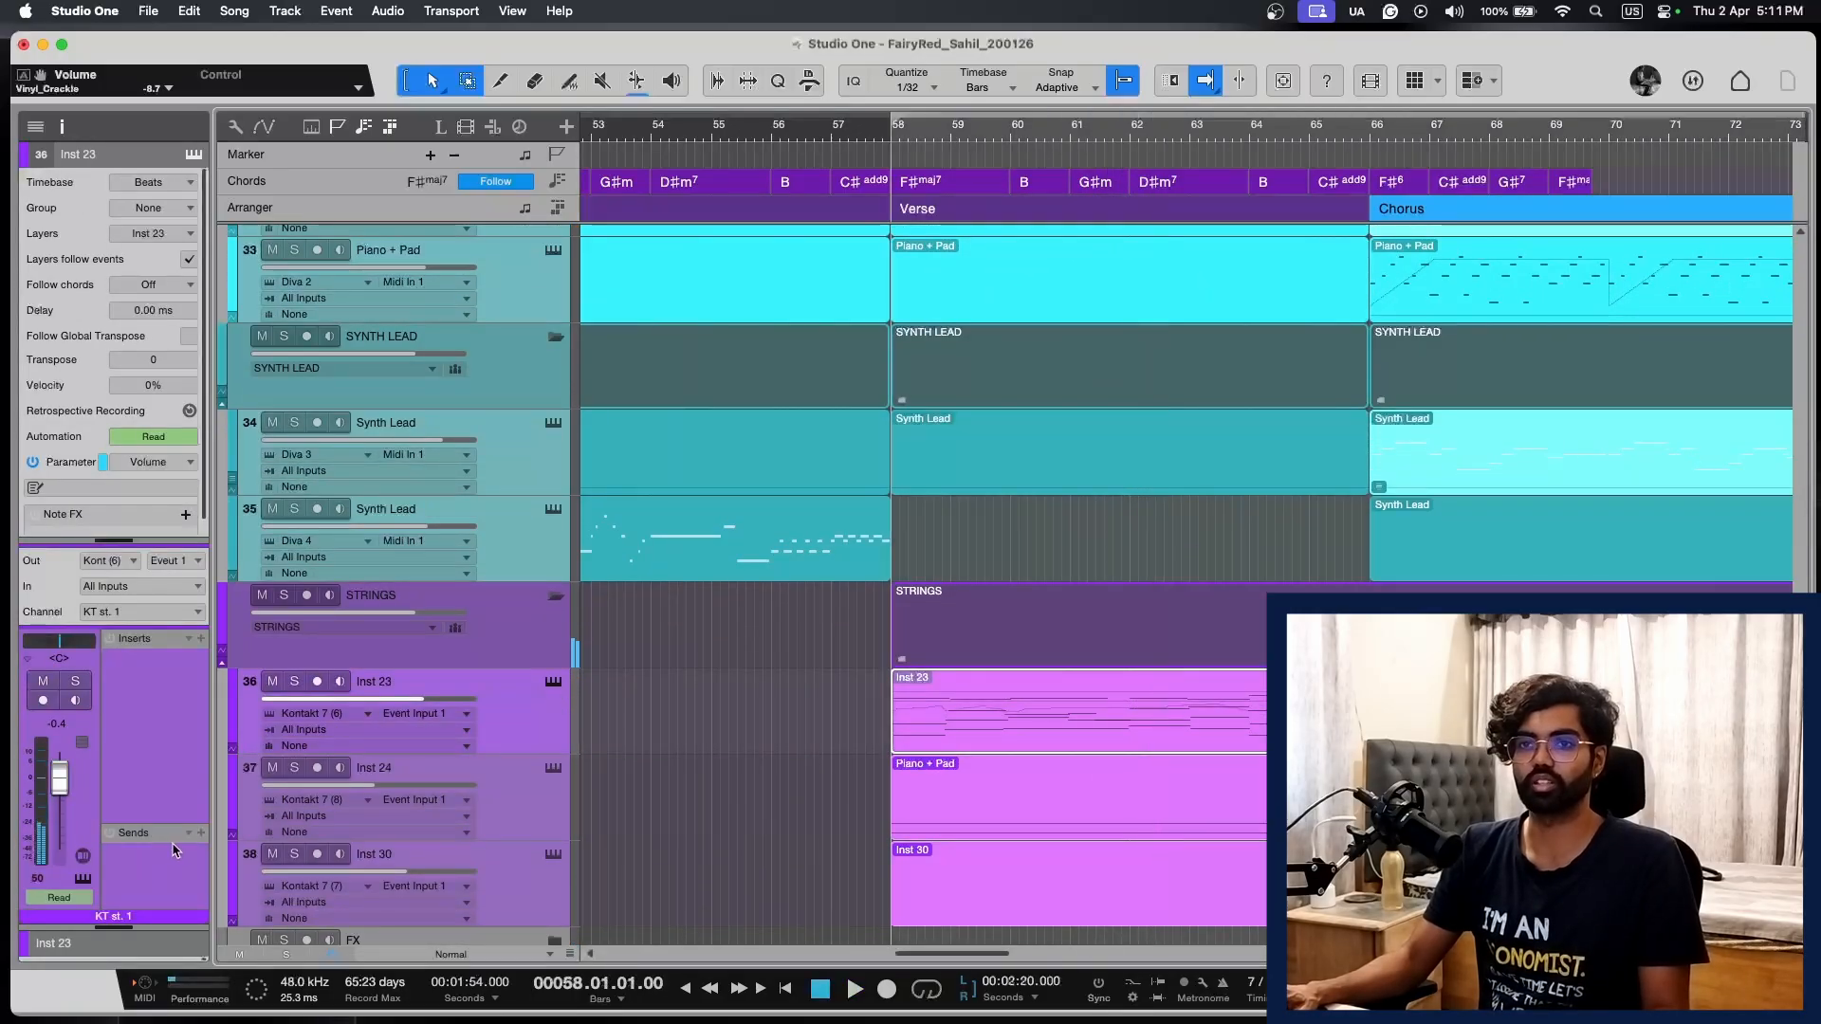
click(201, 835)
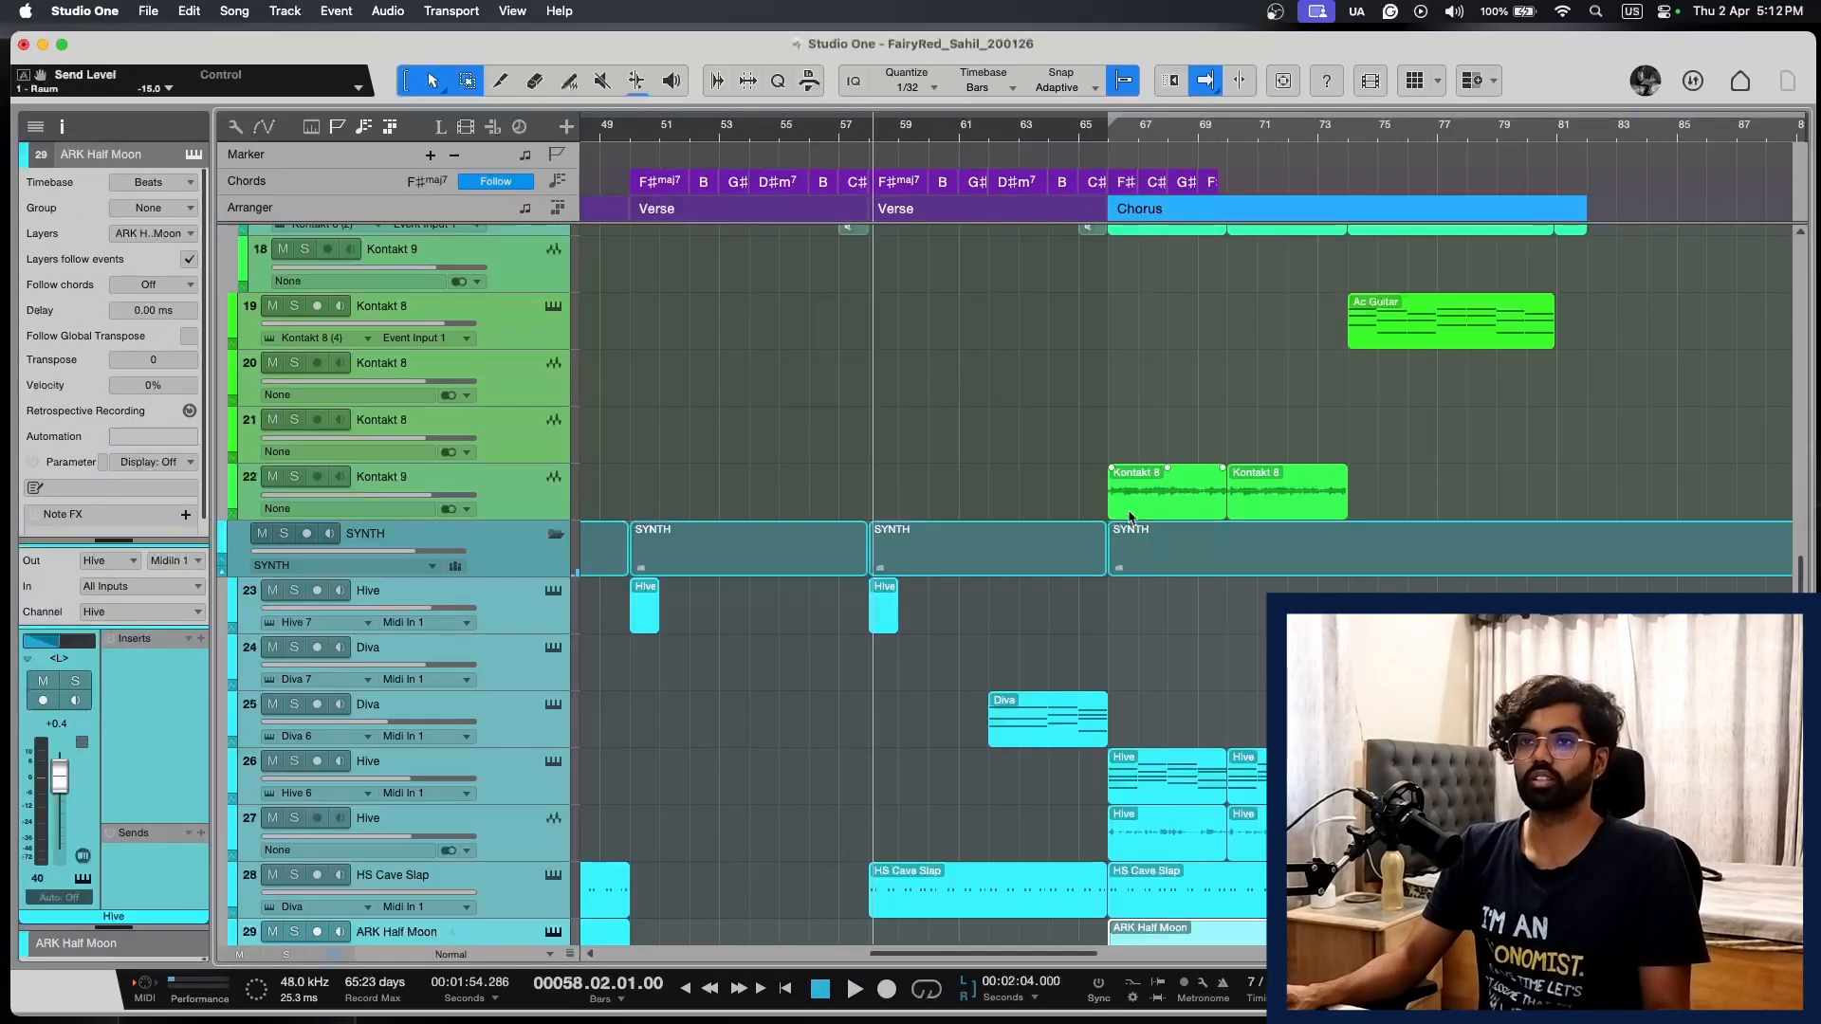
Step: Return to the song start, solo the intro's Diva event on track 24 and listen to it
key(w)
key(w)
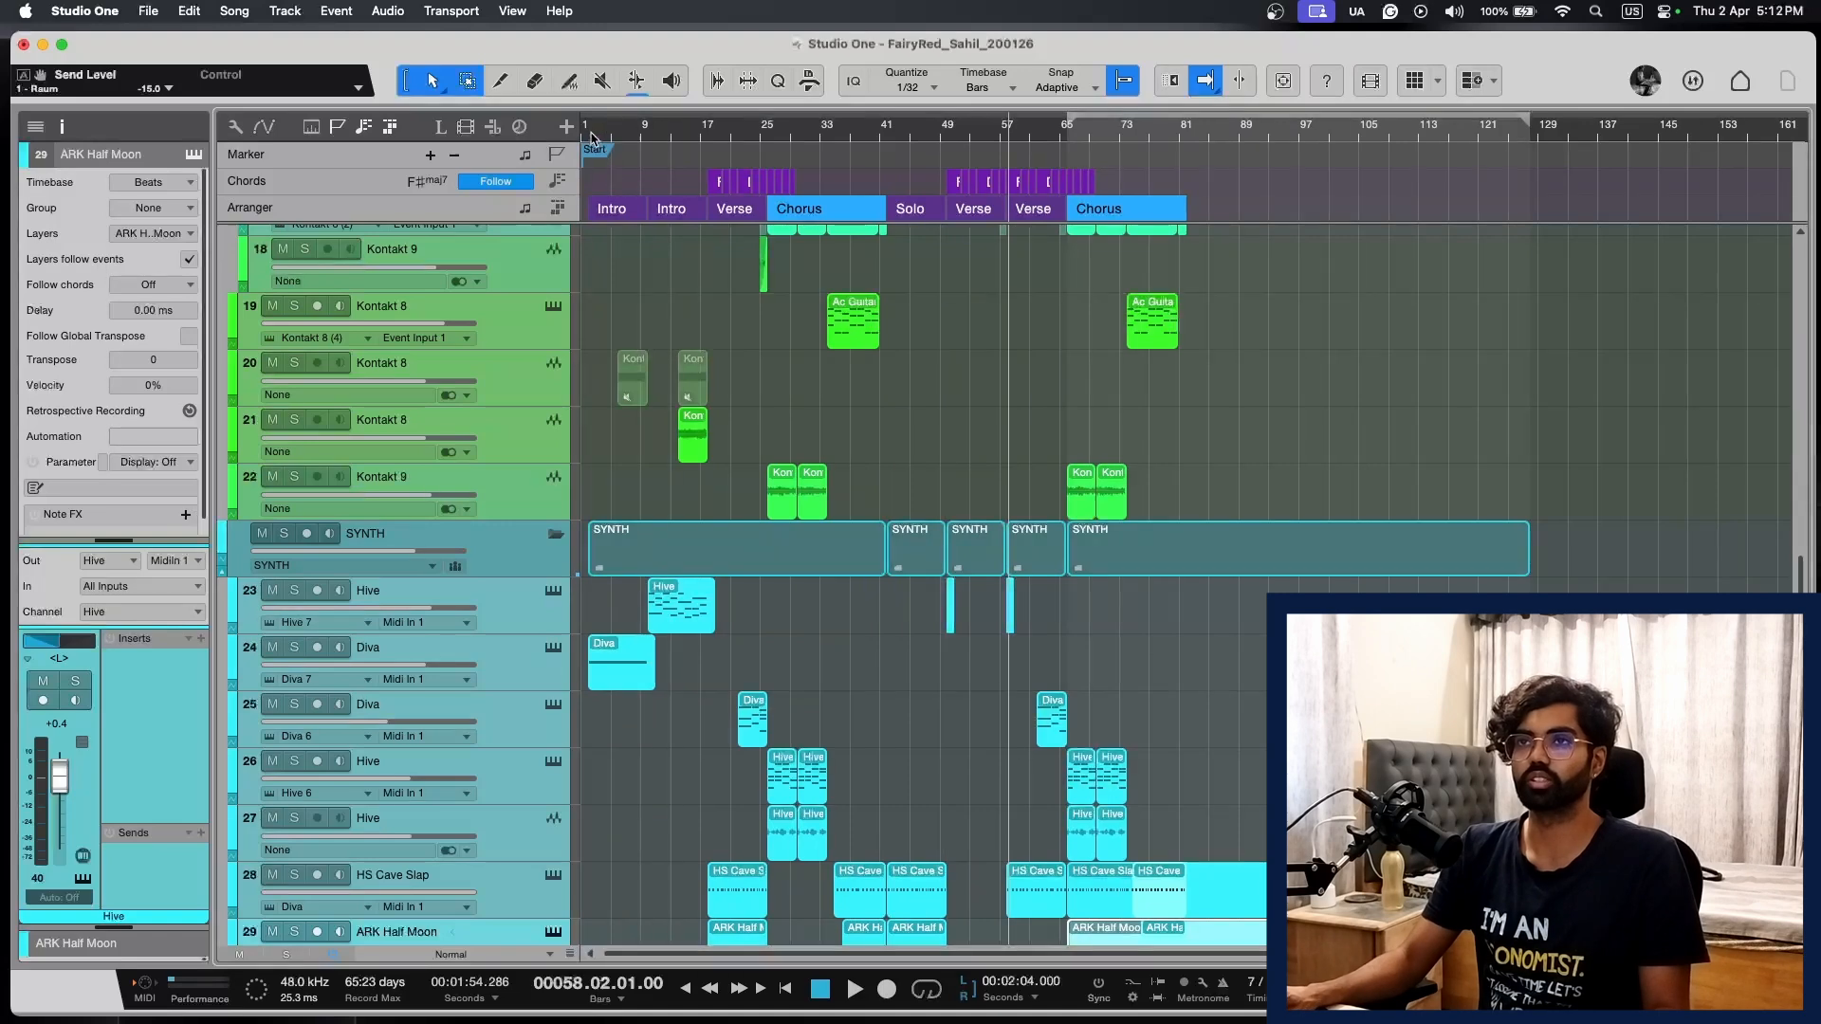
click(591, 140)
key(e)
key(e)
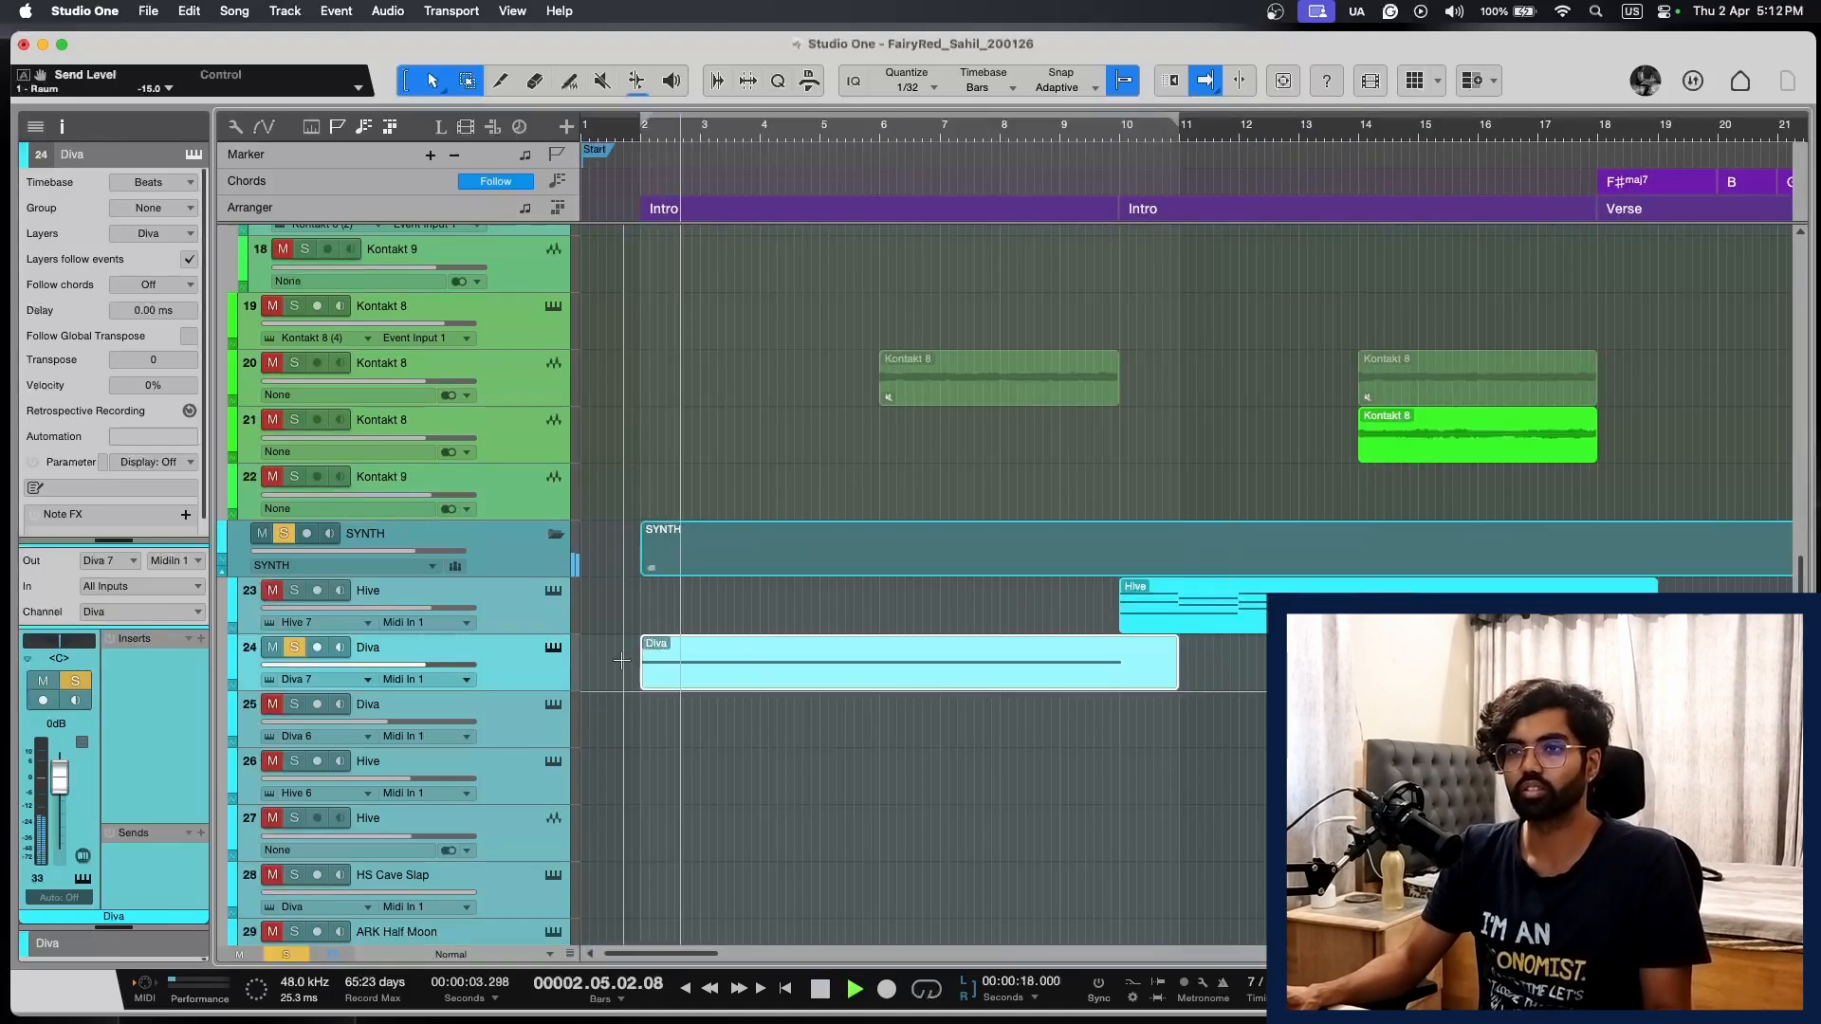
key(w)
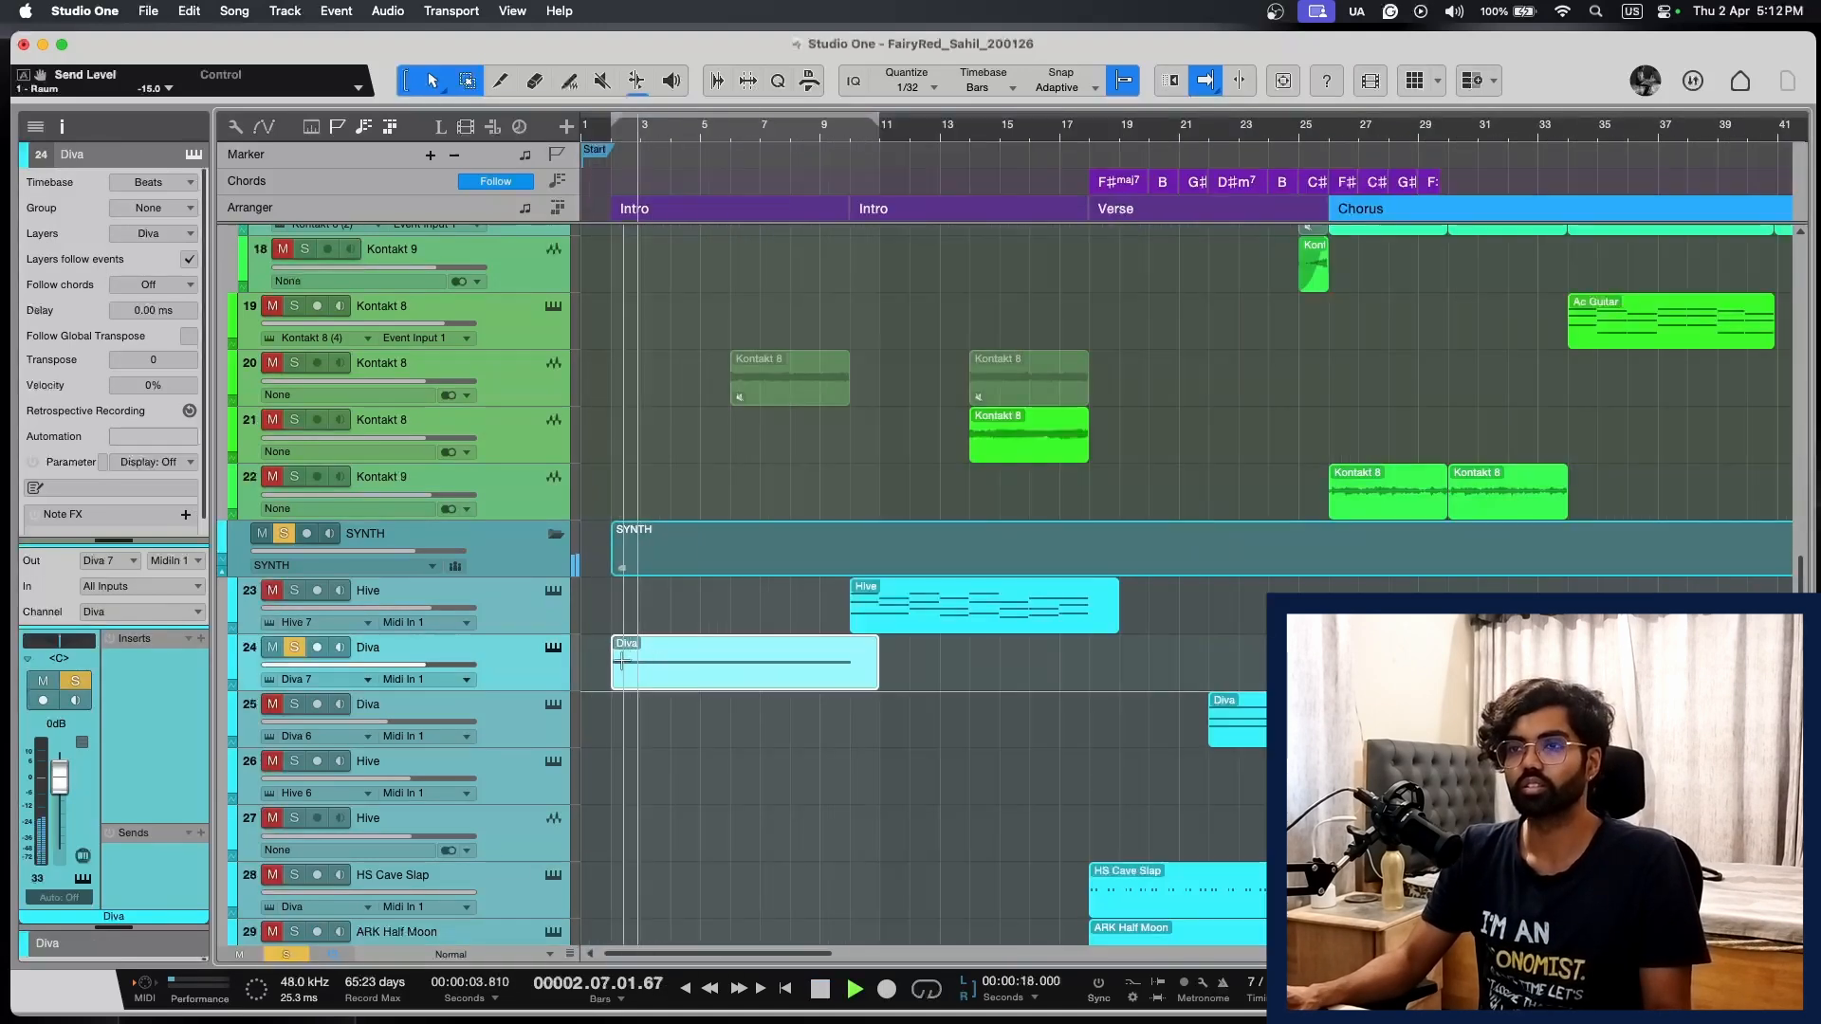
key(w)
key(w)
key(space)
Step: Try a copy of the intro's Diva event at bar 51 in the first post-solo verse, unsoloed, and undo it after listening
drag(607, 677, 970, 677)
key(s)
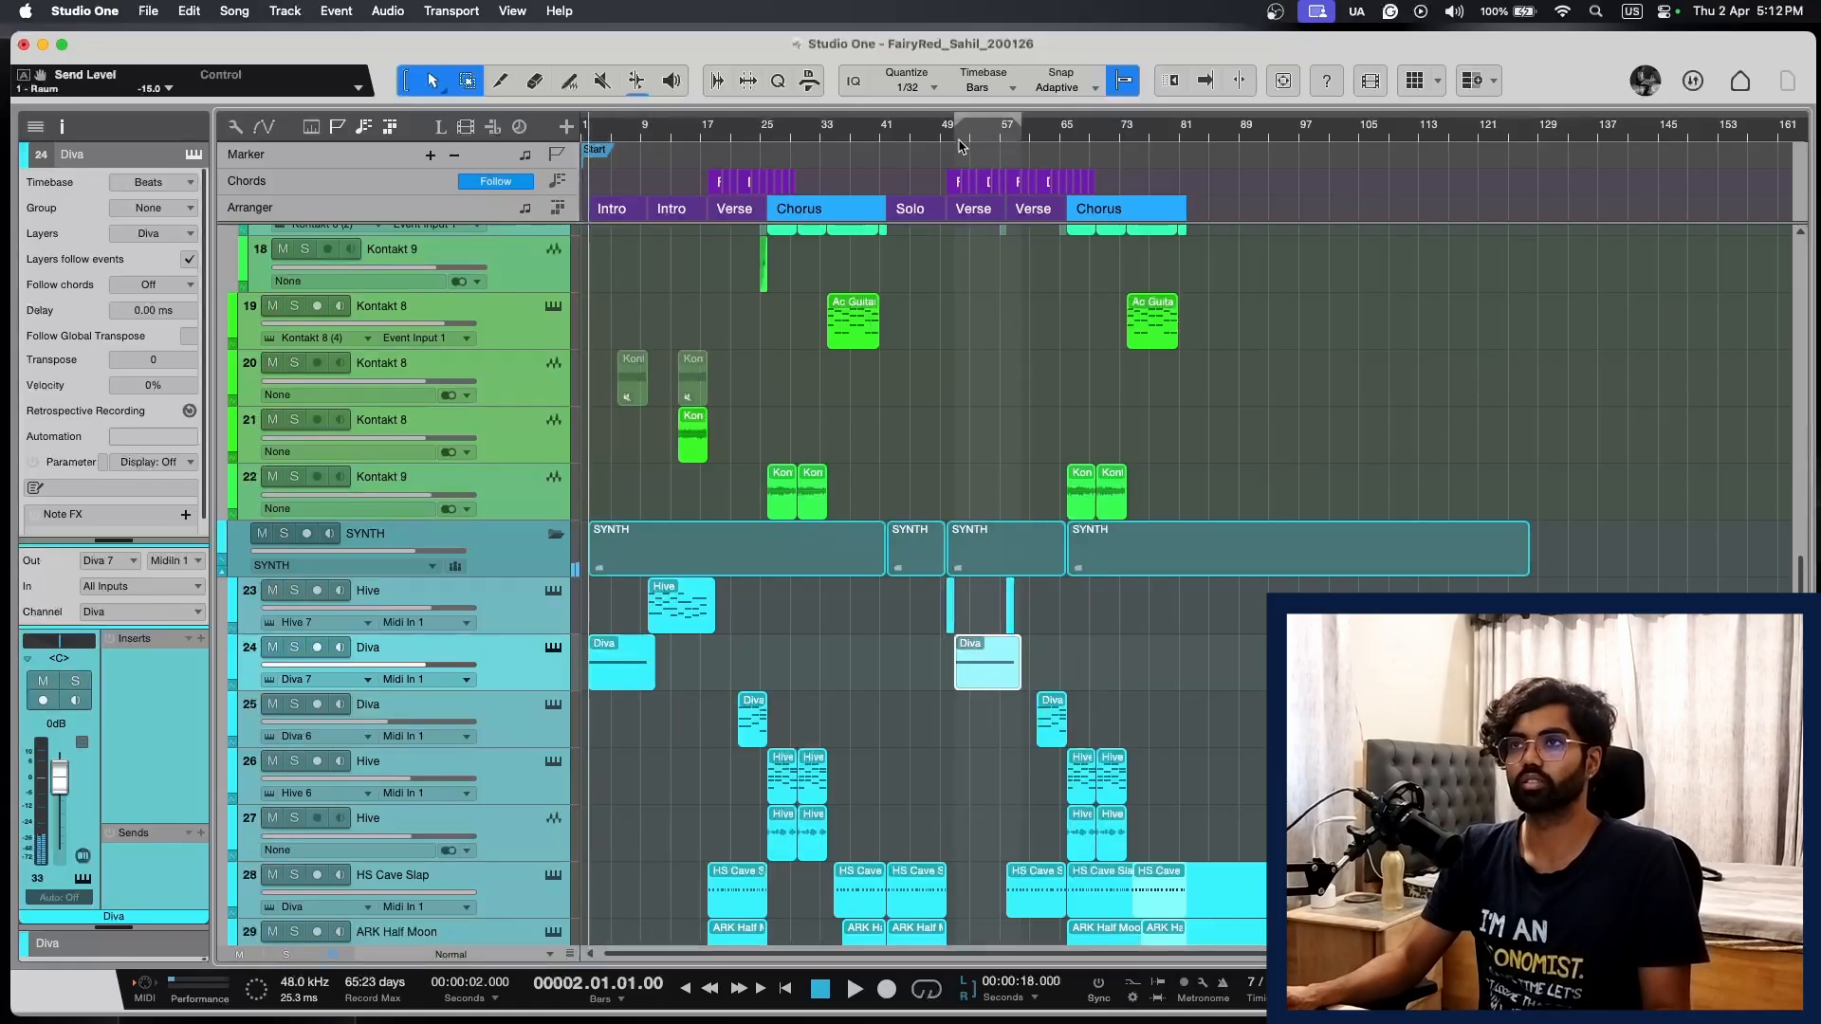
click(960, 142)
key(space)
key(e)
key(e)
key(e)
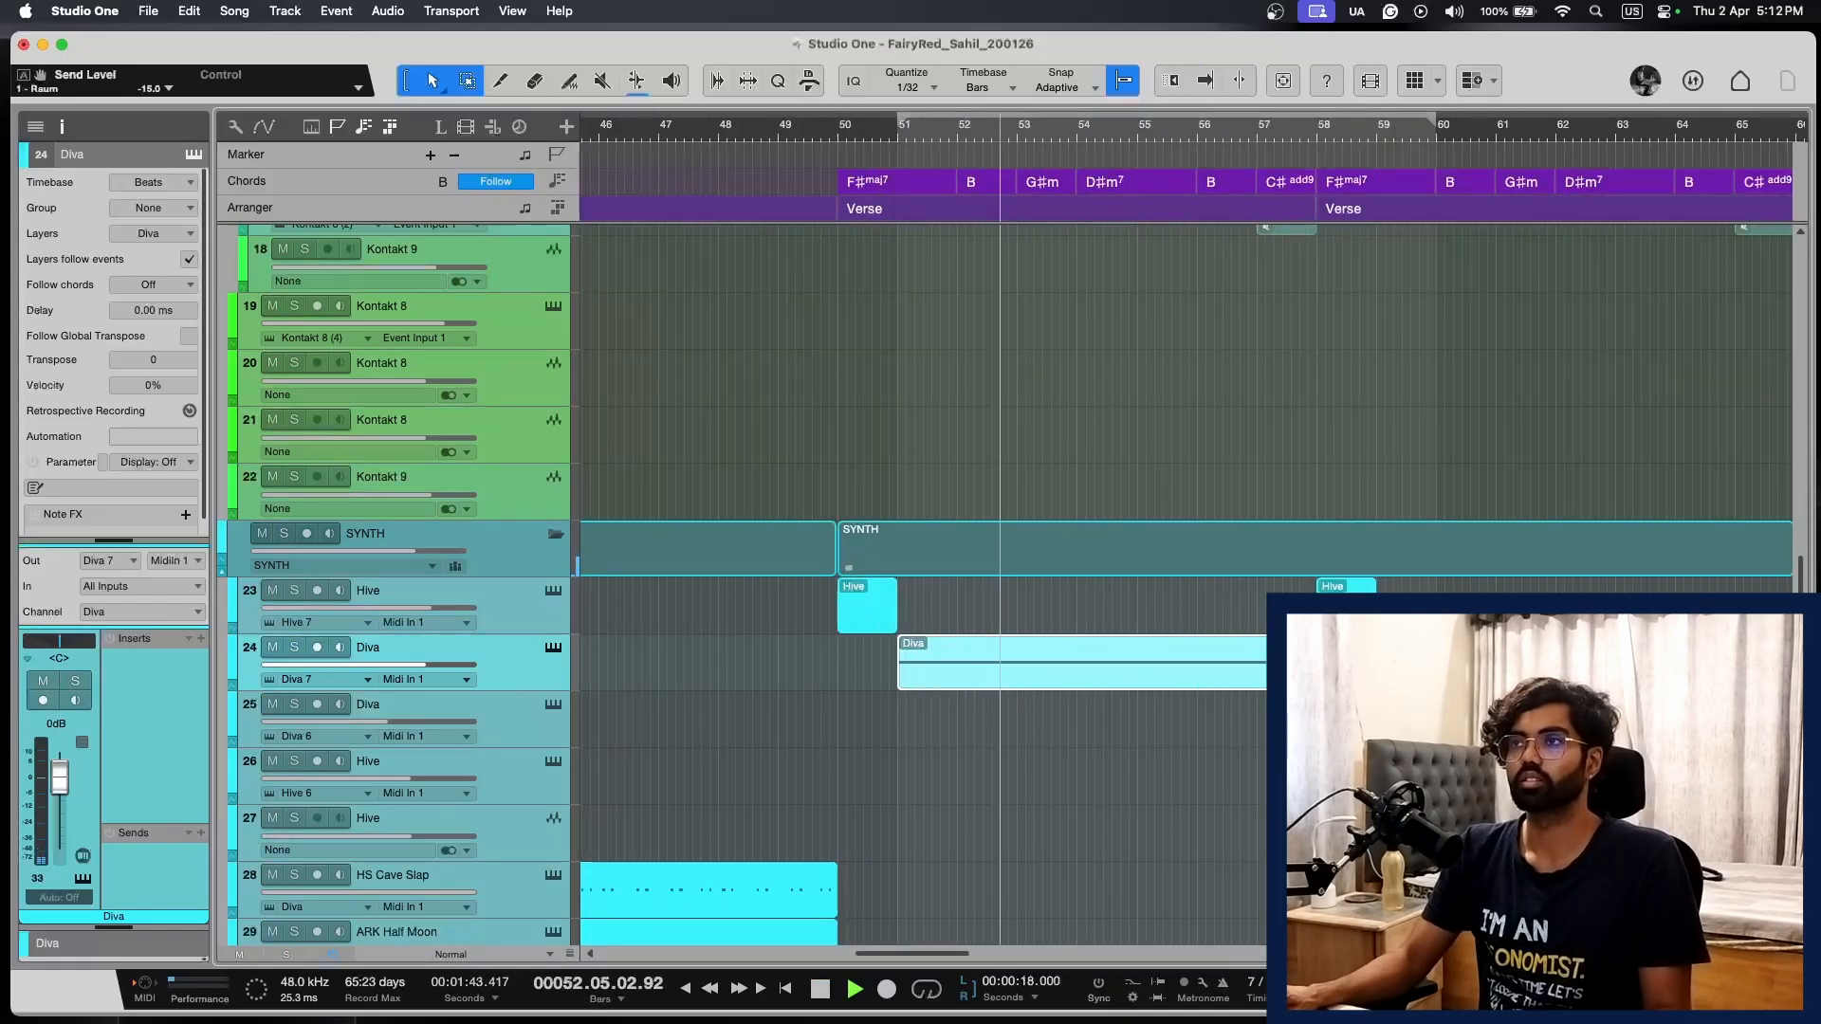
key(space)
key(super+z)
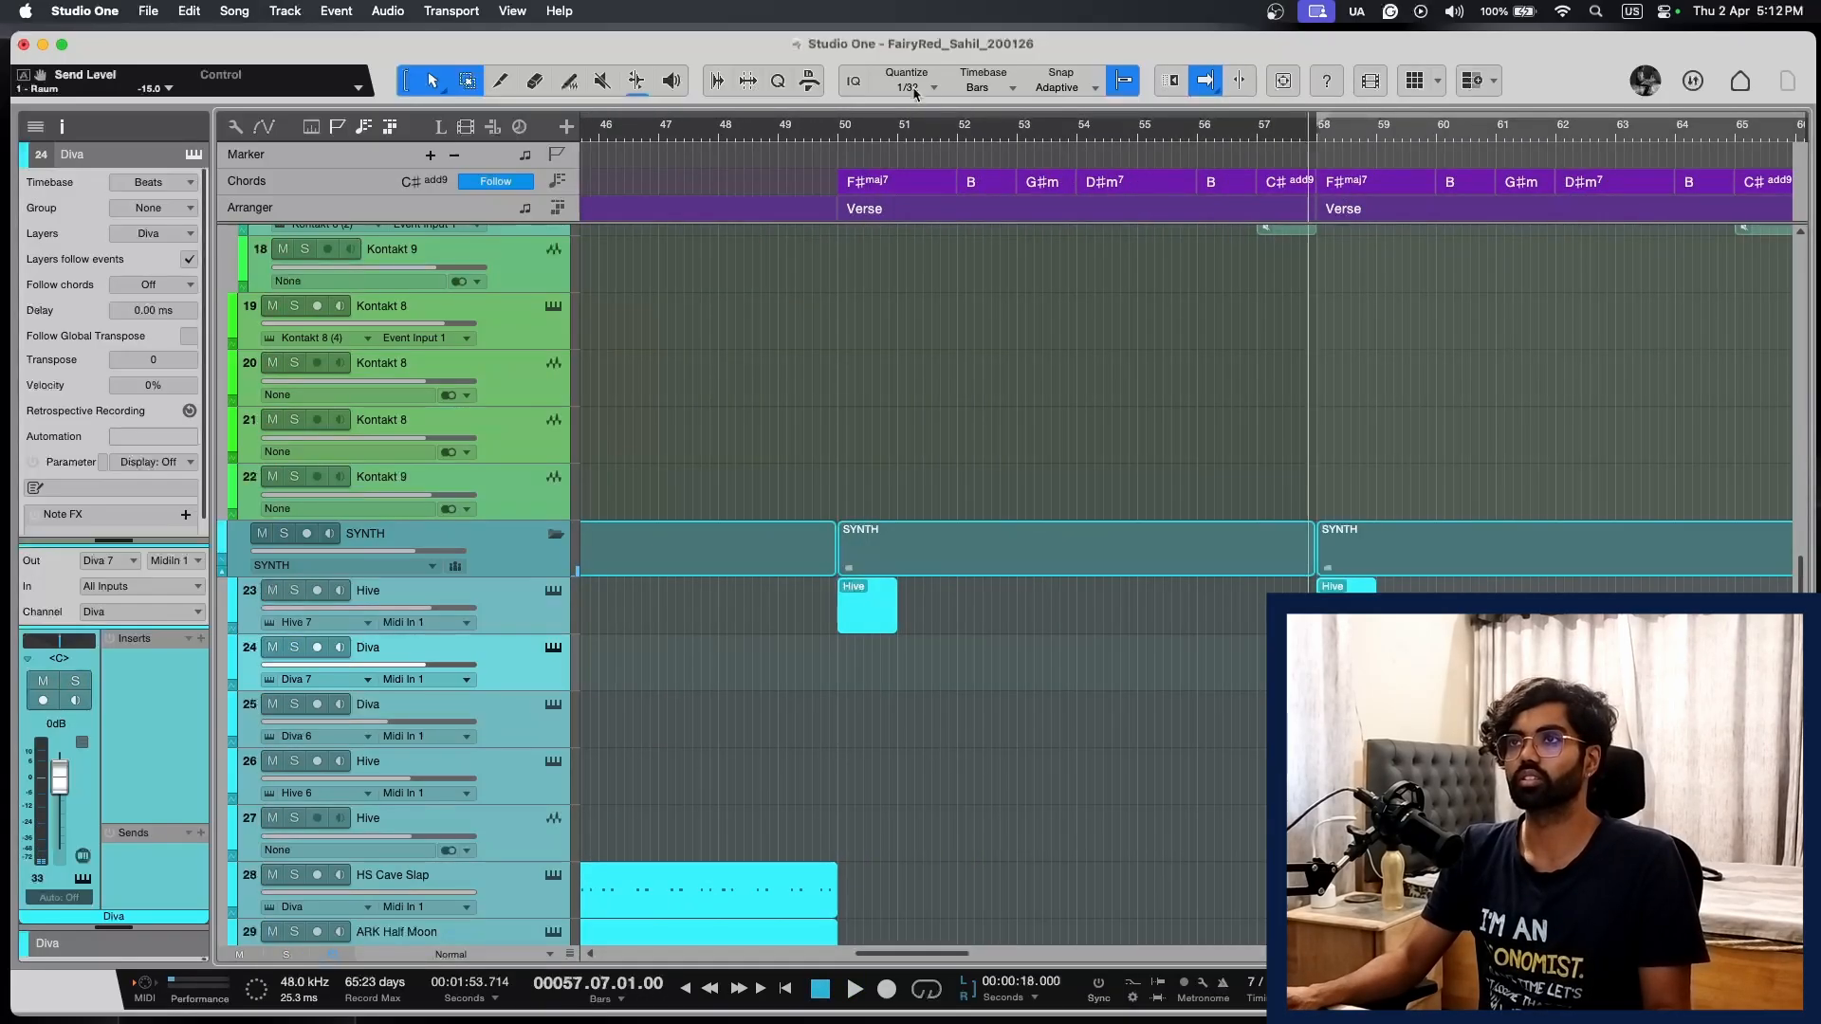
Step: Play the transition between the two post-solo verses from around bar 57 and examine it up close
key(e)
key(e)
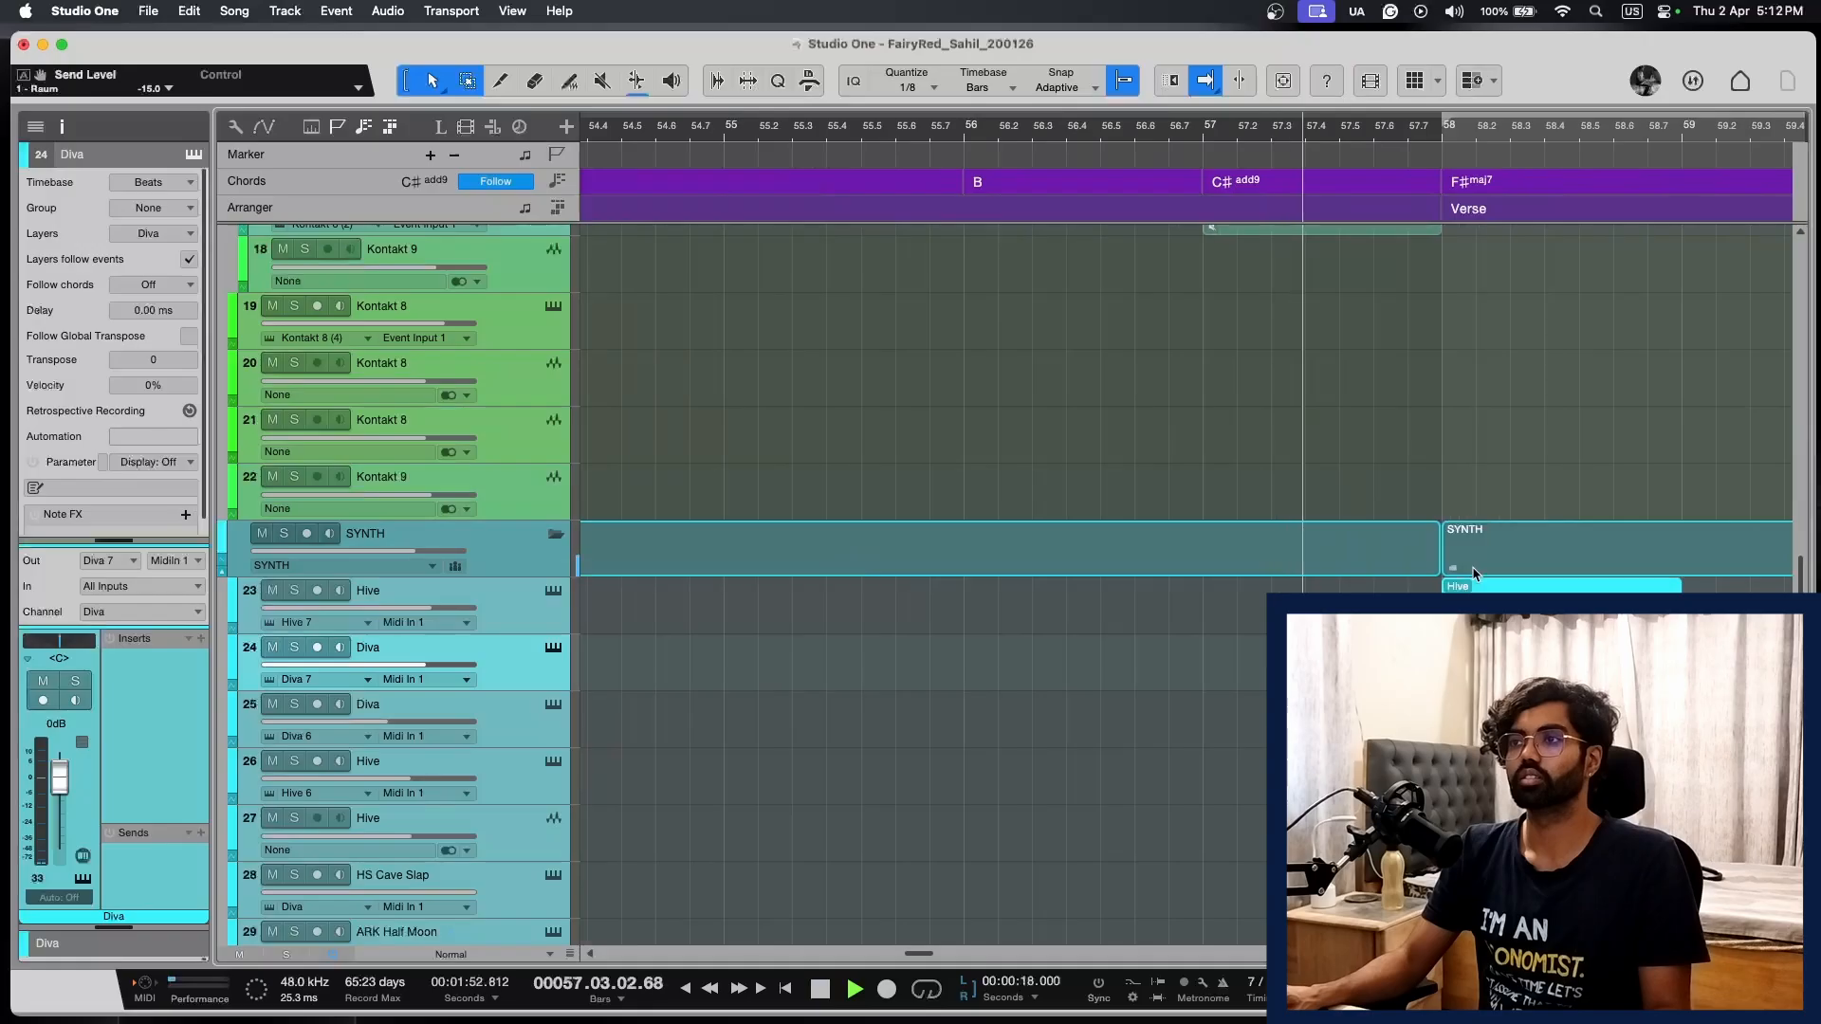
Step: Open the track 24 Diva part that starts at bar 58 in the note editor
scroll(1219, 654, right, 4)
key(w)
key(w)
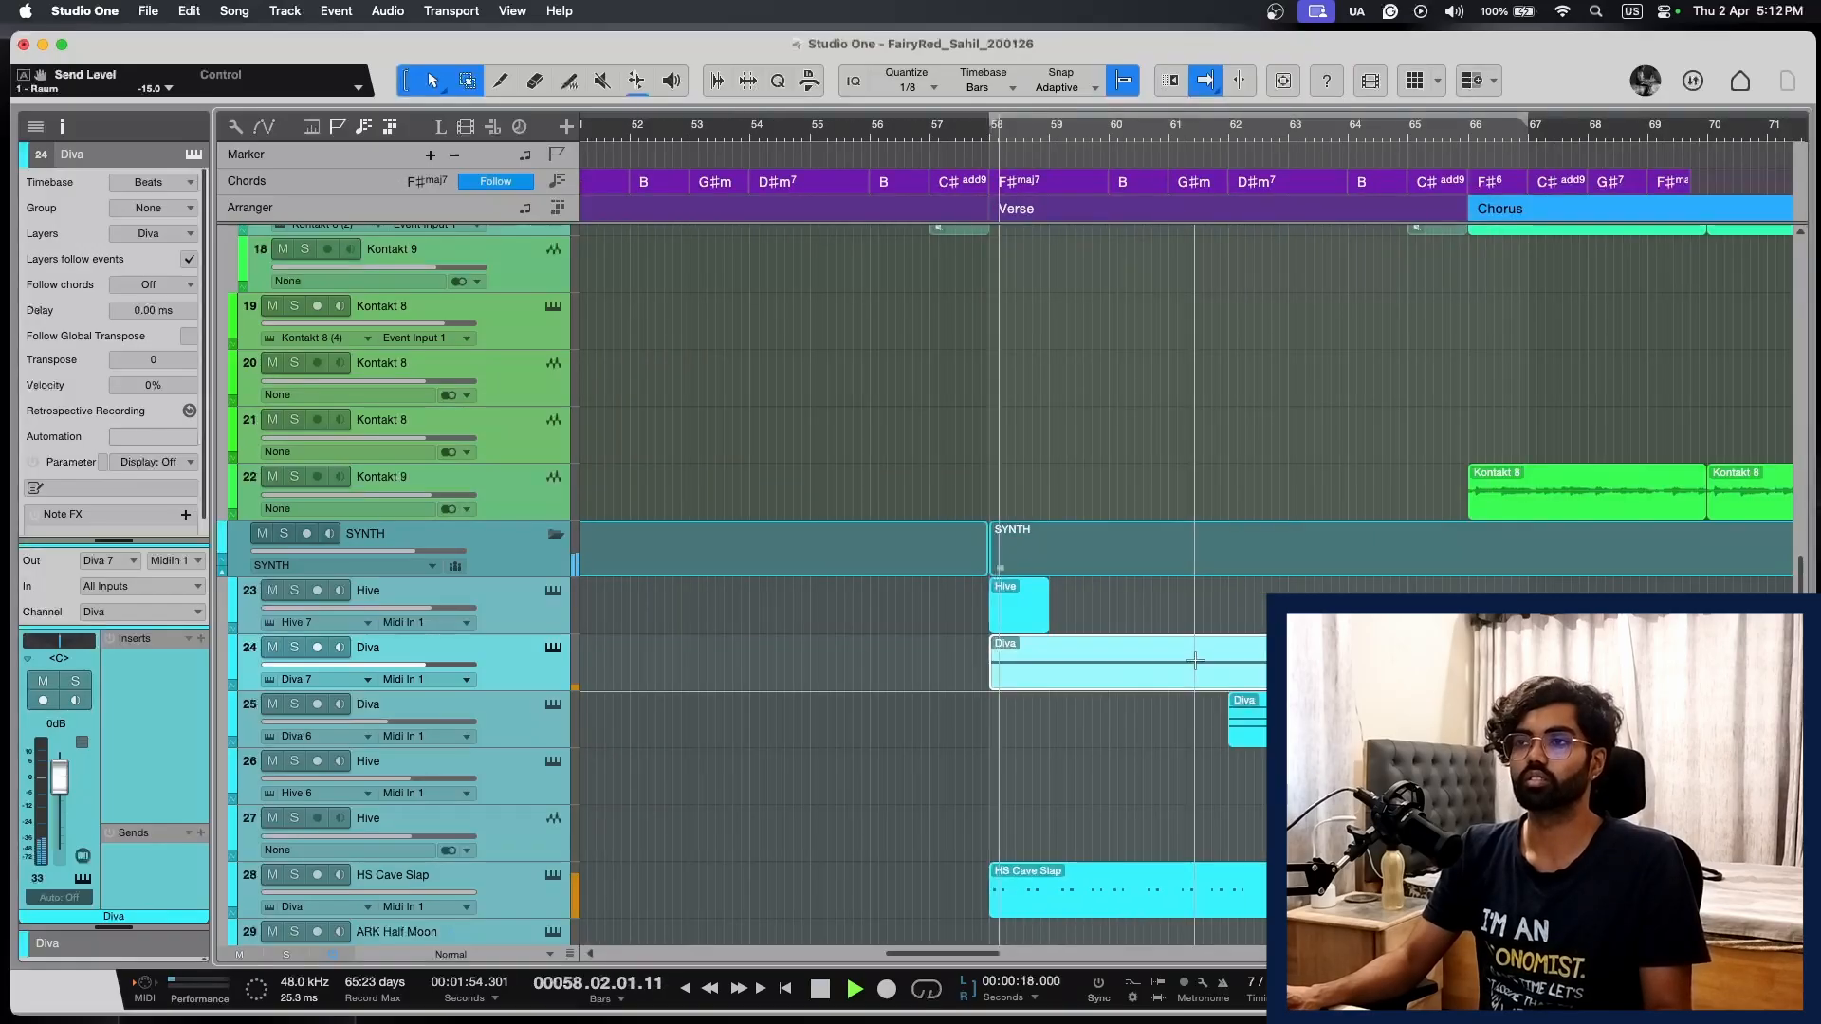
double_click(1237, 670)
Step: Transpose the long note in the Diva part up one octave to F#3 and close the note editor
key(super+a)
key(w)
key(w)
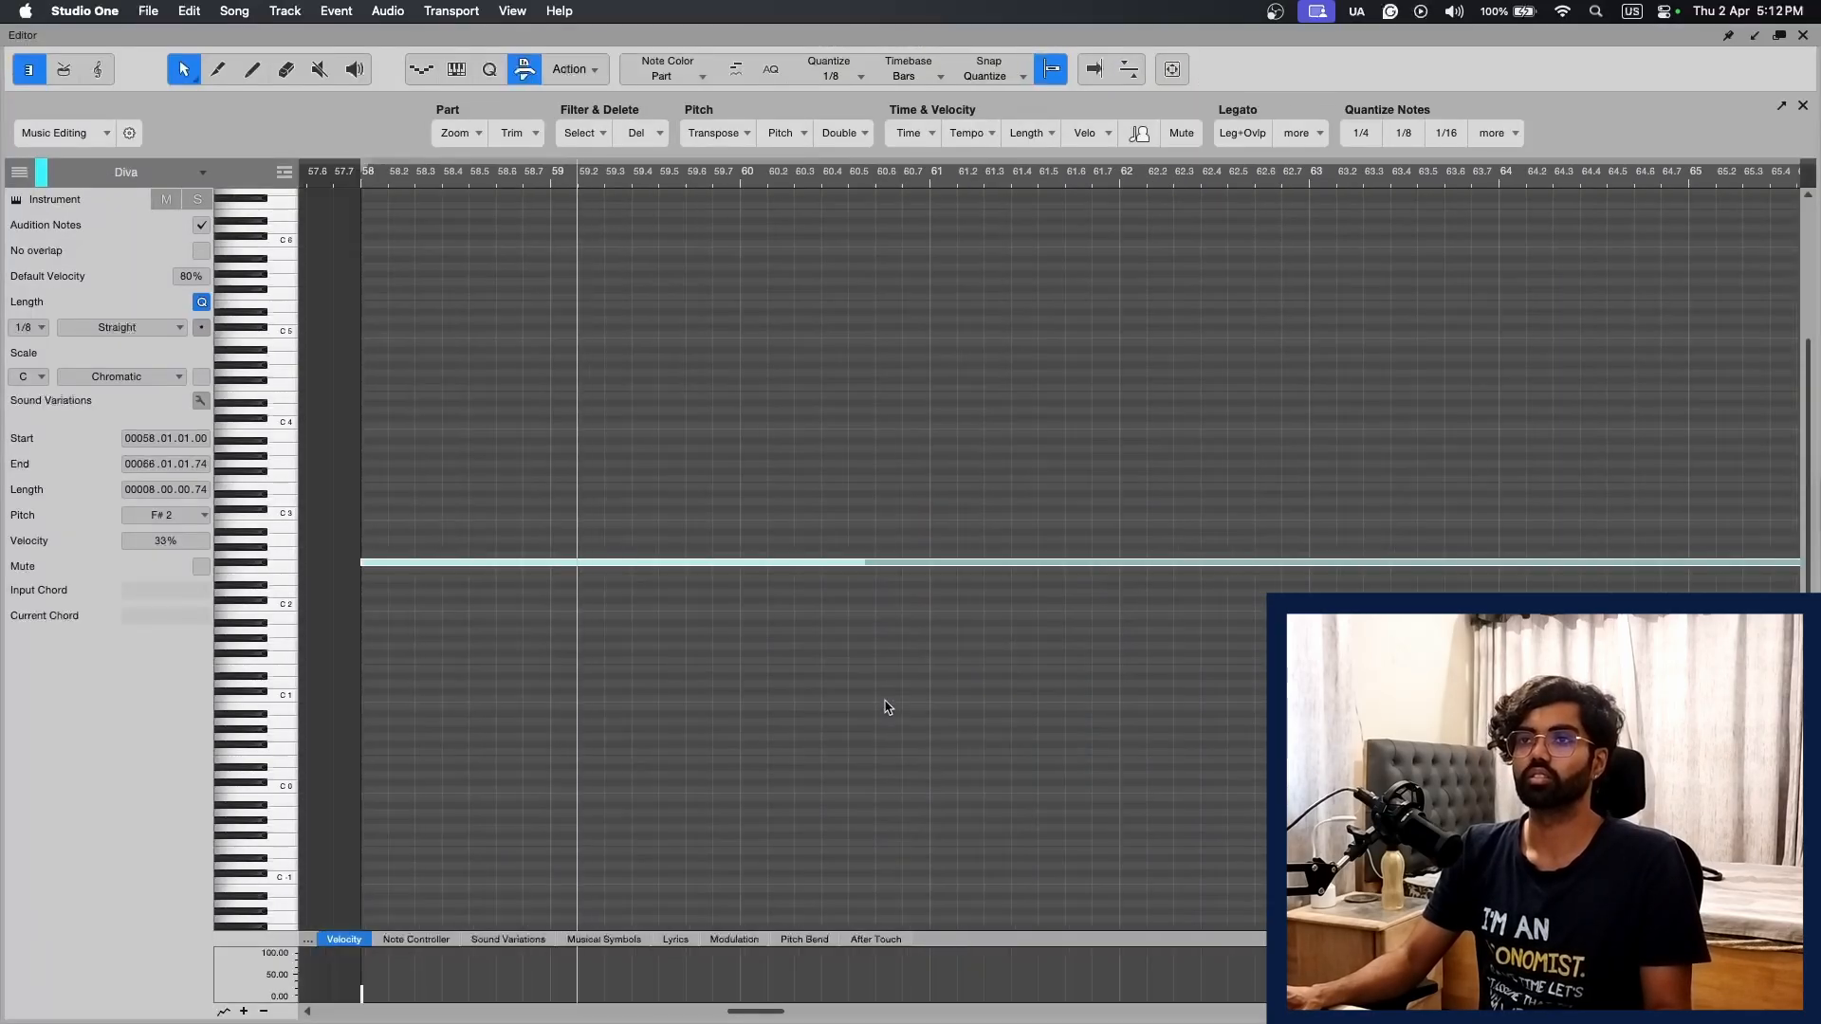
key(space)
key(shift+Up)
key(space)
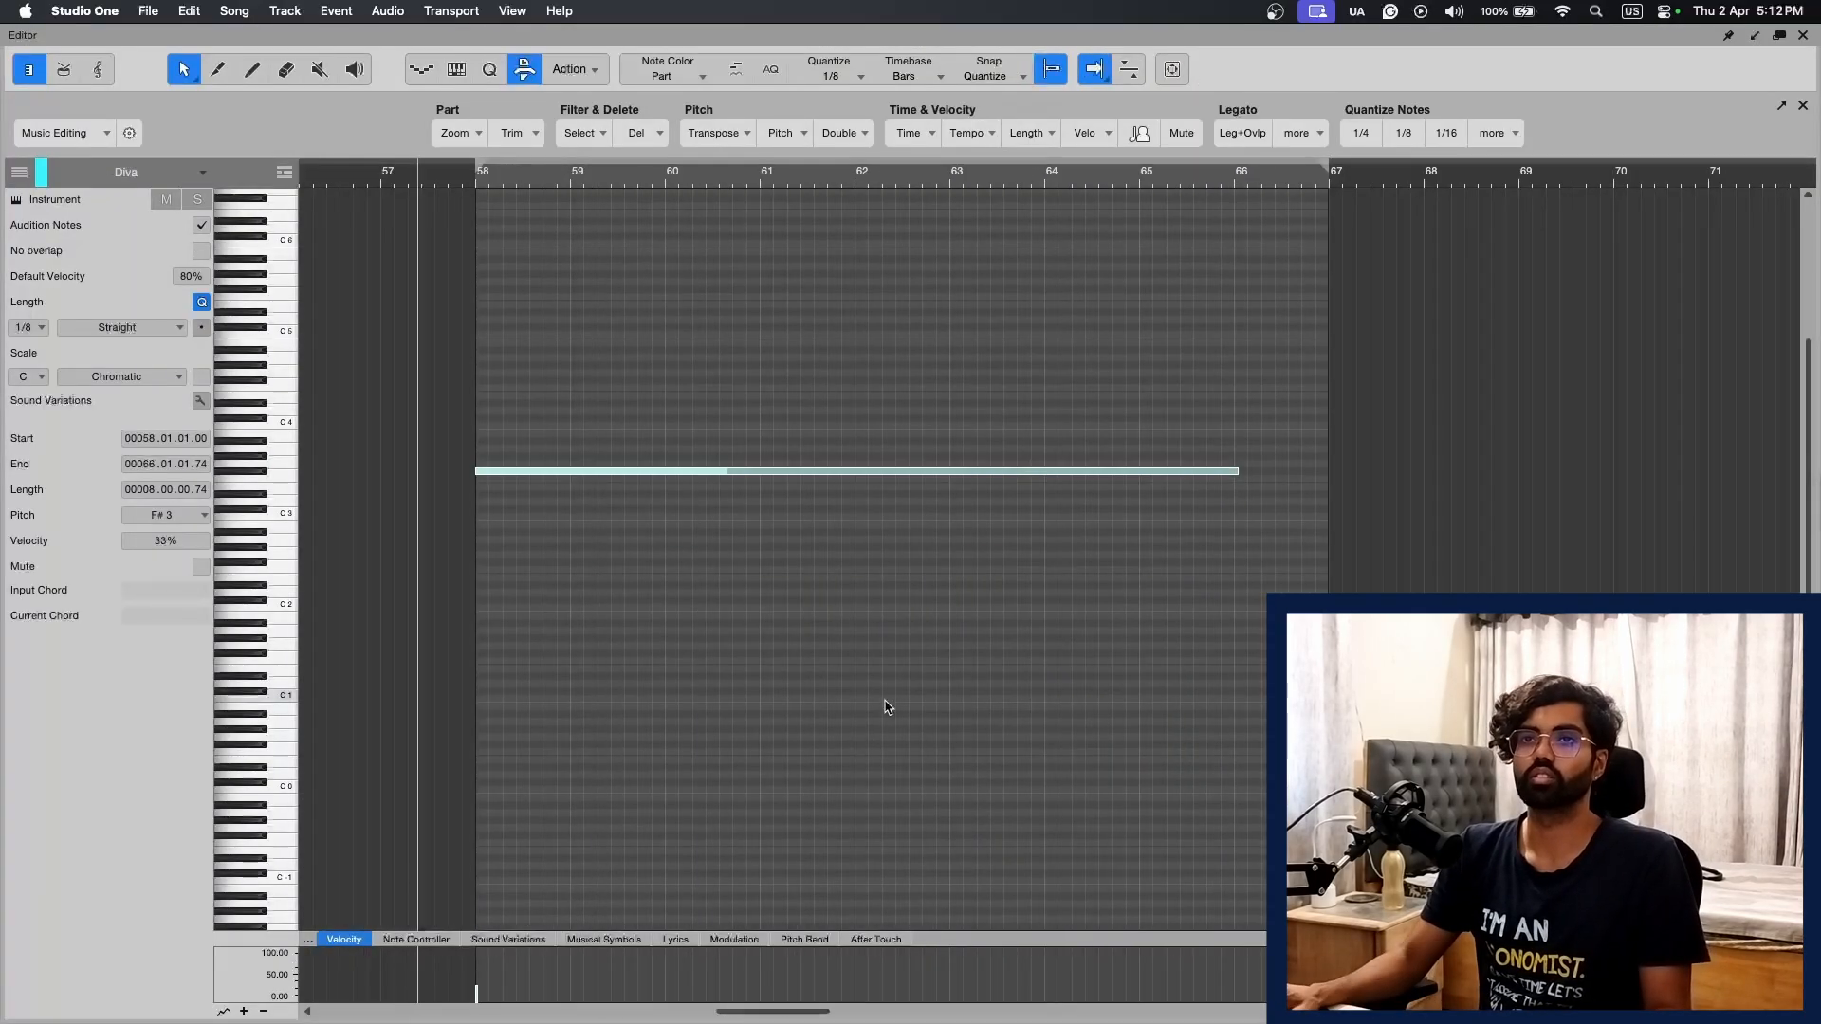
key(shift+e)
key(e)
click(1235, 665)
key(shift+e)
key(shift+e)
key(shift+e)
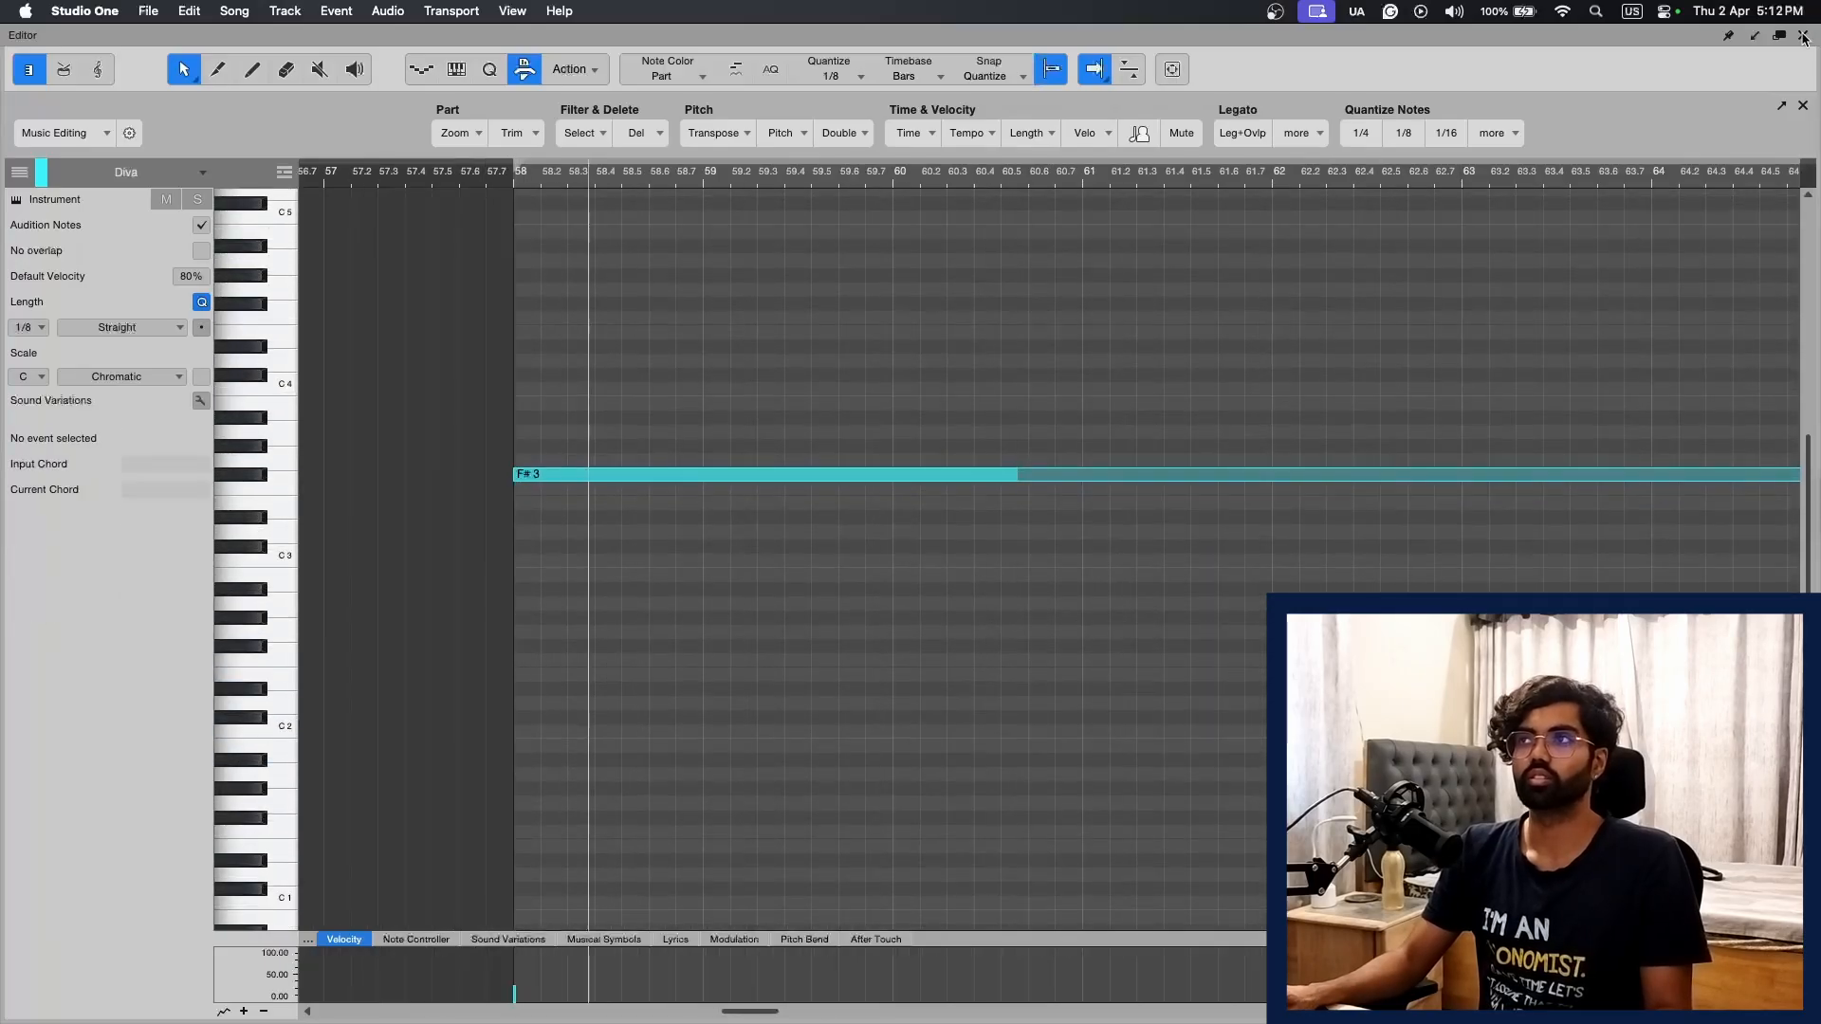
key(F2)
key(f)
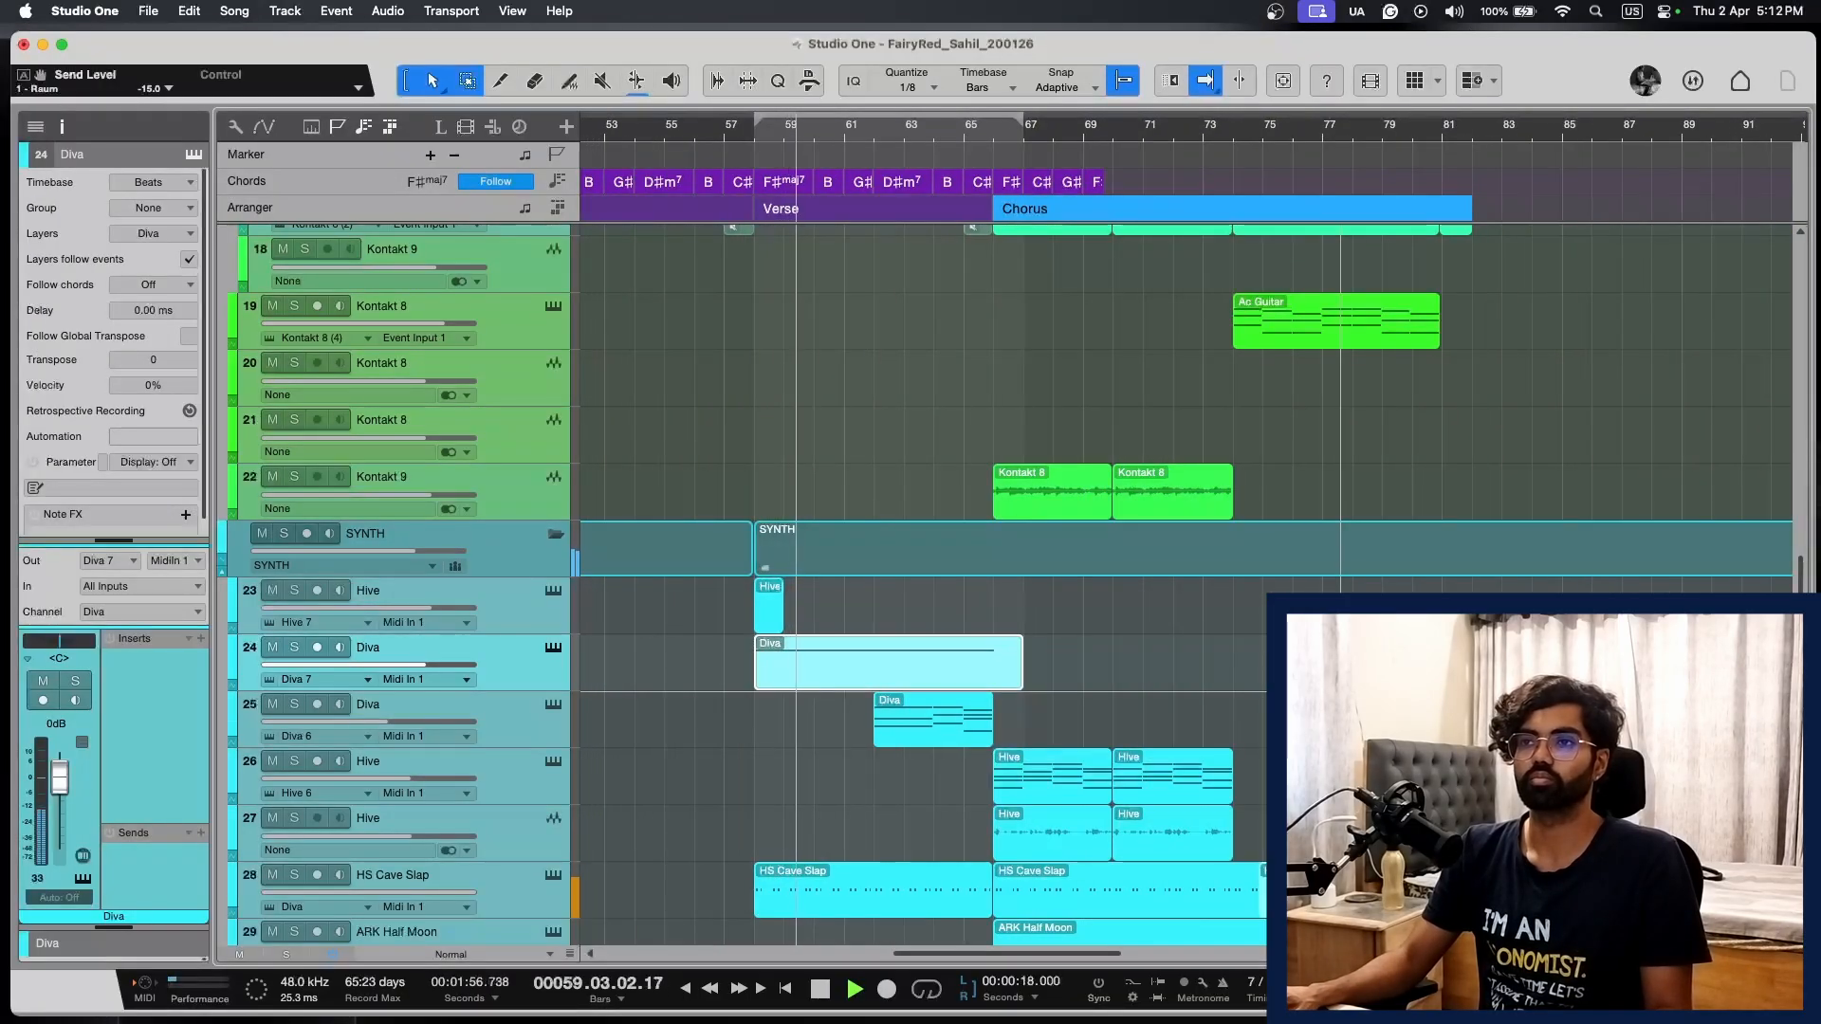
Step: Stop playback and bounce the track 24 Diva part to a new audio track
key(shift+e)
key(shift+e)
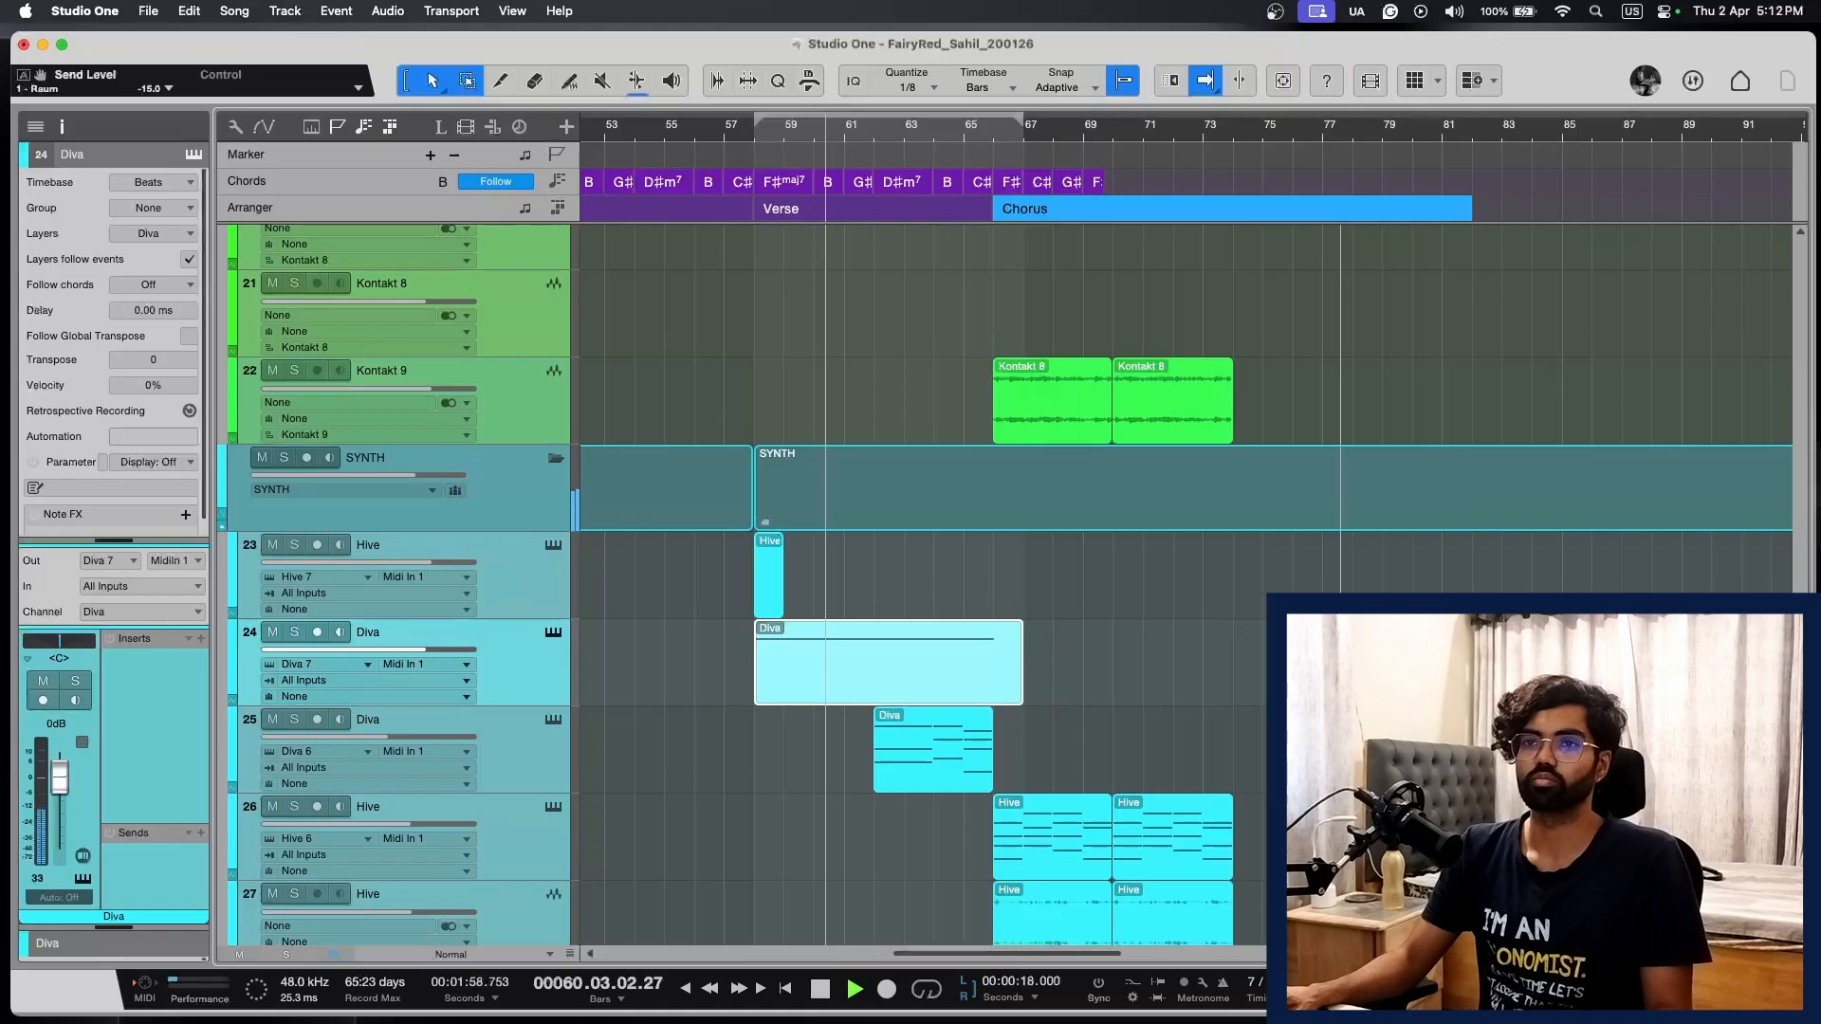
key(e)
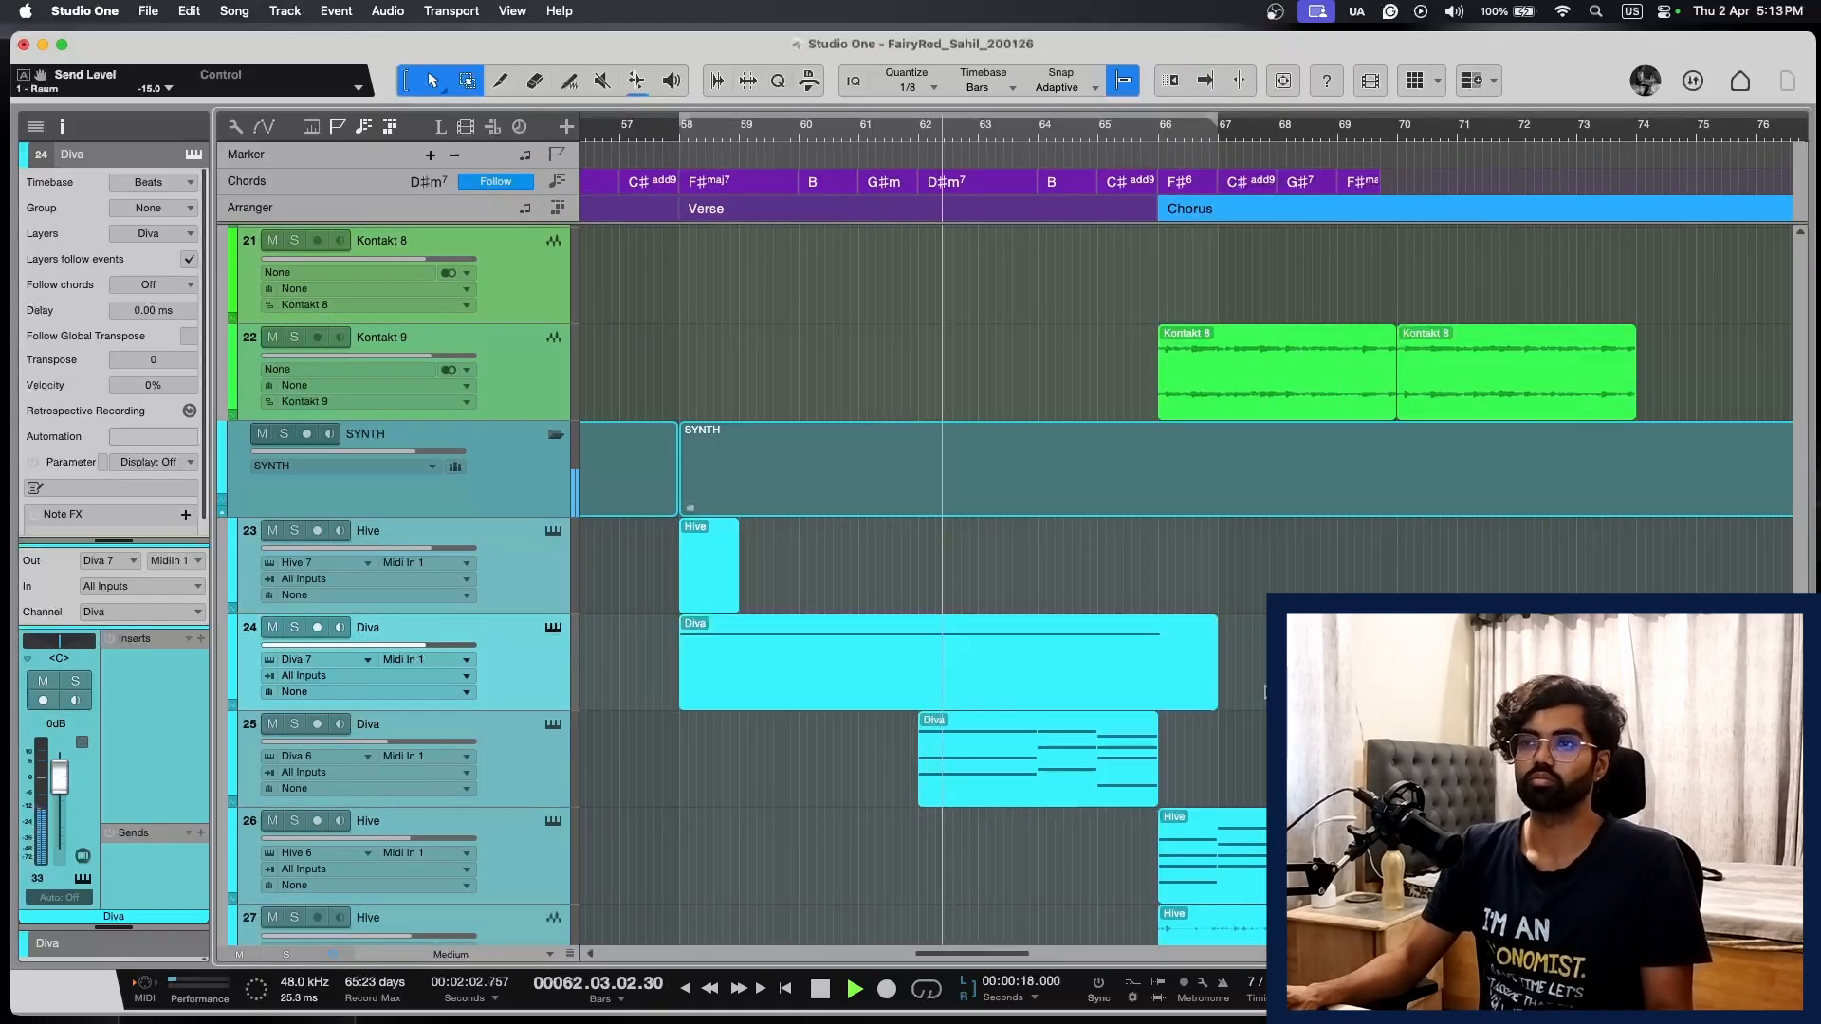
click(821, 677)
key(space)
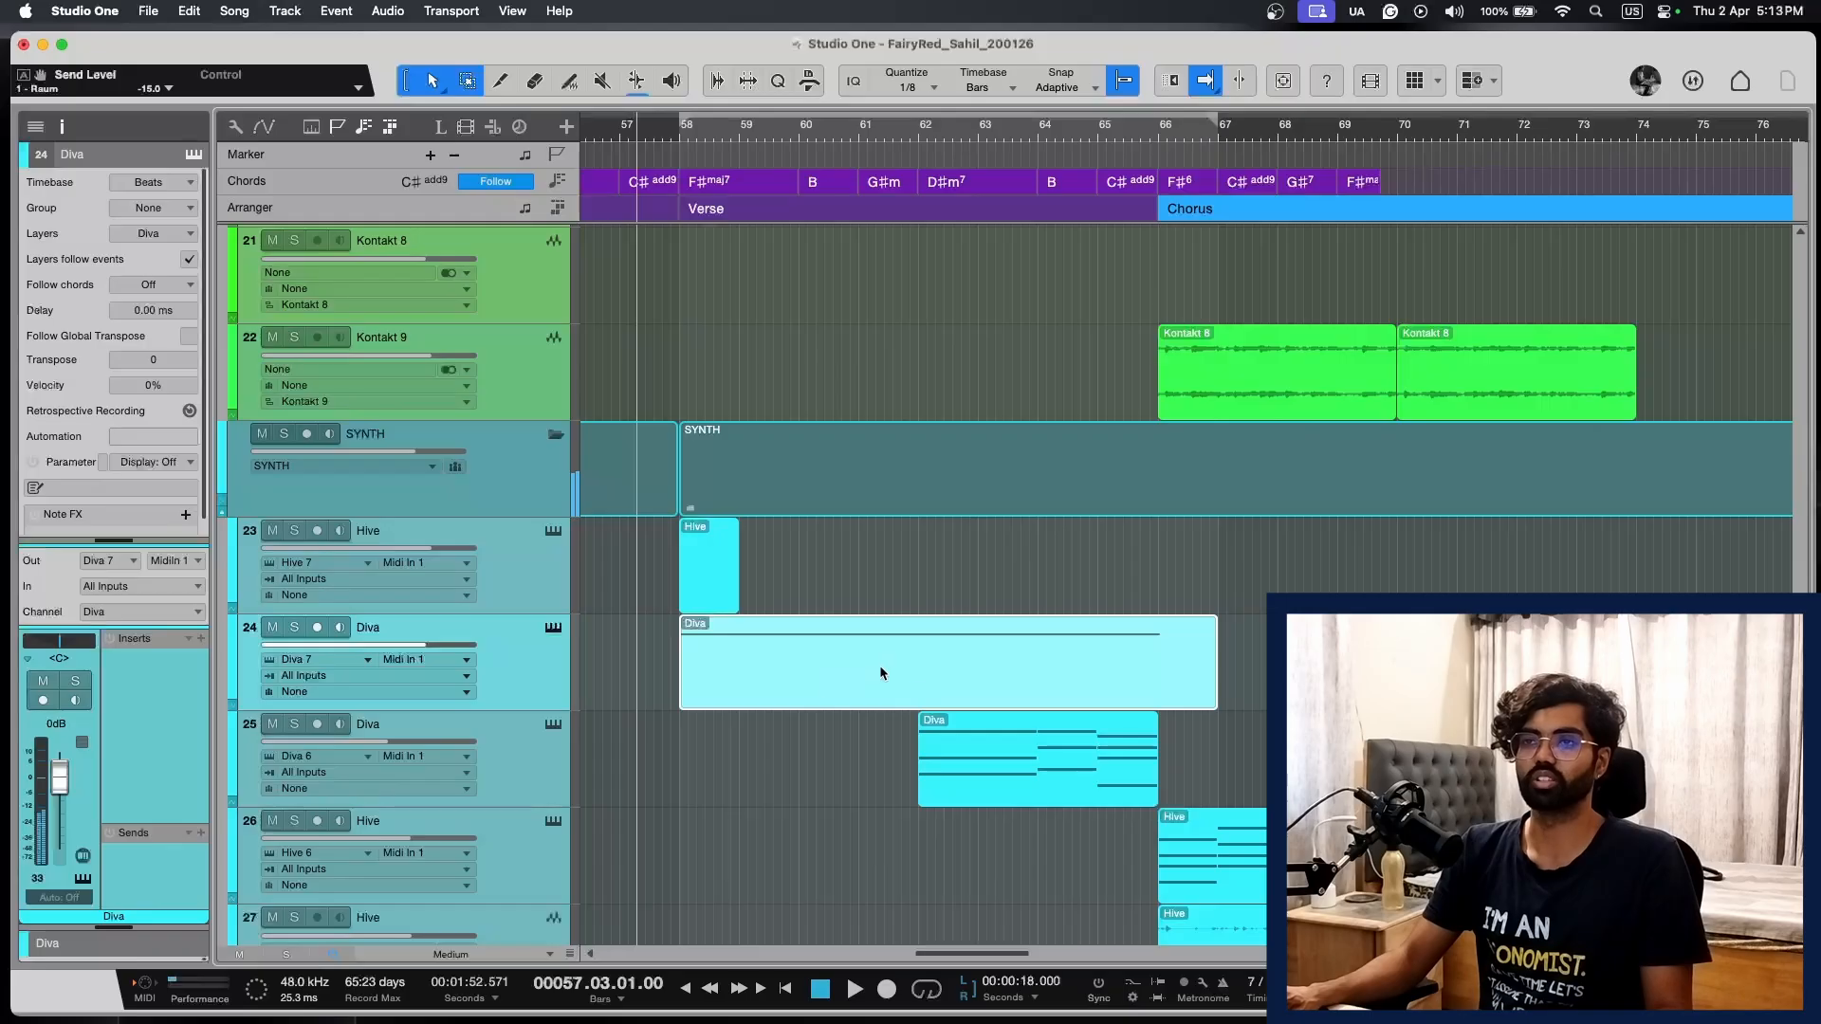
key(super+b)
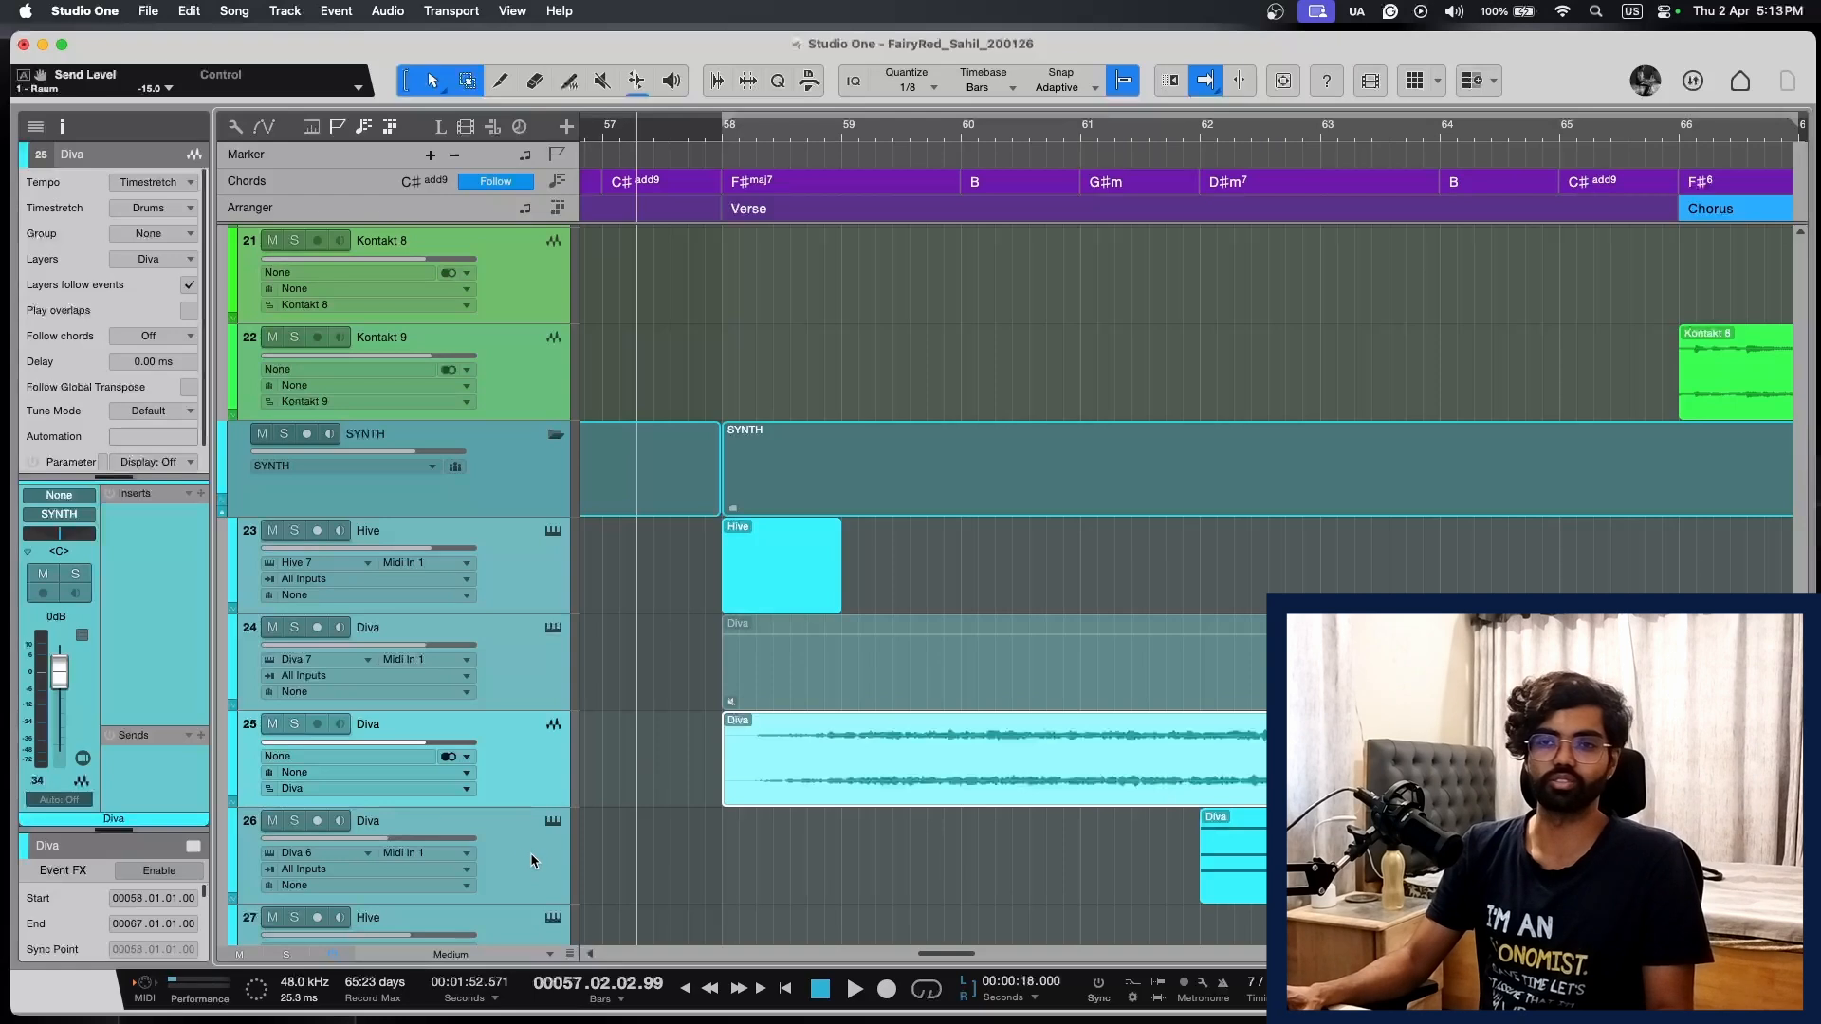
Step: Insert the PanCake 2 effect on the bounced Diva audio track and place its window clear of the track list
click(201, 494)
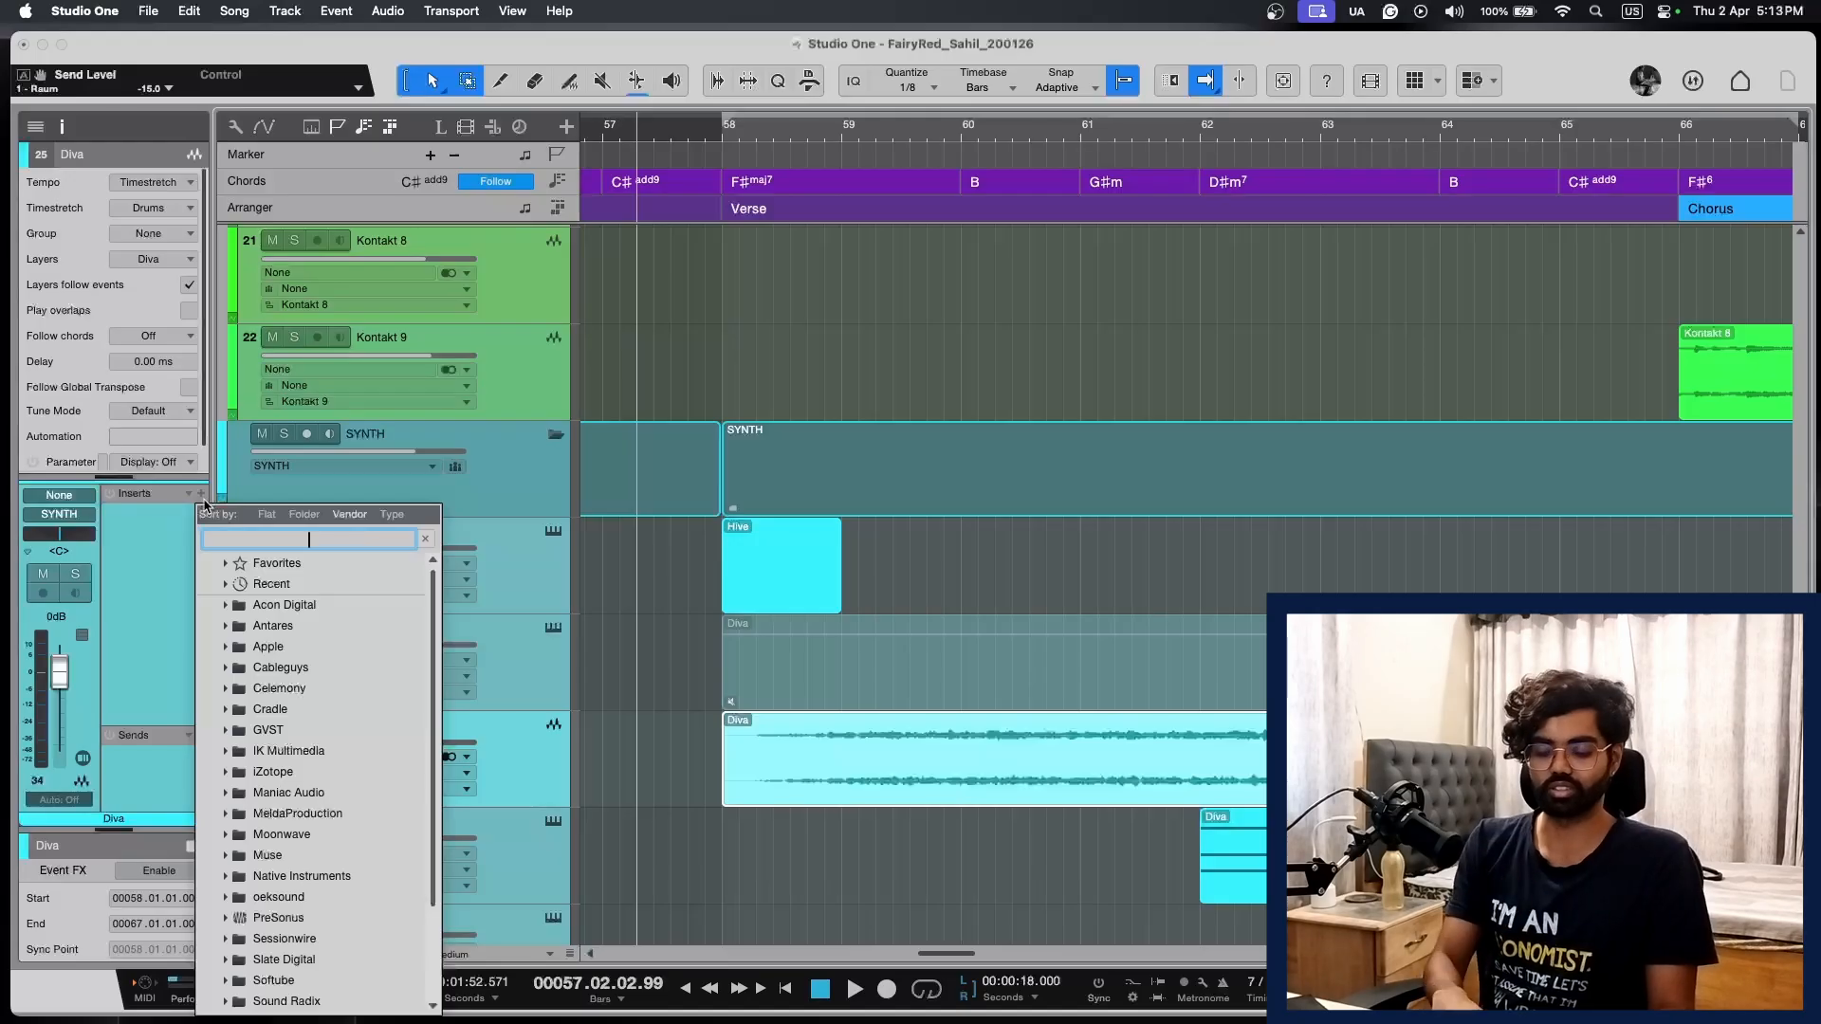
text(pancal)
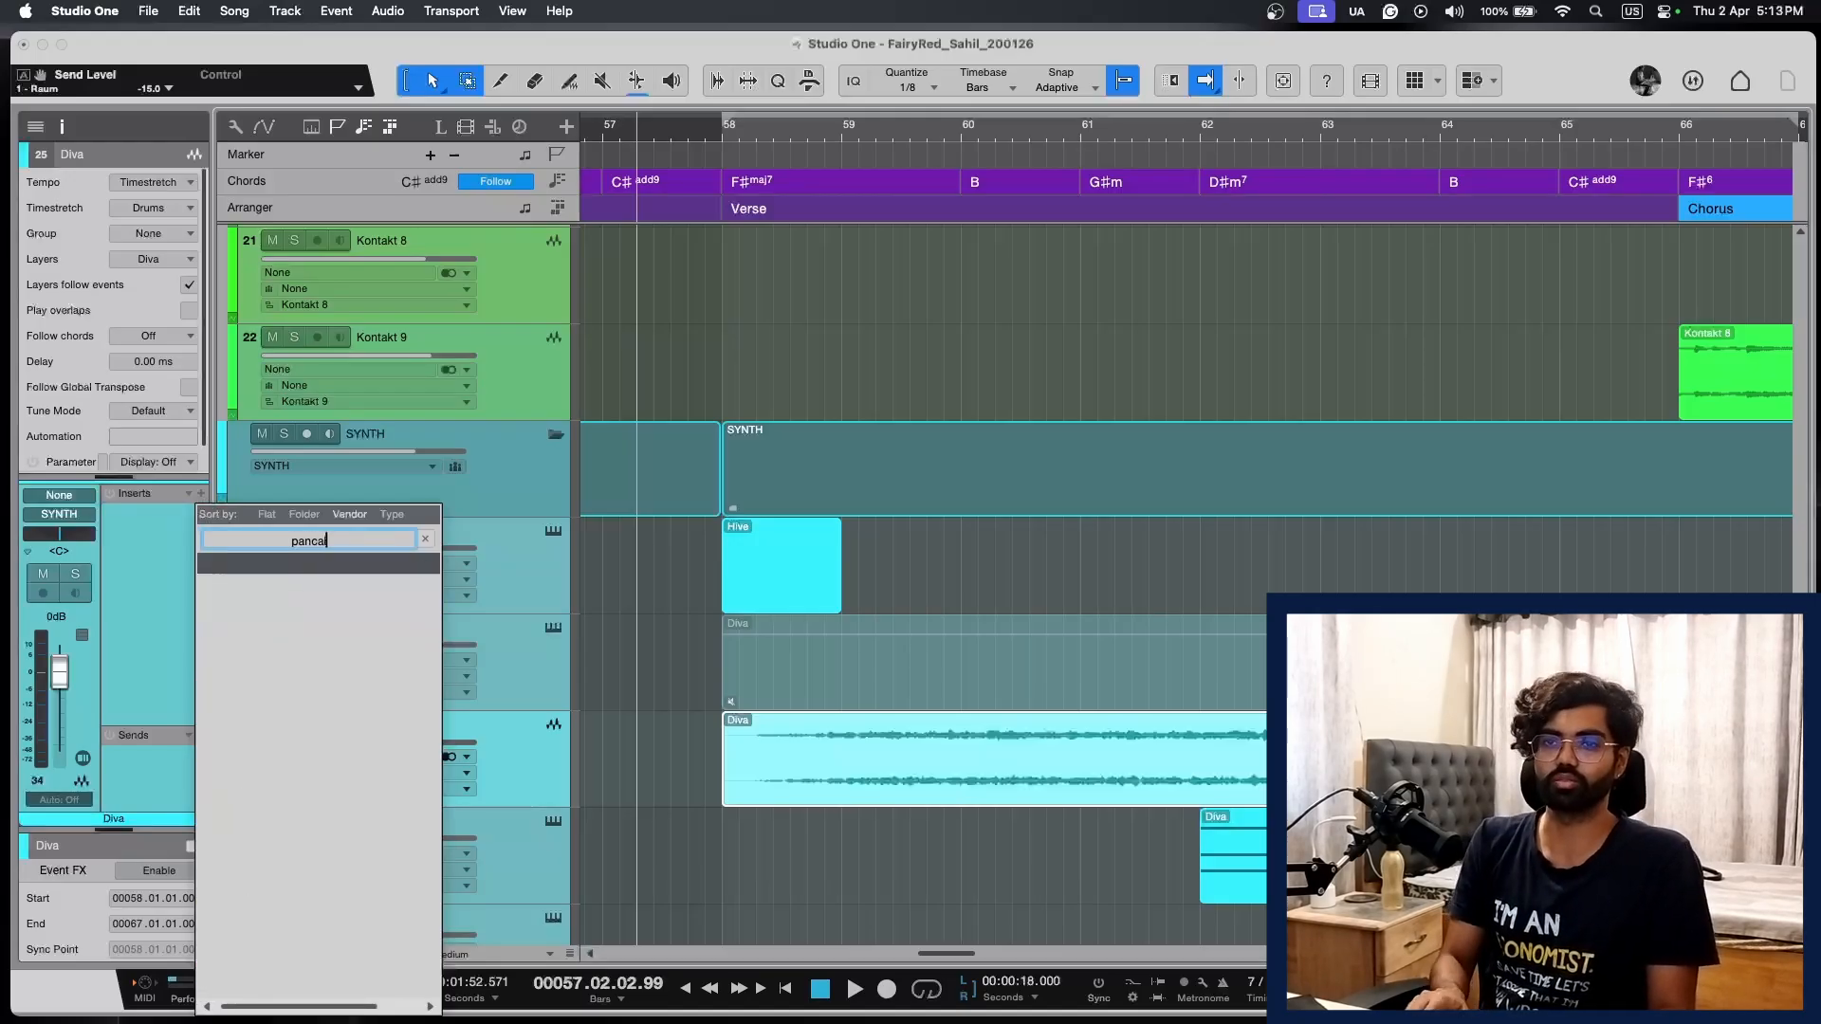
key(Return)
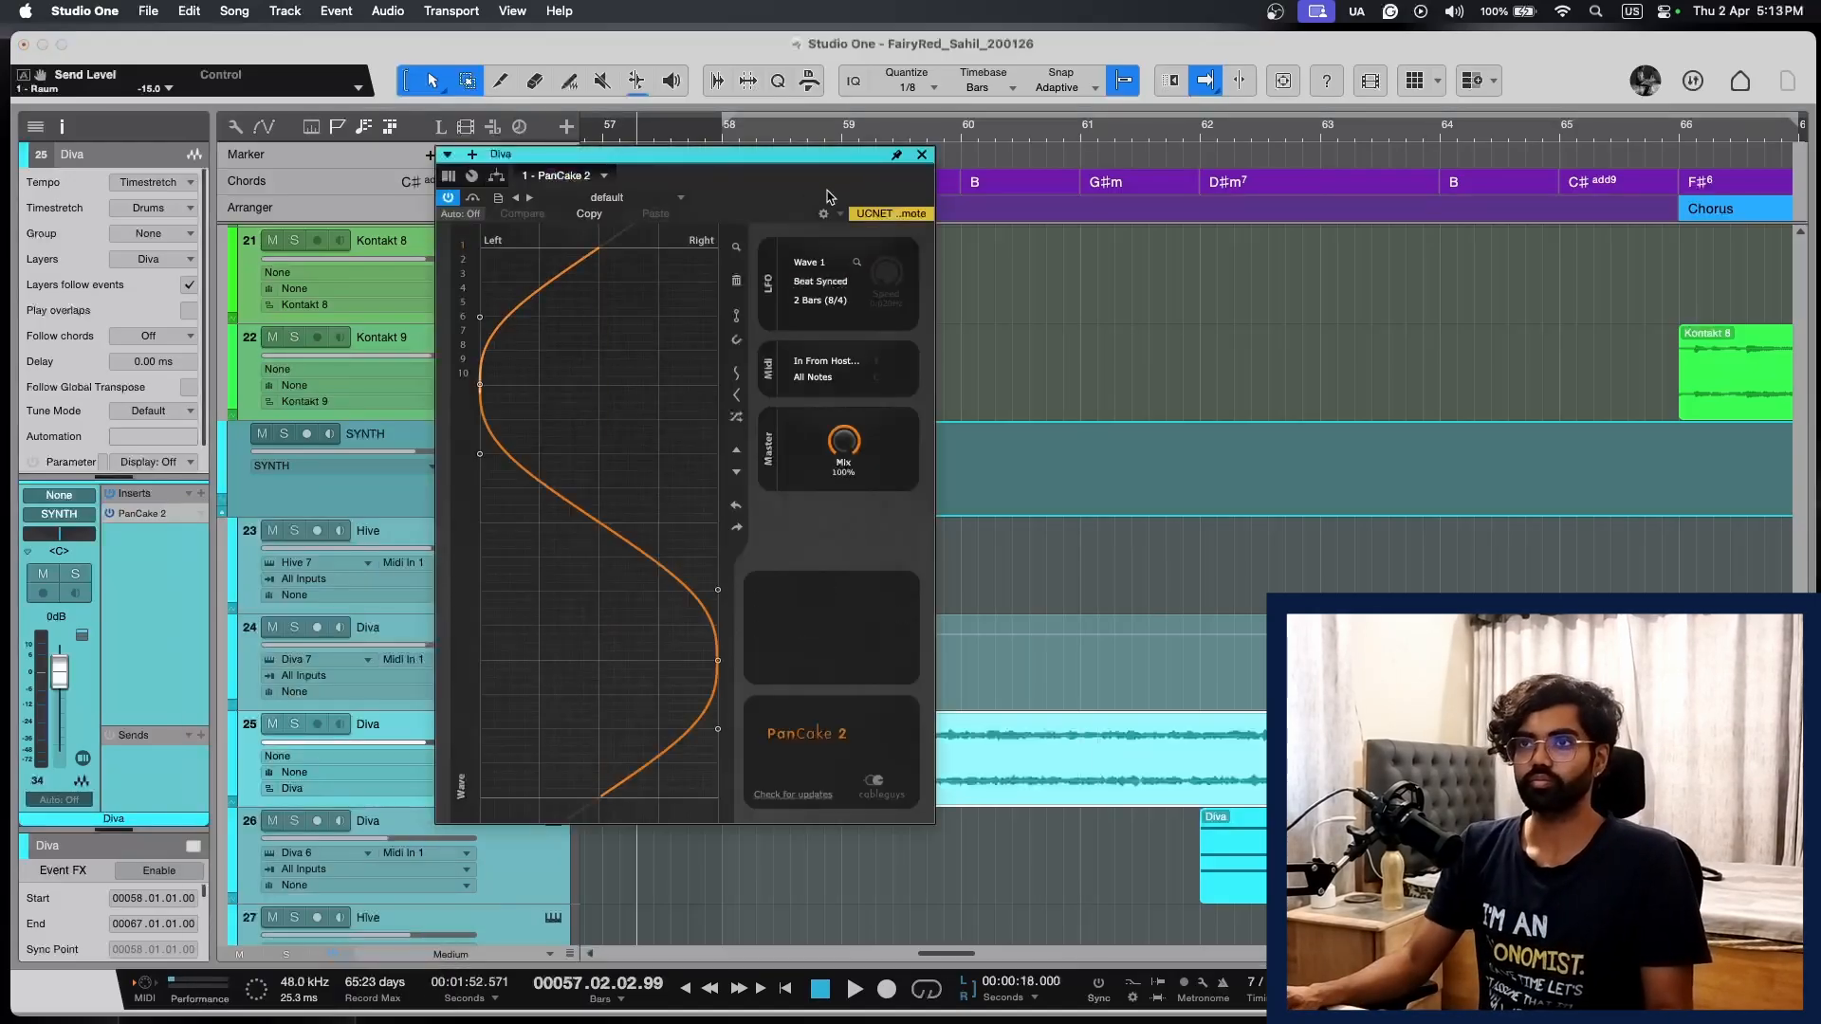
drag(788, 169, 1280, 159)
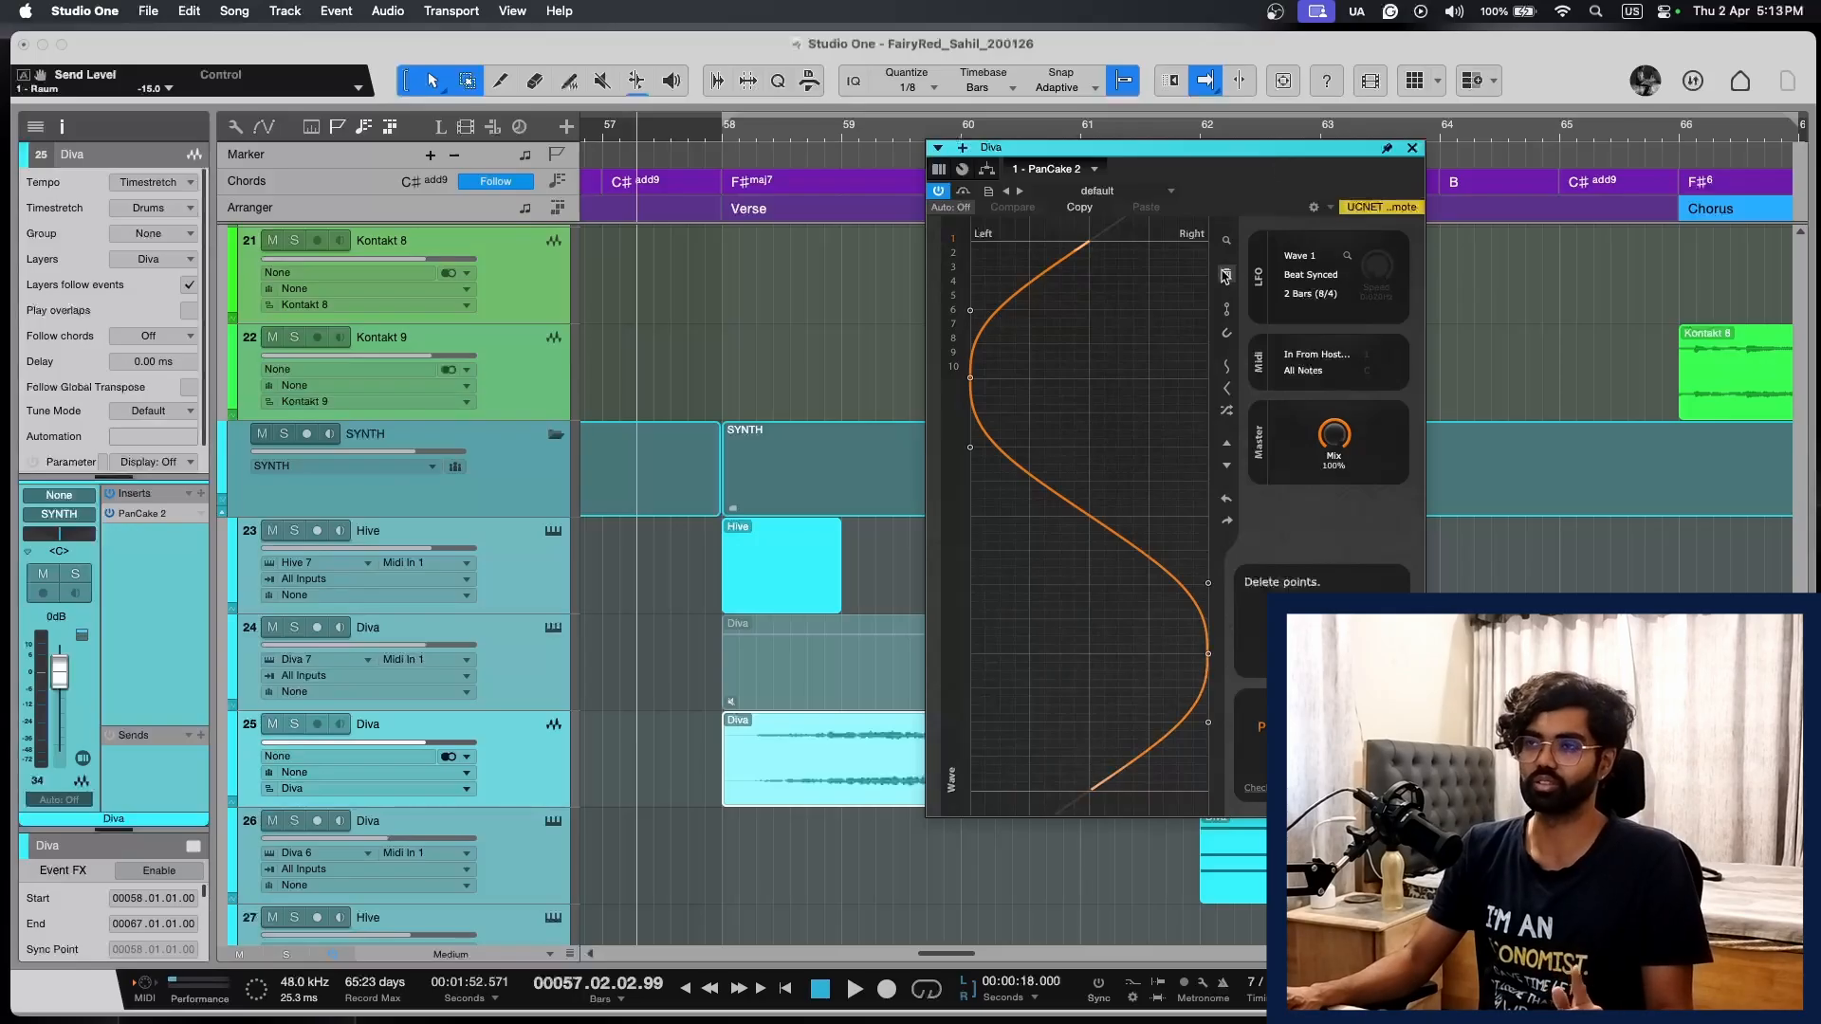
Step: Play the bounced Diva audio from bar 58 to hear the PanCake 2 auto-panning
key(l)
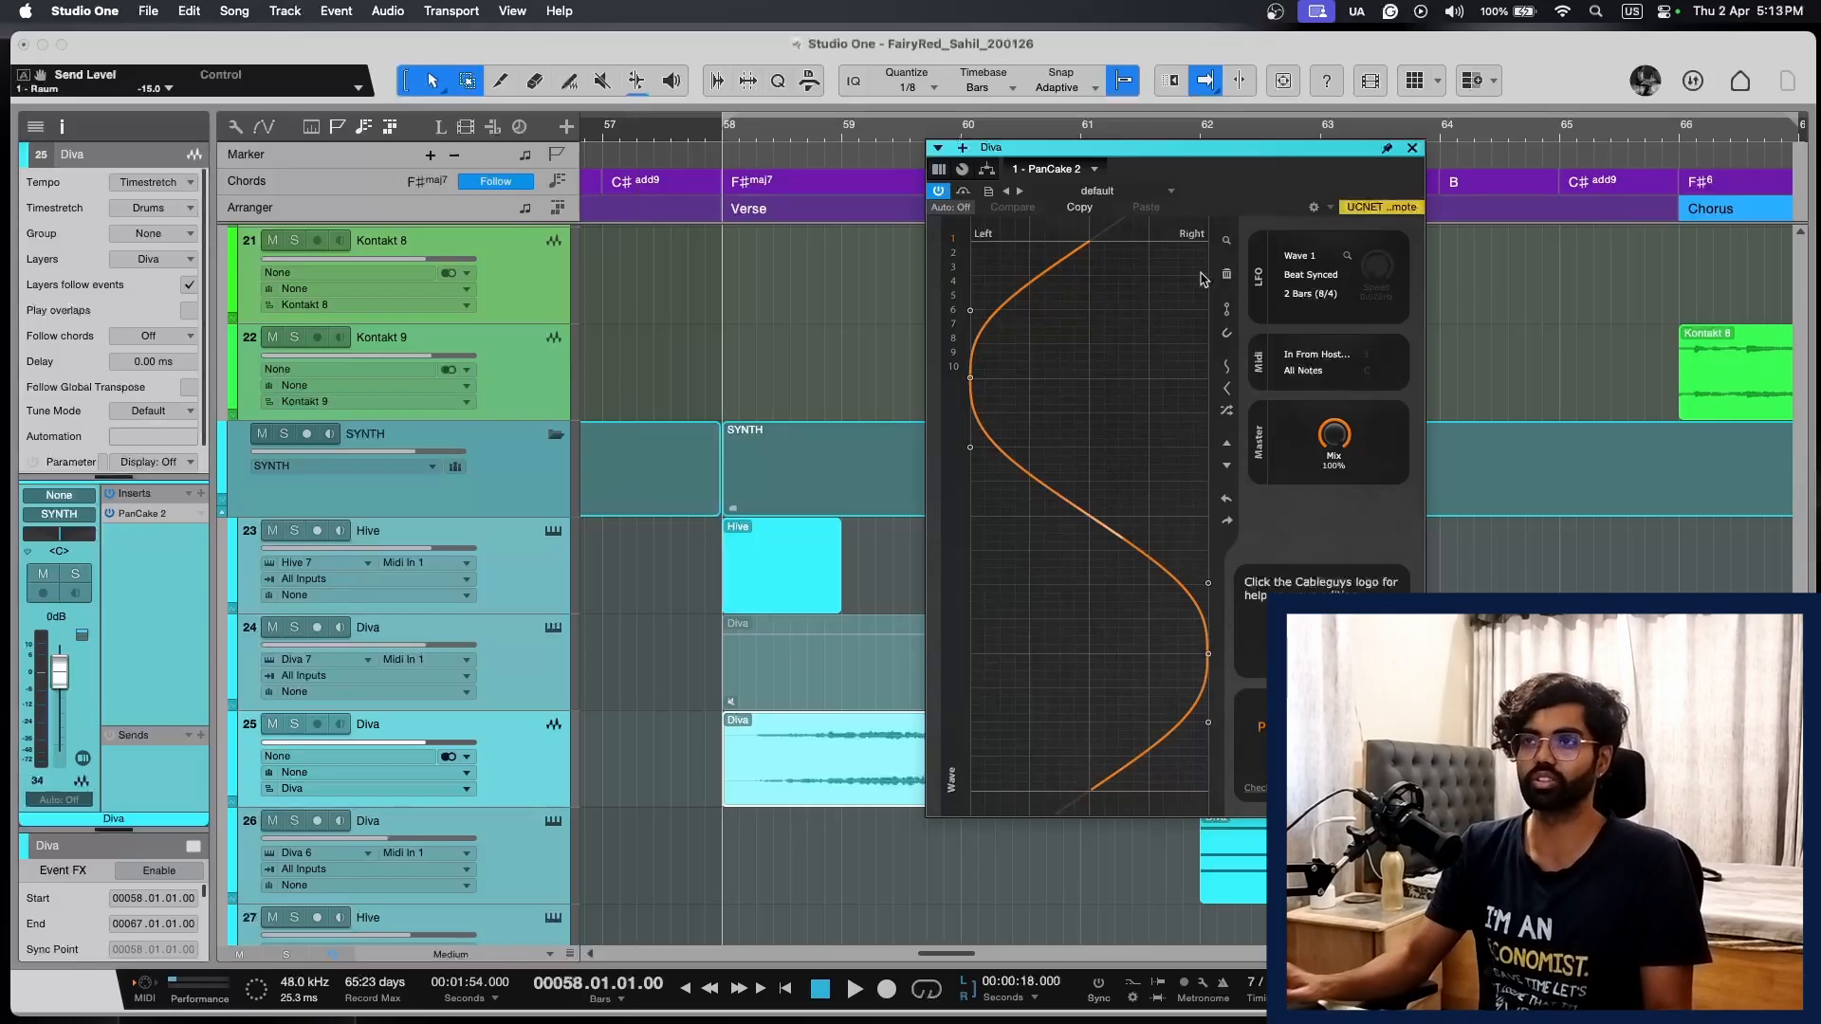
click(940, 192)
key(space)
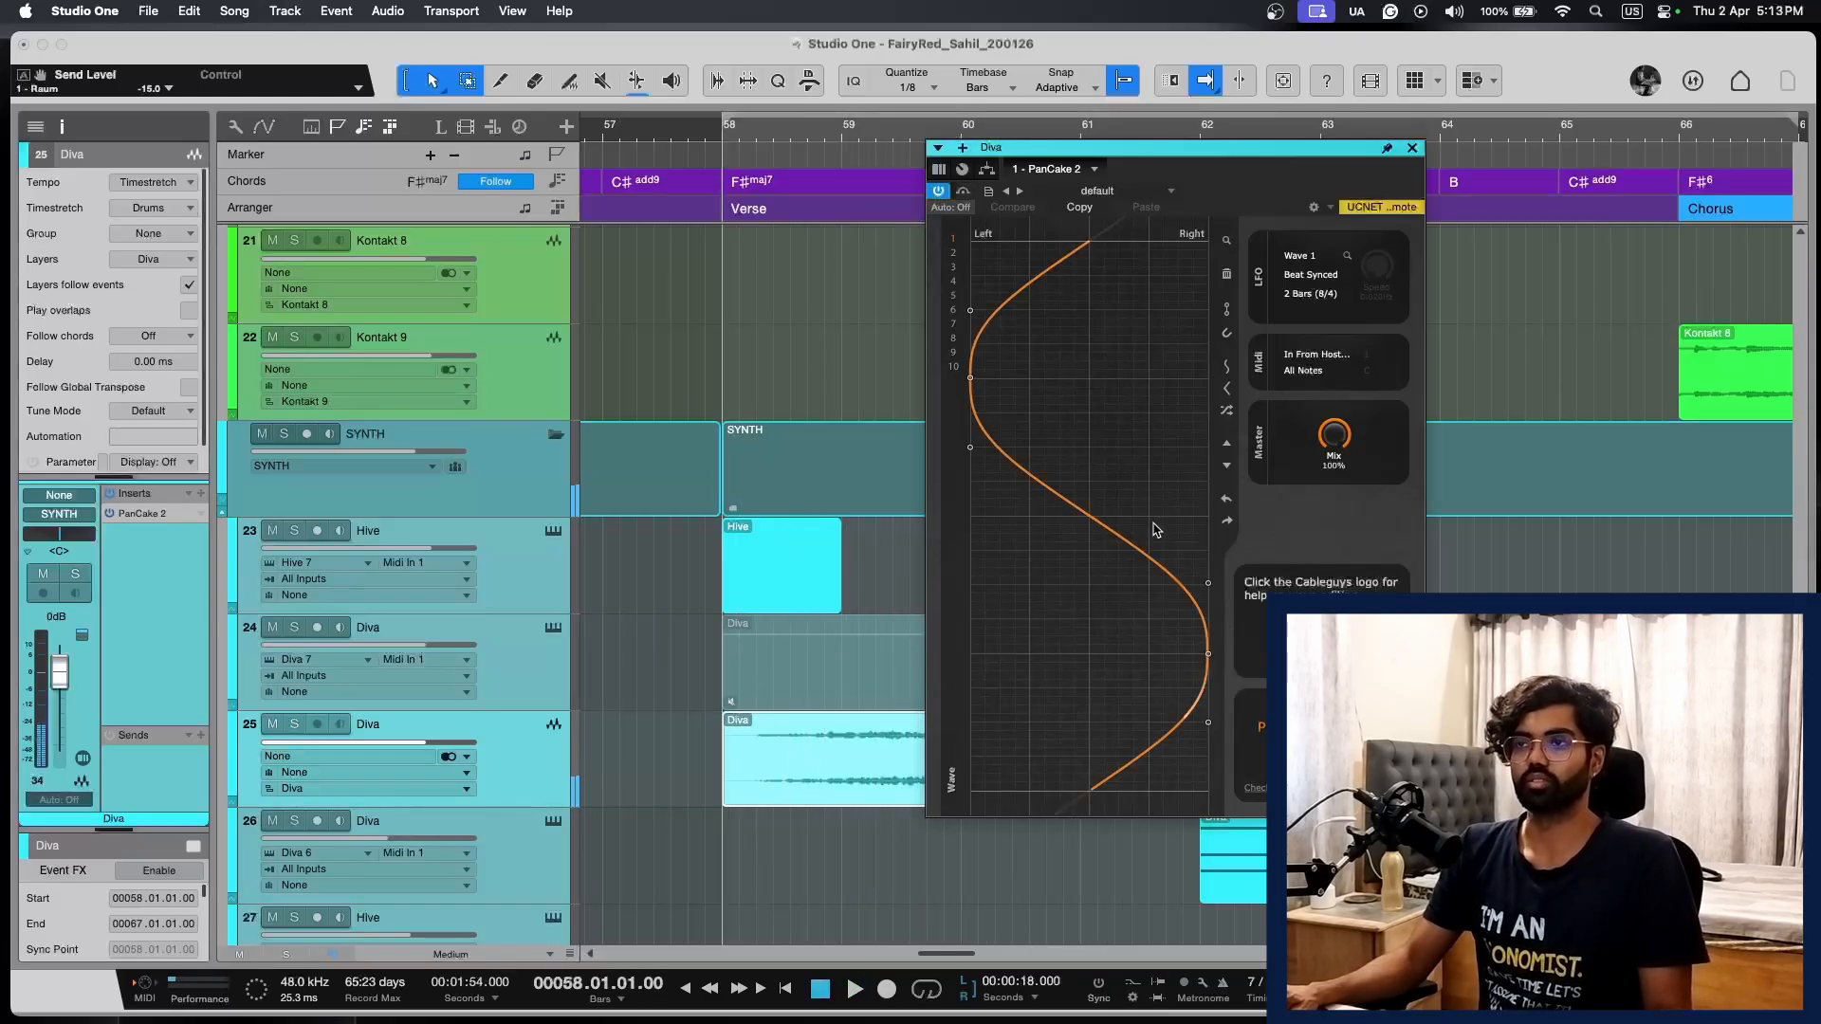
key(space)
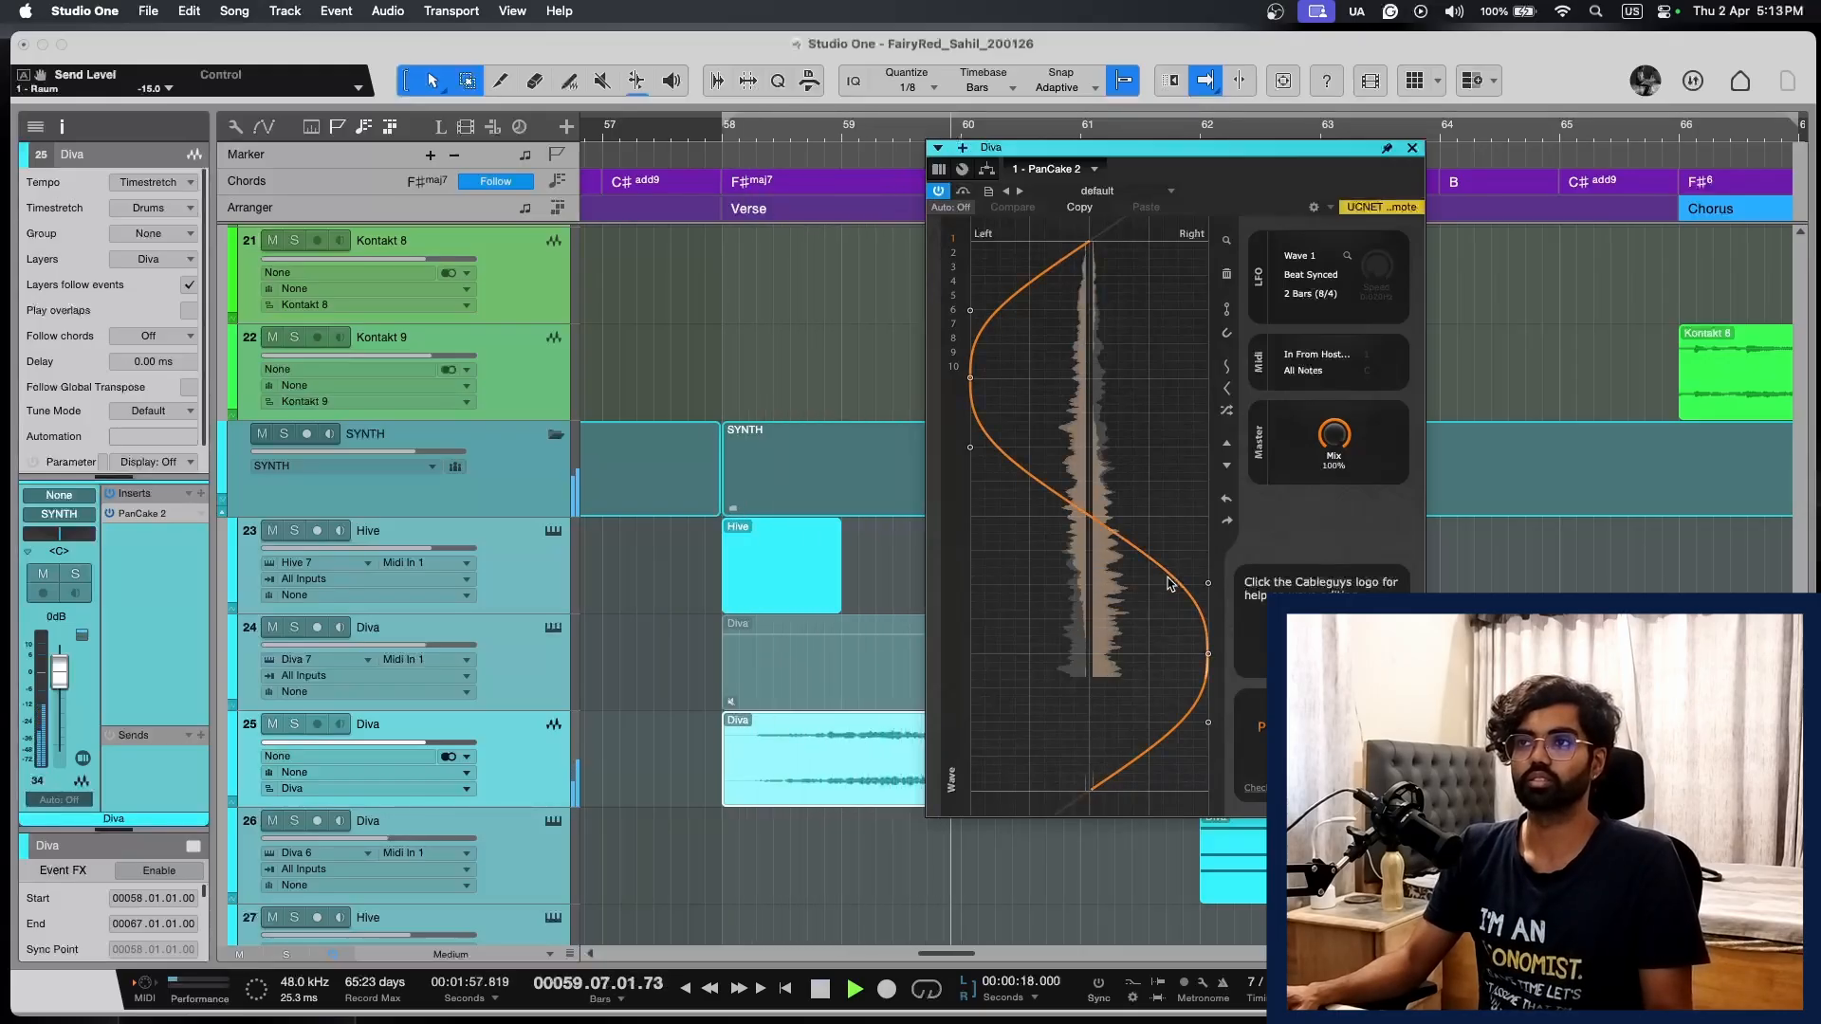
key(space)
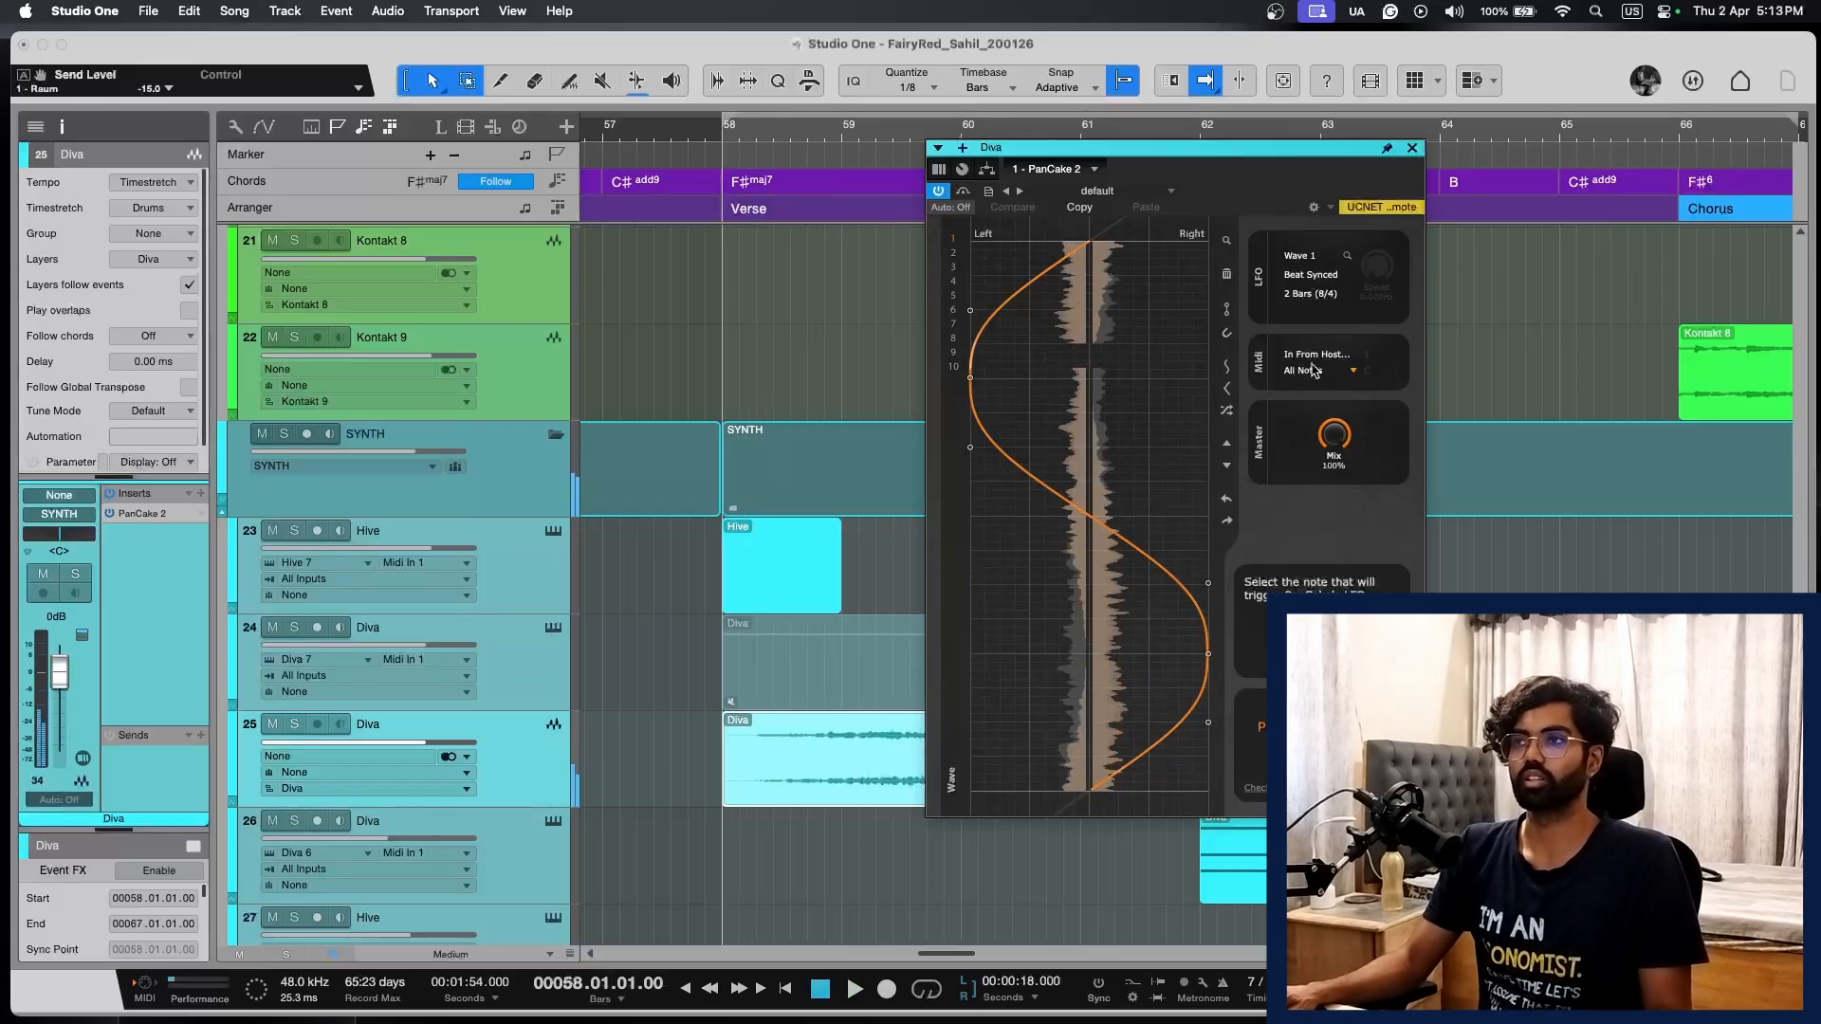
Step: Set the PanCake 2 LFO length to 4 Bars and lower the bounced Diva track's volume to -8.0 dB
click(1306, 294)
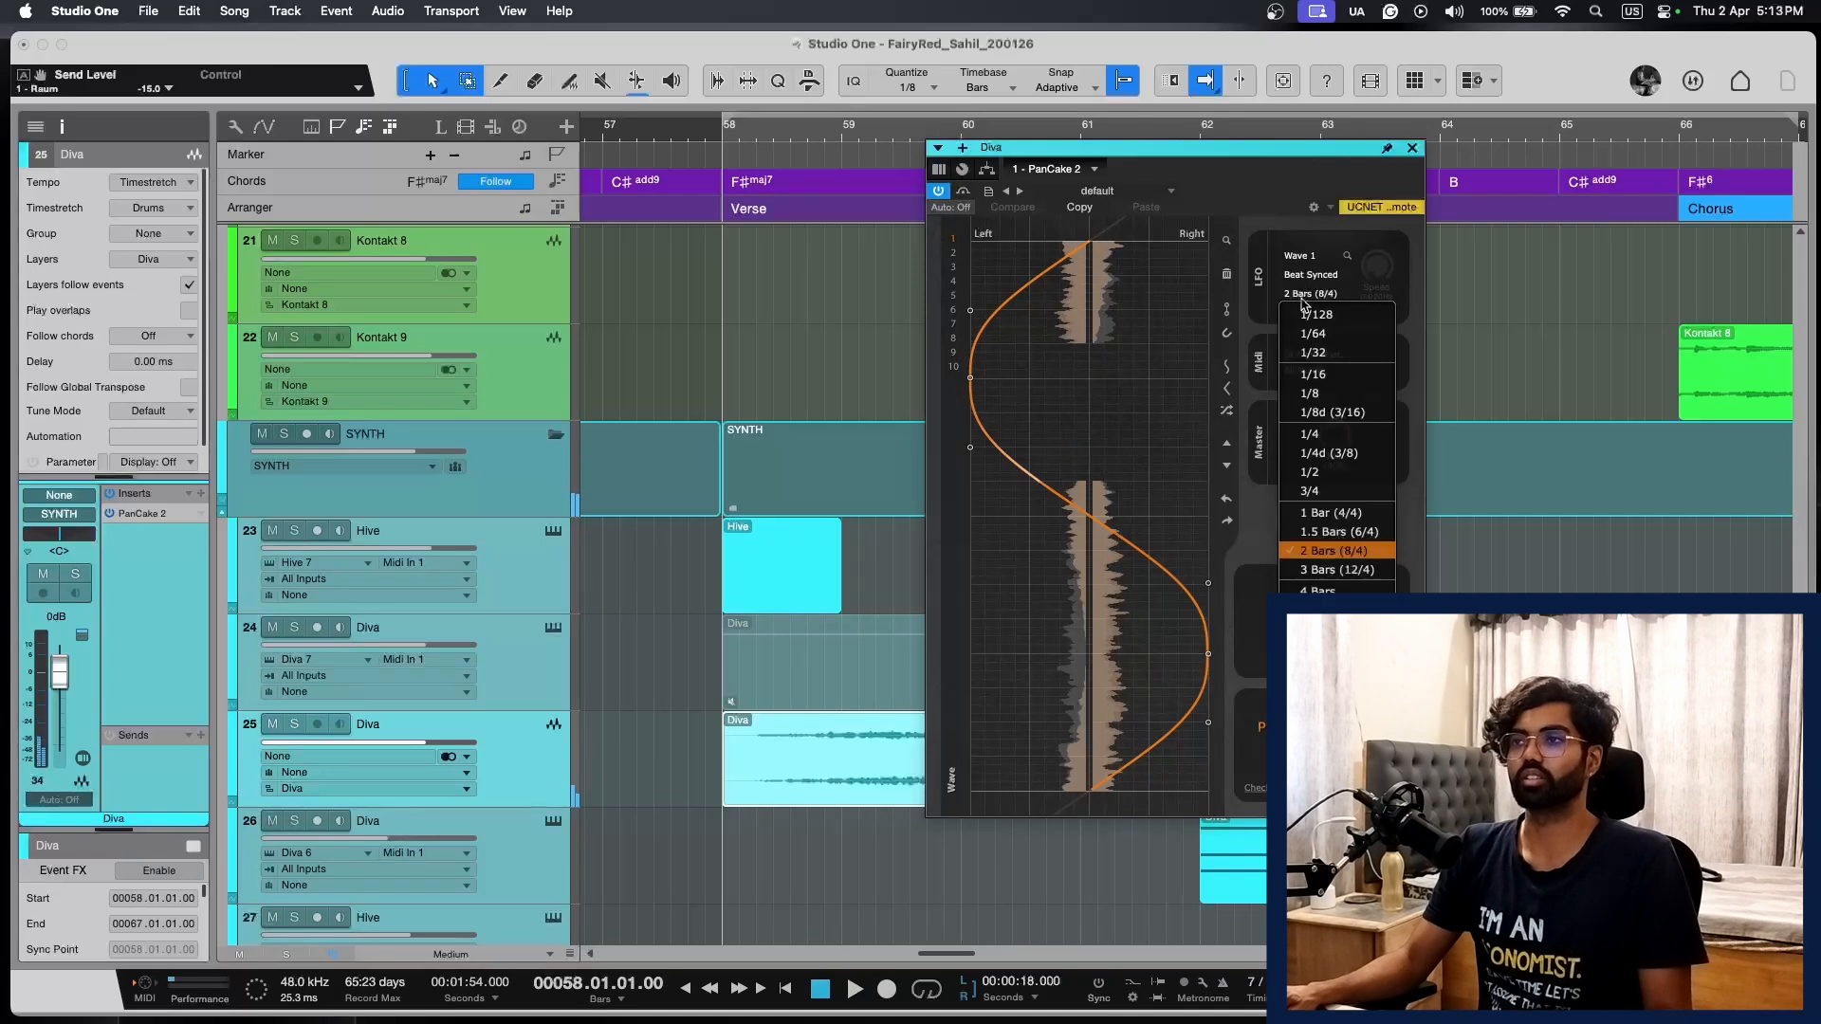
click(1360, 590)
drag(384, 749, 195, 785)
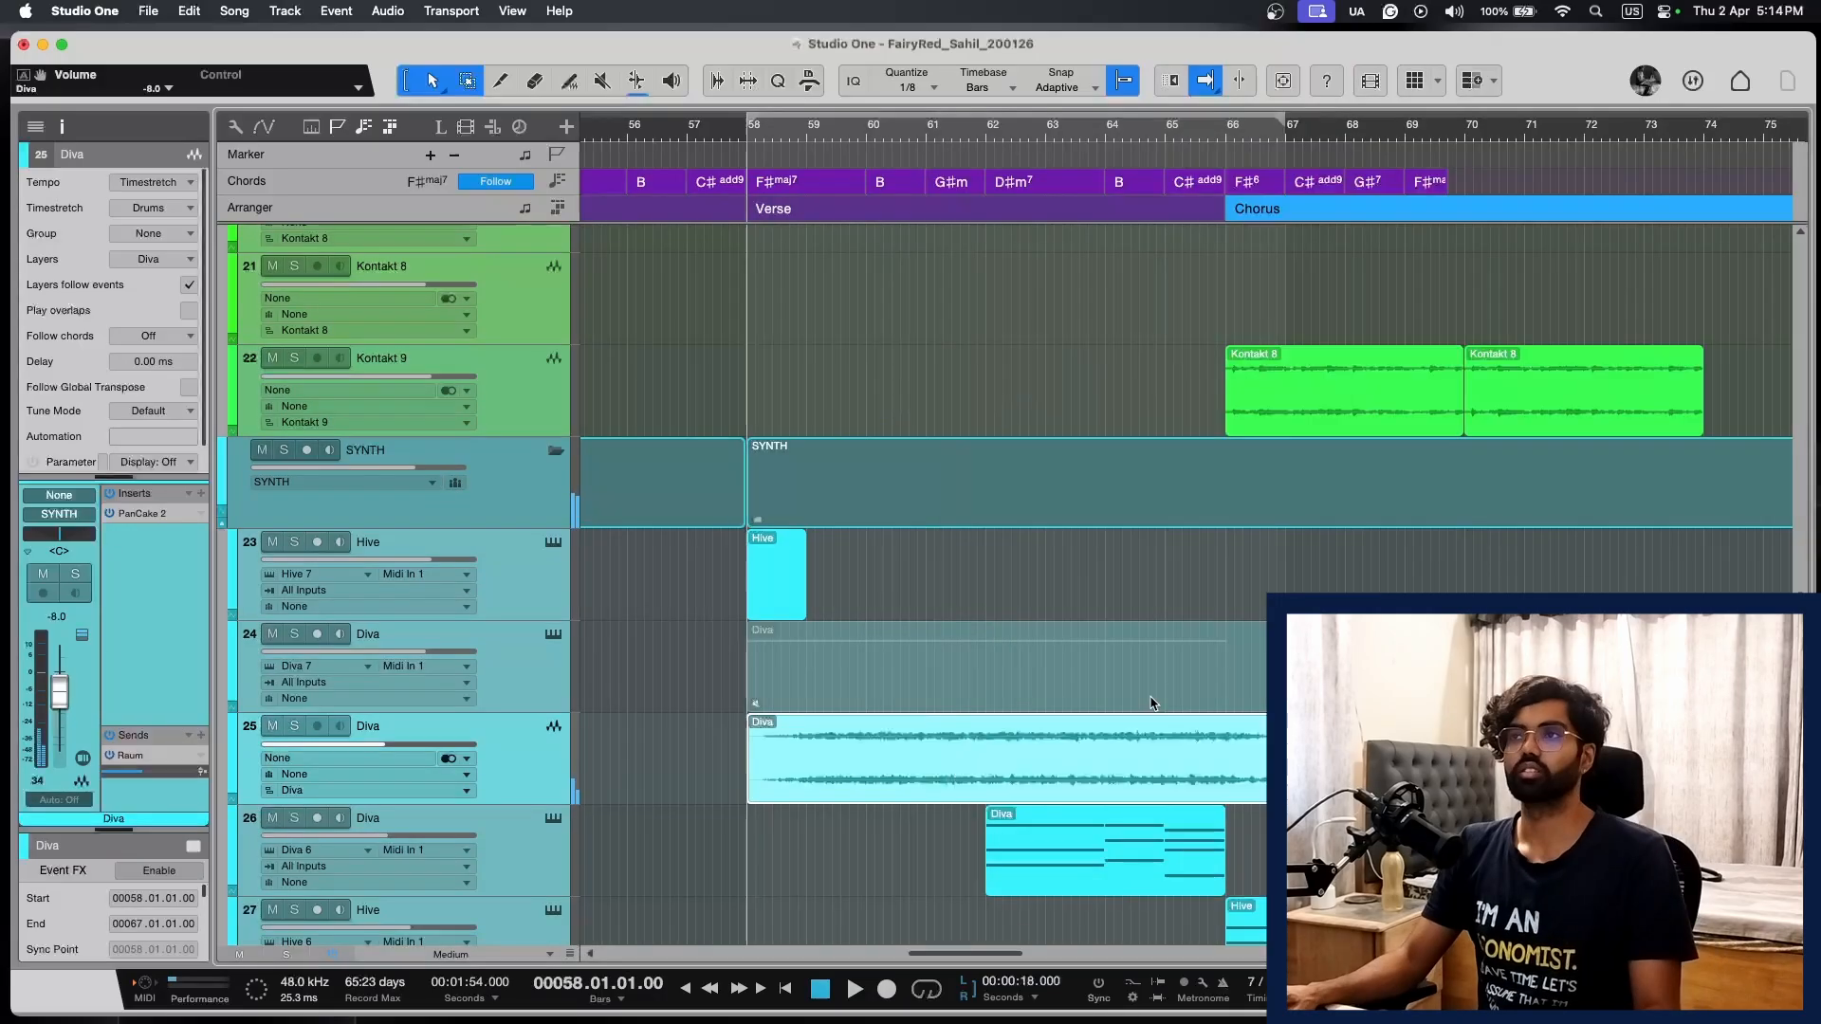
Step: Add another Diva instrument track from the instrument browser and load the TAS Sublime Rage preset from 7 EFFECTS
key(F5)
click(1514, 127)
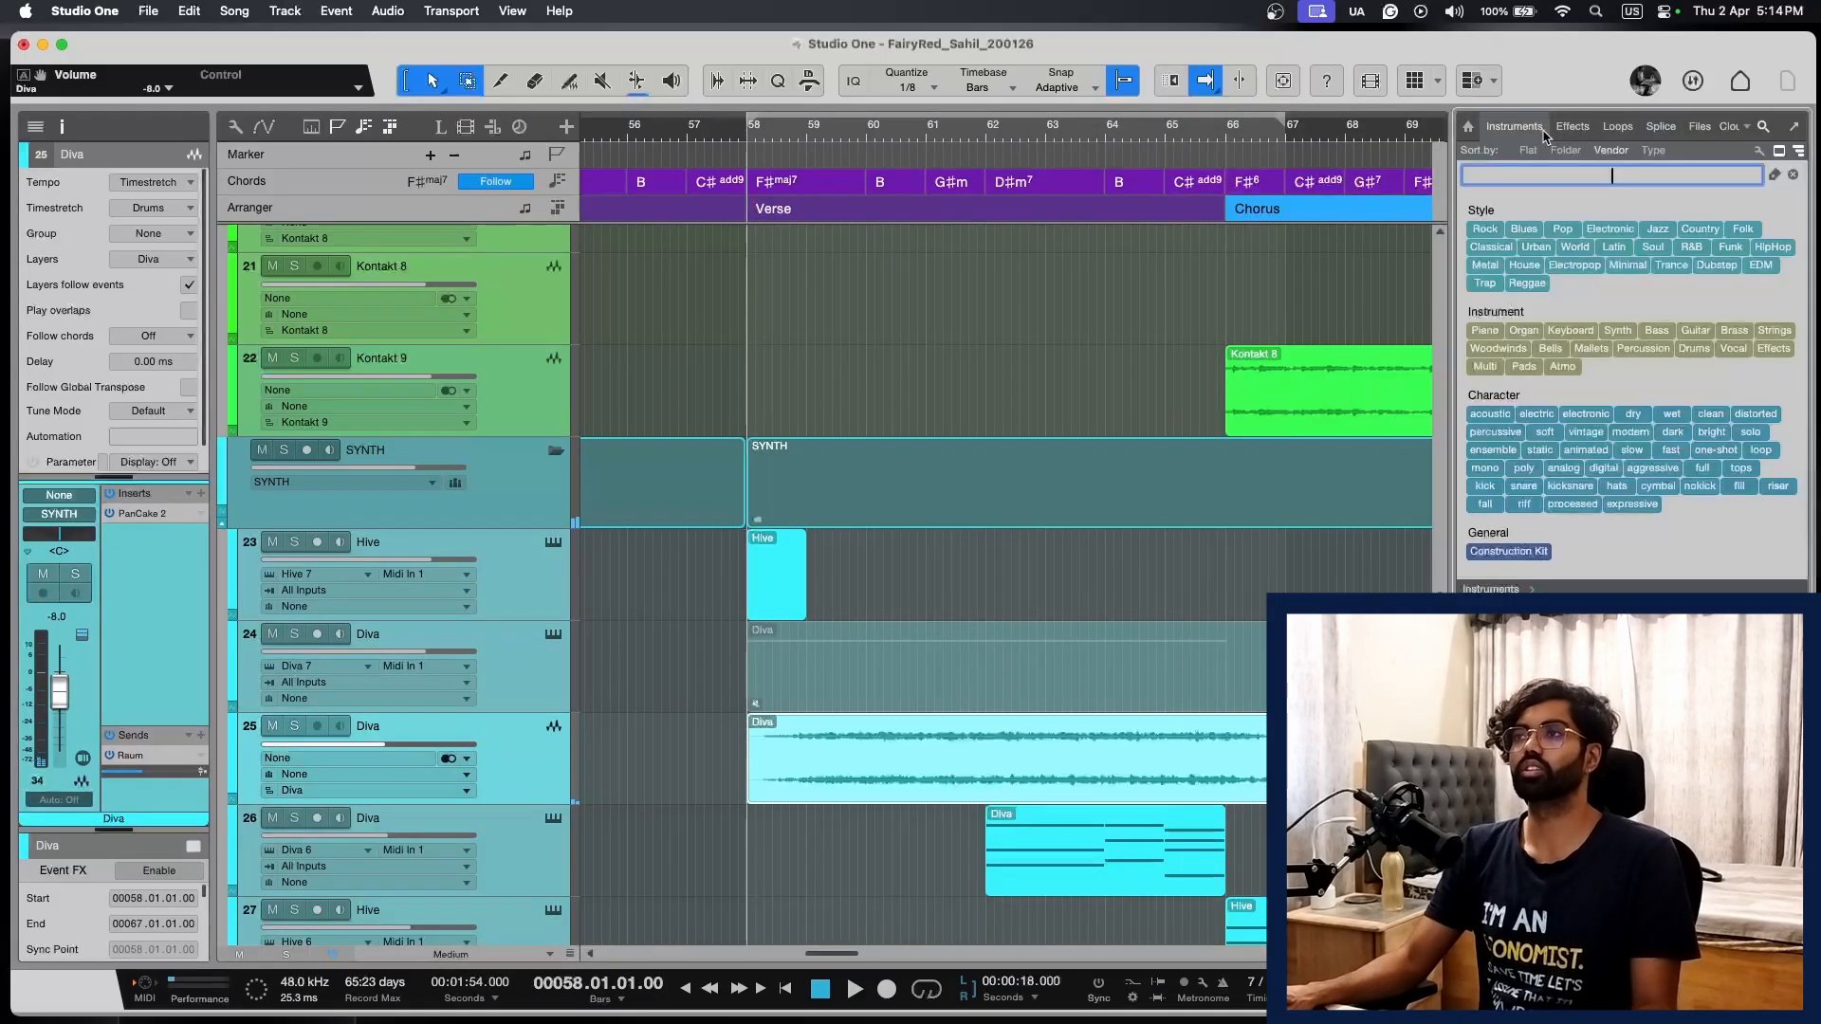
click(1630, 175)
text(diva)
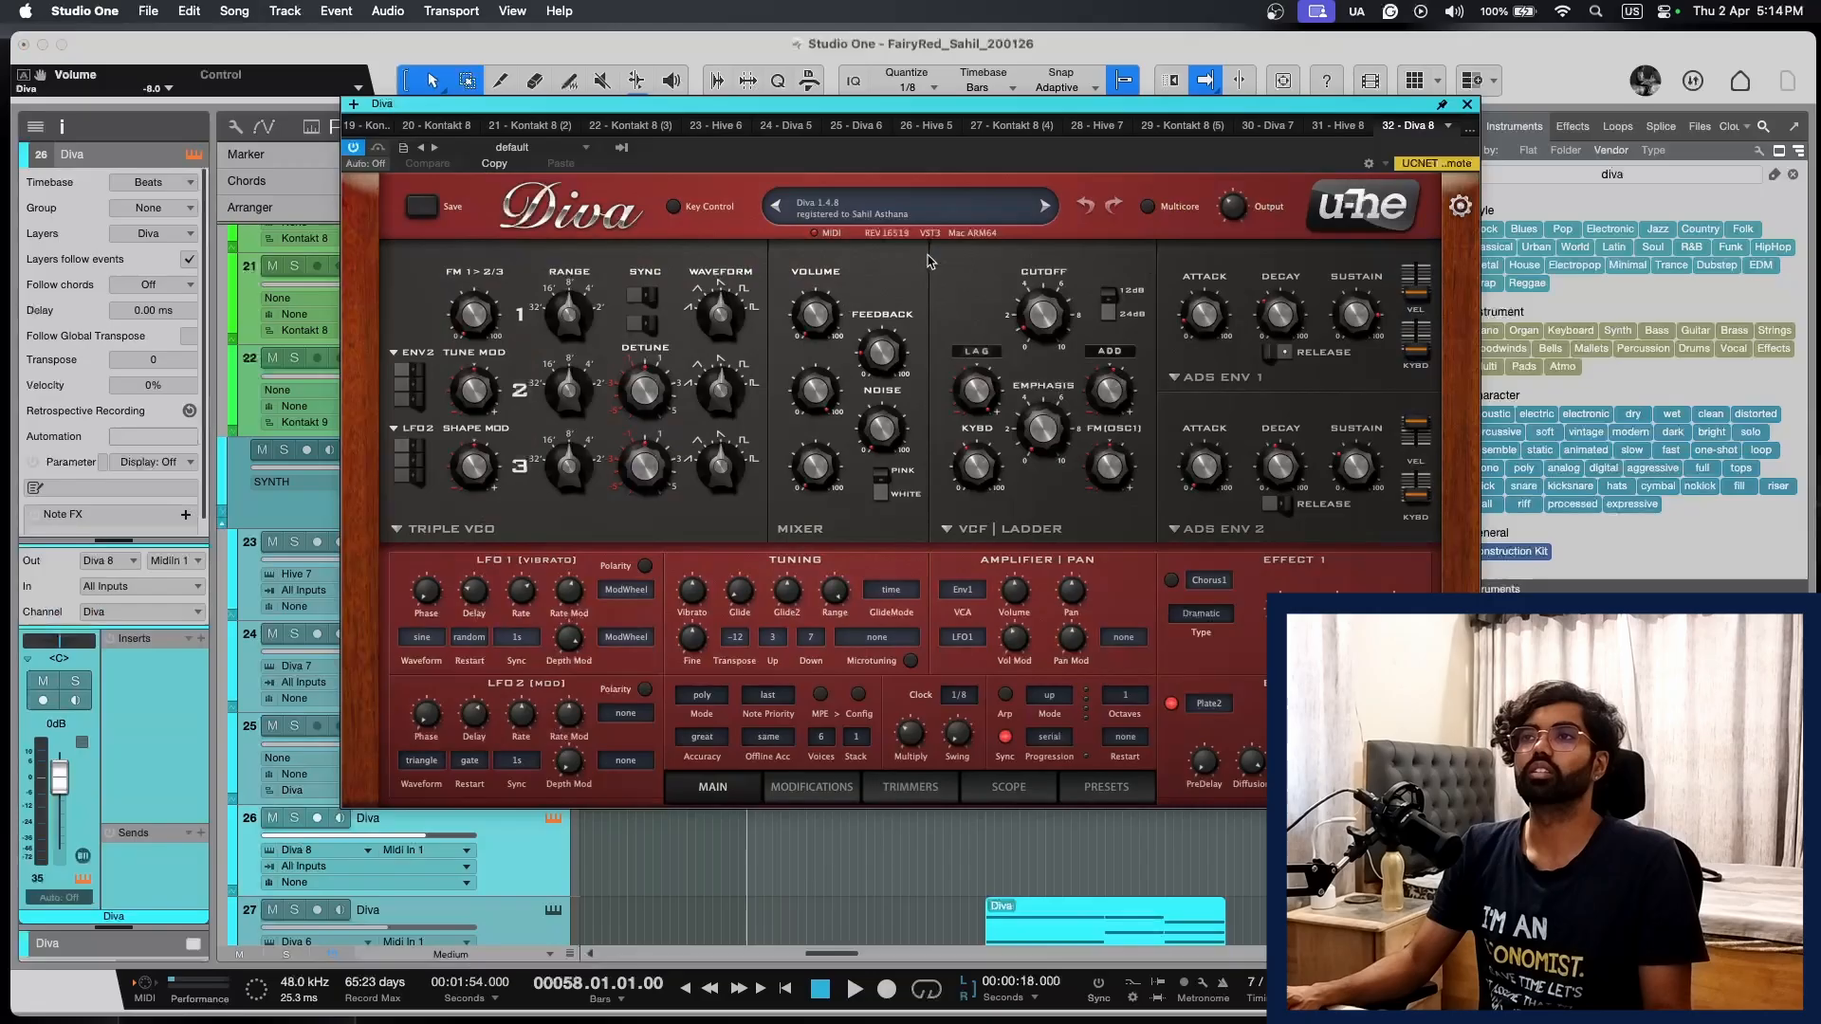
click(1106, 787)
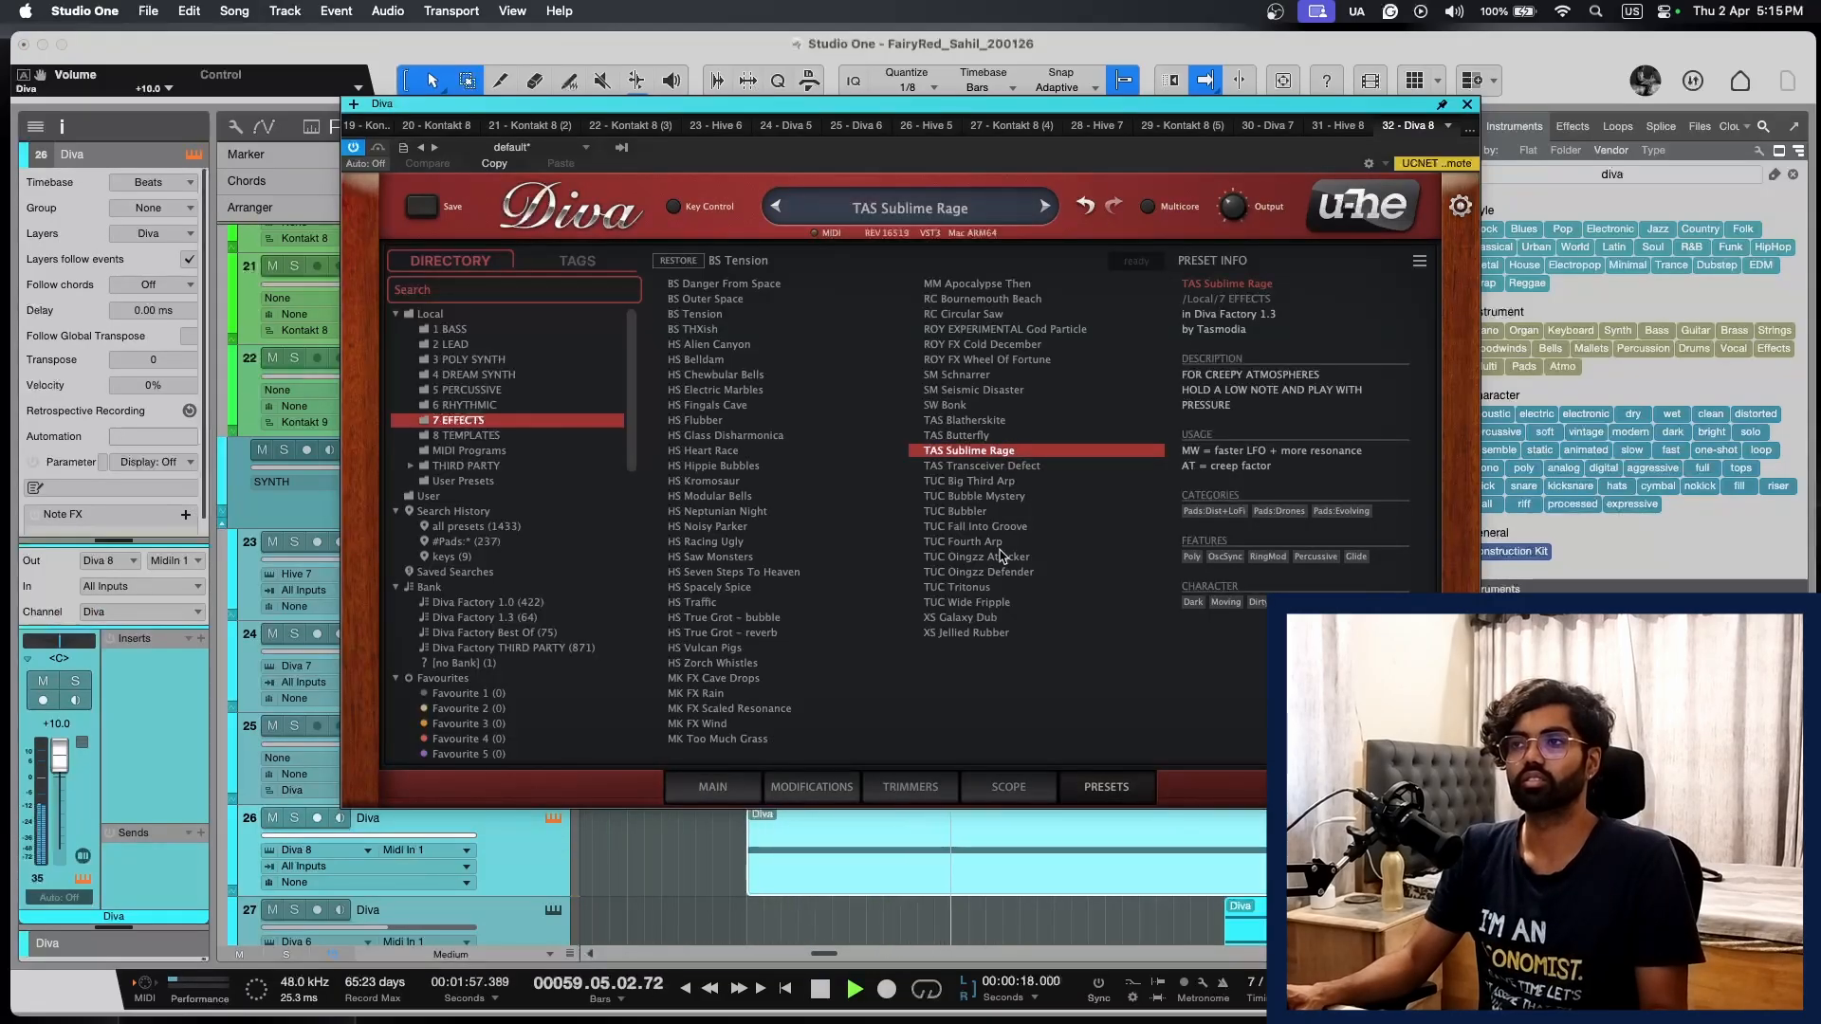
click(1466, 105)
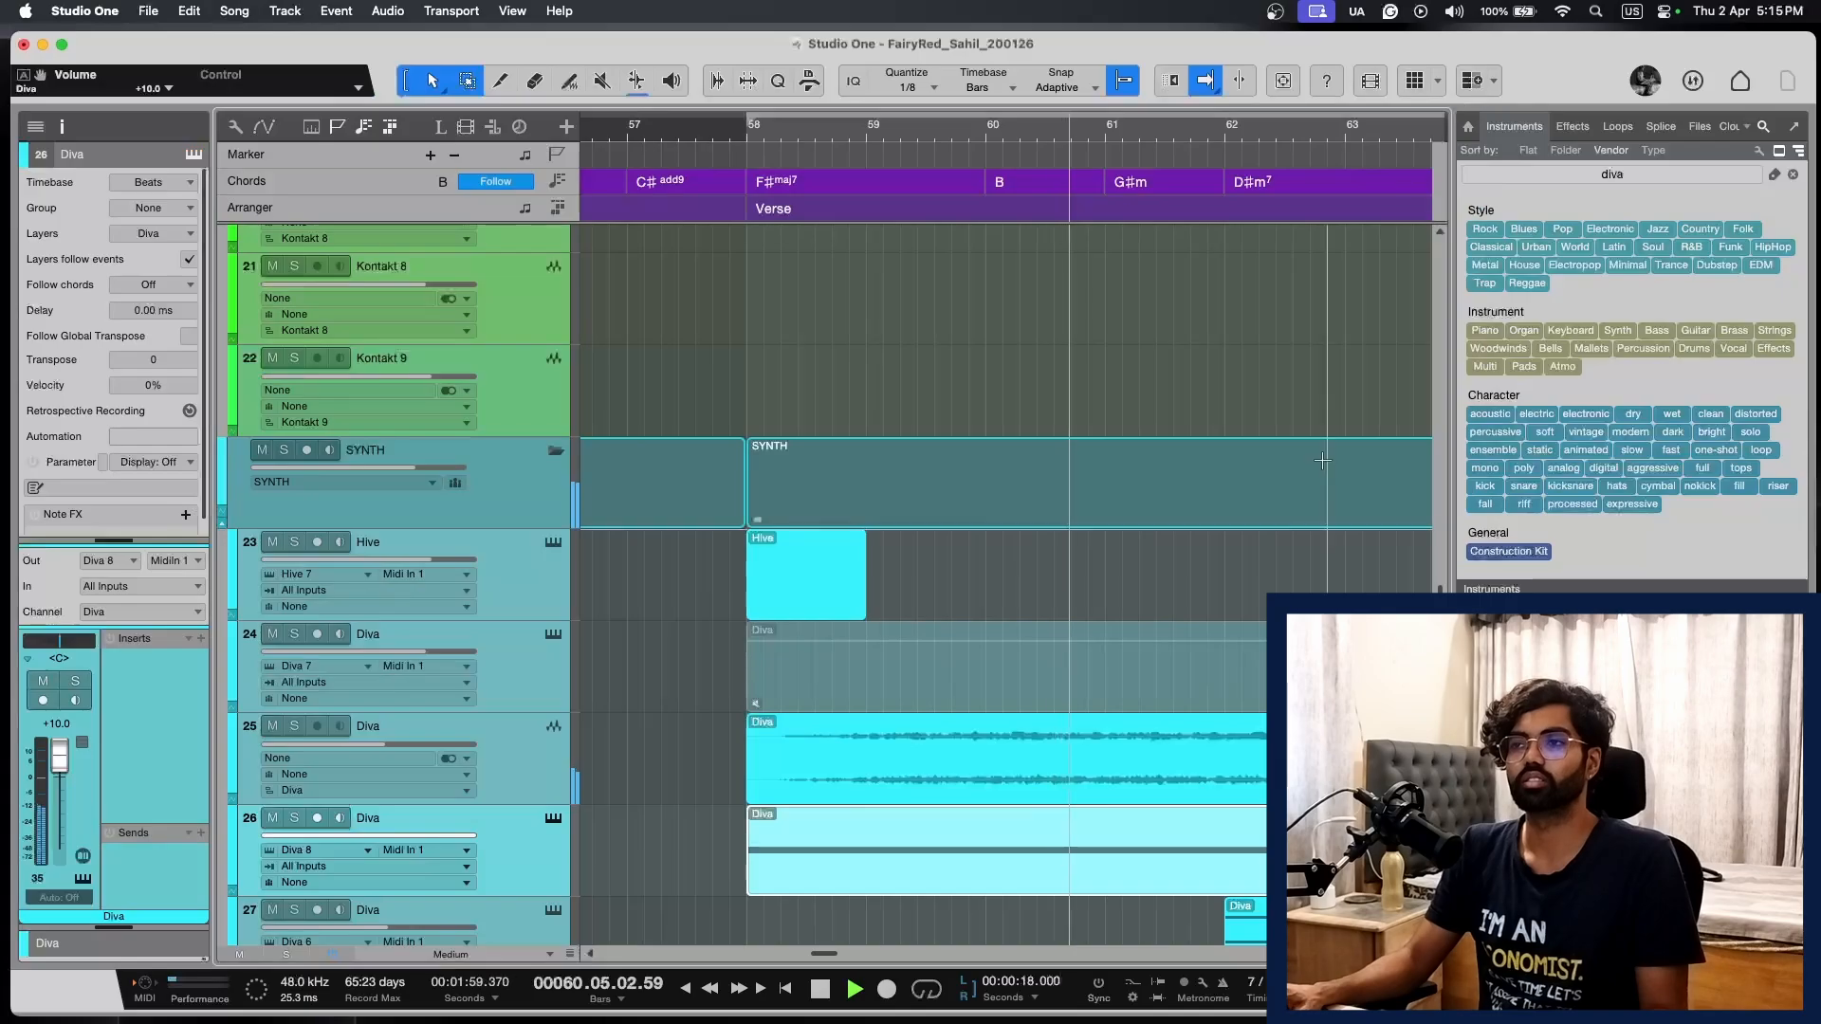
Step: Play the verse from bar 58 with the new Diva part, and raise its sustained note to F#4
scroll(1198, 688, down, 2)
scroll(1199, 681, down, 10)
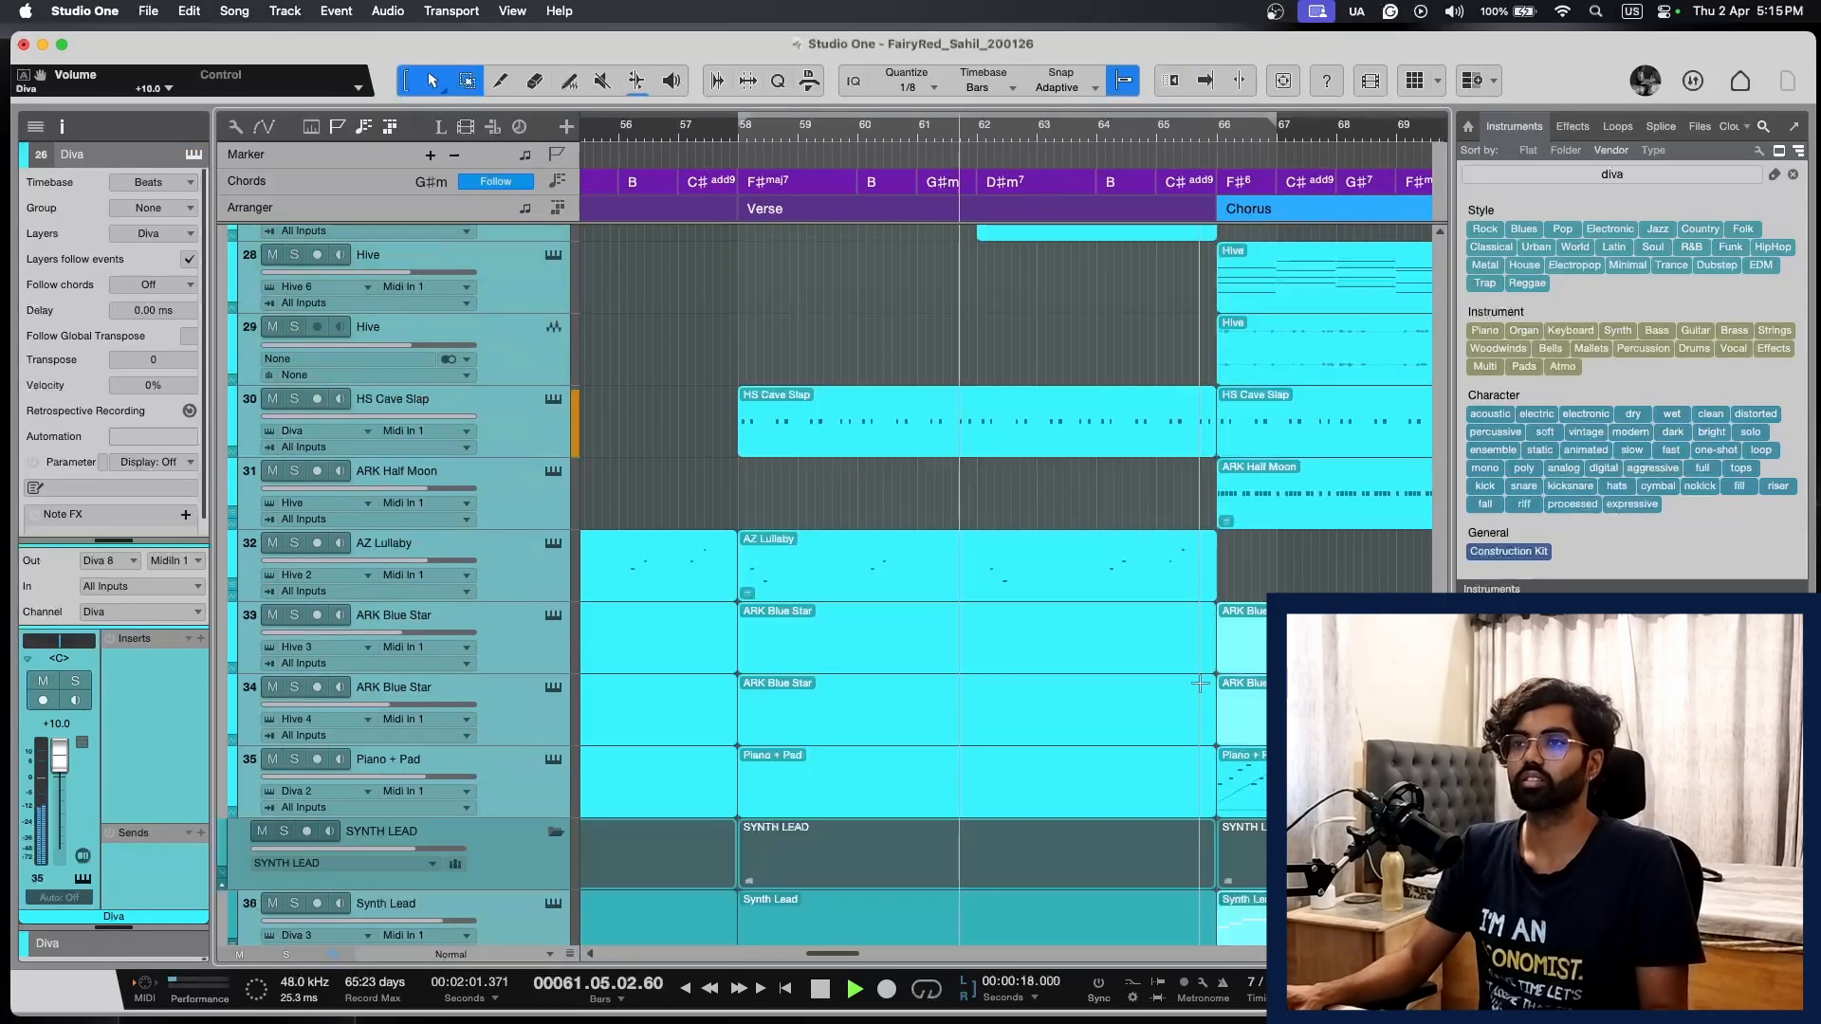
scroll(1200, 683, up, 8)
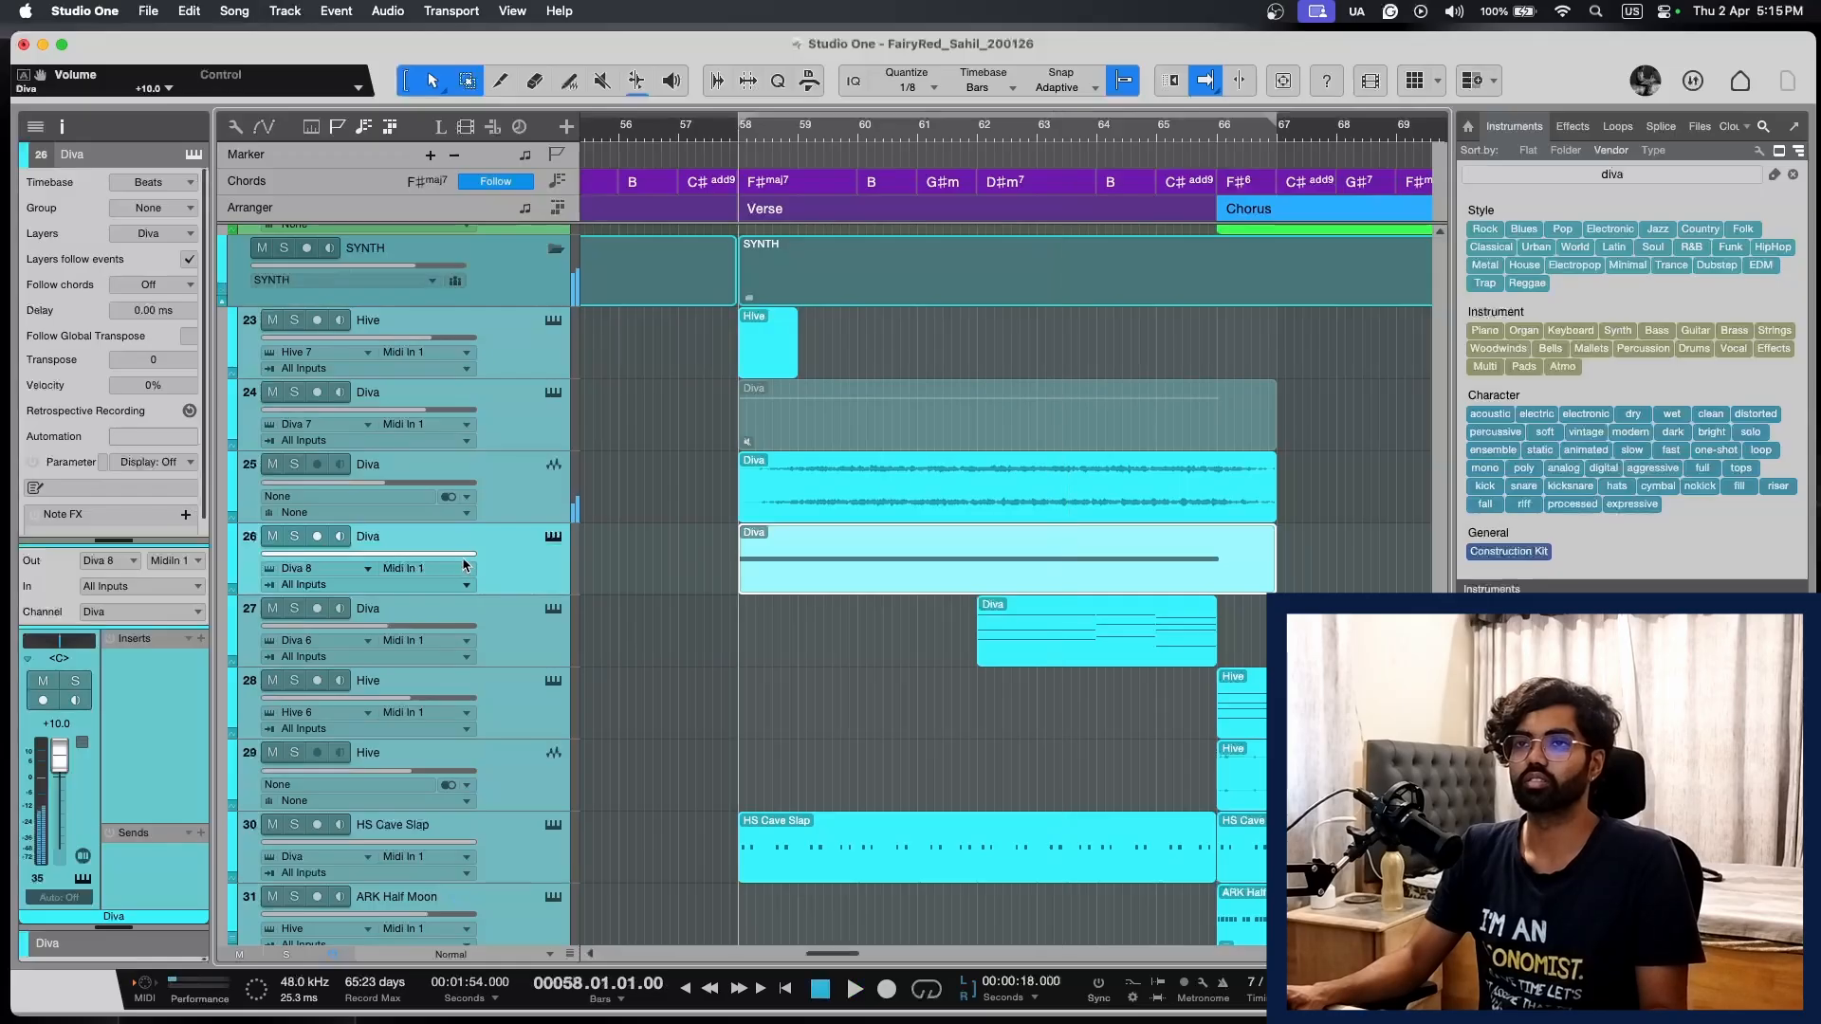
key(space)
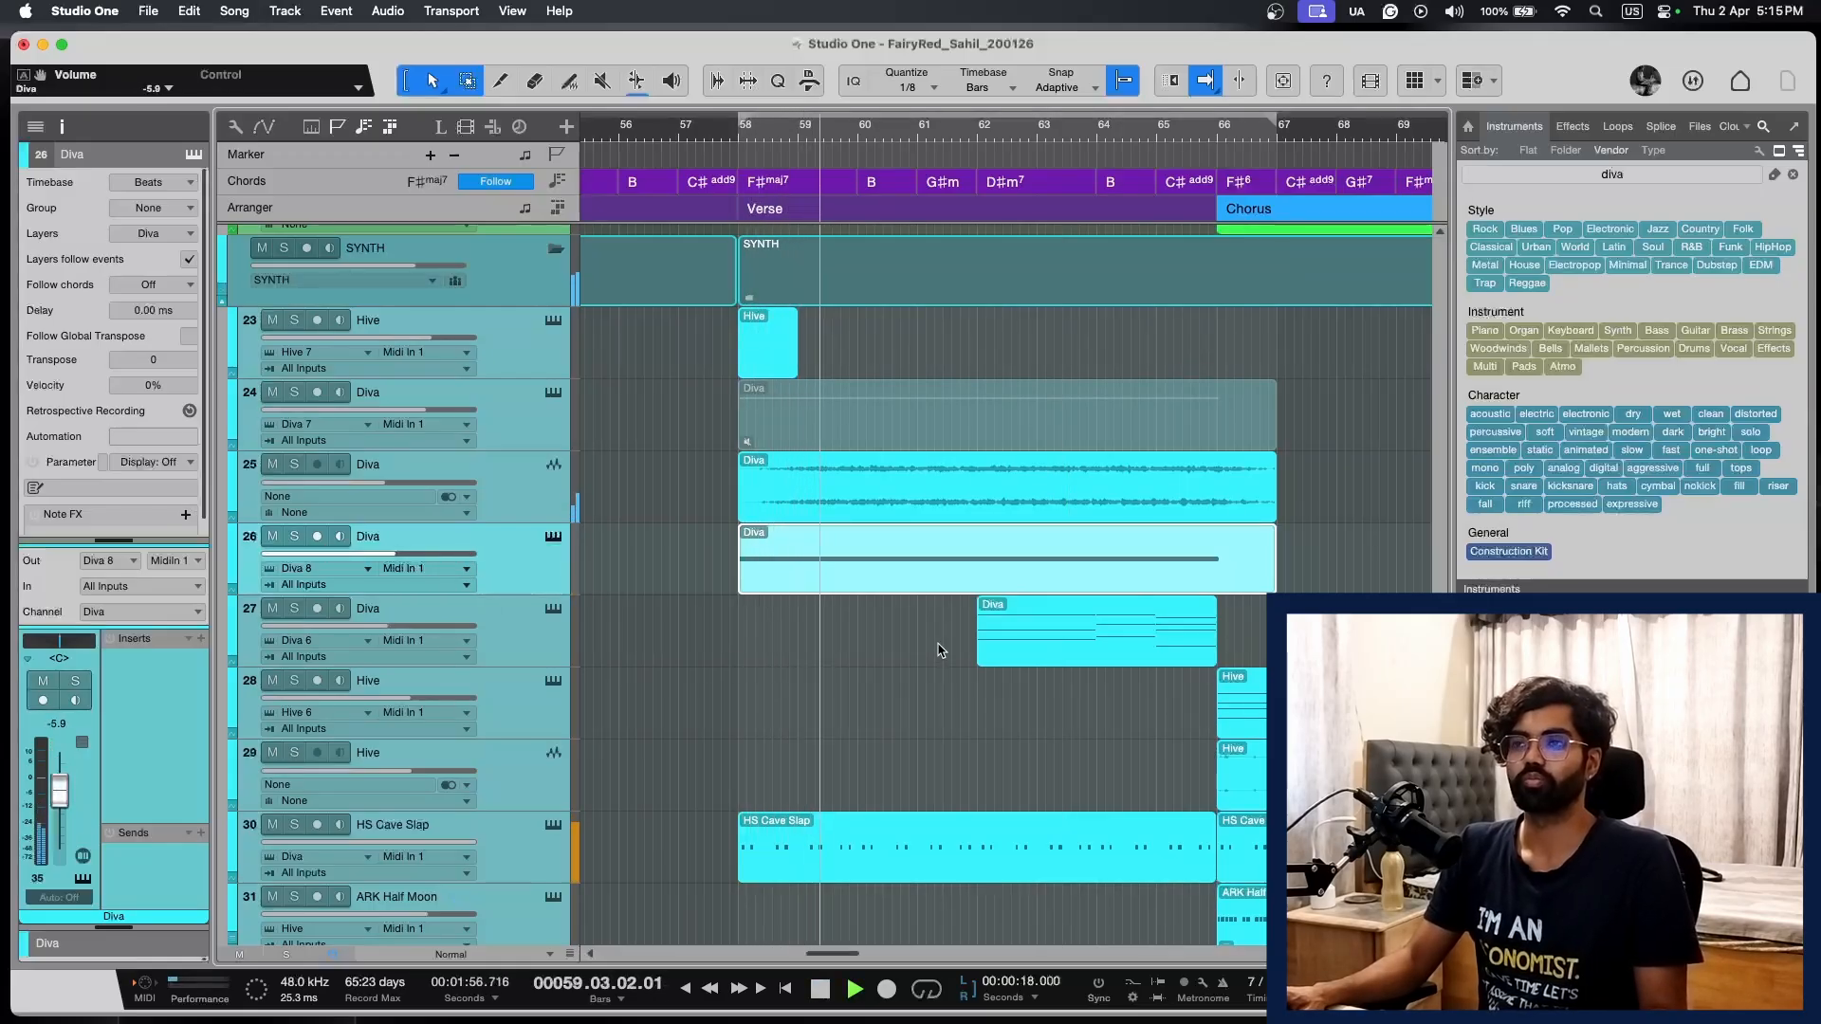
double_click(1011, 577)
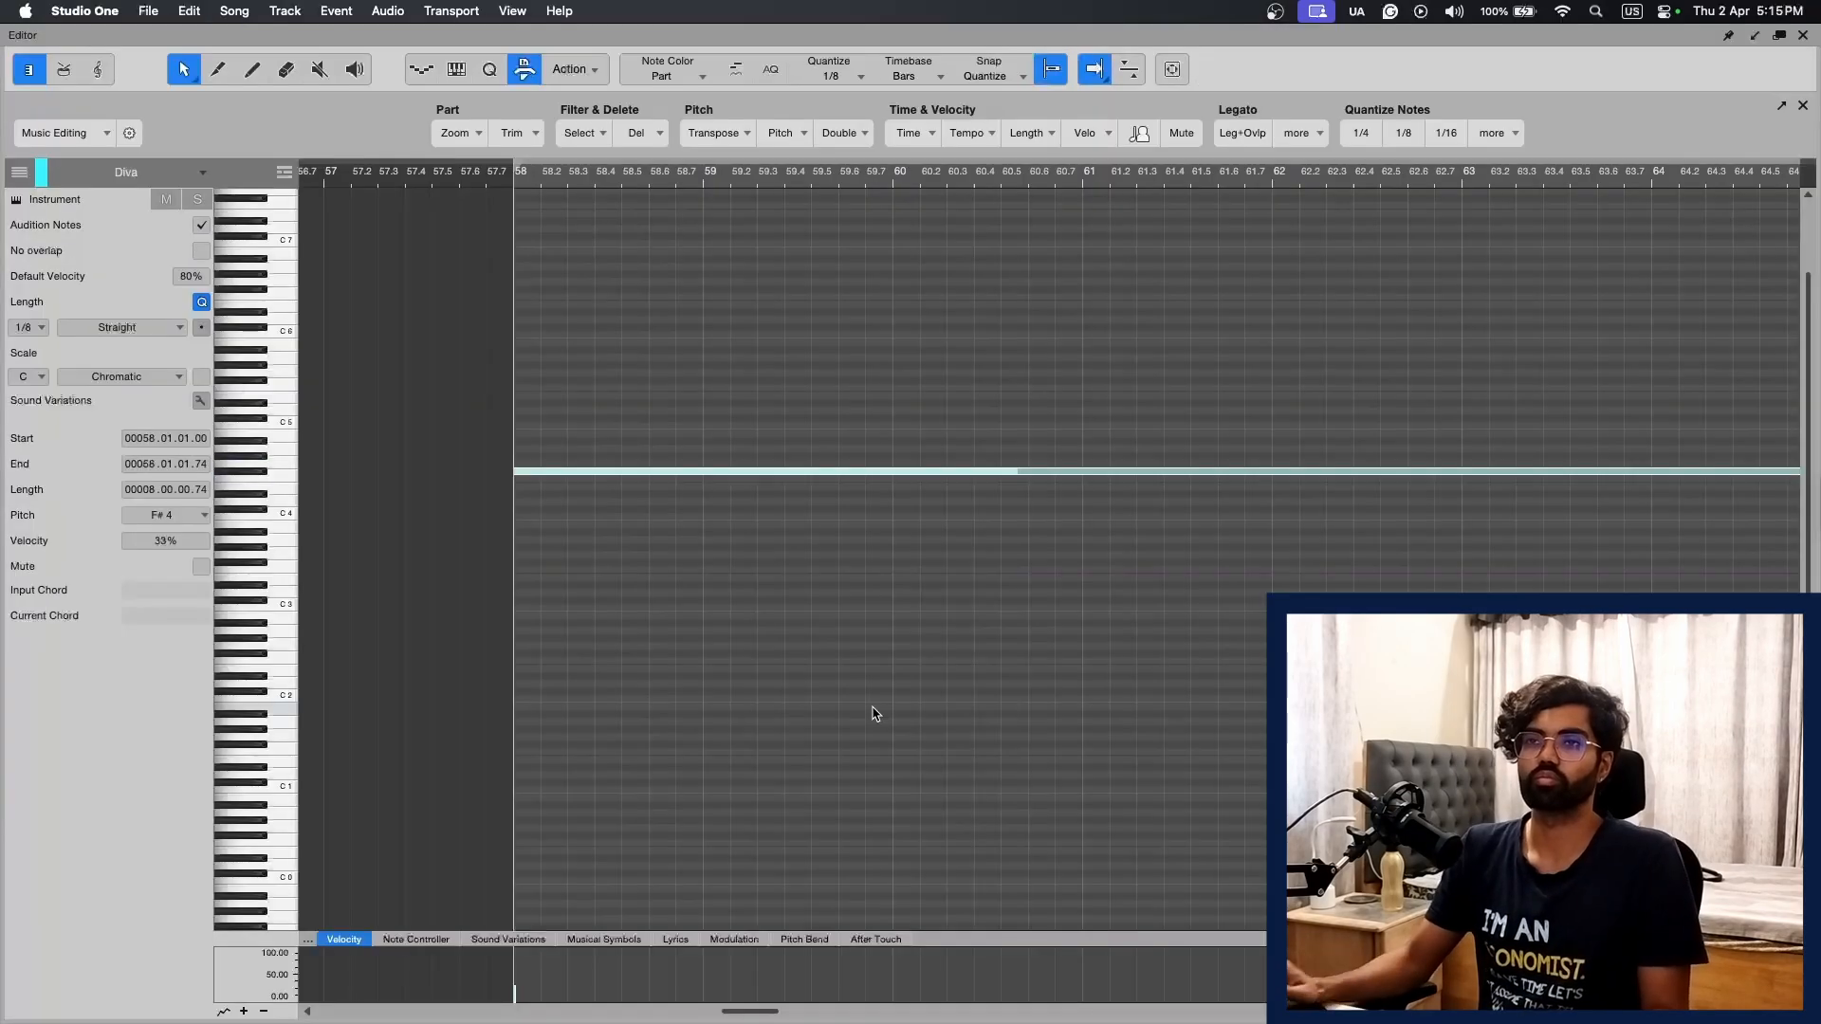
click(1801, 35)
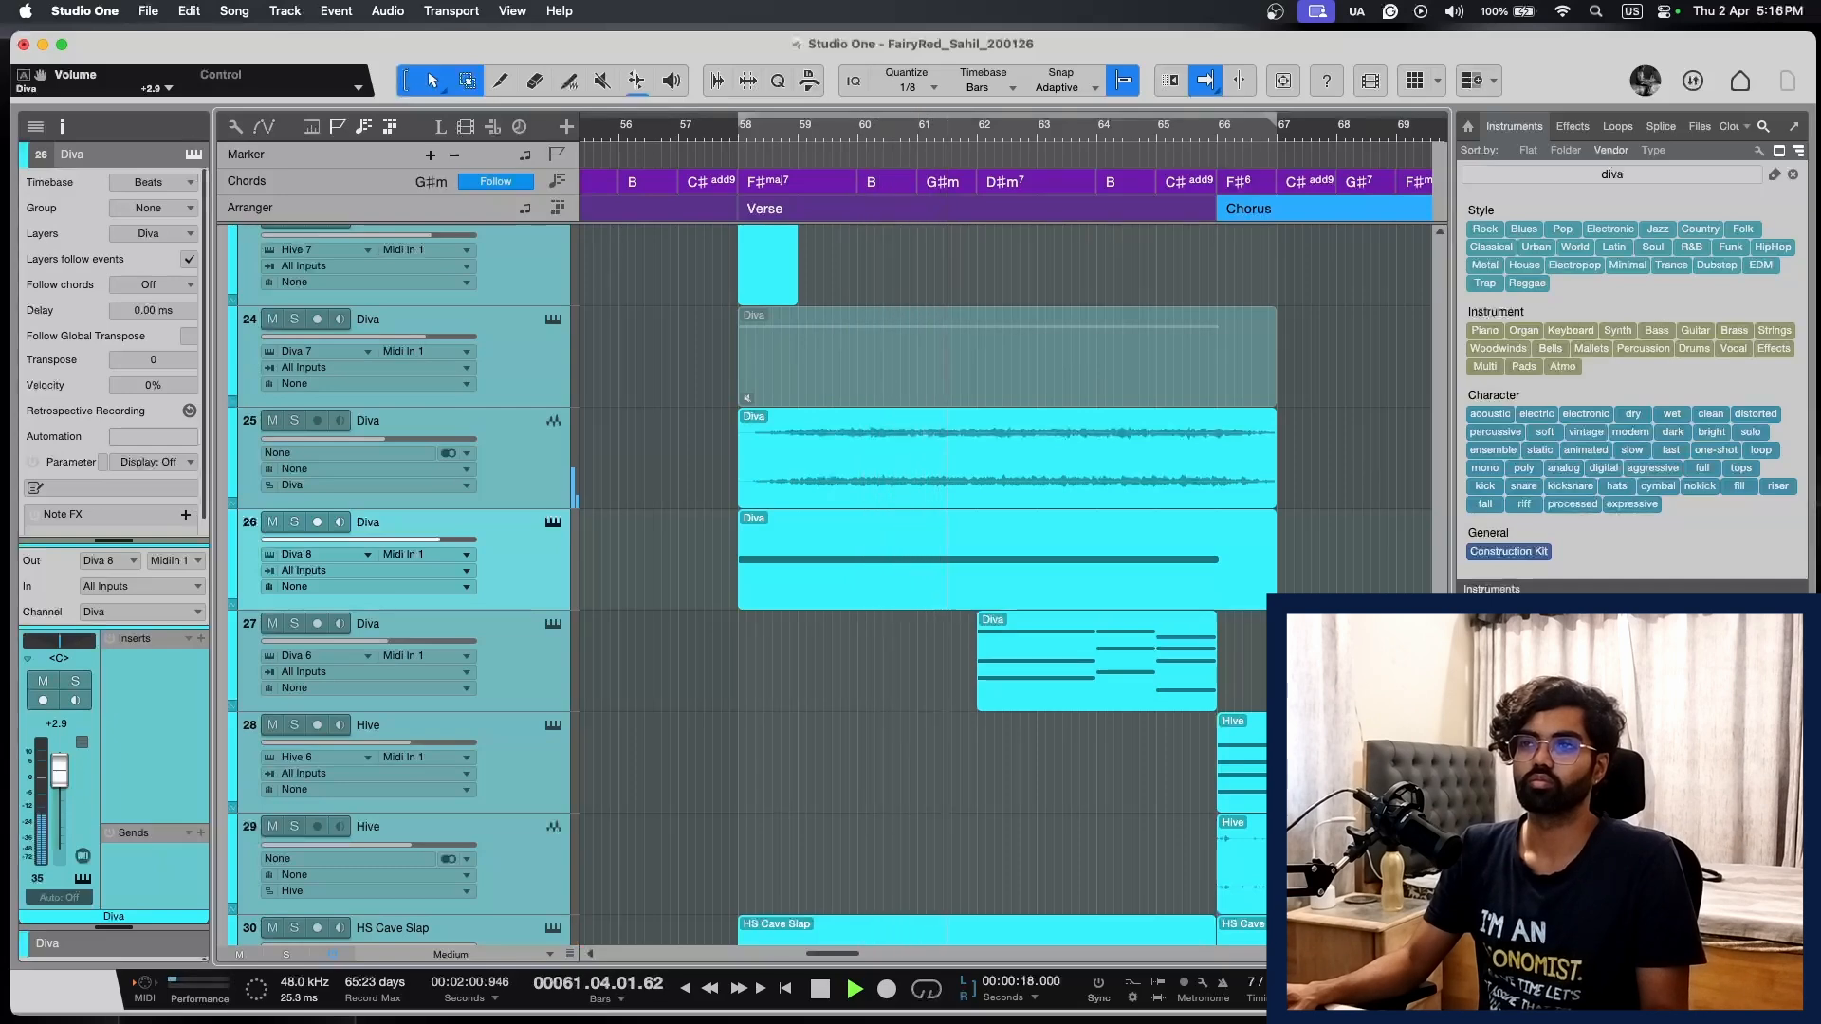
Step: Duplicate the track 37 Synth Lead part from the first Verse into the following Verse at bar 58
scroll(1337, 590, down, 12)
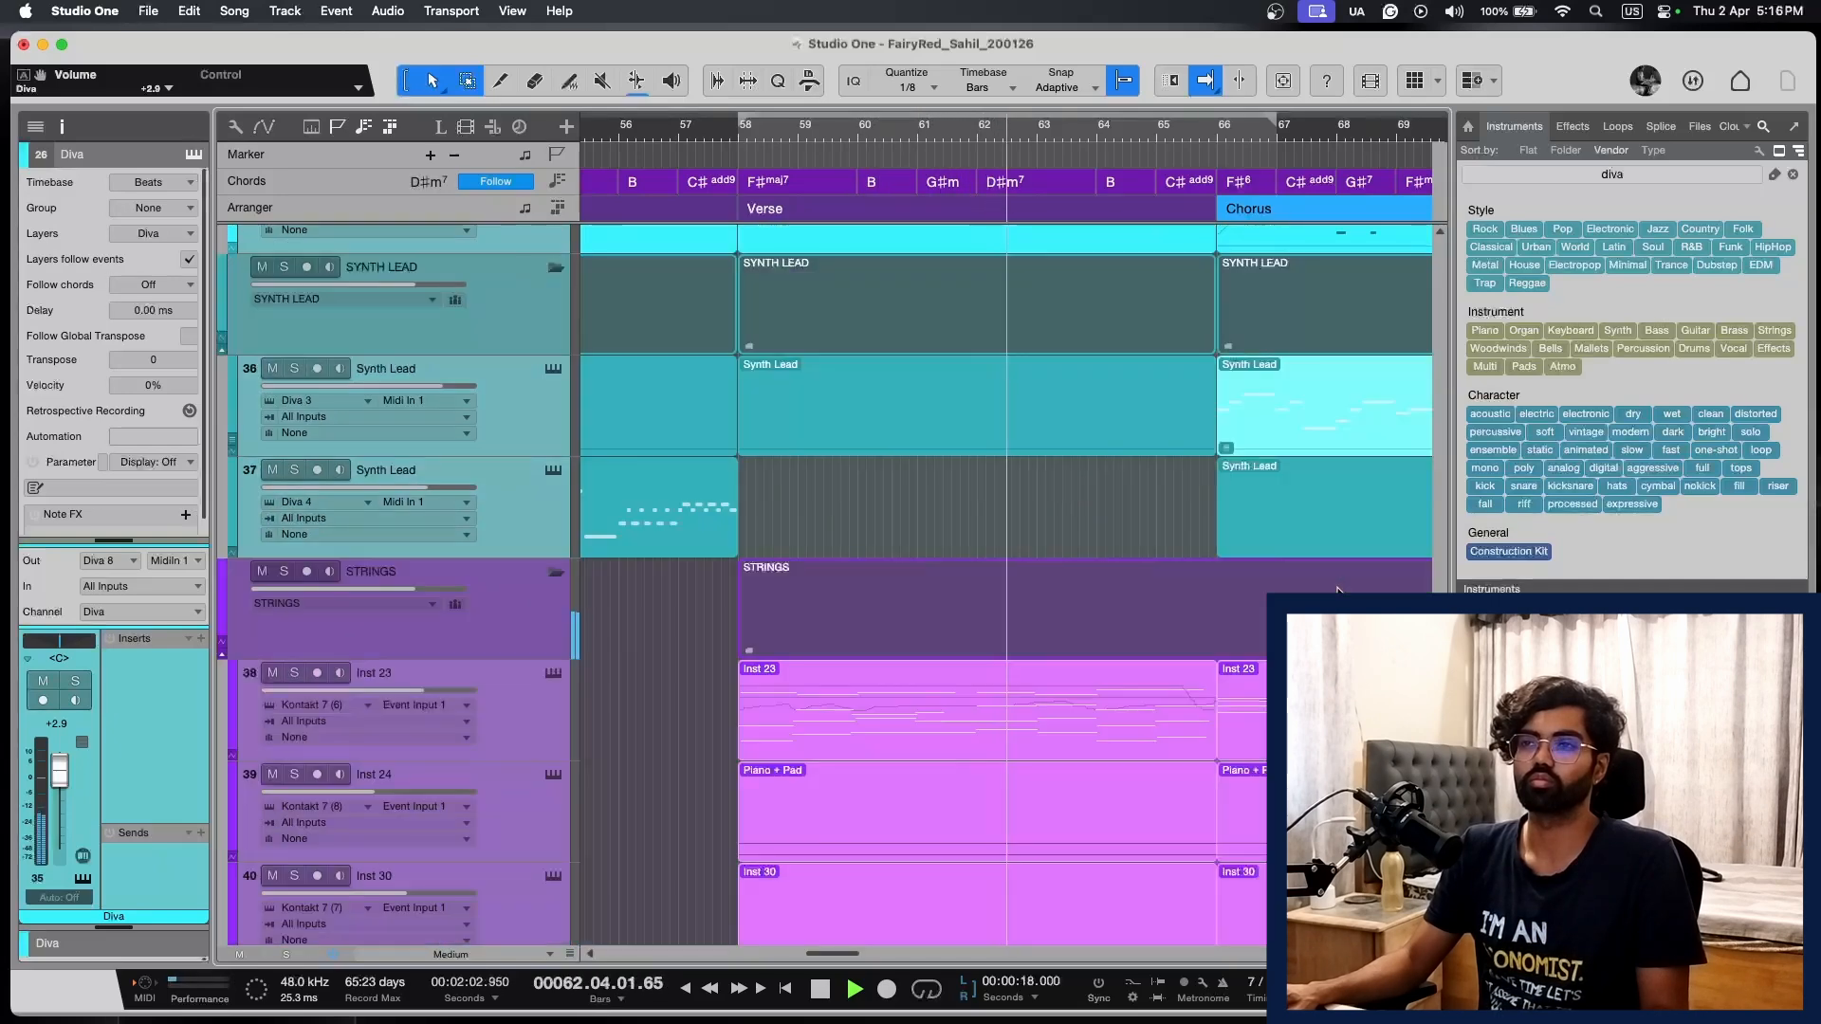
scroll(1337, 590, up, 12)
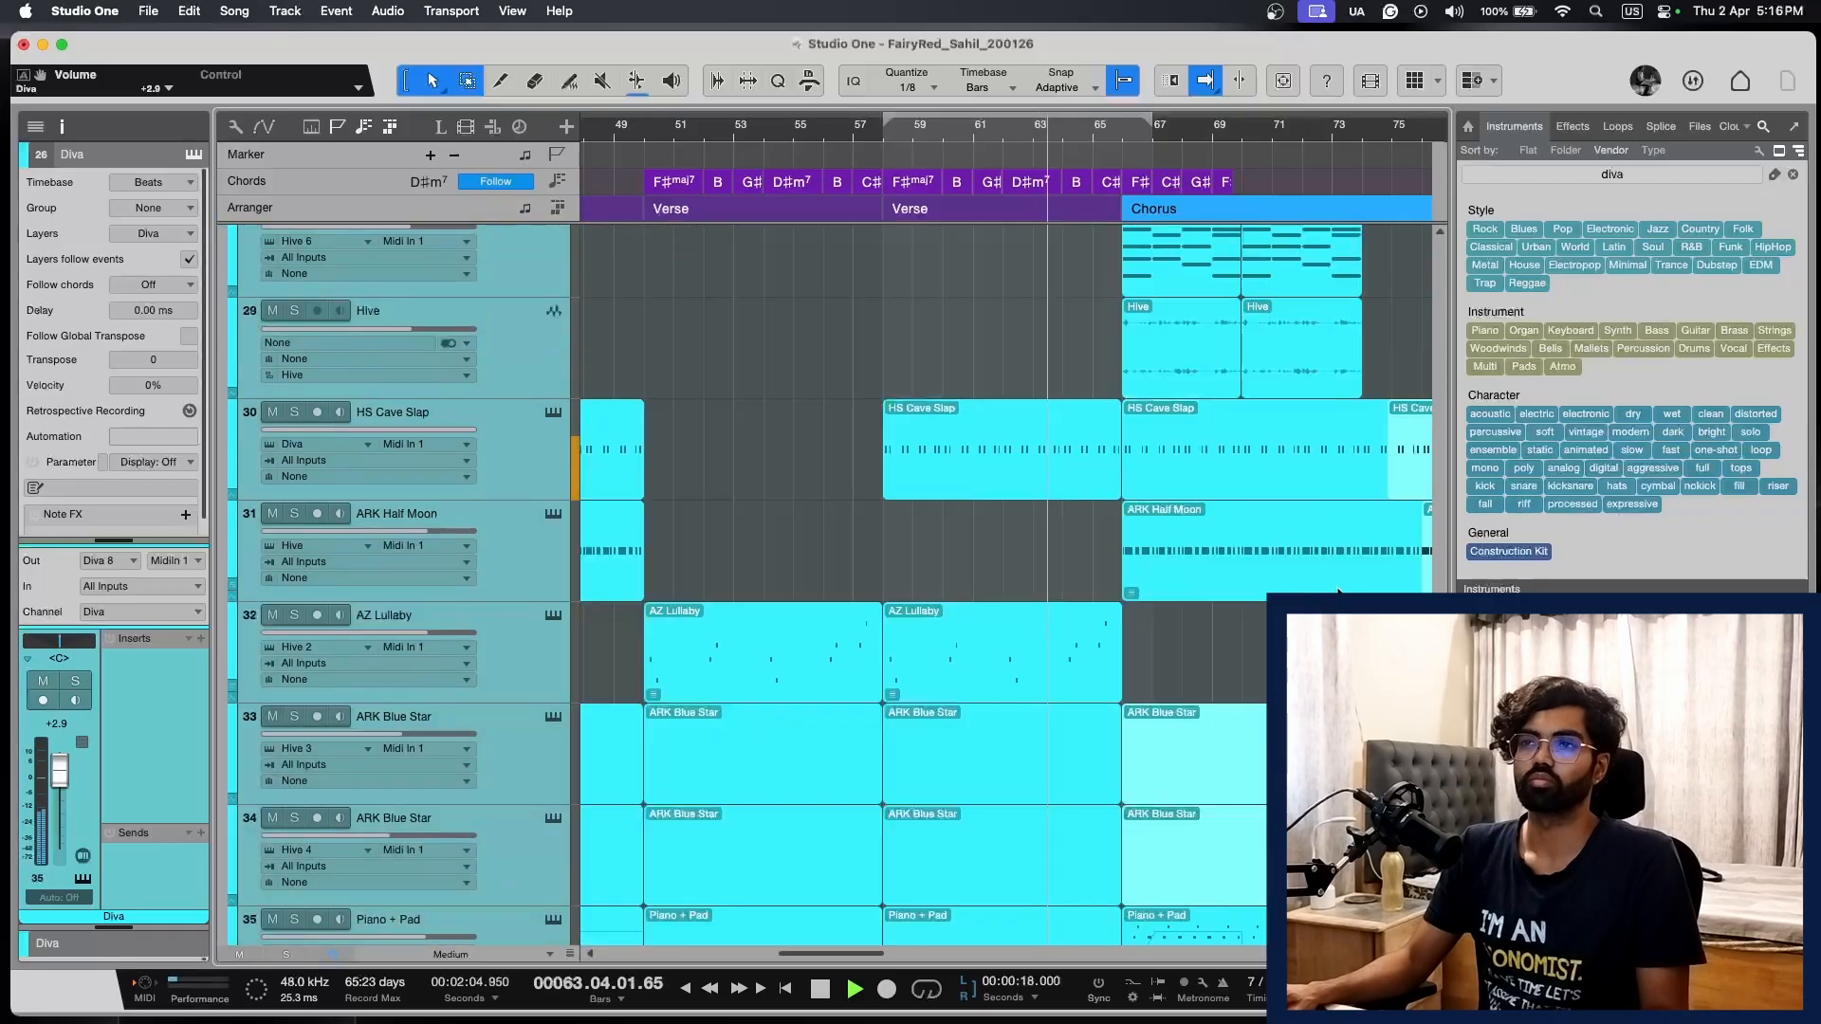
scroll(1337, 590, up, 2)
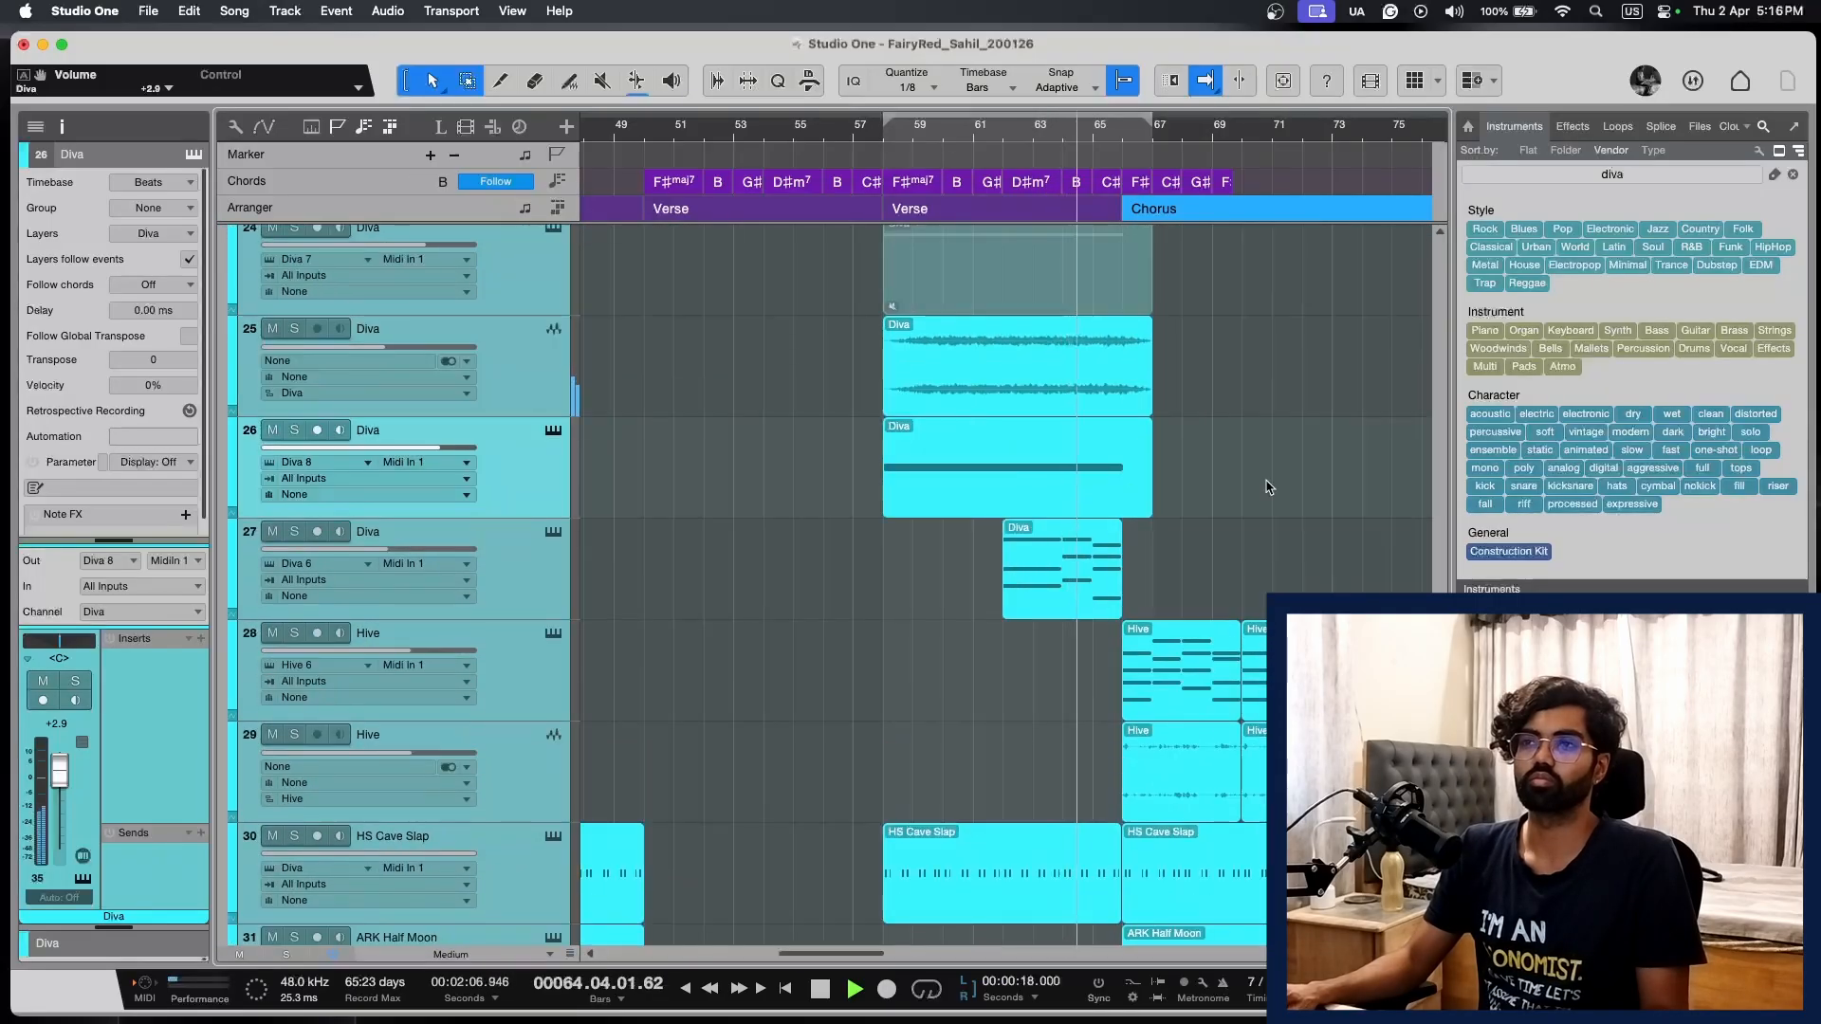
scroll(1224, 555, down, 8)
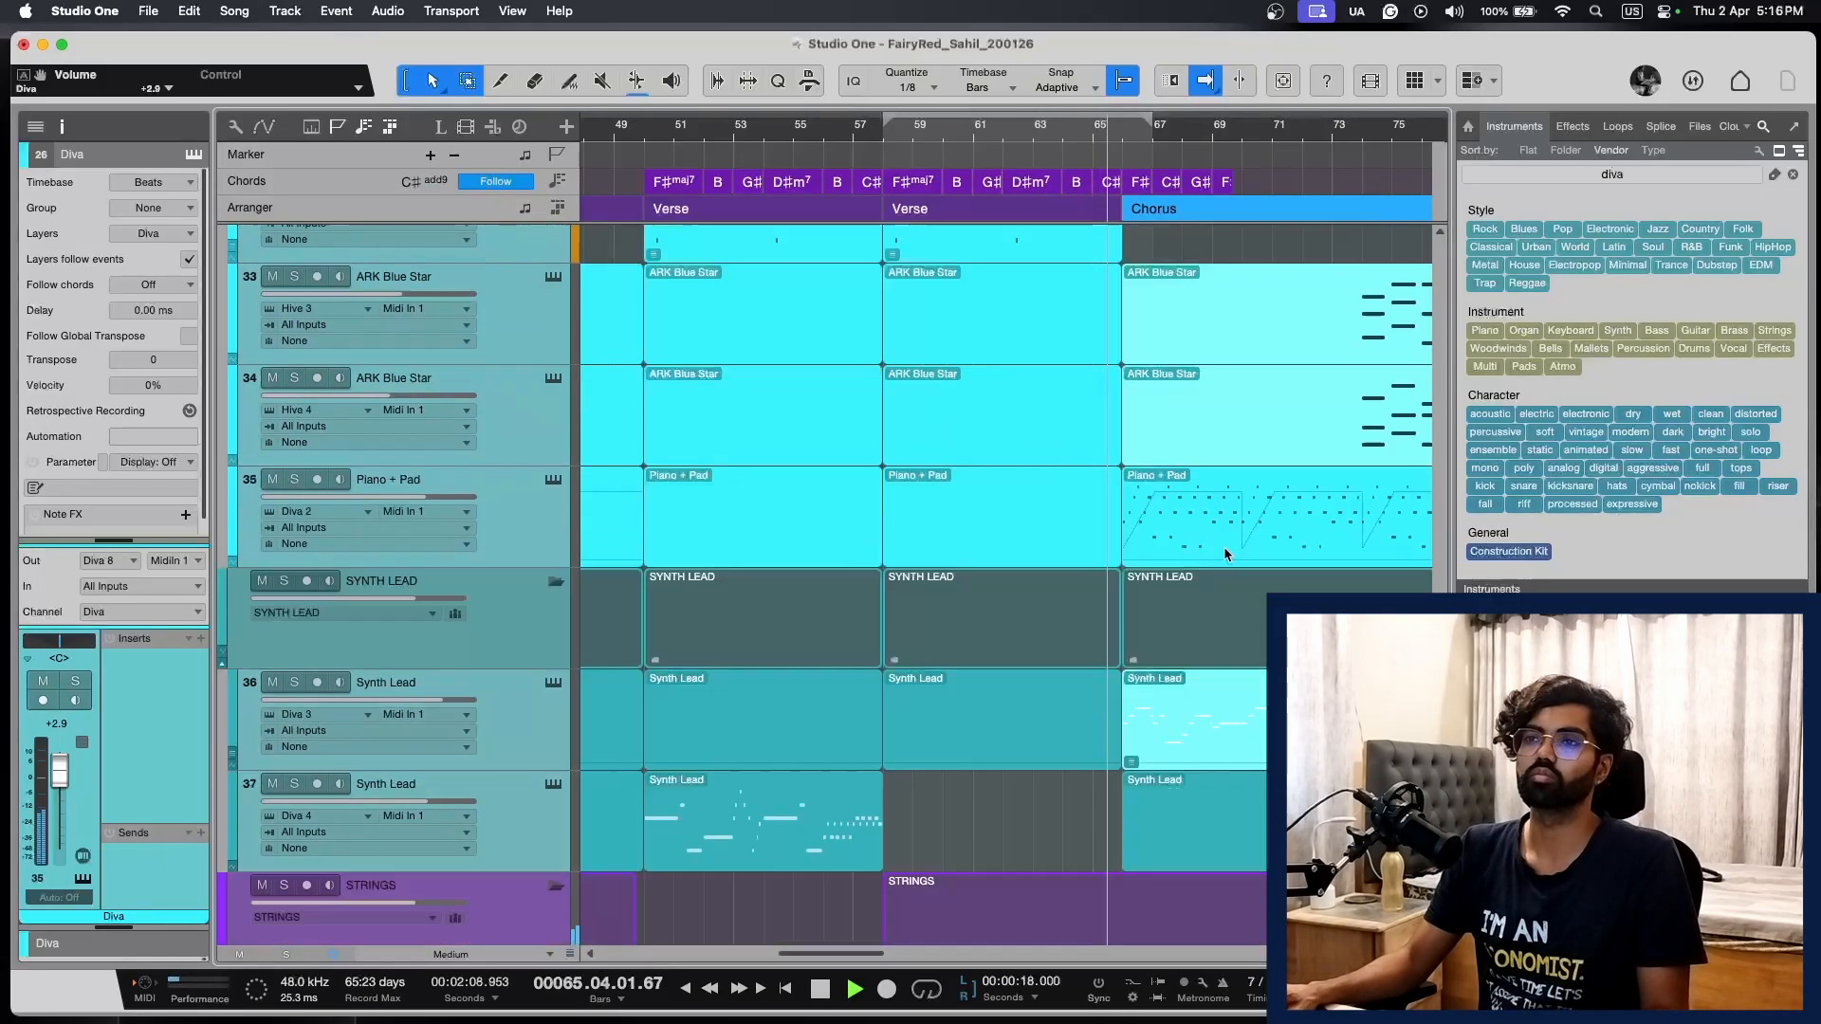
scroll(1224, 555, up, 9)
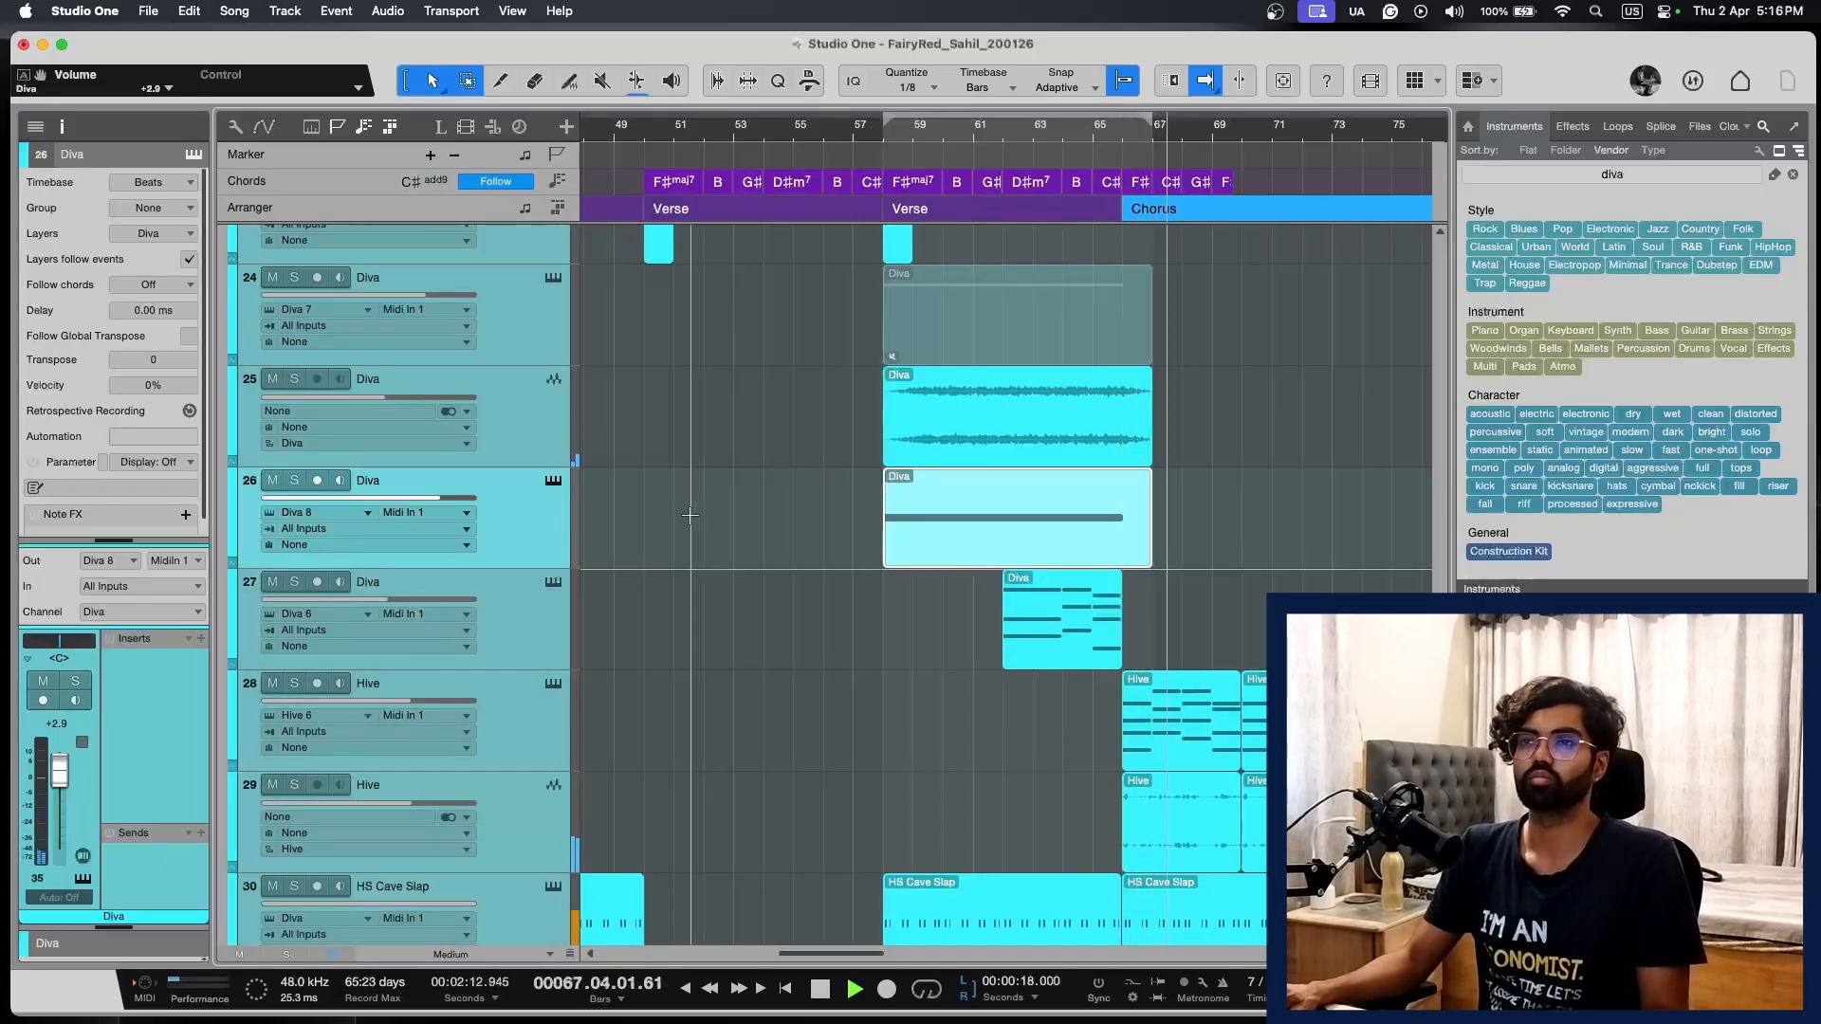
key(space)
click(942, 471)
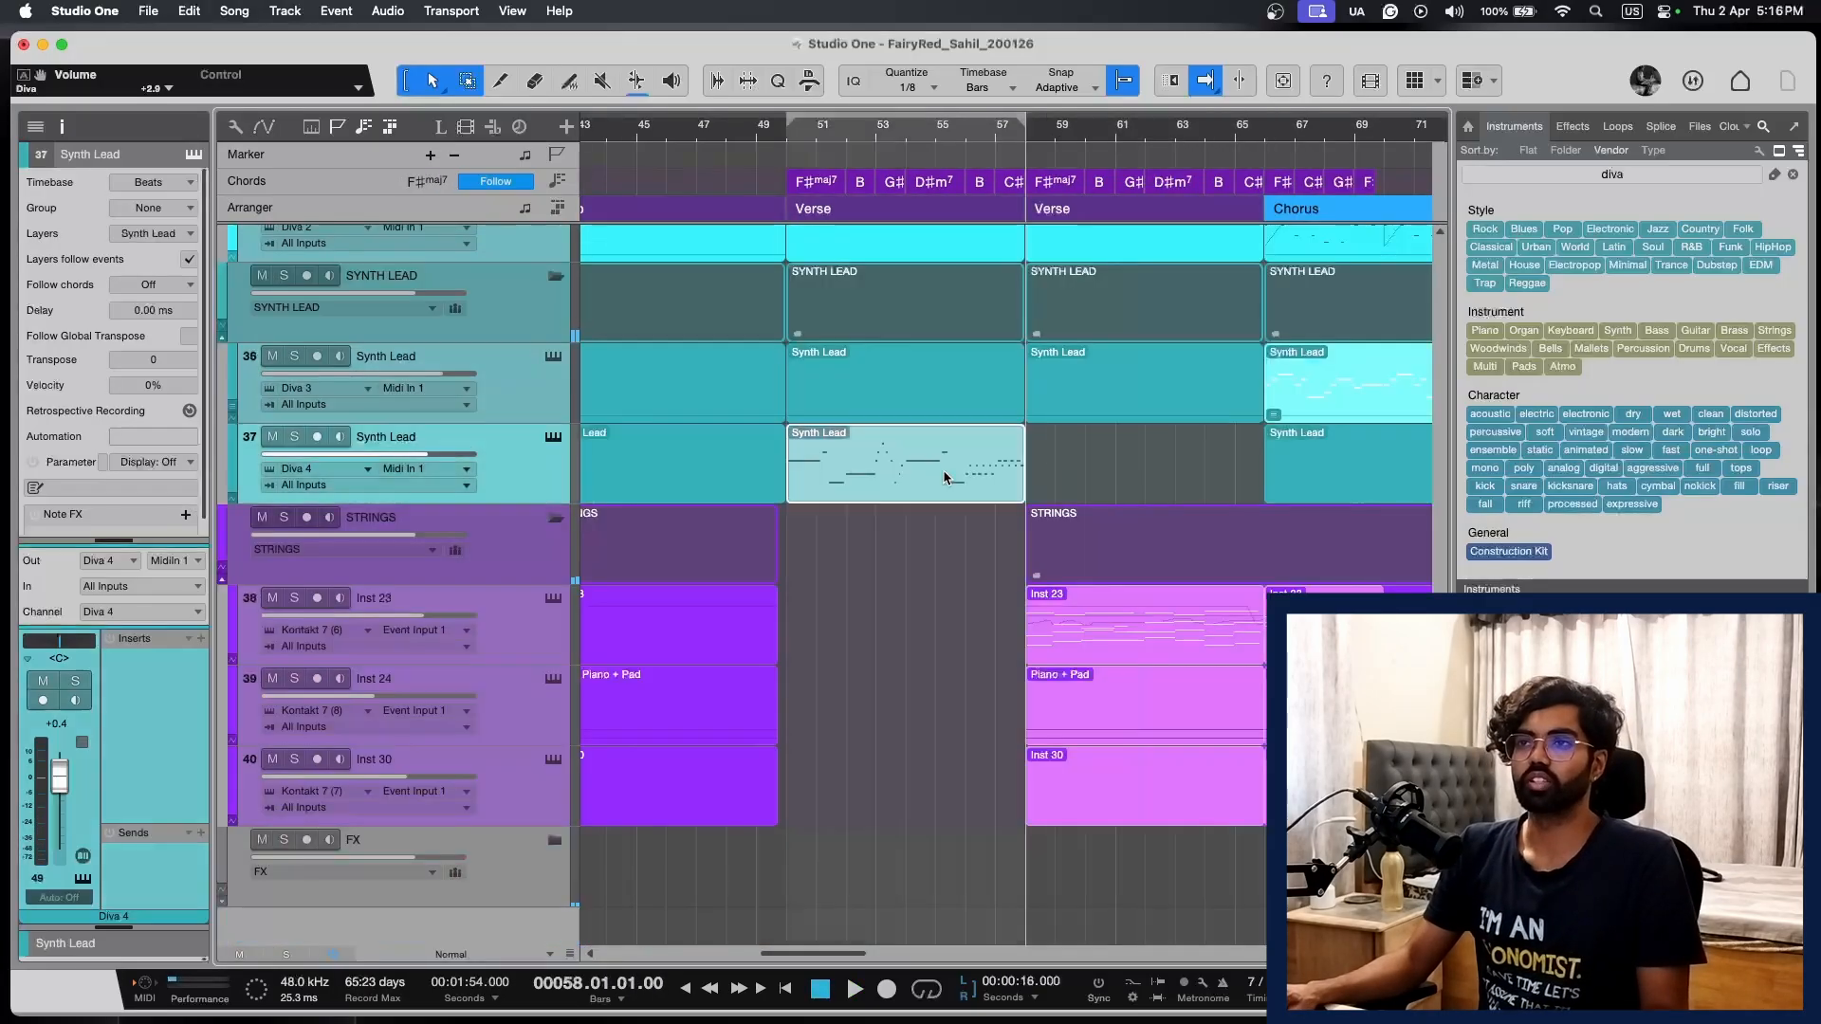
key(d)
key(KP_Subtract)
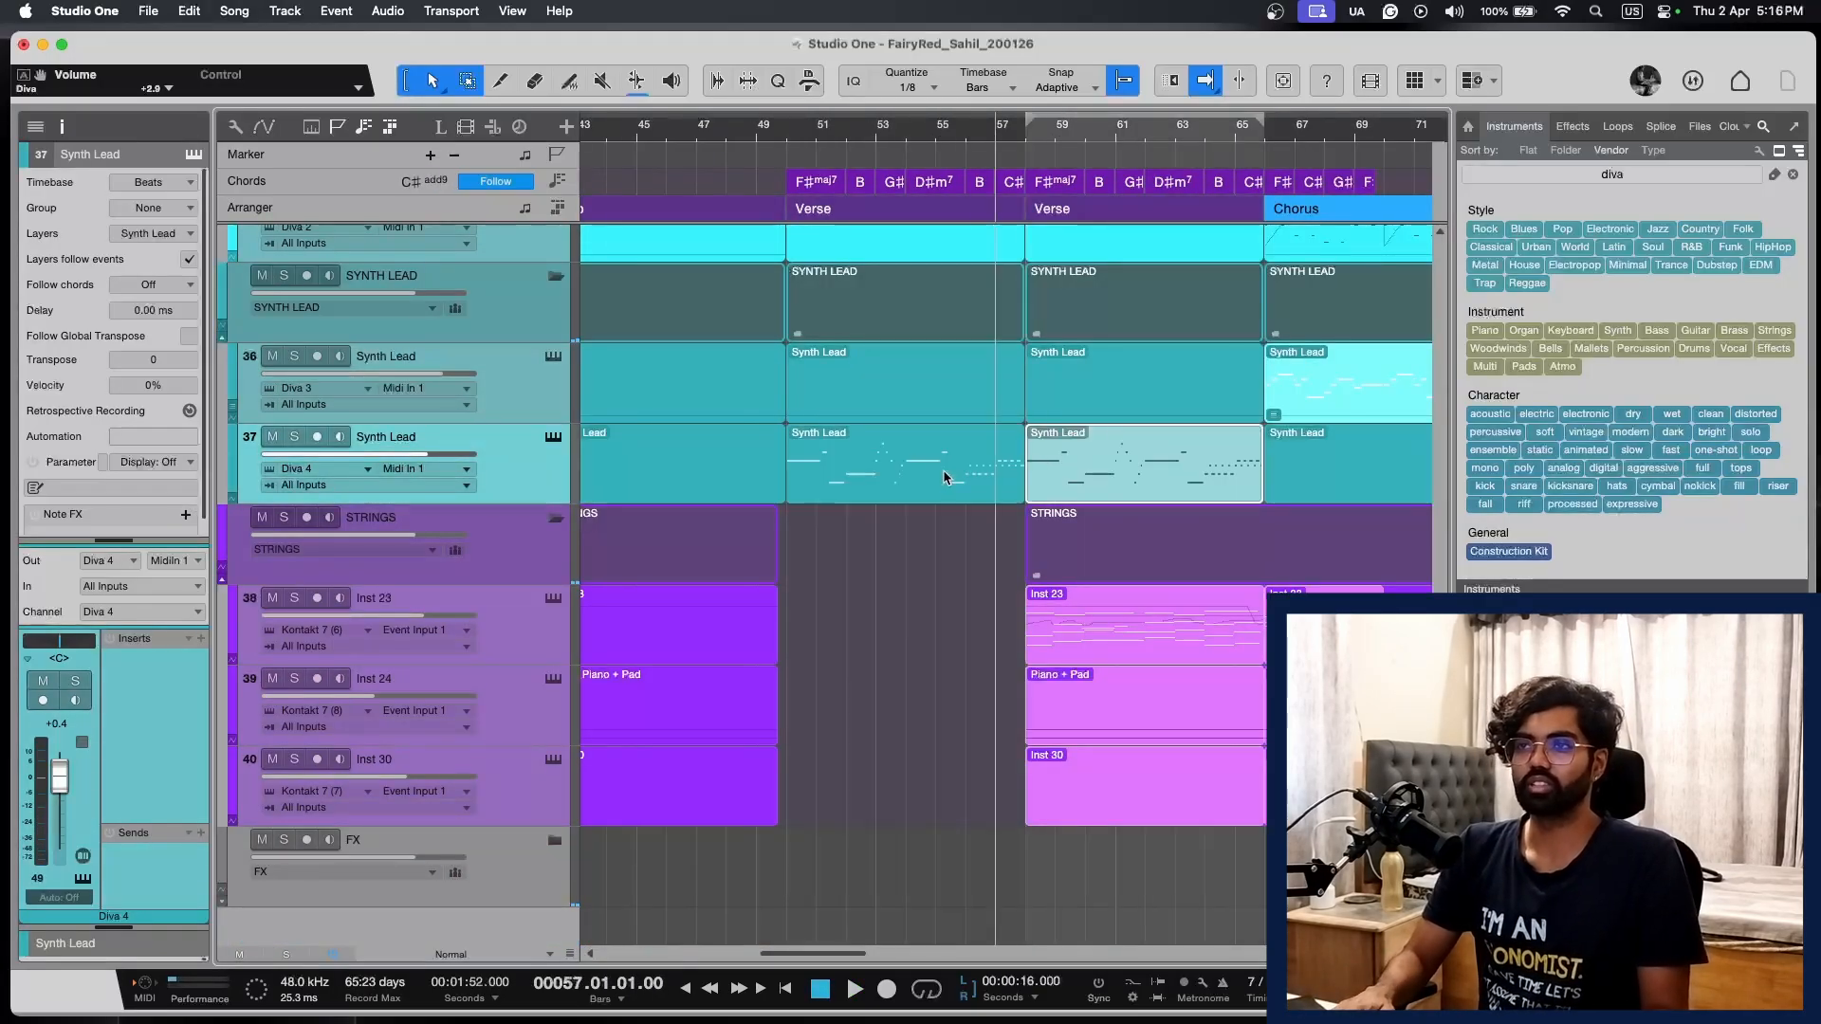
Step: Play the arrangement from bar 57 through the second verse into the chorus, following the lead and string parts
key(space)
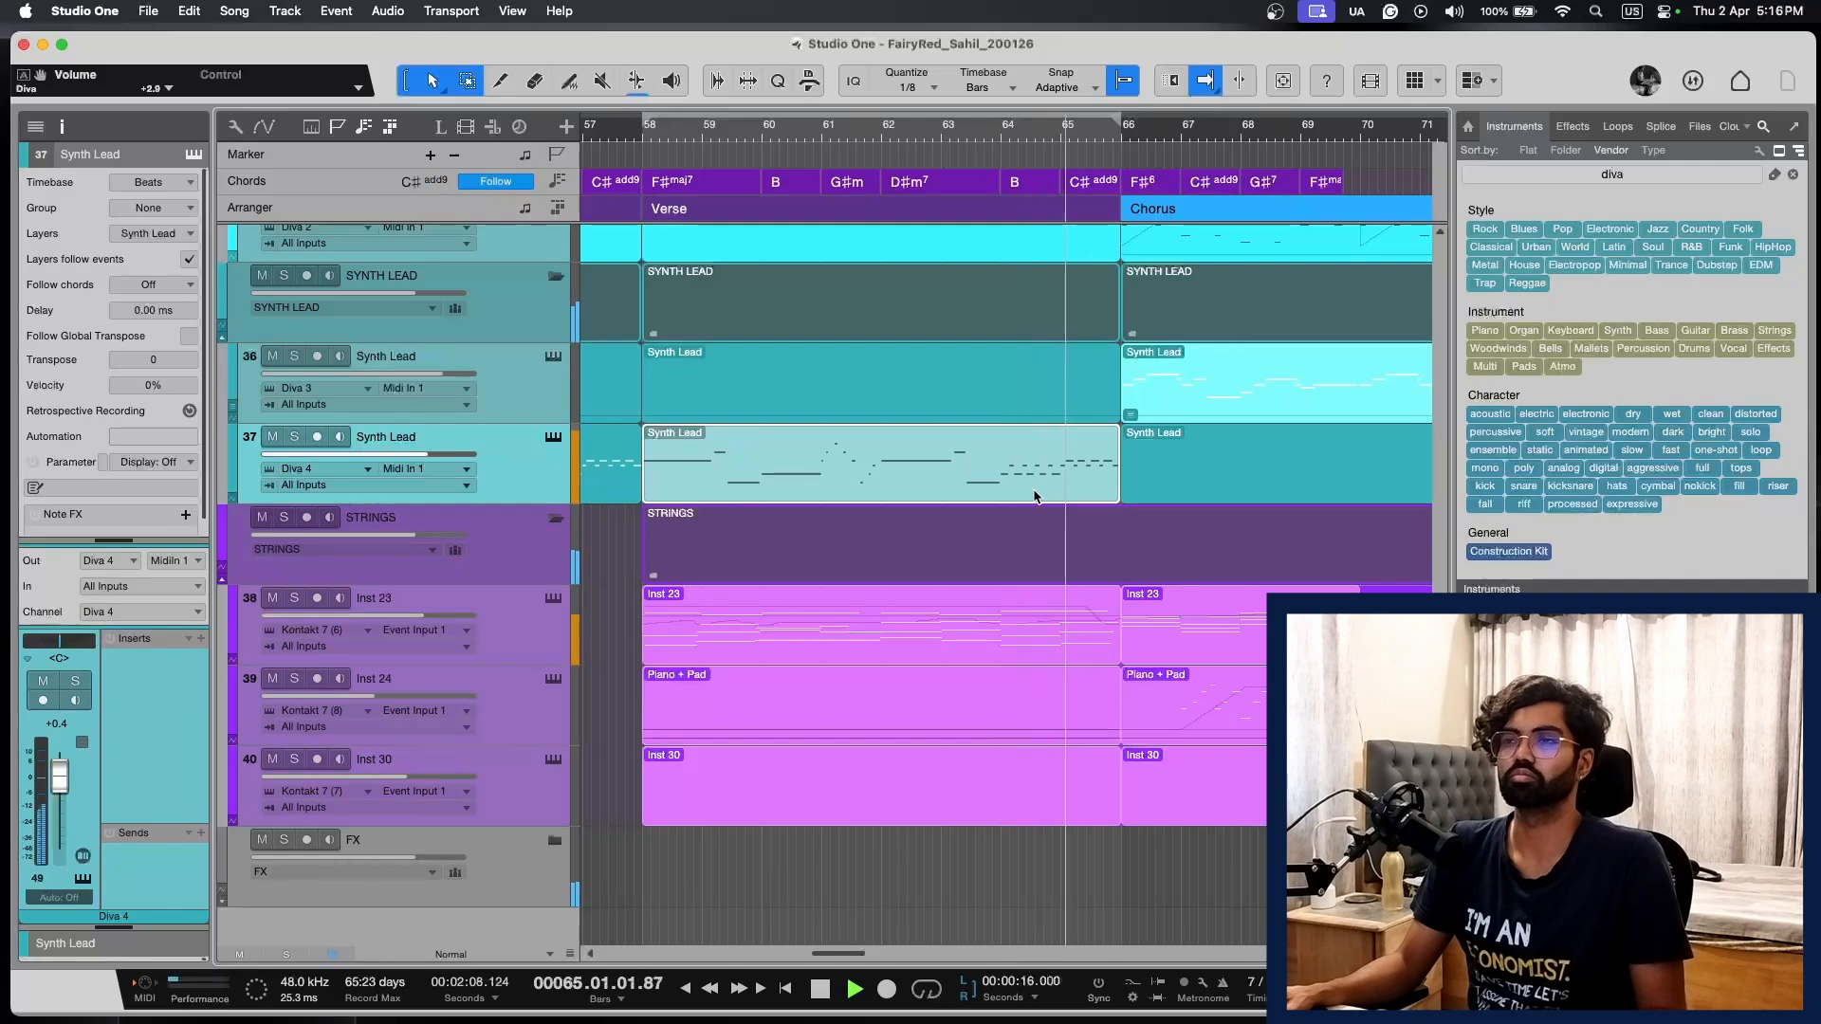
scroll(1035, 497, right, 5)
scroll(1035, 497, left, 2)
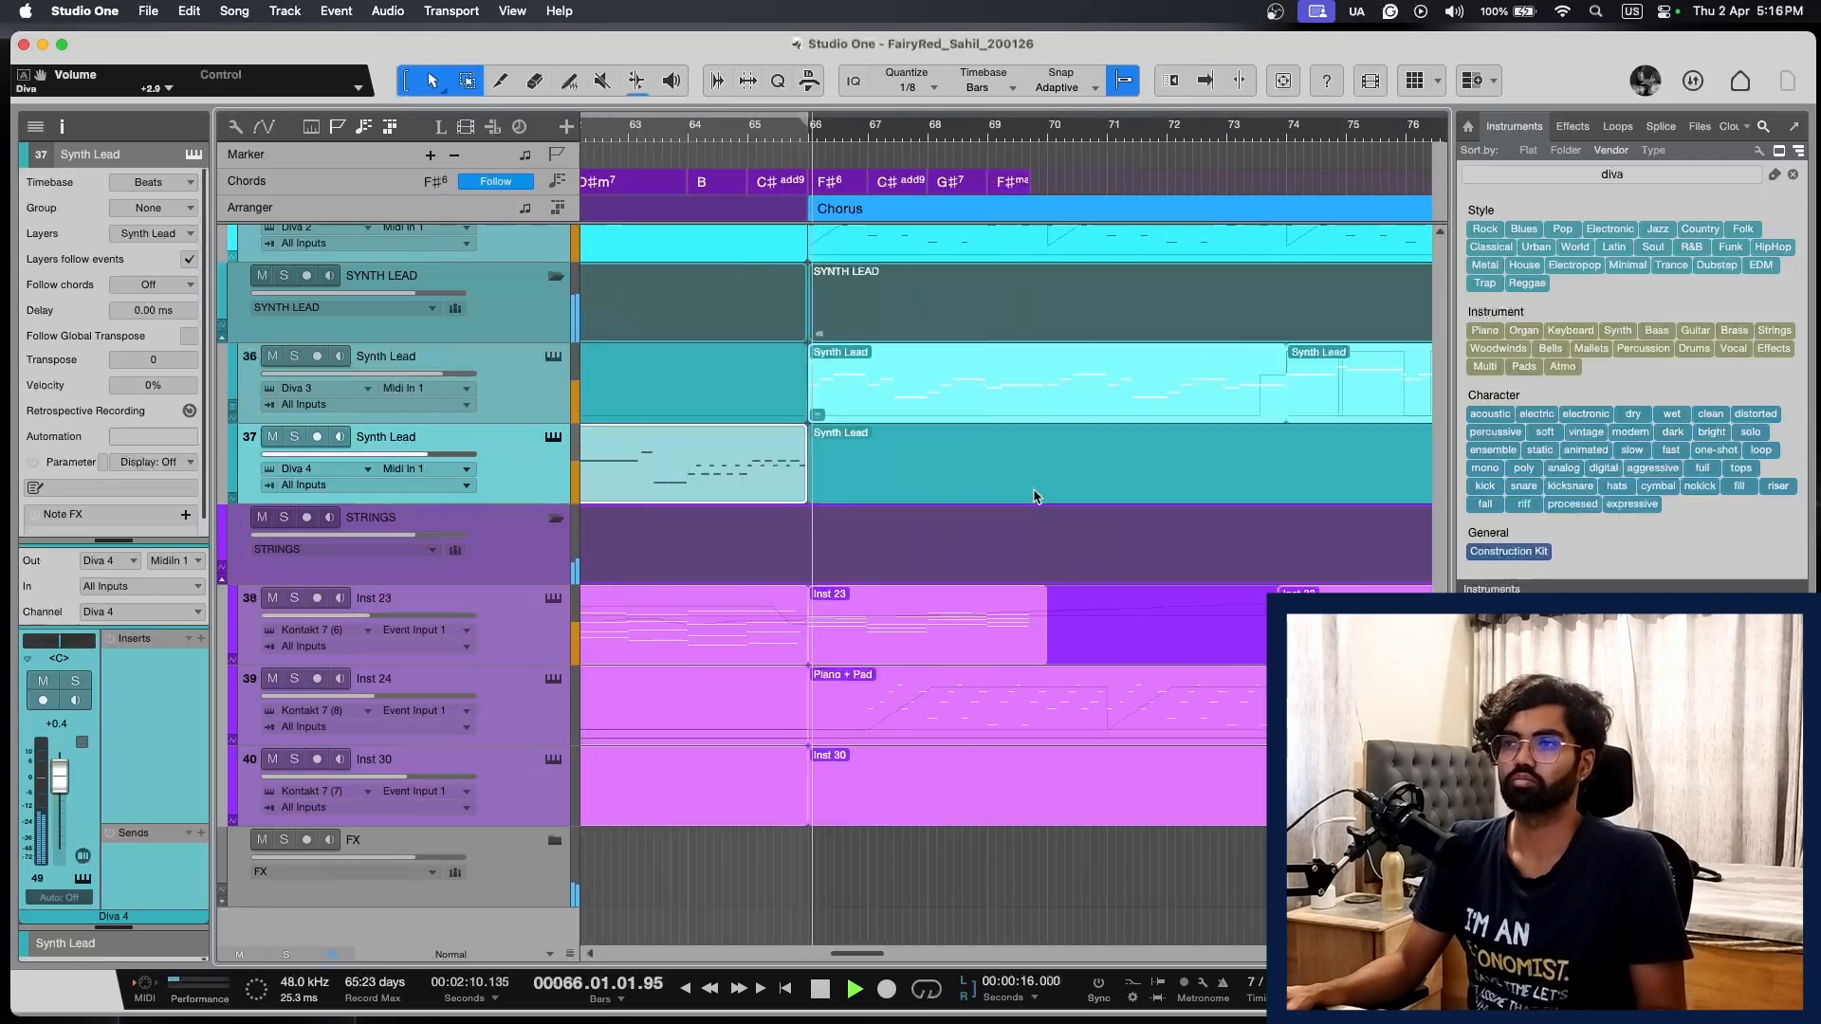
key(w)
scroll(1034, 497, up, 10)
scroll(1033, 497, up, 10)
scroll(1186, 521, left, 4)
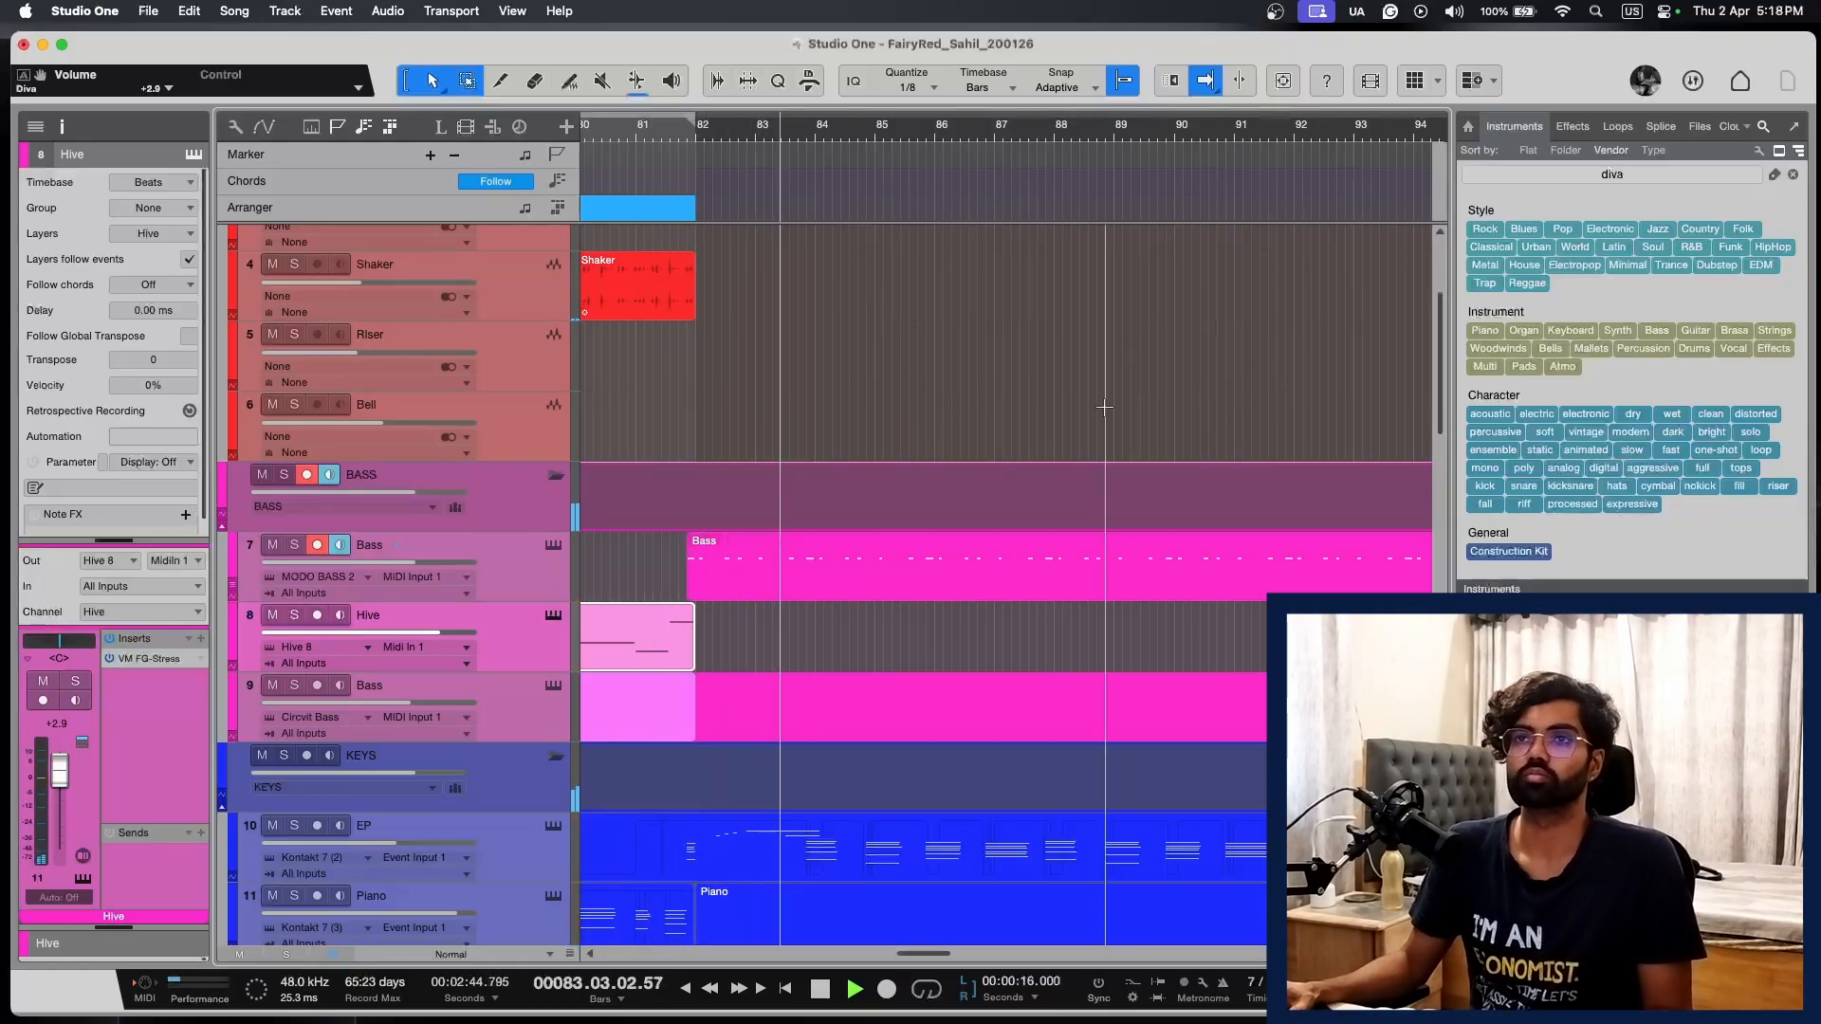
Step: Show the recorded takes of the track 7 Bass part, stop playback, and set the loop range to its event starting at bar 70
click(499, 573)
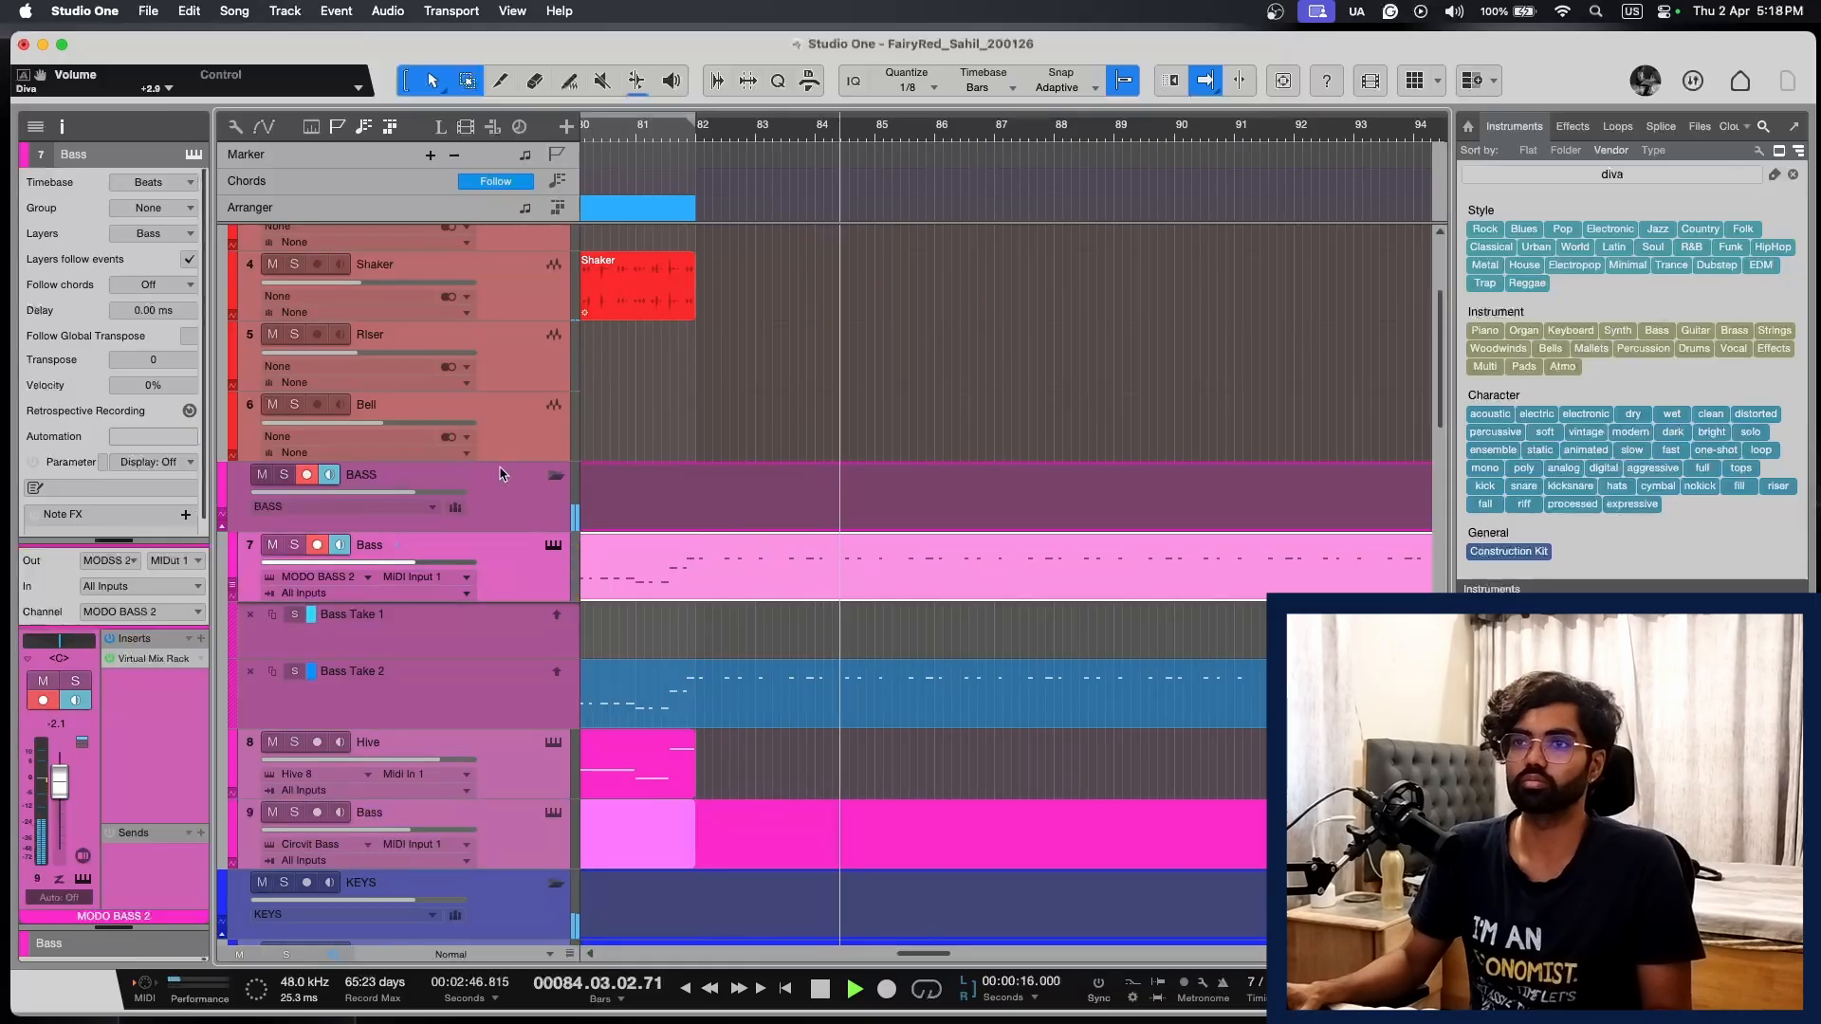
scroll(1089, 537, left, 7)
key(w)
key(shift+e)
key(shift+e)
key(e)
key(shift+w)
key(shift+w)
key(shift+w)
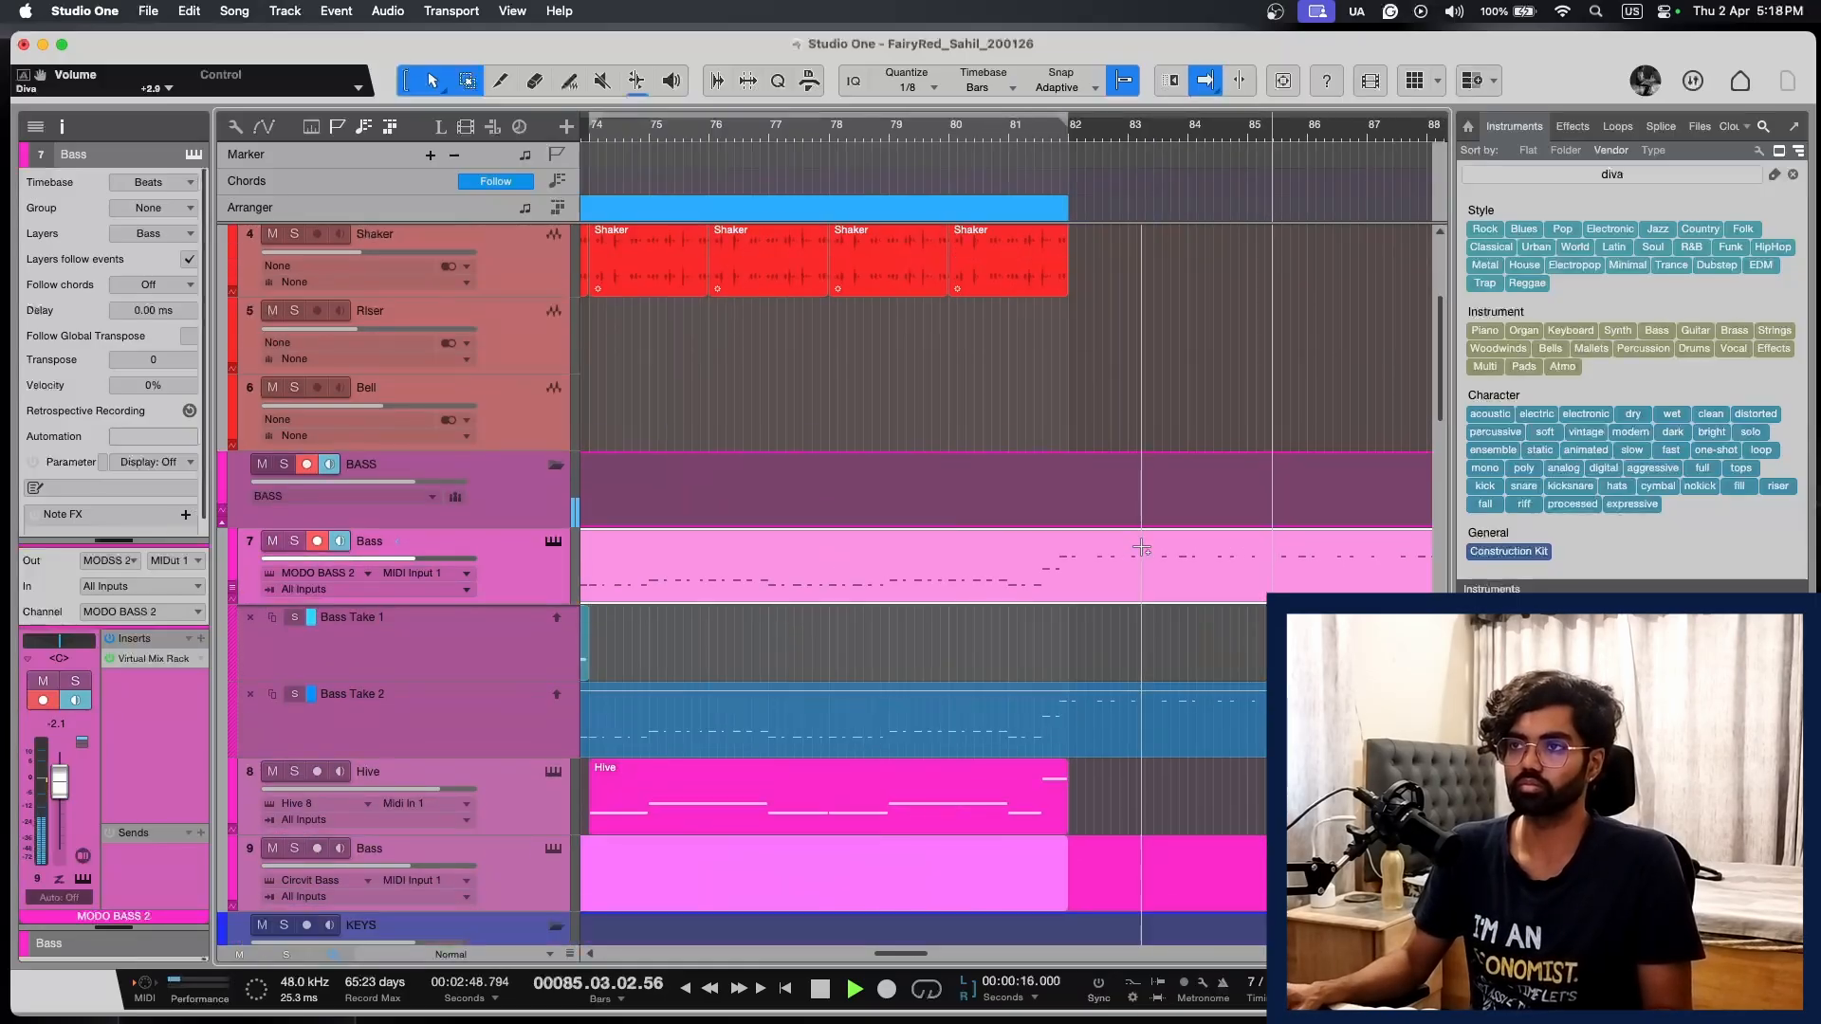
key(w)
key(space)
key(p)
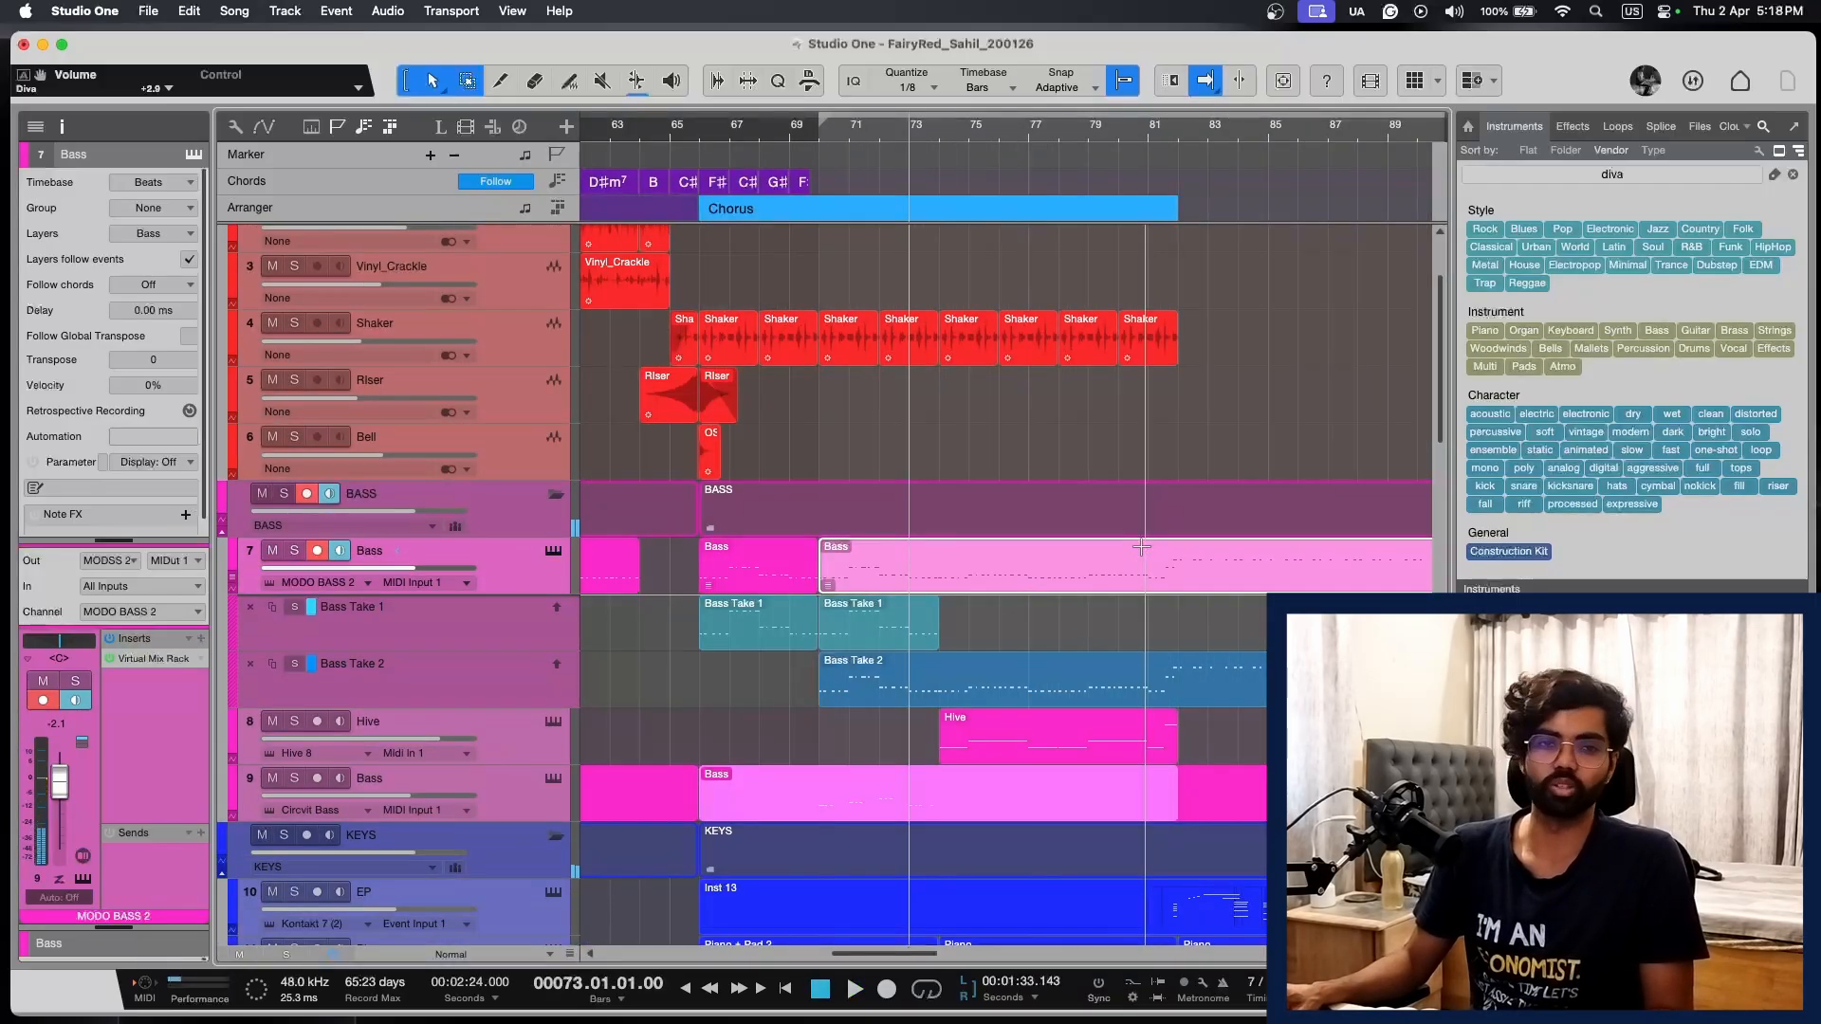
Step: Examine Bass Take 1 and Bass Take 2 in the chorus and play from bar 73
key(e)
key(shift+e)
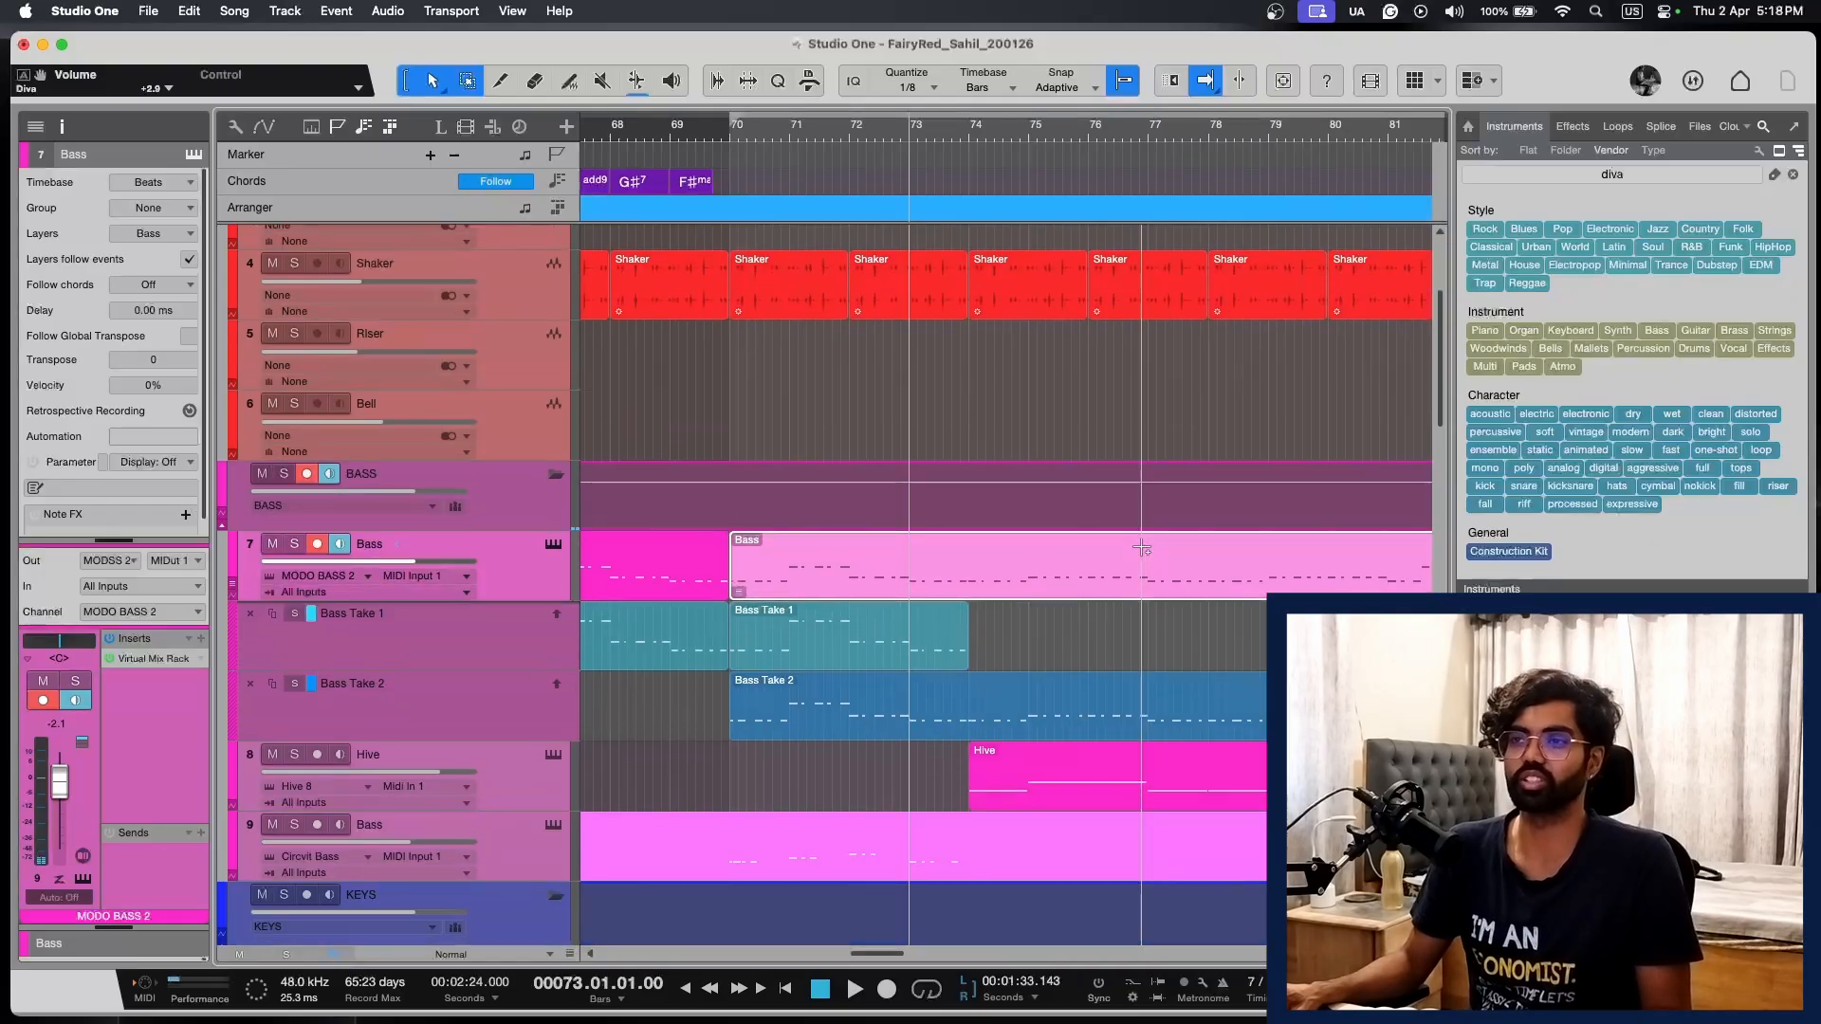
right_click(560, 587)
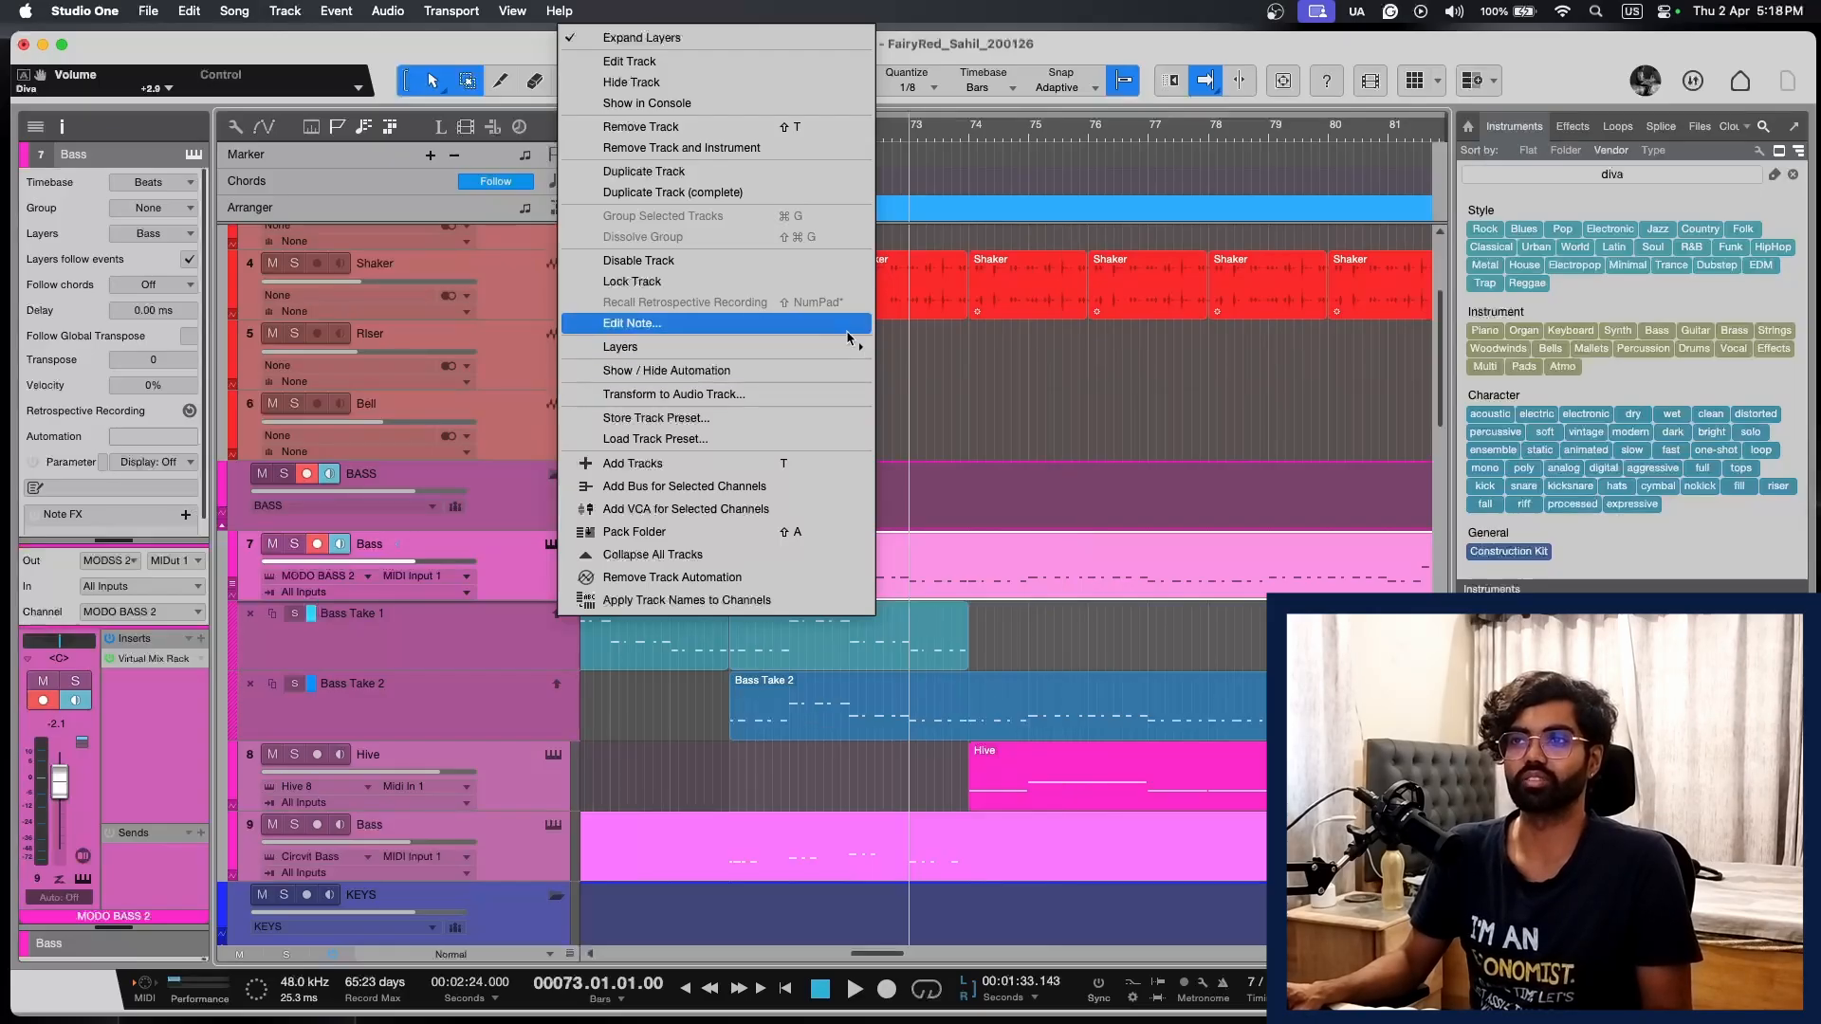
click(1126, 379)
key(w)
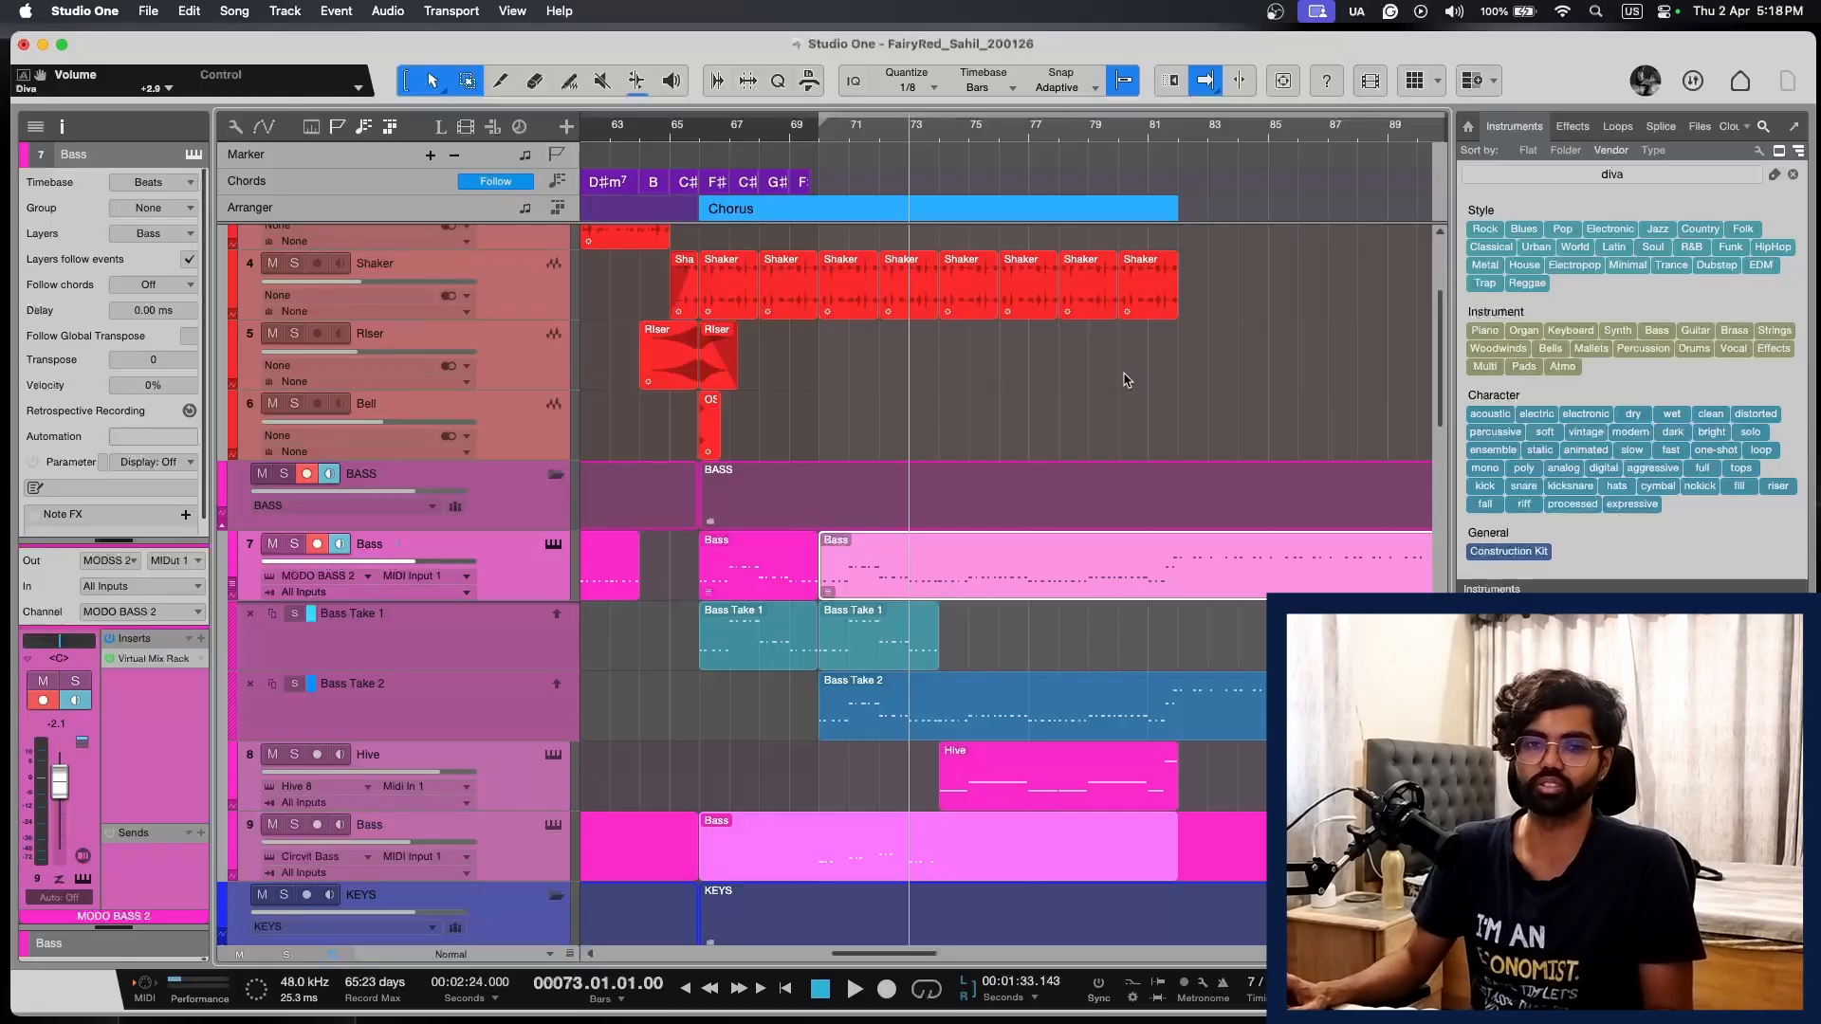
key(space)
key(space)
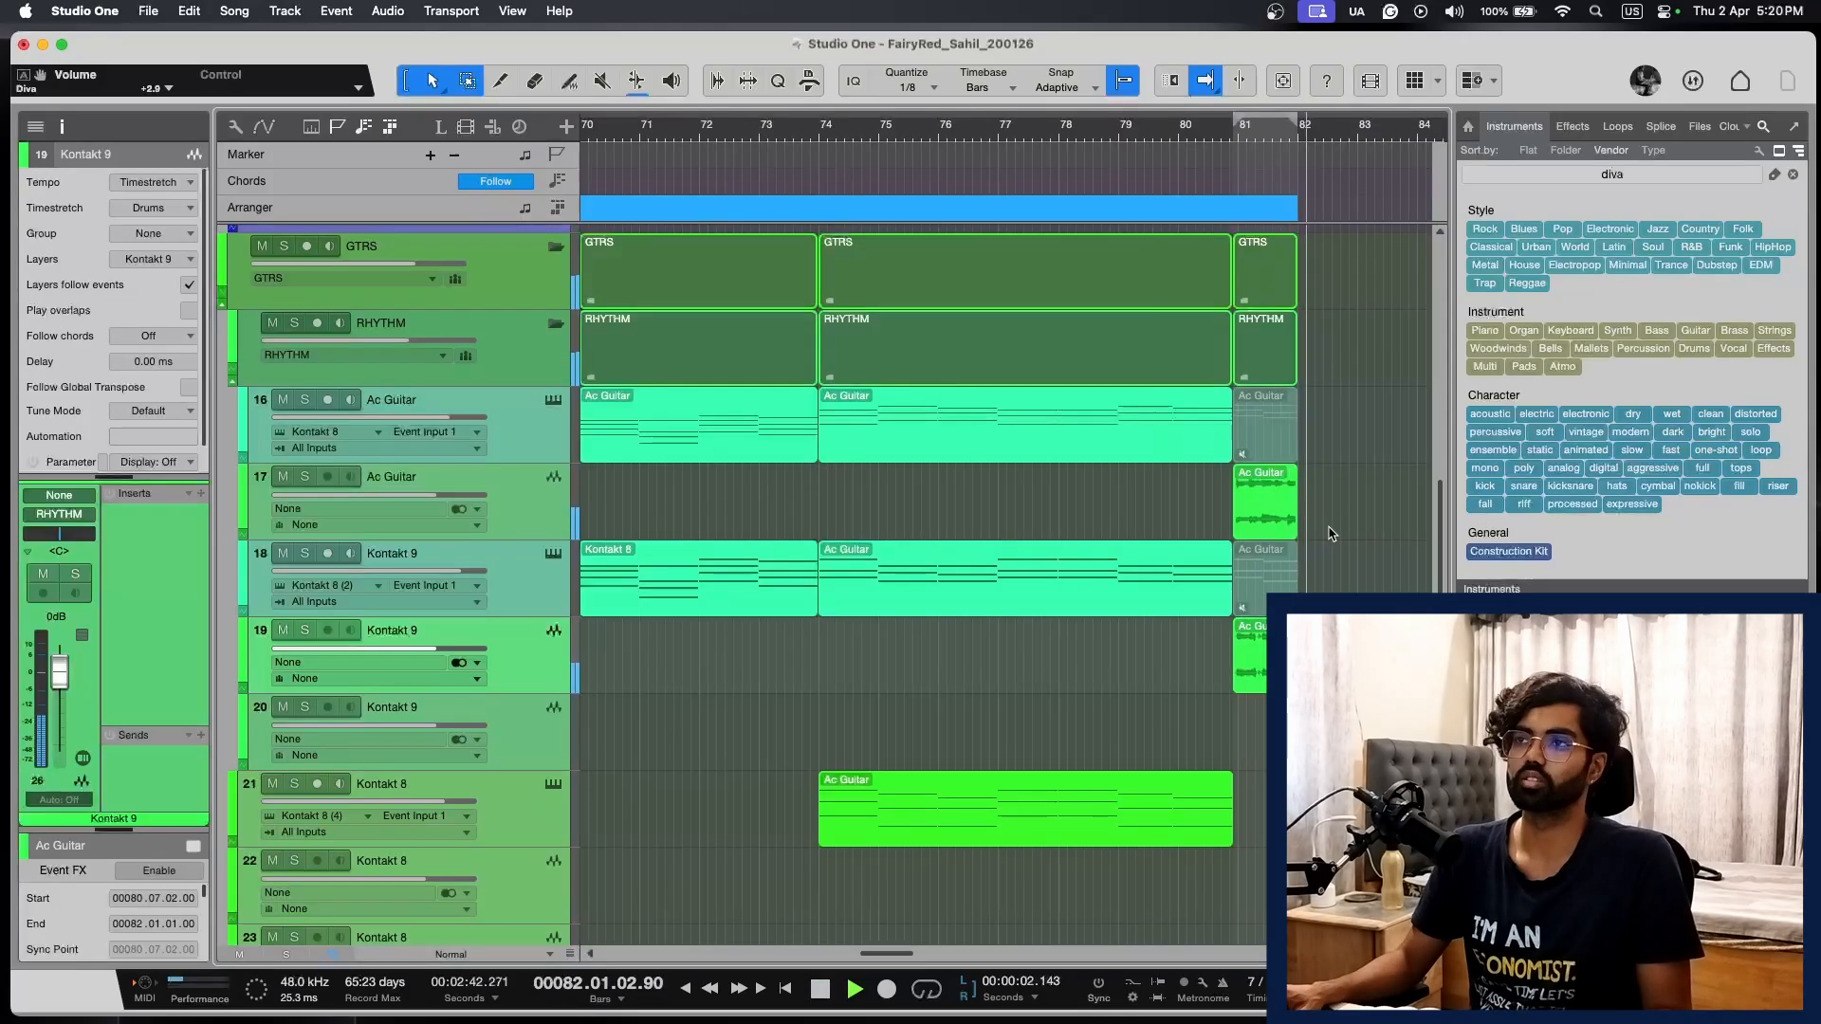
Step: Play past the end of the chorus and review the guitar, bass, keys, synth and string tracks from bar 82 onward
scroll(1327, 529, up, 3)
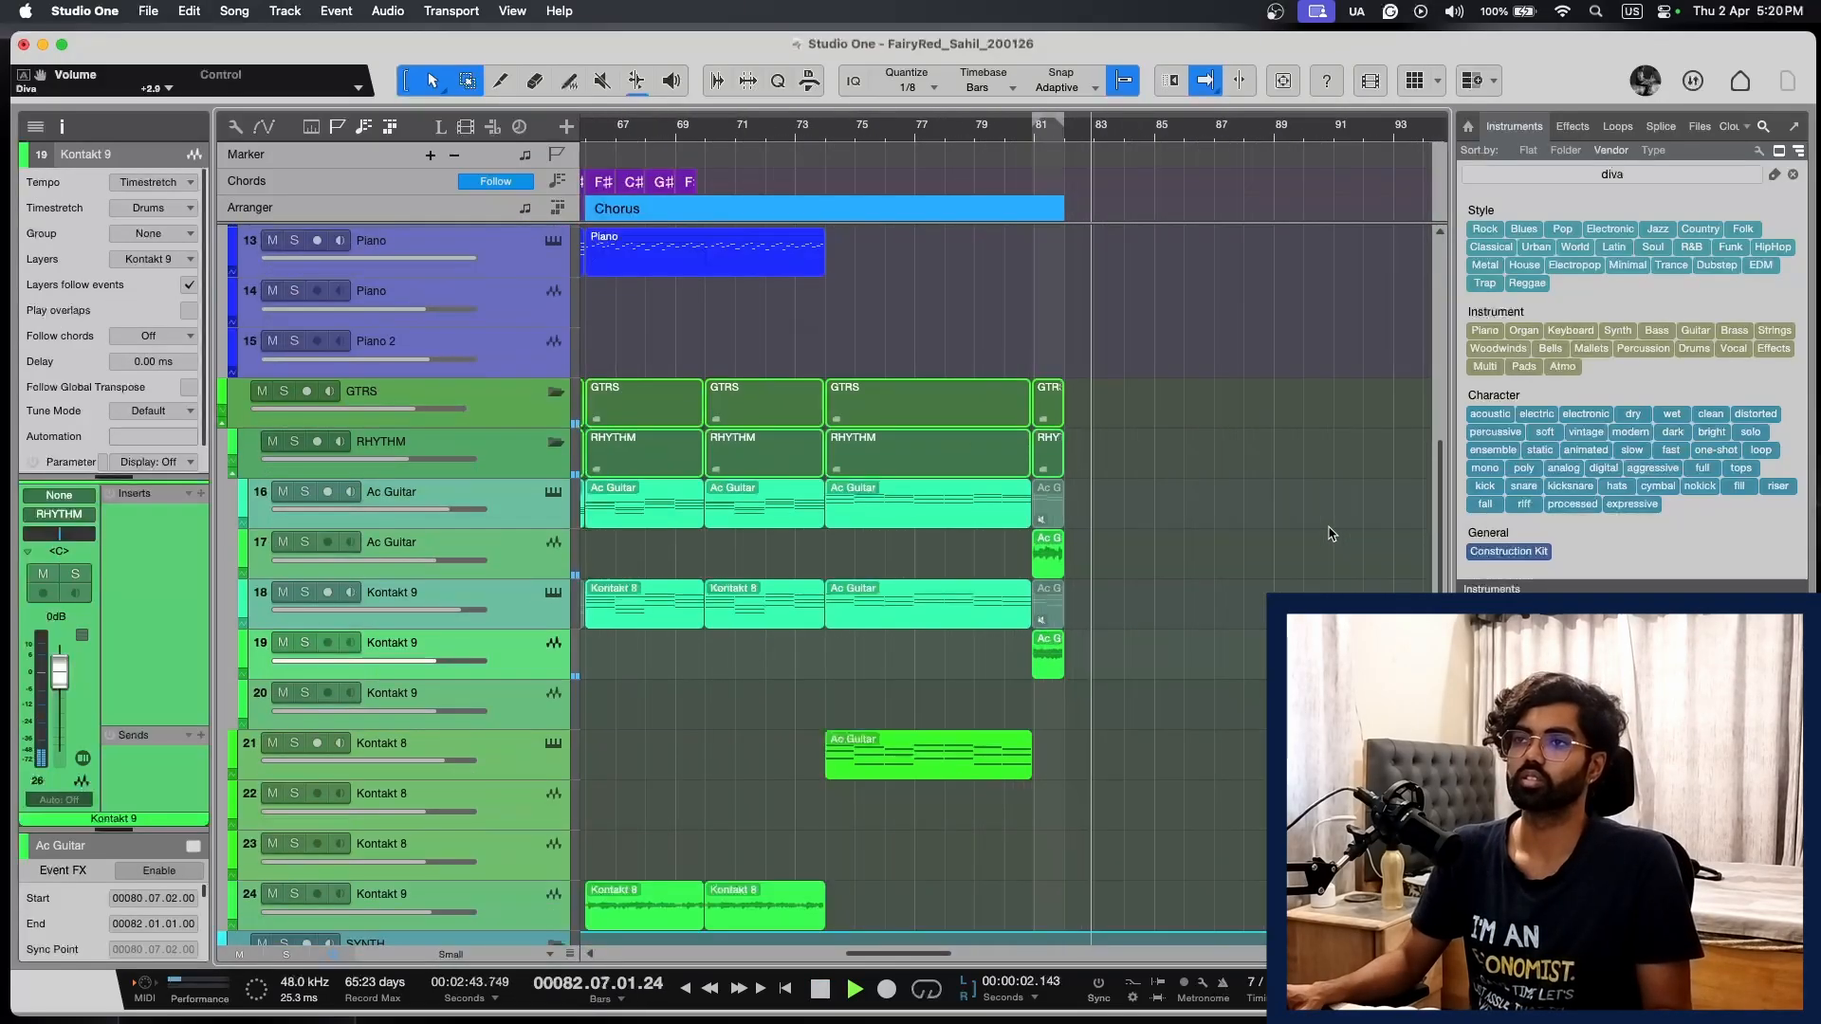
key(e)
scroll(1328, 533, up, 6)
key(shift+e)
key(shift+e)
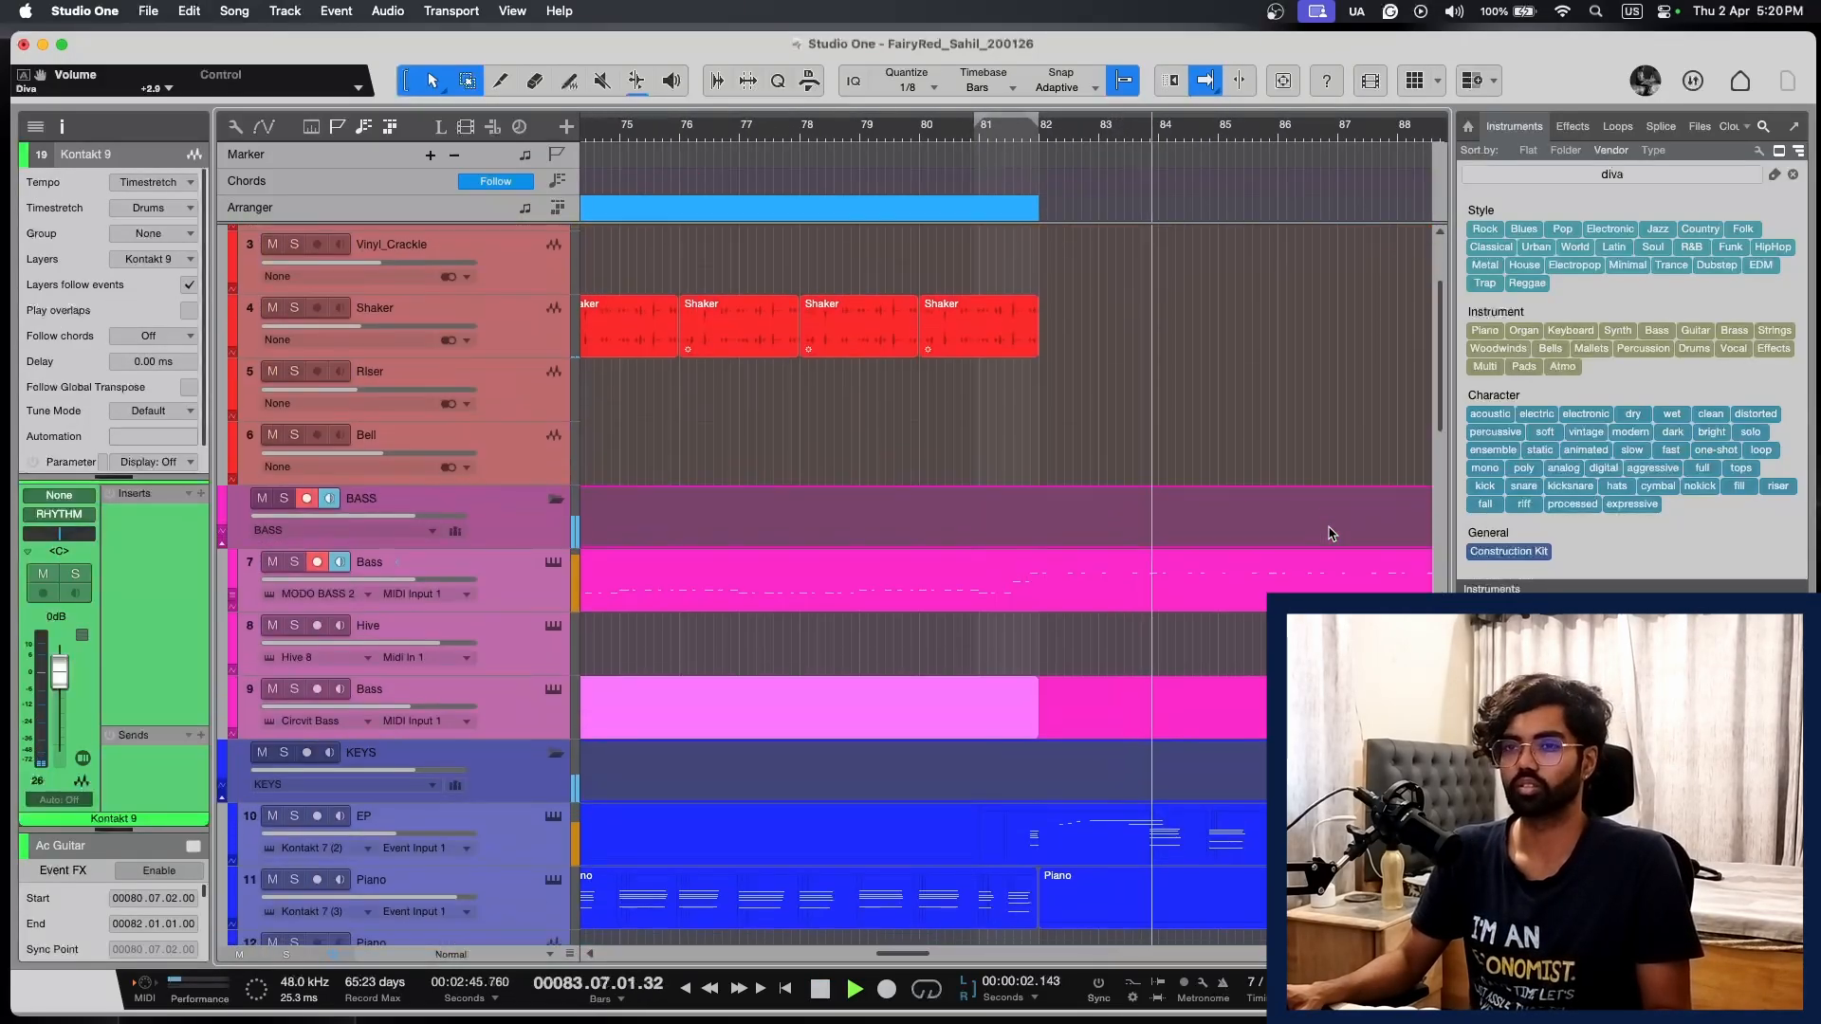
scroll(1329, 534, down, 15)
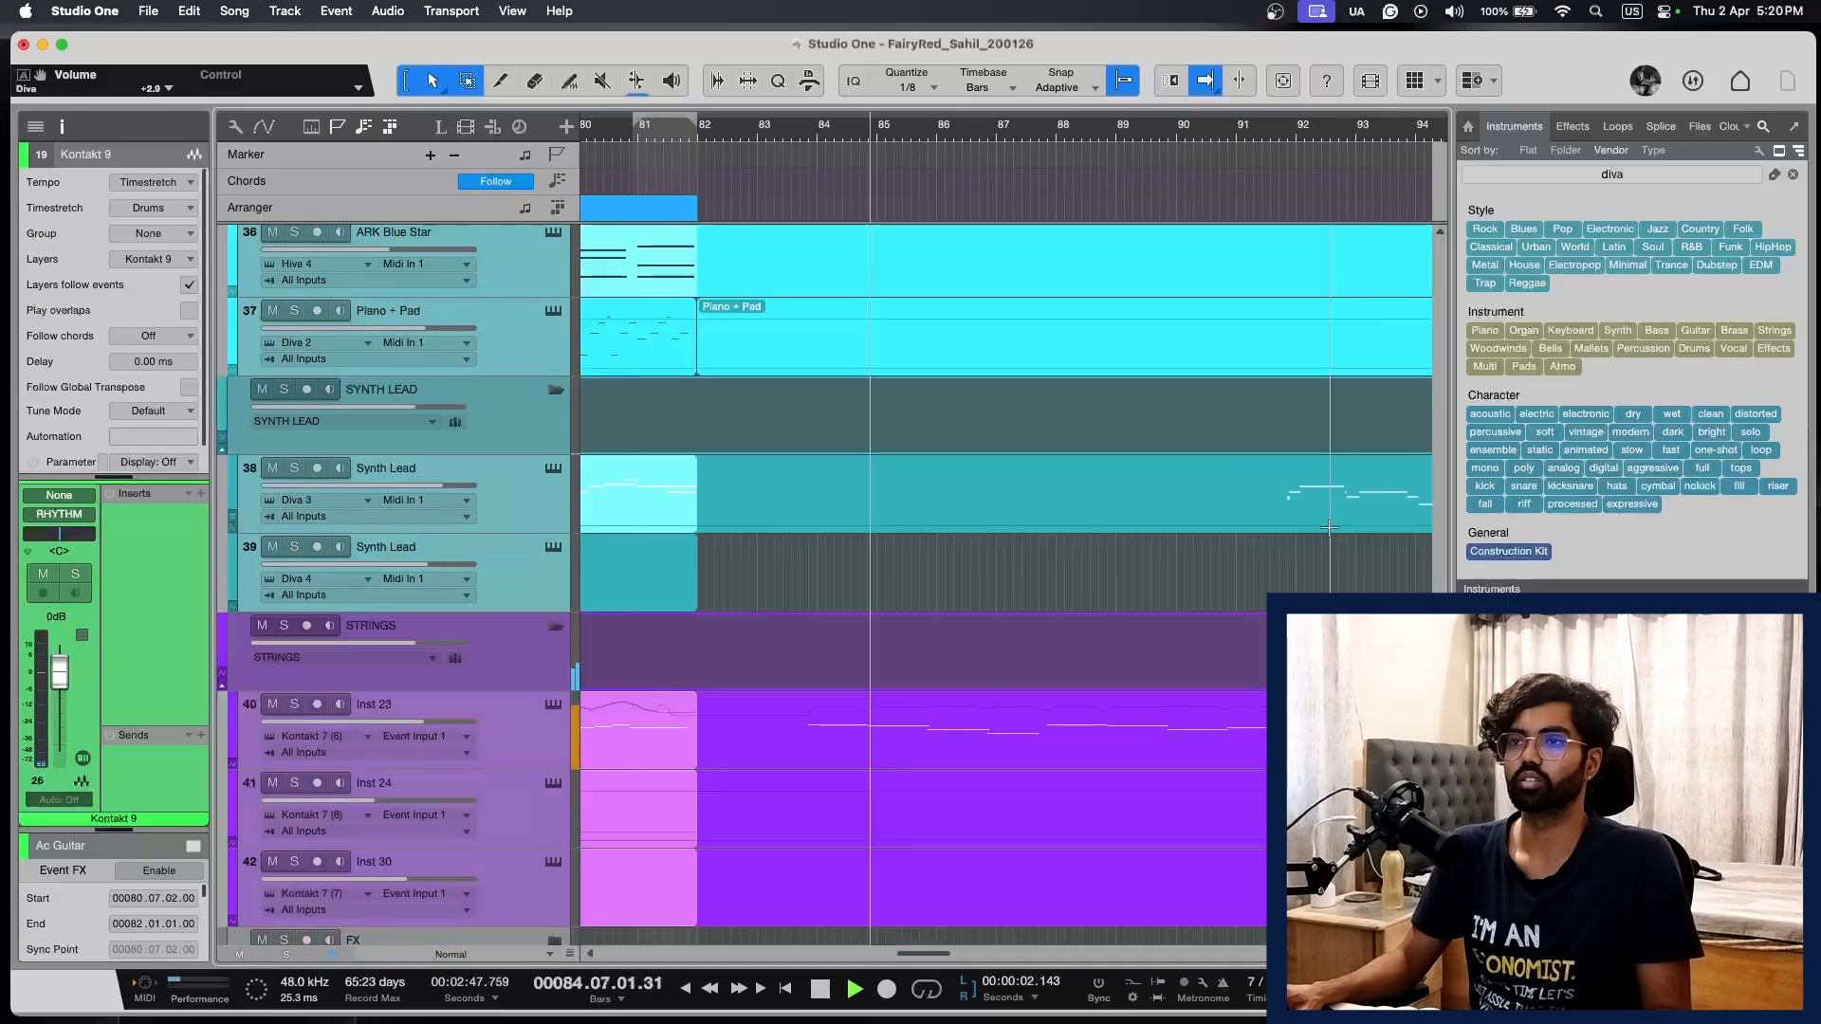
key(w)
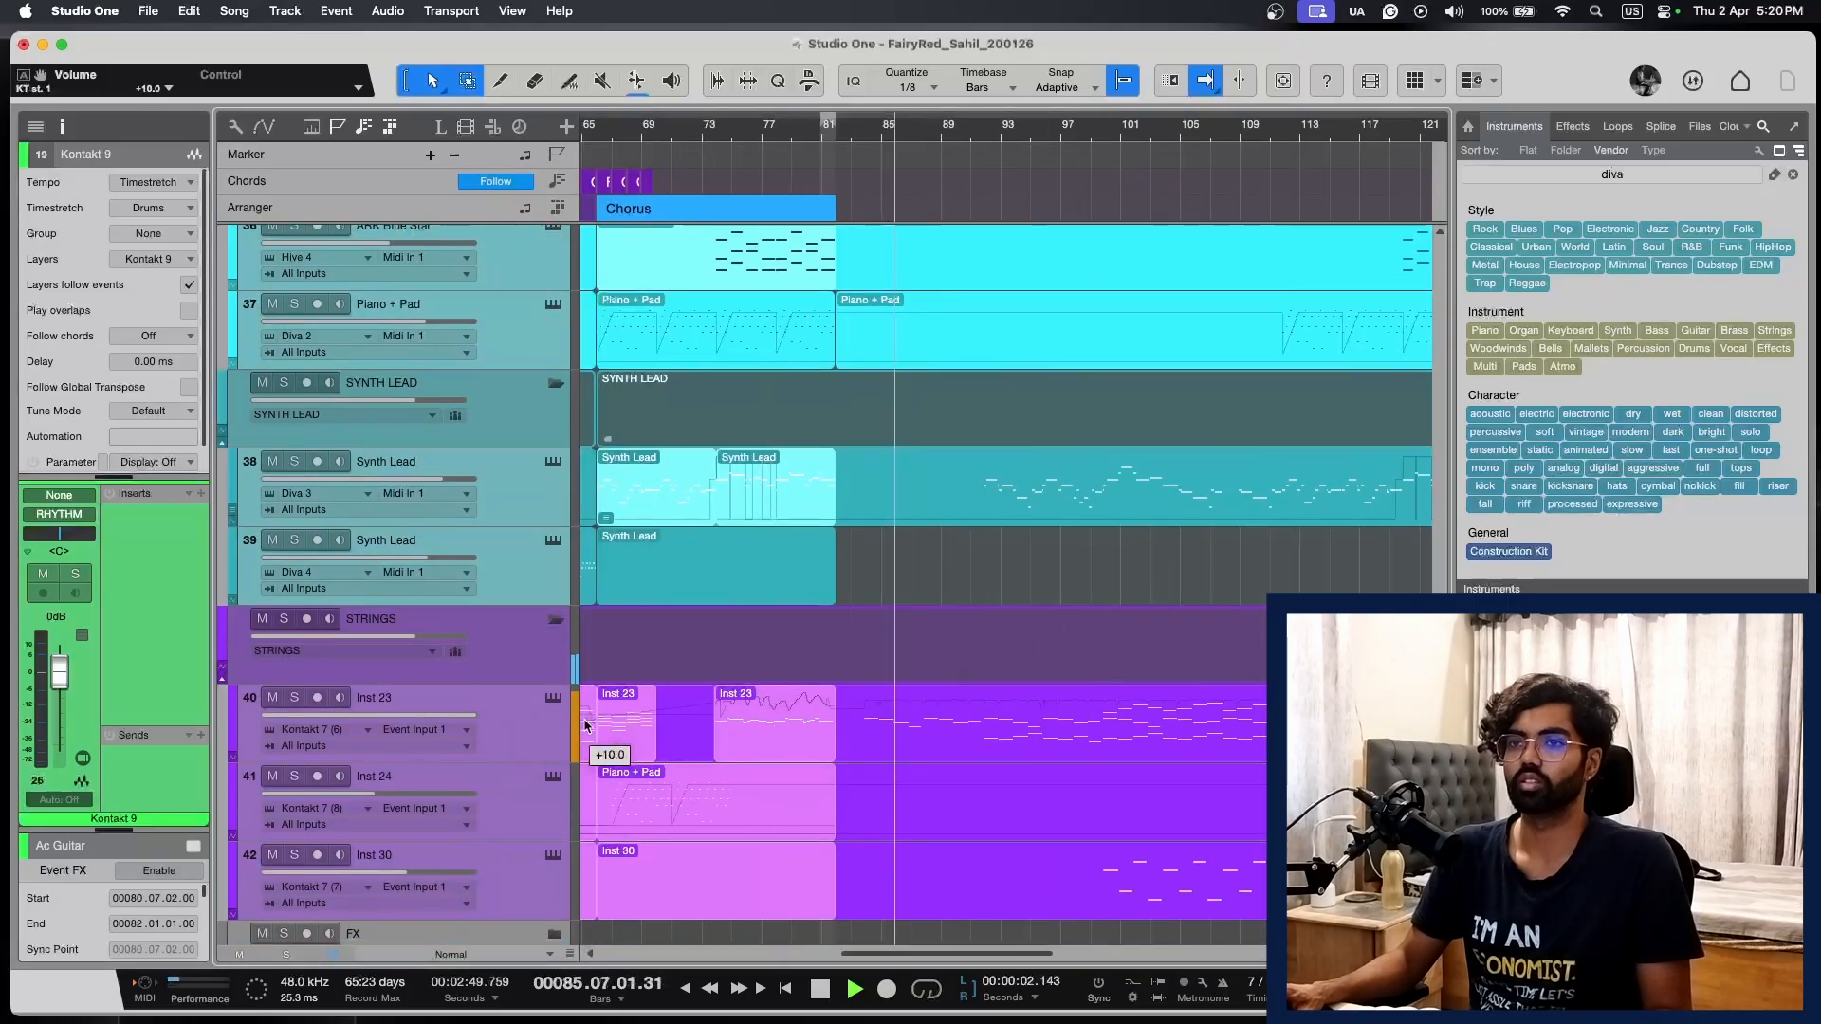
key(shift+e)
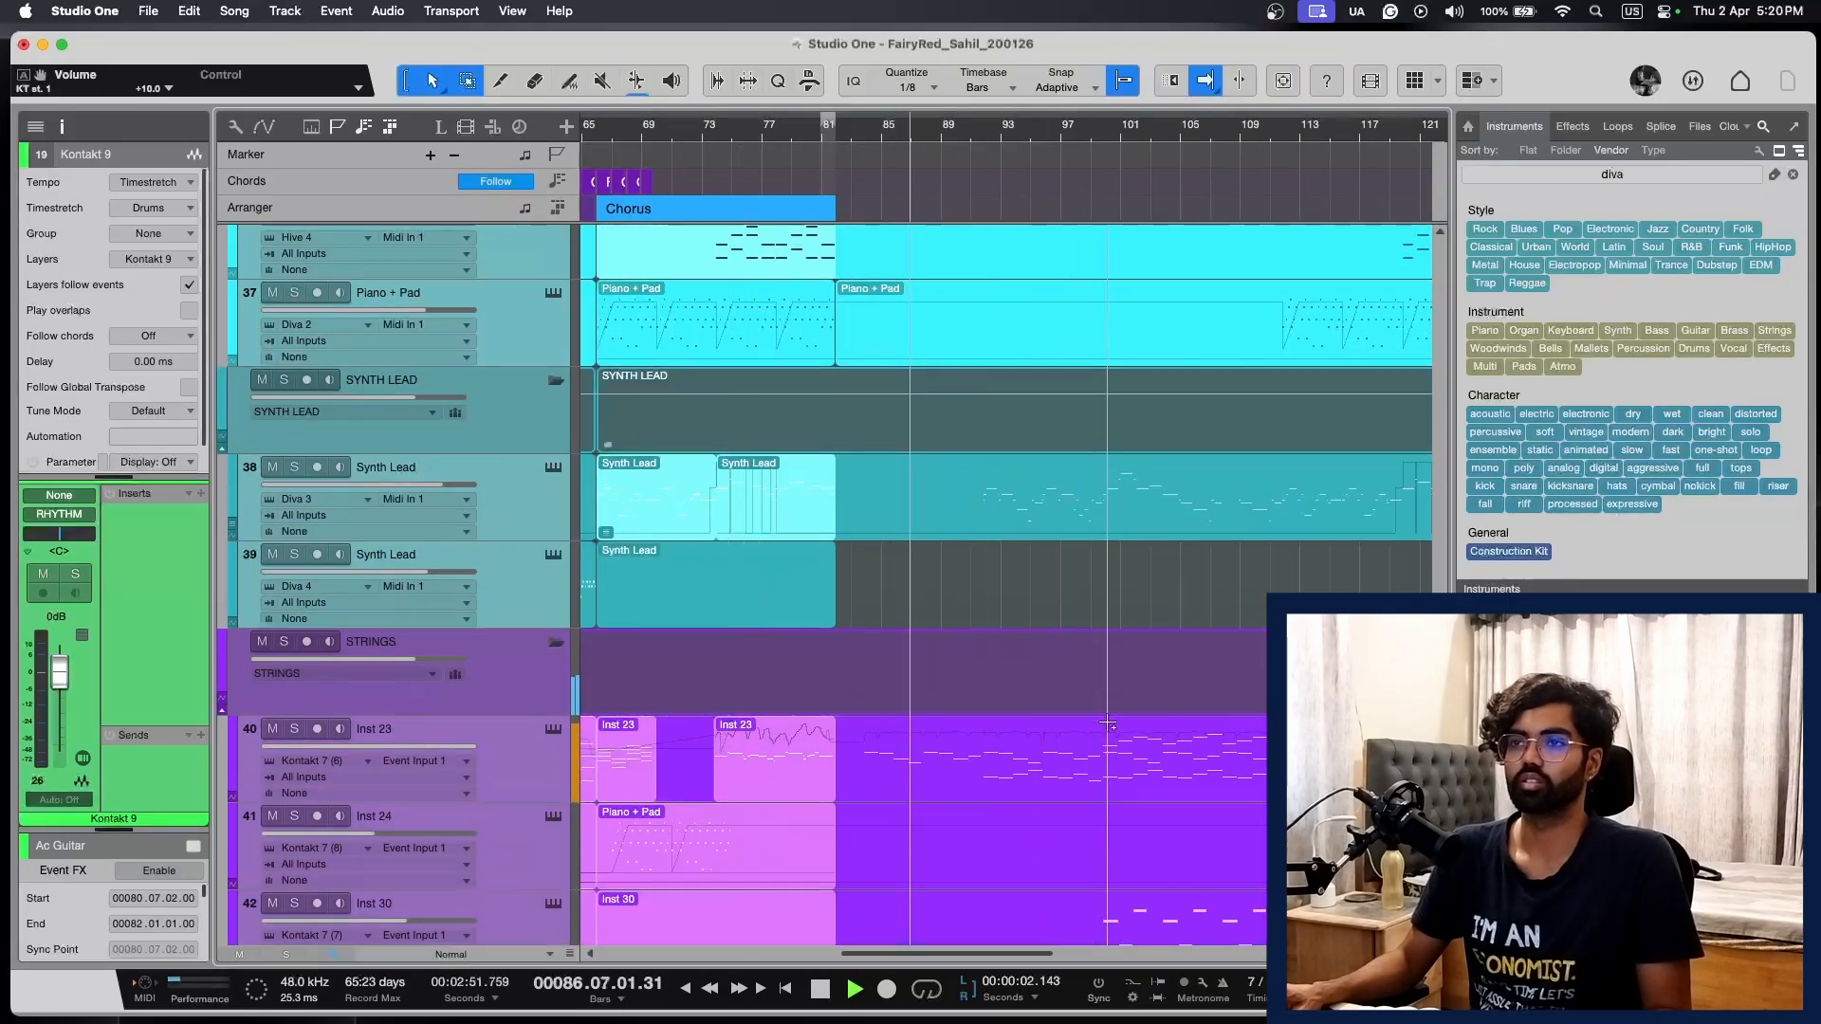
key(shift+w)
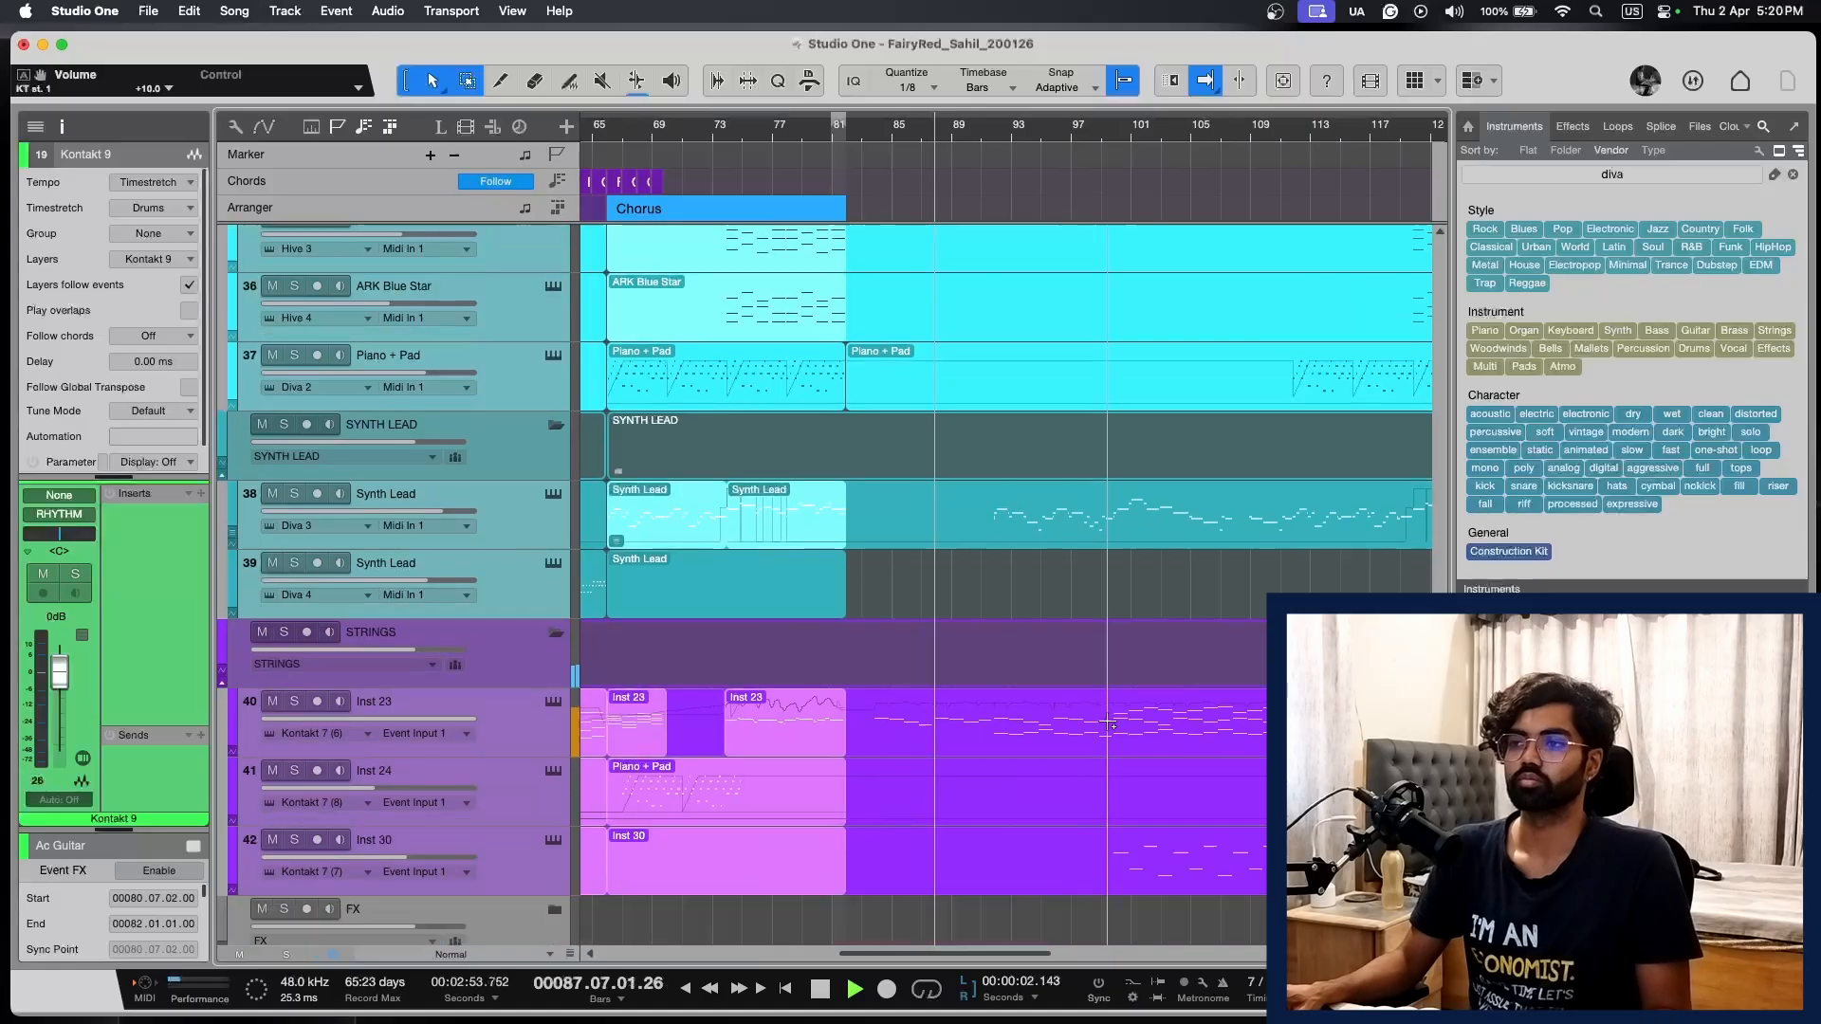
key(shift+e)
key(e)
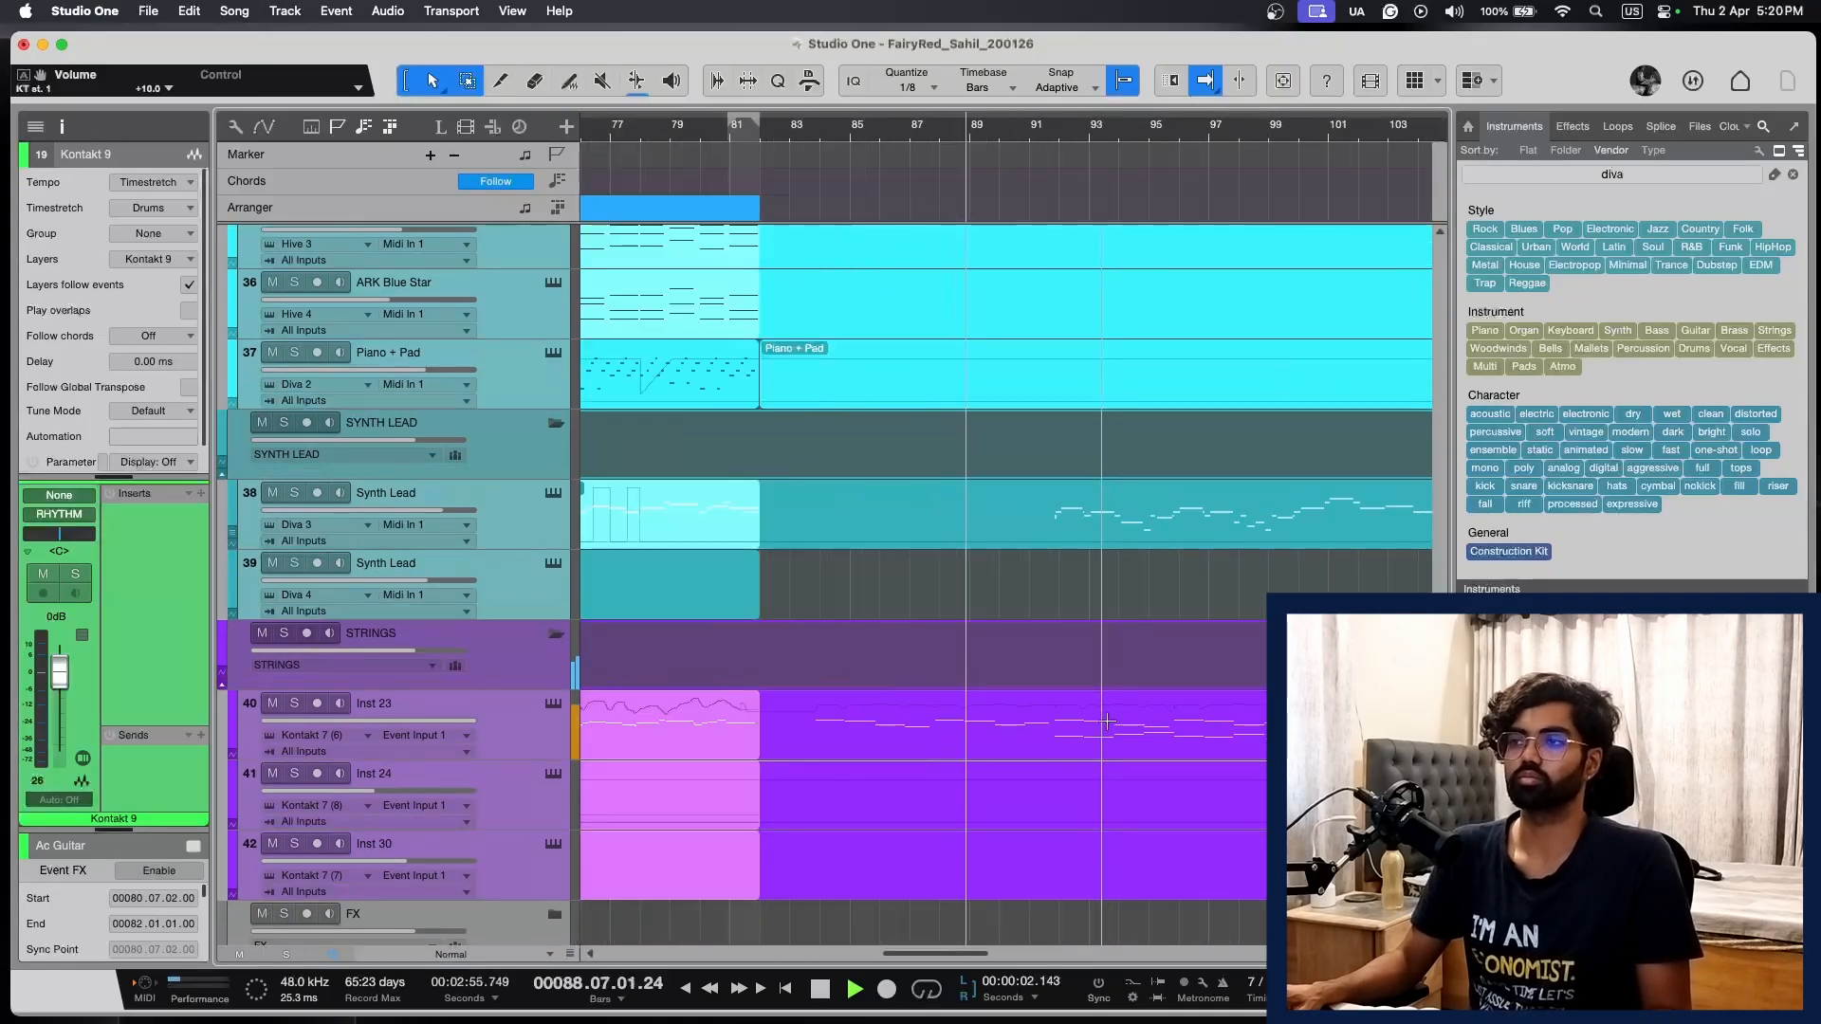
key(shift+z)
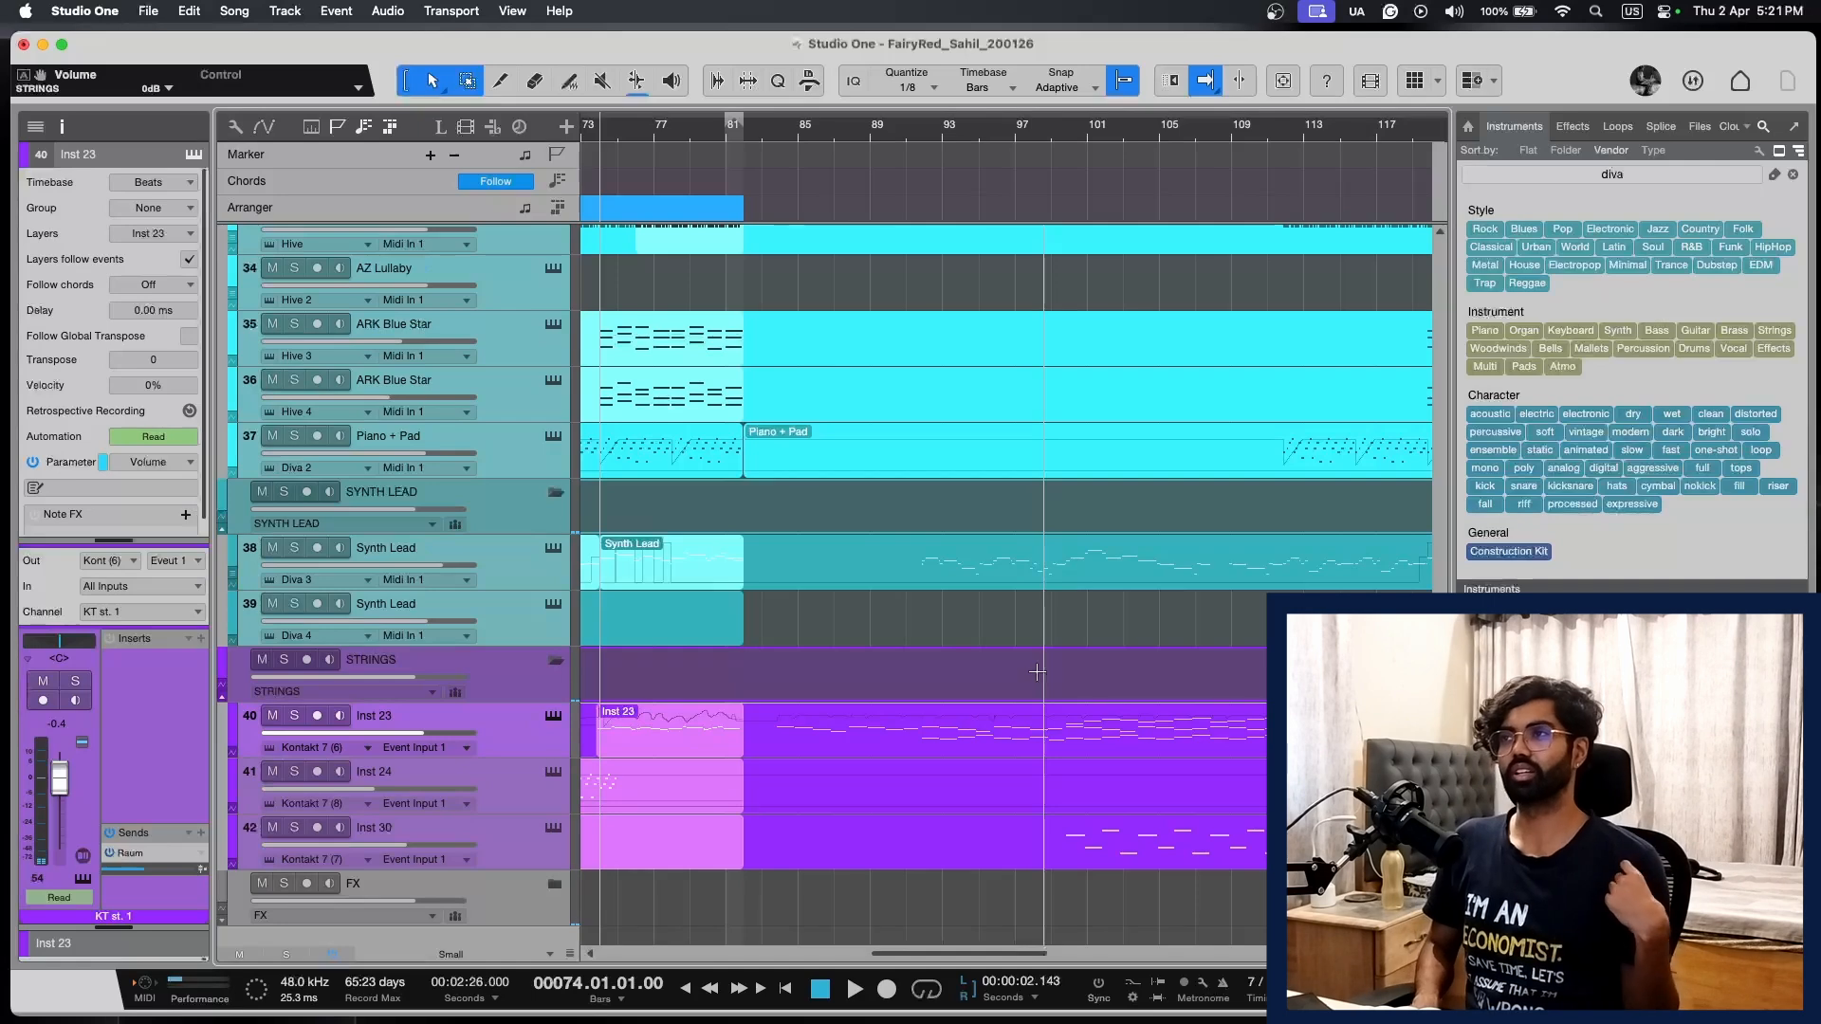
Step: Examine the arrangement overview and the synth, lead and string parts that extend beyond the chorus end at bar 82
key(shift+z)
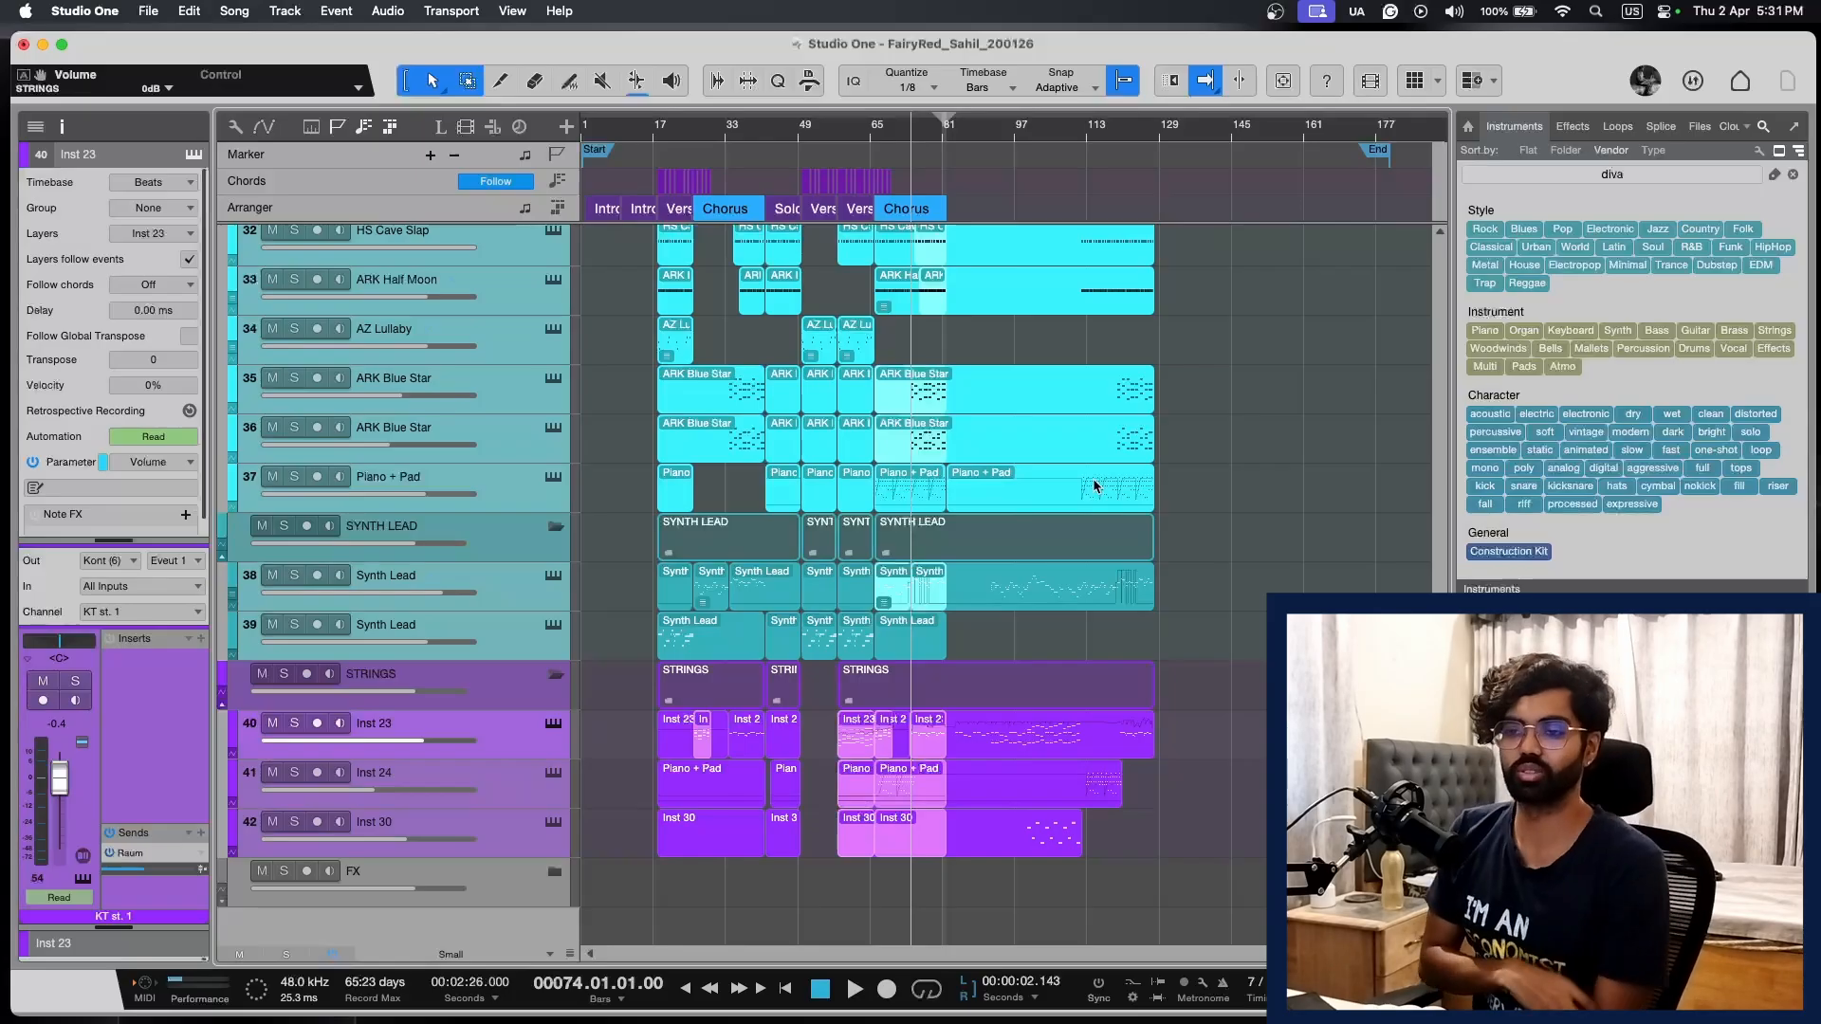
key(z)
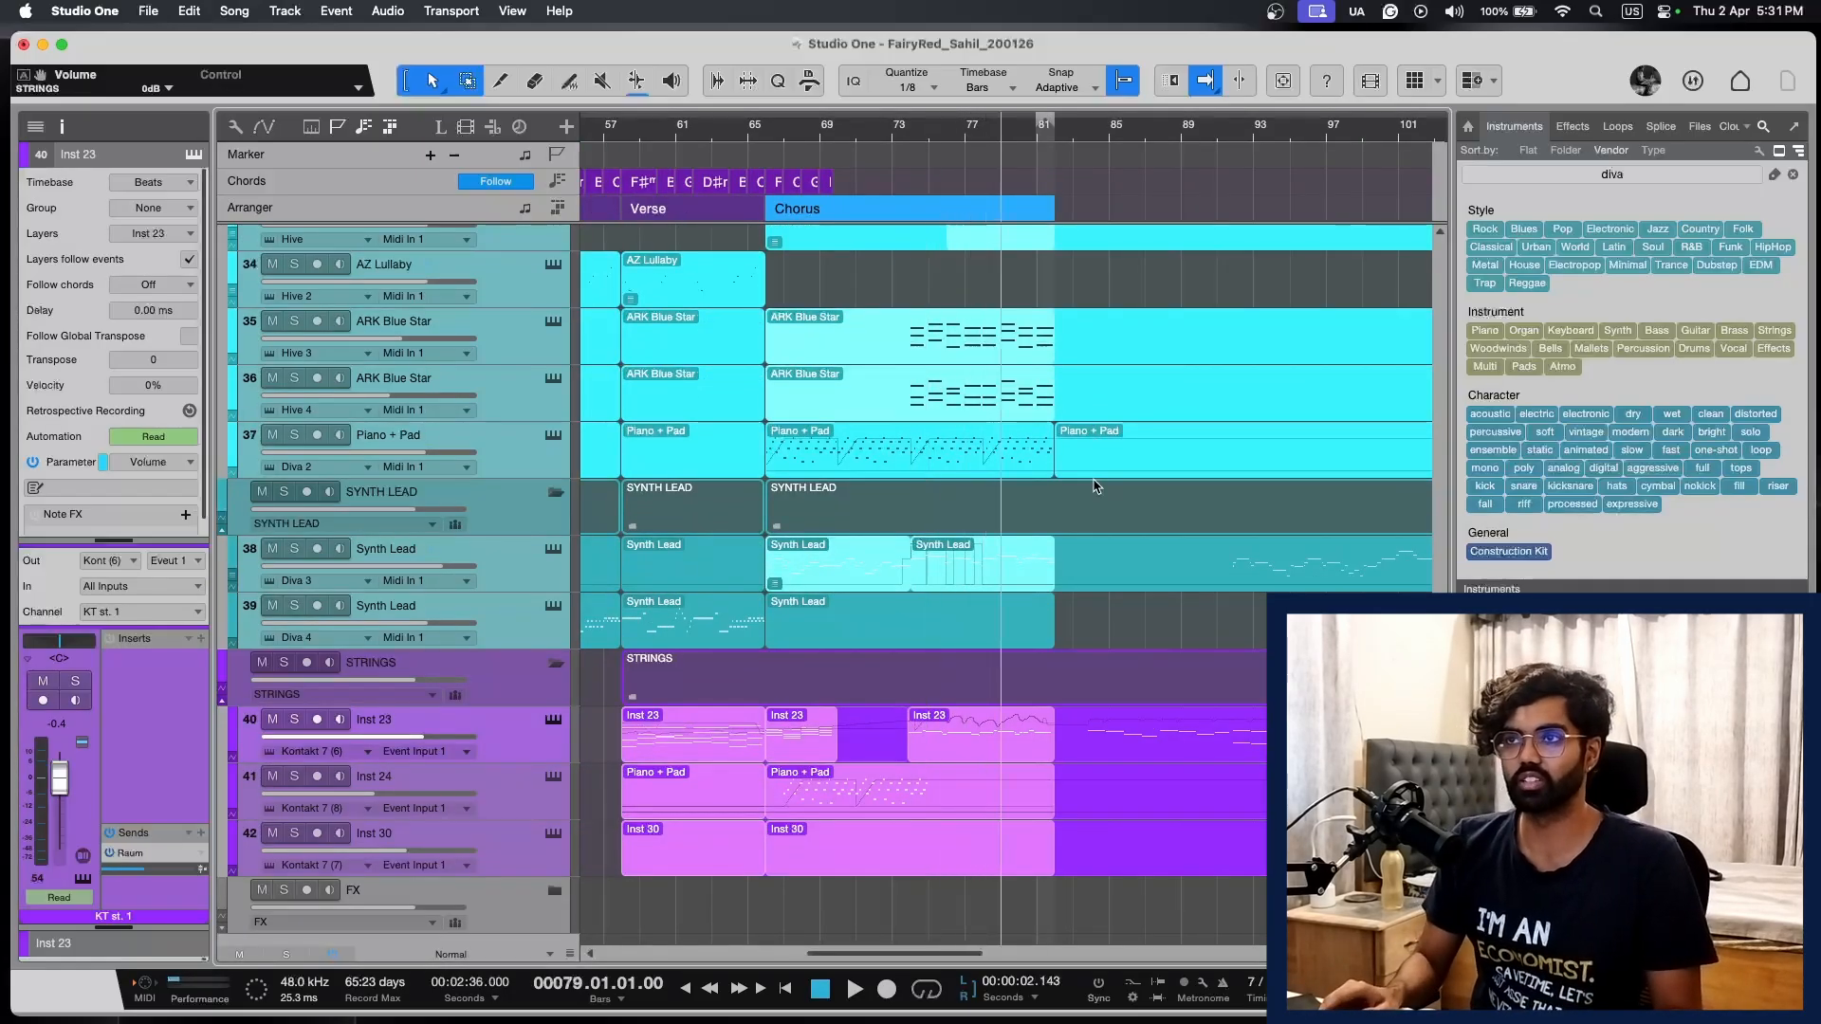
scroll(1096, 486, right, 5)
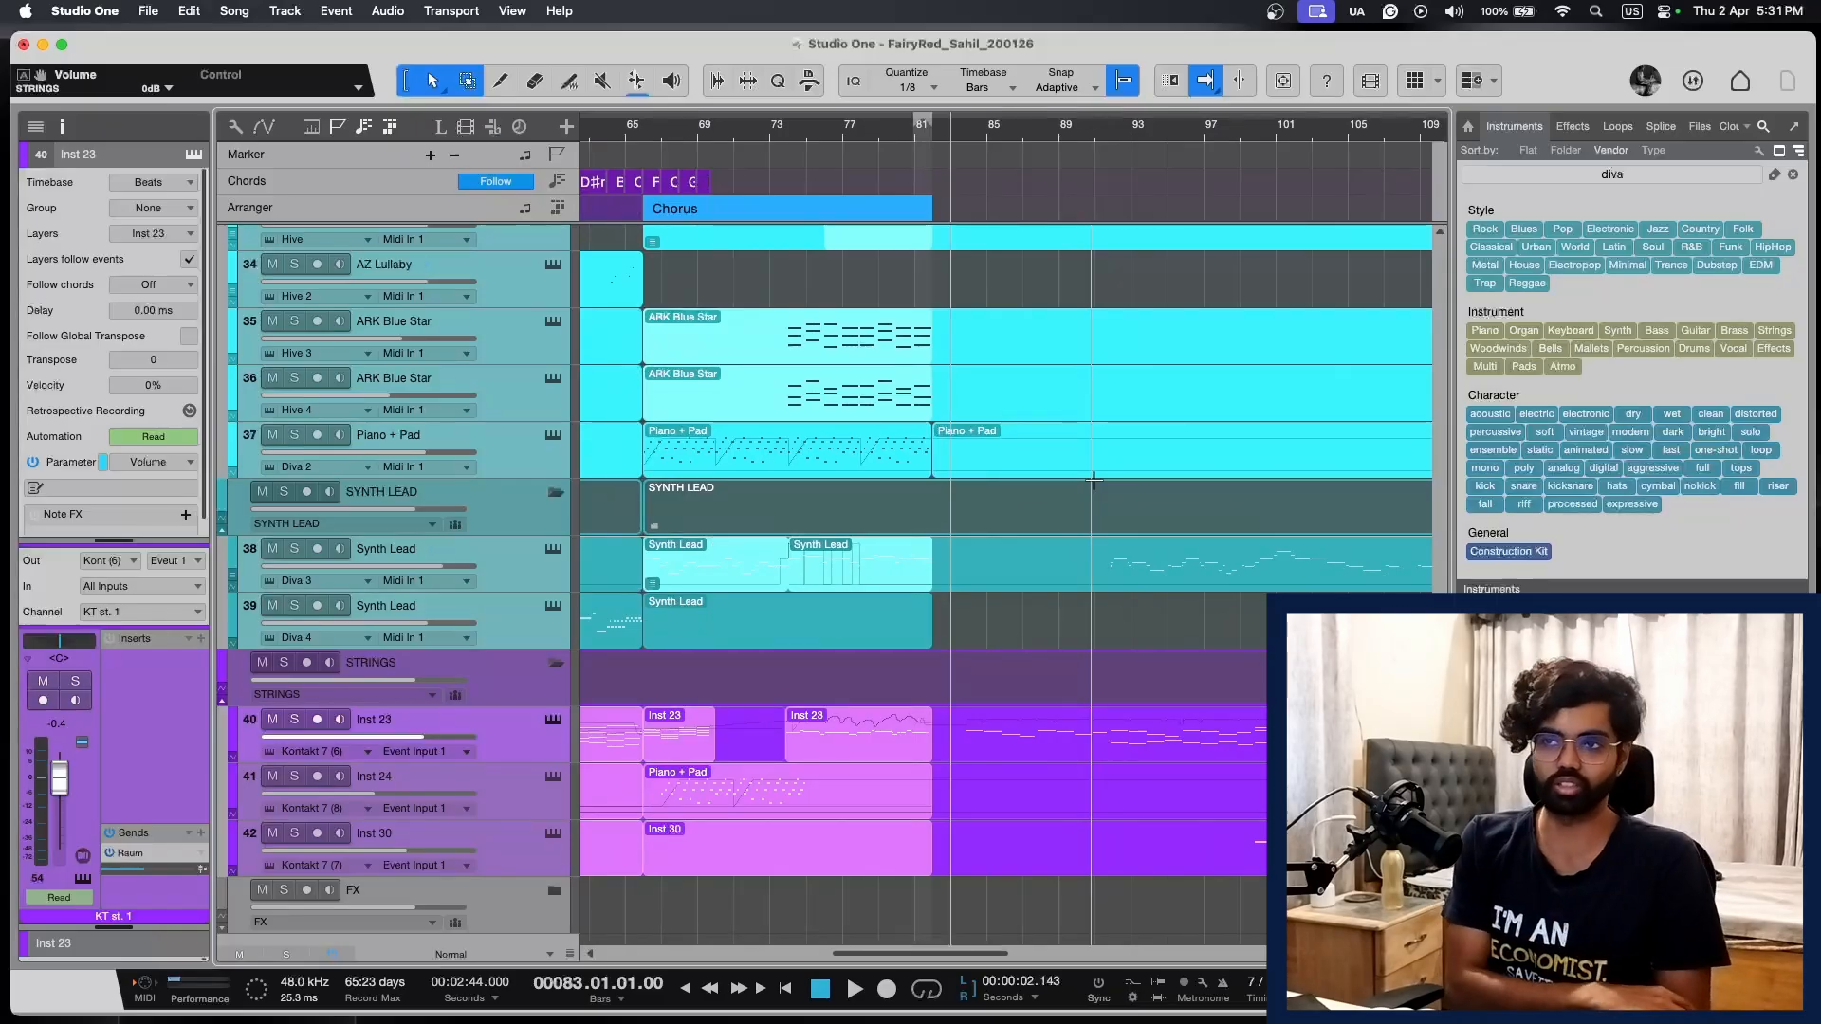
key(e)
key(w)
key(w)
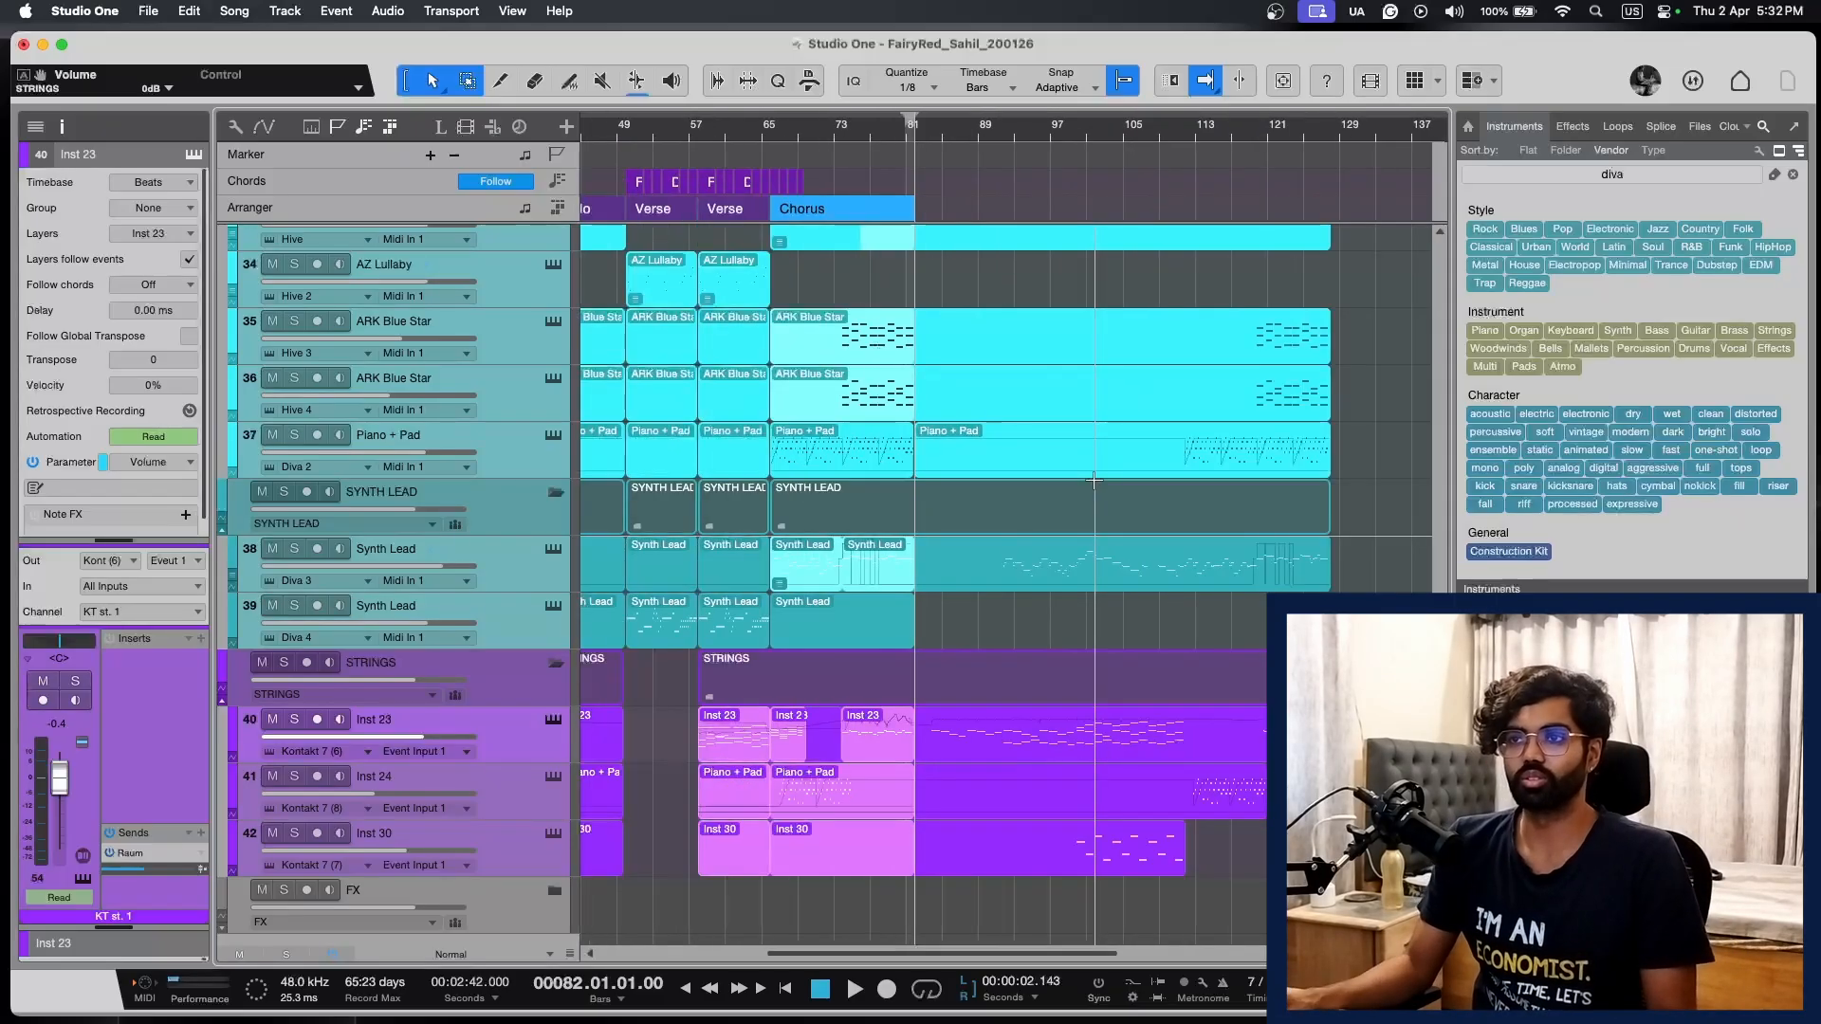
key(e)
key(e)
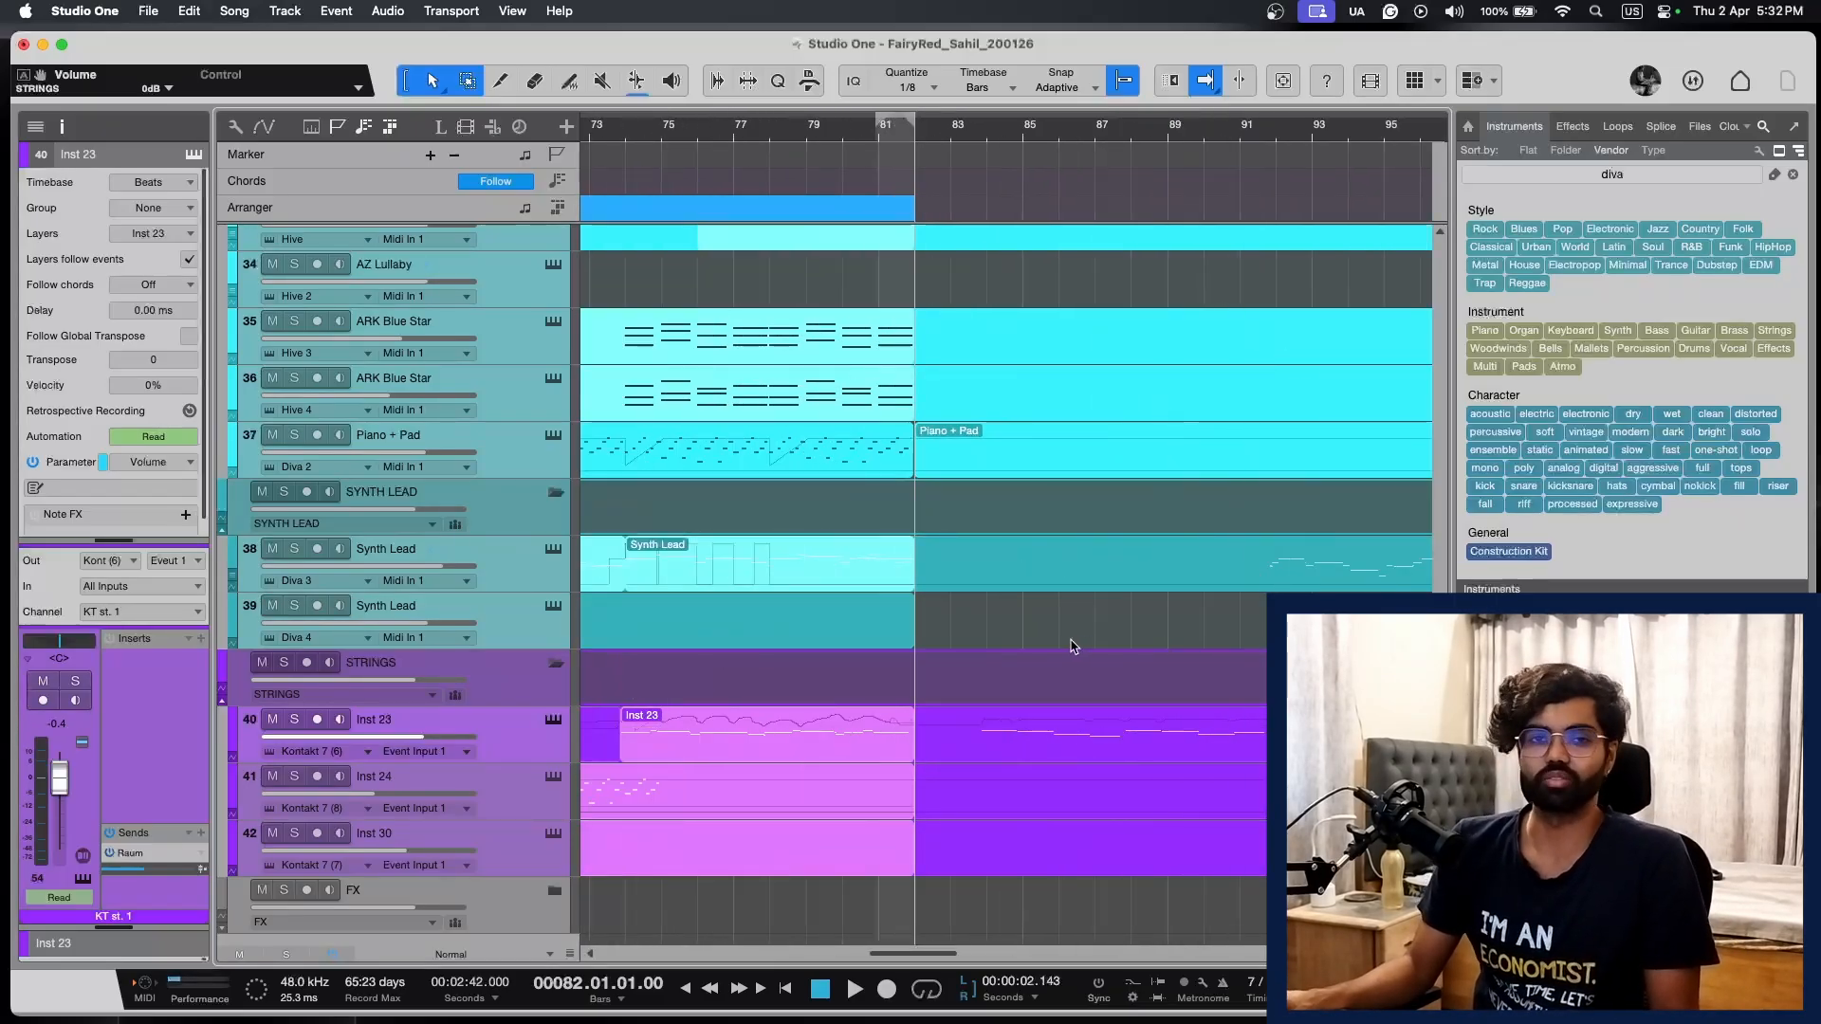
key(w)
key(w)
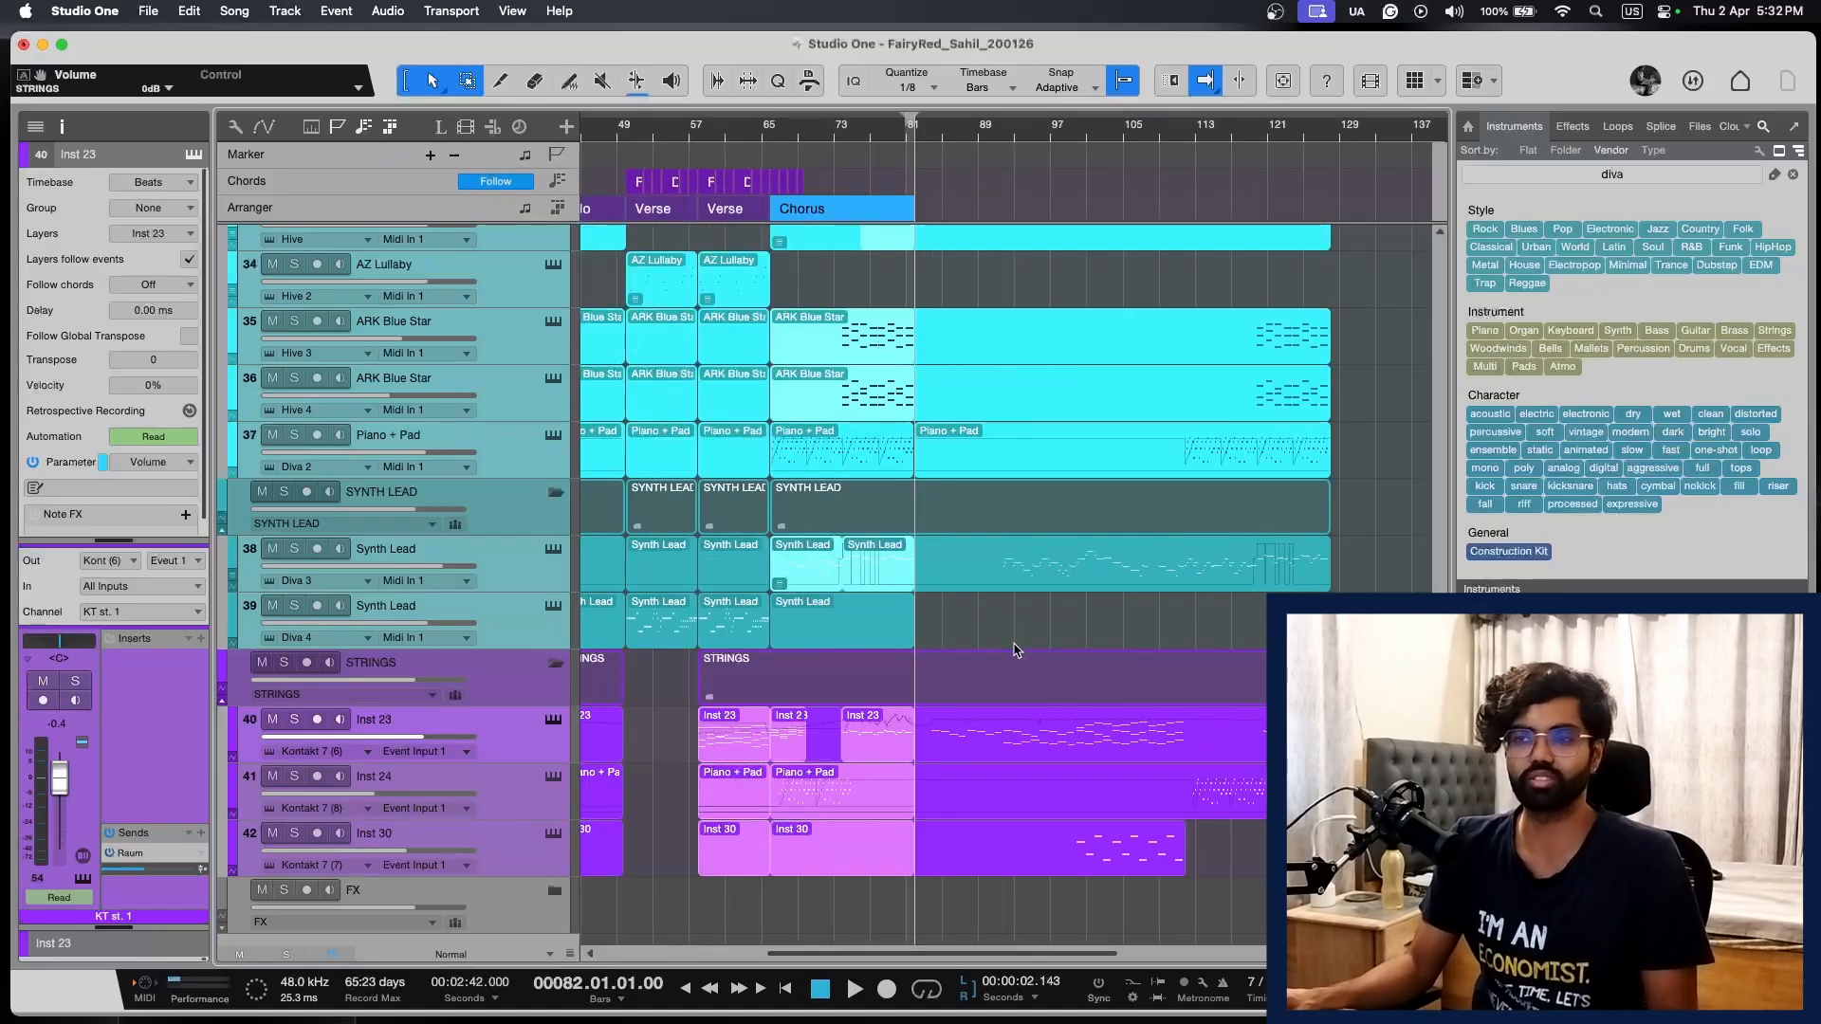
key(e)
key(e)
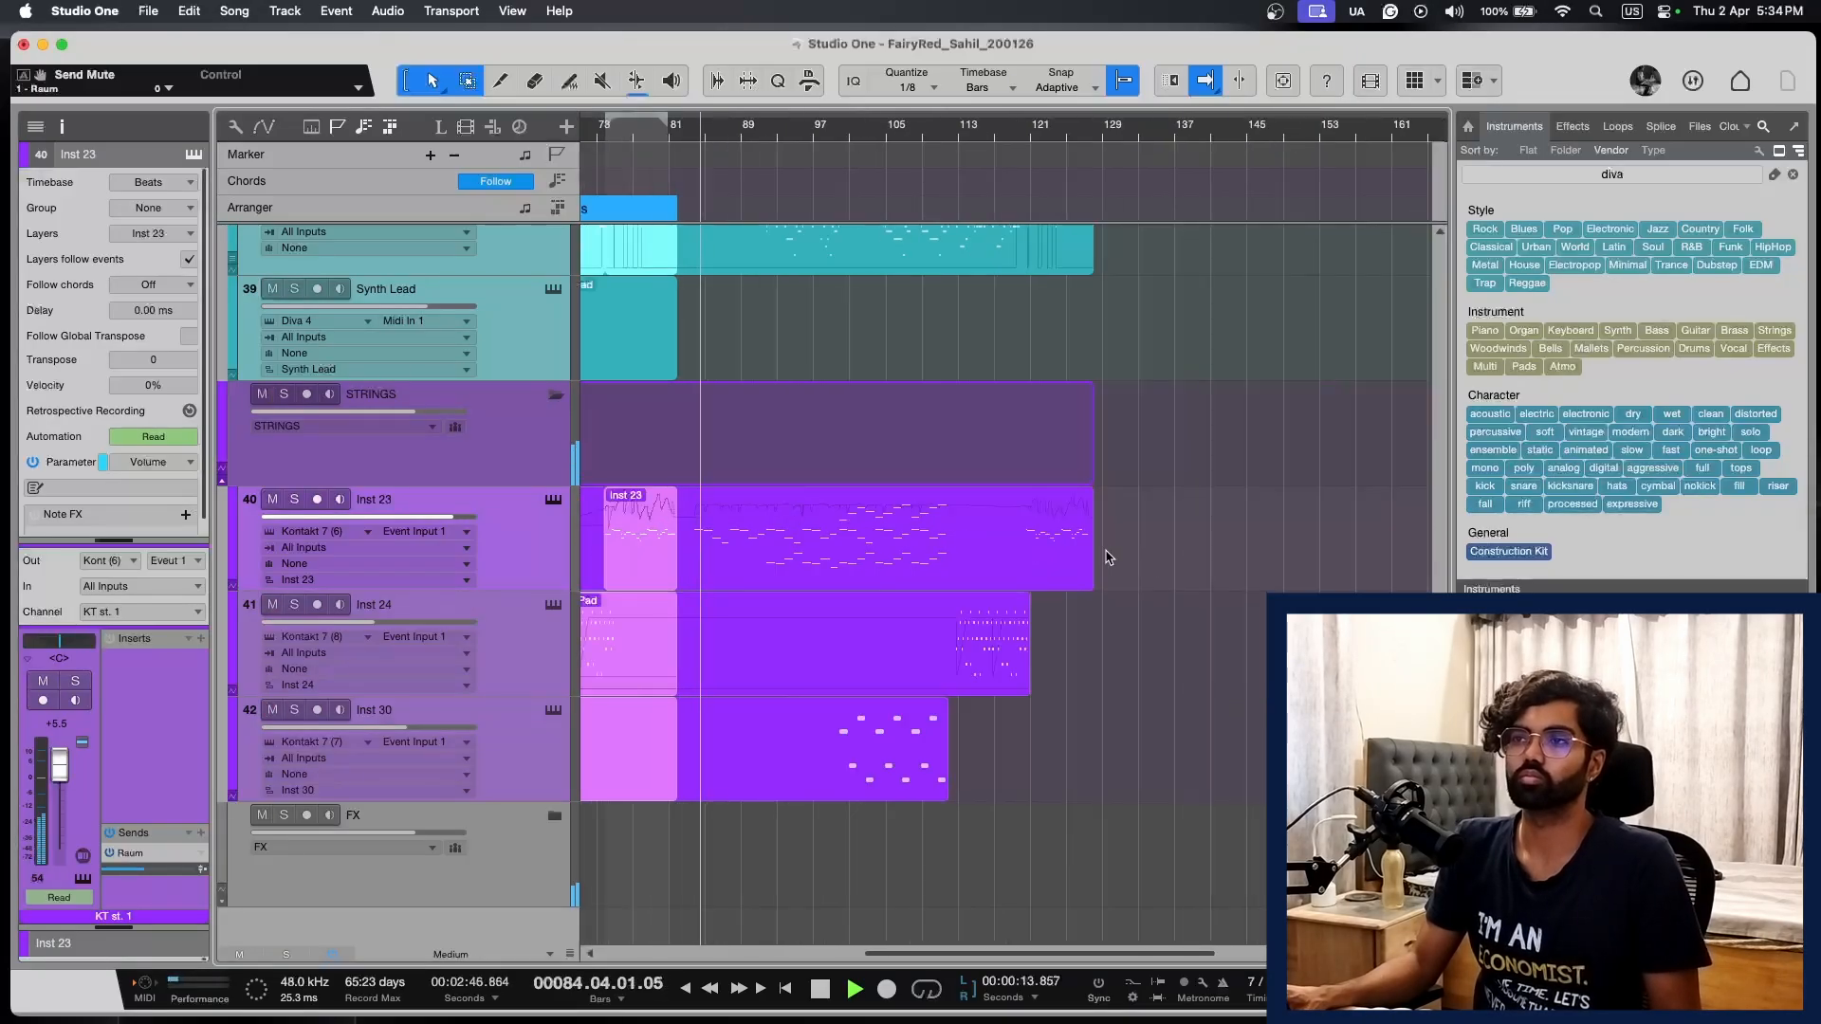
Step: Shorten the track 40 Inst 23 part after the chorus so that it ends just before bar 88
drag(1092, 555, 733, 552)
key(e)
key(e)
key(e)
key(e)
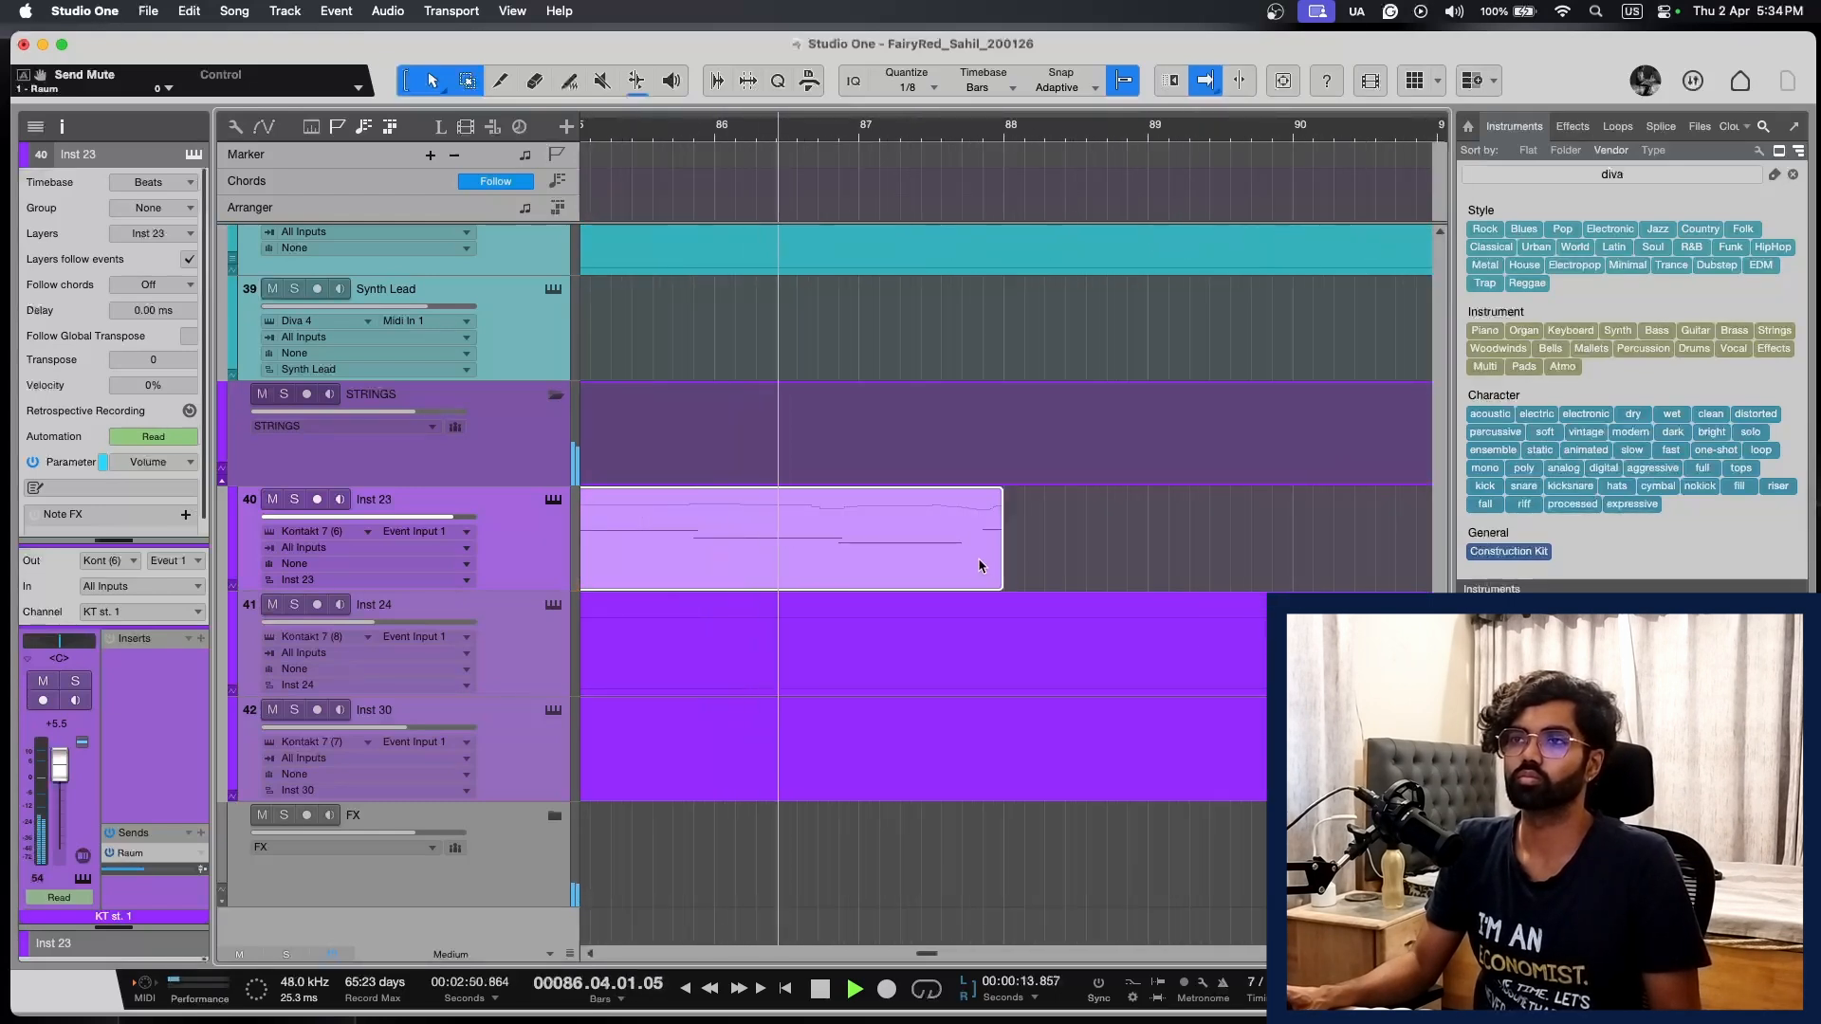
drag(1000, 566, 981, 566)
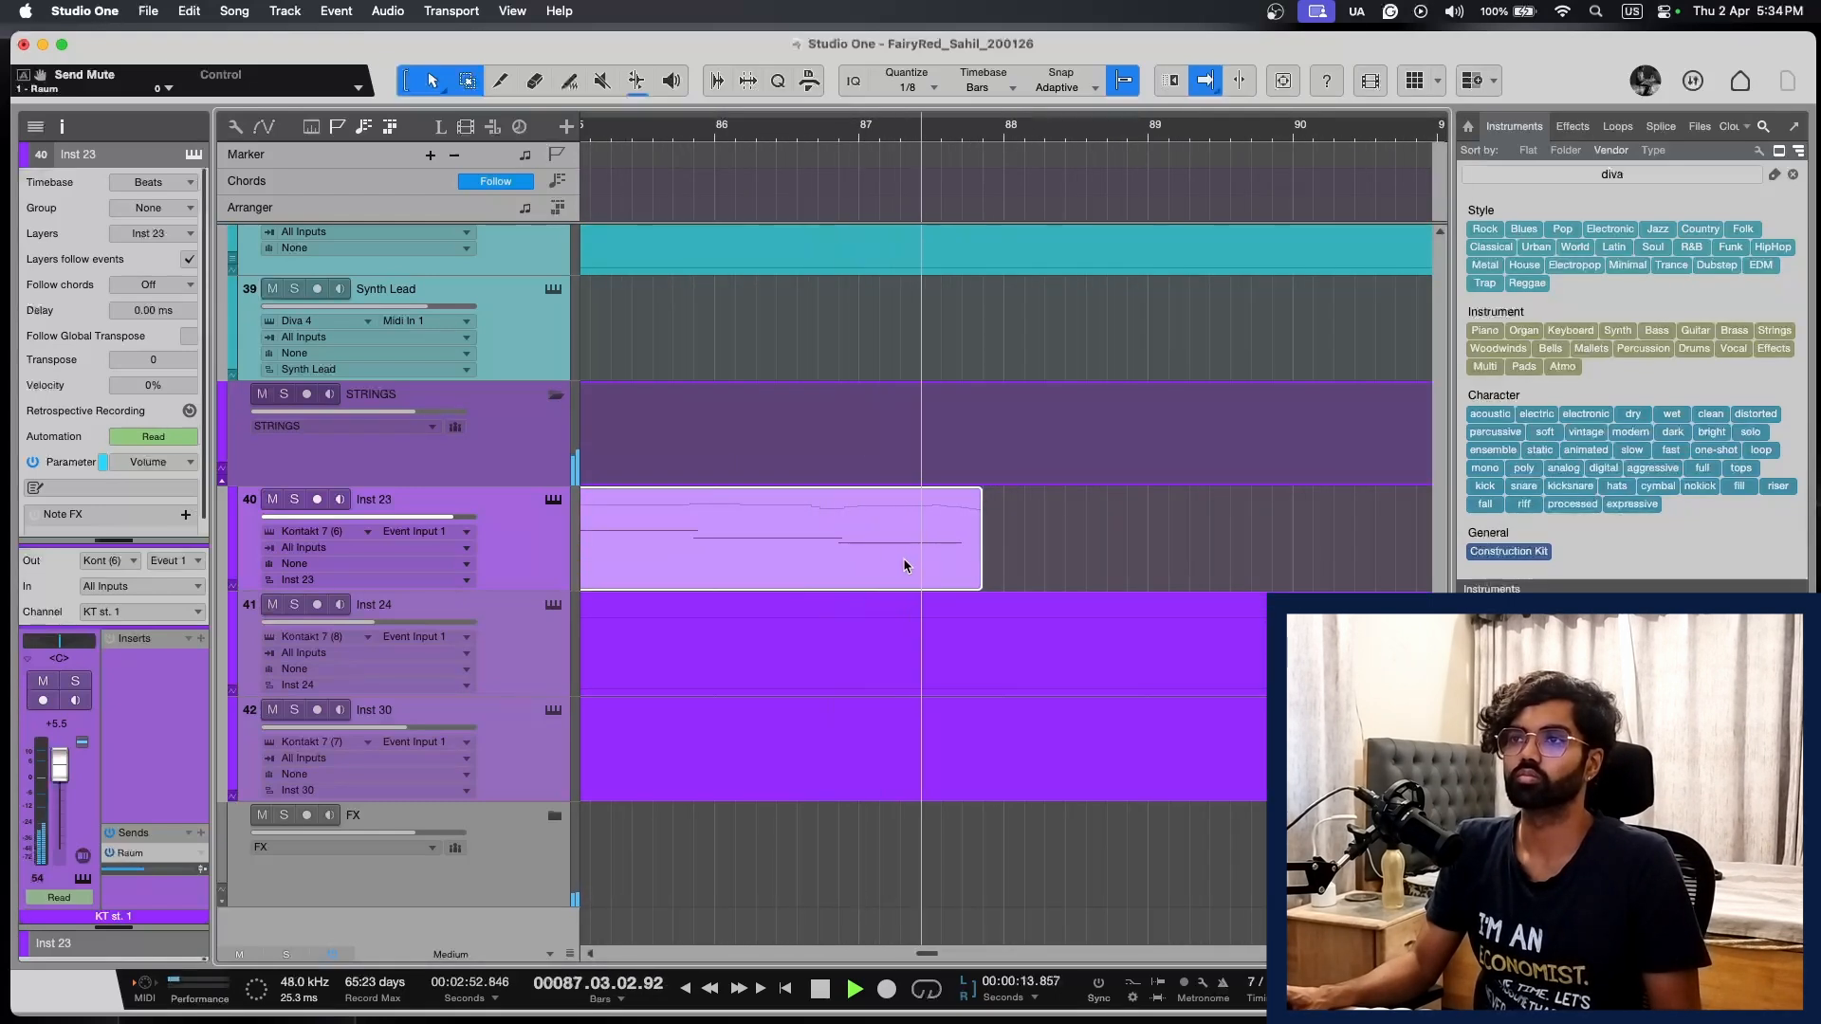
key(d)
key(super+z)
Step: Set the playback position to 83.07.01.00, where the Inst 23 phrase begins, and play from there
key(w)
scroll(1036, 564, left, 4)
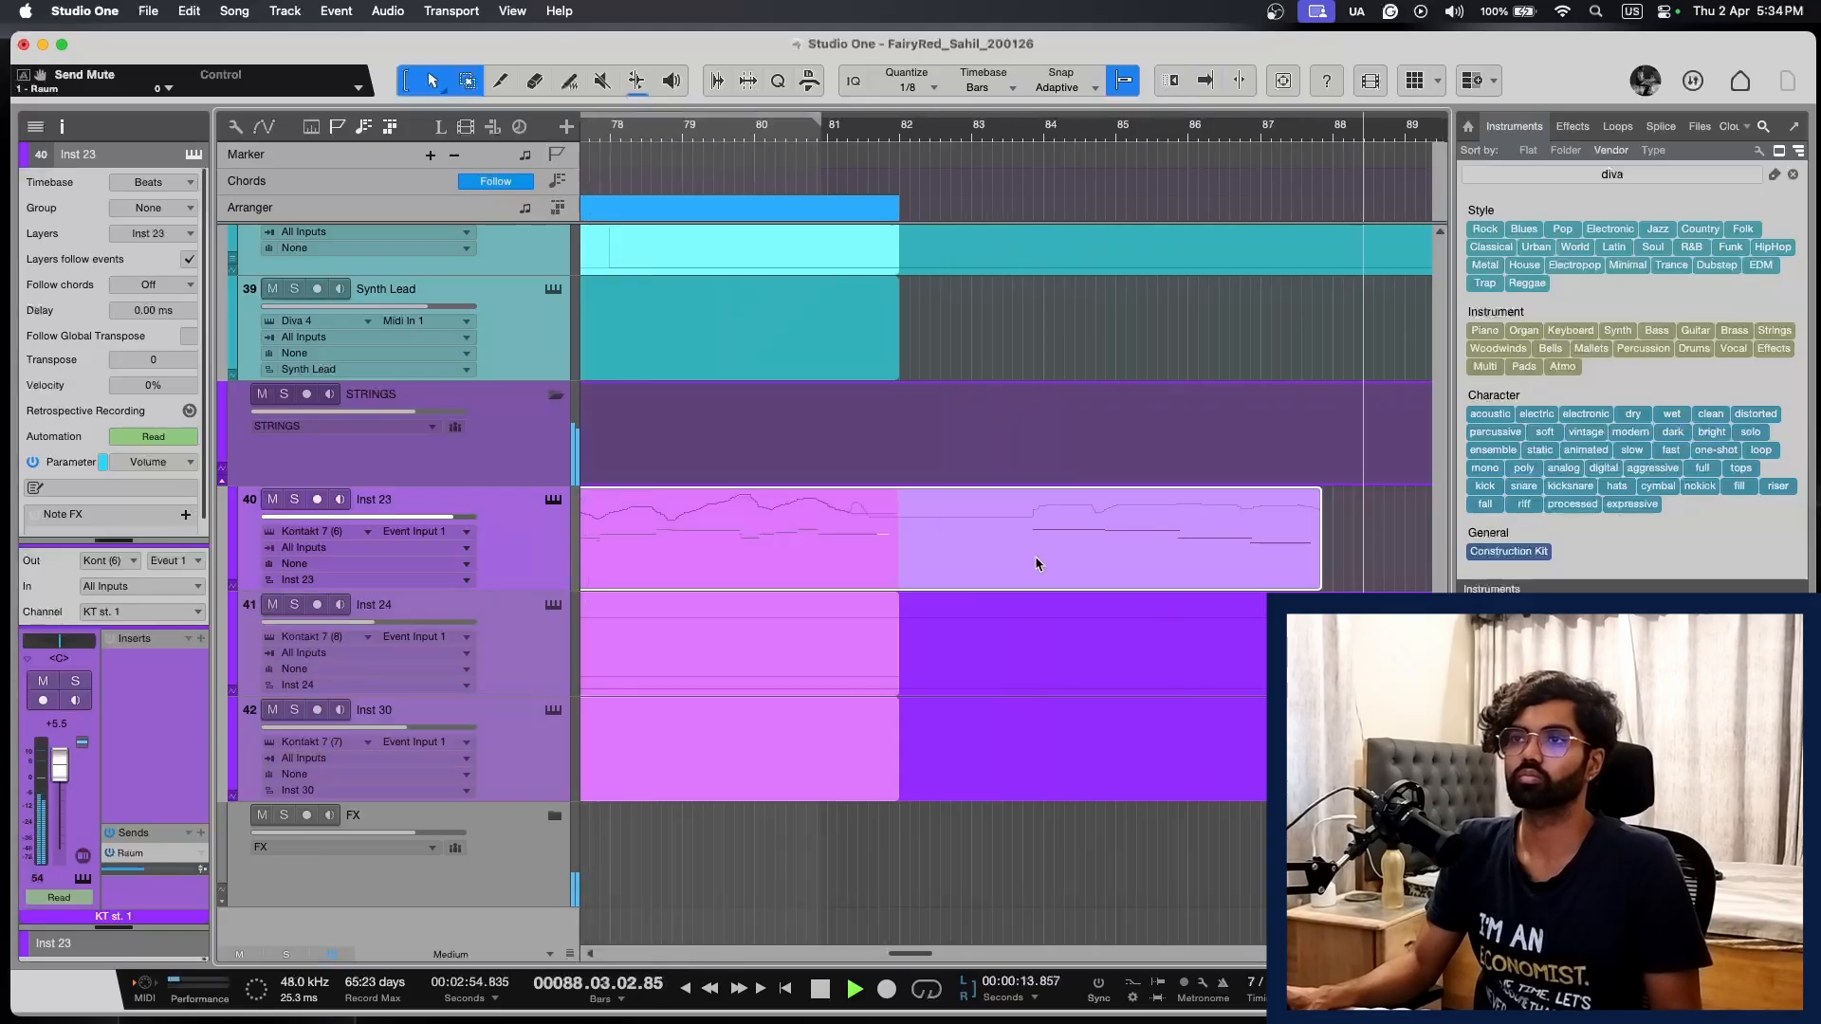
key(f)
click(1030, 526)
key(space)
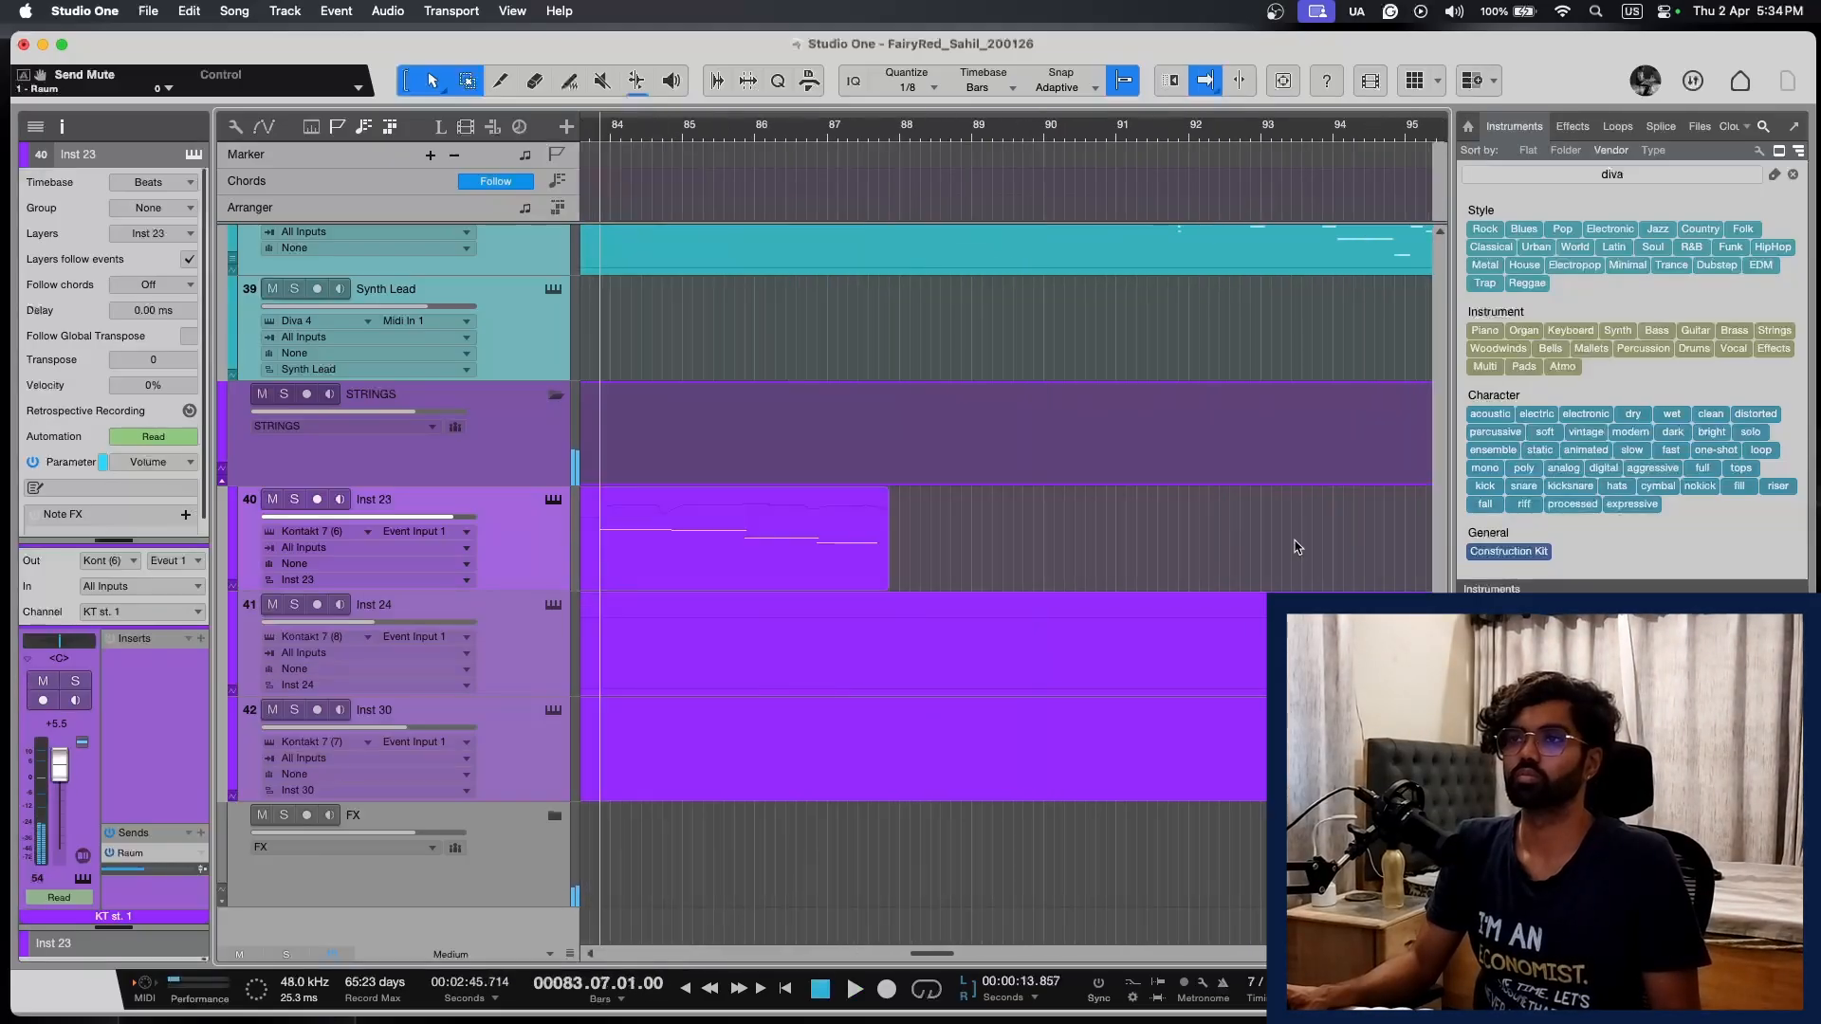
key(space)
key(w)
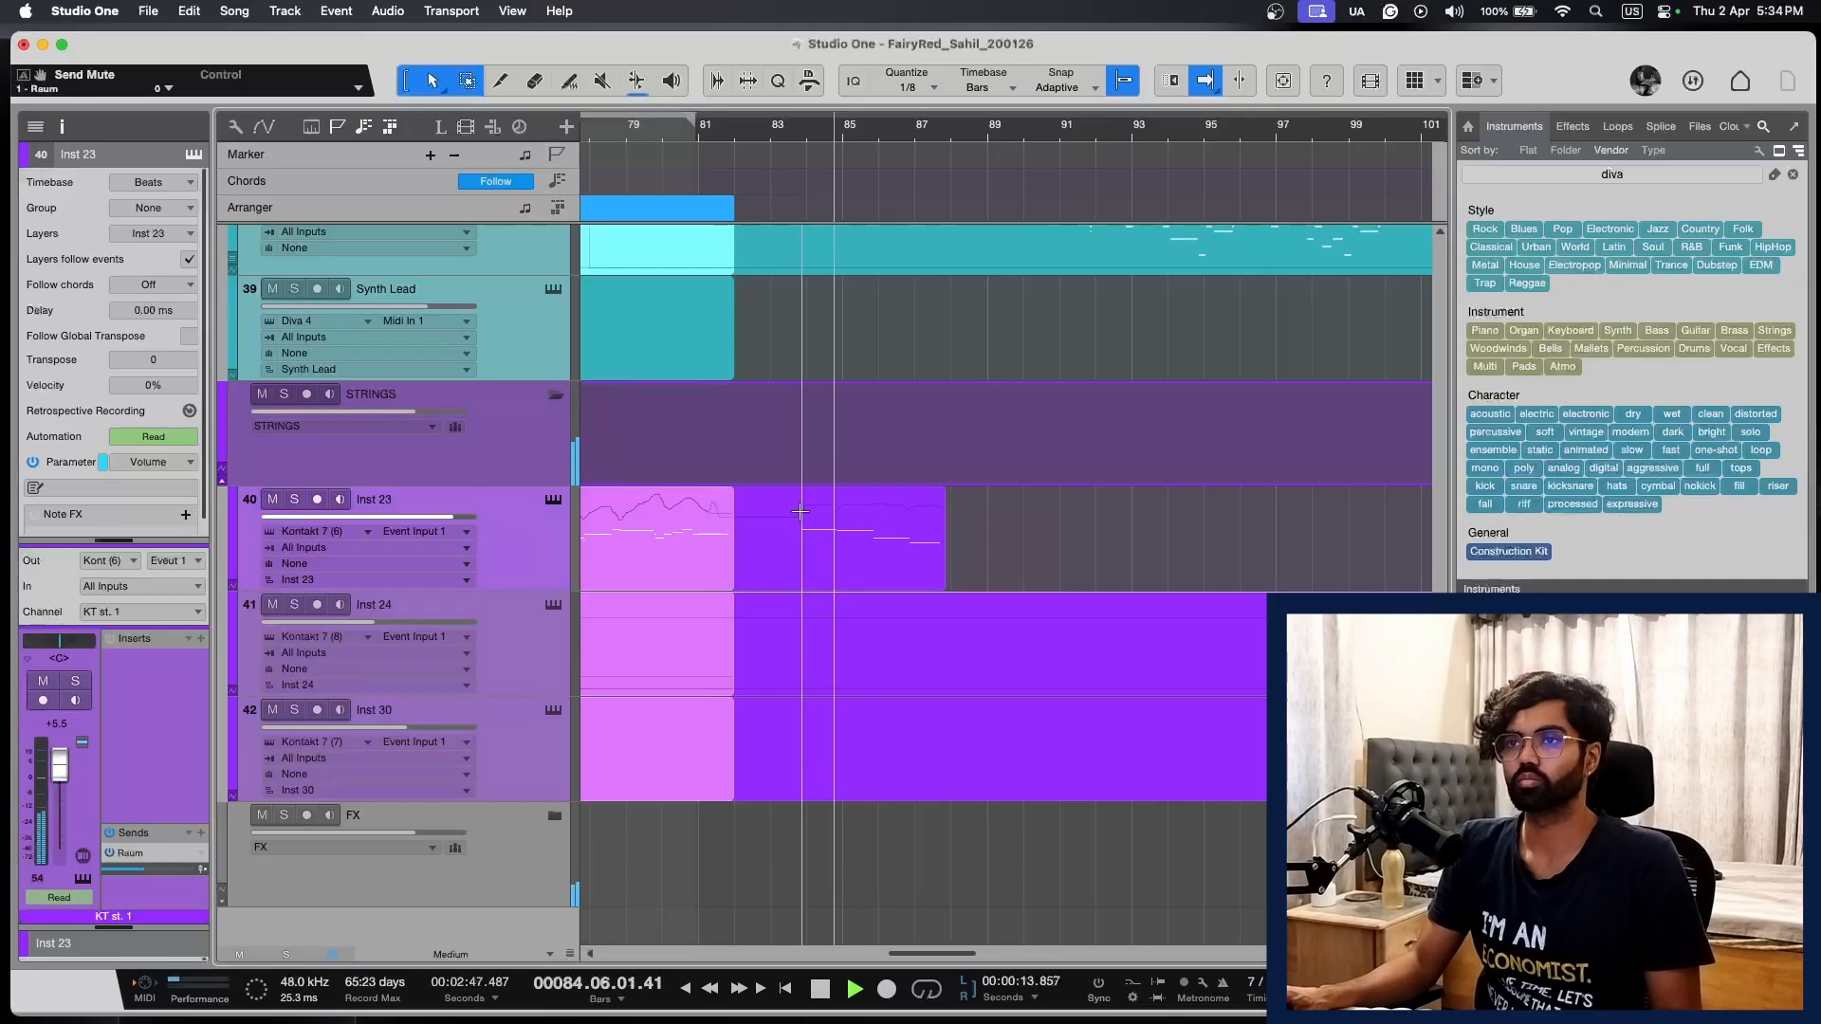
Step: Split the Inst 23 part at the phrase start in bar 83 and duplicate the four-bar phrase five times
key(d)
key(w)
key(d)
key(d)
key(d)
key(d)
key(w)
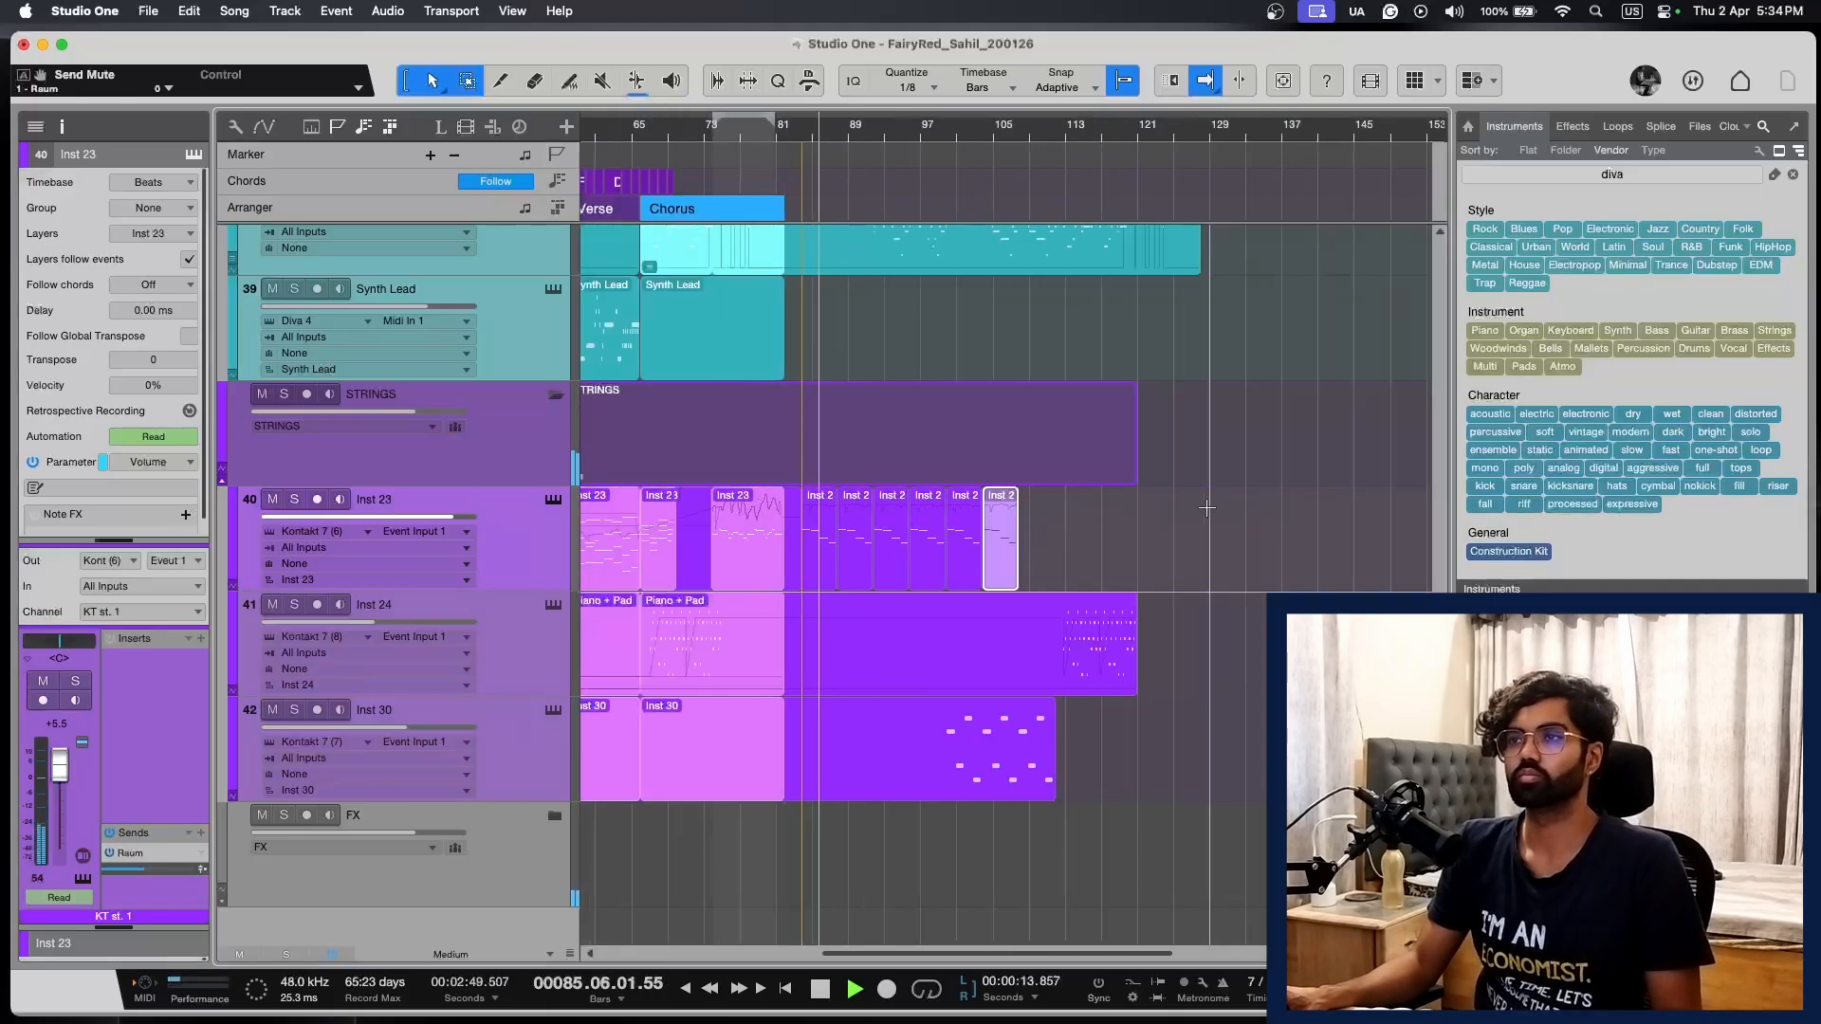
Step: Keep playing past bar 85 and review the strings, synth lead, guitar, keys and bass tracks following the chorus
key(w)
key(e)
key(e)
key(shift+w)
scroll(1225, 626, right, 1)
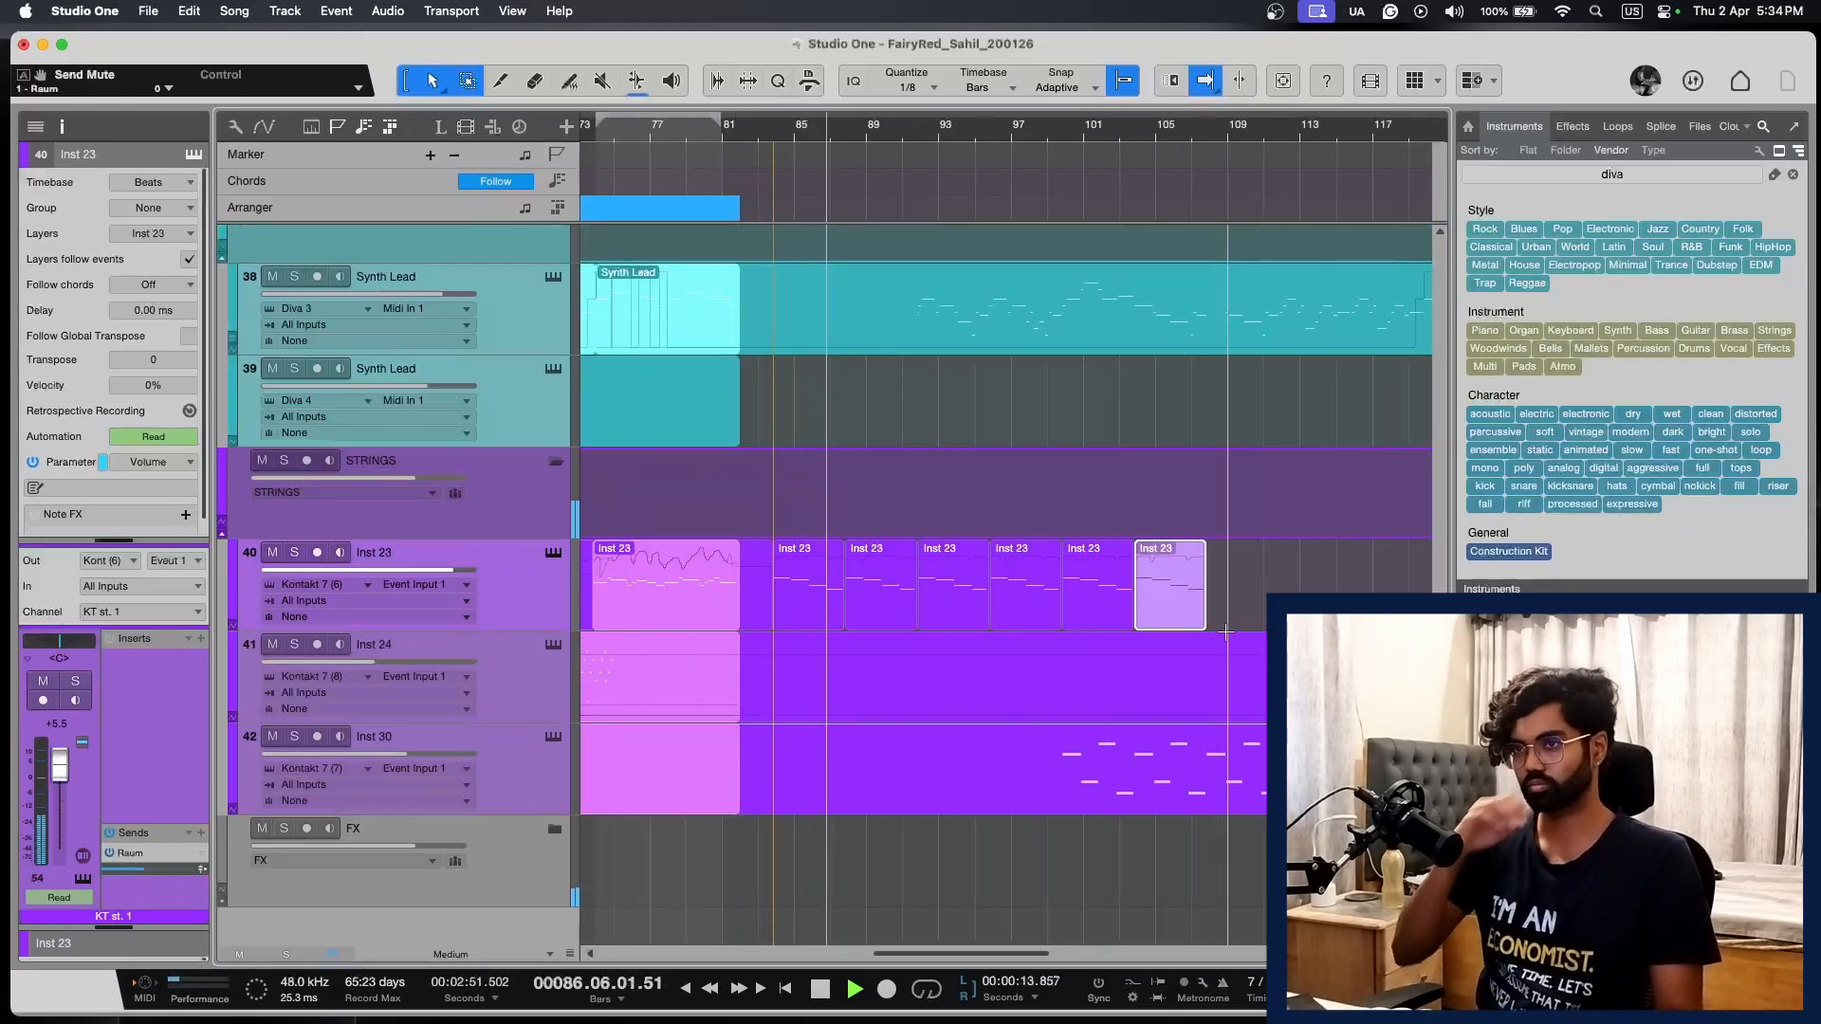
key(shift+e)
key(e)
key(e)
scroll(1259, 587, up, 5)
key(w)
key(w)
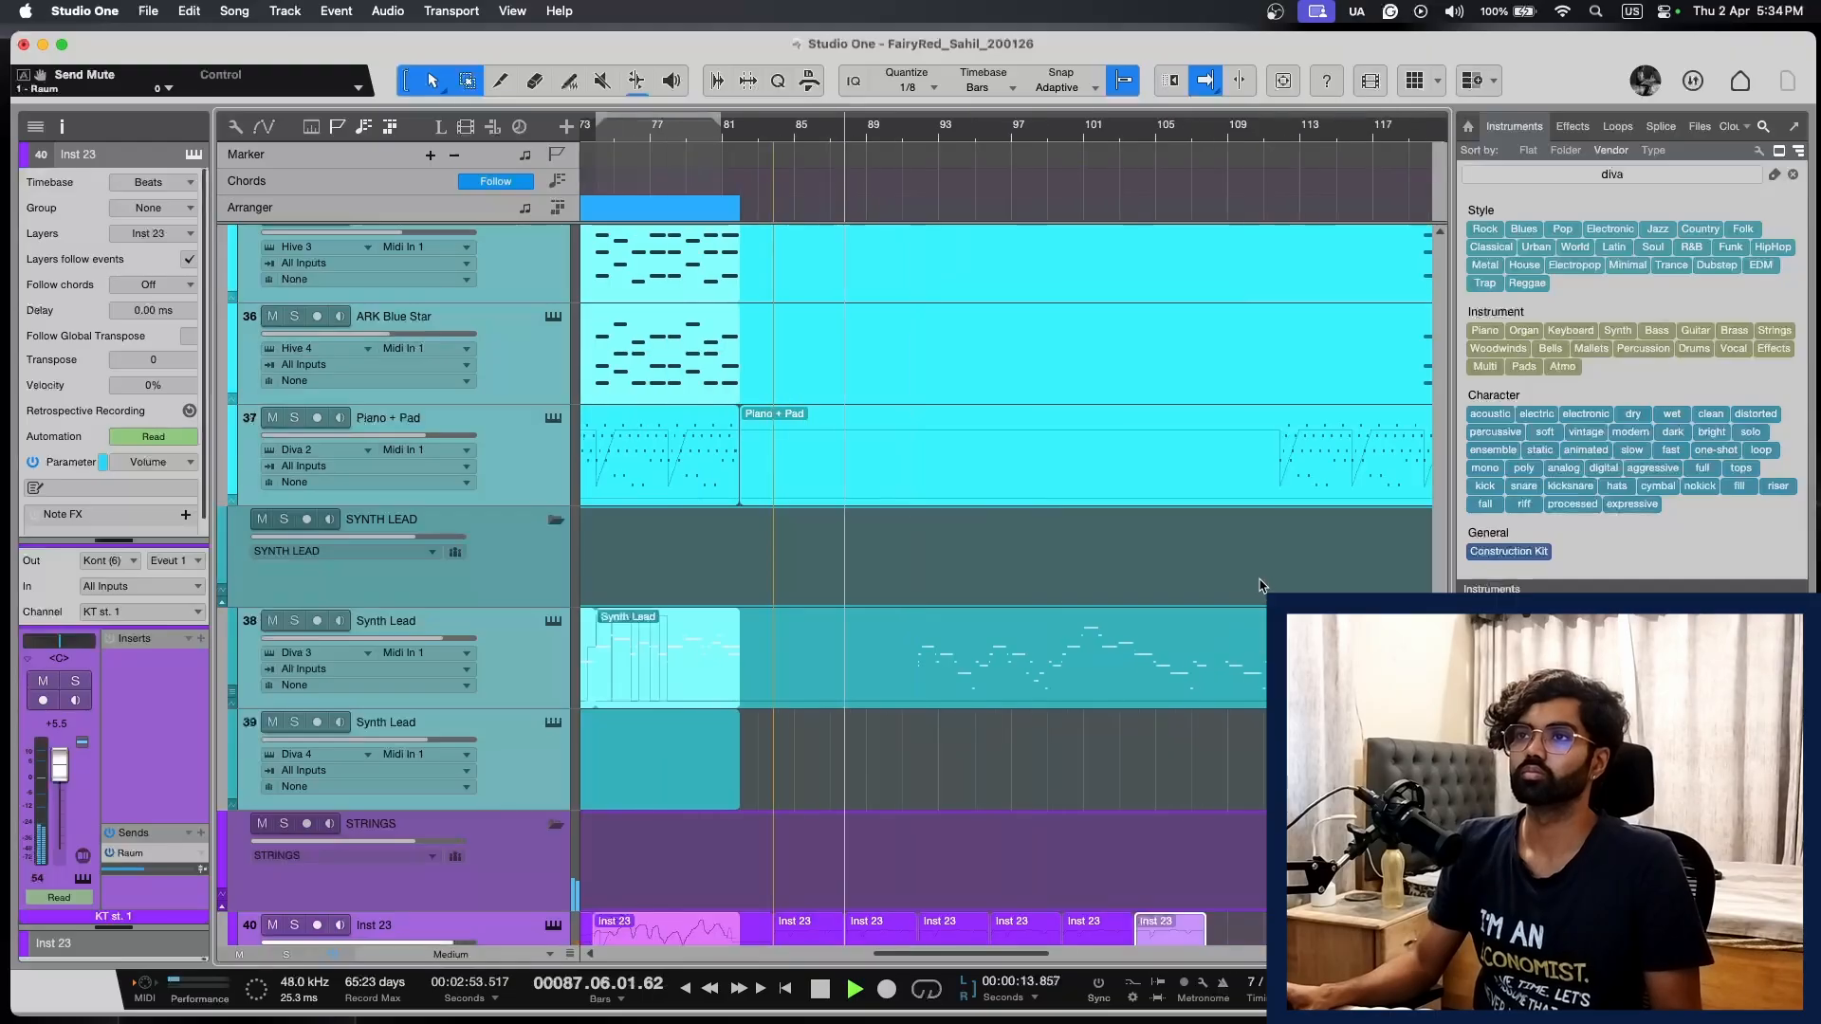
scroll(1259, 584, up, 20)
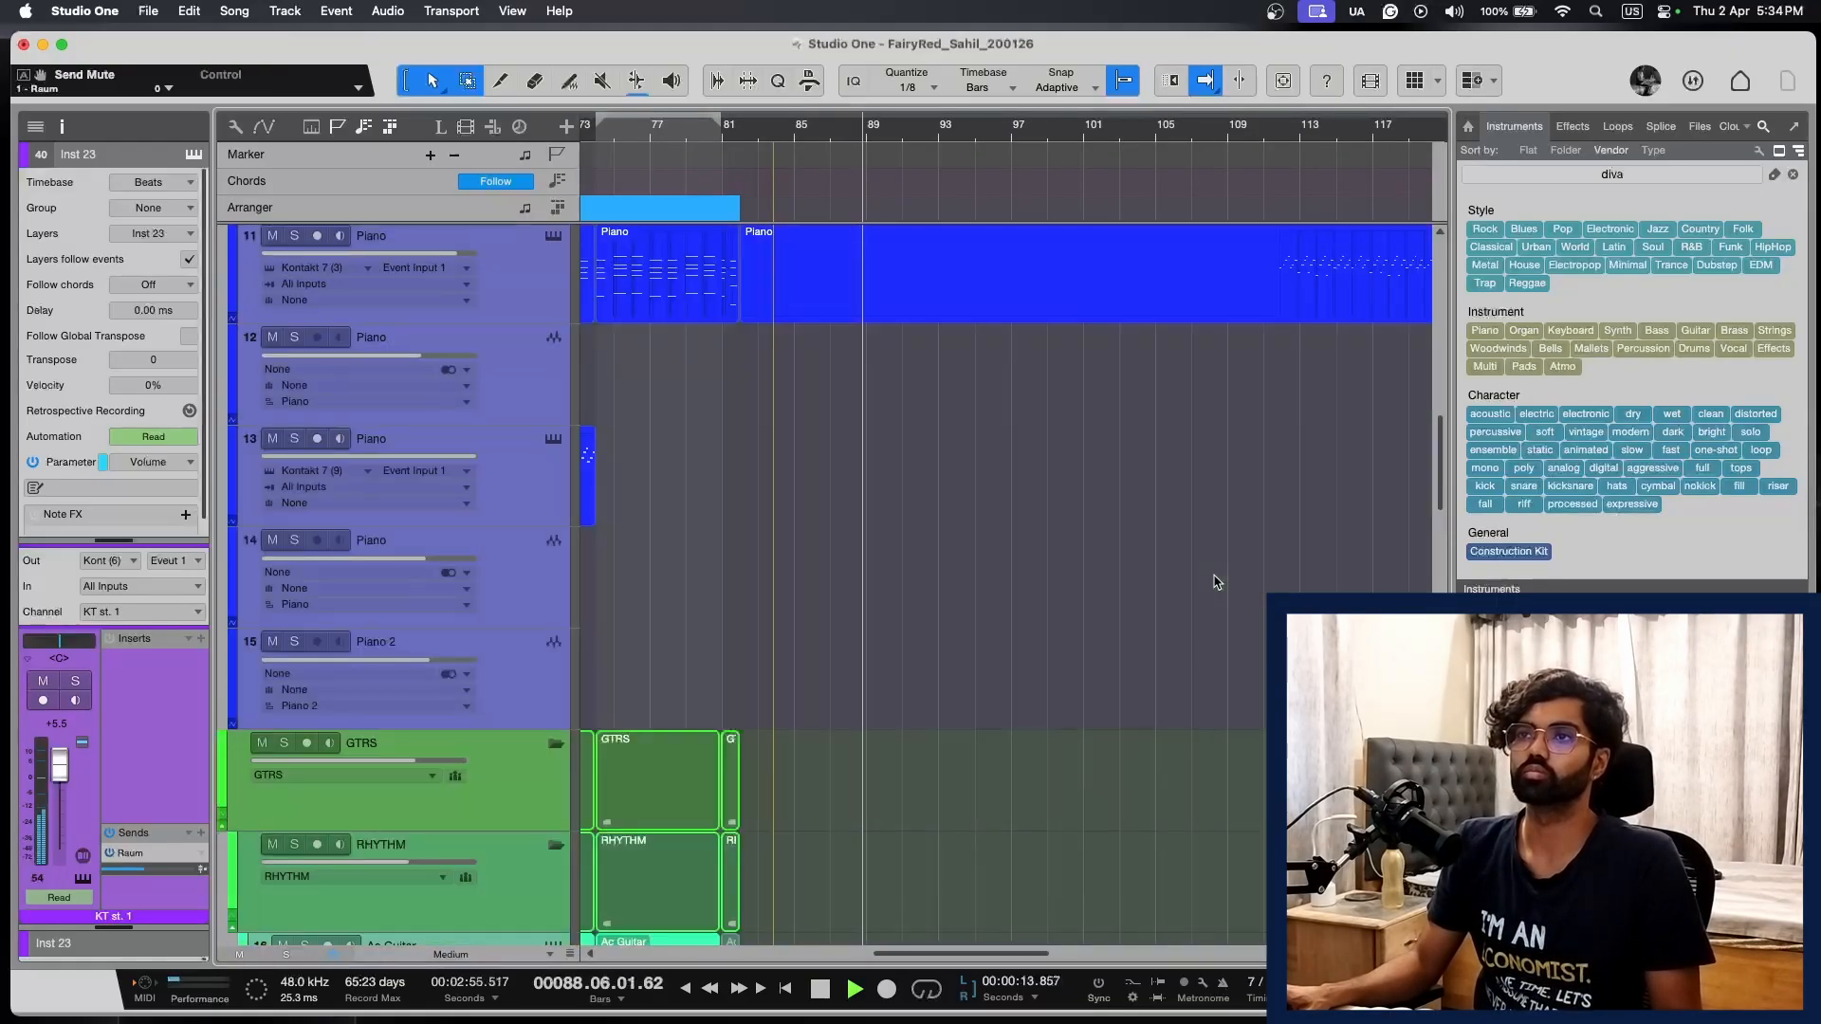
scroll(1217, 582, up, 7)
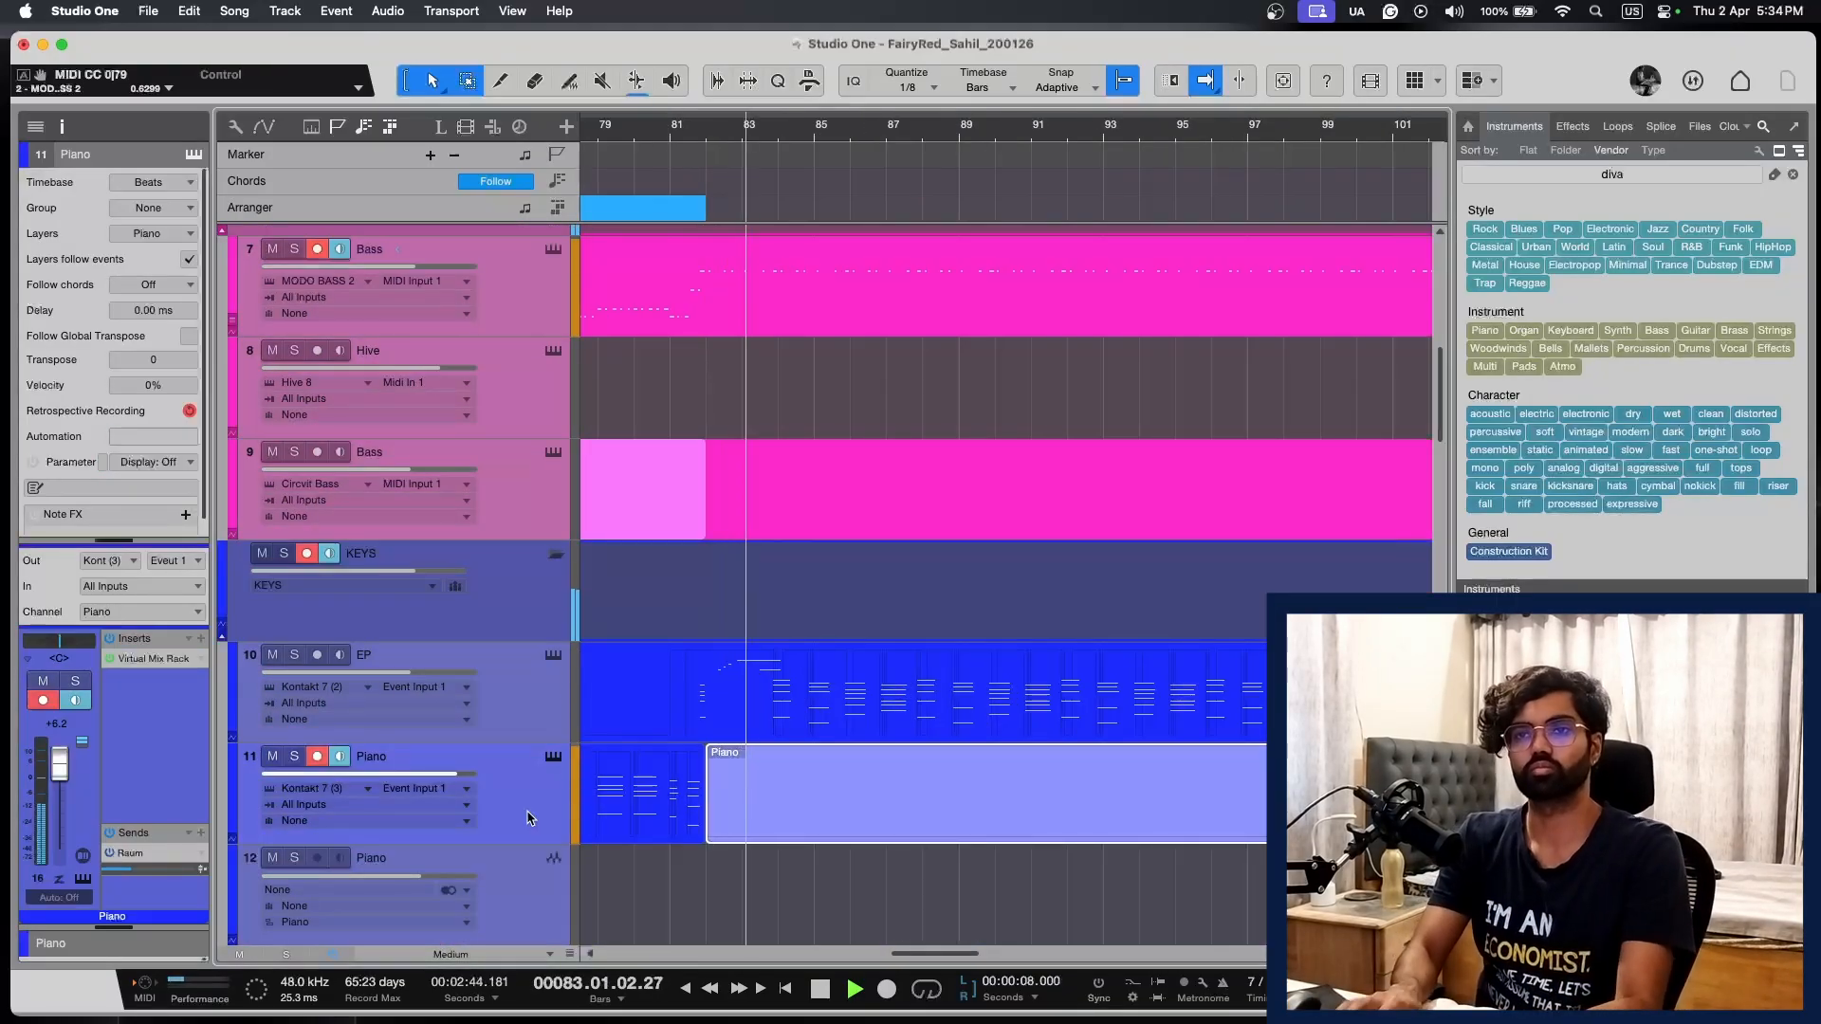
Step: Play the Piano track from bar 83 and raise its volume to +10.0 dB
key(e)
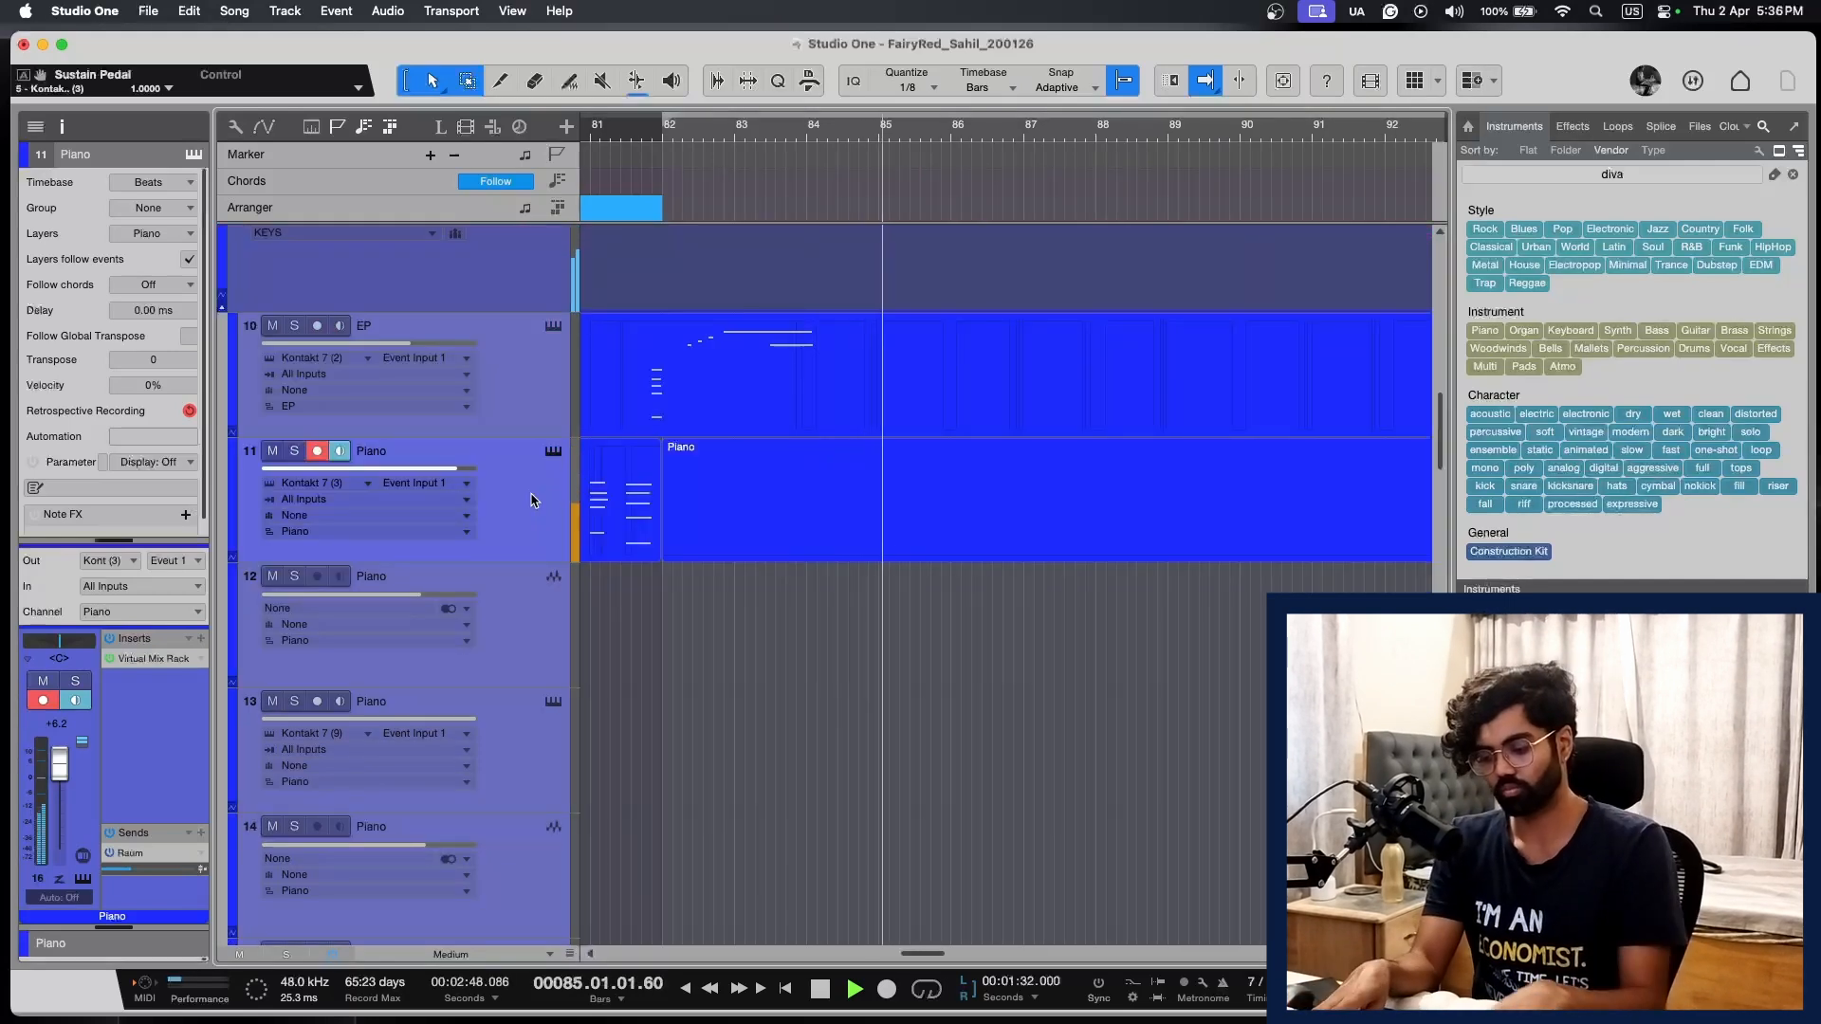
key(space)
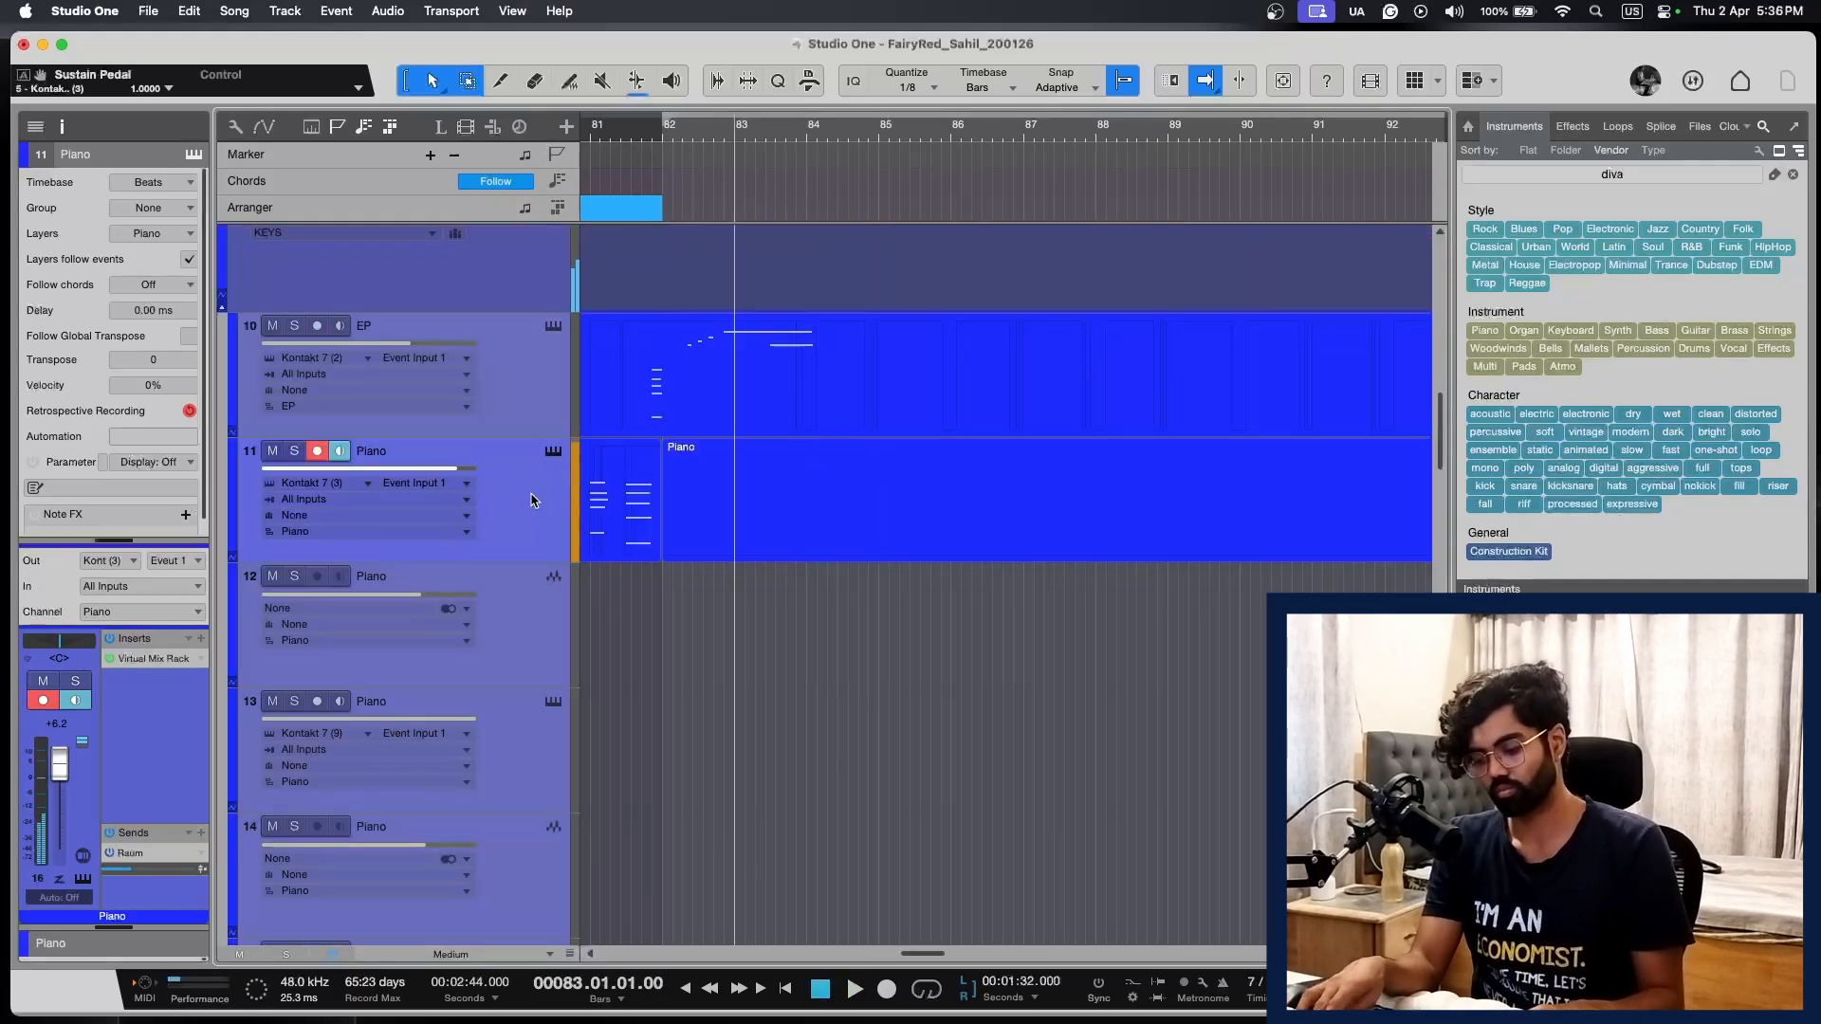
key(space)
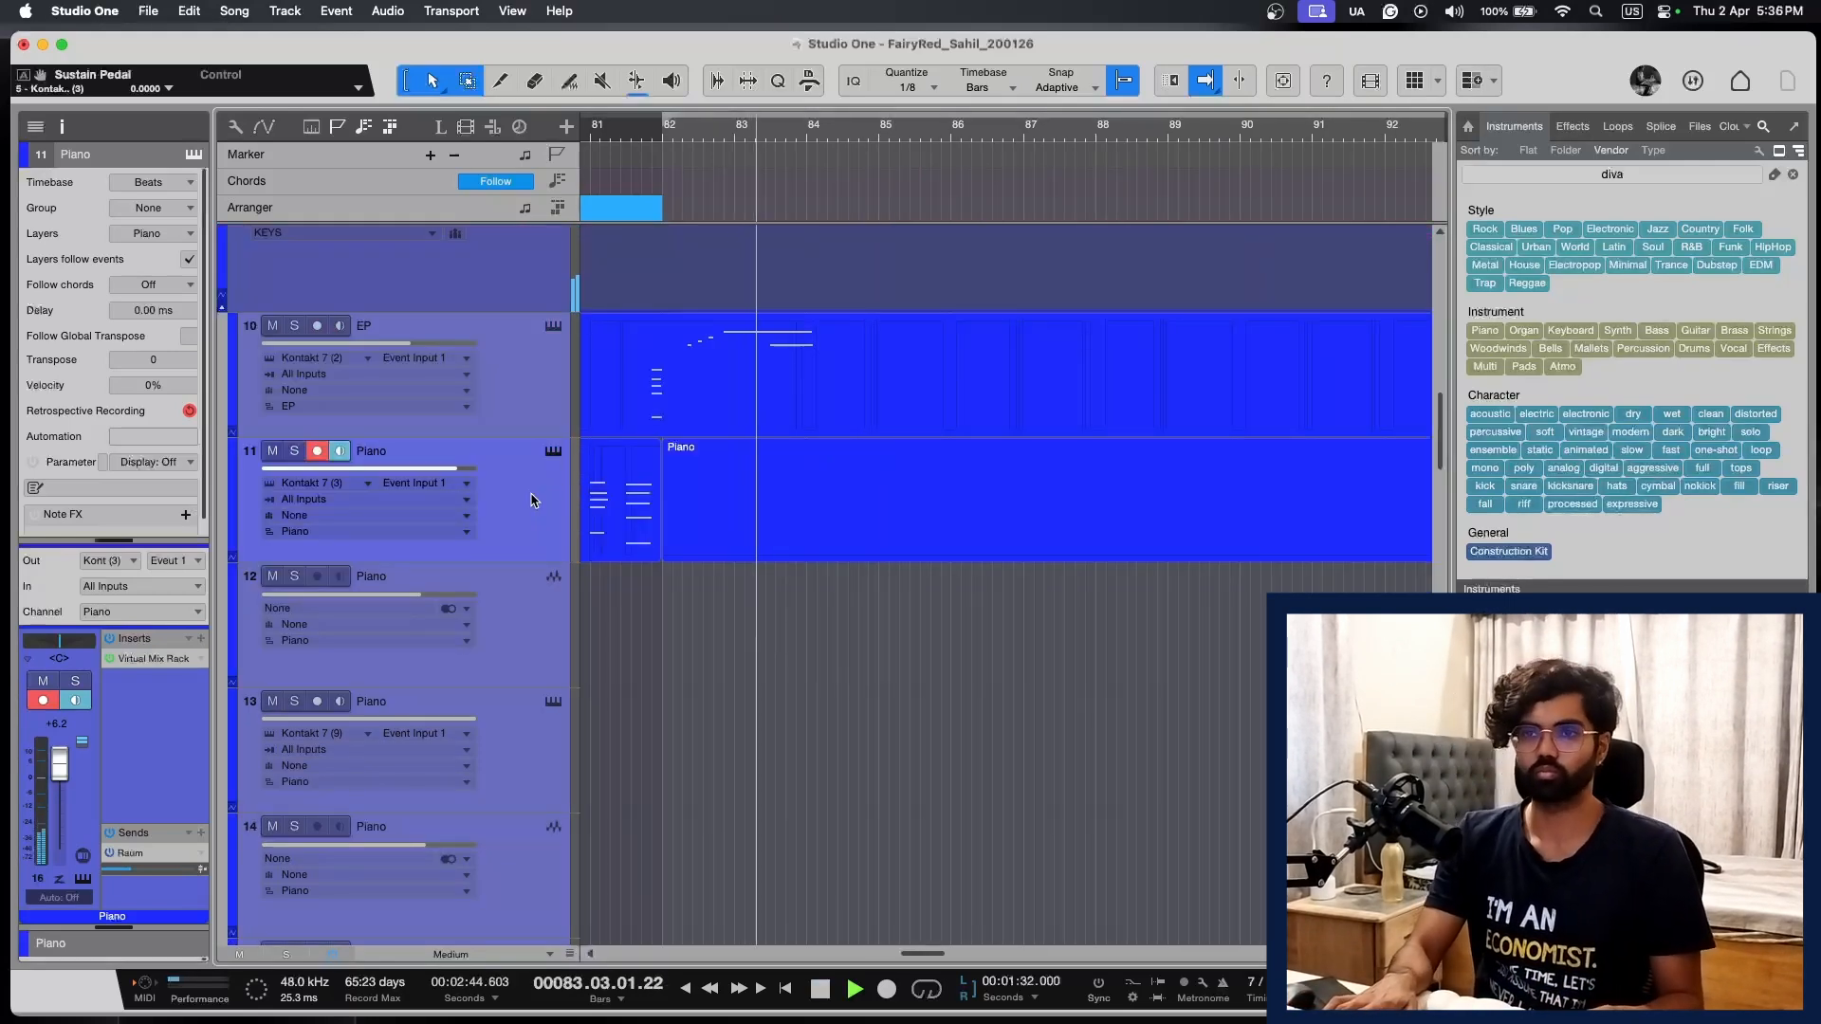
drag(459, 468, 491, 470)
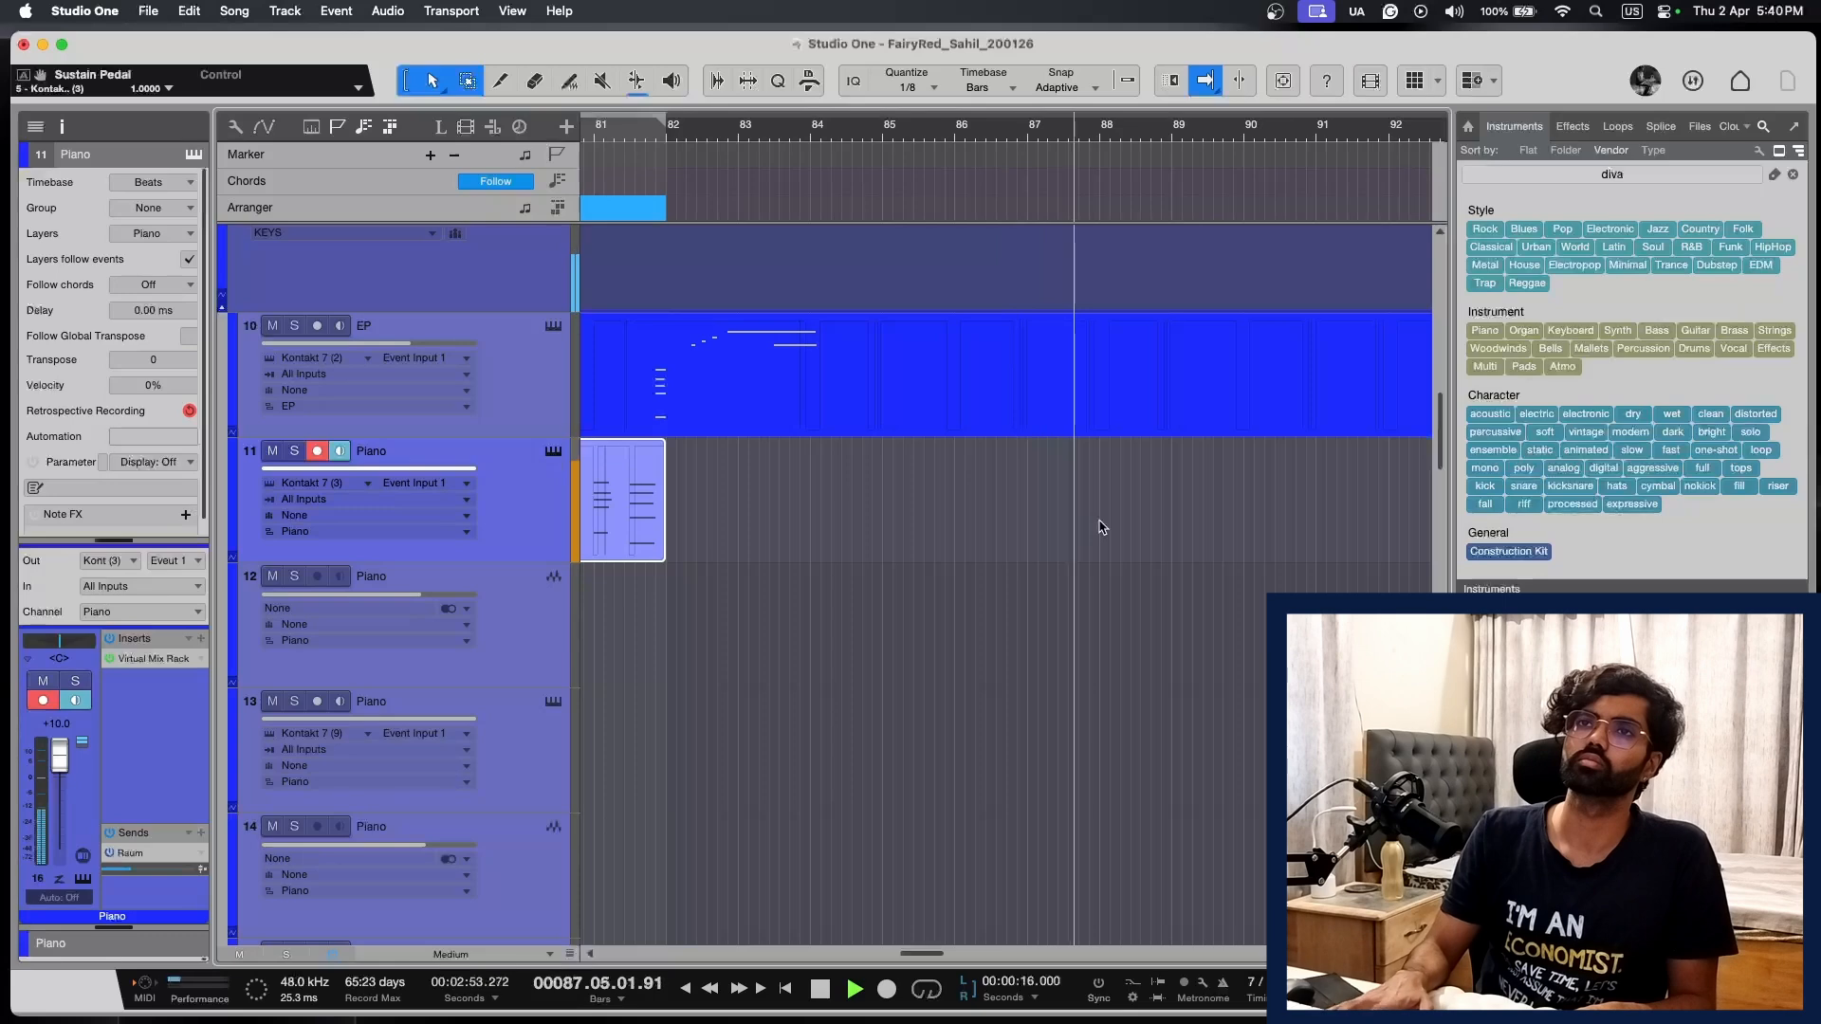
Step: Capture the retrospective recording on the Piano track from bar 83 and open the part in the note editor
key(shift+KP_Multiply)
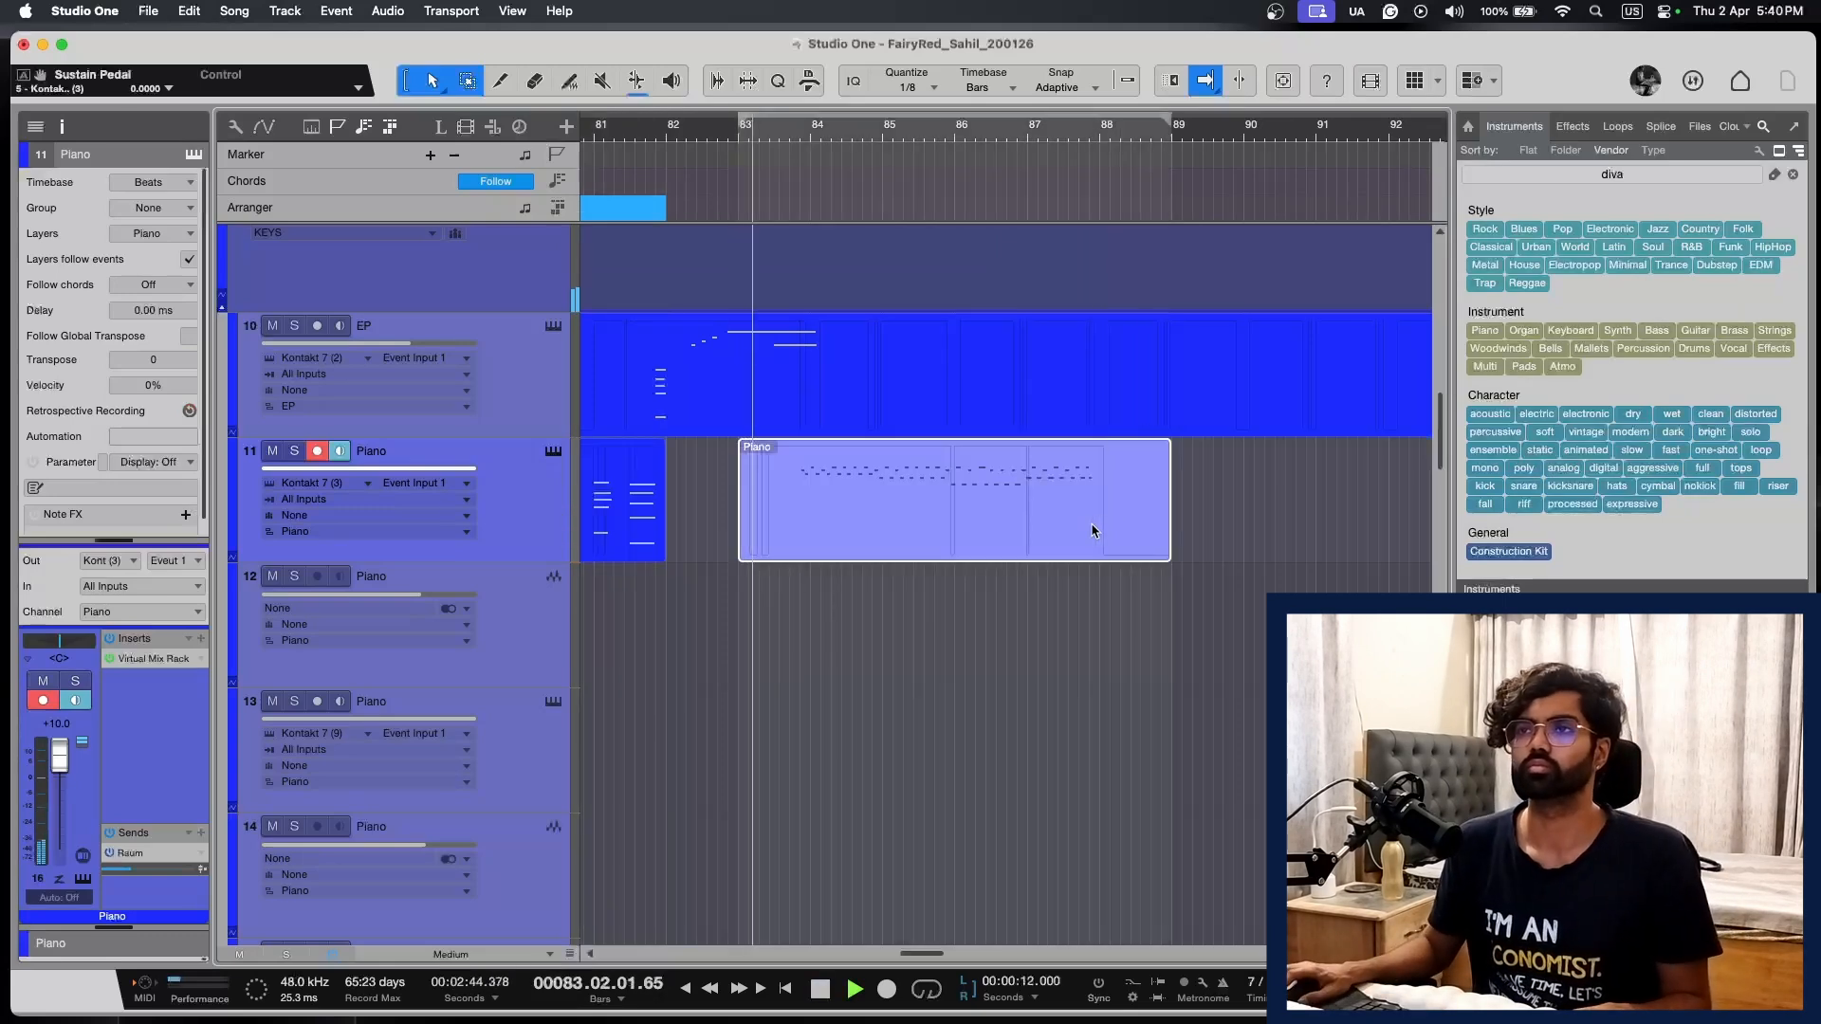
double_click(1090, 522)
key(e)
key(e)
scroll(1110, 590, right, 4)
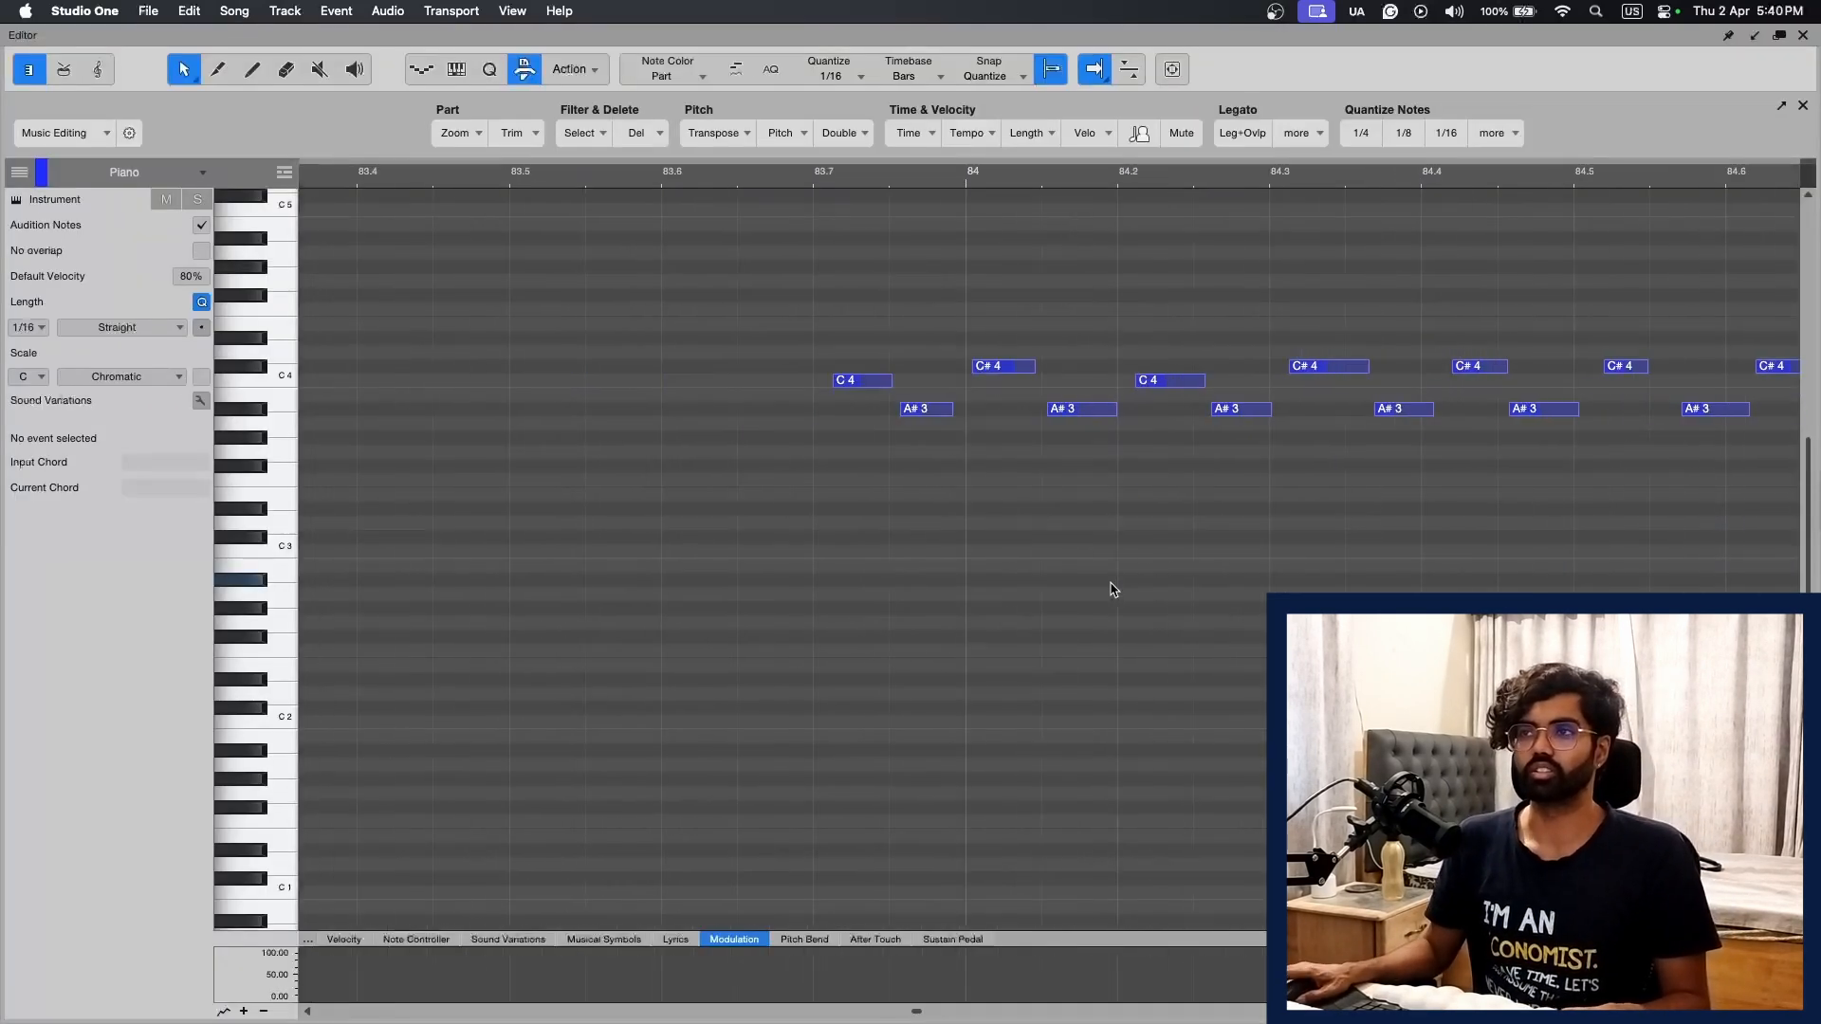
key(w)
key(w)
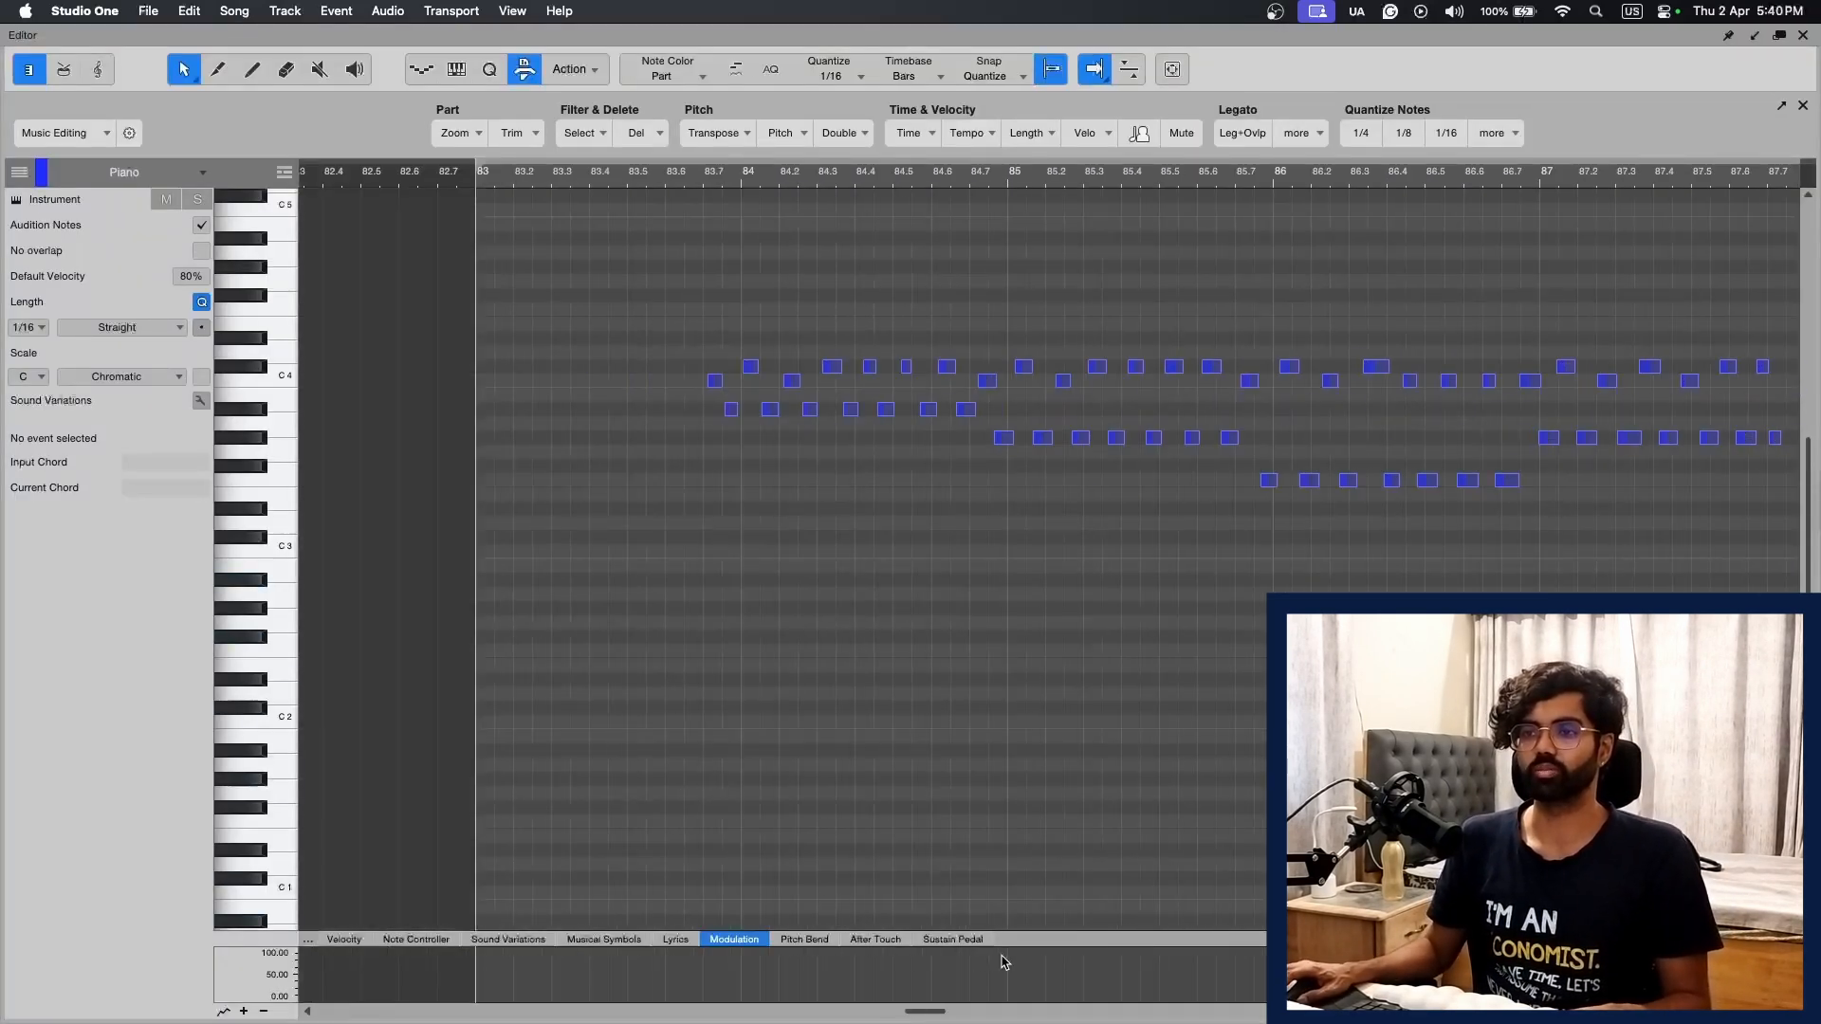
Step: Show the sustain pedal data of the Piano part and quantize all its notes to 1/16
click(952, 940)
scroll(1229, 722, right, 3)
drag(1666, 261, 405, 574)
key(q)
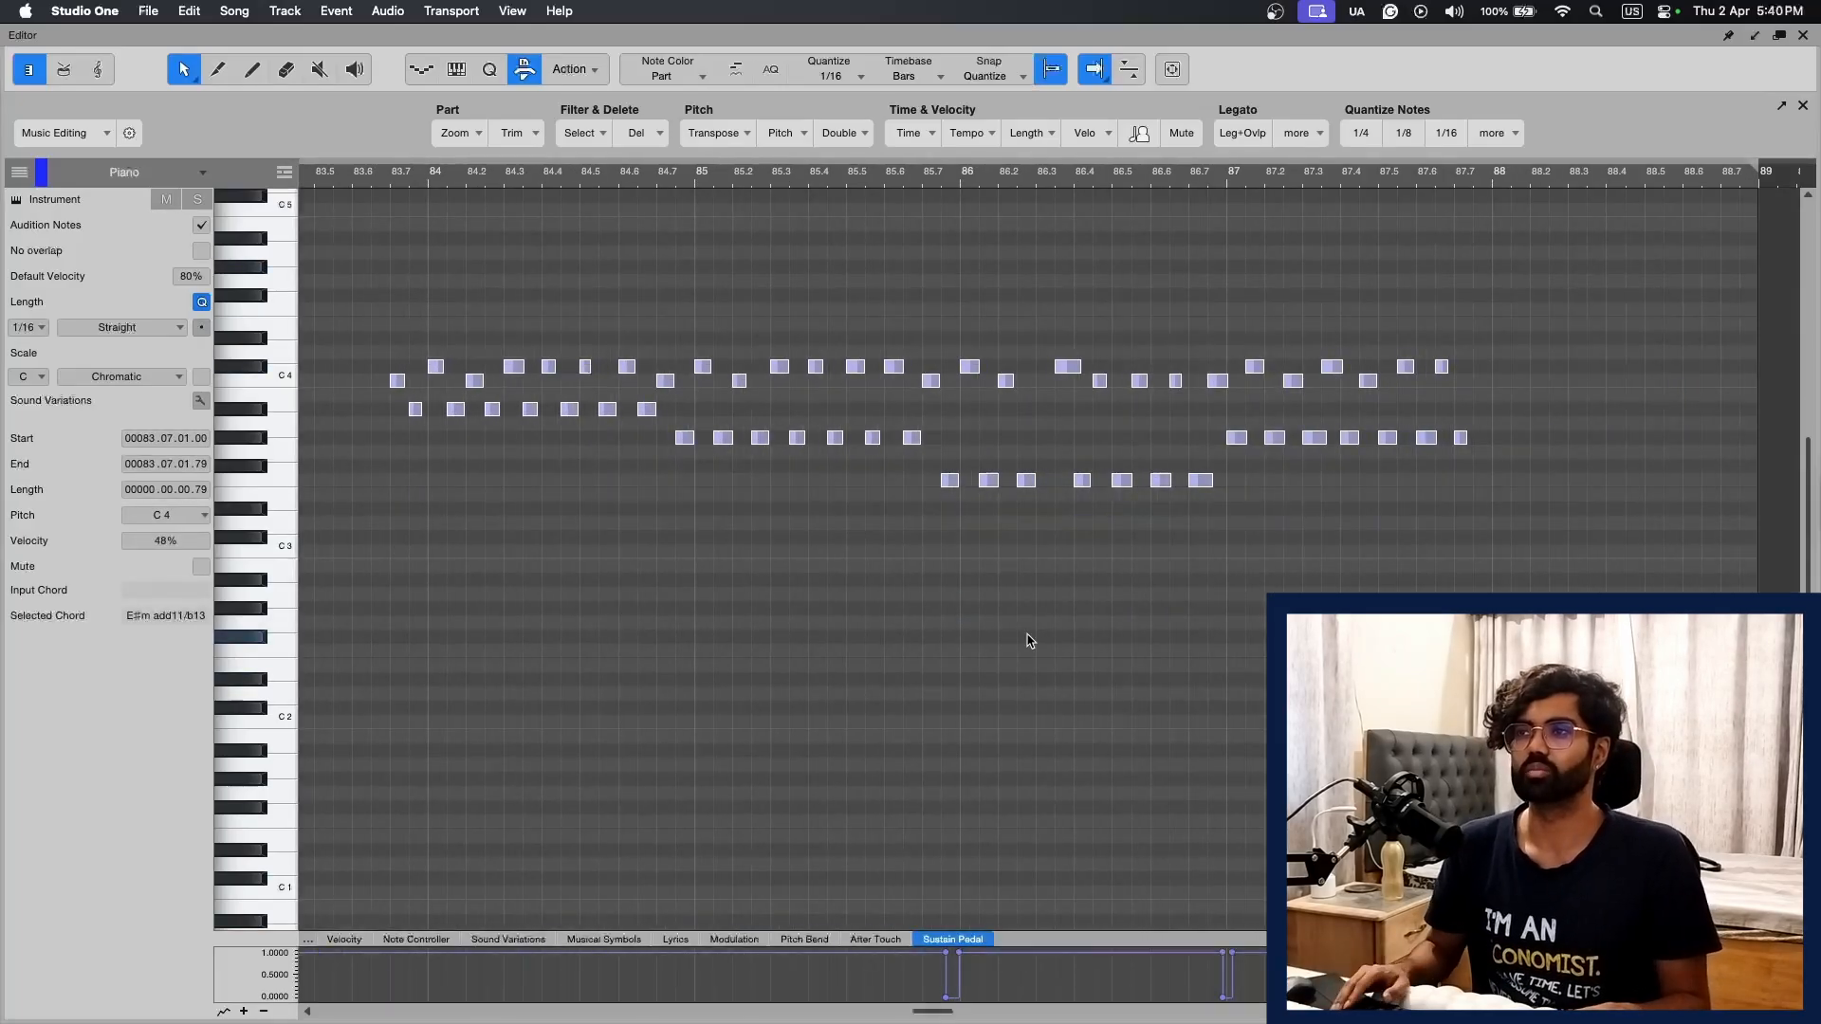
Step: Play back the quantized Piano phrase and check its notes in the editor
key(KP_Subtract)
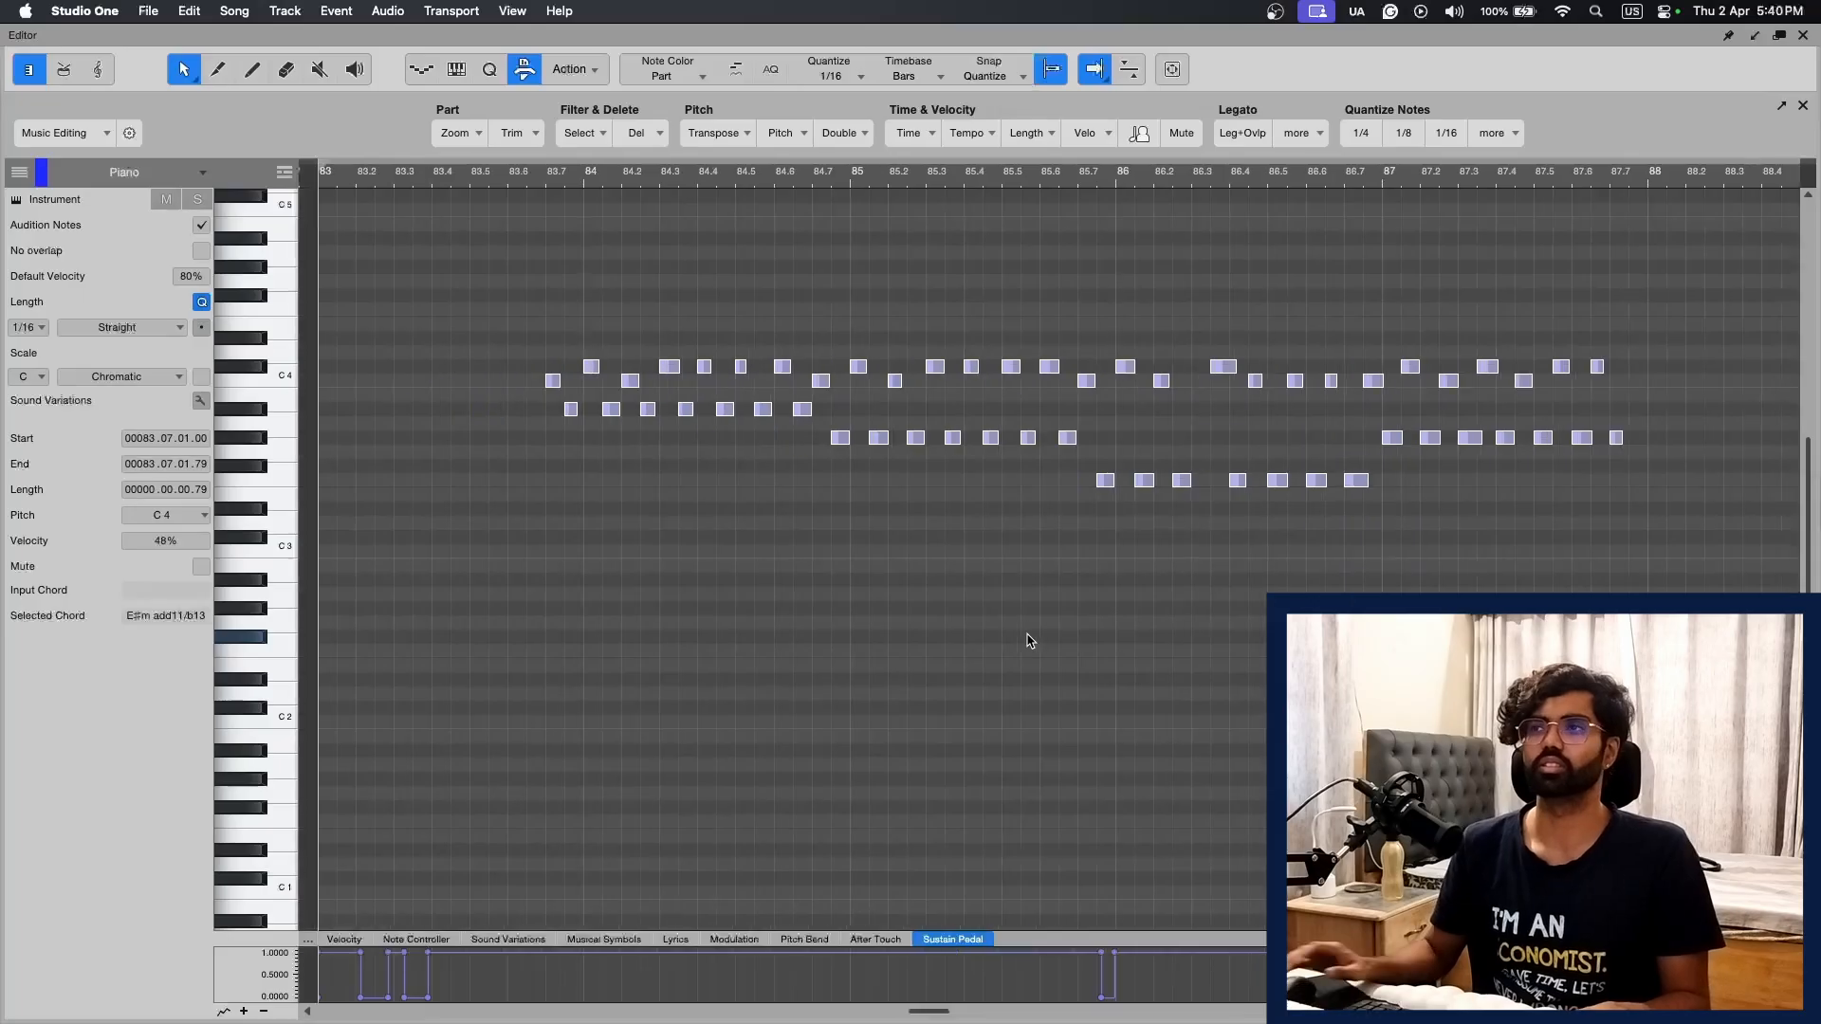
key(space)
click(981, 623)
key(e)
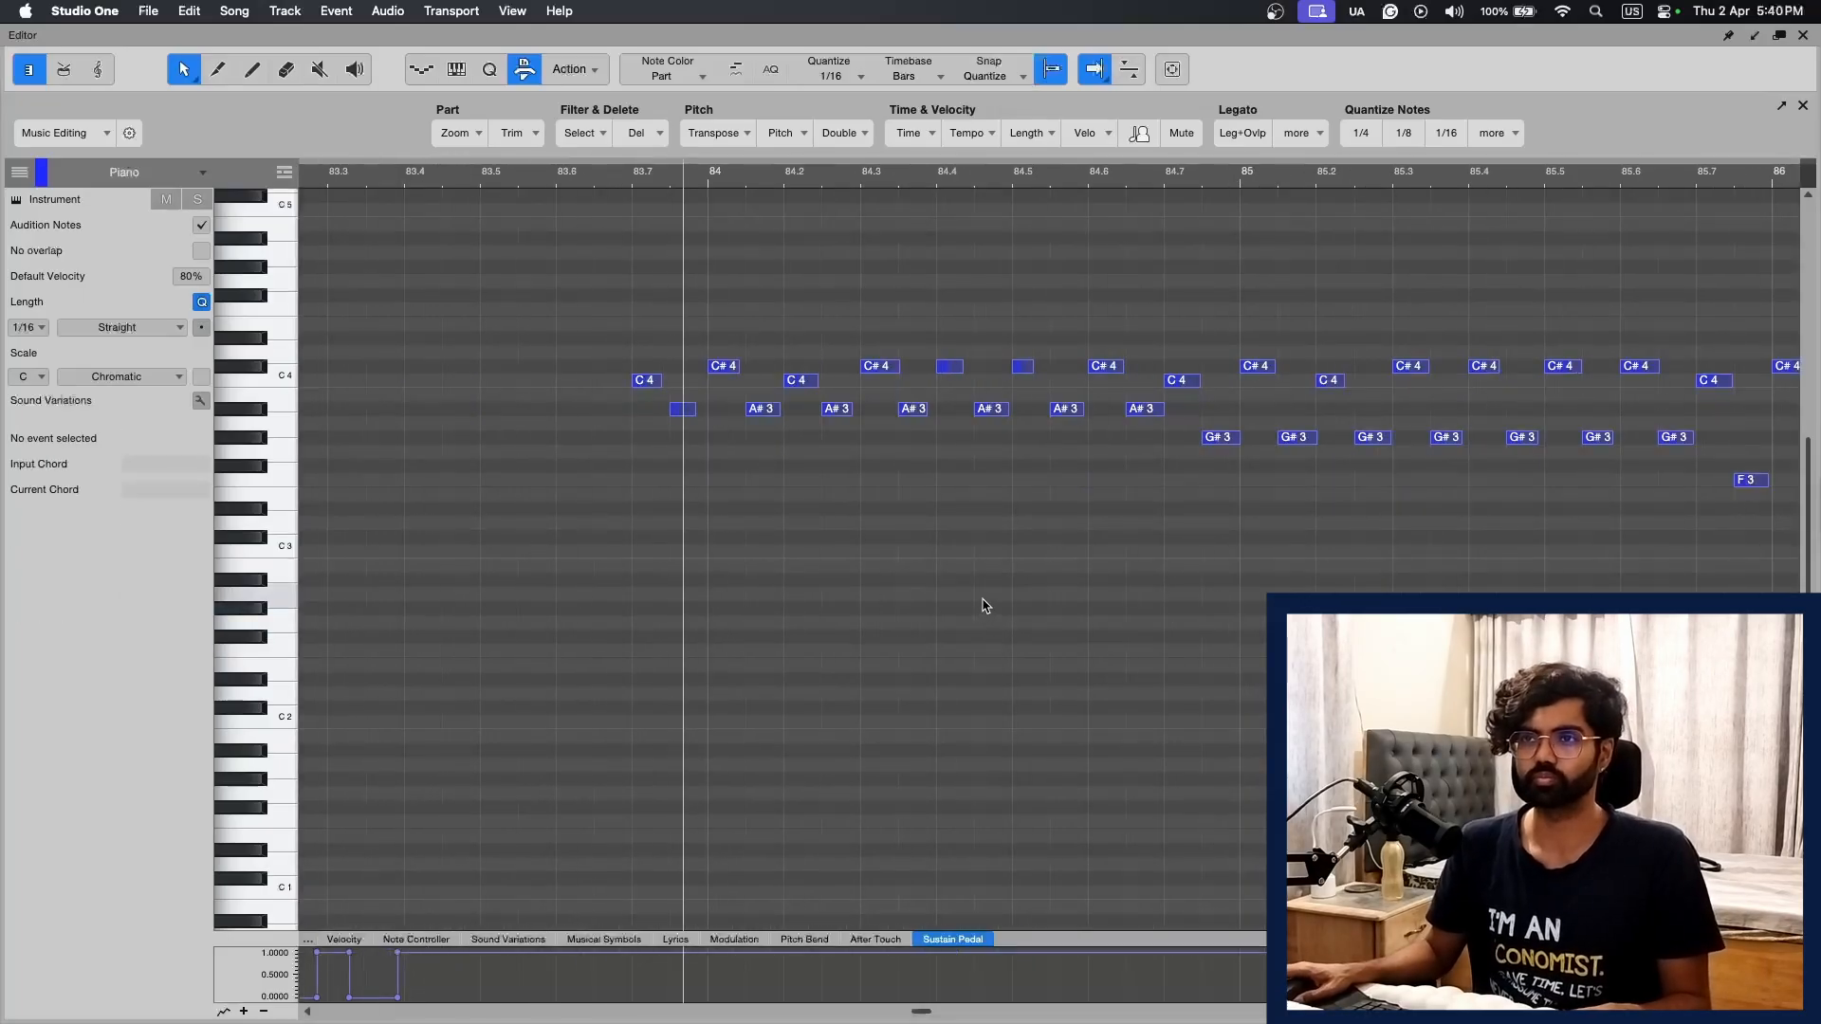
key(w)
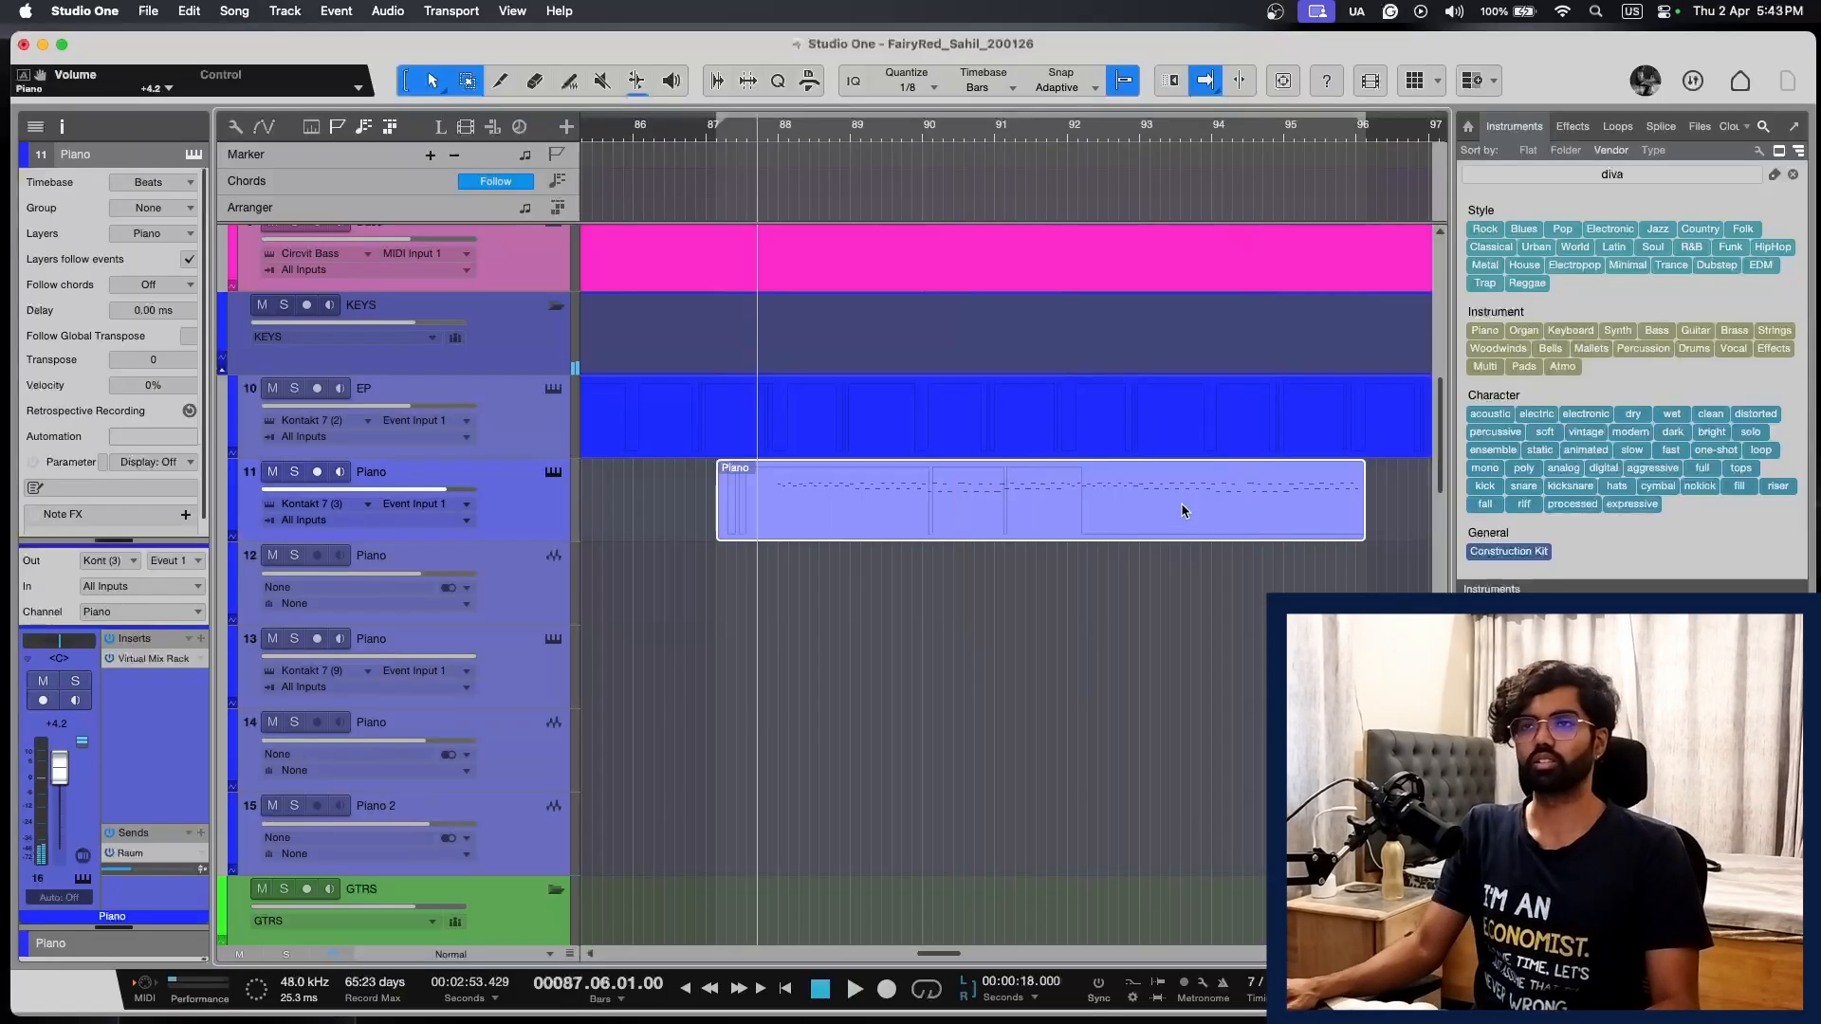
Step: Play from bar 88 and review the synth lead, strings and keys tracks around it
scroll(1181, 511, down, 20)
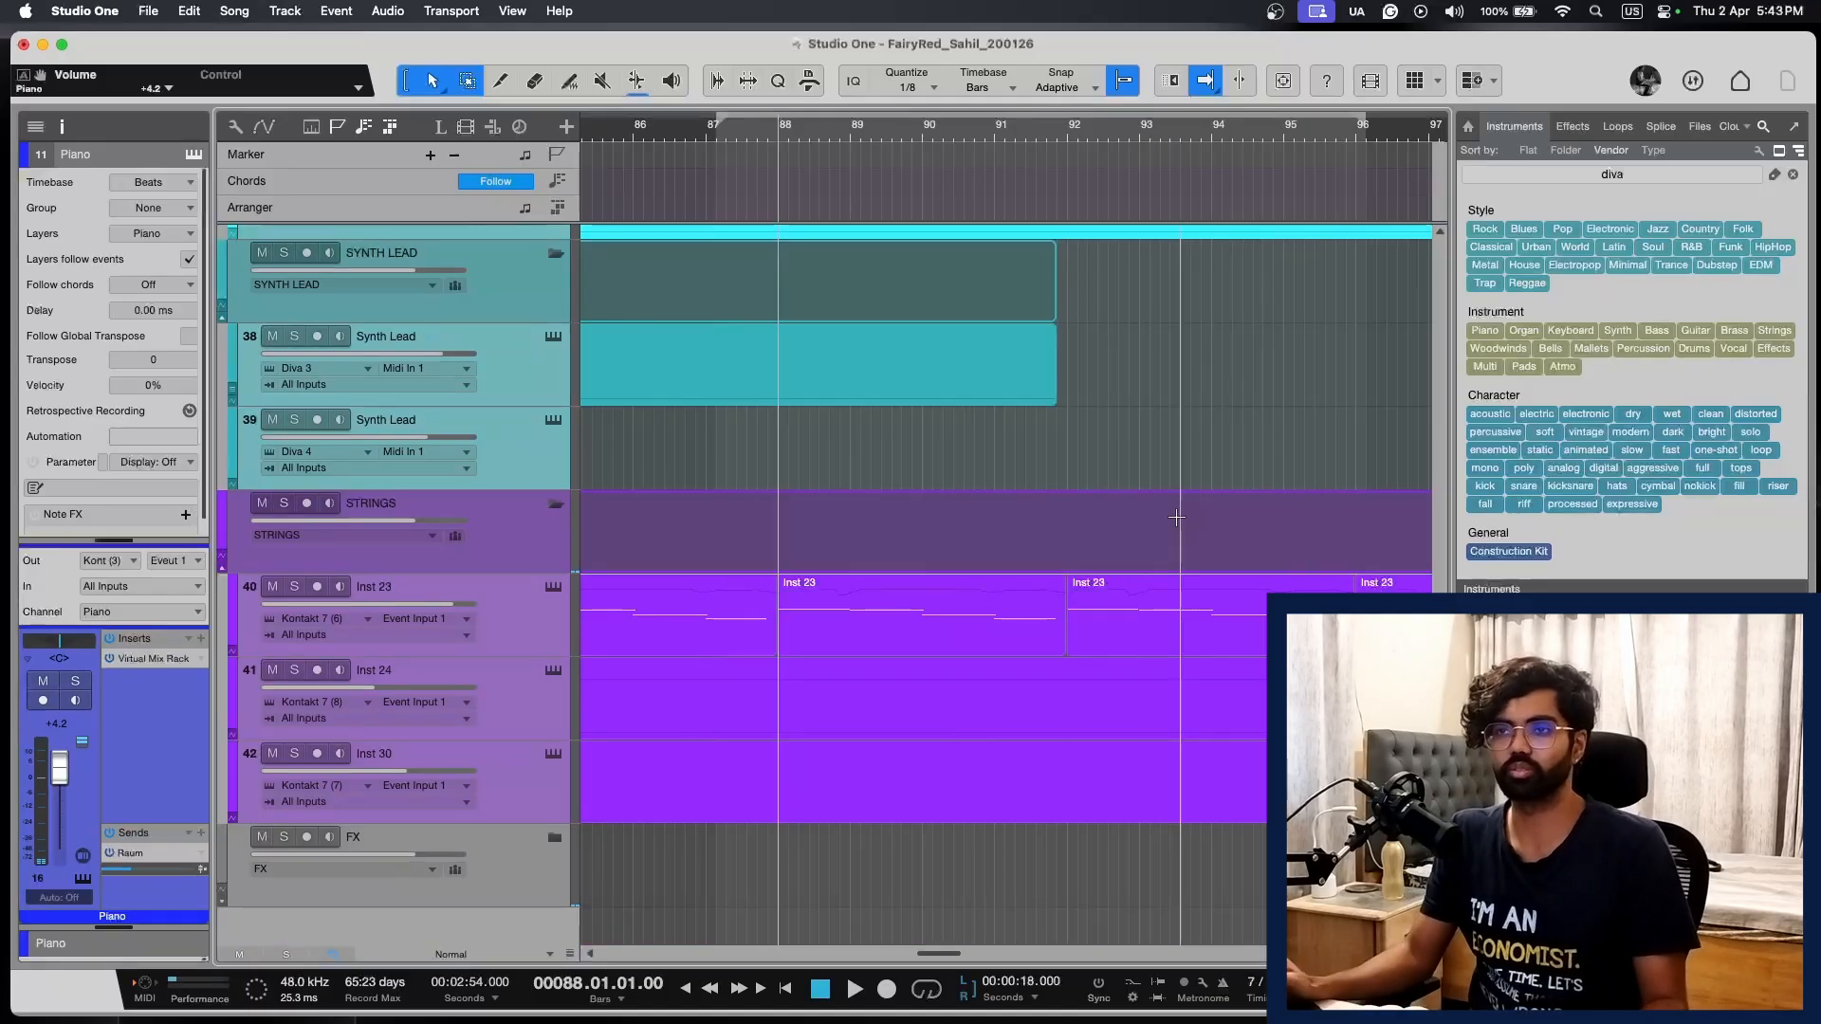
scroll(1175, 516, up, 15)
key(space)
scroll(1130, 517, up, 4)
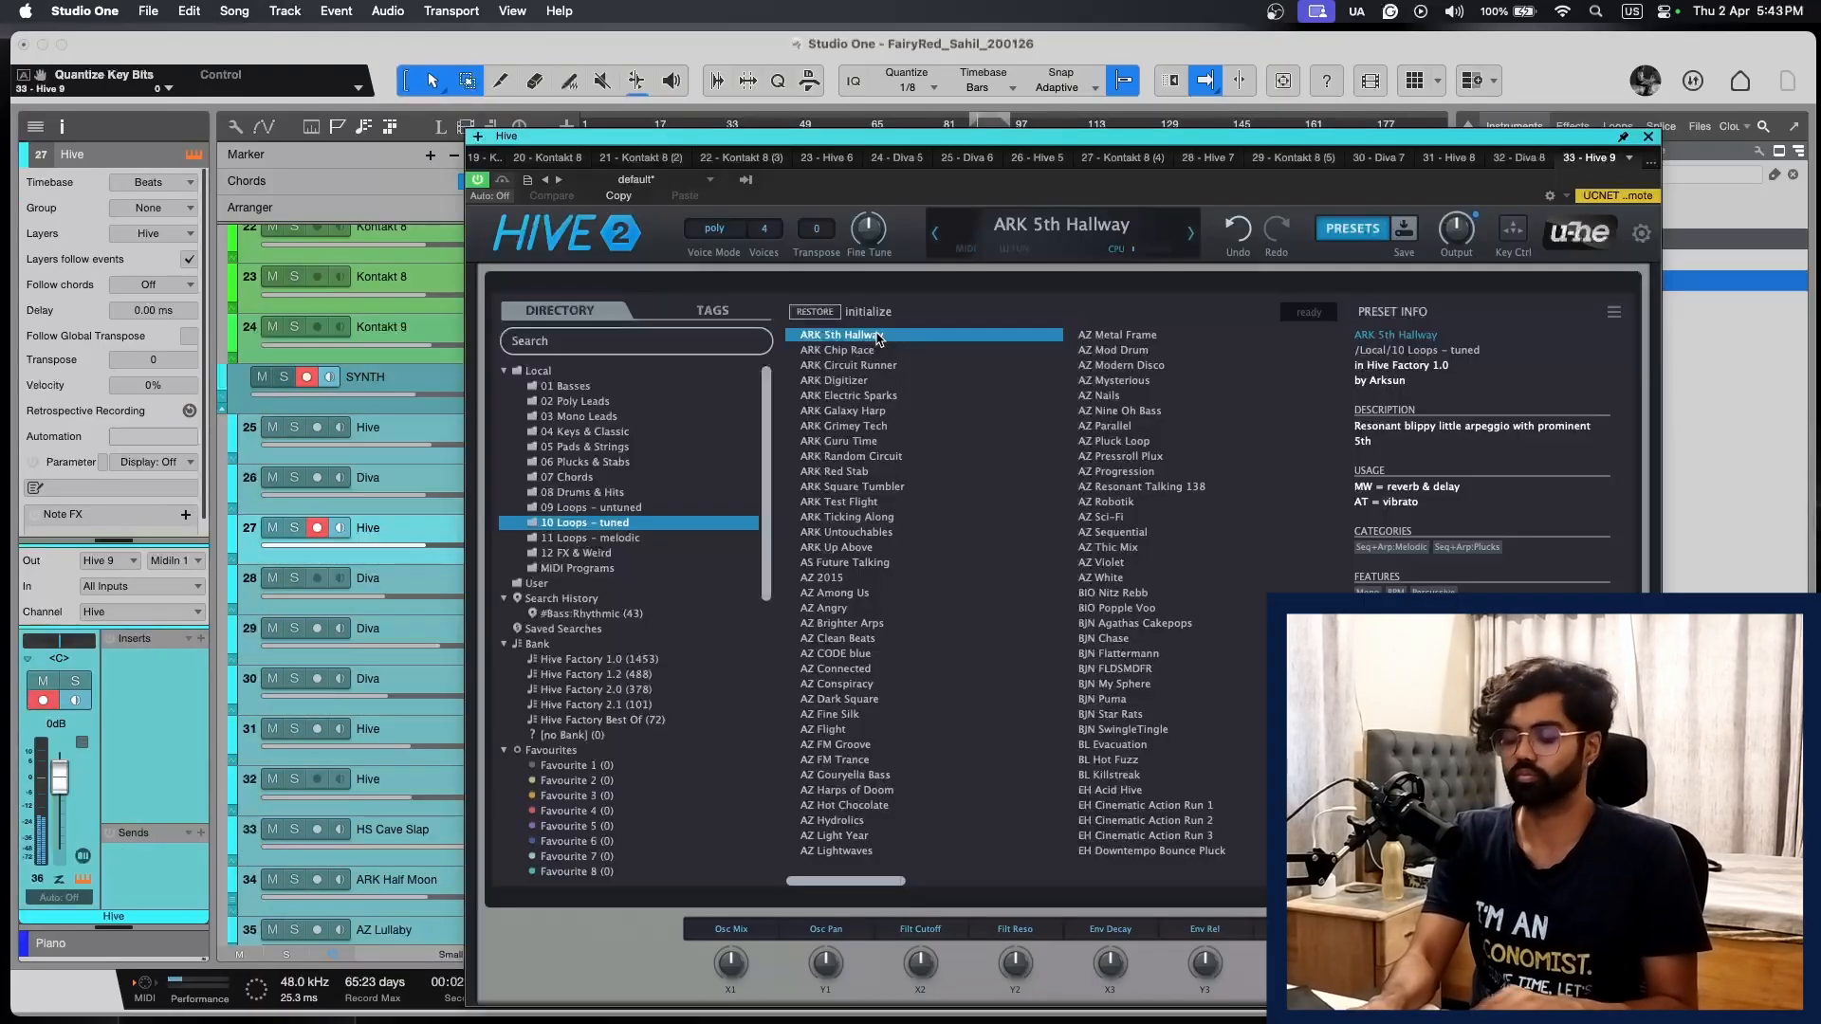
Step: Step through the tuned loop presets in Hive from ARK 5th Hallway to ARK Circuit Runner
key(Down)
key(Down)
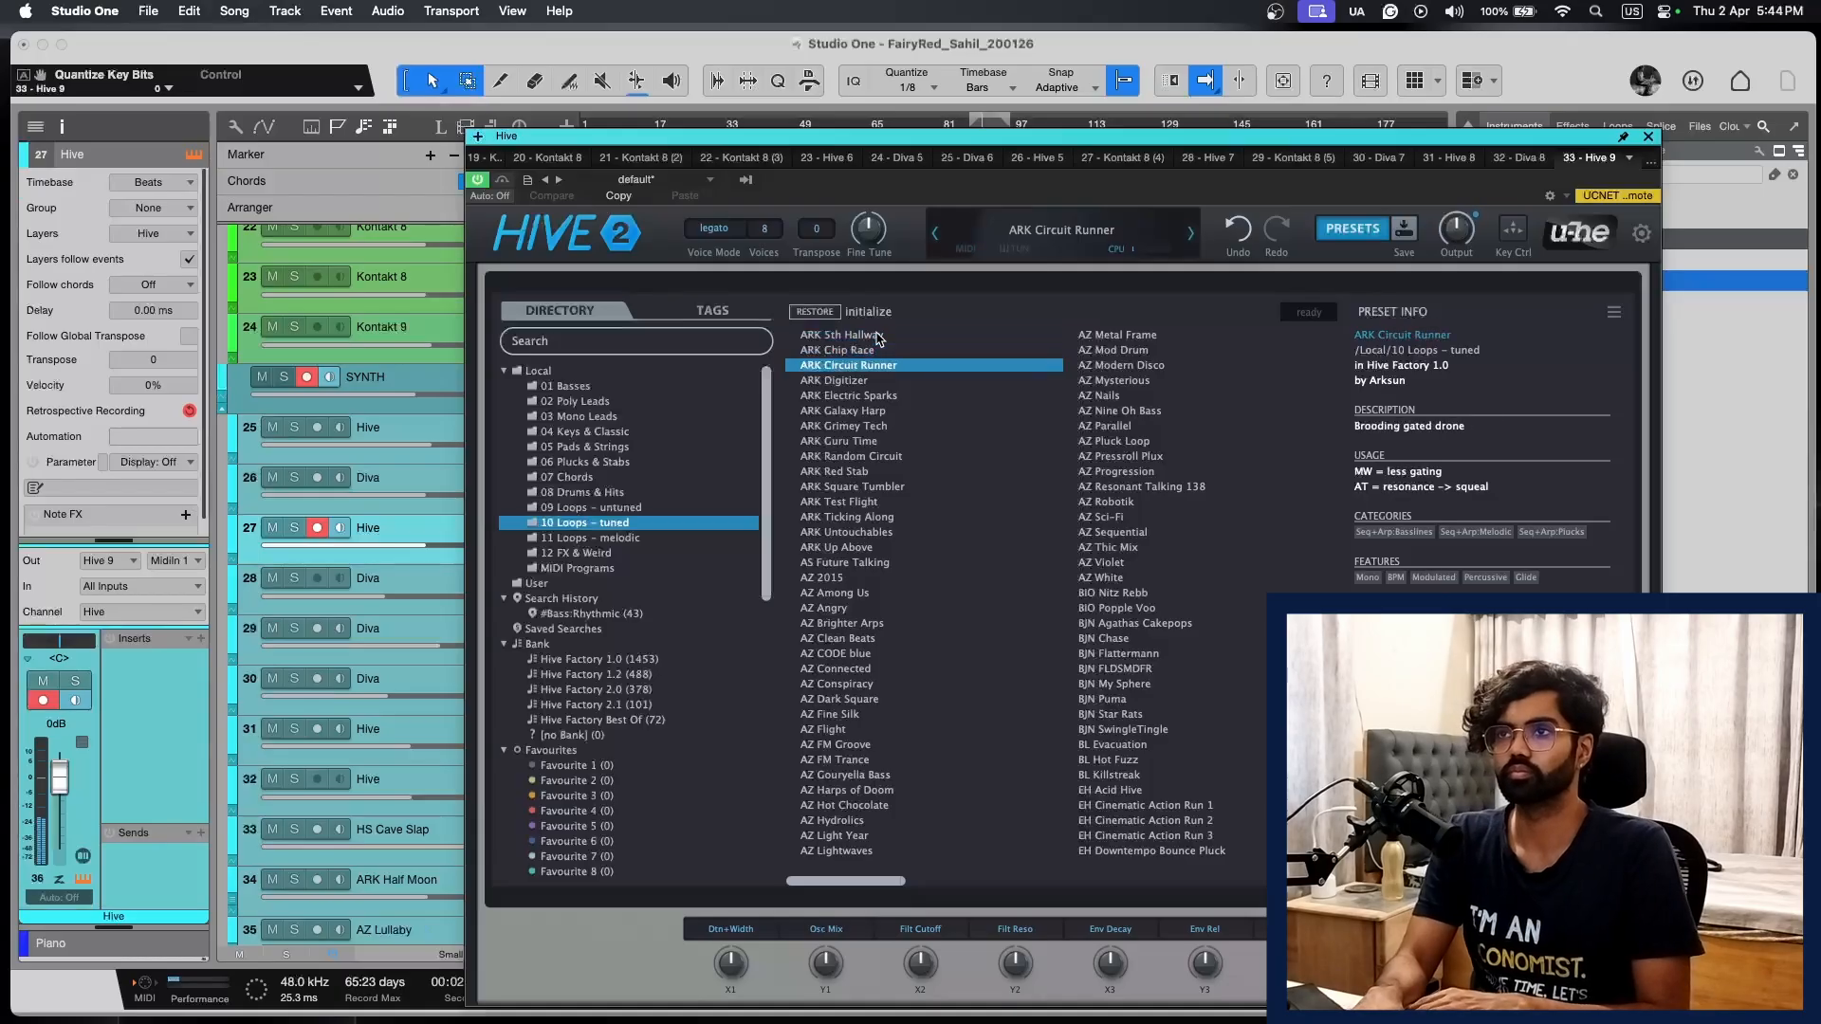
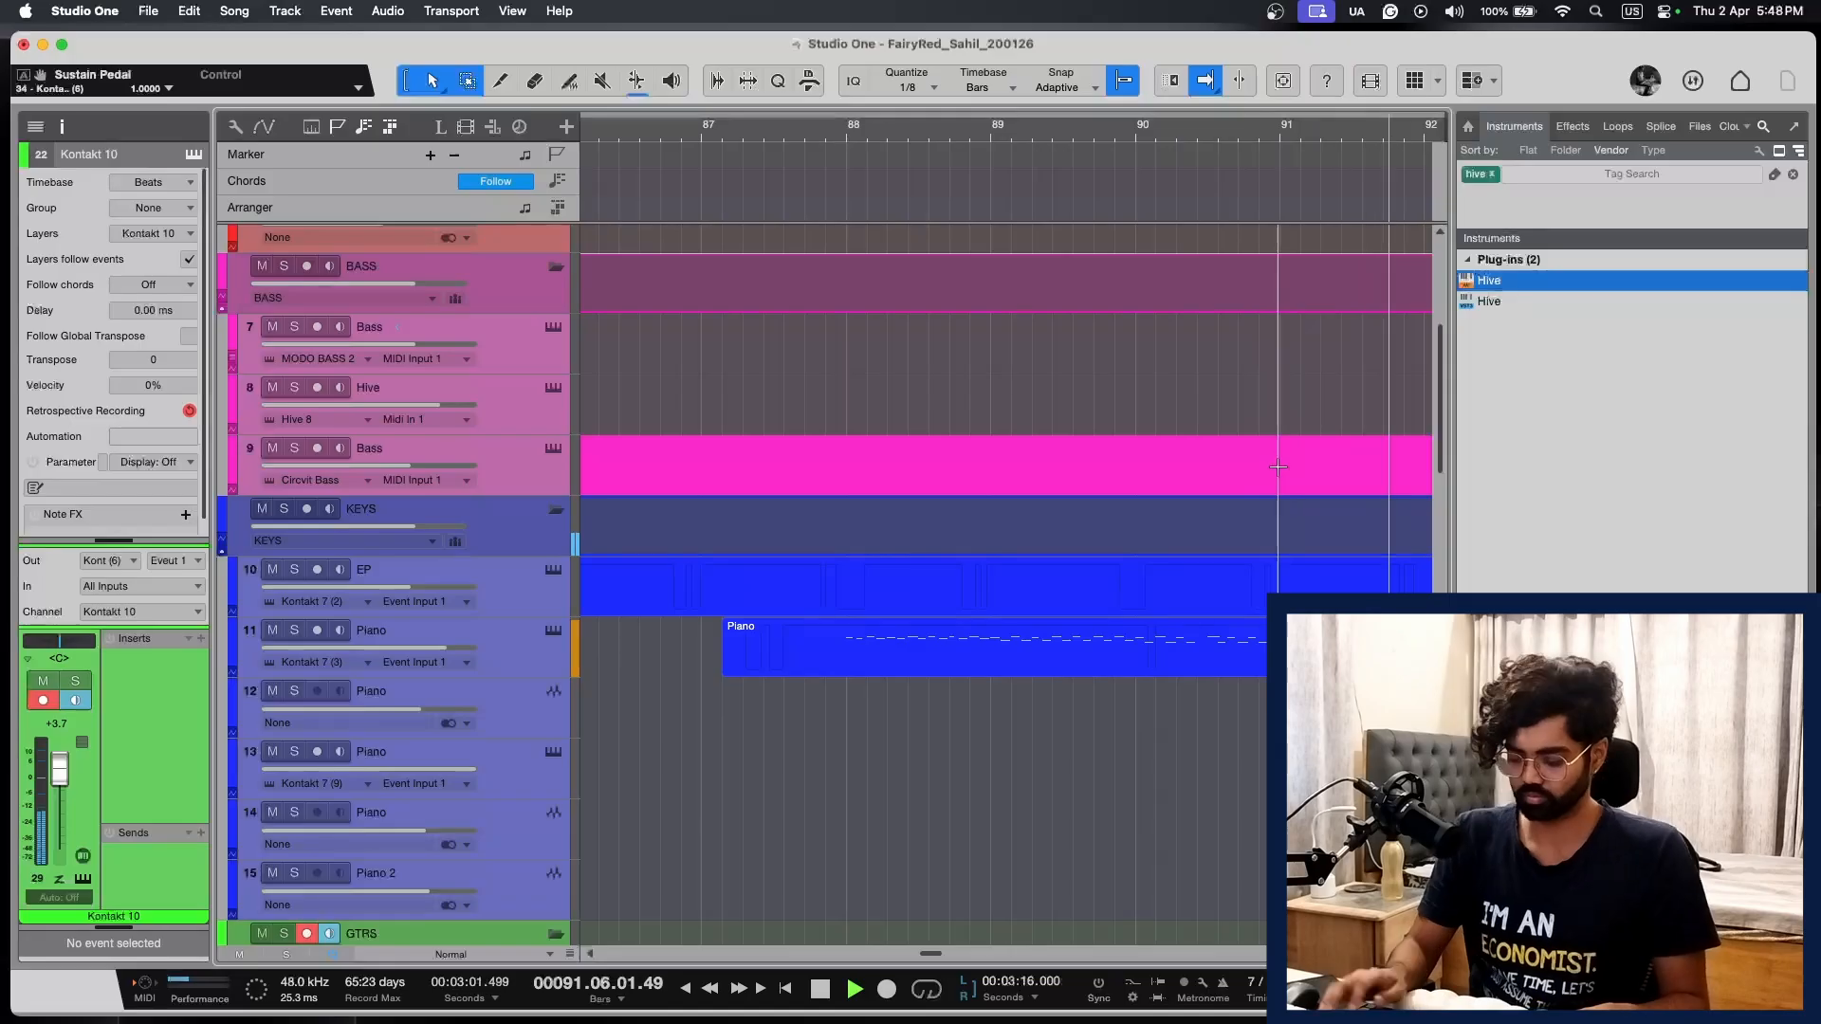
Step: Open the Kontakt 10 guitar part in the note editor and review its notes from bar 88 to 92
scroll(1047, 676, down, 10)
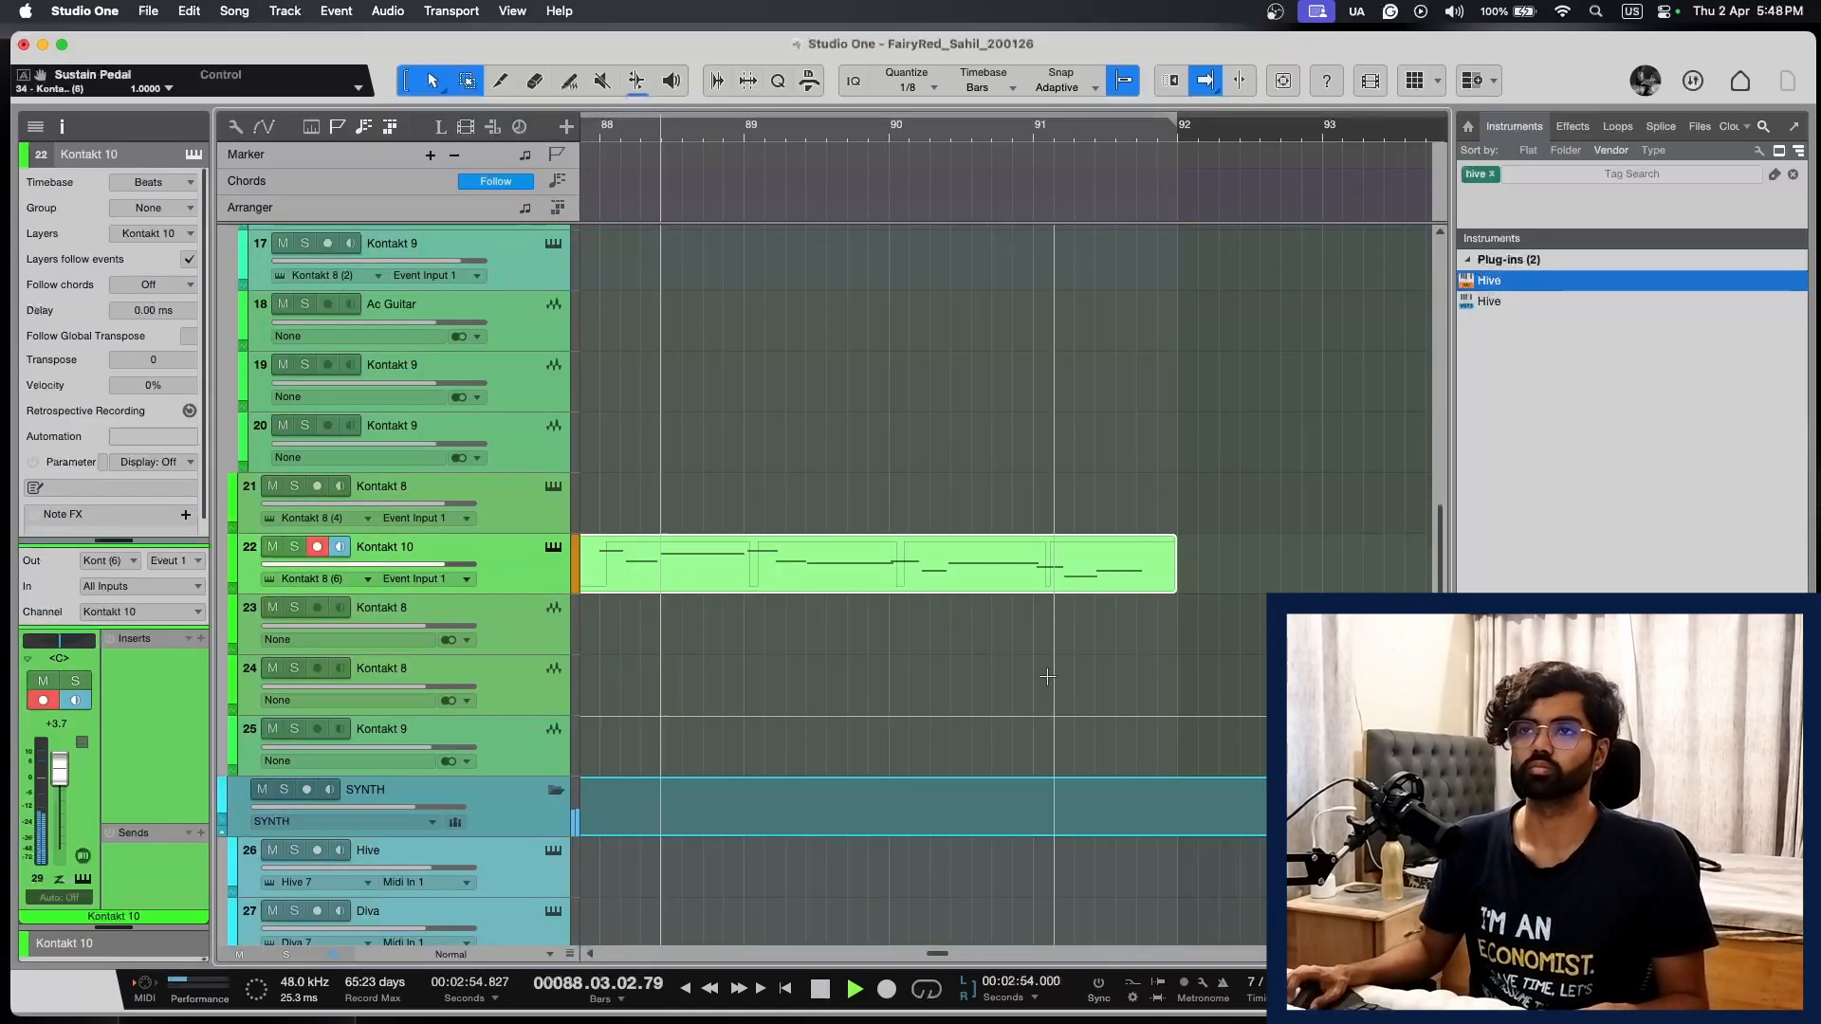
double_click(898, 574)
key(e)
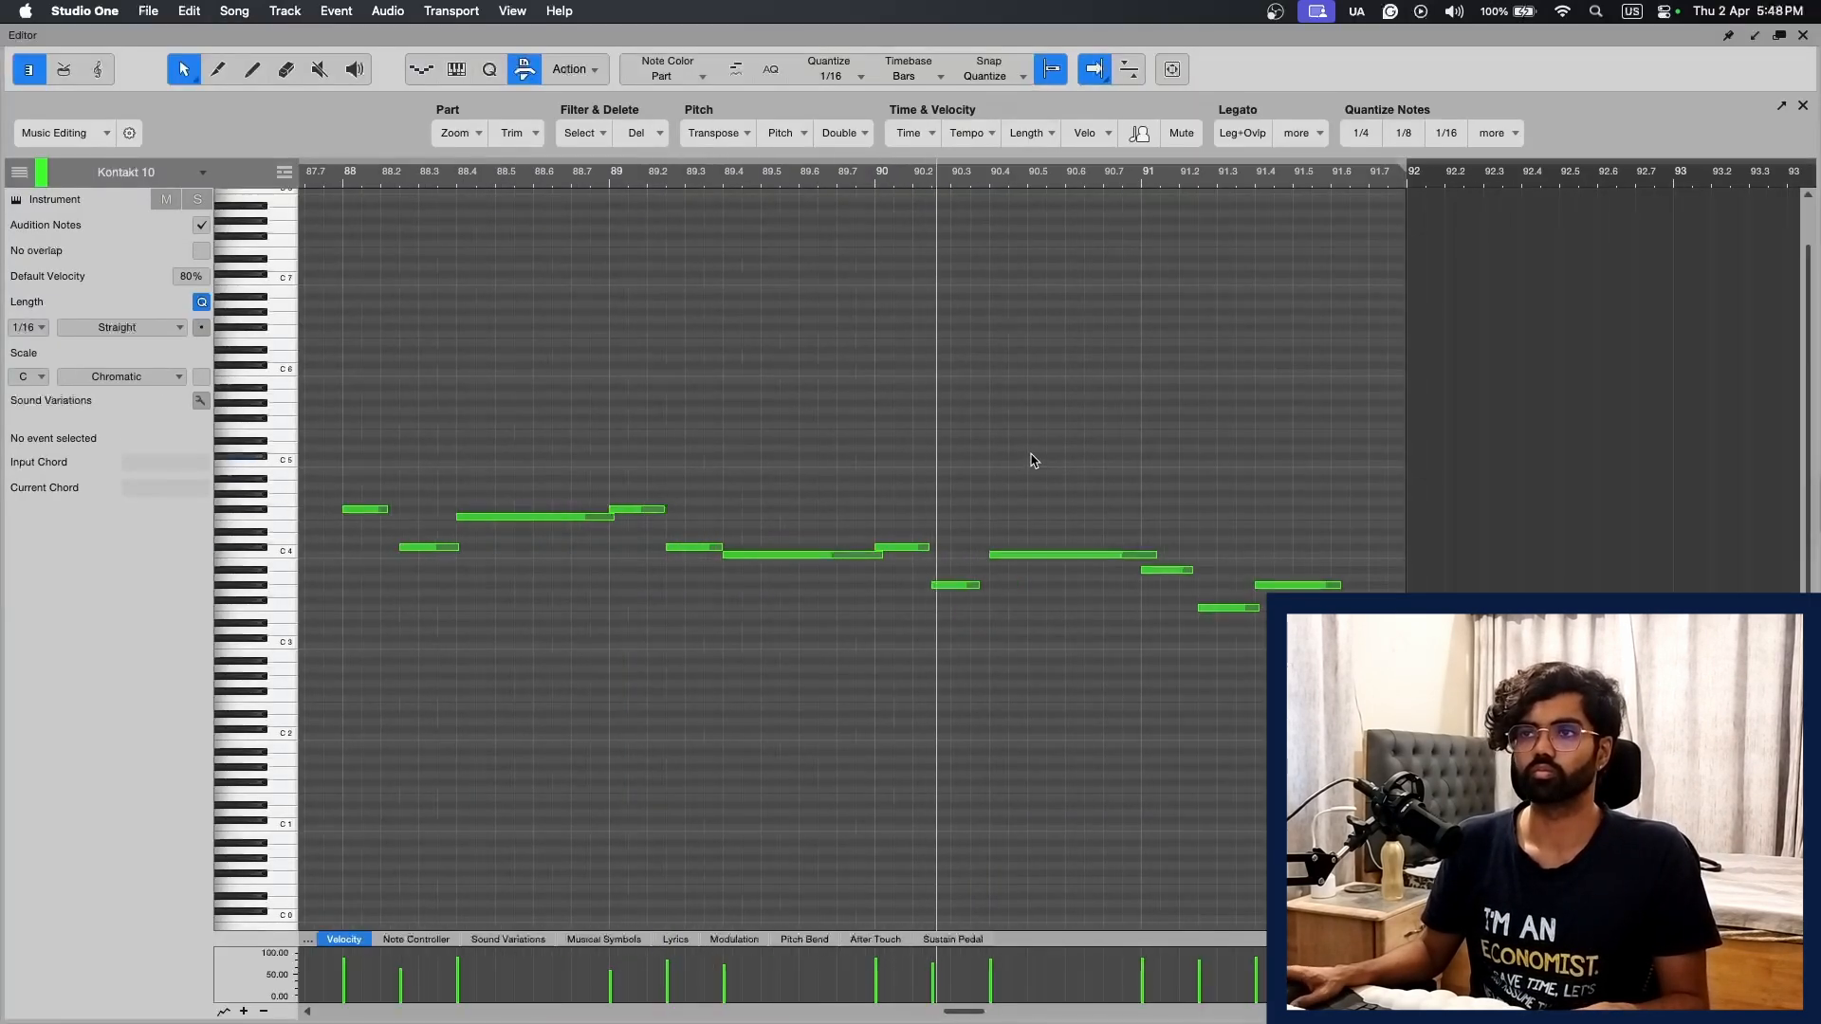
click(1803, 35)
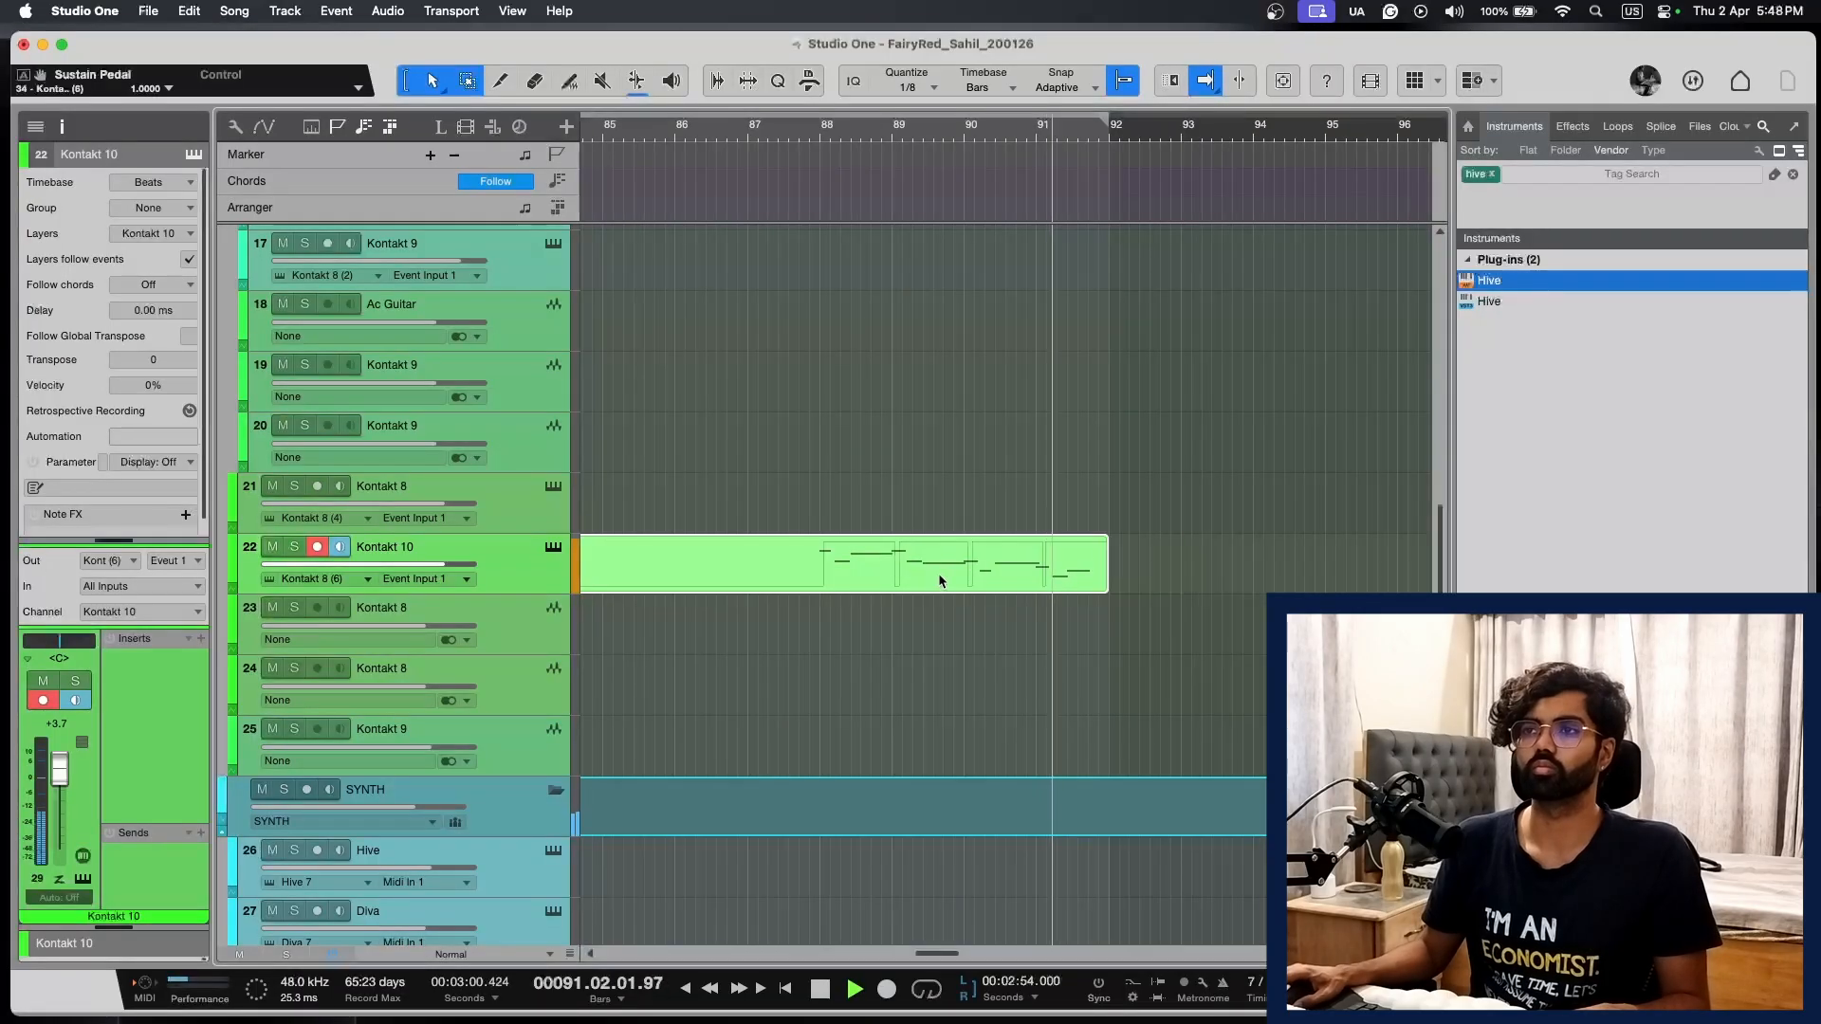
Step: Transpose all notes of the Kontakt 10 part up one octave and play the phrase from bar 88
double_click(1143, 548)
key(w)
drag(1332, 425, 736, 728)
key(space)
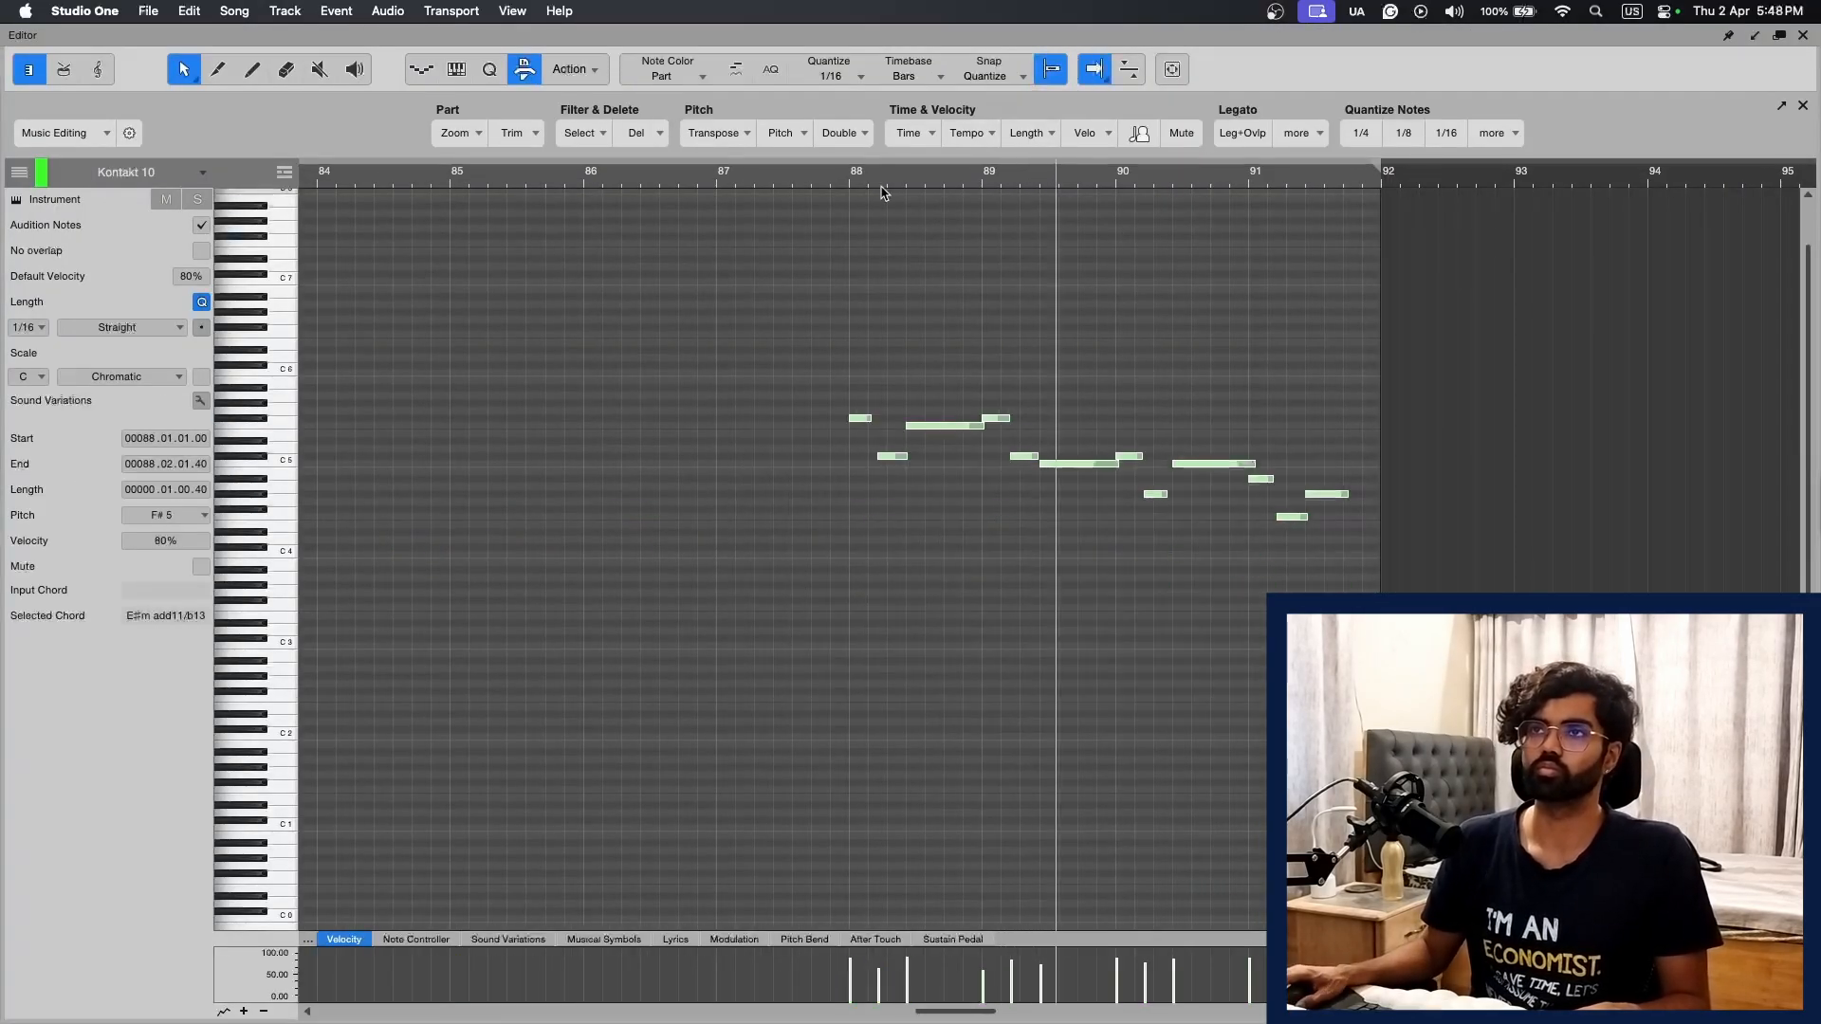
key(space)
click(830, 174)
click(1802, 36)
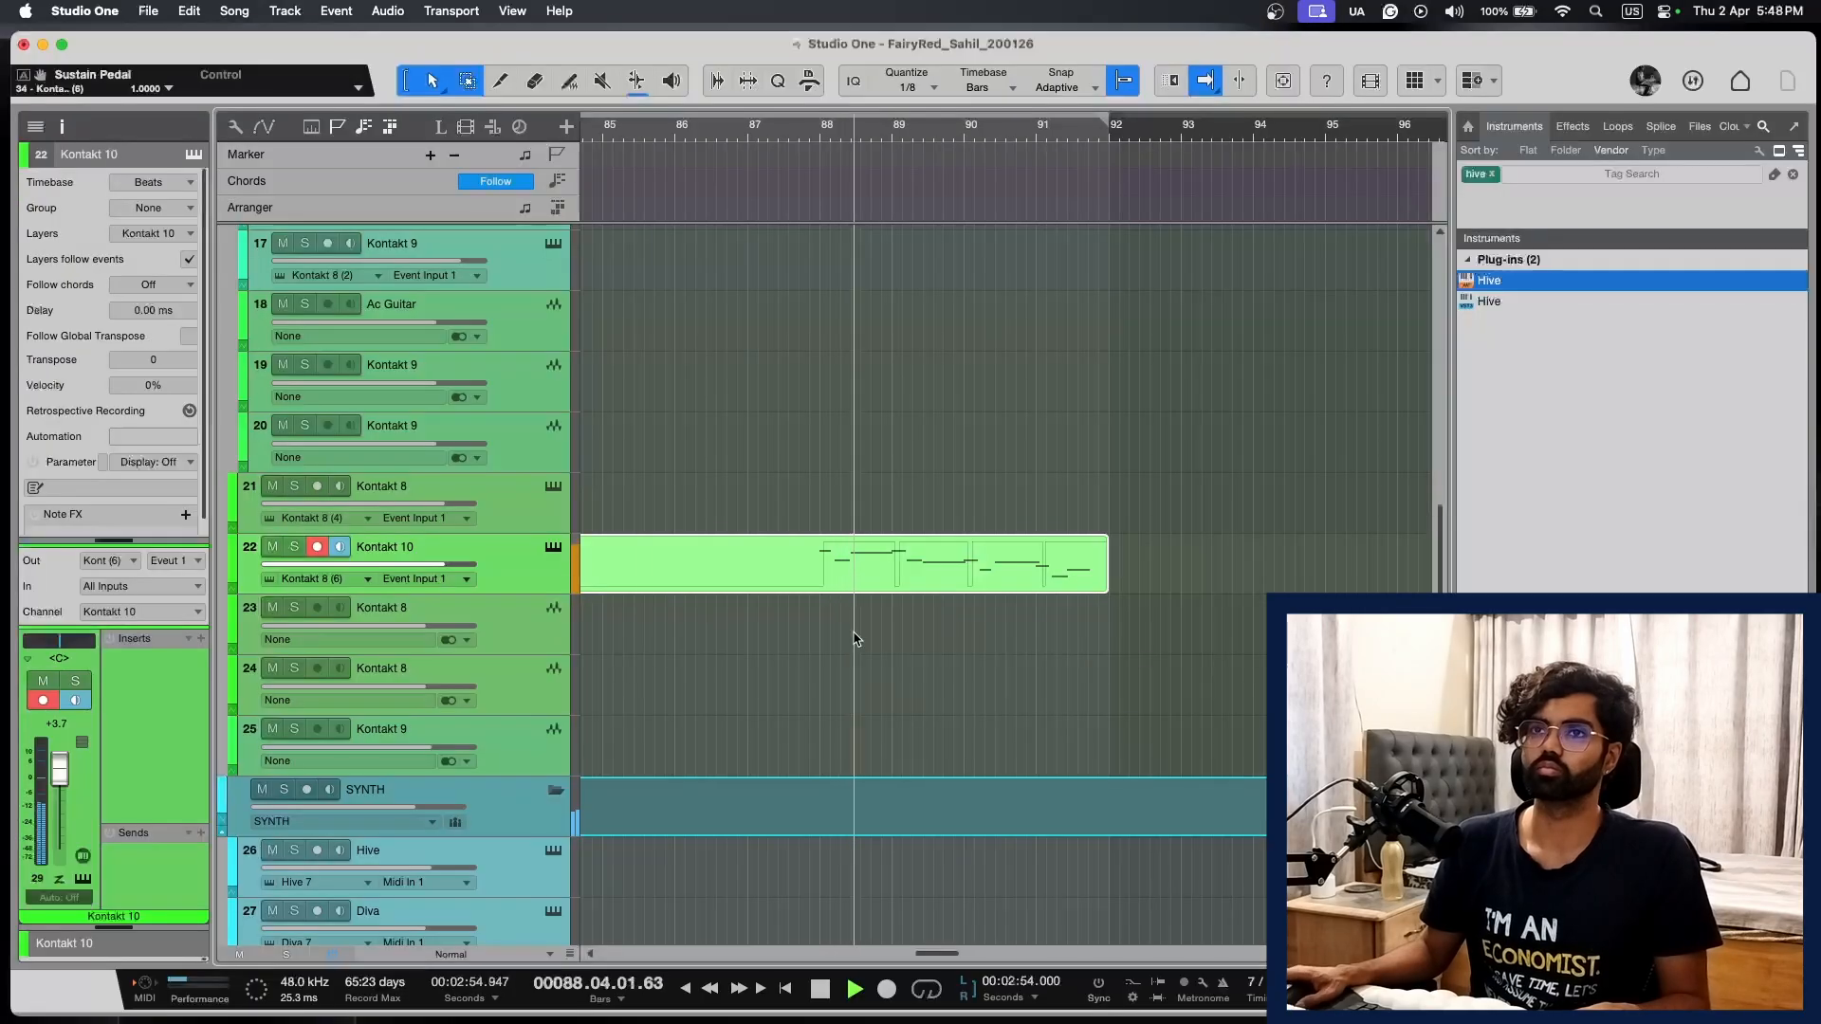
Step: Set the Kontakt 10 track volume to +1.0 dB and load the Surf Slapback sound preset in Electric Mint
drag(428, 571, 413, 572)
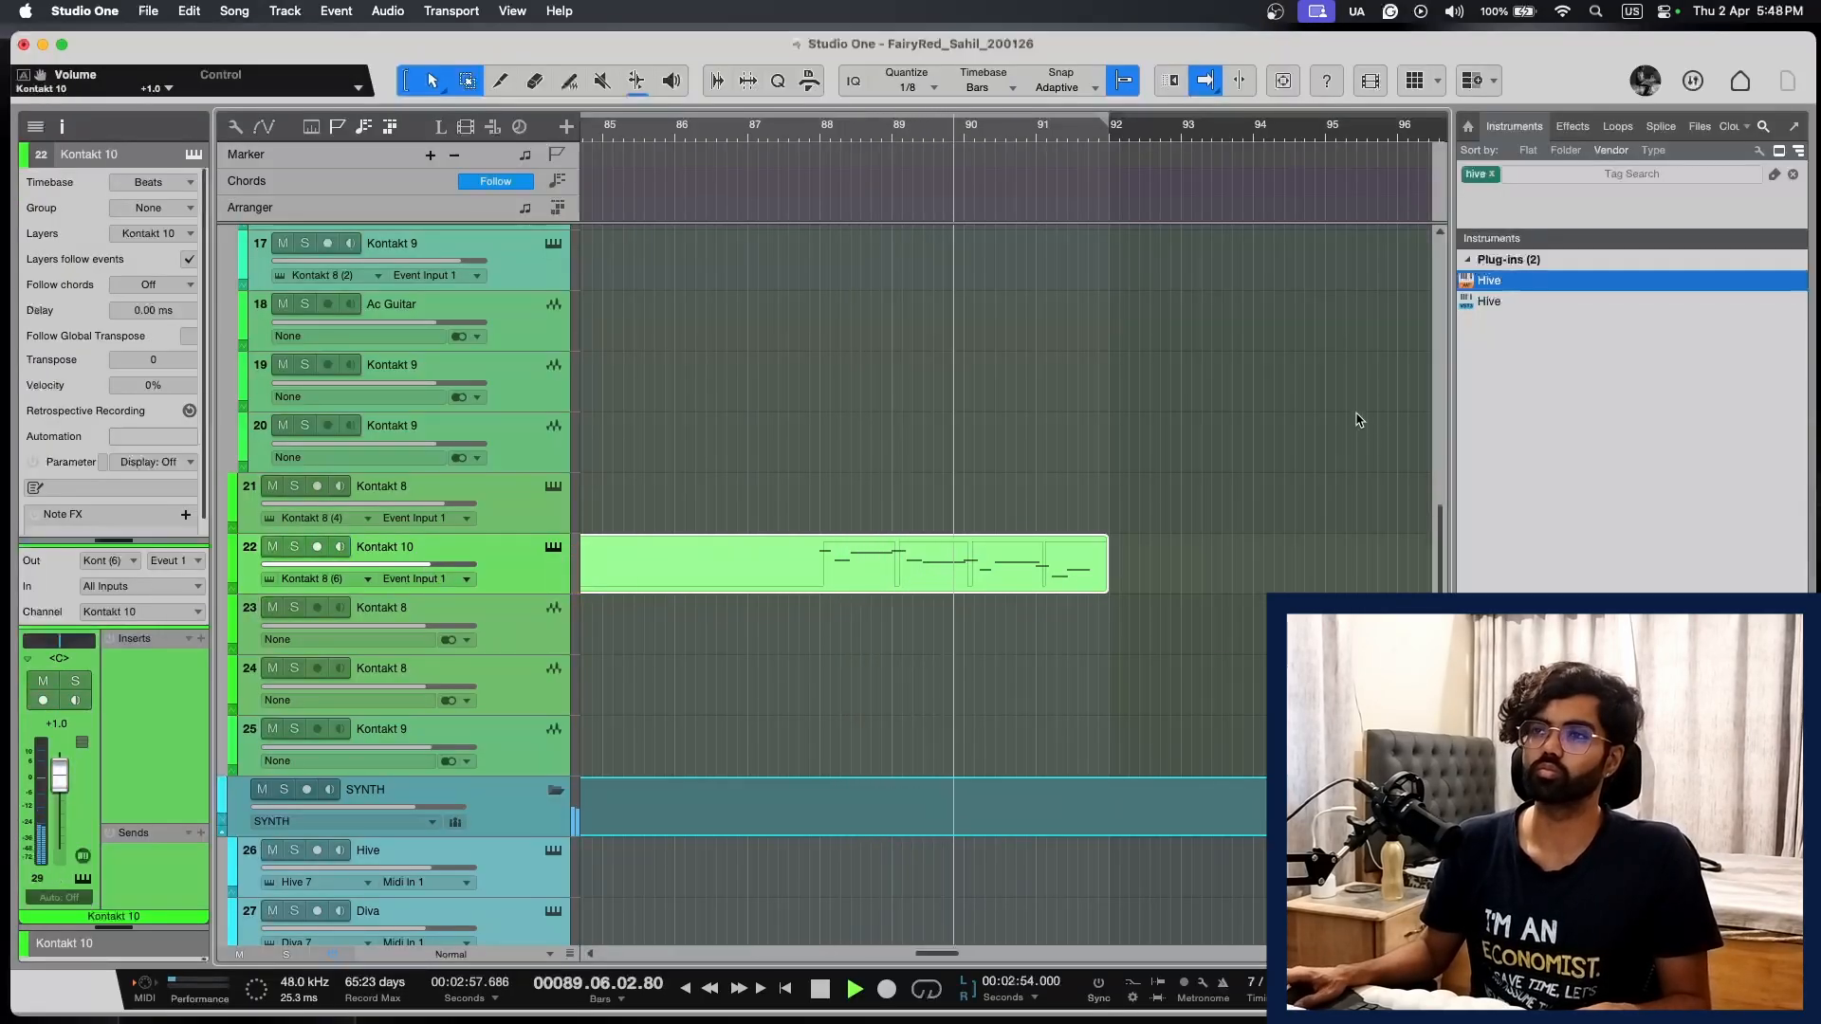
key(shift+F11)
click(1362, 380)
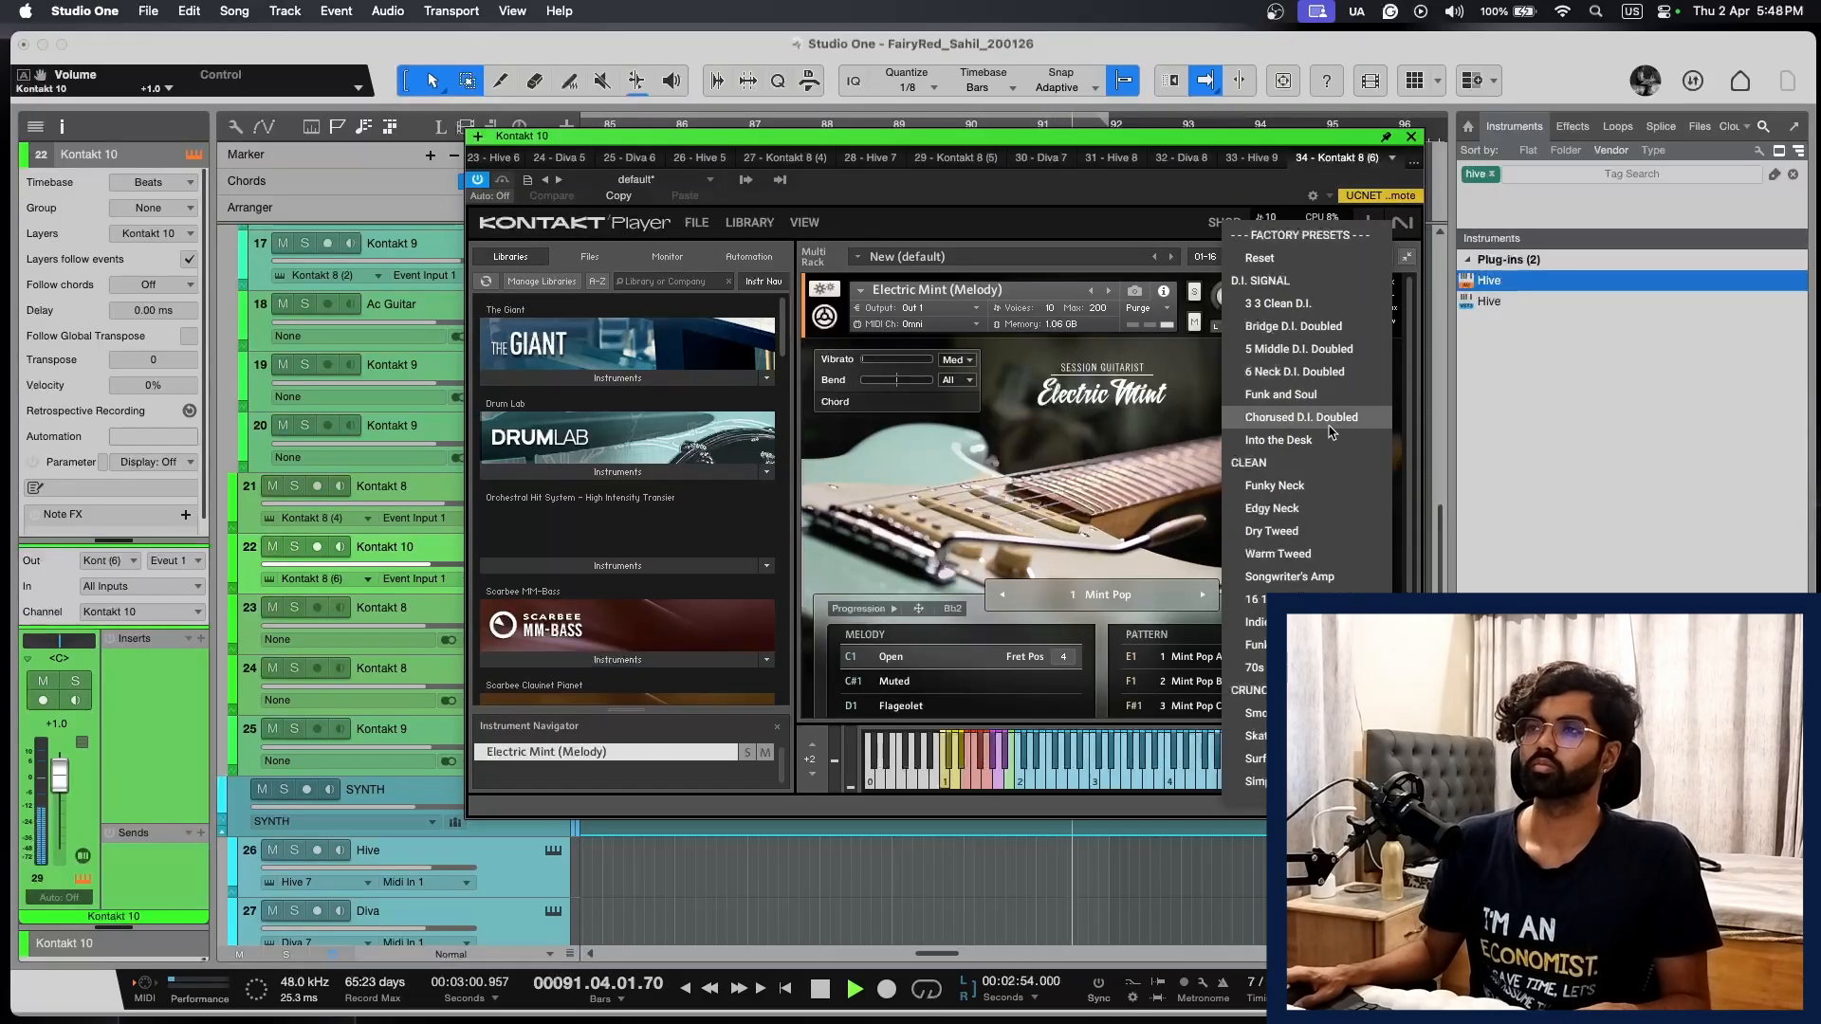
click(1321, 512)
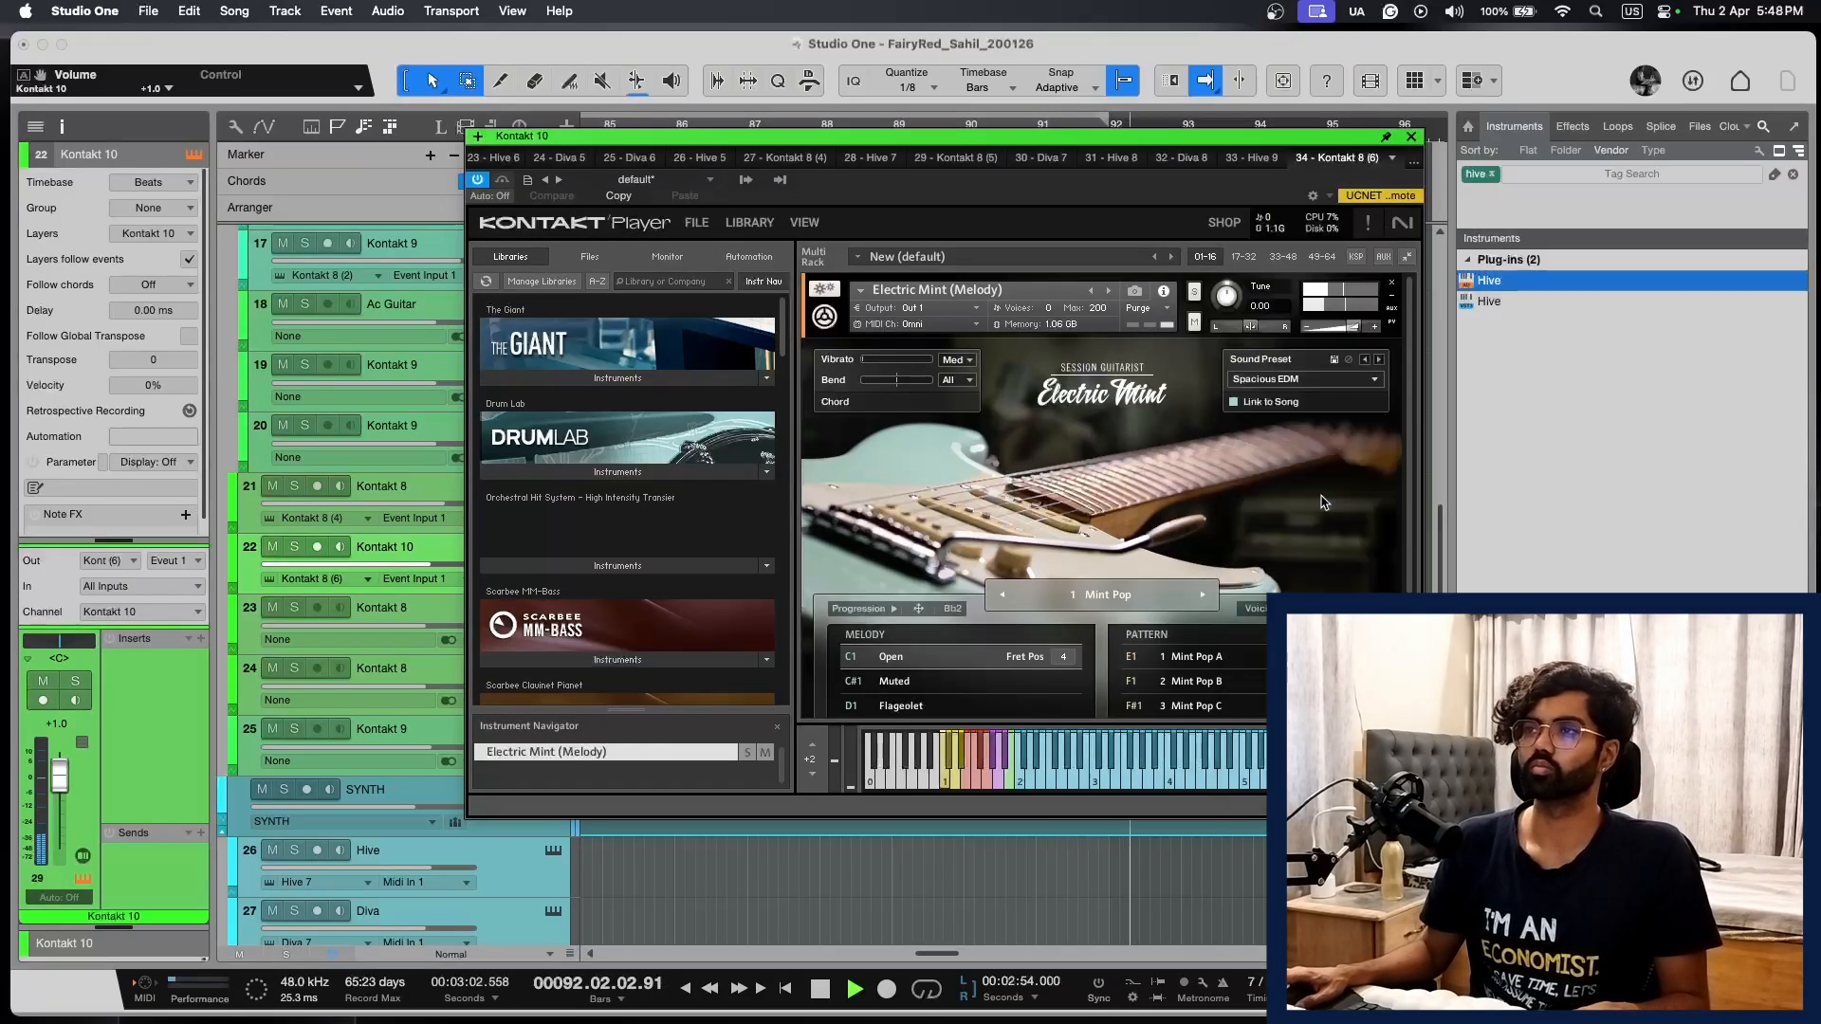
click(1351, 380)
scroll(1335, 664, down, 5)
click(1334, 576)
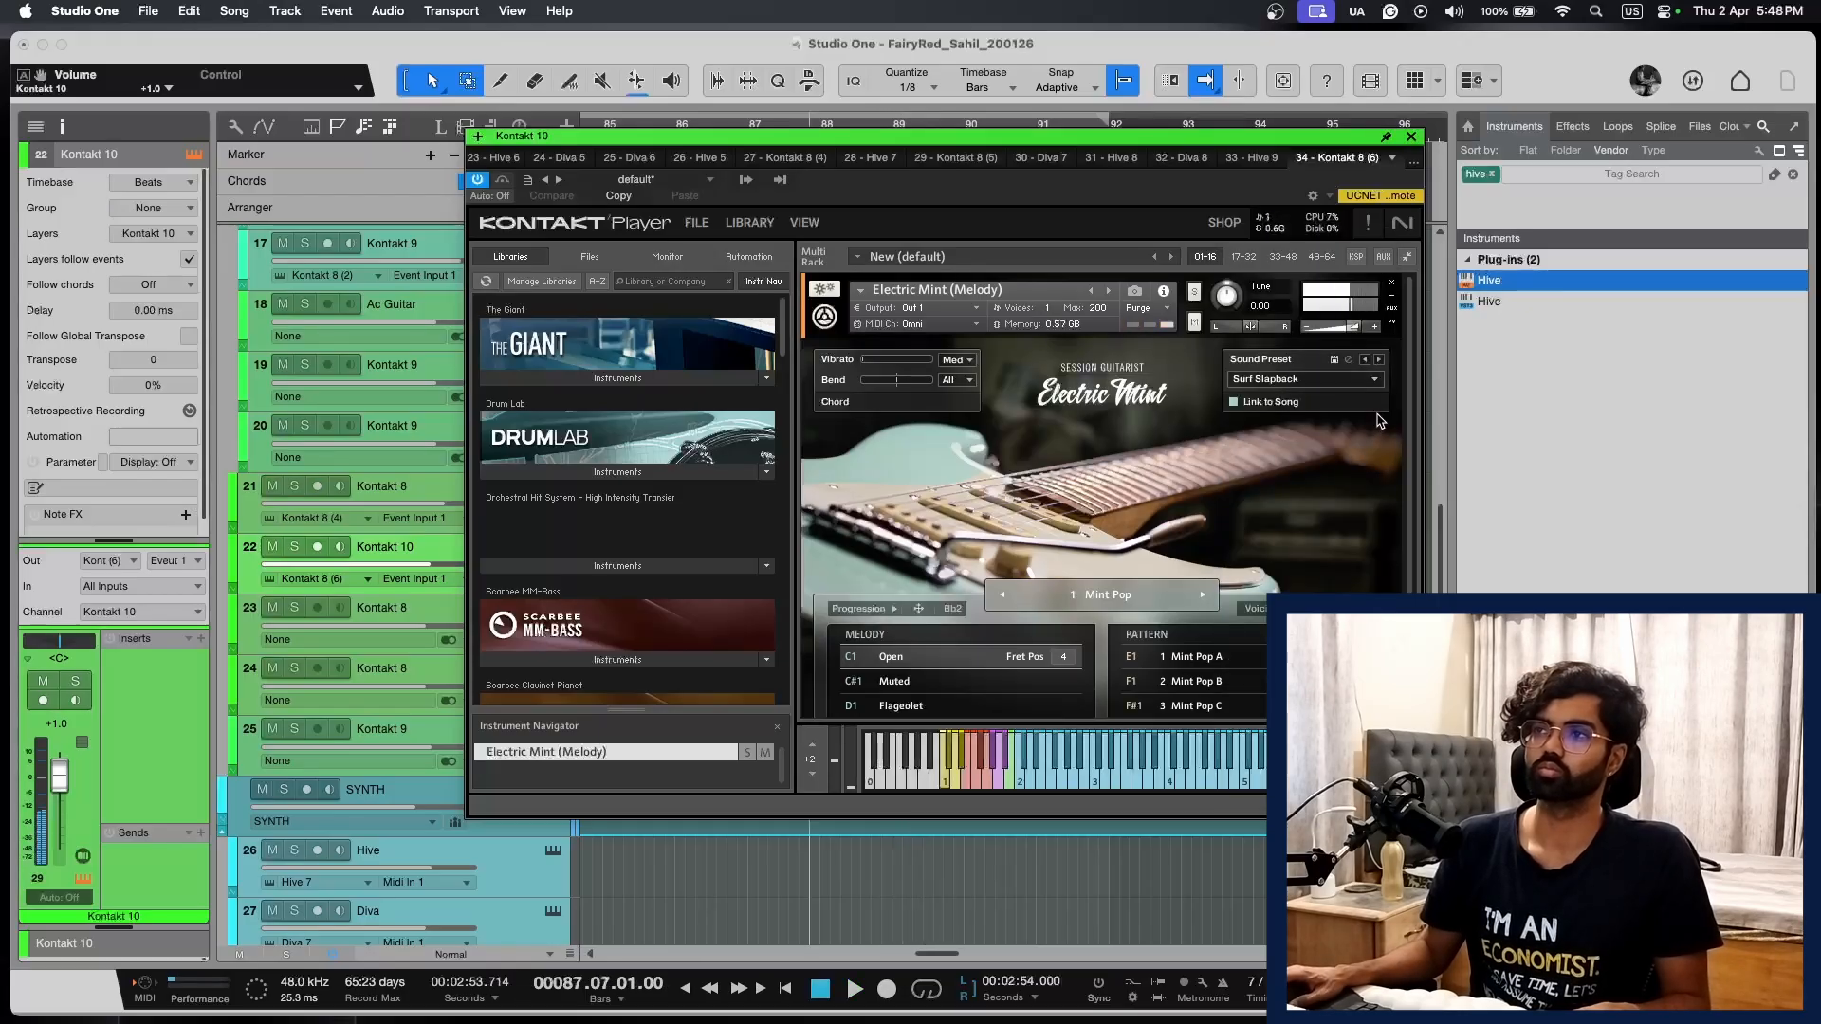
Step: Look through the Electric Mint sound presets again, keep Surf Slapback and close the instrument
click(1376, 381)
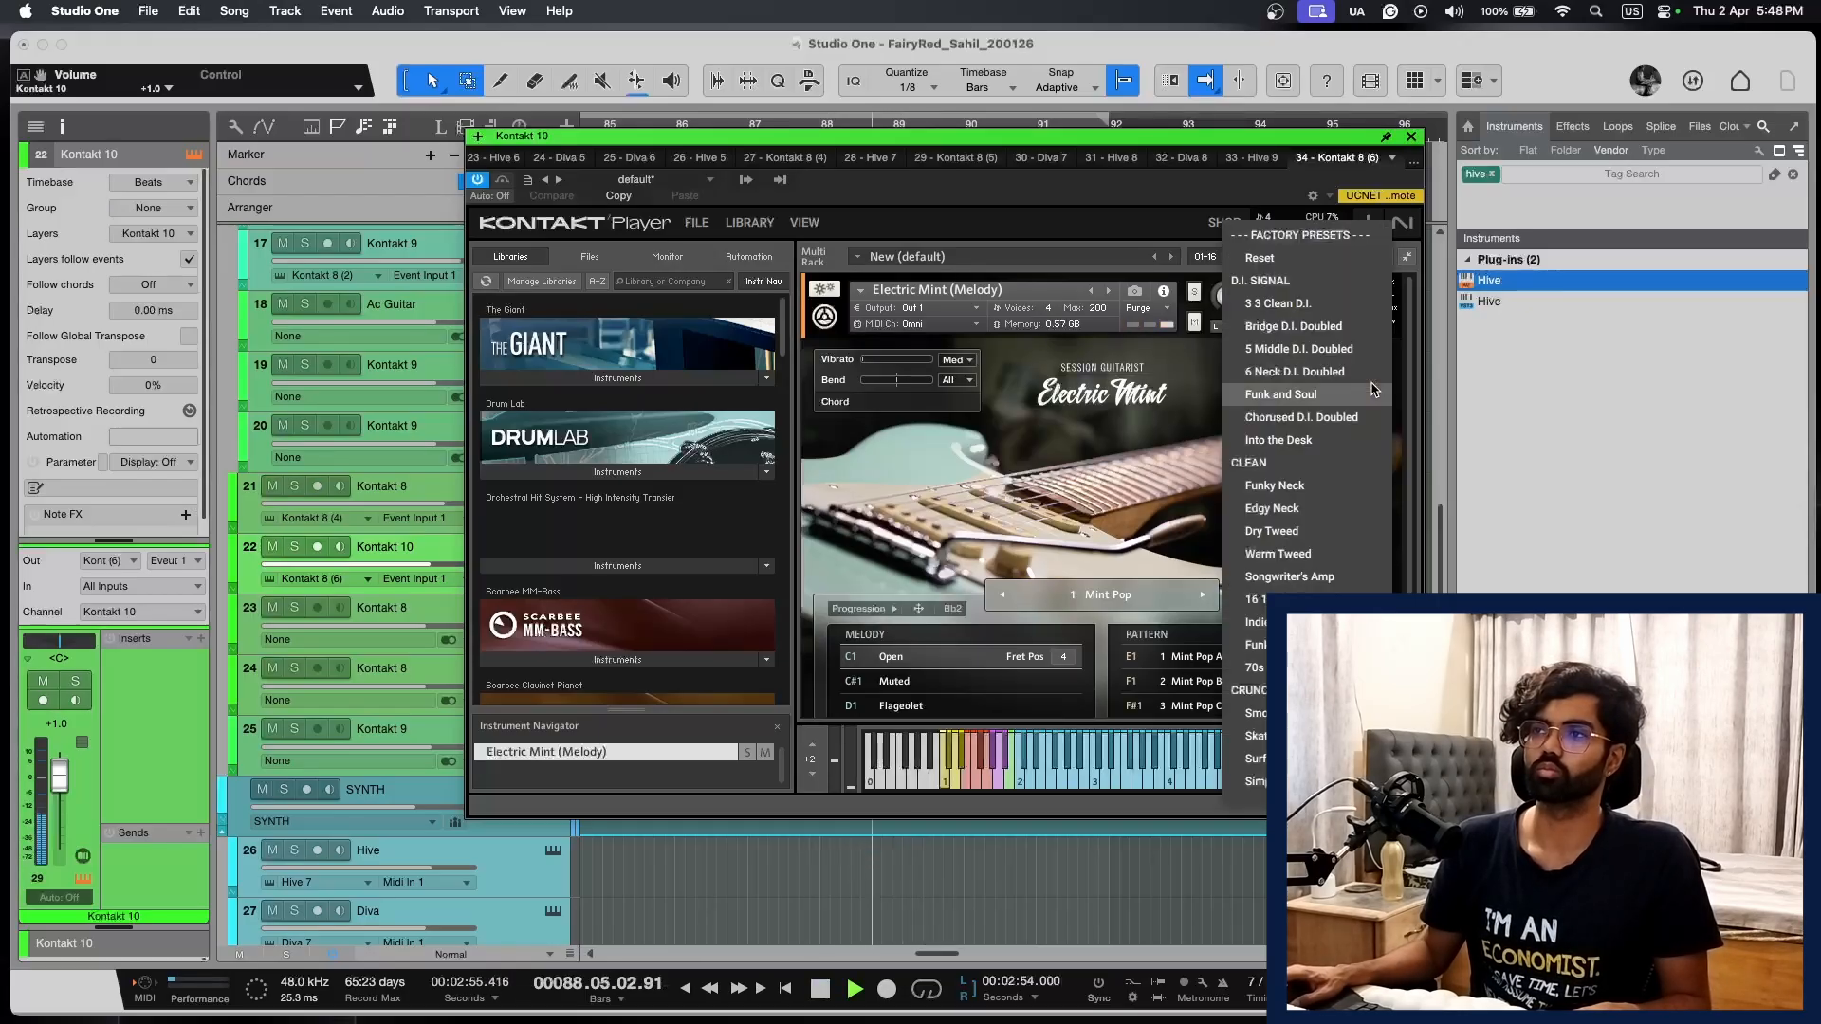
scroll(1327, 664, up, 5)
click(1119, 432)
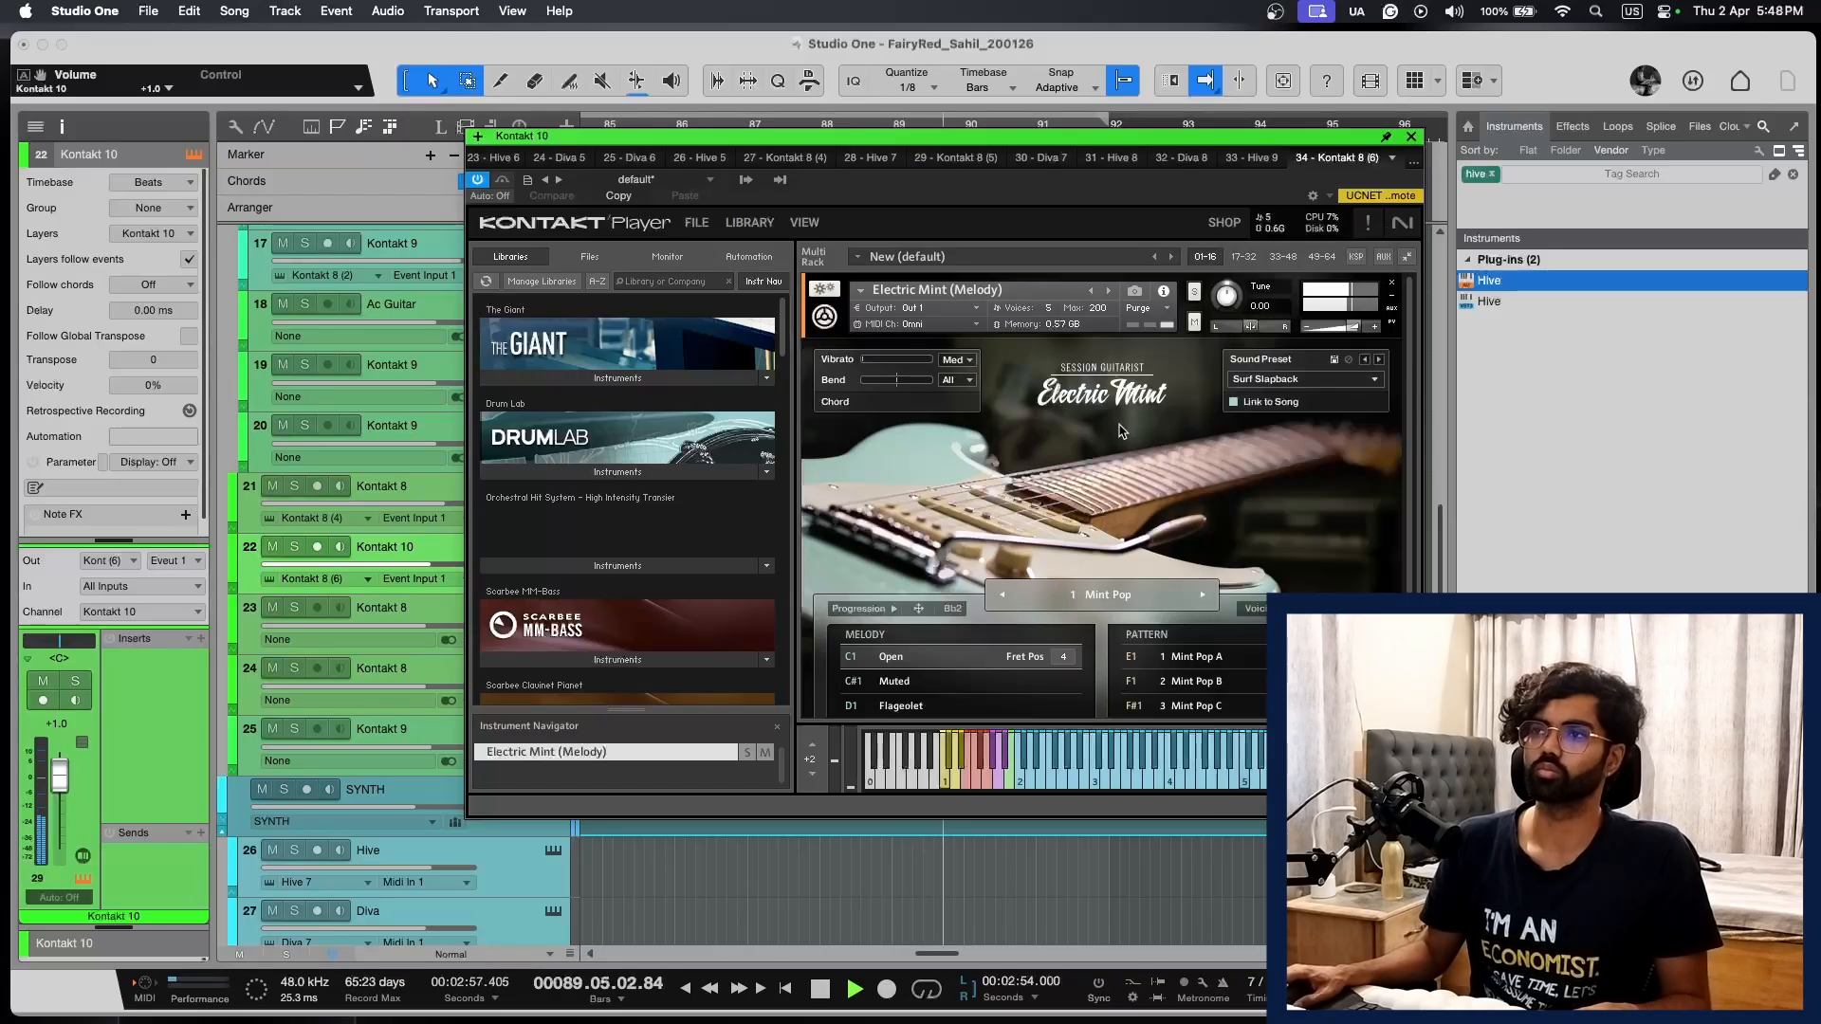
click(1411, 137)
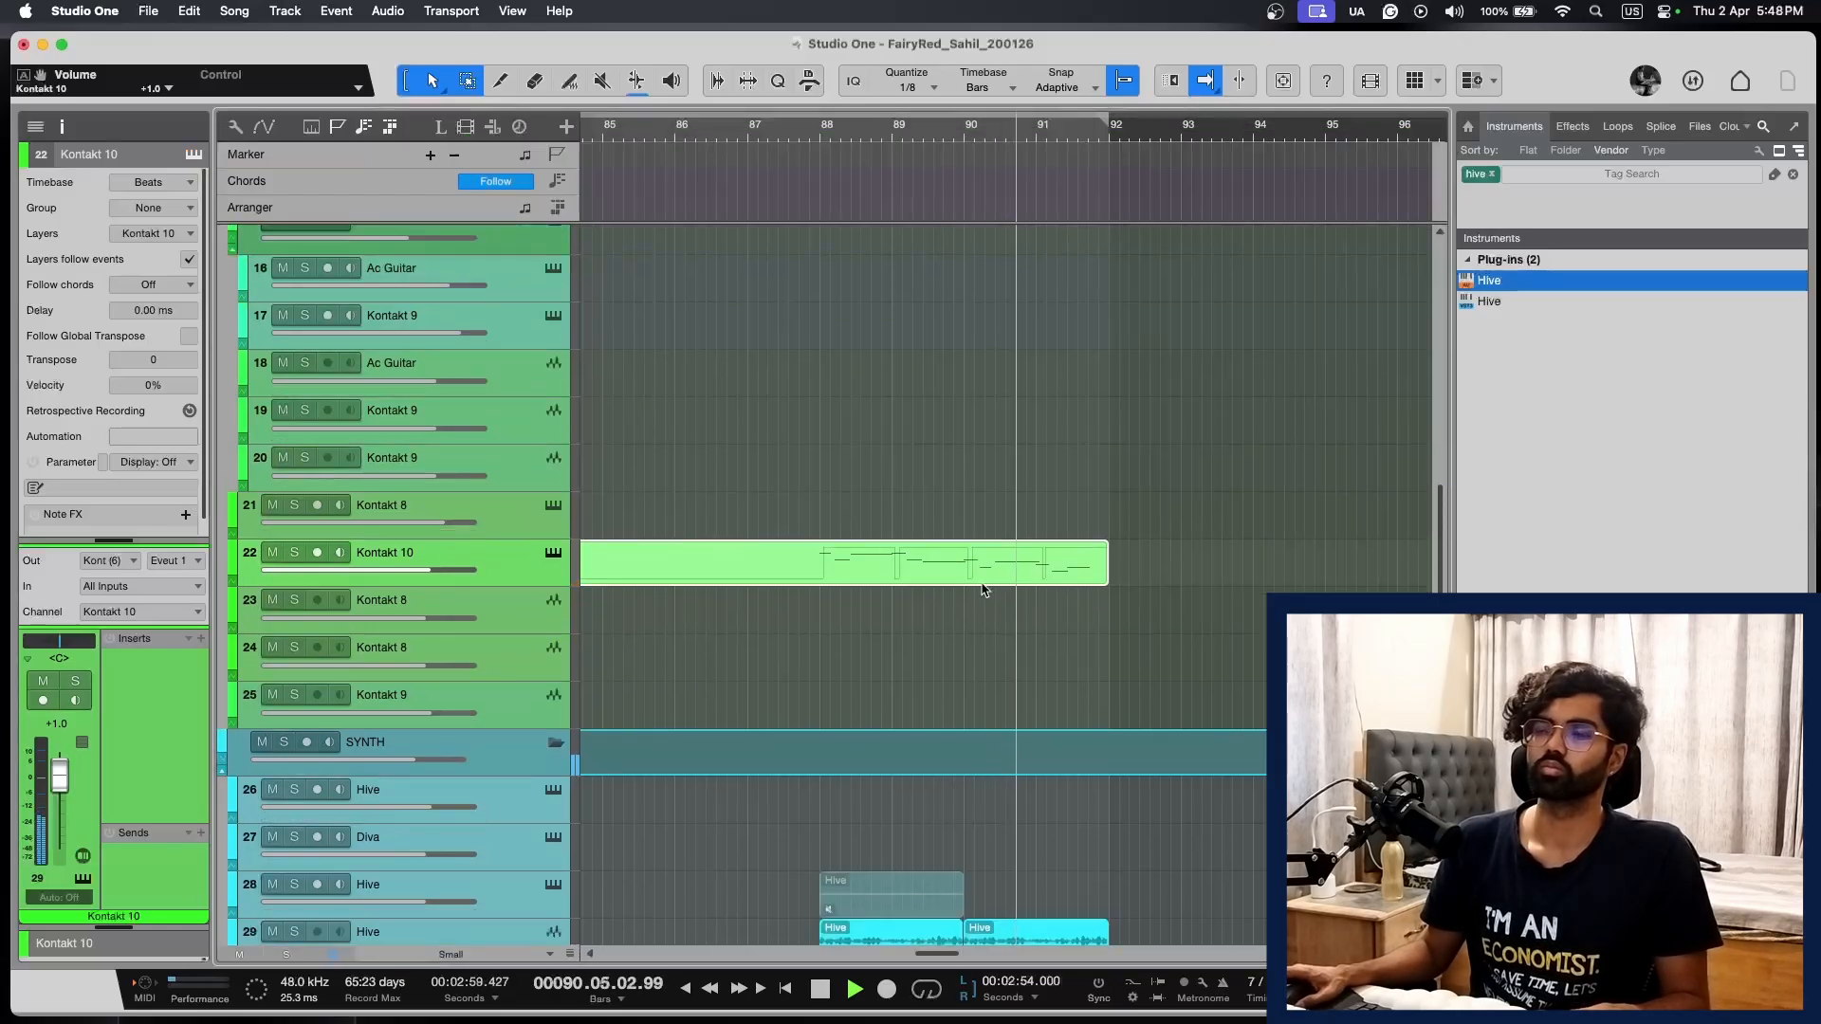
Step: Split the Kontakt 10 part at bar 88 and inspect the first note of the new part in the note editor
scroll(991, 596, up, 15)
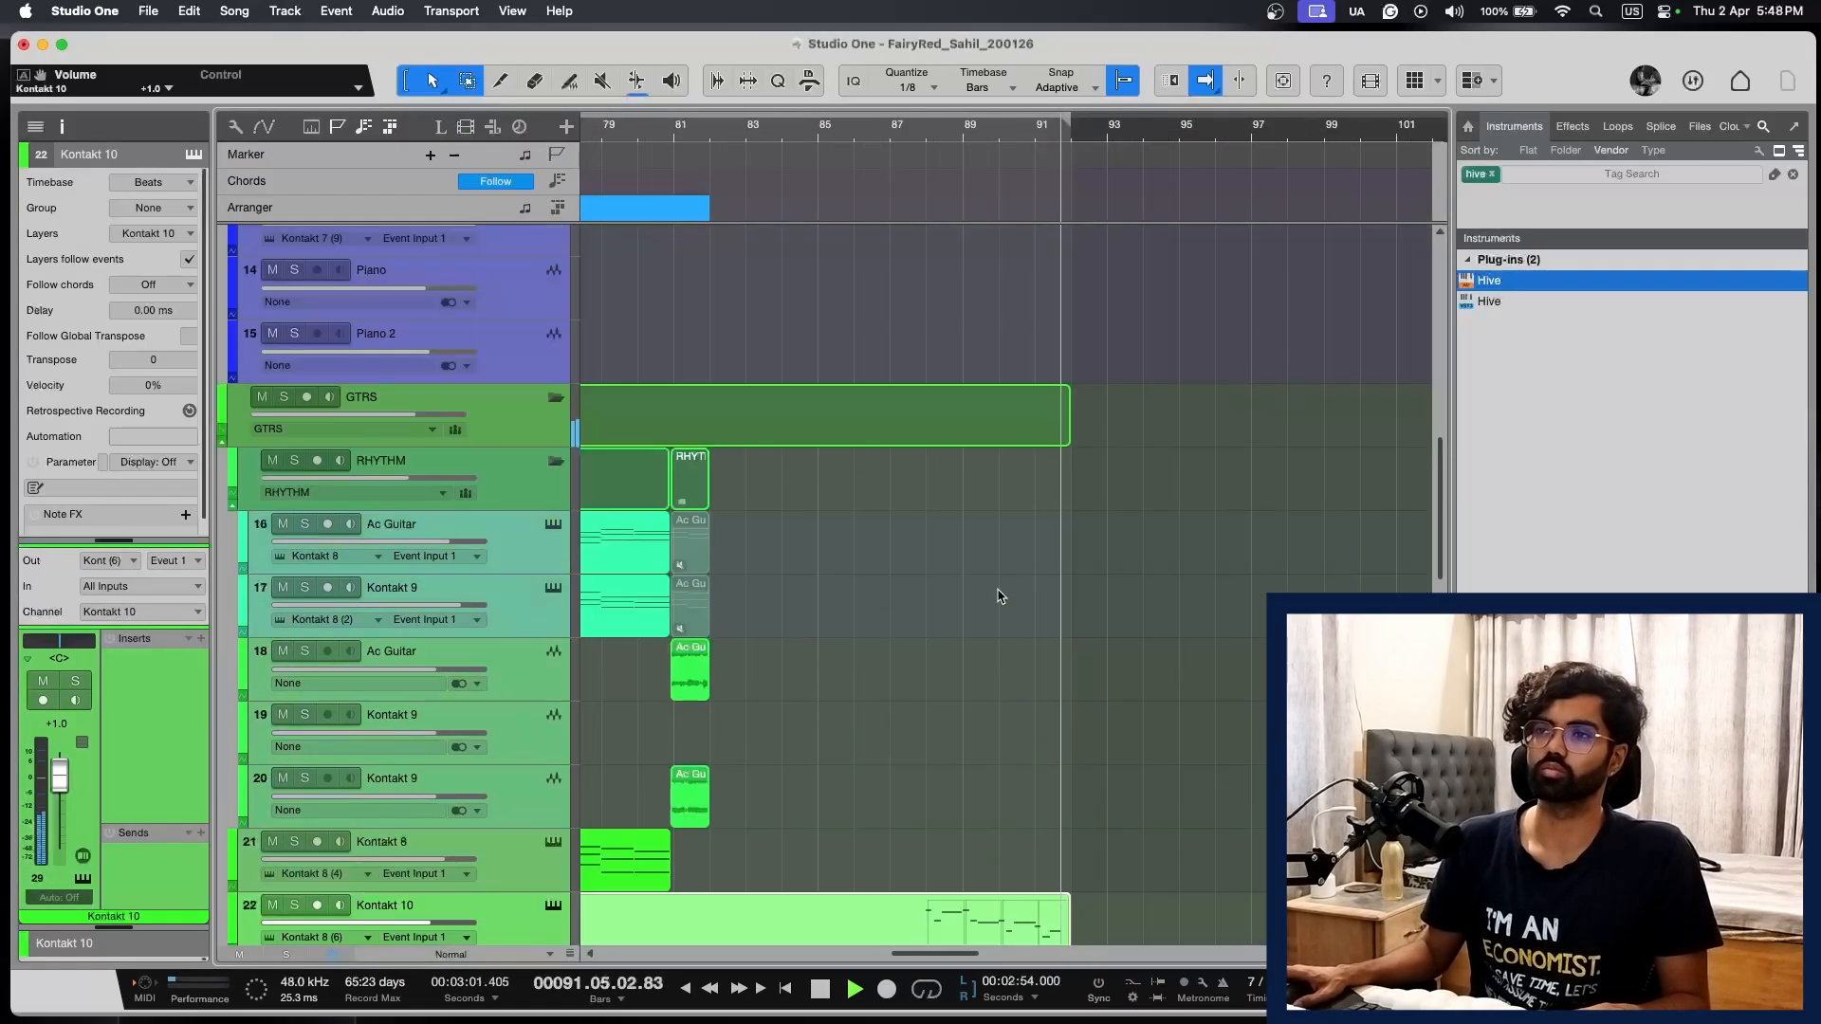
scroll(997, 595, down, 10)
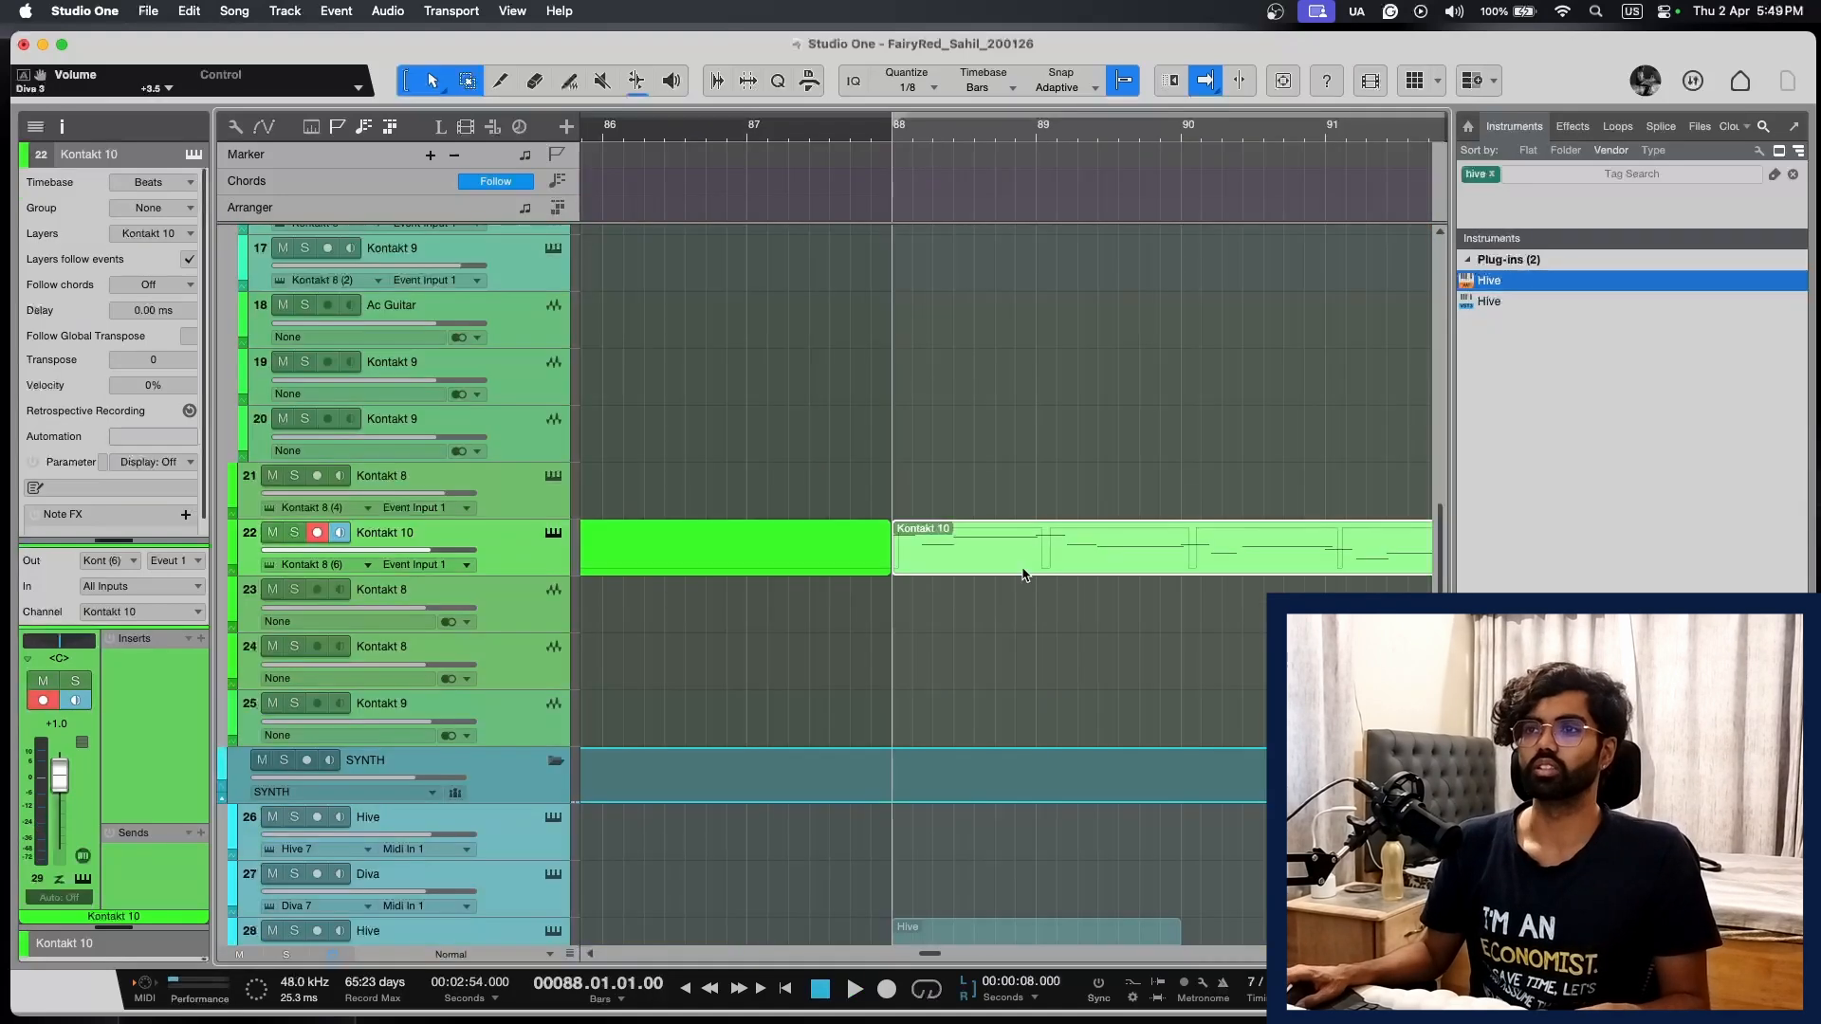
double_click(1021, 569)
key(e)
key(e)
key(e)
key(e)
key(e)
drag(1008, 577, 1039, 365)
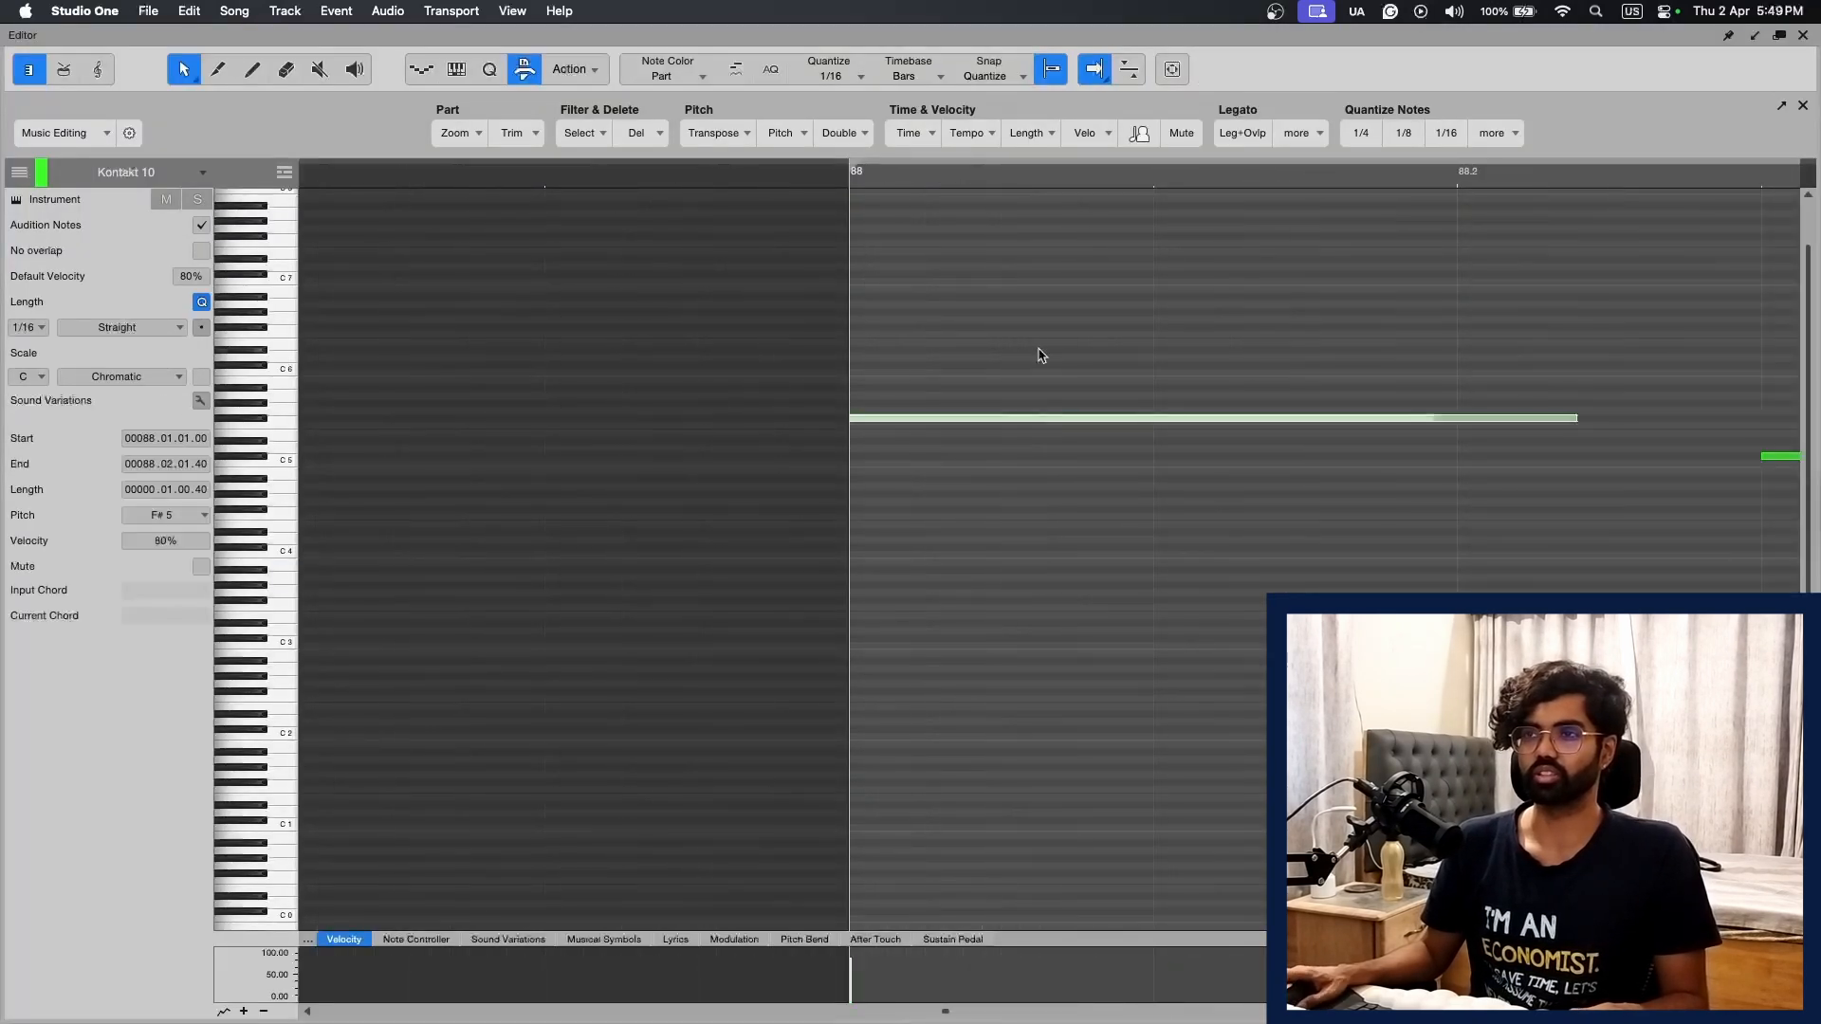
click(1802, 38)
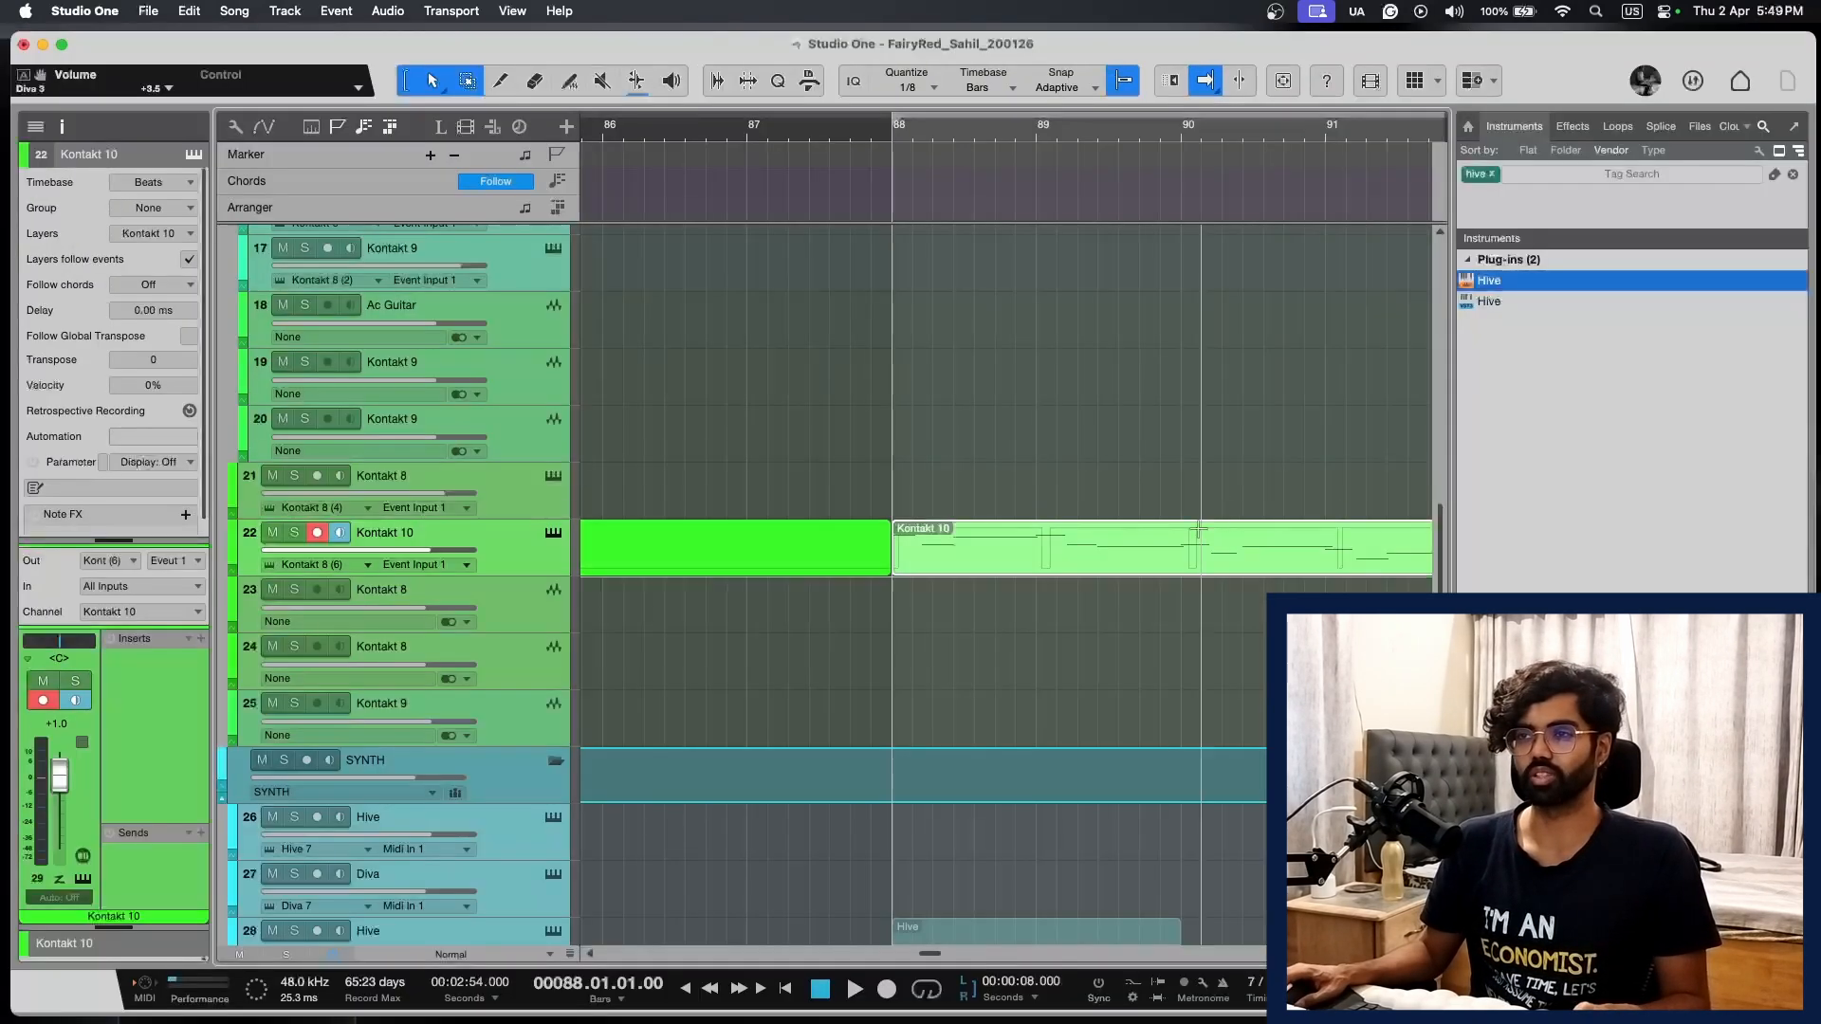
Step: Bounce the Kontakt 10 phrase from bar 88 to 92 to audio and set the new audio track's volume to -4.6 dB
key(space)
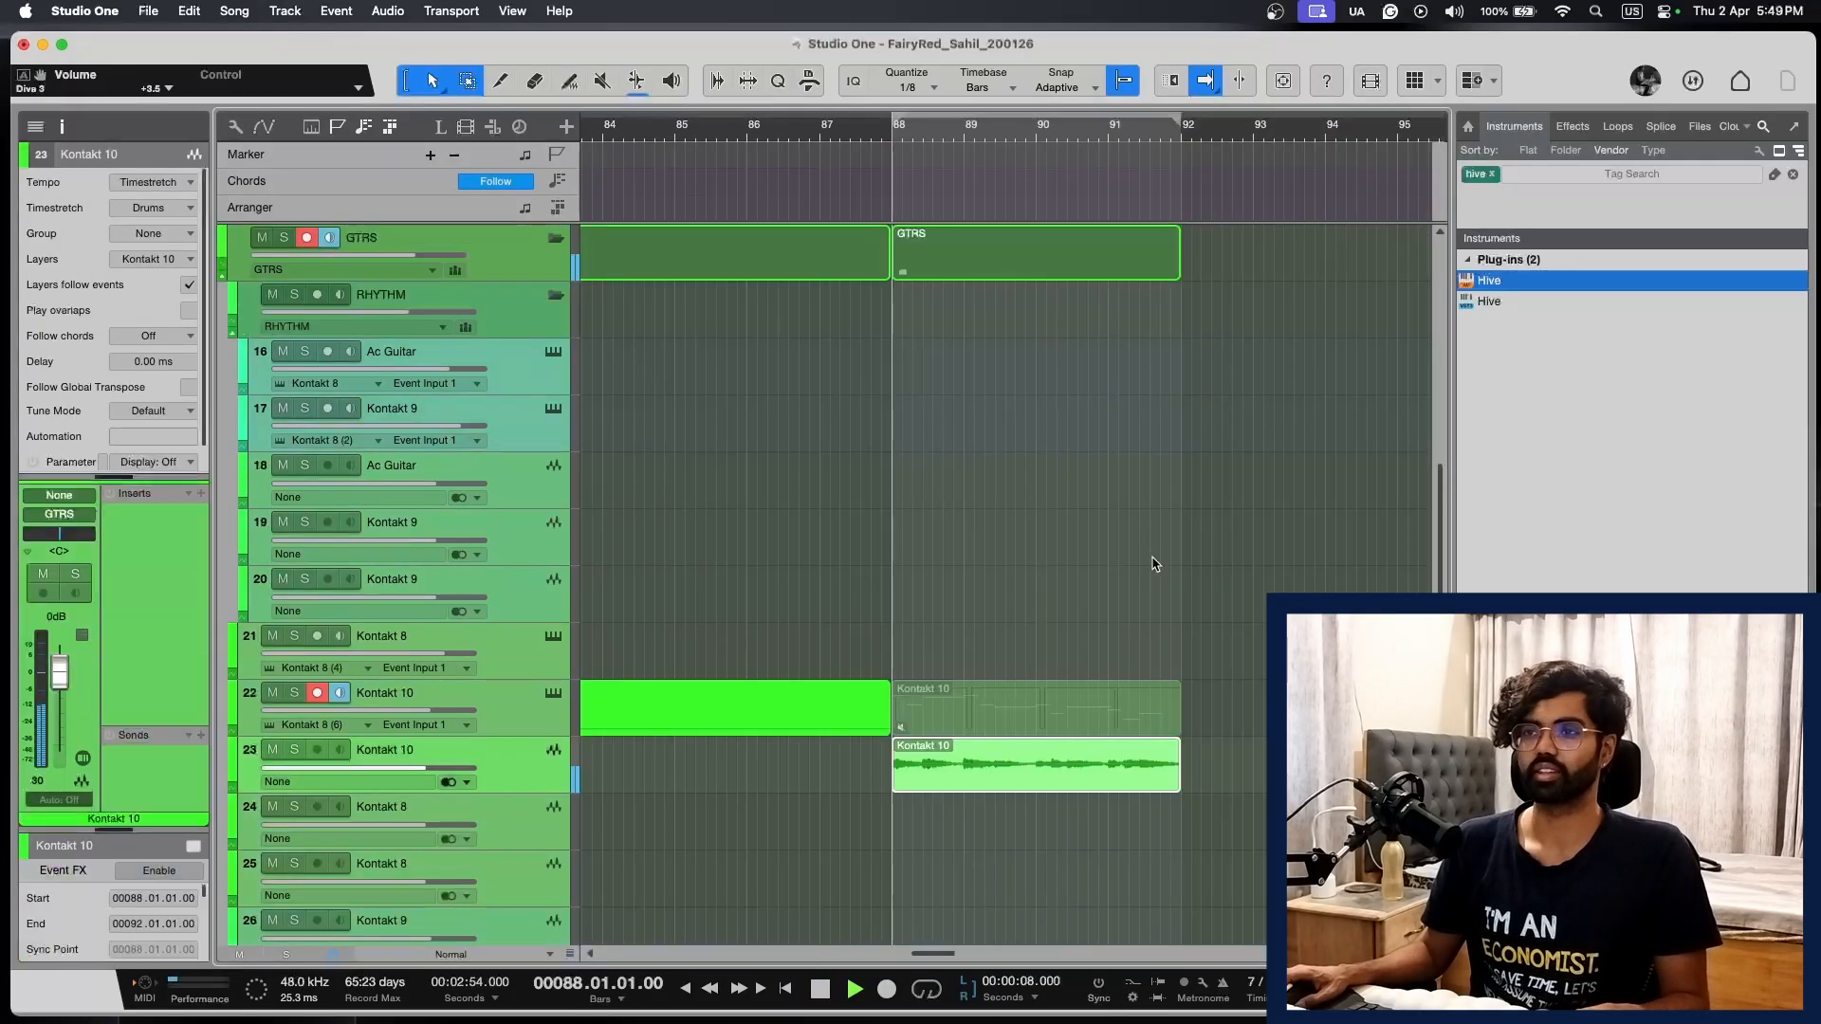
key(space)
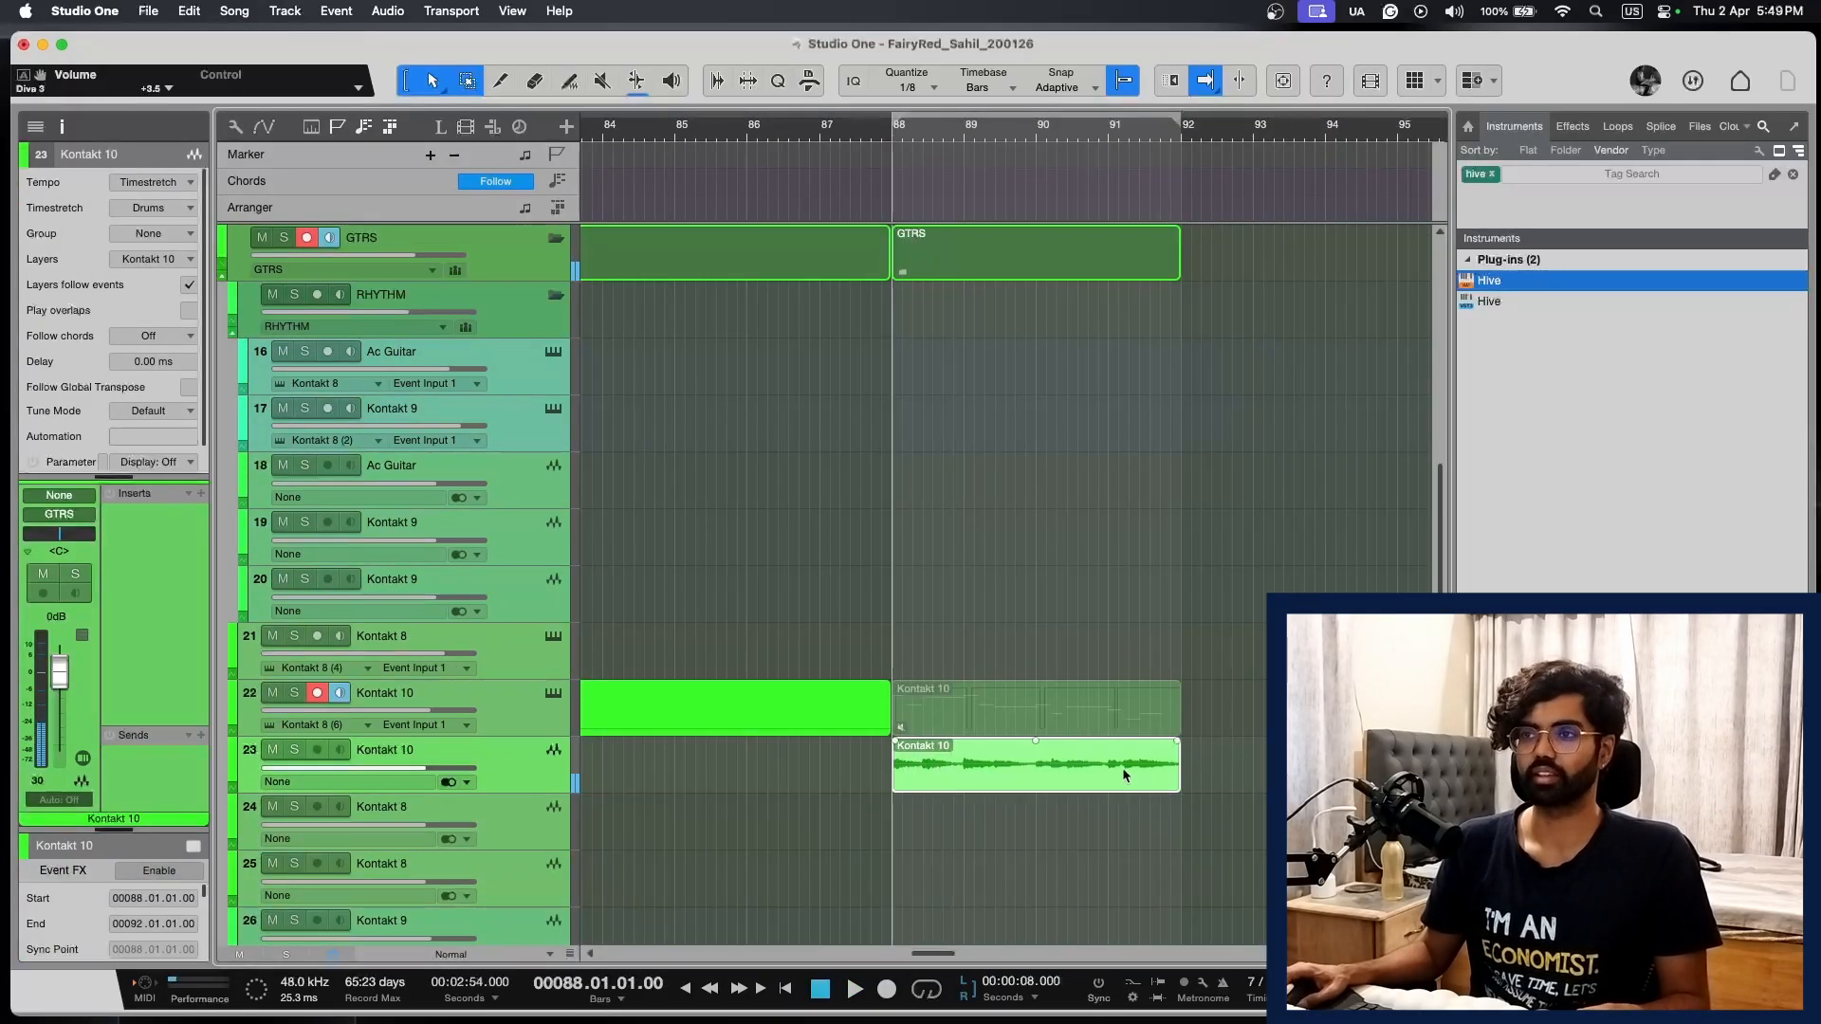
key(shift+e)
key(shift+e)
key(shift+e)
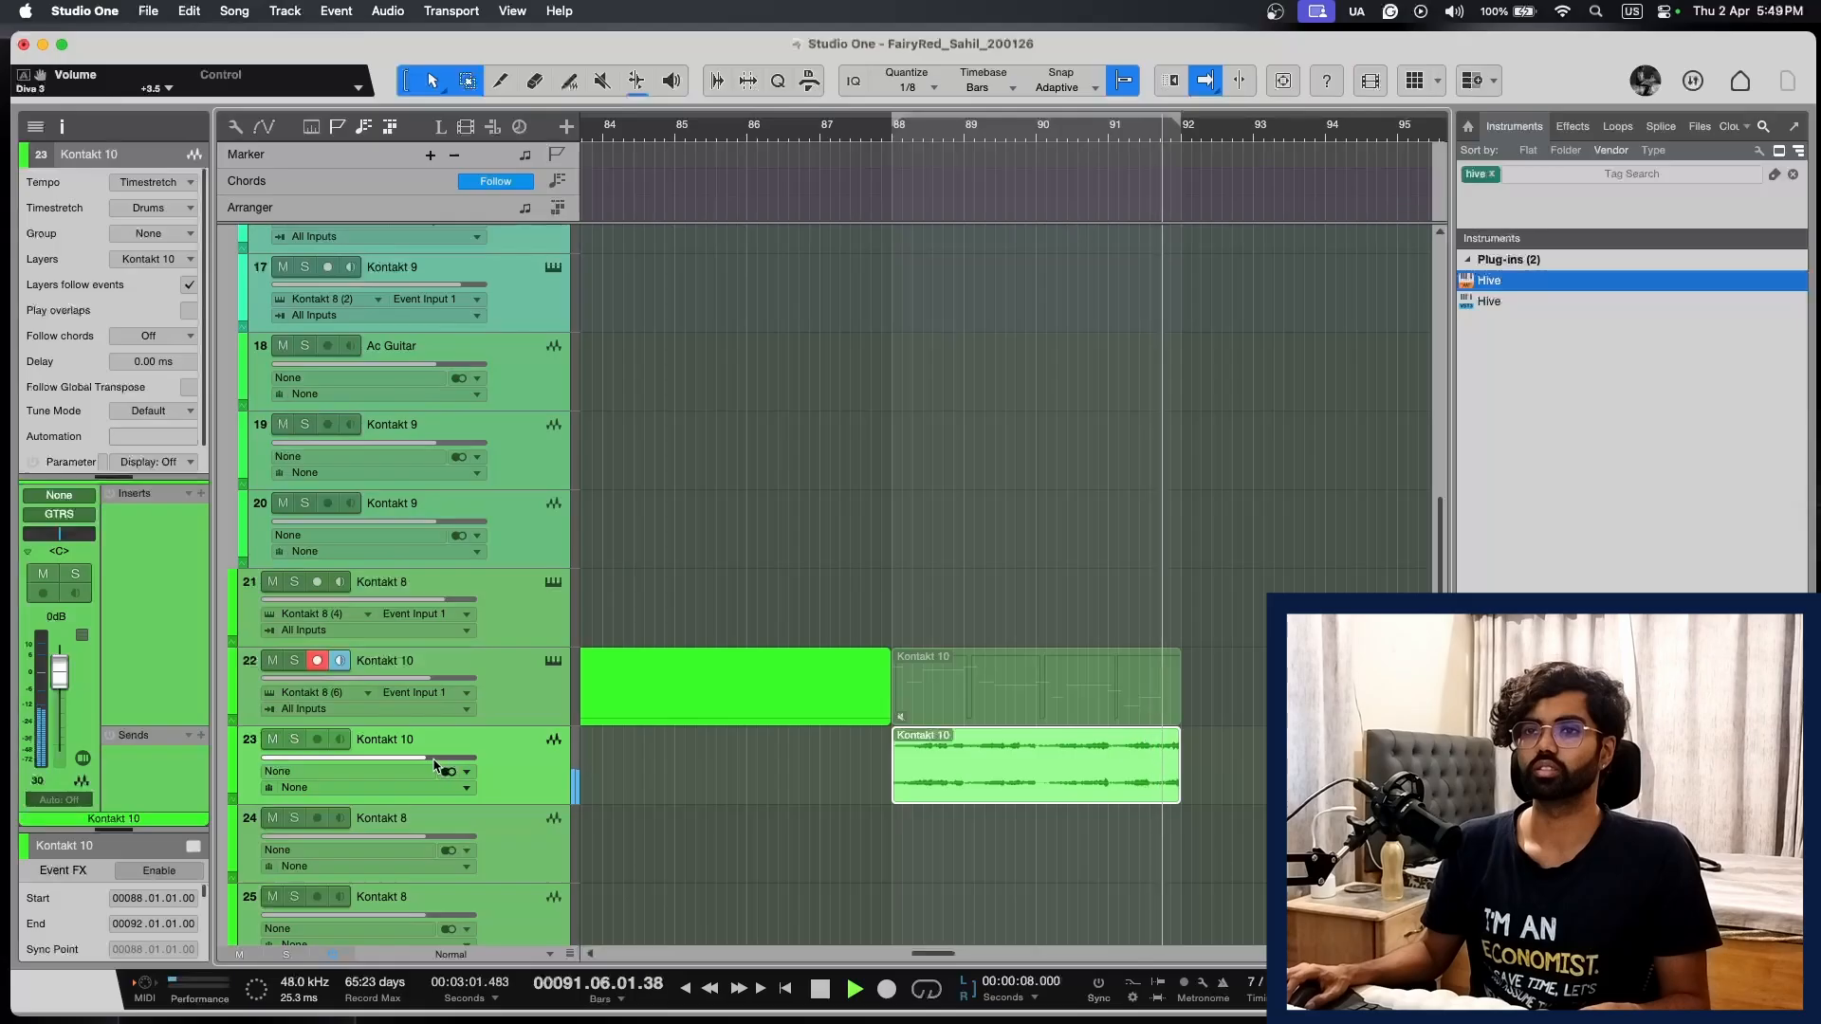
drag(432, 759, 410, 759)
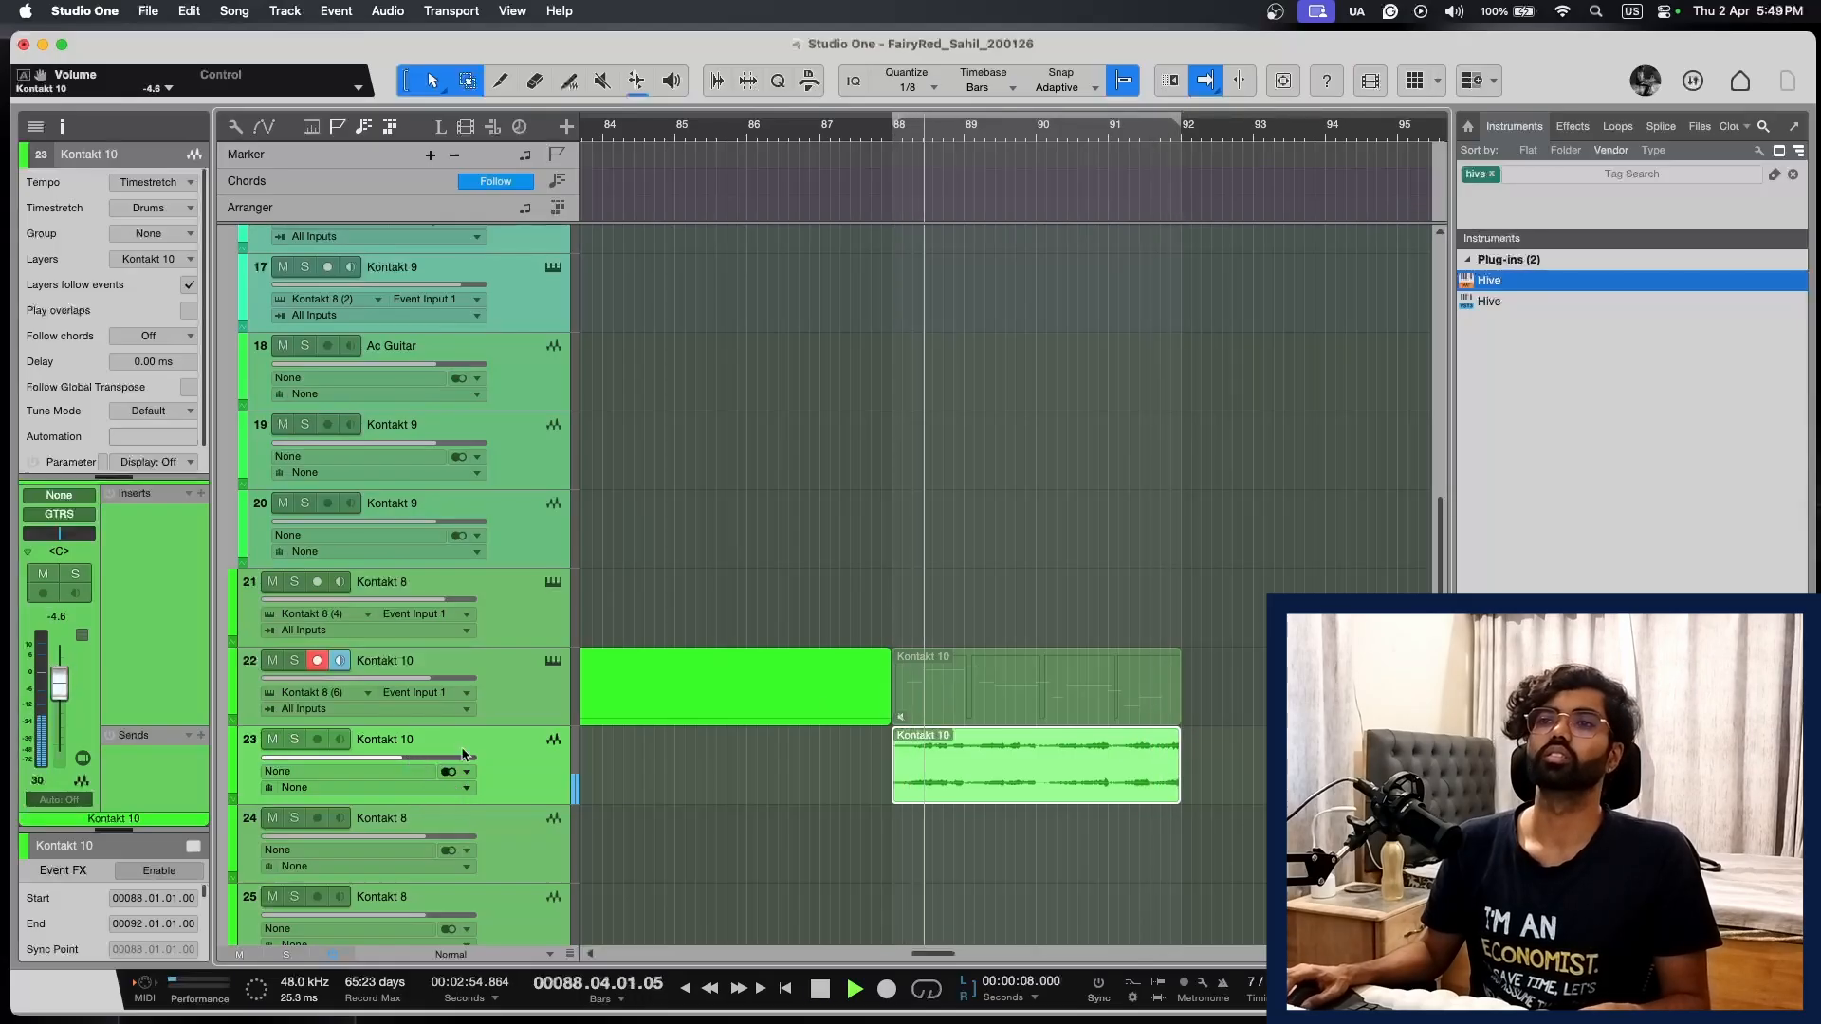
Step: Unmute the Kontakt 10 note part at bar 88 and set its bounced audio track's volume to -7.9 dB
click(990, 718)
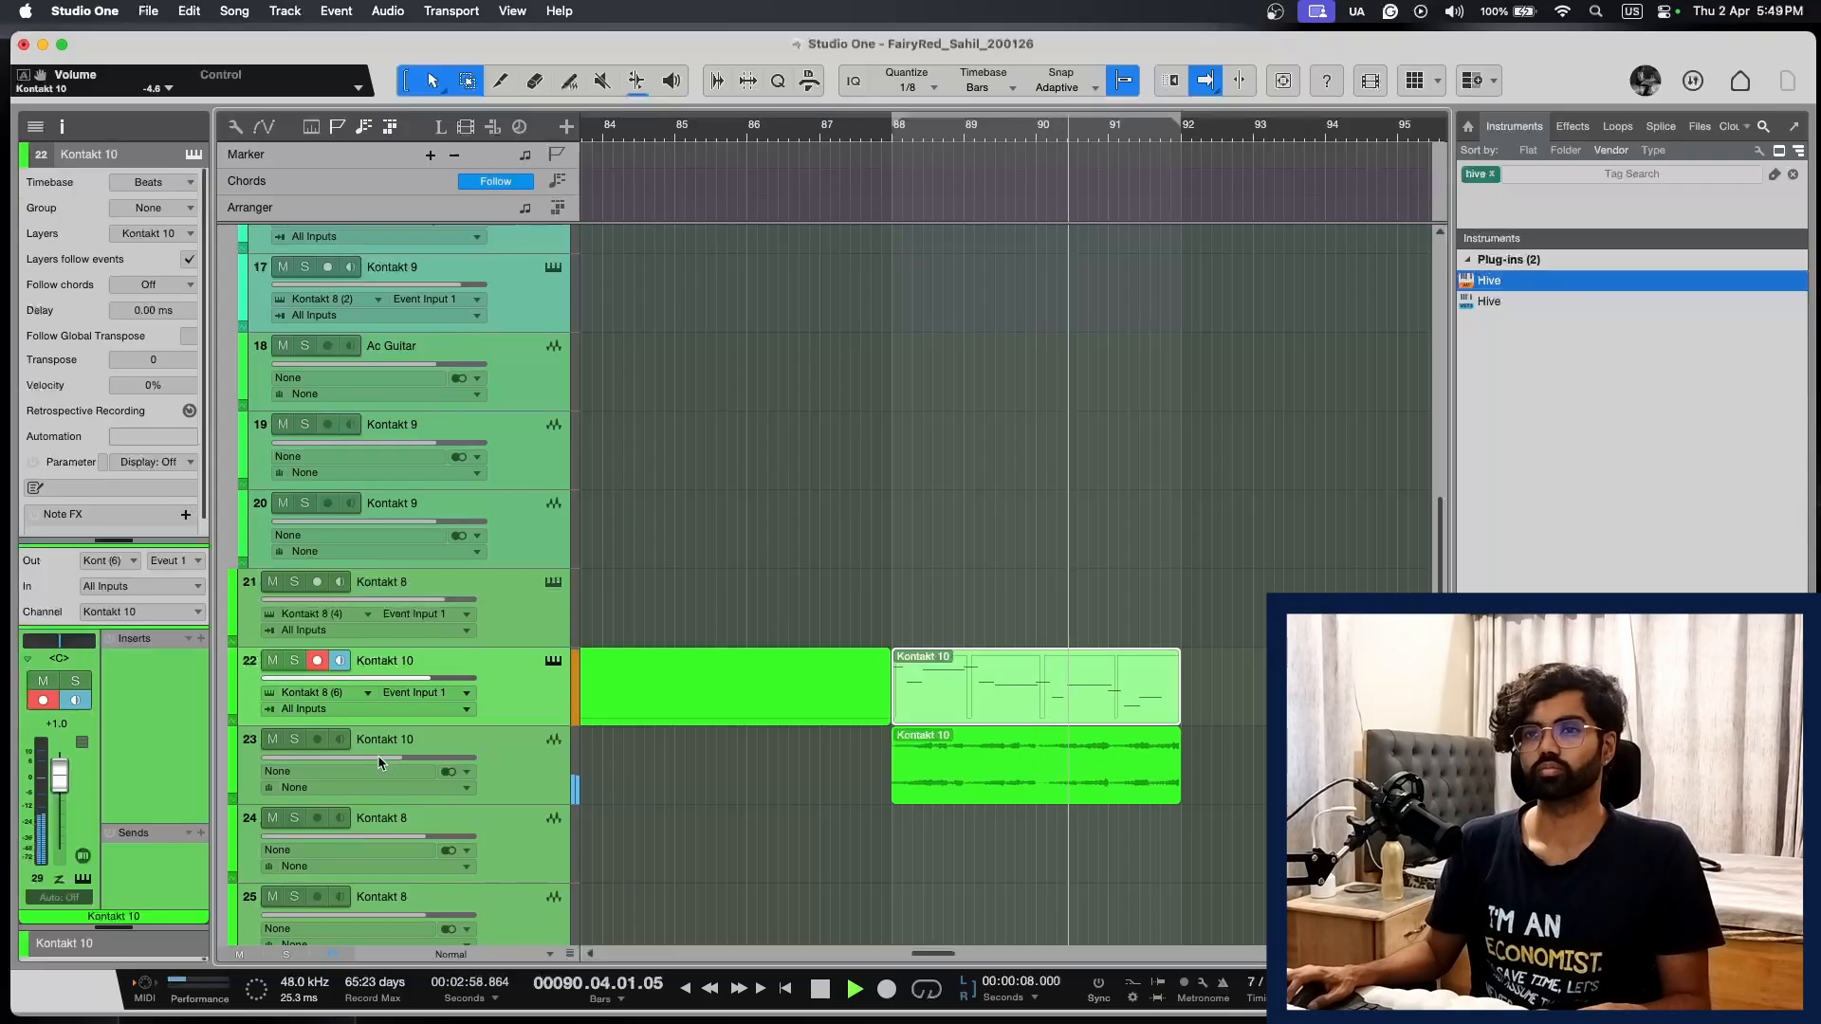
drag(379, 762, 361, 761)
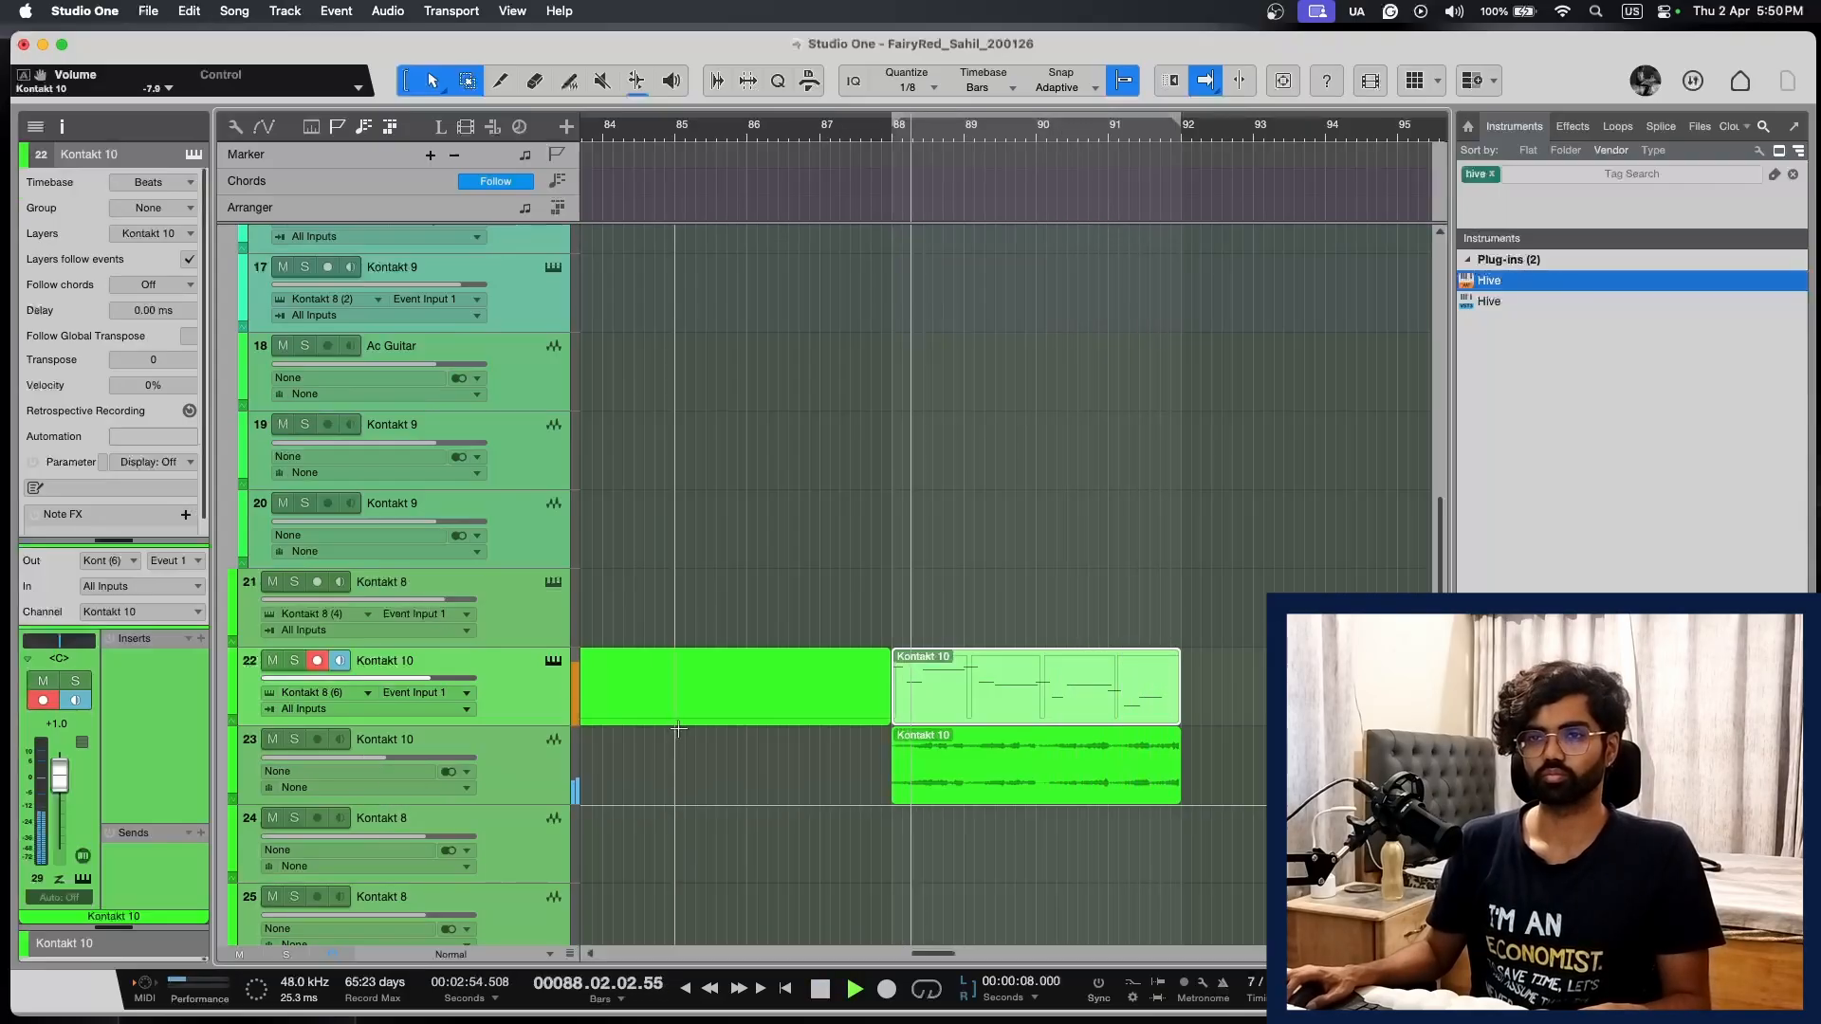
click(499, 753)
key(s)
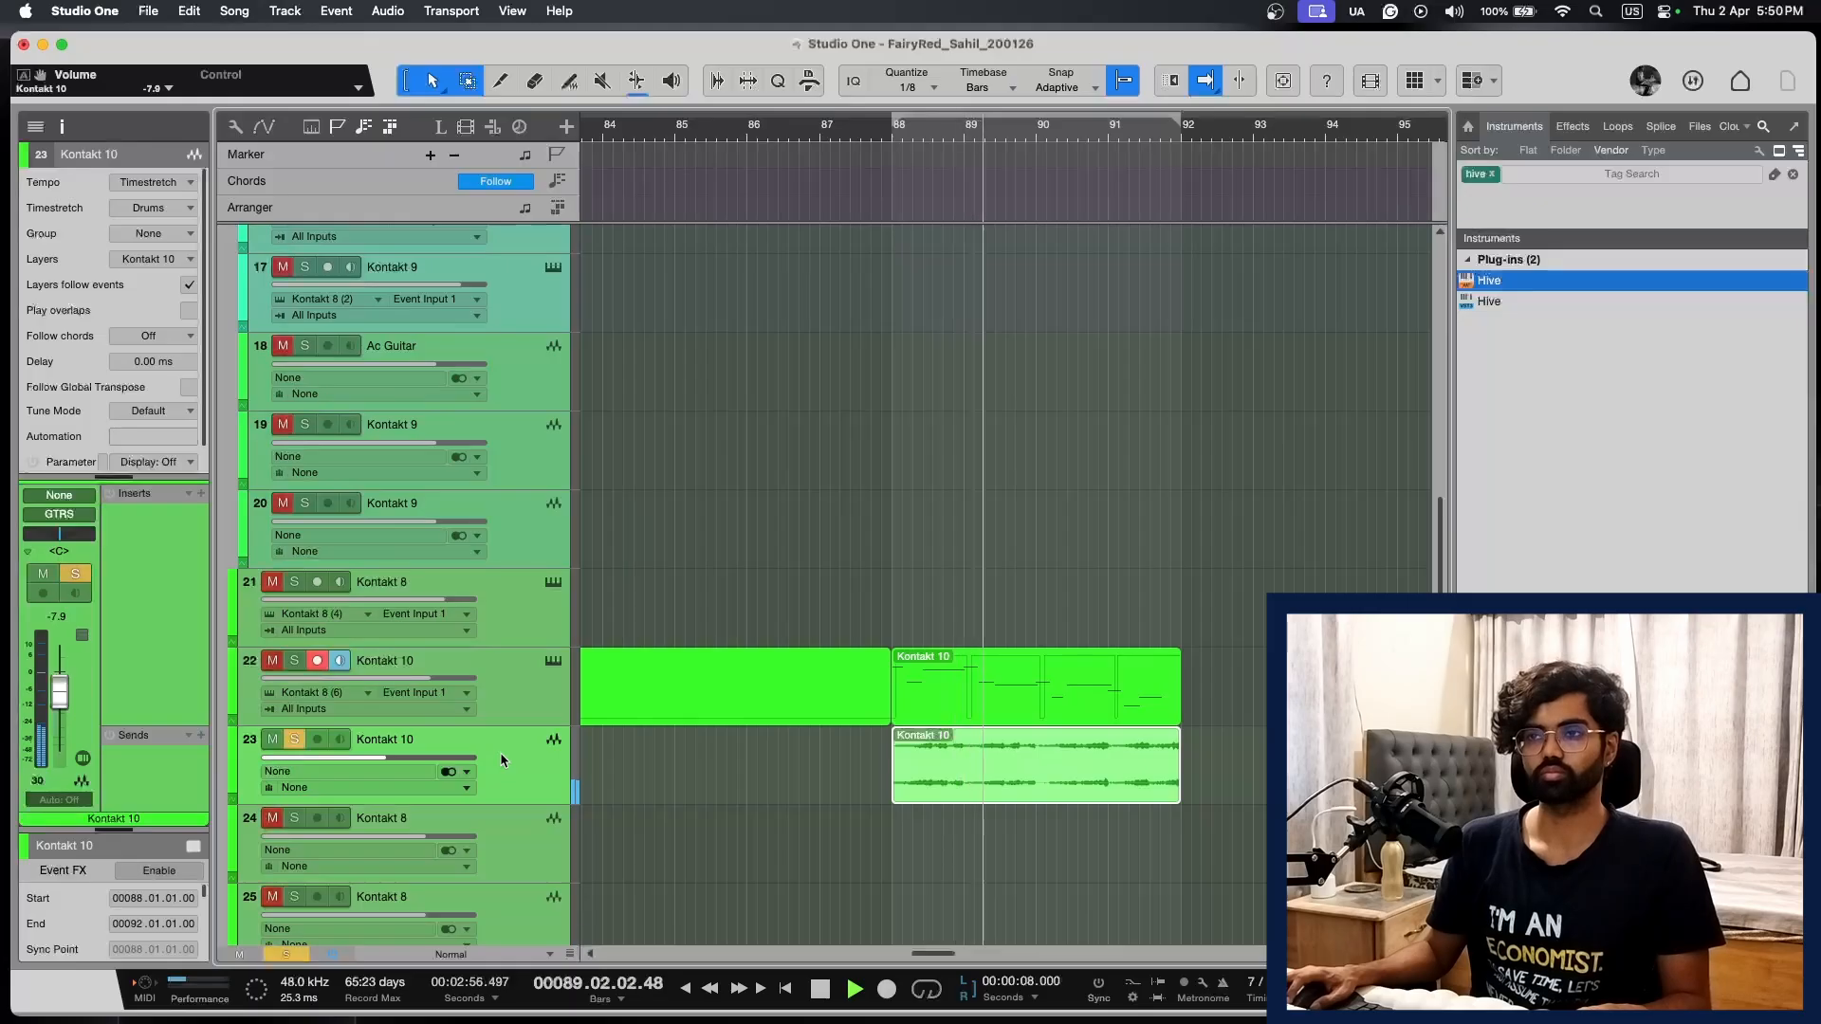
key(space)
key(s)
Step: Insert the Raum reverb on the bounced Kontakt 10 track with mix 73.5% and decay 4.2 s, and save the song
click(201, 493)
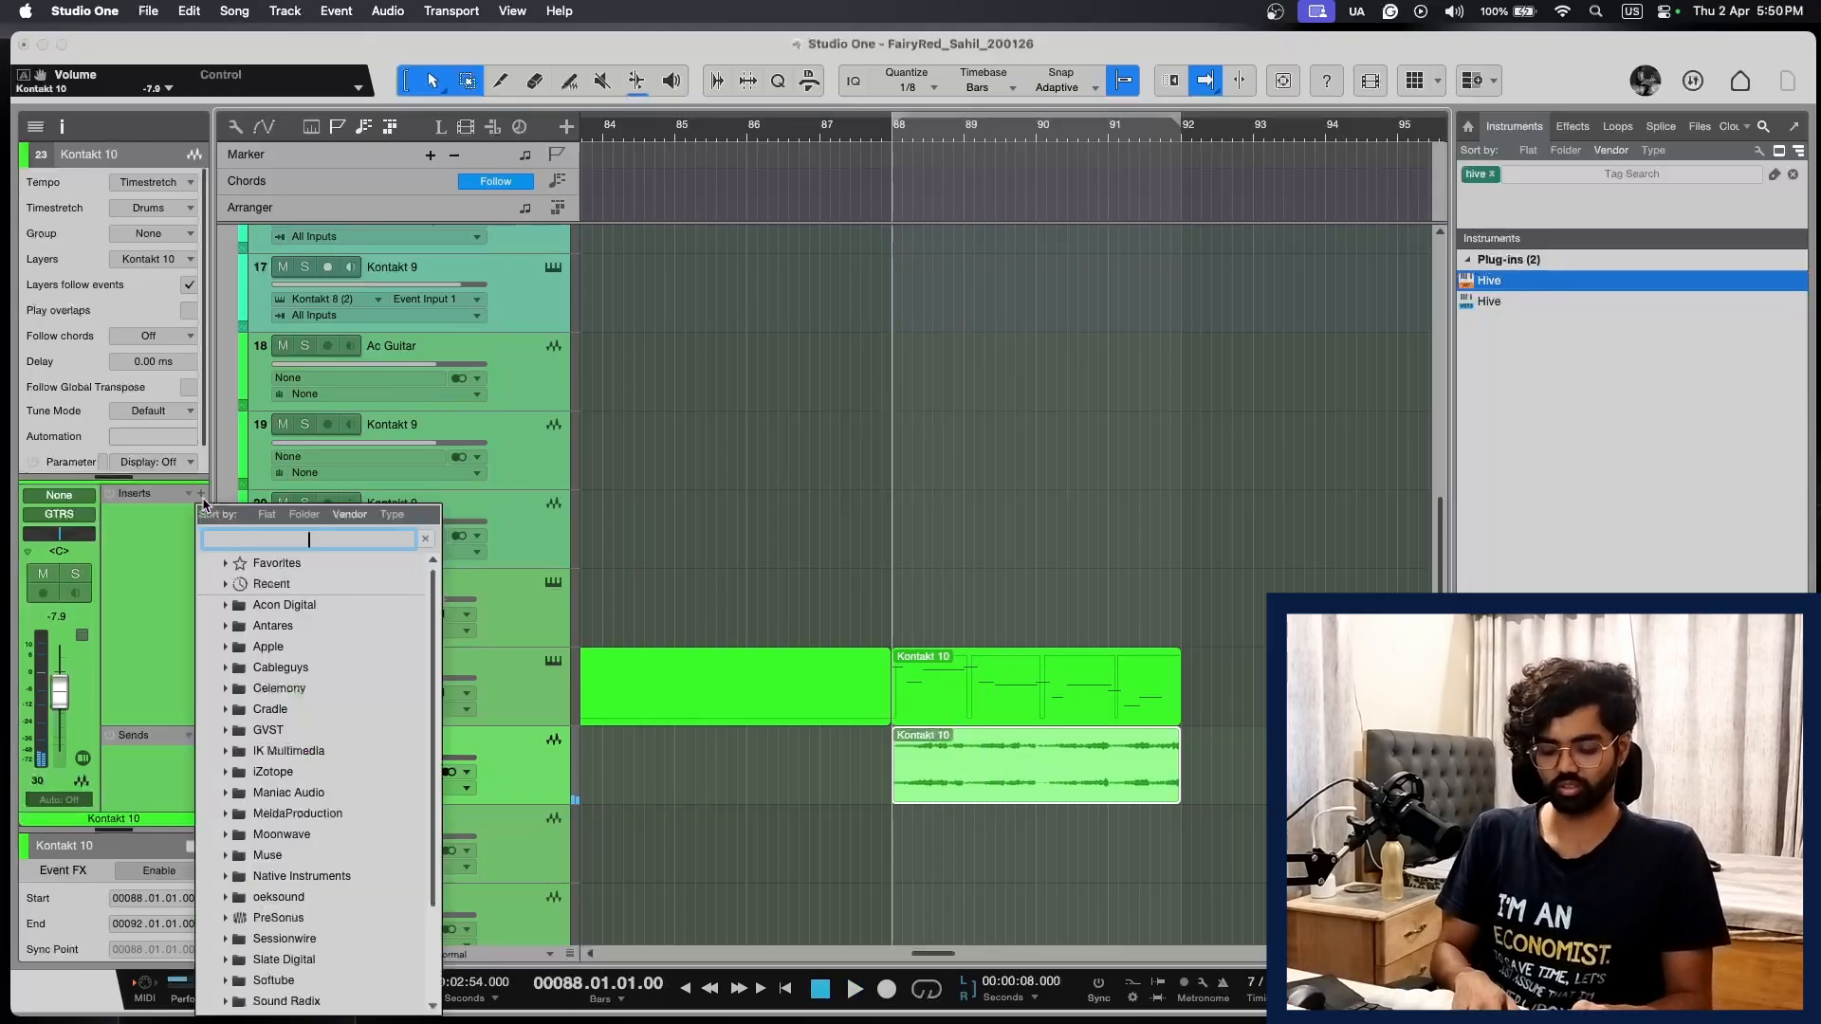
text(raum)
key(Down)
key(Return)
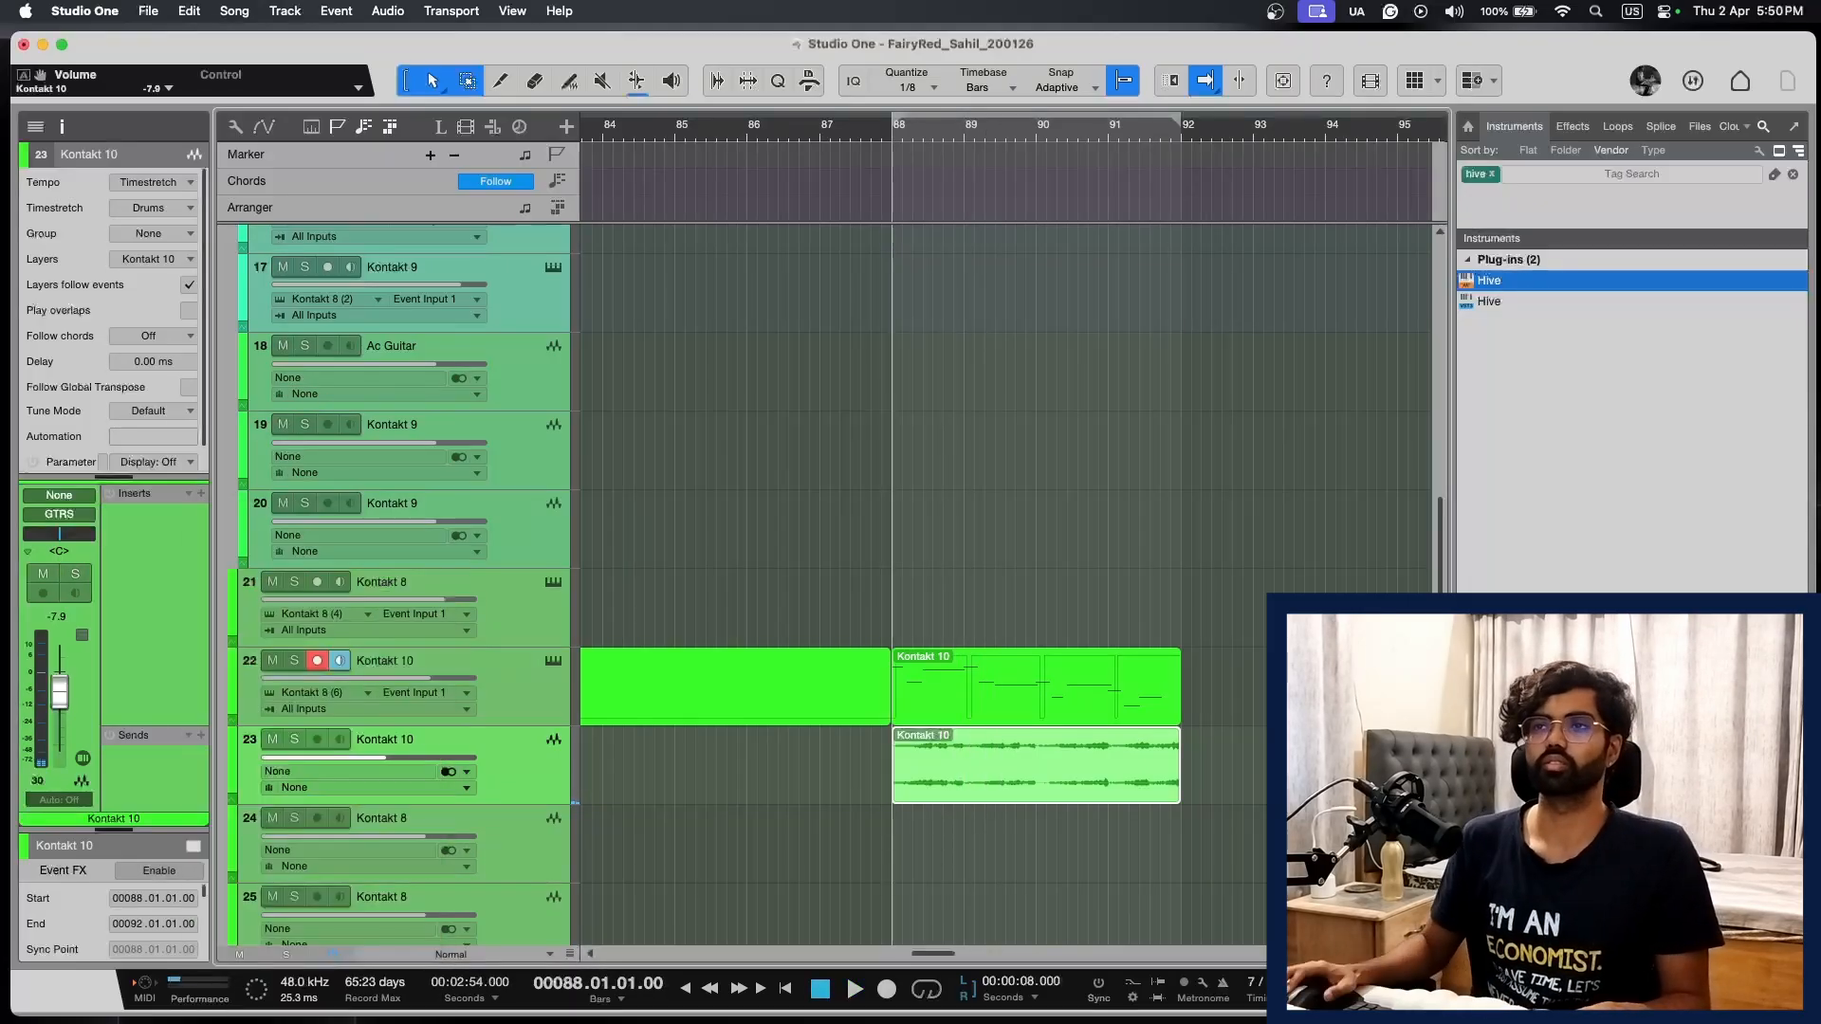
key(space)
drag(1038, 479, 1038, 469)
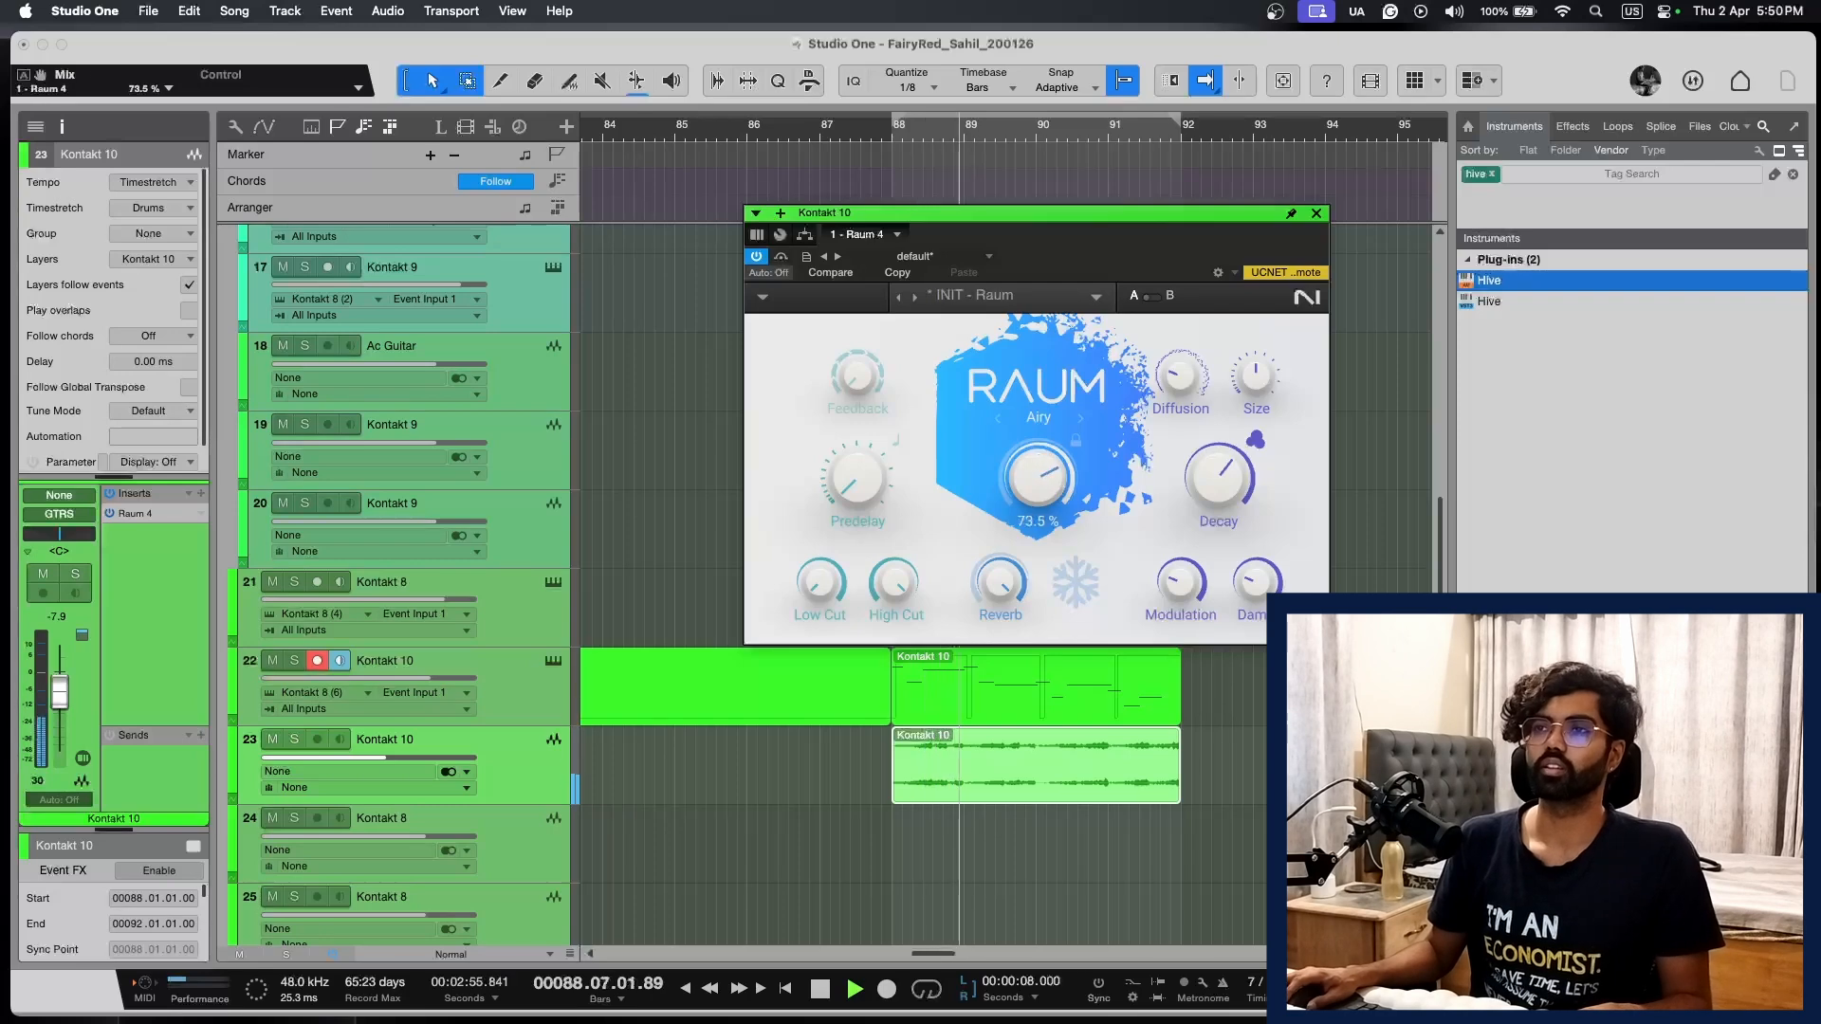
key(super+s)
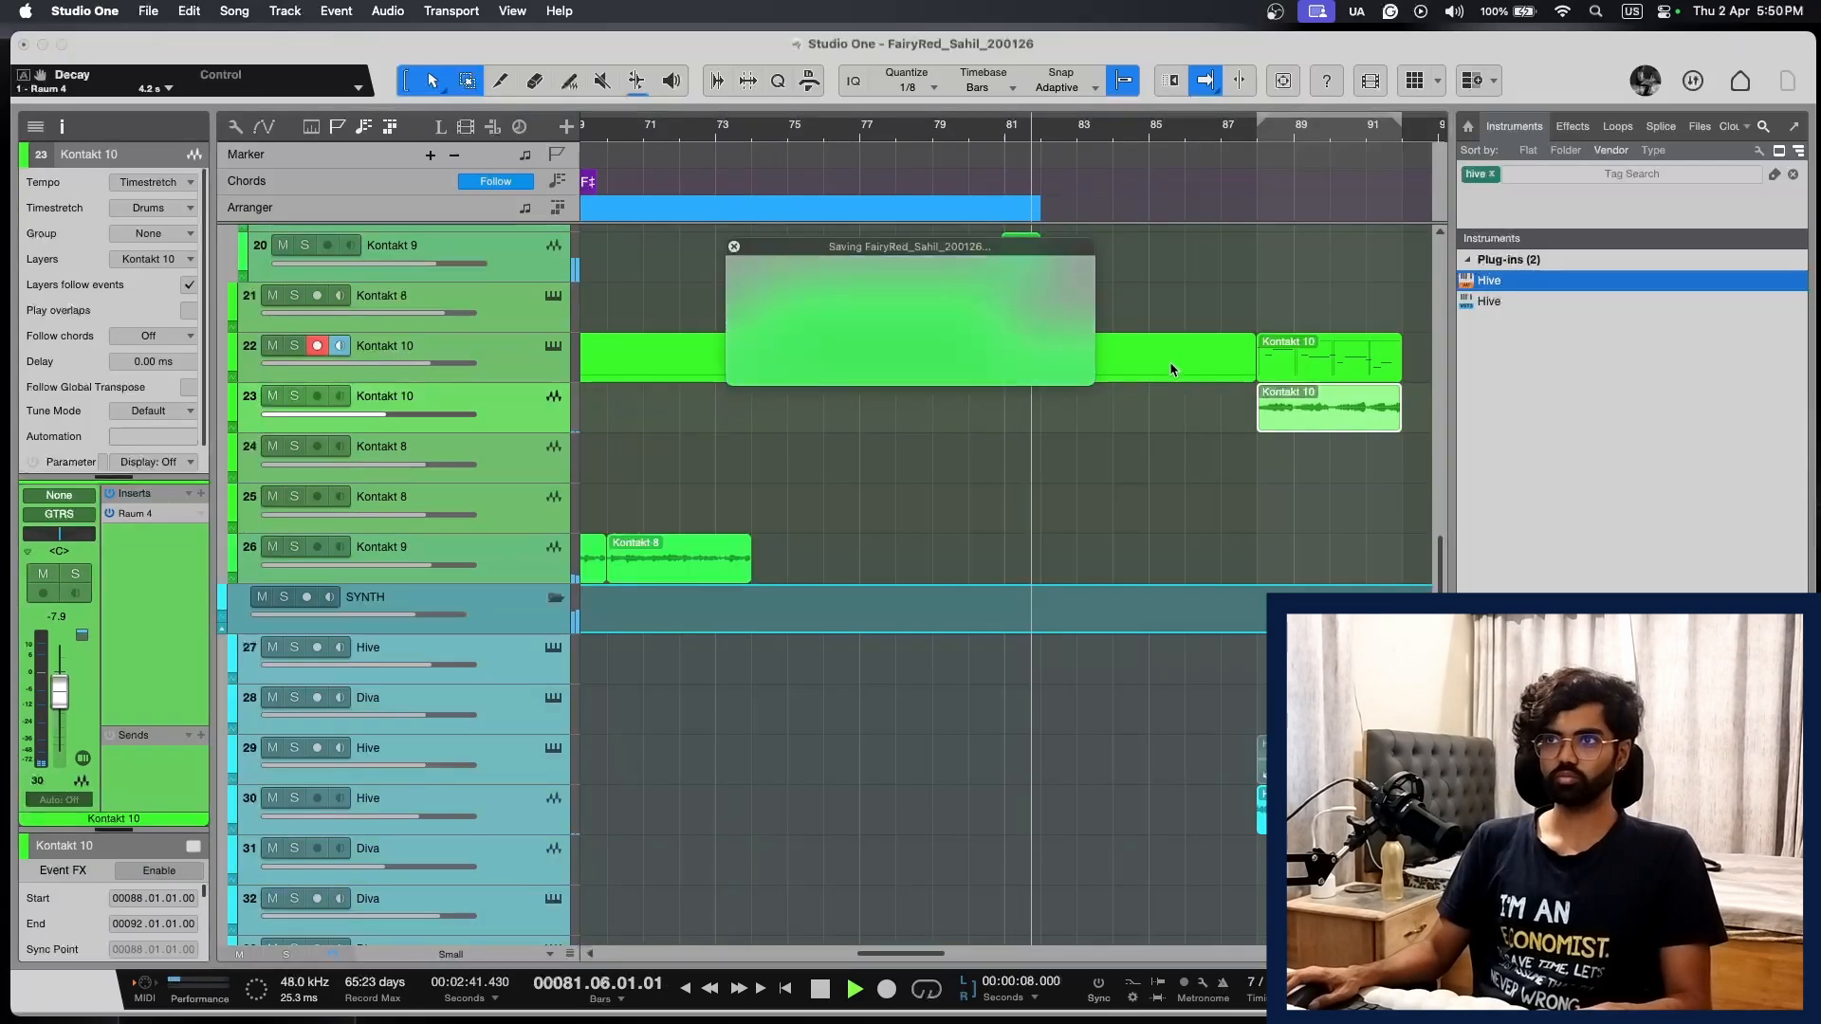
Step: Move the bounced Kontakt 10 audio event from bar 88 to start at bar 84
key(w)
scroll(1202, 400, down, 1)
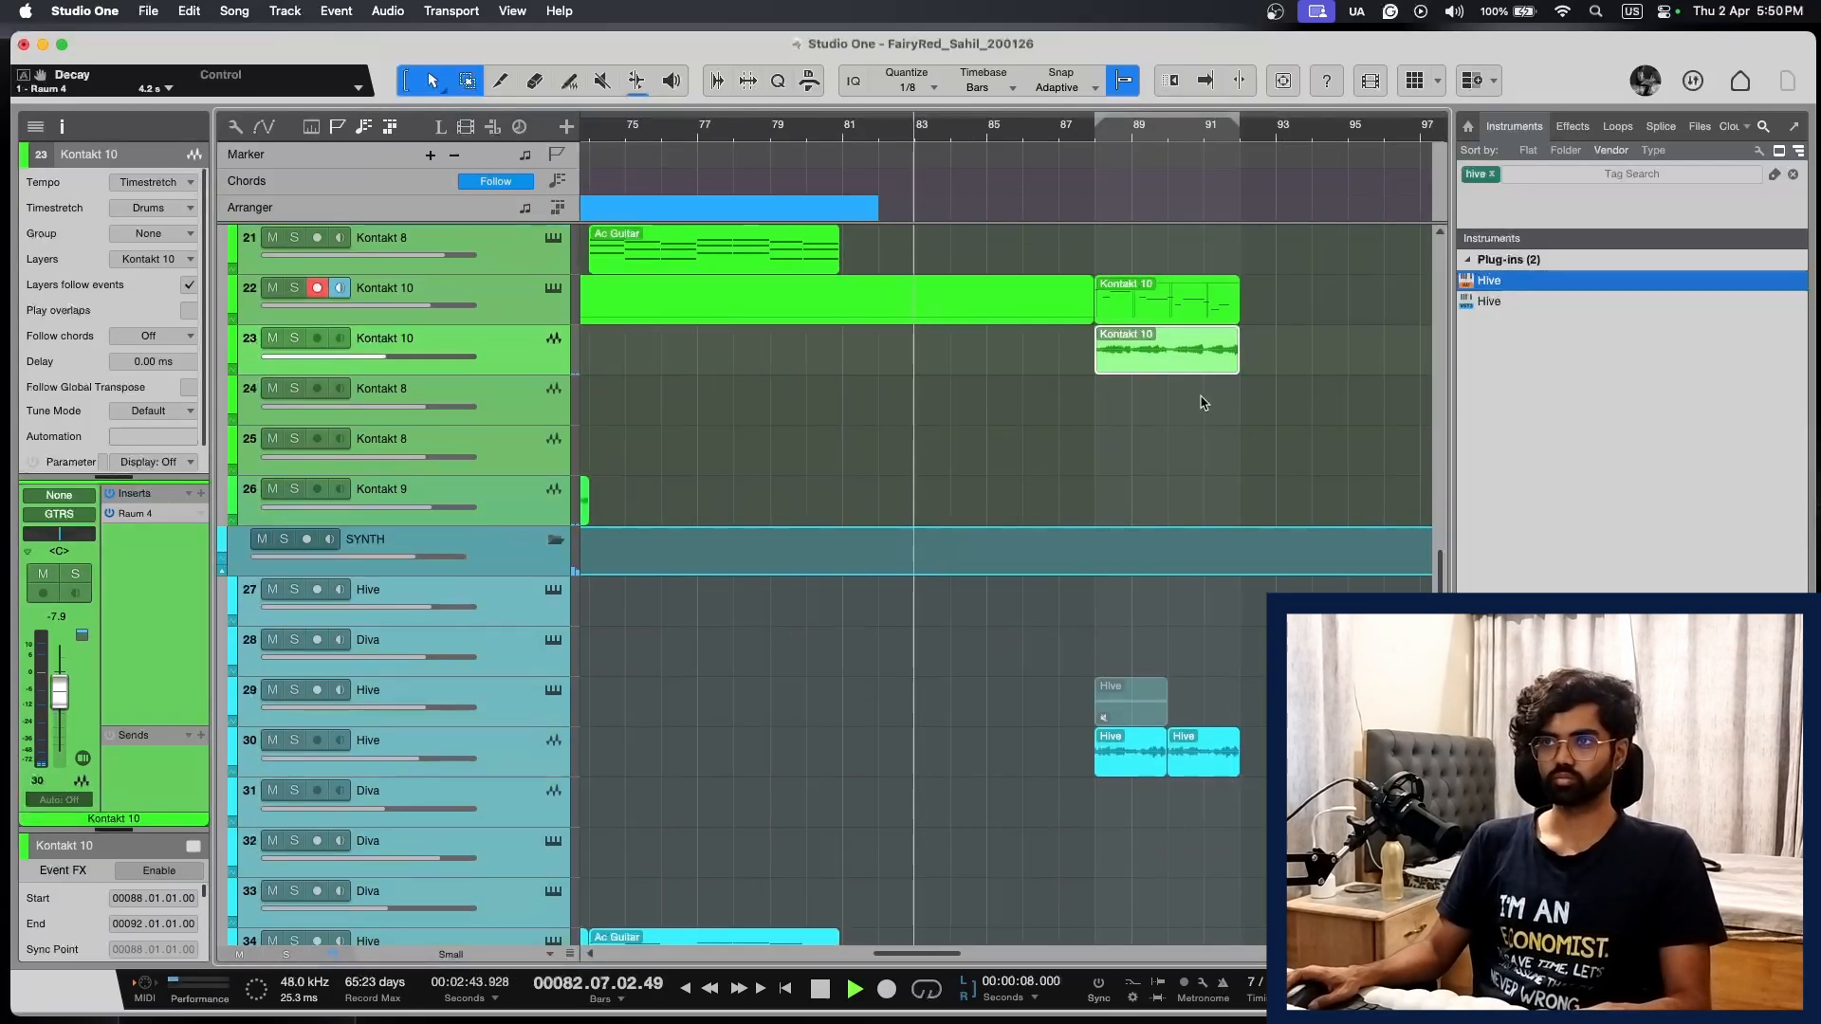
drag(1164, 364, 1050, 371)
key(e)
key(e)
key(w)
key(e)
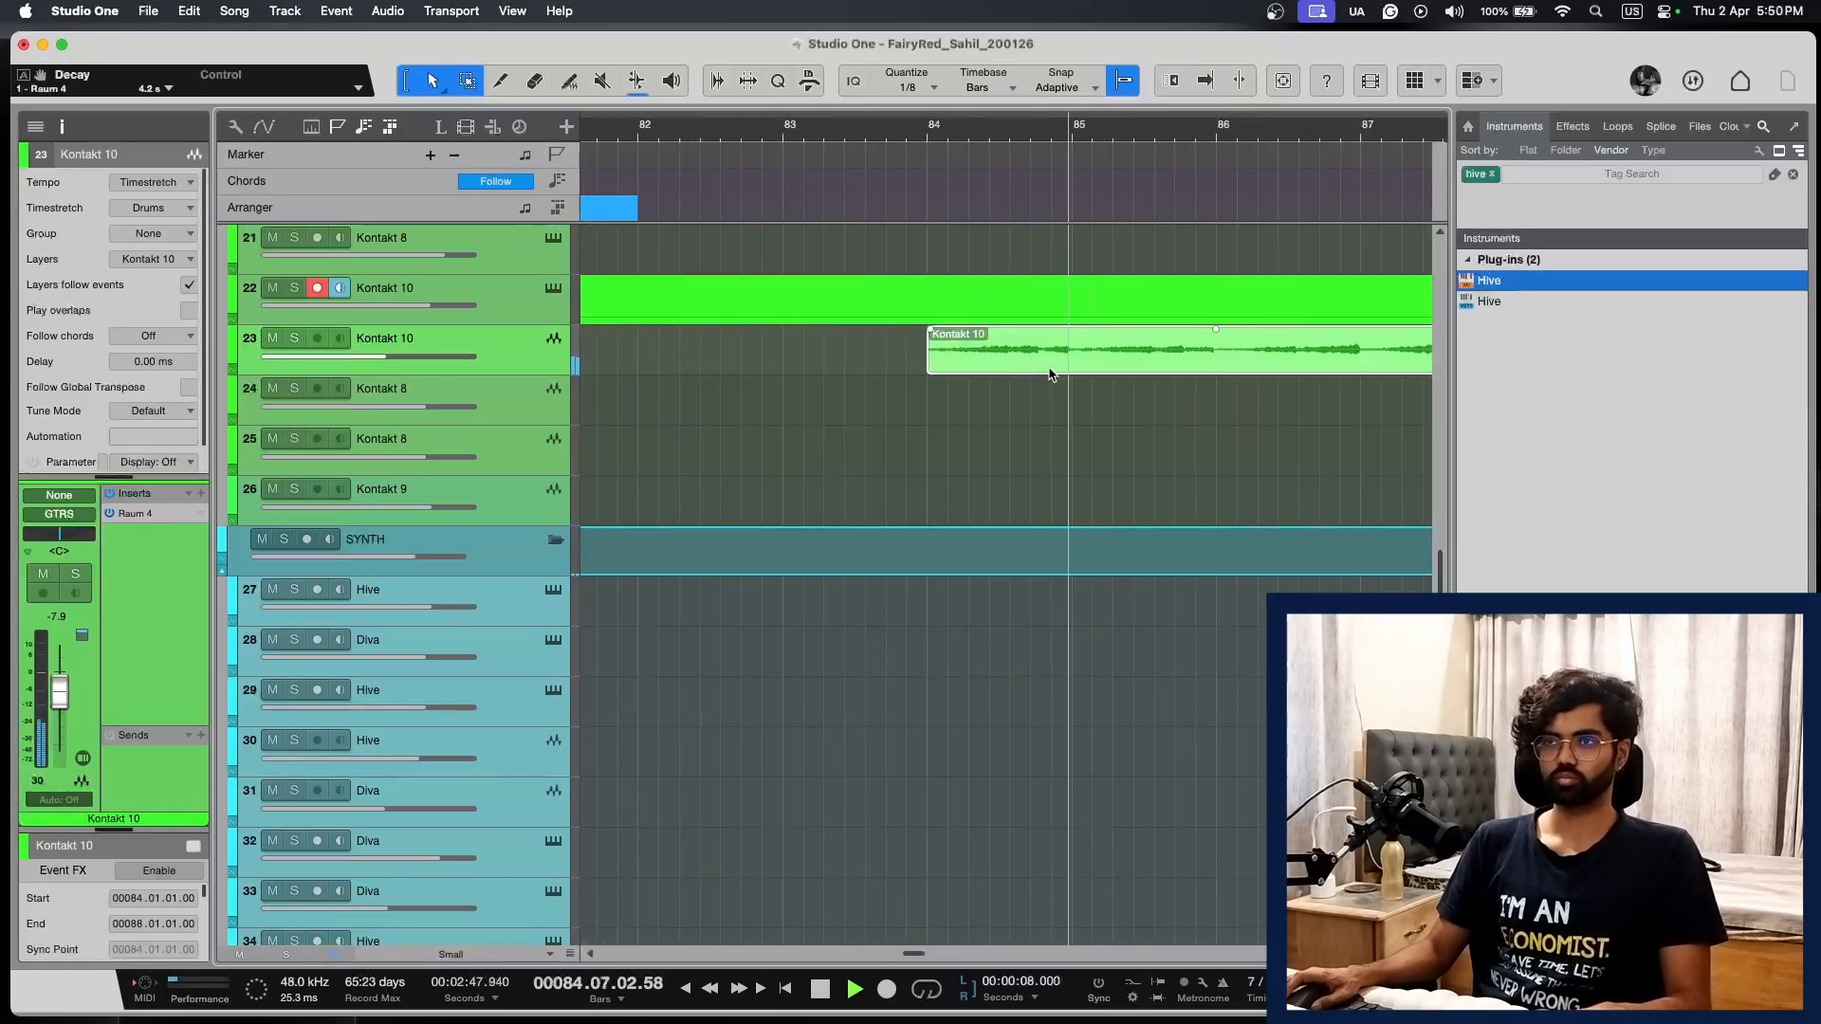
Step: Solo the bounced Kontakt 10 track briefly to listen to the moved event, and bring the full mix back
key(super+z)
key(super+z)
key(shift+e)
scroll(1049, 373, right, 5)
key(s)
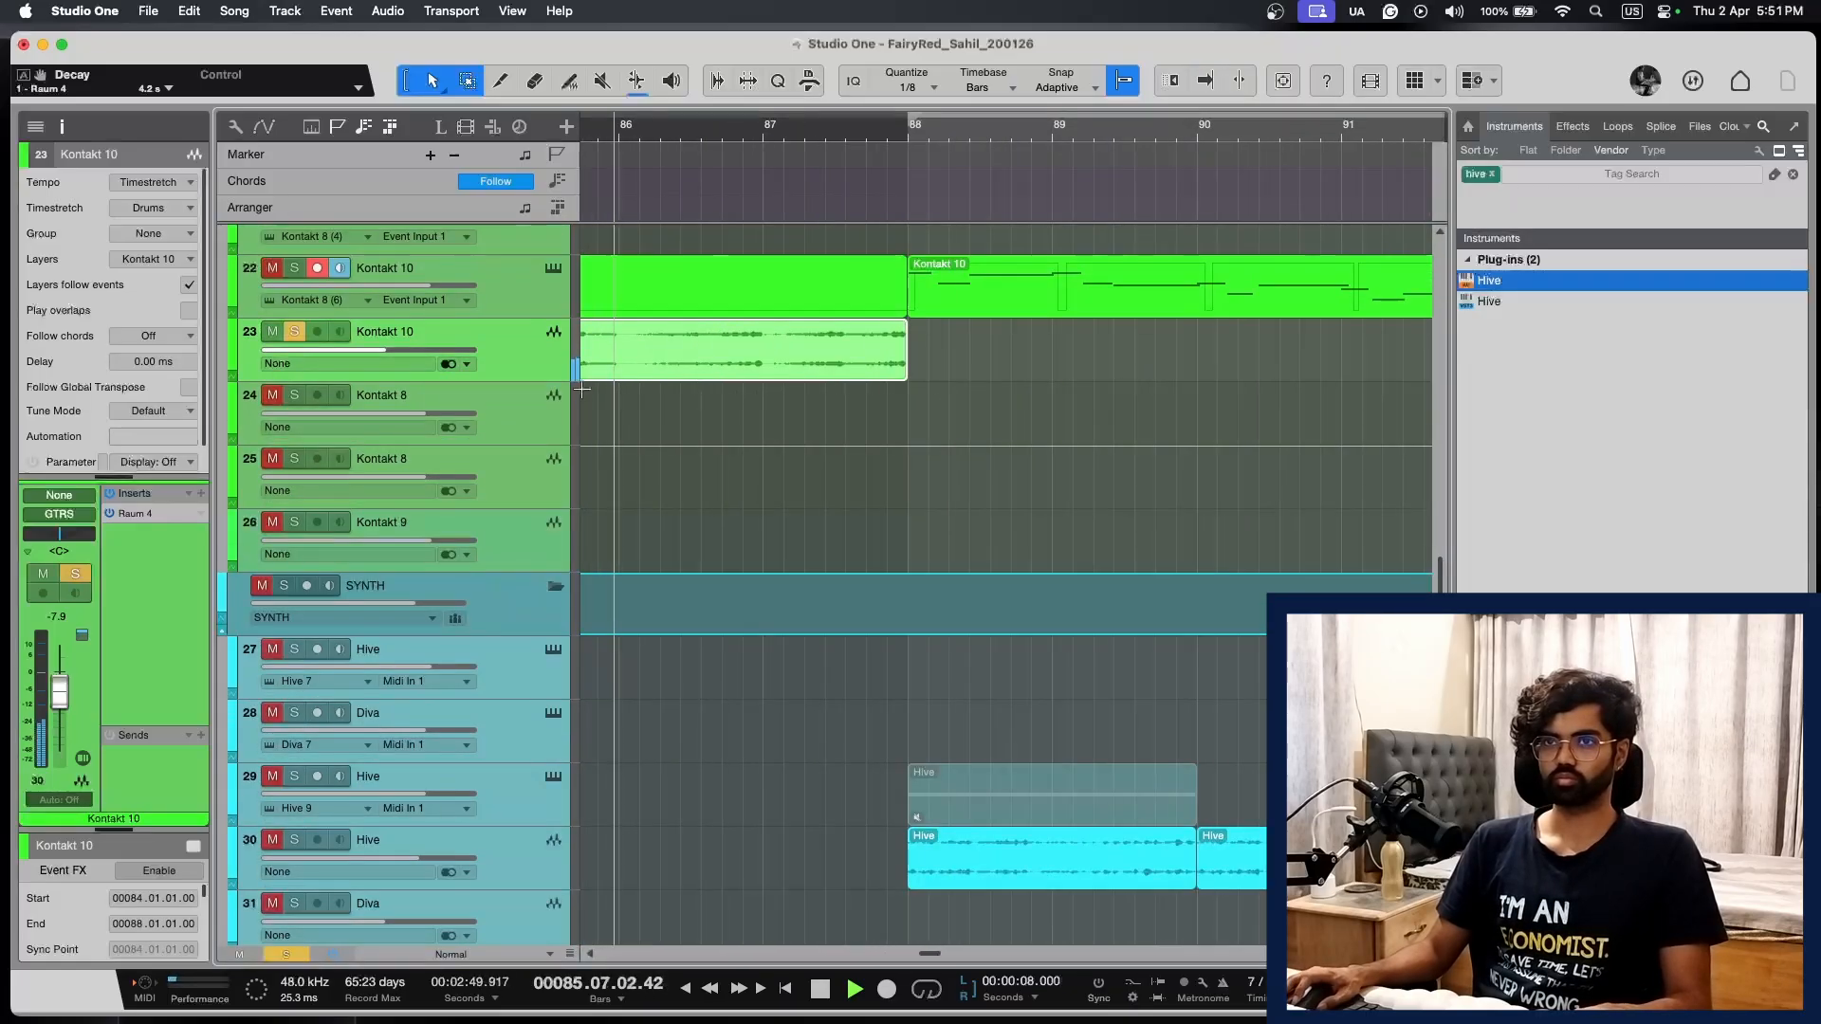
key(s)
key(w)
key(w)
key(shift+w)
scroll(937, 345, left, 2)
scroll(938, 345, left, 2)
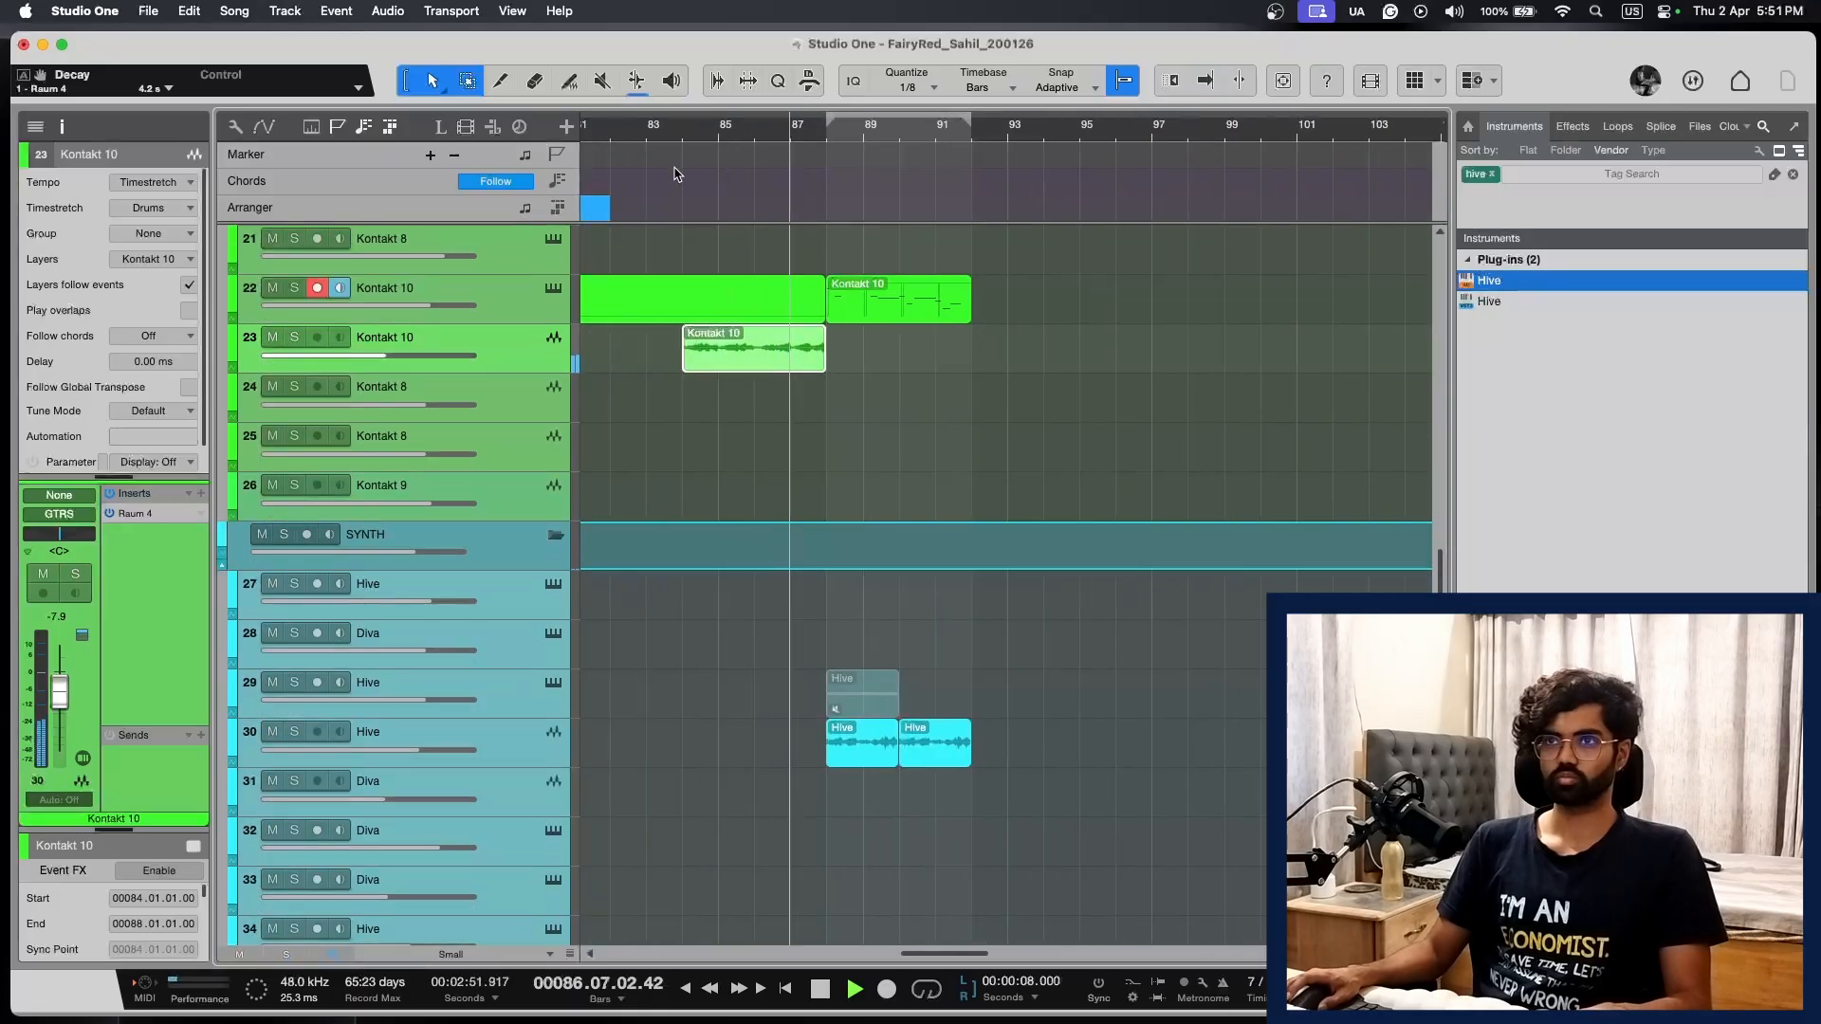
Step: Set the loop range to the audio event at bars 84 to 88, play from there and review the synth and guitar tracks
click(667, 136)
key(p)
key(e)
key(shift+e)
scroll(1180, 491, down, 5)
scroll(1181, 491, down, 5)
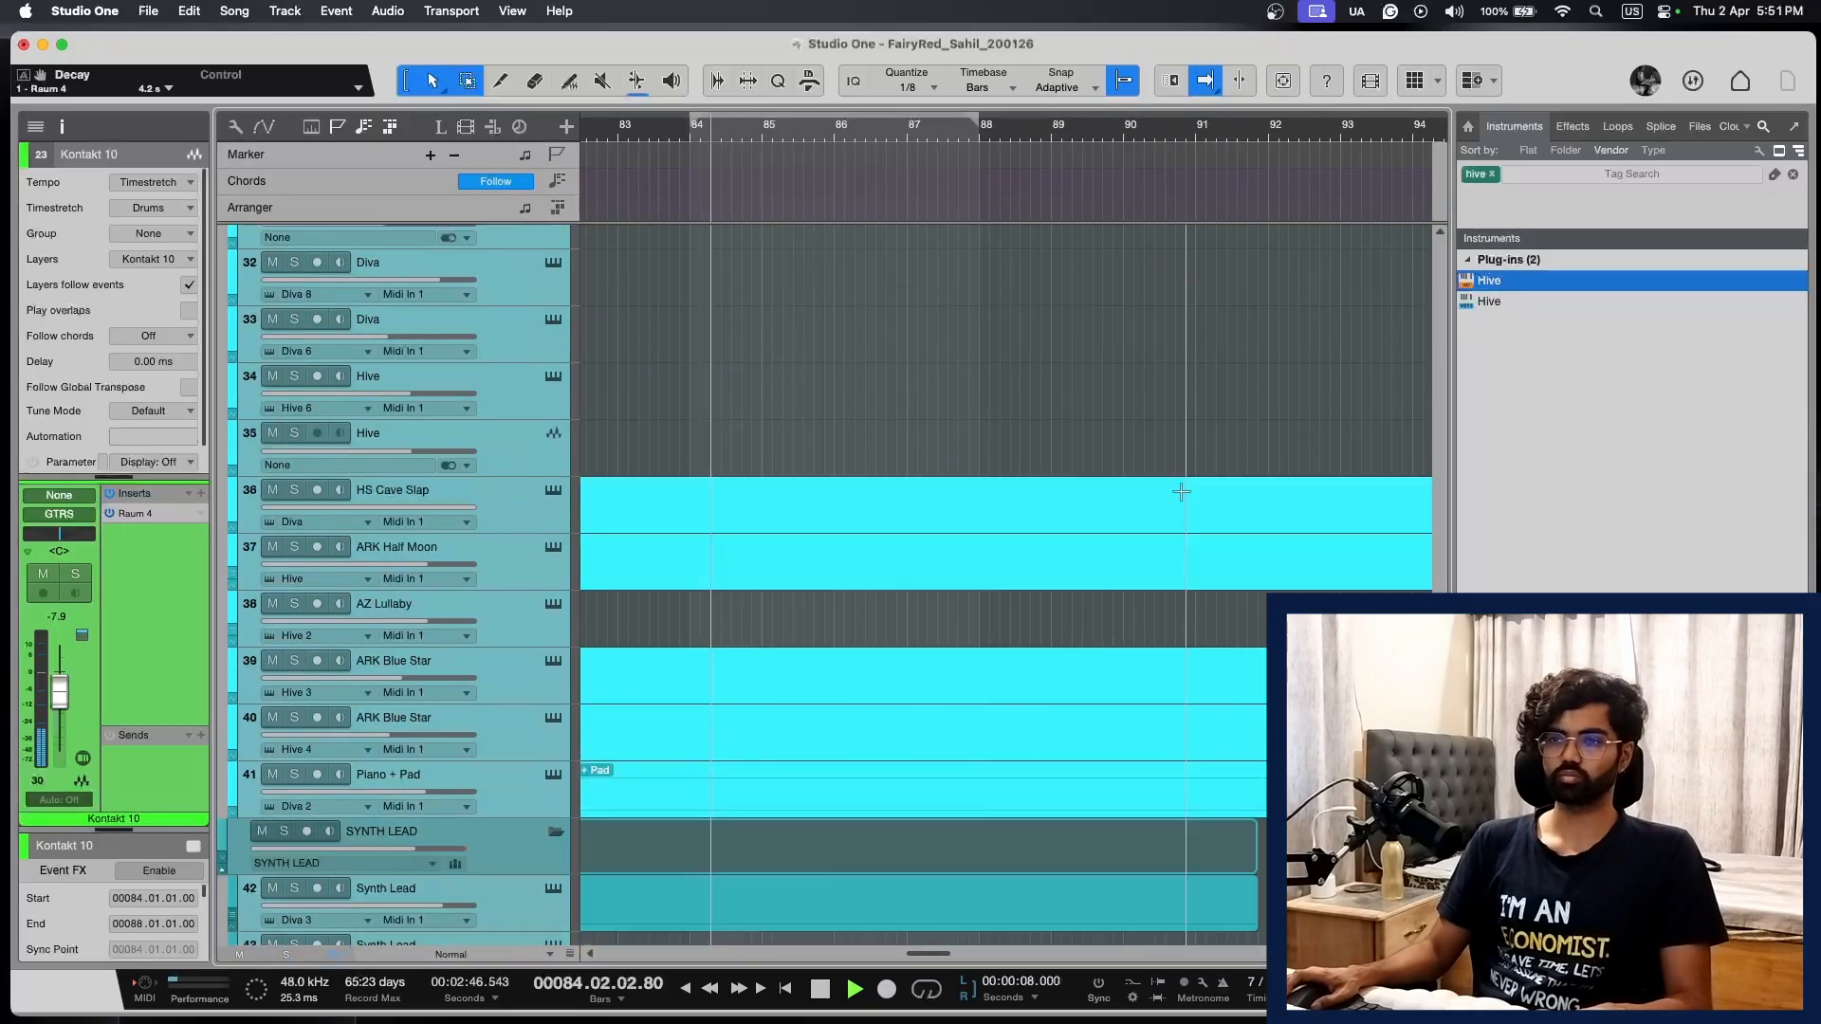
scroll(1180, 491, down, 4)
scroll(1181, 491, up, 14)
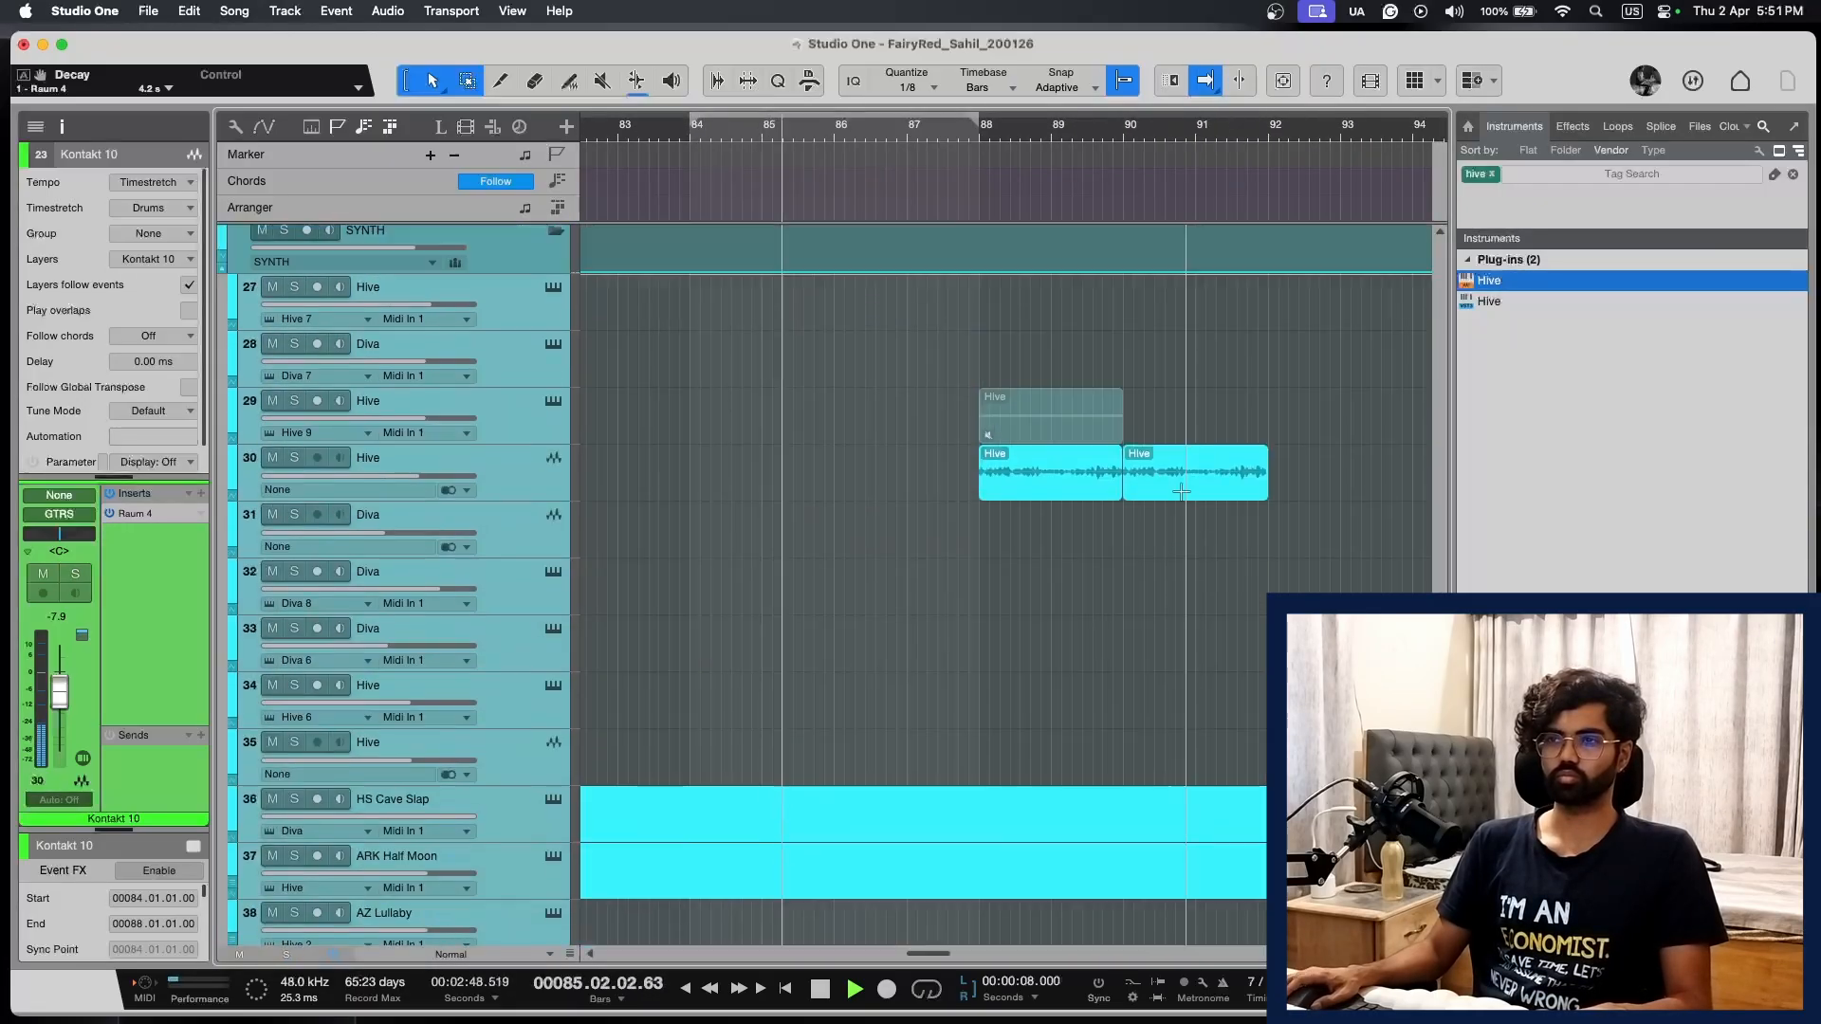
scroll(1090, 502, up, 8)
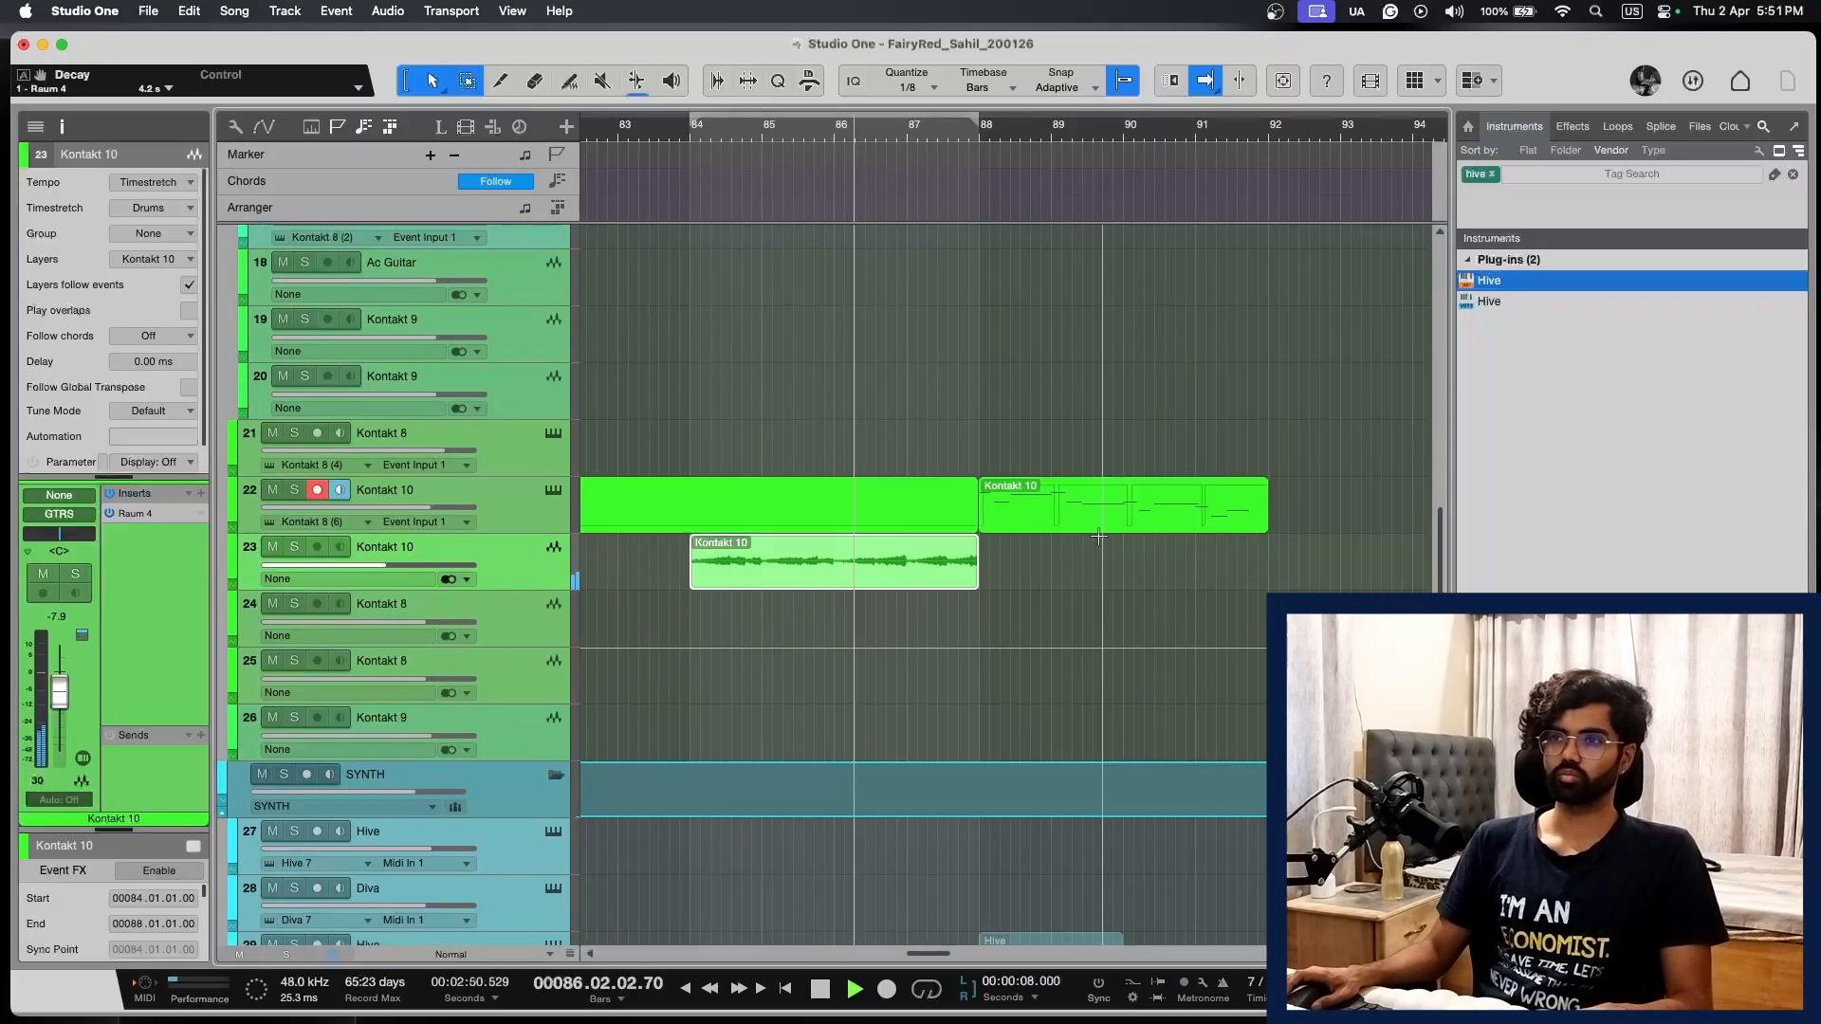
scroll(1104, 536, down, 8)
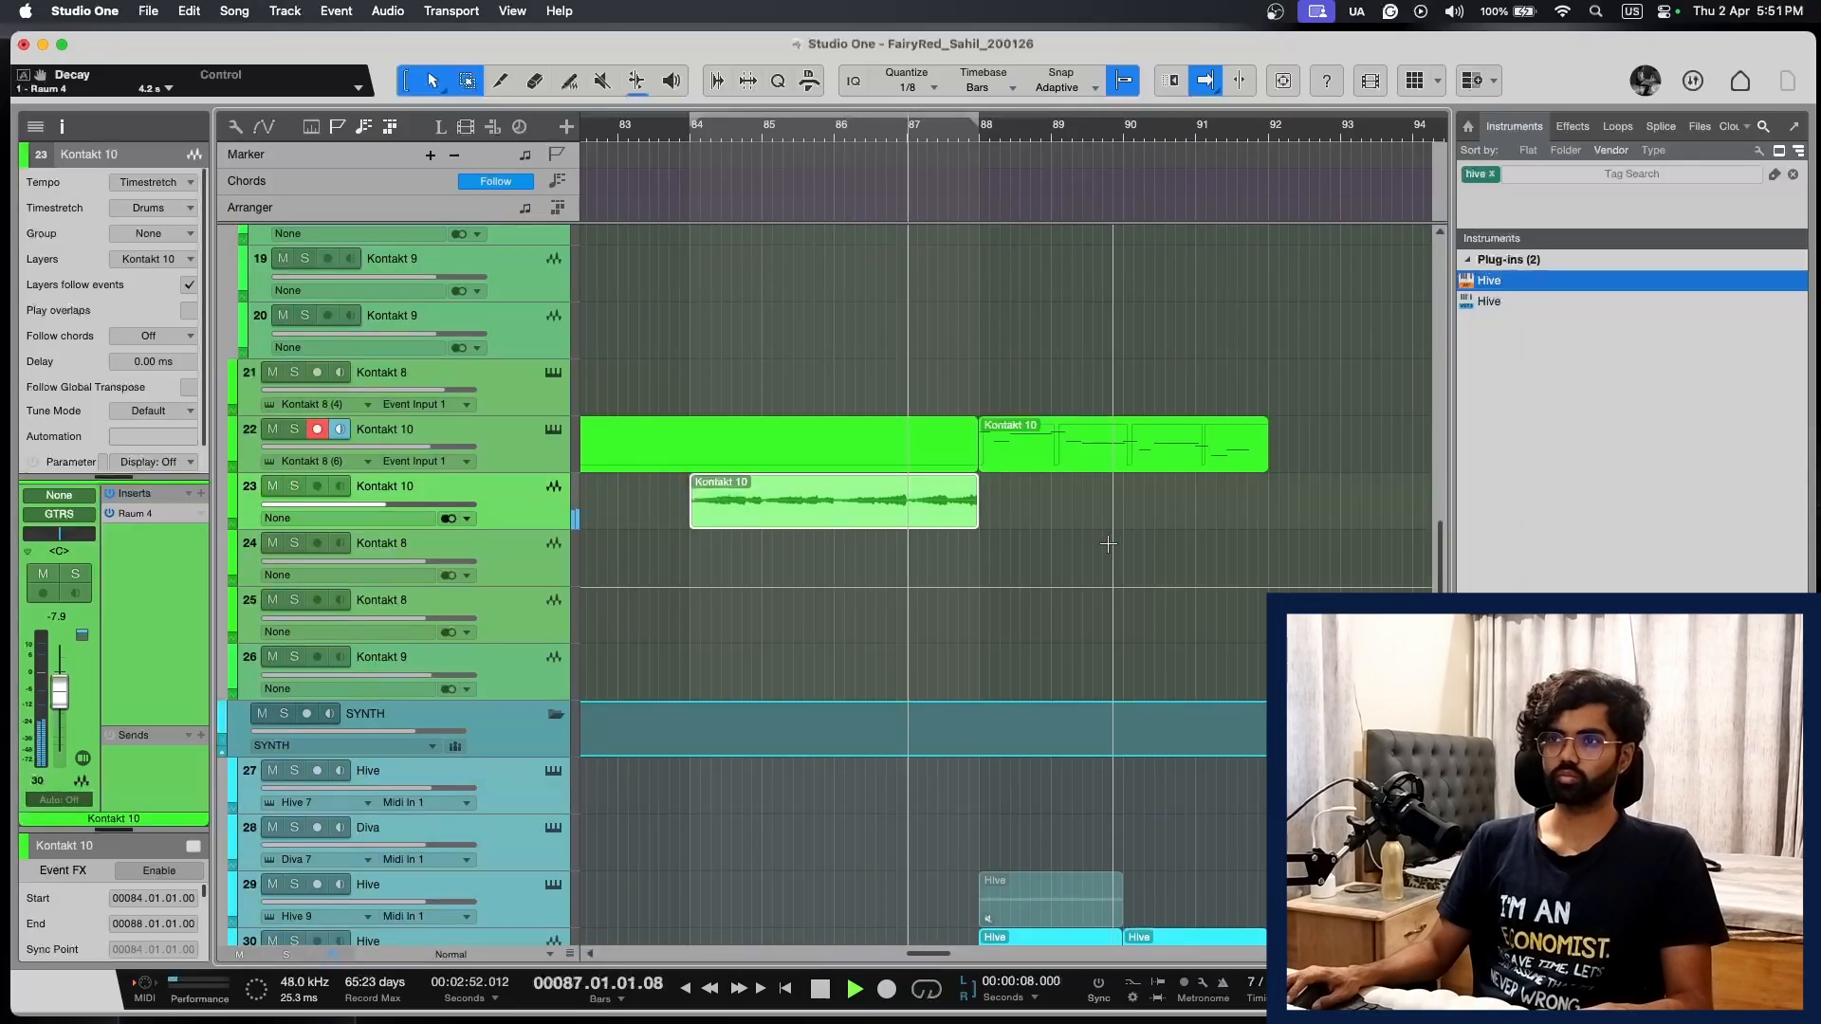
Step: Duplicate the Kontakt 10 note part at bar 88 to bar 92 and undo the removal of the original part
click(1102, 446)
key(d)
key(Delete)
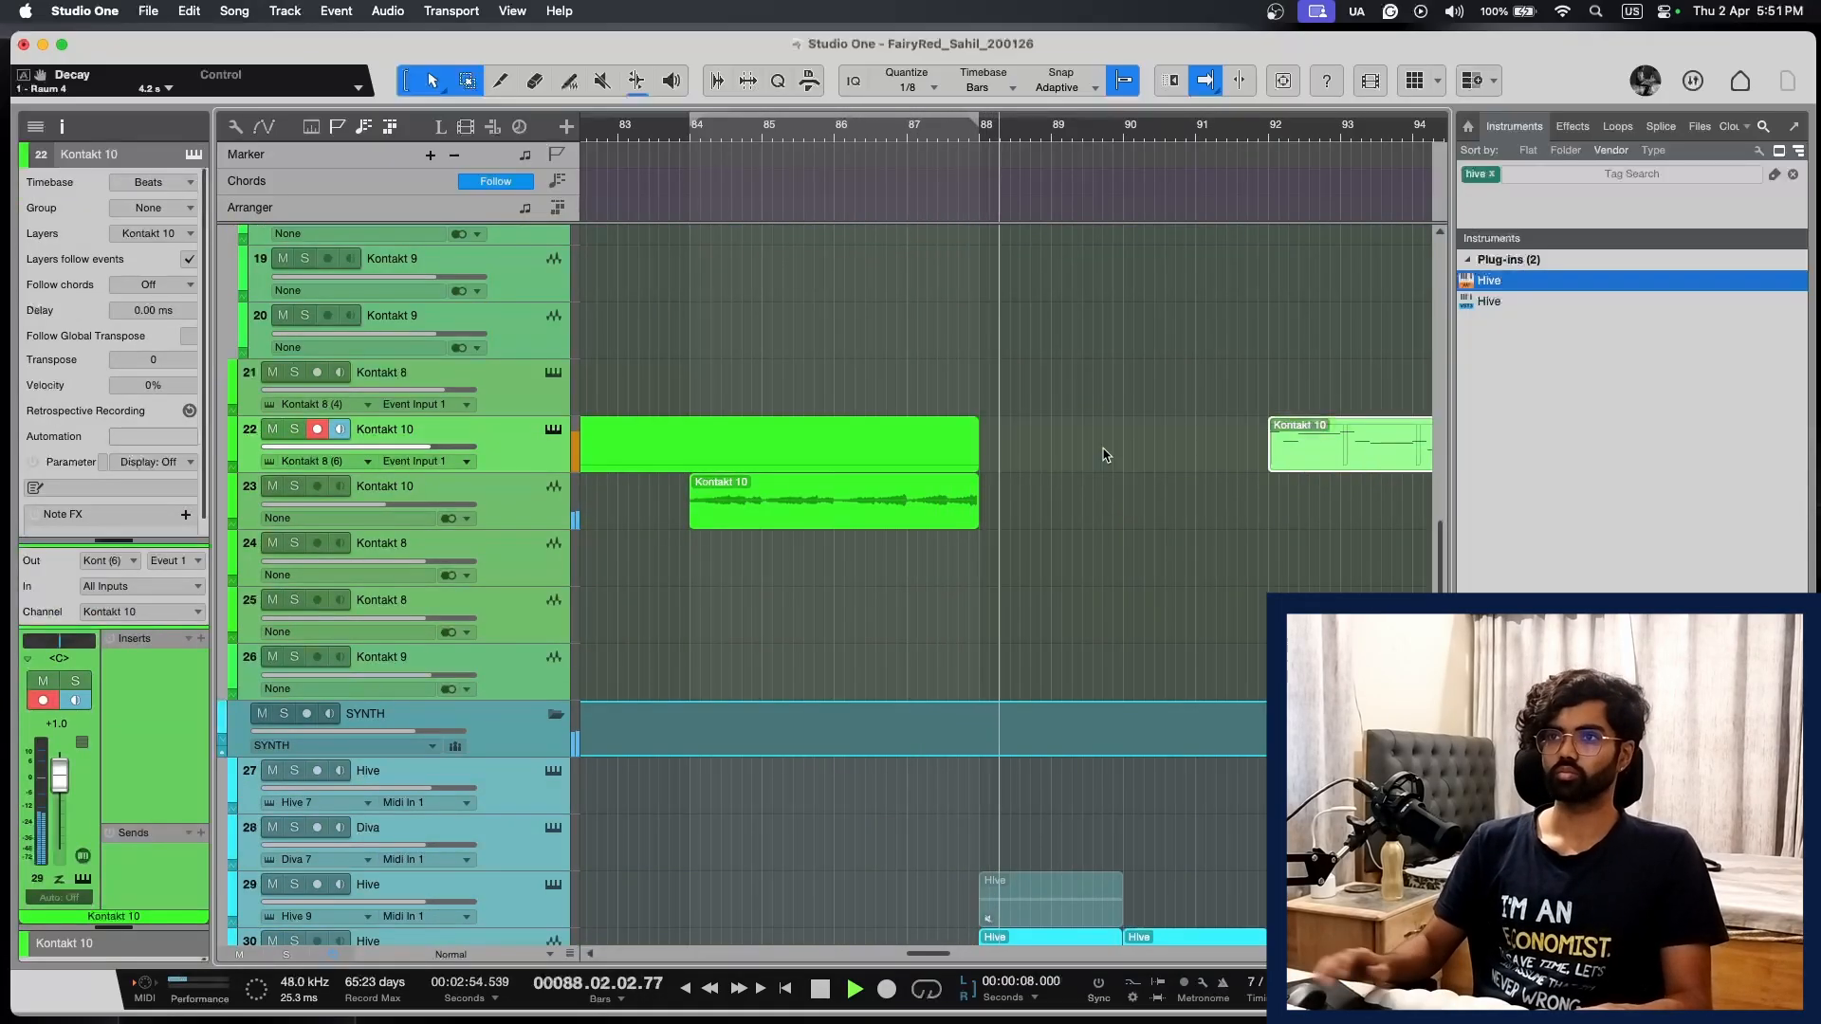
scroll(1221, 418, up, 8)
scroll(1221, 418, down, 10)
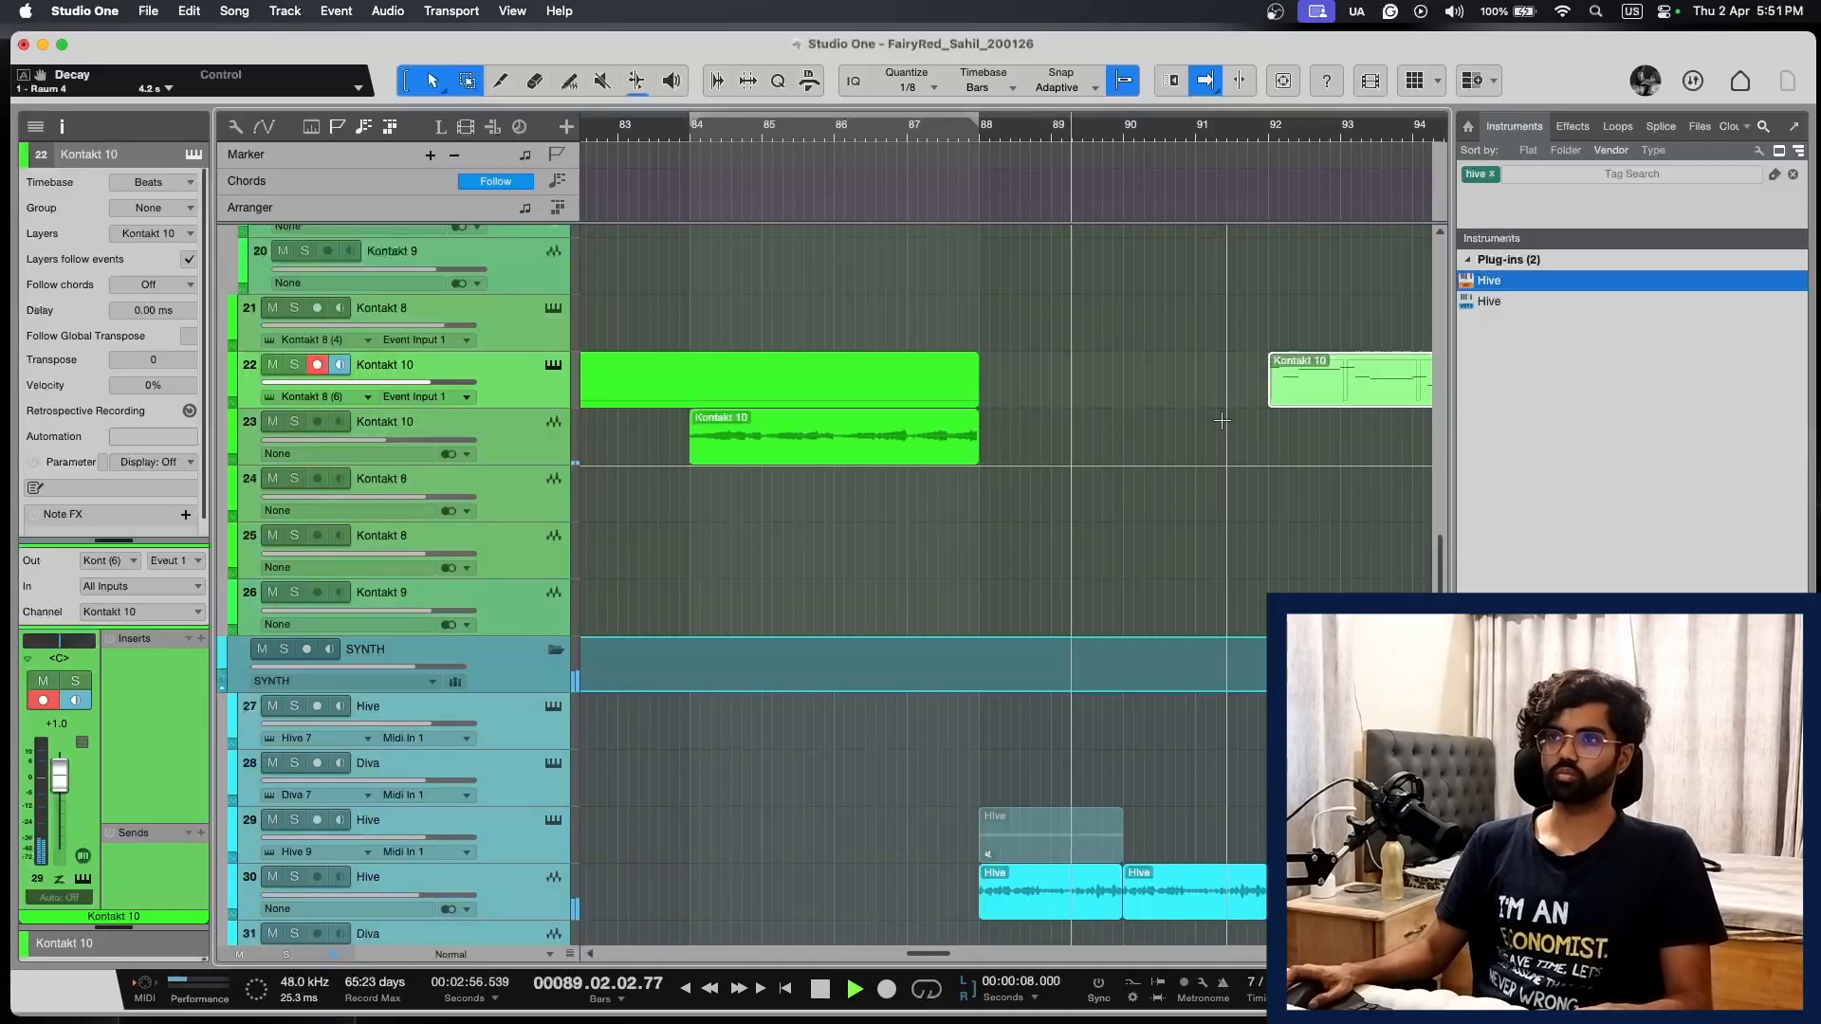
key(super+z)
Step: Transpose all notes of the Piano part around bars 88 to 96 up one octave and close the note editor
scroll(1221, 418, up, 8)
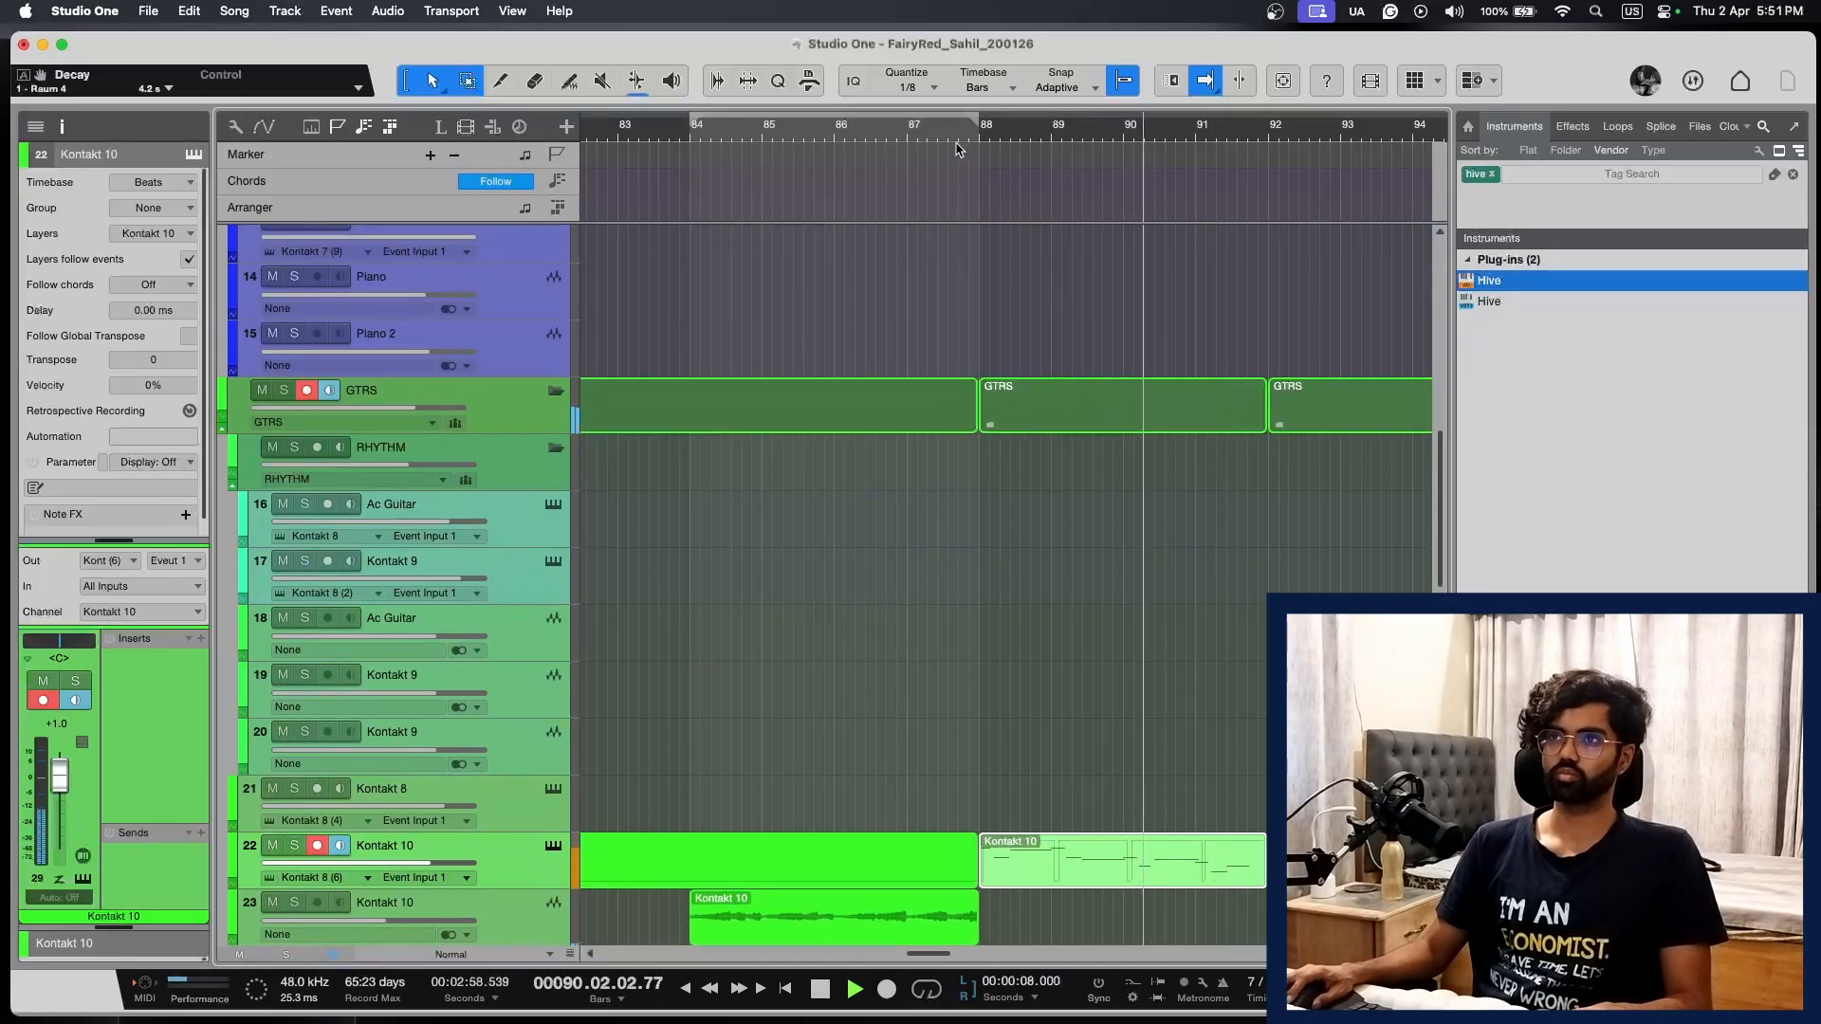
scroll(1166, 516, up, 5)
click(1069, 420)
double_click(1070, 420)
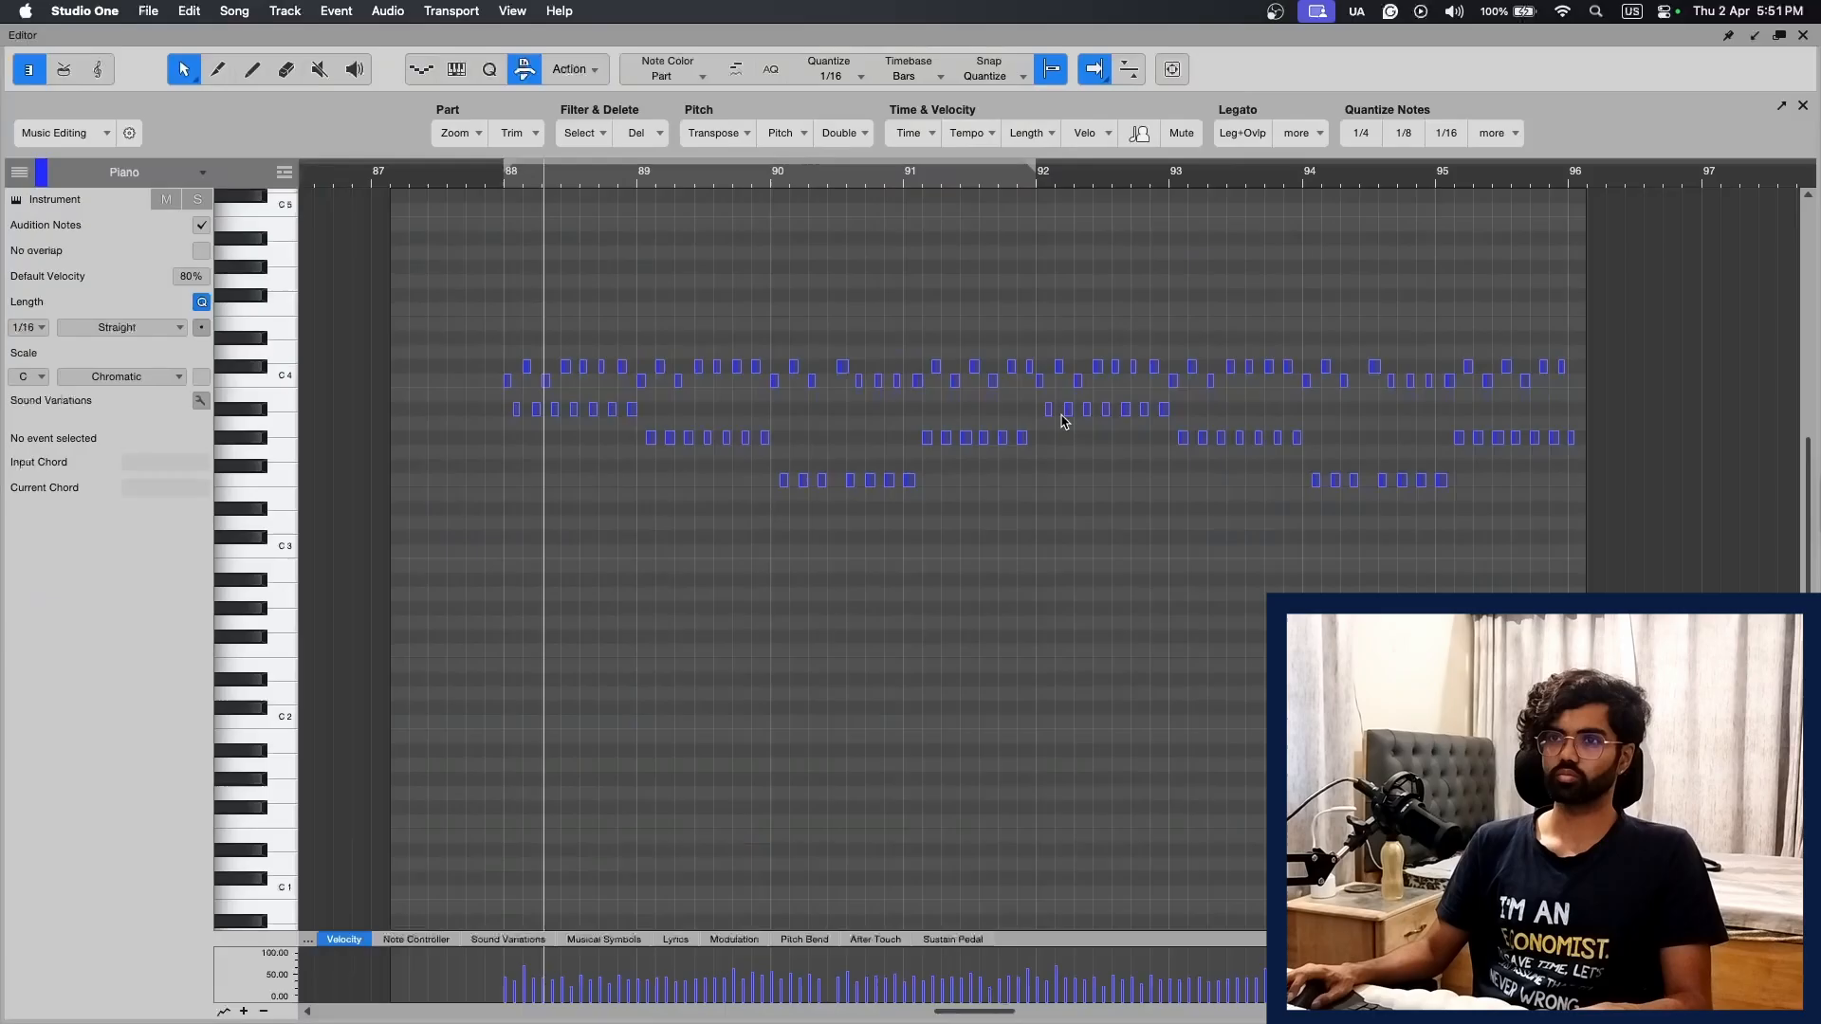
drag(439, 284, 1572, 564)
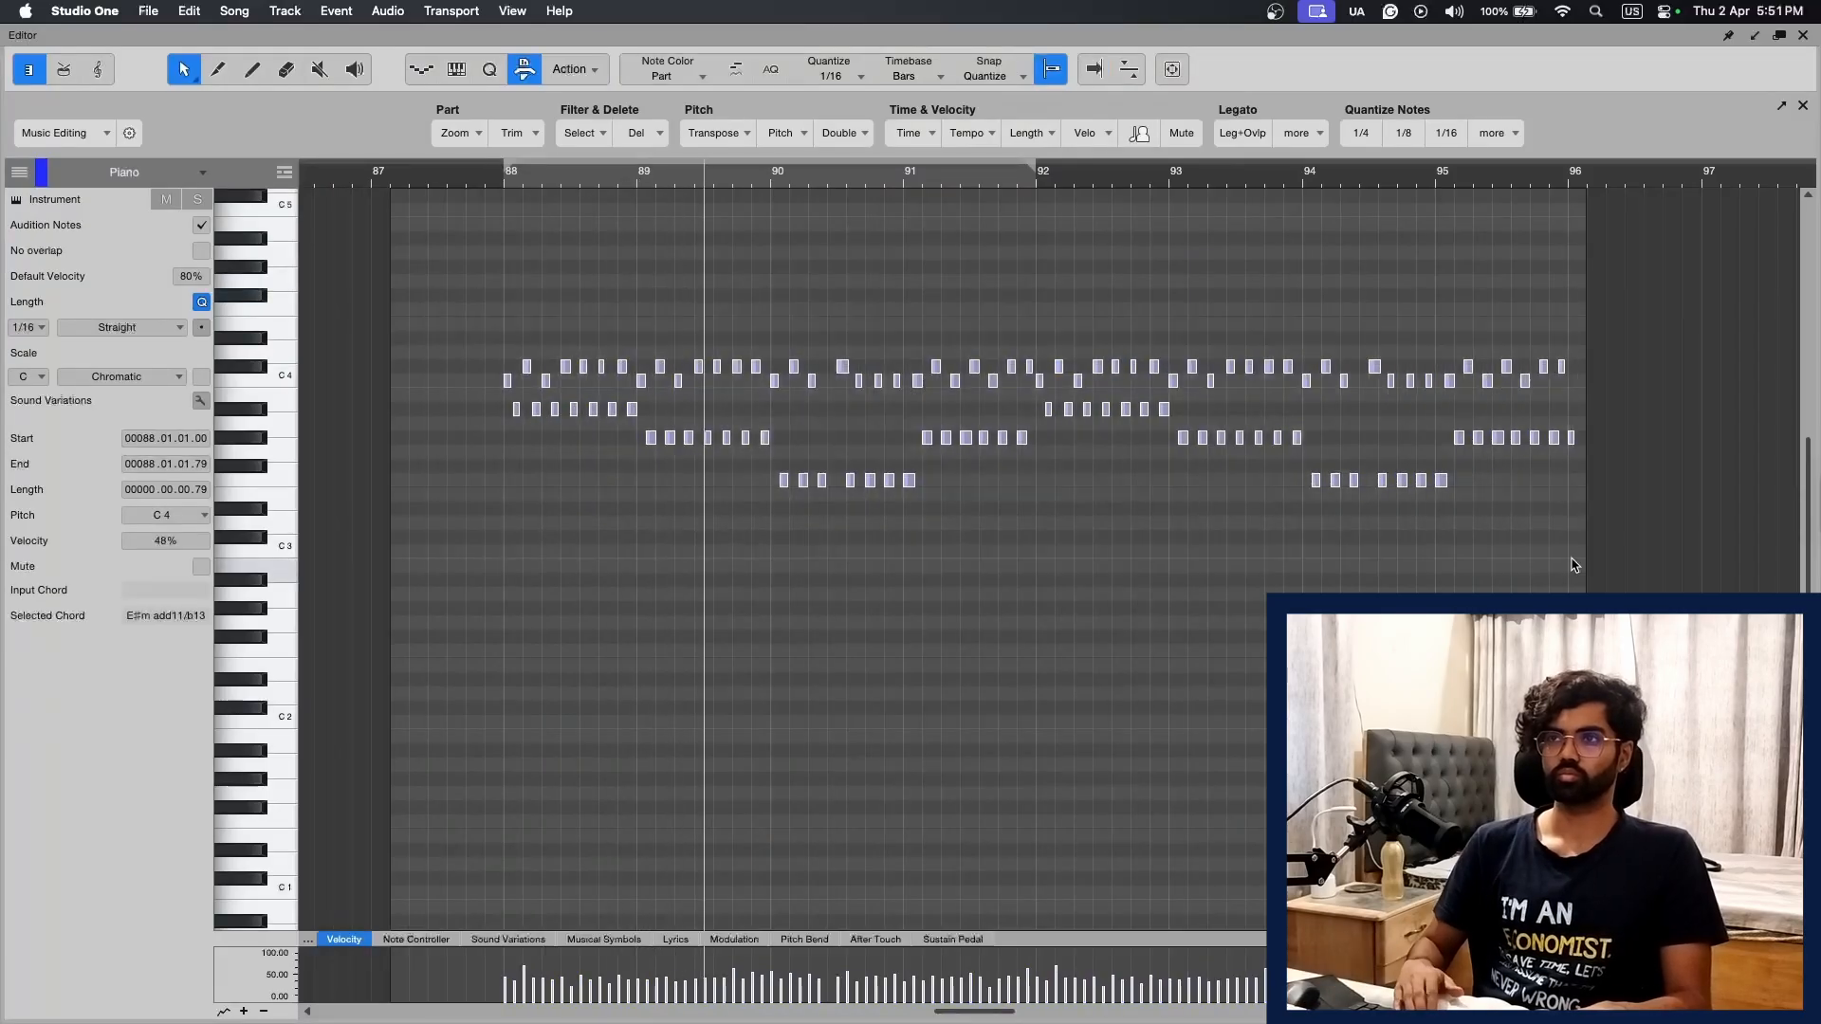
key(shift+Up)
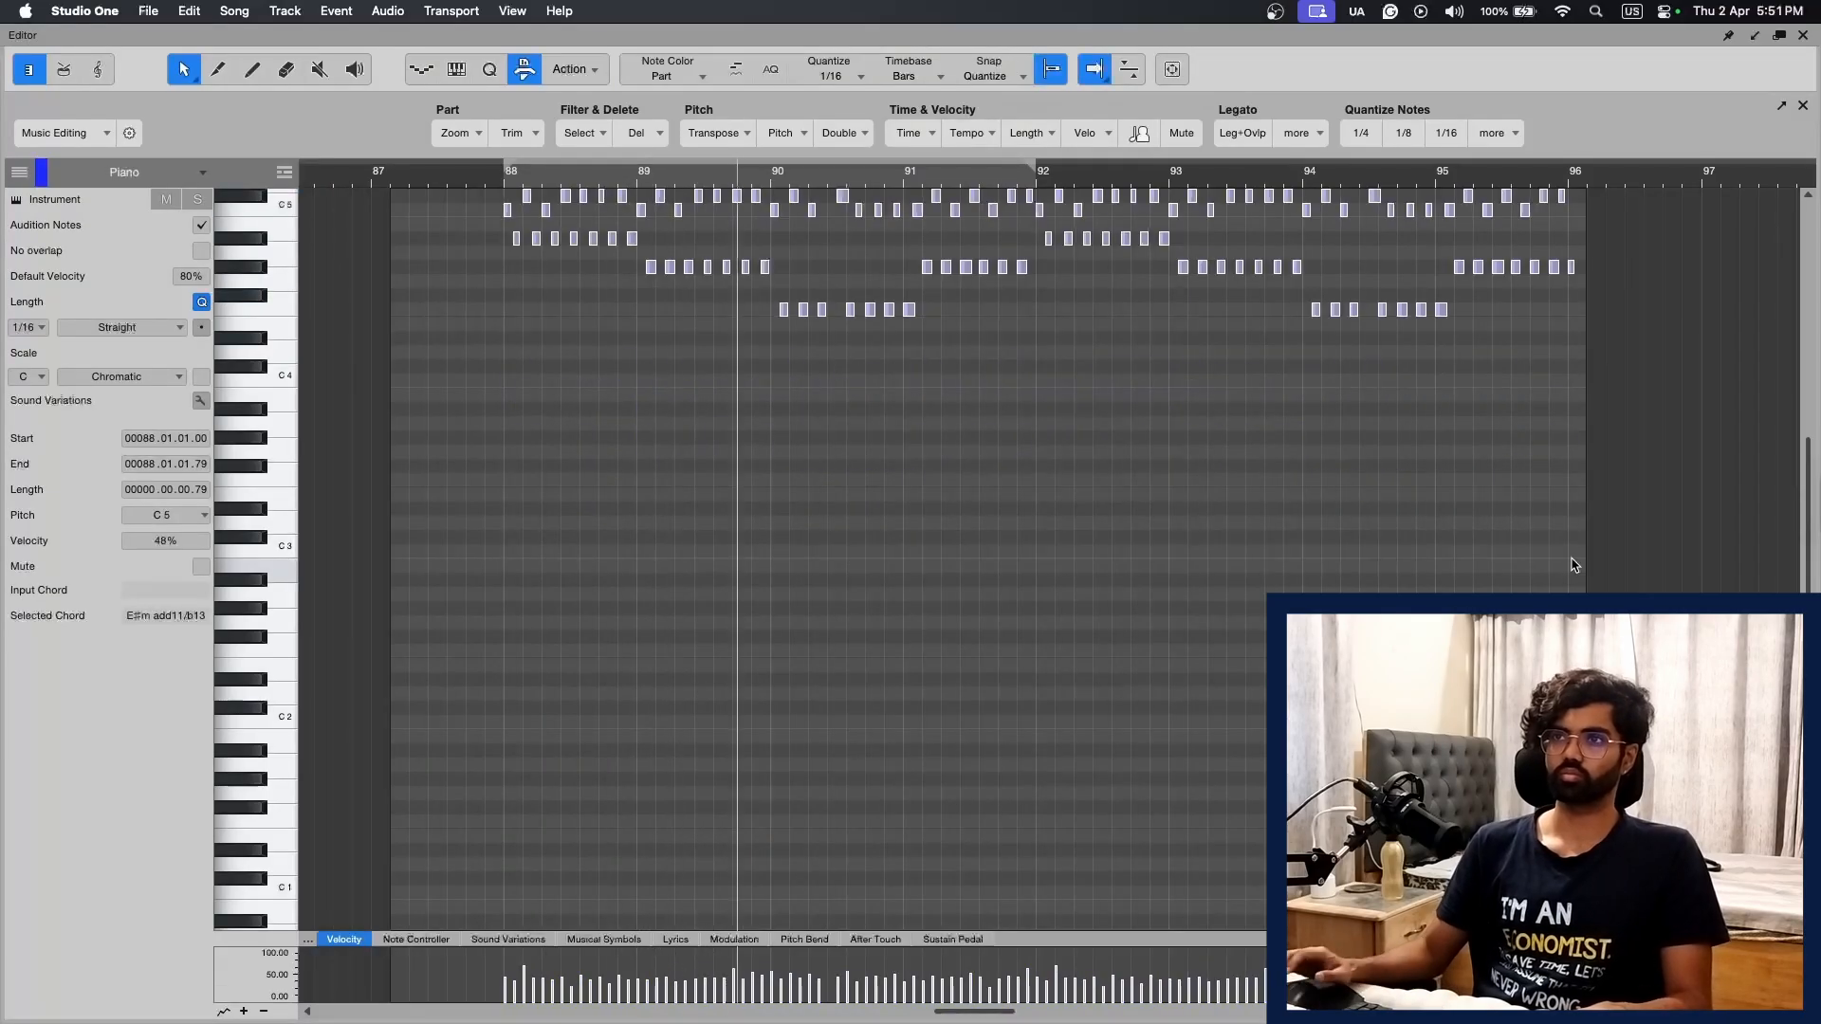
click(1803, 35)
Step: Set the loop range to the Piano part and duplicate the two Hive audio events at bars 88 to 92 to cover bars 92 to 96
key(w)
key(w)
key(shift+e)
key(shift+e)
key(shift+e)
key(shift+e)
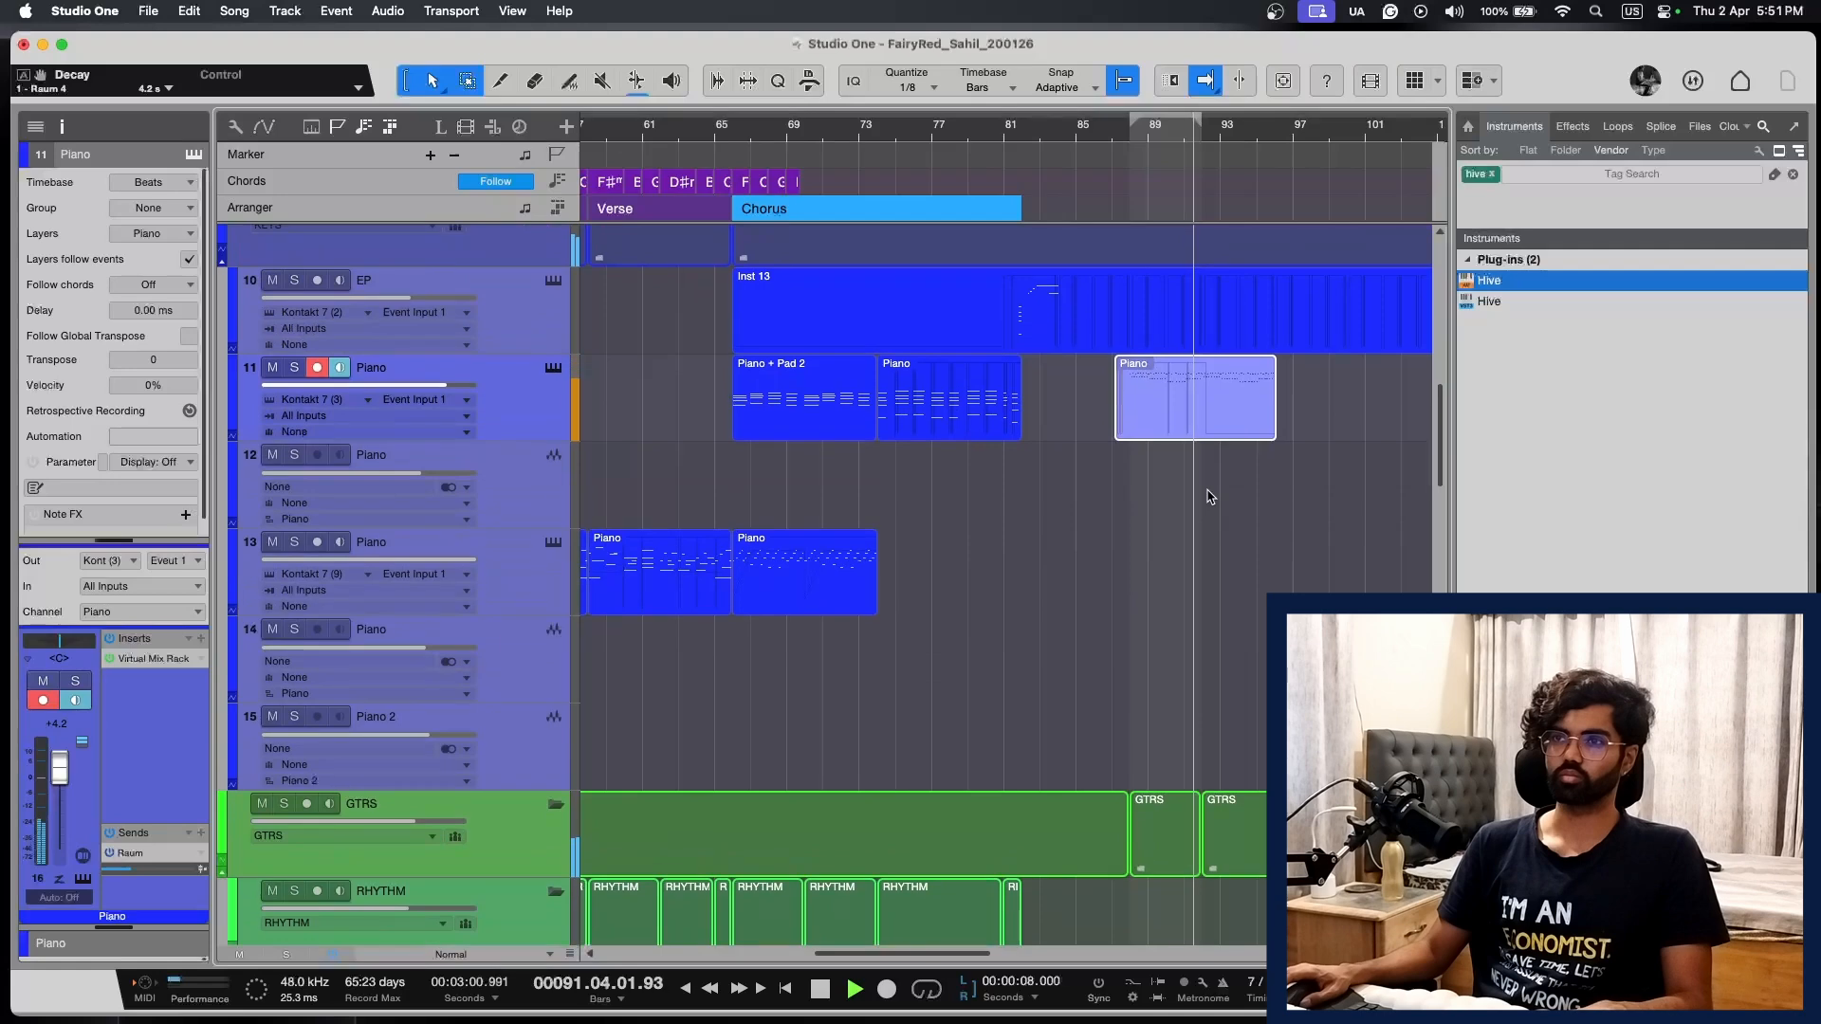
key(e)
scroll(1207, 496, right, 5)
scroll(1207, 496, down, 15)
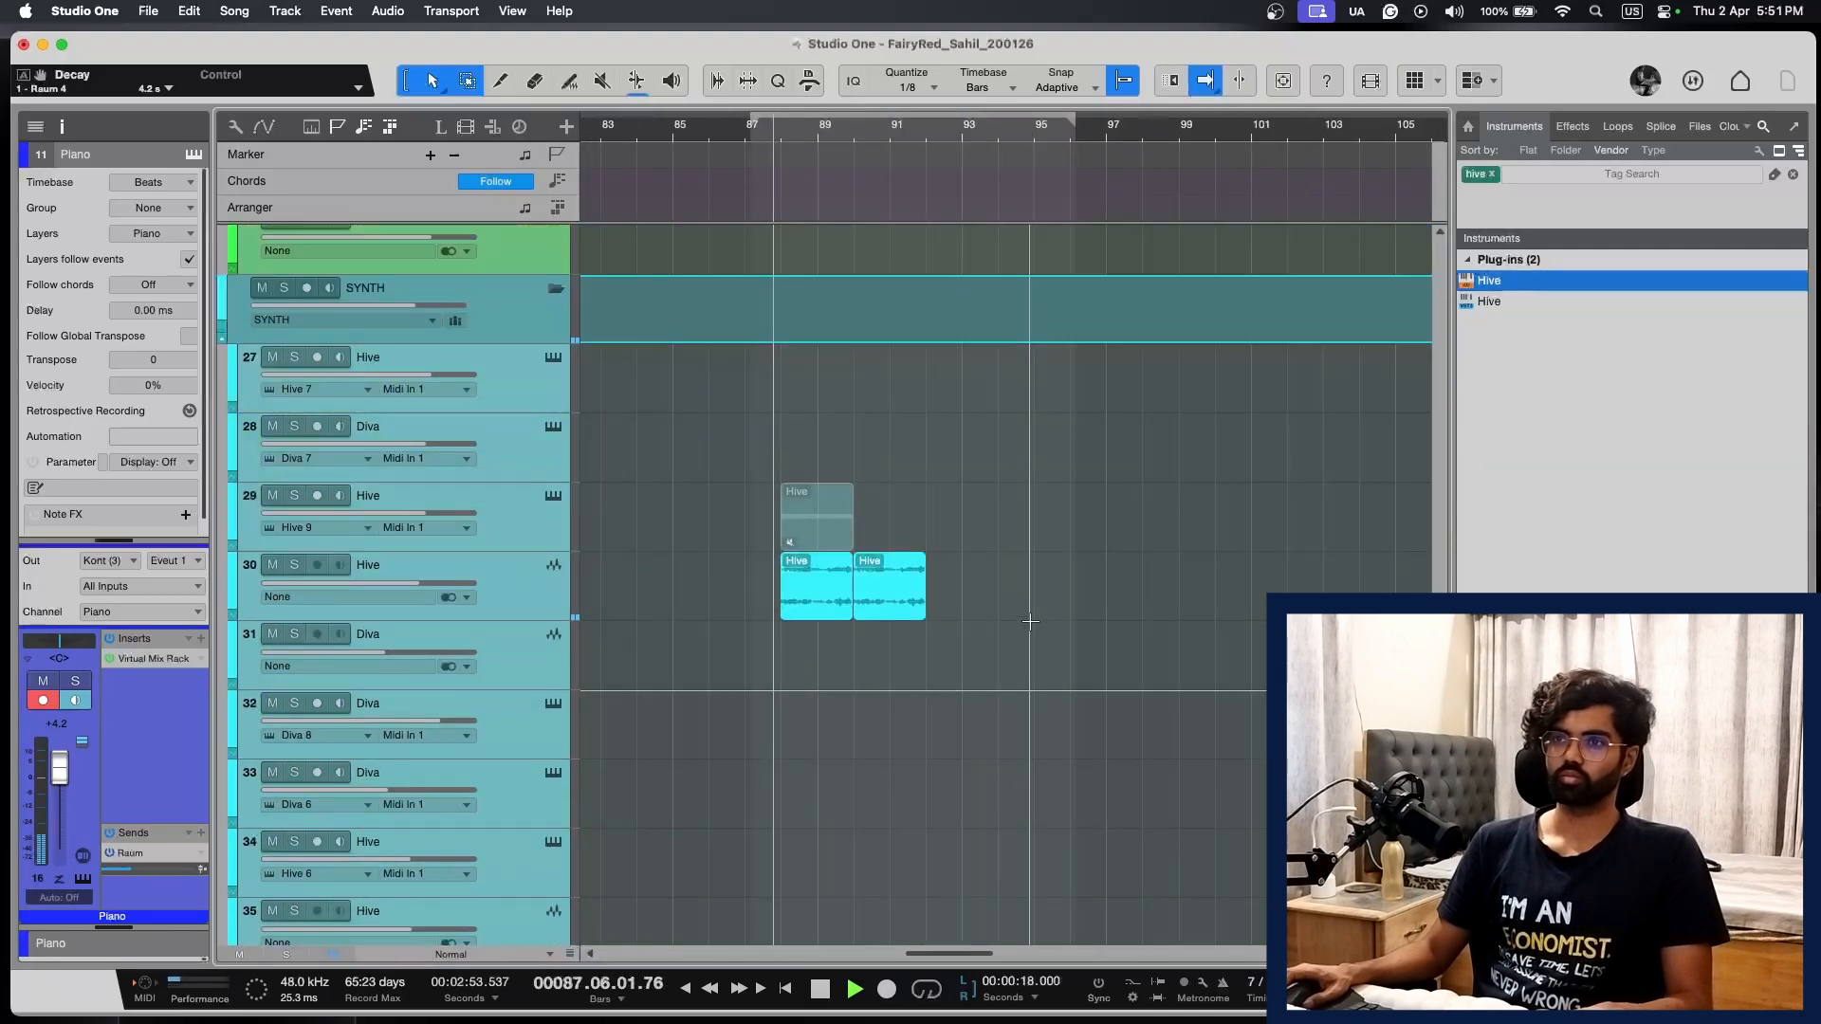
scroll(1036, 451, down, 4)
key(e)
scroll(1036, 452, up, 4)
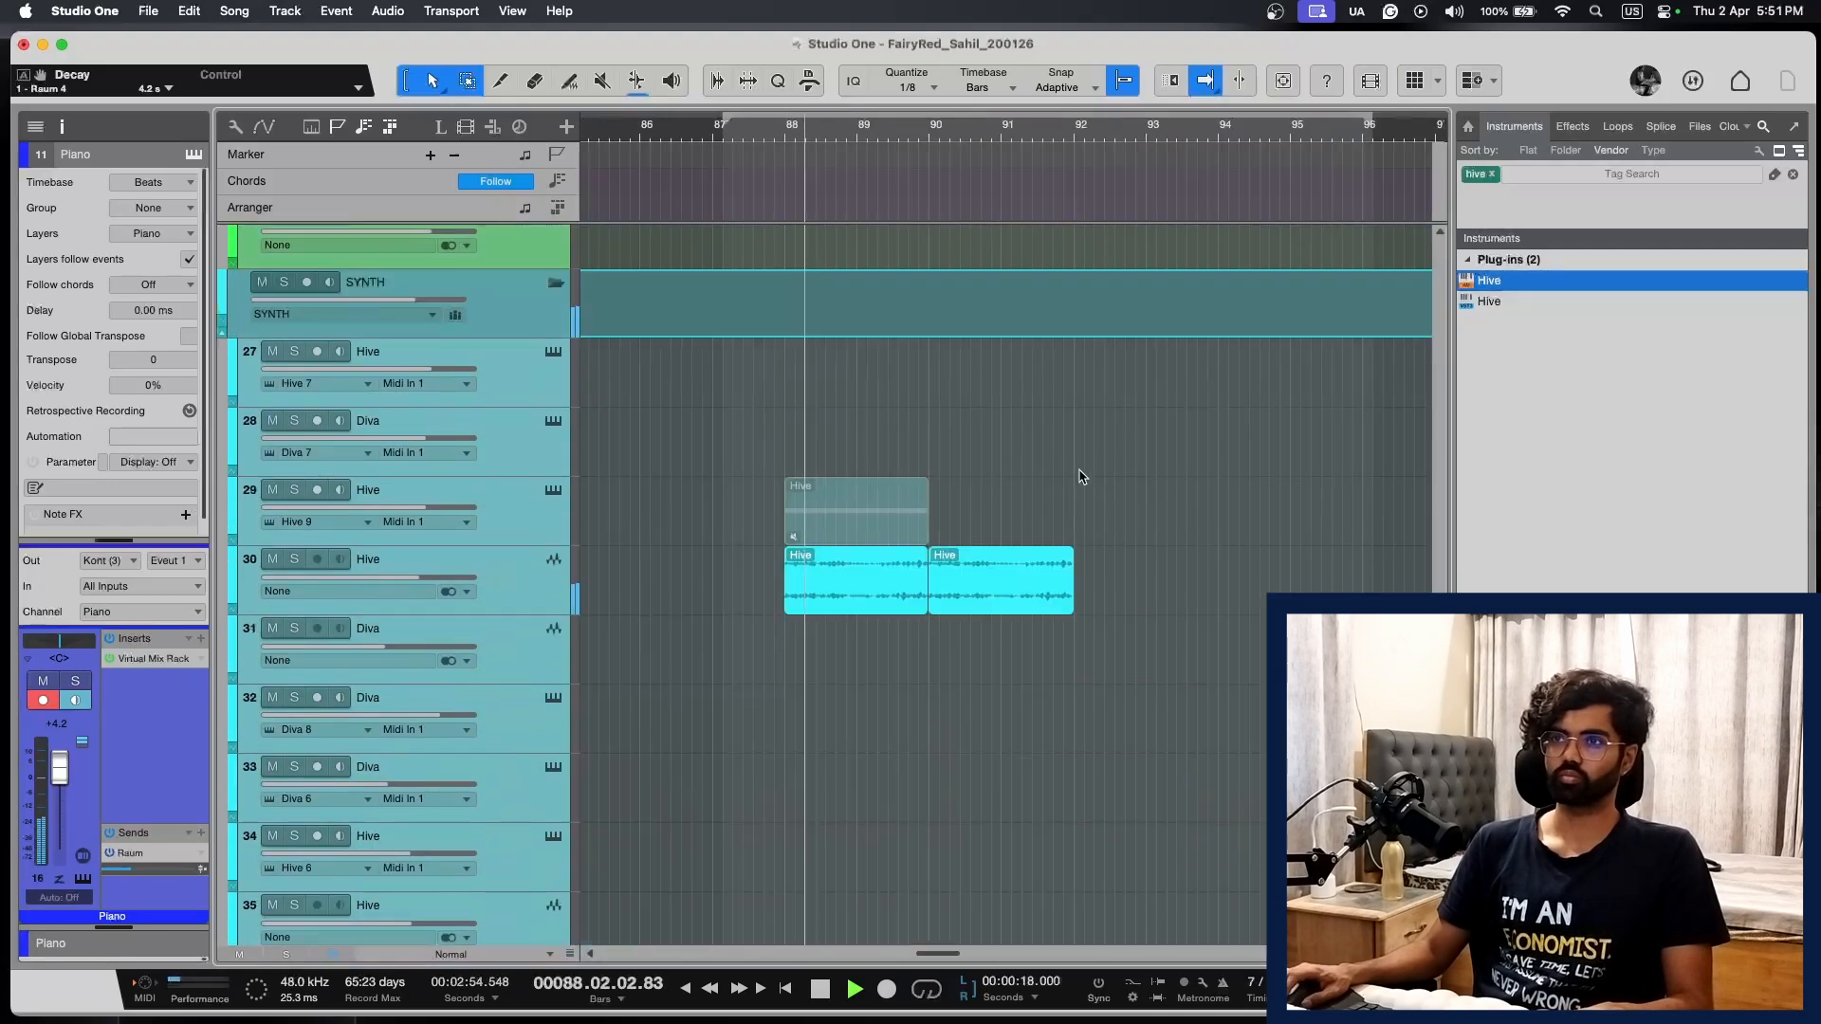
drag(1132, 605, 791, 601)
key(d)
key(w)
scroll(1122, 609, left, 5)
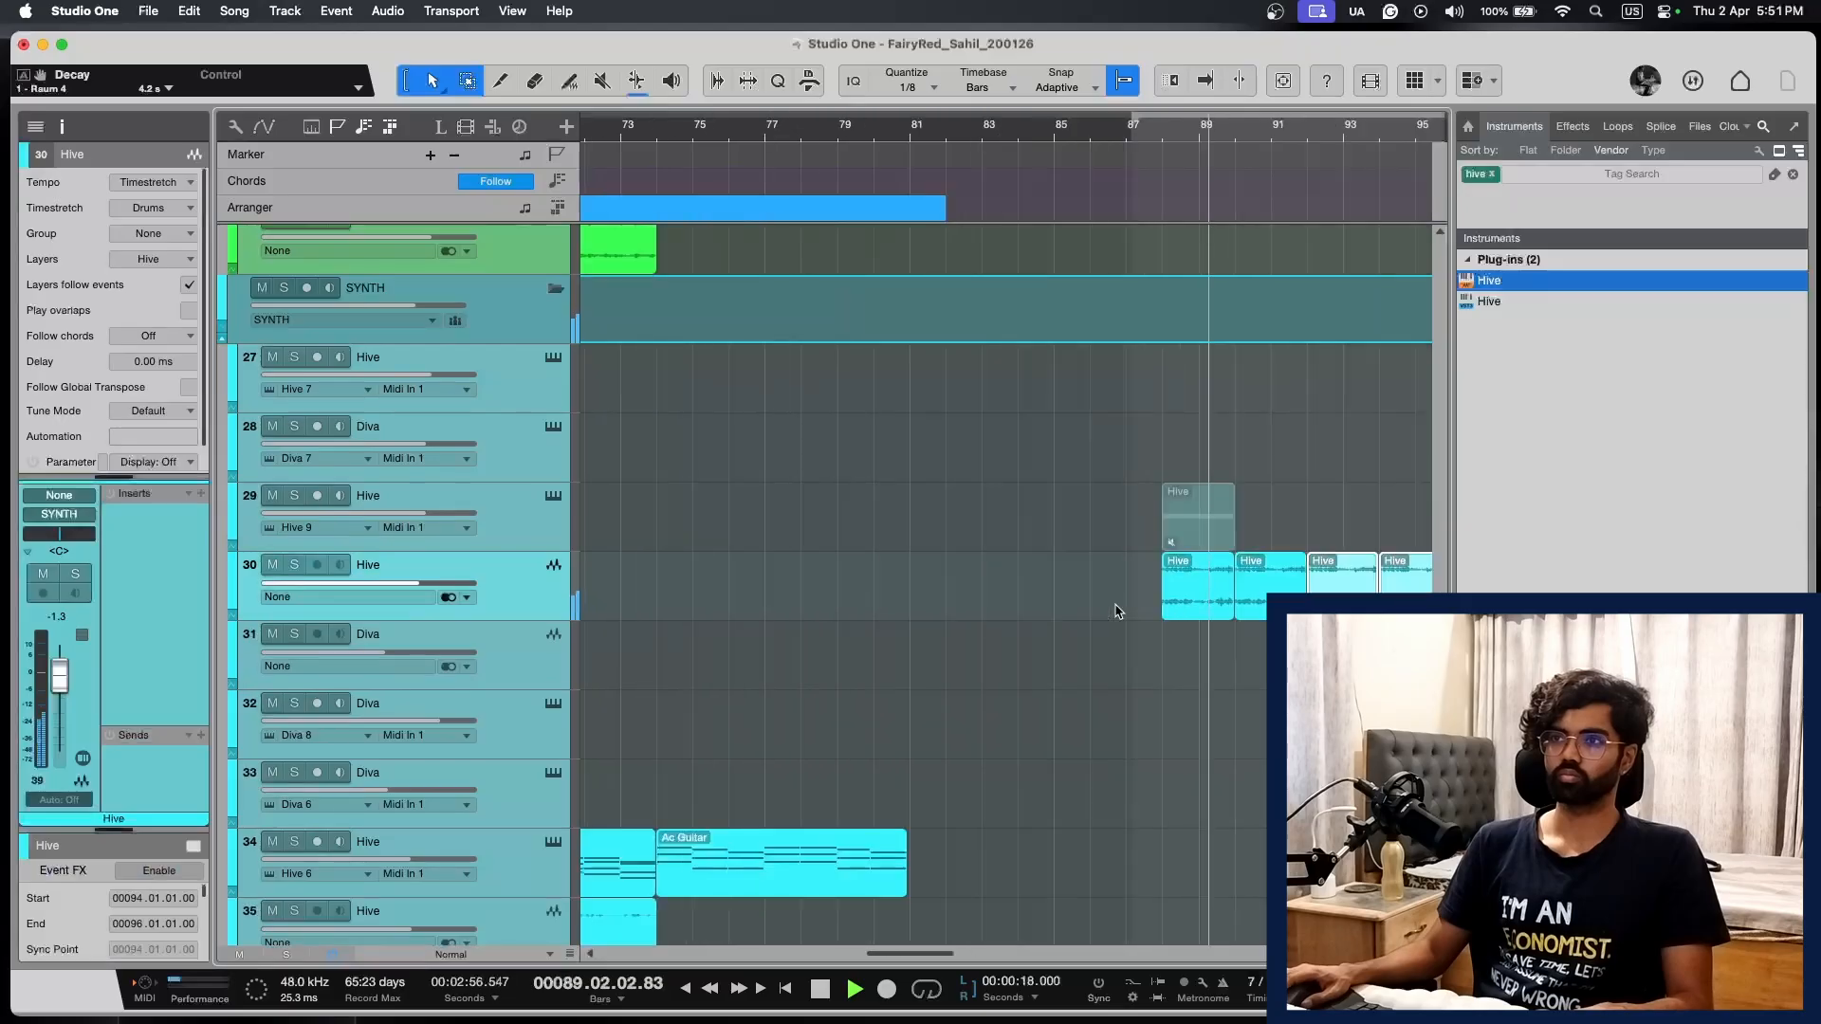
Step: Add an FM8 track below the MODO BASS 2 track, load the P2bass preset at +10.0 dB track volume and close the instrument
key(w)
scroll(1118, 612, up, 12)
key(e)
scroll(1118, 612, up, 12)
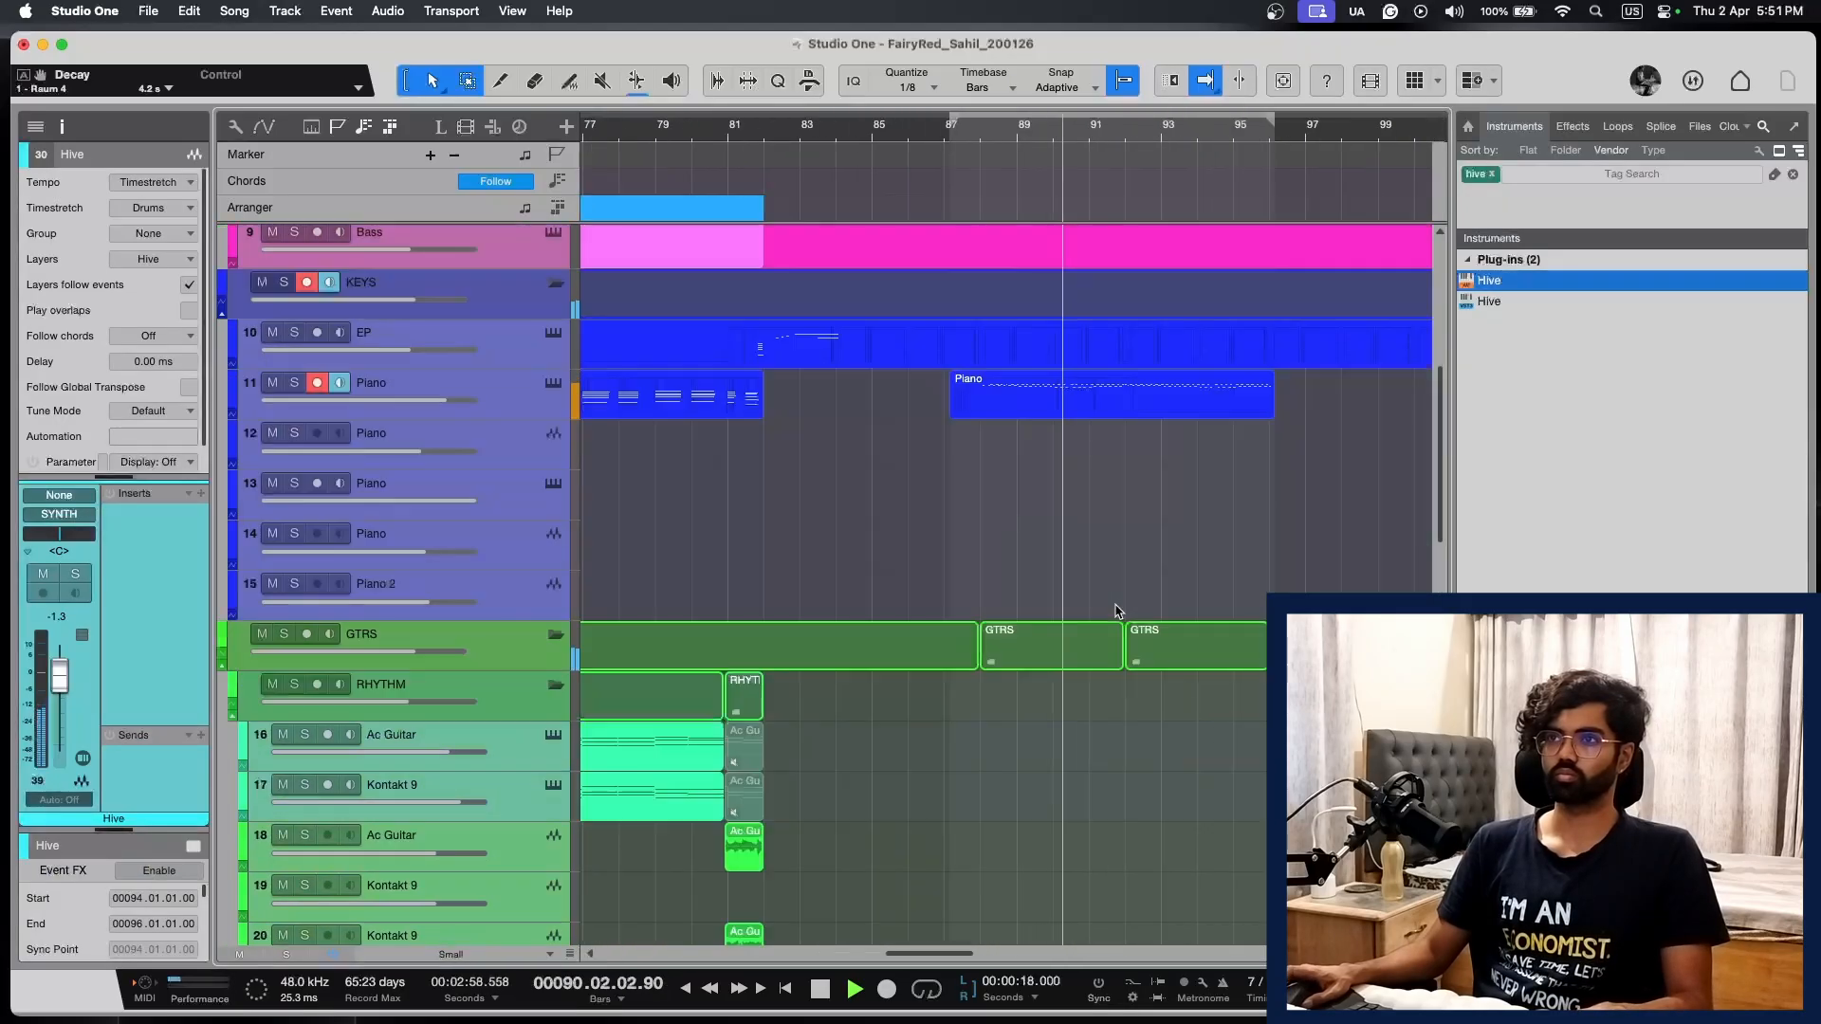
key(shift+e)
key(e)
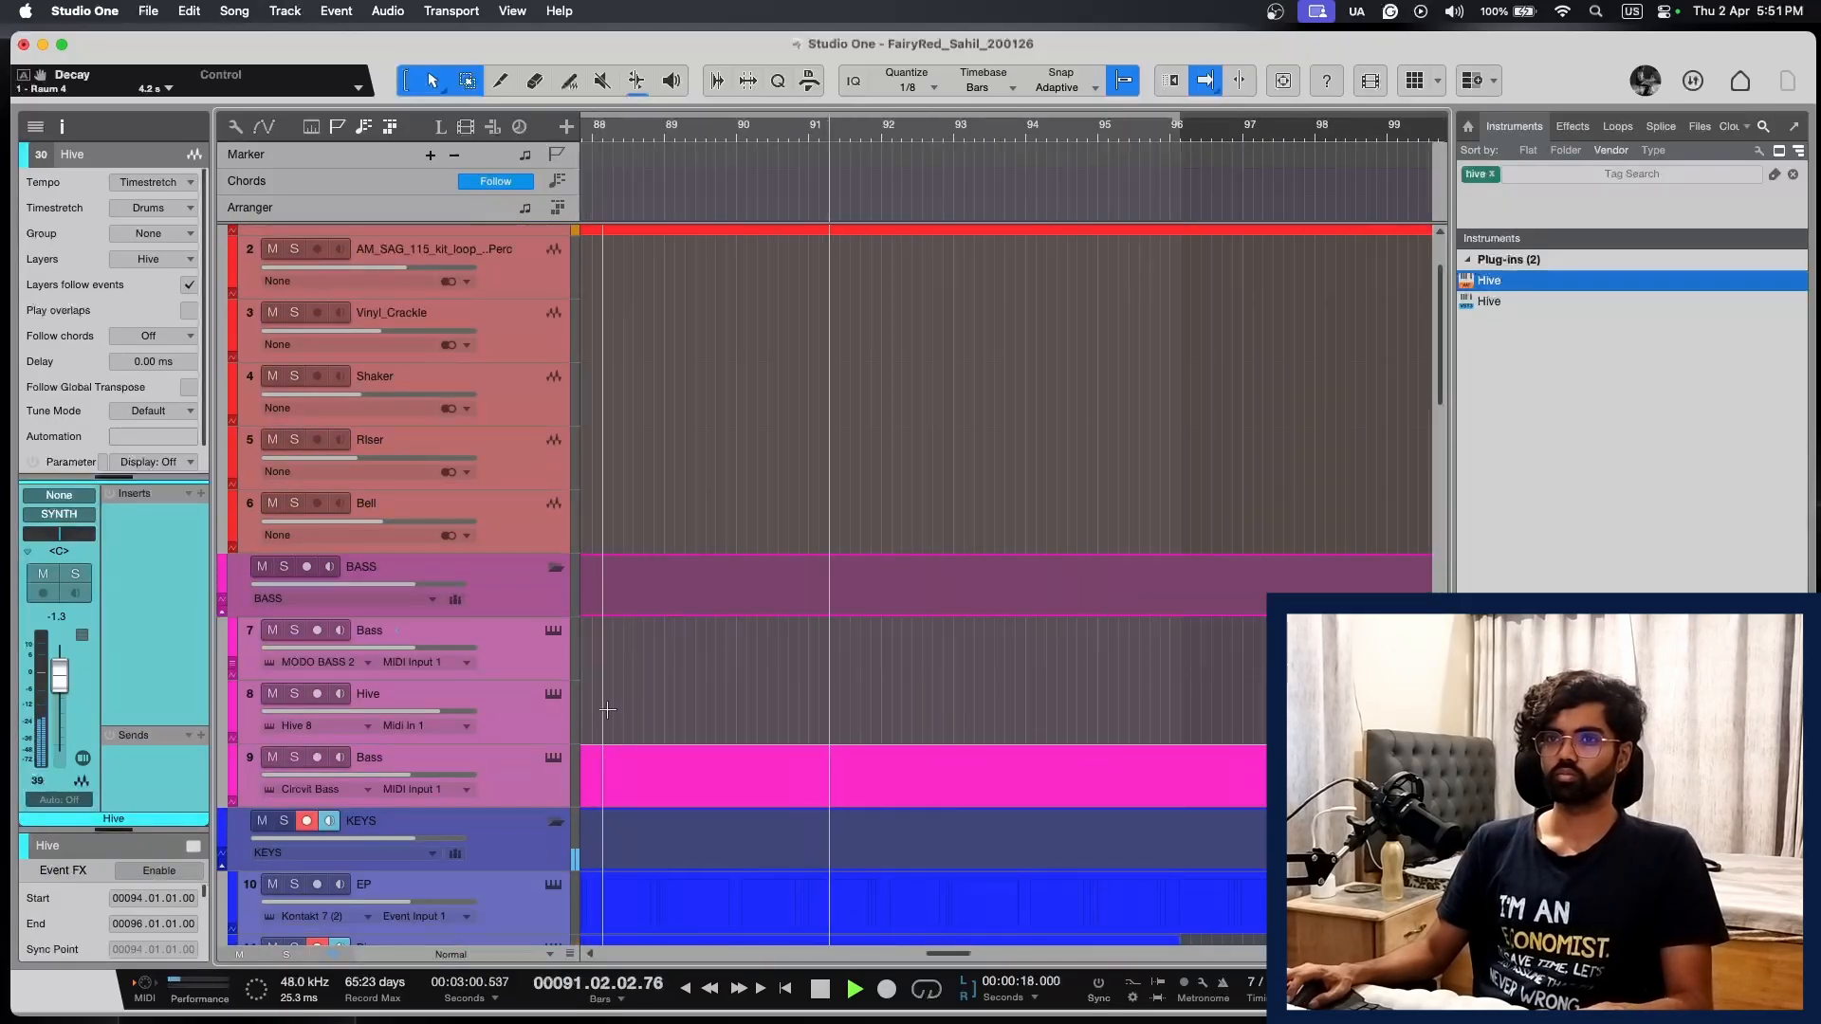
click(563, 667)
key(w)
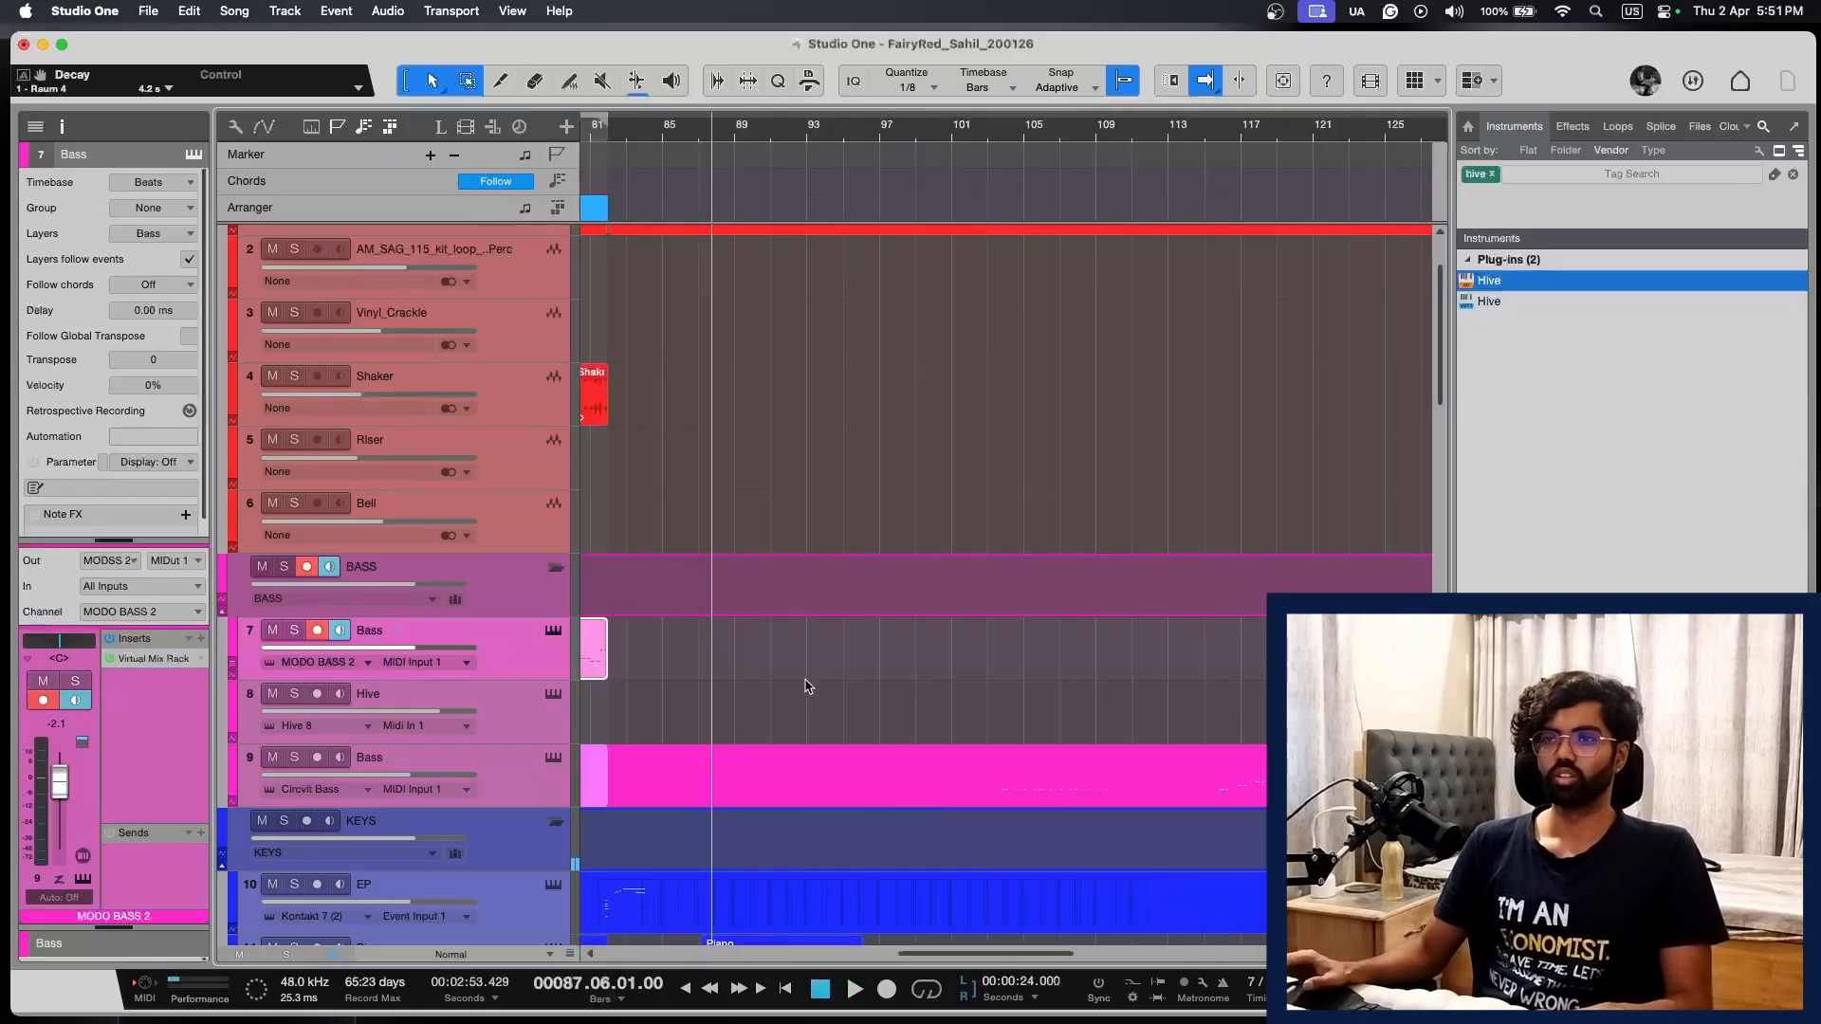
scroll(805, 684, down, 15)
key(e)
key(e)
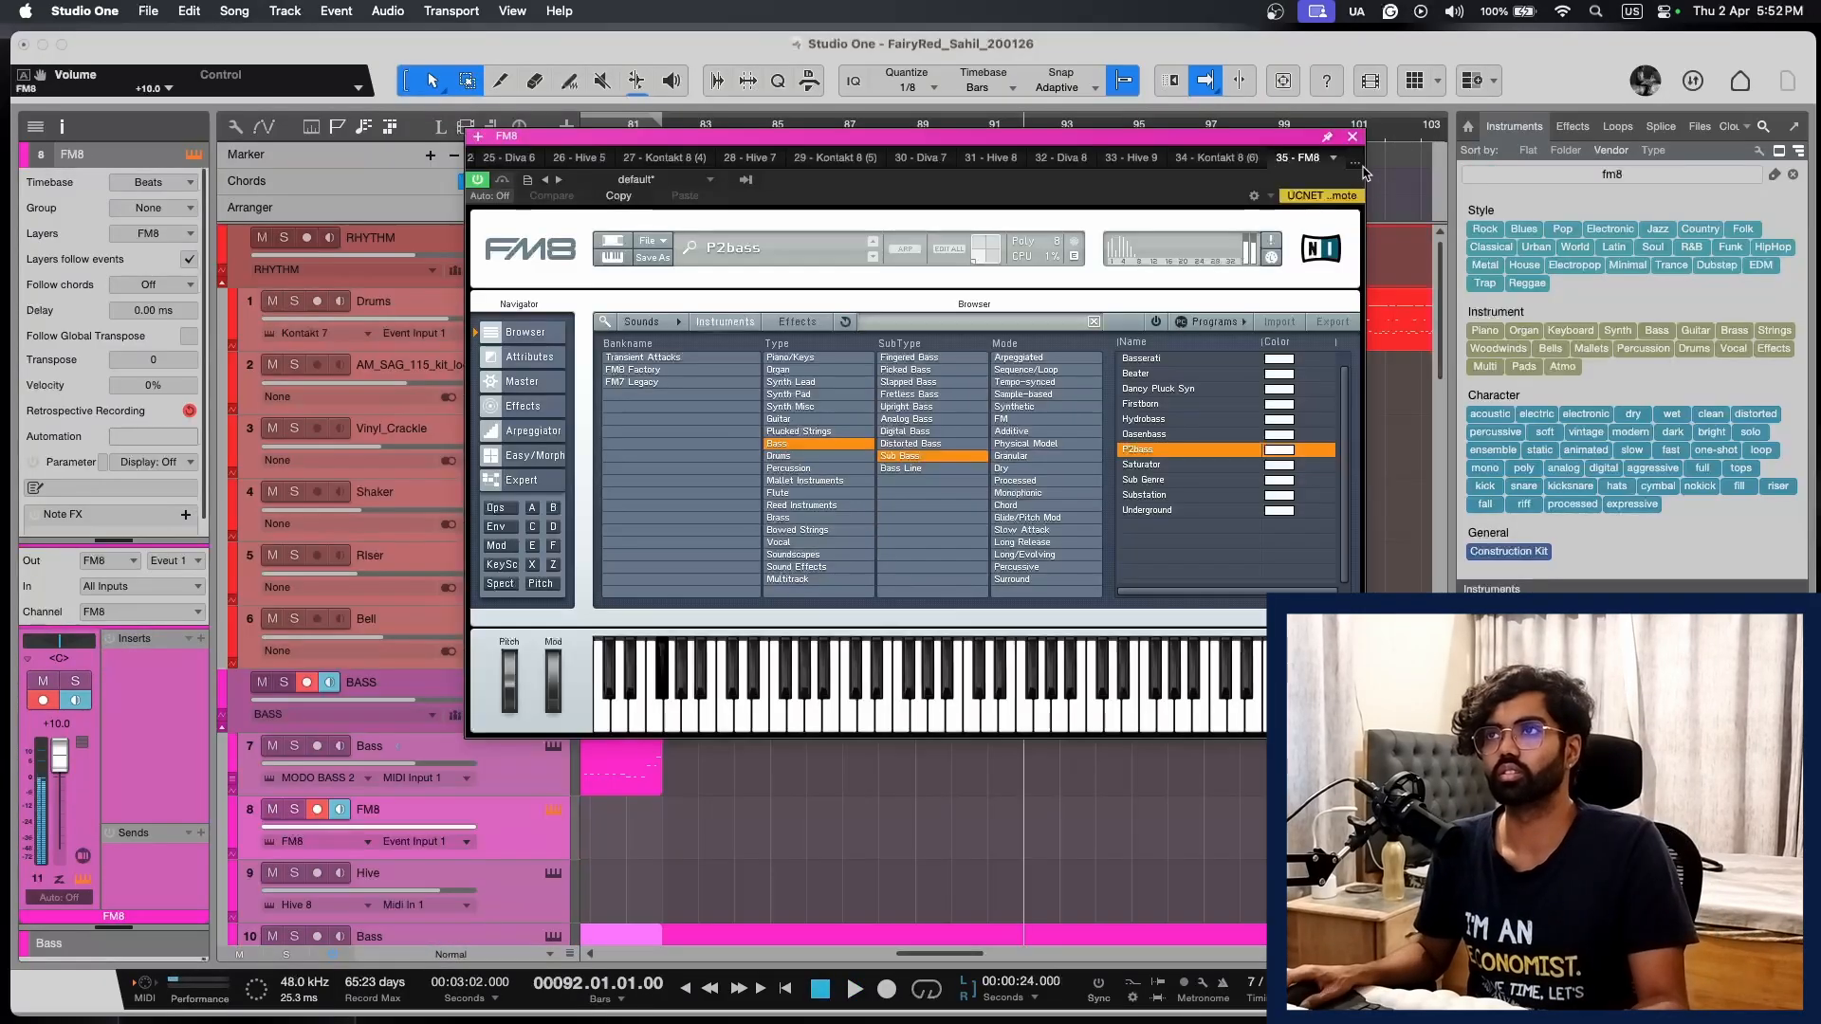
click(1357, 150)
click(1355, 139)
click(1353, 137)
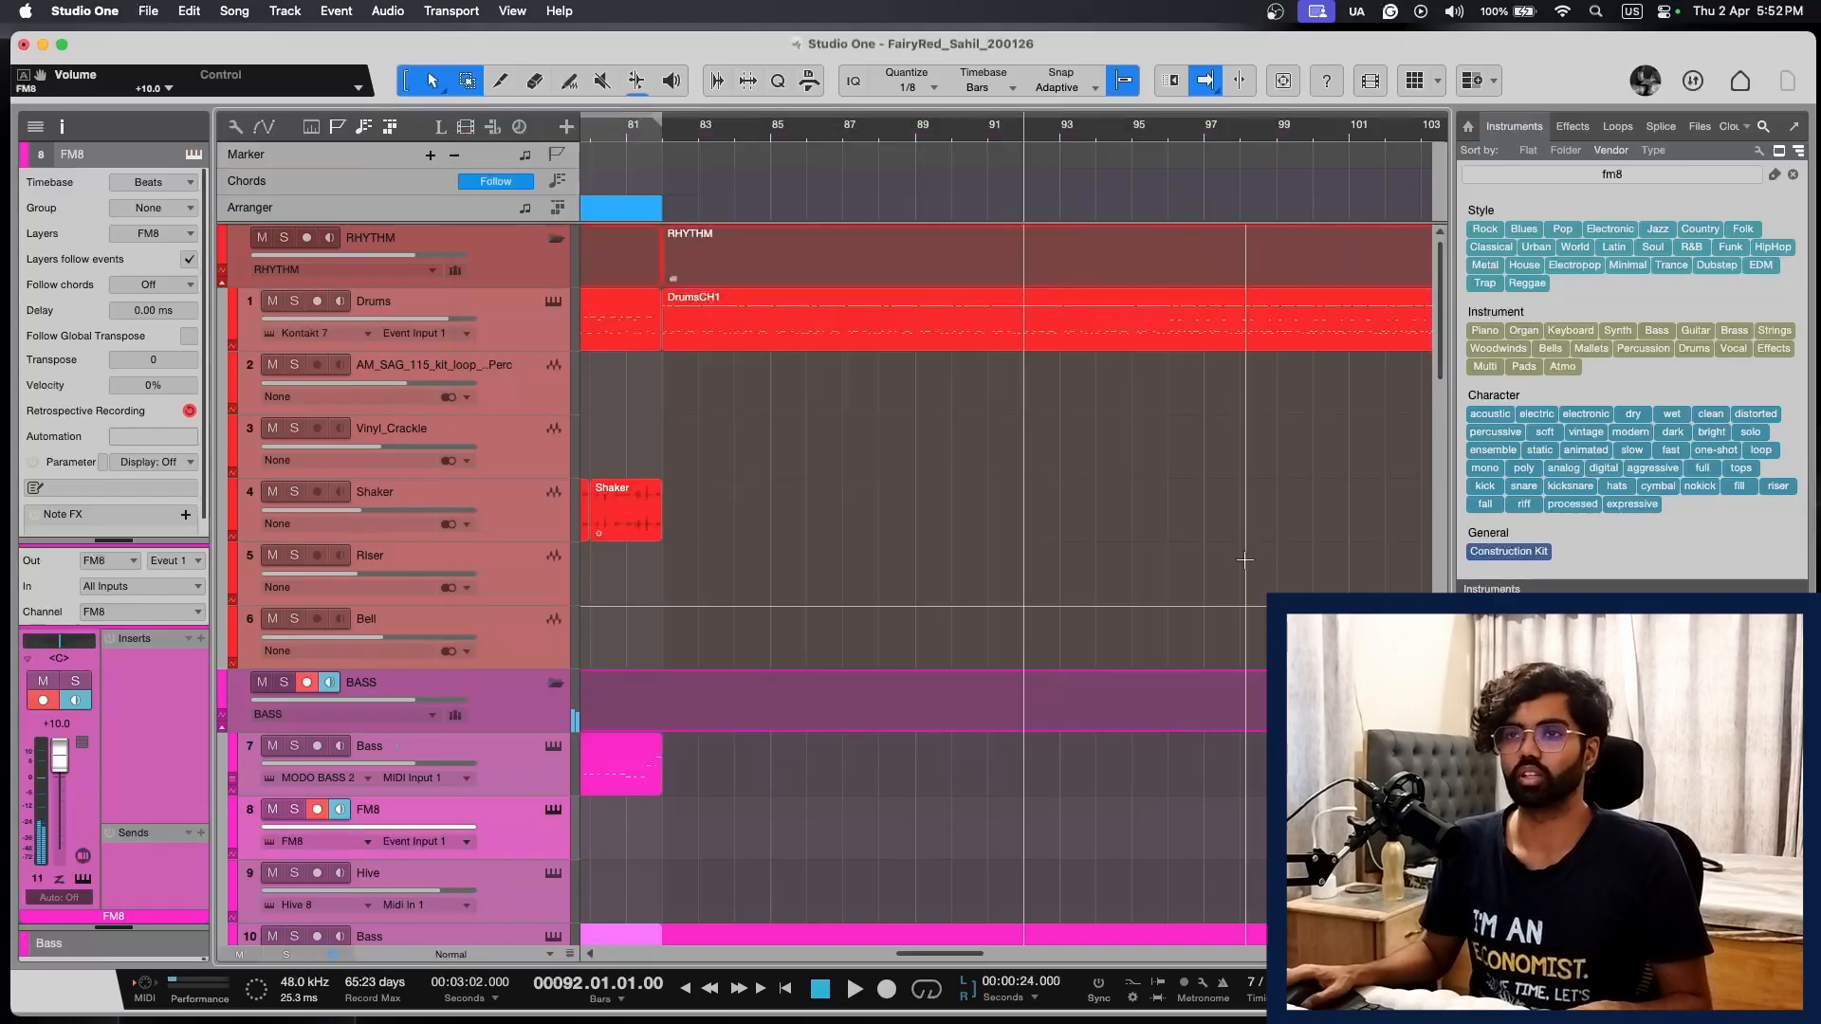
Step: Select the Kontakt 7 (9) piano track and the Circuit Bass track in turn, and review the section from bar 88
scroll(1209, 569, down, 4)
scroll(1209, 569, down, 5)
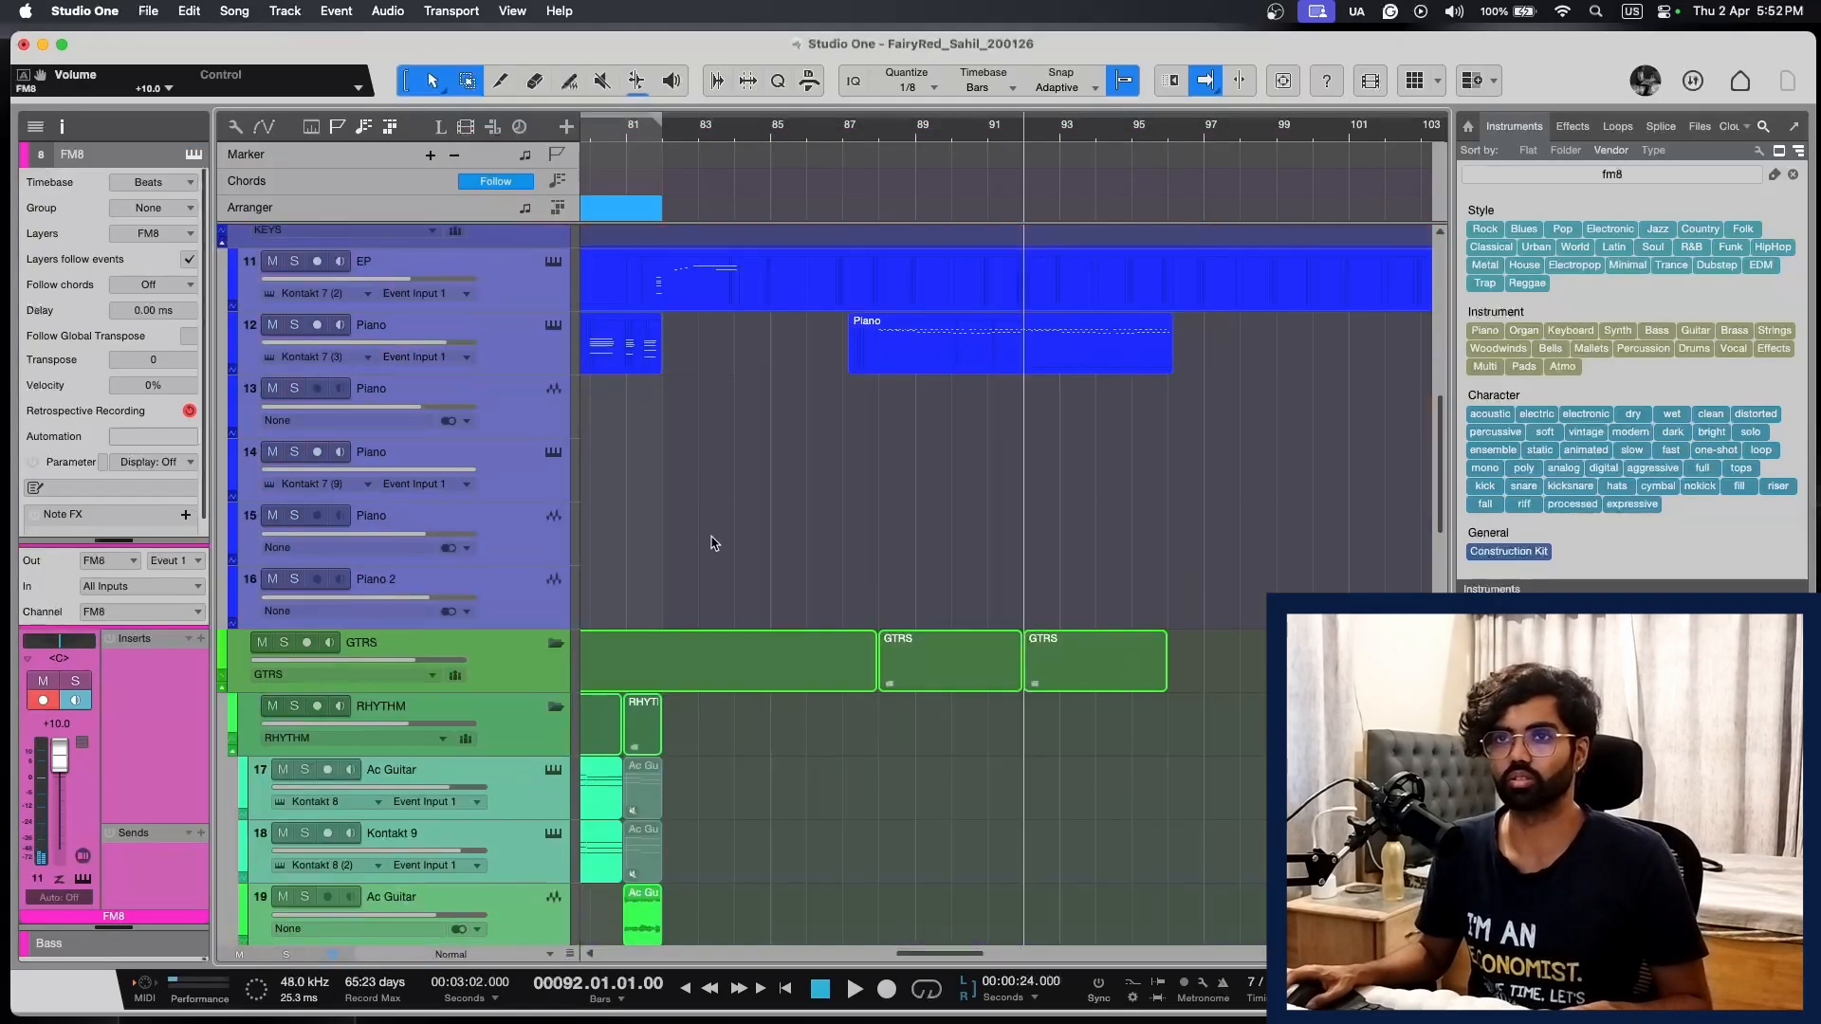
click(510, 471)
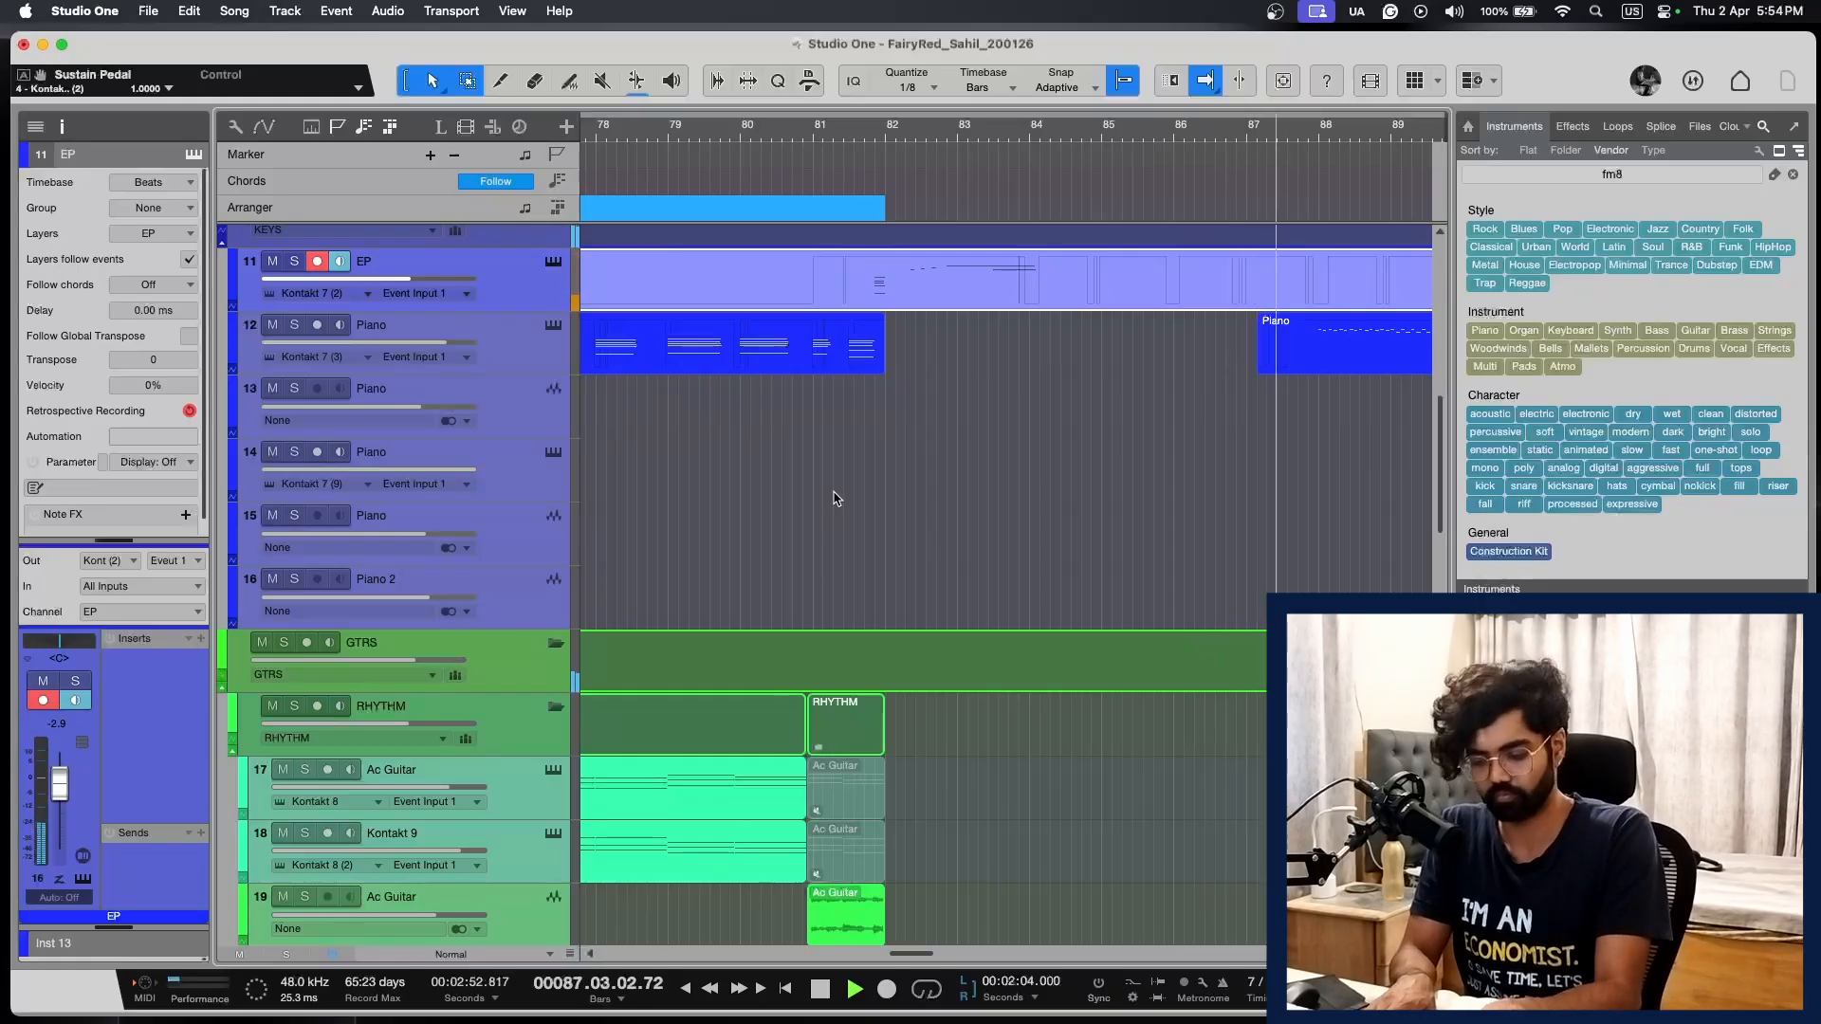
scroll(834, 498, up, 5)
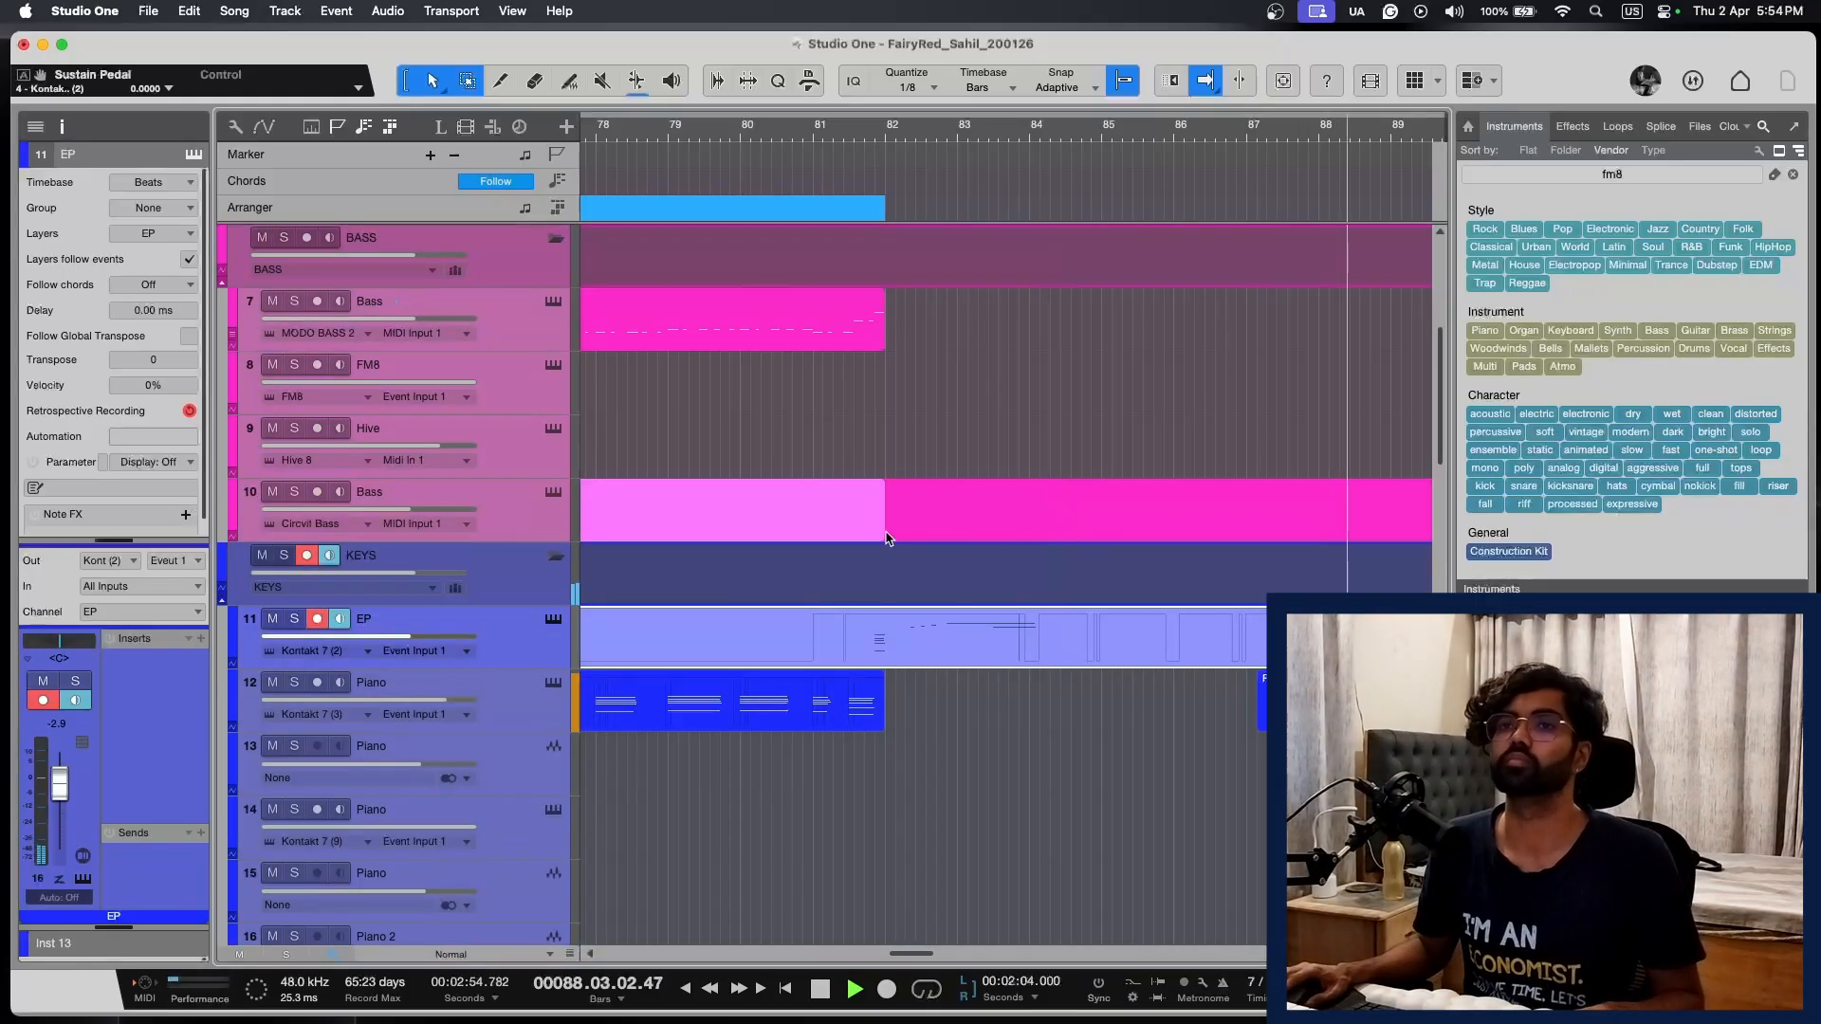
click(547, 517)
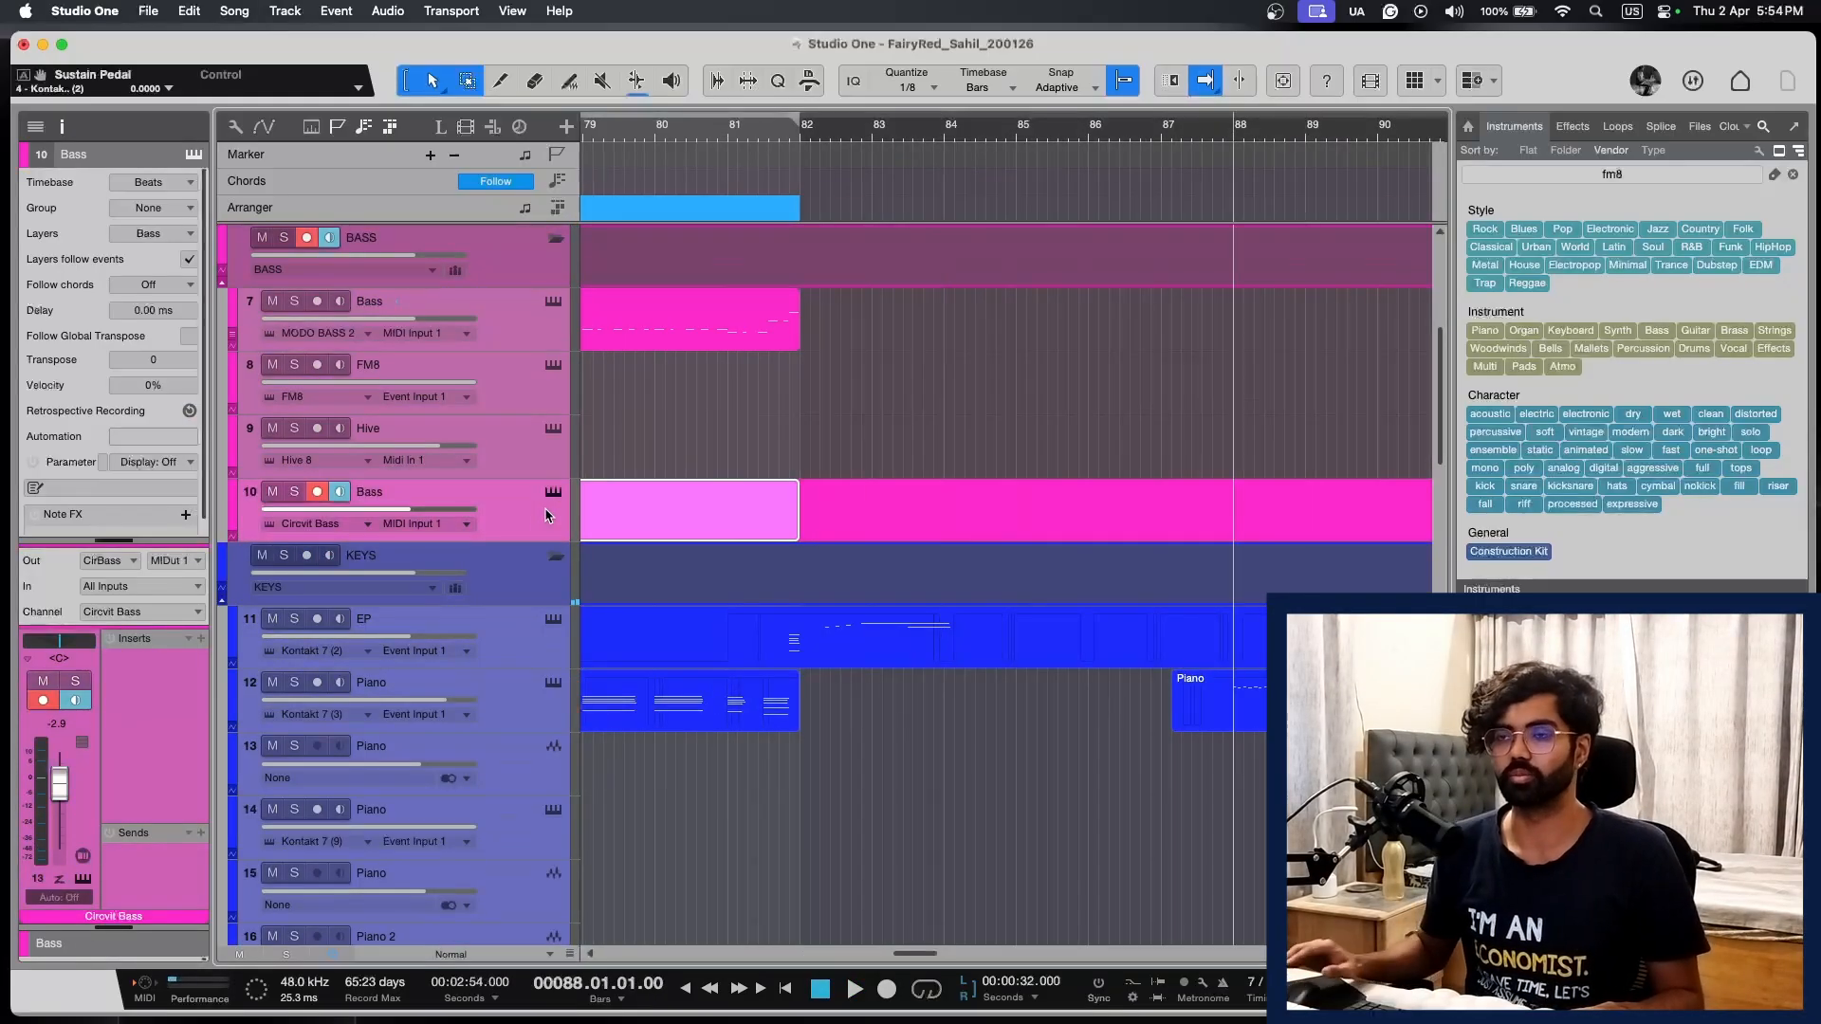
key(shift+w)
scroll(1091, 593, right, 5)
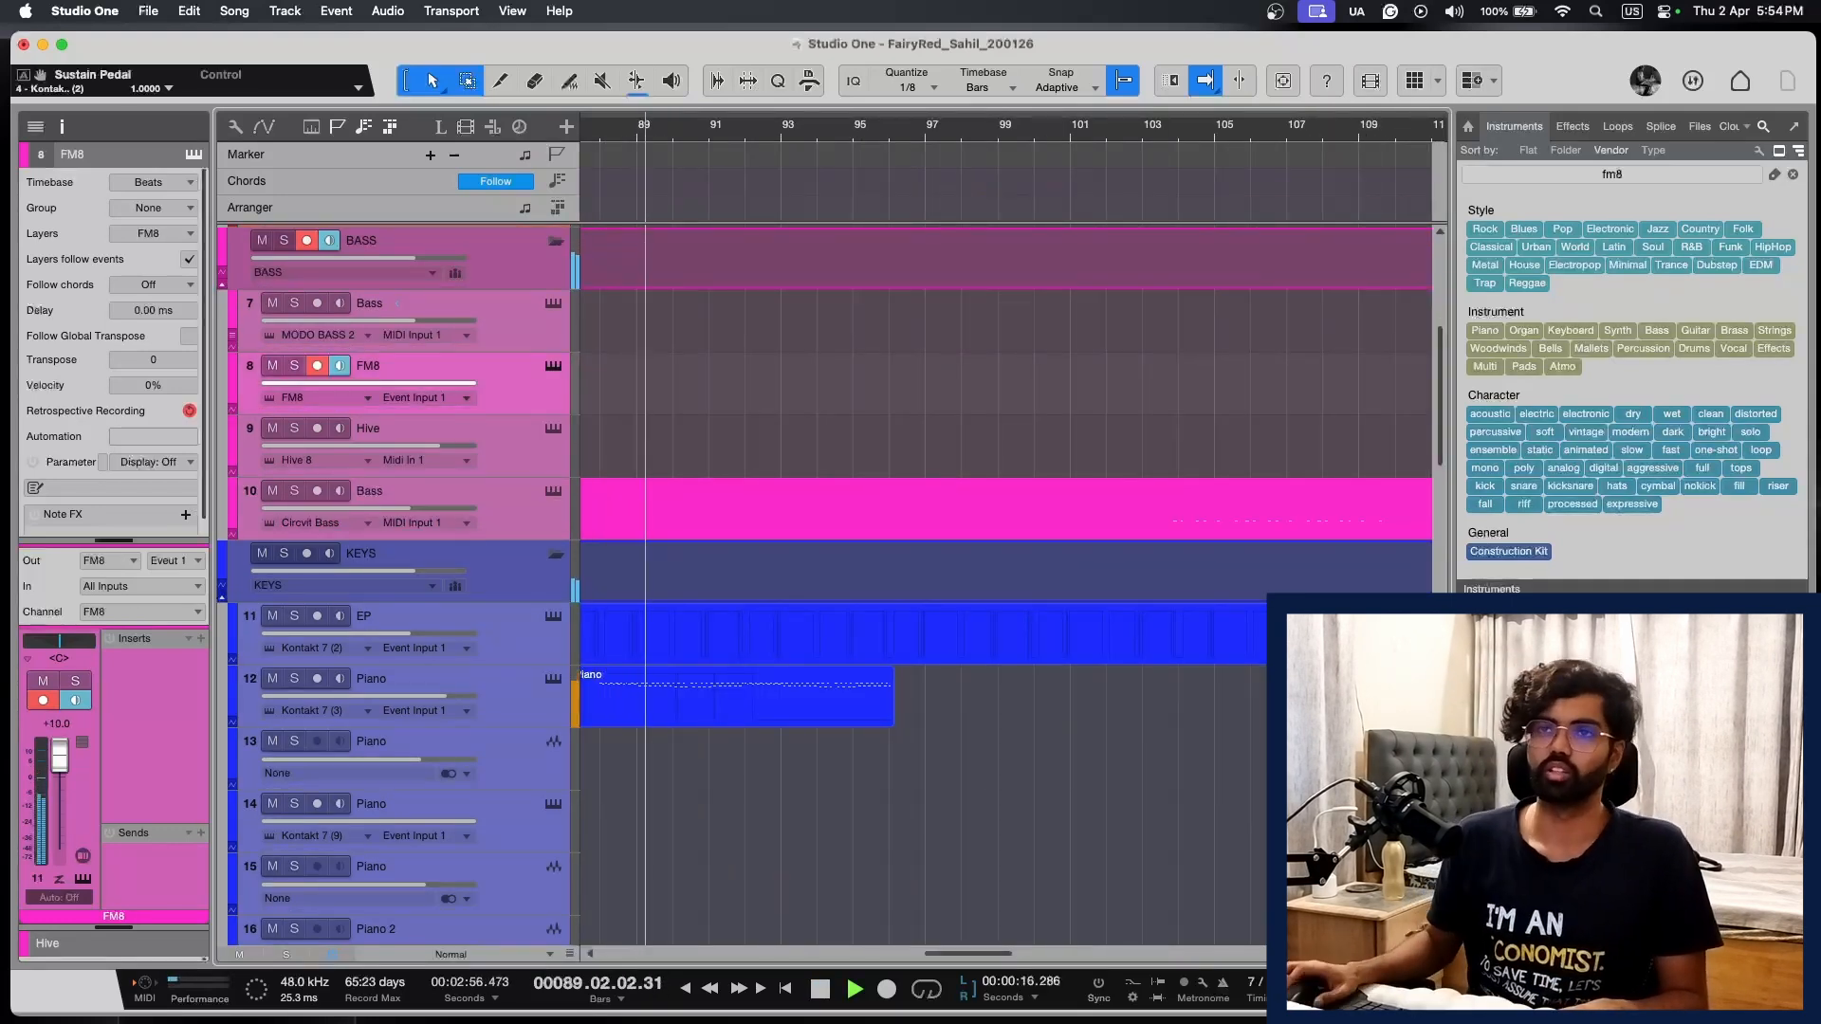
Step: Play a part on the FM8 track from bar 88, capture it retrospectively as an instrument part, and set the track volume to -3.8 dB
key(space)
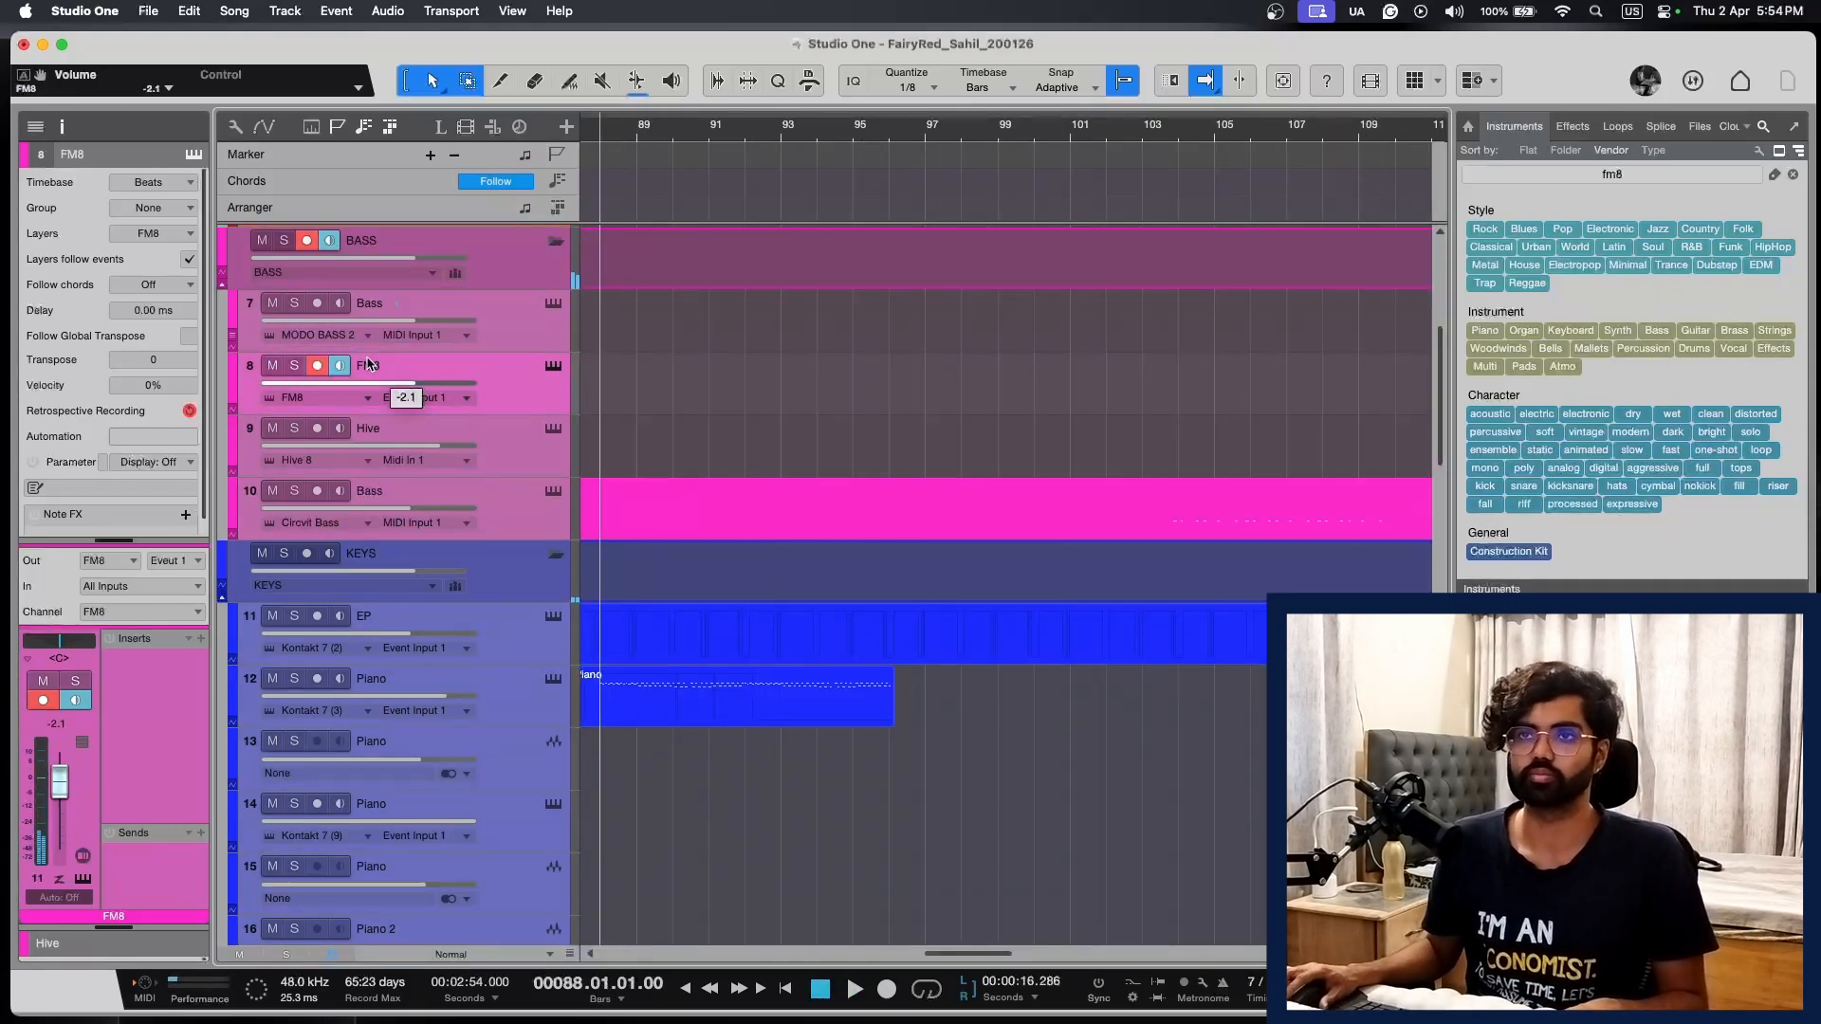
key(space)
scroll(951, 415, left, 3)
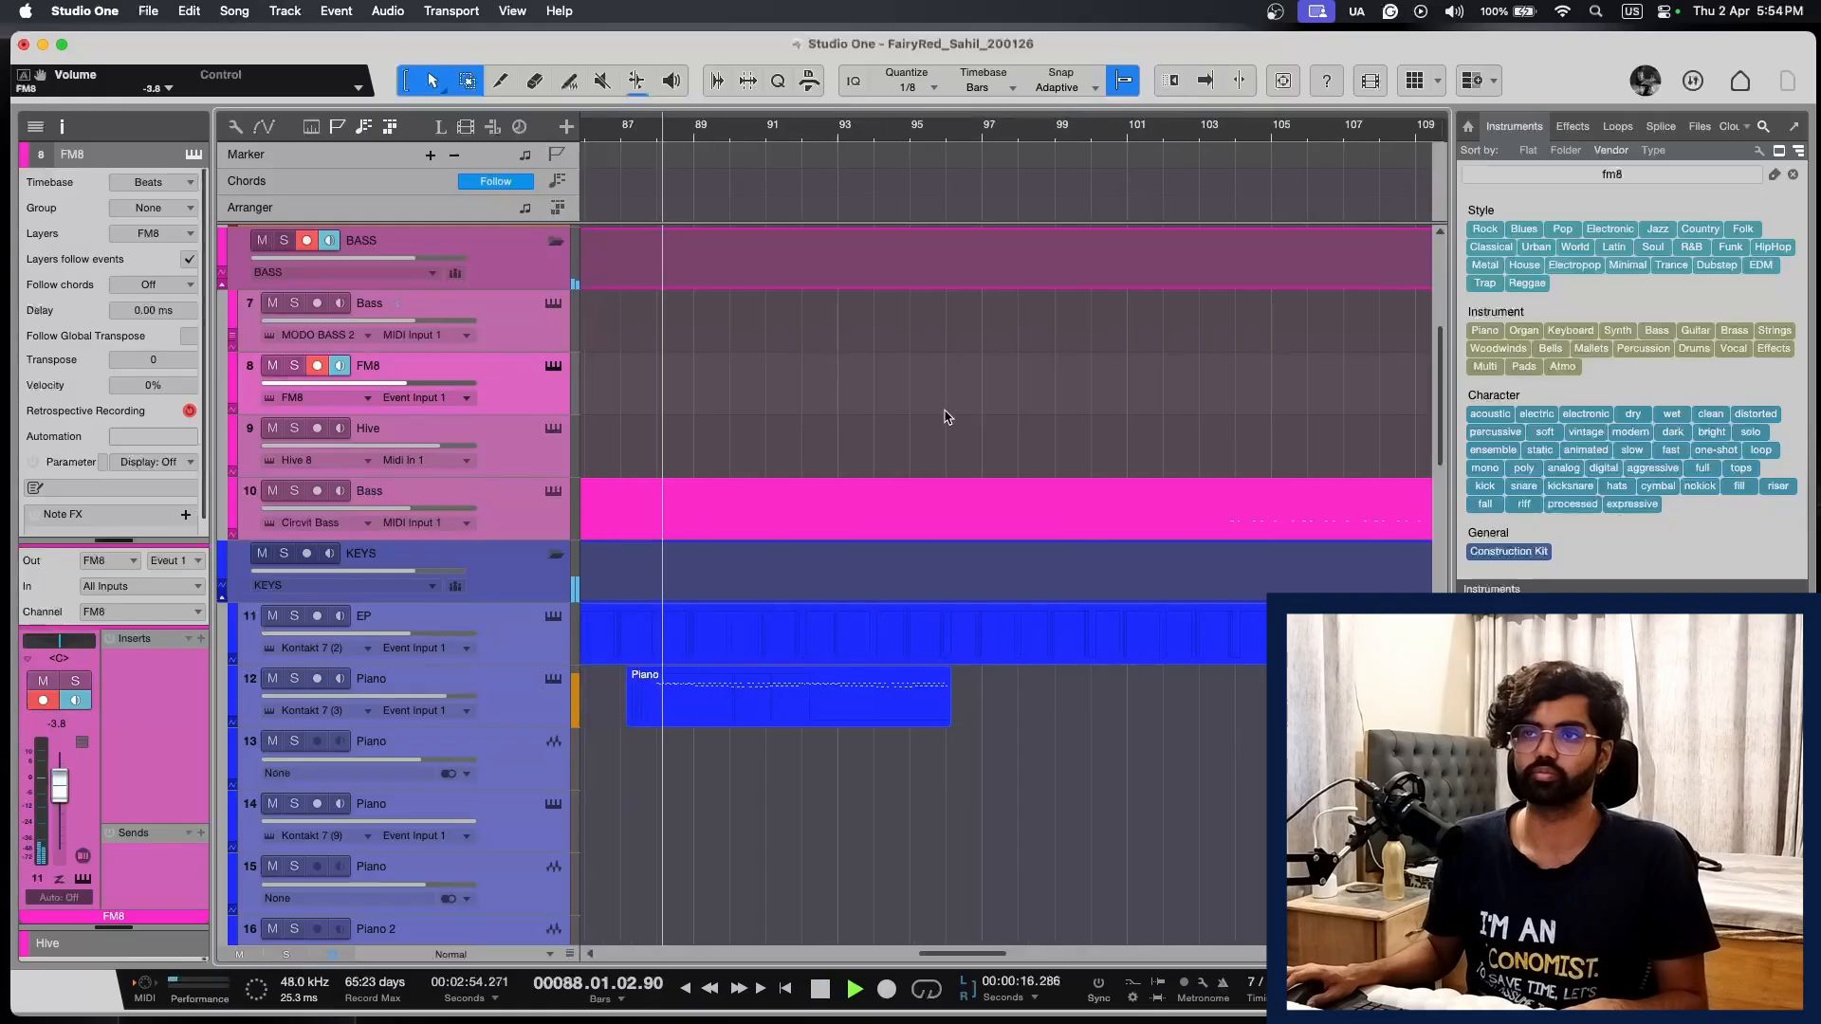
key(shift+e)
key(KP_Subtract)
key(e)
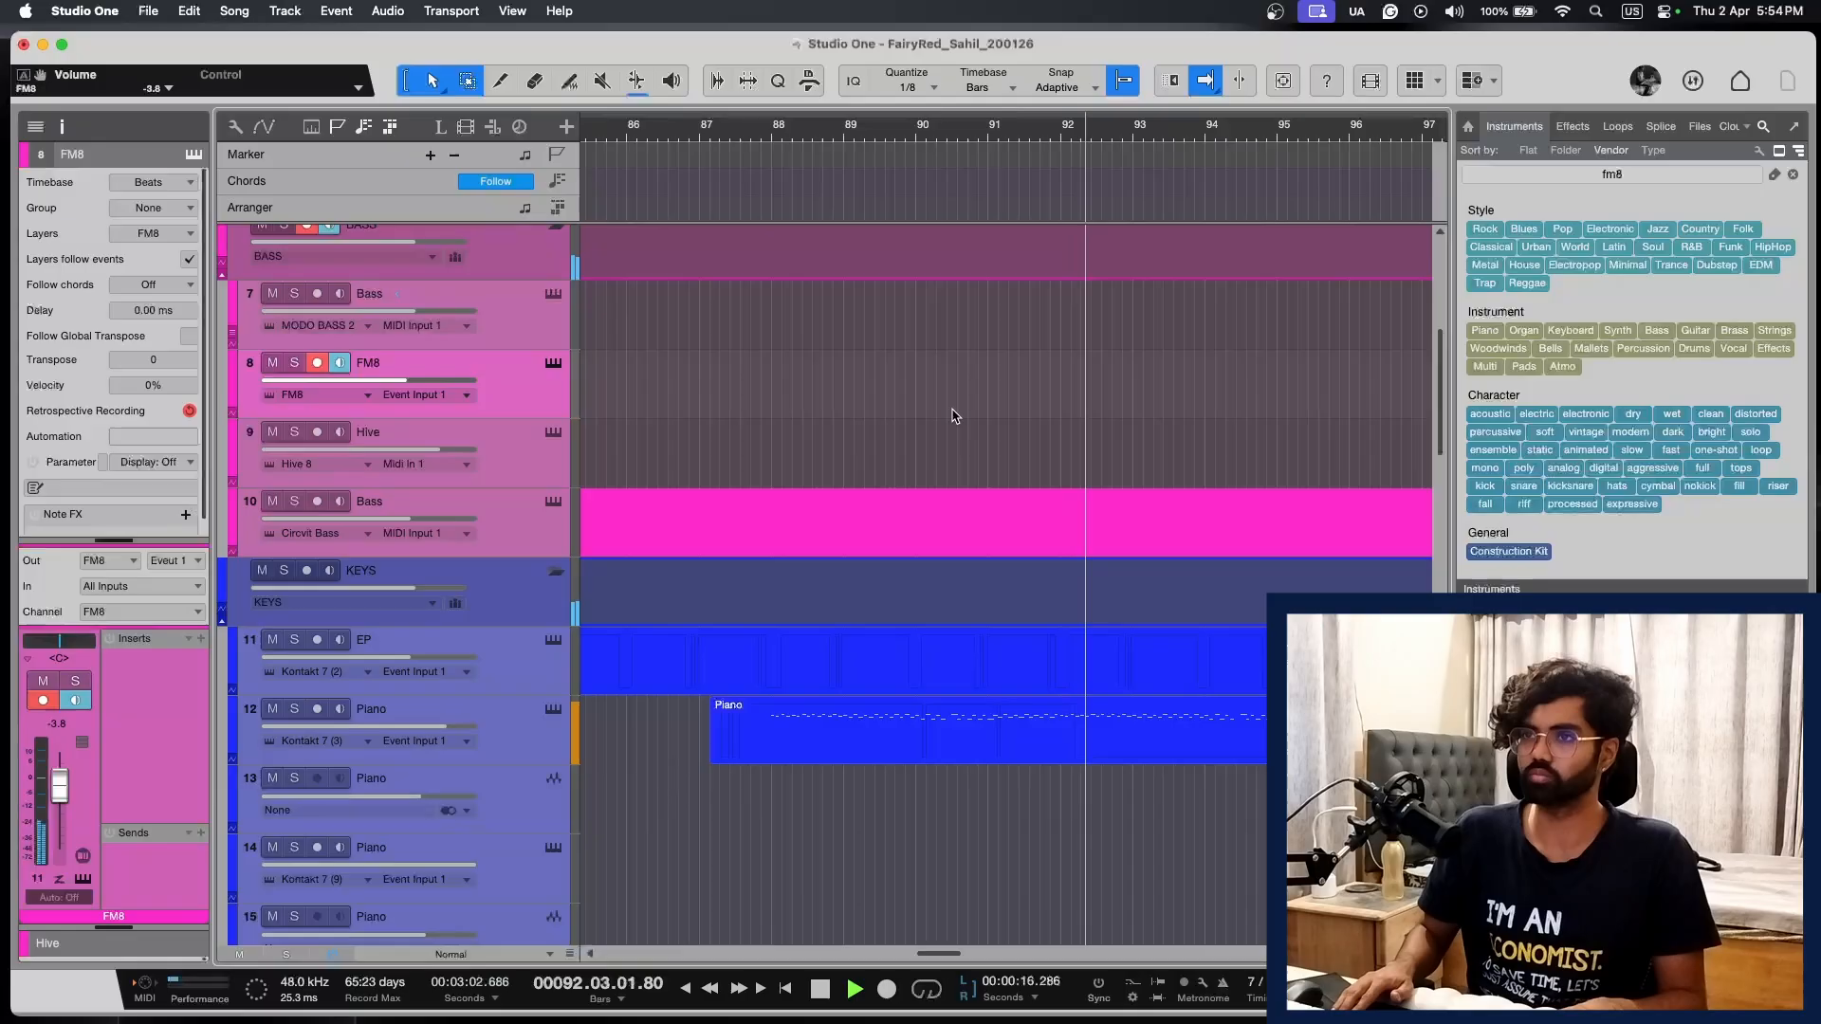
key(shift+KP_Multiply)
key(space)
key(space)
key(w)
key(shift+w)
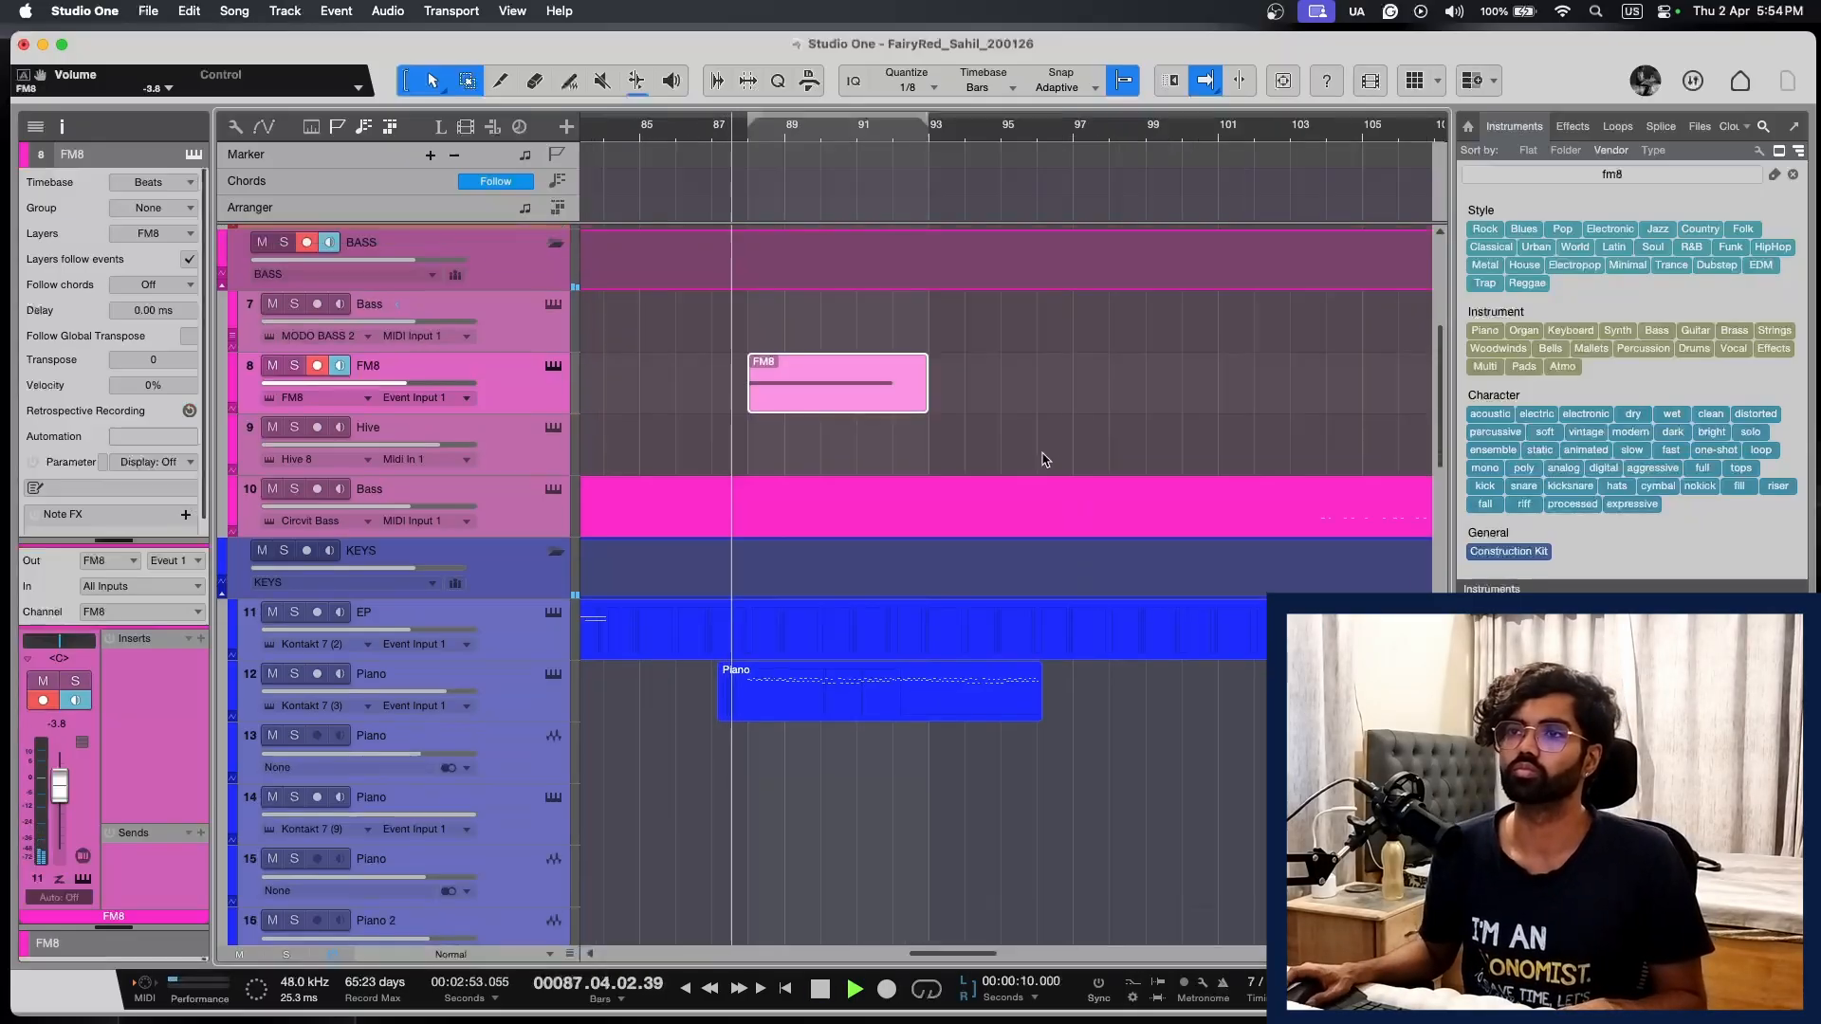
Step: Move the captured FM8 part to start at bar 92, set the loop range to it and play from there
key(e)
drag(885, 405, 1112, 394)
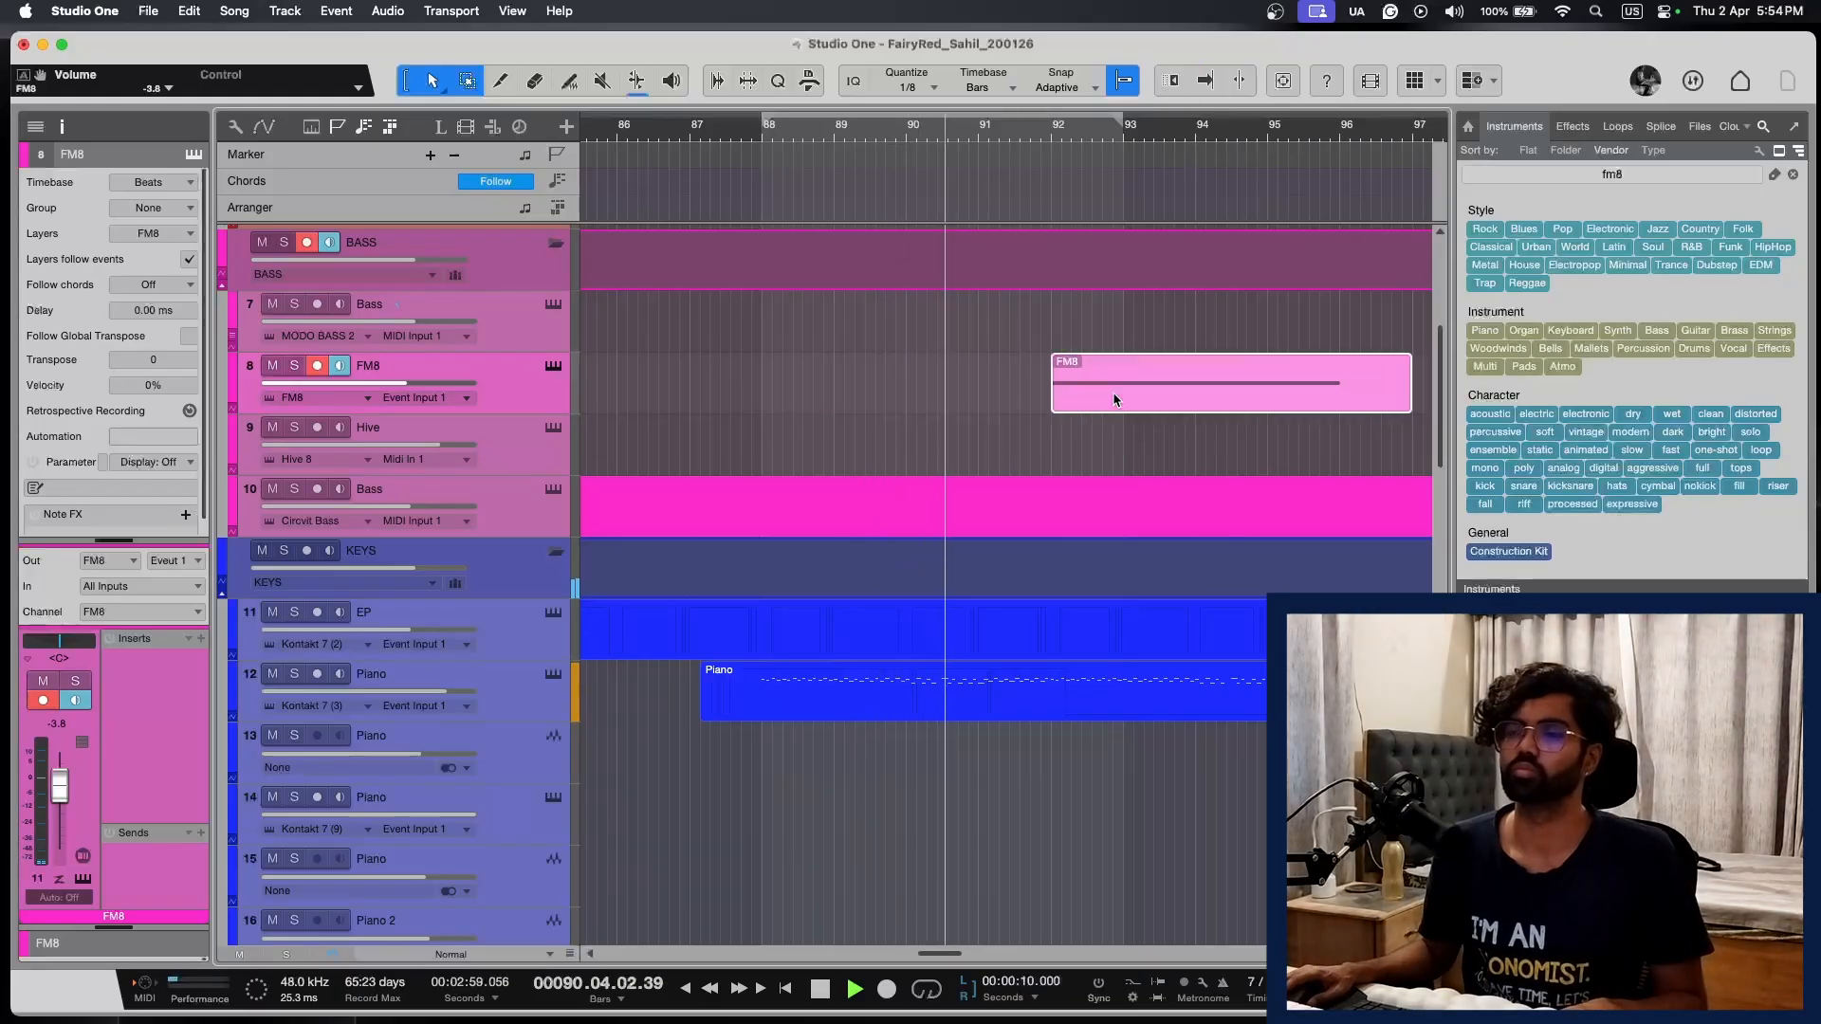
key(e)
key(shift+e)
key(w)
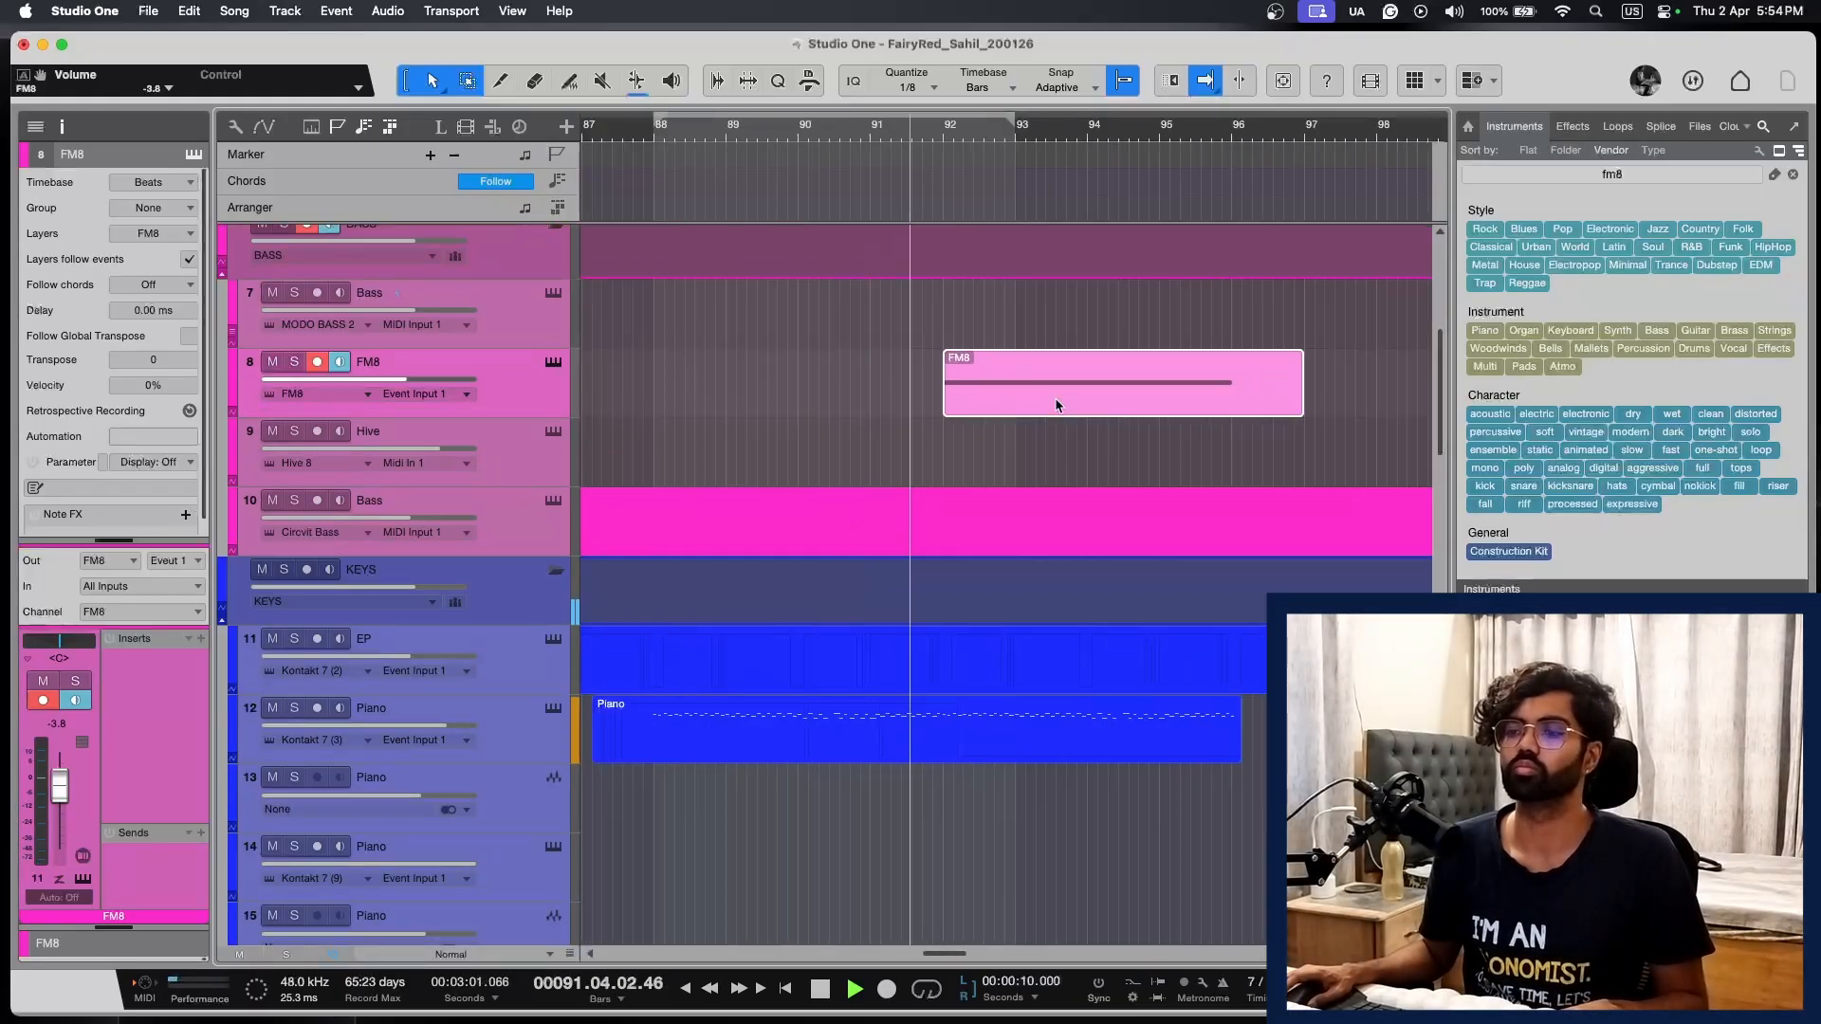
key(f)
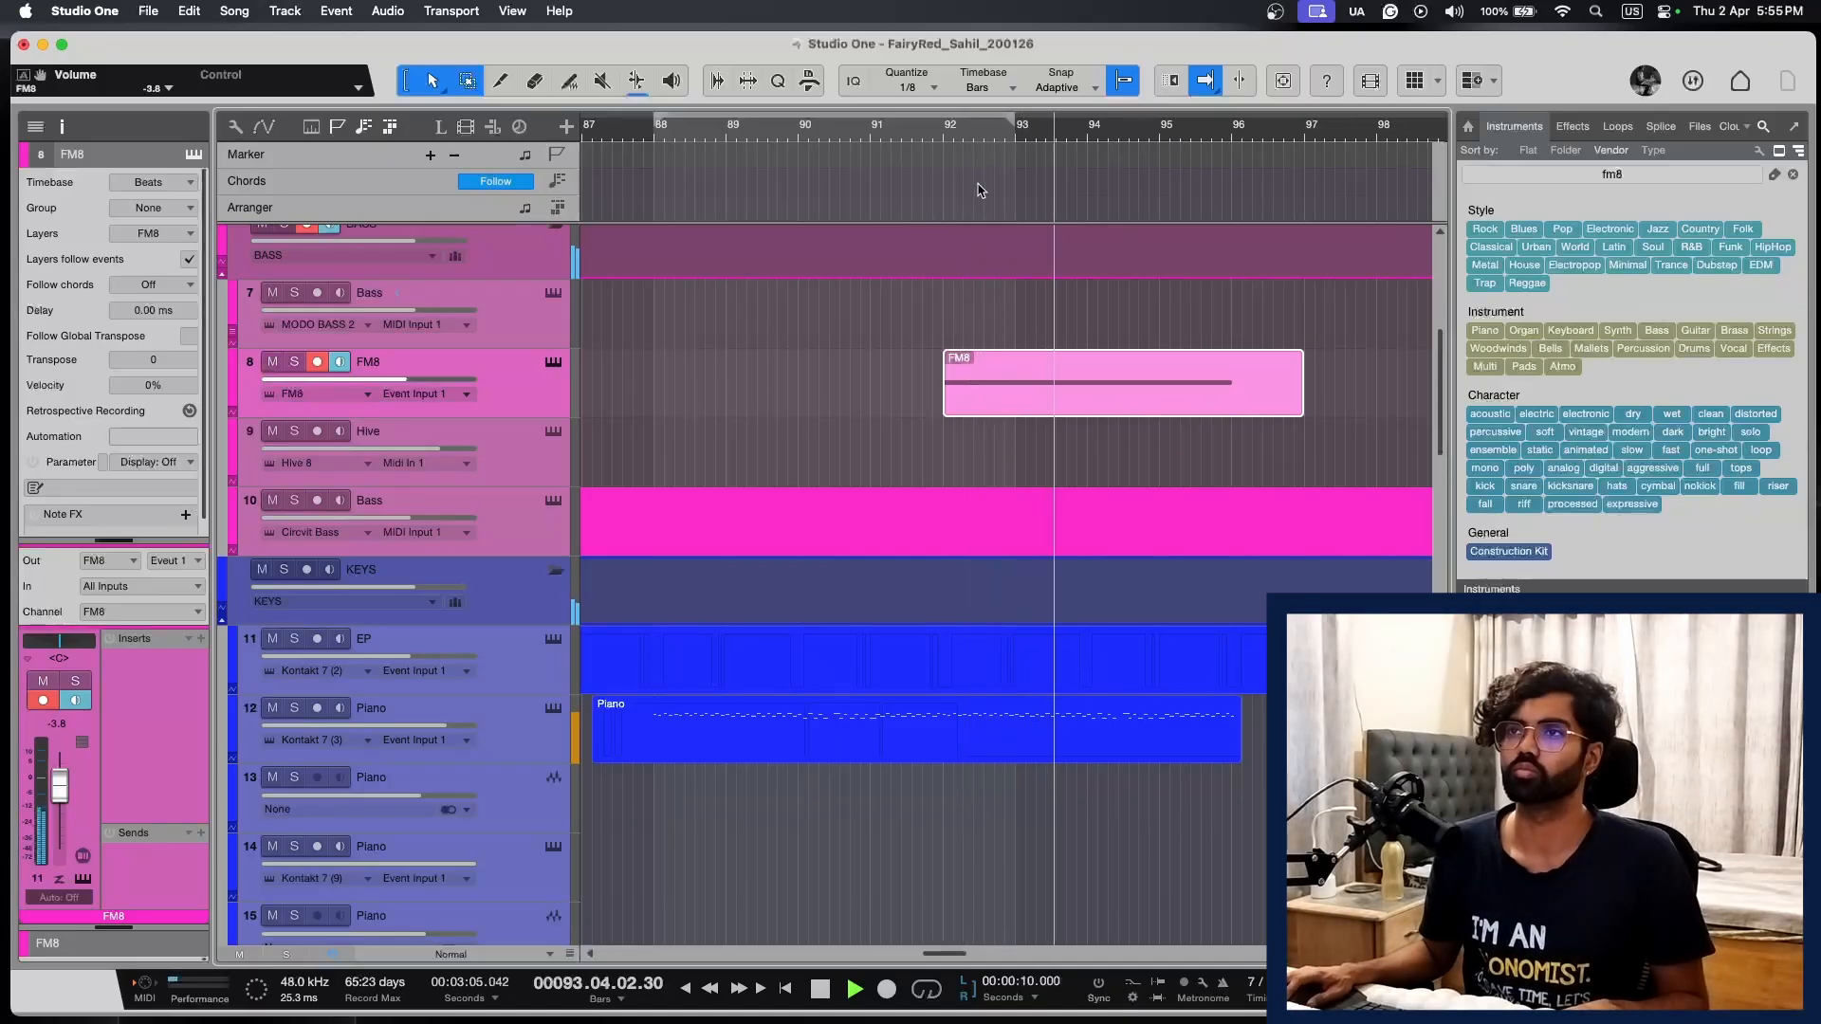
key(p)
click(948, 134)
Step: Delete the muted Hive part at bar 88 on the Hive 9 instrument track
scroll(1077, 496, down, 10)
key(w)
scroll(1068, 519, down, 10)
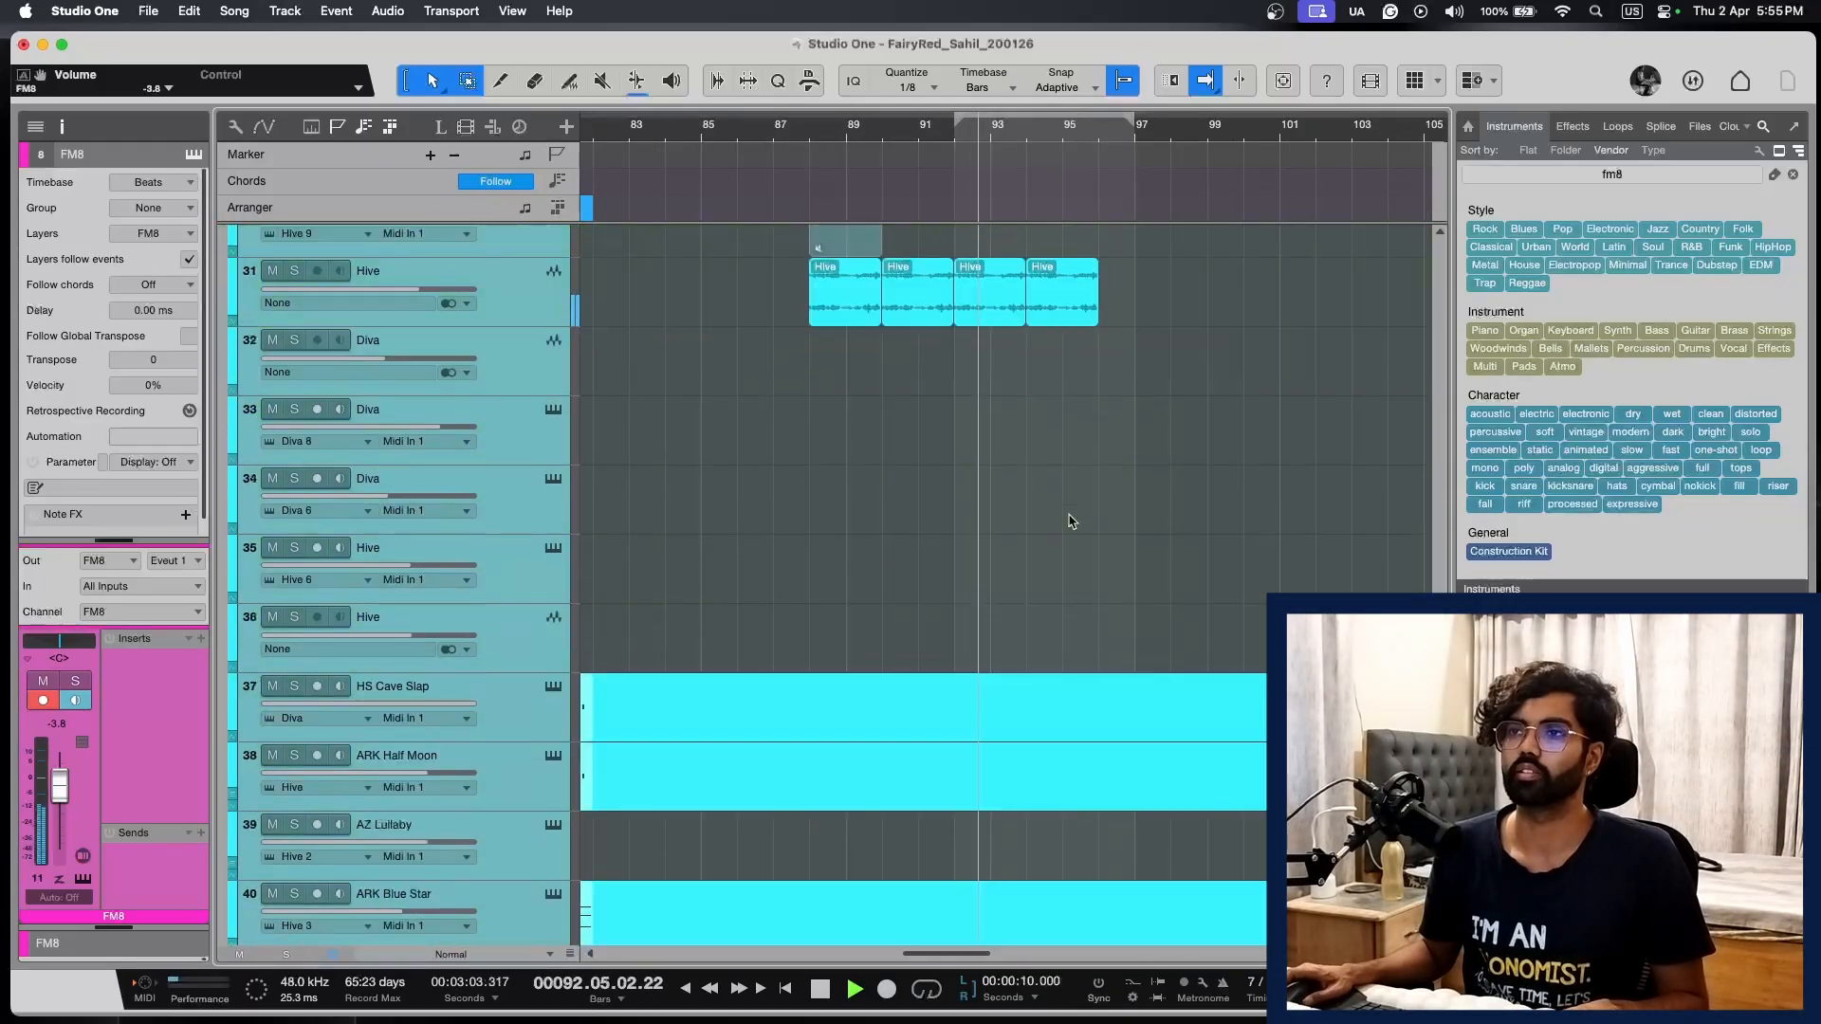
key(space)
key(w)
key(w)
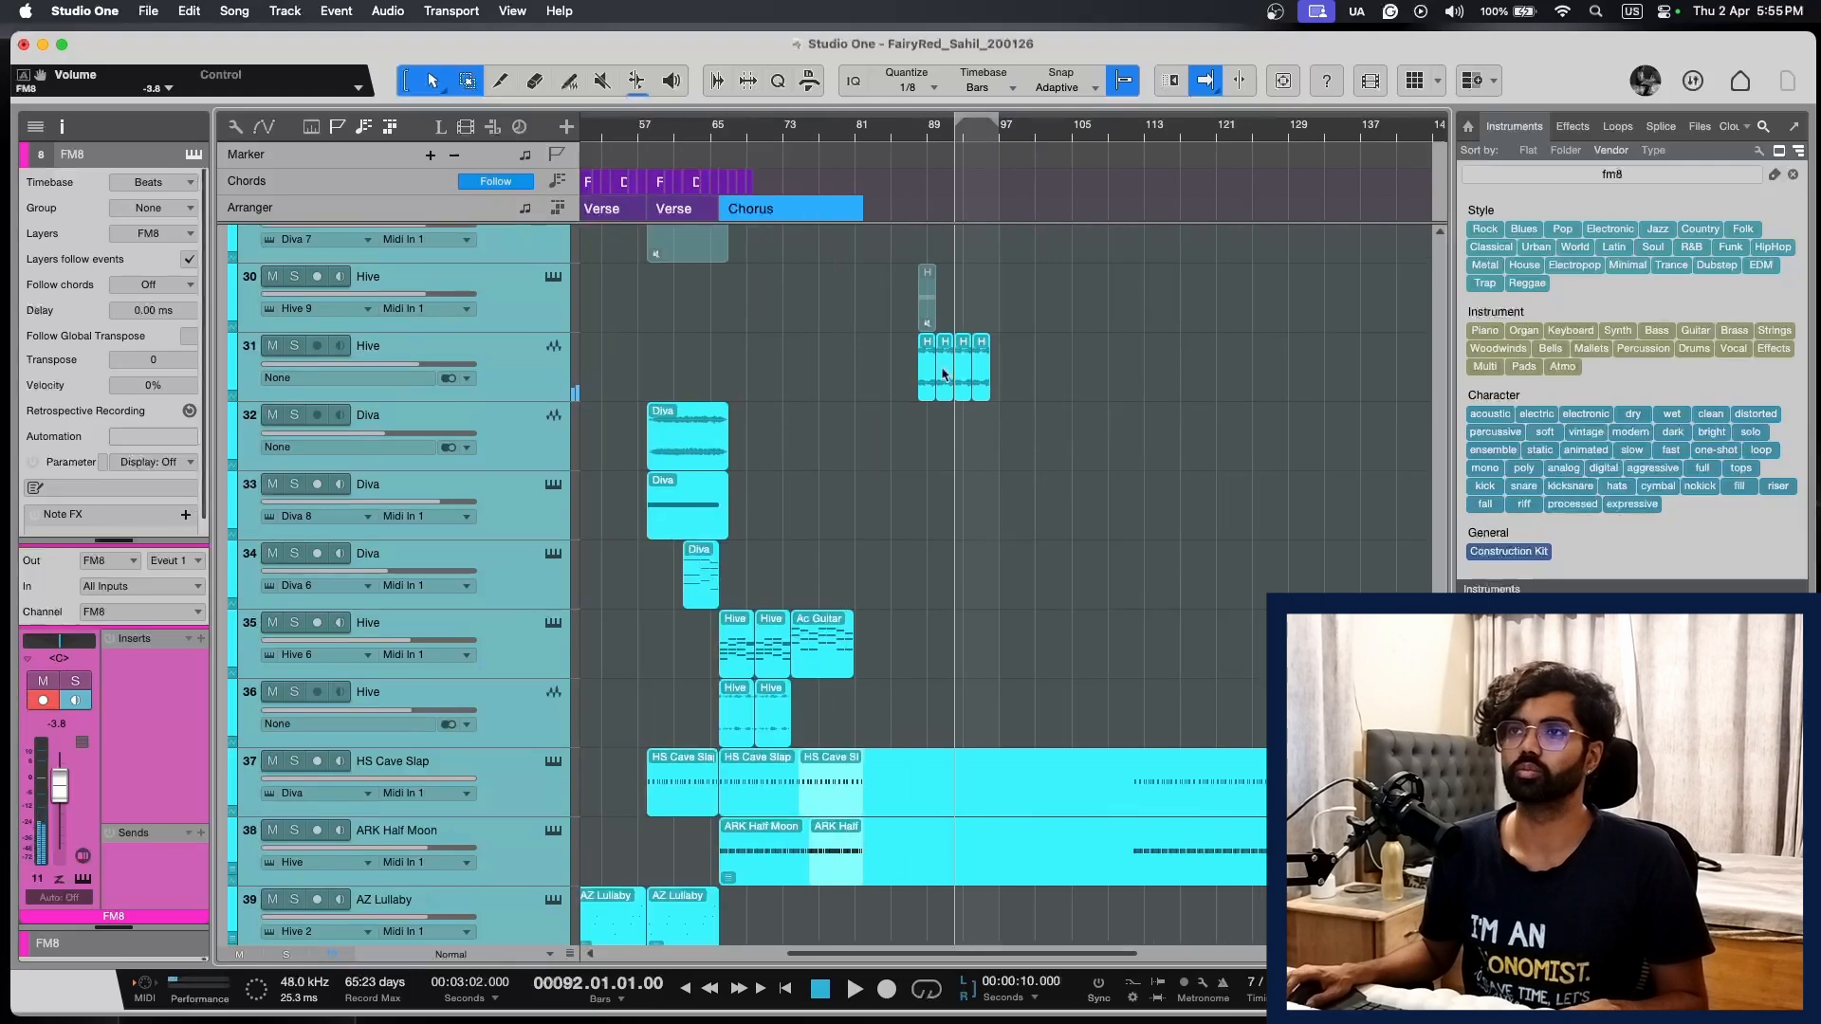
click(927, 305)
key(e)
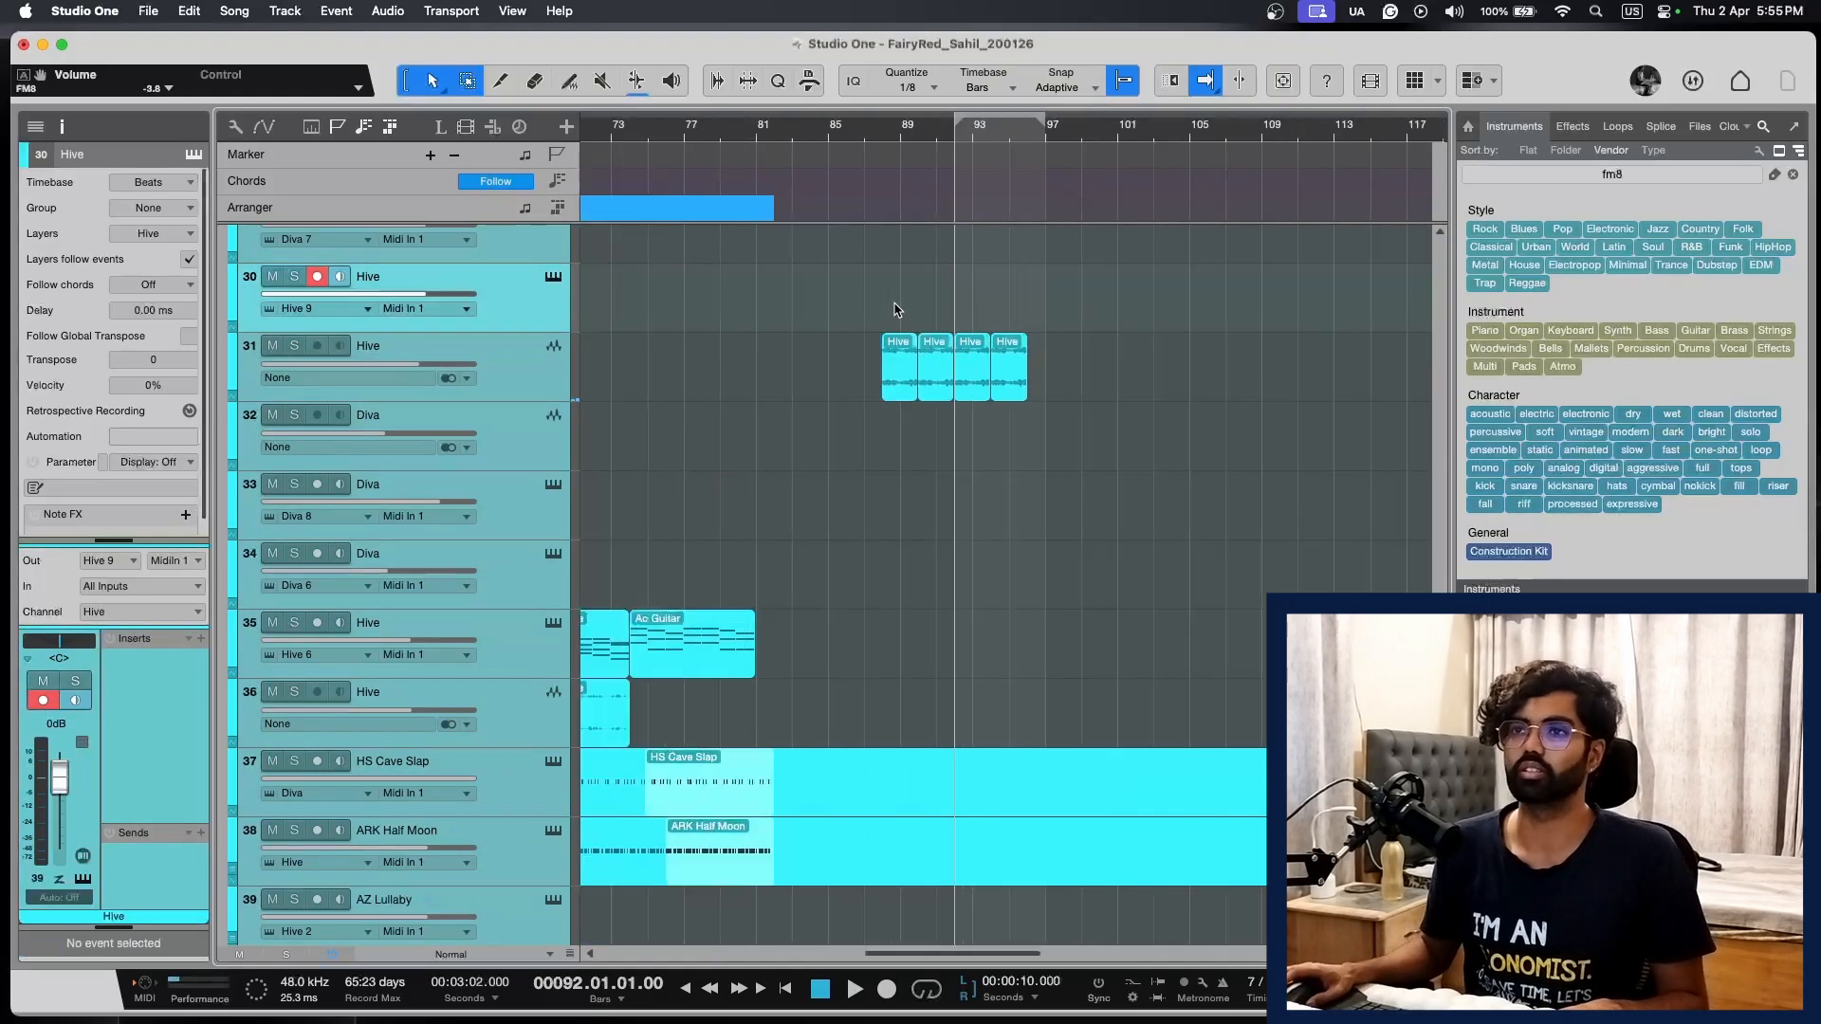
Step: Audition the Hive 6 track from bar 92 and set its volume to -1.3 dB
click(539, 654)
key(space)
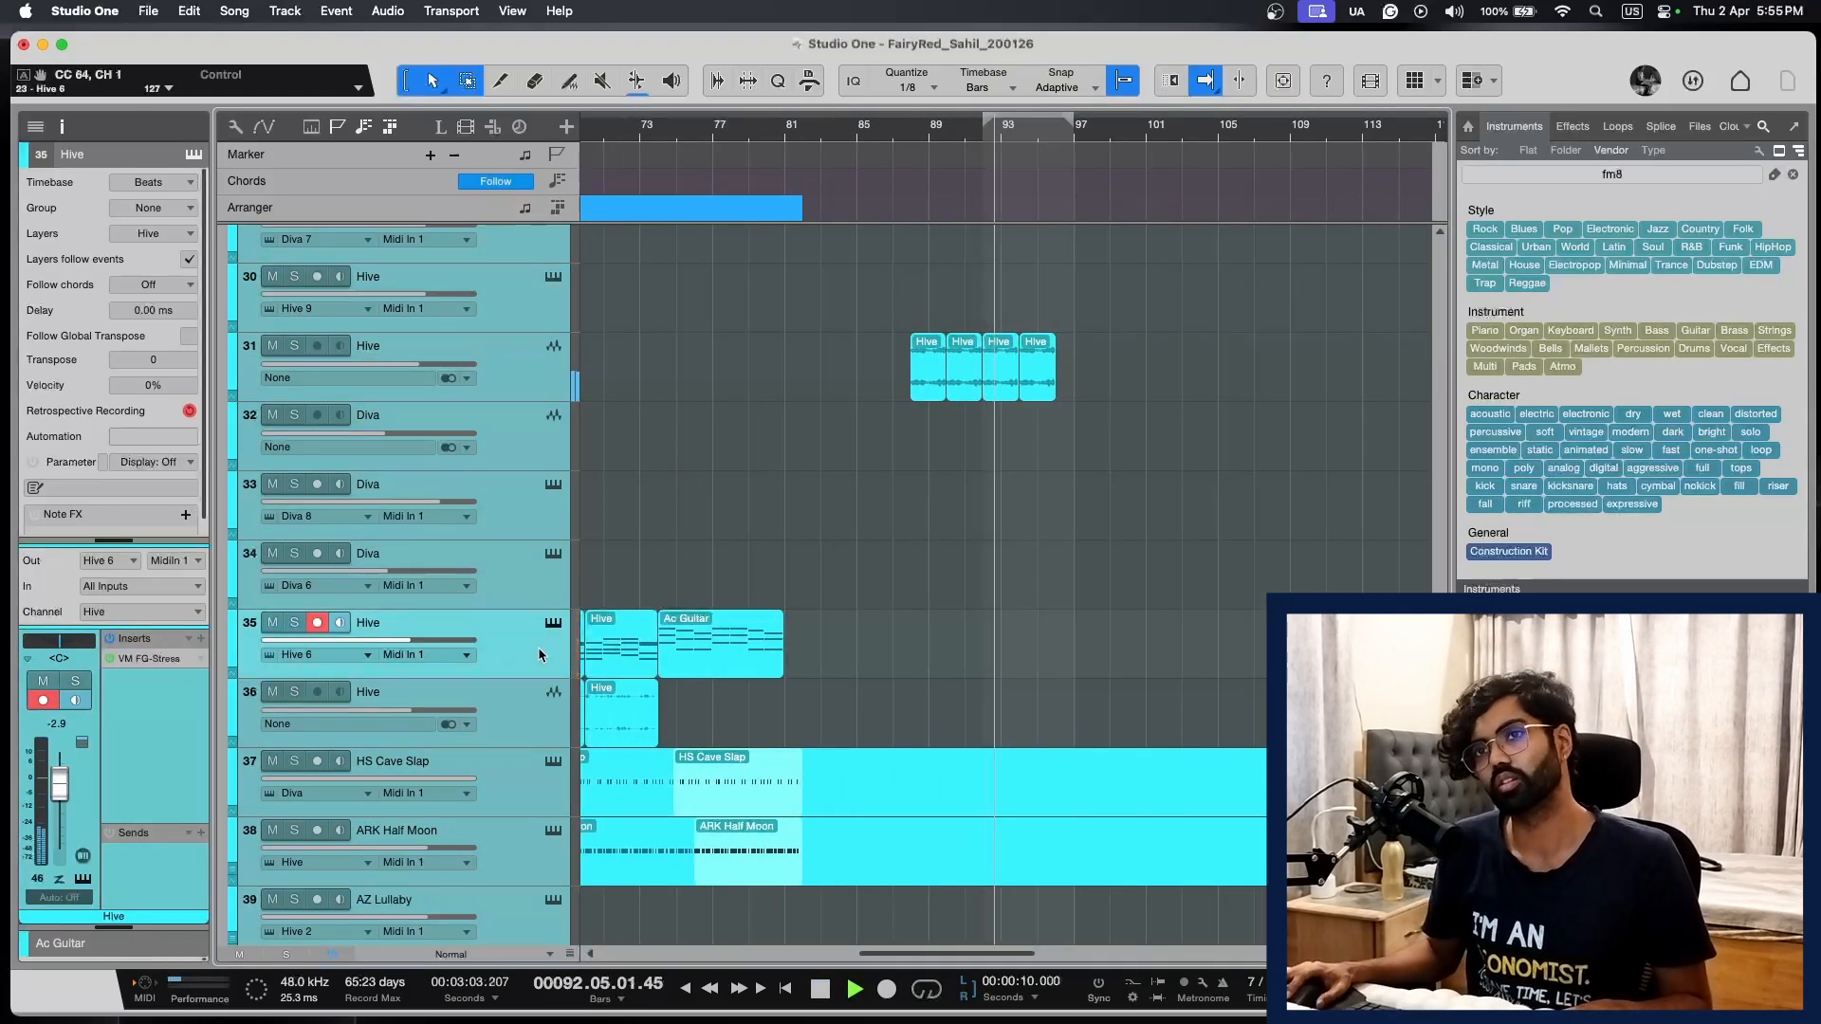
drag(411, 641, 448, 651)
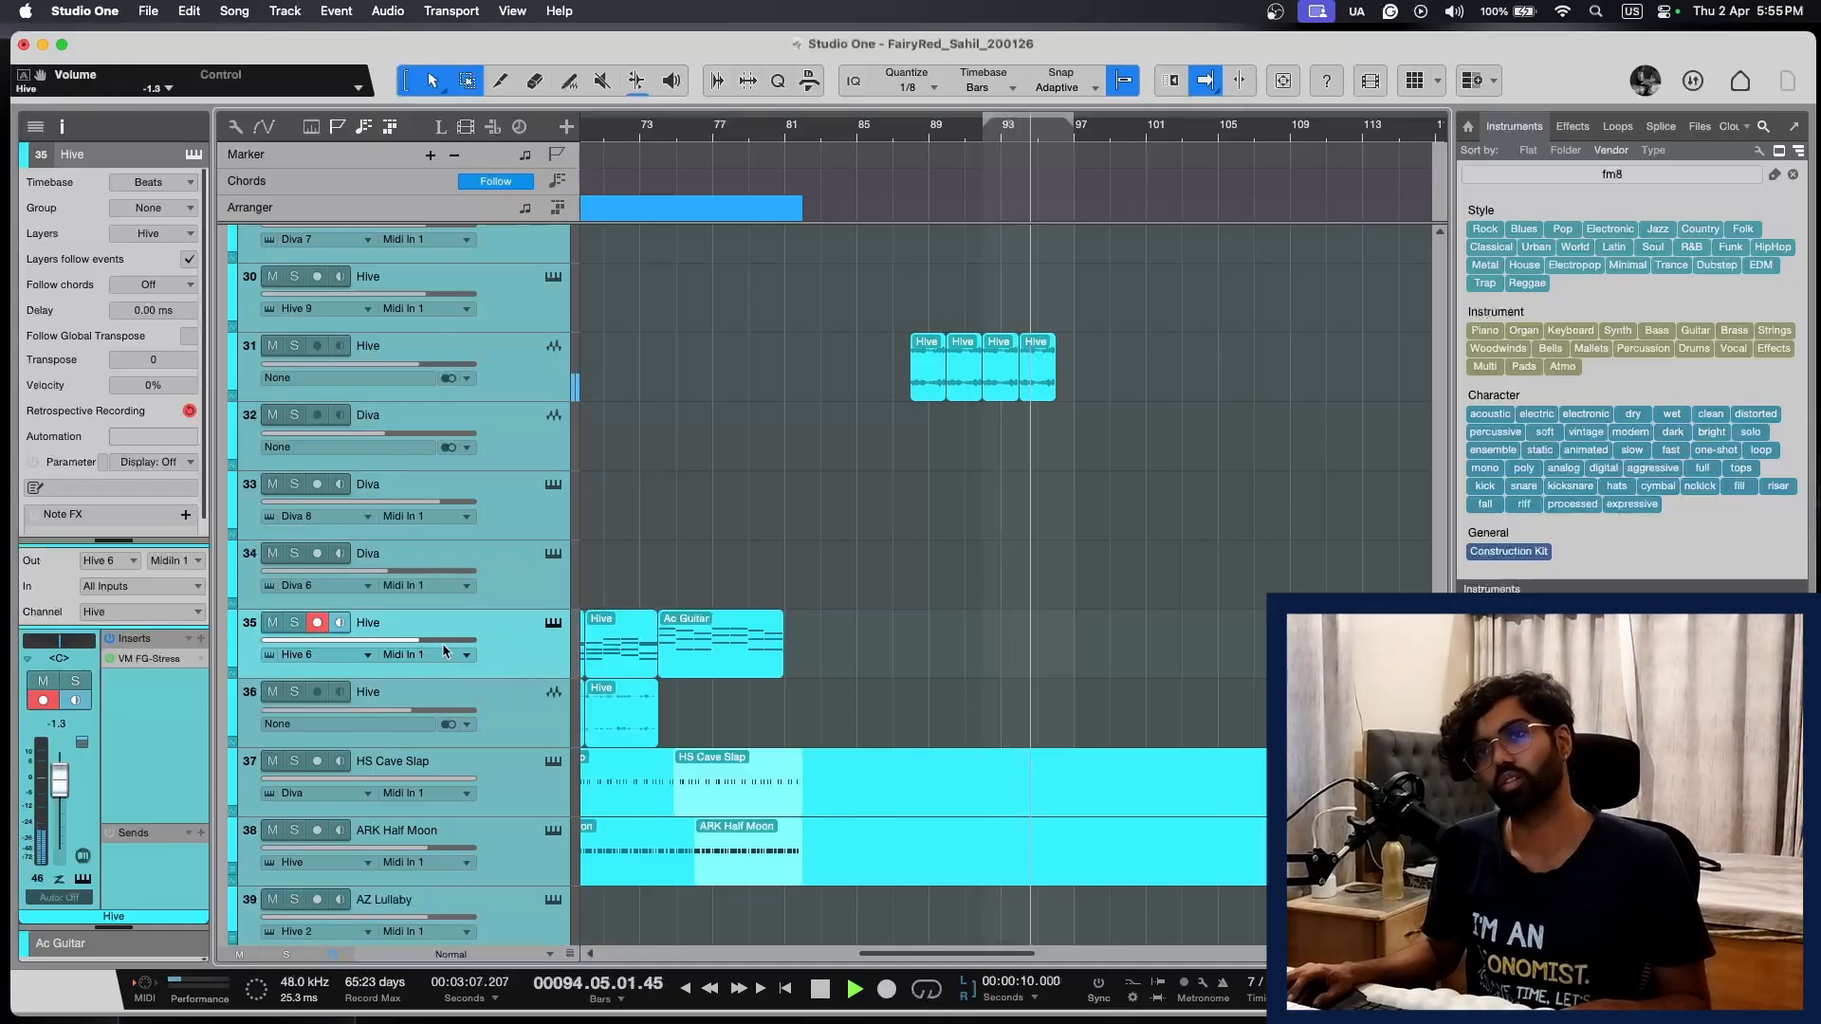
key(space)
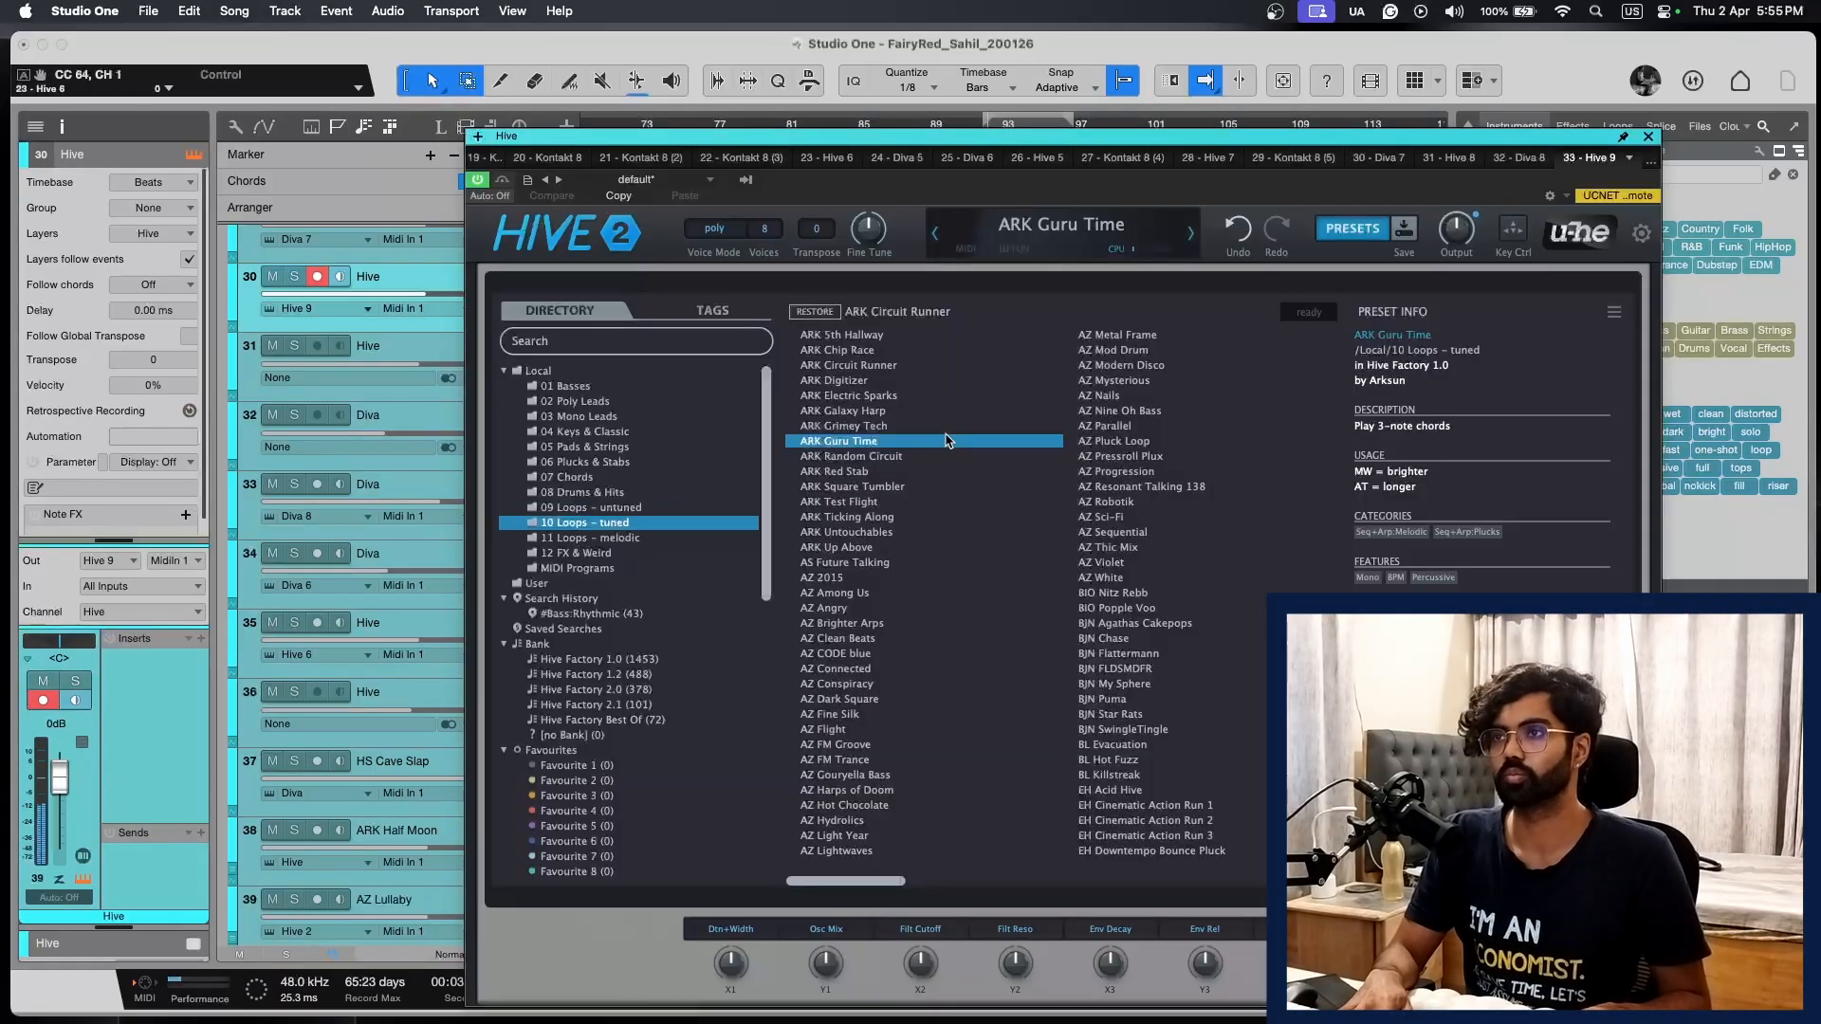
Step: Load the ARK Electric Sparks preset in Hive 9 and set its arpeggiator TimeBase to 1/8
click(895, 397)
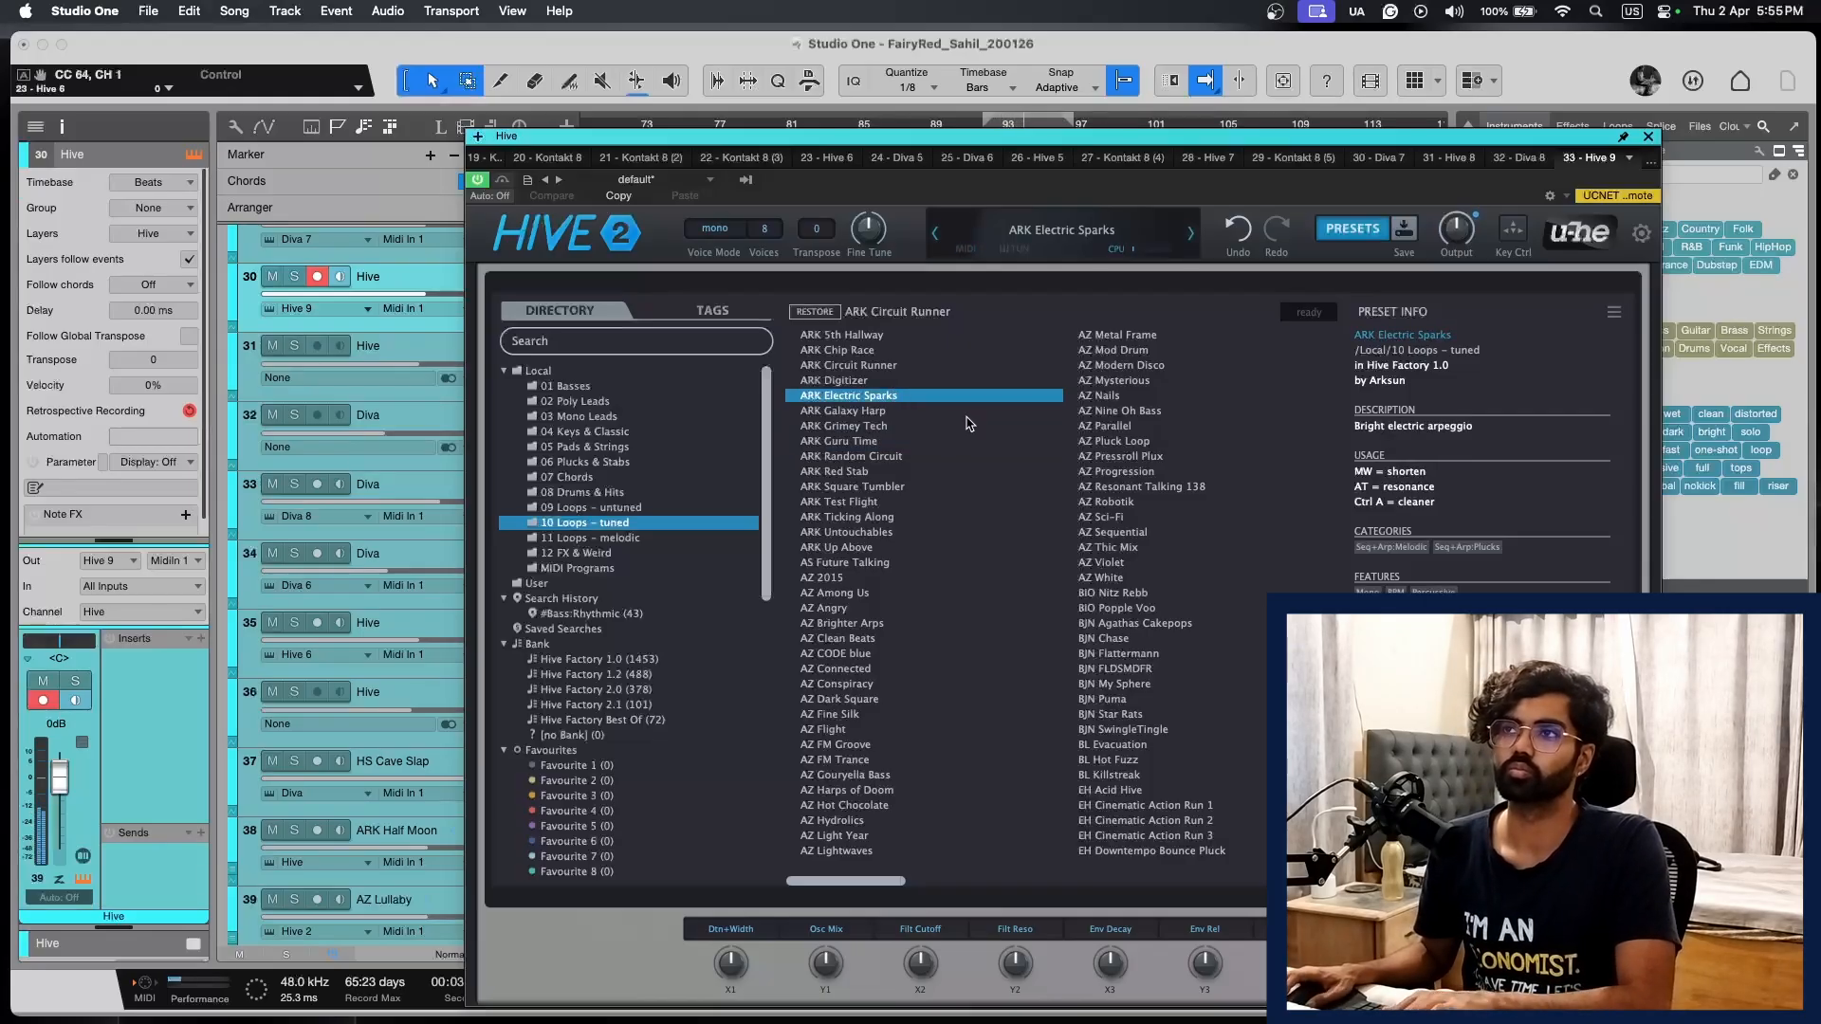
click(1351, 230)
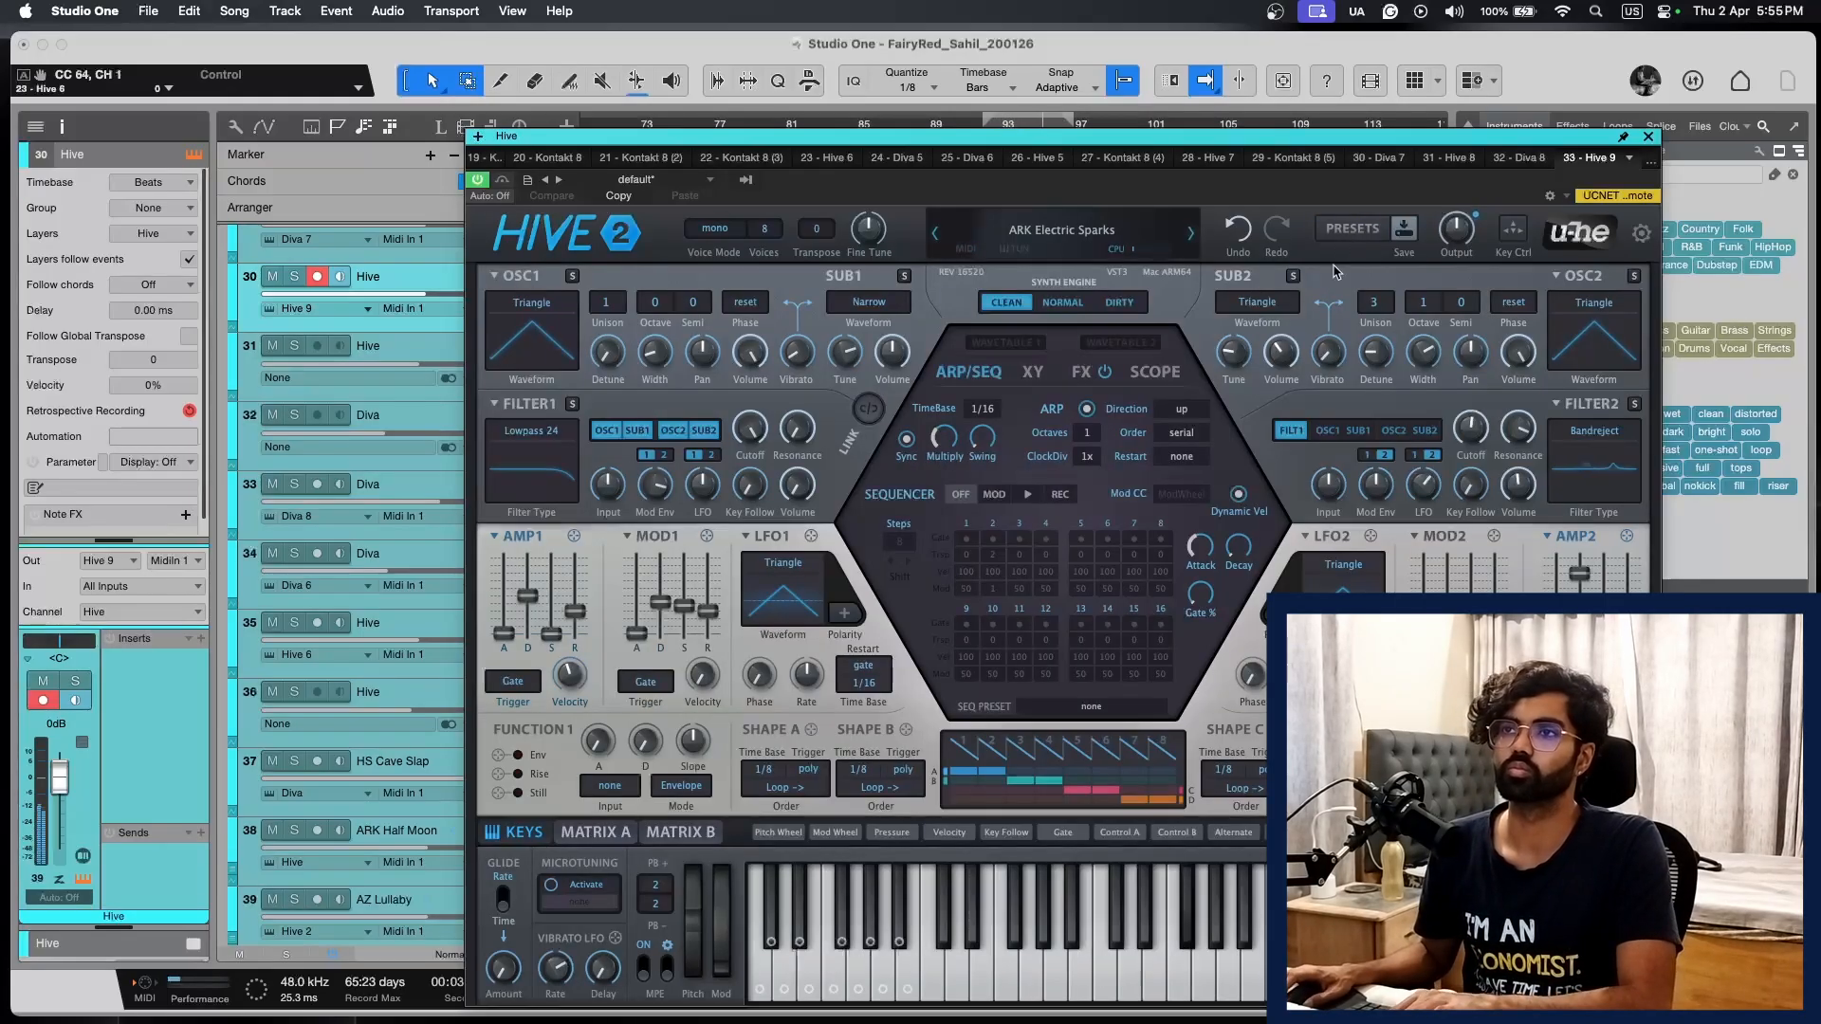
click(1004, 418)
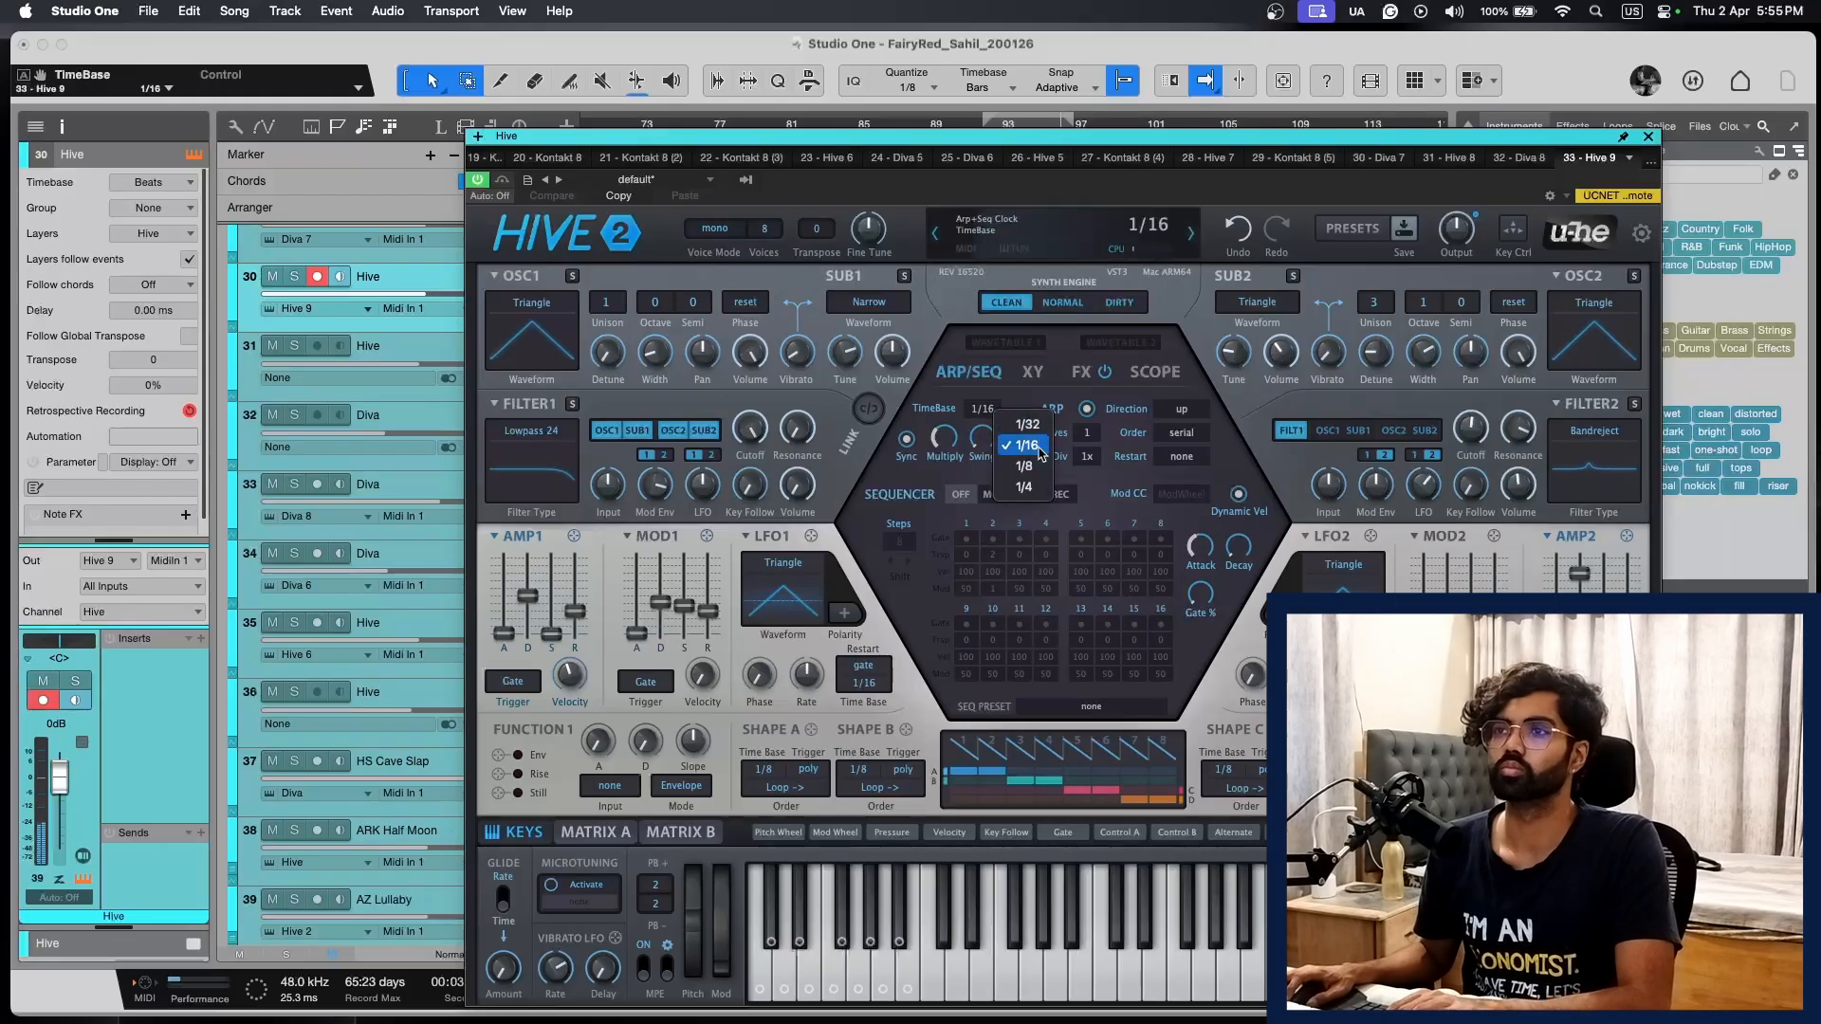
click(986, 410)
click(1021, 454)
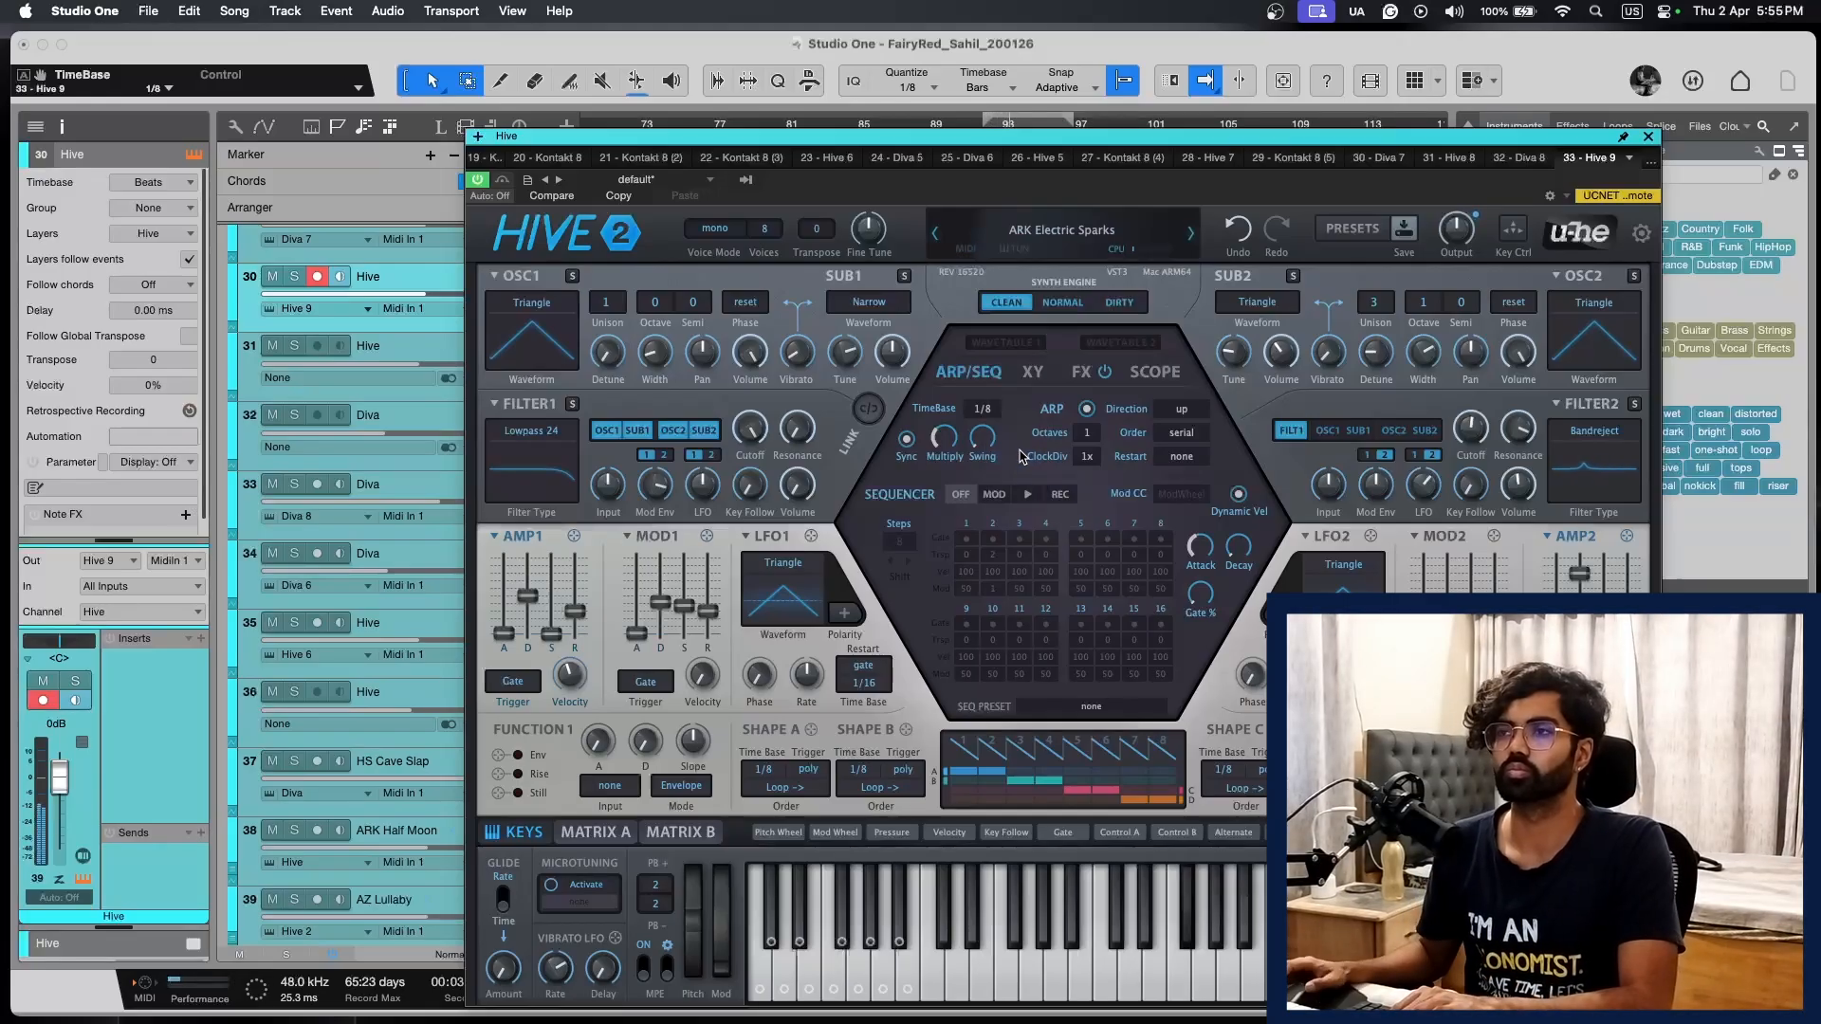
Step: Capture the performance played on the Hive 9 track at bar 92 and extend the part and its note to just before bar 96
key(shift+m)
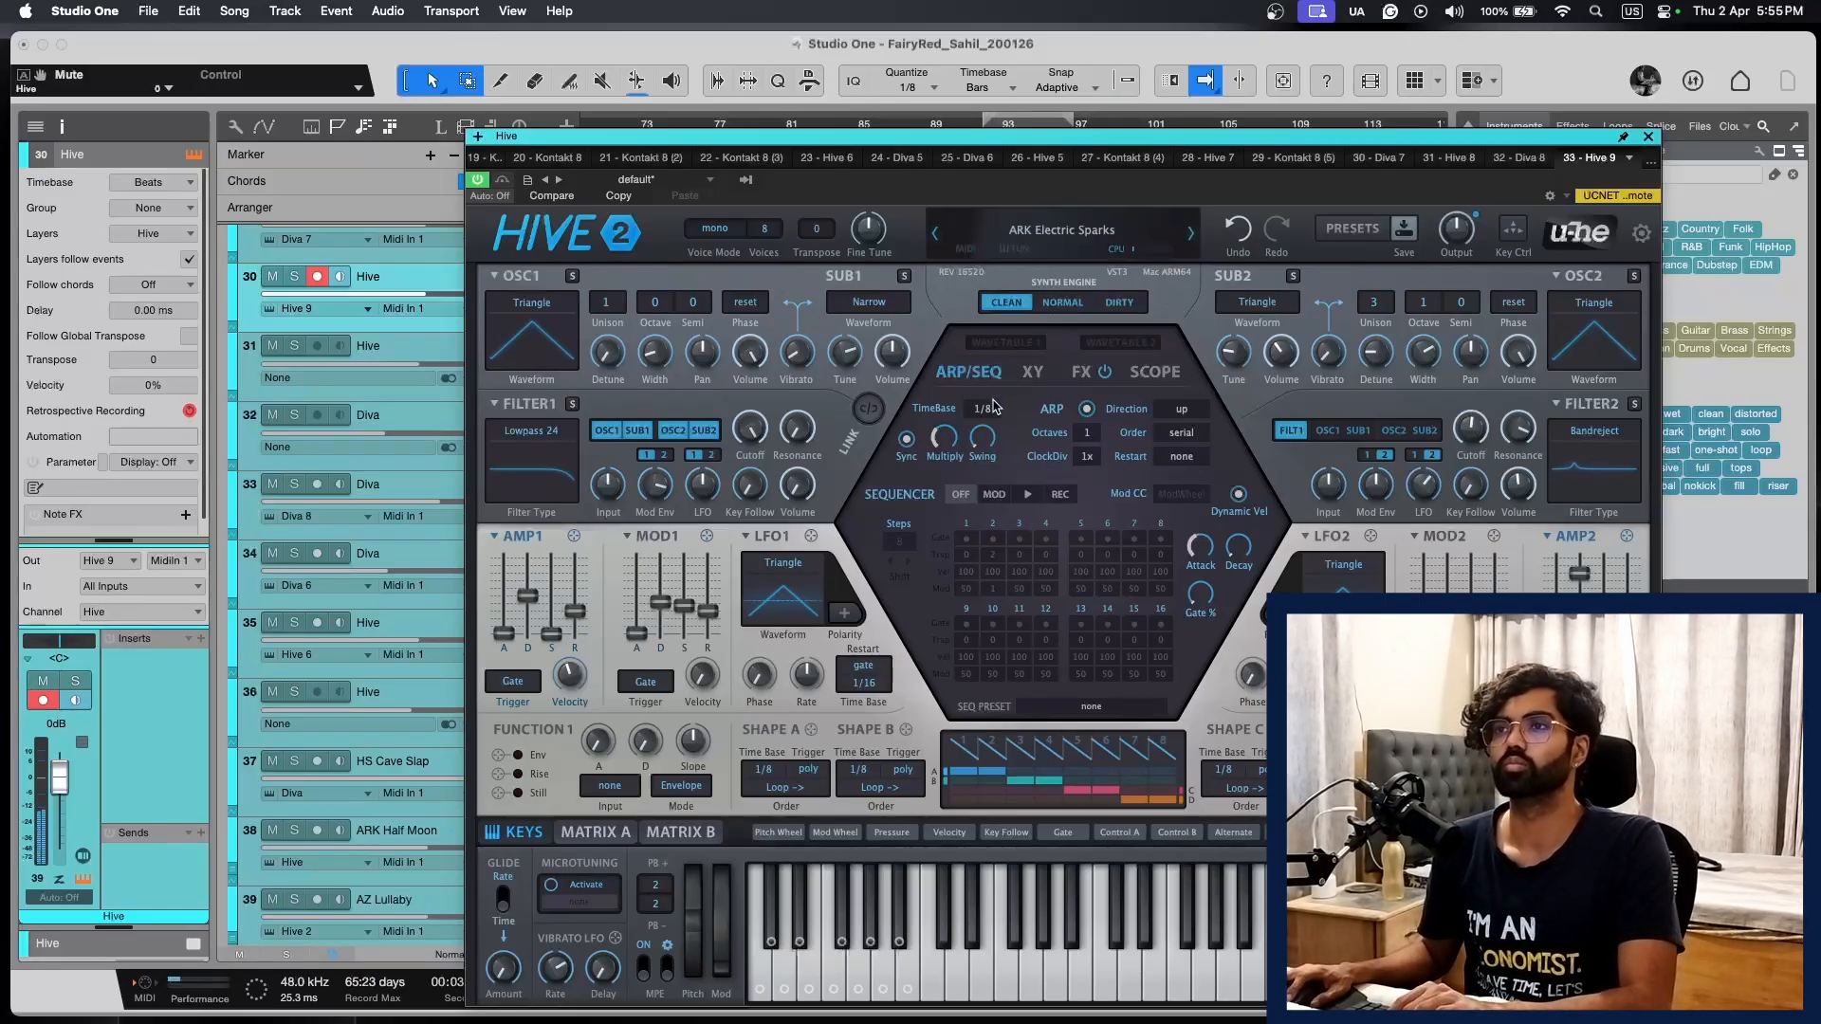
key(space)
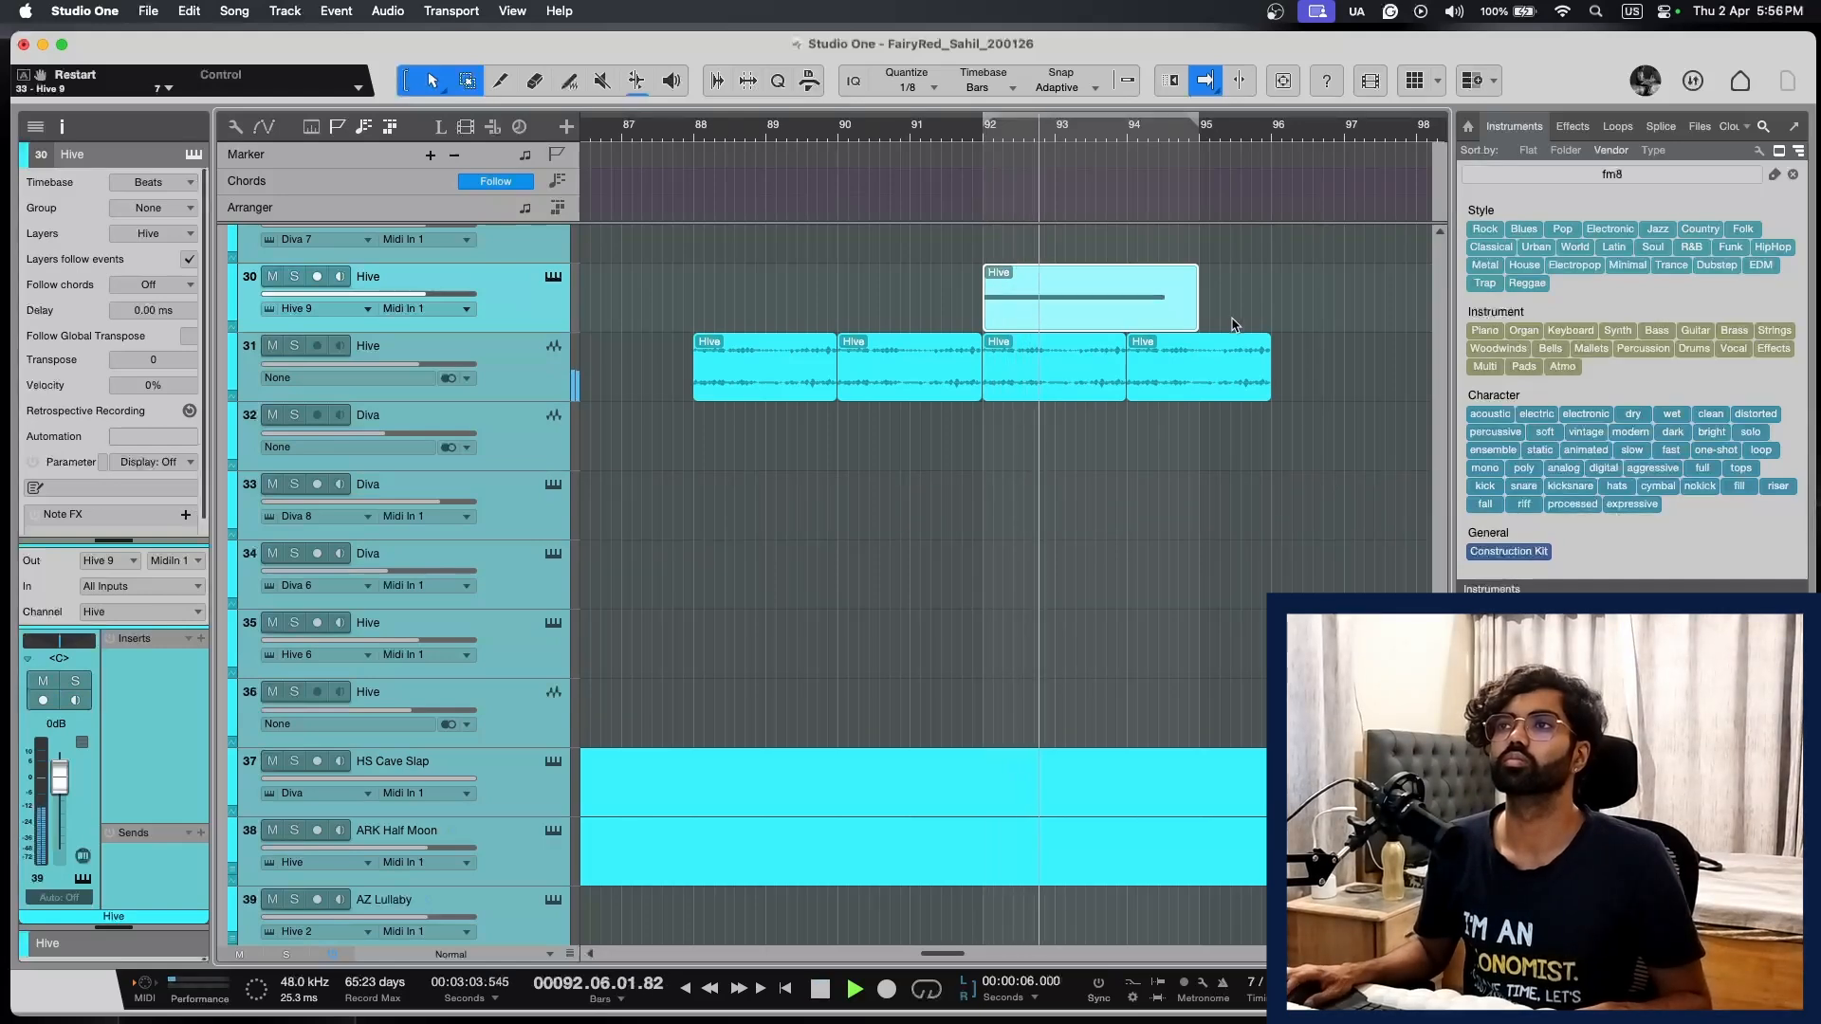
drag(1200, 312, 1268, 313)
key(space)
double_click(1231, 307)
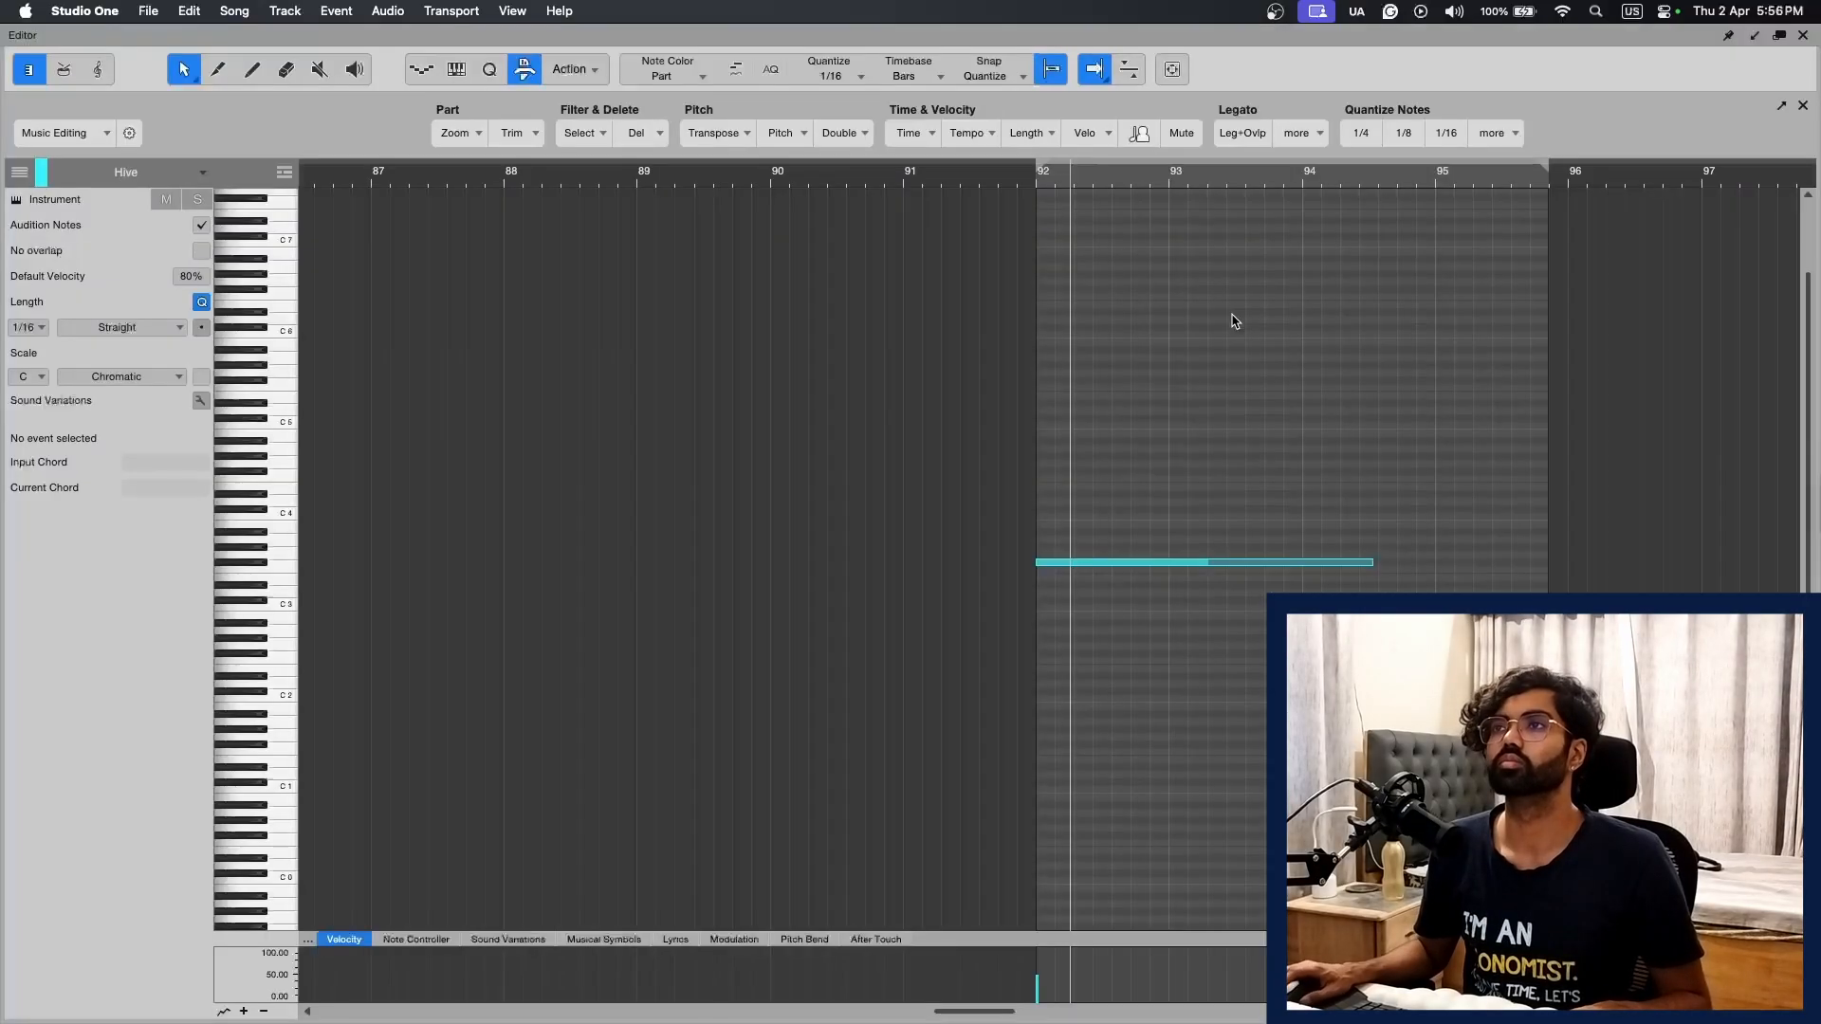
key(space)
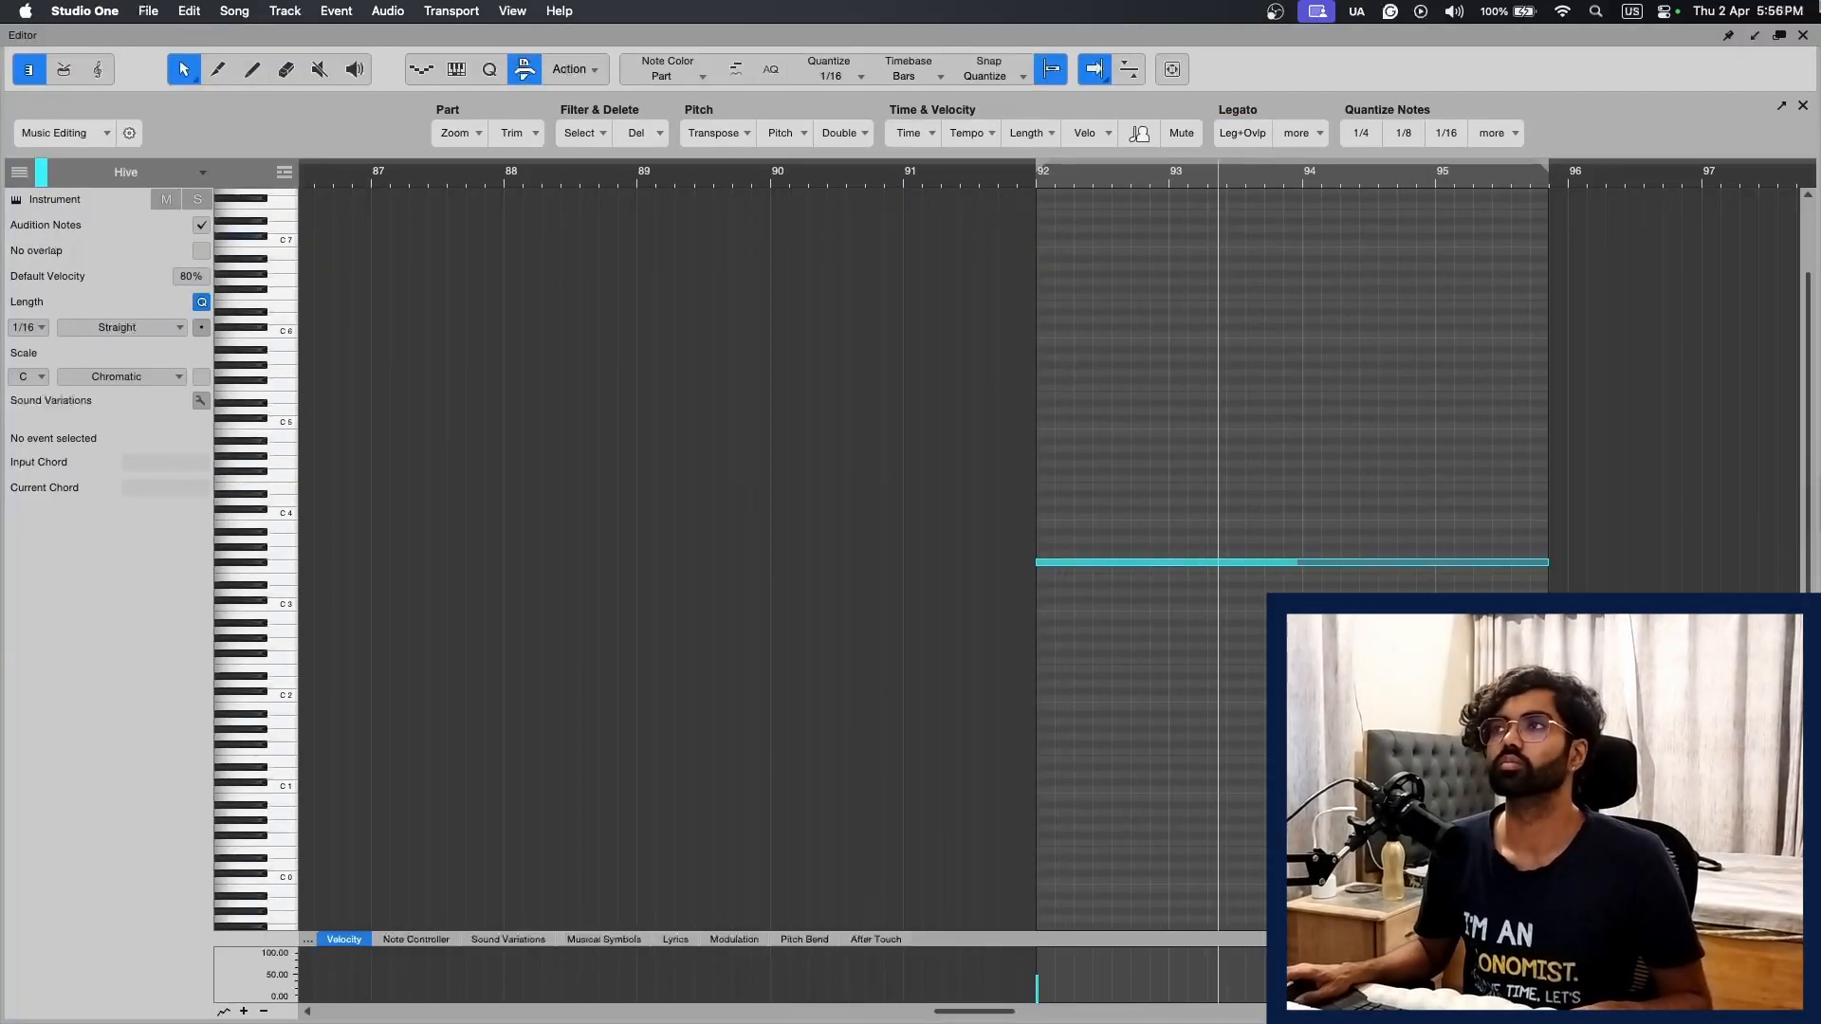
click(1803, 36)
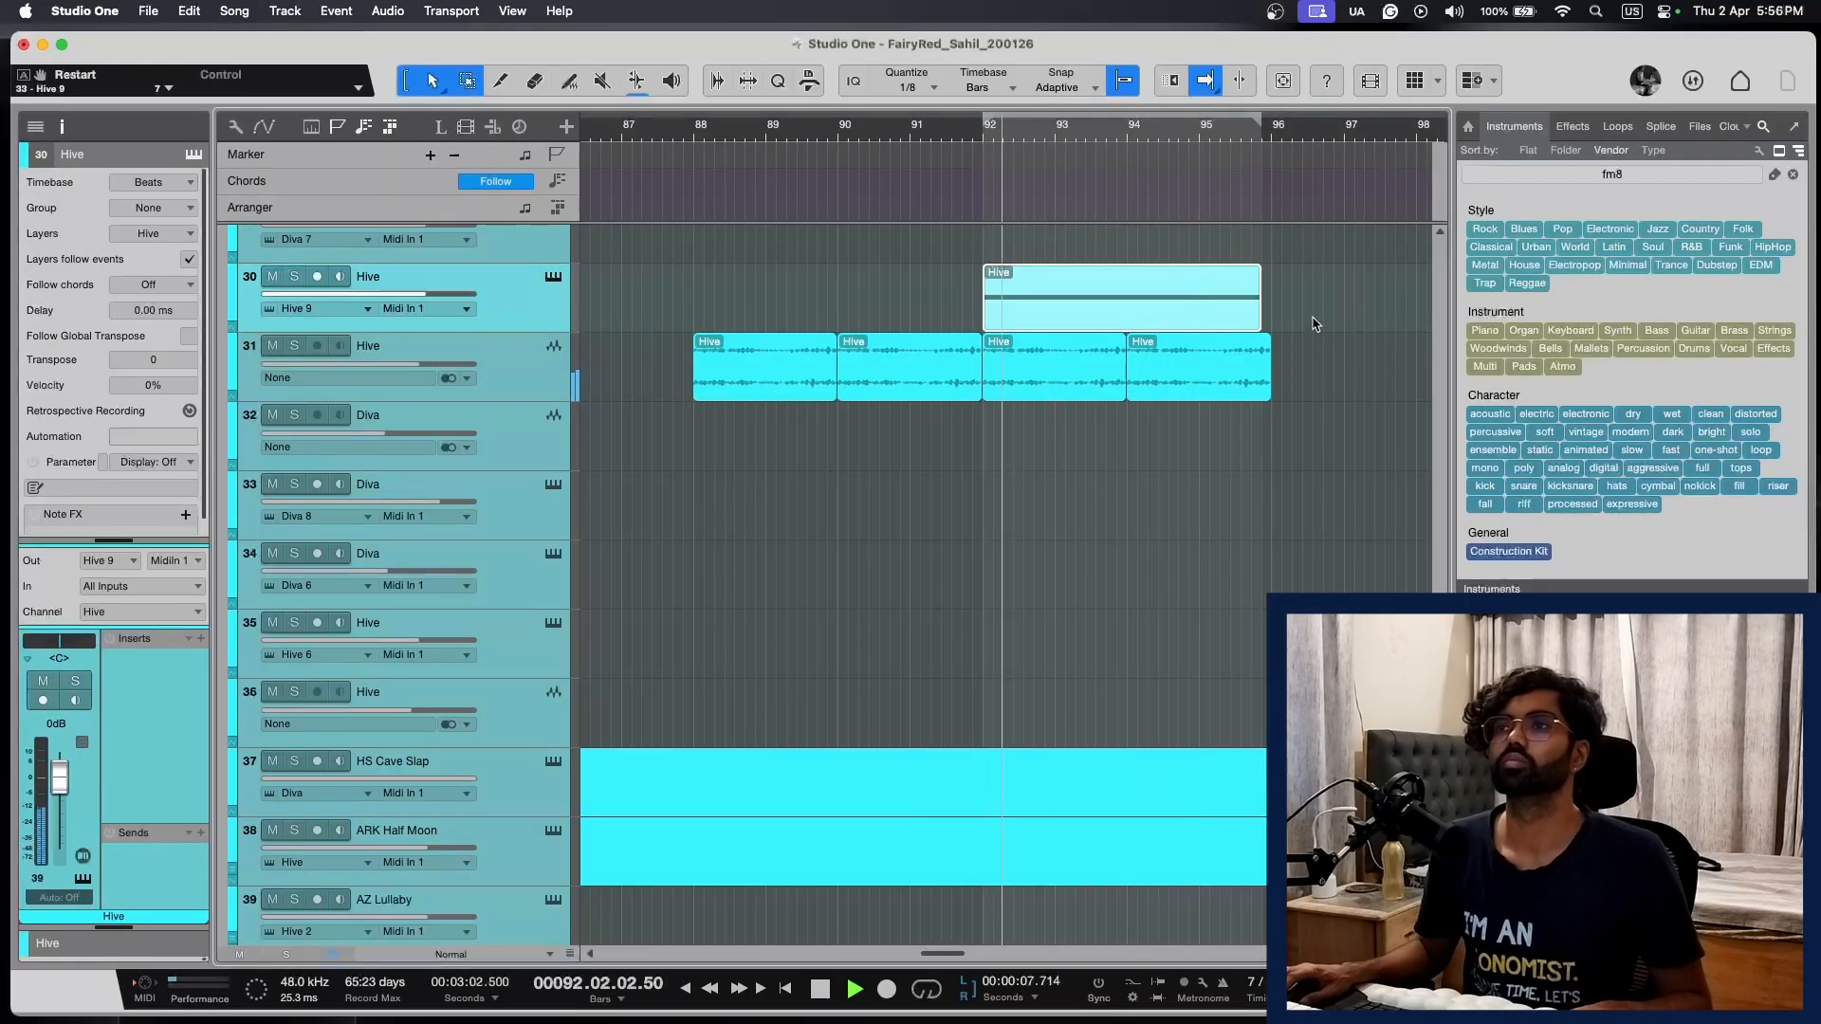
Step: Set the Hive 9 track's volume to -6.9 dB while listening to the section from bar 92
drag(350, 294, 57, 296)
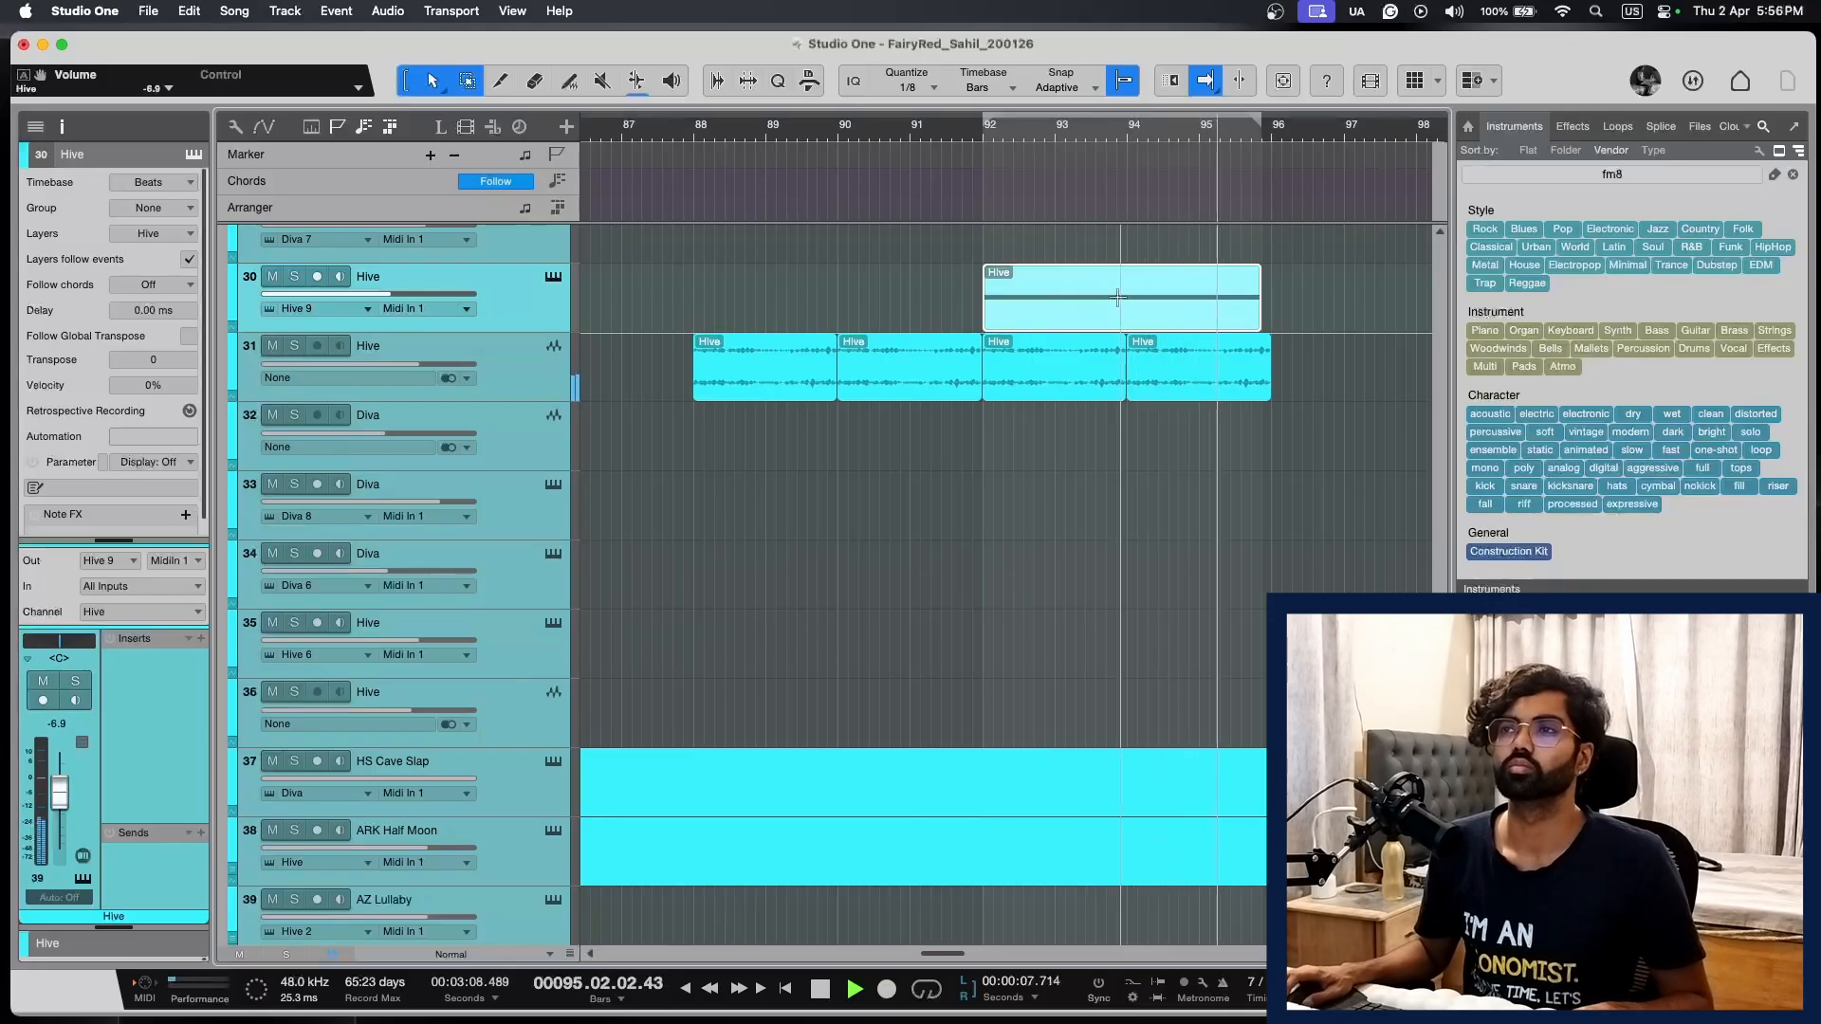
key(w)
key(space)
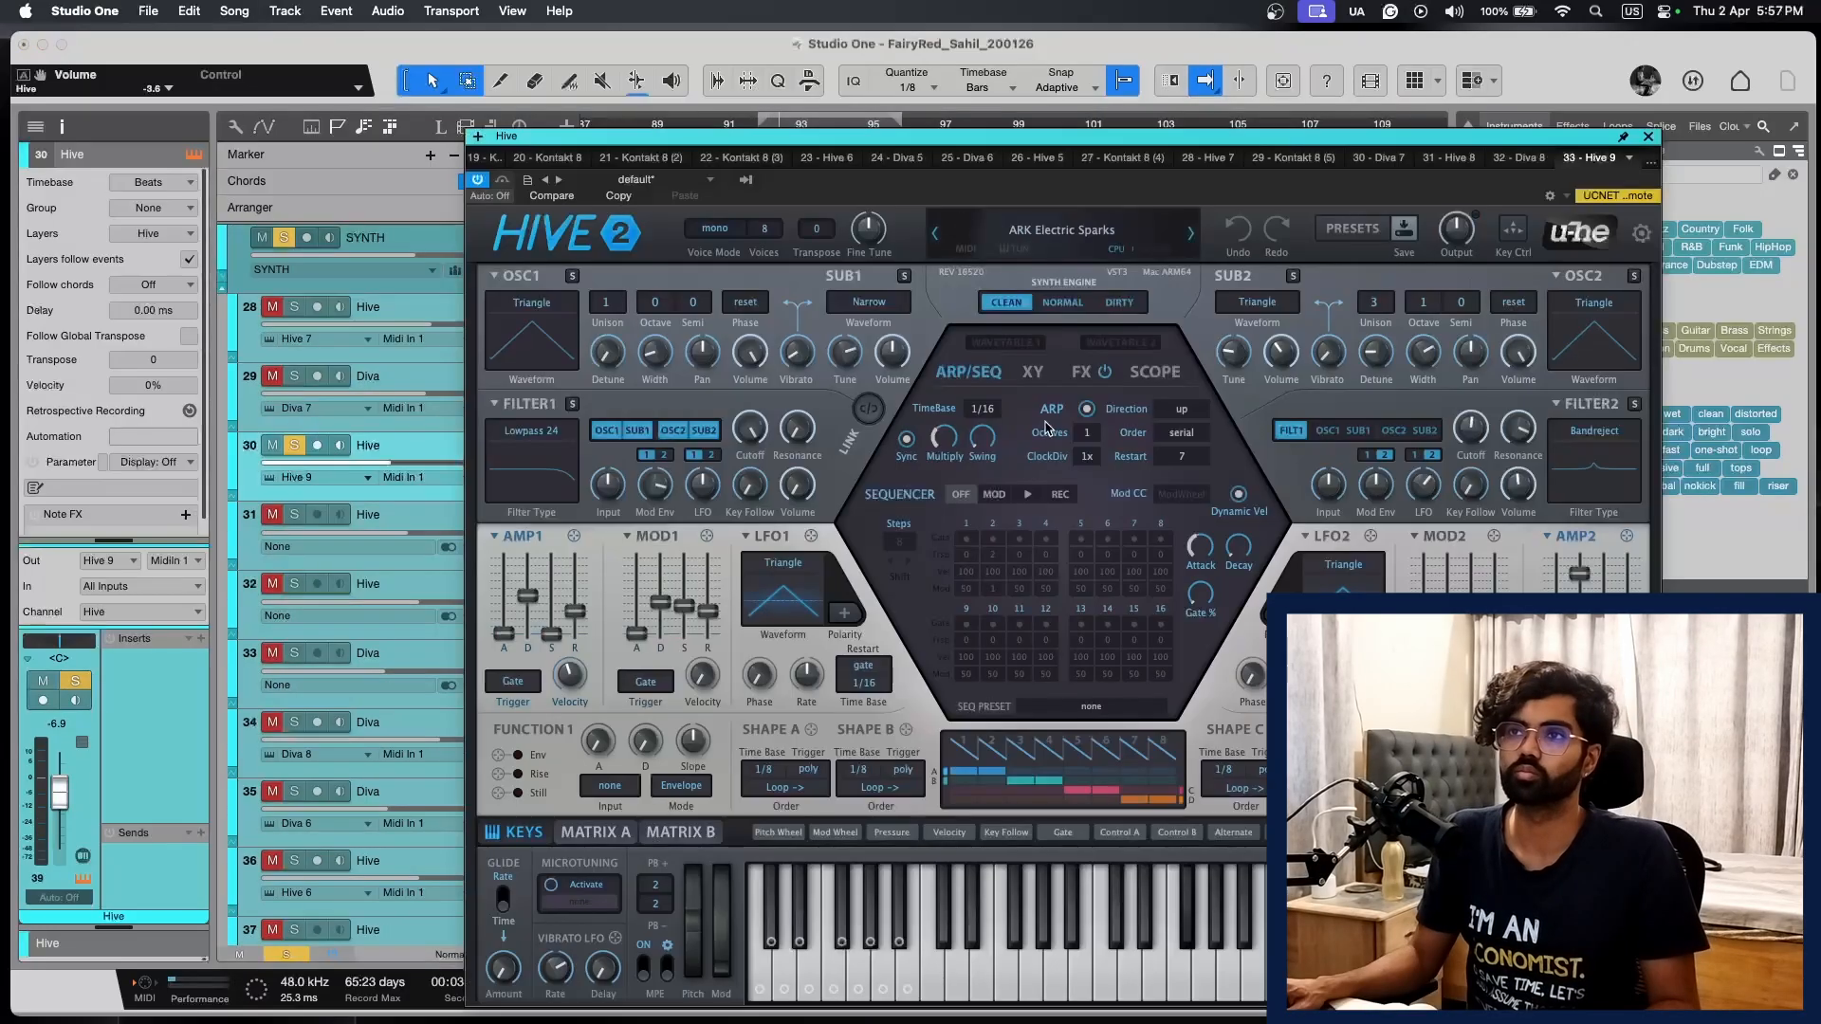
Step: Audition tuned loop presets in Hive 9, load EH Dee50 Inspiration from 05 Pads & Strings and close the instrument
click(1356, 231)
click(893, 440)
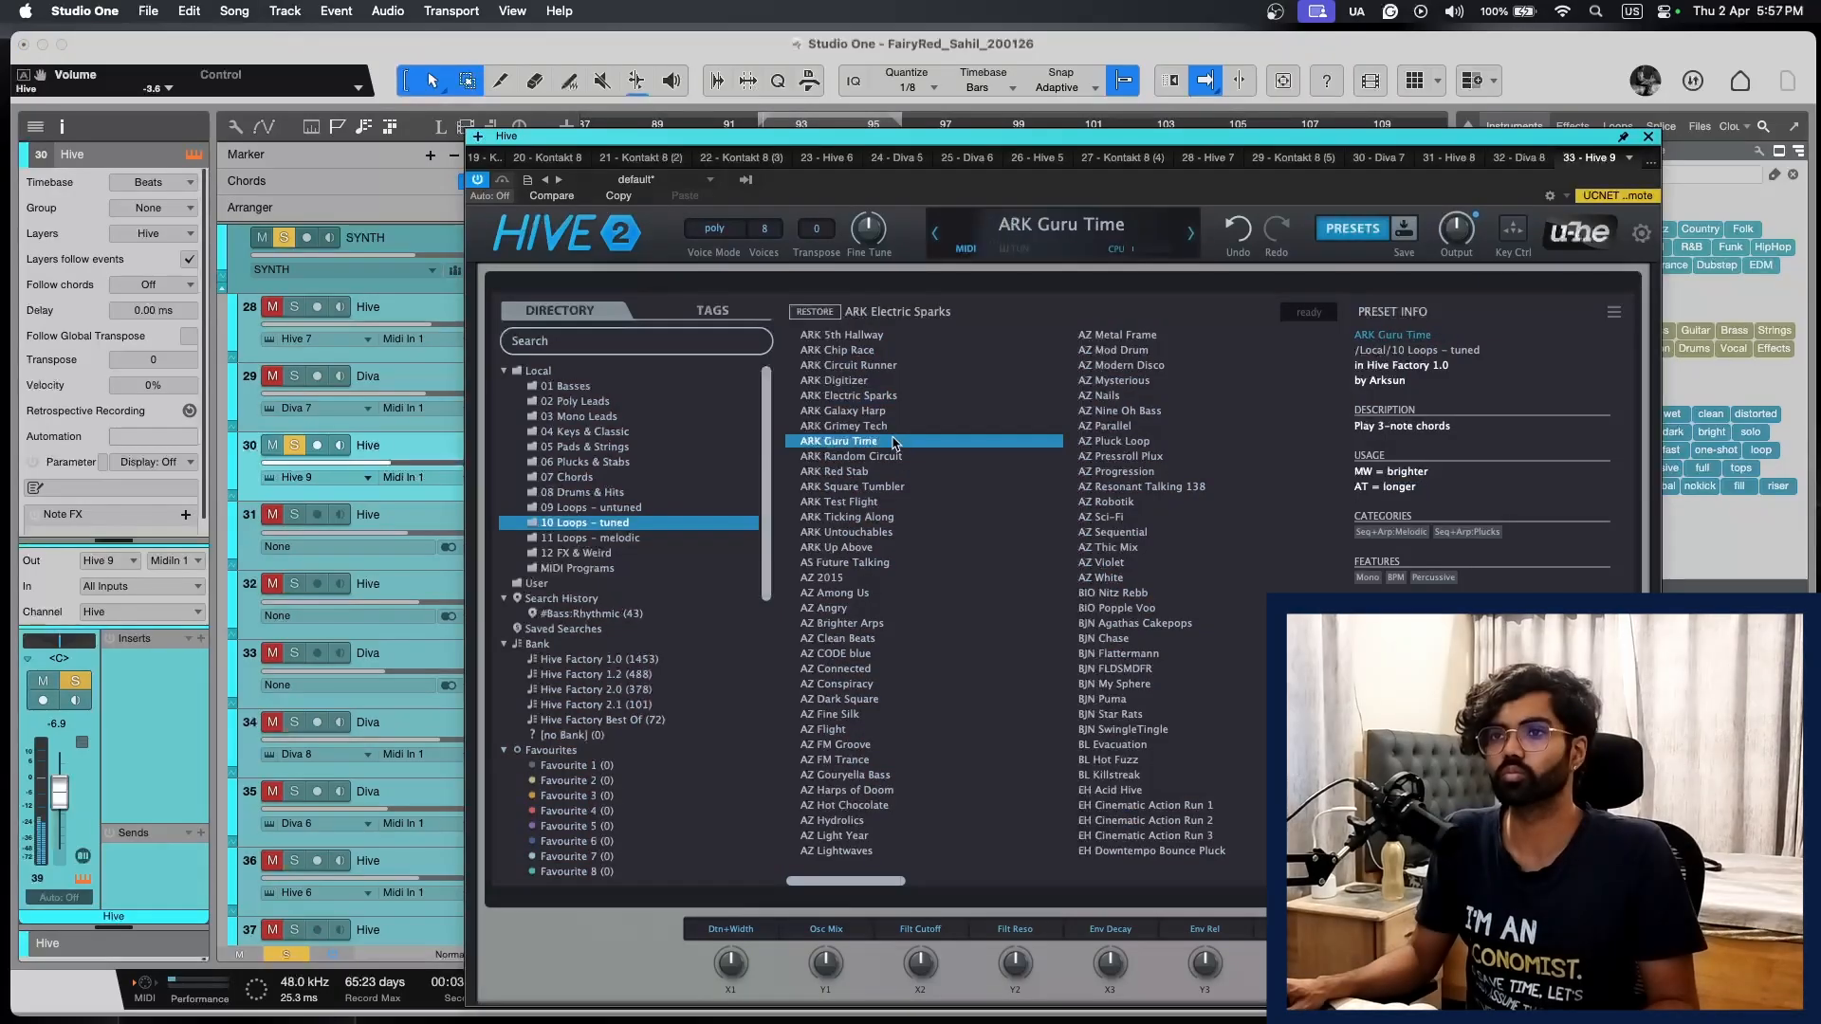
click(905, 471)
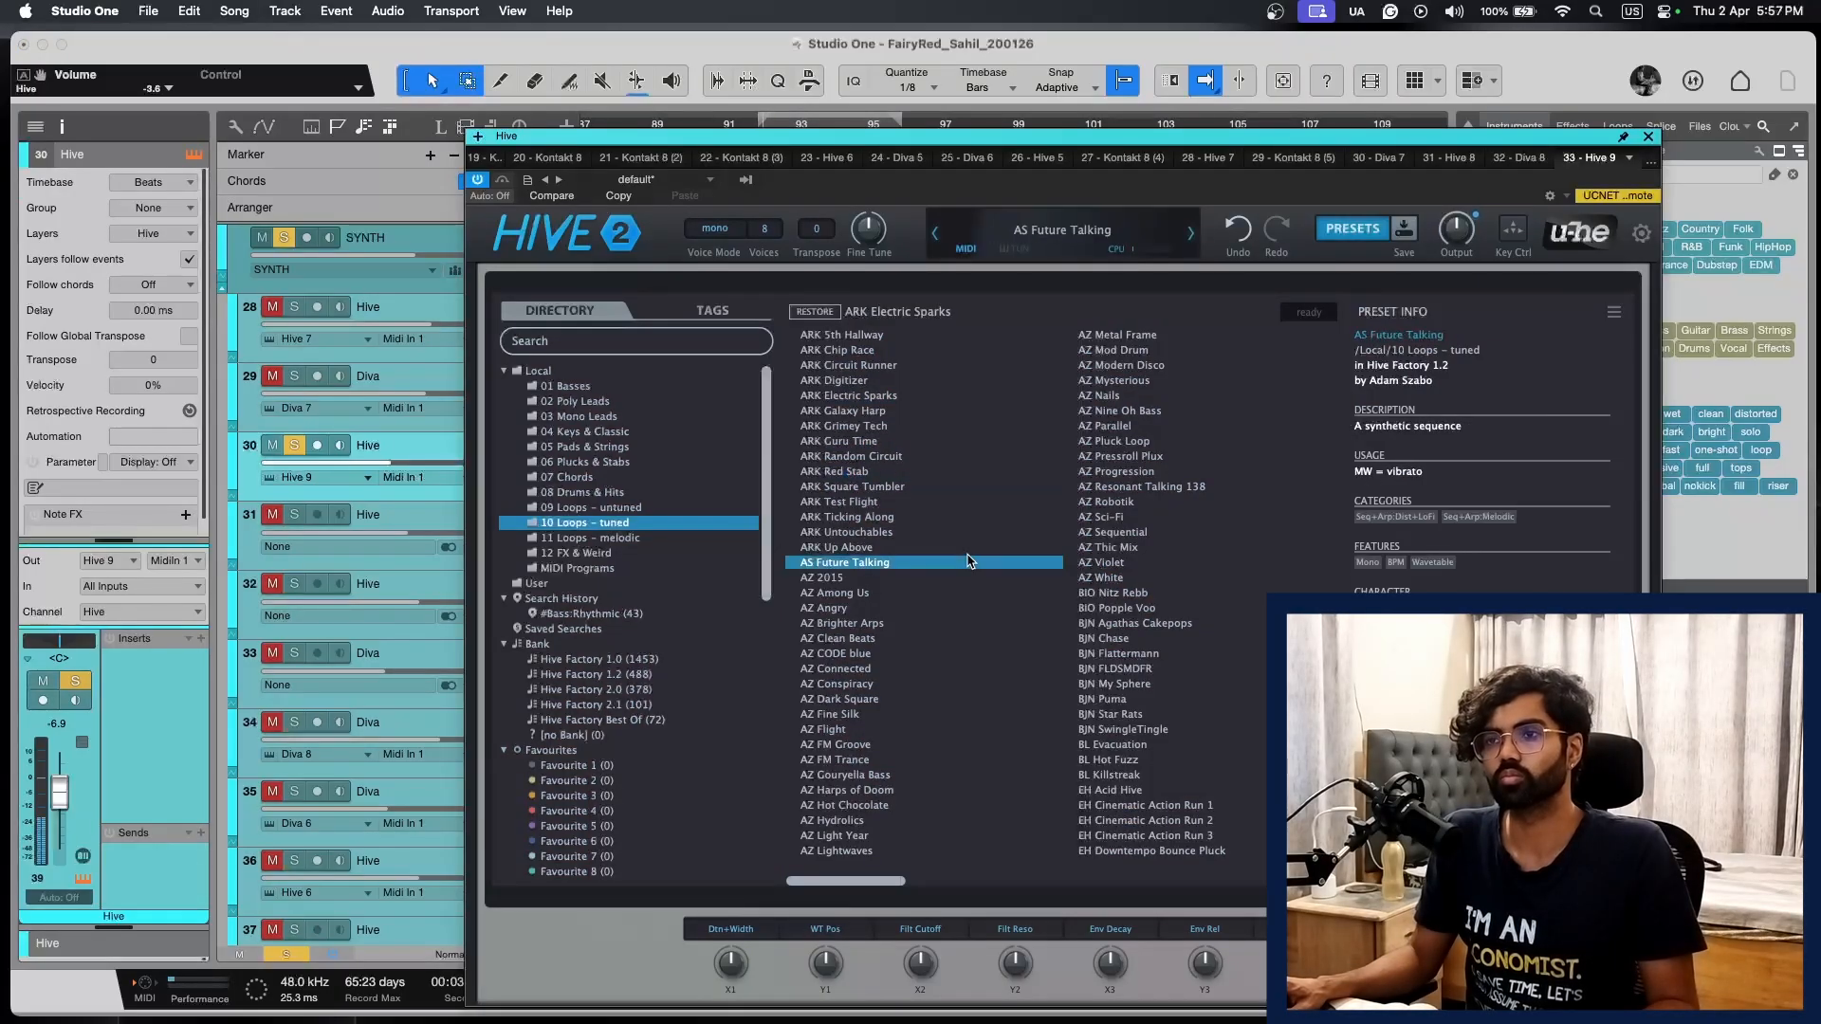
click(932, 609)
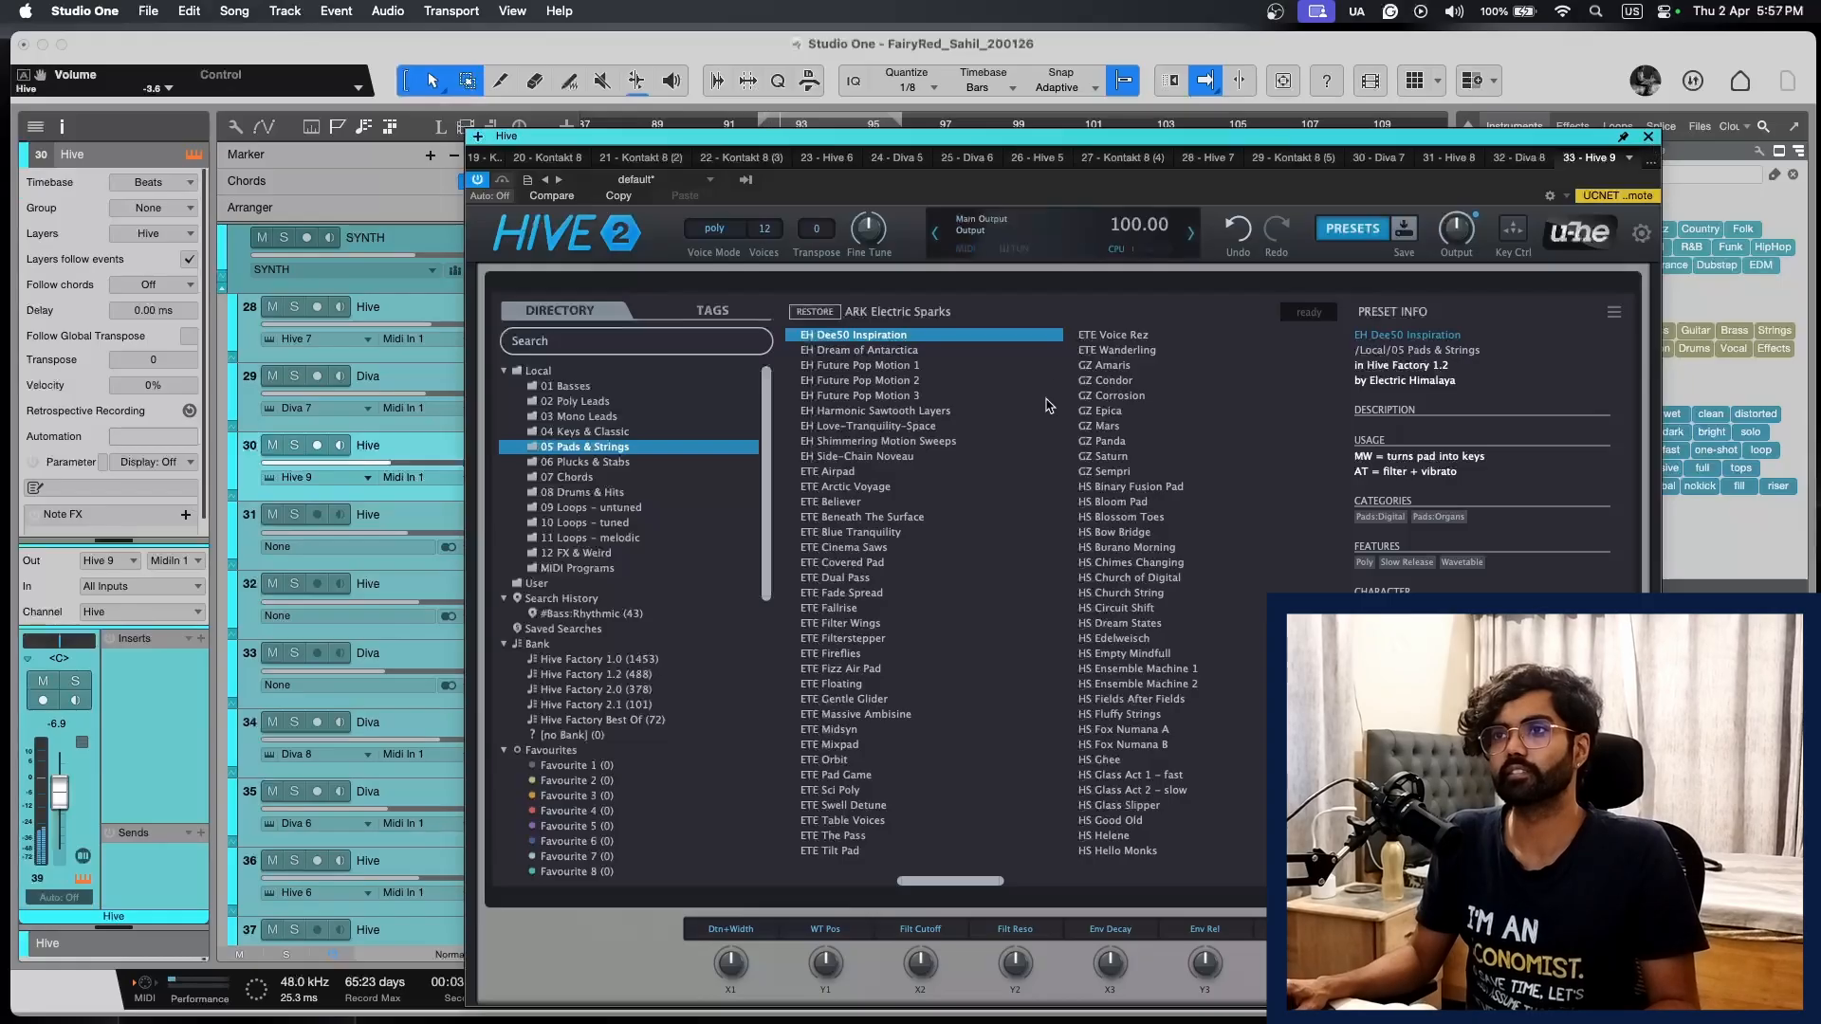
click(1648, 137)
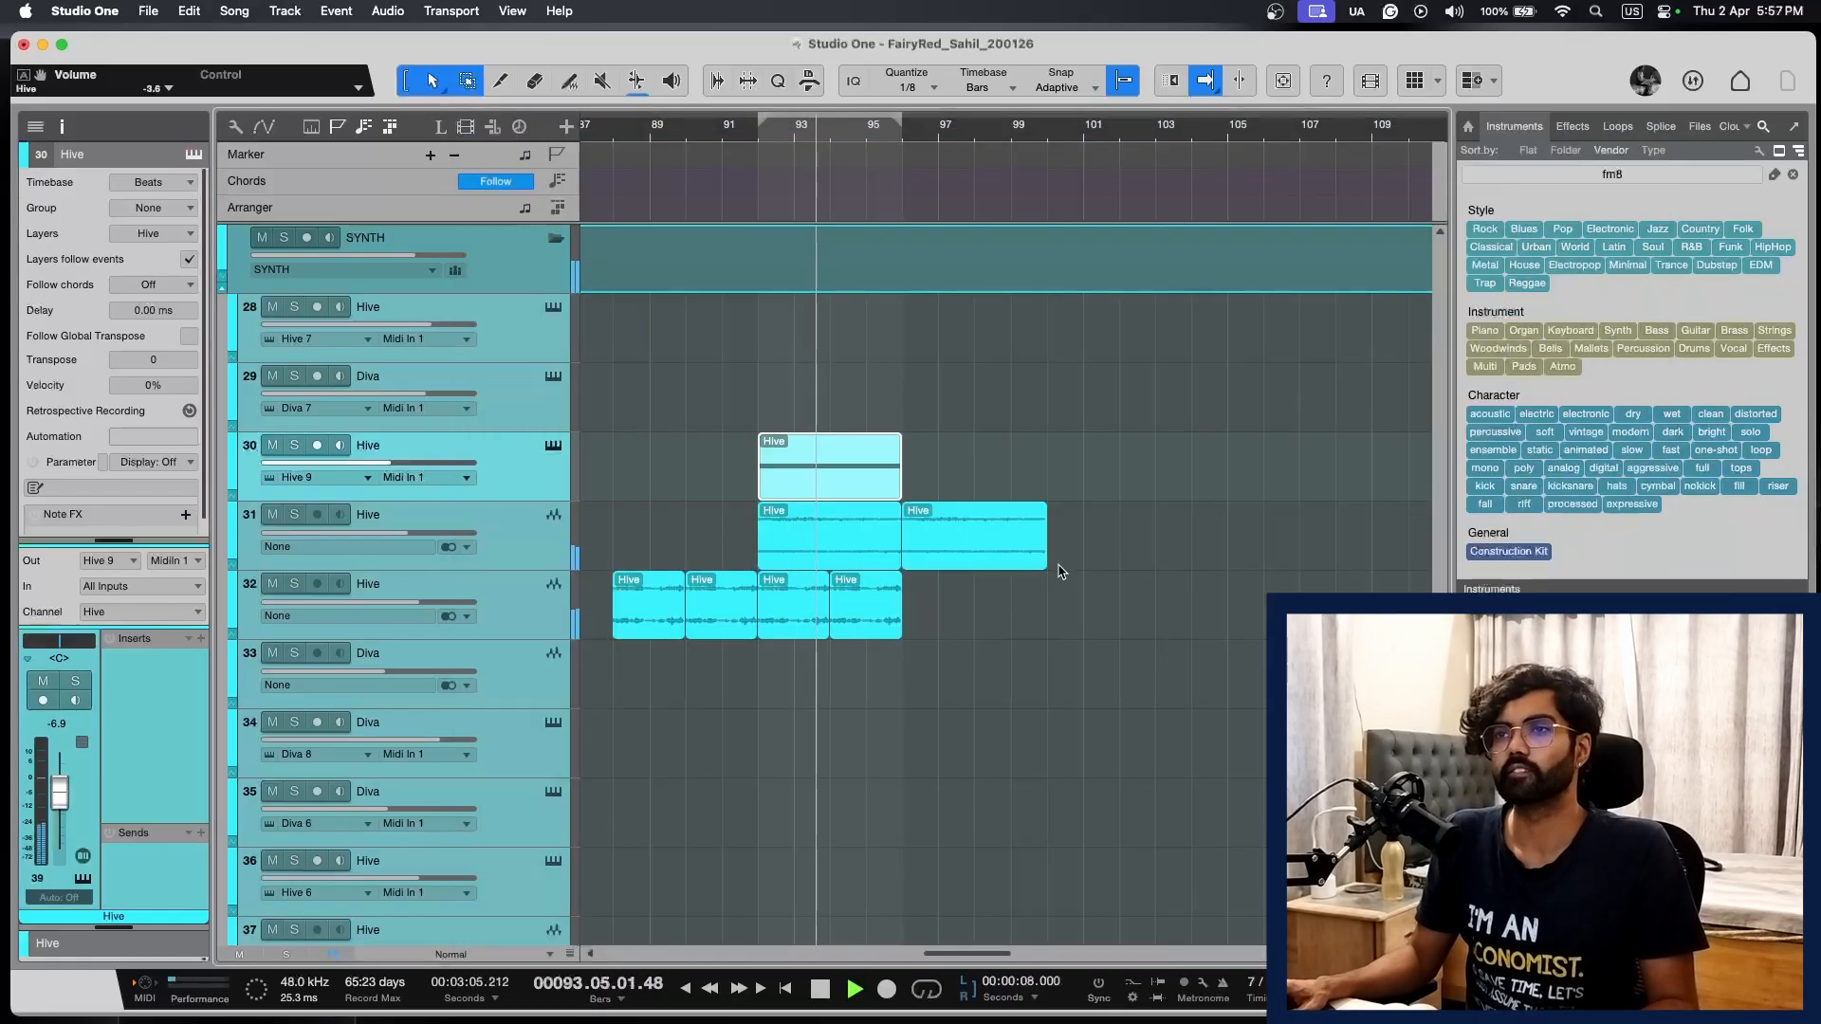
Step: Replay the section from bar 92, examine the Inst 23 strings part there and close the note editor
scroll(1060, 571, left, 2)
scroll(1060, 571, down, 2)
scroll(1060, 571, down, 1)
scroll(1060, 571, down, 10)
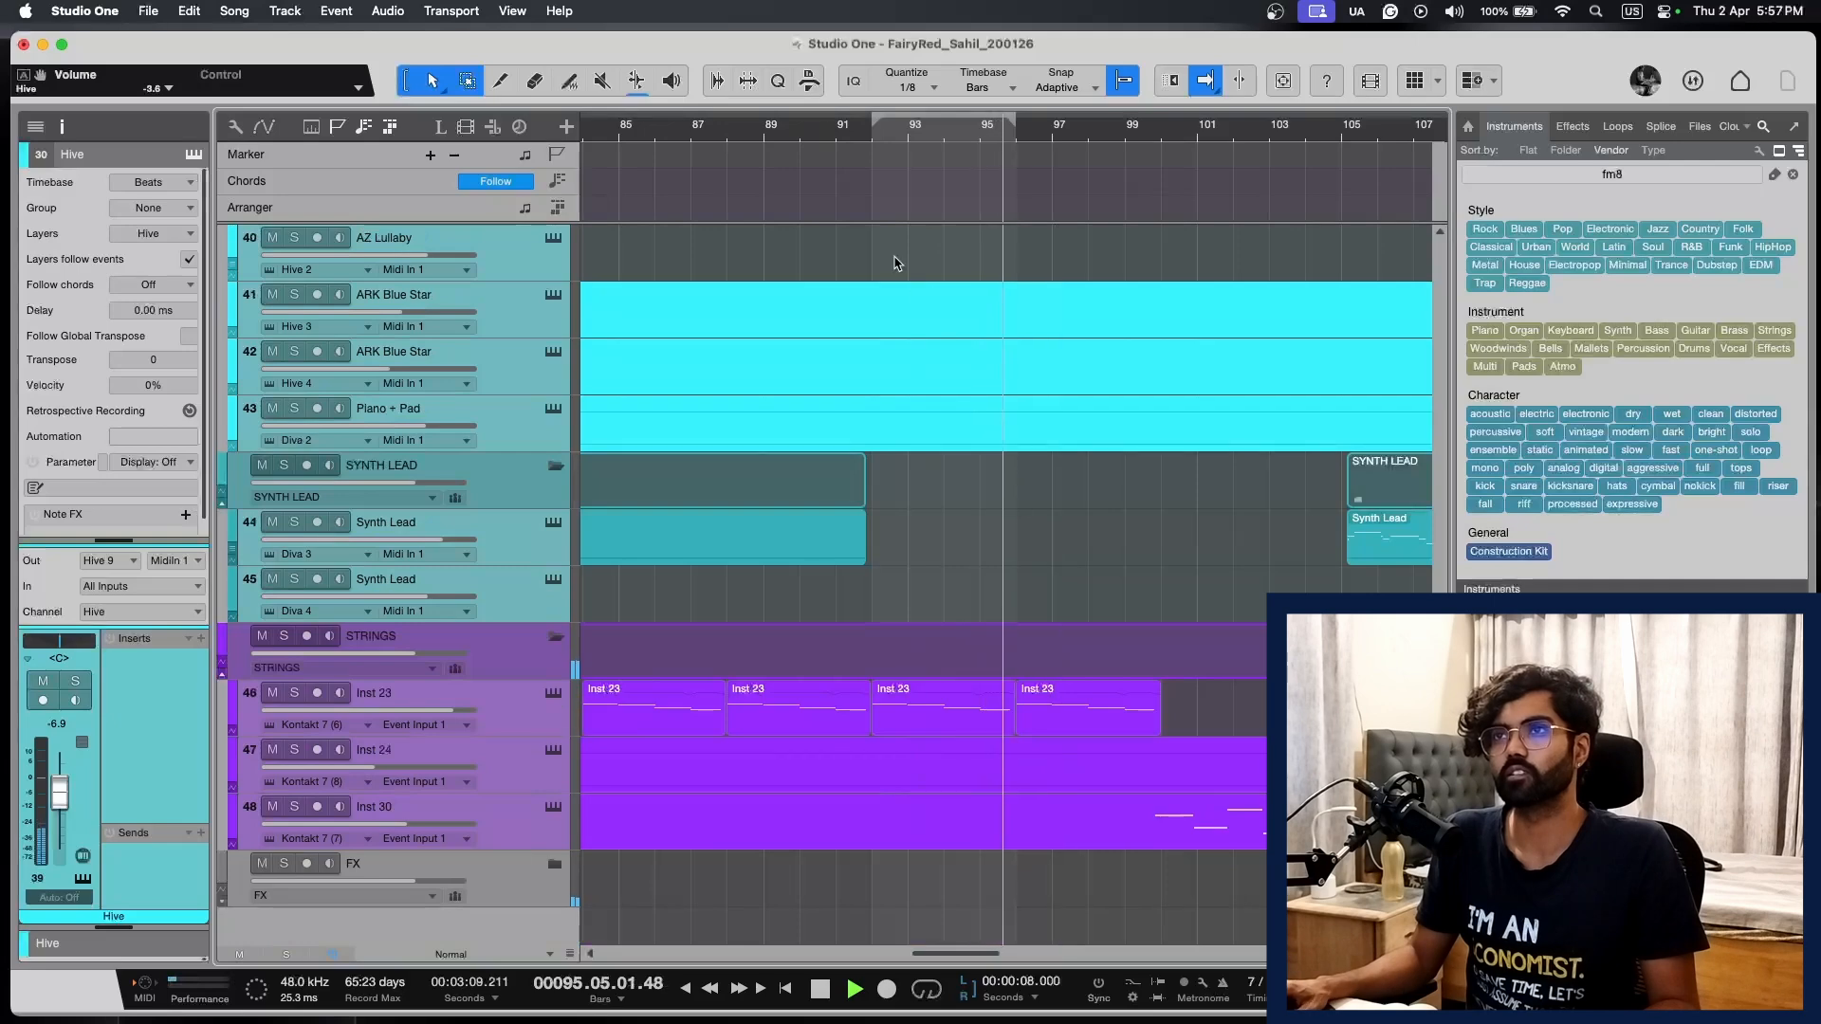
click(865, 126)
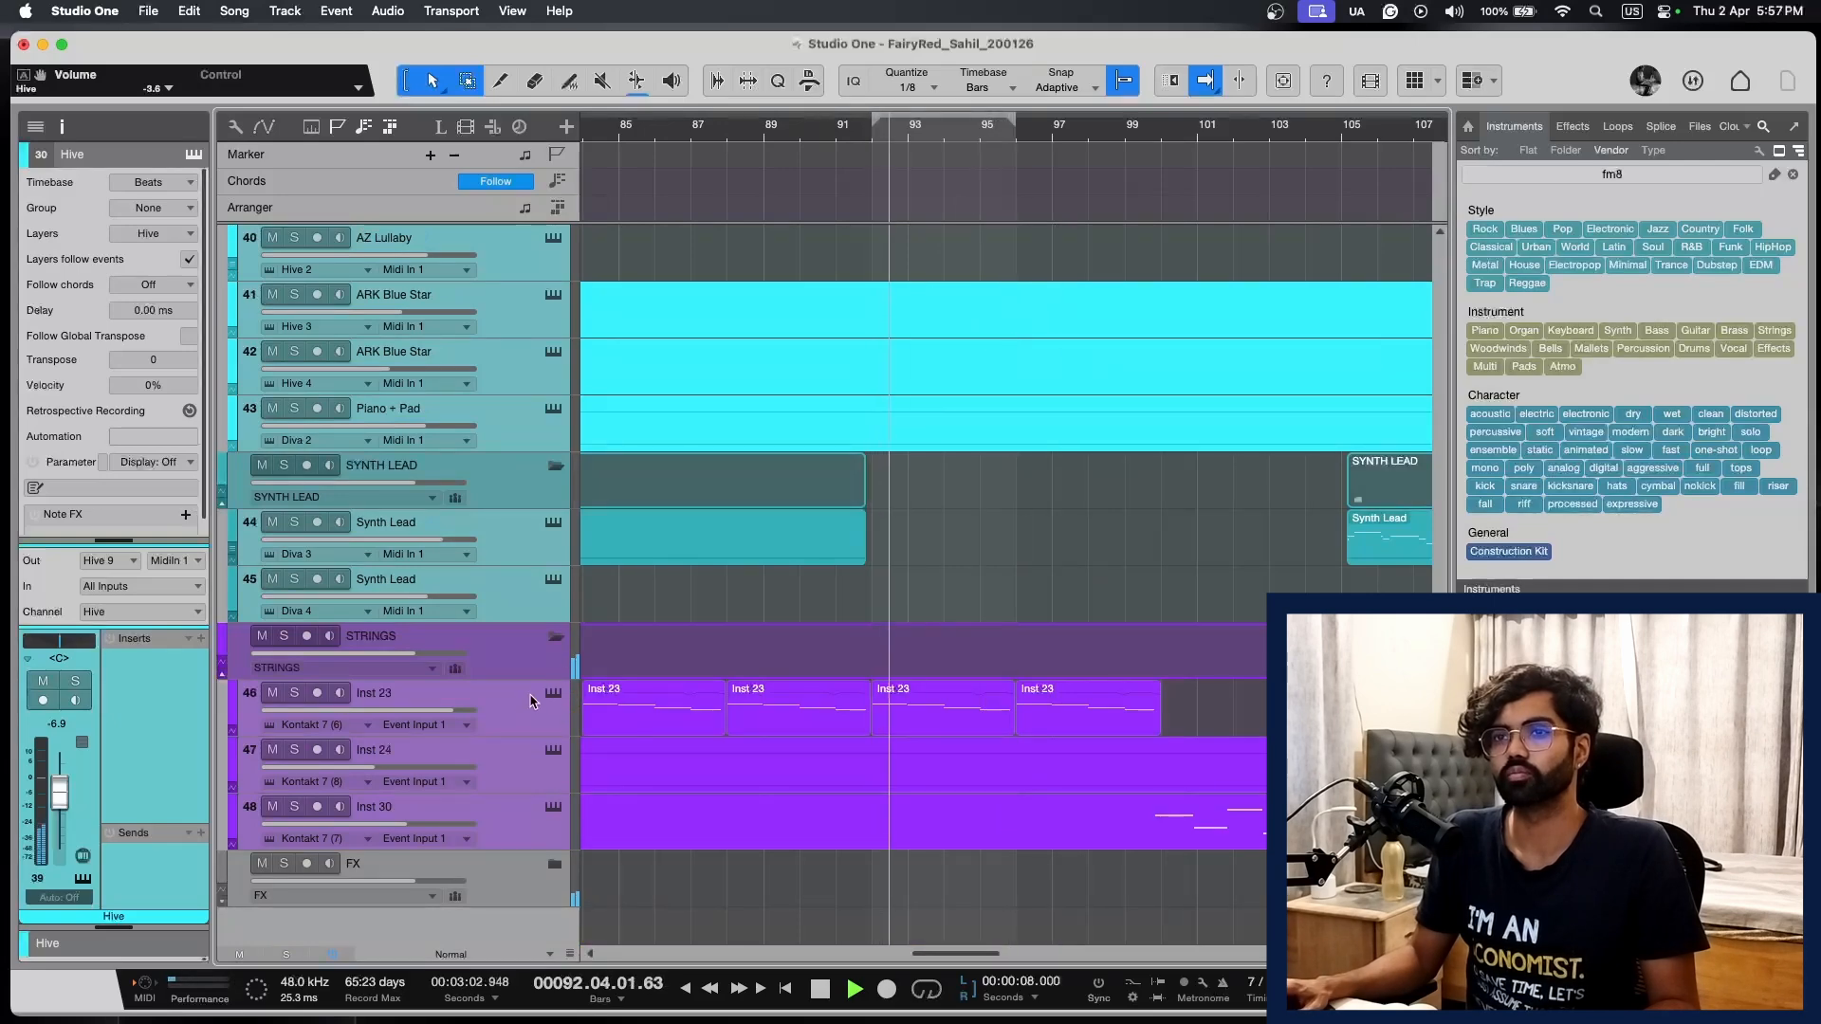
double_click(980, 723)
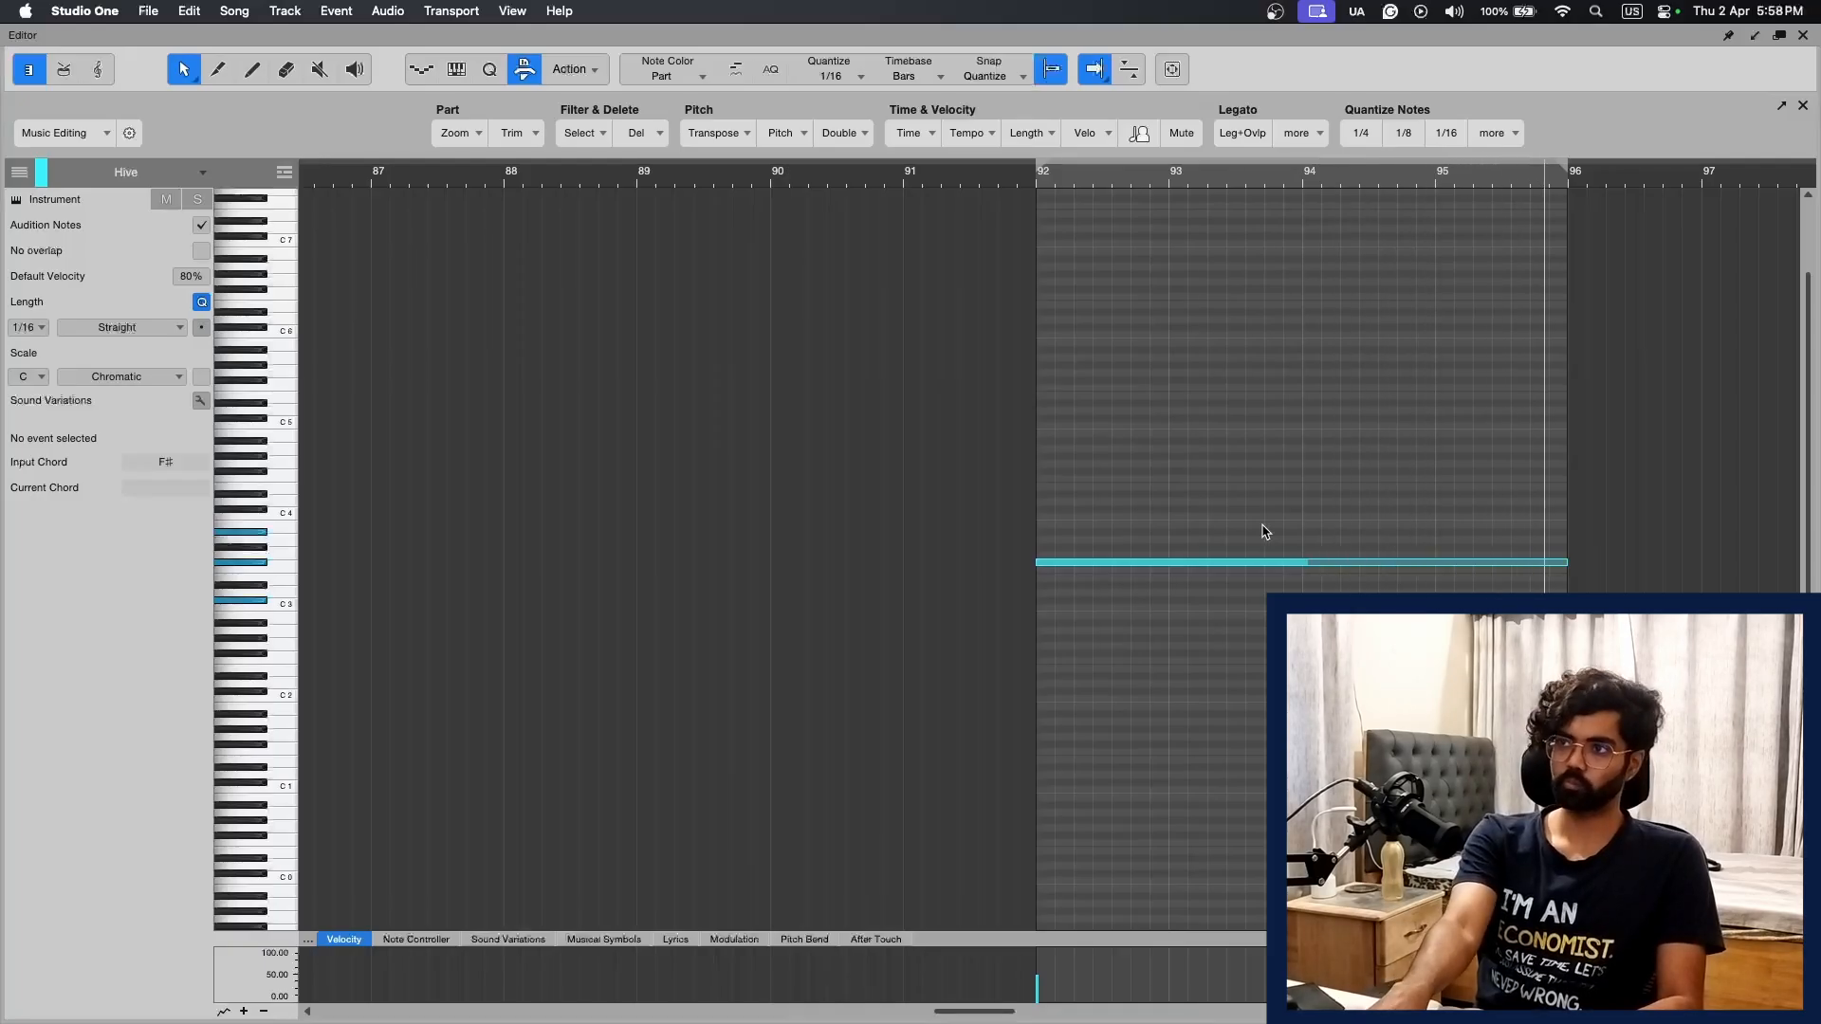
key(F2)
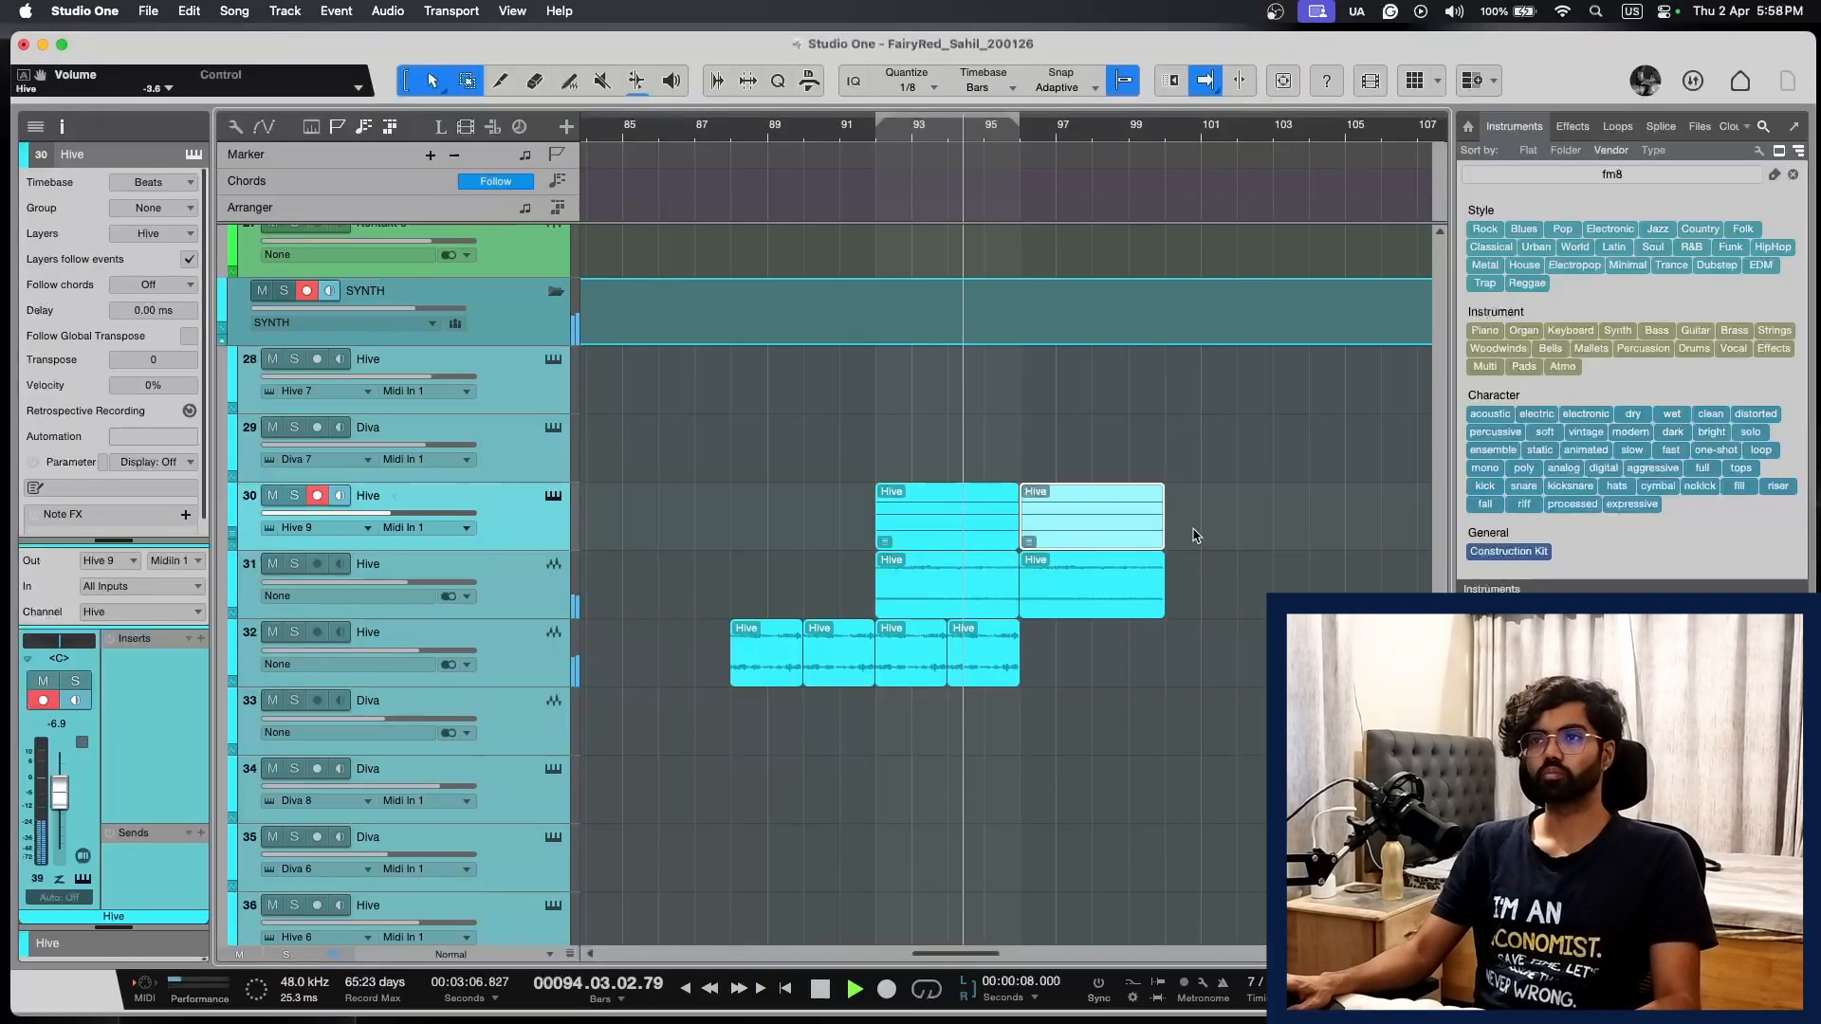
Step: Copy the Hive chord part at bar 92 onto the Diva 8 track and audition it in solo
drag(956, 548, 975, 797)
key(s)
scroll(996, 772, down, 2)
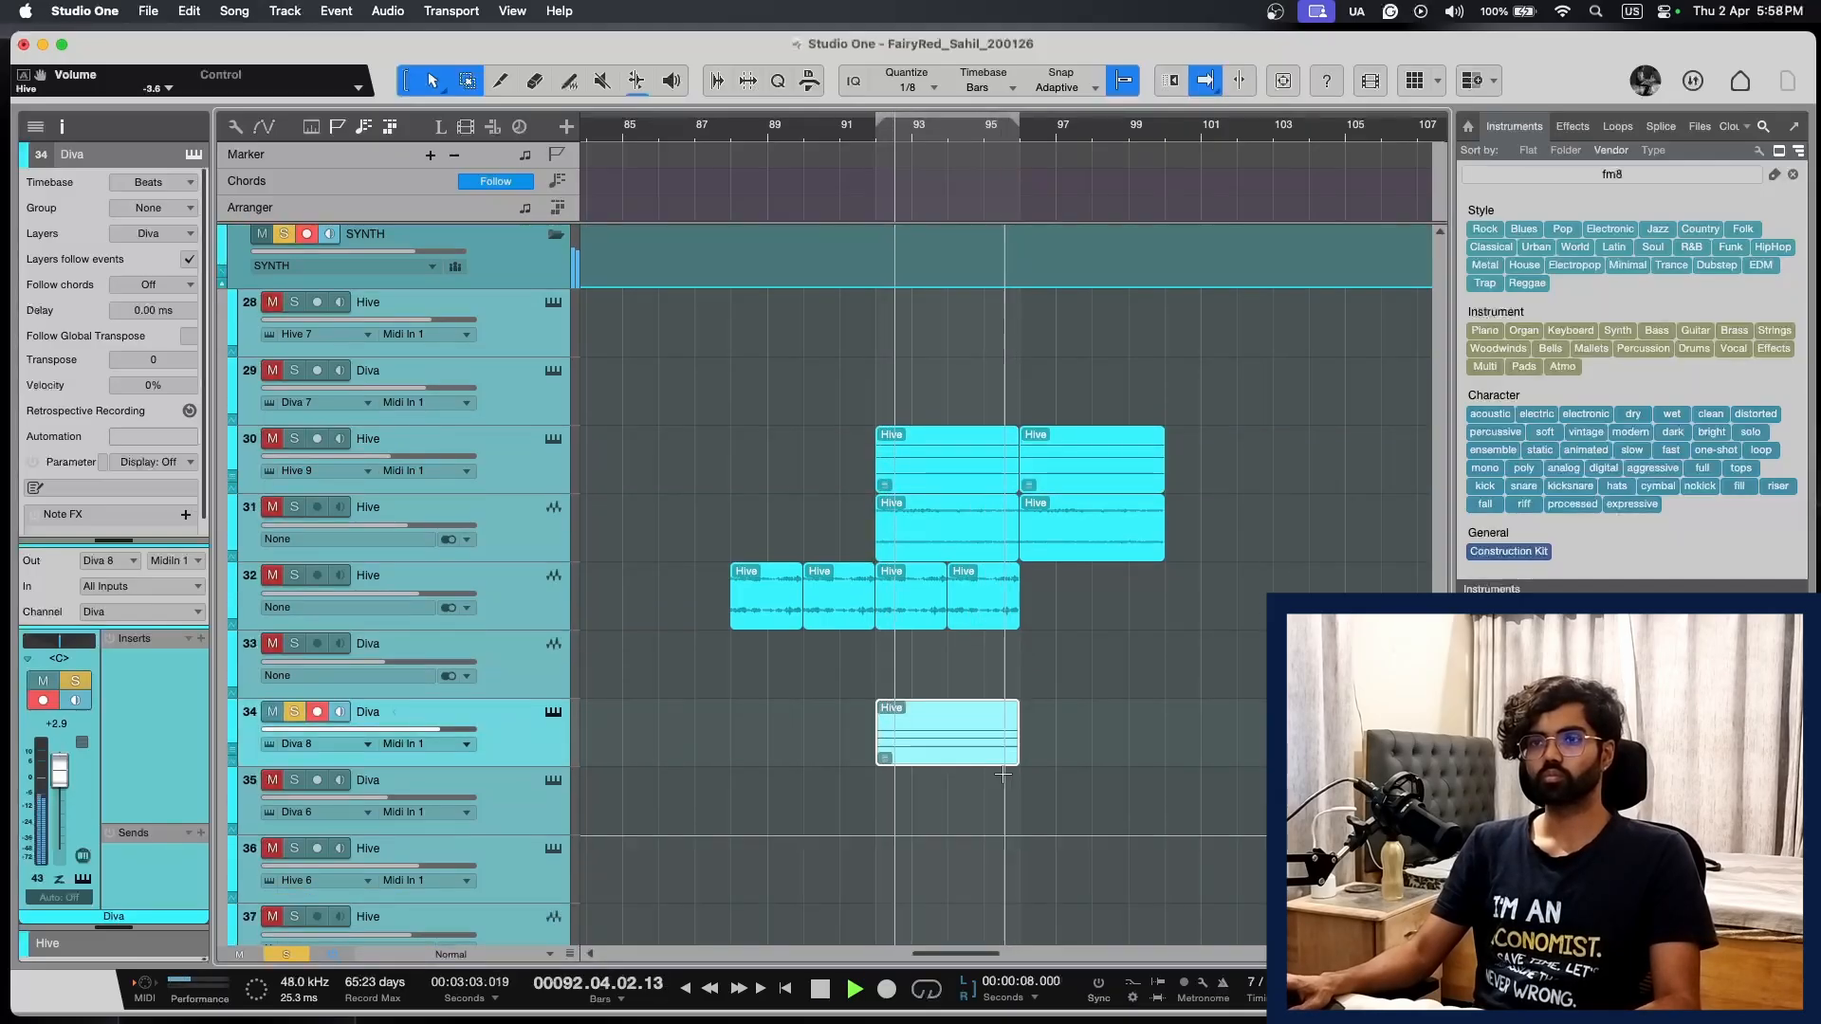
key(s)
Step: Move the copied Hive part from the Diva 8 track to the Diva 6 track and play it with the arrangement
key(space)
drag(977, 754, 975, 809)
key(space)
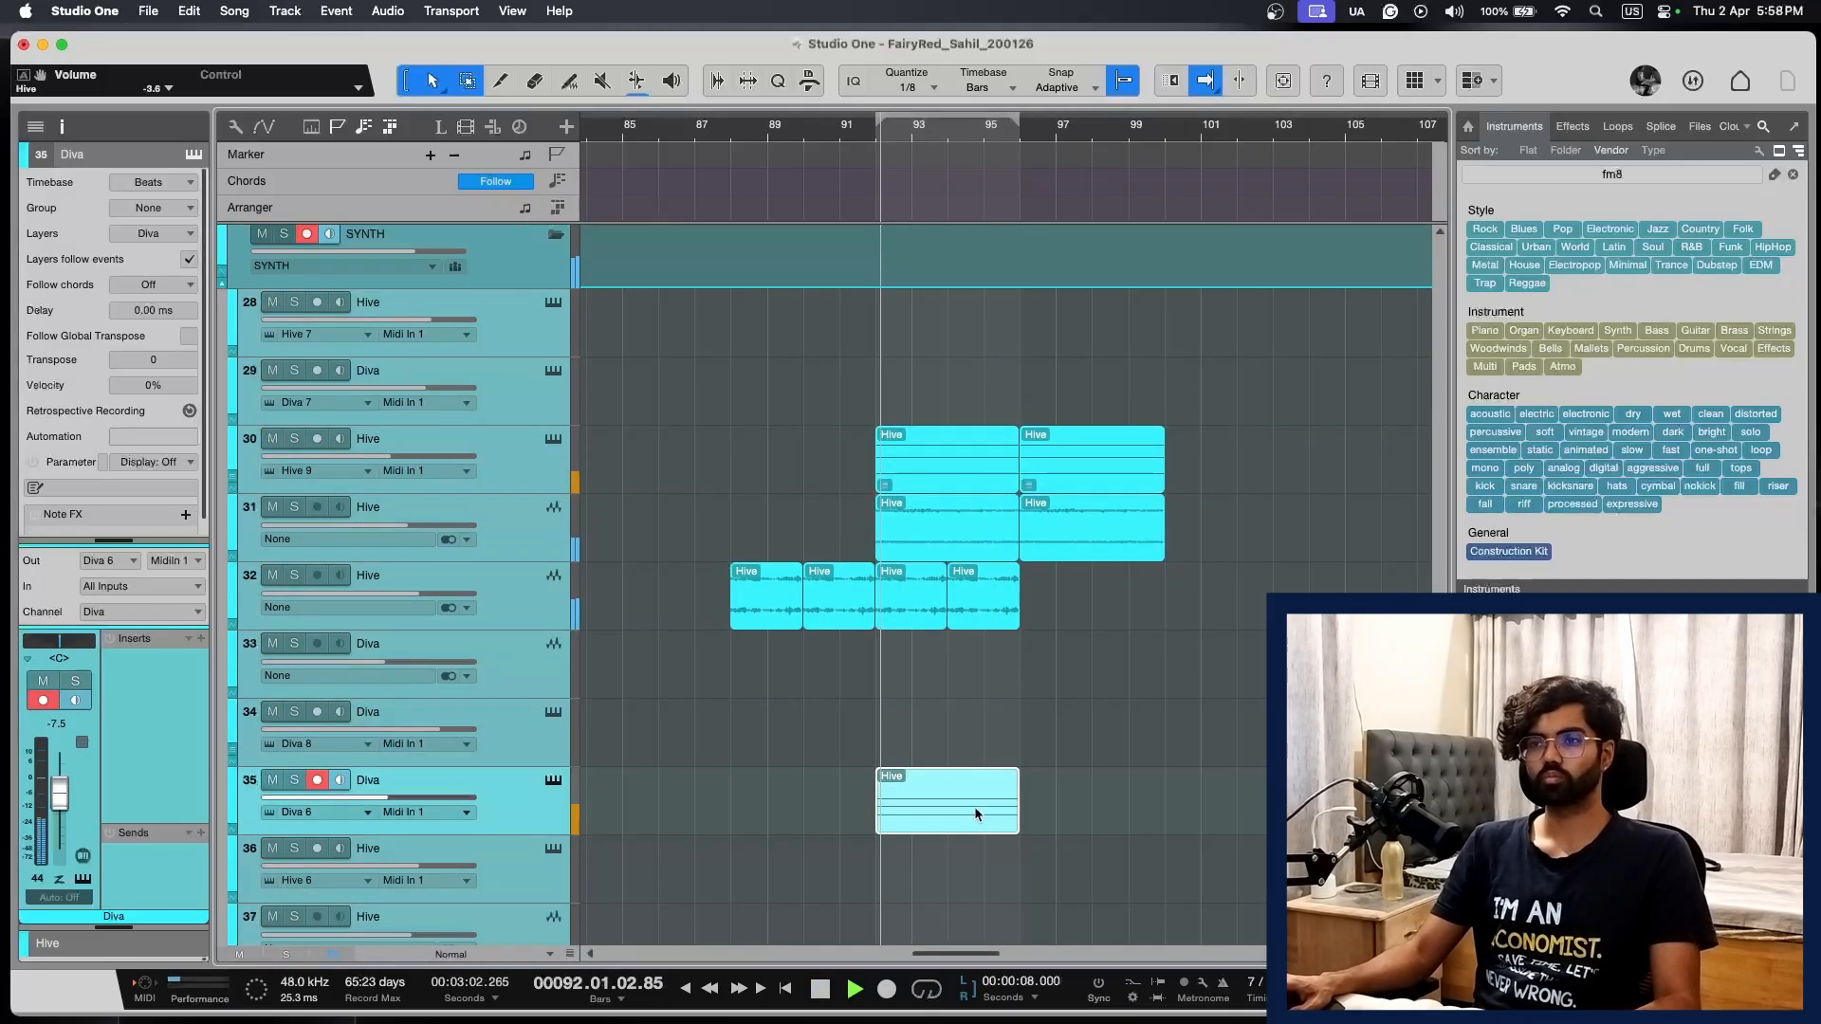
scroll(975, 809, down, 2)
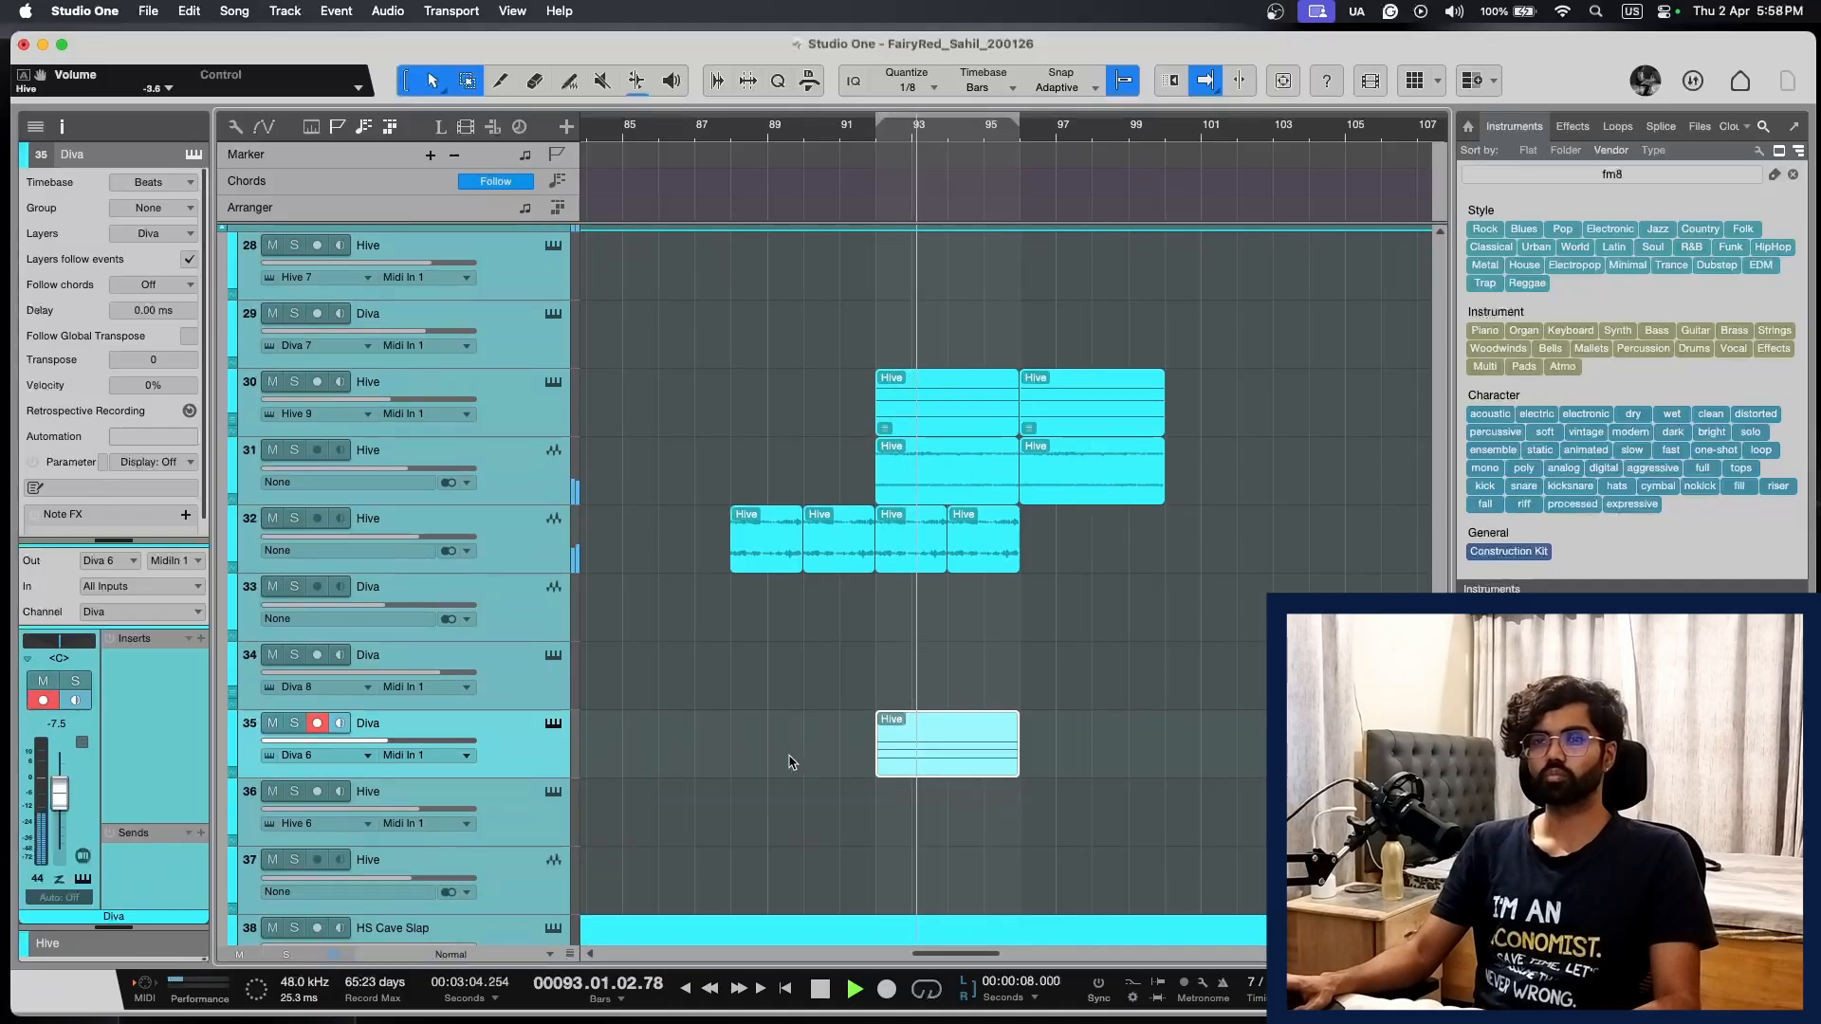
Step: In the Hive part at bar 92 on the Diva 6 track, raise the C#3 note to C#4 and close the note editor
key(s)
key(s)
click(318, 723)
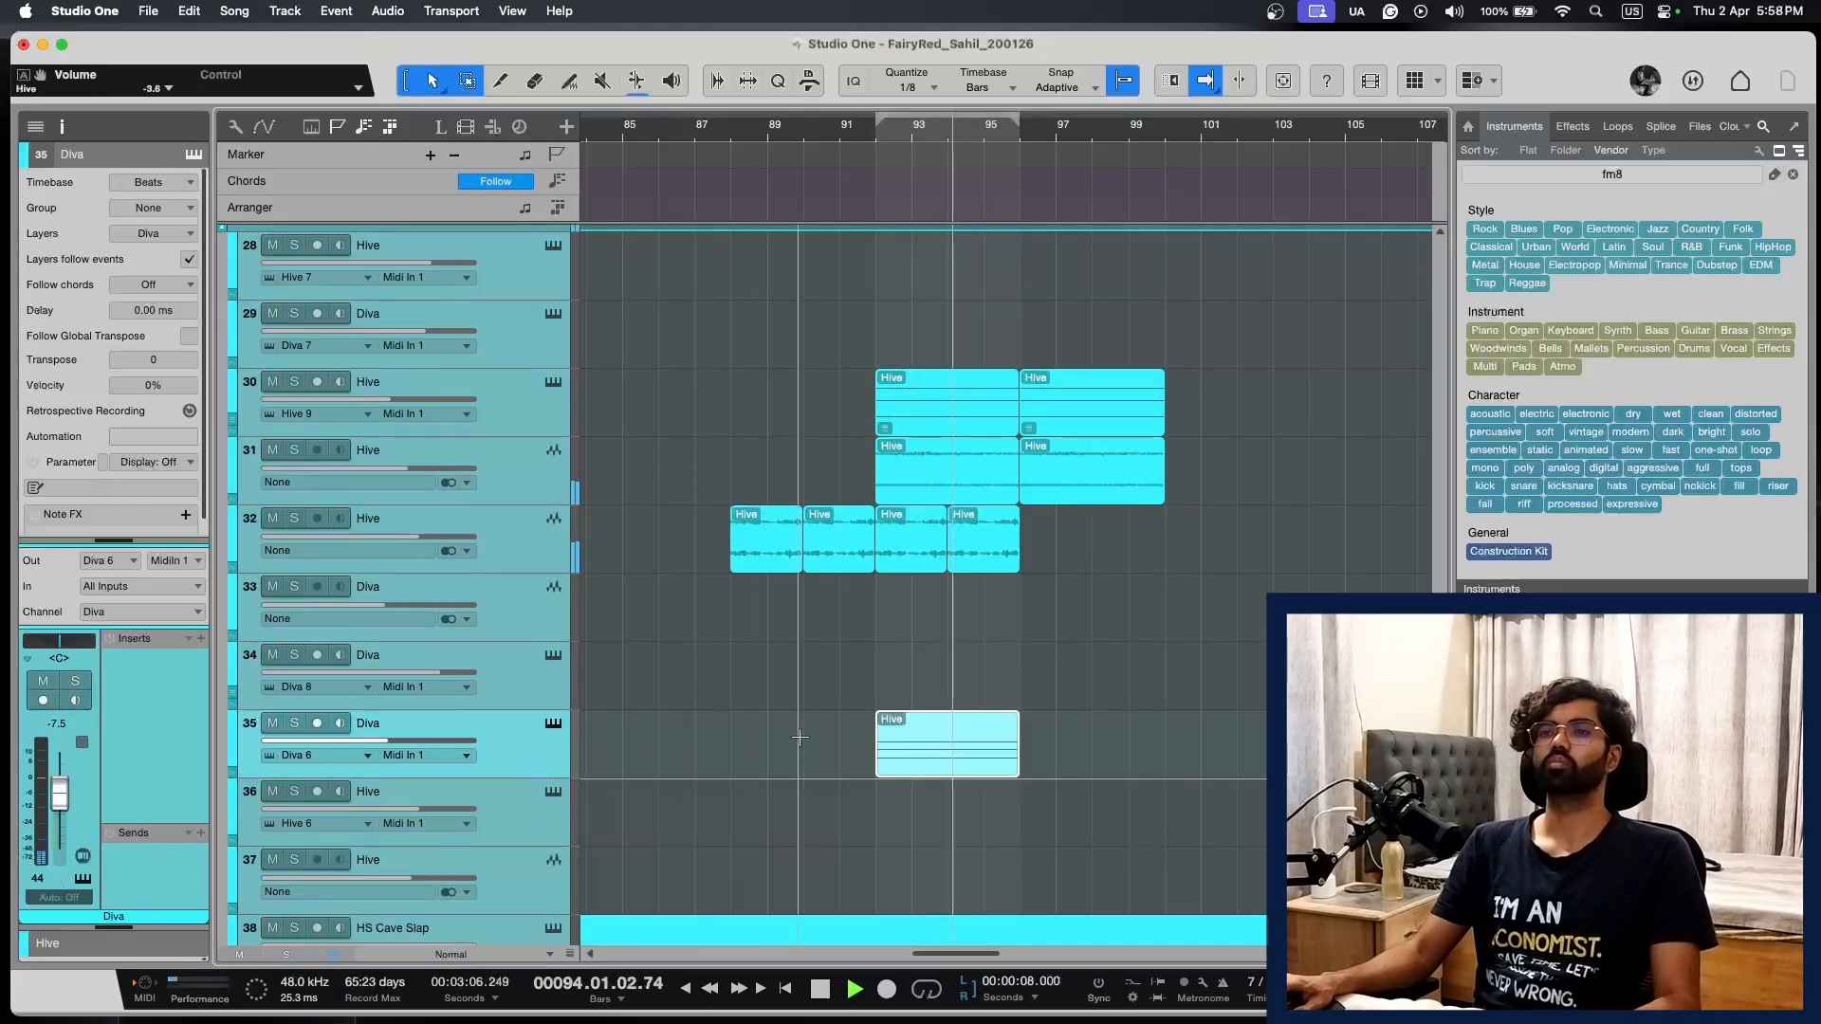
double_click(944, 761)
click(1040, 687)
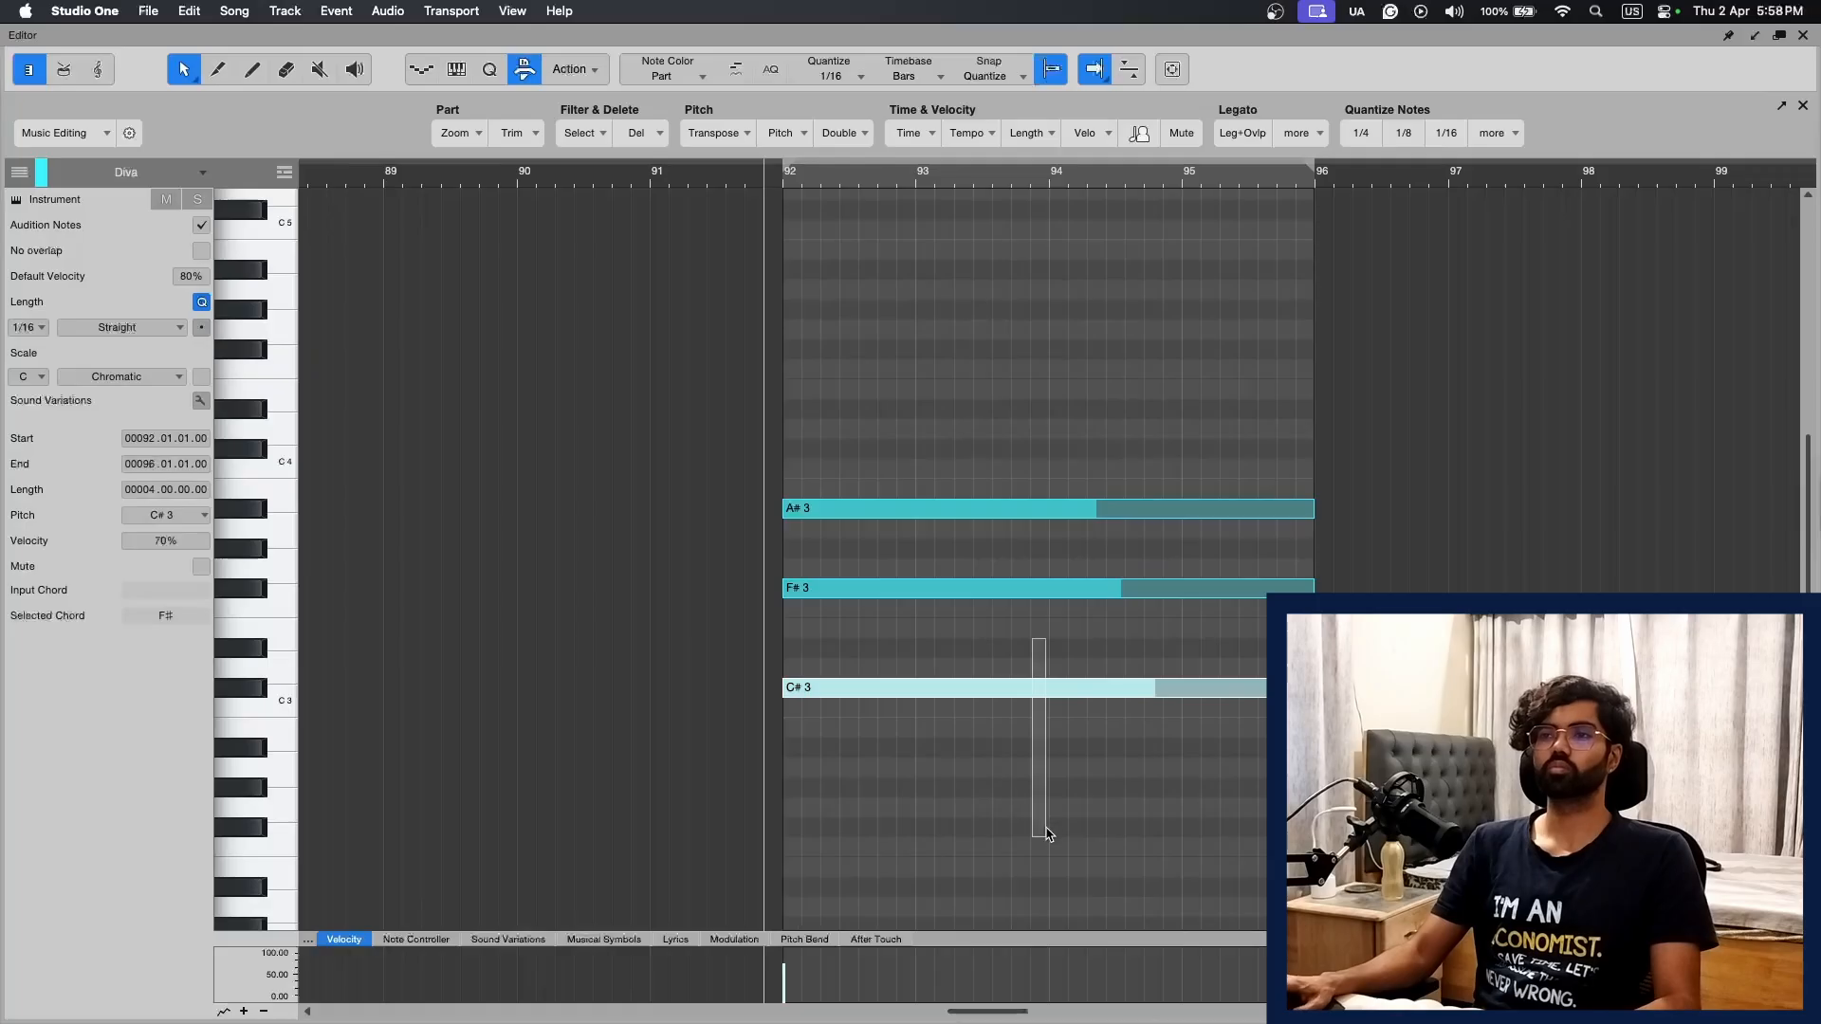
key(shift+Up)
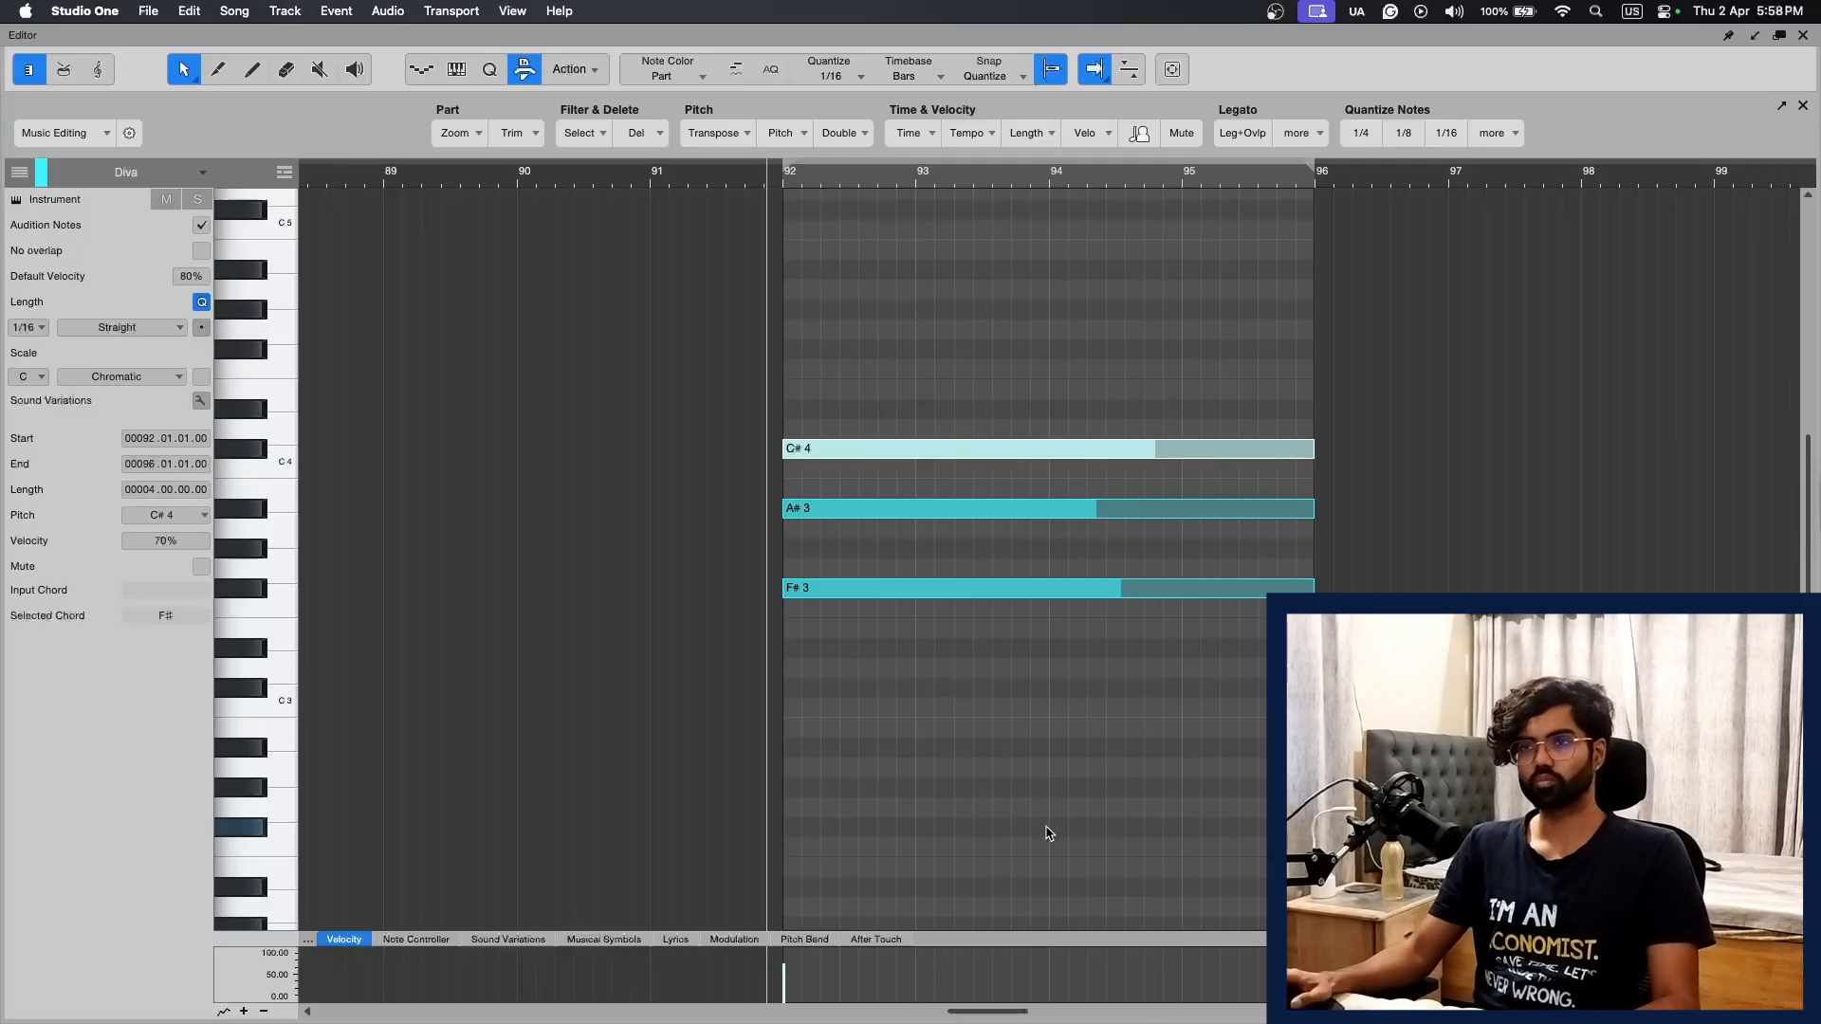
click(1803, 36)
Step: Duplicate the Hive part on the Diva 6 track so it repeats at bar 96
key(w)
key(d)
key(w)
key(shift+w)
key(e)
key(e)
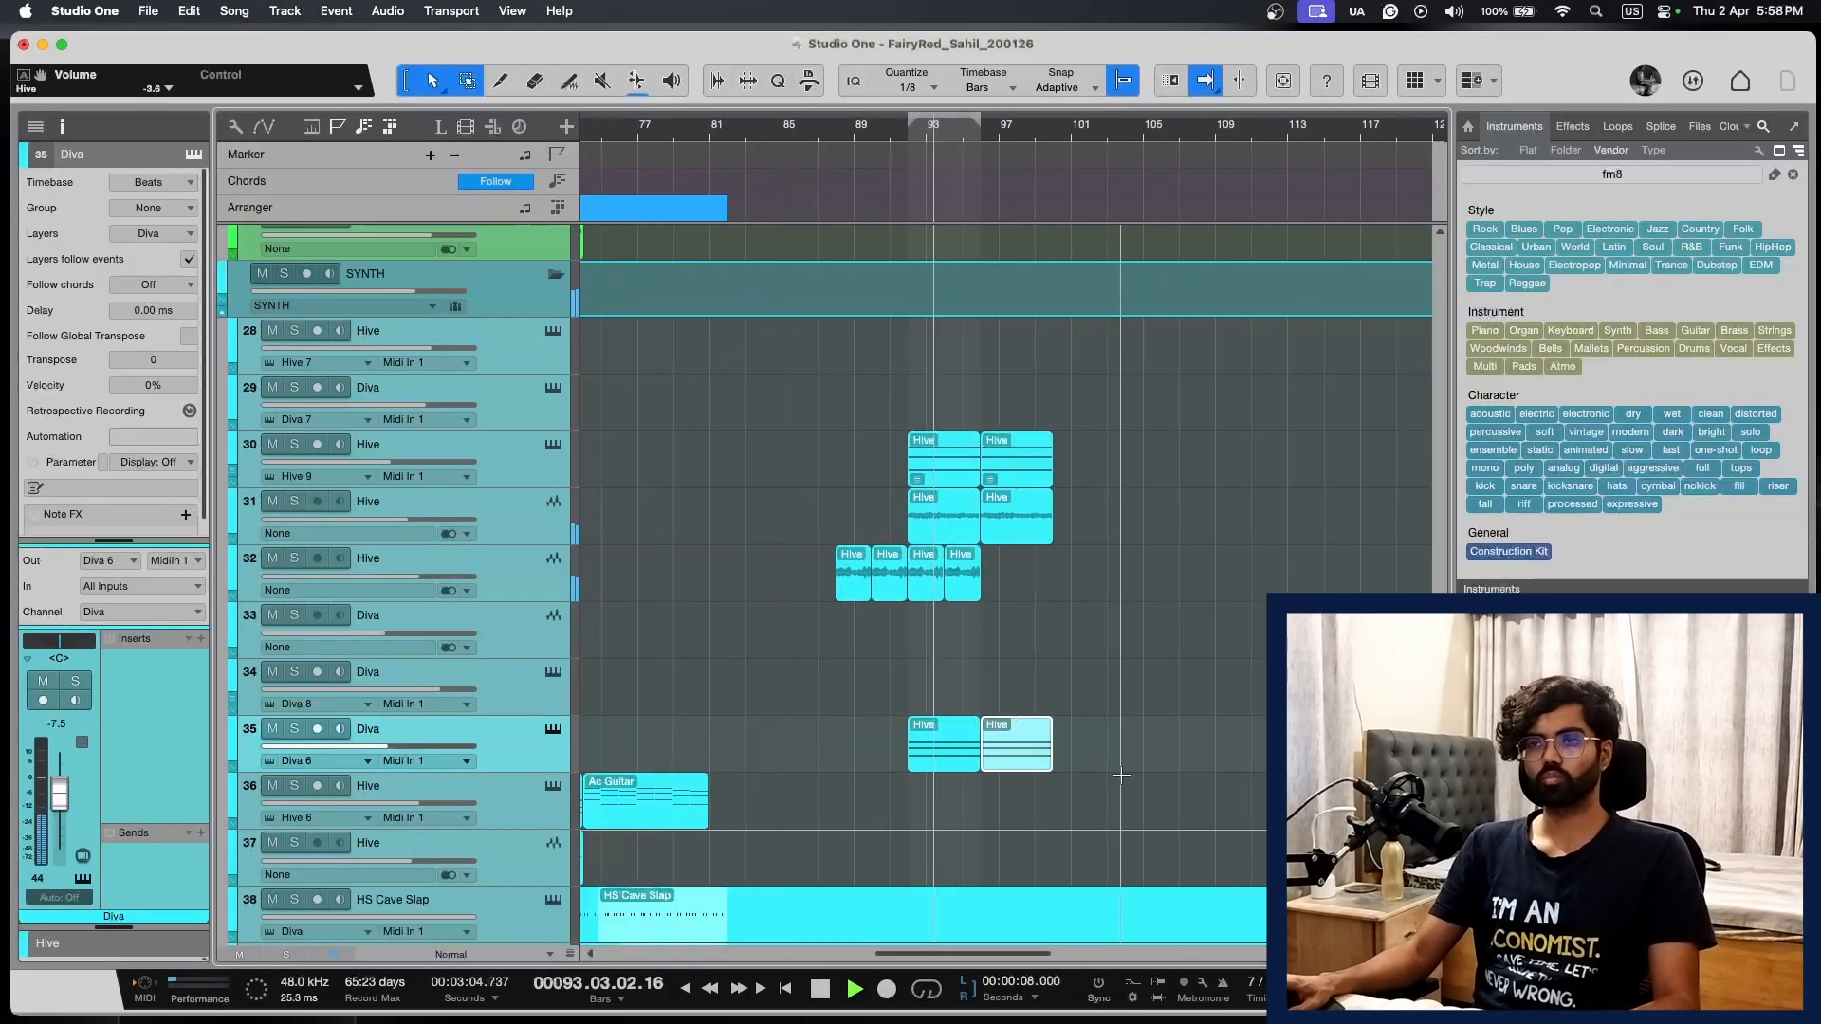
Step: Copy the Hive part at bar 92 from the Diva 6 track to the Hive 6 track and audition it in solo
drag(929, 756, 929, 802)
key(space)
key(s)
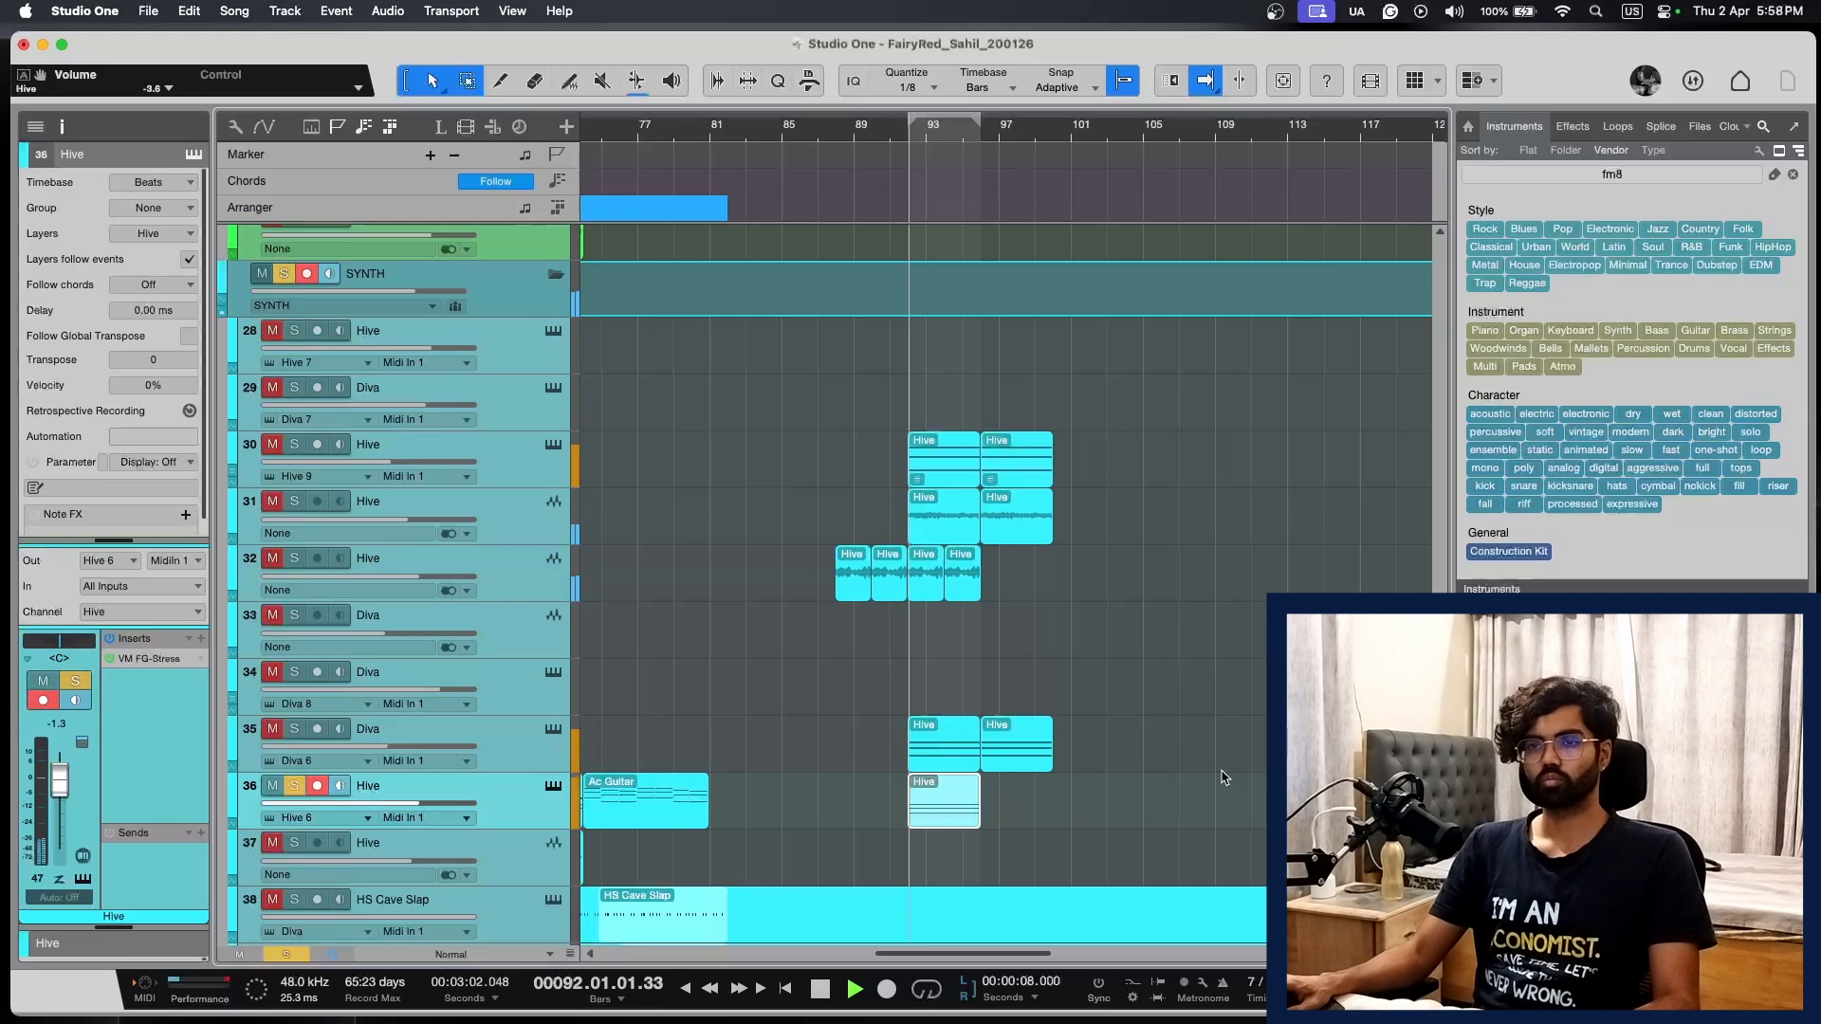
key(s)
Step: Try the copied Hive part on the HS Cave Slap track at bar 92 and audition it in solo
drag(935, 821, 936, 896)
scroll(1033, 797, down, 5)
key(s)
key(space)
key(space)
key(e)
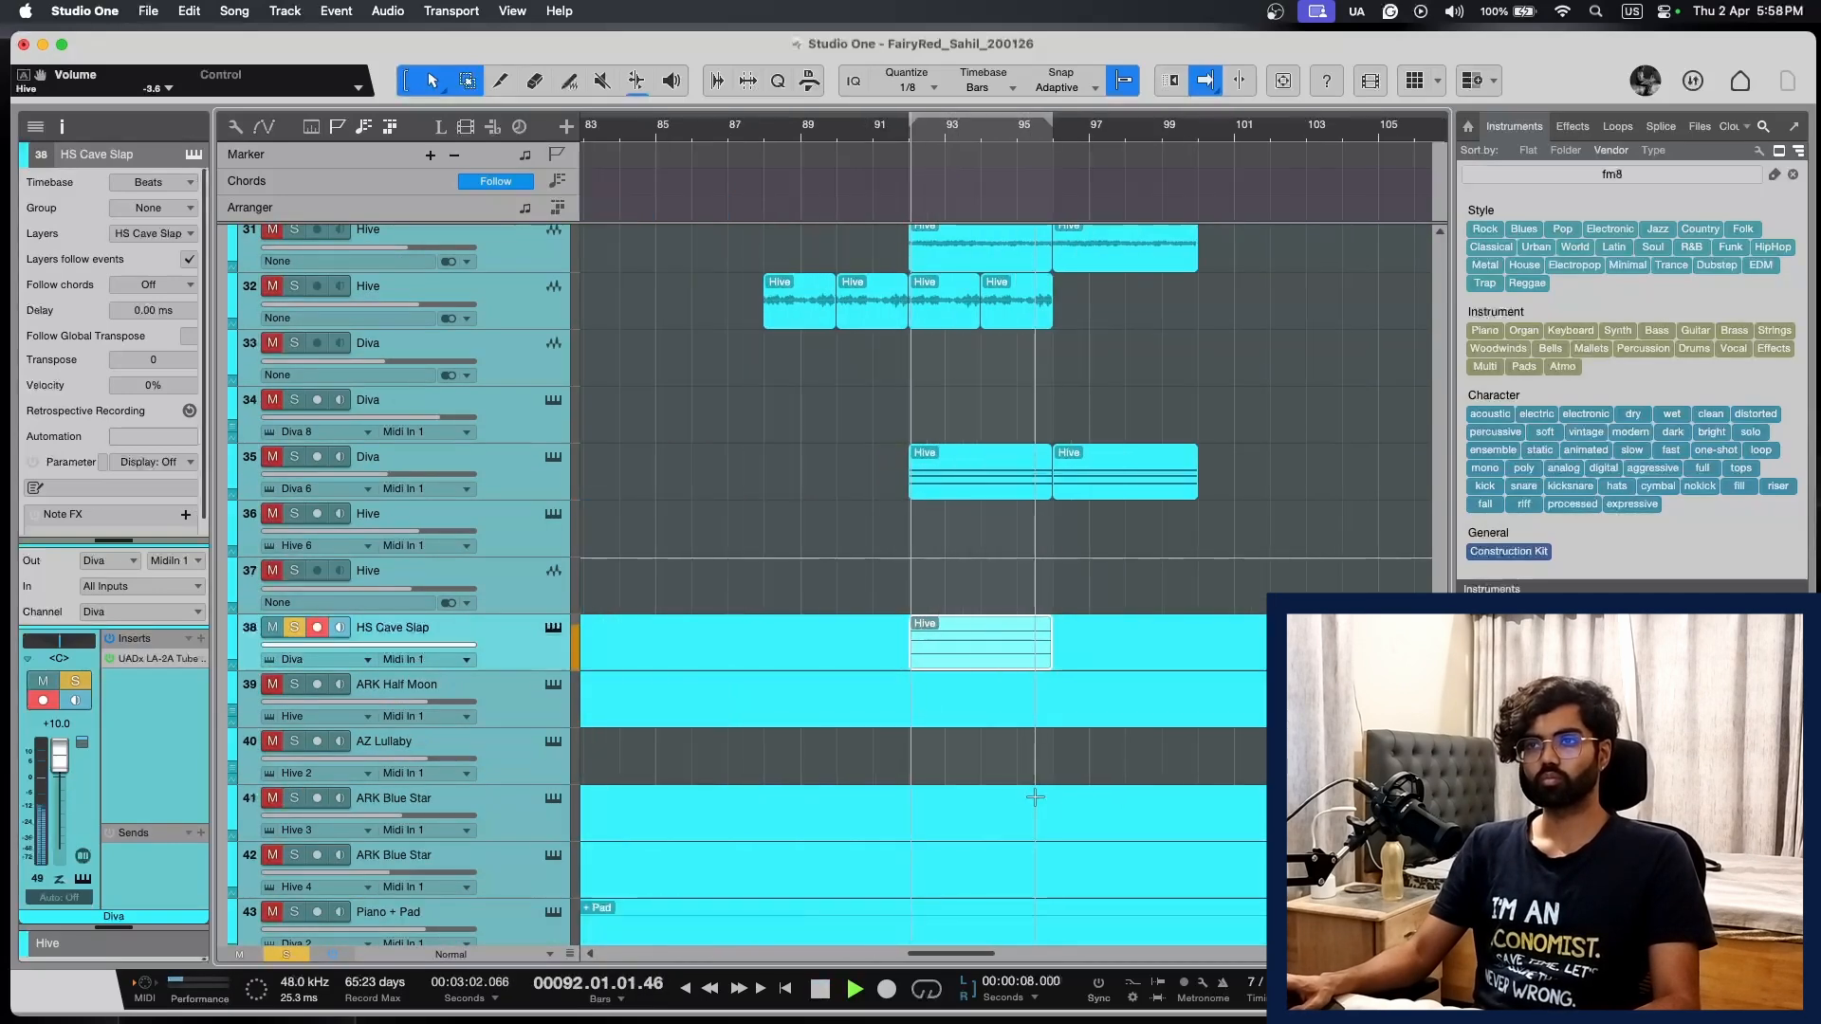
Step: Try the copied Hive part on the ARK Half Moon track, first in solo and then with the arrangement
drag(976, 713, 976, 713)
key(f)
click(293, 684)
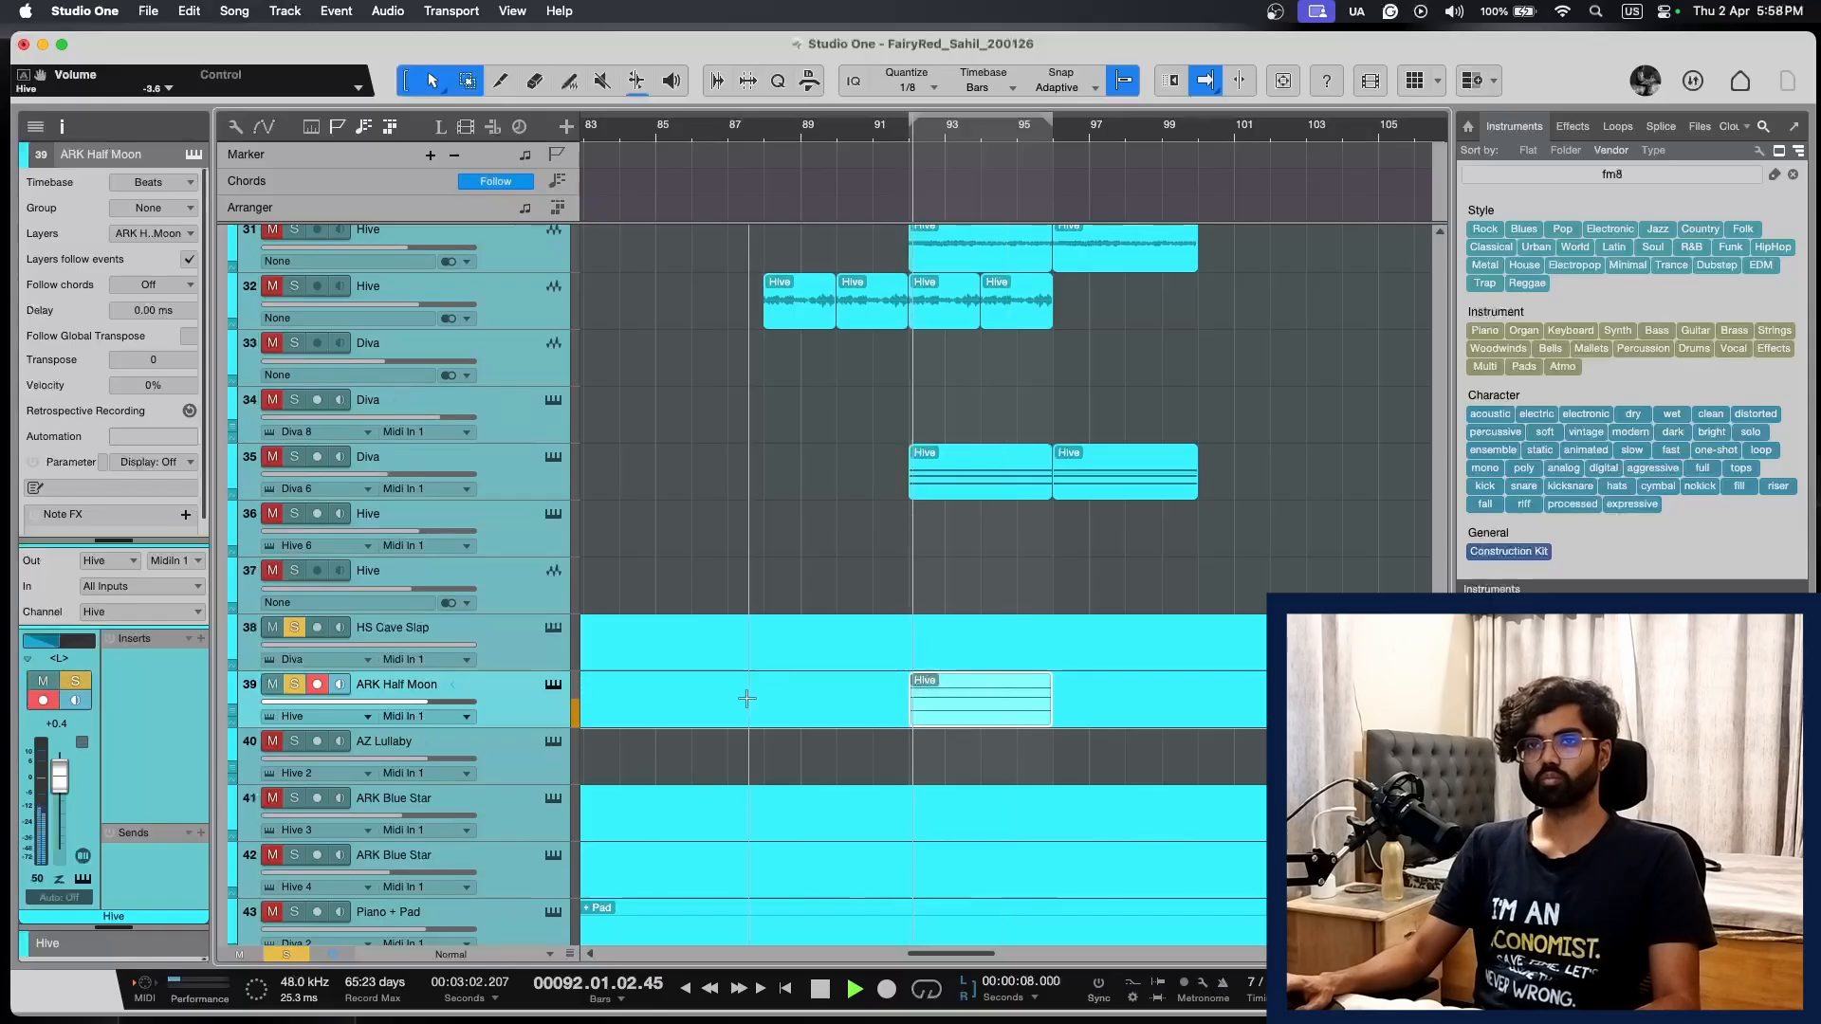
key(shift+s)
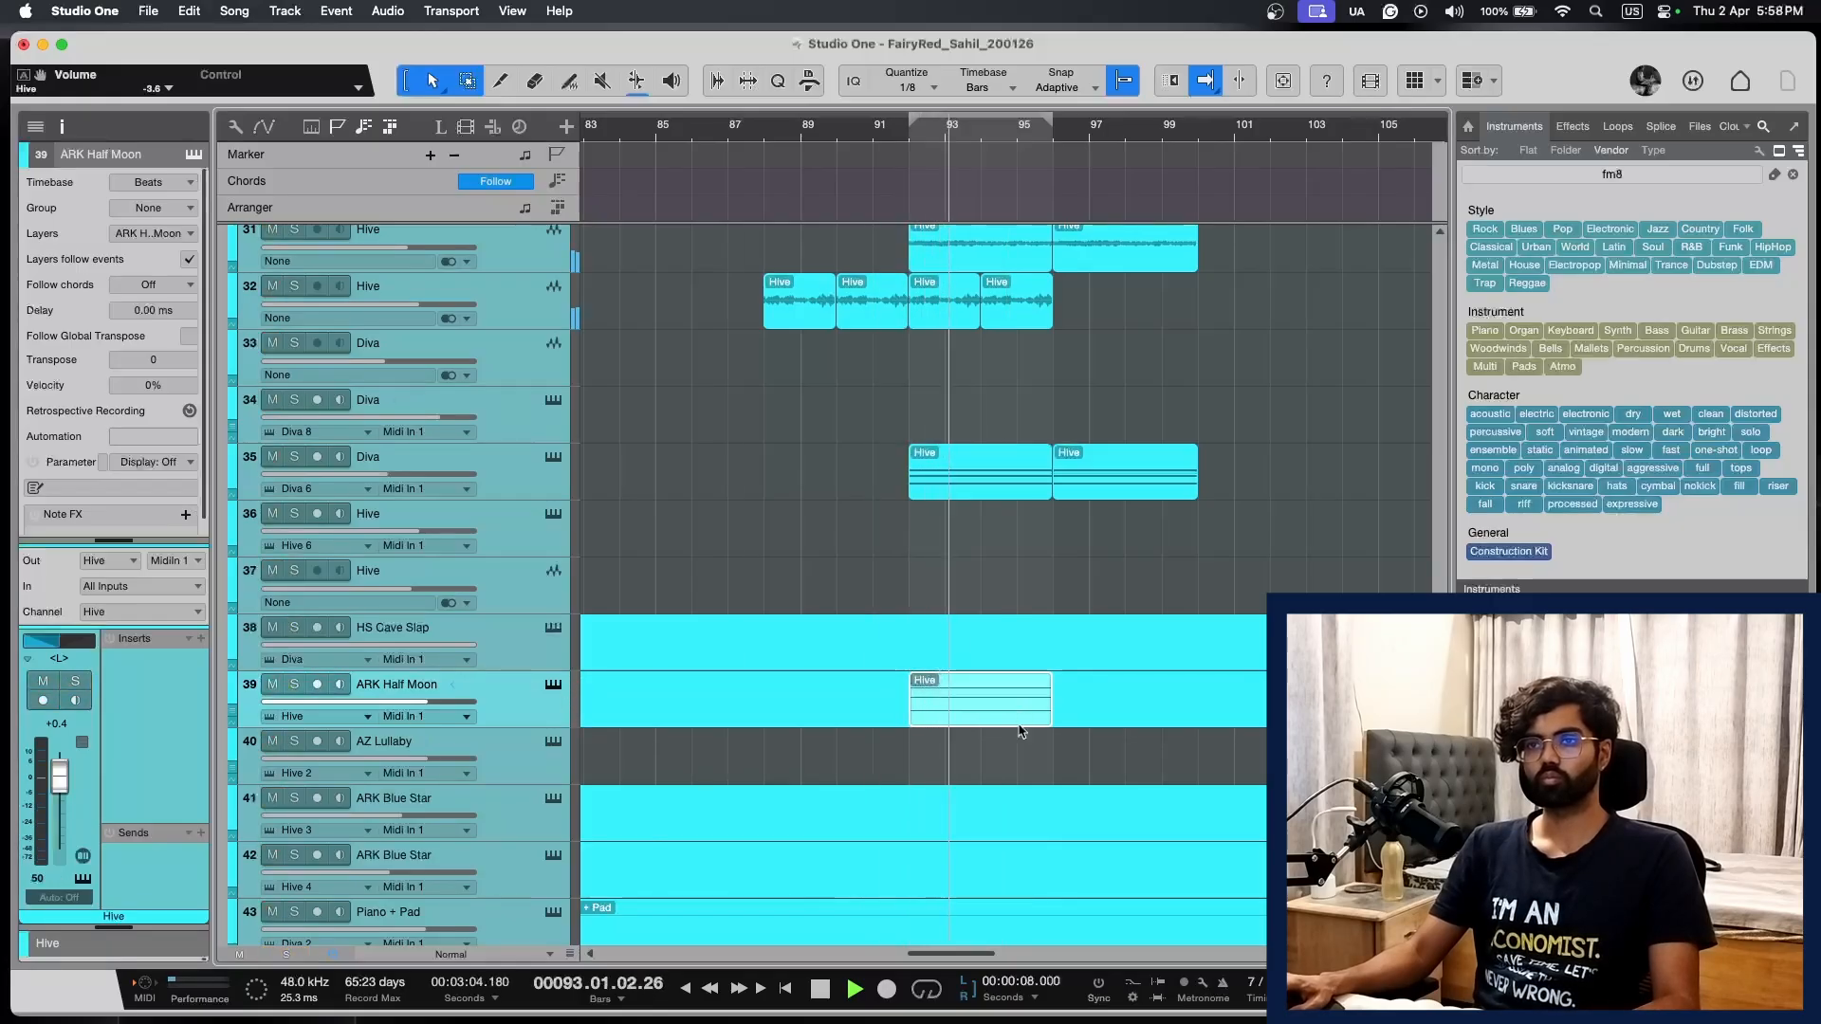
key(space)
Step: Try the copied Hive part on the AZ Lullaby track and audition it at bar 92
drag(996, 709, 1001, 754)
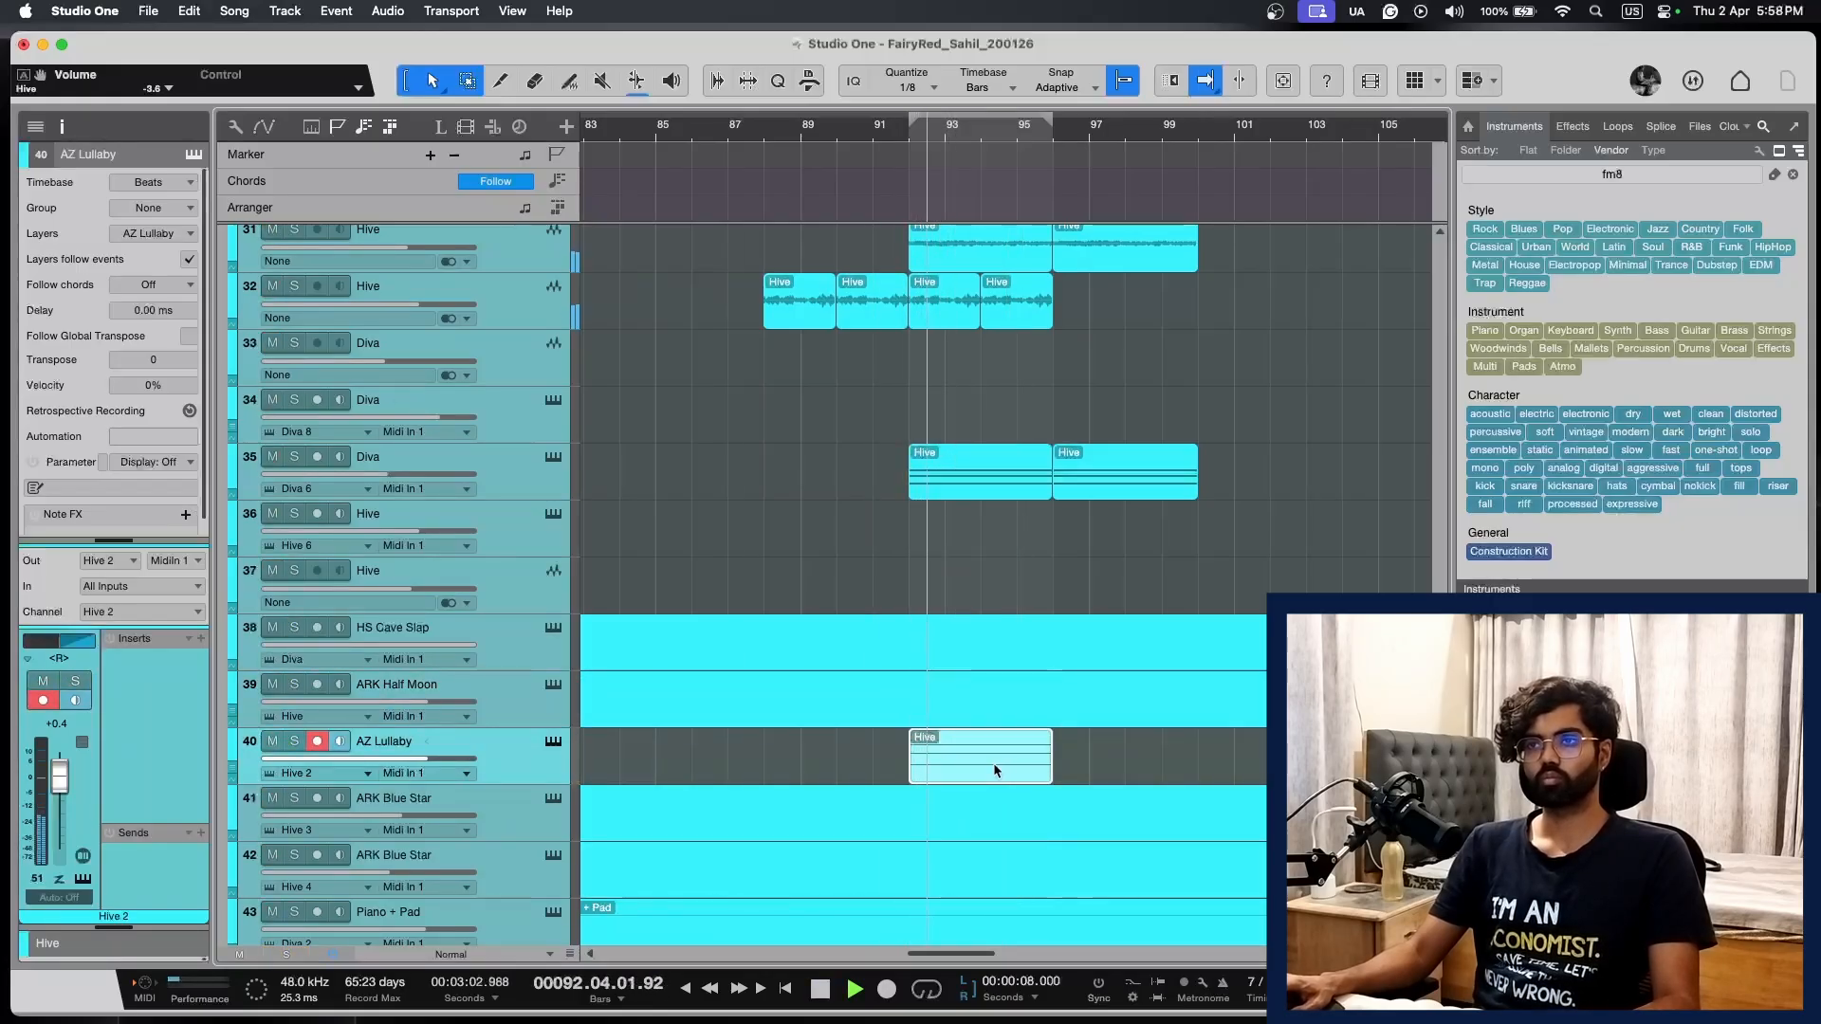
key(s)
key(shift+s)
key(space)
Step: Move the copied Hive part to the upper ARK Blue Star track (Hive 3), audition it in solo and shift it to bar 96
drag(995, 770, 997, 795)
scroll(1031, 773, down, 1)
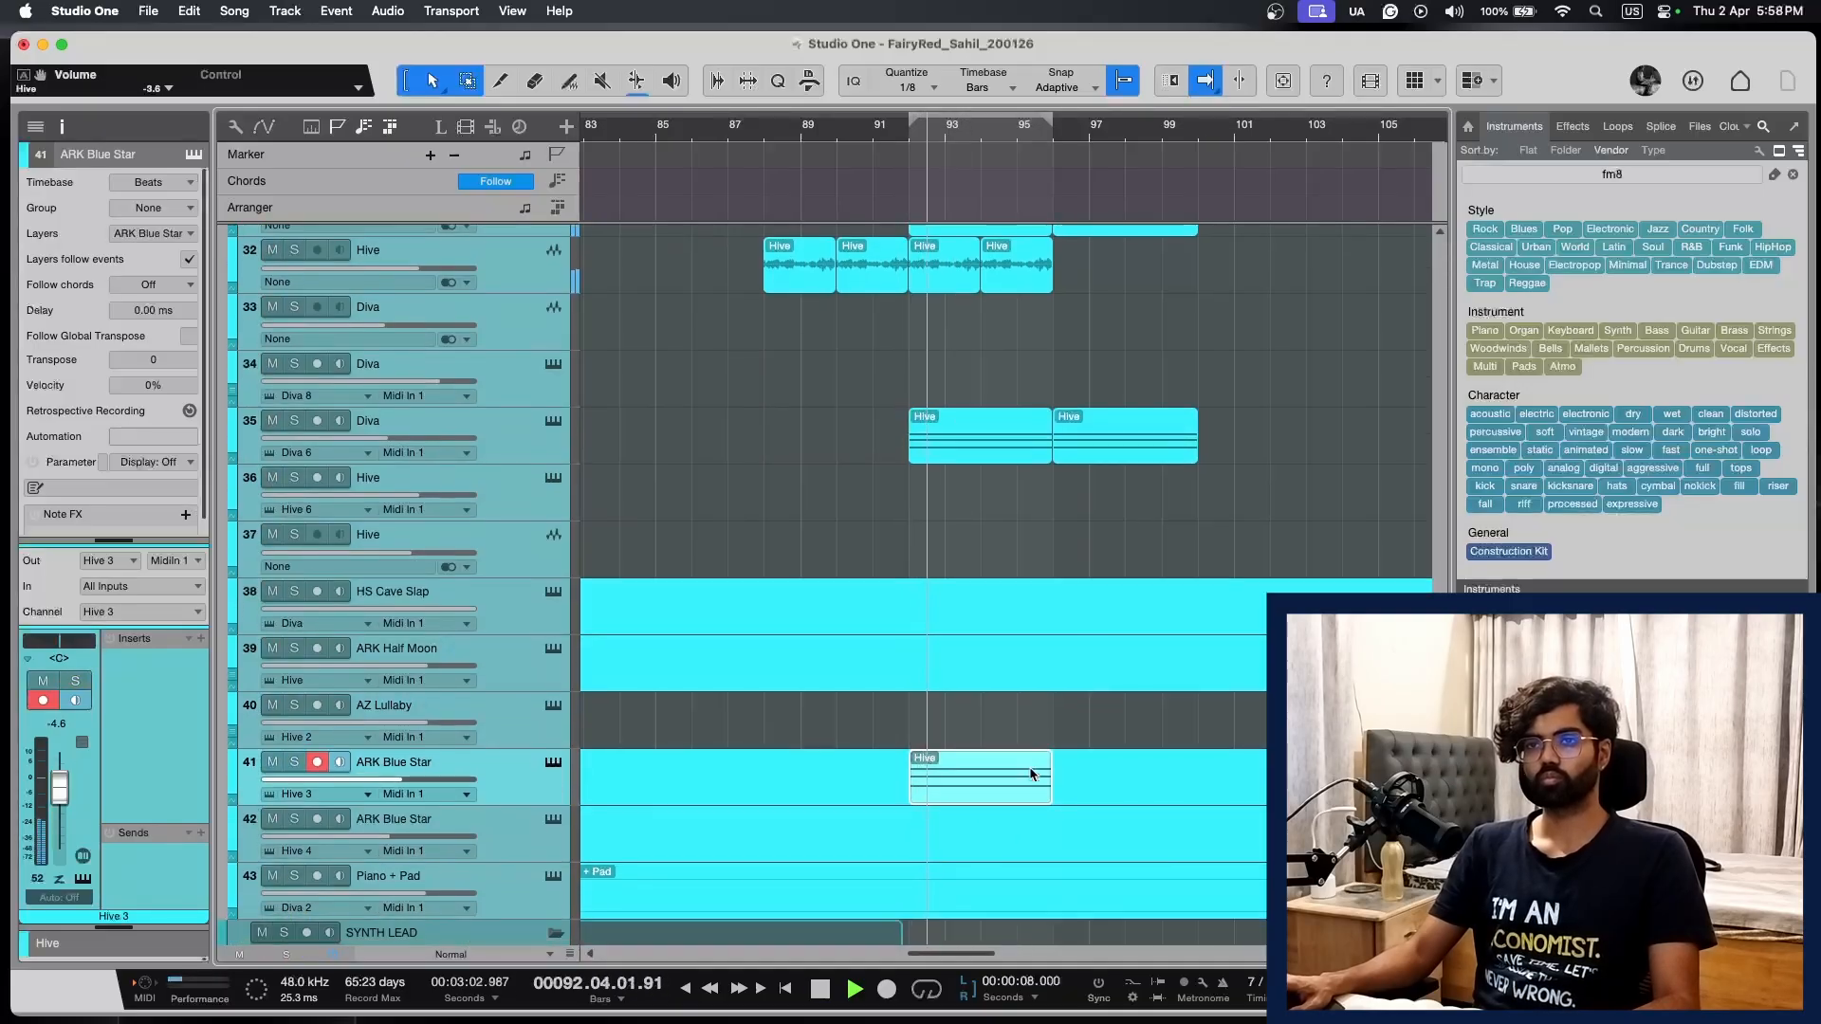
key(s)
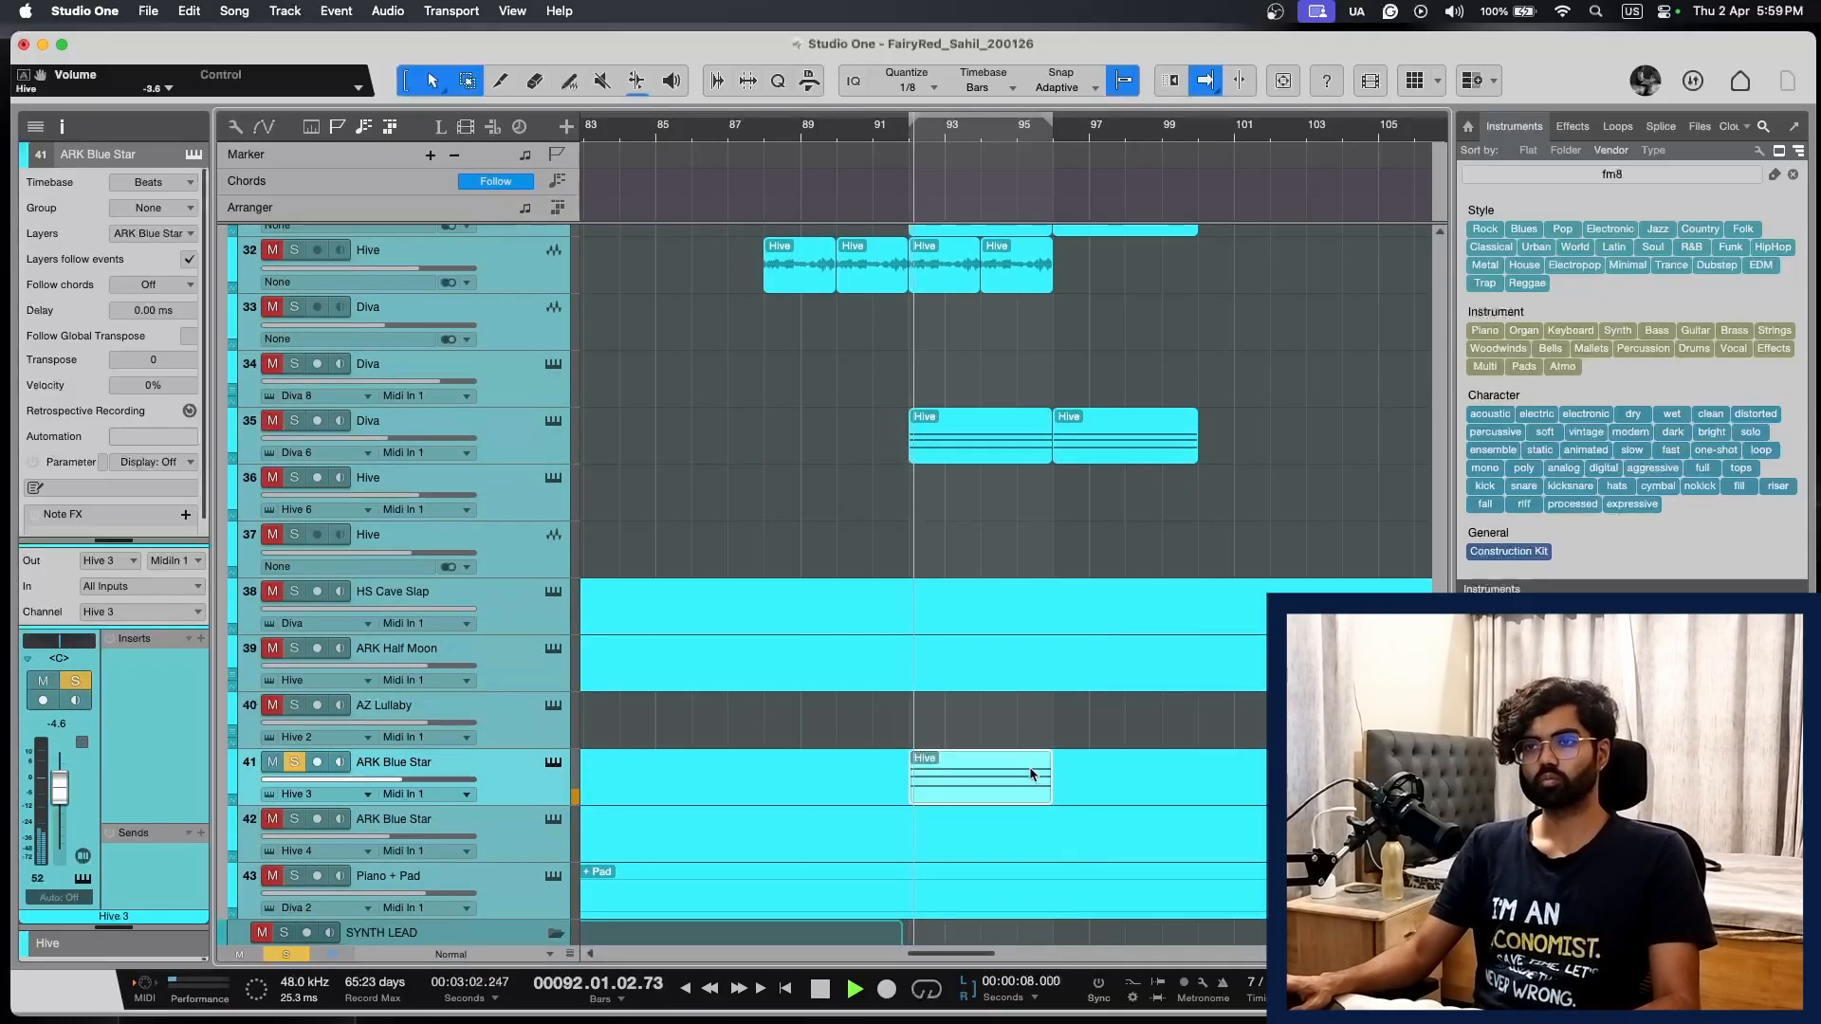
scroll(1032, 773, down, 5)
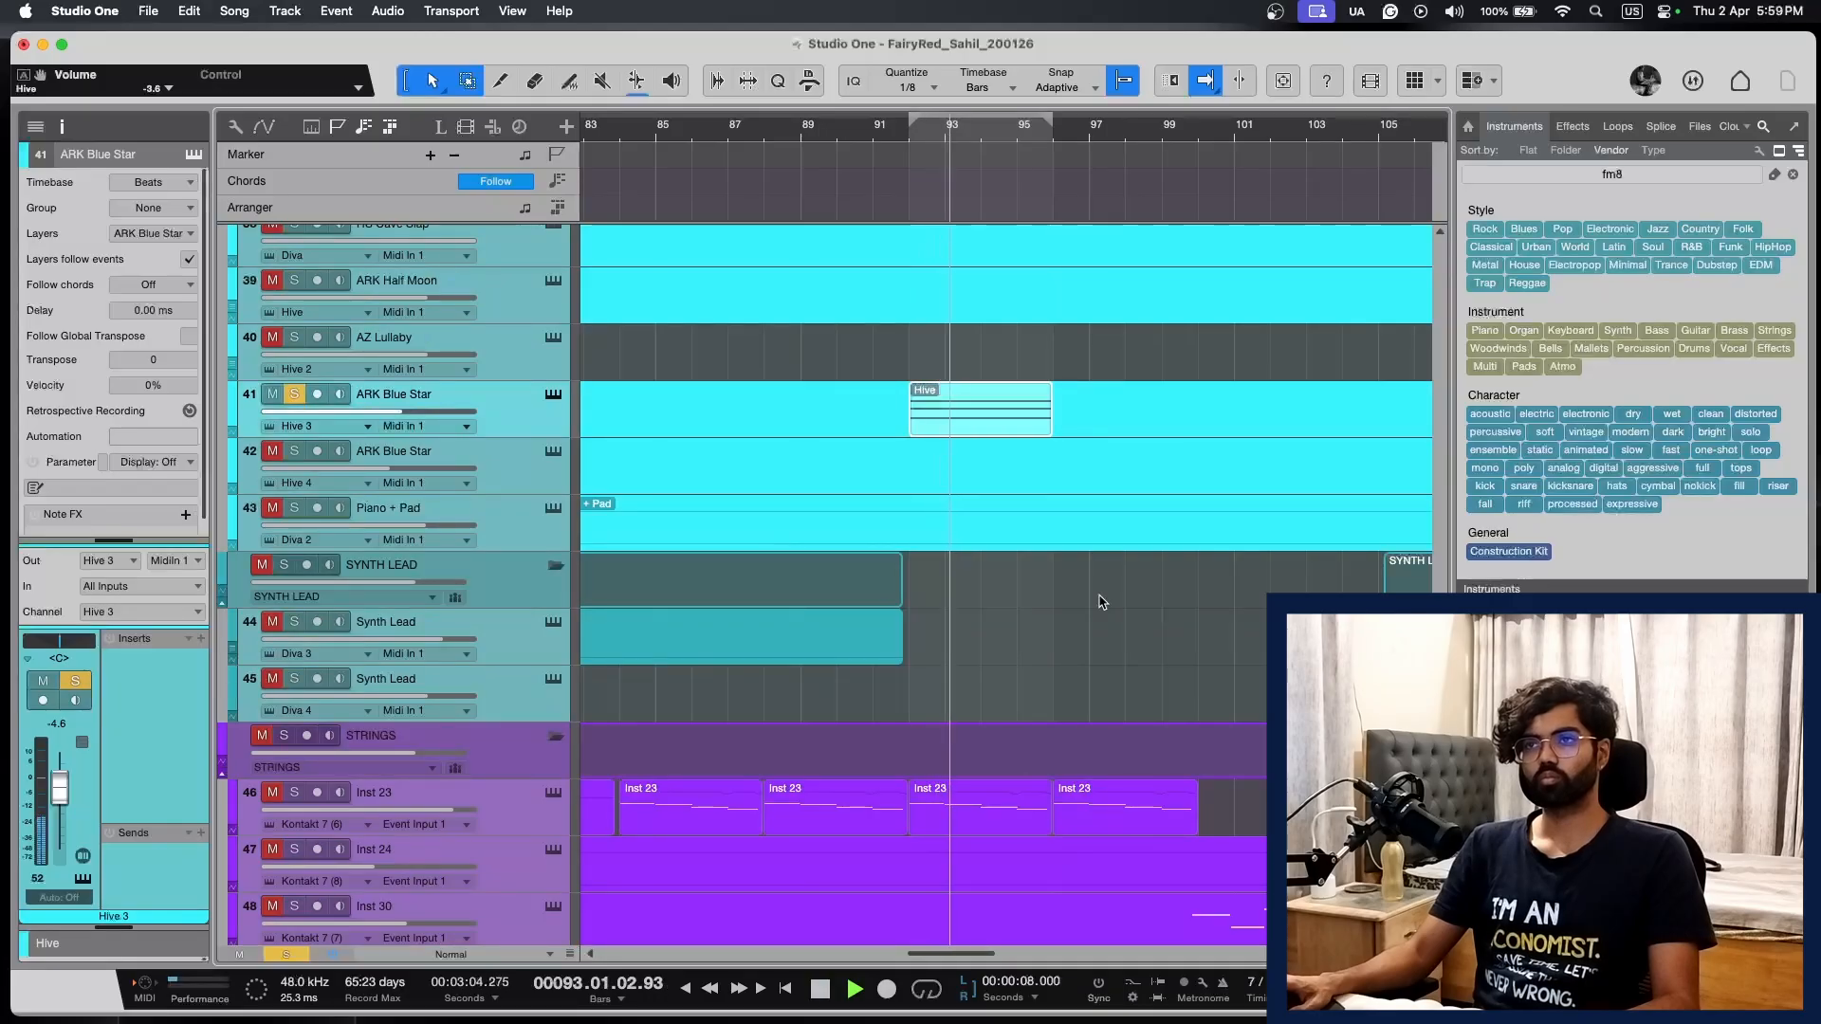
key(s)
scroll(1100, 602, up, 4)
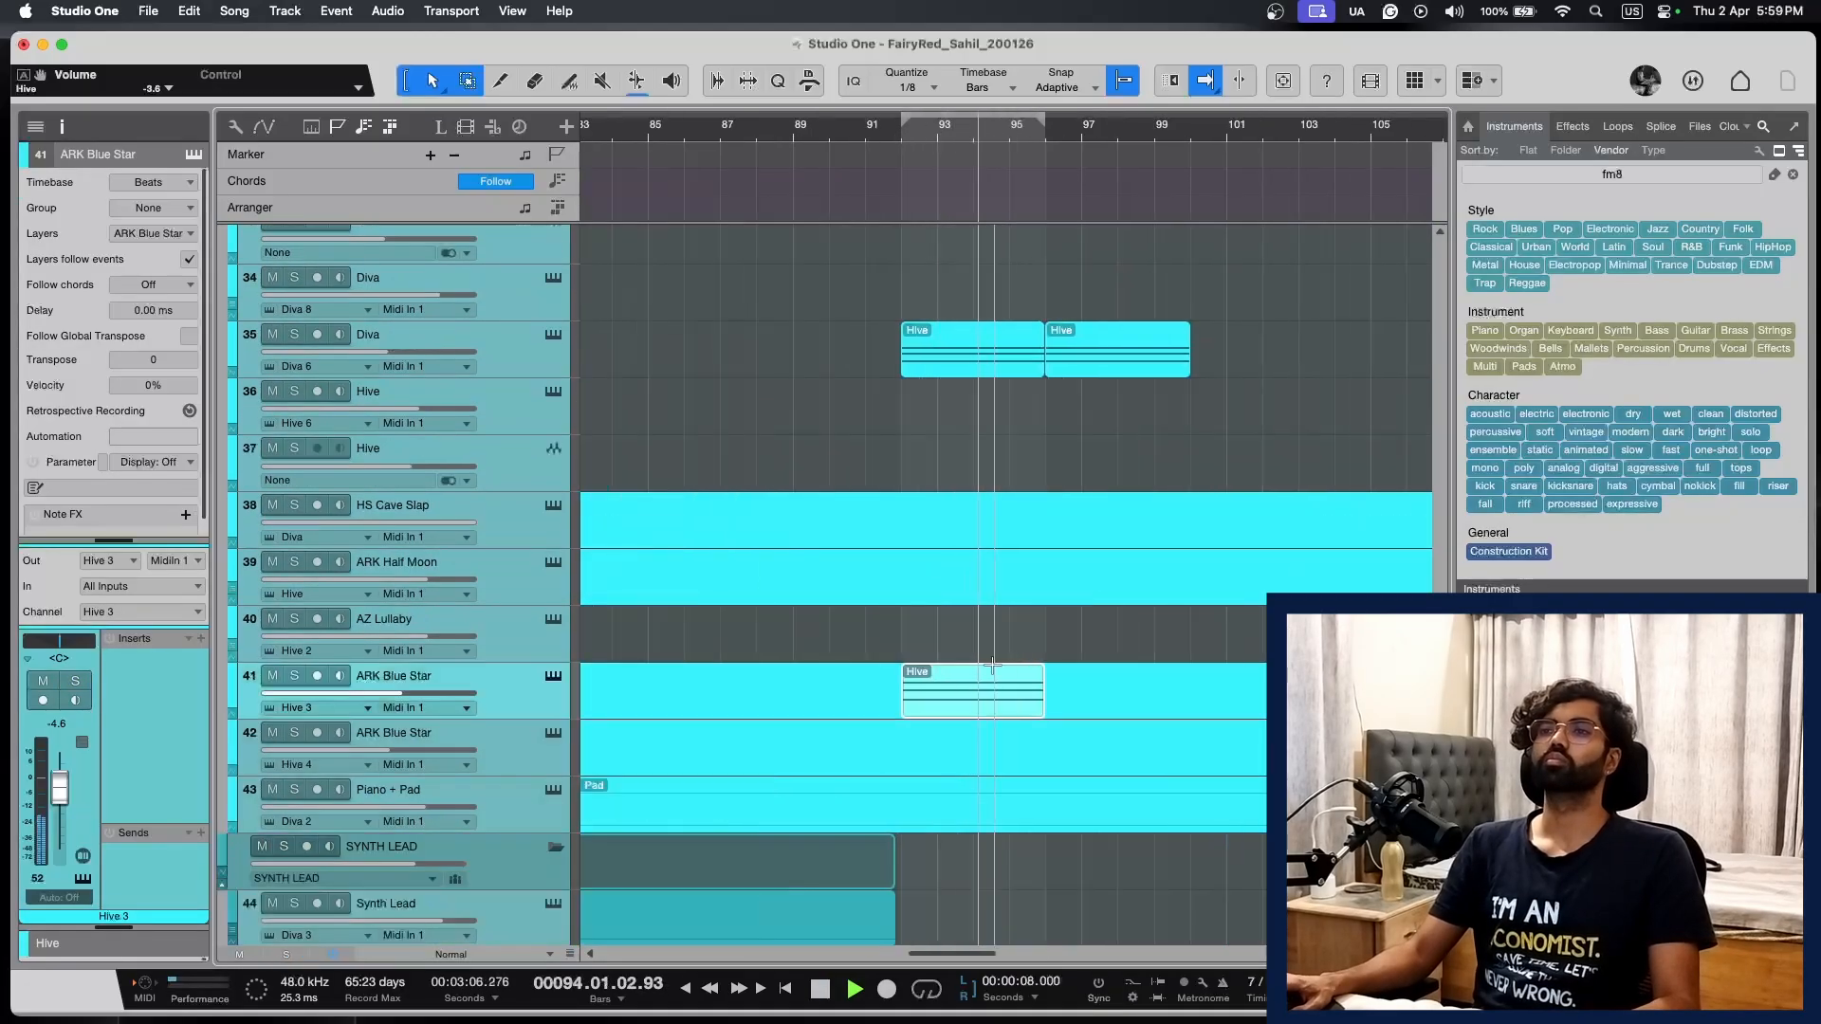
drag(992, 665, 1117, 681)
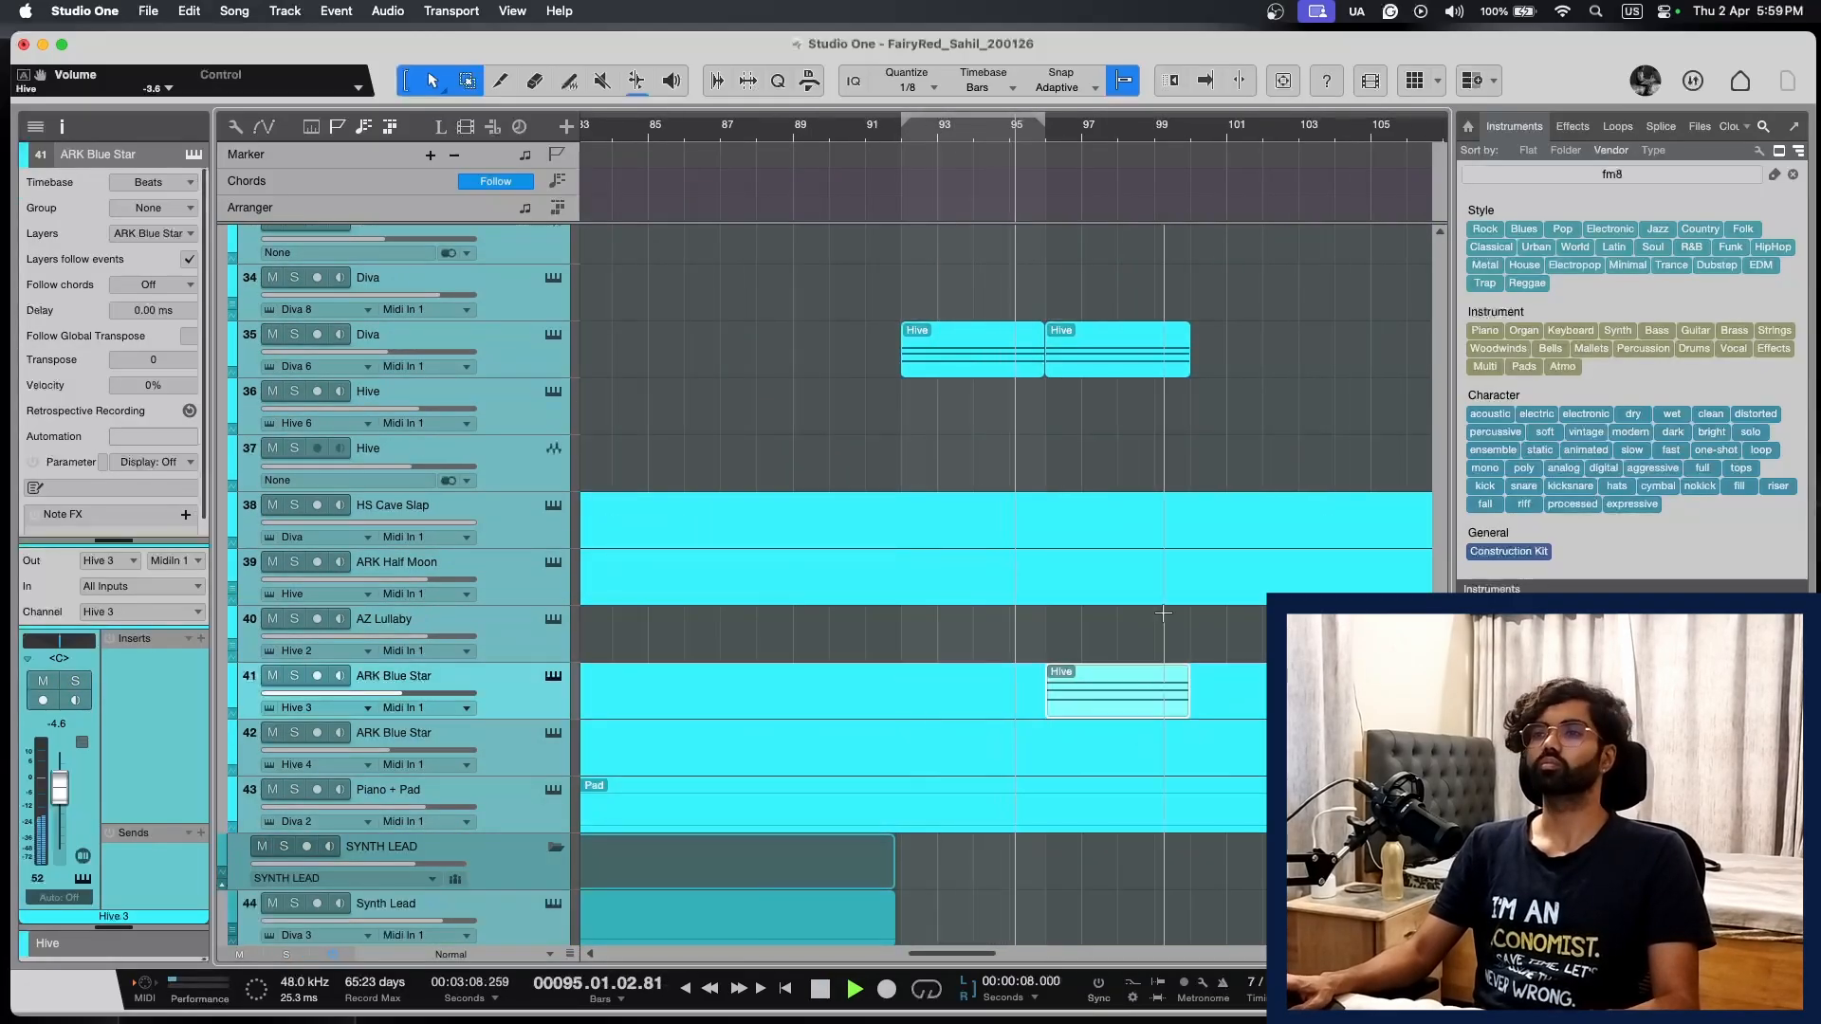
Step: Duplicate the two Hive audio events at bars 92 to 96 on track 32 so they repeat from bar 96
key(shift+w)
key(w)
key(f)
key(e)
key(e)
key(e)
key(w)
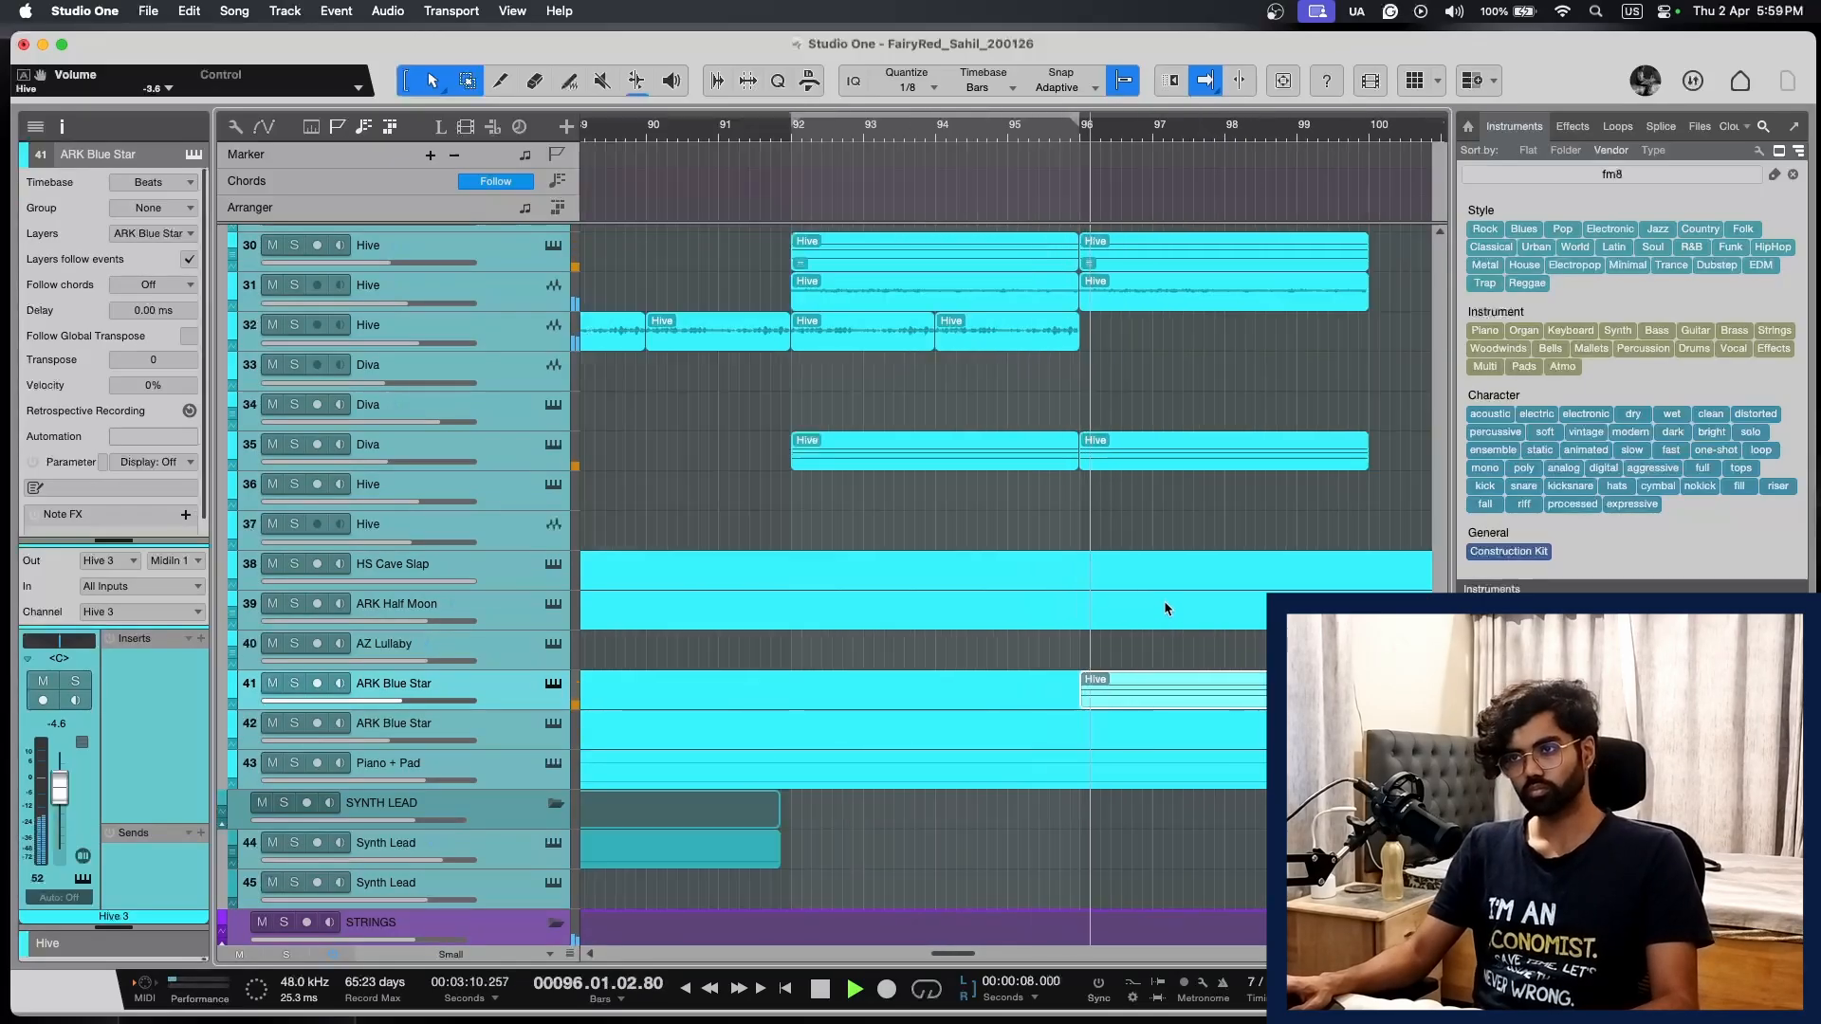
key(w)
key(shift+w)
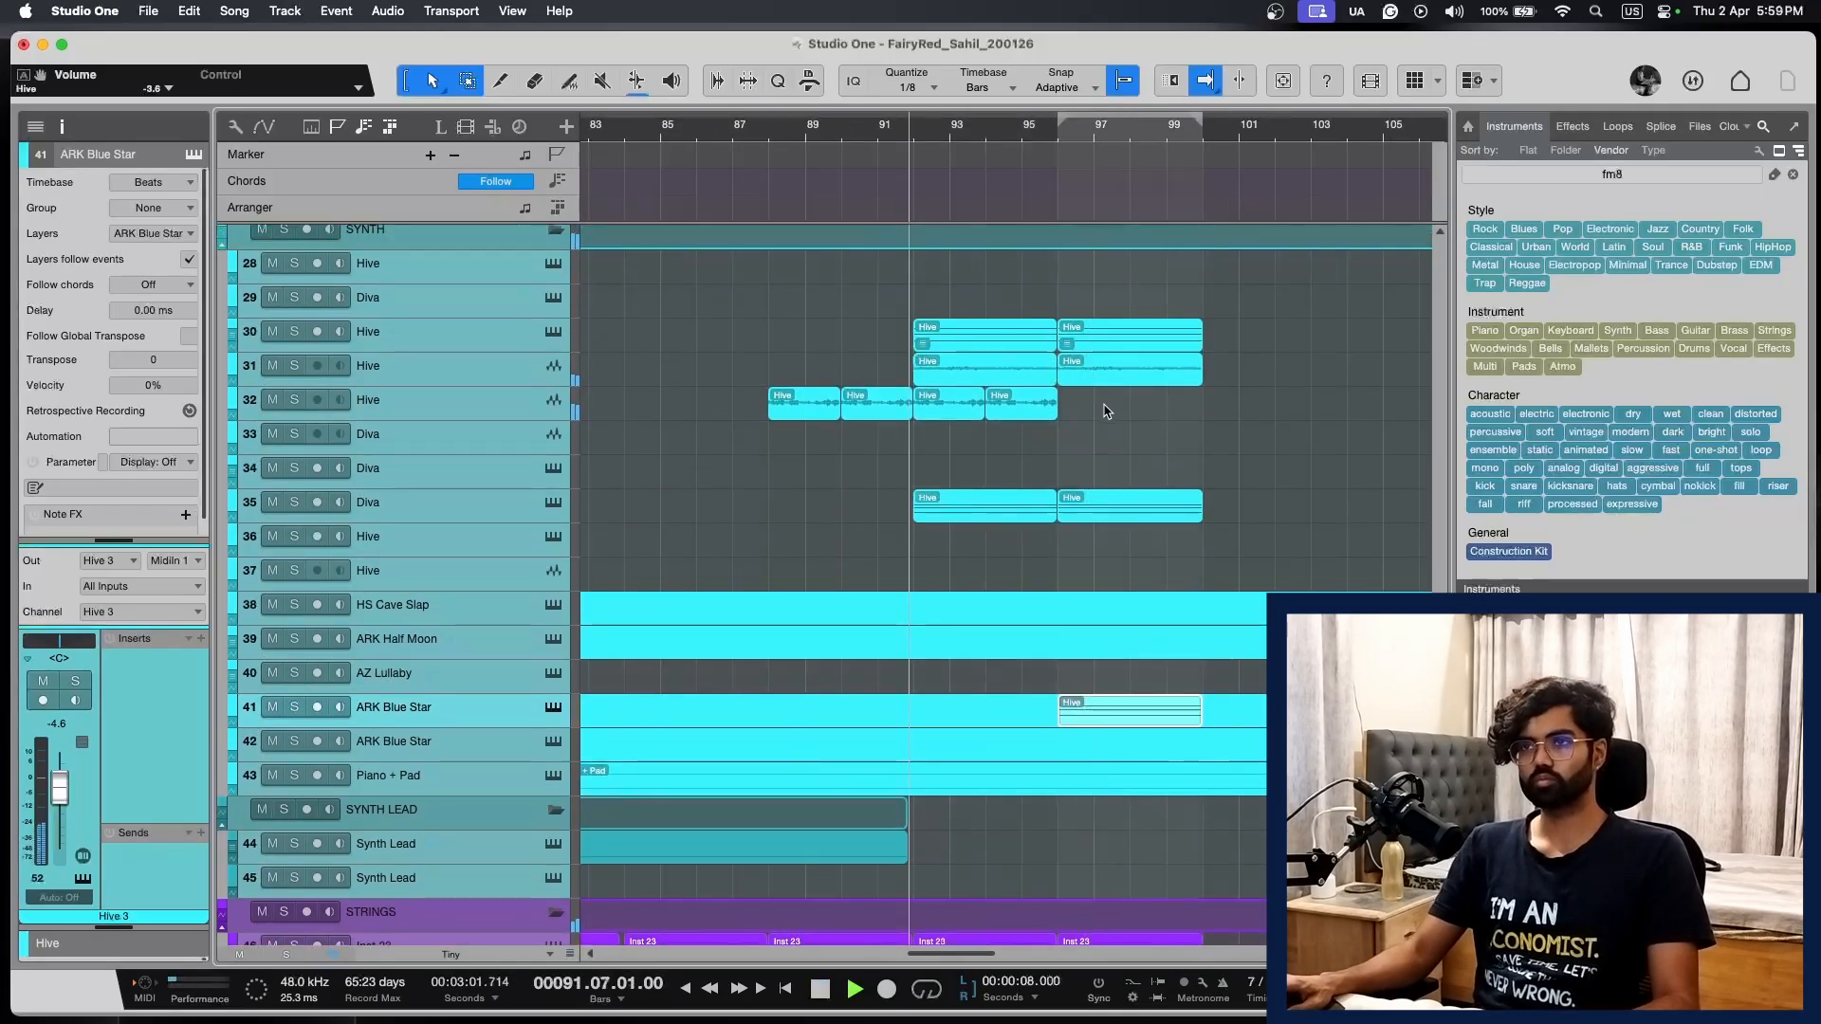
drag(1098, 411, 955, 412)
key(d)
Step: Duplicate the Kontakt 10 guitar note and audio parts until both tracks reach bar 100, and save the song
key(shift+e)
scroll(1034, 436, up, 5)
drag(1123, 491, 958, 495)
key(d)
click(631, 527)
key(d)
key(d)
key(d)
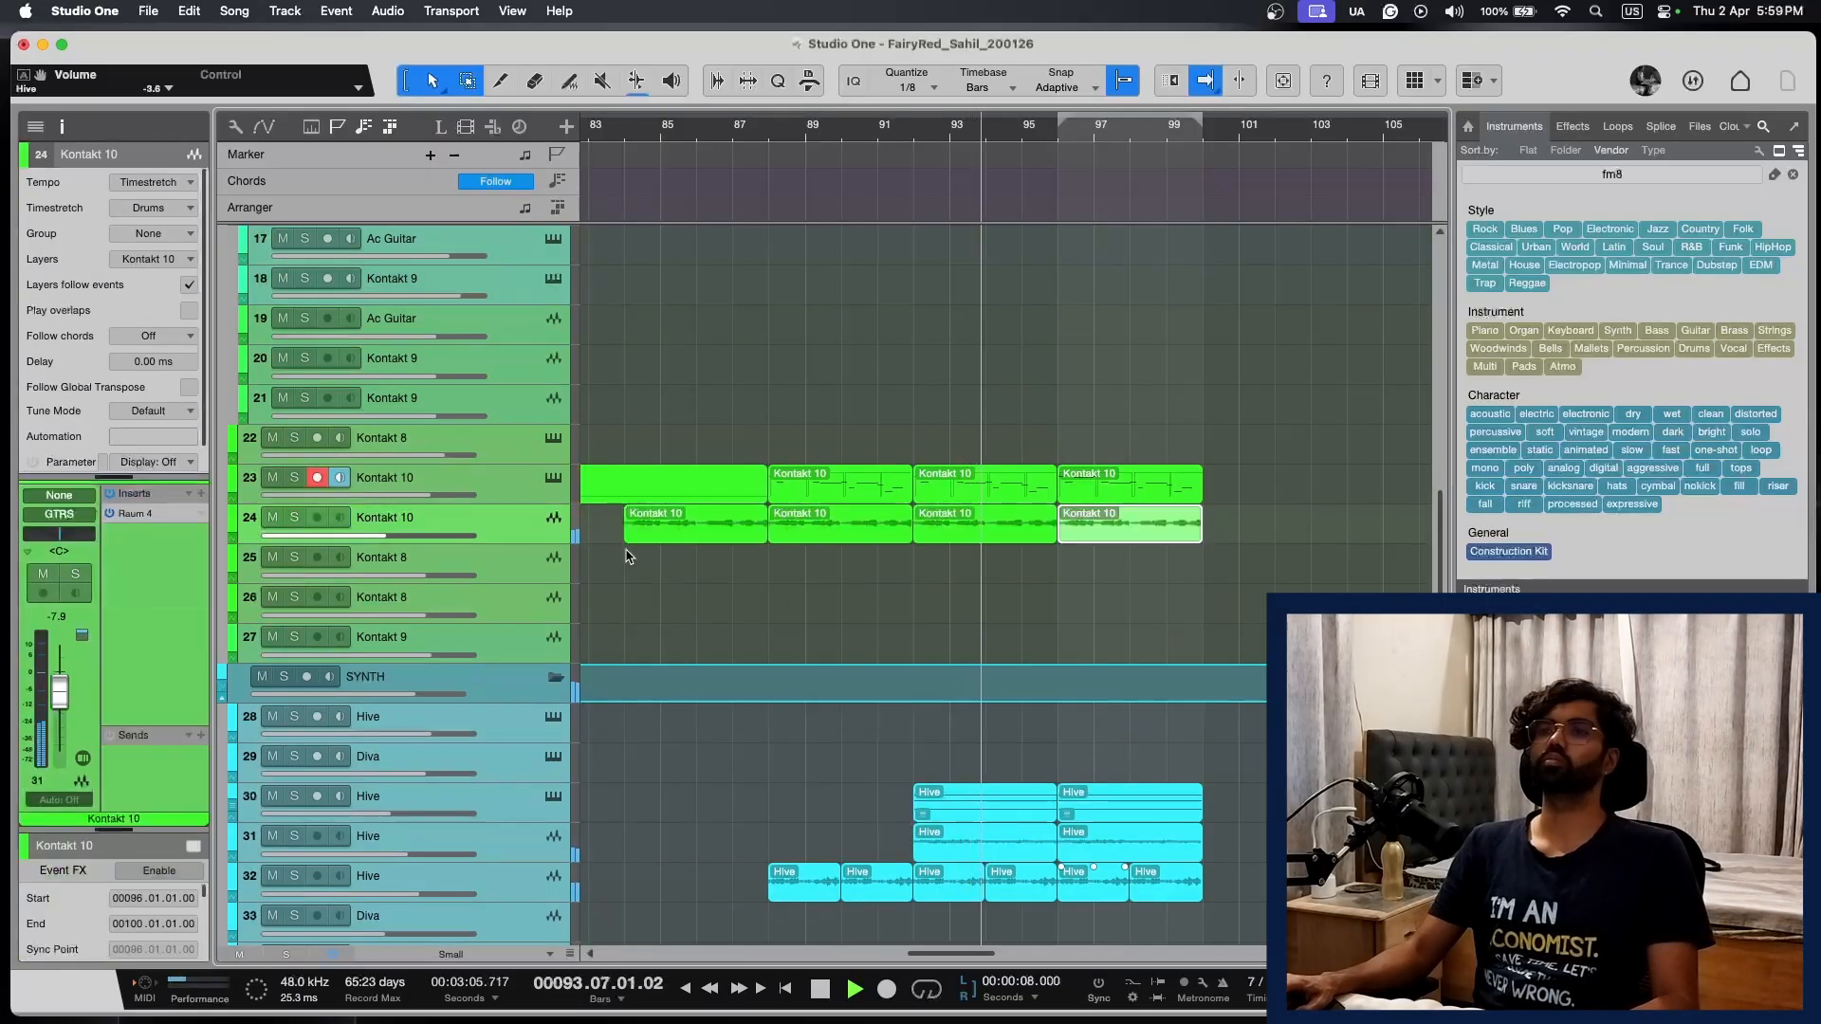
key(shift+e)
key(super+s)
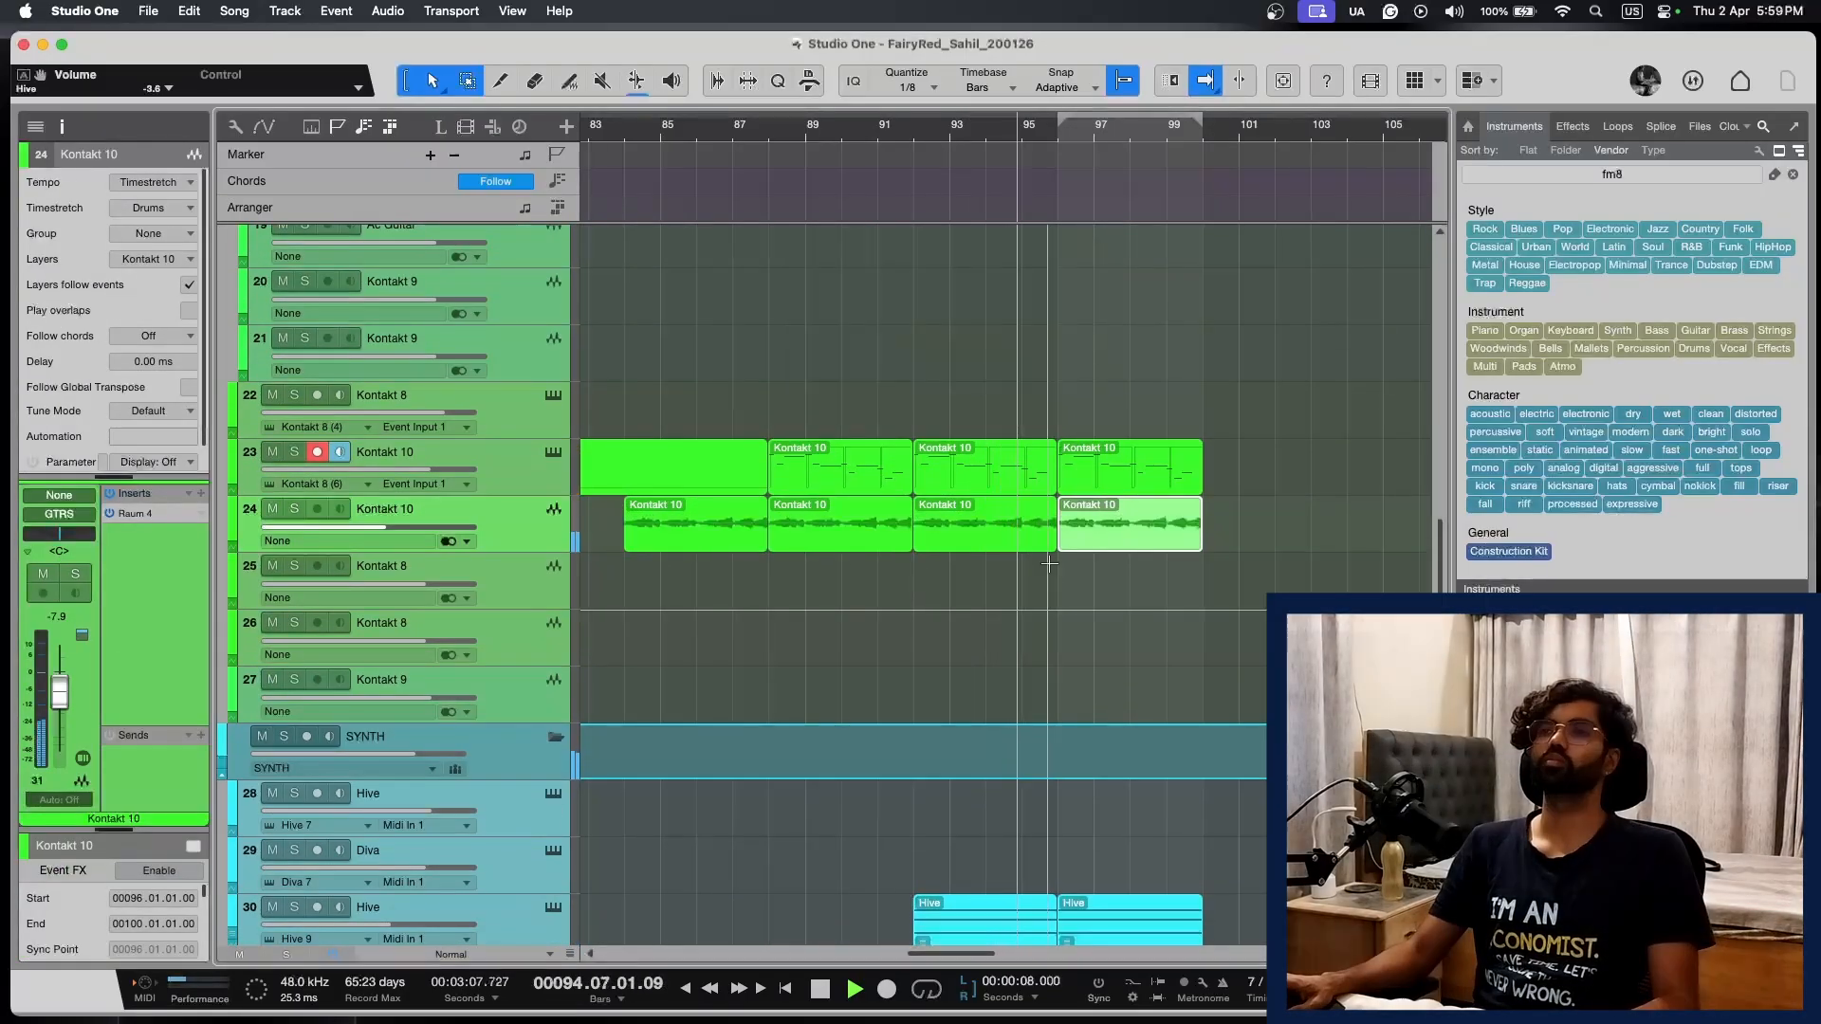
Step: Duplicate the piano part on track 12 after itself, split the copy at bar 97 and delete the piece before the split
scroll(1048, 563, up, 10)
click(862, 406)
key(d)
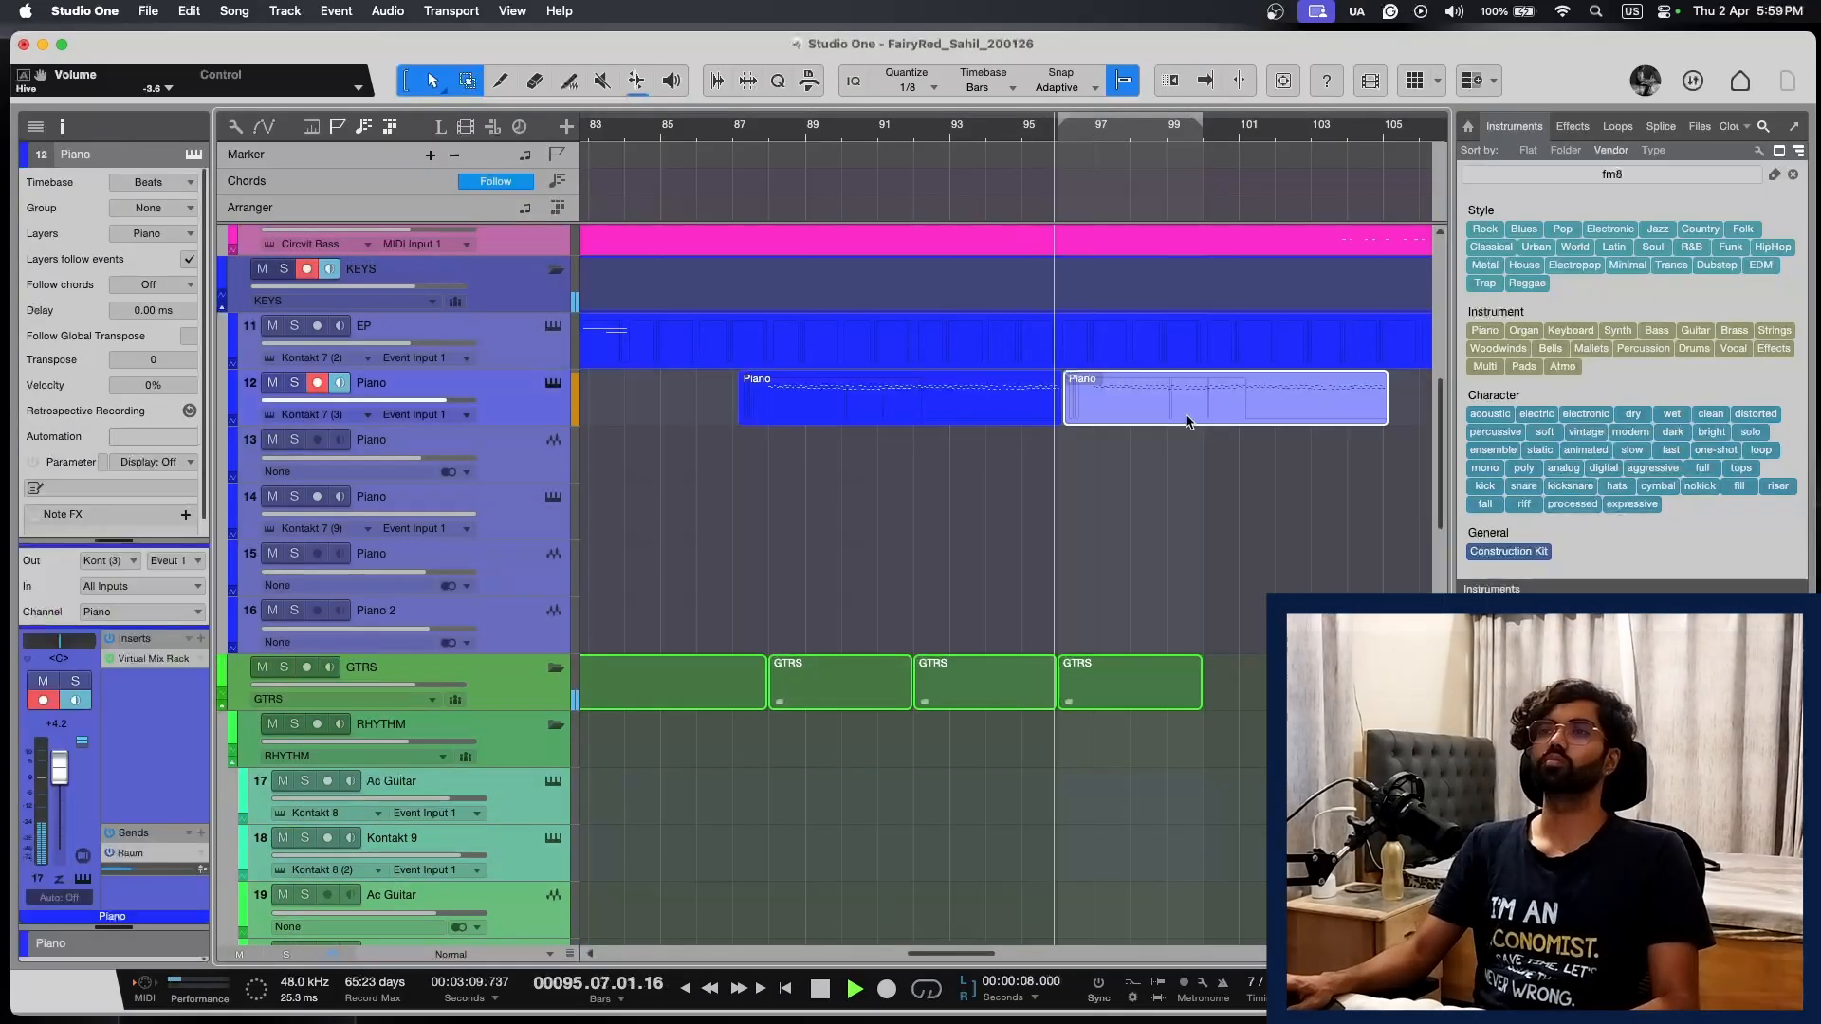
key(e)
key(e)
key(e)
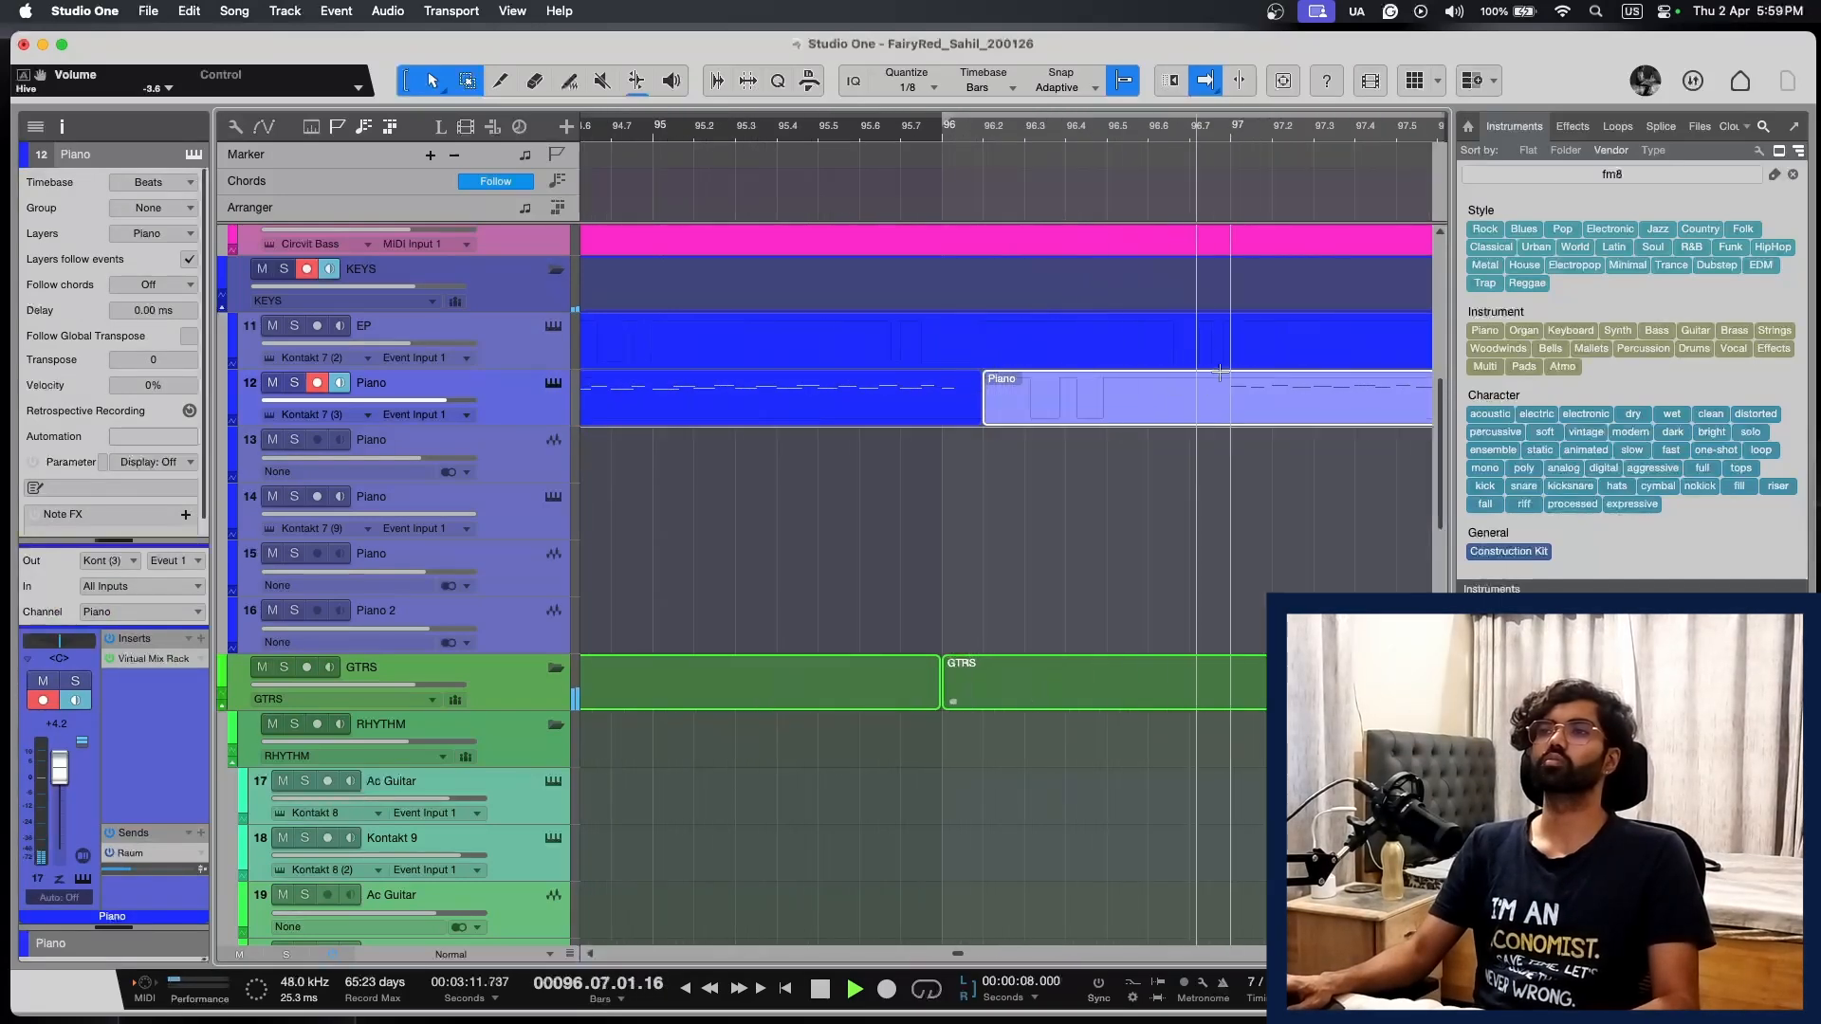
alt+click(1221, 373)
key(Delete)
Step: Move the trimmed piano copy earlier so it starts at bar 96
click(1178, 407)
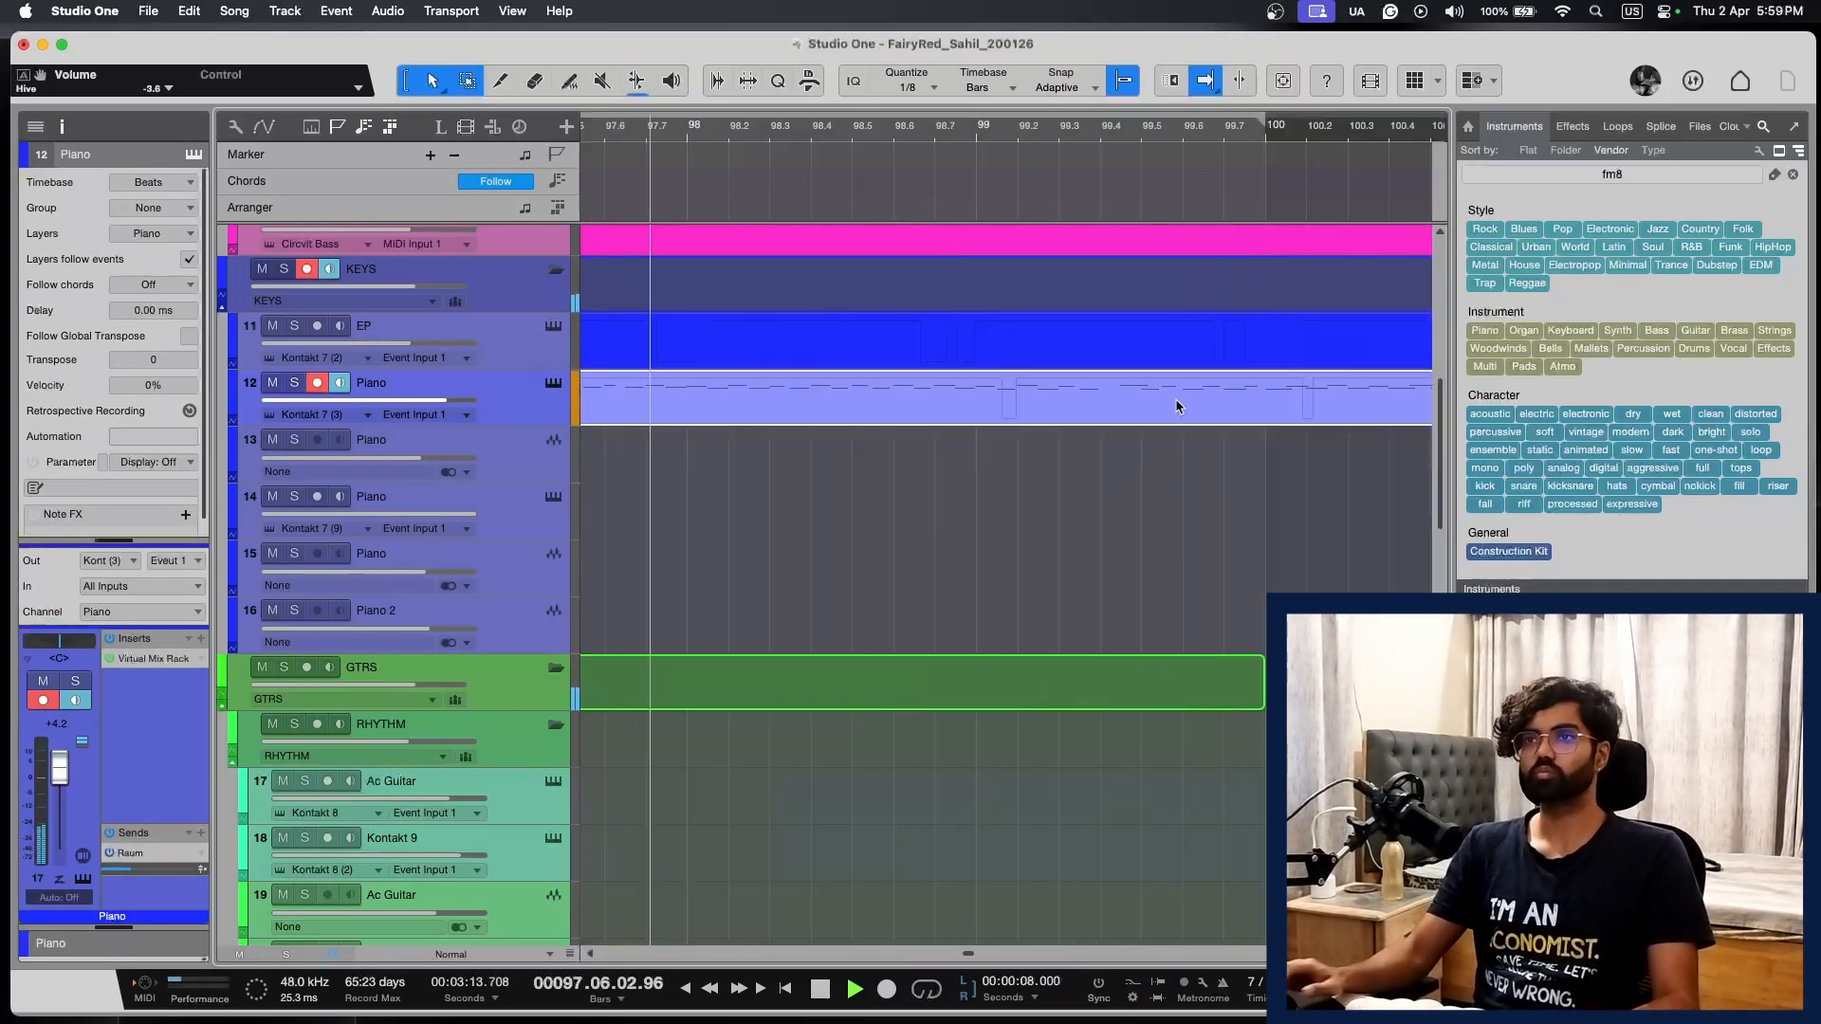
key(w)
scroll(1133, 363, left, 3)
drag(925, 408, 774, 410)
key(w)
key(w)
Step: Replay the section from the end of the chorus at bar 82 and review the layered tracks
scroll(1143, 413, up, 10)
scroll(1145, 413, up, 2)
scroll(1146, 414, left, 3)
key(shift+w)
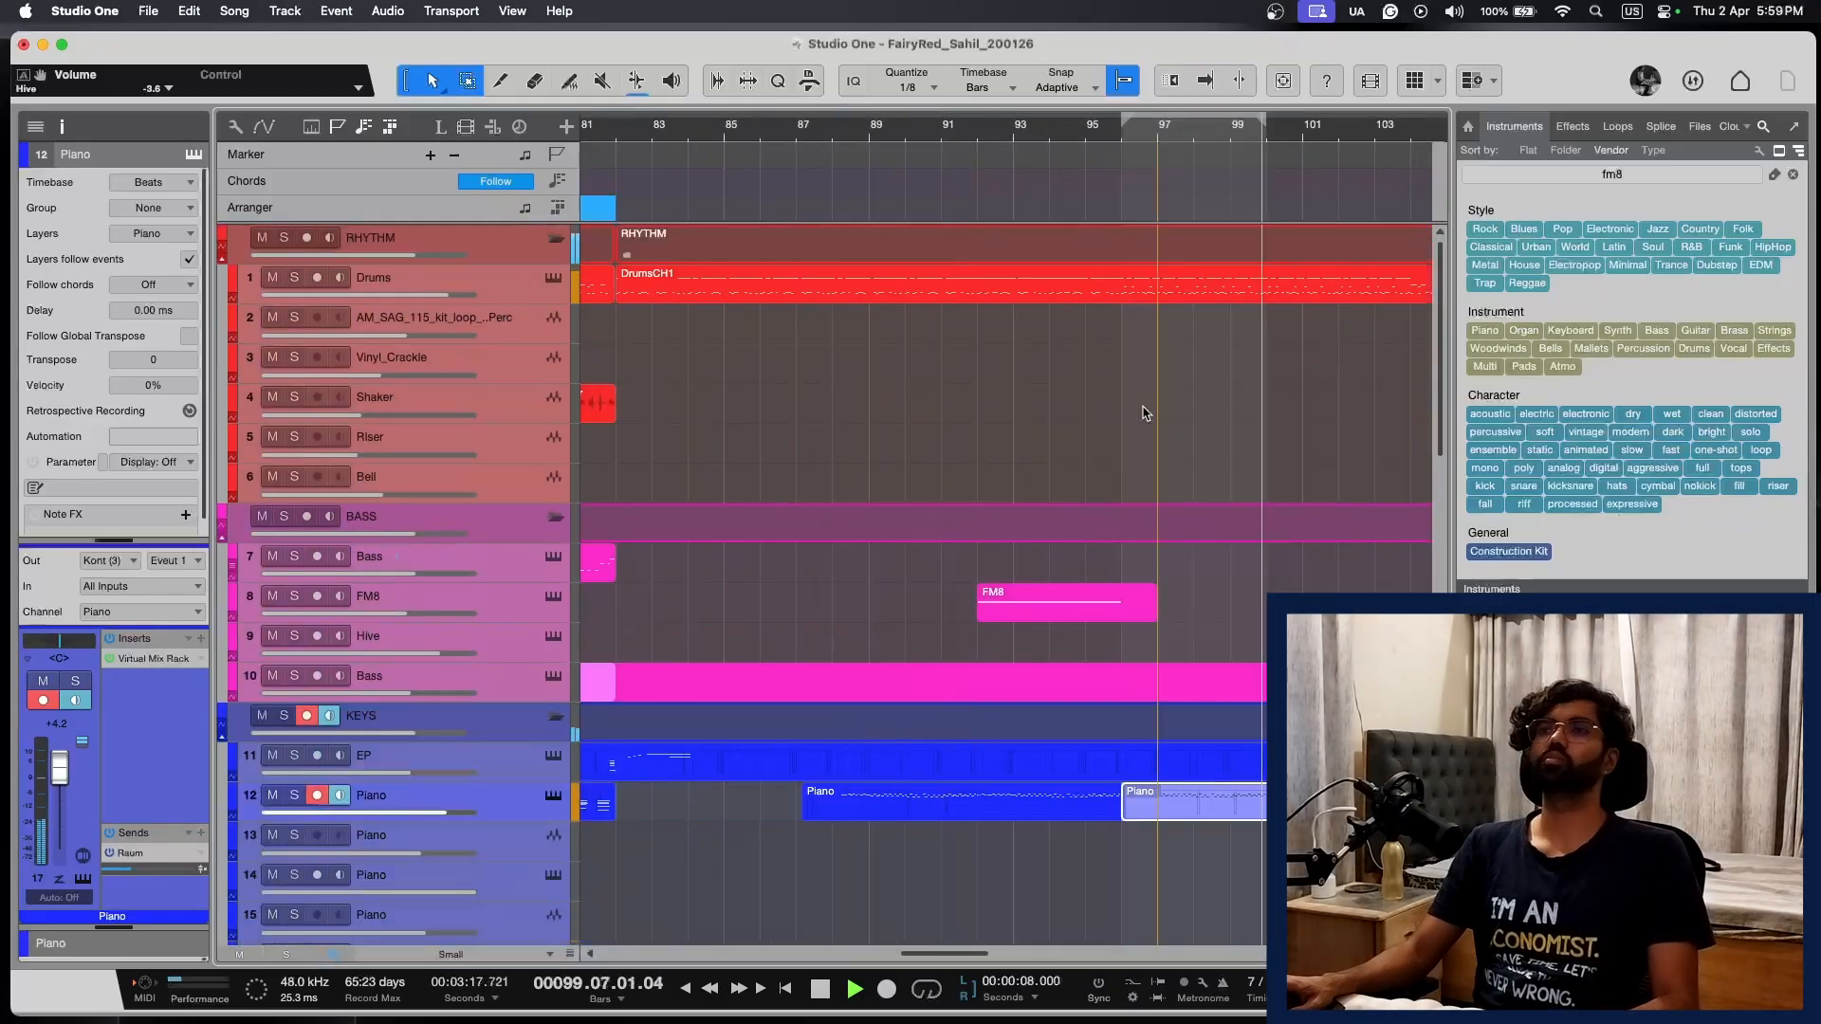
key(w)
scroll(1146, 414, down, 2)
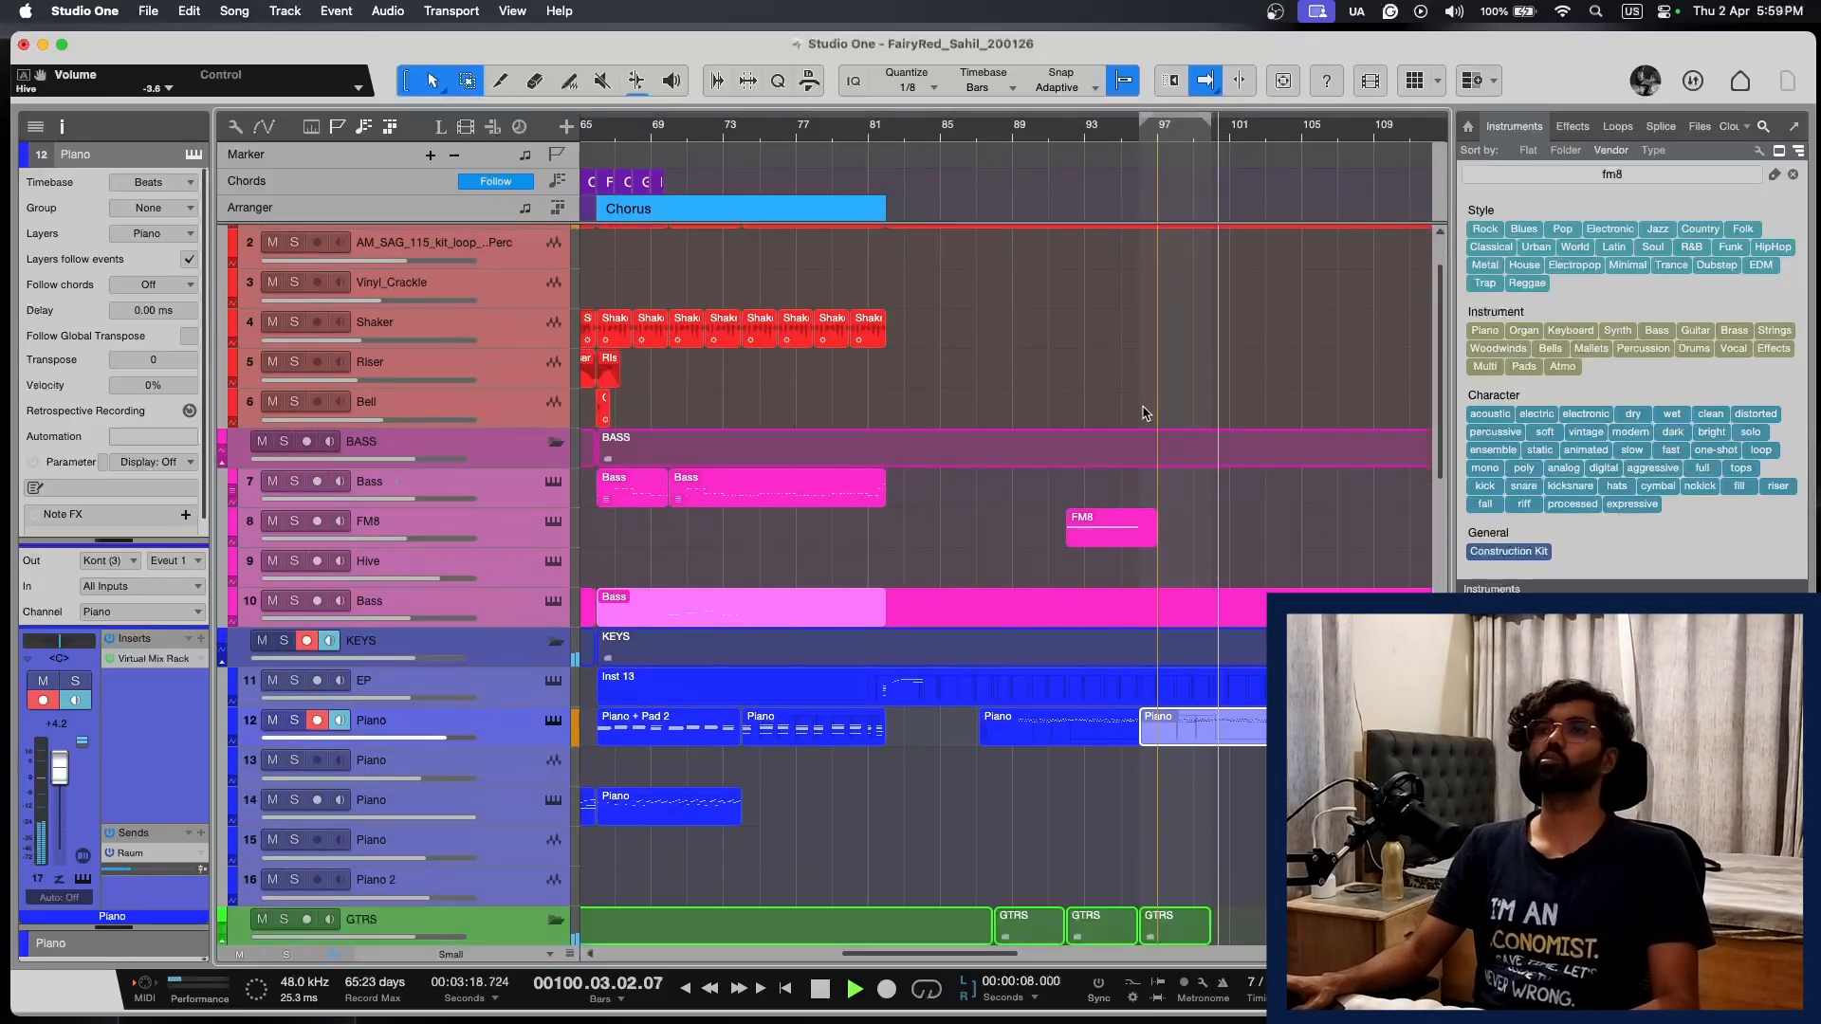
click(889, 127)
scroll(1124, 550, down, 5)
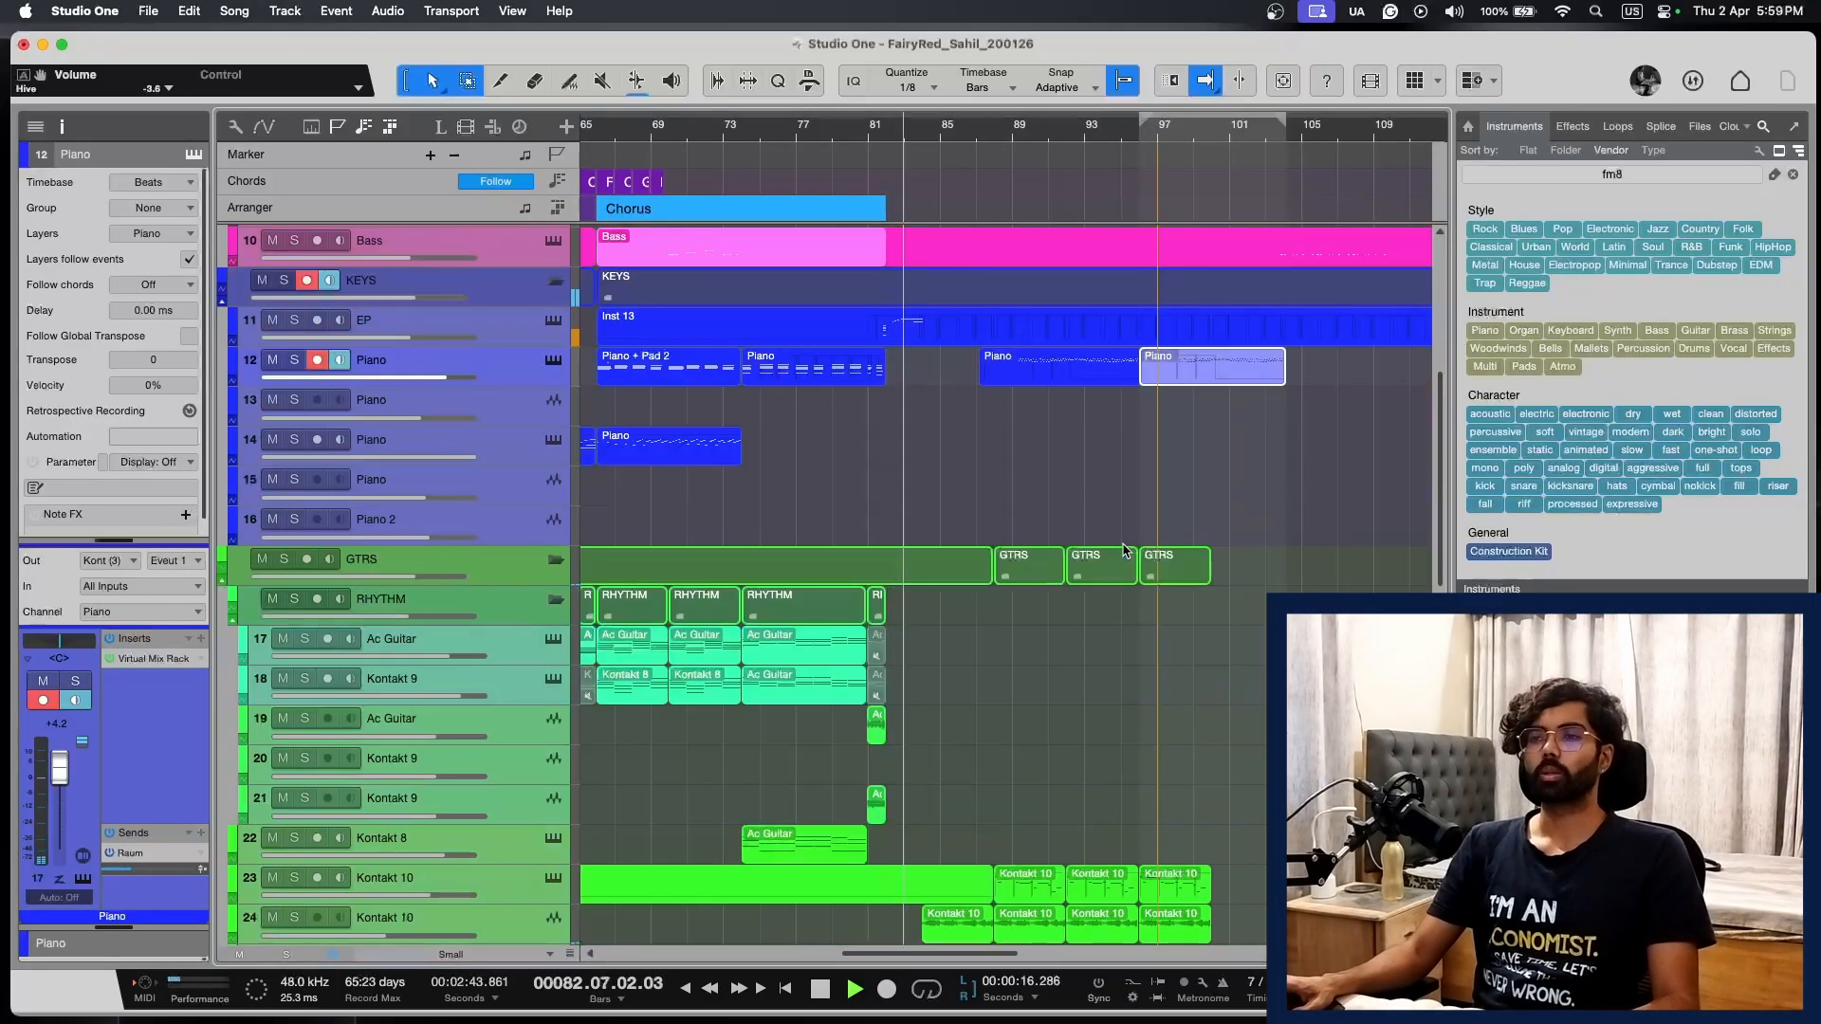
key(e)
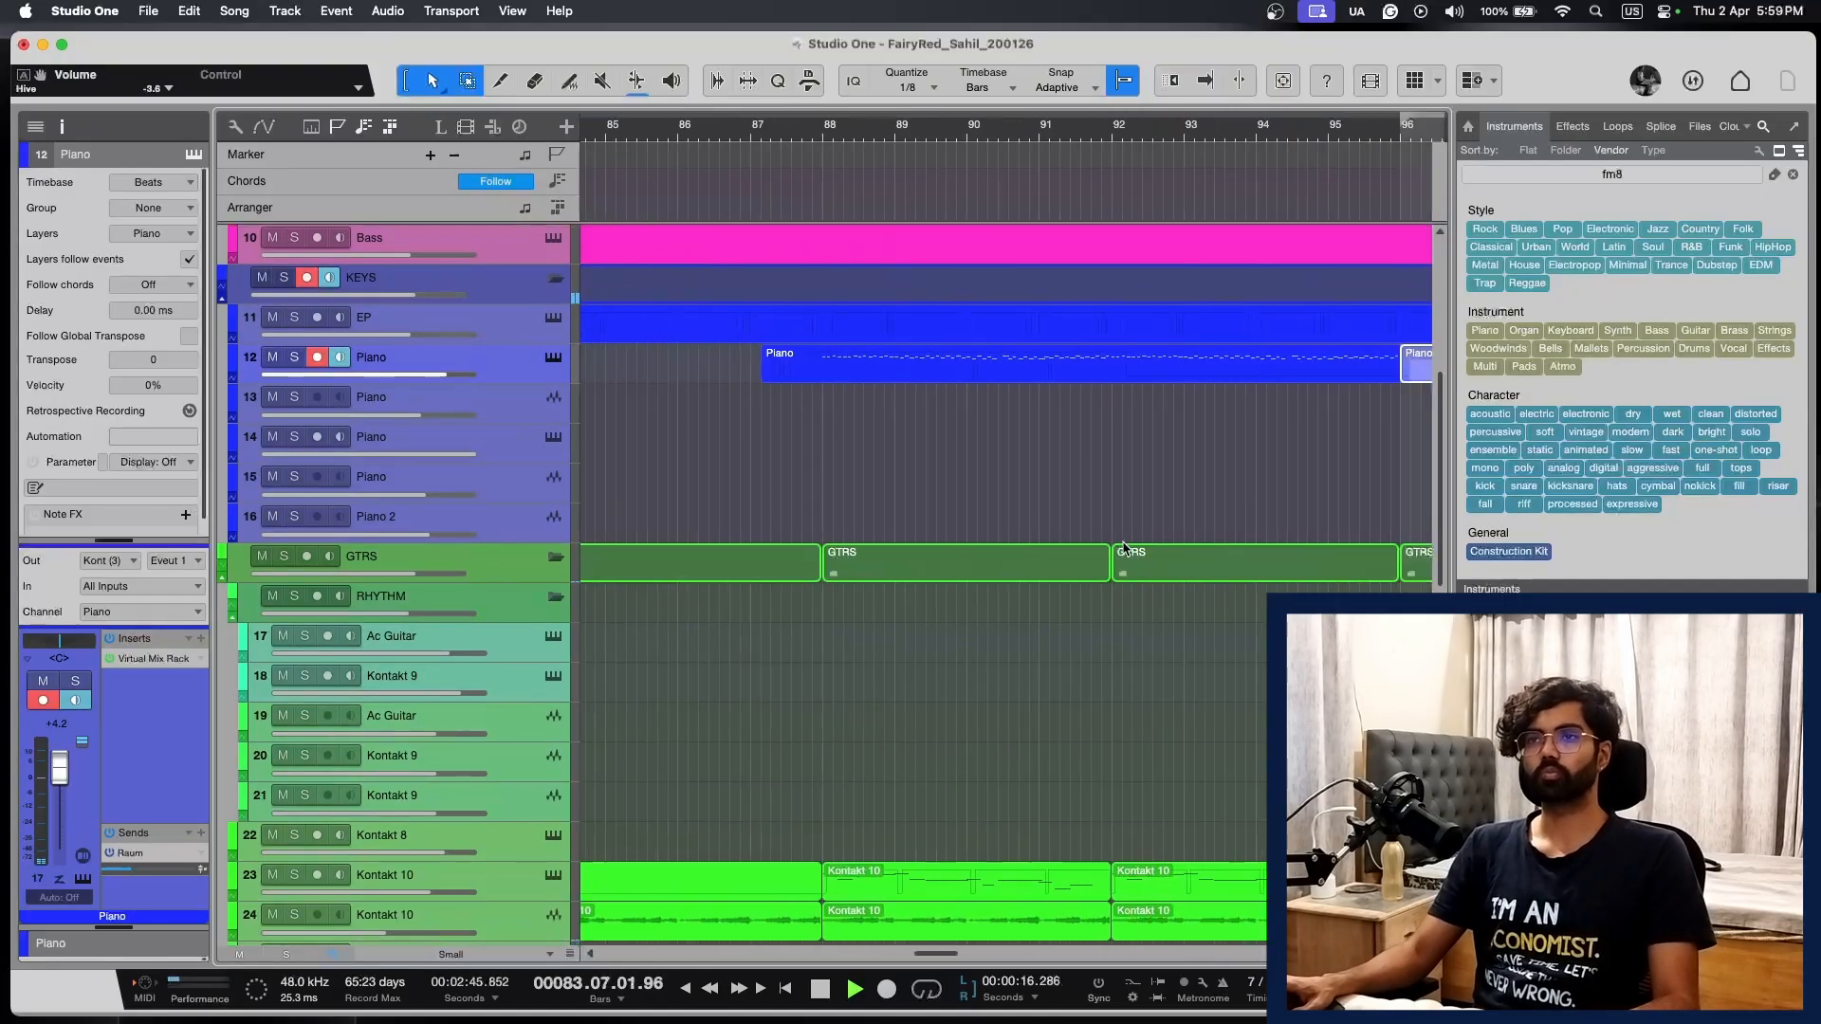
key(space)
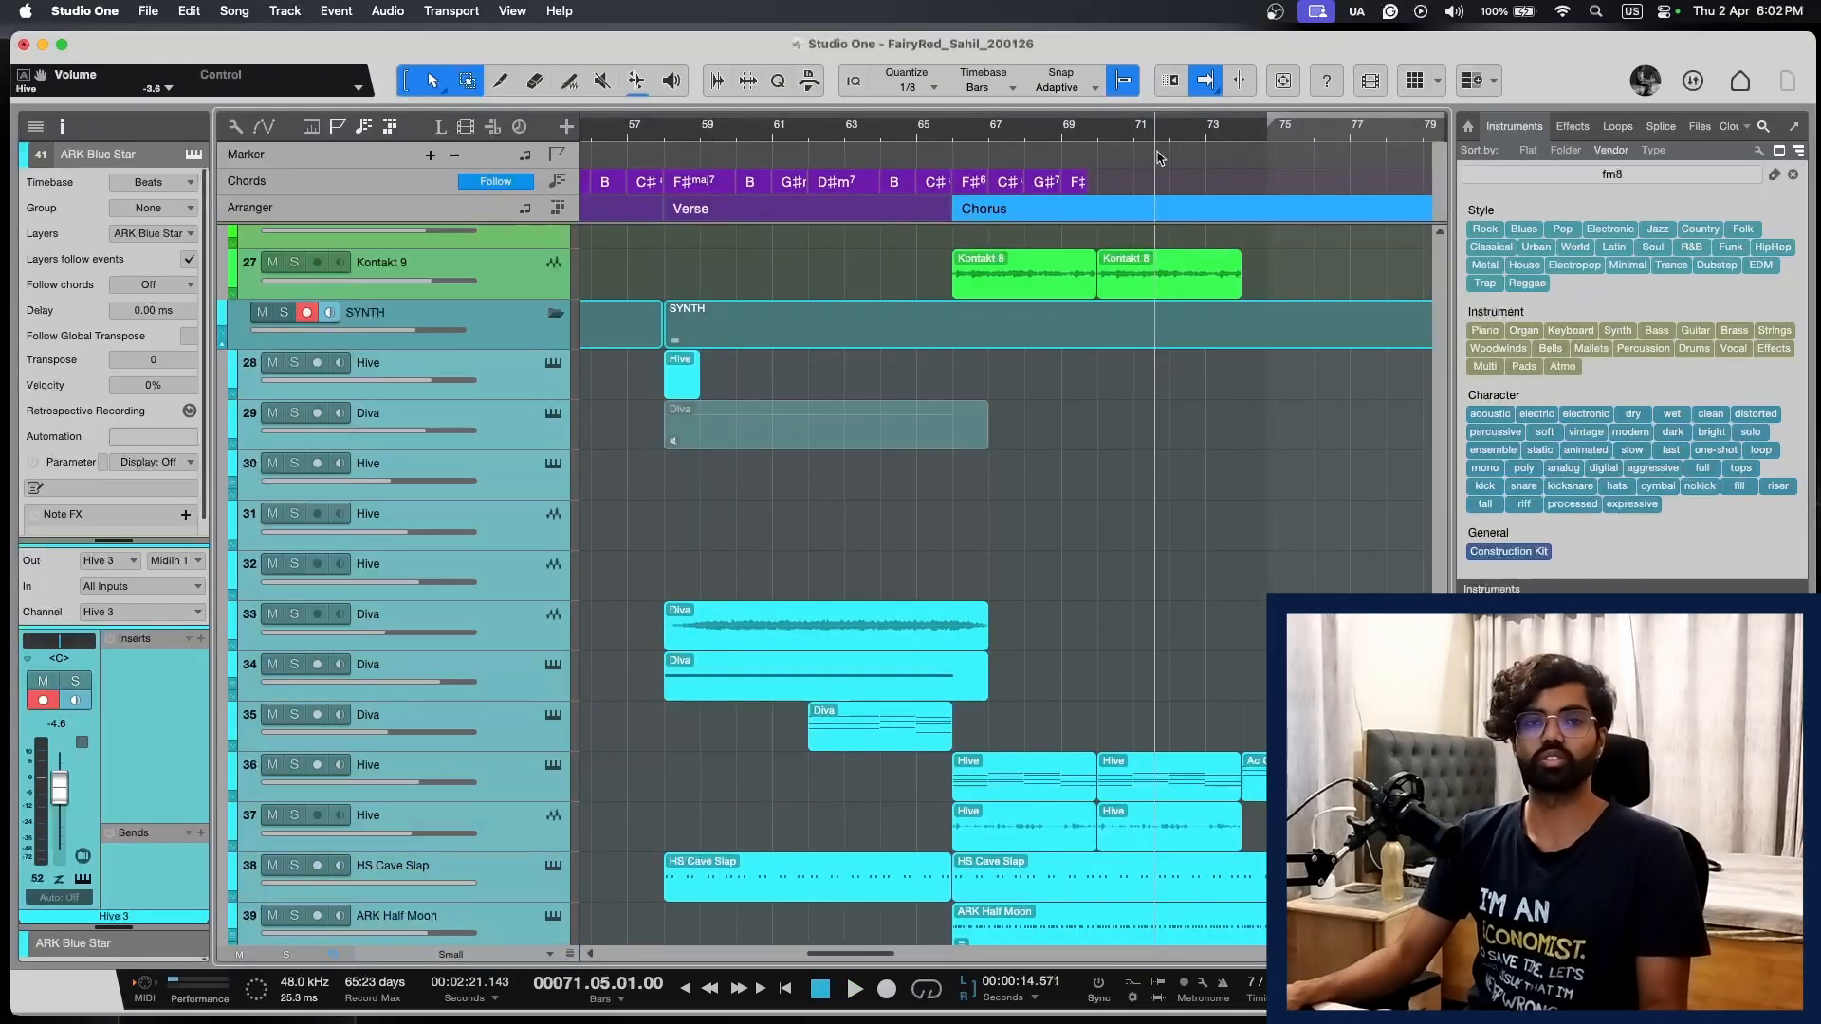
Step: Play the transition out of the chorus, reviewing the synth tracks and the channel levels in the mixer
key(w)
scroll(1197, 594, right, 5)
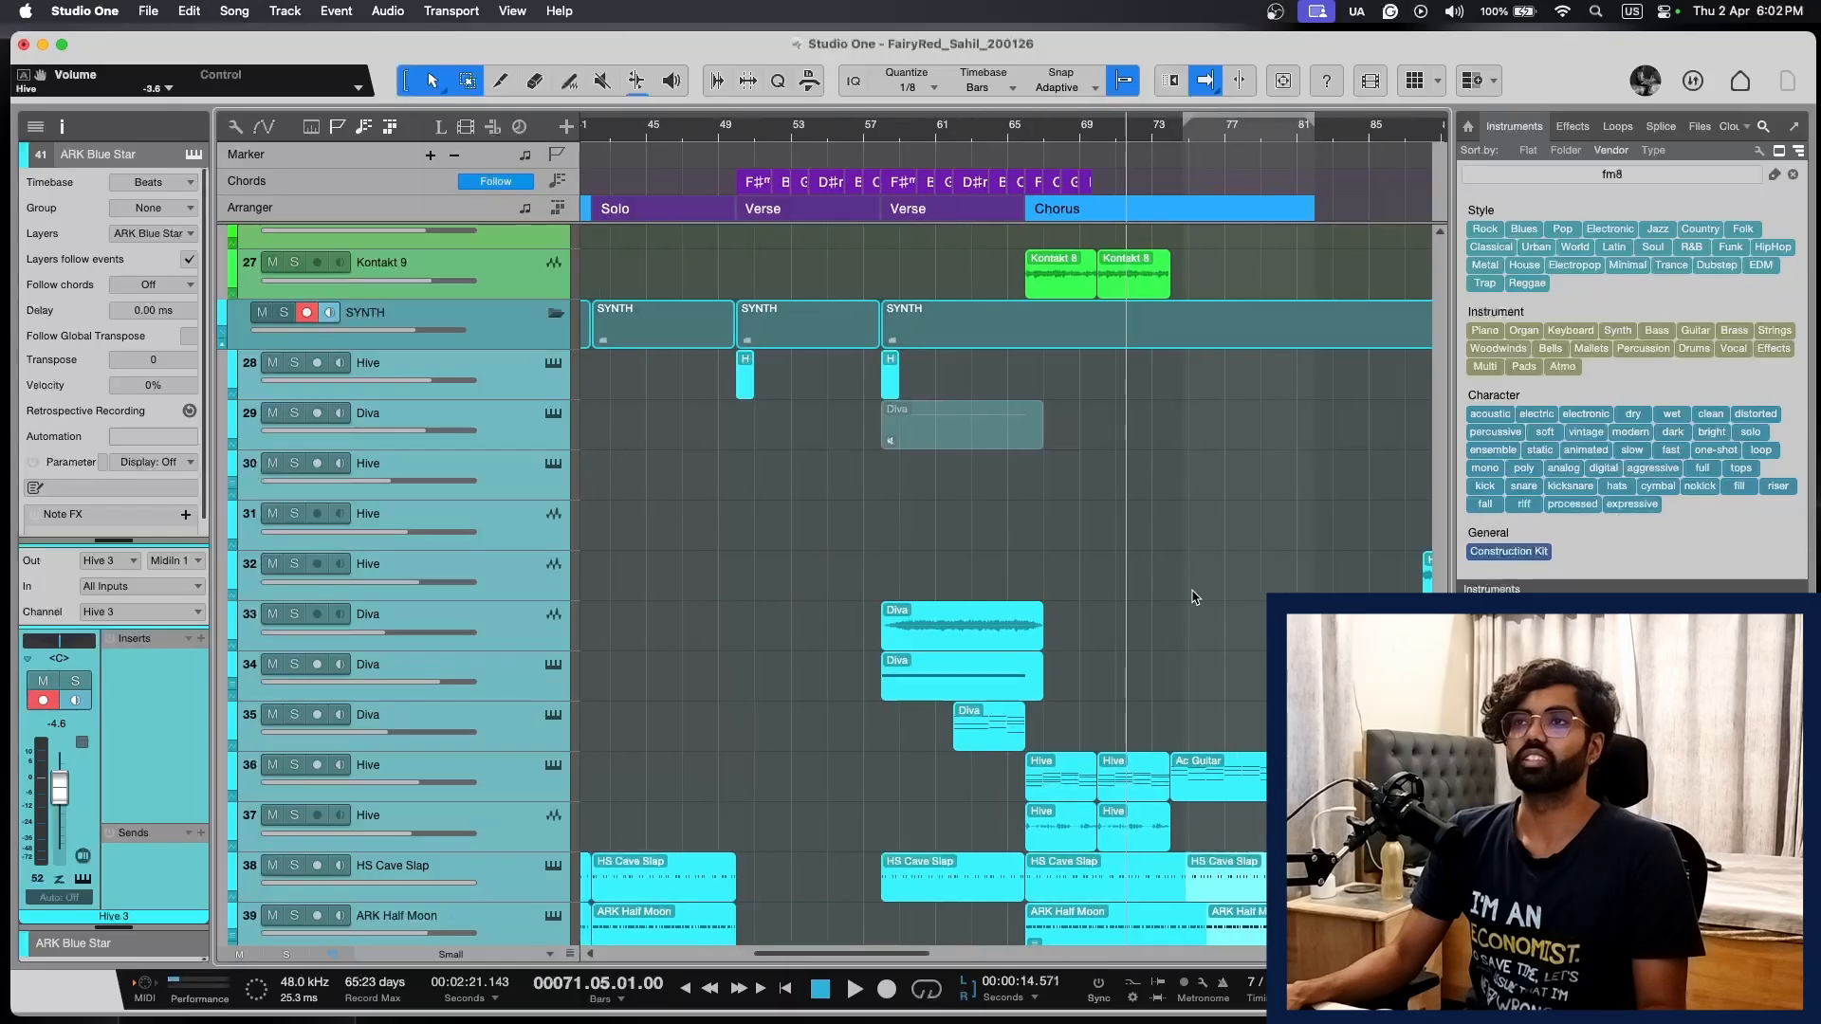
key(shift+w)
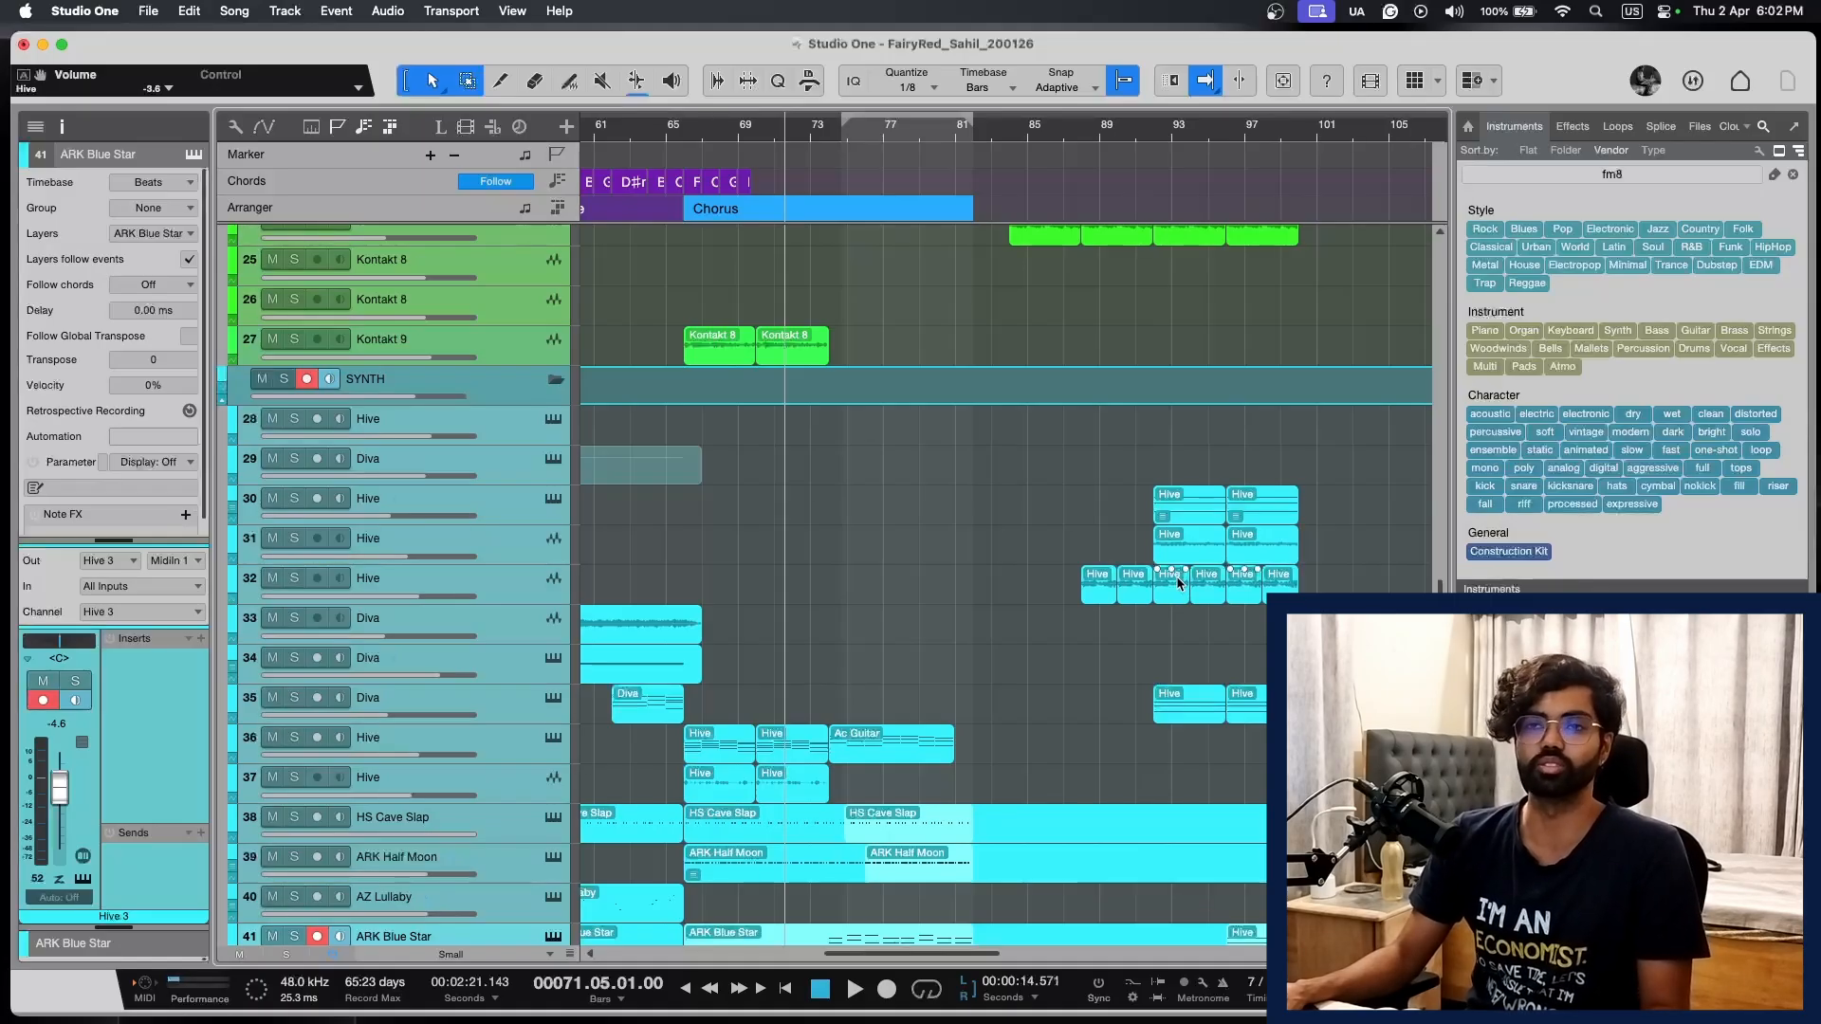
key(shift+e)
scroll(1176, 577, right, 1)
key(shift+w)
scroll(1175, 577, right, 1)
key(shift+w)
key(e)
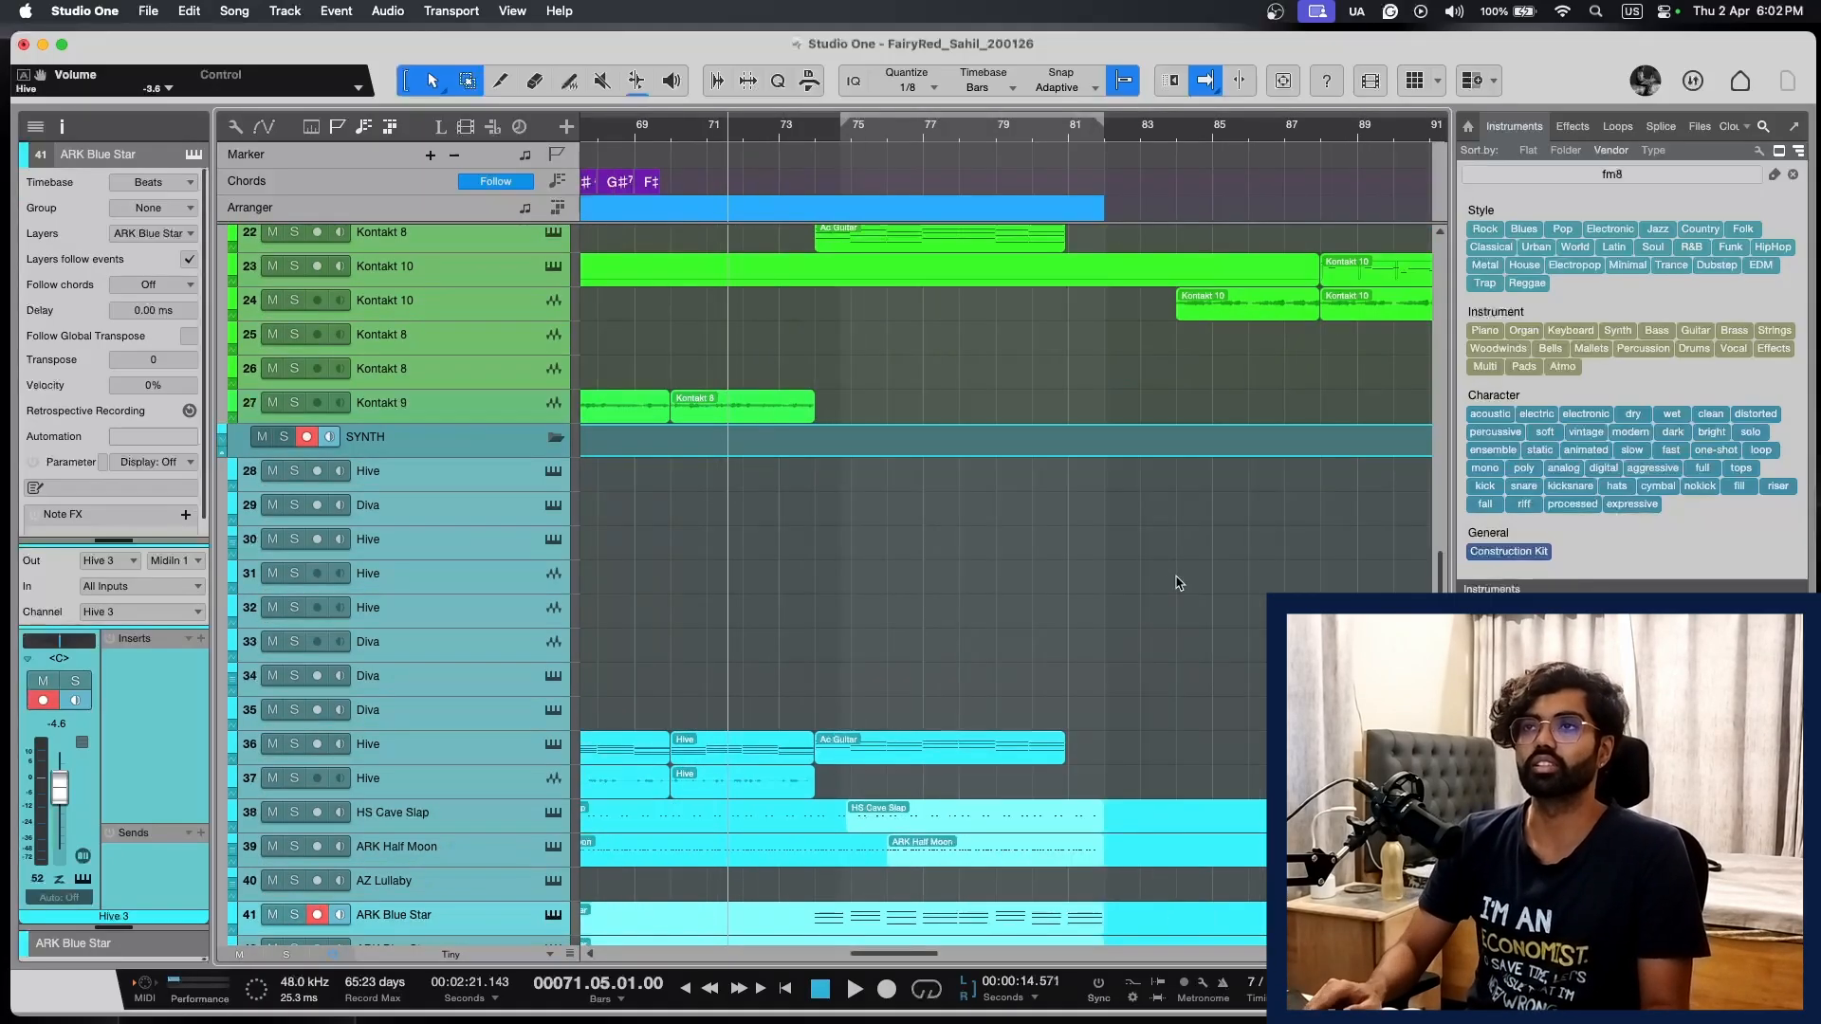
key(period)
key(period)
key(period)
key(period)
key(period)
key(w)
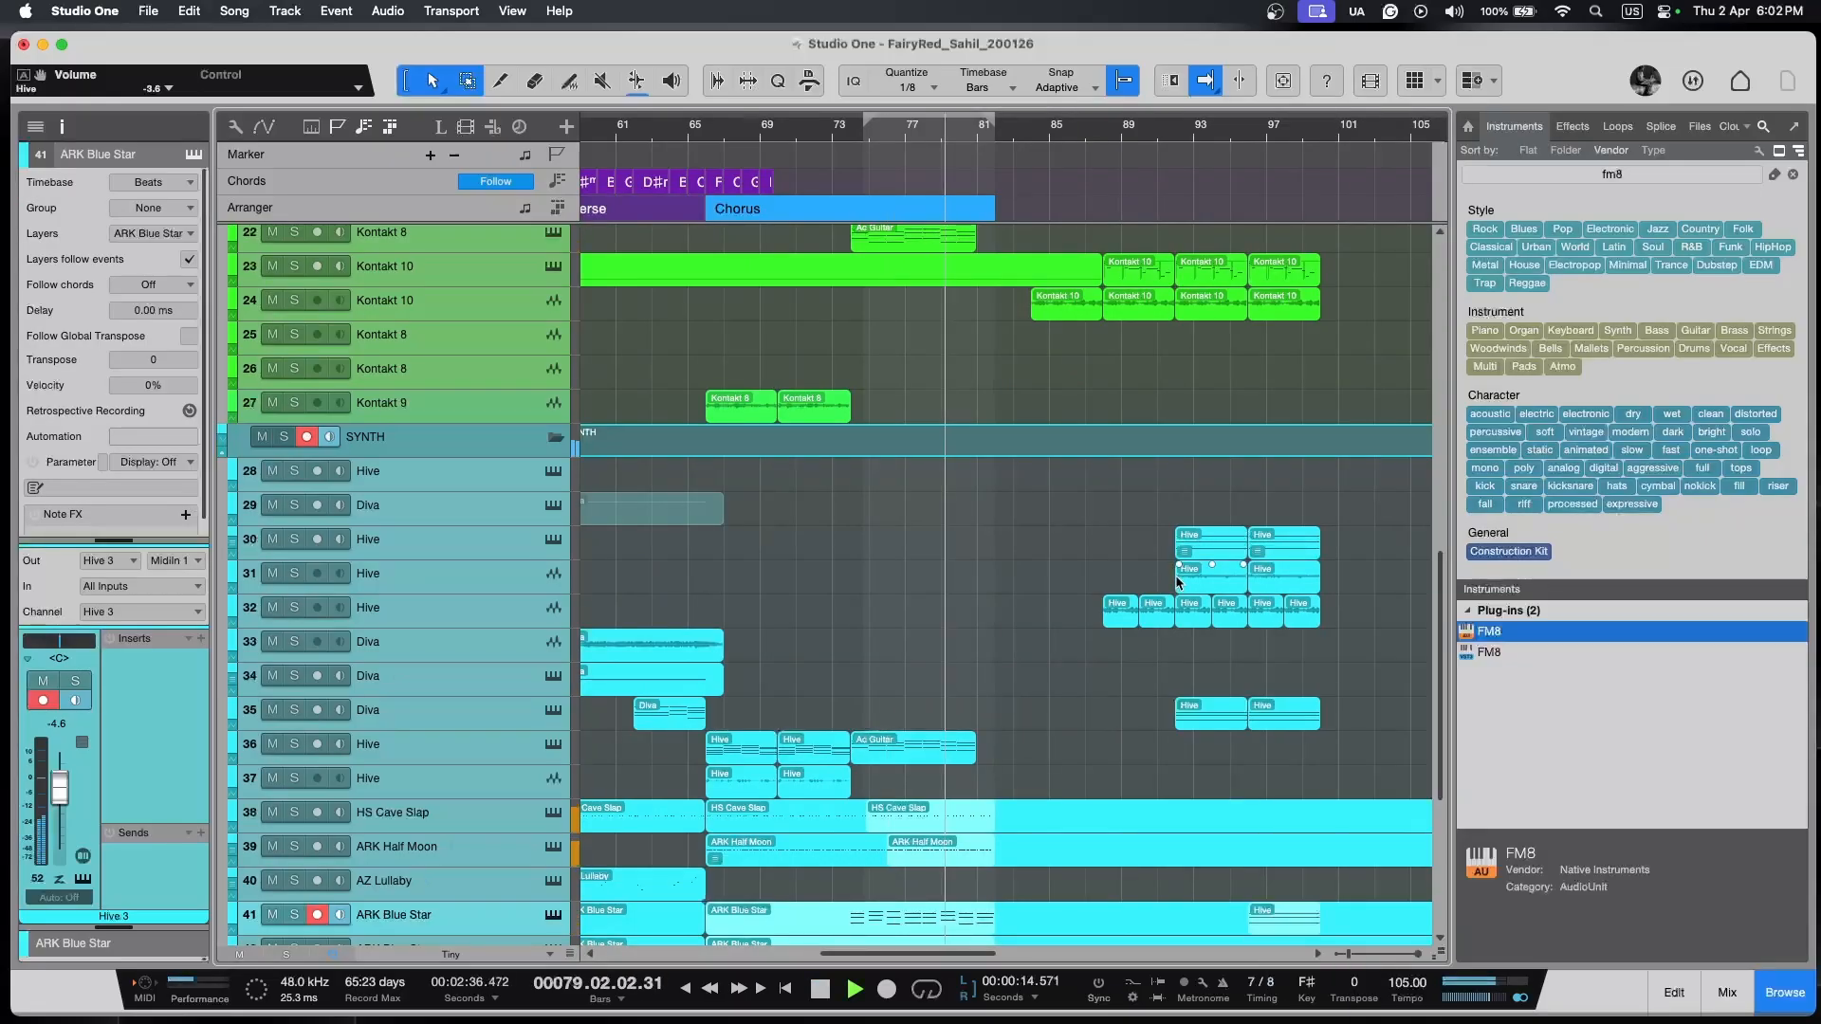
key(e)
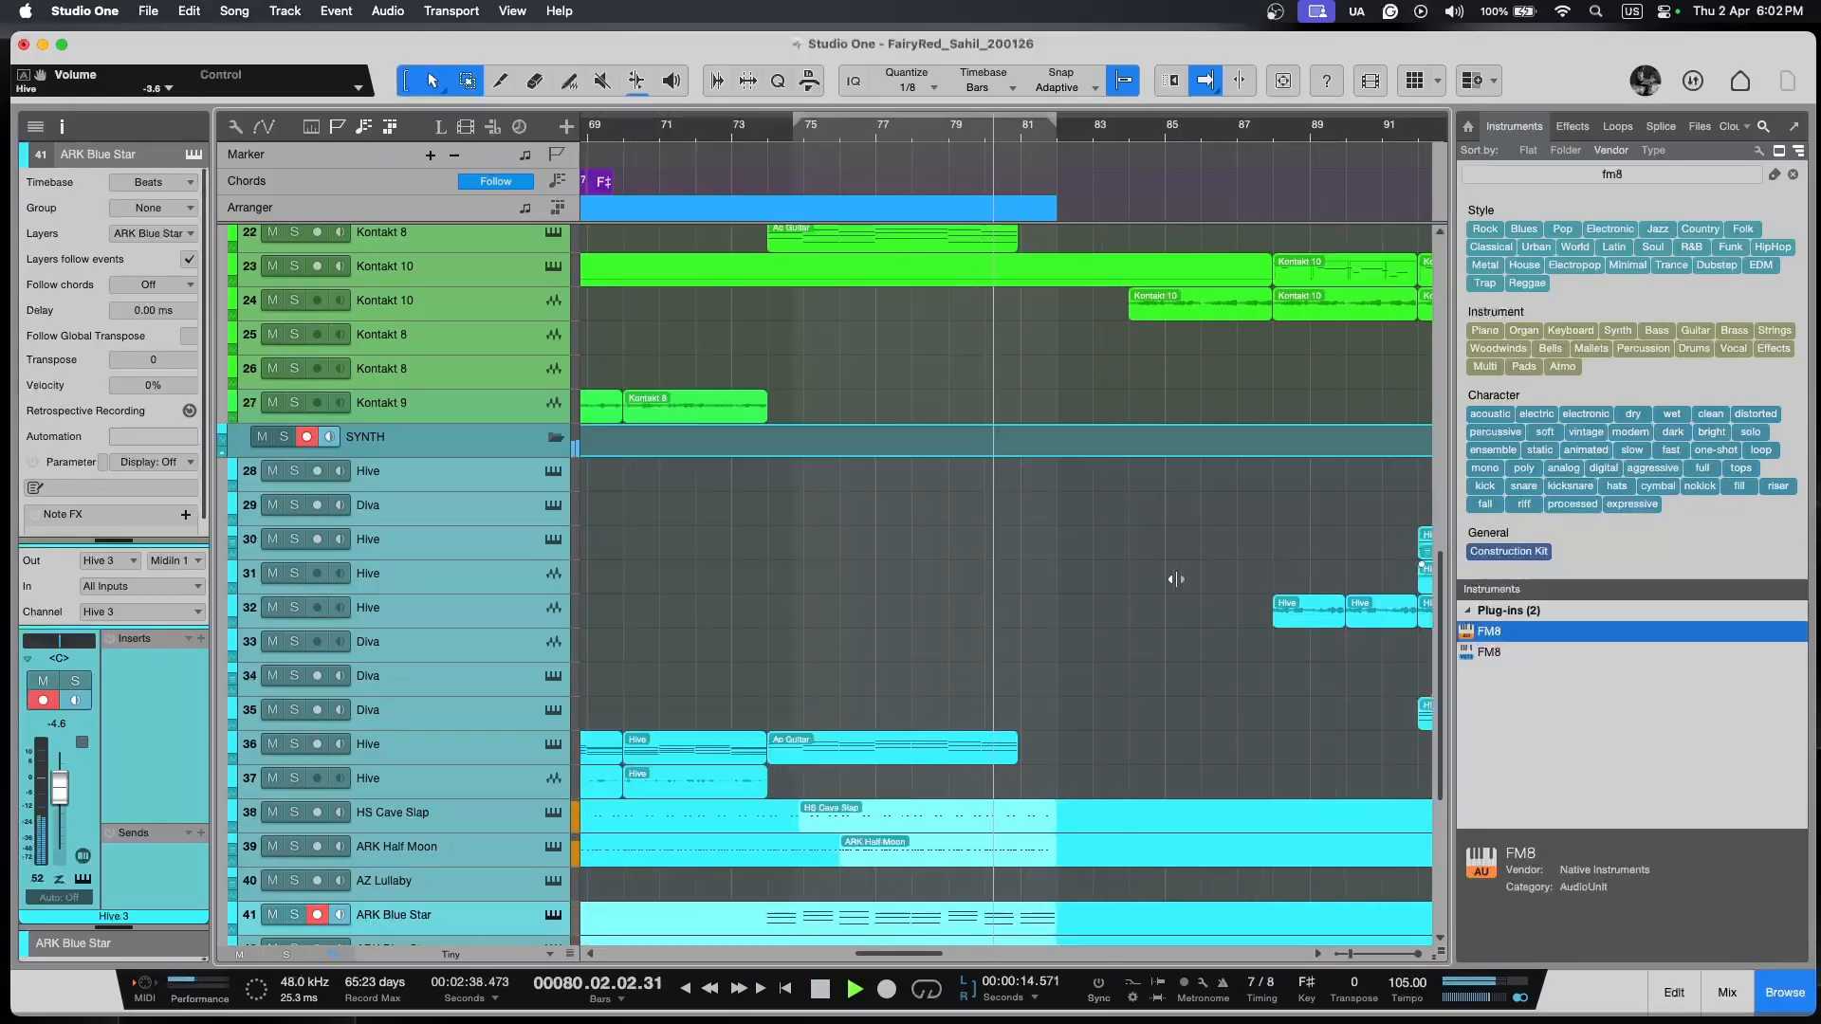
key(F3)
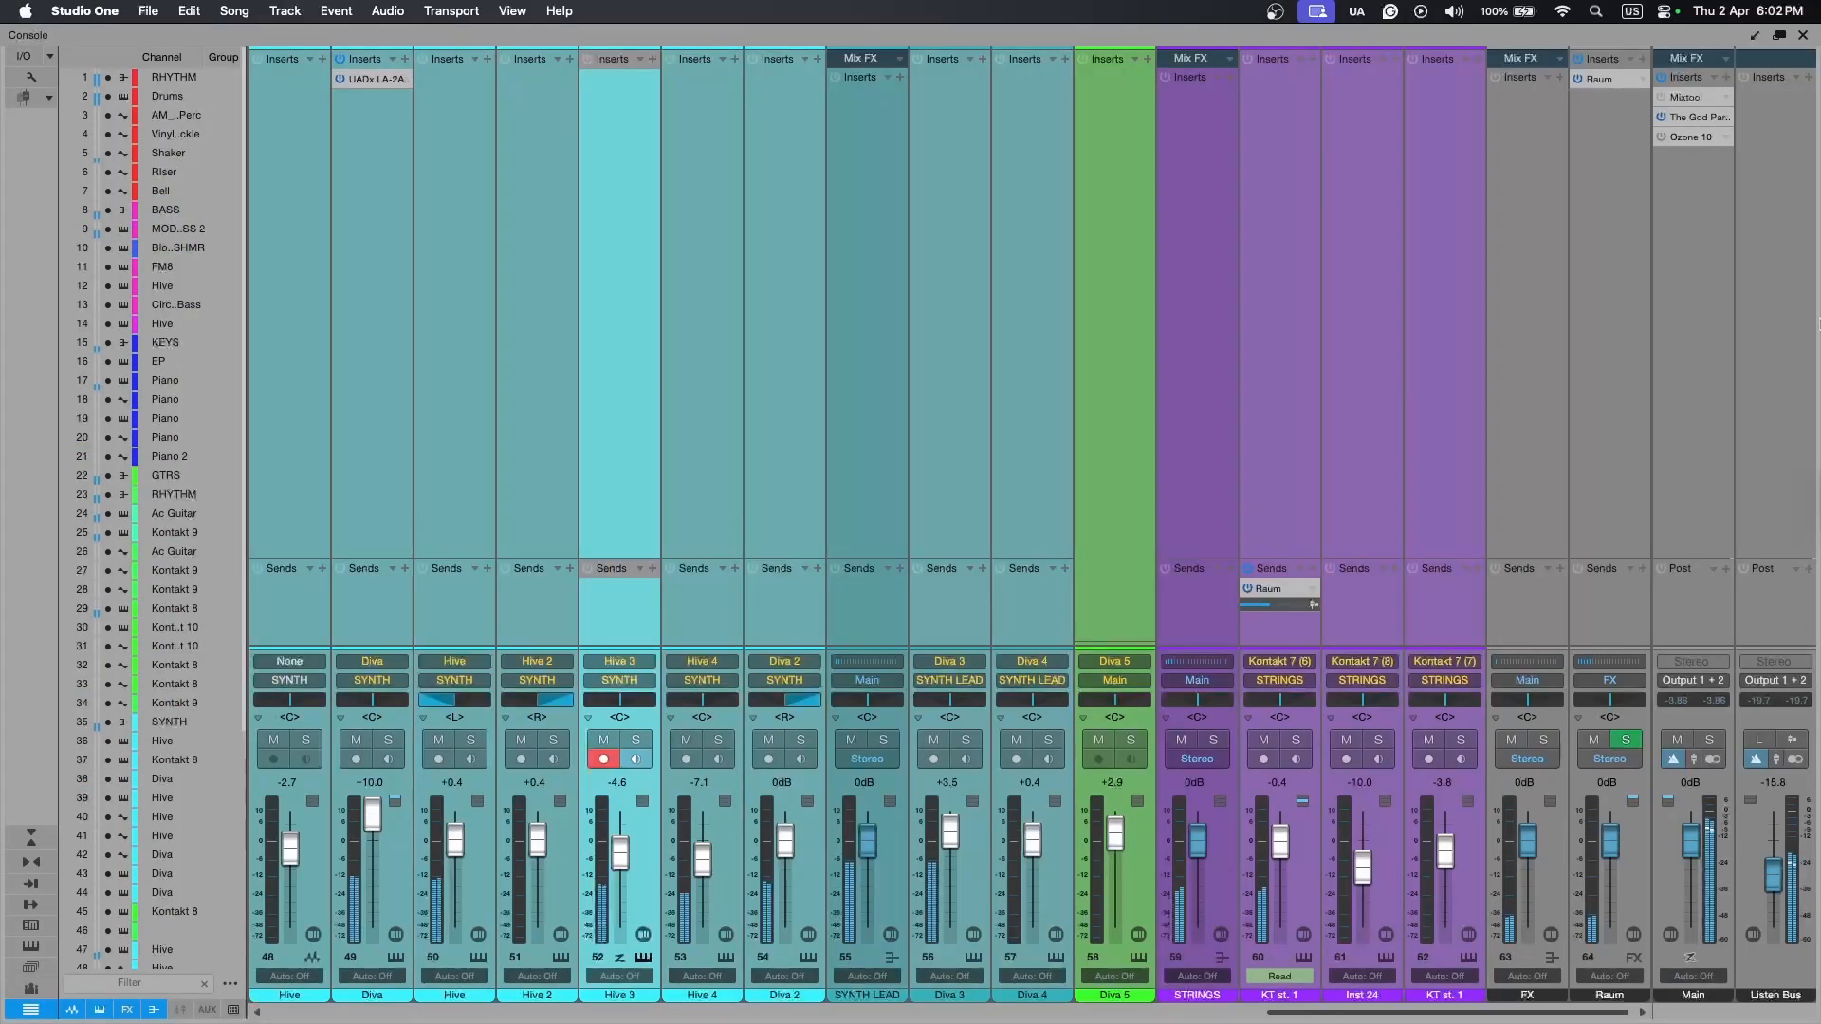
click(1802, 36)
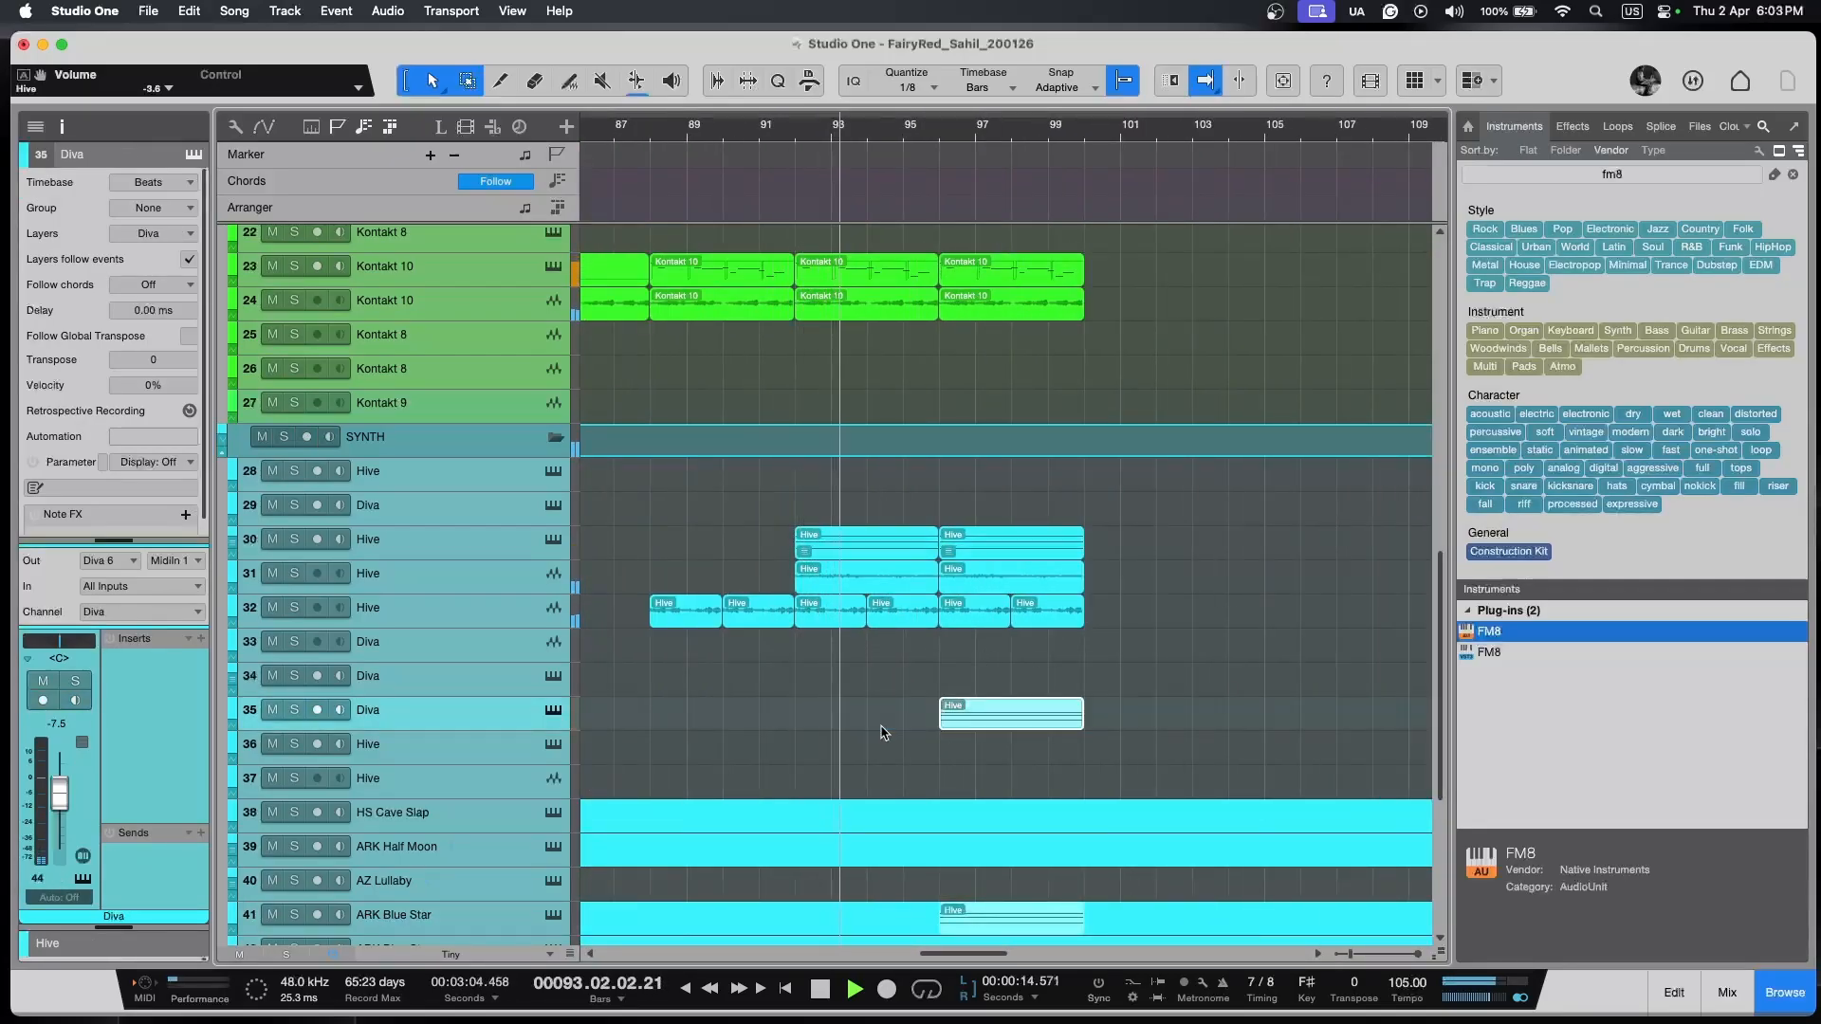
Step: Examine the piano, guitar, synth and strings tracks from bar 92 onward while the section plays
scroll(908, 714, up, 4)
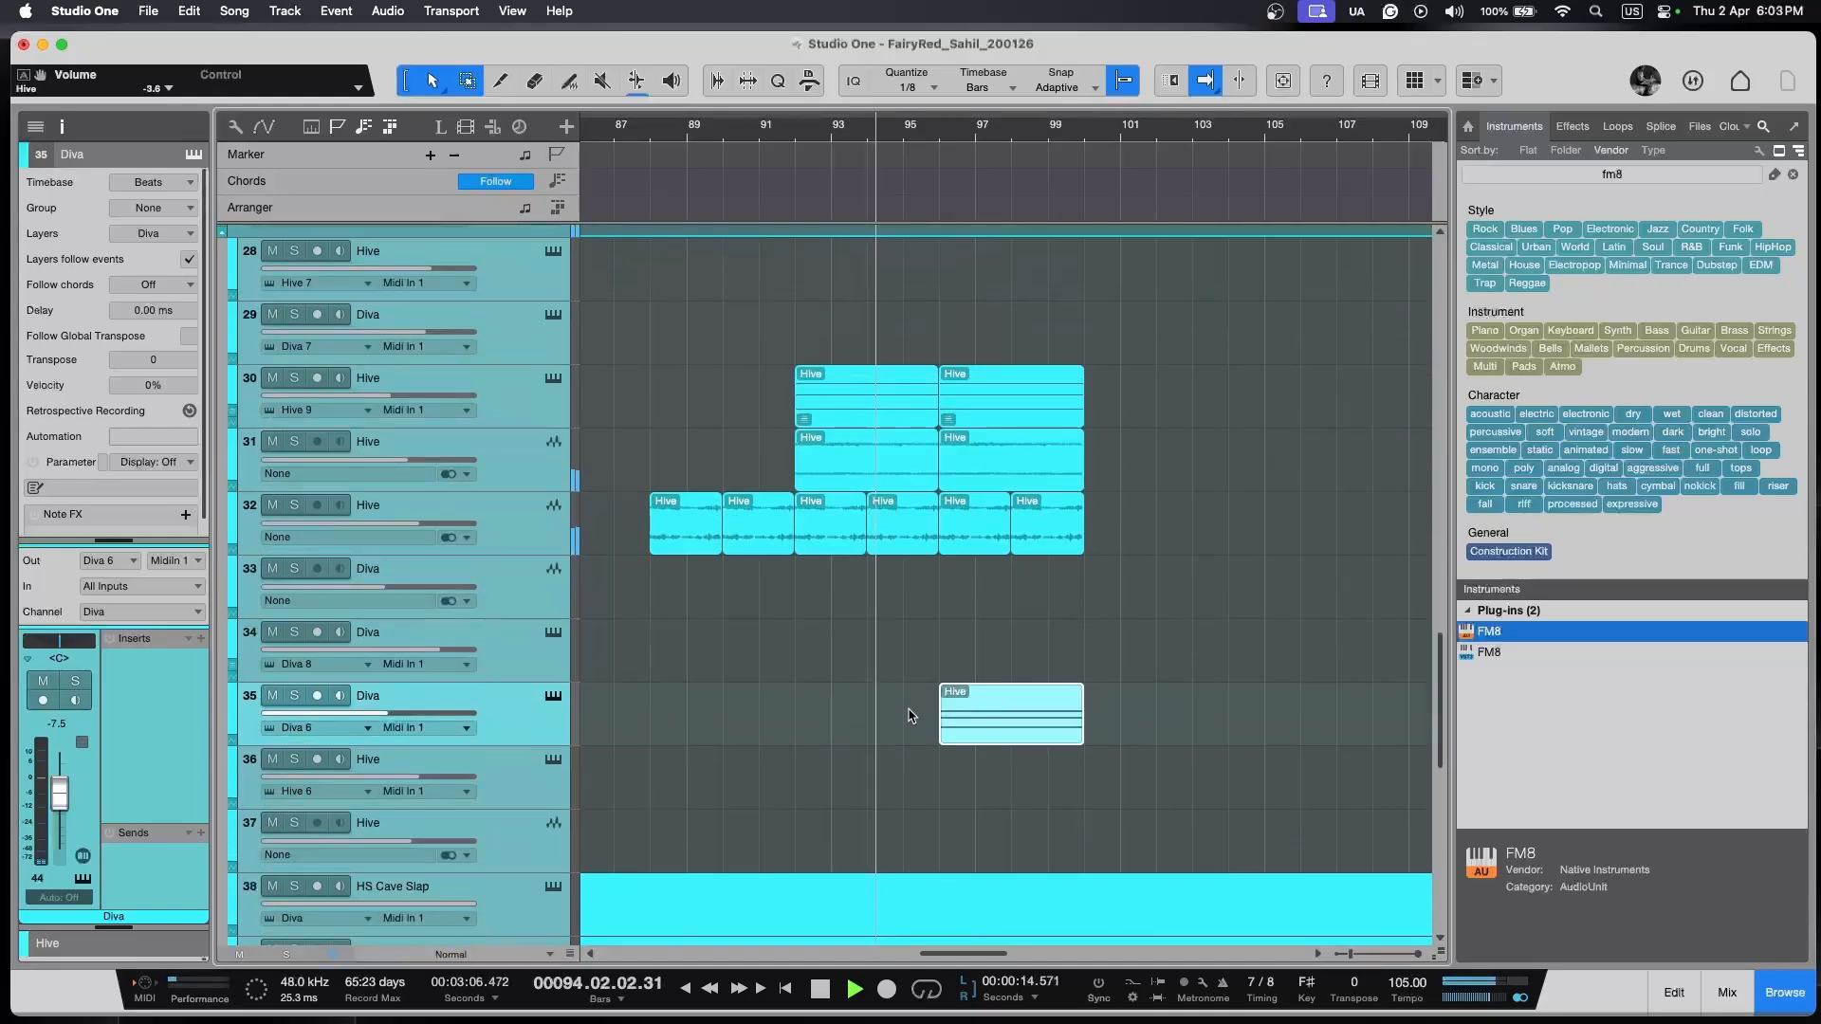
scroll(908, 706, up, 10)
scroll(908, 707, down, 5)
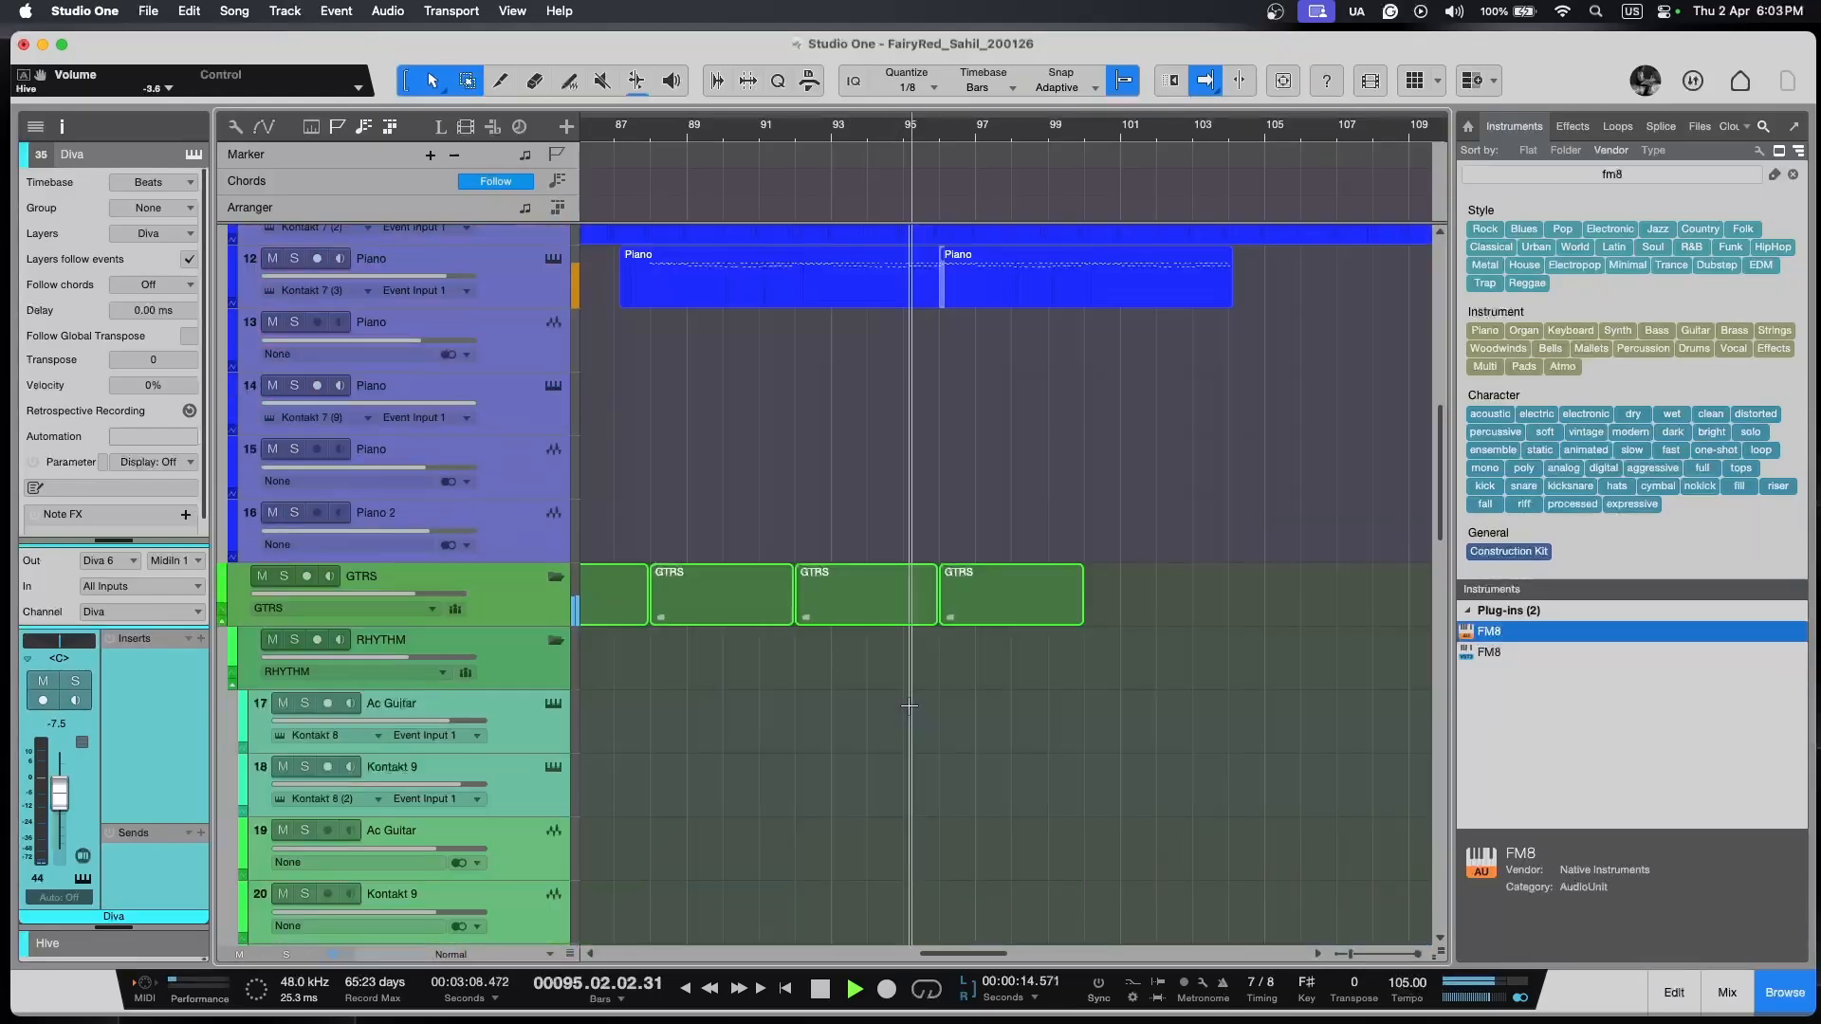
scroll(909, 706, down, 1)
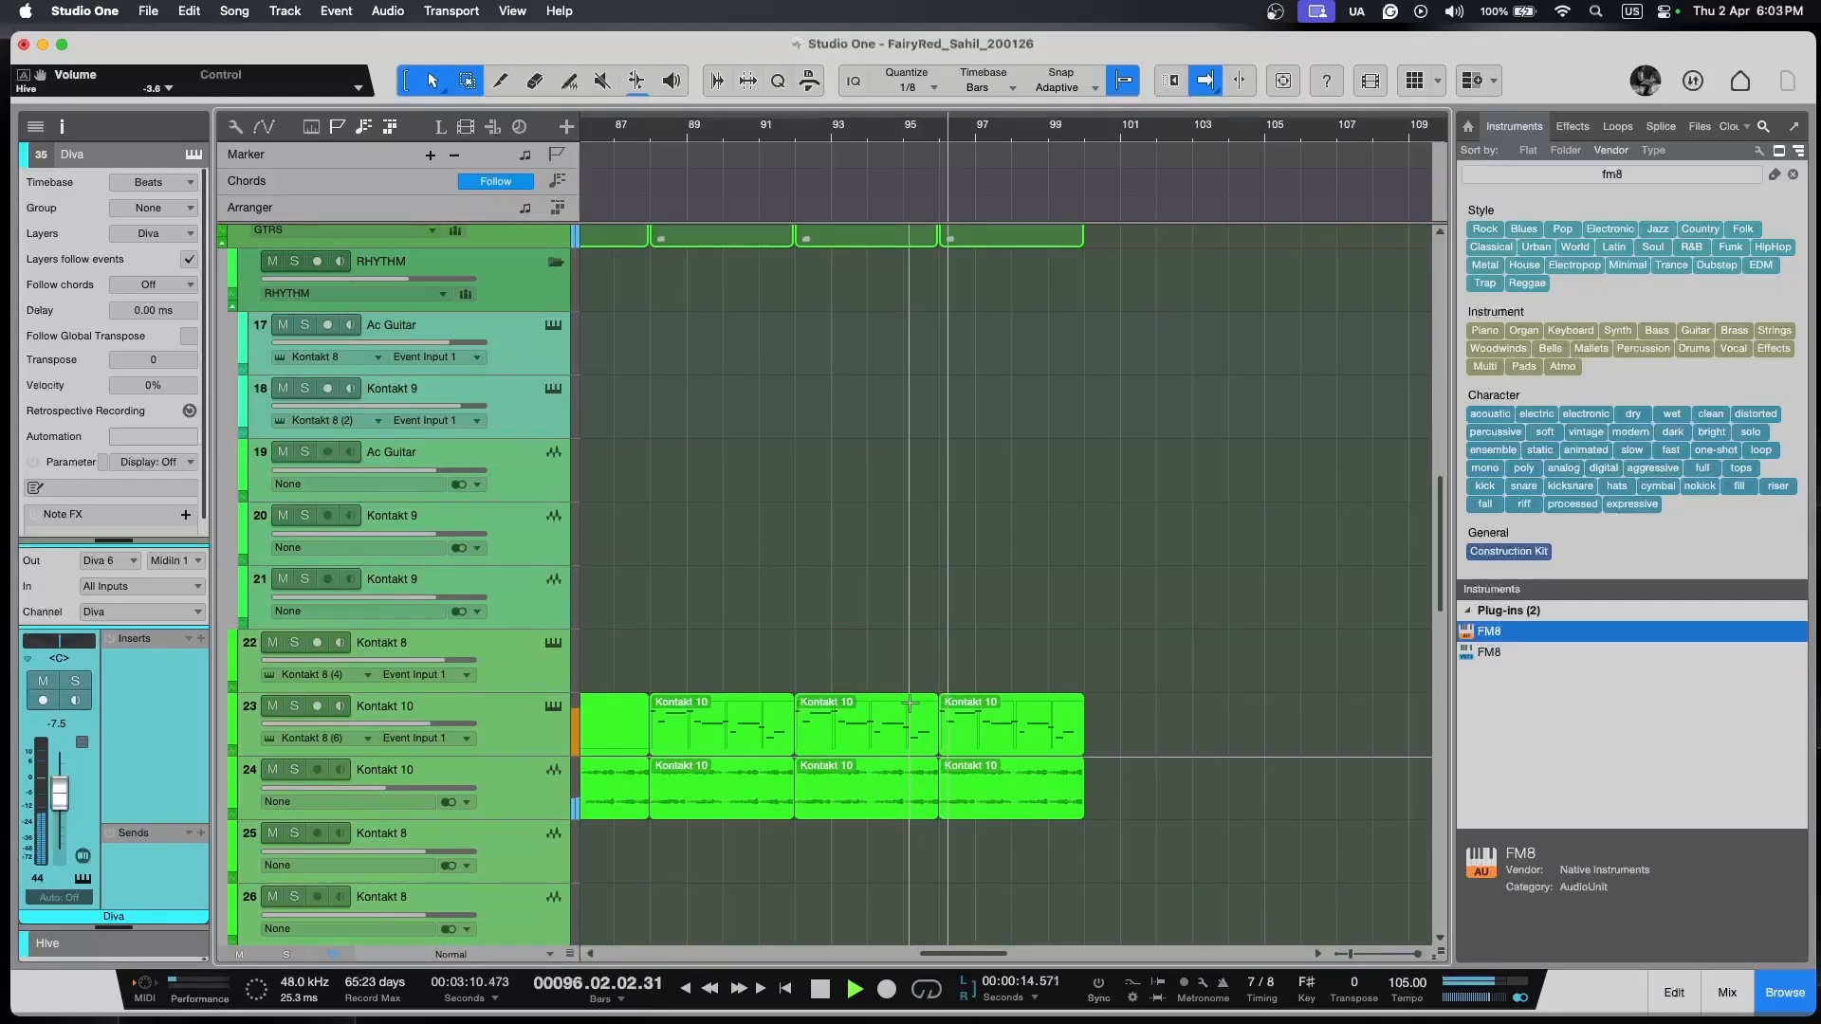
scroll(909, 704, down, 12)
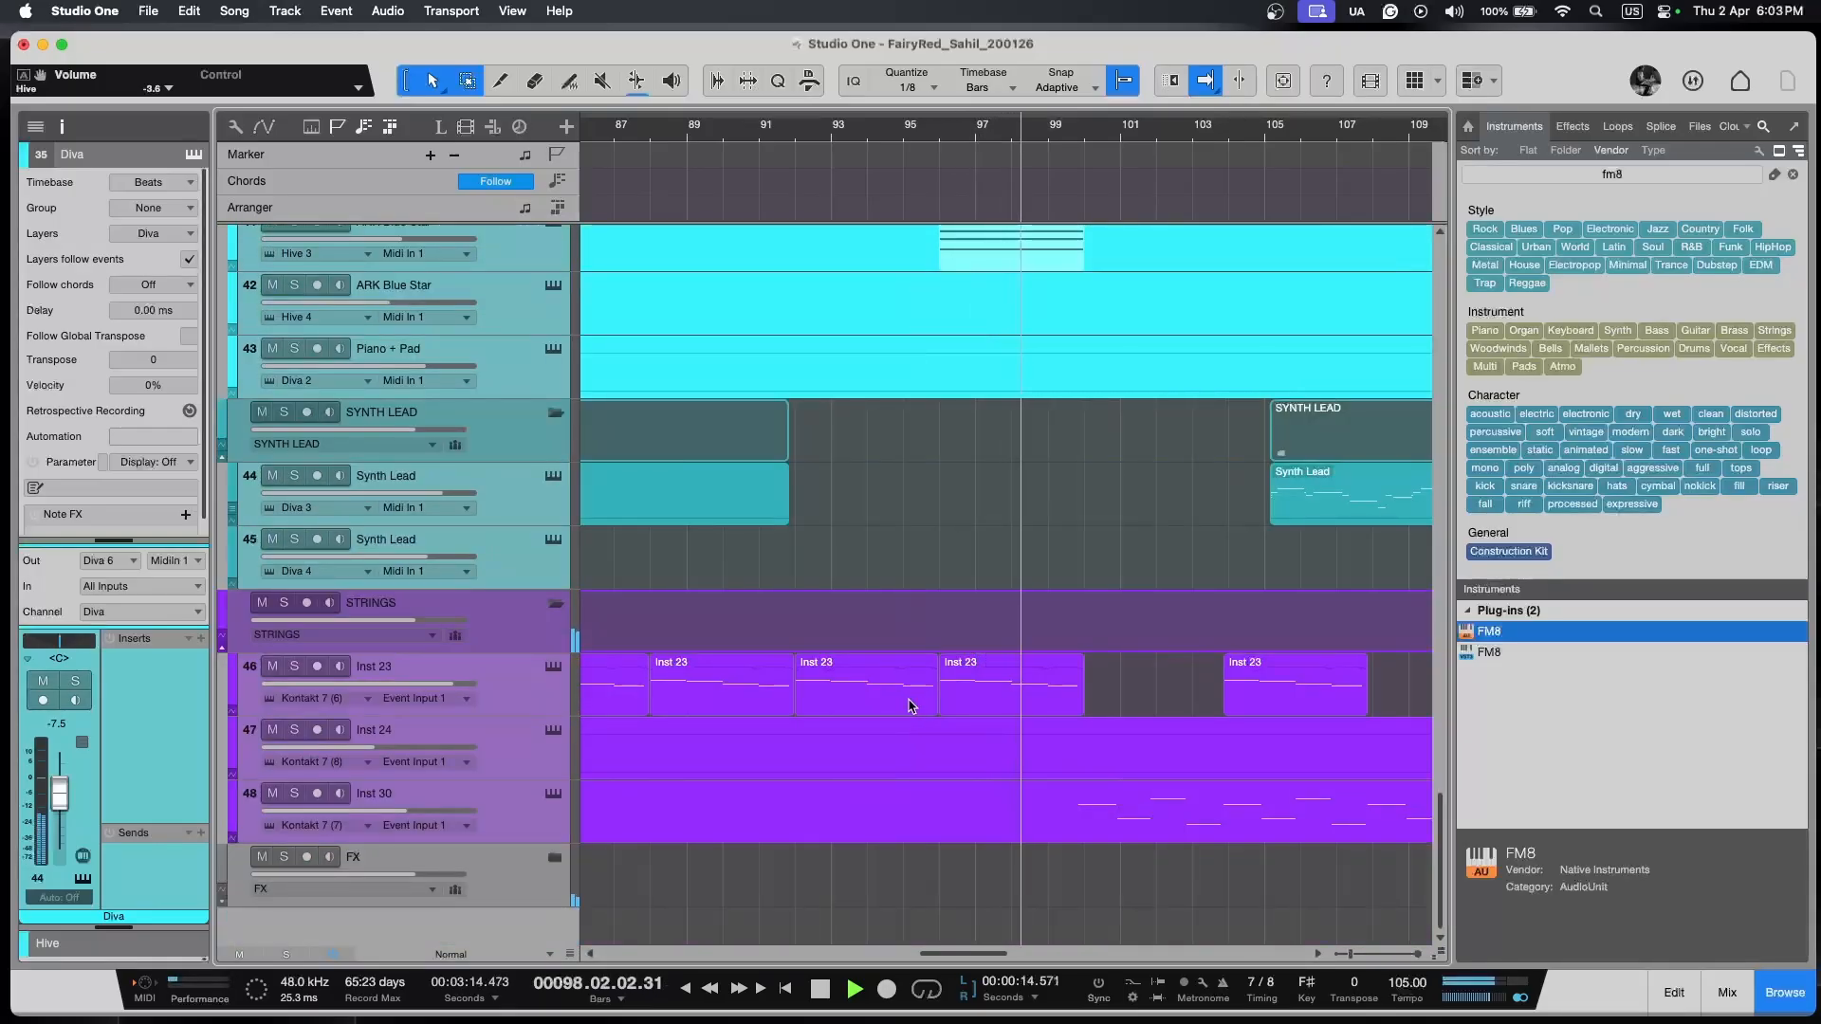
key(shift+w)
key(shift+w)
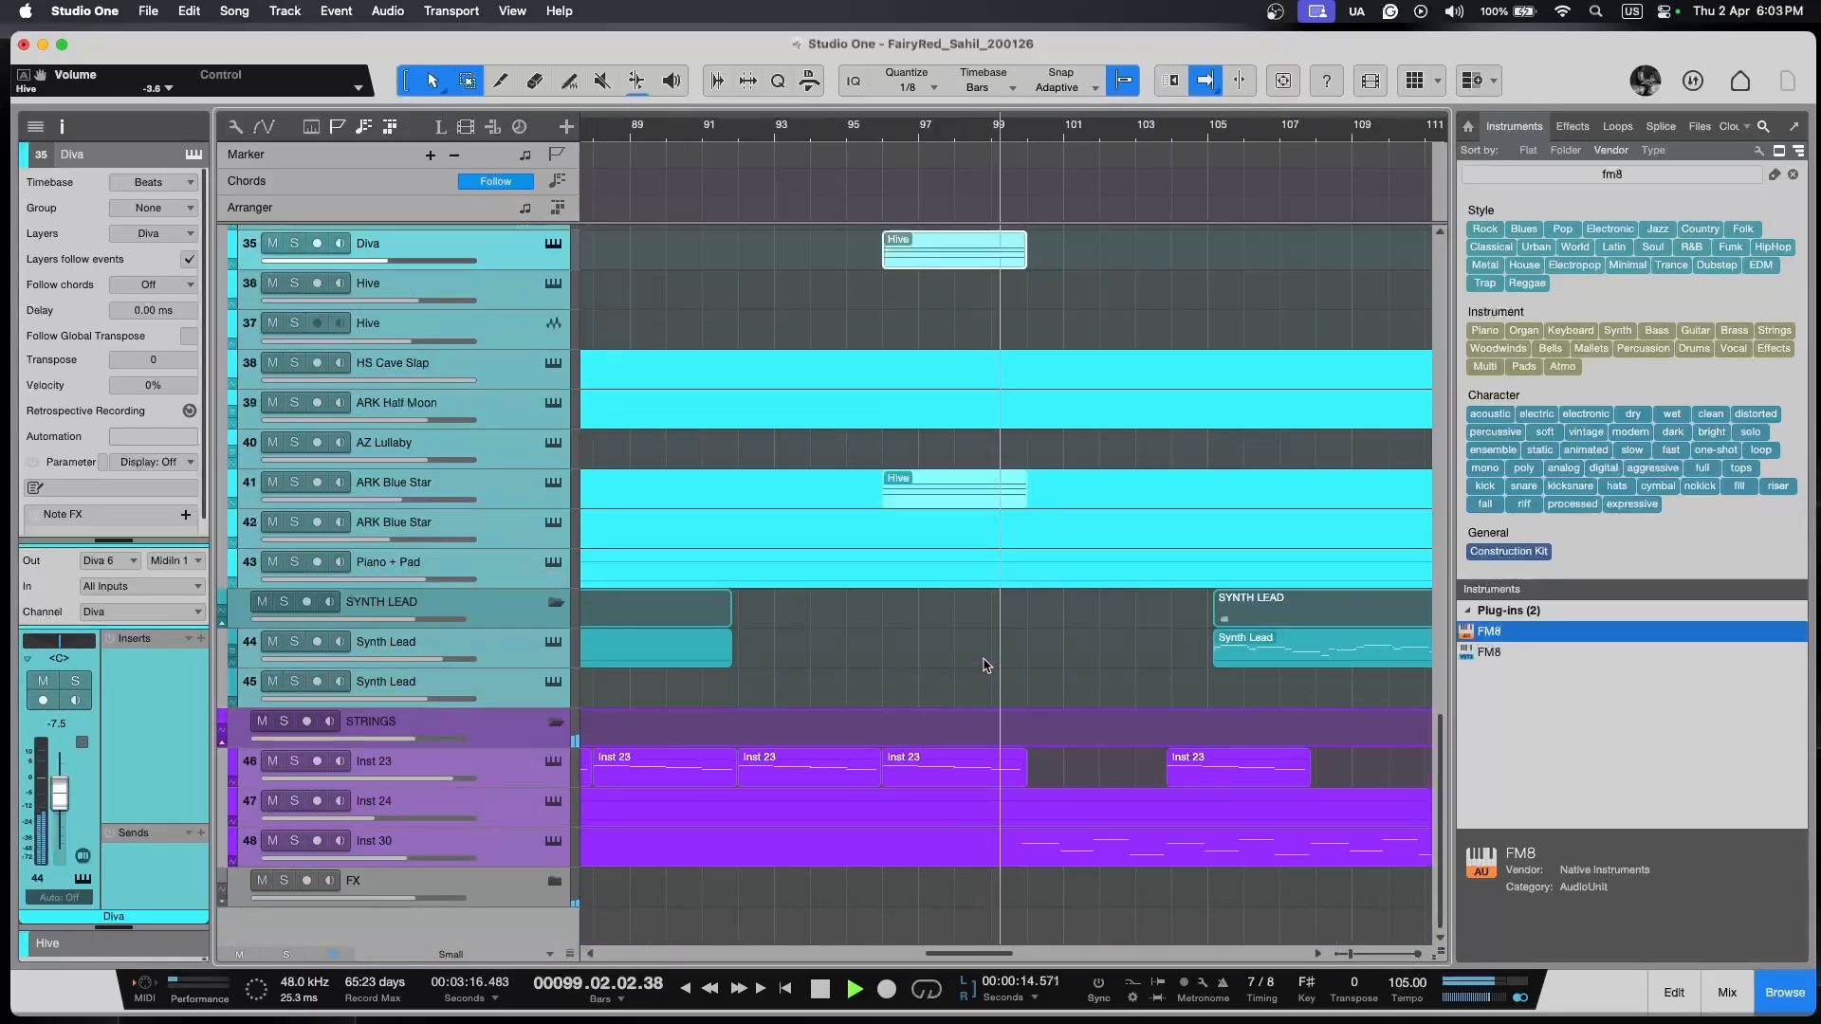
key(w)
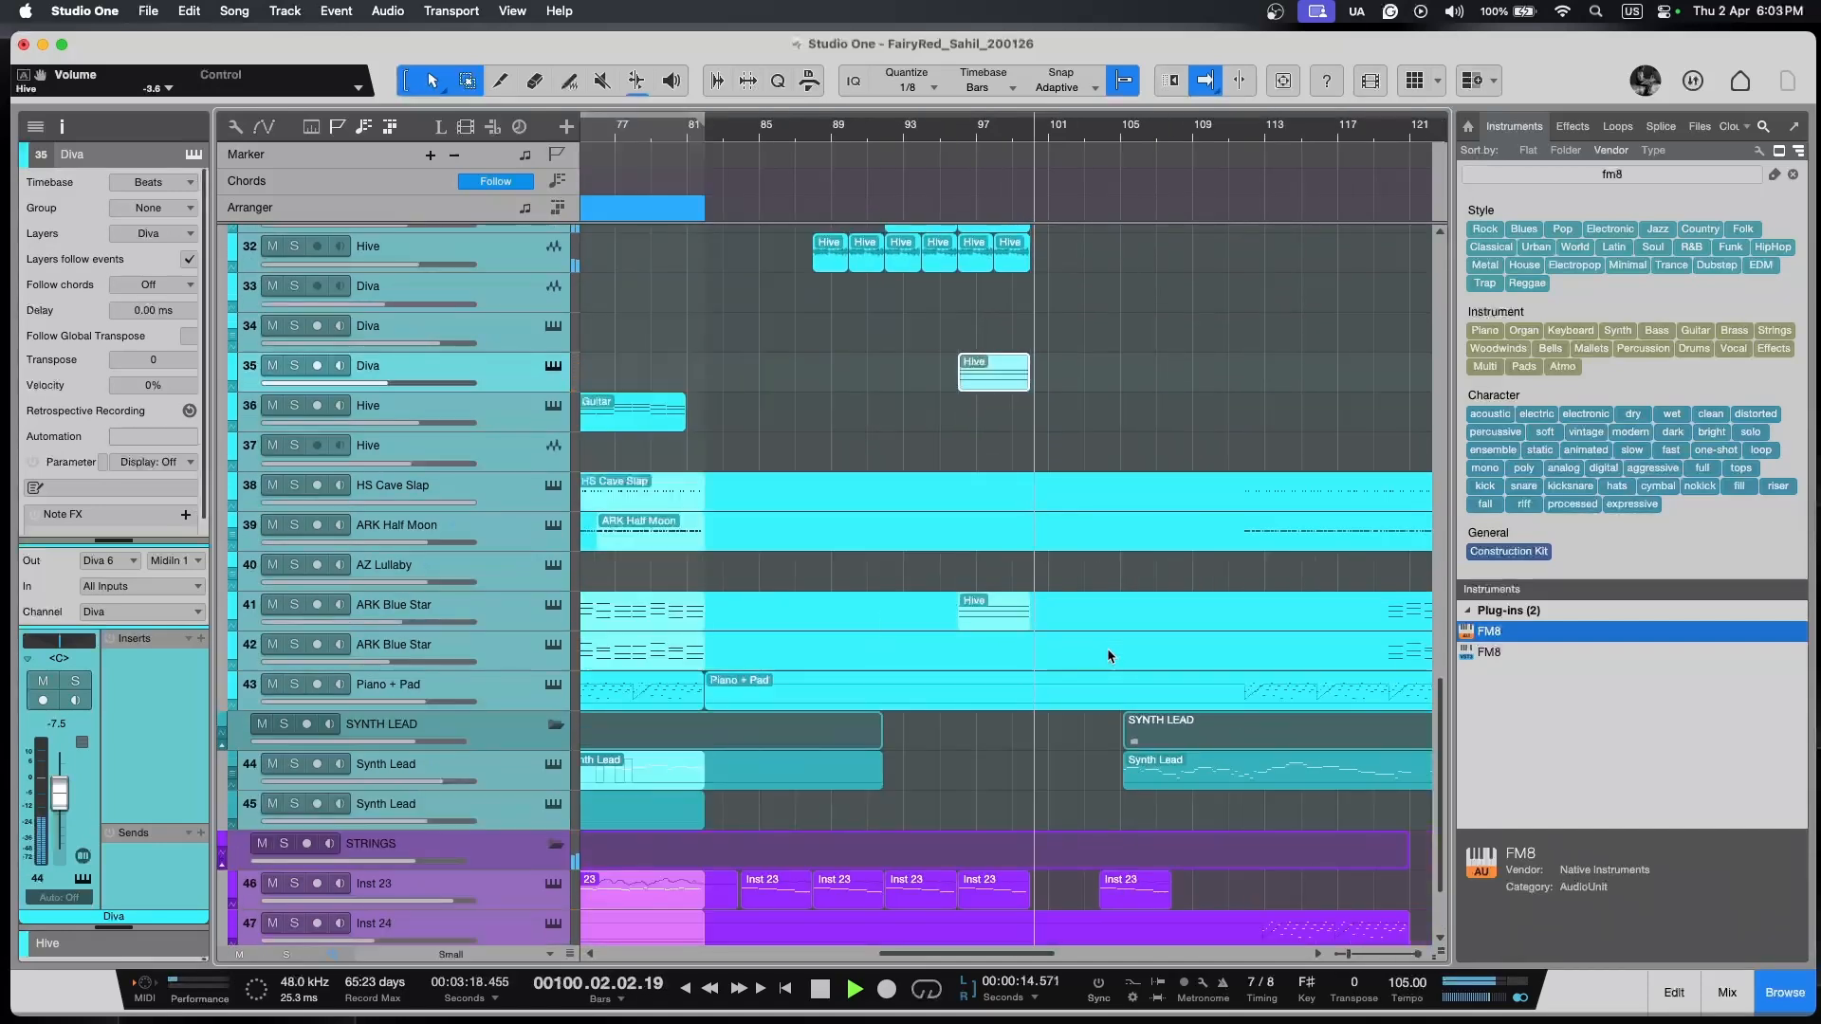
key(shift+e)
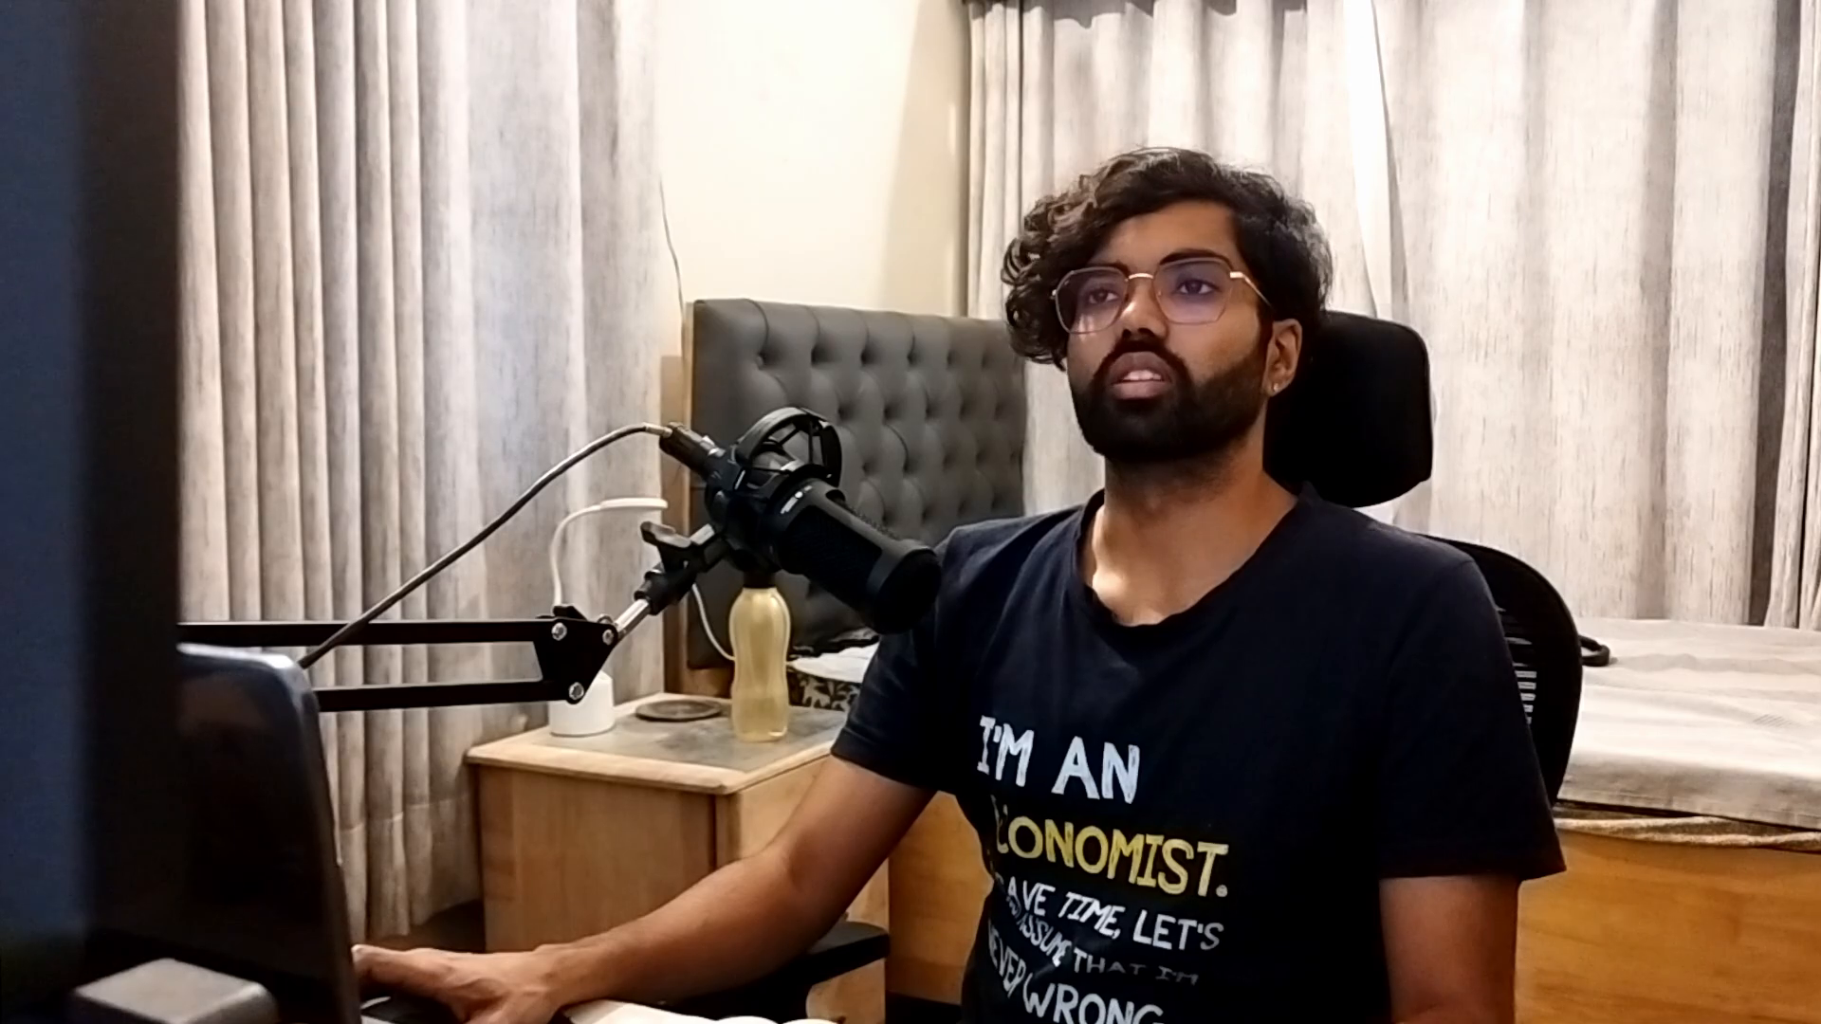